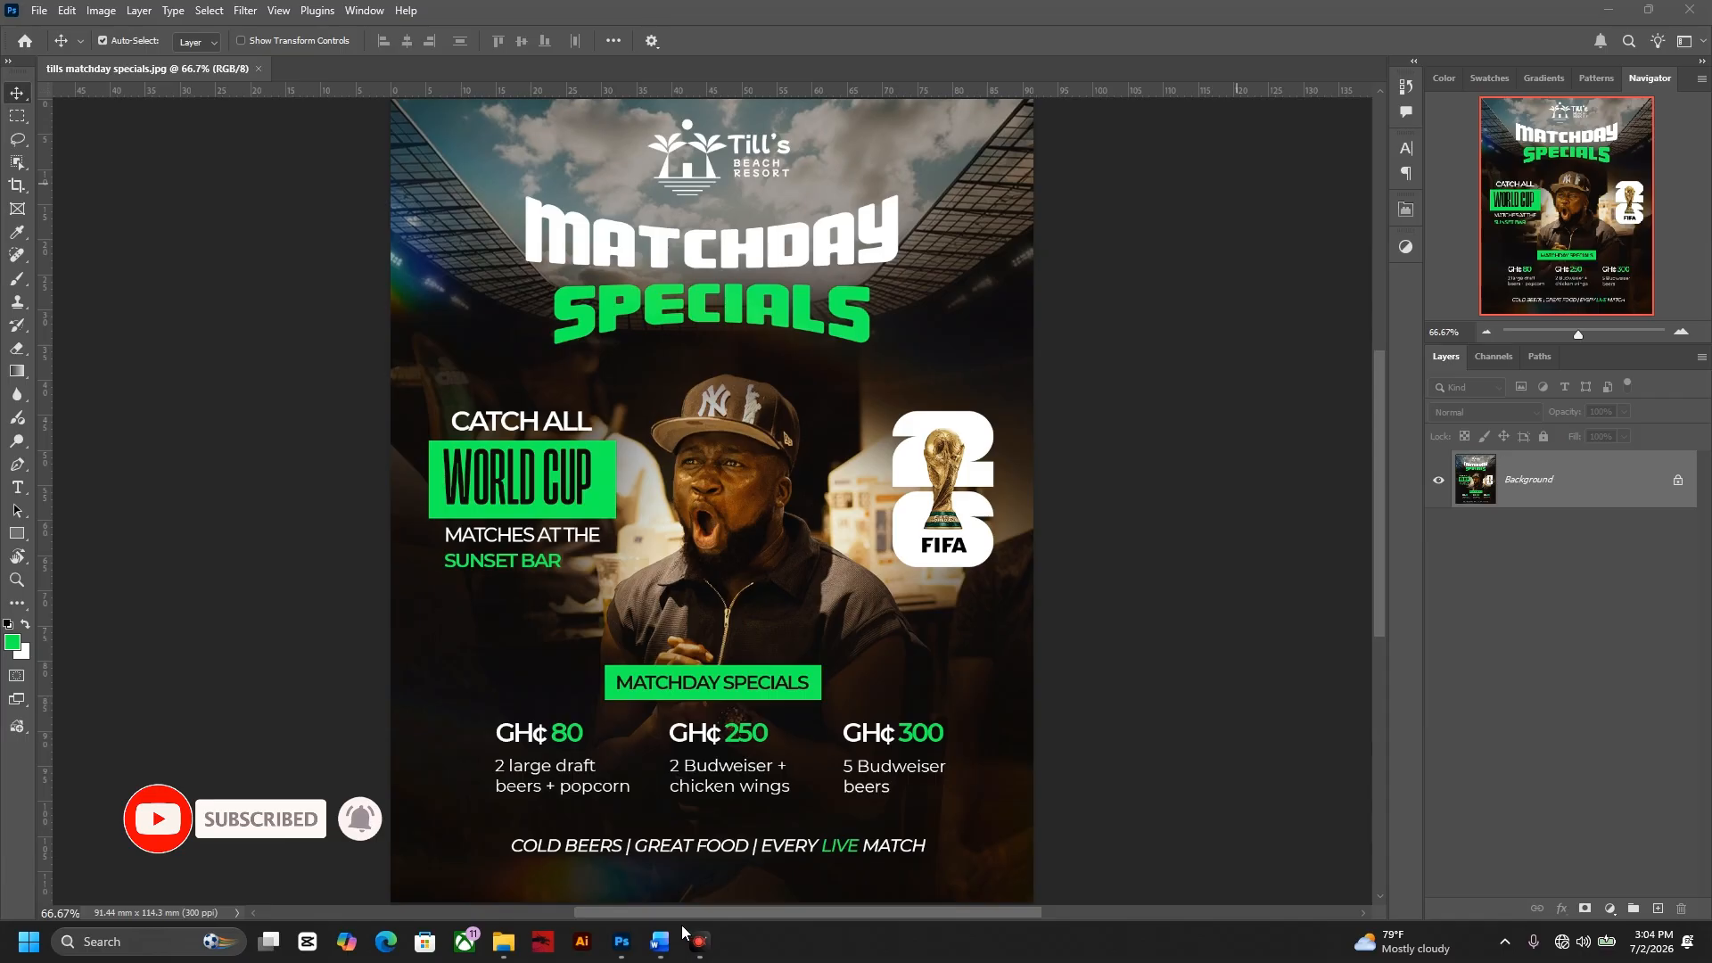
- Open the WhatsApp reference flyer from the resources folder, examine its text and layout, and return to the design
{"action": "left_click", "coordinate": [503, 942]}
{"action": "left_click", "coordinate": [537, 317]}
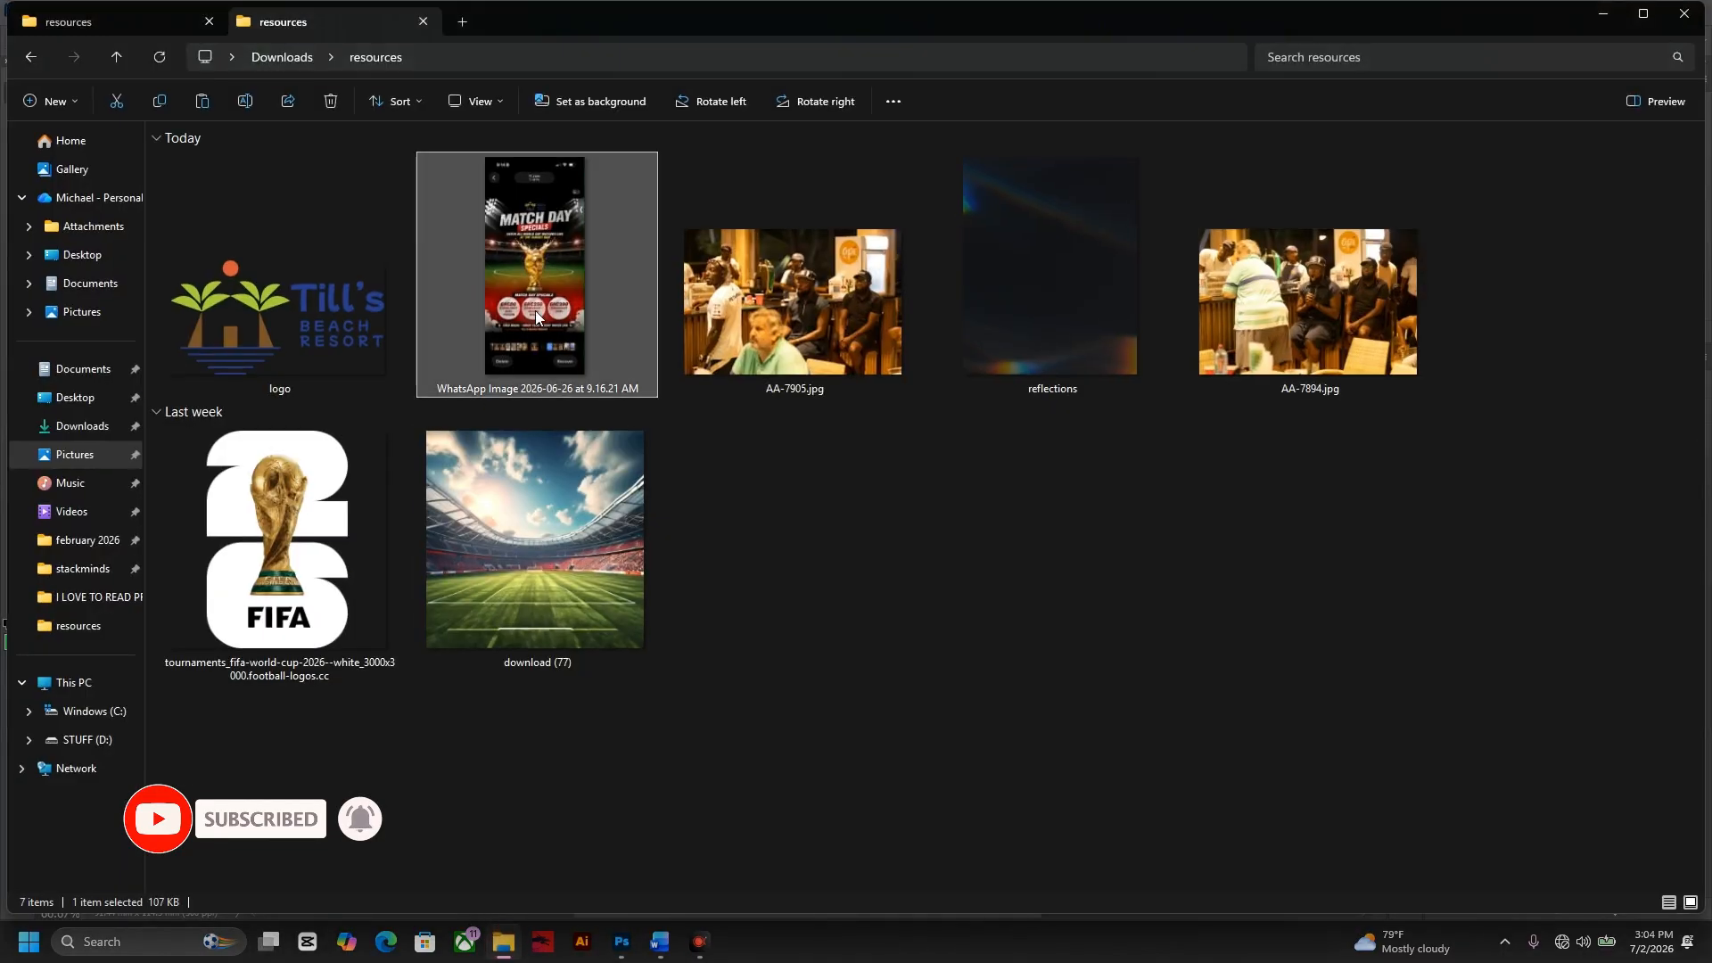
{"action": "double_click", "coordinate": [537, 317]}
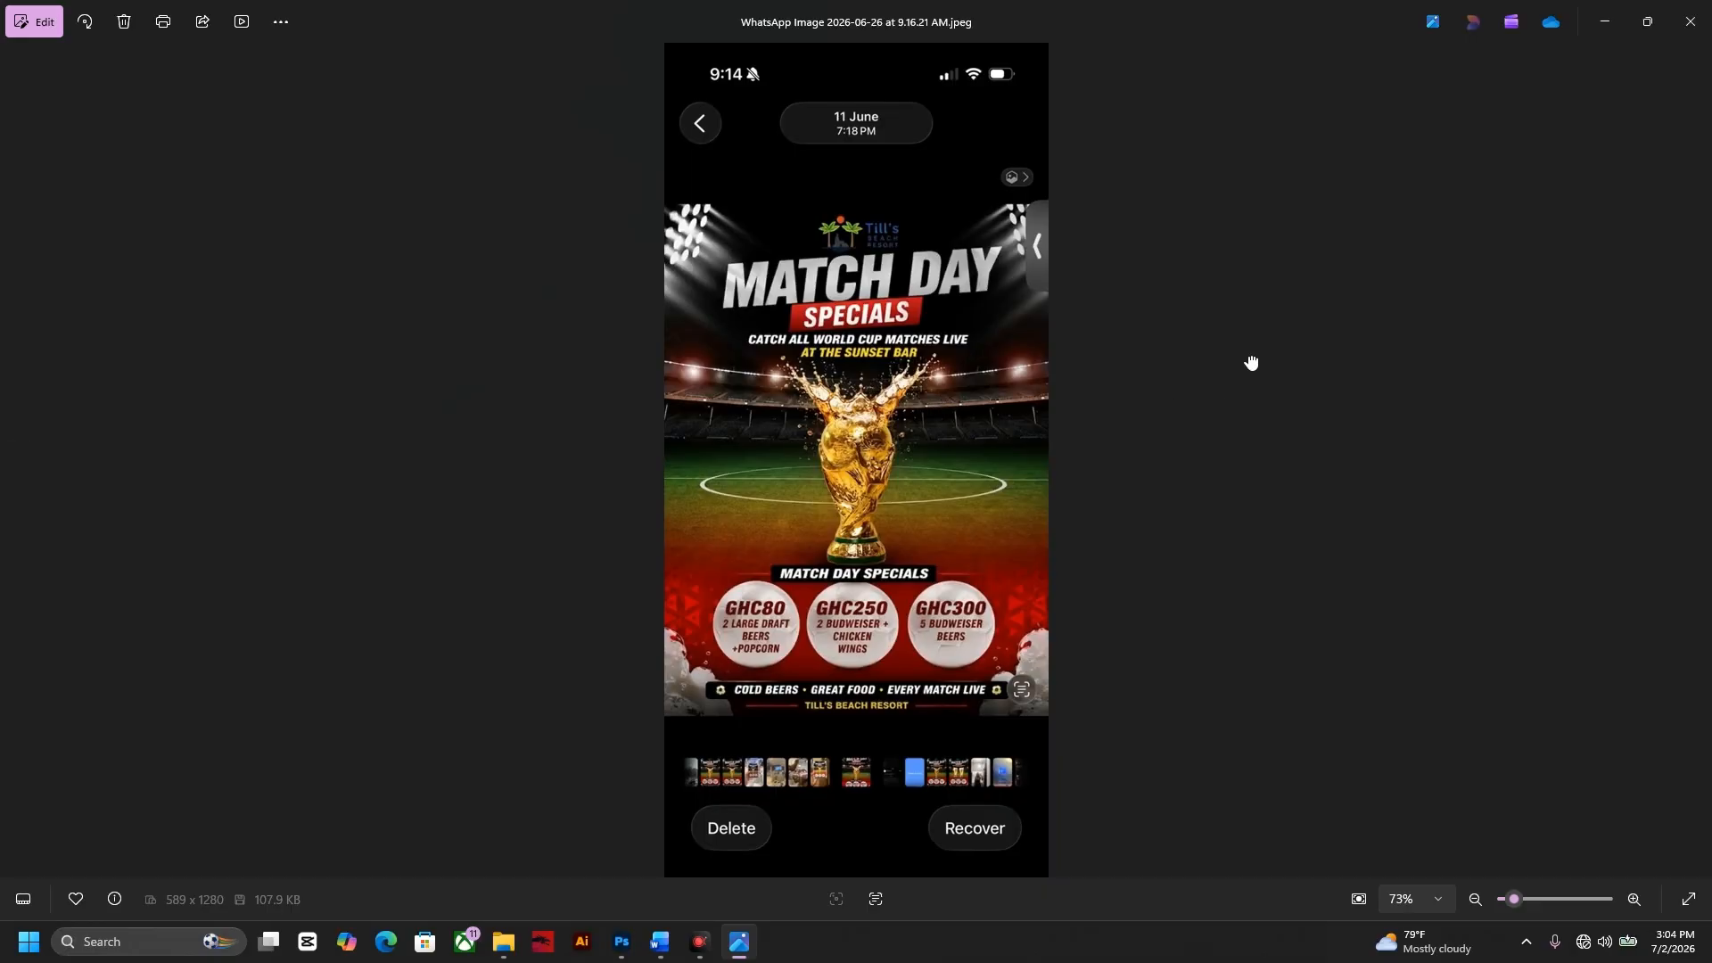
{"action": "left_click", "coordinate": [1602, 28]}
{"action": "left_click", "coordinate": [1604, 18]}
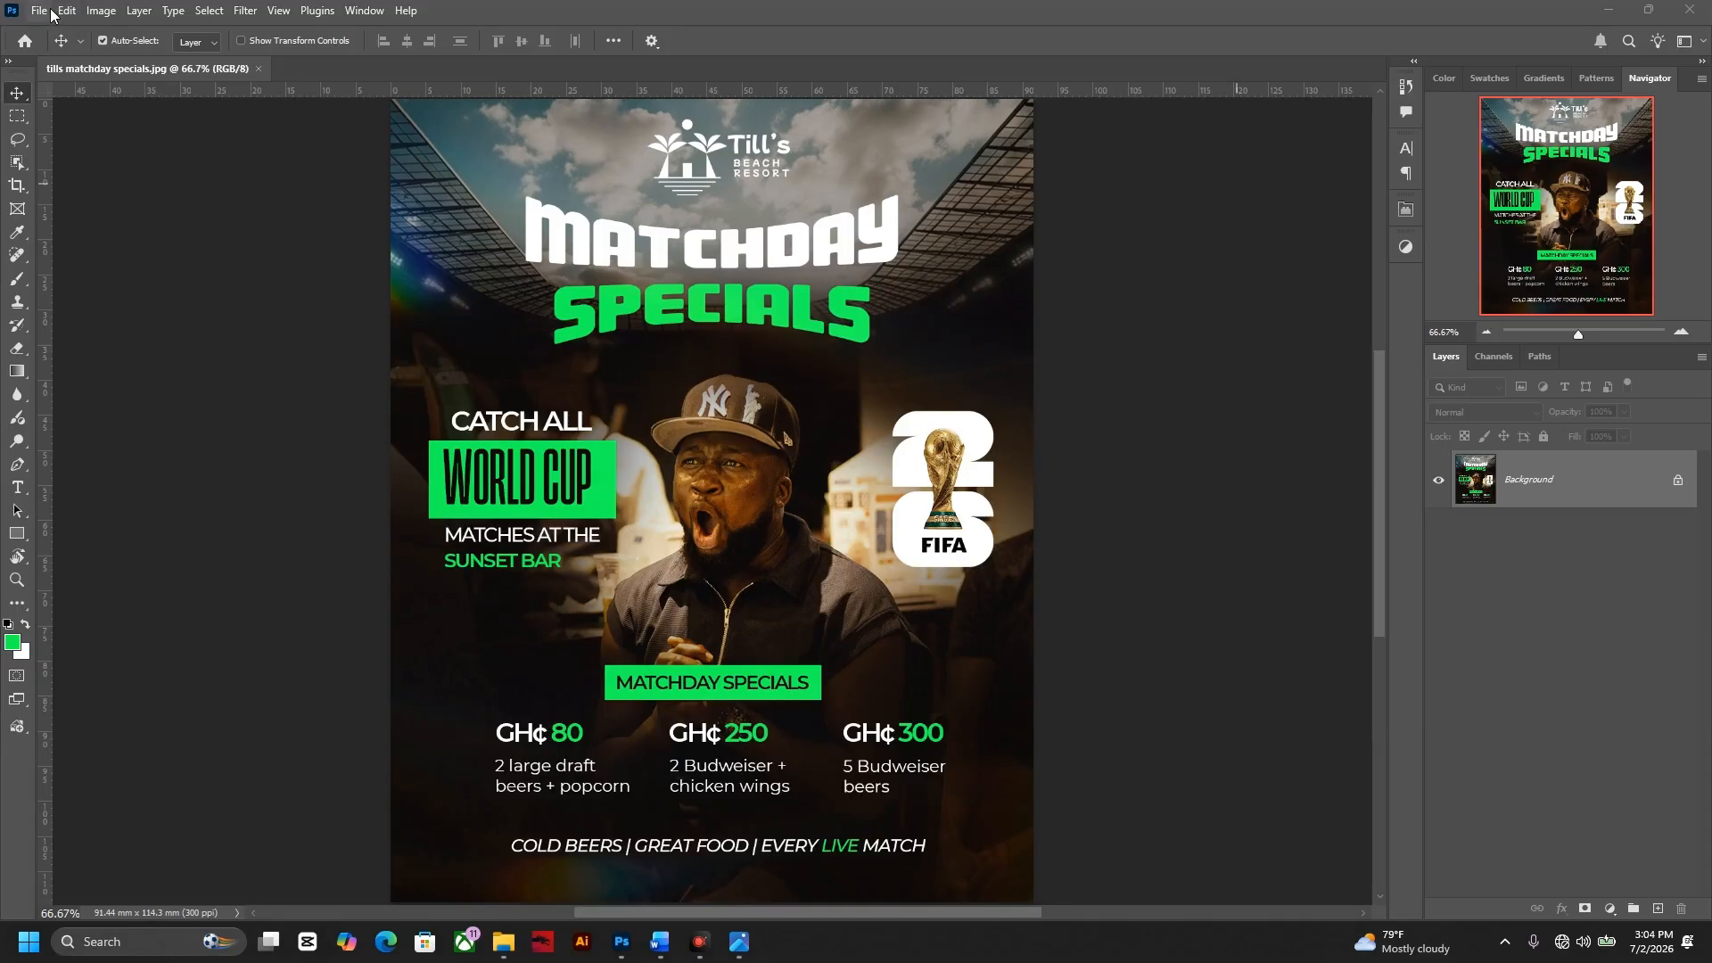
- Create a new 1080 x 1350 pixel document named MATCHDAY SPECIALS with a resolution of 300 pixels/inch
{"action": "left_click", "coordinate": [41, 13]}
{"action": "left_click", "coordinate": [46, 33]}
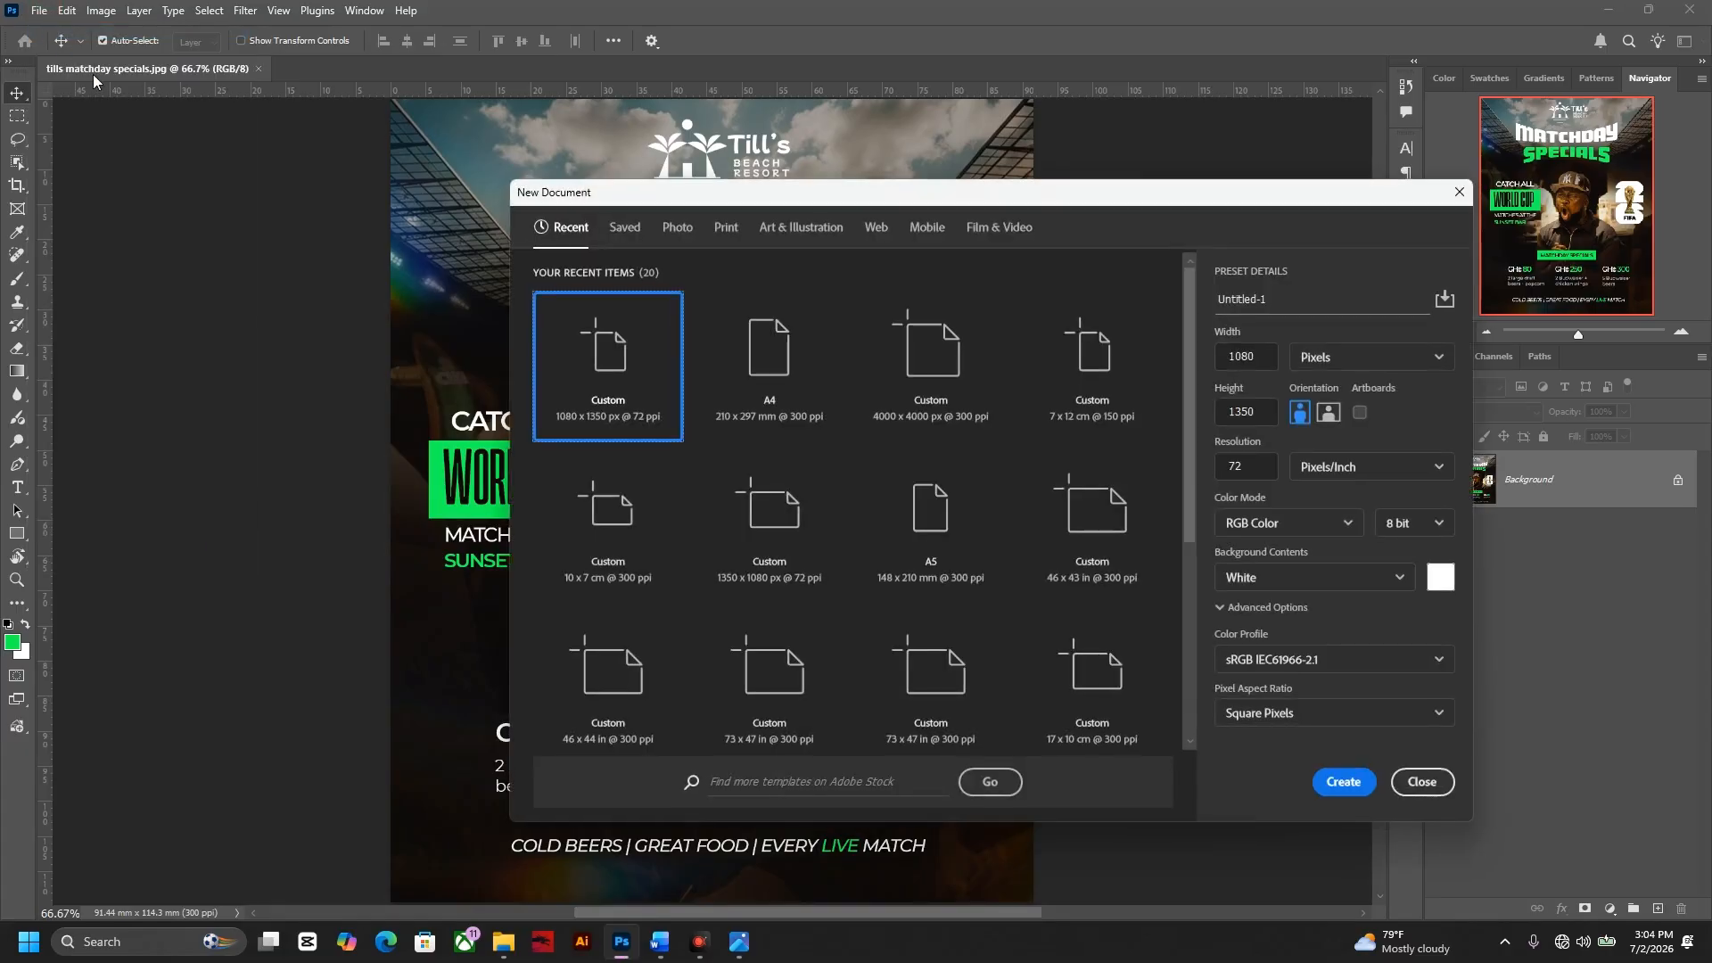
{"action": "left_click", "coordinate": [1329, 300]}
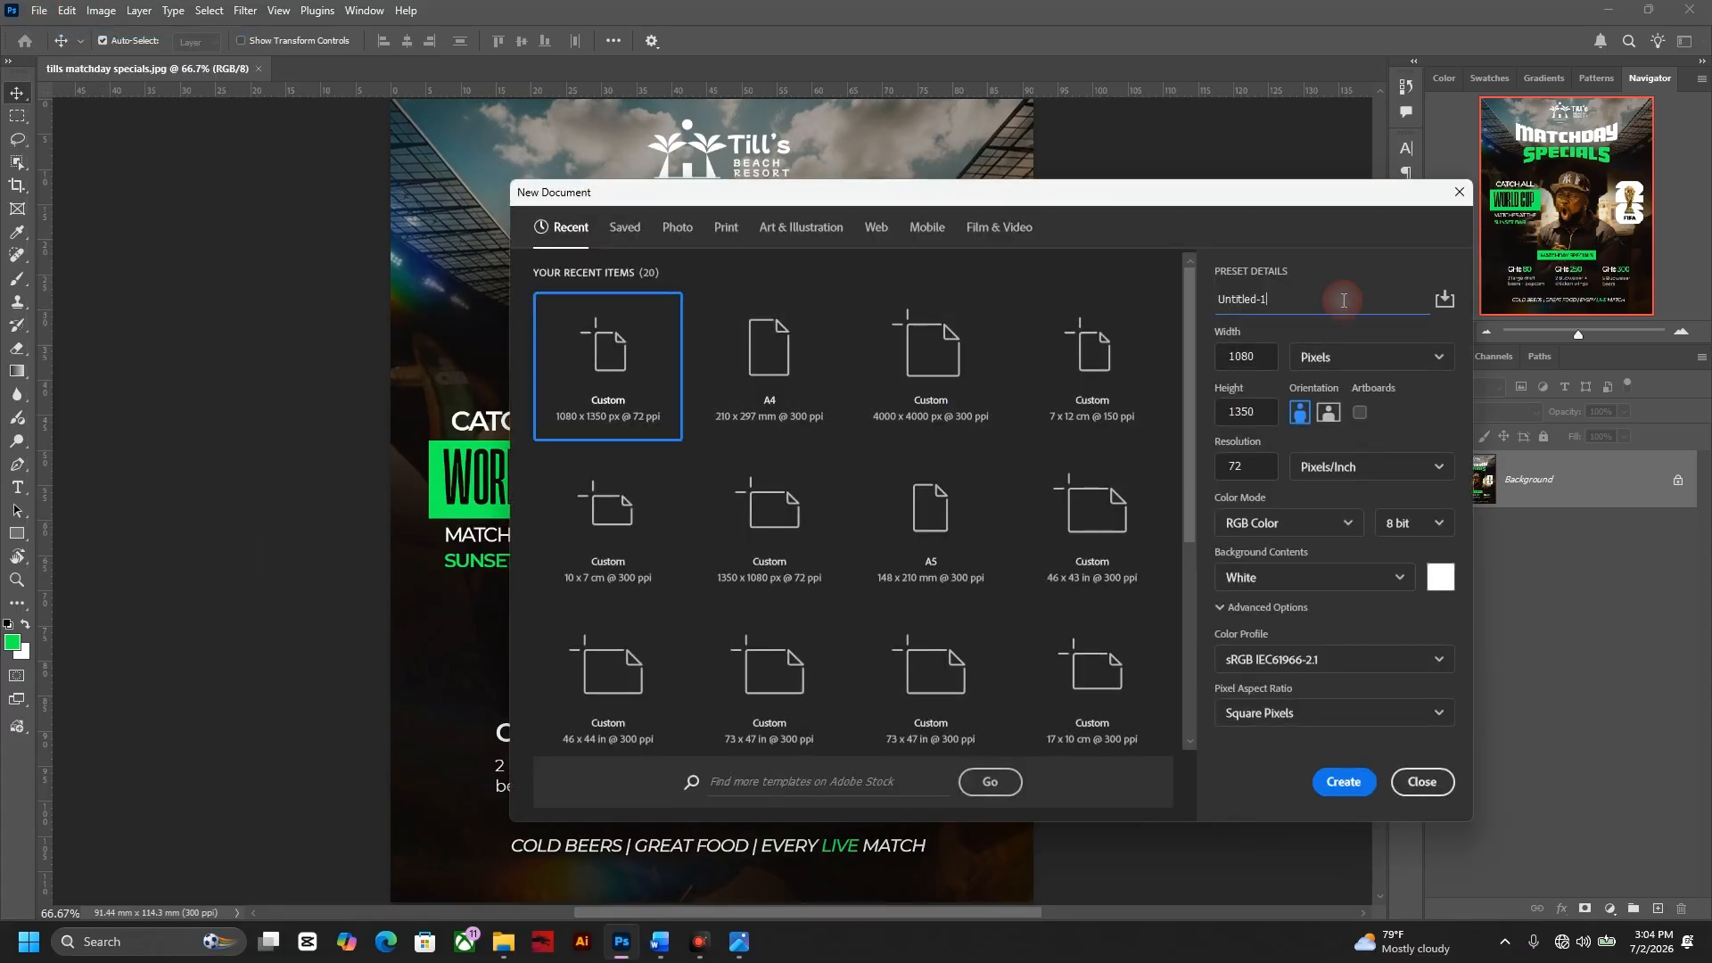
{"action": "double_click", "coordinate": [1266, 356]}
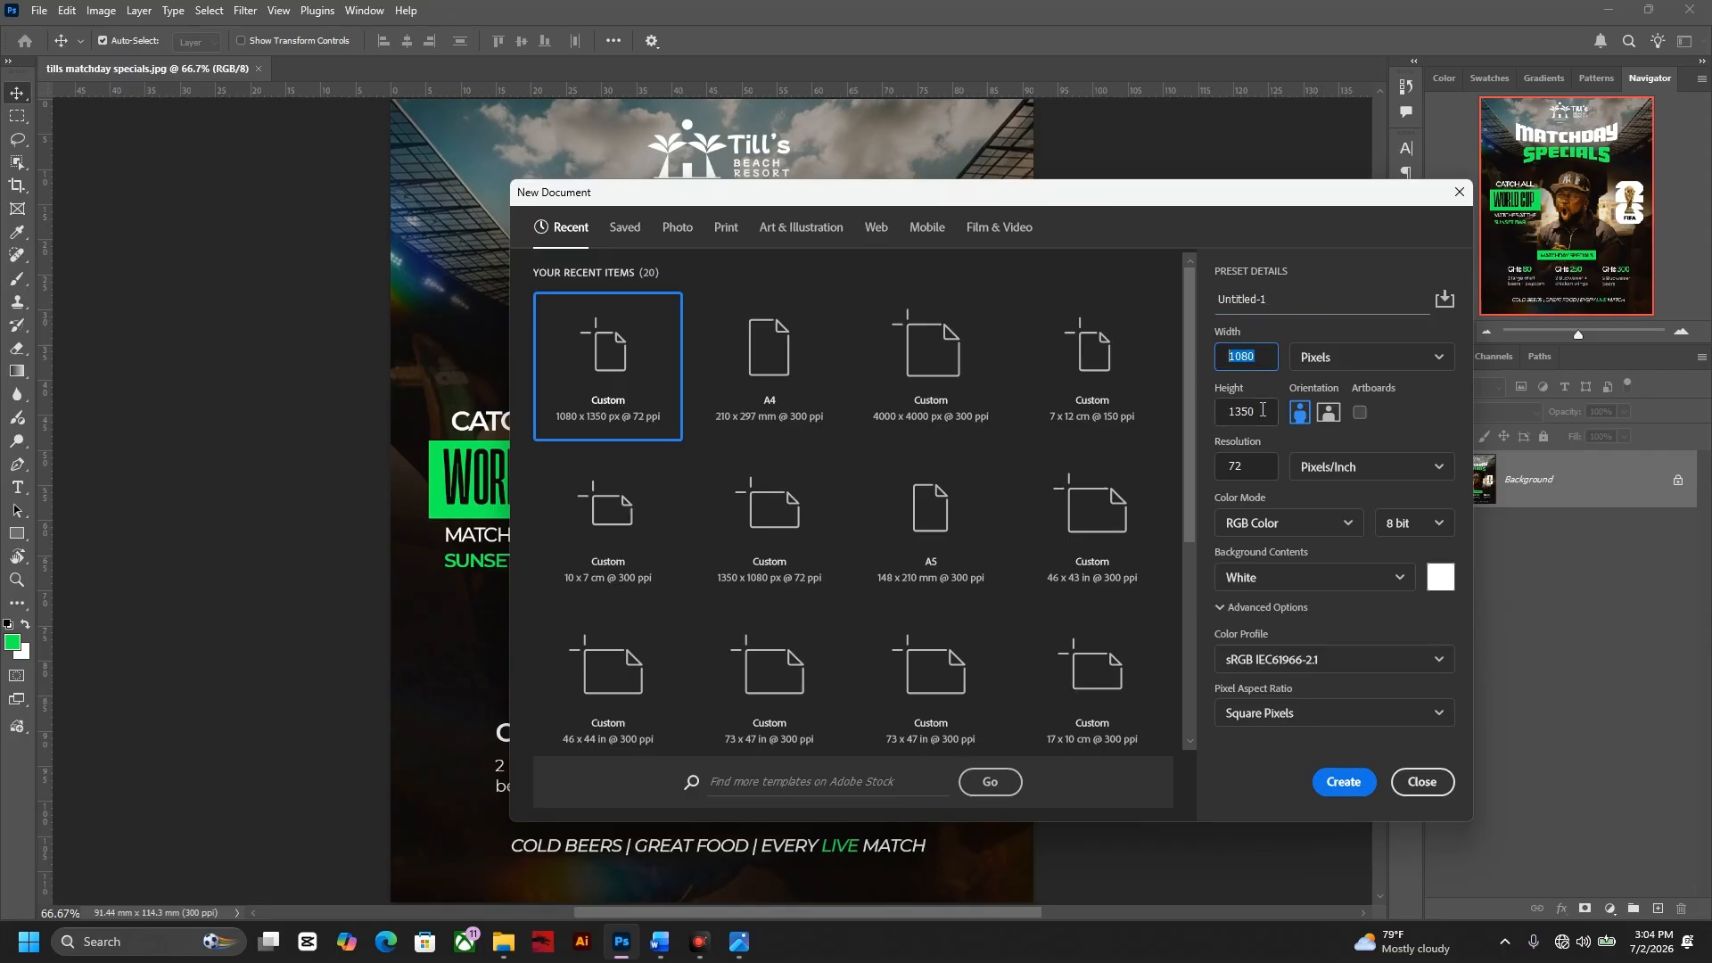
{"action": "double_click", "coordinate": [1253, 472]}
{"action": "type", "text": "30"}
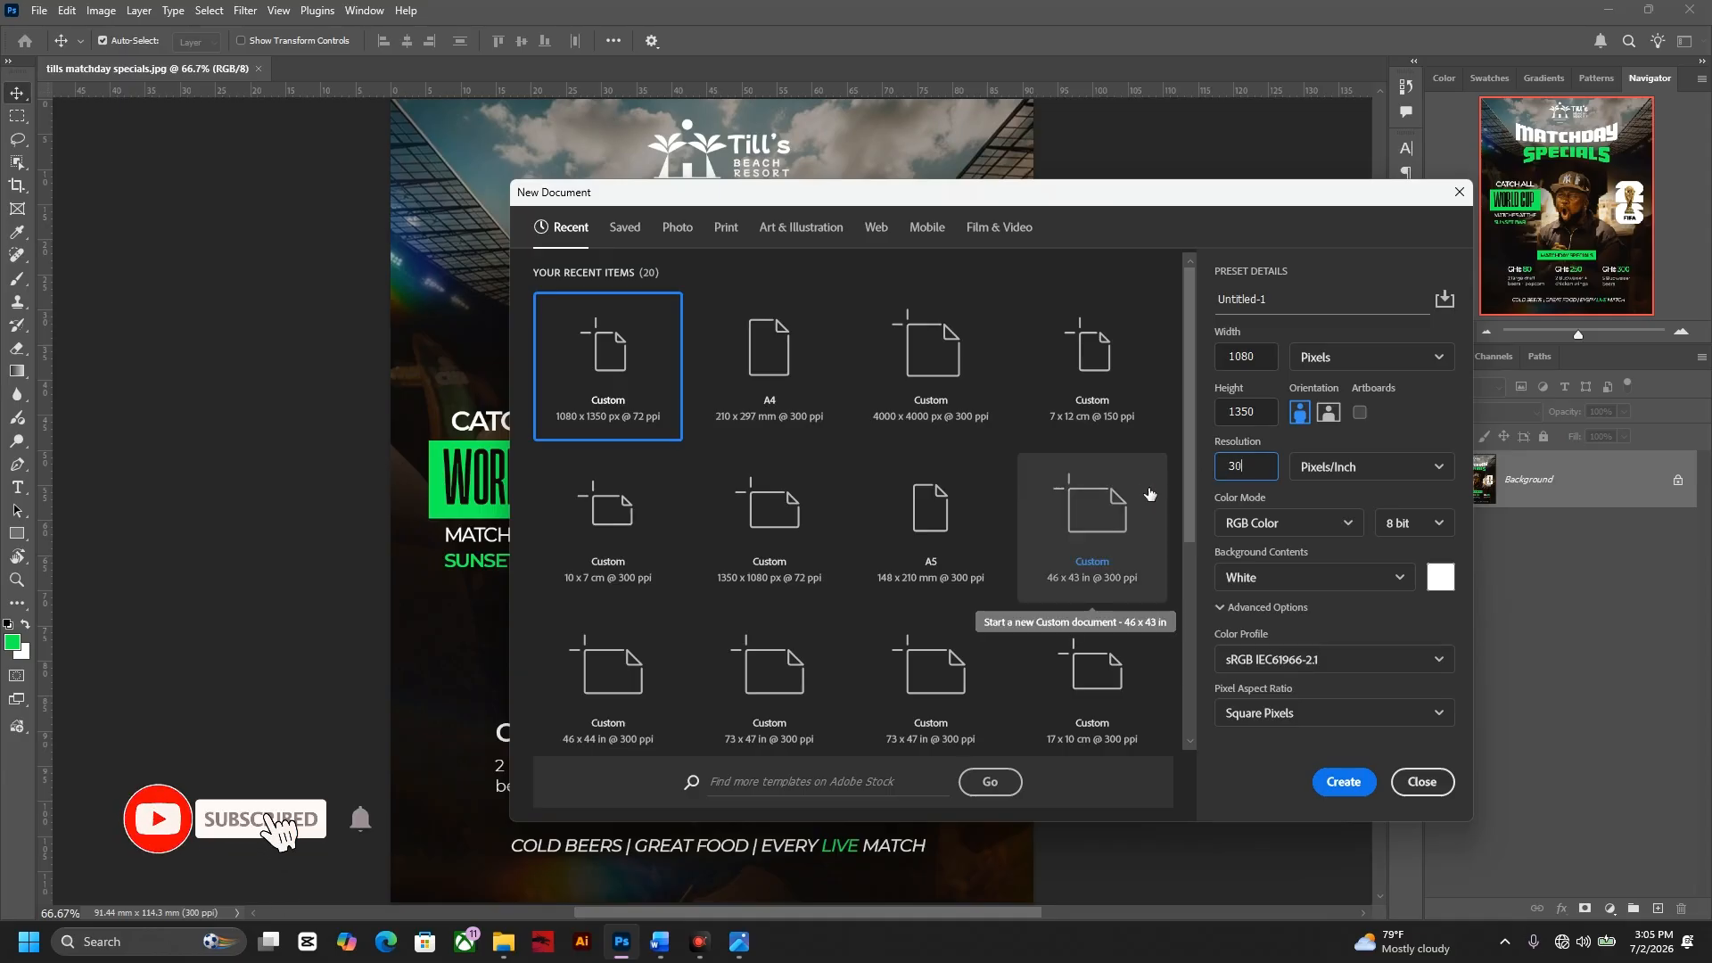
{"action": "type", "text": "0"}
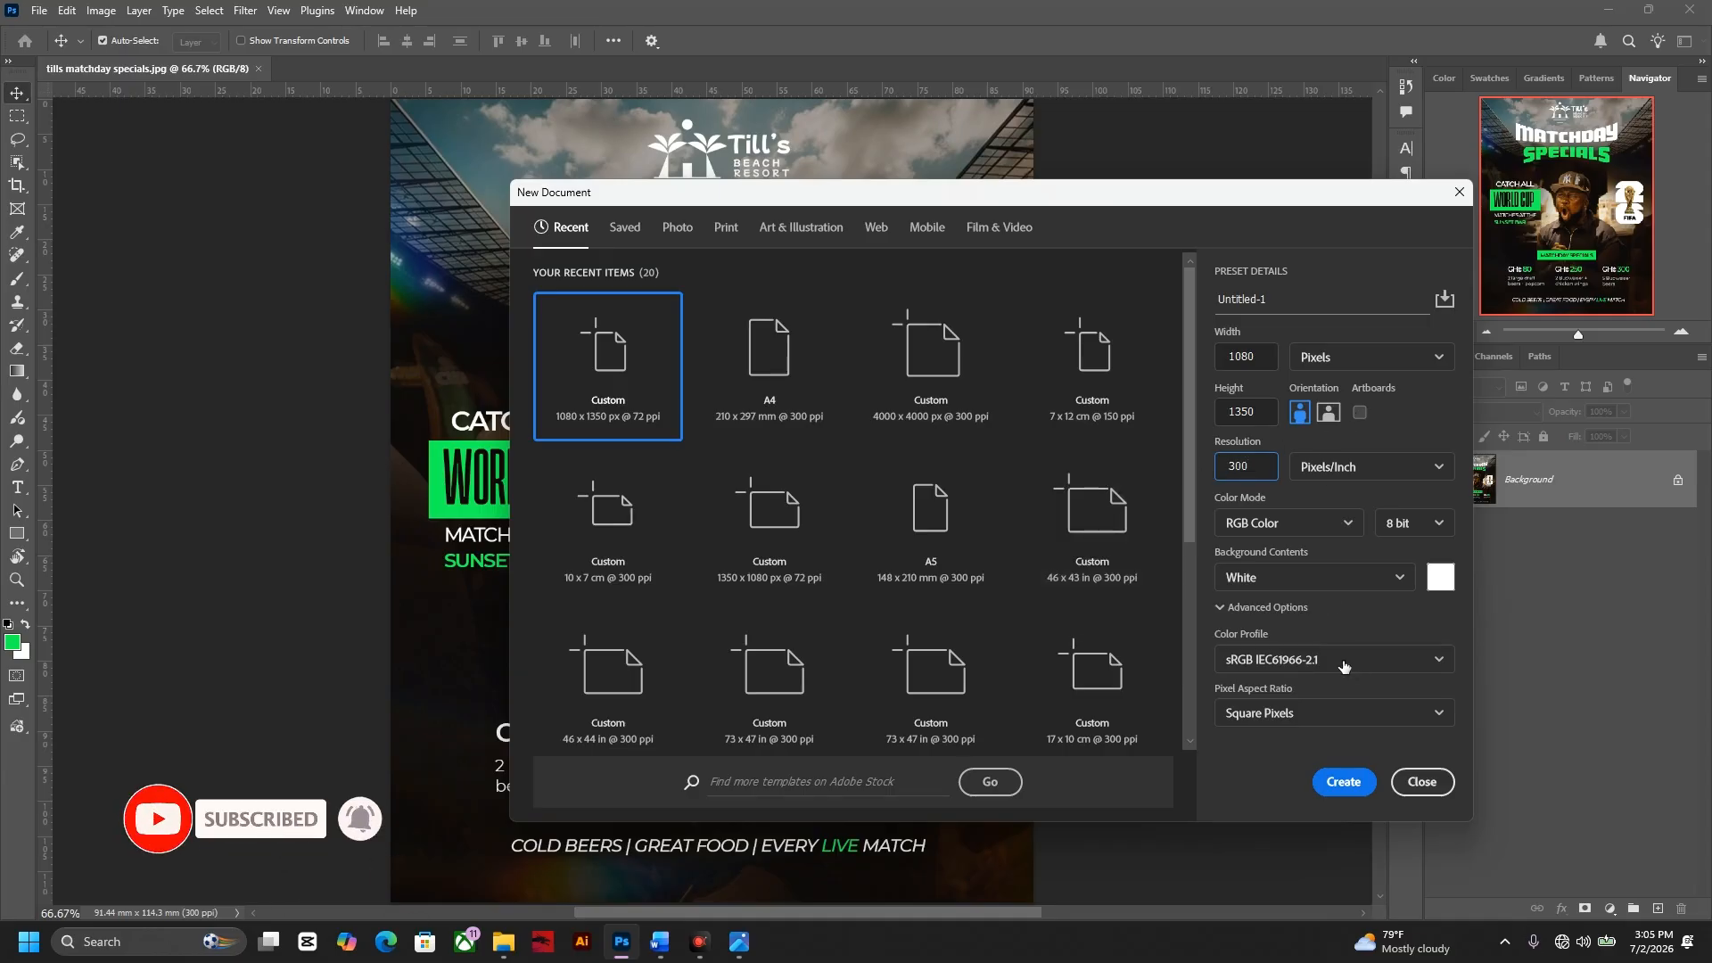
{"action": "left_click", "coordinate": [1276, 299]}
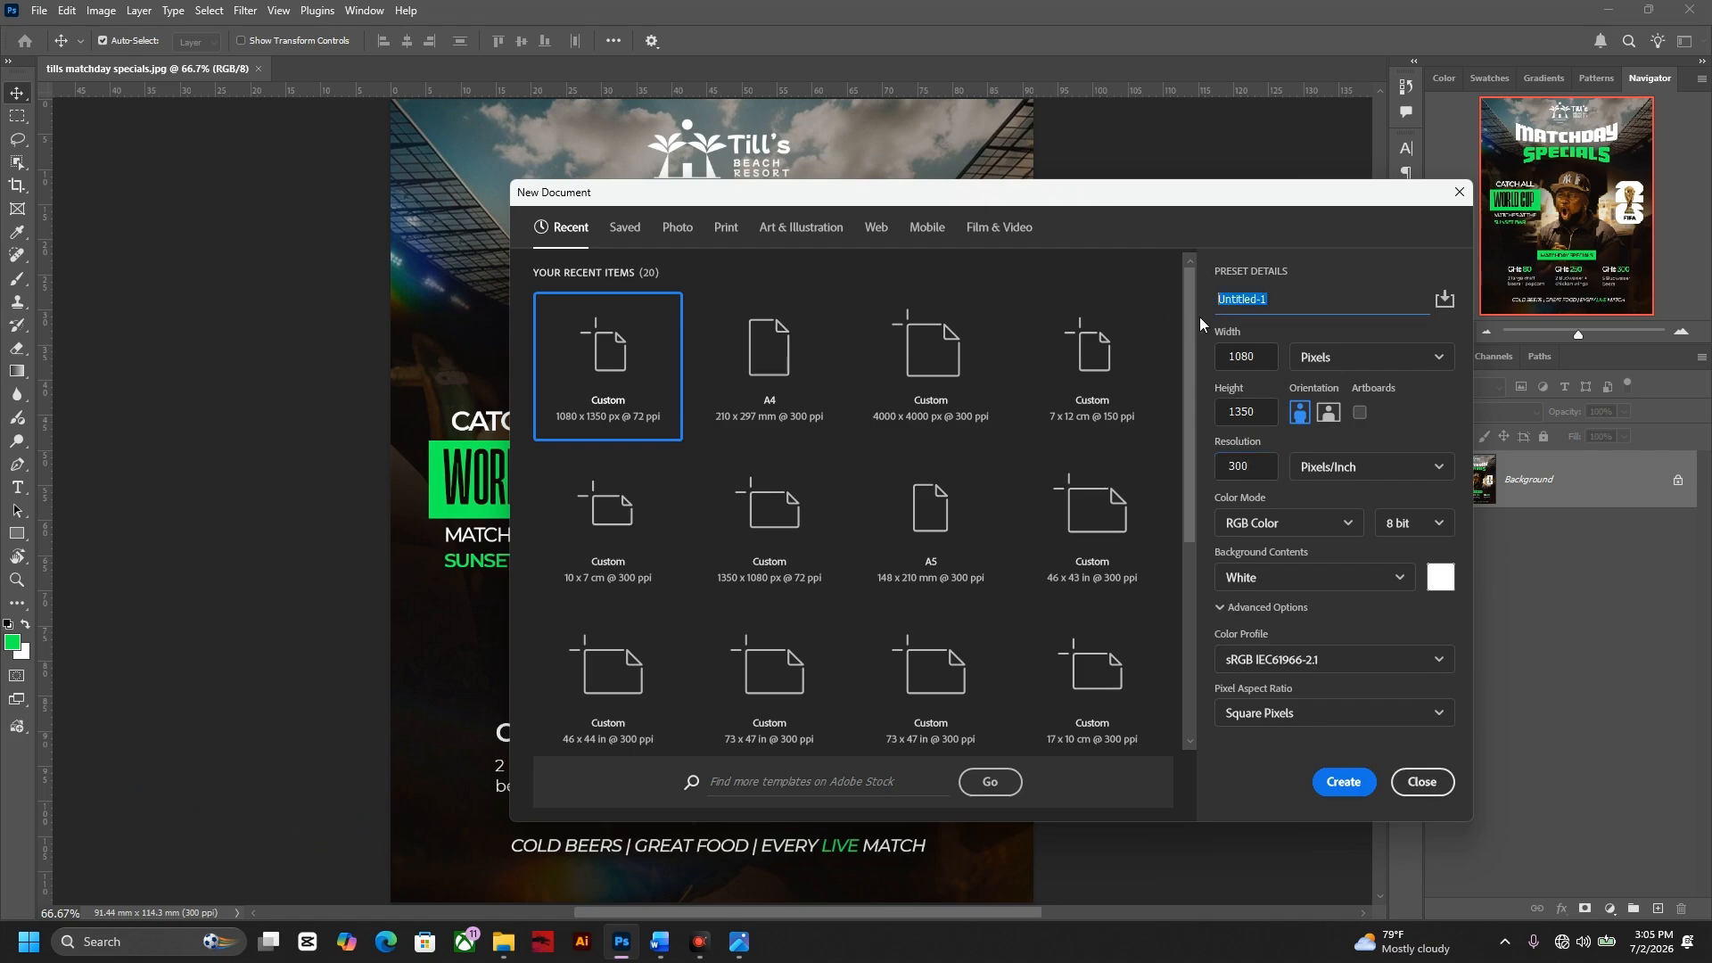
{"action": "type", "text": "MATCHDAY SPECIALS"}
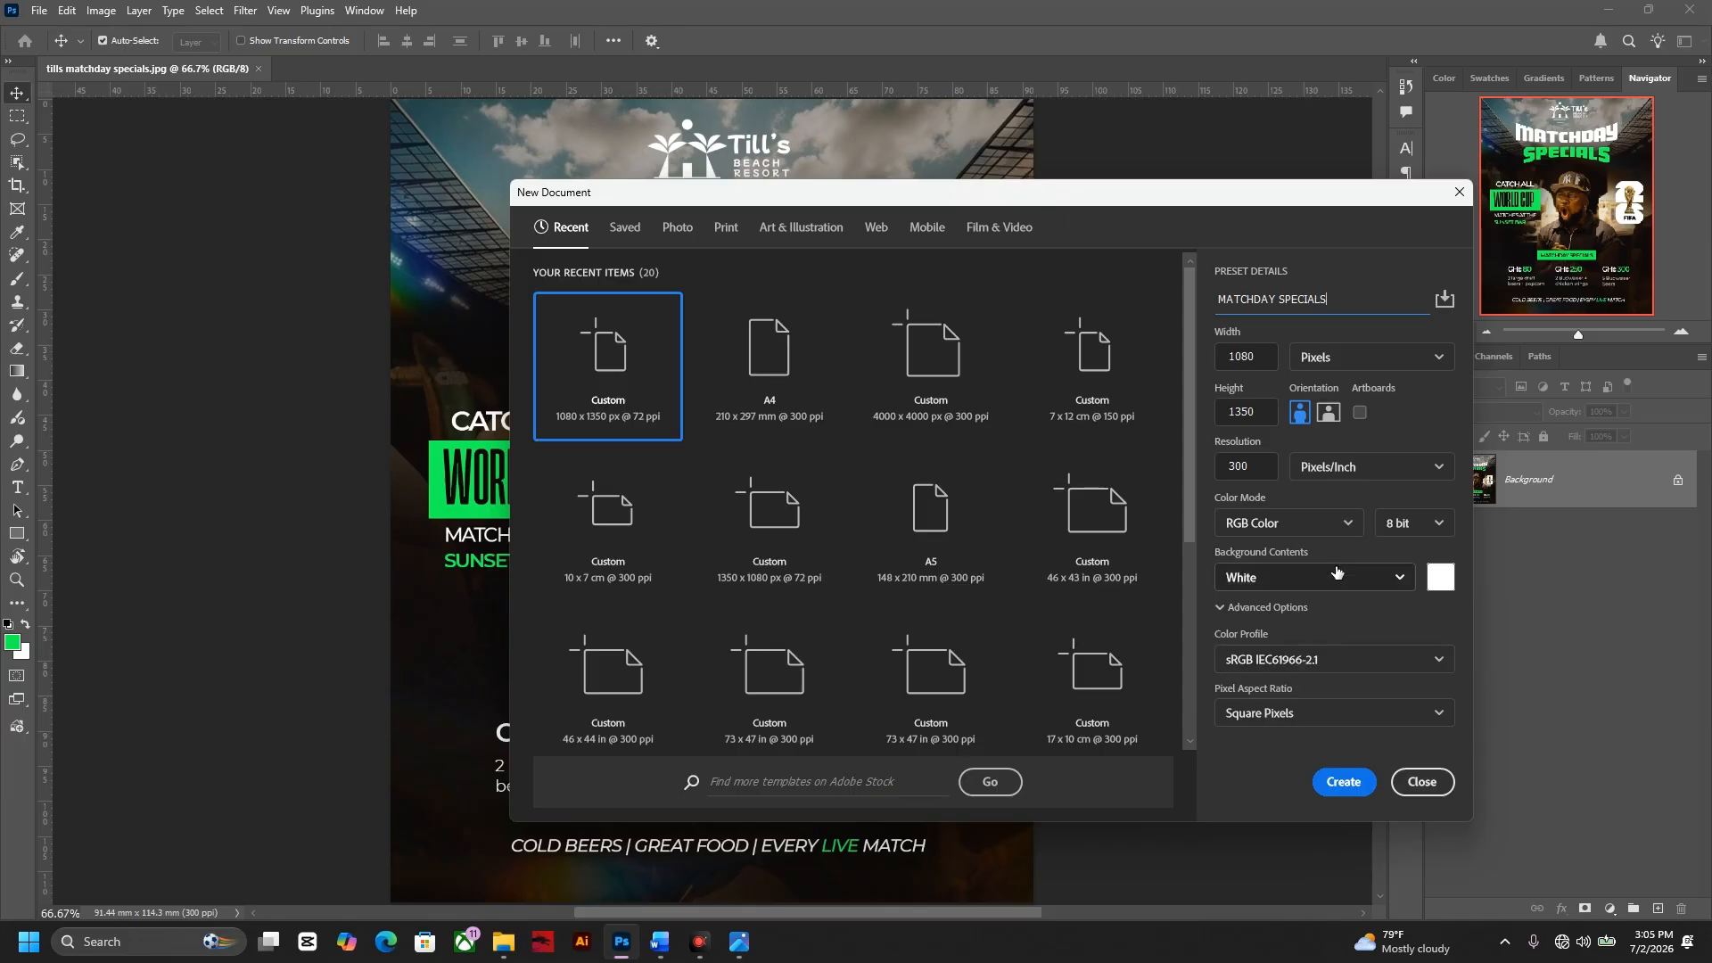
{"action": "left_click", "coordinate": [1342, 782]}
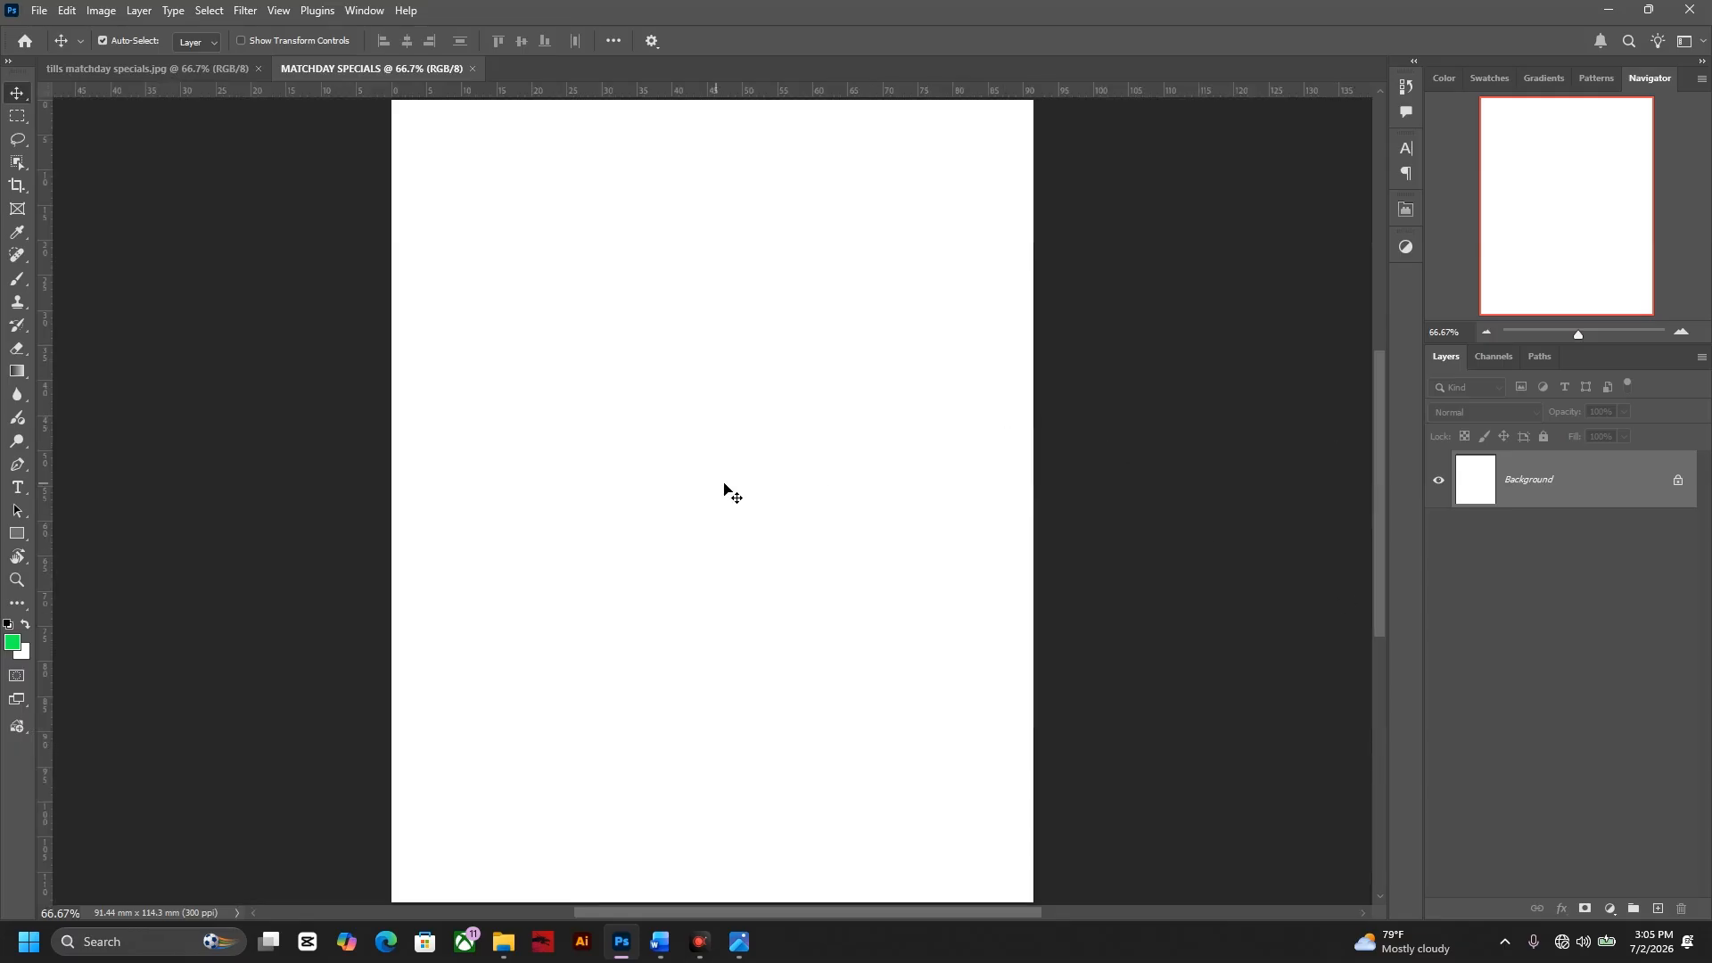
- Unlock the white Background layer so it becomes a regular layer, leaving no layer selected
{"action": "key", "text": "ctrl+minus"}
{"action": "key", "text": "ctrl+plus"}
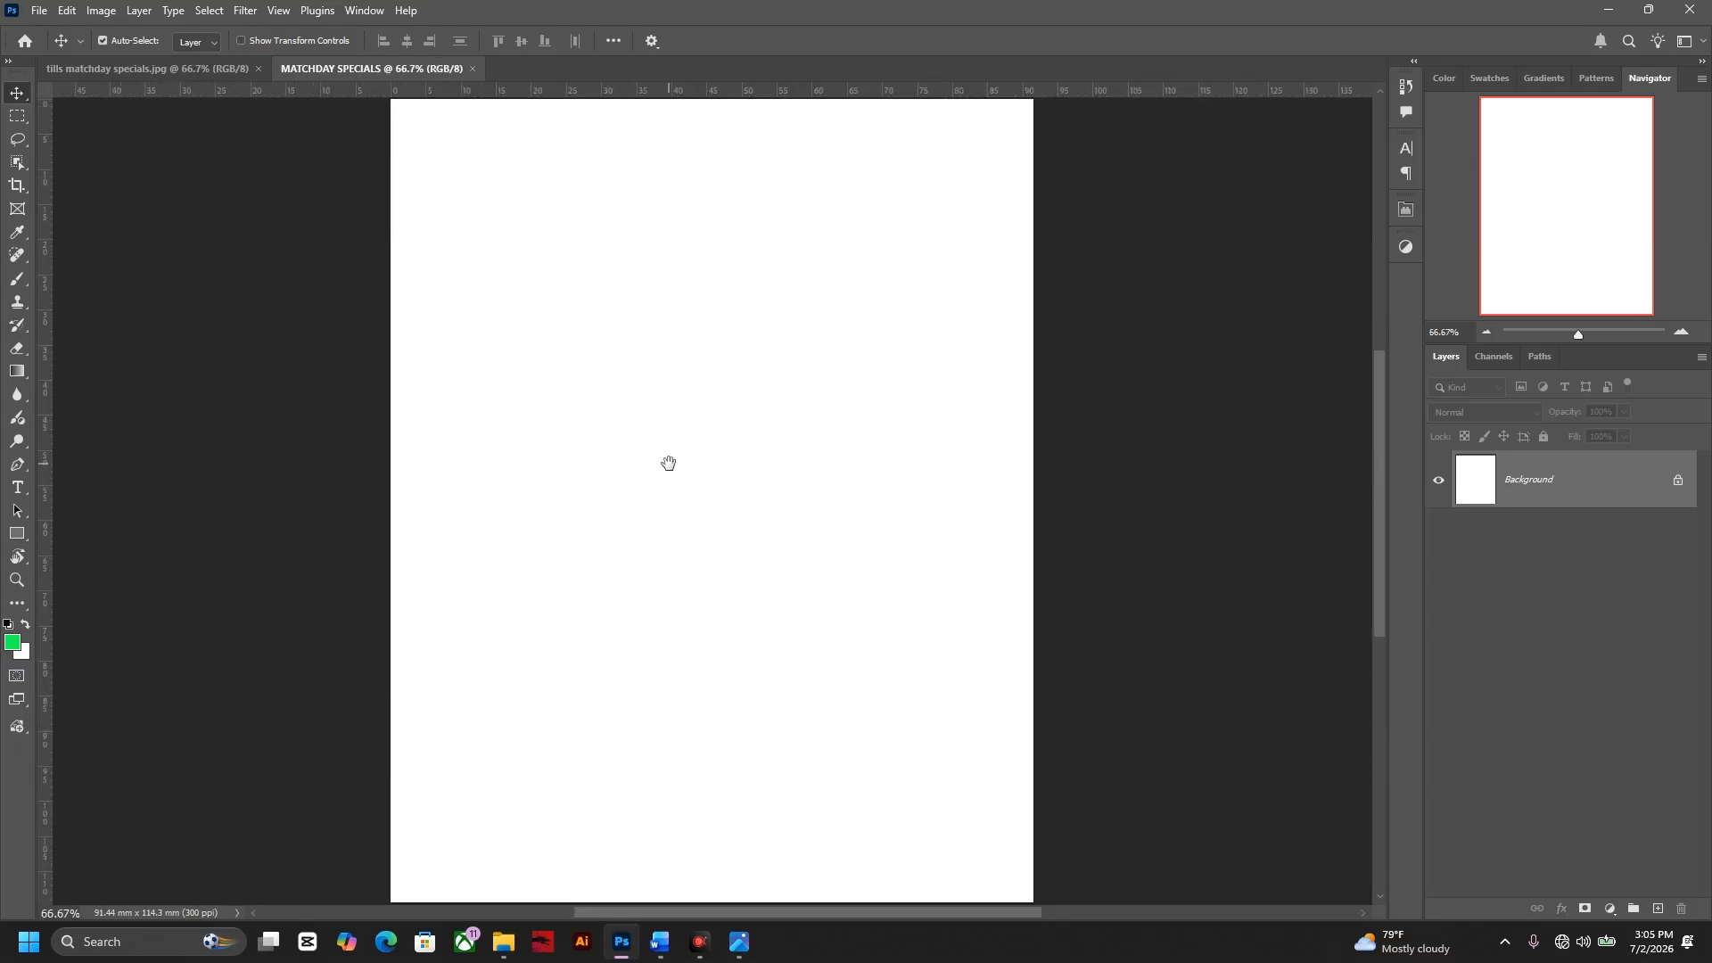
{"action": "left_click_drag", "start_coordinate": [669, 463], "coordinate": [707, 459]}
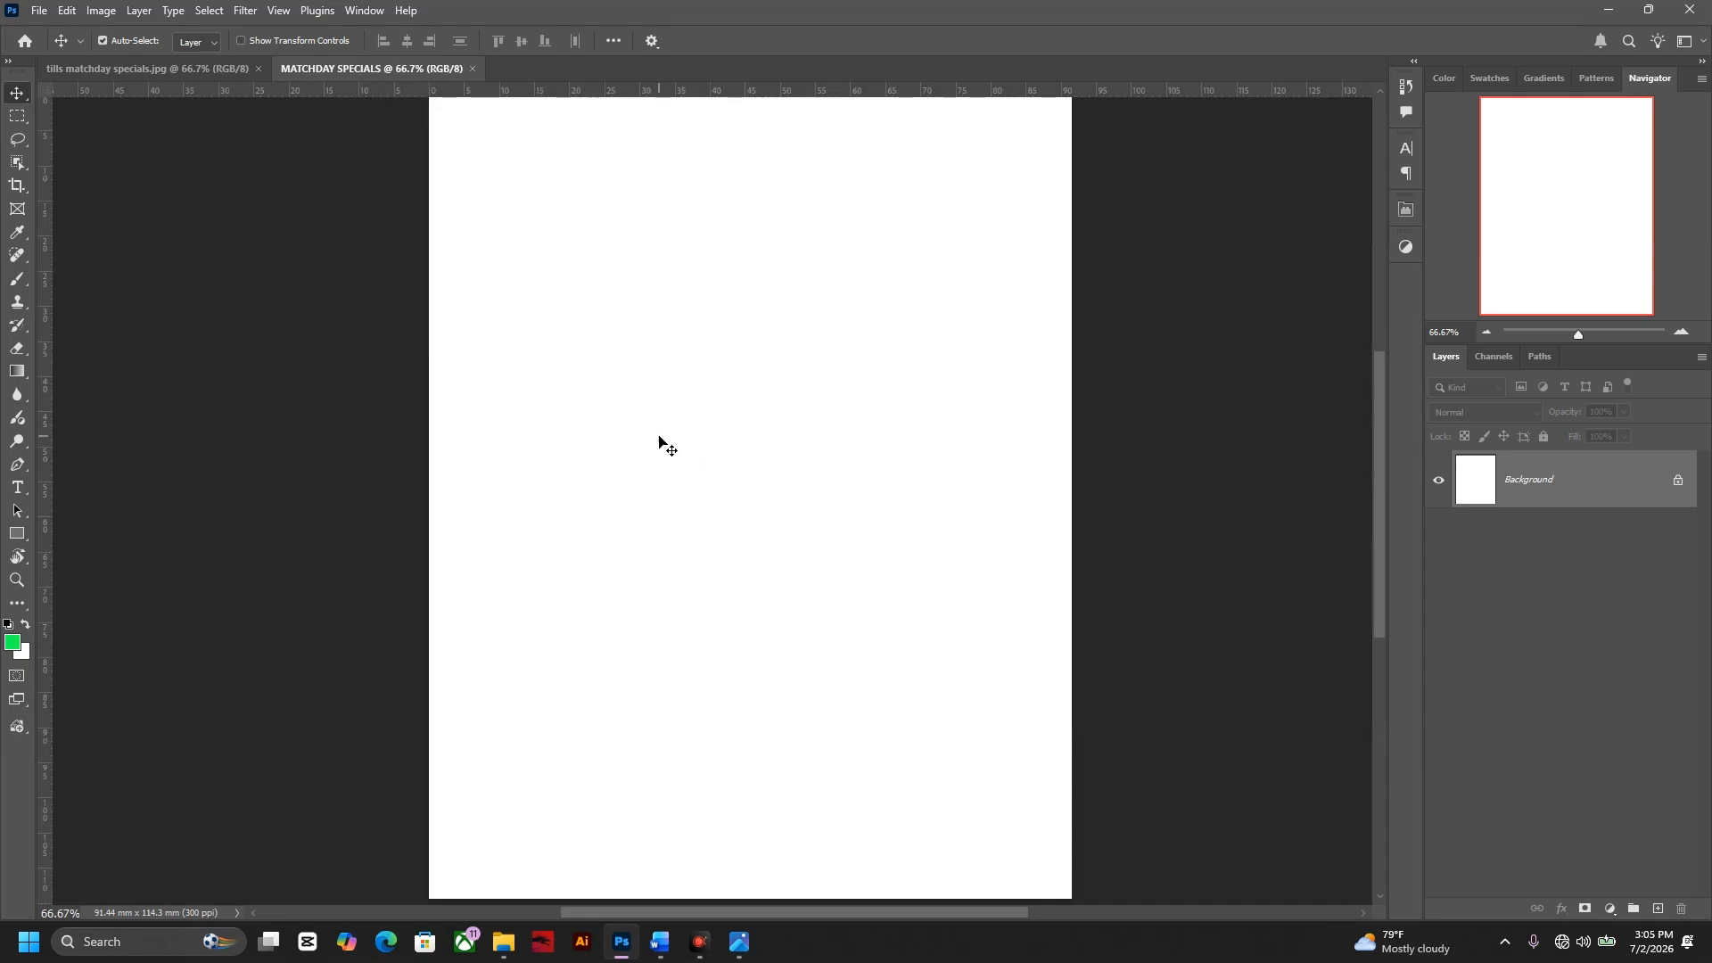
{"action": "left_click", "coordinate": [1677, 480]}
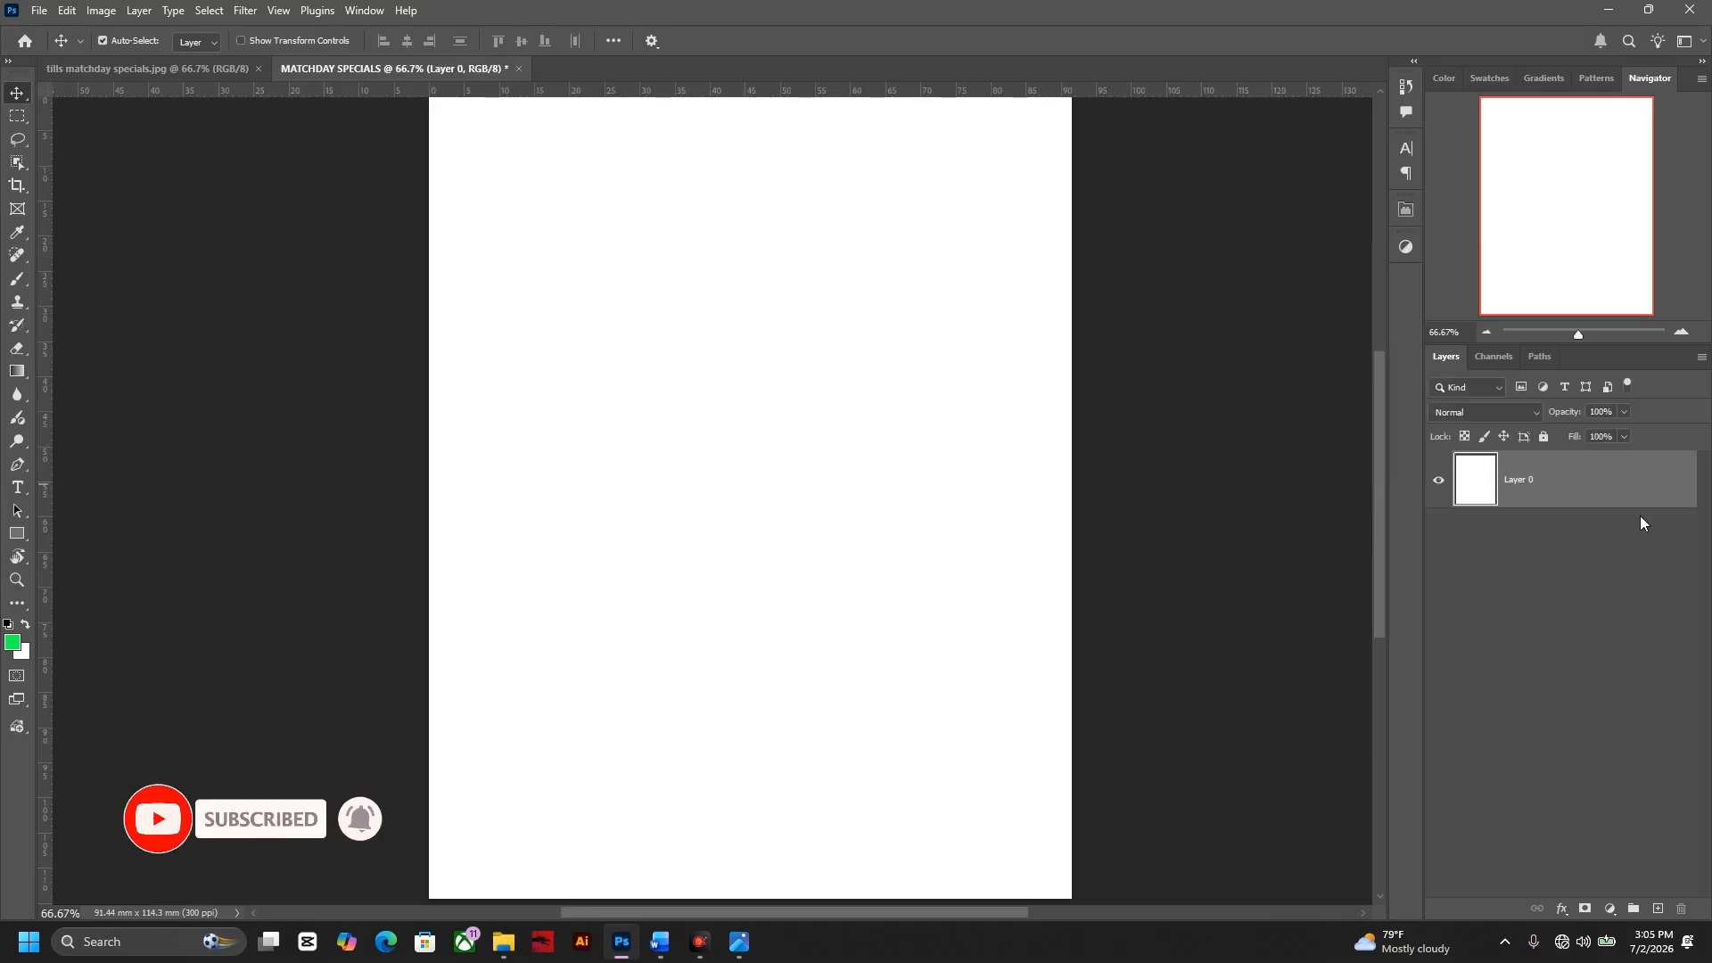
{"action": "left_click", "coordinate": [1631, 897]}
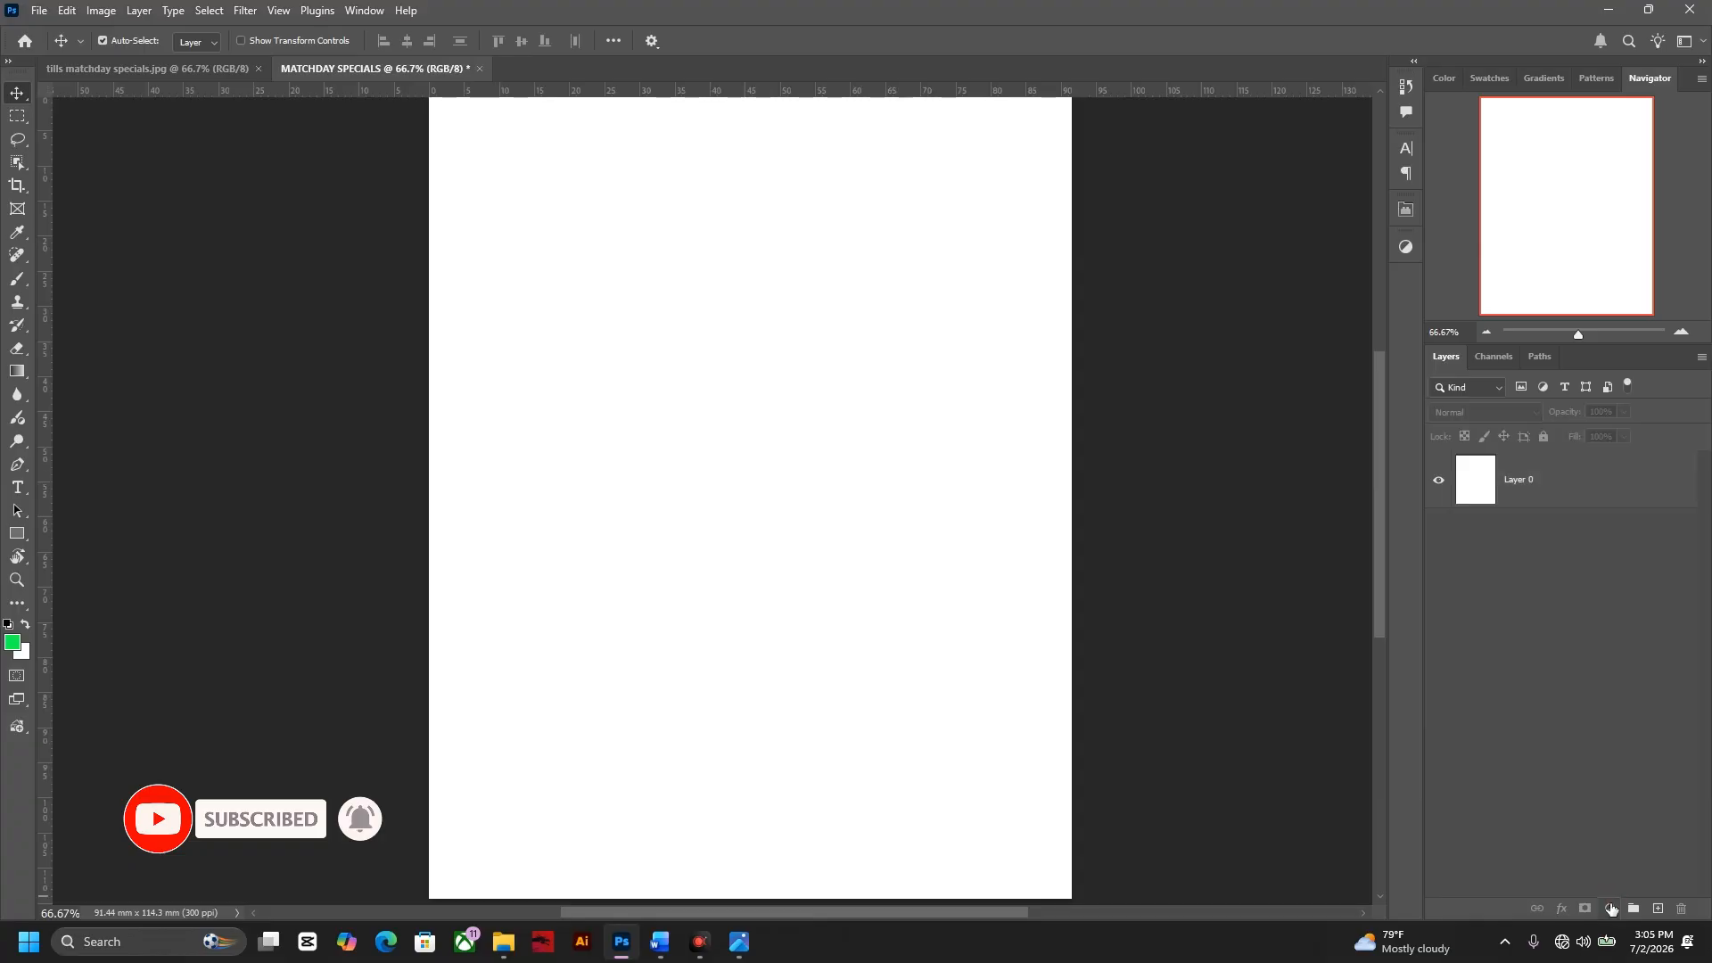
- Add a Solid Color fill layer with the dark brown hex colour 140B06 over the whole canvas
{"action": "left_click", "coordinate": [1609, 909]}
{"action": "left_click", "coordinate": [1609, 862]}
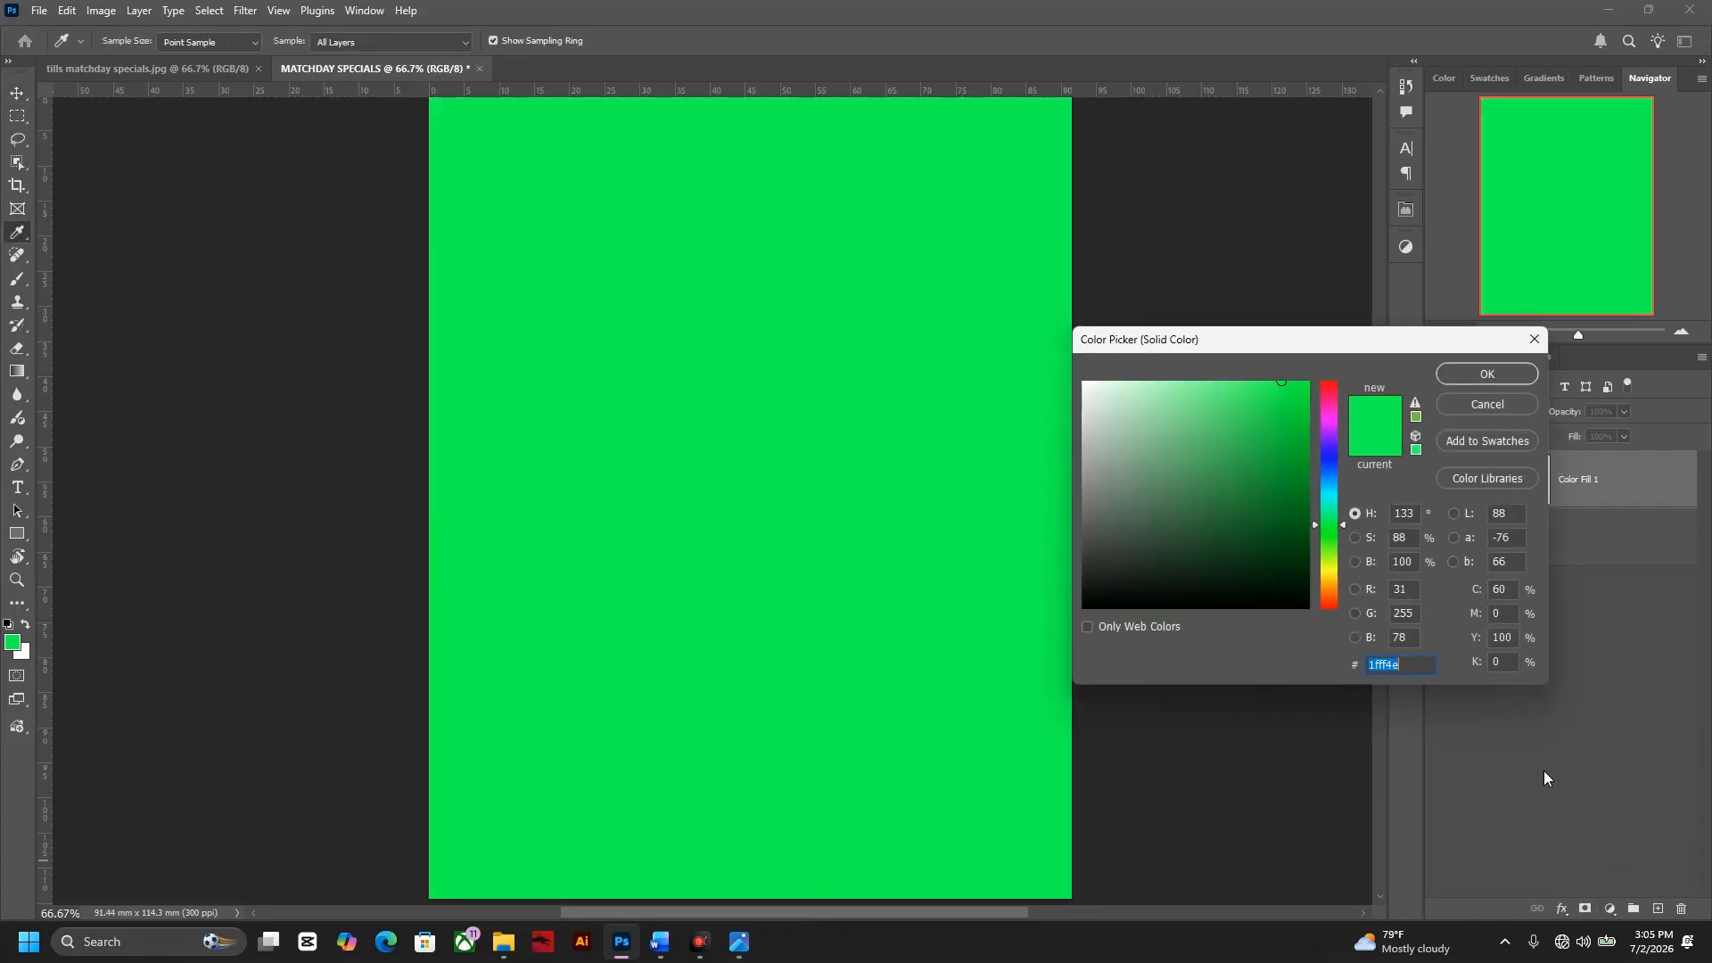
{"action": "left_click_drag", "start_coordinate": [1332, 565], "coordinate": [1346, 599]}
{"action": "mouse_move", "coordinate": [1239, 561]}
{"action": "left_mouse_down"}
{"action": "mouse_move", "coordinate": [1271, 578]}
{"action": "mouse_move", "coordinate": [1257, 585]}
{"action": "left_mouse_up"}
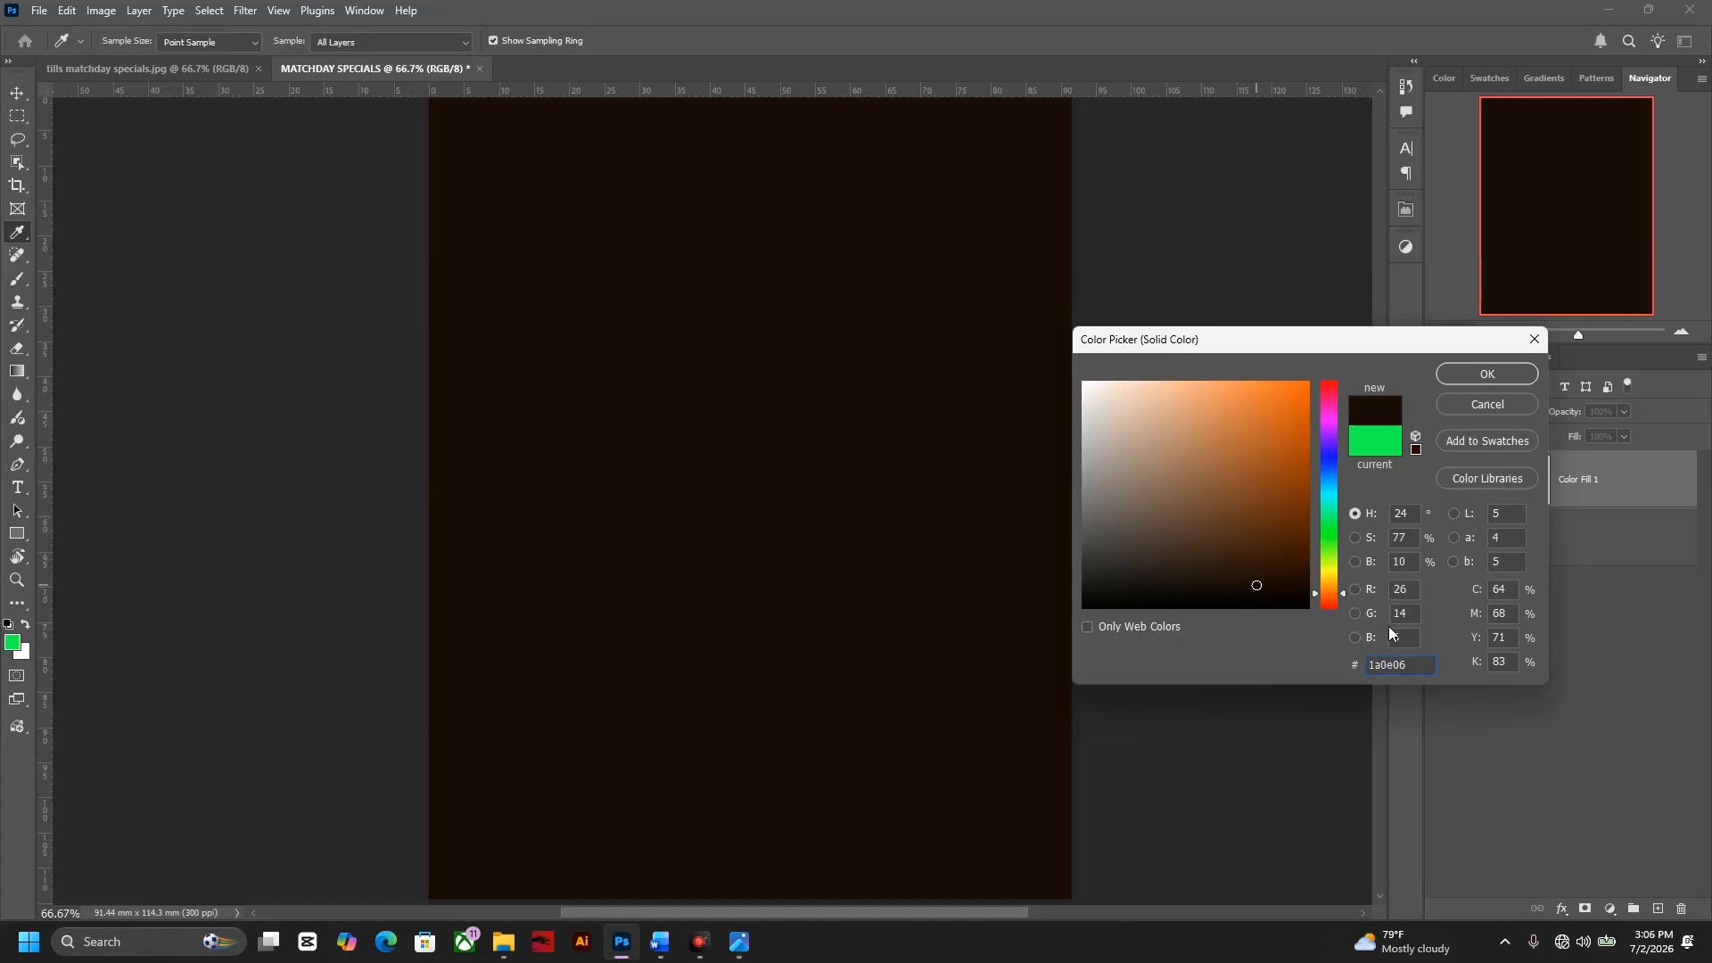
{"action": "double_click", "coordinate": [1409, 669]}
{"action": "type", "text": "1"}
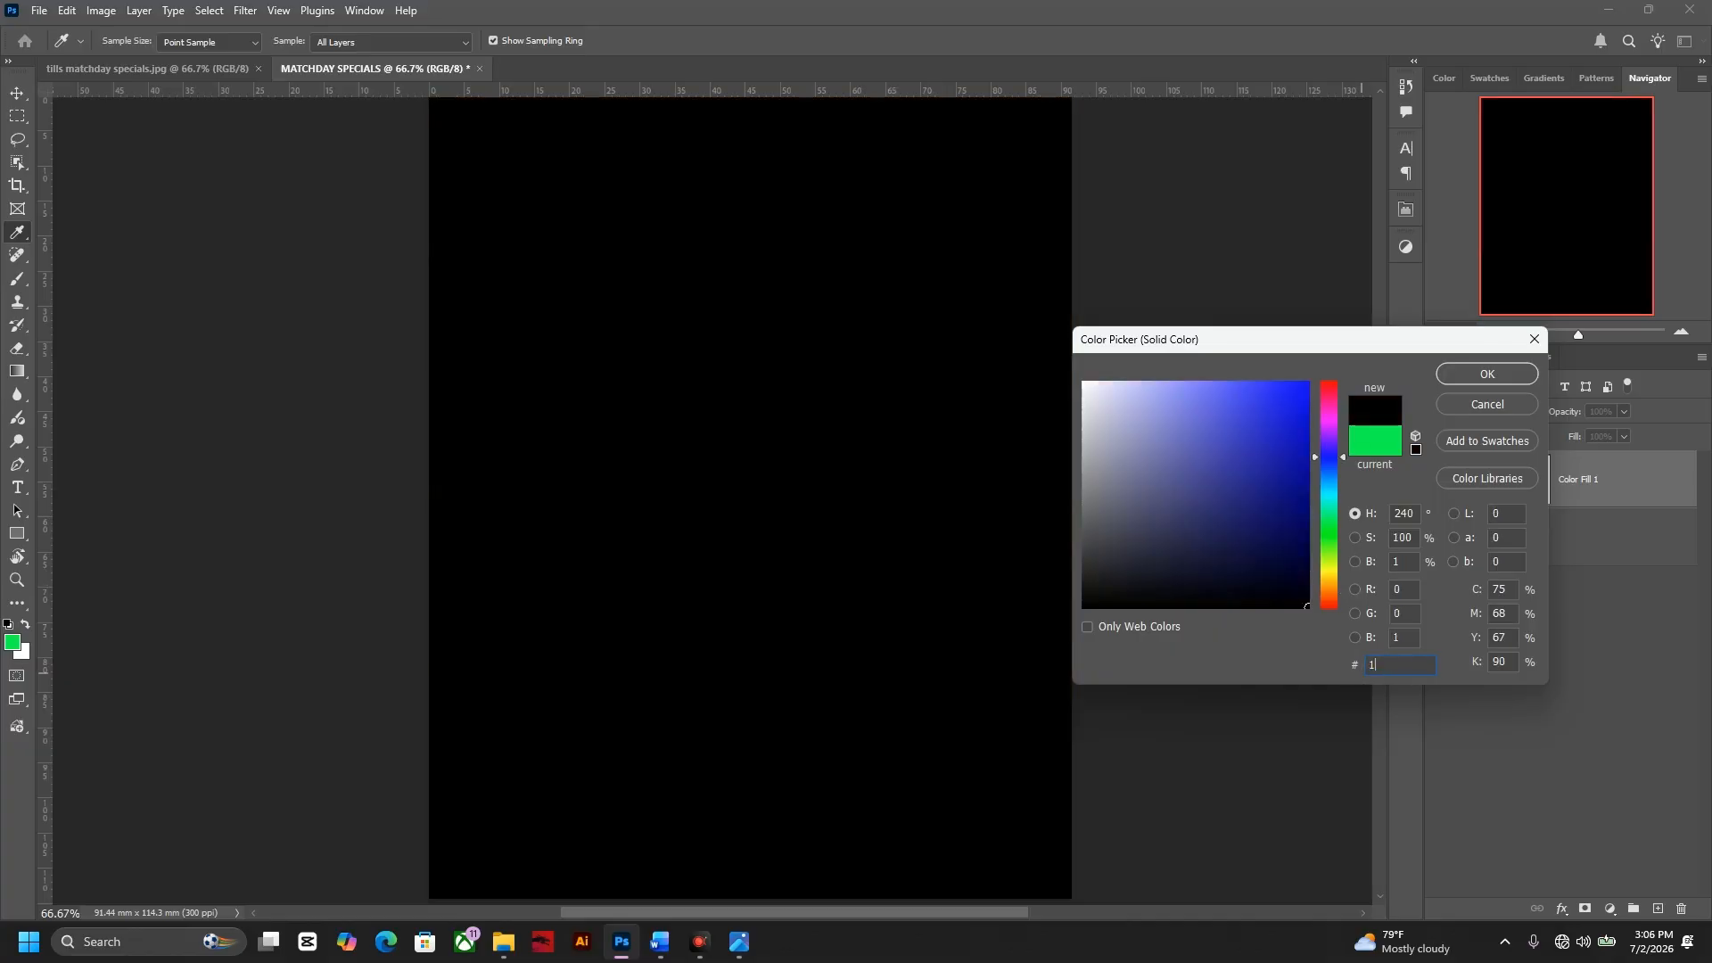
{"action": "type", "text": "40"}
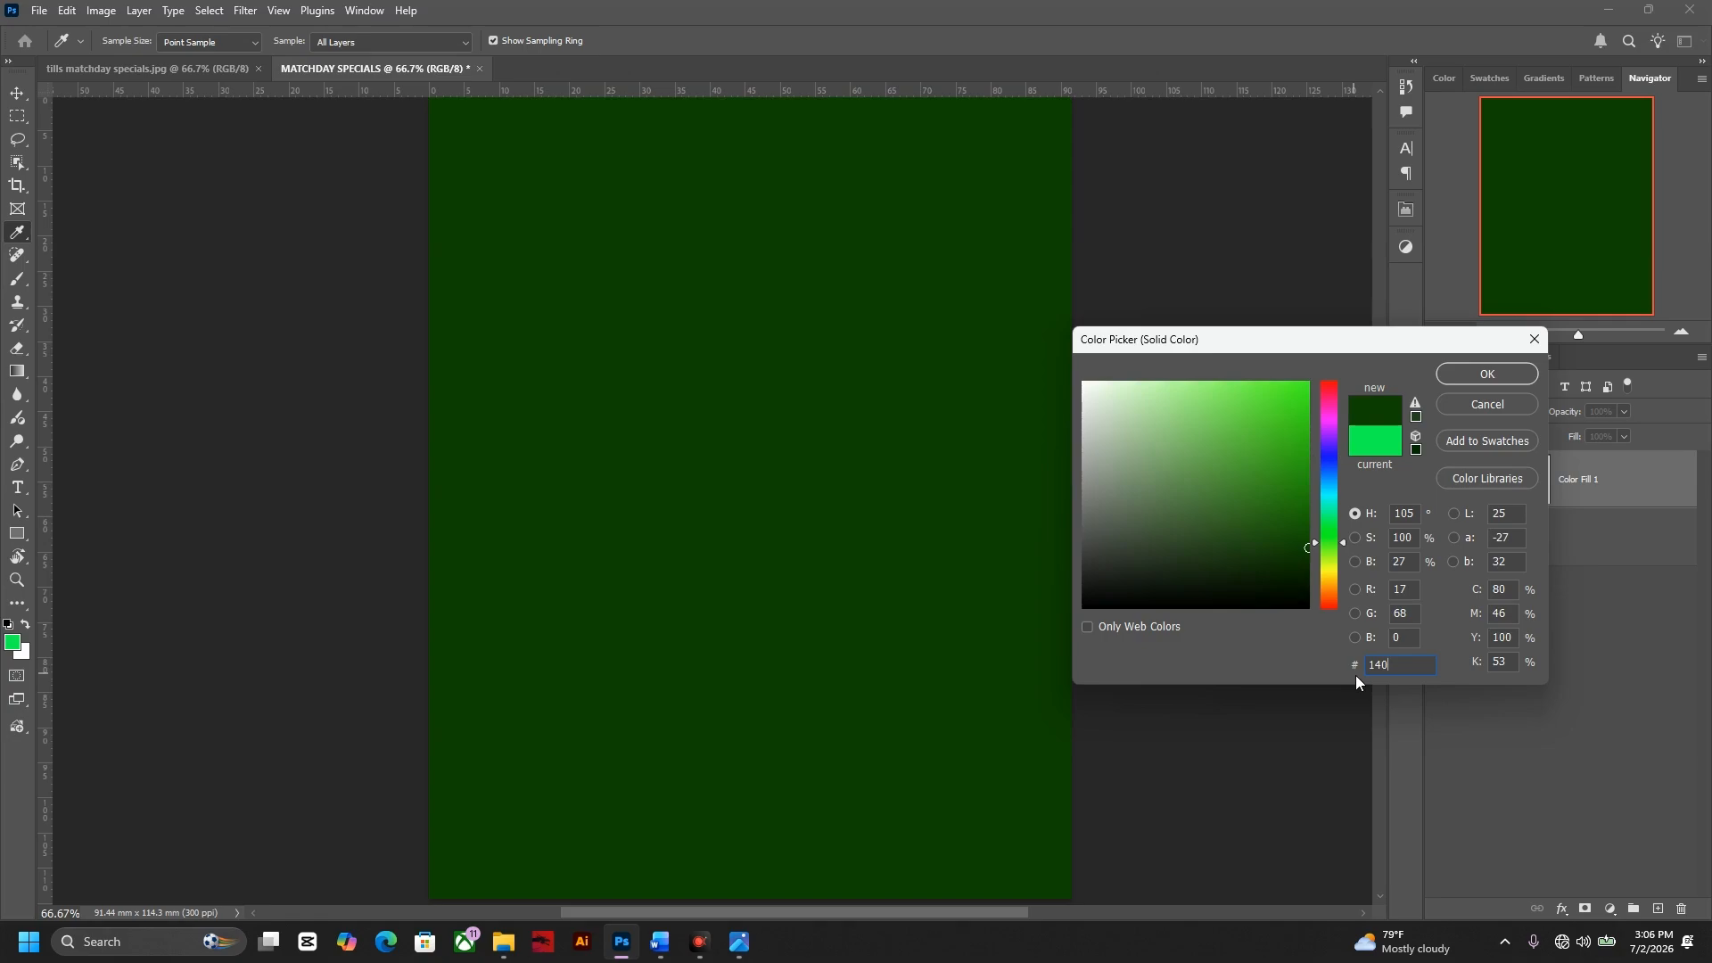
{"action": "type", "text": "B06"}
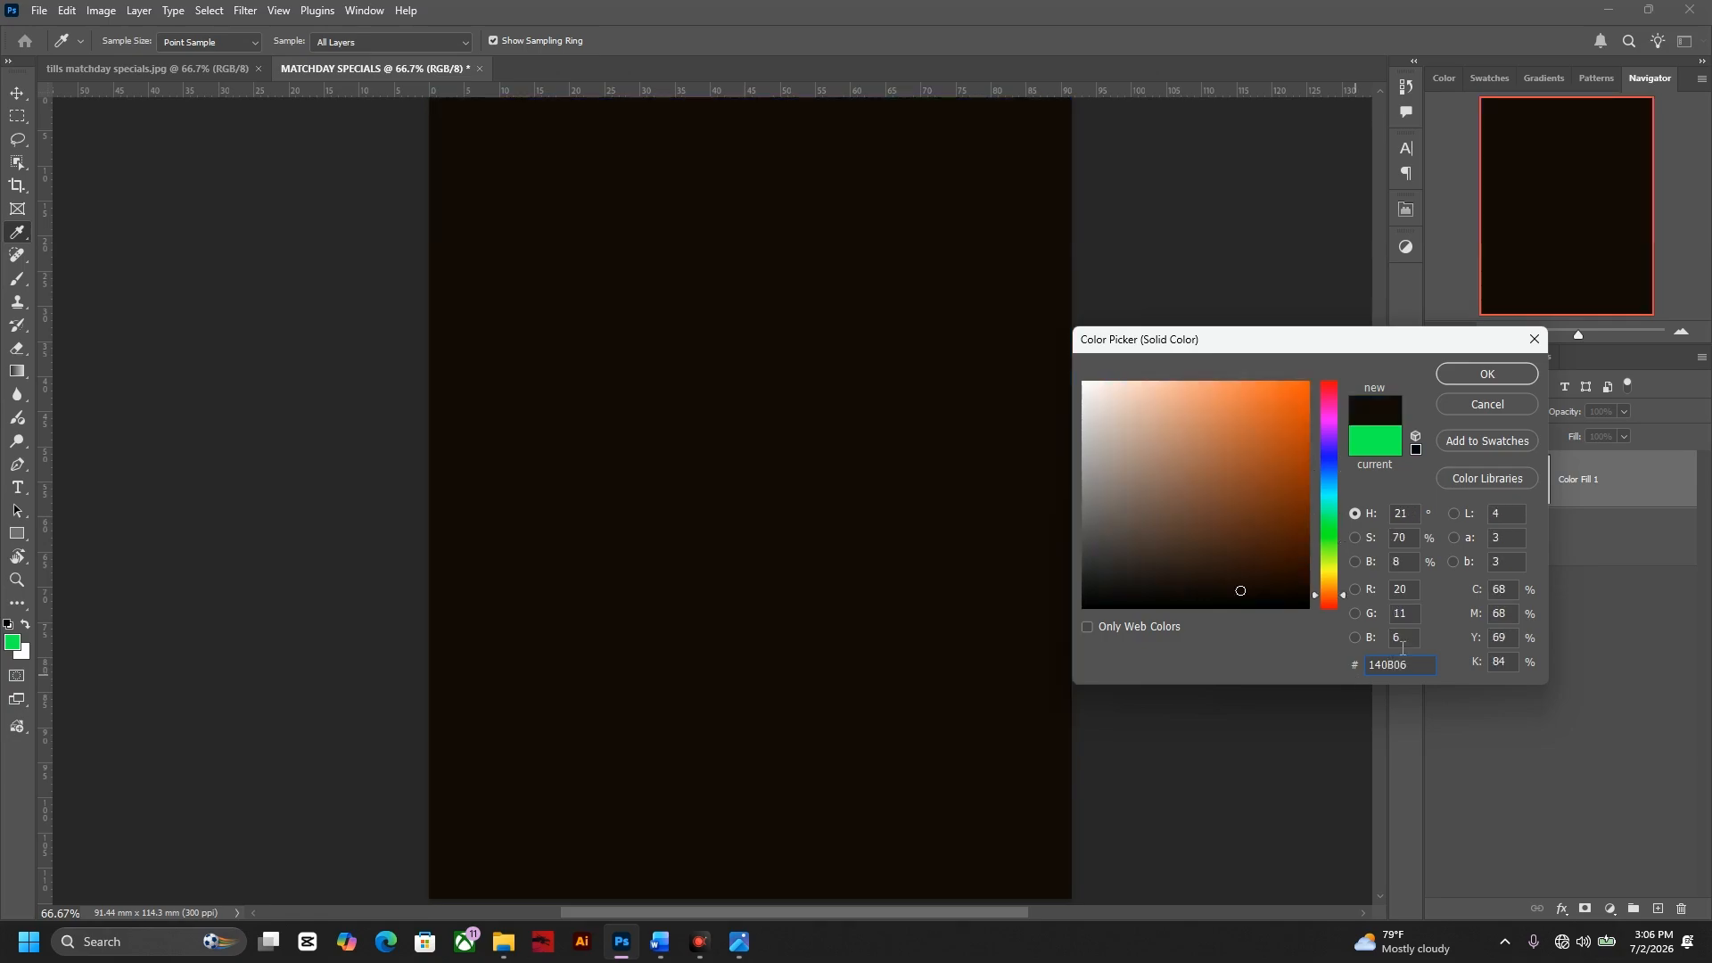
{"action": "left_click_drag", "start_coordinate": [1419, 659], "coordinate": [1346, 665]}
{"action": "left_click", "coordinate": [1486, 374]}
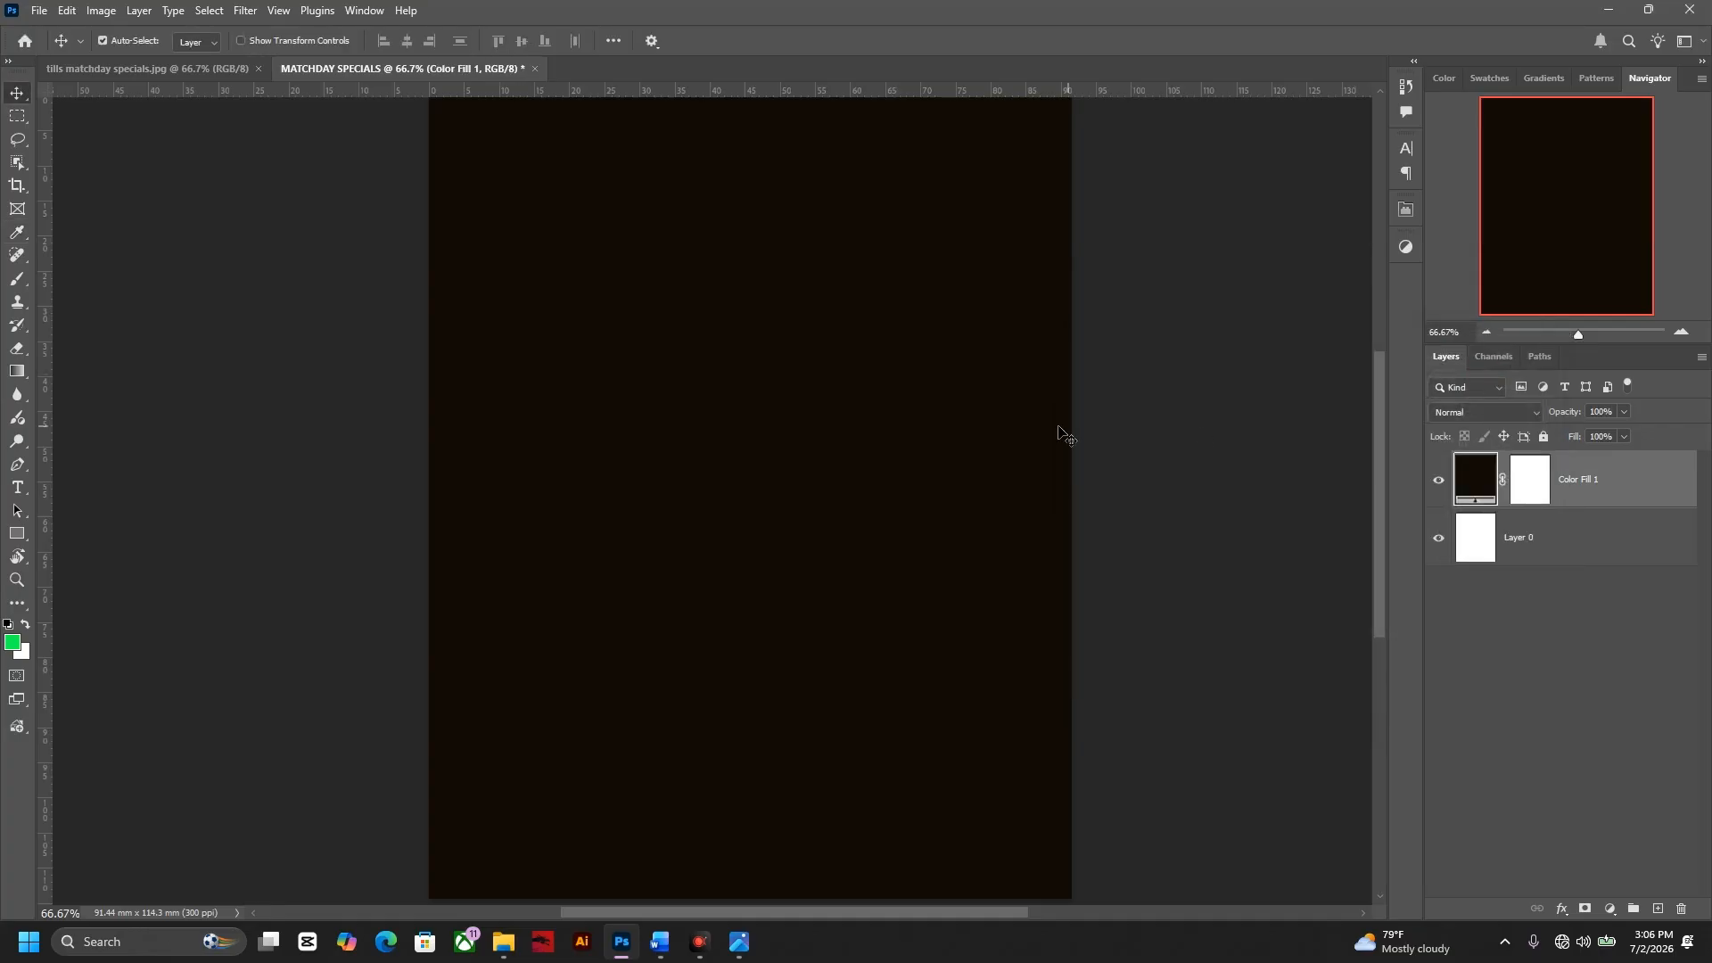
- Delete the white layer and put the colour fill layer in a group named BACKGROUND COLOR
{"action": "left_click", "coordinate": [1528, 538]}
{"action": "key", "text": "Delete"}
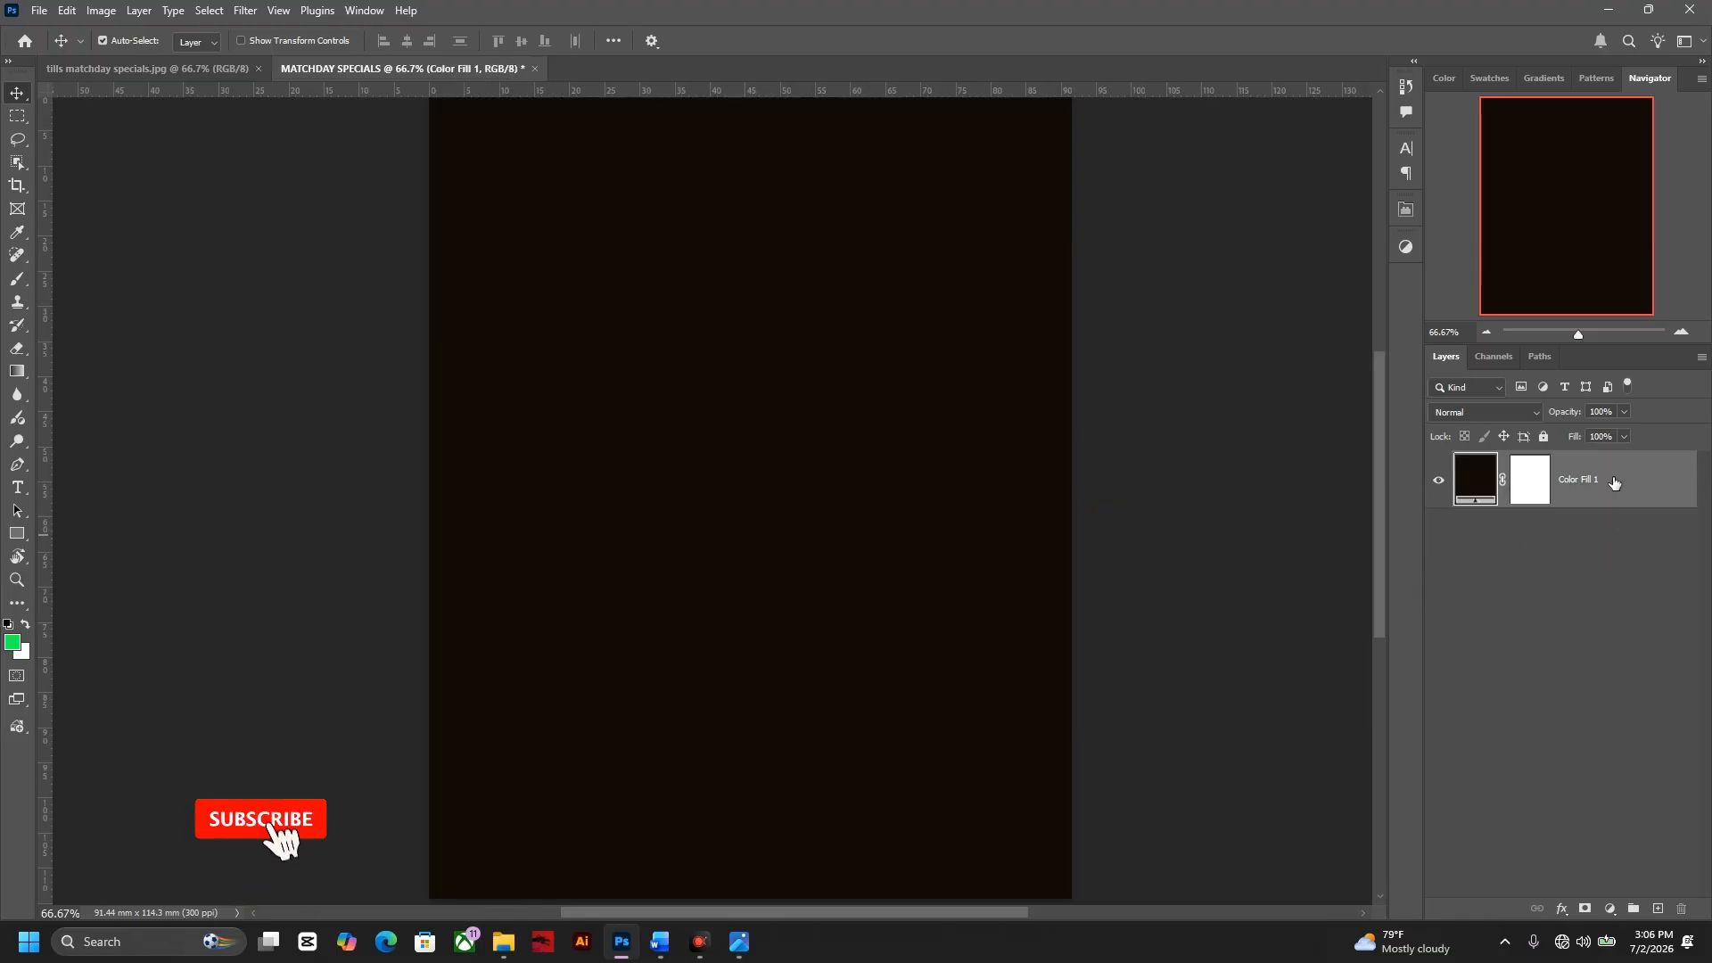
{"action": "key", "text": "ctrl+g"}
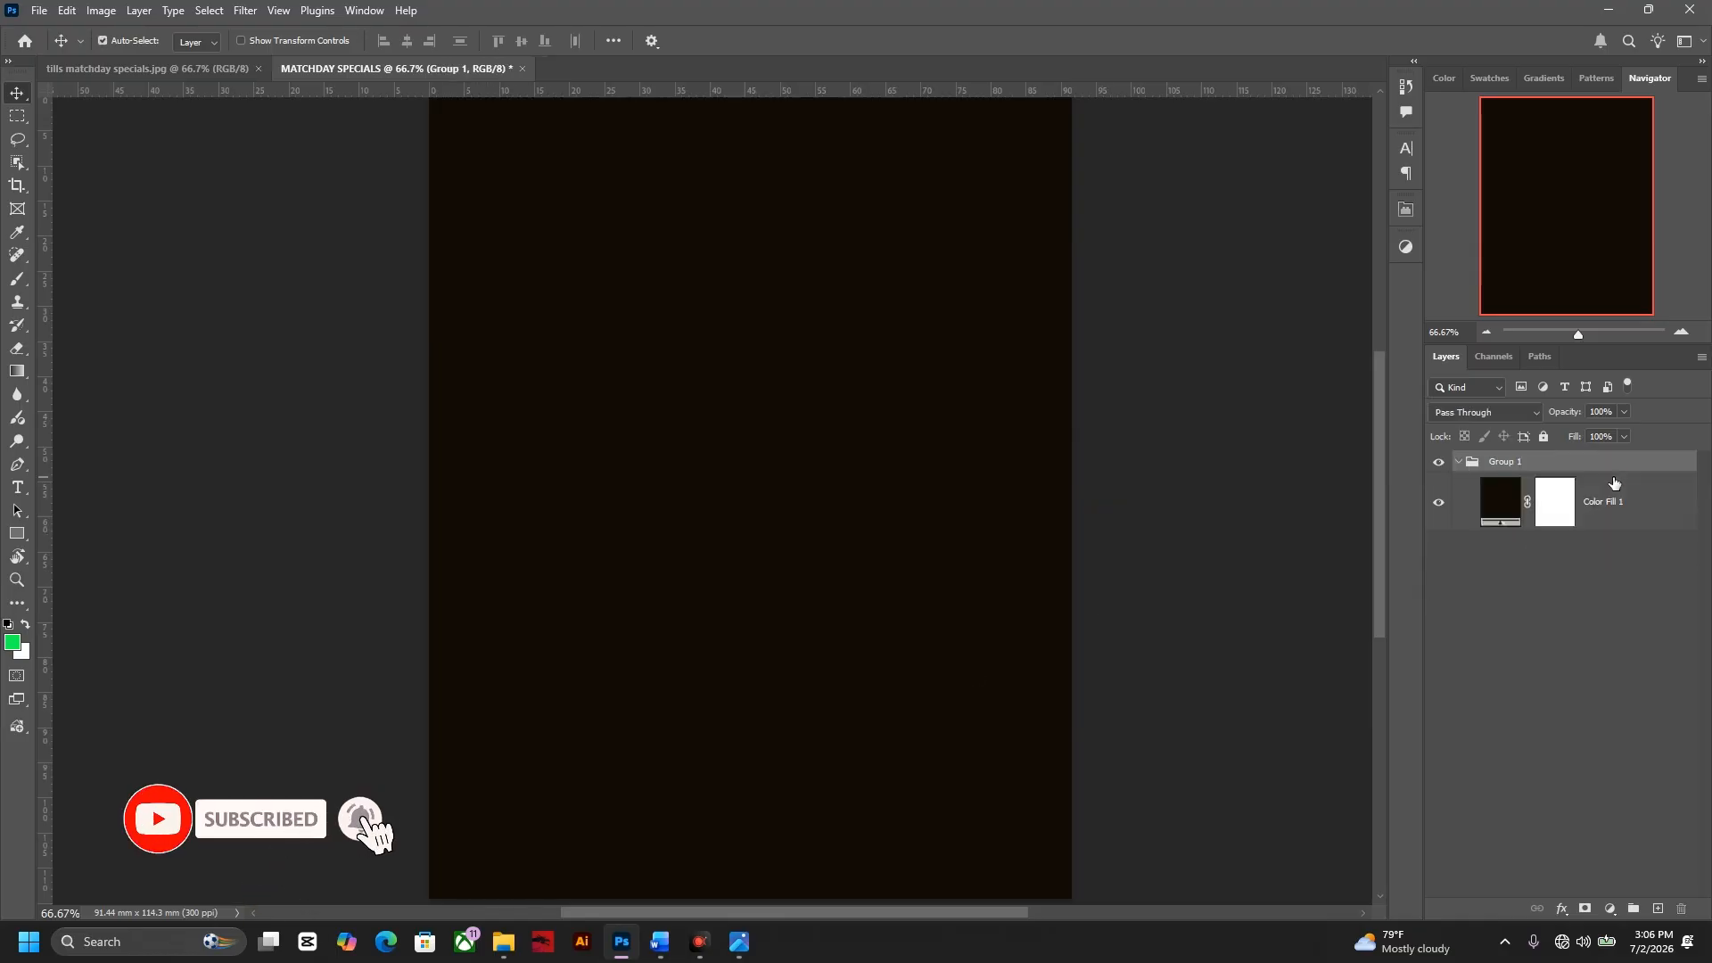
{"action": "double_click", "coordinate": [1511, 462]}
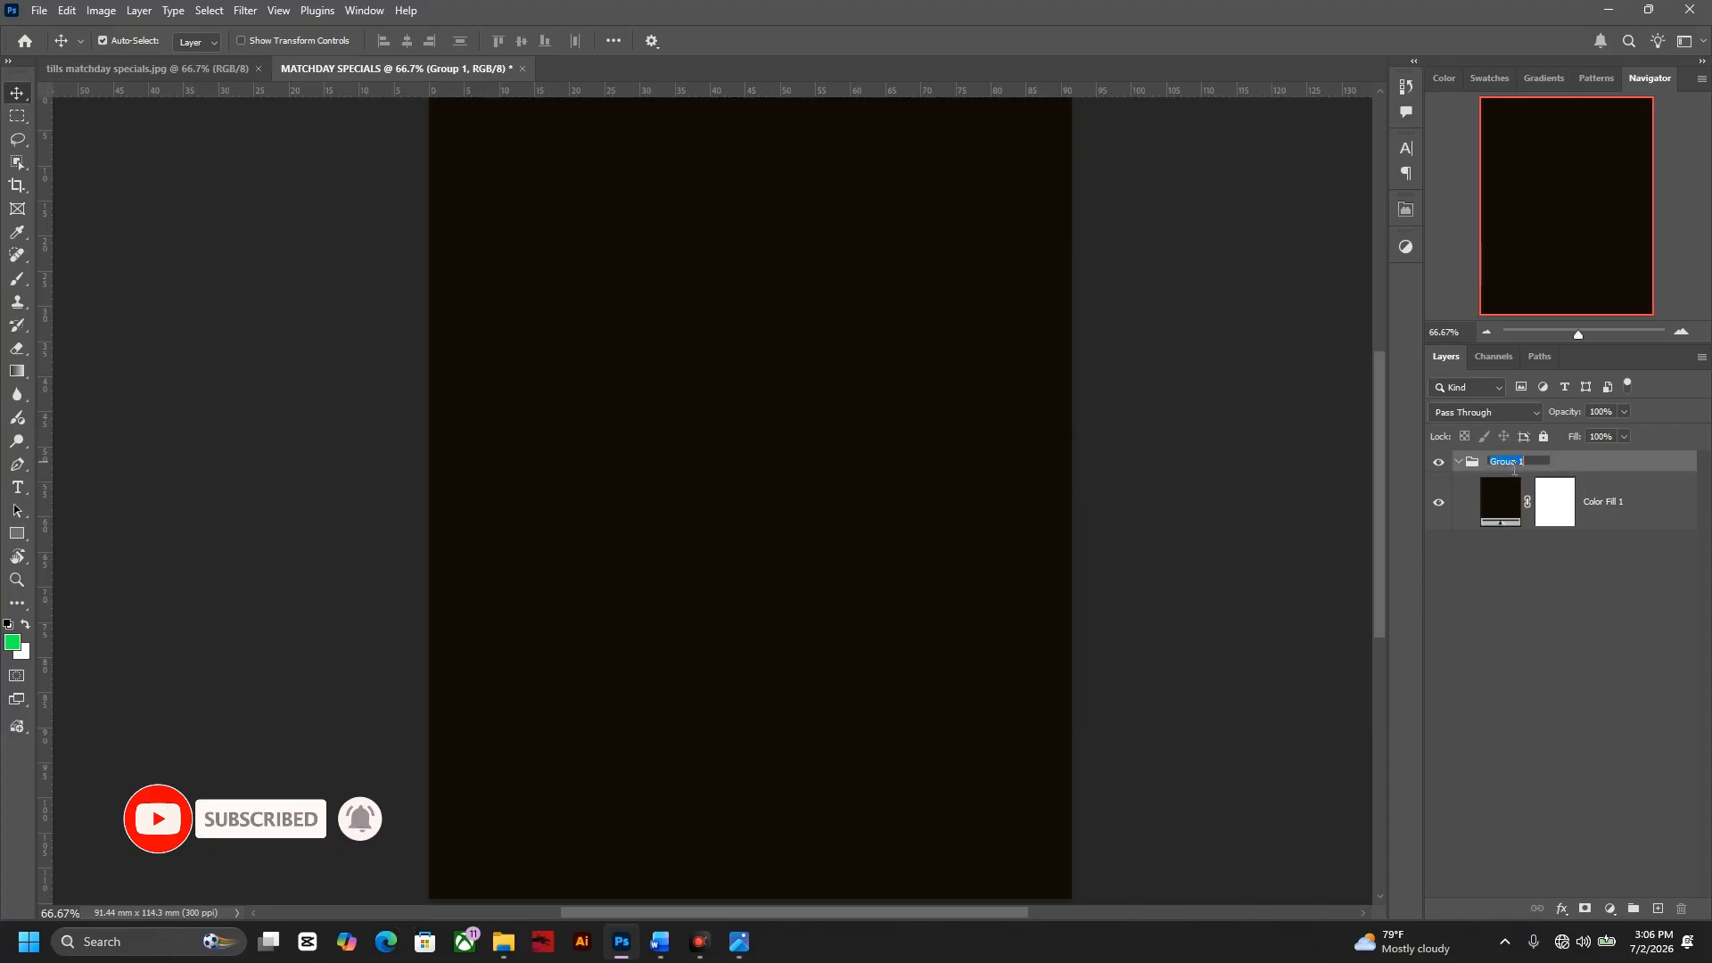
{"action": "type", "text": "b"}
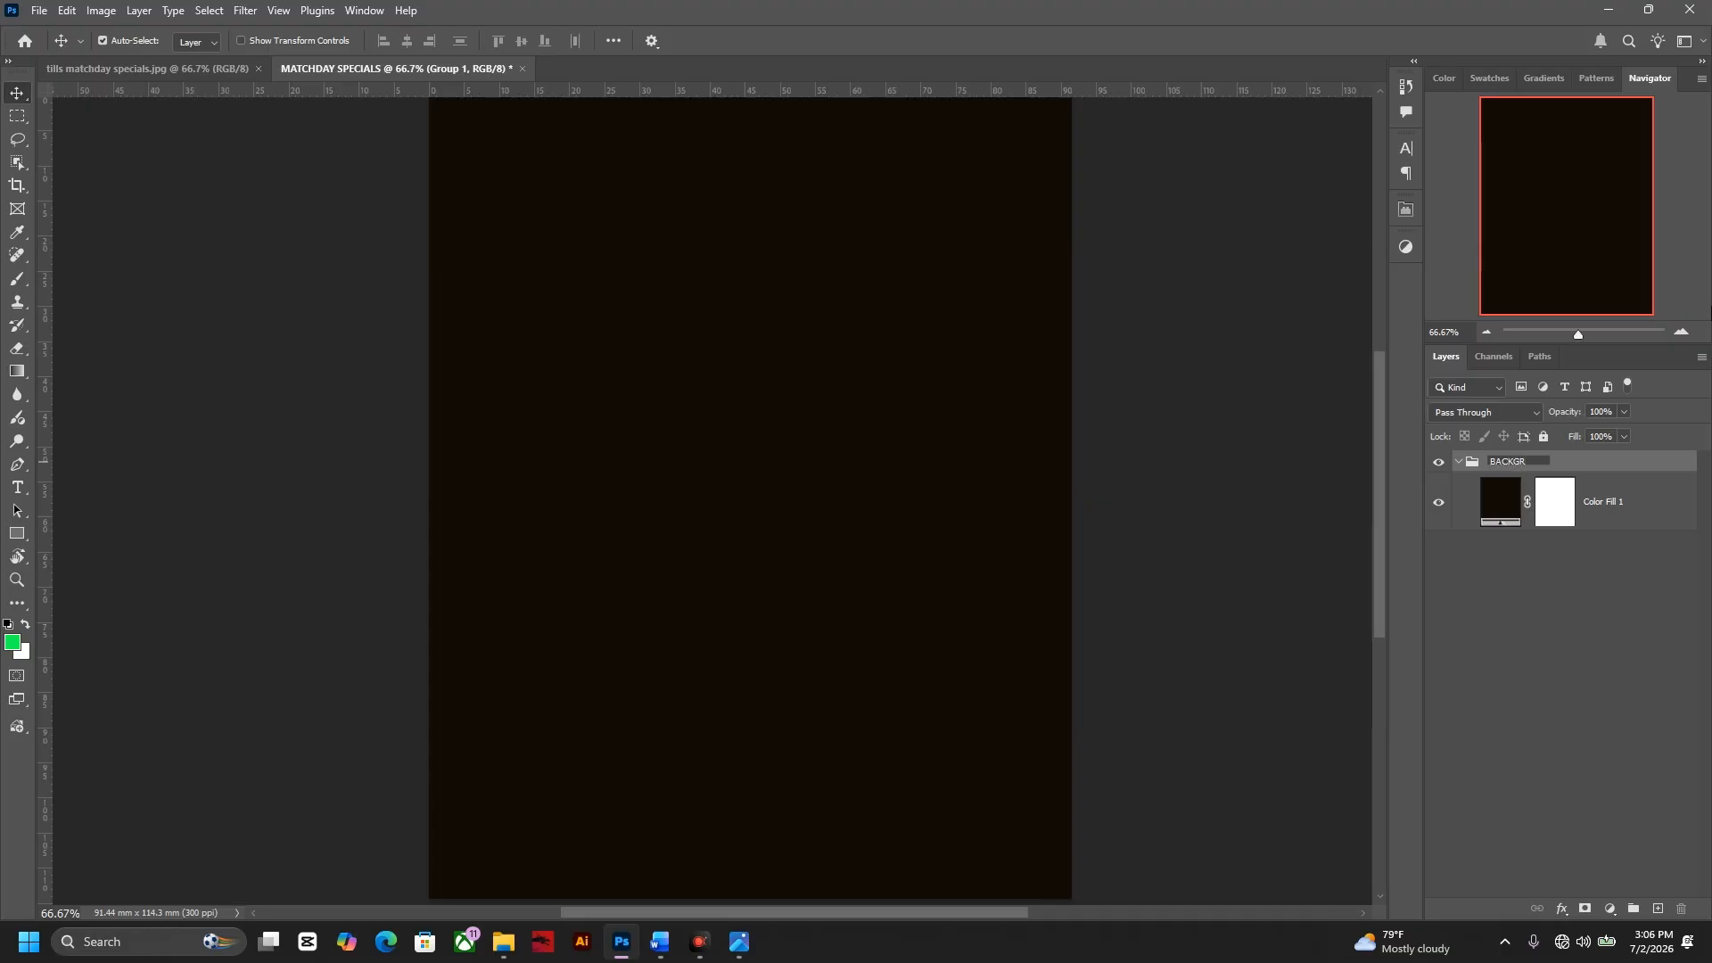
{"action": "type", "text": "ACKGROUND COLOR"}
{"action": "key", "text": "Return"}
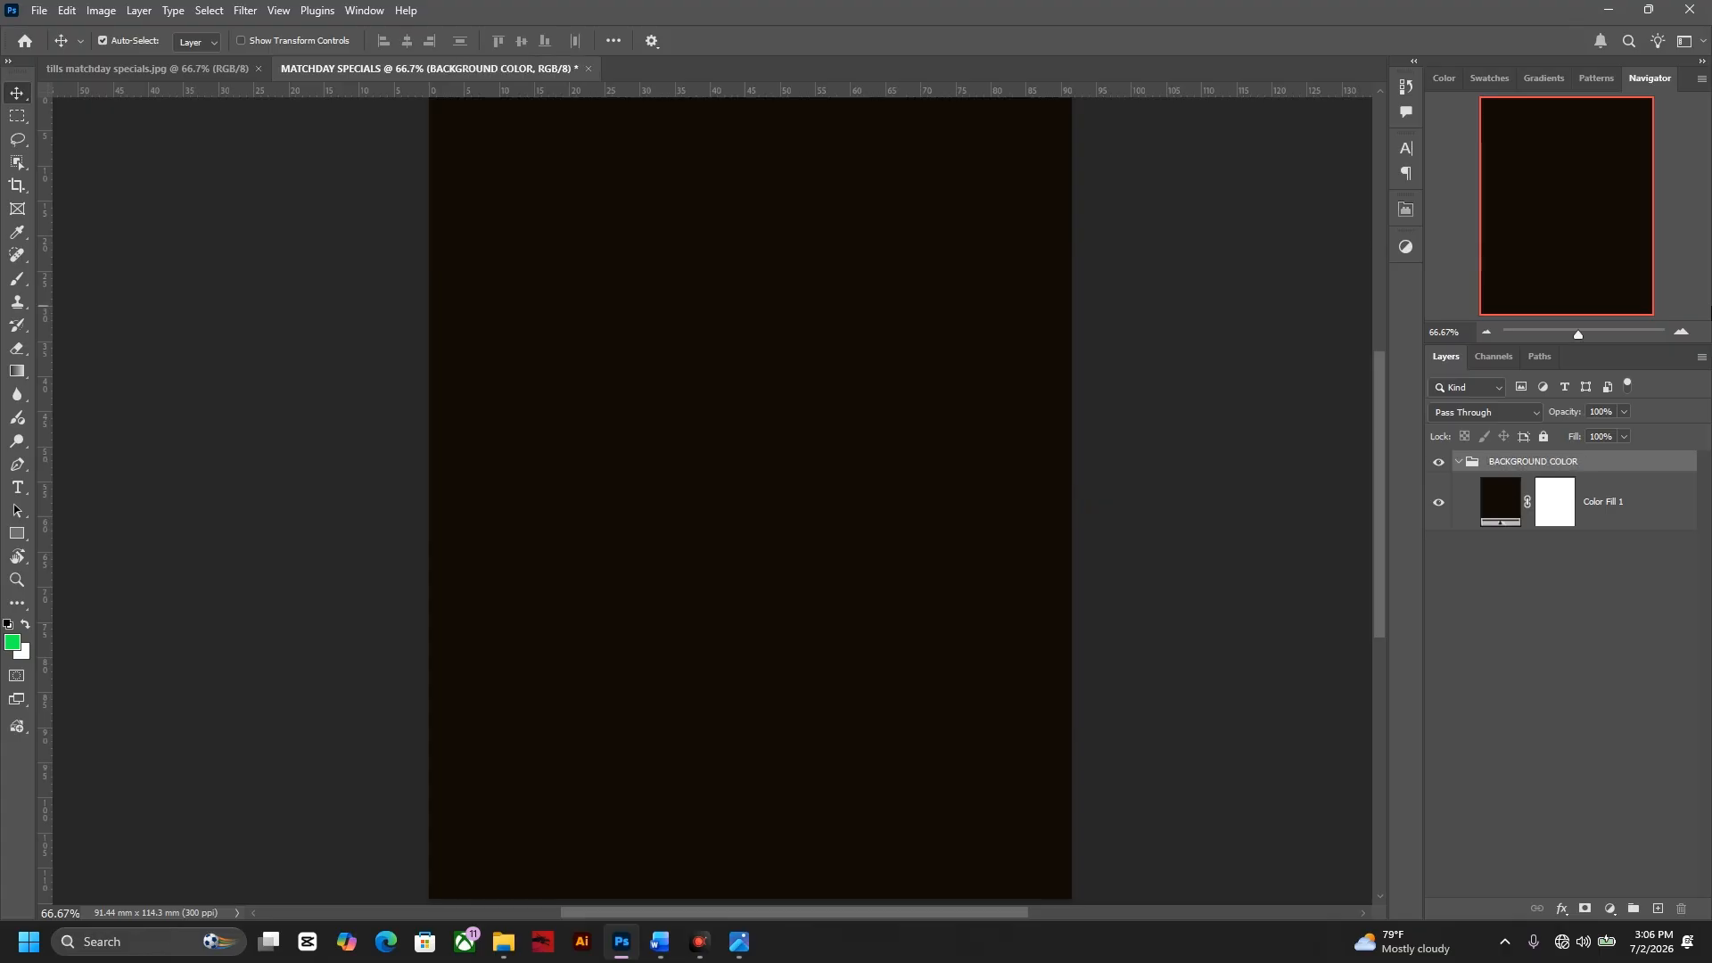
- Add an empty layer above the colour fill and place the stadium image download (77) from the resources folder there
{"action": "left_click", "coordinate": [1637, 494]}
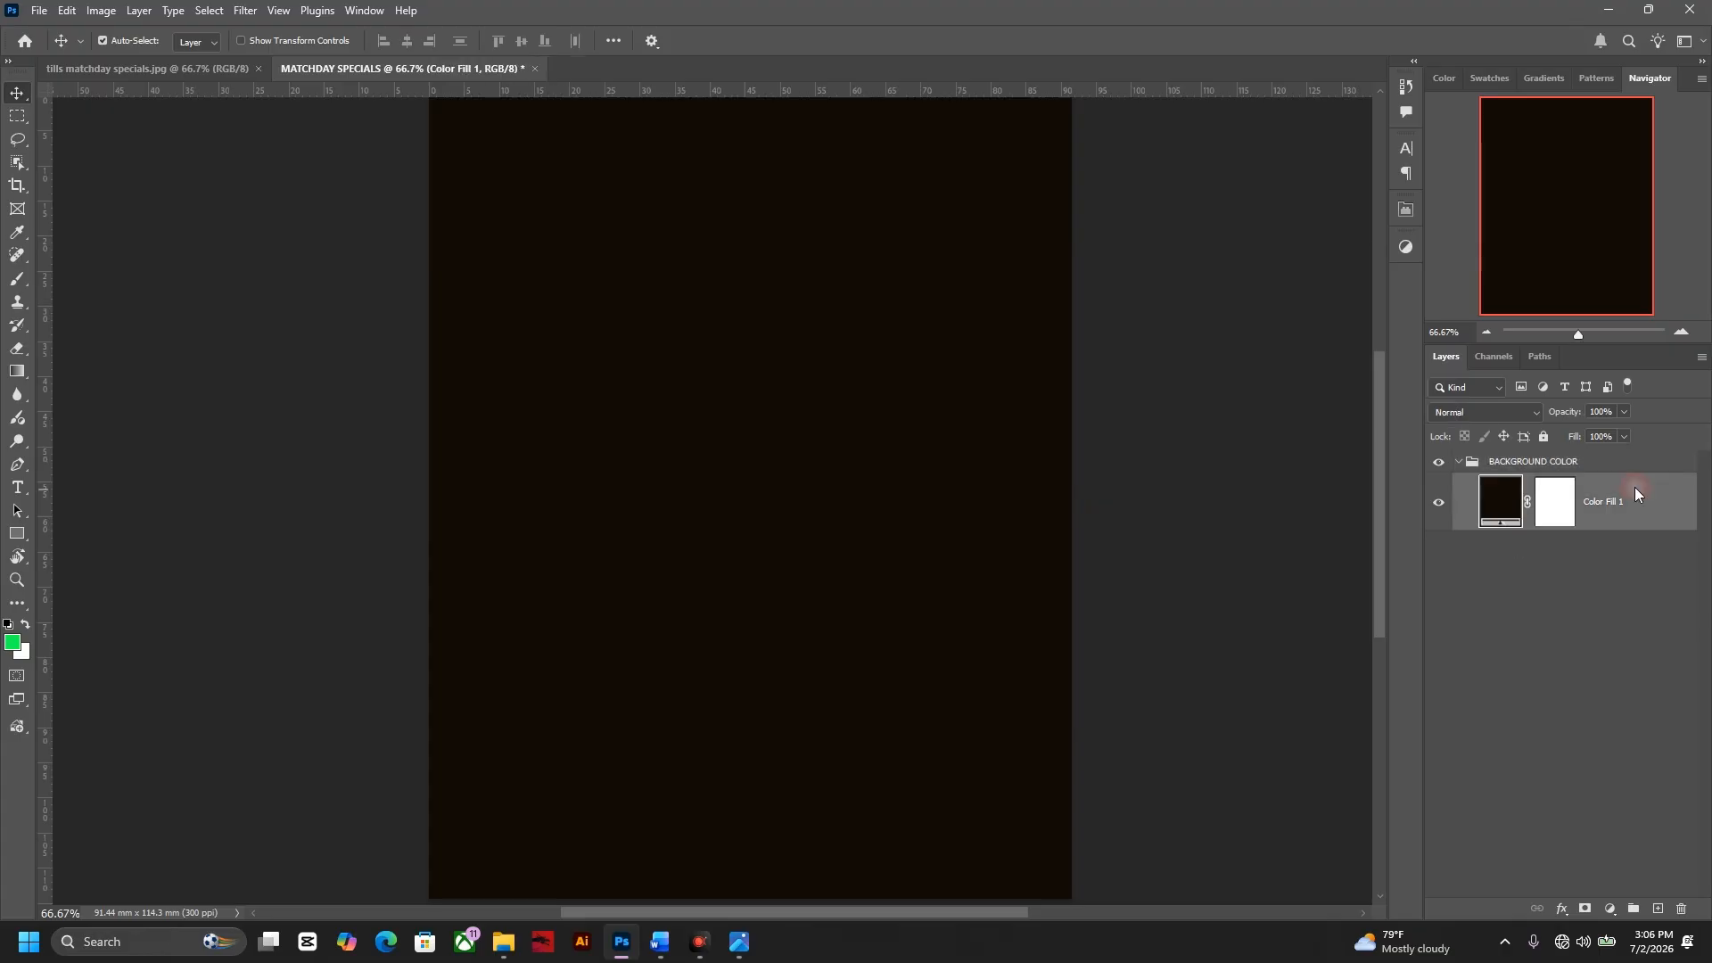
{"action": "left_click", "coordinate": [1658, 908]}
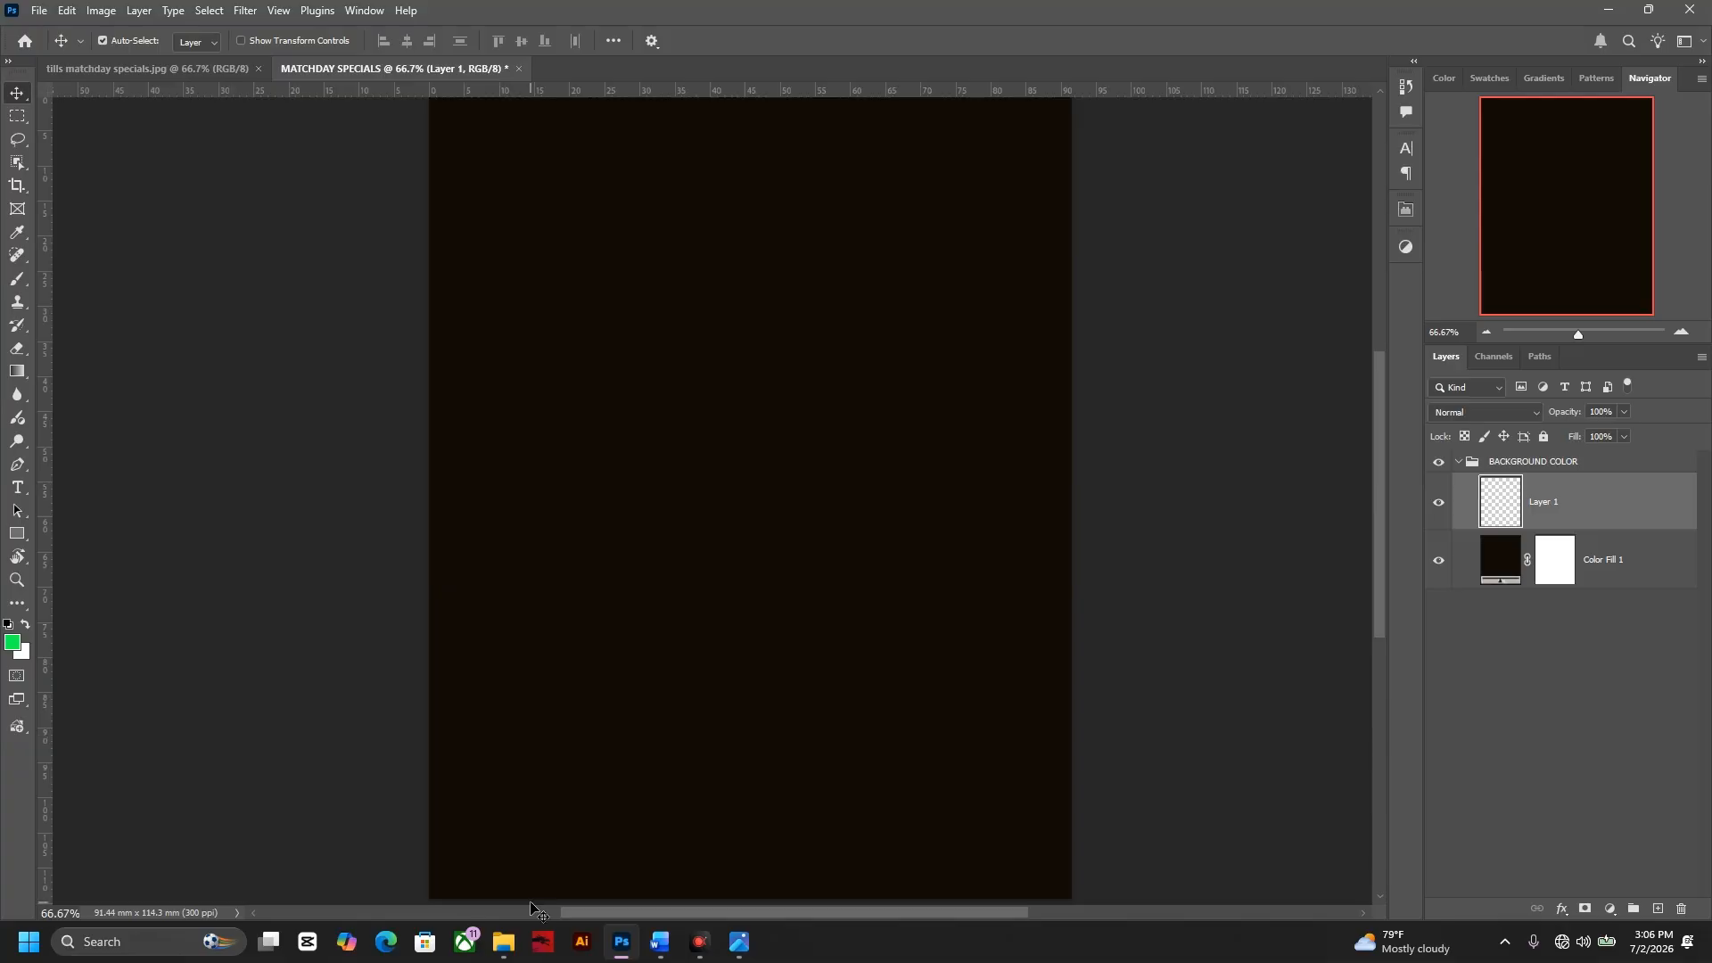
{"action": "mouse_move", "coordinate": [519, 943]}
{"action": "left_click", "coordinate": [521, 861]}
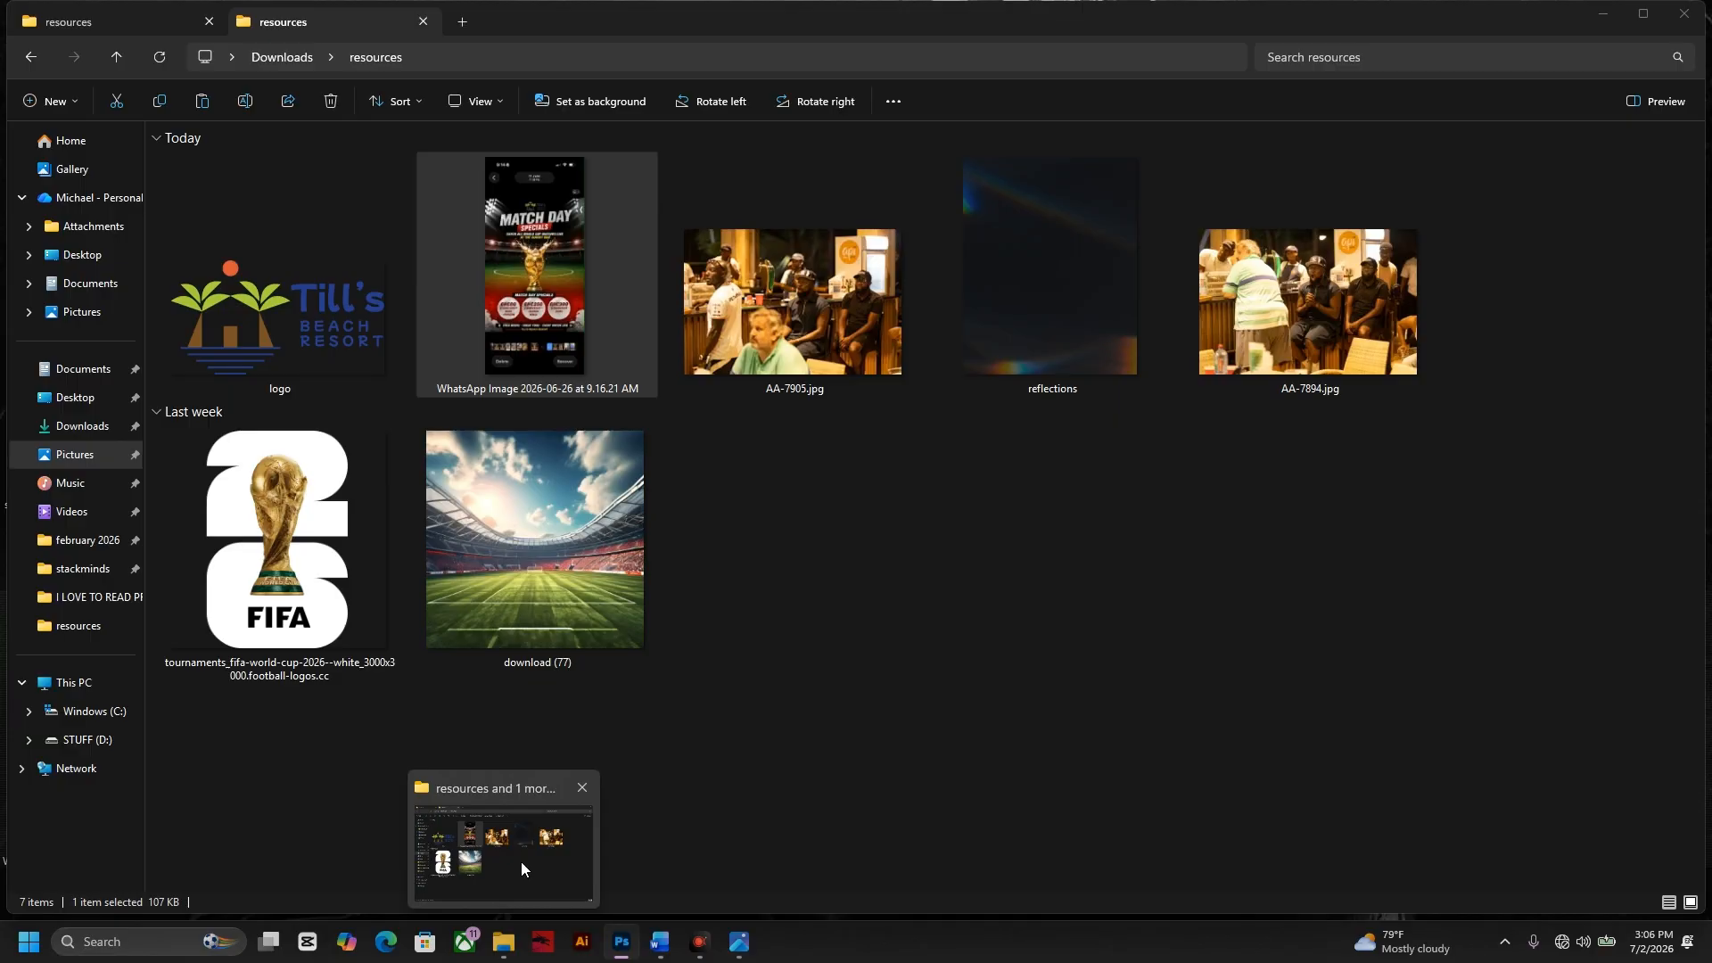
{"action": "left_click_drag", "start_coordinate": [572, 613], "coordinate": [756, 515]}
{"action": "left_click_drag", "start_coordinate": [808, 642], "coordinate": [815, 643]}
- Enlarge the placed stadium image proportionally until it covers the full height of the canvas
{"action": "key", "text": "ctrl+minus"}
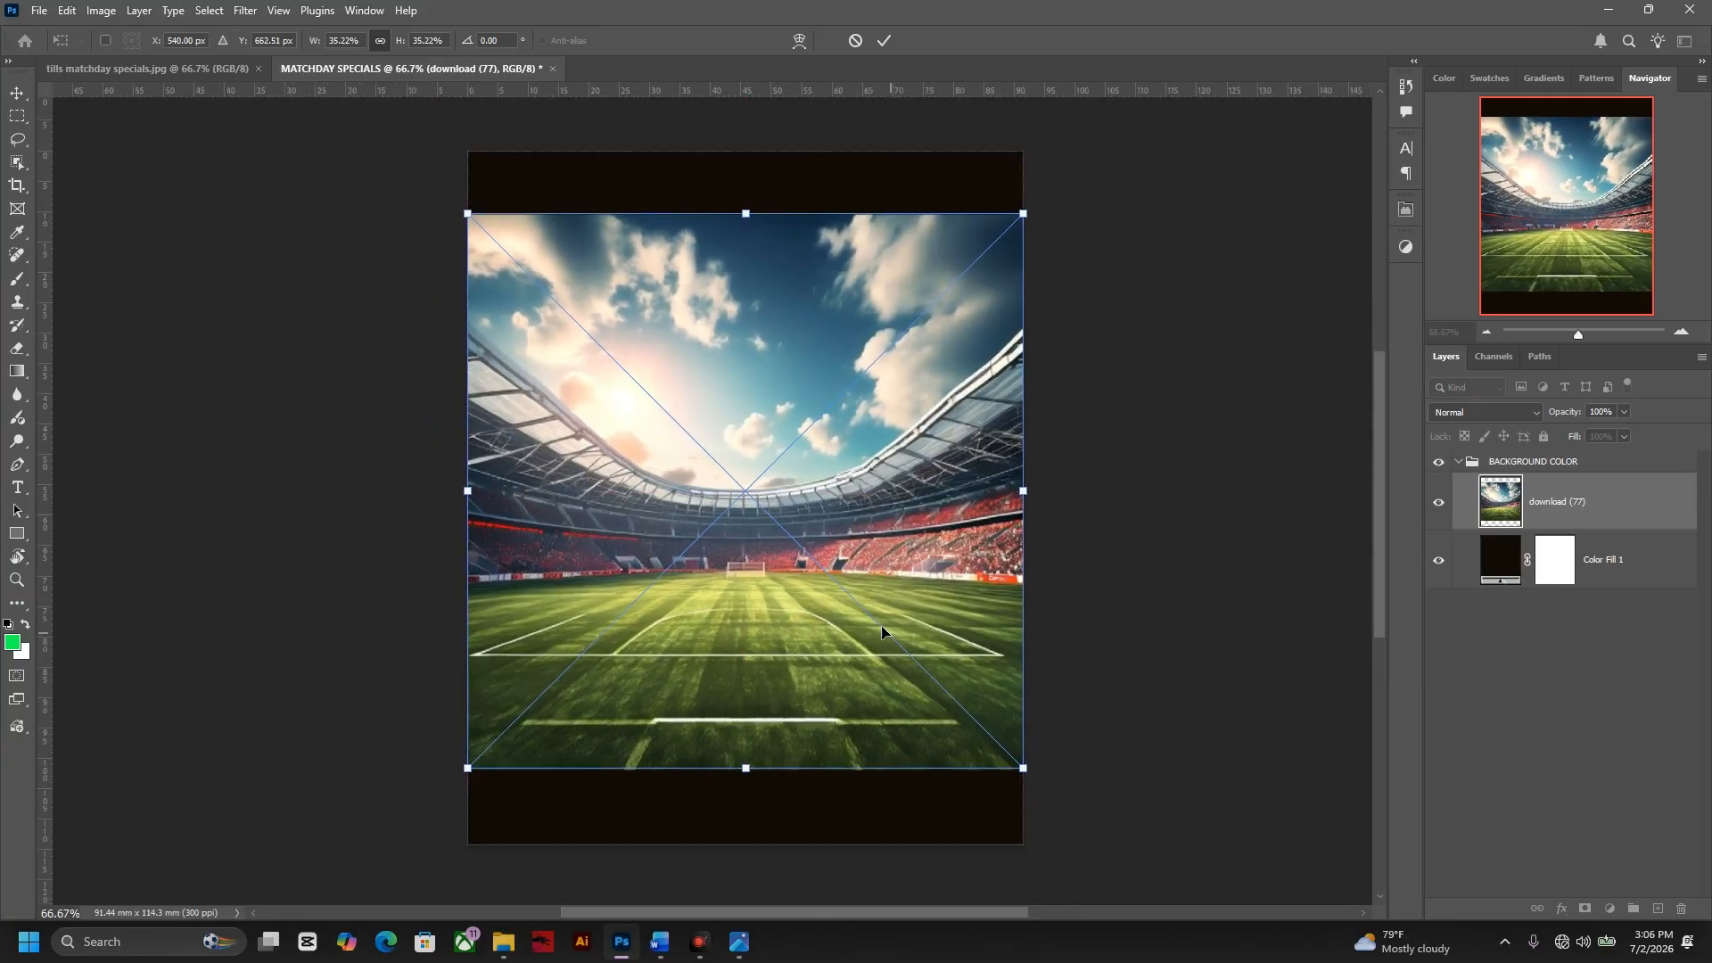
{"action": "left_click_drag", "start_coordinate": [749, 251], "coordinate": [767, 196]}
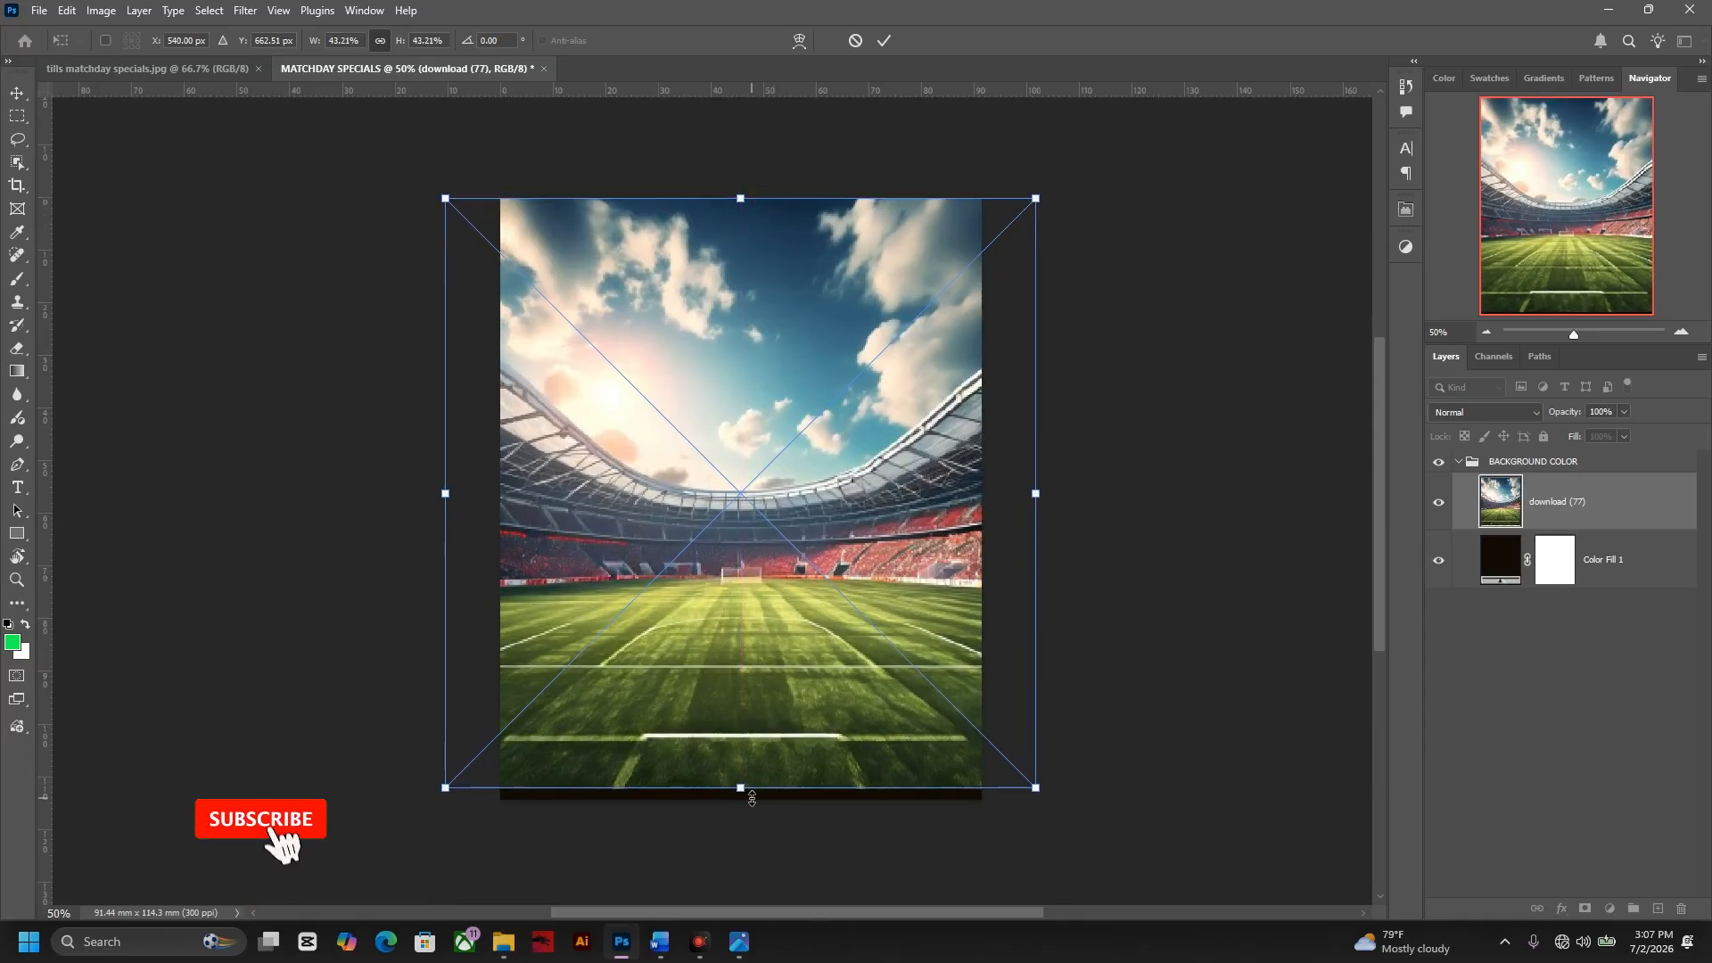
{"action": "left_click_drag", "start_coordinate": [752, 795], "coordinate": [752, 819]}
{"action": "key", "text": "Return"}
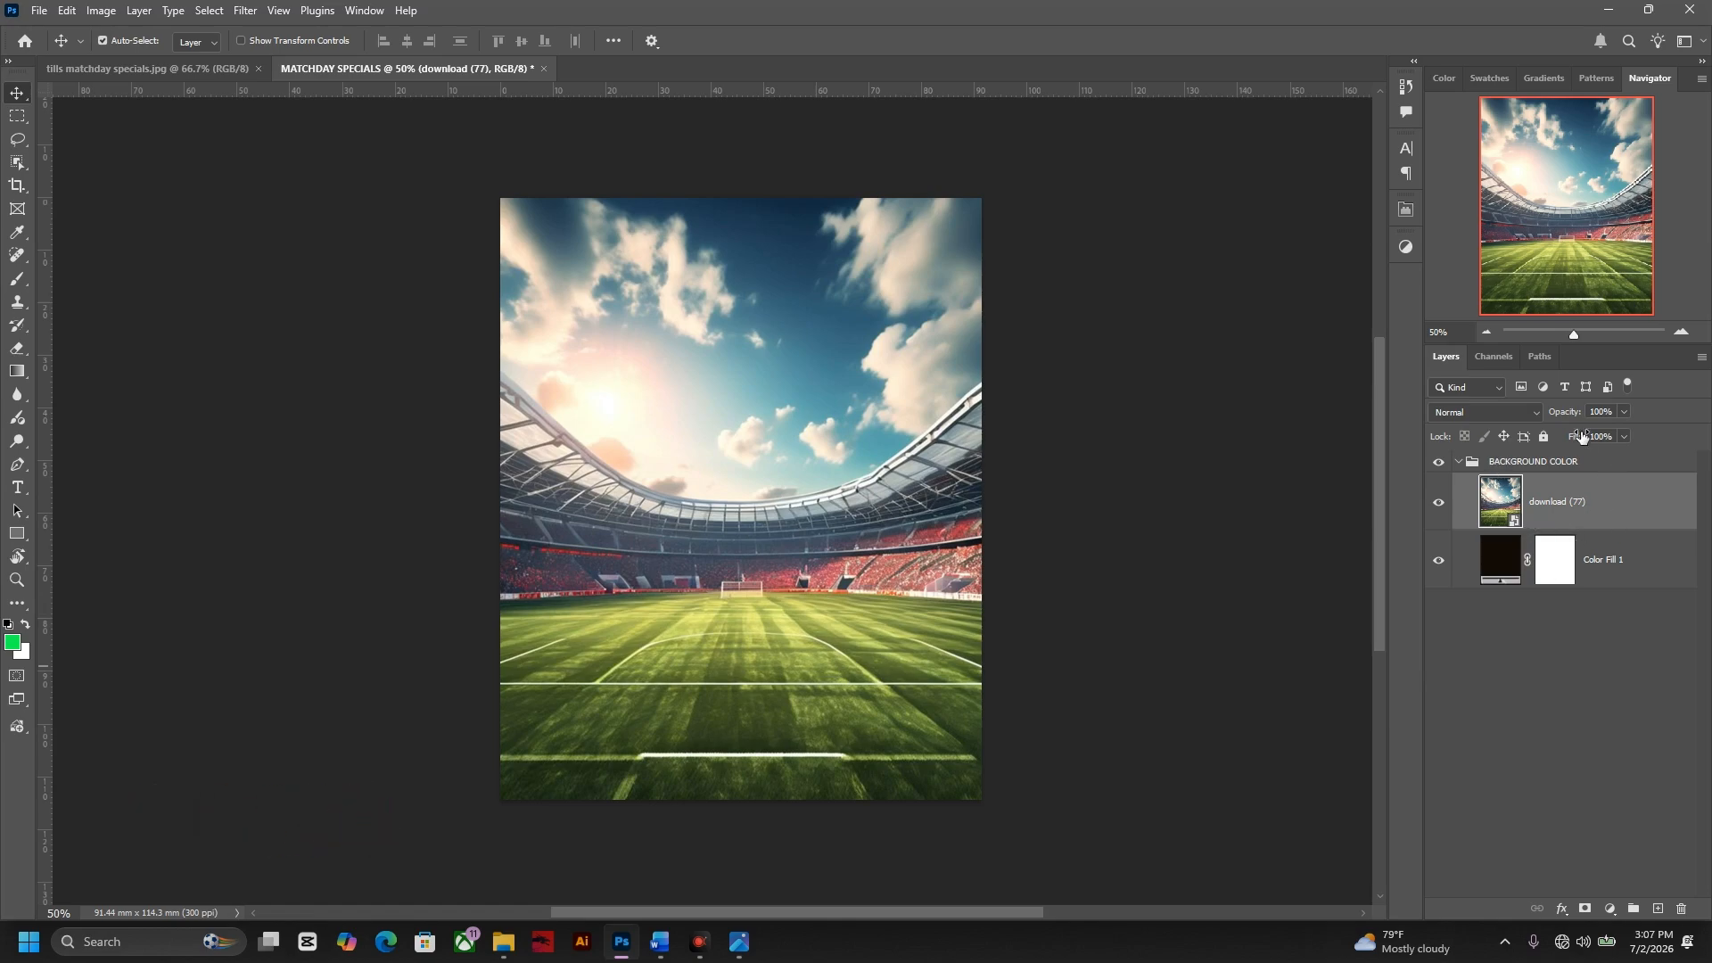
- Compare with the finished tills matchday specials flyer and set the stadium layer's opacity to 50%
{"action": "left_click", "coordinate": [196, 67]}
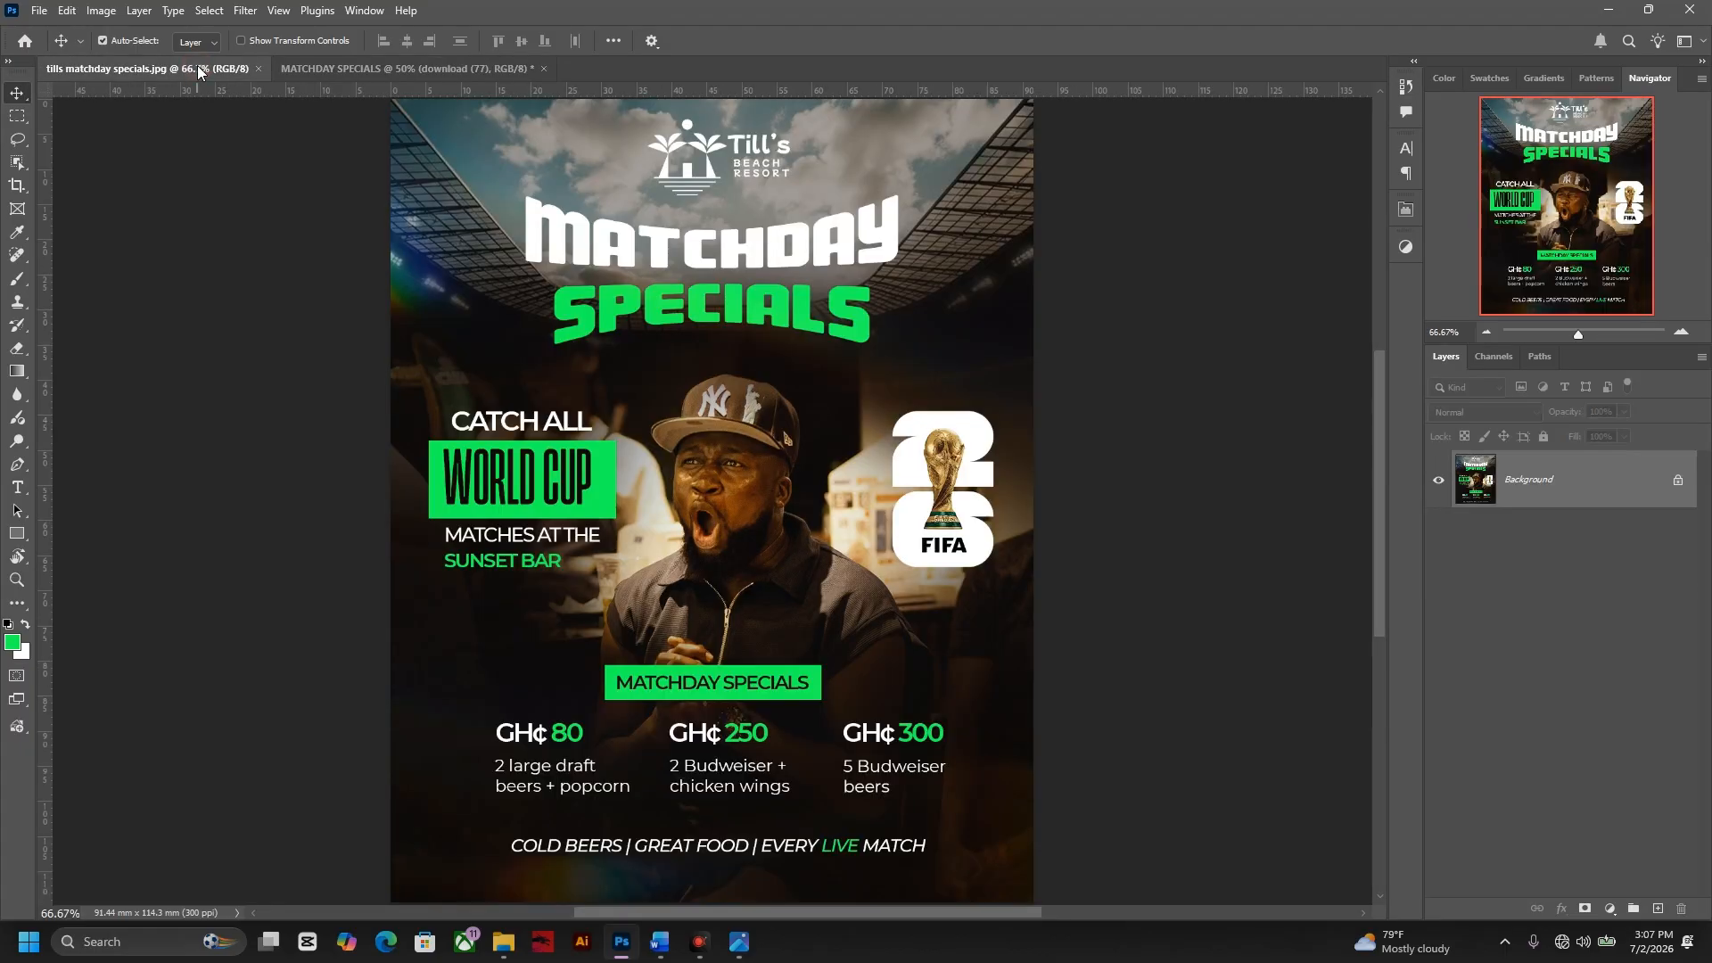
{"action": "left_click", "coordinate": [428, 71]}
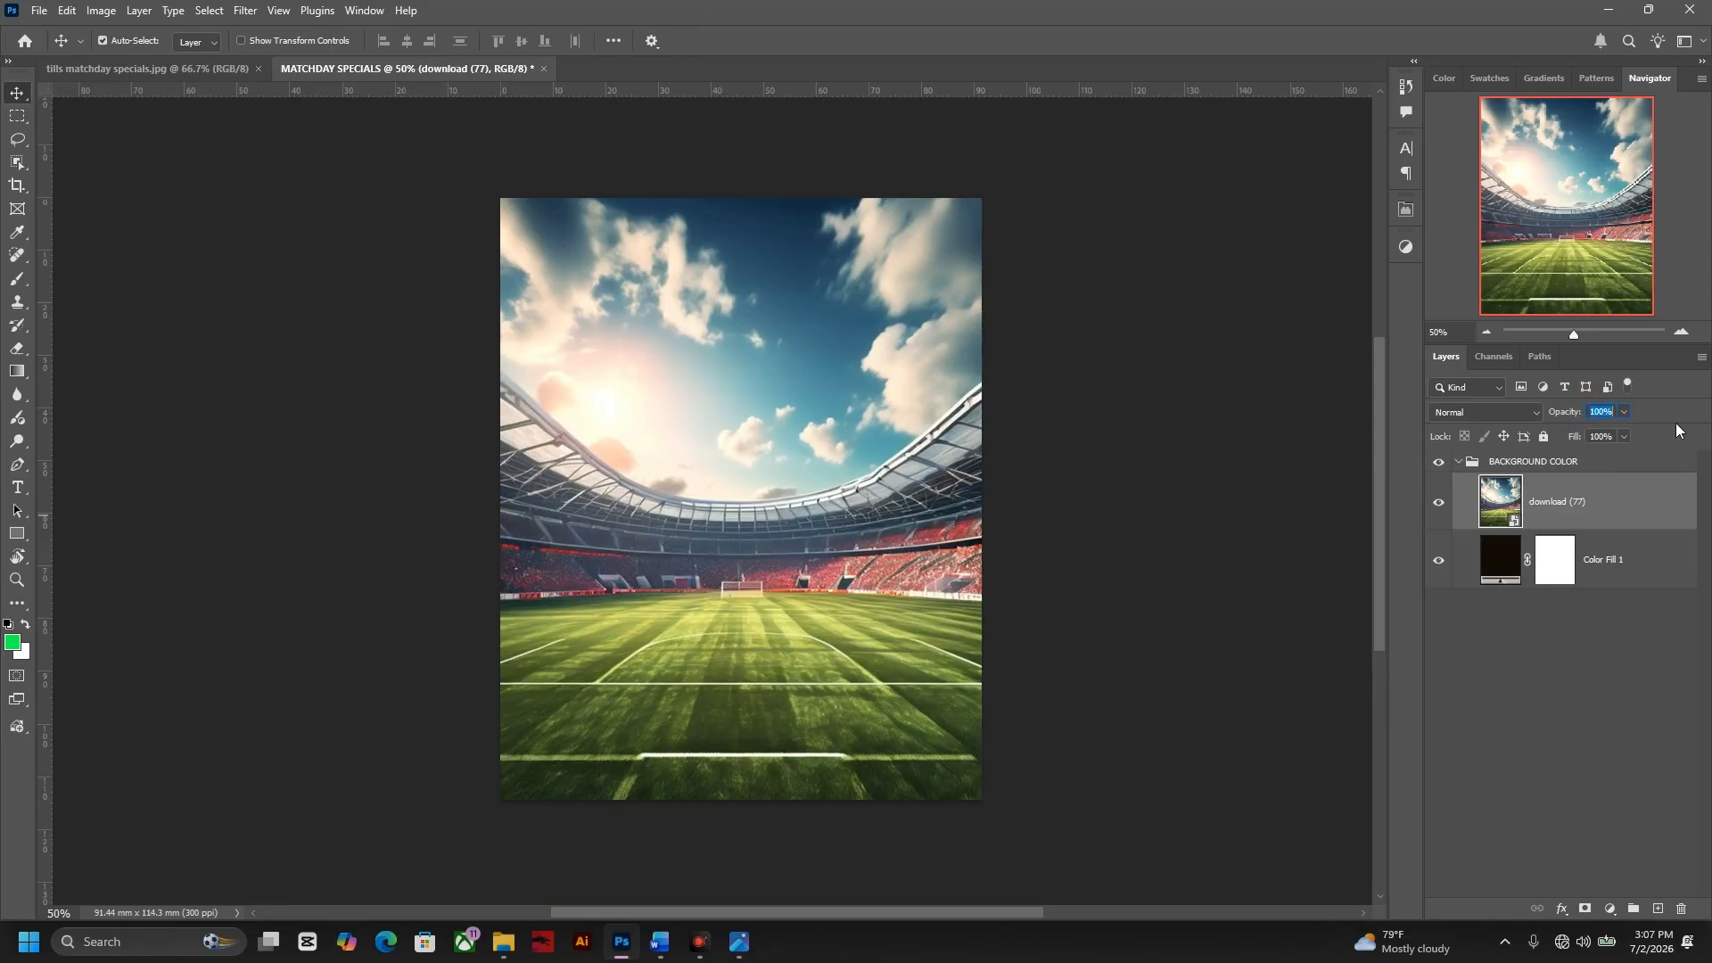
{"action": "type", "text": "50"}
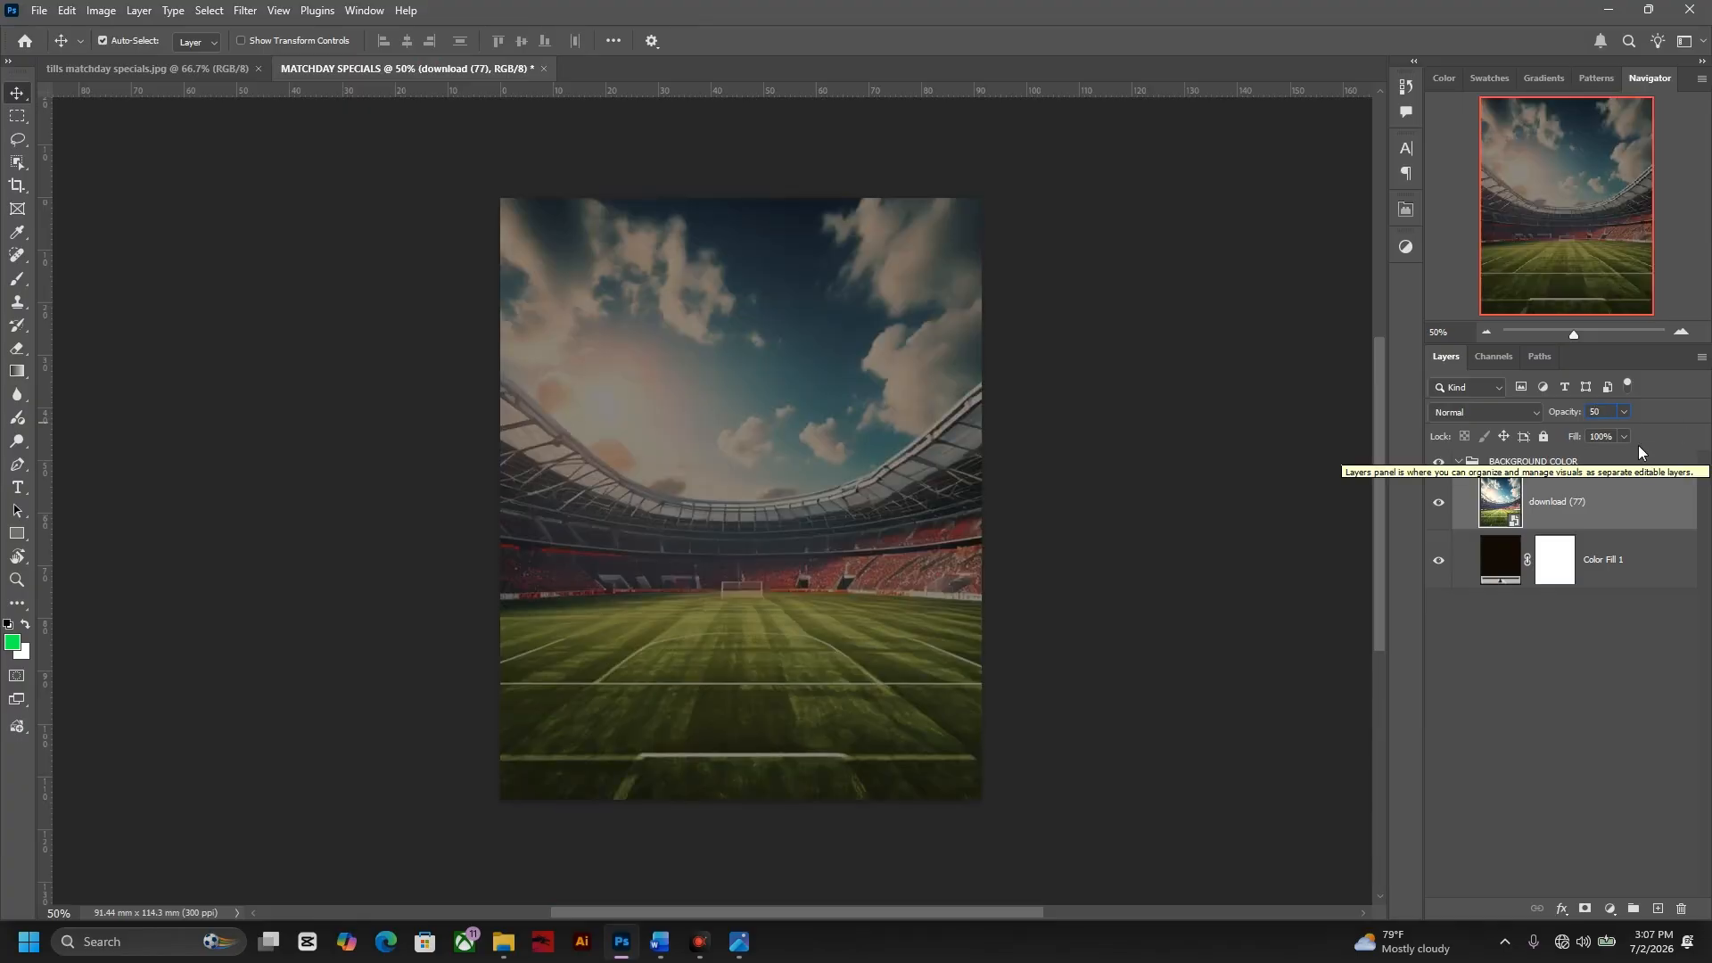
- Apply the 50% opacity to the stadium layer
{"action": "key", "text": "Return"}
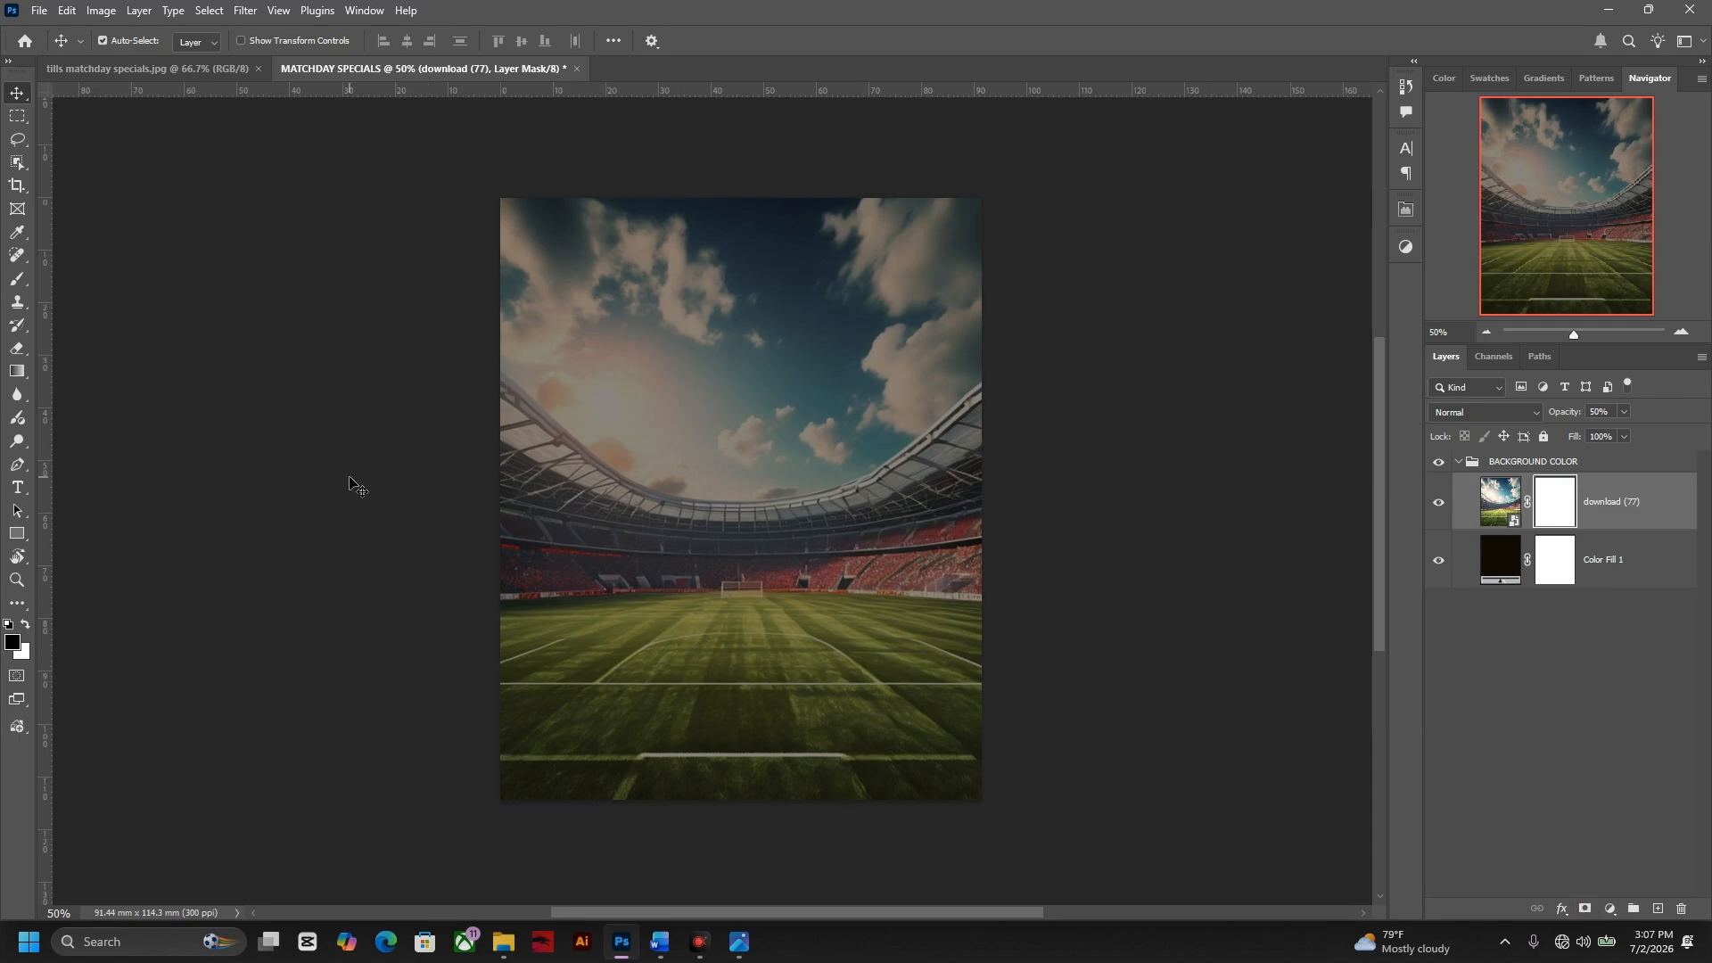
{"action": "left_click", "coordinate": [17, 279]}
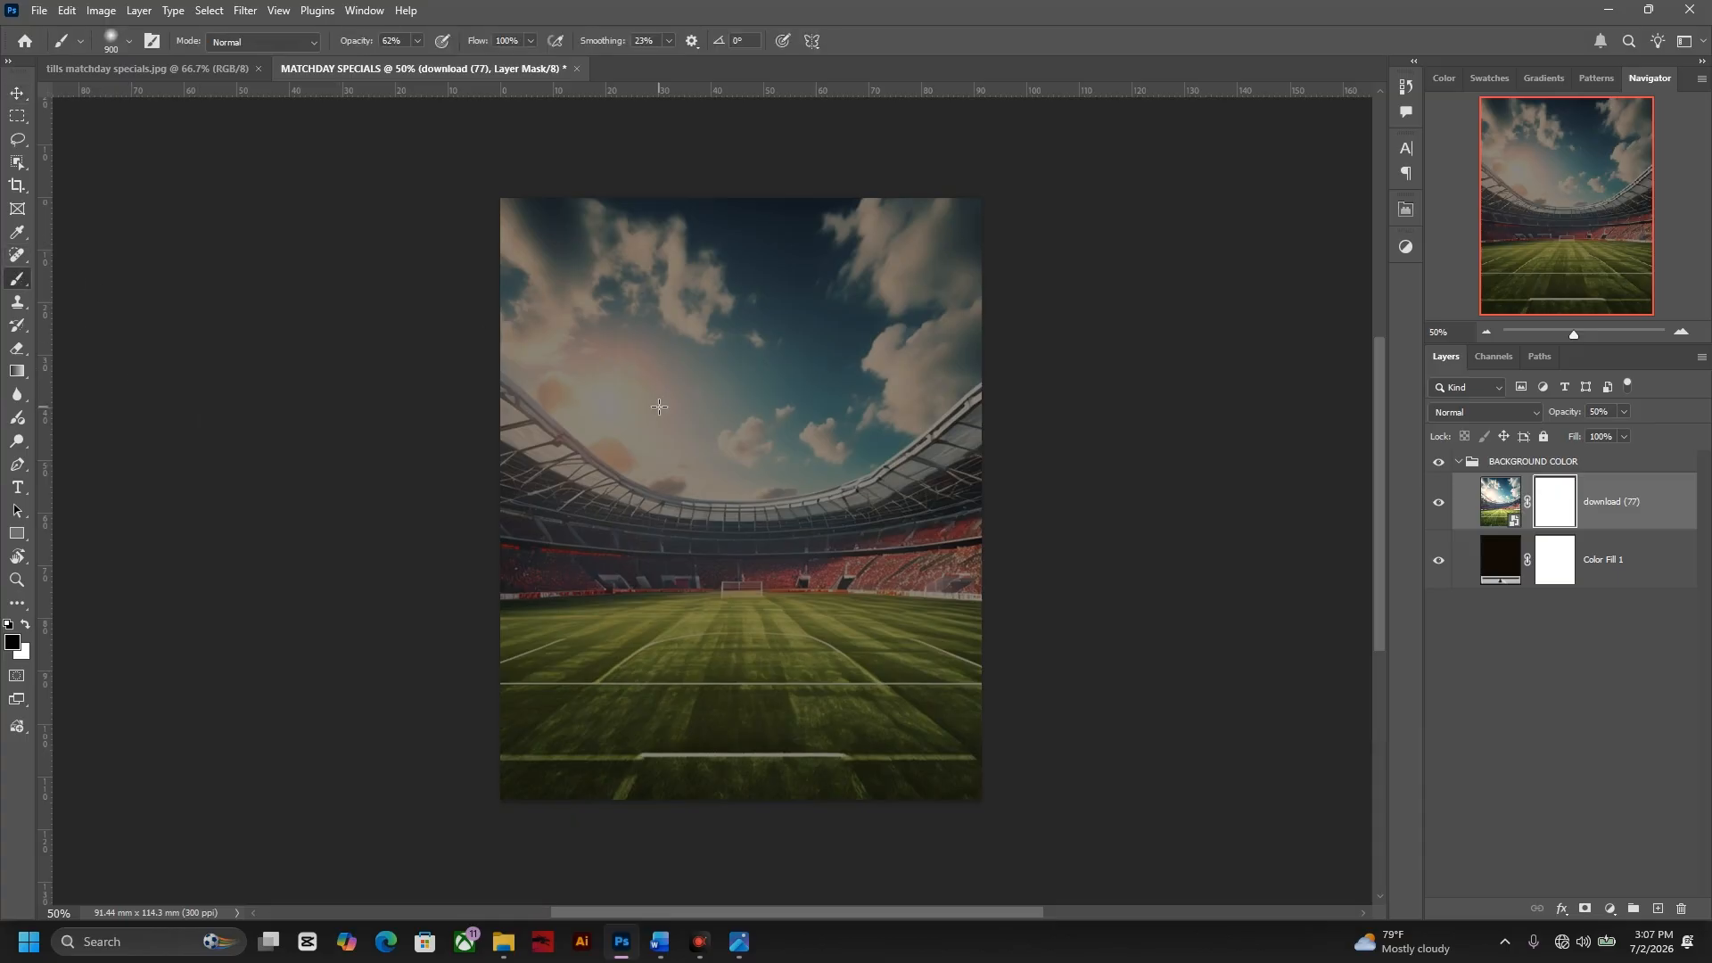
{"action": "right_click", "coordinate": [21, 284]}
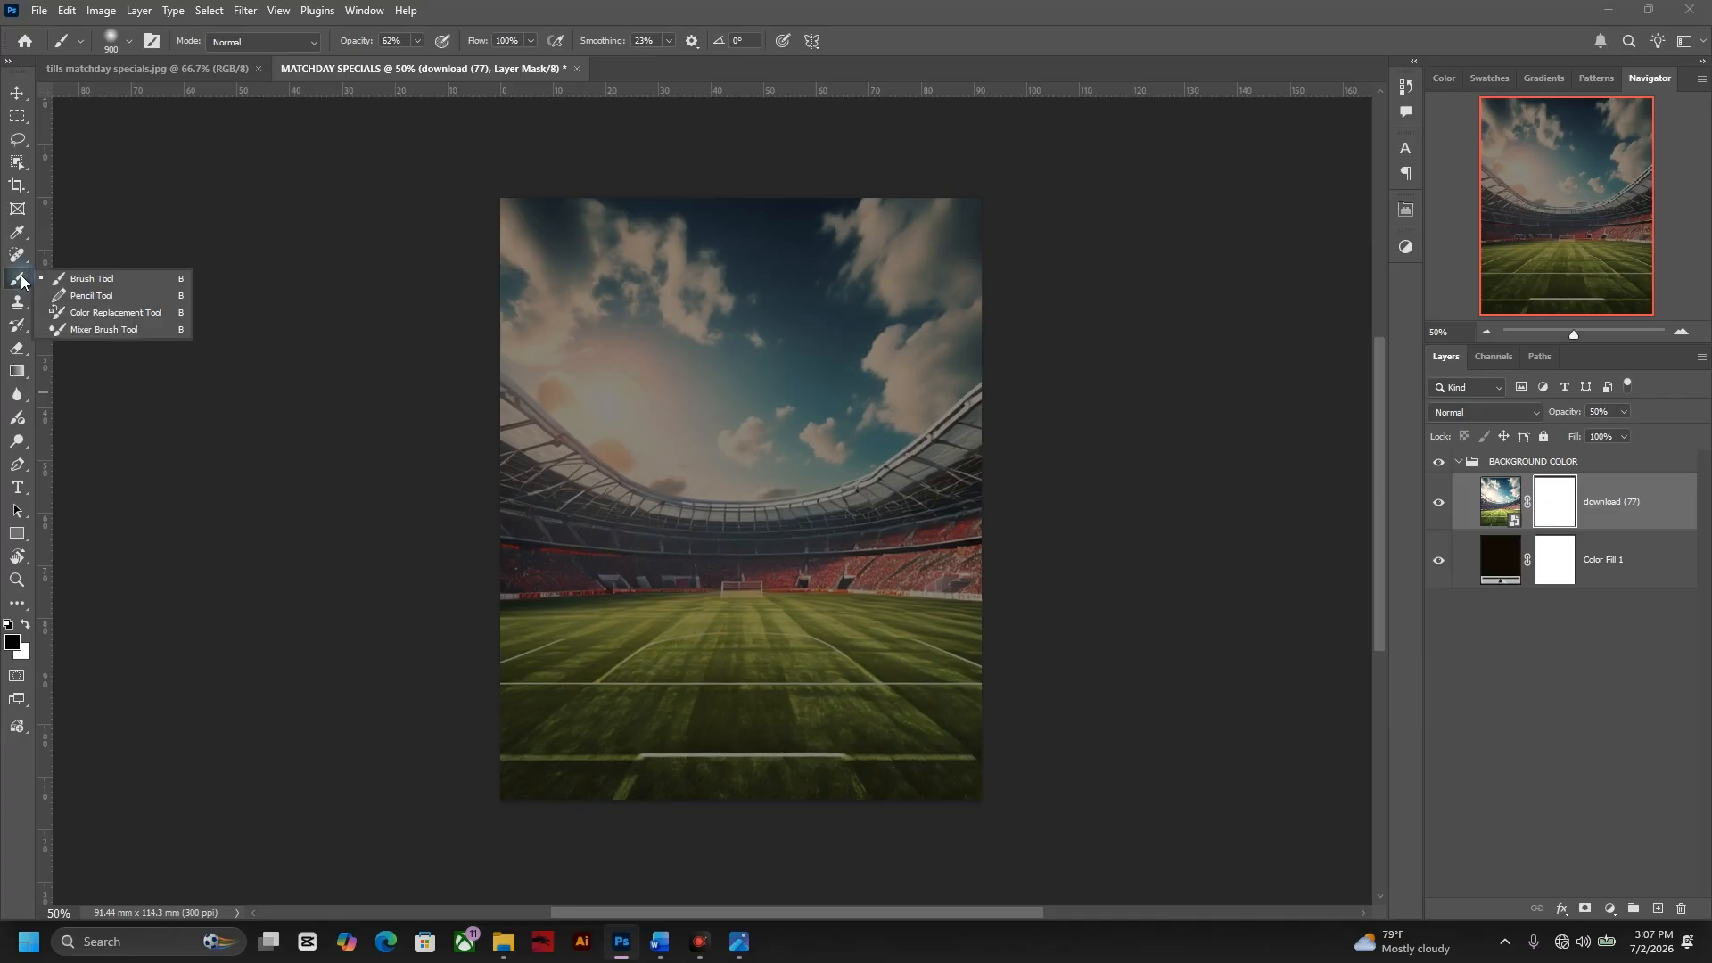
{"action": "left_click", "coordinate": [72, 281]}
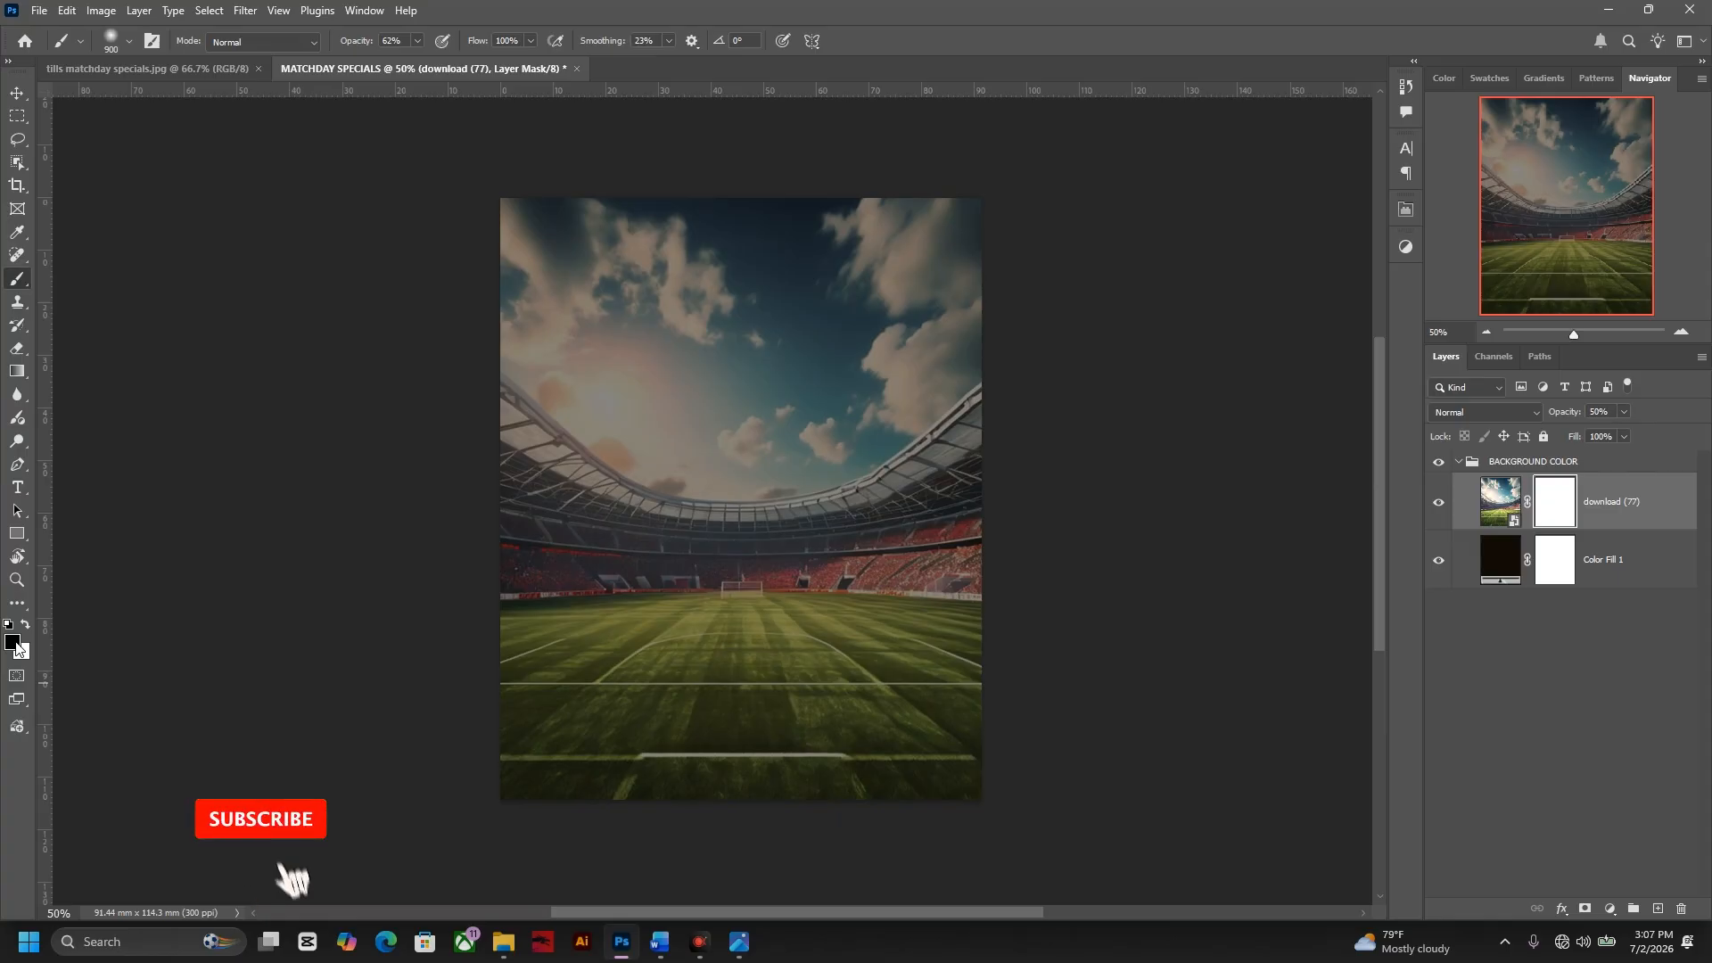
{"action": "key", "text": "bracketright"}
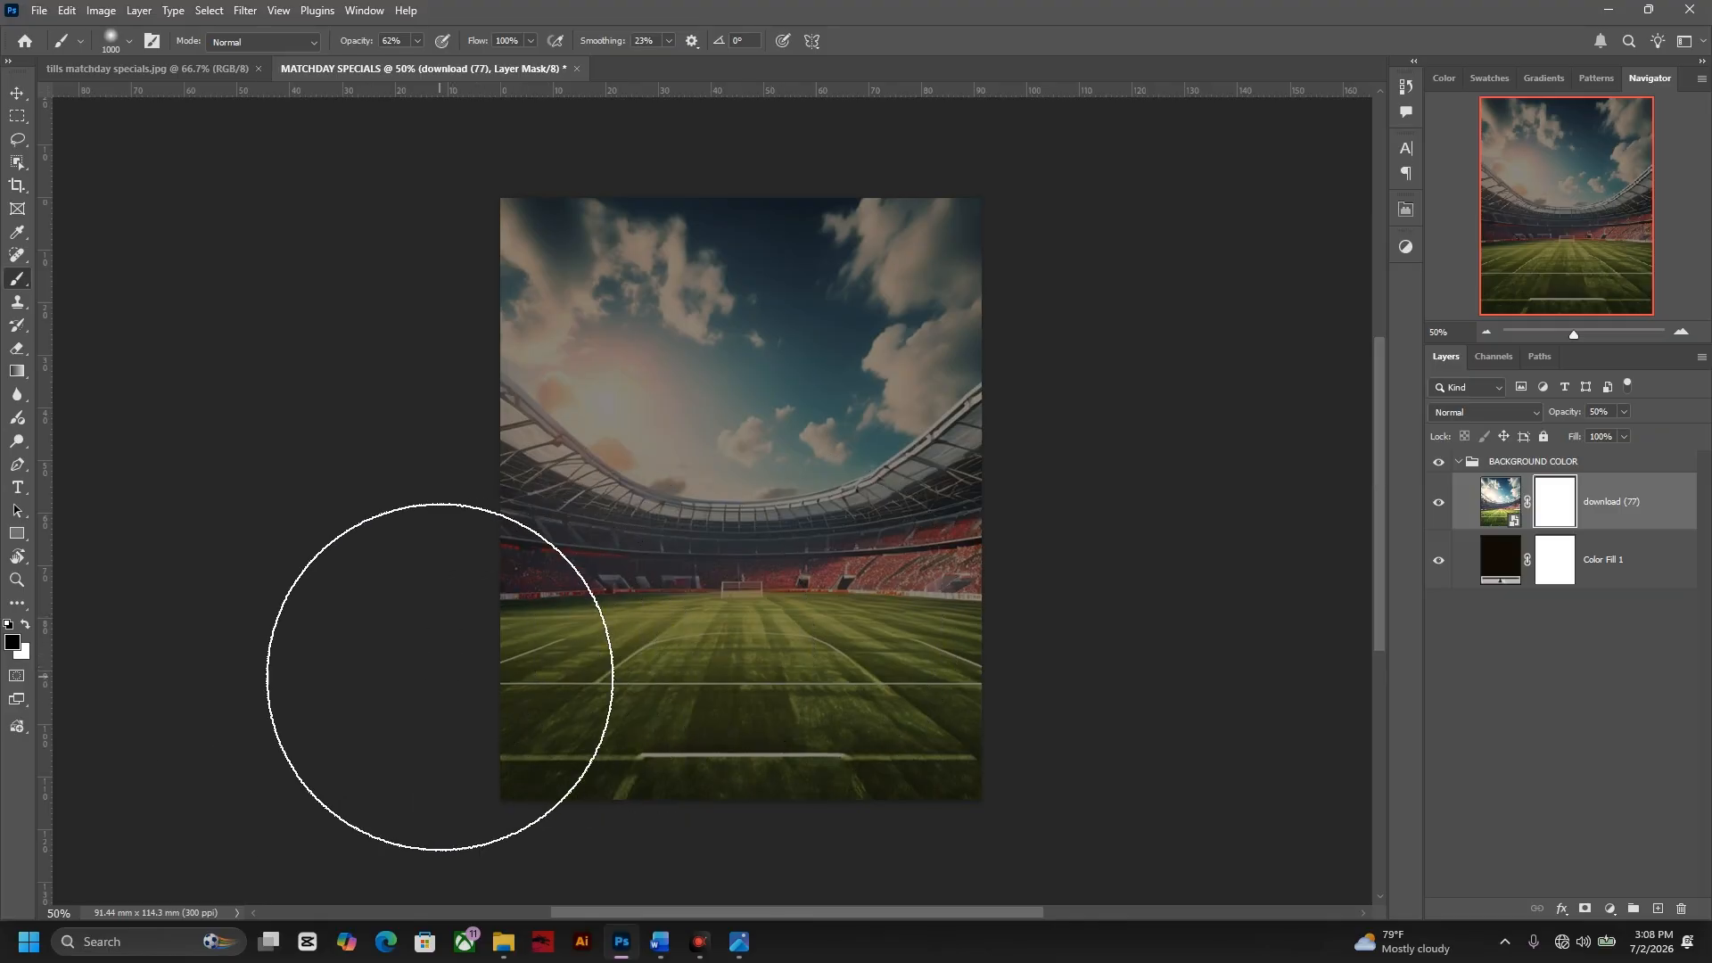
{"action": "mouse_move", "coordinate": [420, 677]}
{"action": "left_mouse_down"}
{"action": "mouse_move", "coordinate": [901, 749]}
{"action": "mouse_move", "coordinate": [1093, 611]}
{"action": "mouse_move", "coordinate": [137, 674]}
{"action": "left_mouse_up"}
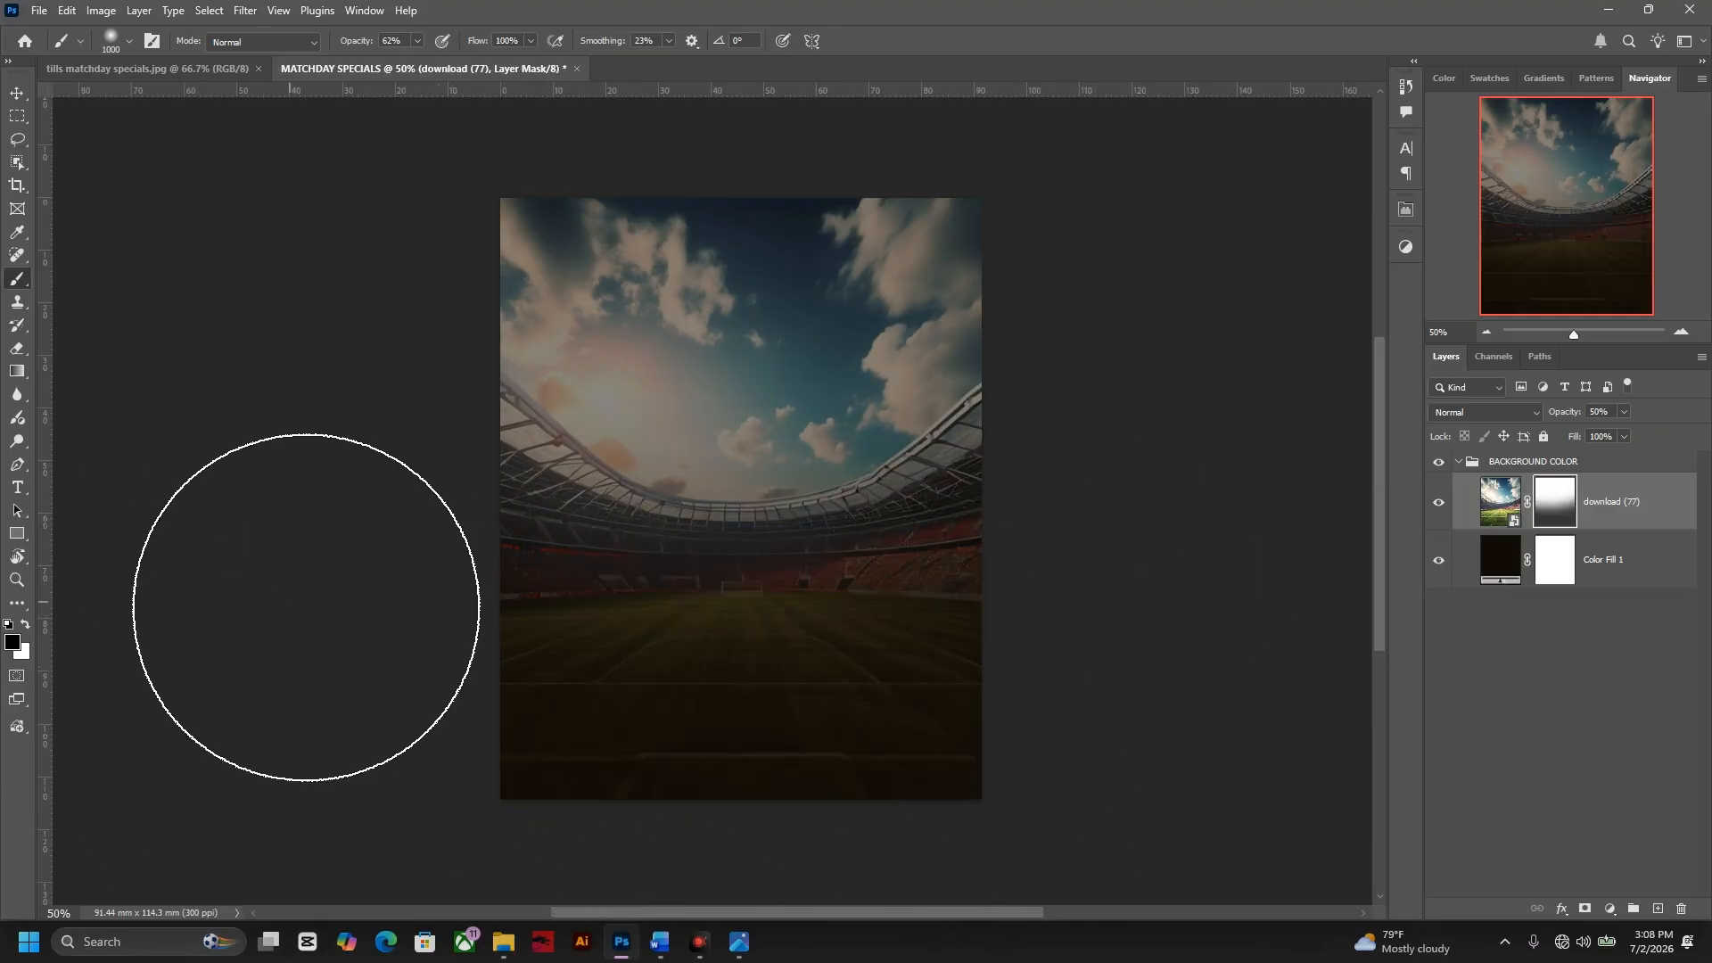
{"action": "mouse_move", "coordinate": [305, 600]}
{"action": "left_mouse_down"}
{"action": "mouse_move", "coordinate": [880, 660]}
{"action": "mouse_move", "coordinate": [1040, 536]}
{"action": "mouse_move", "coordinate": [948, 643]}
{"action": "mouse_move", "coordinate": [456, 691]}
{"action": "mouse_move", "coordinate": [170, 612]}
{"action": "mouse_move", "coordinate": [1006, 650]}
{"action": "mouse_move", "coordinate": [1114, 588]}
{"action": "mouse_move", "coordinate": [1097, 623]}
{"action": "left_mouse_up"}
{"action": "key", "text": "ctrl+z"}
{"action": "key", "text": "ctrl+z"}
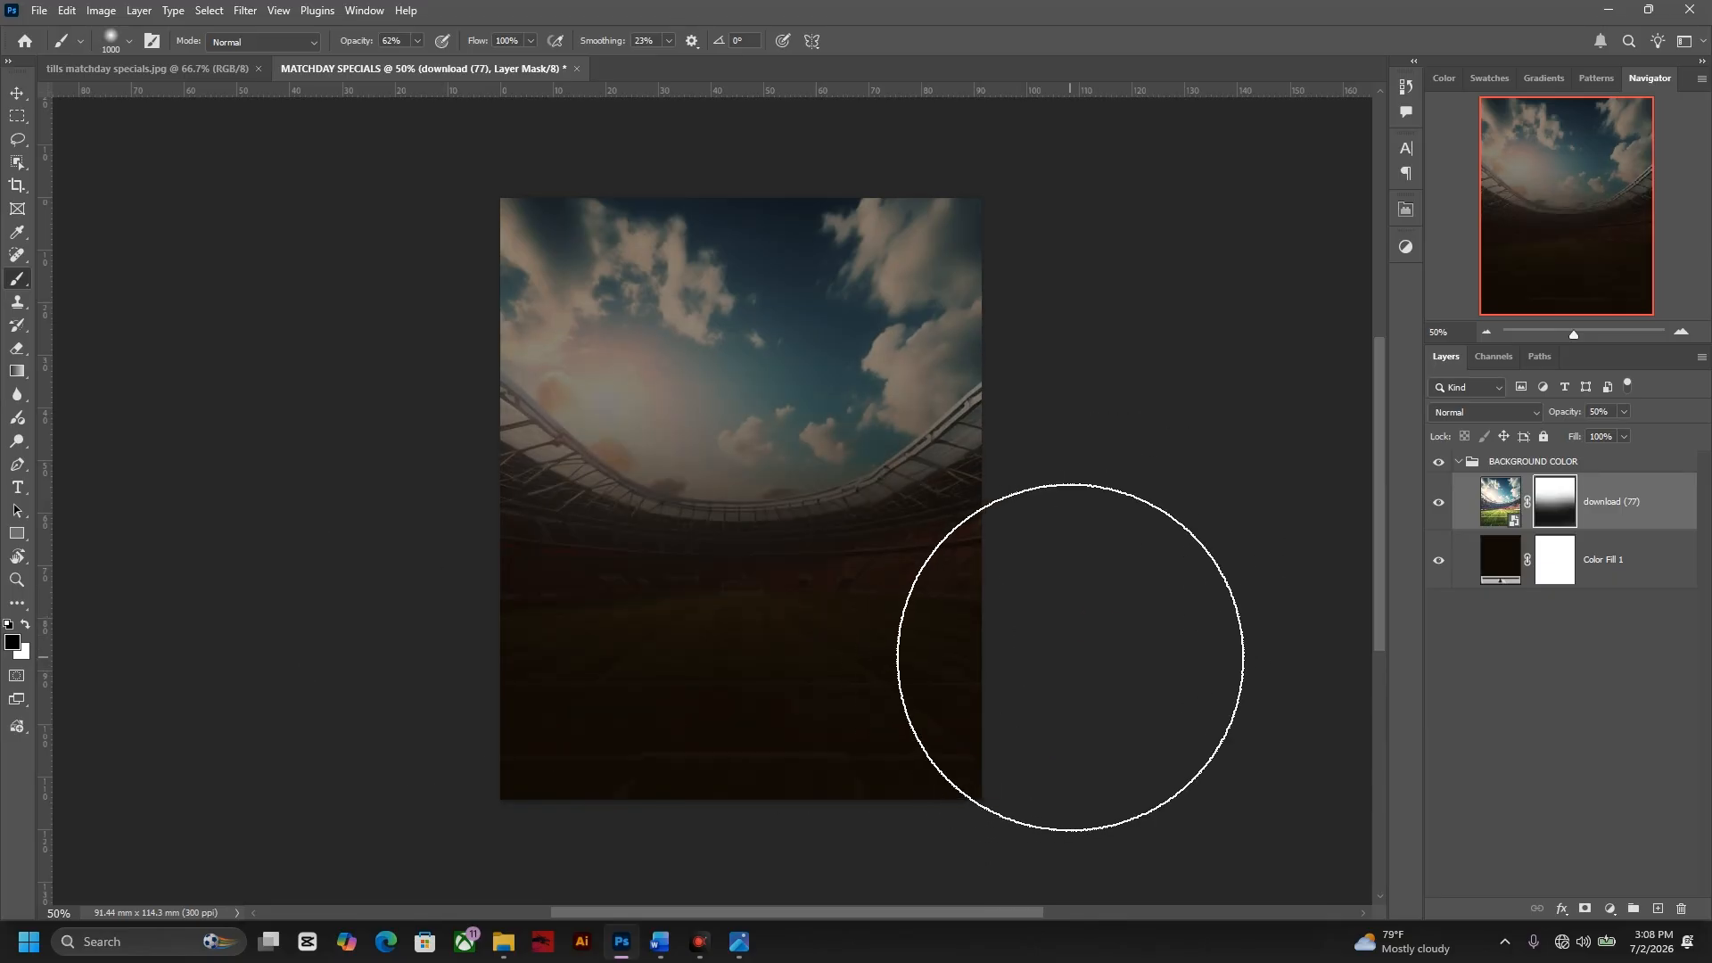
{"action": "key", "text": "ctrl+z"}
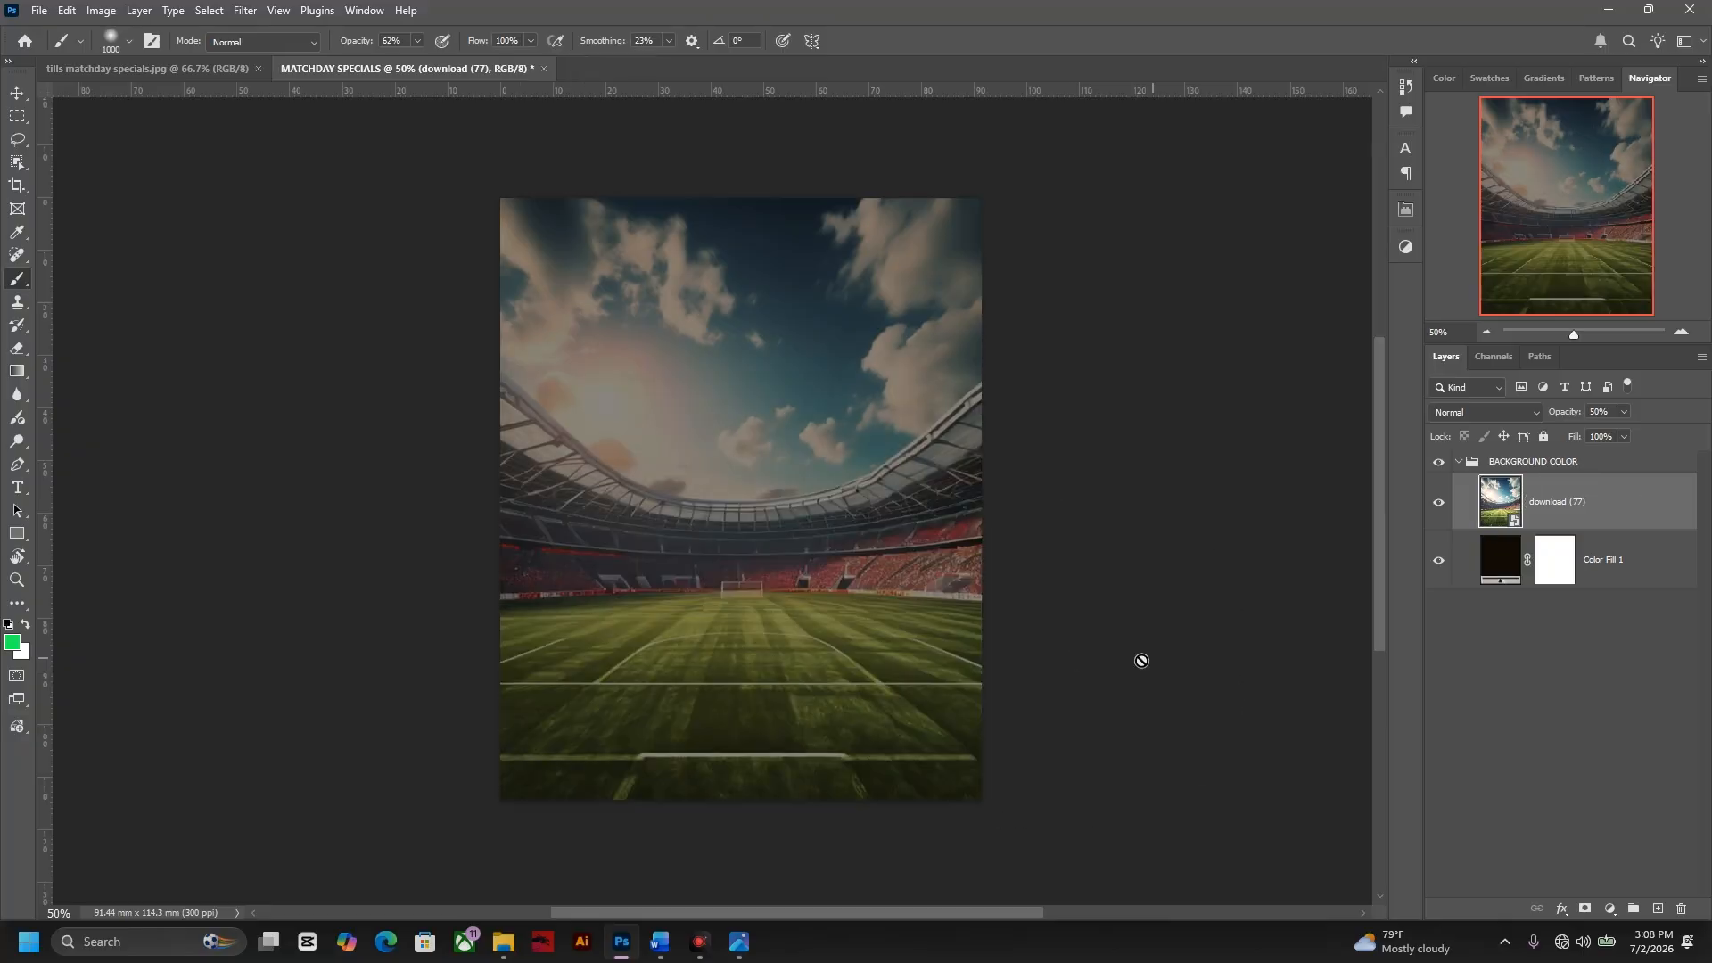
- Move the stadium image up until its roof sits near the canvas top, comparing with the finished tills matchday specials flyer
{"action": "key", "text": "v"}
{"action": "left_click_drag", "start_coordinate": [743, 525], "coordinate": [726, 394]}
{"action": "left_click", "coordinate": [105, 68]}
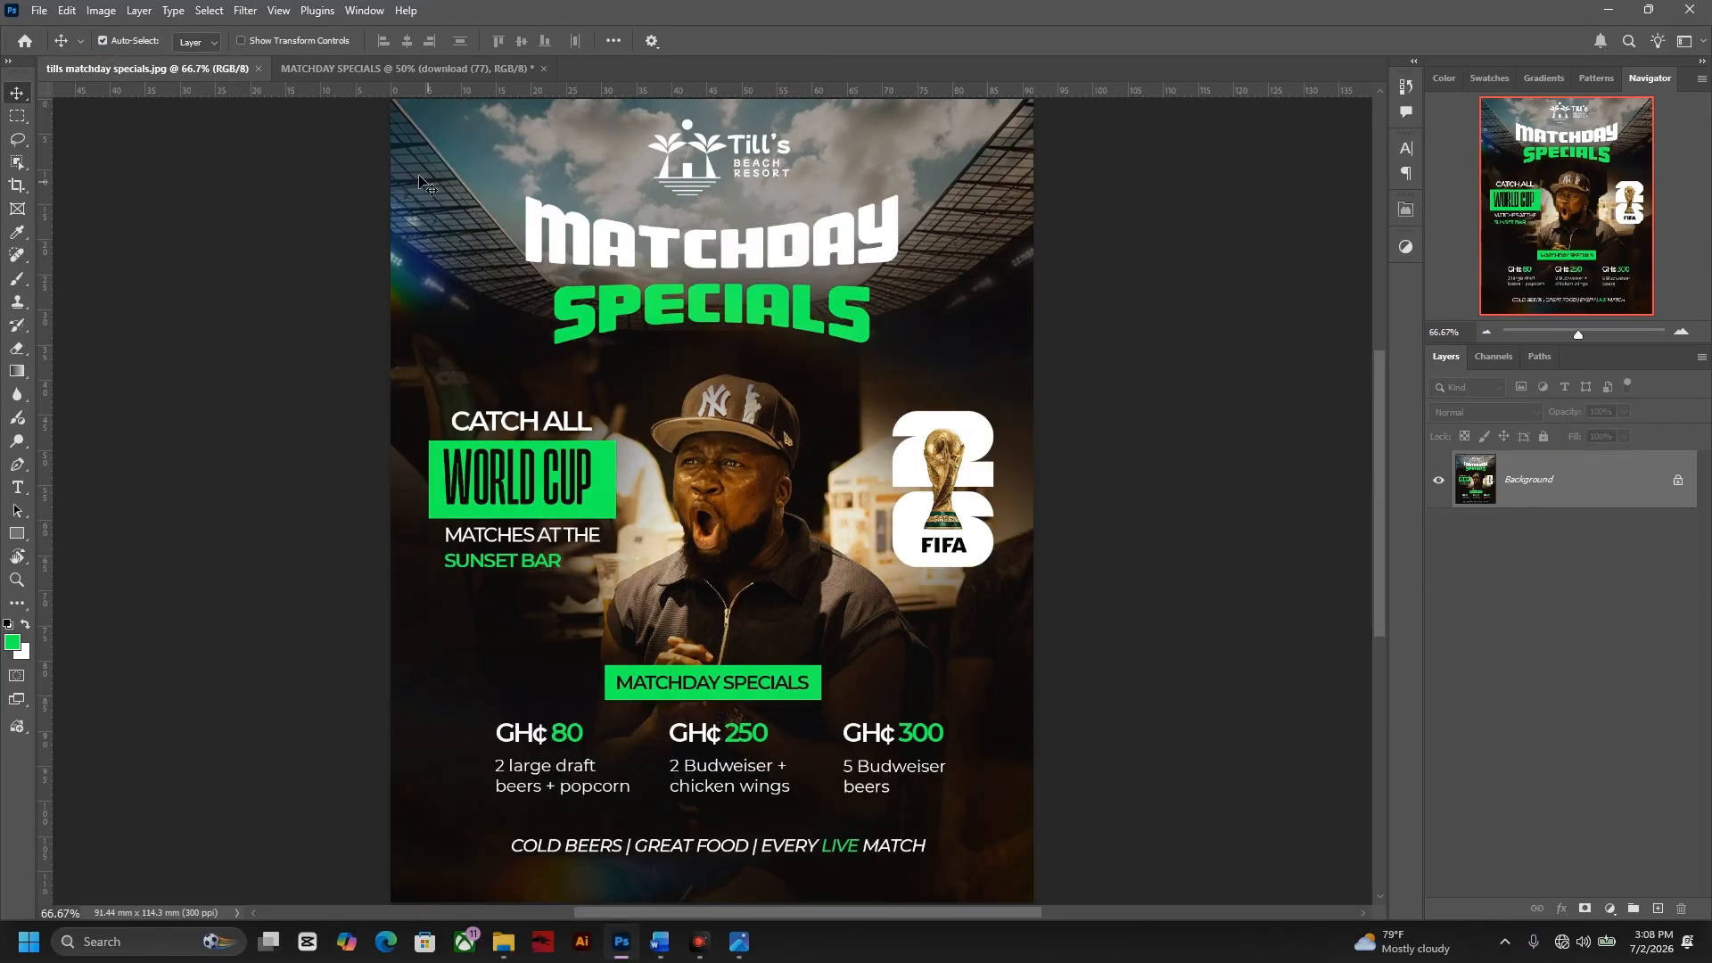
{"action": "left_click", "coordinate": [412, 70]}
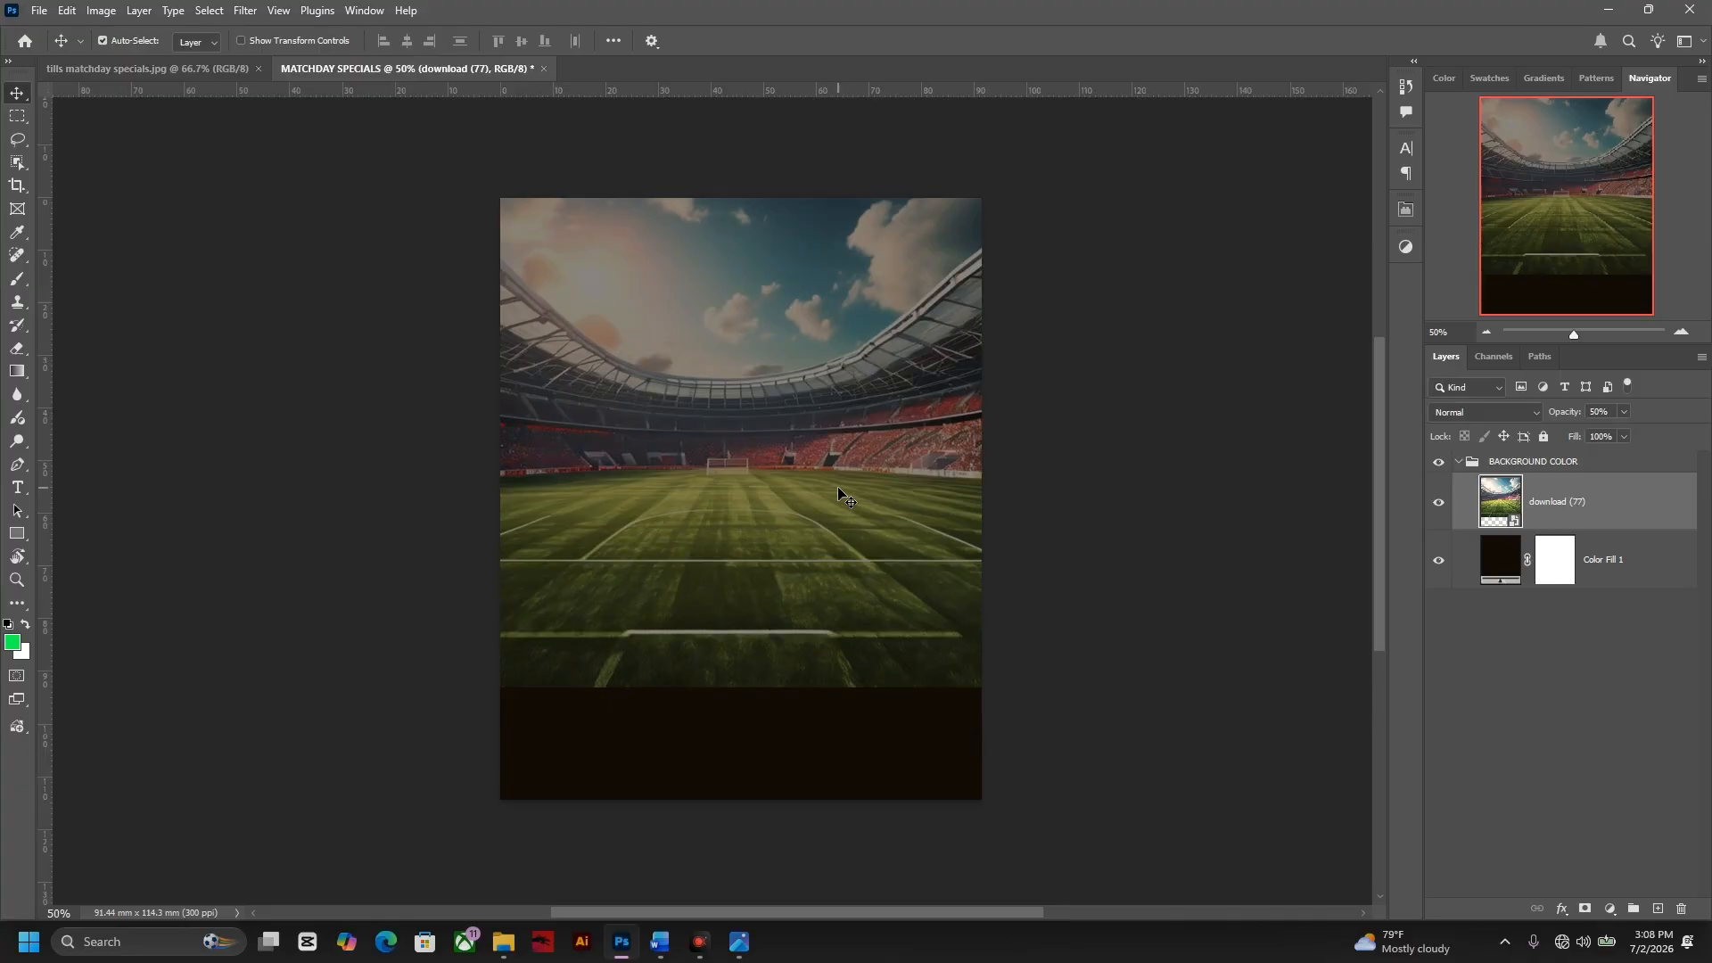
{"action": "left_click_drag", "start_coordinate": [838, 488], "coordinate": [835, 446]}
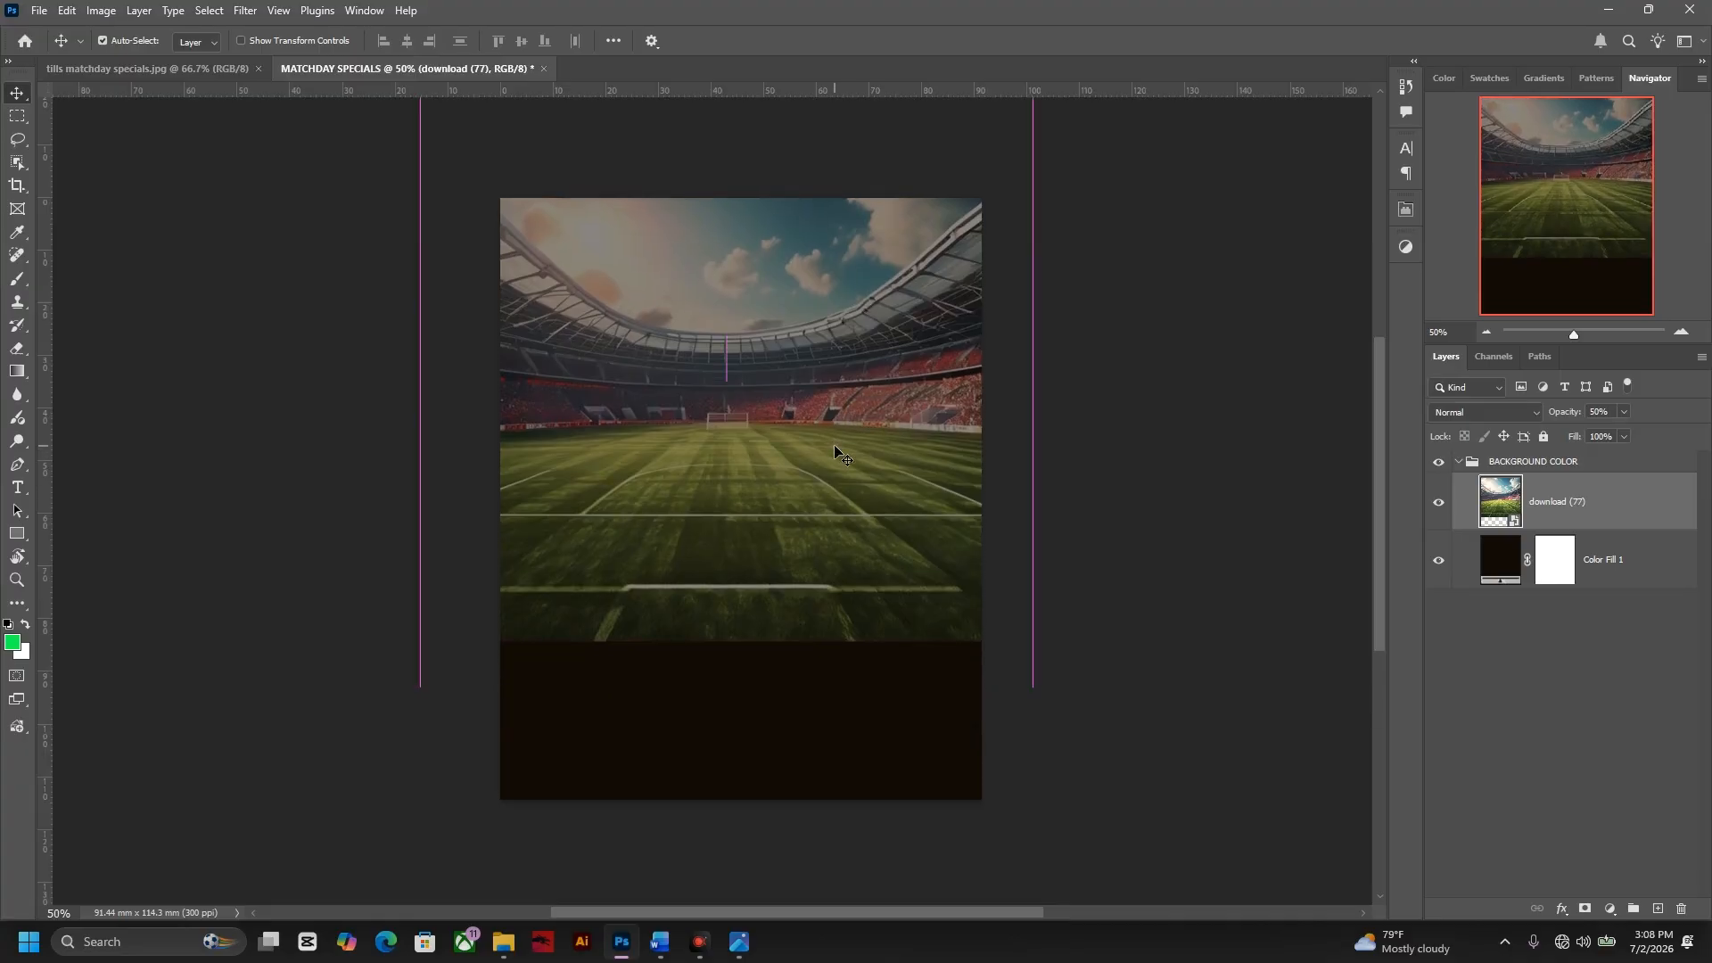
{"action": "left_click", "coordinate": [849, 521]}
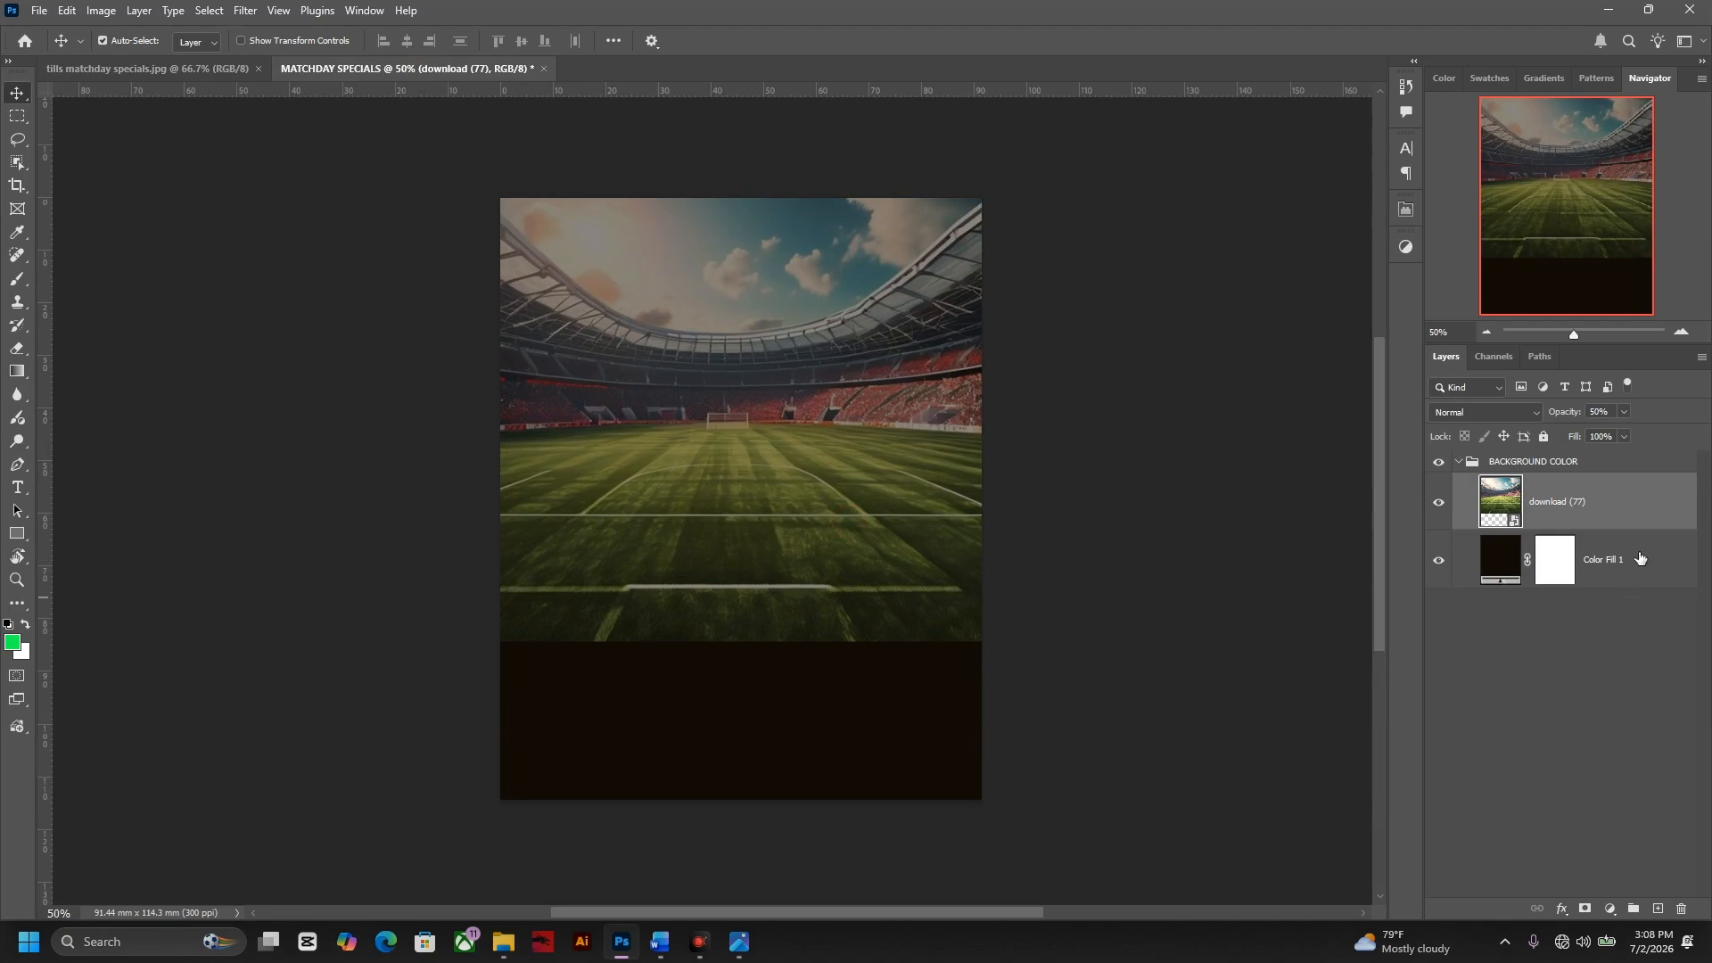
- Add a mask to the stadium layer and paint out the pitch and lower stands in black with a soft 1000 px brush
{"action": "left_click", "coordinate": [1586, 910]}
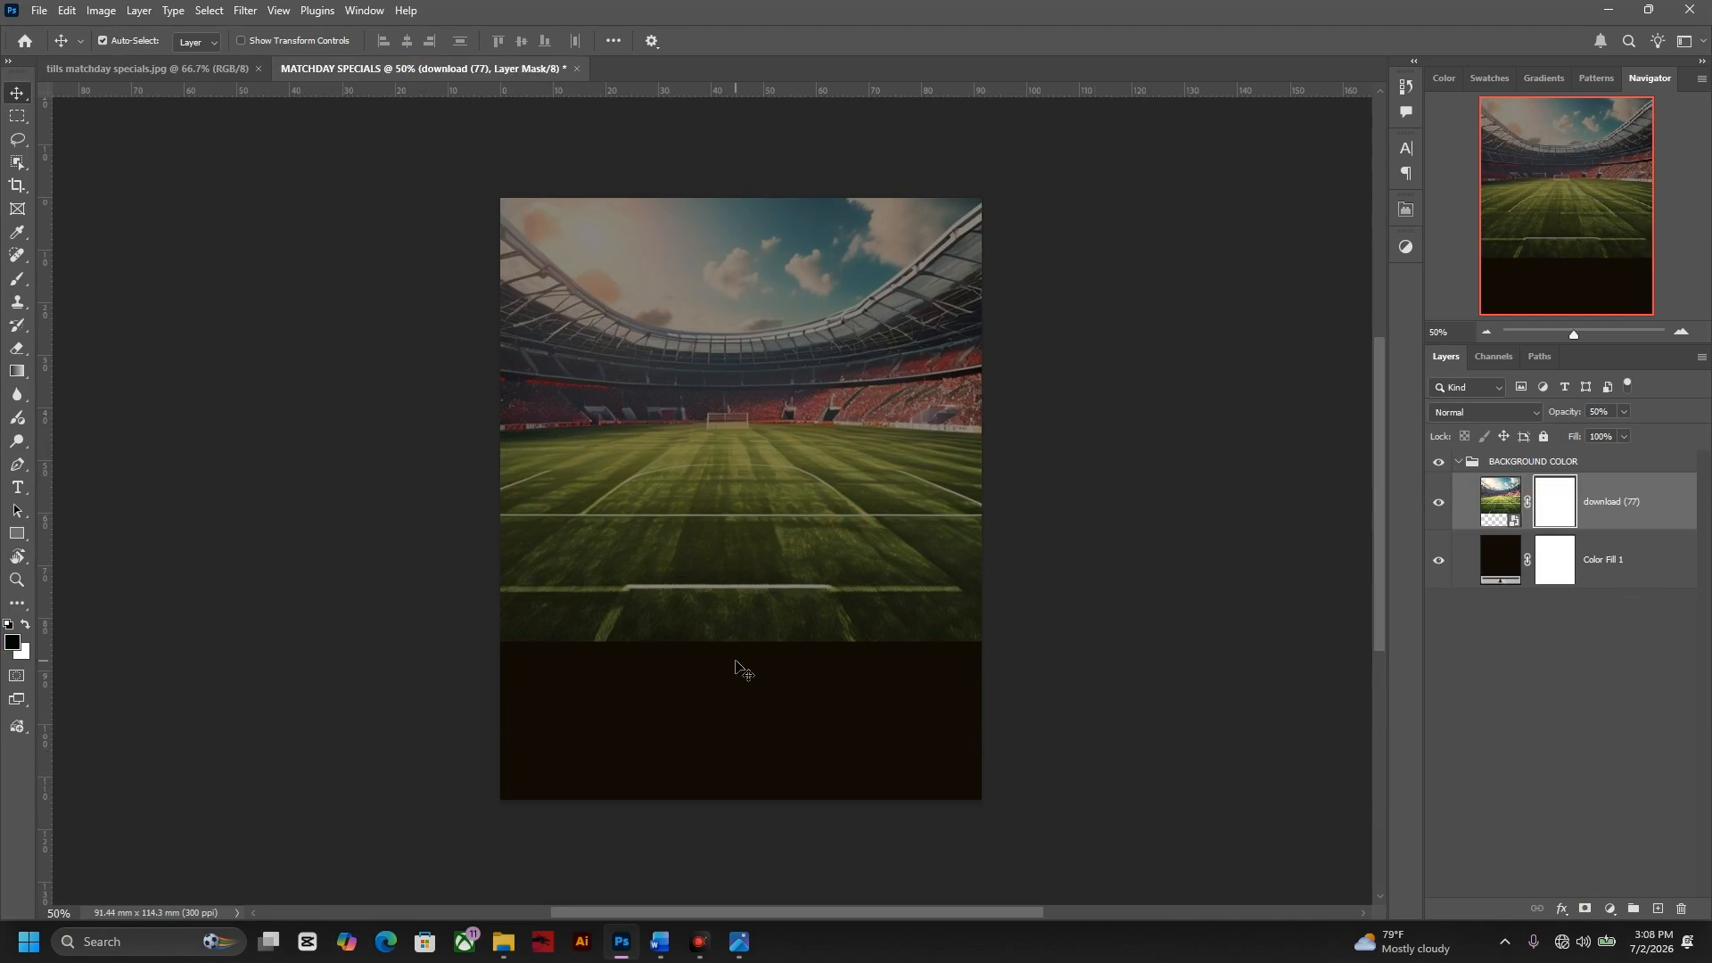
{"action": "key", "text": "b"}
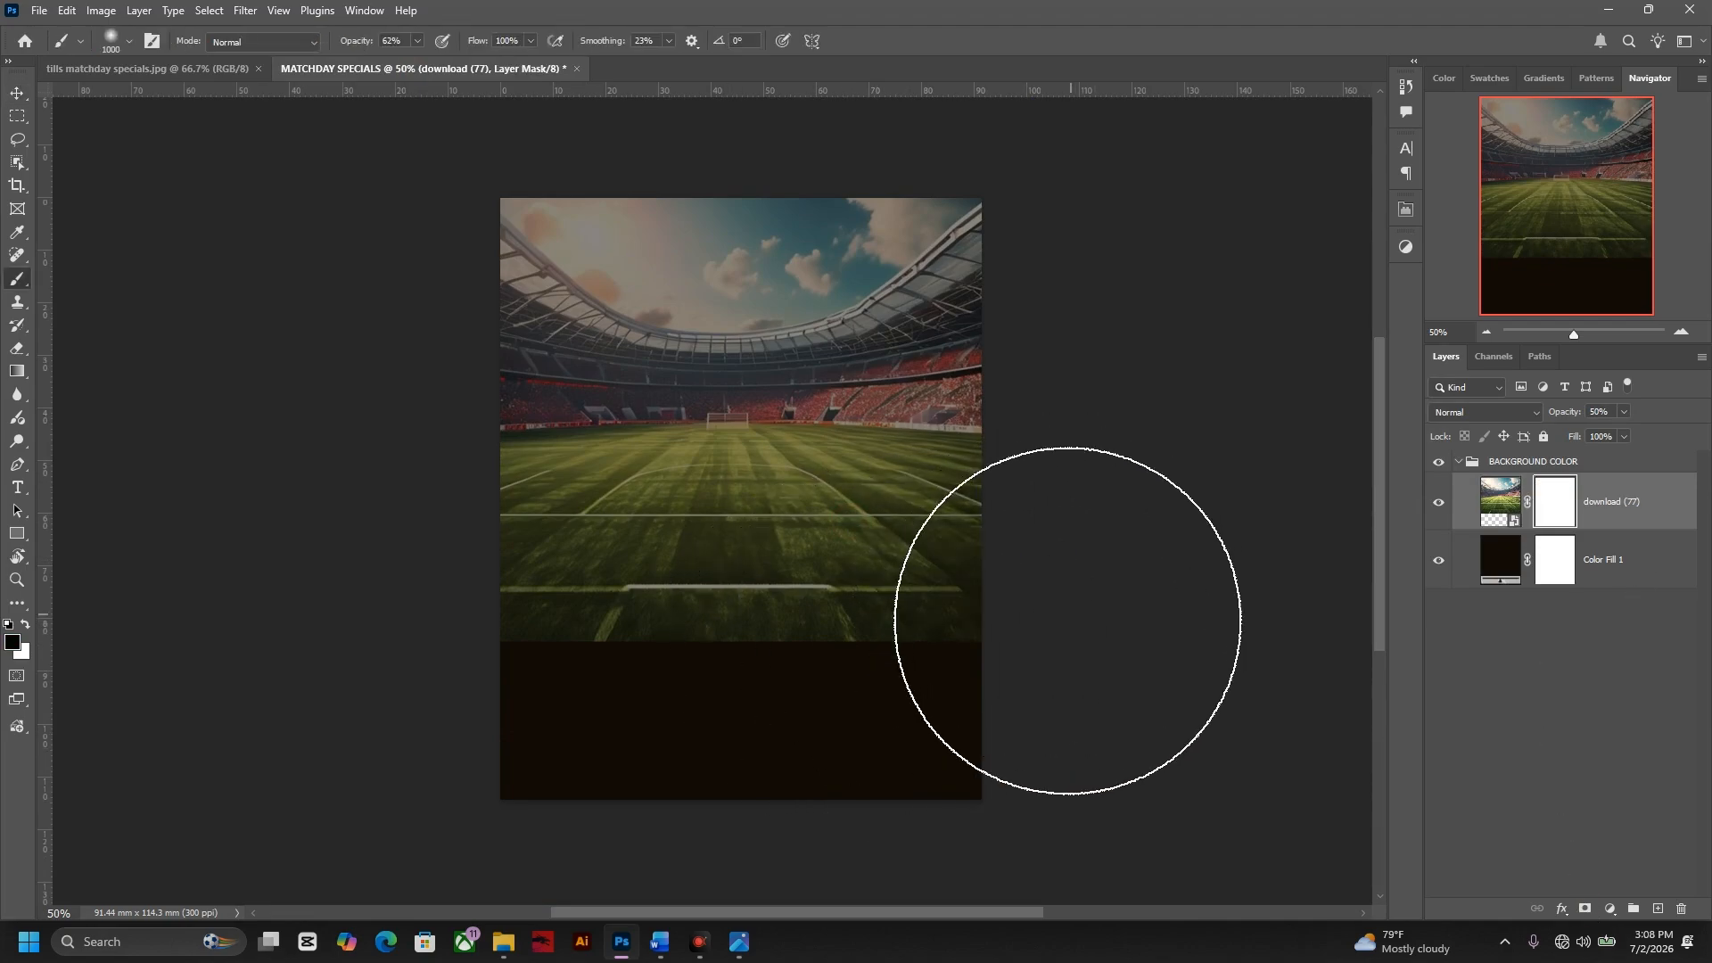
{"action": "mouse_move", "coordinate": [1067, 621]}
{"action": "left_mouse_down"}
{"action": "mouse_move", "coordinate": [626, 732]}
{"action": "mouse_move", "coordinate": [213, 743]}
{"action": "mouse_move", "coordinate": [1216, 625]}
{"action": "mouse_move", "coordinate": [941, 667]}
{"action": "mouse_move", "coordinate": [280, 668]}
{"action": "mouse_move", "coordinate": [221, 625]}
{"action": "mouse_move", "coordinate": [811, 711]}
{"action": "mouse_move", "coordinate": [1110, 626]}
{"action": "mouse_move", "coordinate": [925, 679]}
{"action": "mouse_move", "coordinate": [406, 668]}
{"action": "mouse_move", "coordinate": [240, 604]}
{"action": "mouse_move", "coordinate": [729, 672]}
{"action": "mouse_move", "coordinate": [891, 672]}
{"action": "mouse_move", "coordinate": [1051, 601]}
{"action": "mouse_move", "coordinate": [708, 634]}
{"action": "mouse_move", "coordinate": [308, 613]}
{"action": "mouse_move", "coordinate": [795, 646]}
{"action": "mouse_move", "coordinate": [953, 565]}
{"action": "mouse_move", "coordinate": [487, 626]}
{"action": "mouse_move", "coordinate": [475, 608]}
{"action": "mouse_move", "coordinate": [973, 612]}
{"action": "mouse_move", "coordinate": [545, 639]}
{"action": "mouse_move", "coordinate": [816, 586]}
{"action": "mouse_move", "coordinate": [360, 608]}
{"action": "mouse_move", "coordinate": [1002, 617]}
{"action": "mouse_move", "coordinate": [745, 597]}
{"action": "mouse_move", "coordinate": [315, 616]}
{"action": "mouse_move", "coordinate": [829, 568]}
{"action": "left_mouse_up"}
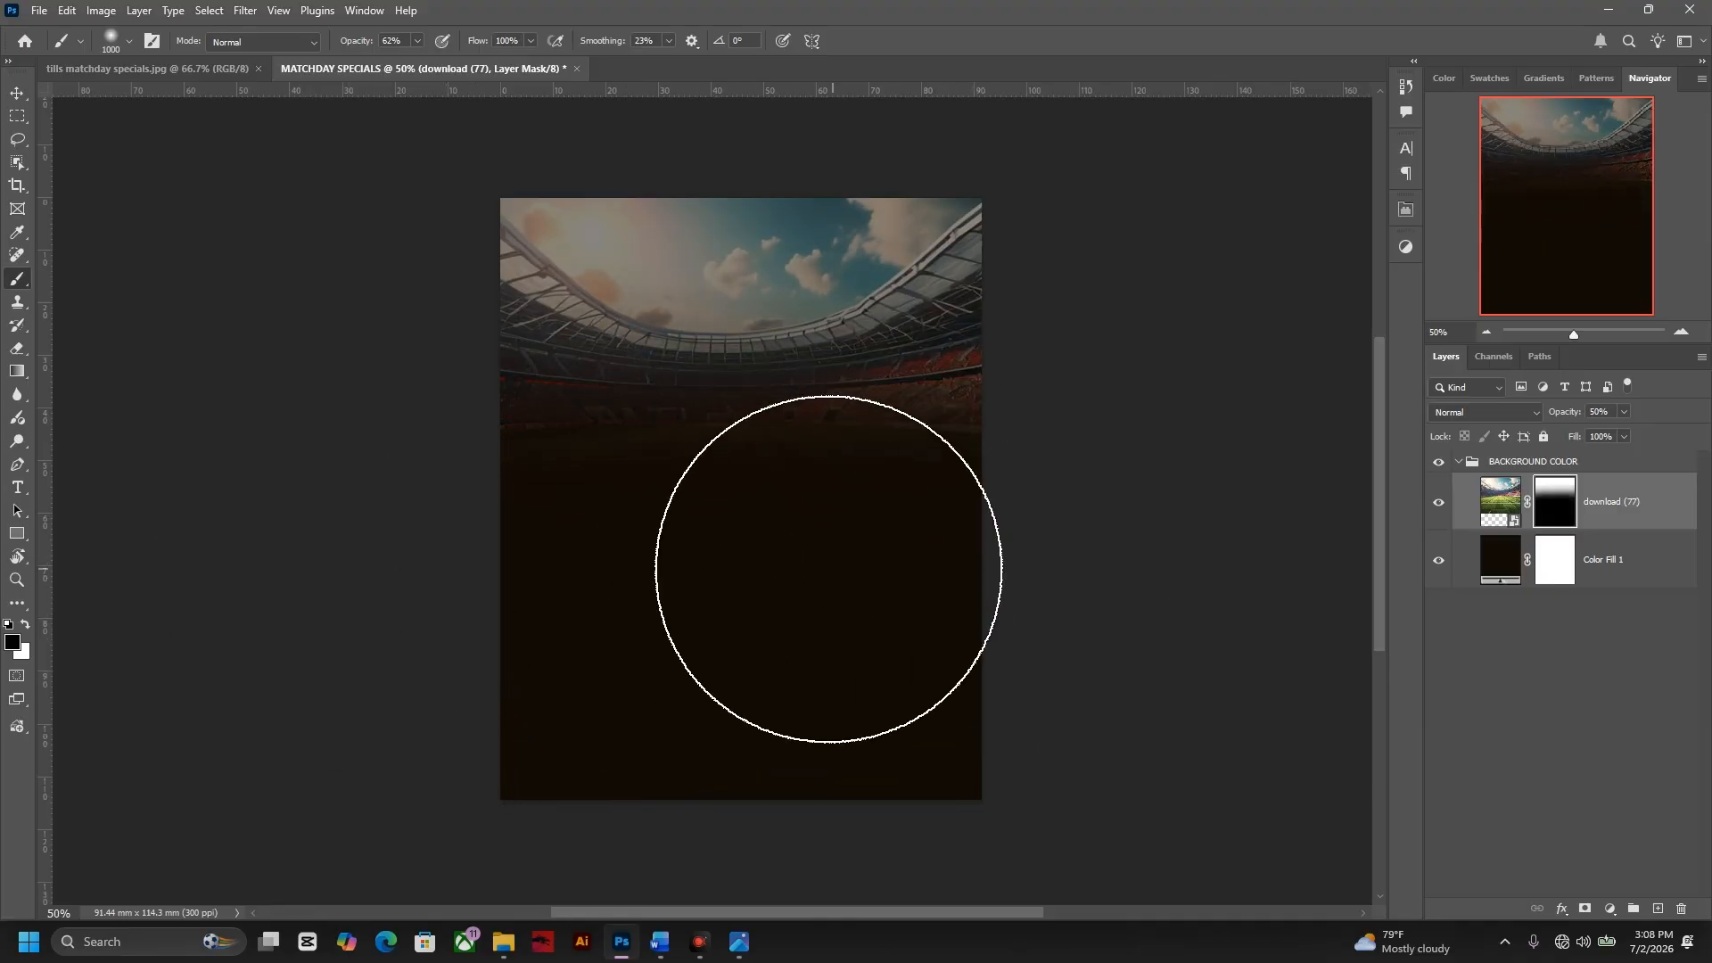
- Nudge the stadium image slightly to the right and set its layer opacity to 59%
{"action": "key", "text": "v"}
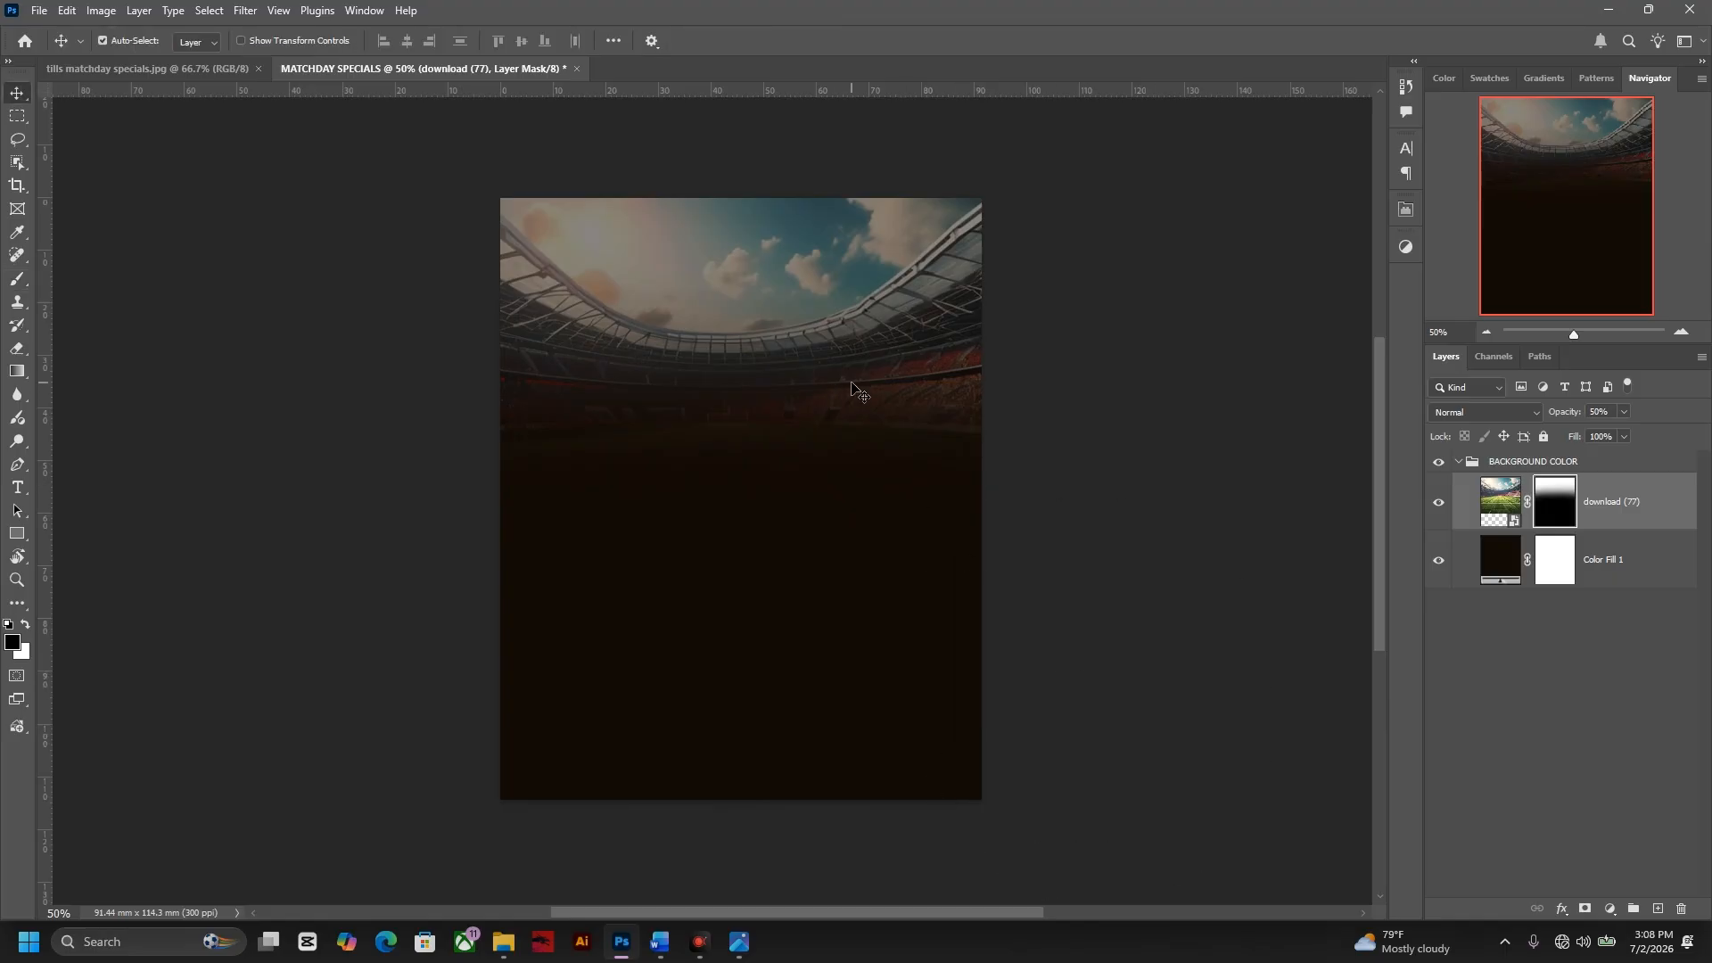
{"action": "left_click_drag", "start_coordinate": [852, 386], "coordinate": [867, 387]}
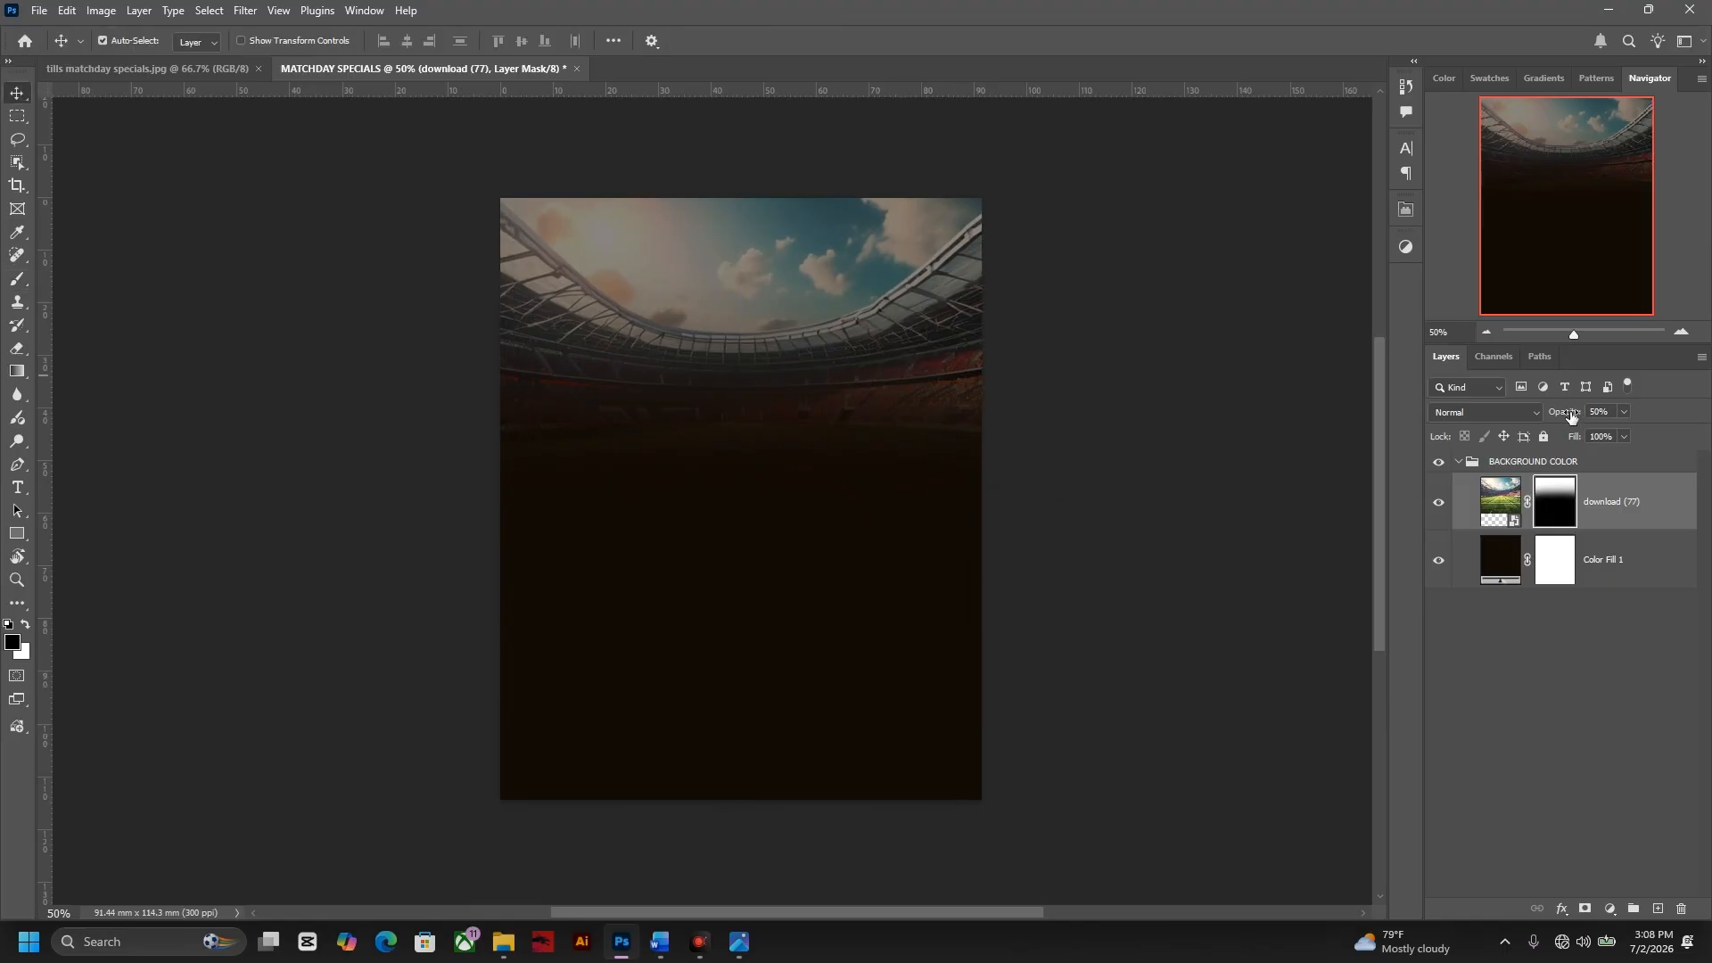
{"action": "left_click_drag", "start_coordinate": [1571, 416], "coordinate": [1577, 416]}
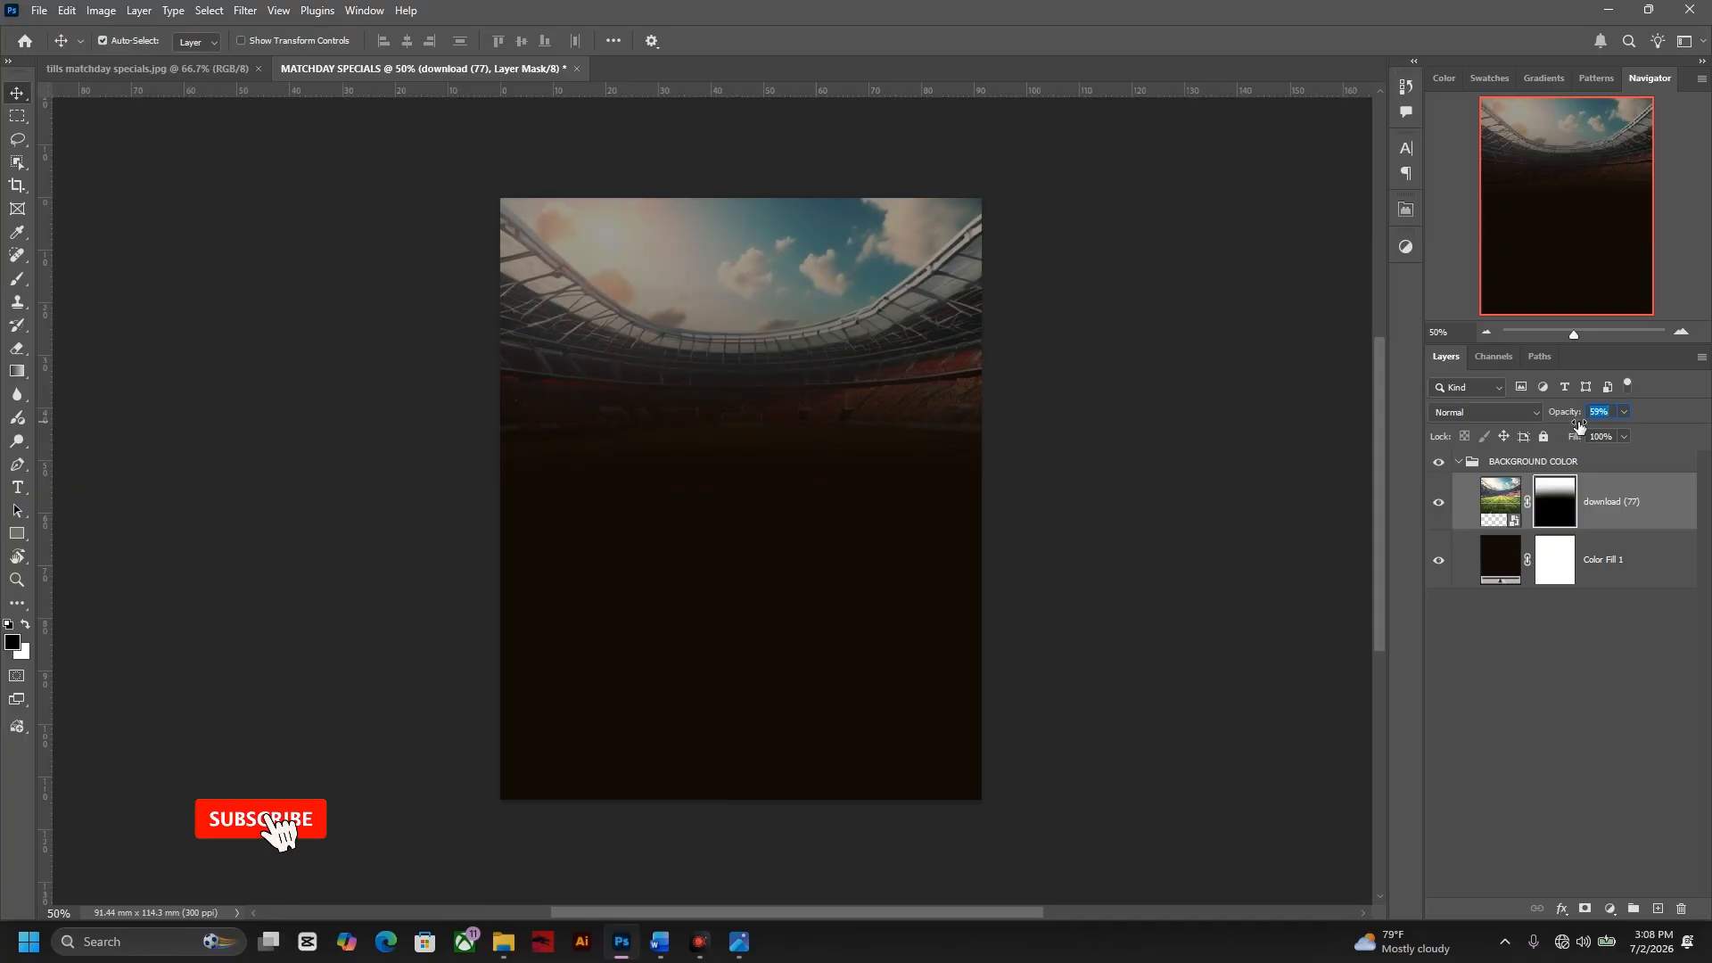
{"action": "left_click_drag", "start_coordinate": [748, 443], "coordinate": [758, 481]}
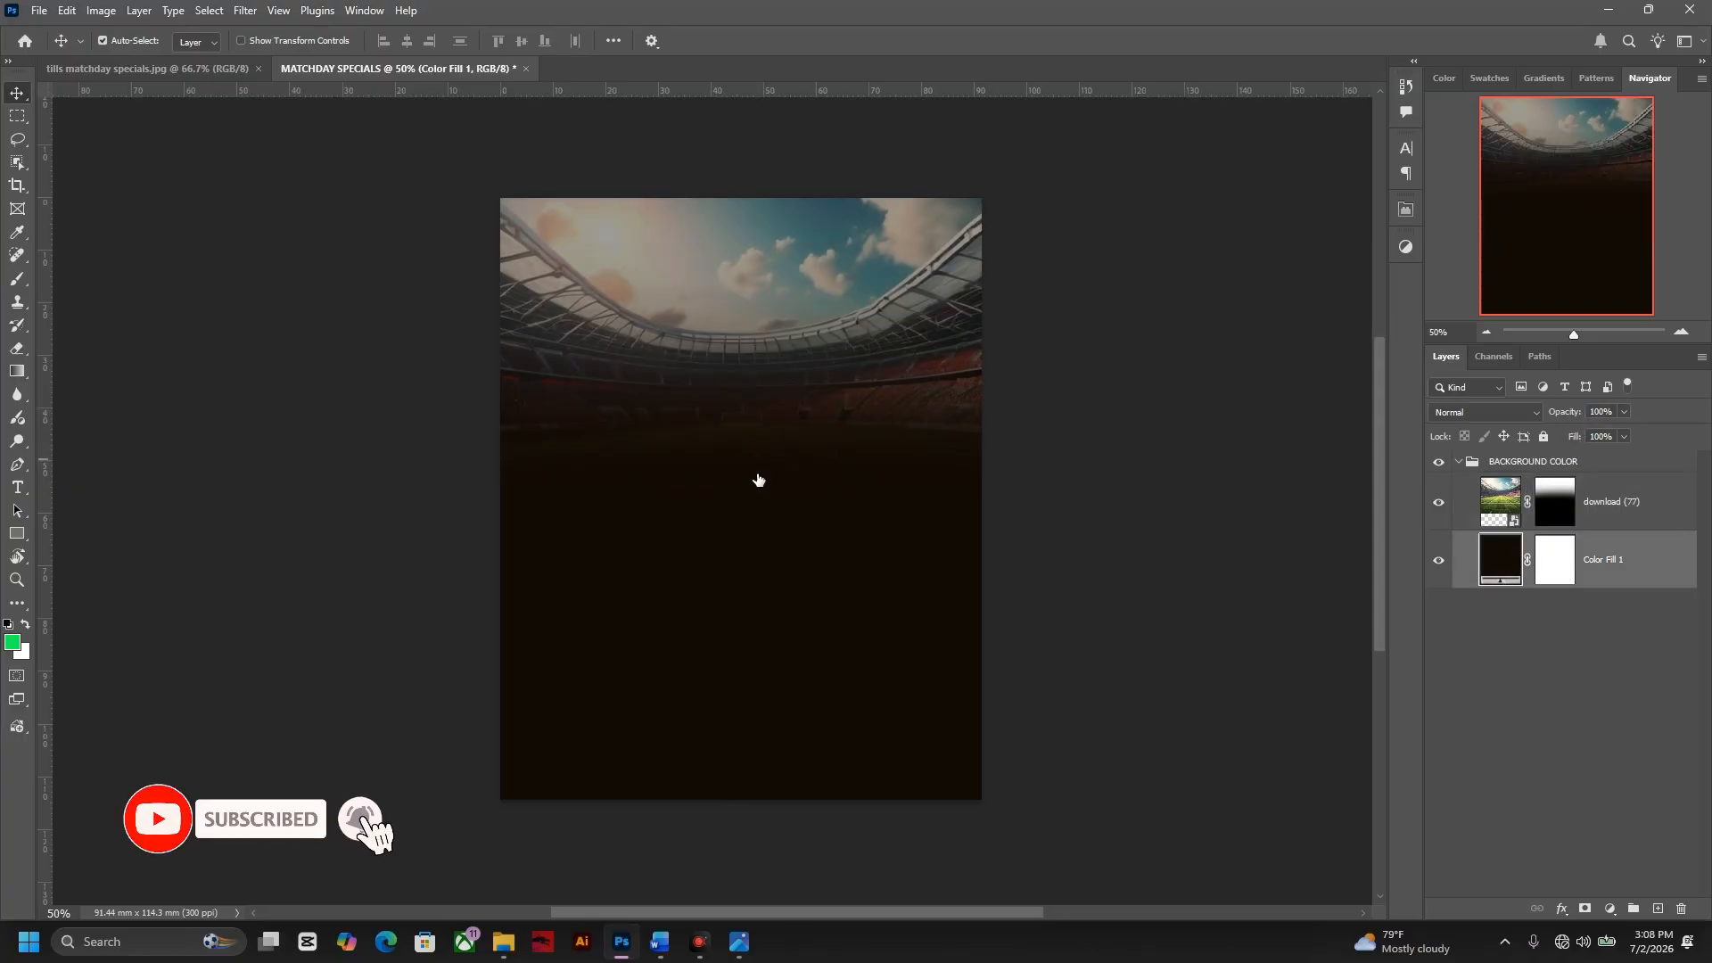
{"action": "left_click", "coordinate": [1552, 517]}
{"action": "key", "text": "b"}
{"action": "key", "text": "d"}
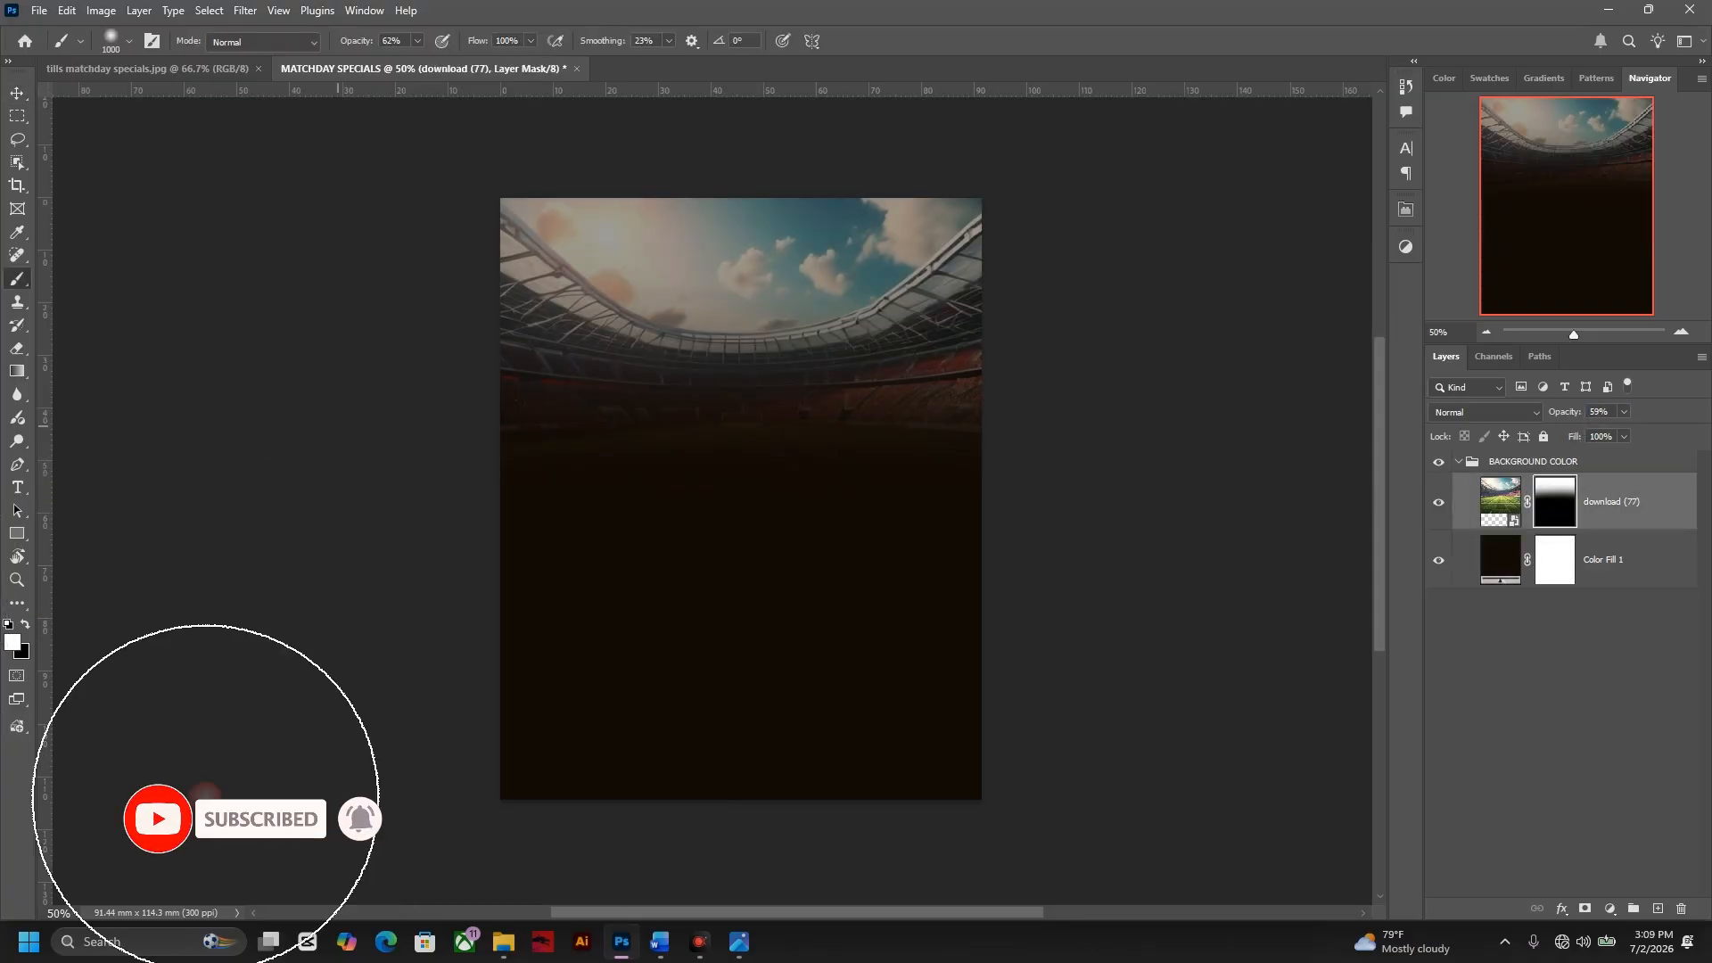
{"action": "mouse_move", "coordinate": [451, 256]}
{"action": "left_mouse_down"}
{"action": "mouse_move", "coordinate": [718, 221]}
{"action": "mouse_move", "coordinate": [1035, 229]}
{"action": "left_mouse_up"}
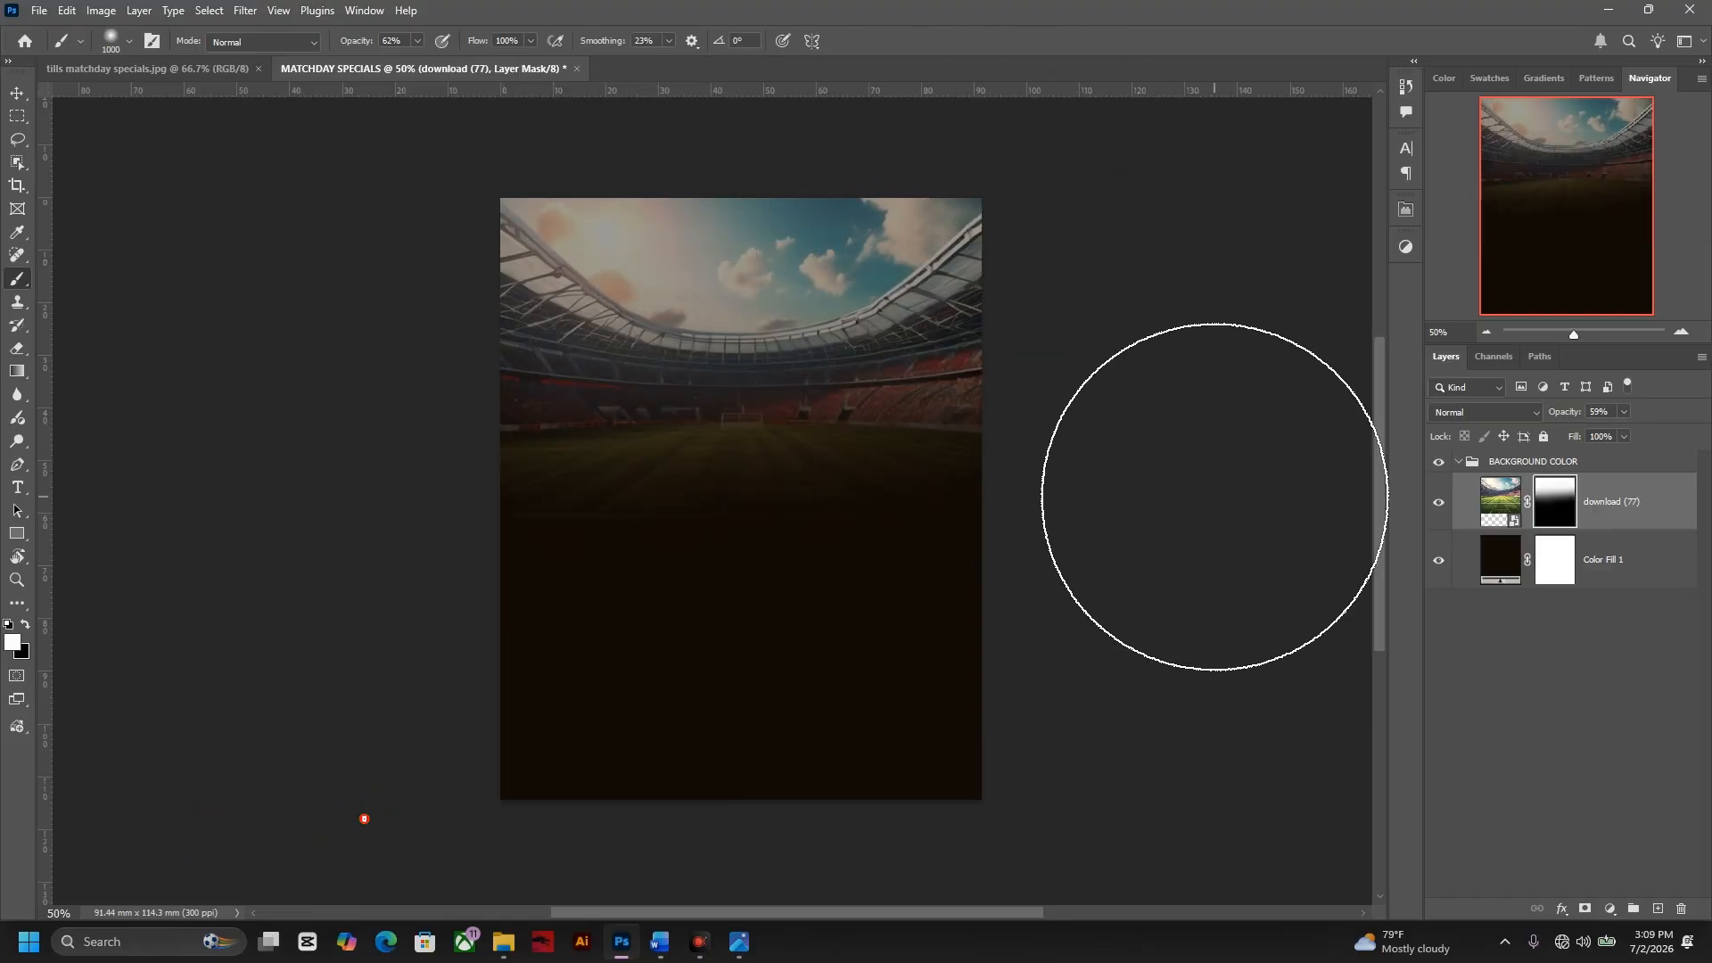
{"action": "key", "text": "ctrl+z"}
- Nudge the masked stadium image slightly down on the canvas
{"action": "key", "text": "v"}
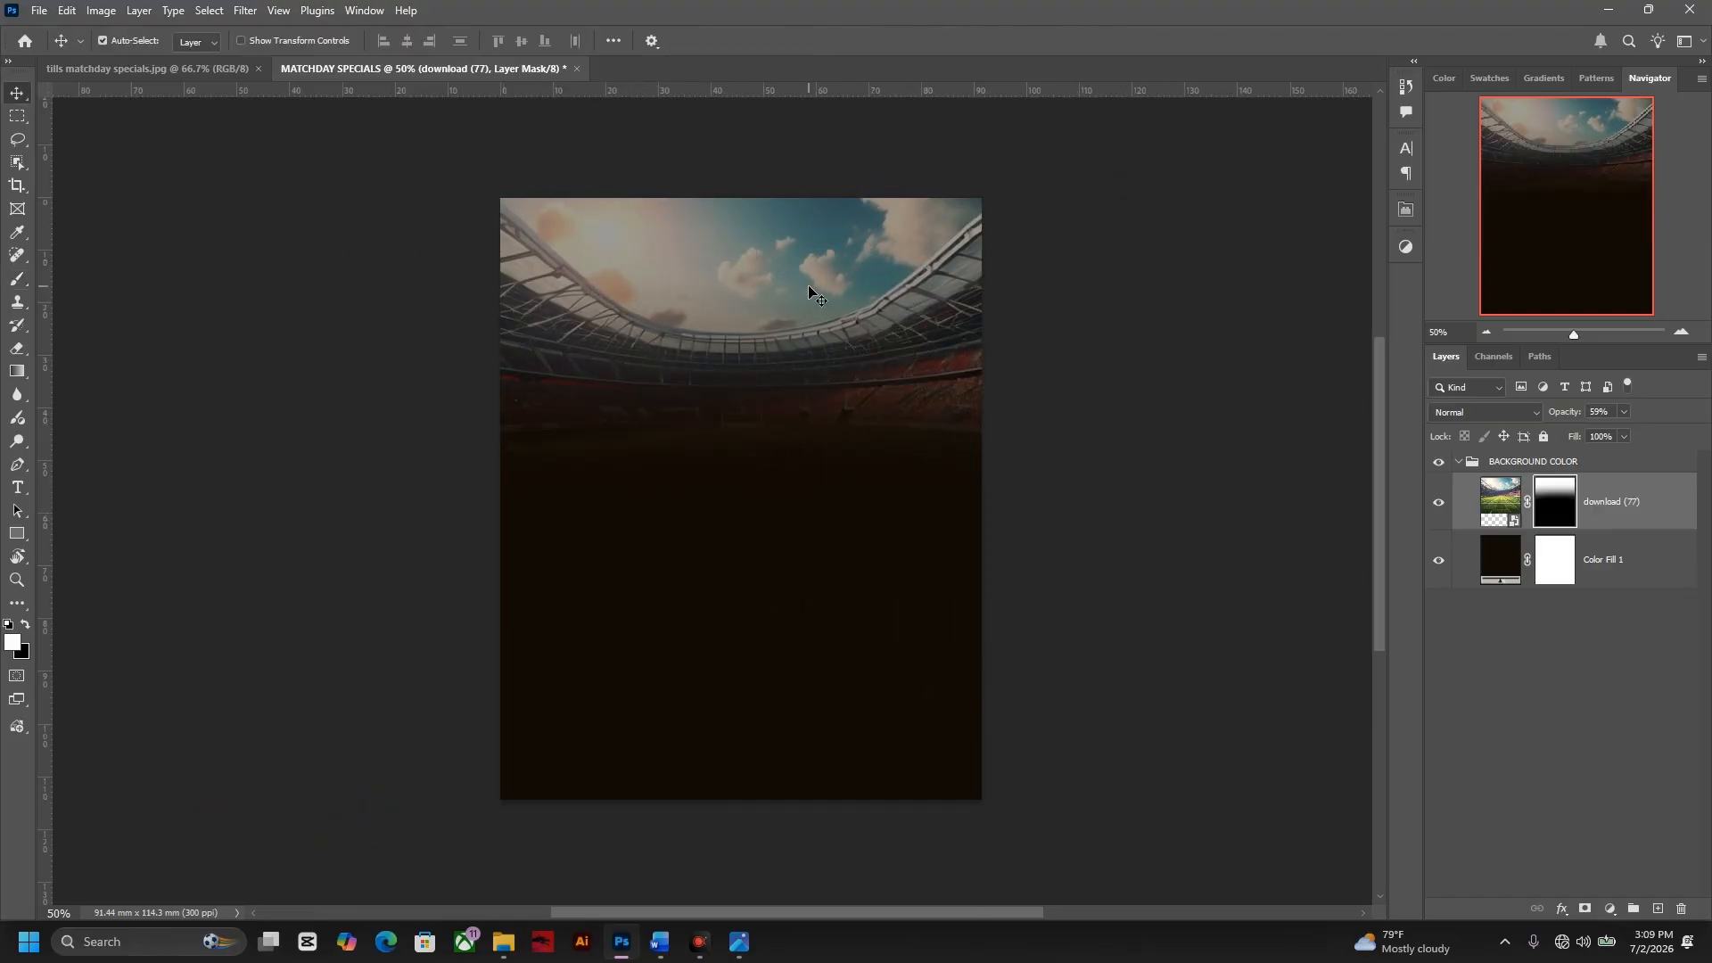
{"action": "left_click_drag", "start_coordinate": [808, 288], "coordinate": [795, 311]}
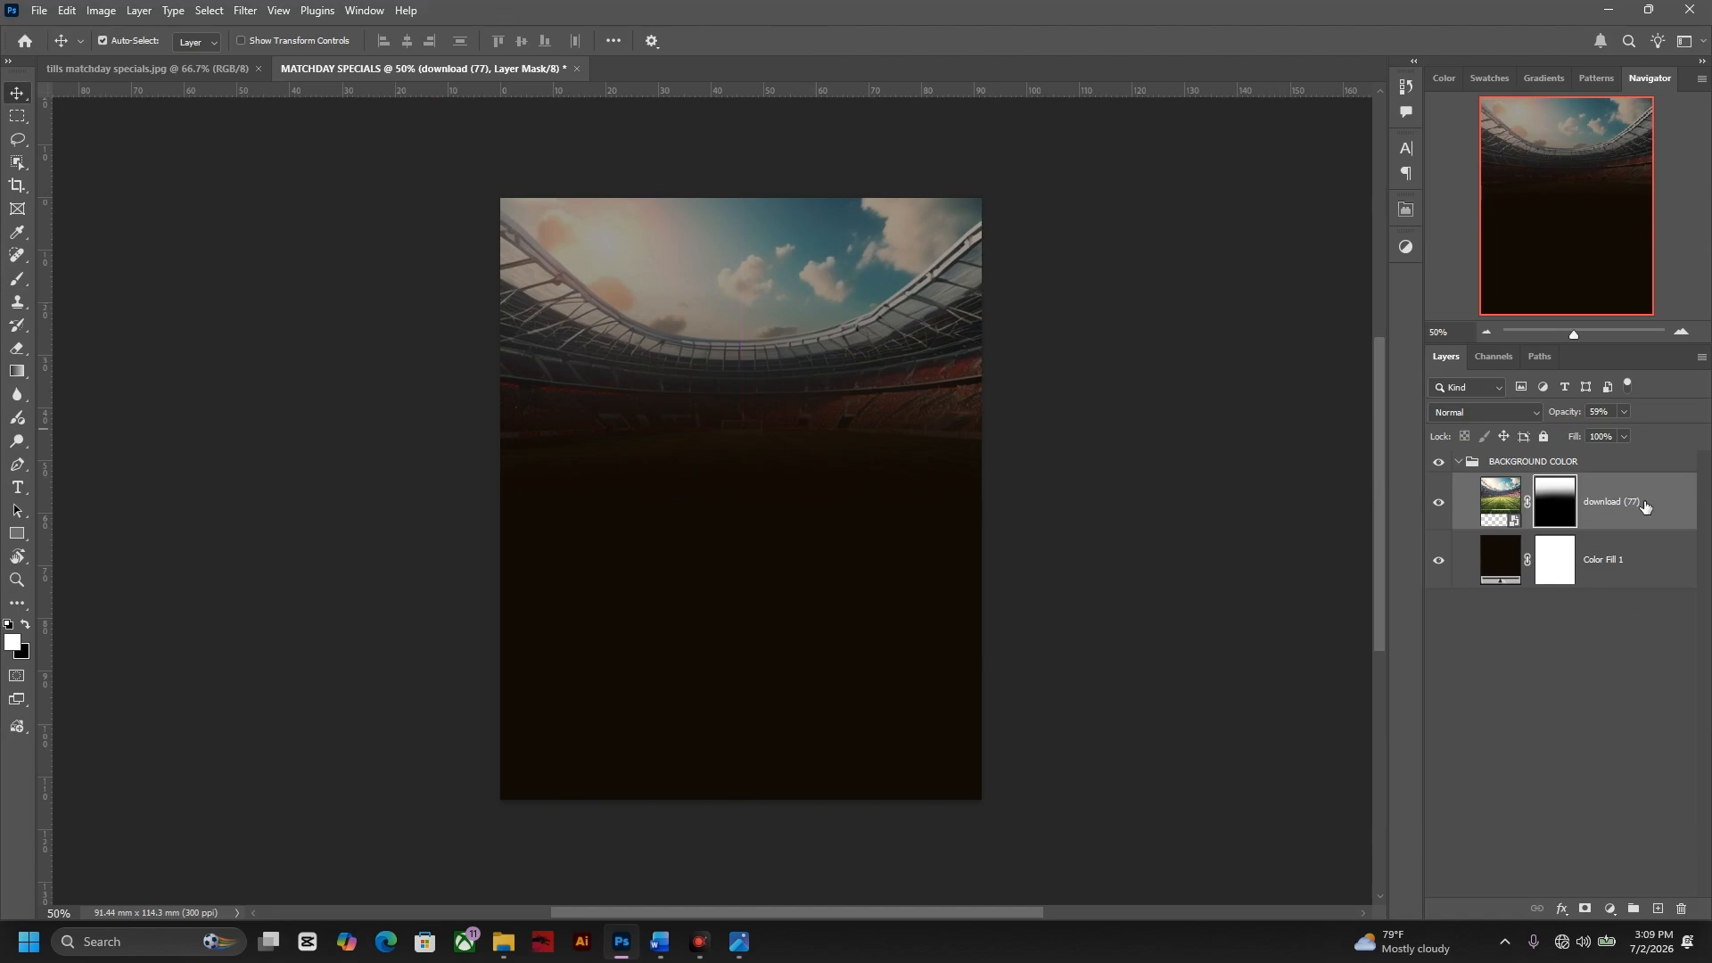
- Collapse the BACKGROUND COLOR group and add a new empty layer above it
{"action": "left_click", "coordinate": [1567, 465]}
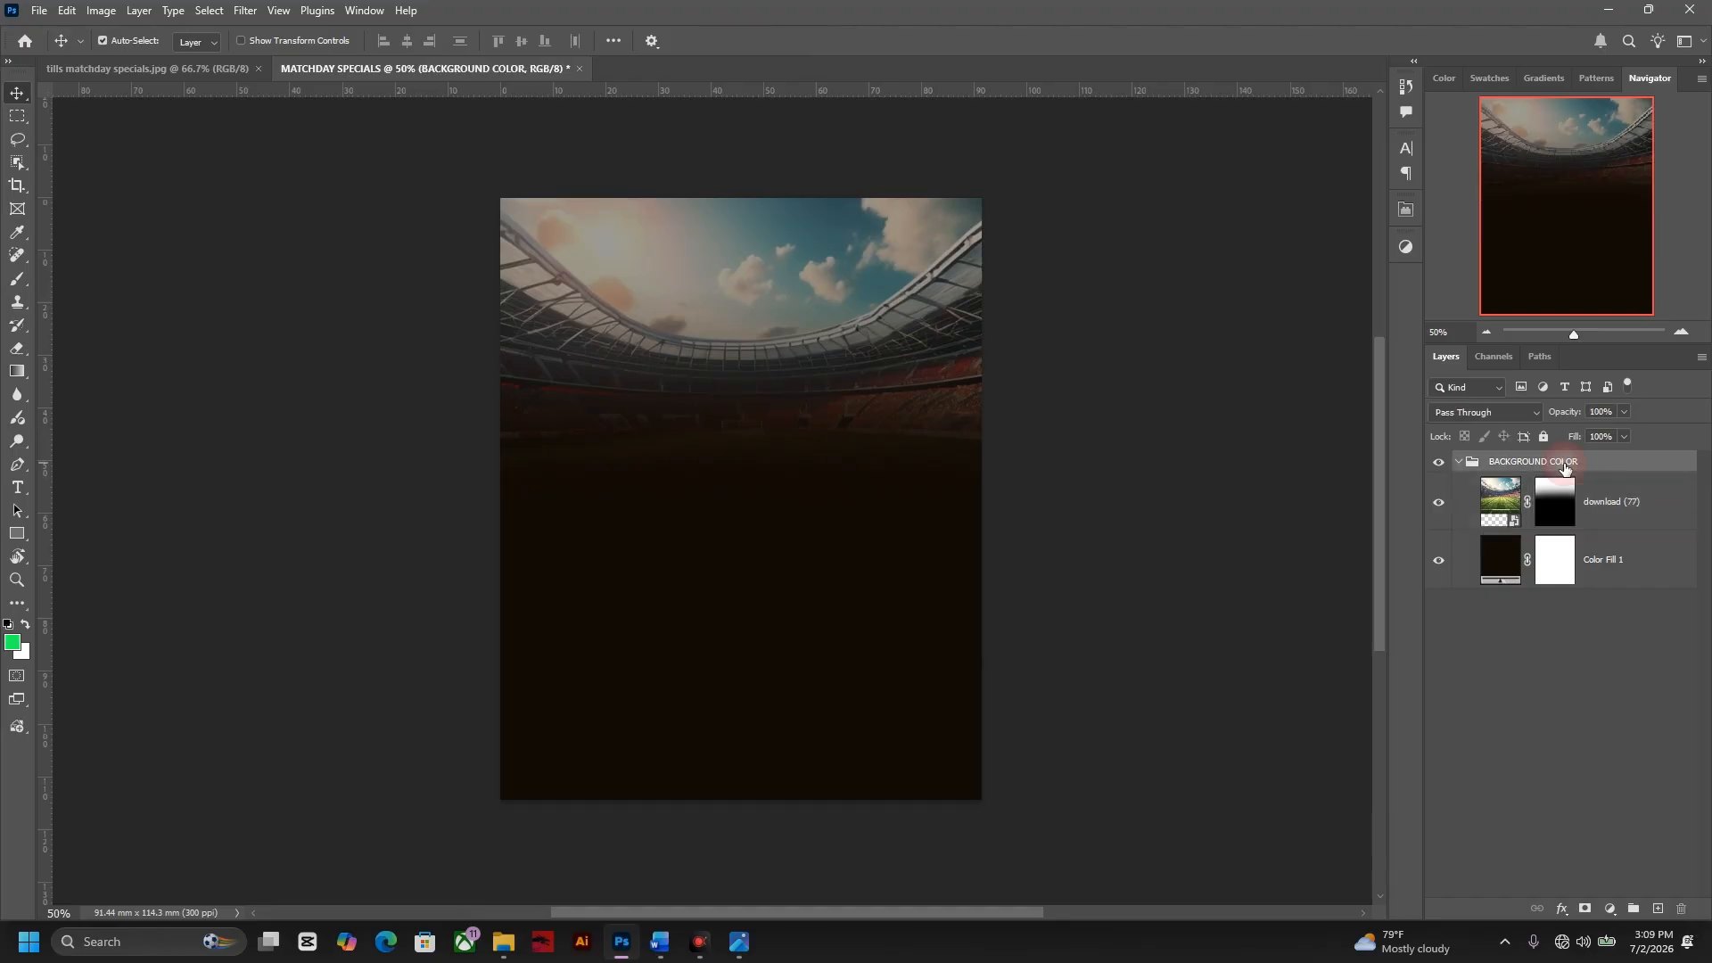
{"action": "left_click", "coordinate": [1460, 463]}
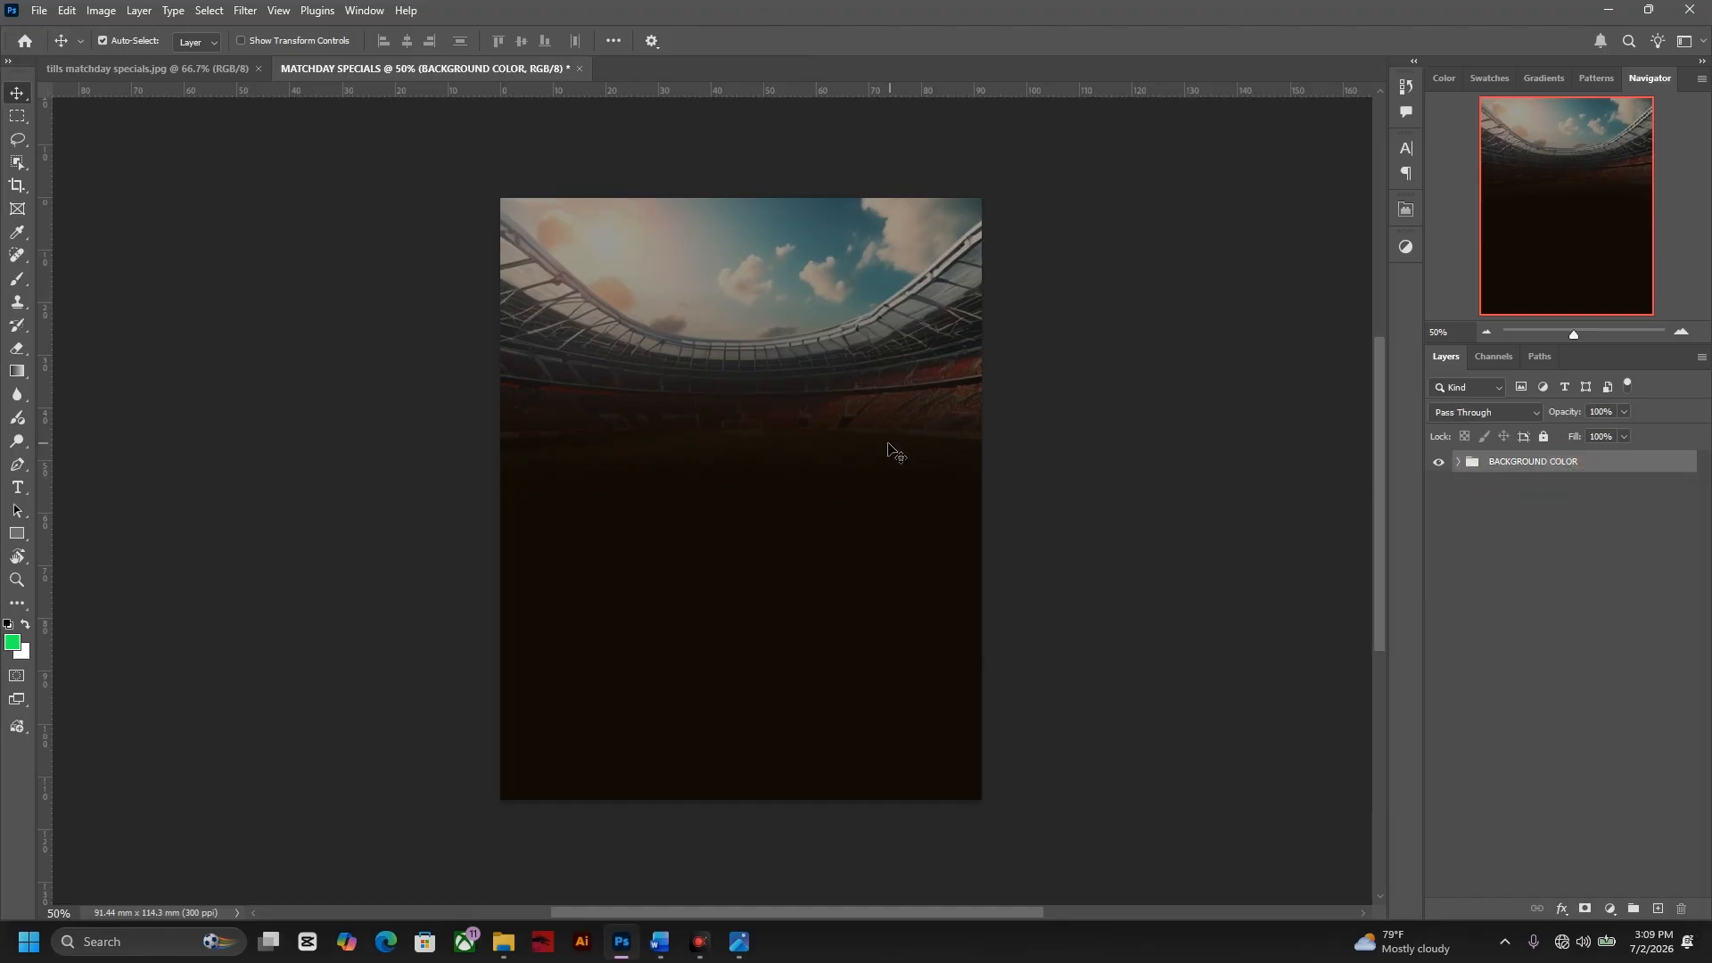
{"action": "left_click", "coordinate": [1657, 910]}
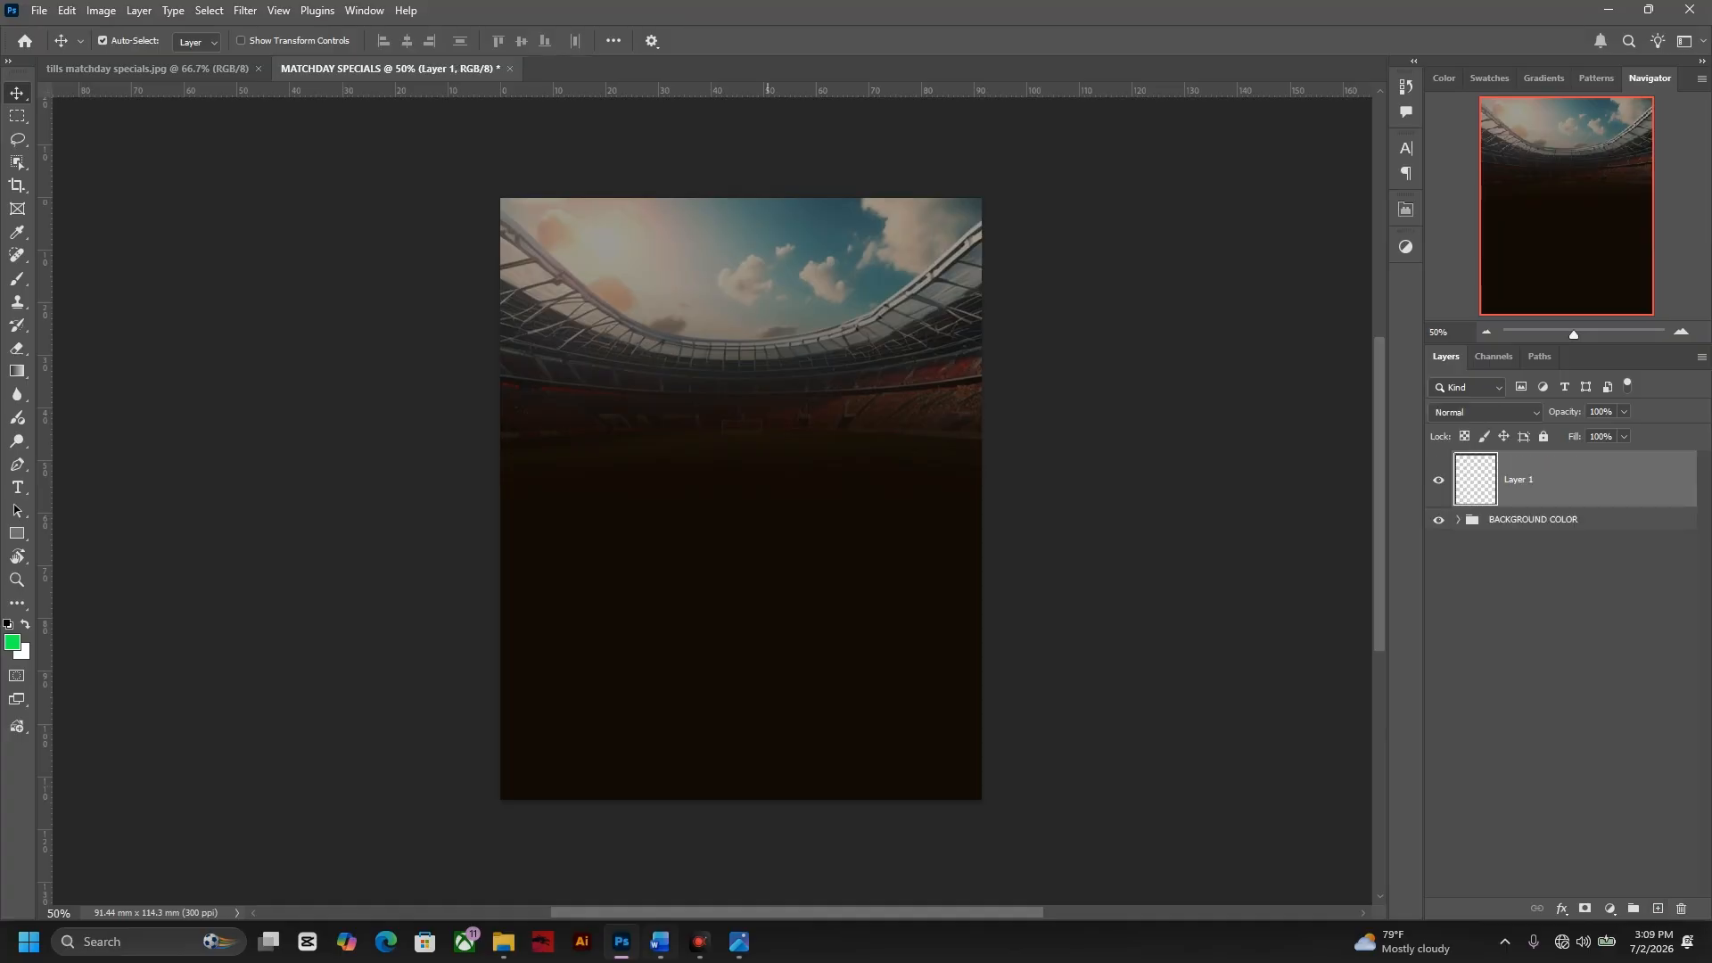
- Open the bar photo AA-7905.jpg from the resources folder and compare it with AA-7894.jpg
{"action": "left_click", "coordinate": [504, 942]}
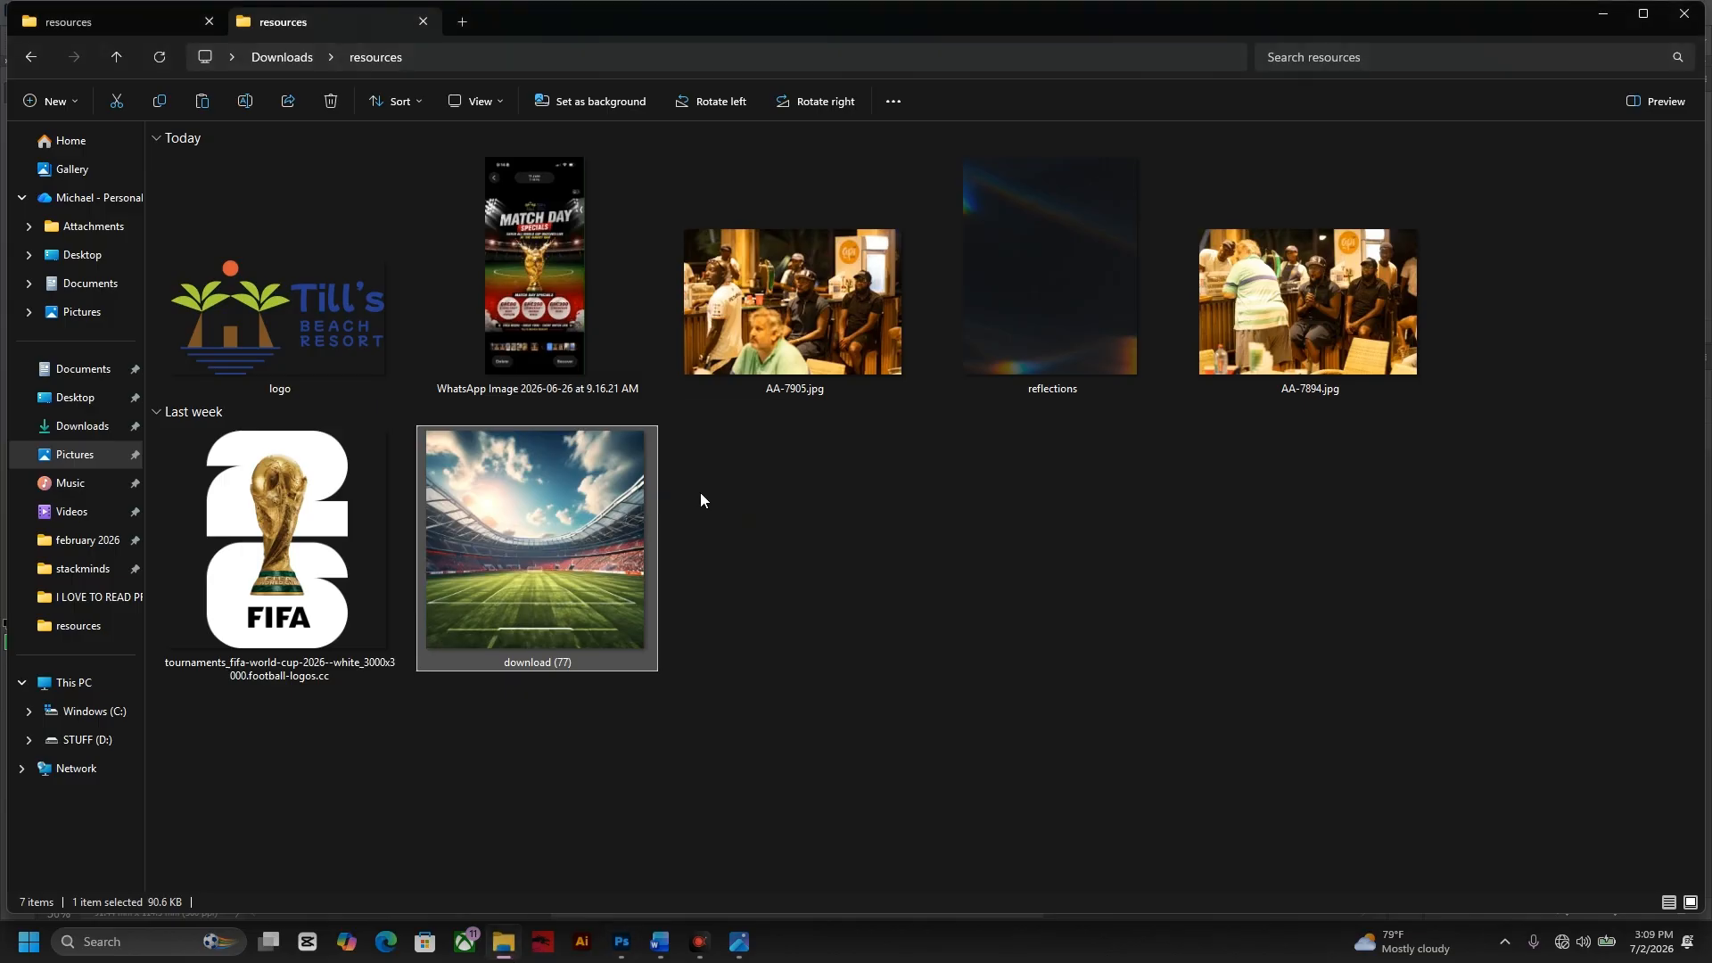
{"action": "double_click", "coordinate": [858, 352]}
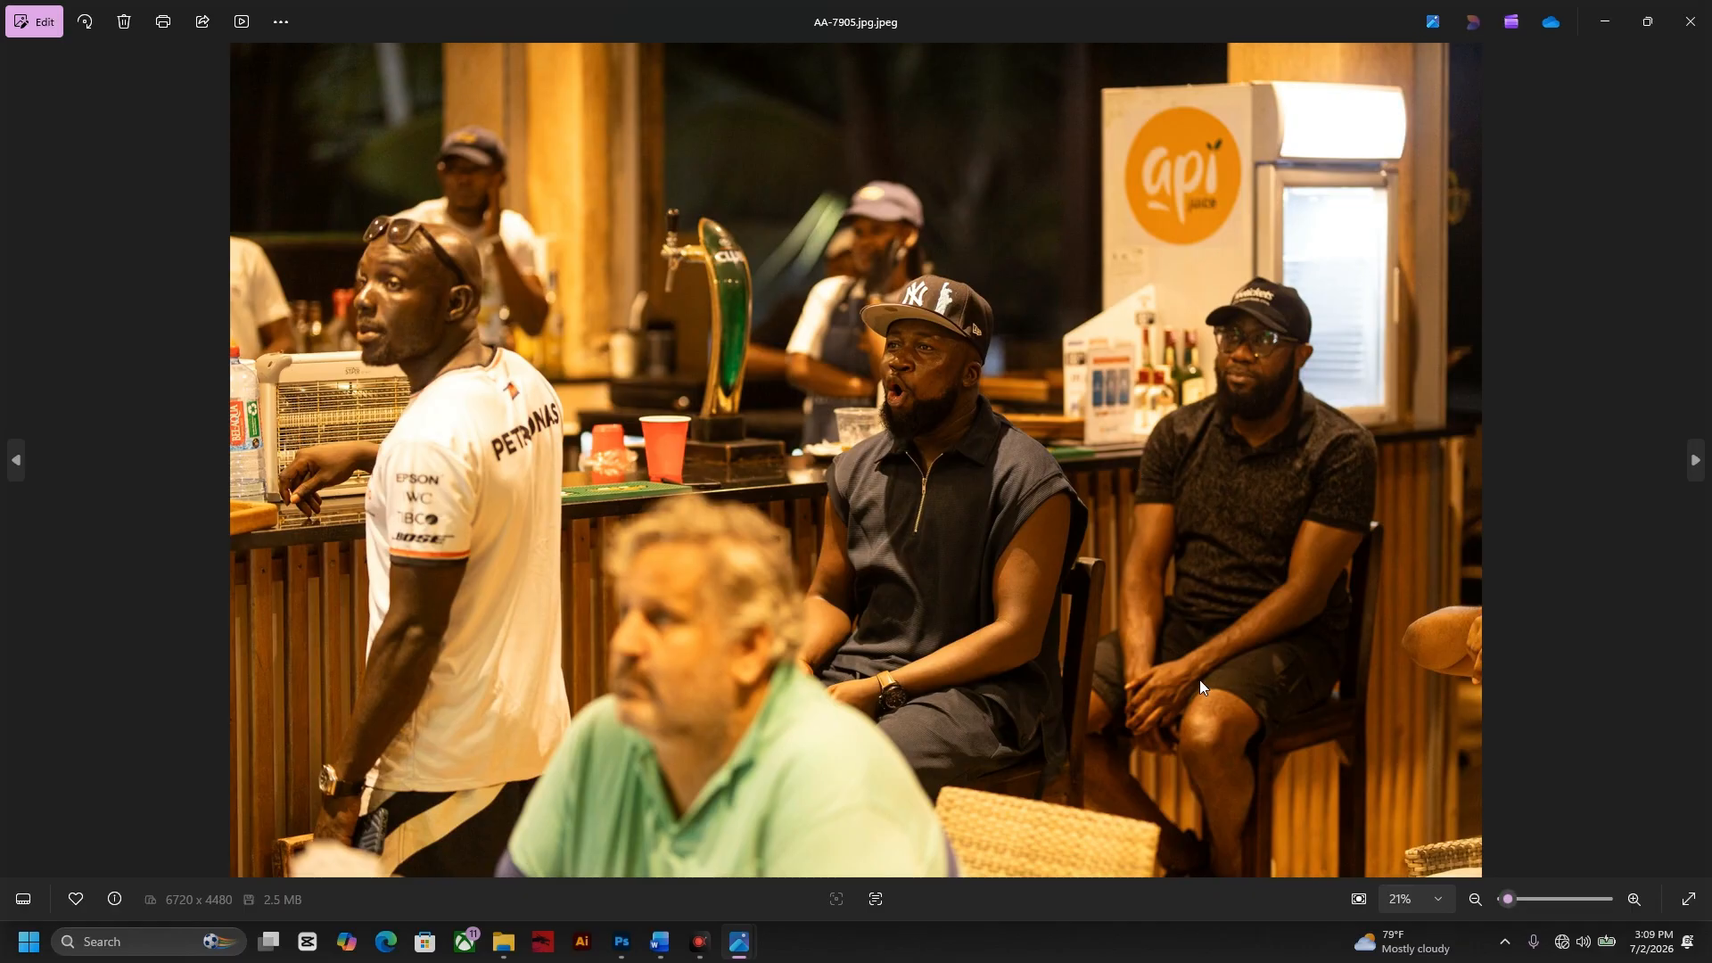
{"action": "key", "text": "Left"}
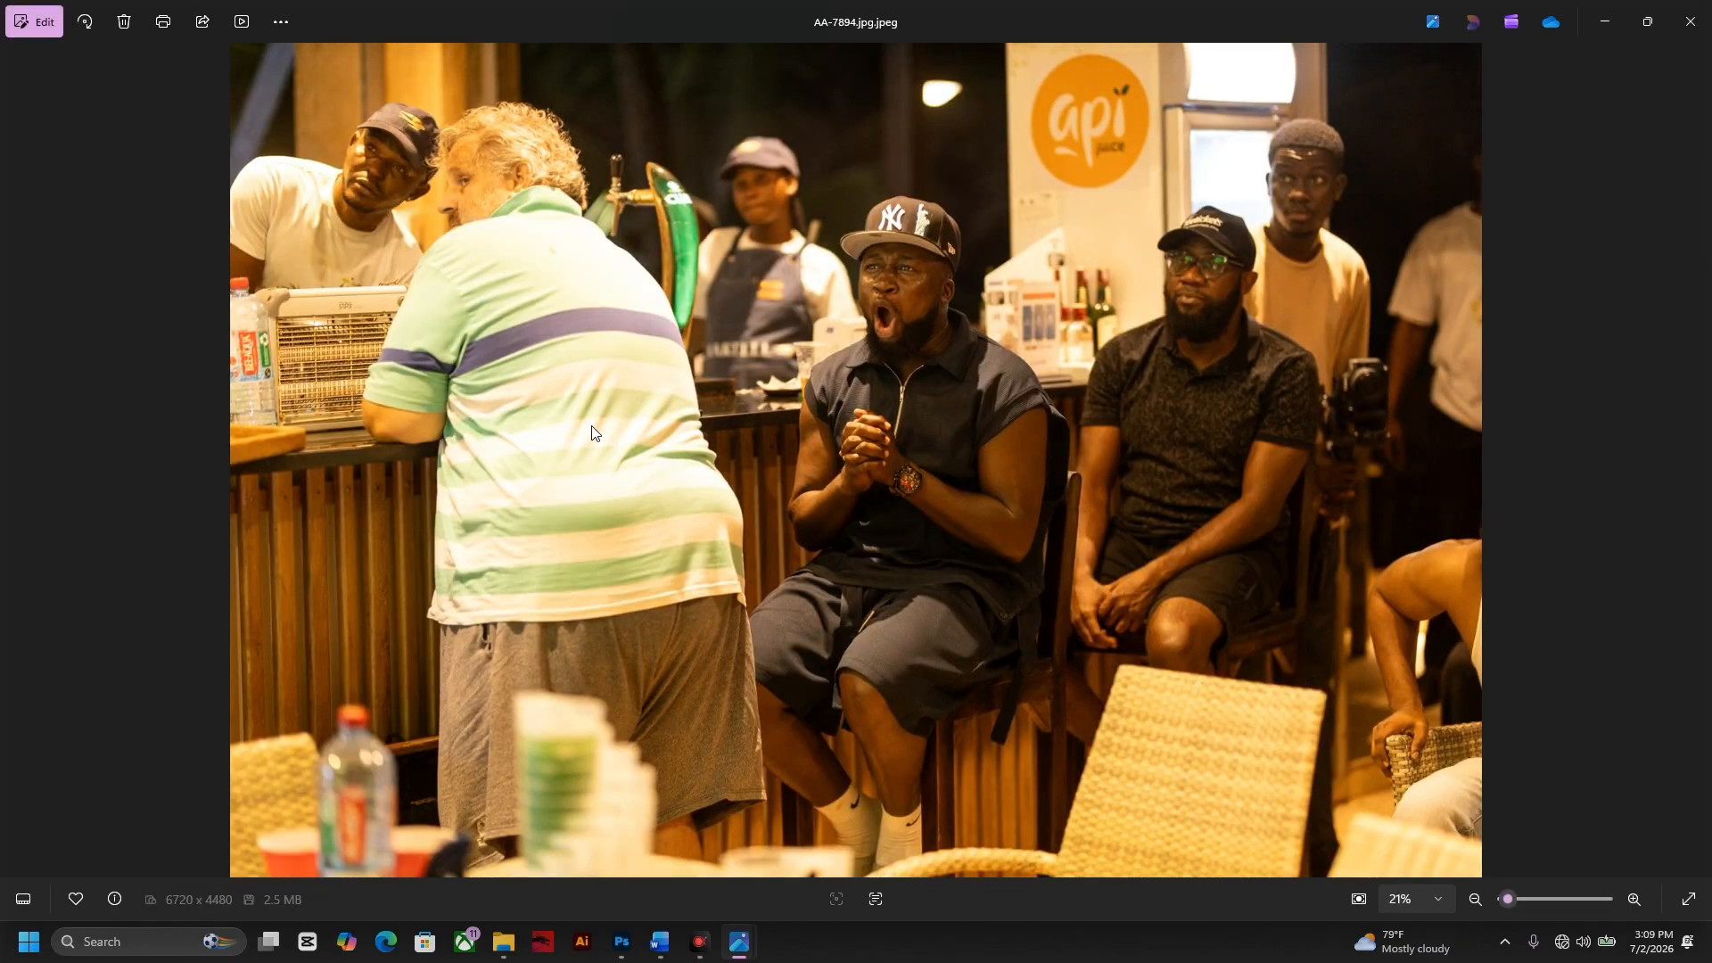
{"action": "key", "text": "Left"}
{"action": "key", "text": "Right"}
- Examine the shouting man in the NY cap in AA-7894.jpg up close and in the full scene
{"action": "scroll", "coordinate": [902, 321], "scroll_direction": "up", "scroll_amount": 6}
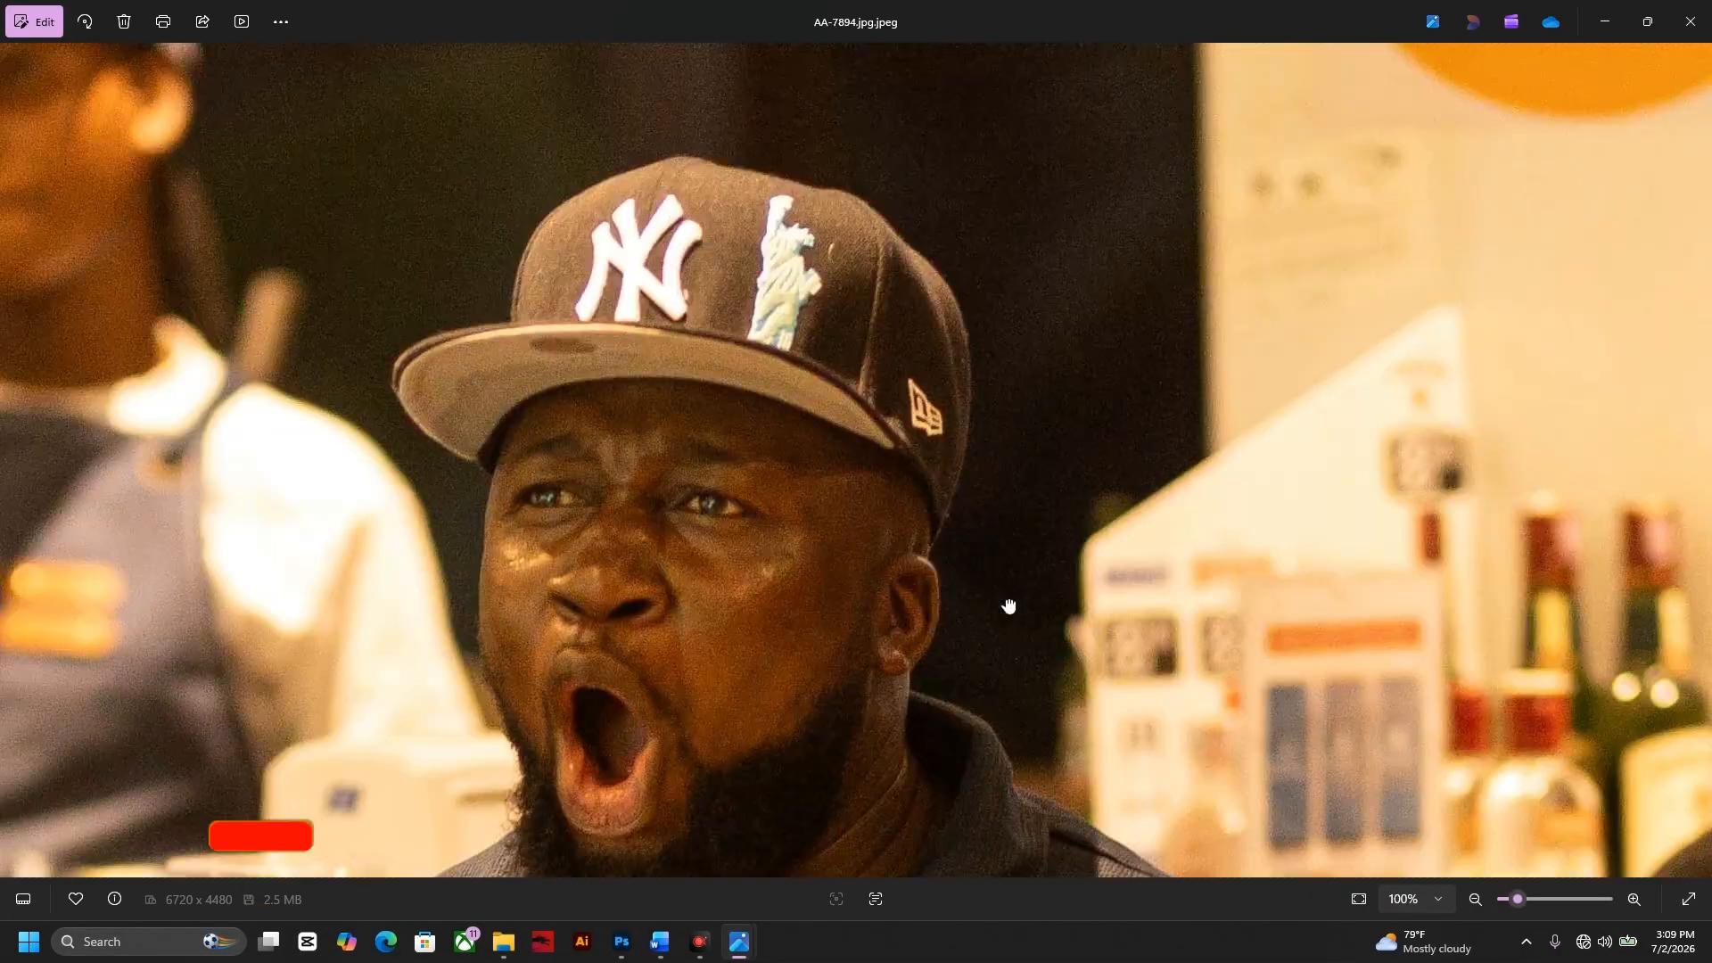
{"action": "left_click_drag", "start_coordinate": [903, 583], "coordinate": [982, 147]}
{"action": "scroll", "coordinate": [1052, 504], "scroll_direction": "down", "scroll_amount": 5}
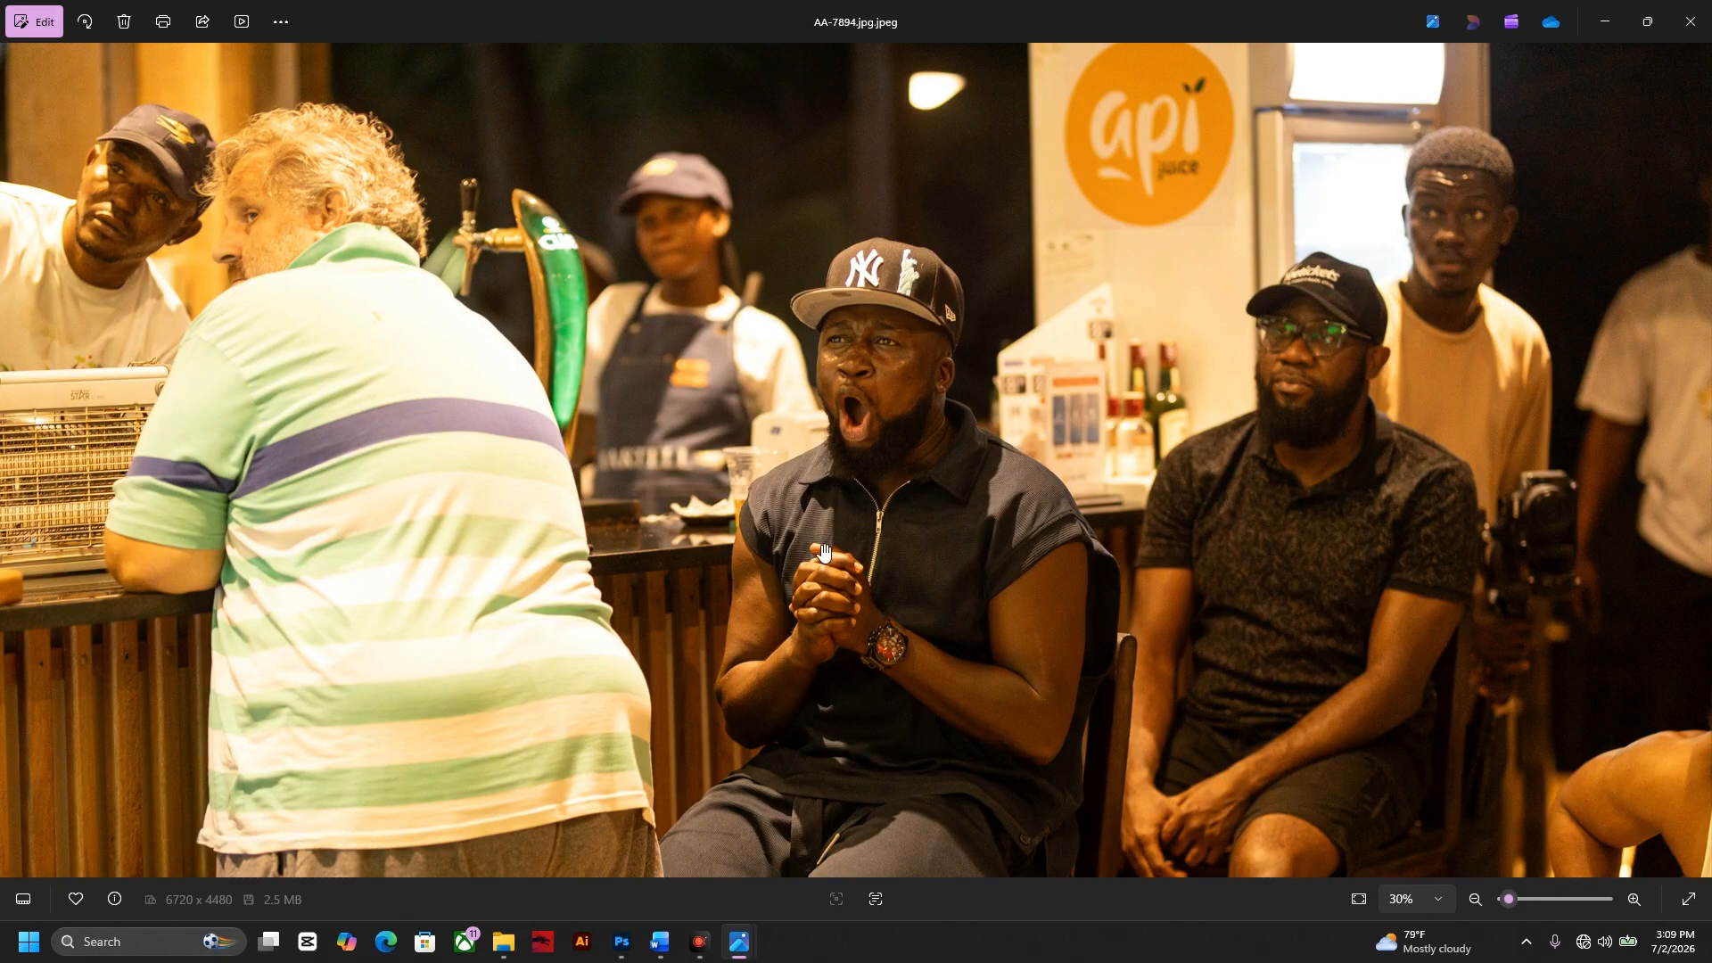
{"action": "scroll", "coordinate": [875, 591], "scroll_direction": "down", "scroll_amount": 1}
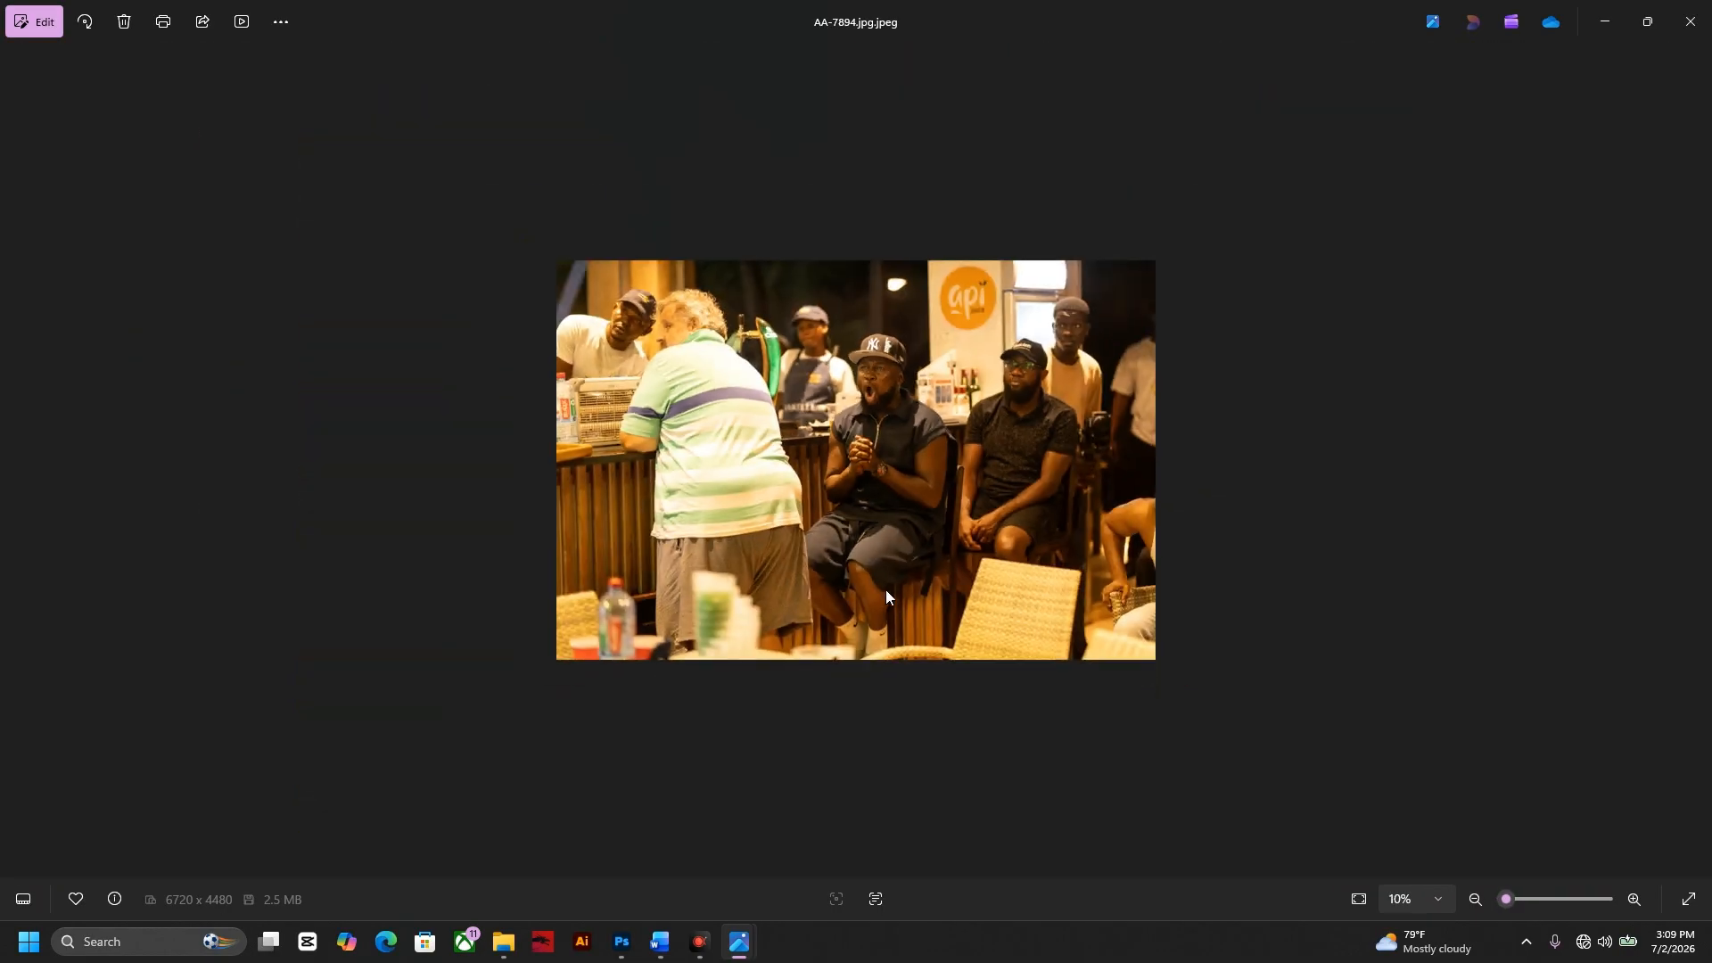
{"action": "scroll", "coordinate": [890, 587], "scroll_direction": "up", "scroll_amount": 1}
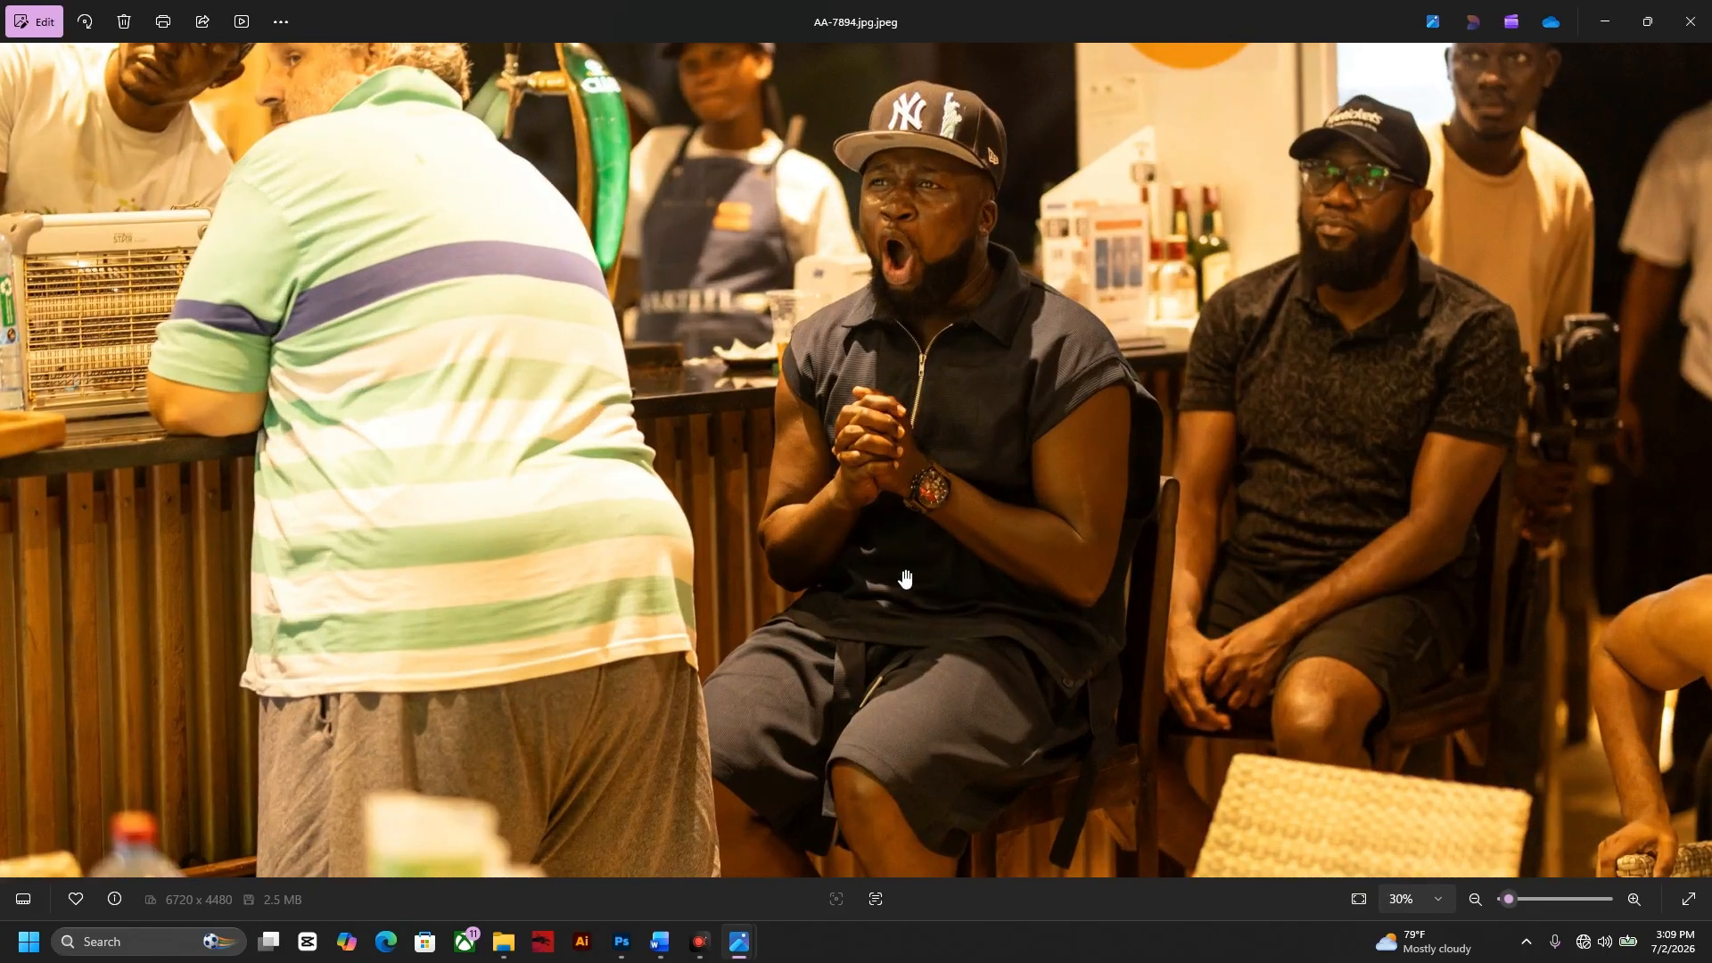
{"action": "left_click_drag", "start_coordinate": [954, 504], "coordinate": [873, 597]}
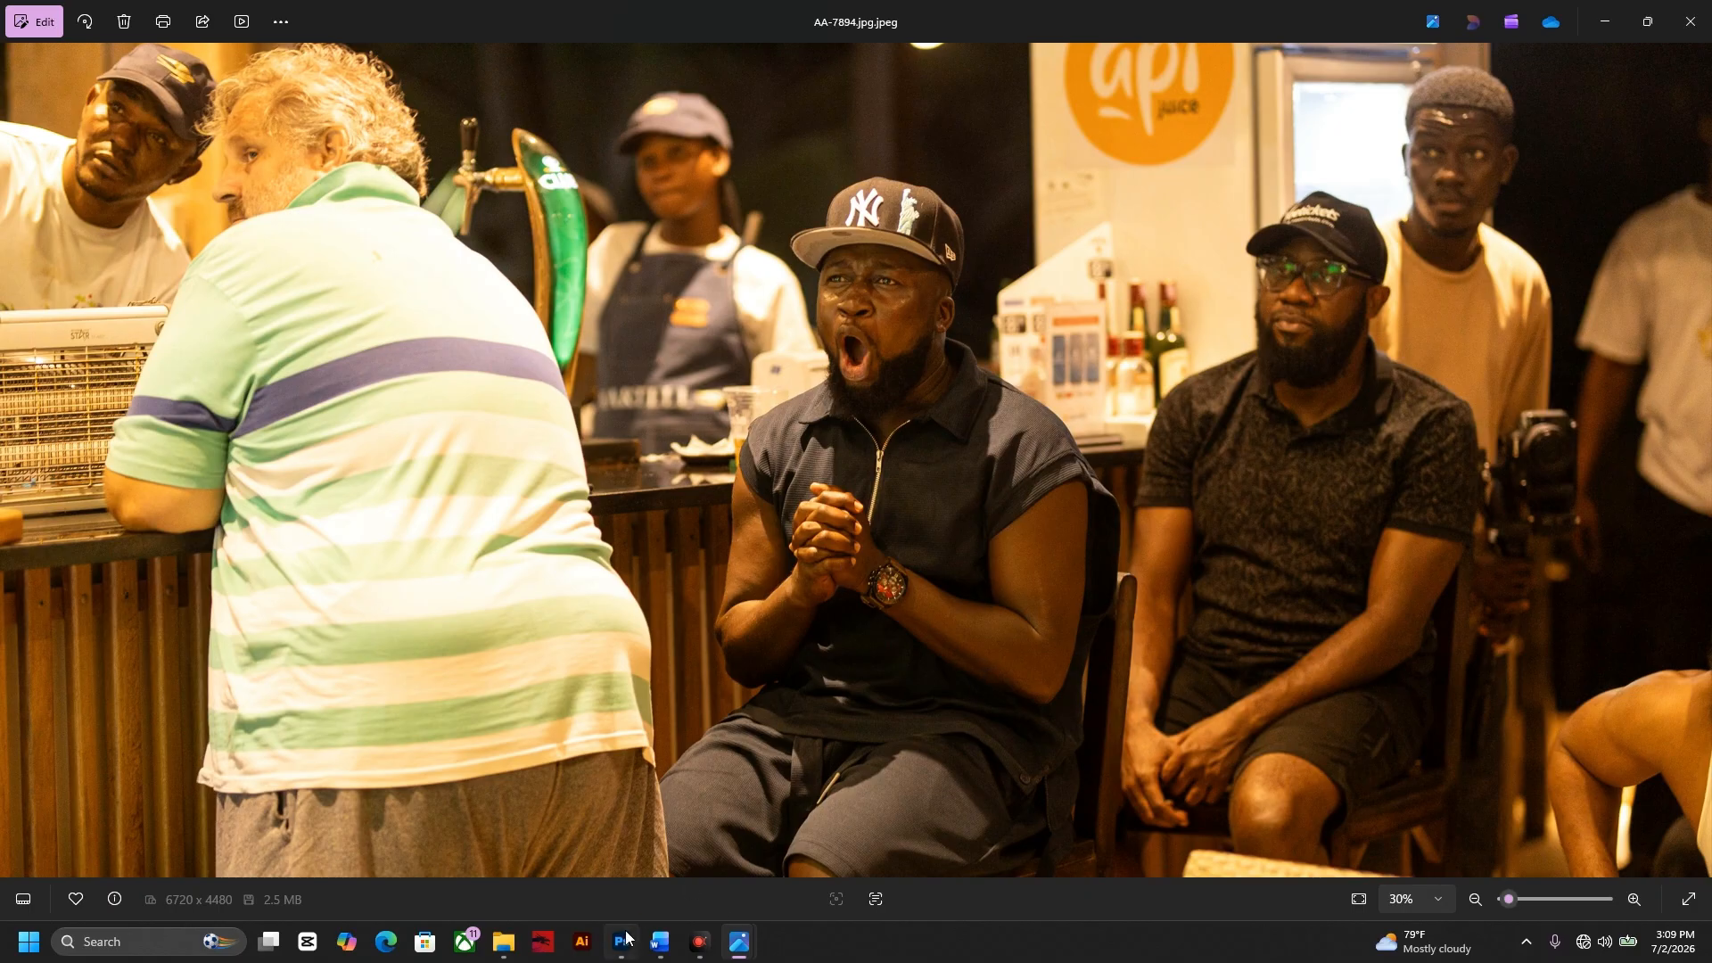
{"action": "mouse_move", "coordinate": [627, 939]}
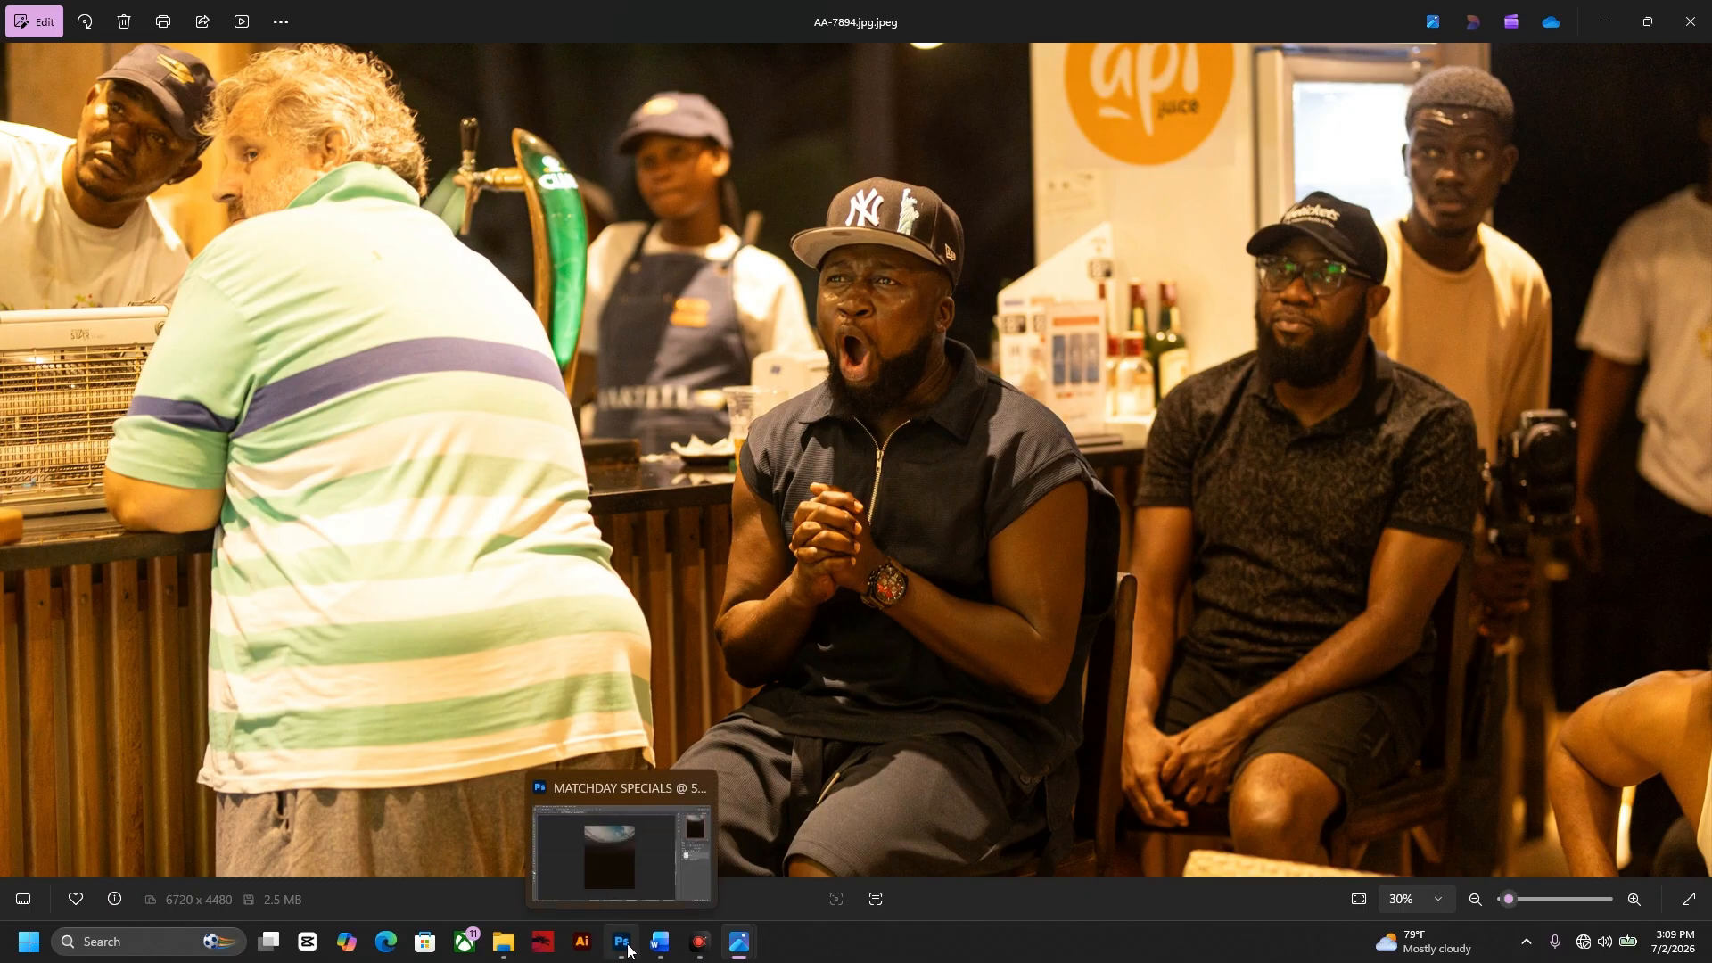
- Switch to Photoshop, start placing an embedded file, and show the resources folder in Downloads as large icons
{"action": "left_click", "coordinate": [628, 949]}
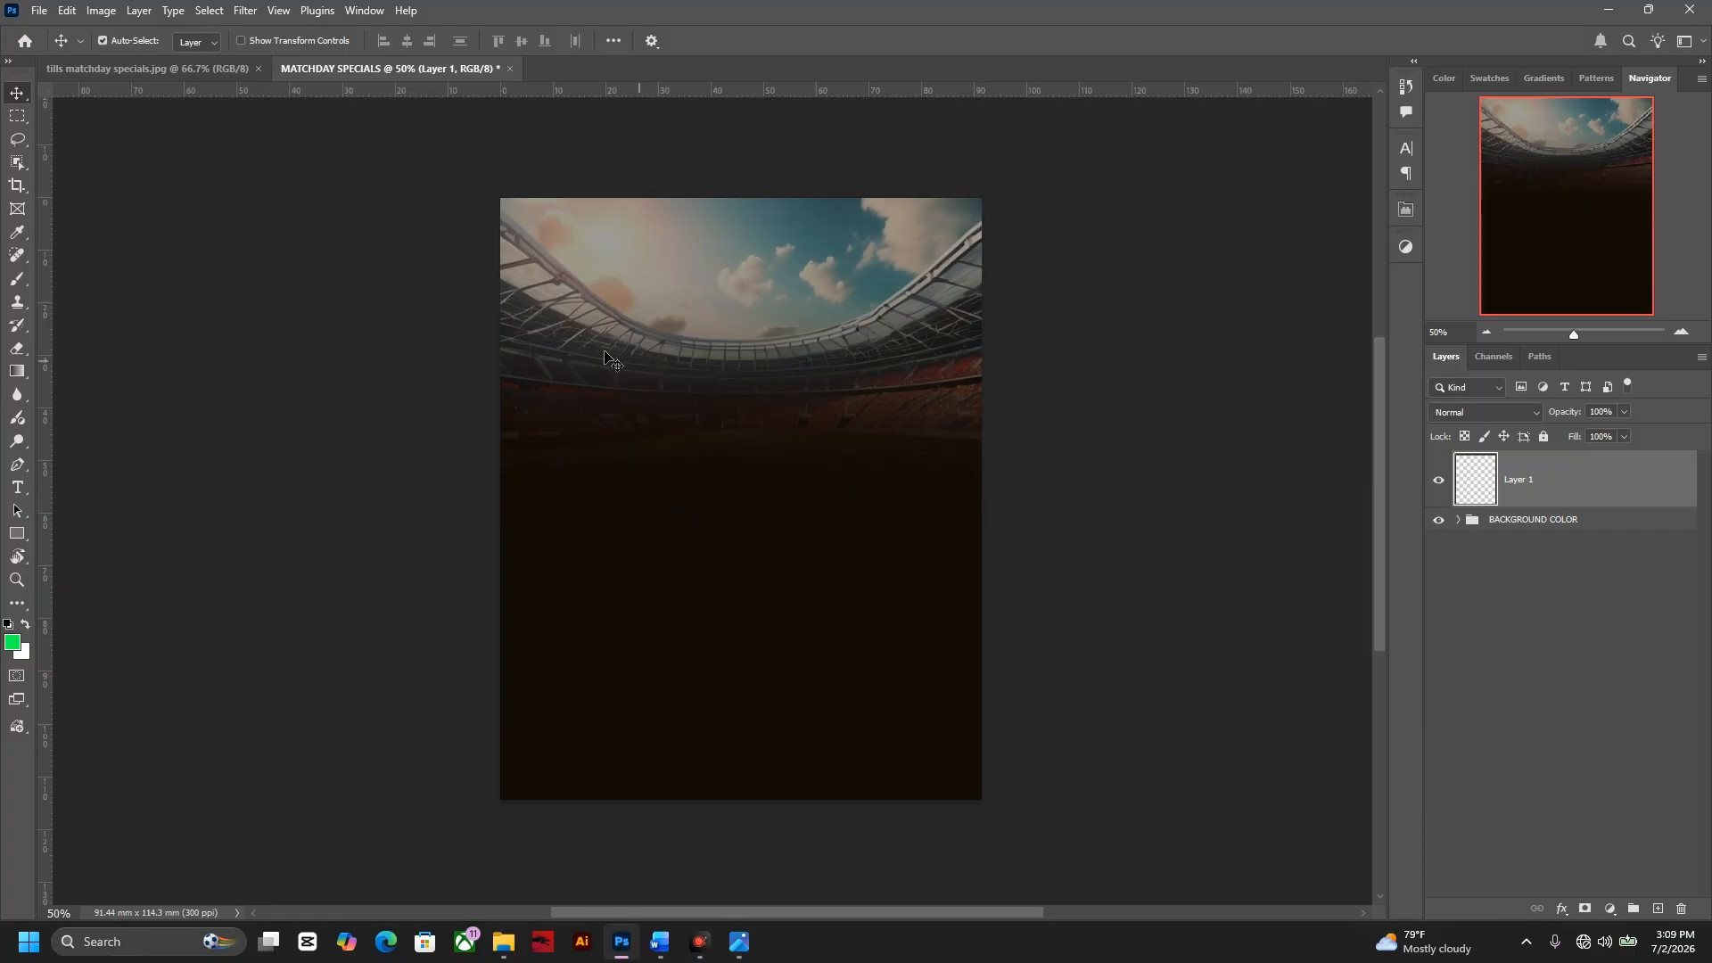
{"action": "left_click", "coordinate": [39, 11]}
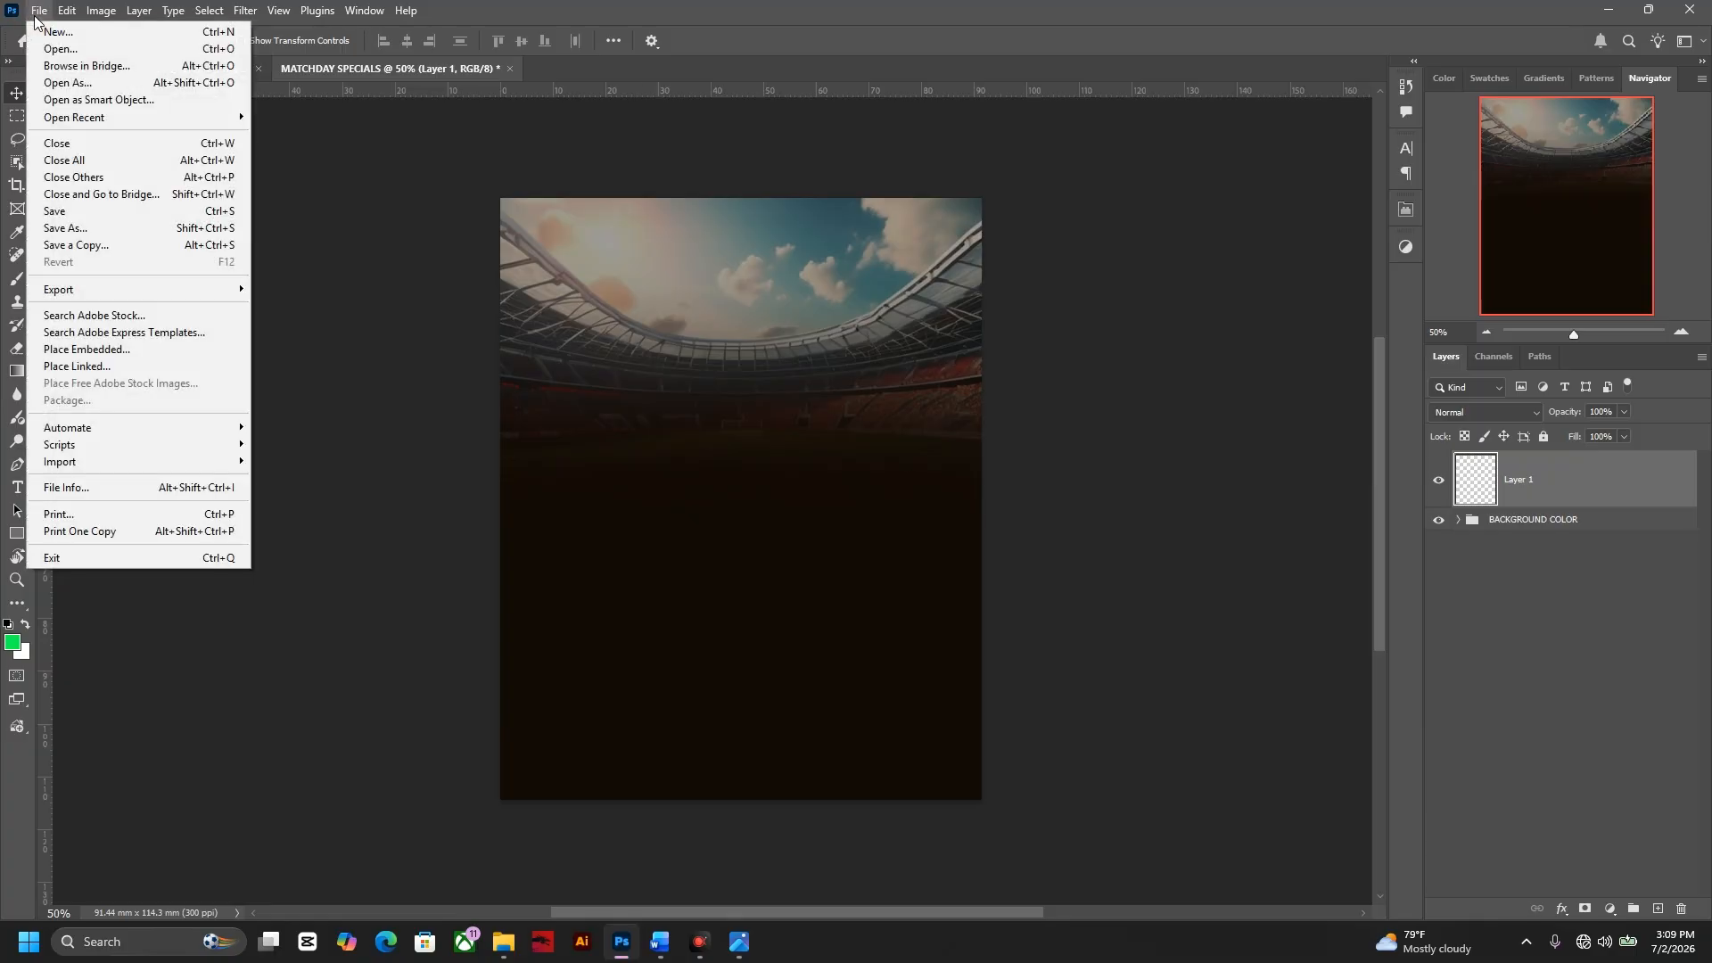
{"action": "left_click", "coordinate": [93, 355]}
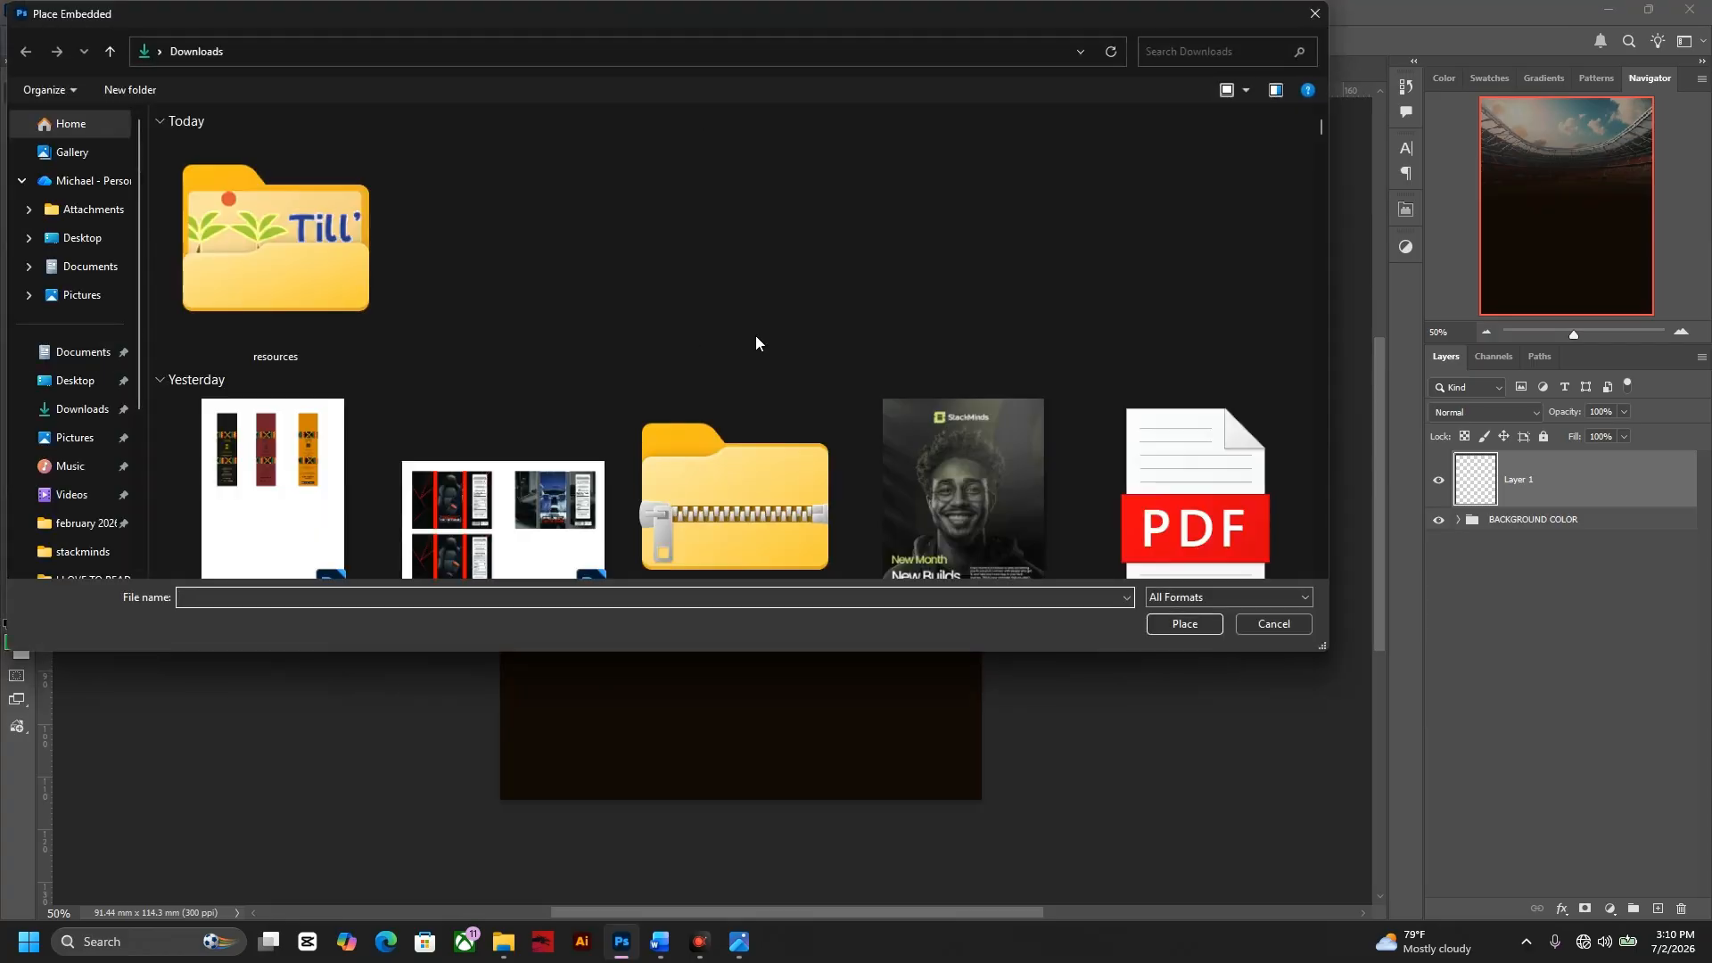
{"action": "double_click", "coordinate": [321, 292]}
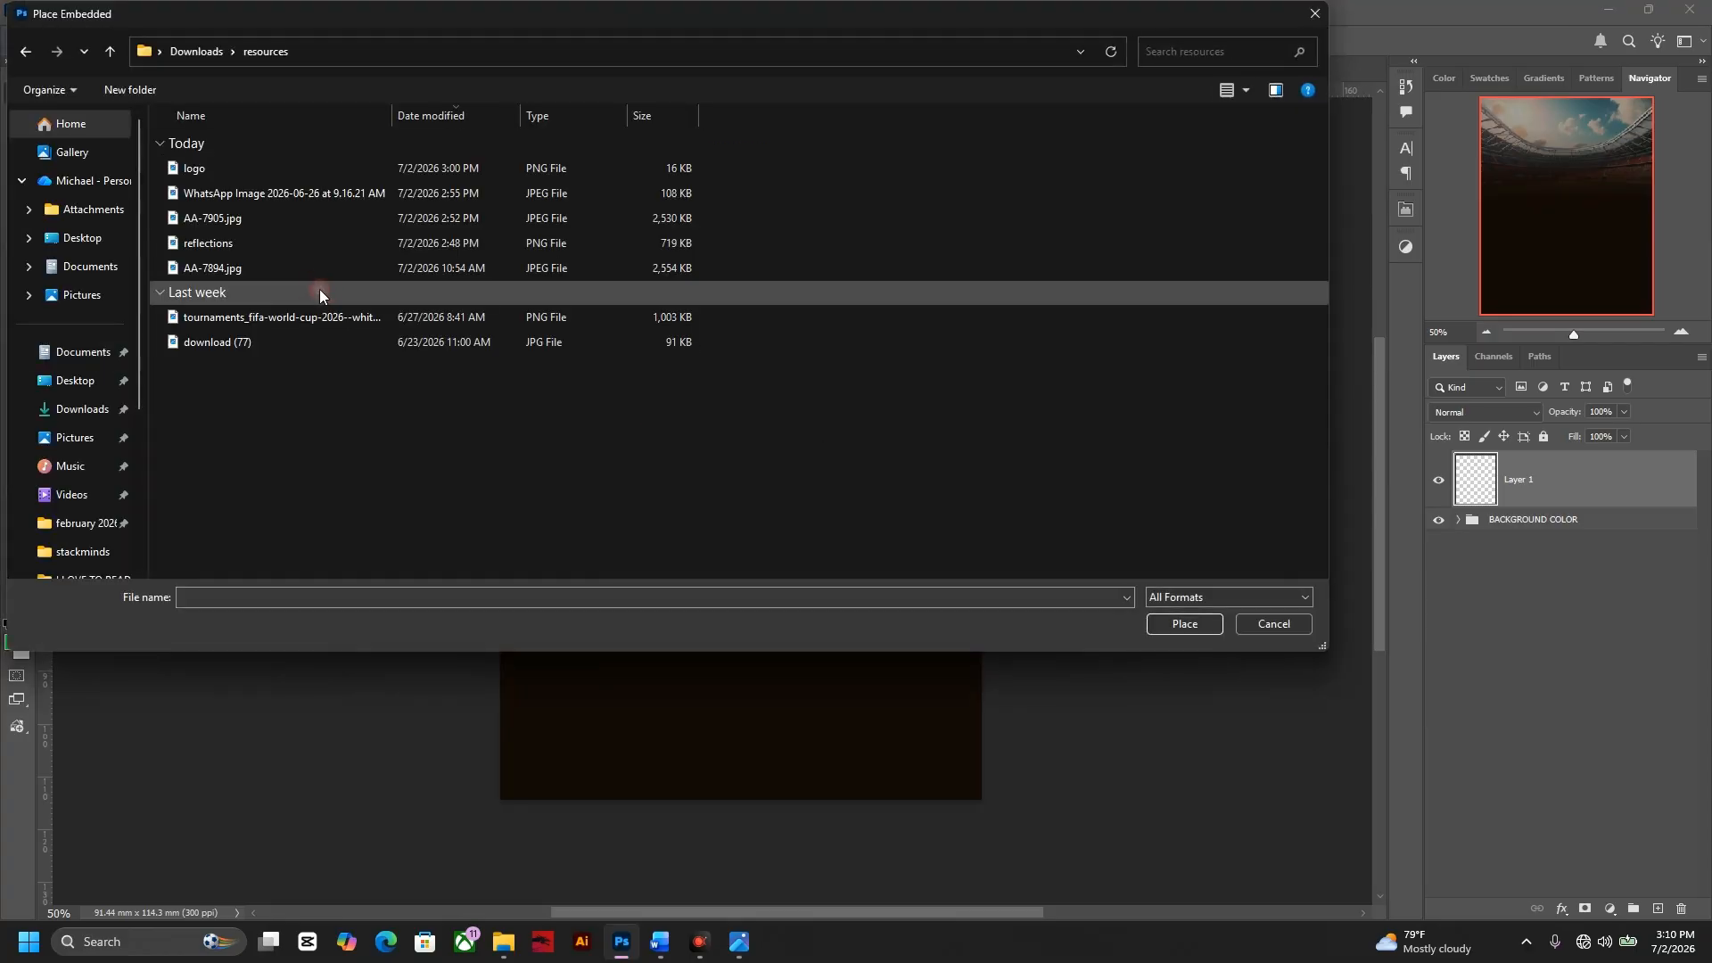
{"action": "right_click", "coordinate": [425, 376]}
{"action": "mouse_move", "coordinate": [496, 394]}
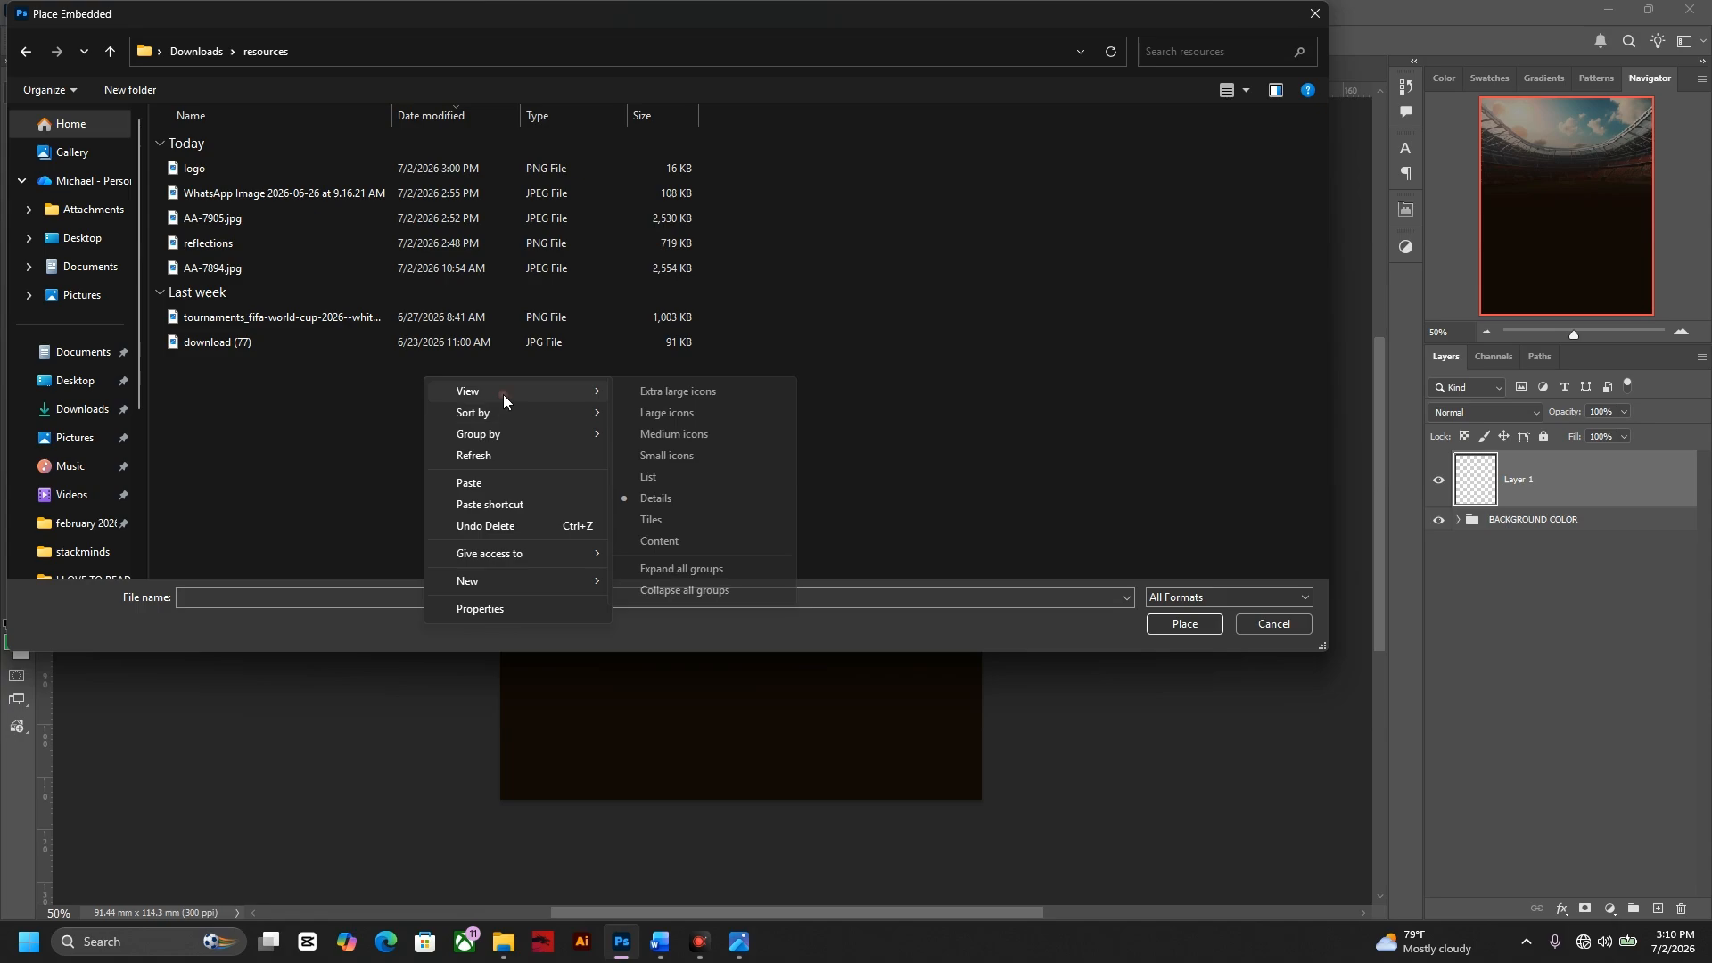
{"action": "left_click", "coordinate": [659, 414]}
- Place AA-7894.jpg as an embedded image on the flyer canvas
{"action": "left_click", "coordinate": [549, 283]}
{"action": "right_click", "coordinate": [549, 284]}
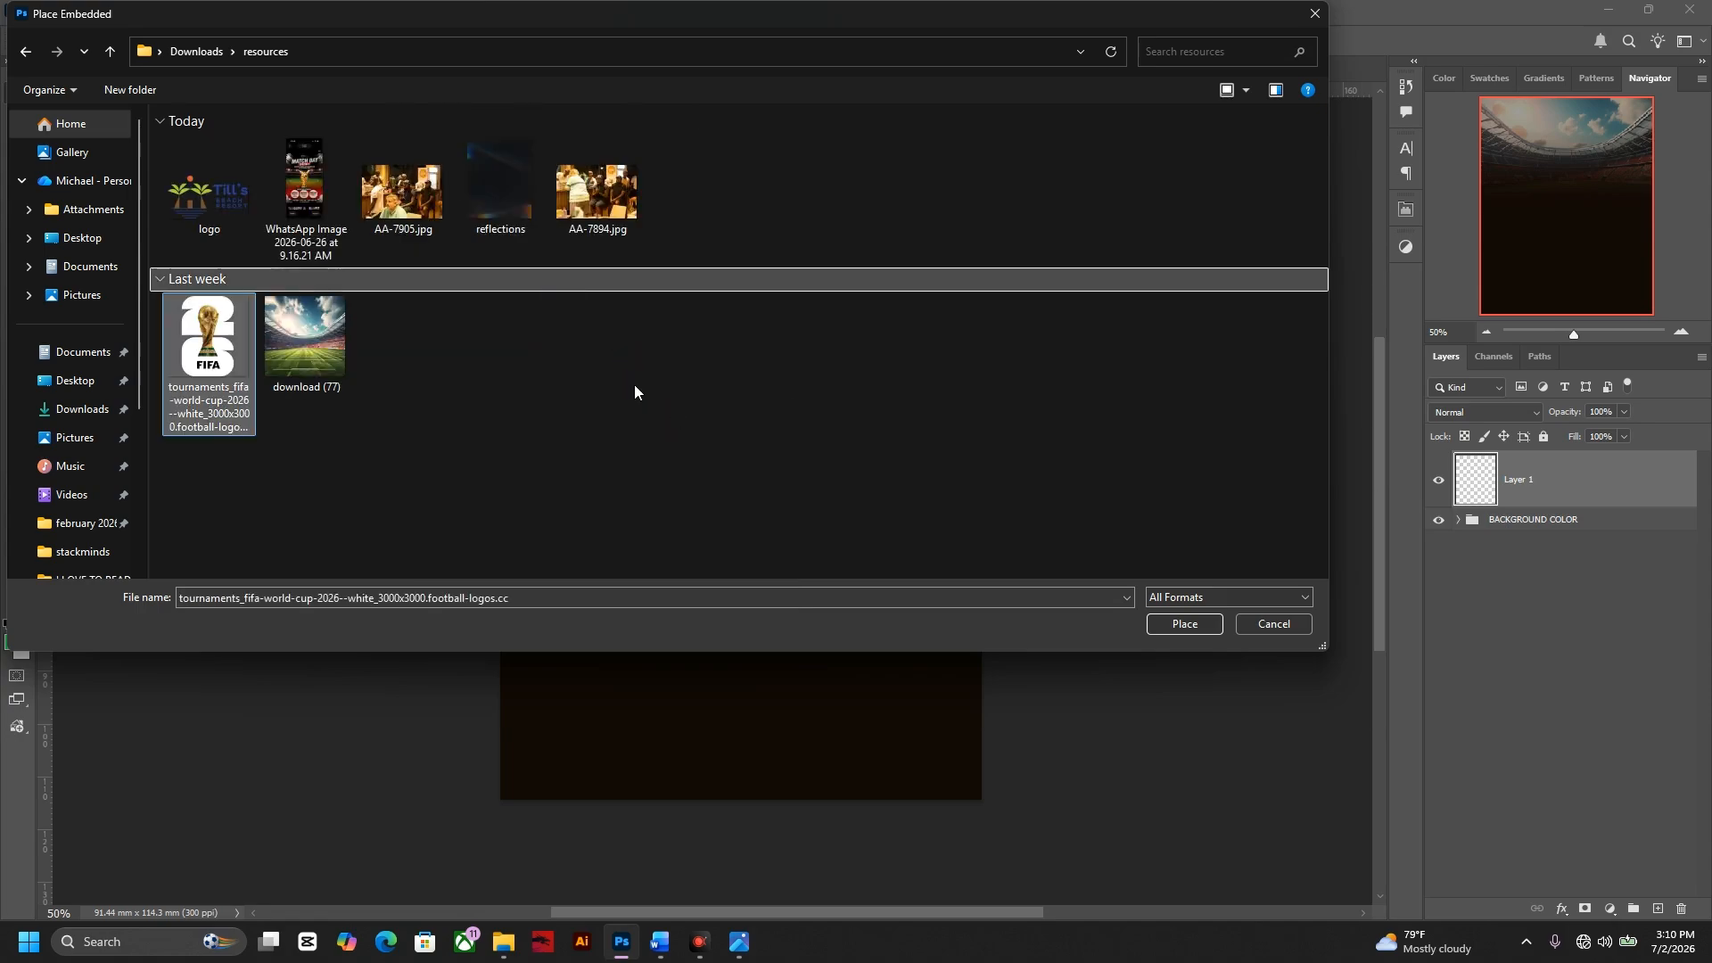
{"action": "left_click", "coordinate": [429, 453]}
{"action": "right_click", "coordinate": [432, 452]}
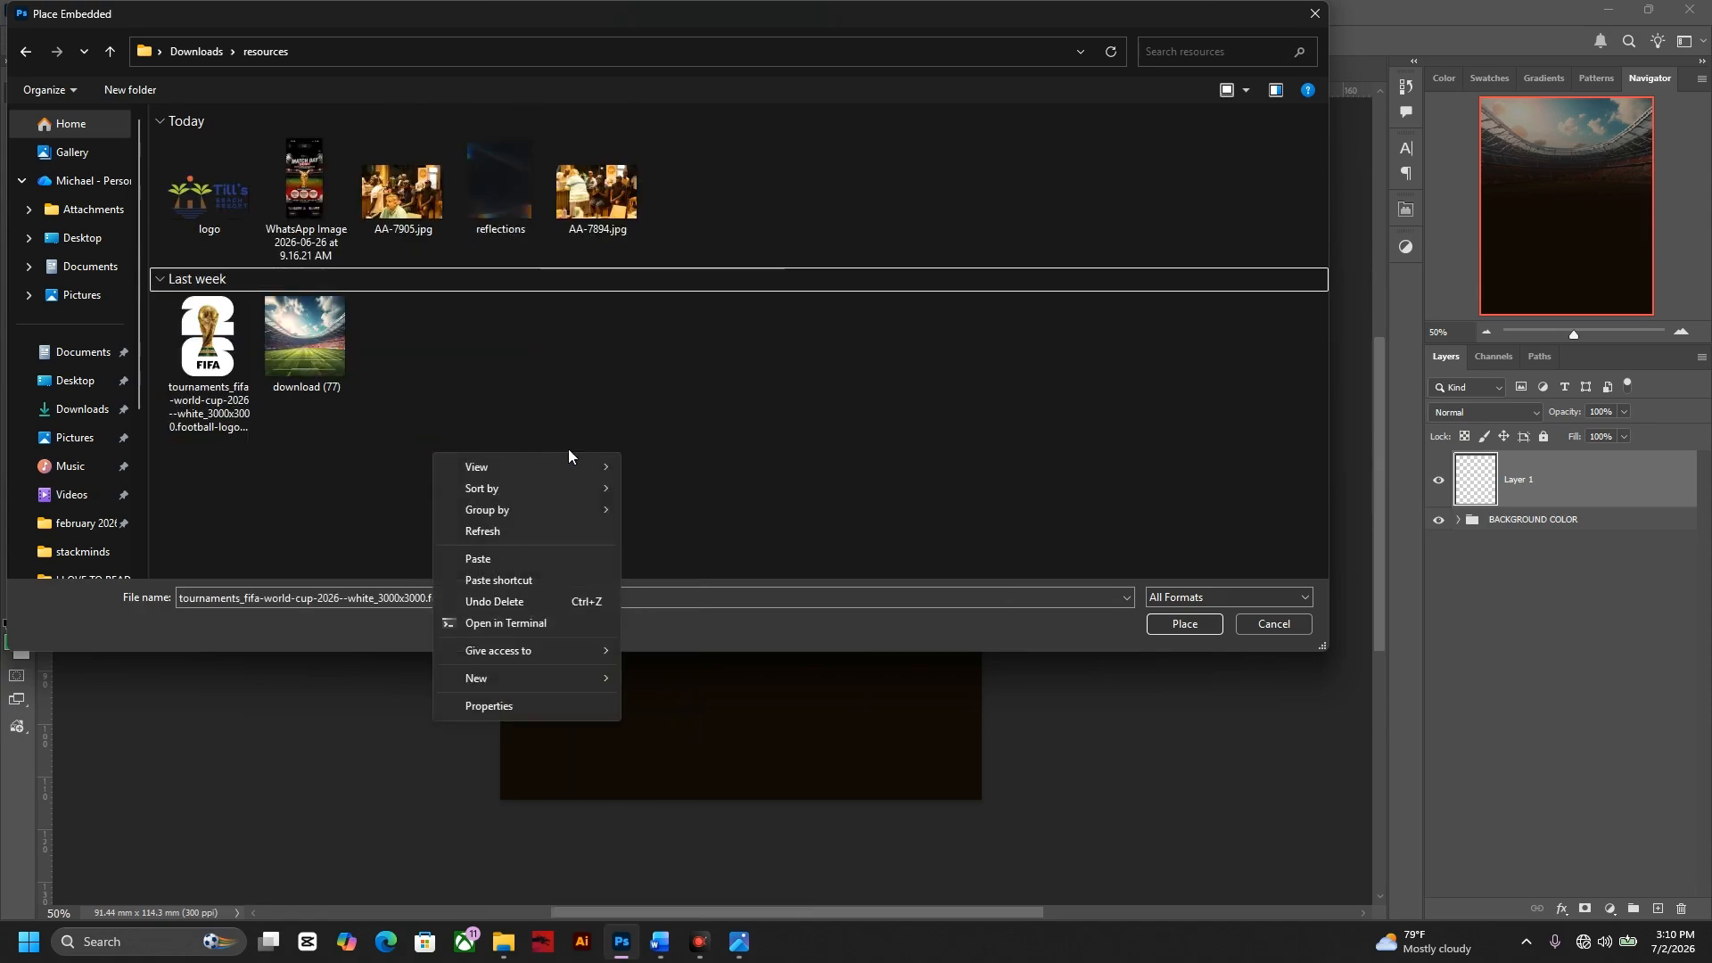
{"action": "left_click", "coordinate": [569, 212]}
{"action": "double_click", "coordinate": [600, 198]}
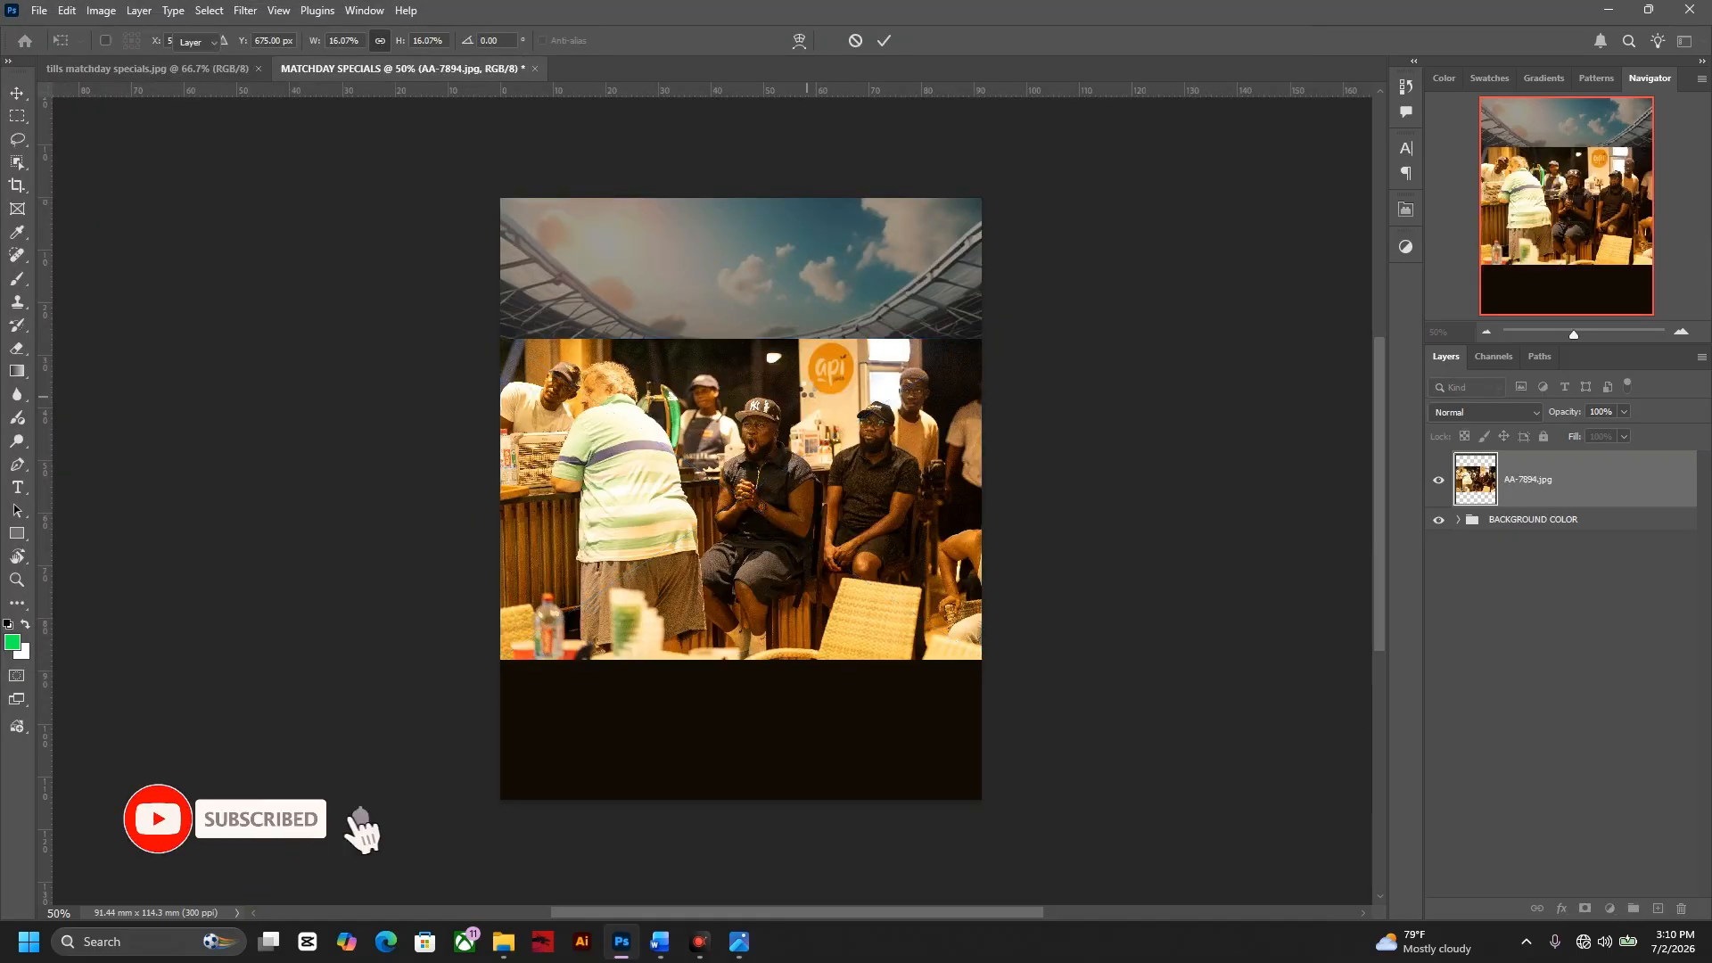
{"action": "key", "text": "Return"}
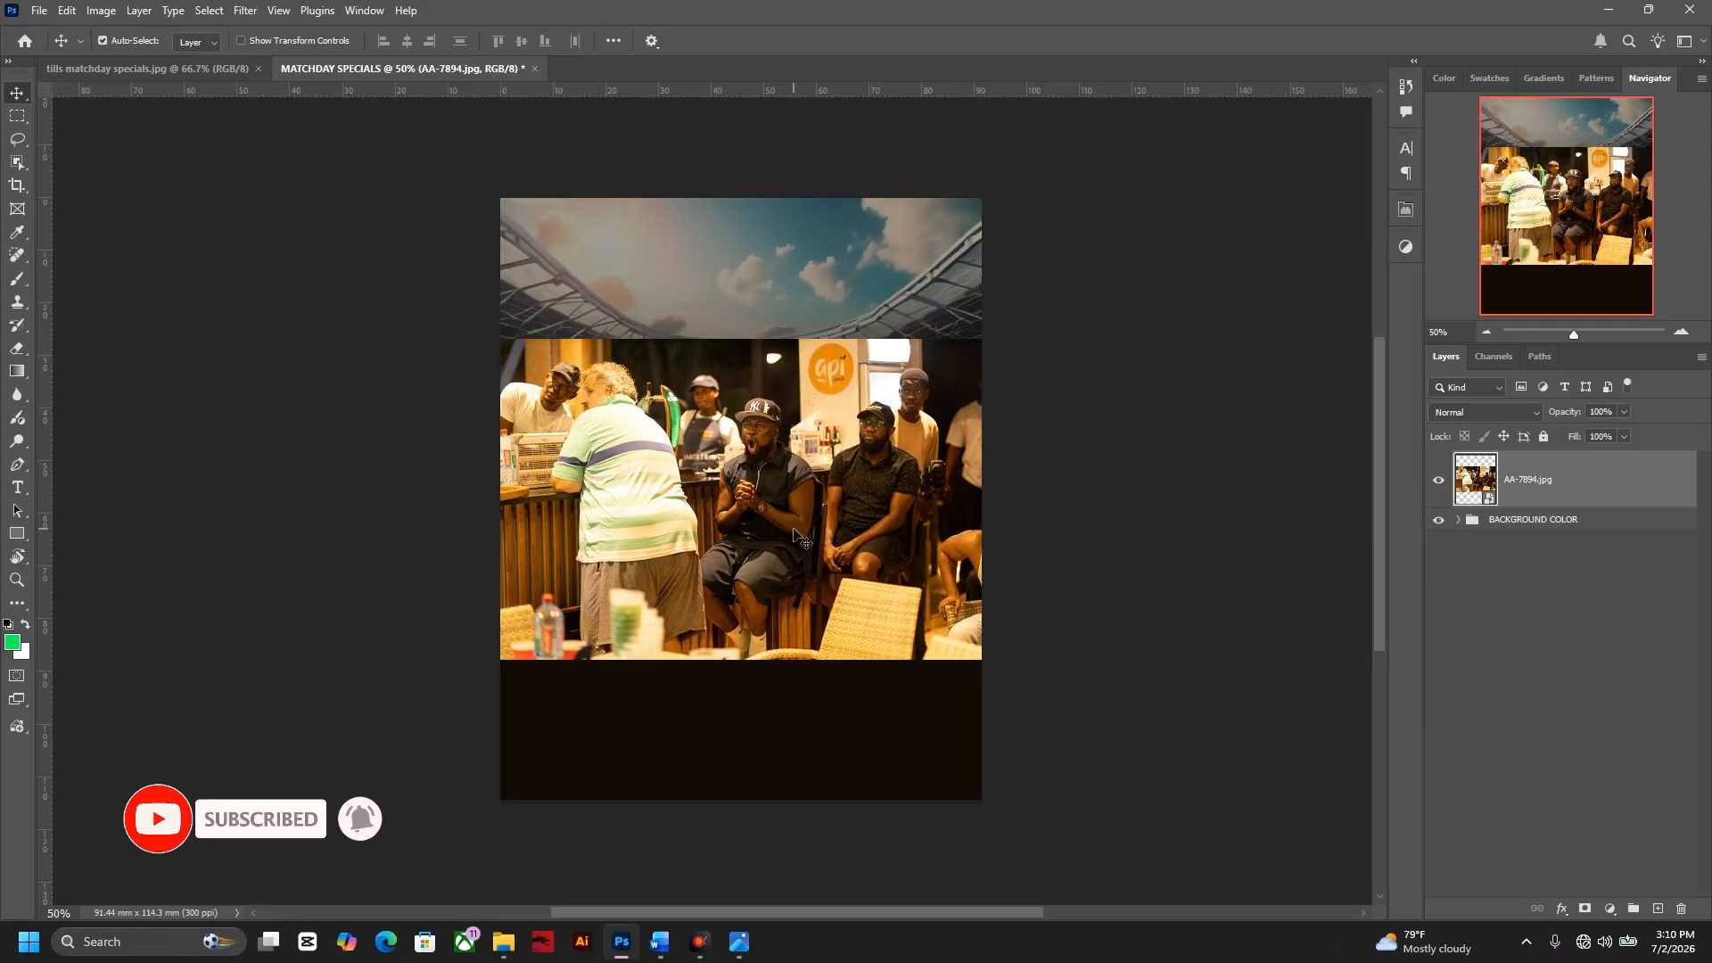
- Enlarge the placed bar photo proportionally and position it with the man in the NY cap near the canvas centre
{"action": "key", "text": "ctrl+t"}
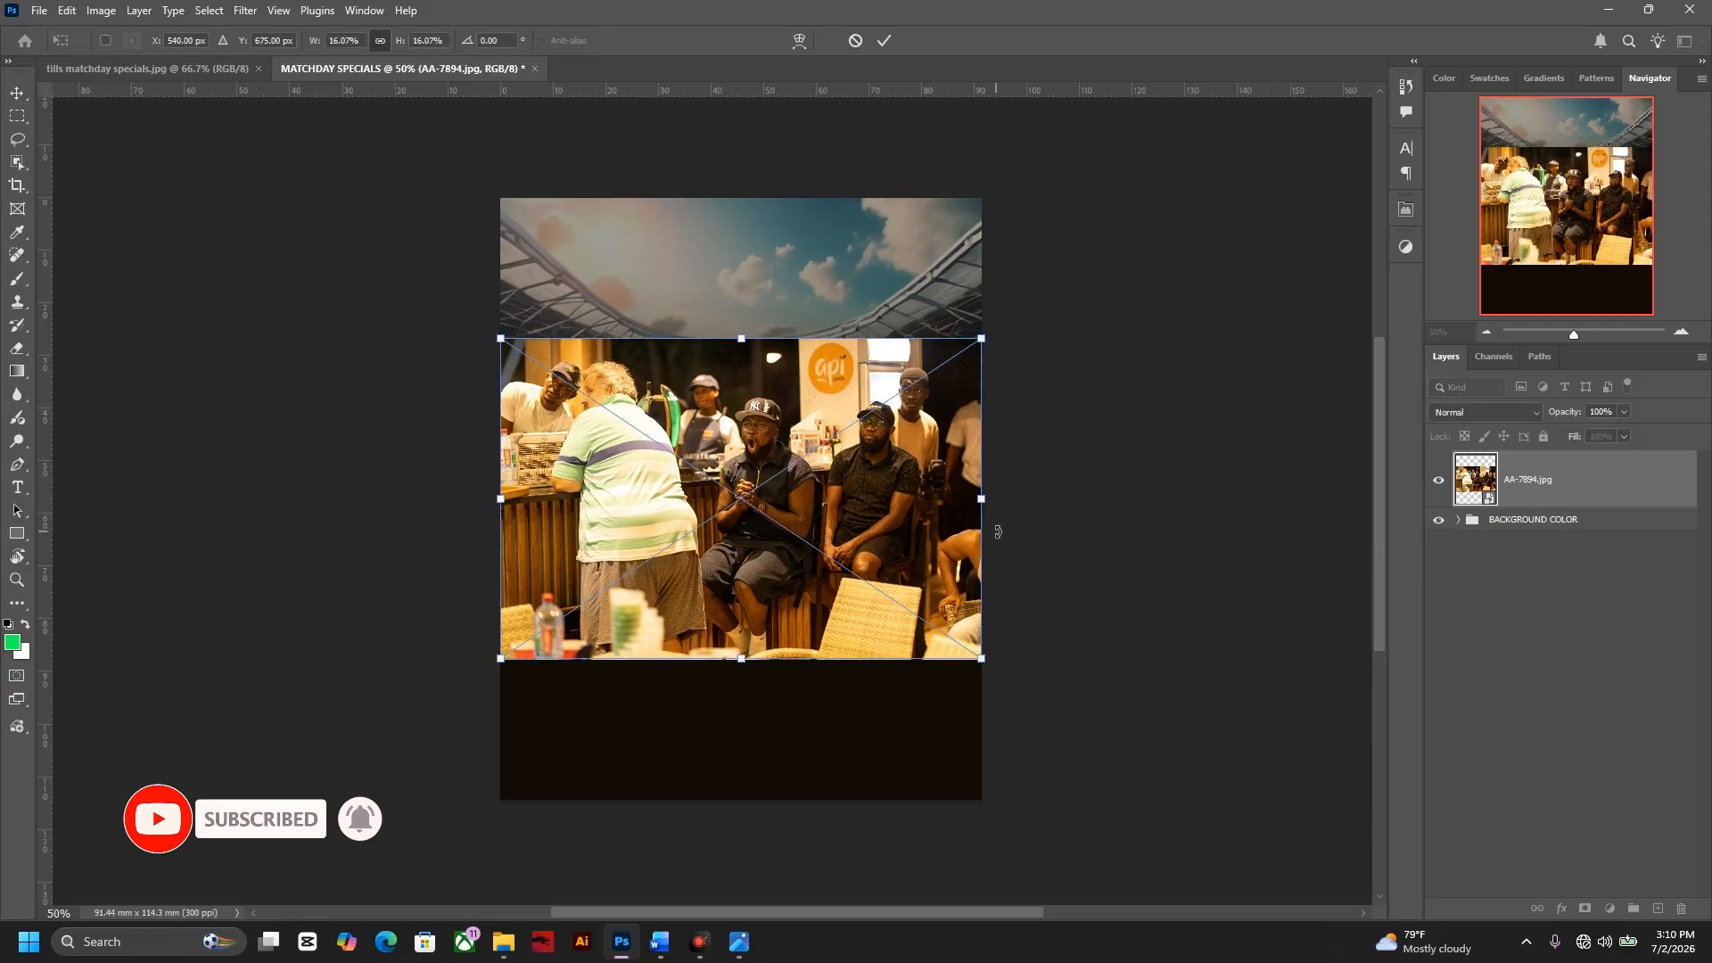
{"action": "left_click_drag", "start_coordinate": [992, 501], "coordinate": [1173, 499]}
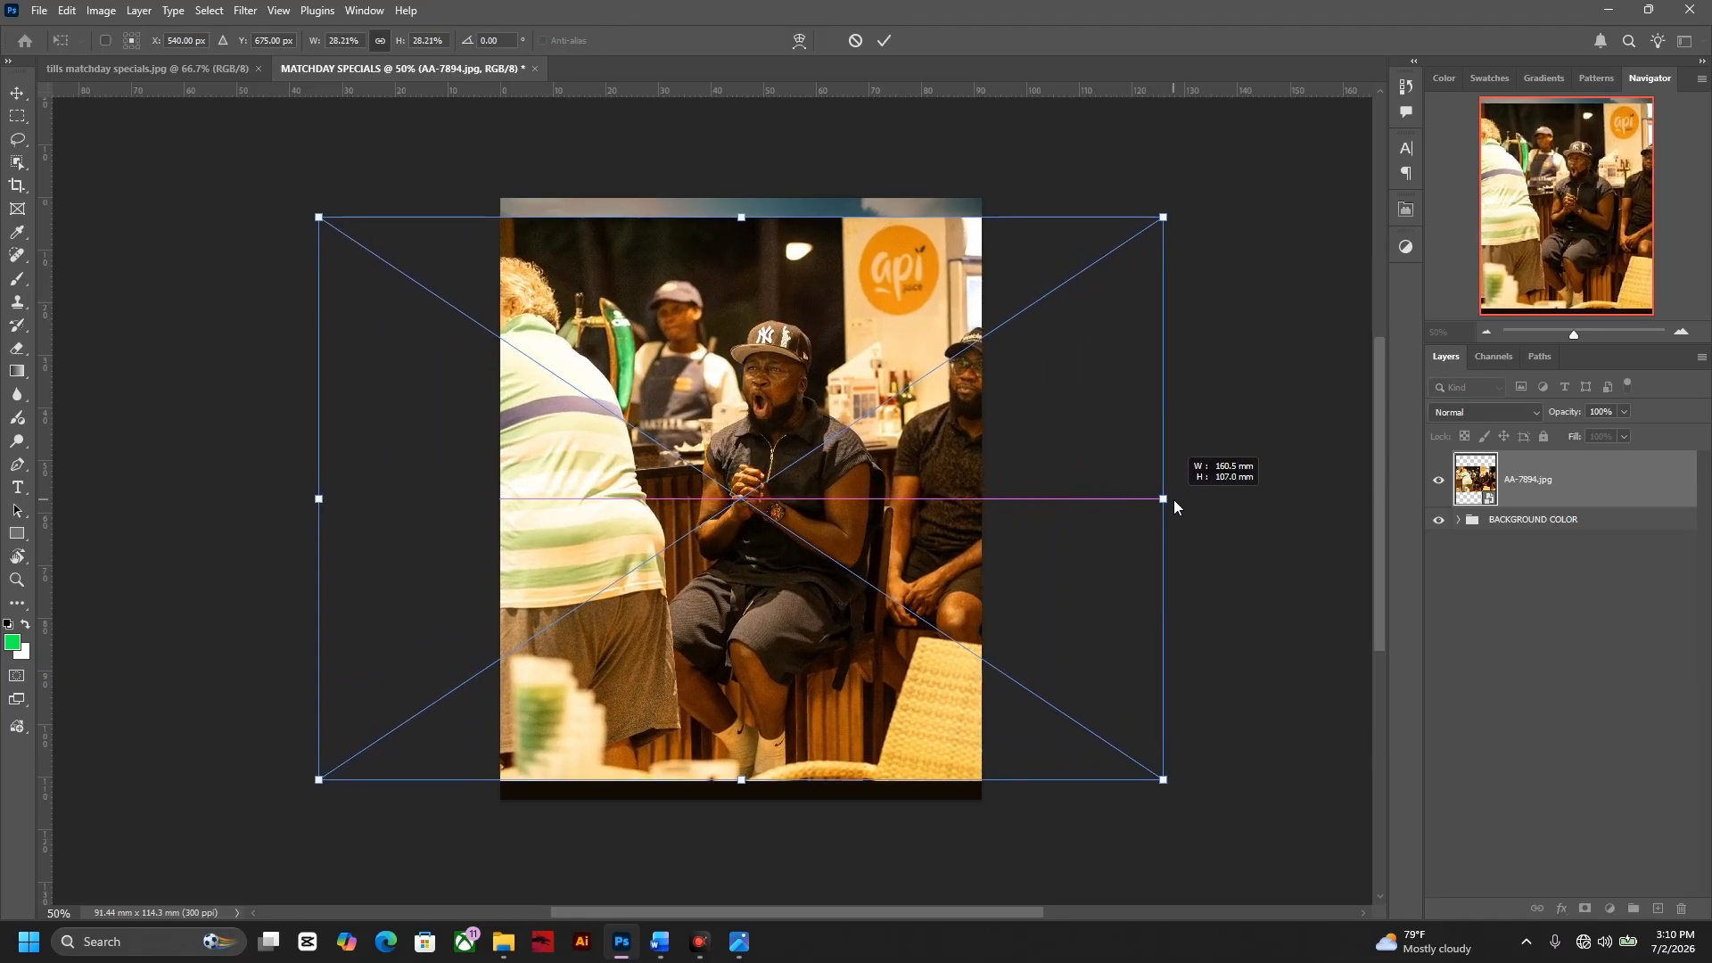
{"action": "left_click_drag", "start_coordinate": [960, 530], "coordinate": [938, 538]}
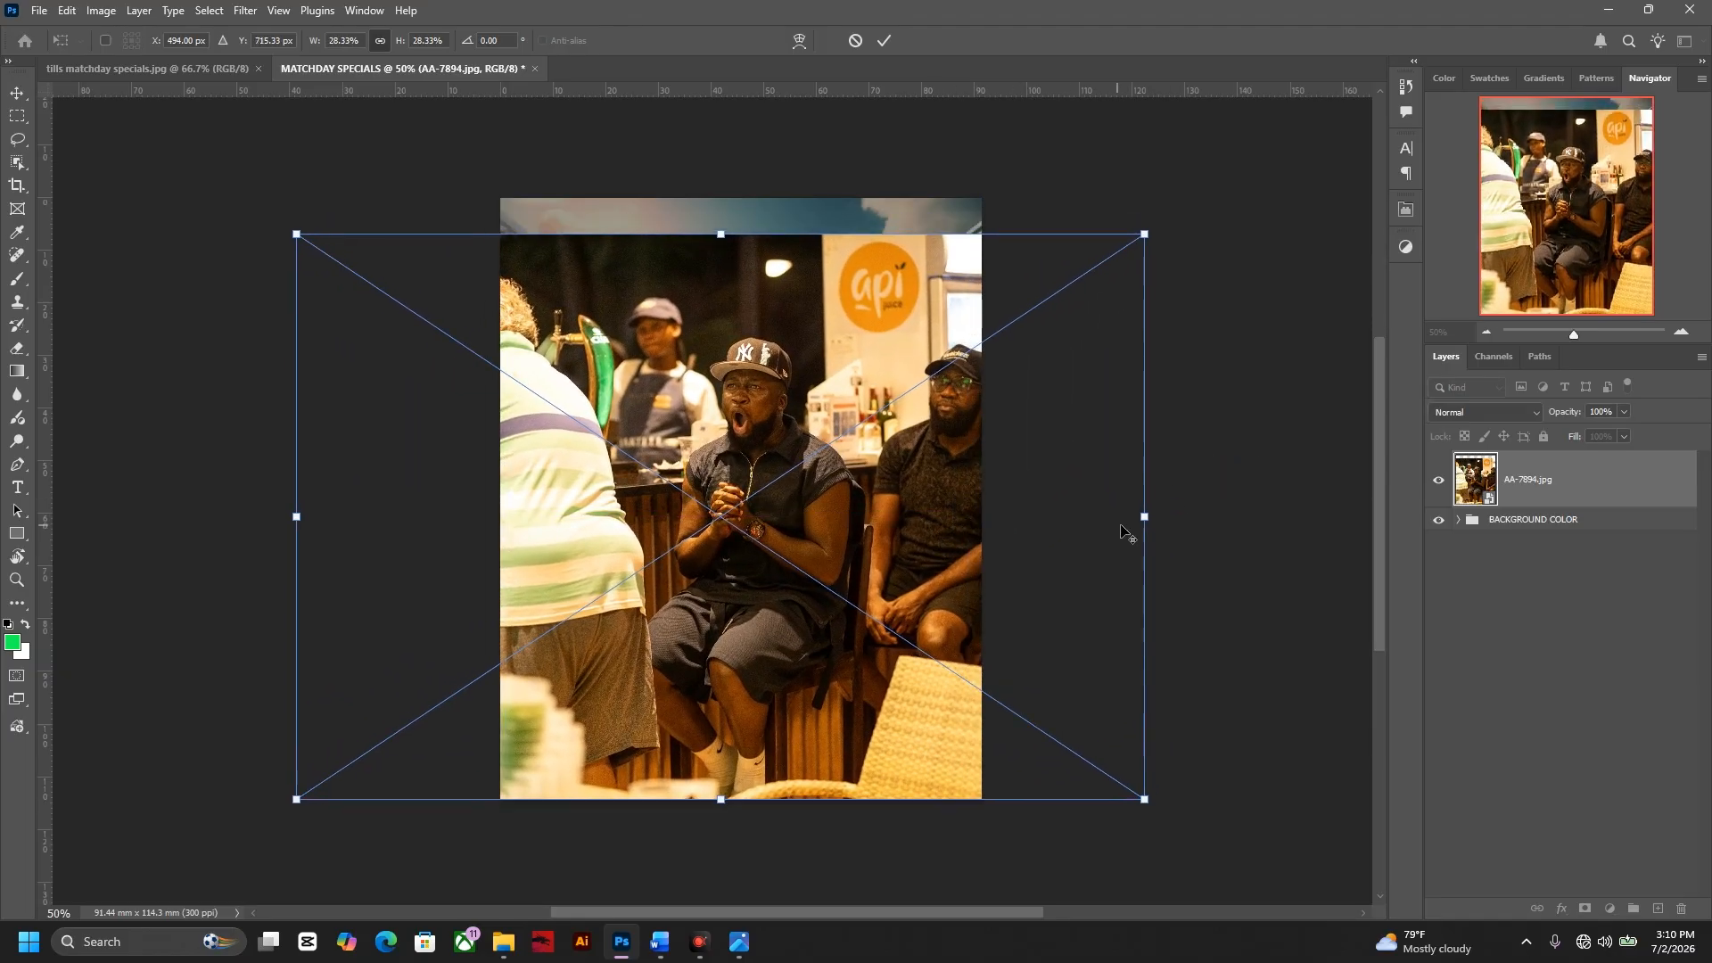
{"action": "left_click_drag", "start_coordinate": [1144, 518], "coordinate": [1165, 517]}
{"action": "left_click_drag", "start_coordinate": [862, 506], "coordinate": [842, 502]}
{"action": "key", "text": "Return"}
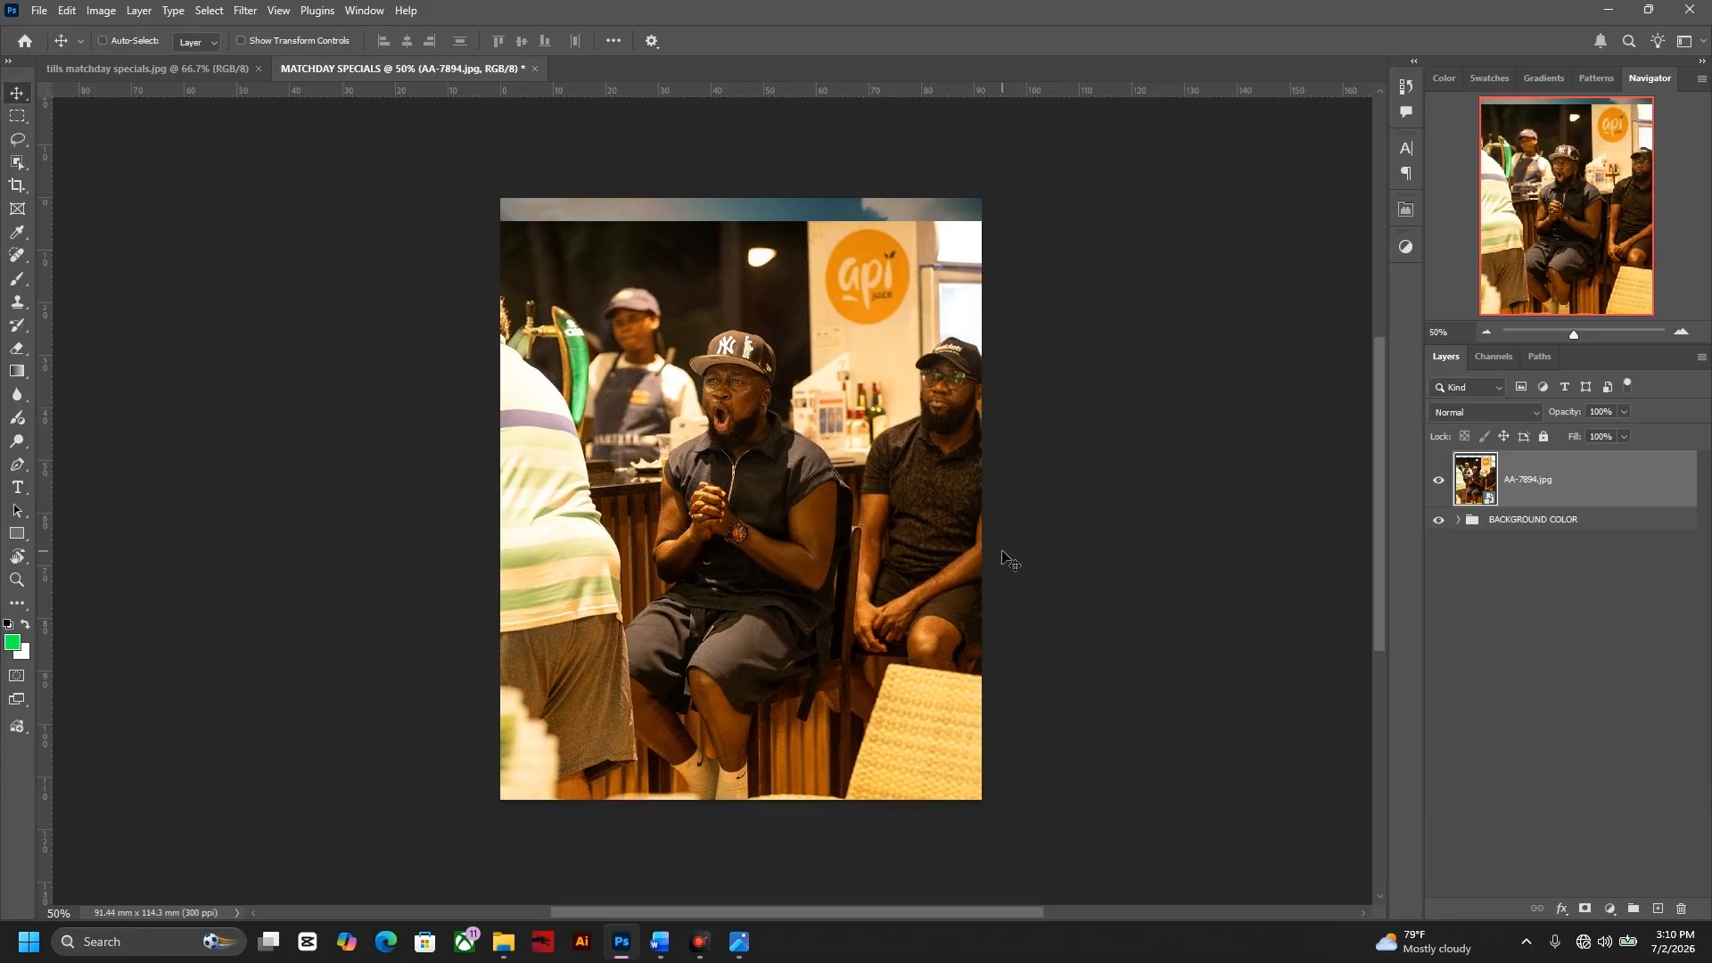
- Scale the bar photo up slightly more and shift it so it covers the entire canvas
{"action": "key", "text": "ctrl+t"}
{"action": "left_click_drag", "start_coordinate": [1145, 518], "coordinate": [1186, 518]}
{"action": "mouse_move", "coordinate": [941, 571]}
{"action": "left_mouse_down"}
{"action": "mouse_move", "coordinate": [962, 629]}
{"action": "mouse_move", "coordinate": [945, 578]}
{"action": "left_mouse_up"}
{"action": "key", "text": "Return"}
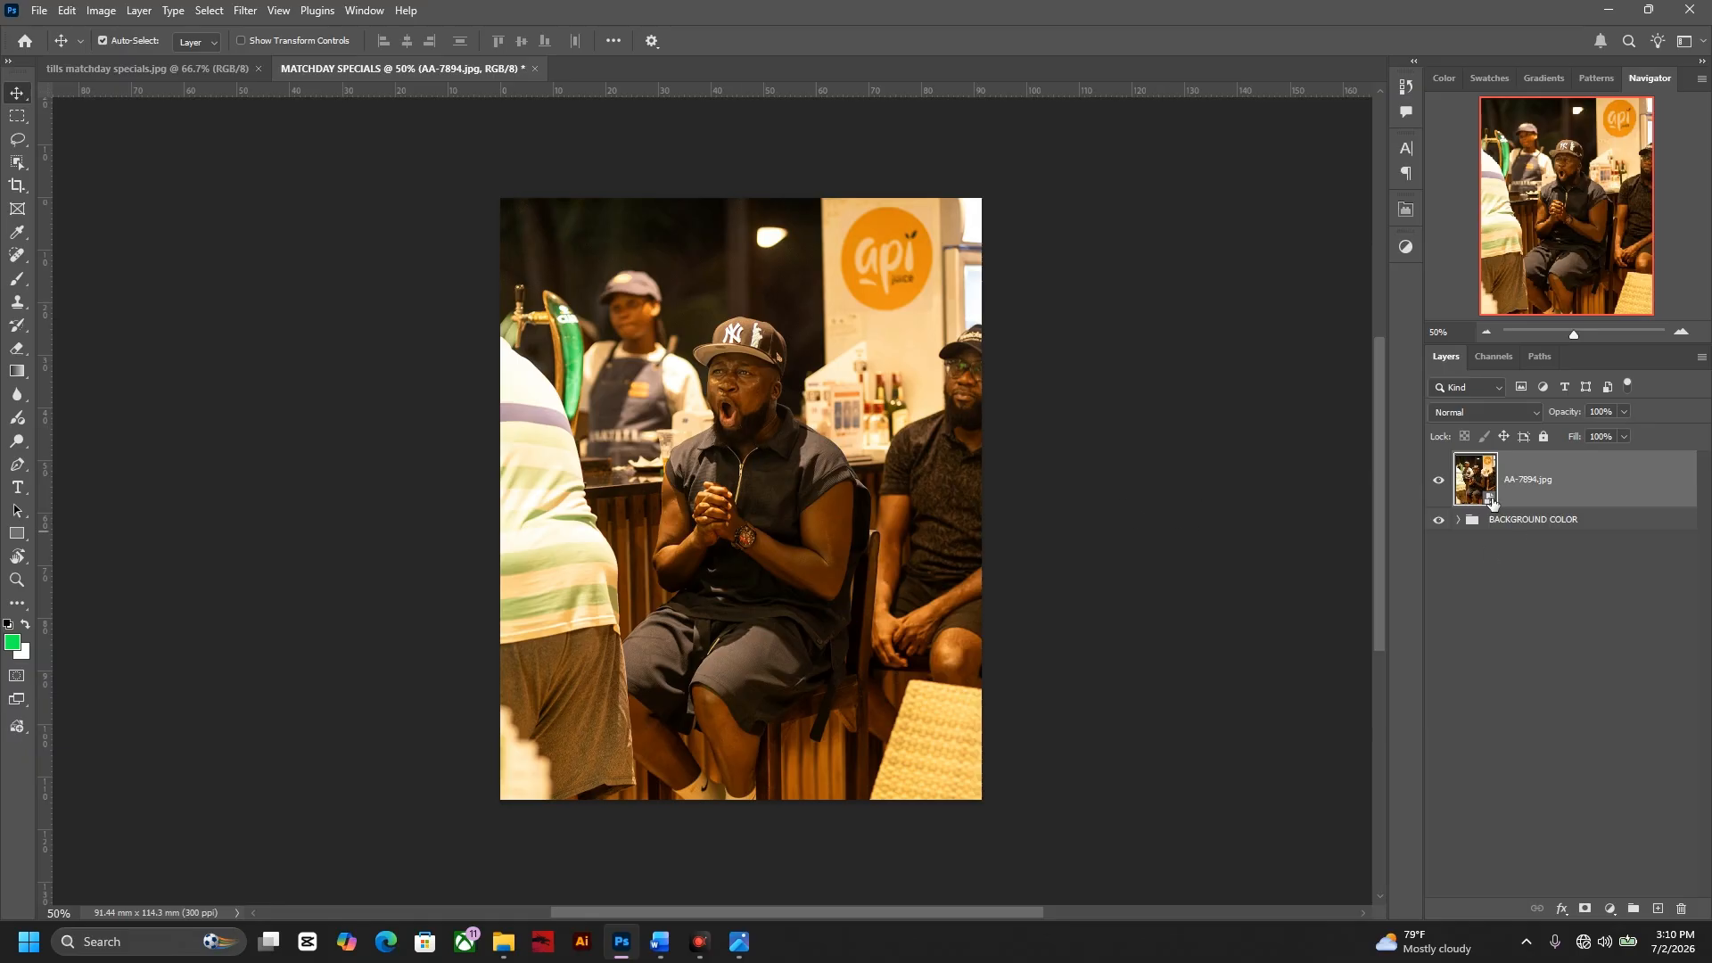
- Duplicate the AA-7894.jpg layer and select the man in the NY cap with an Object Selection lasso
{"action": "key", "text": "ctrl+j"}
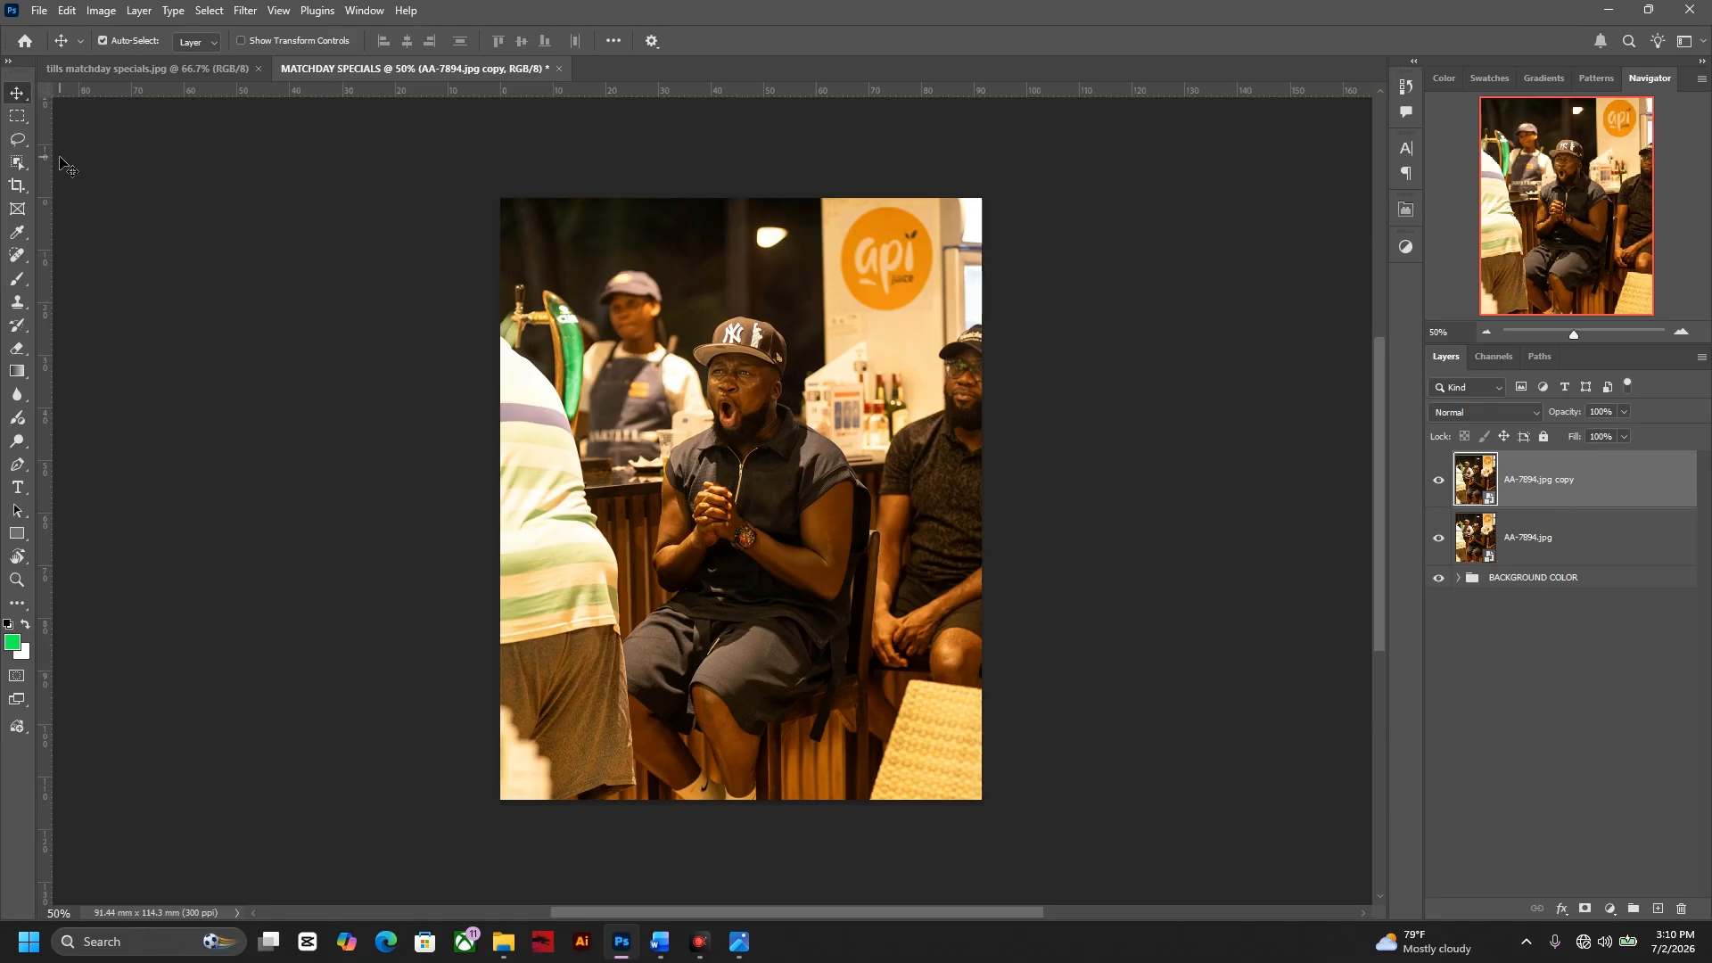
{"action": "left_click", "coordinate": [21, 162]}
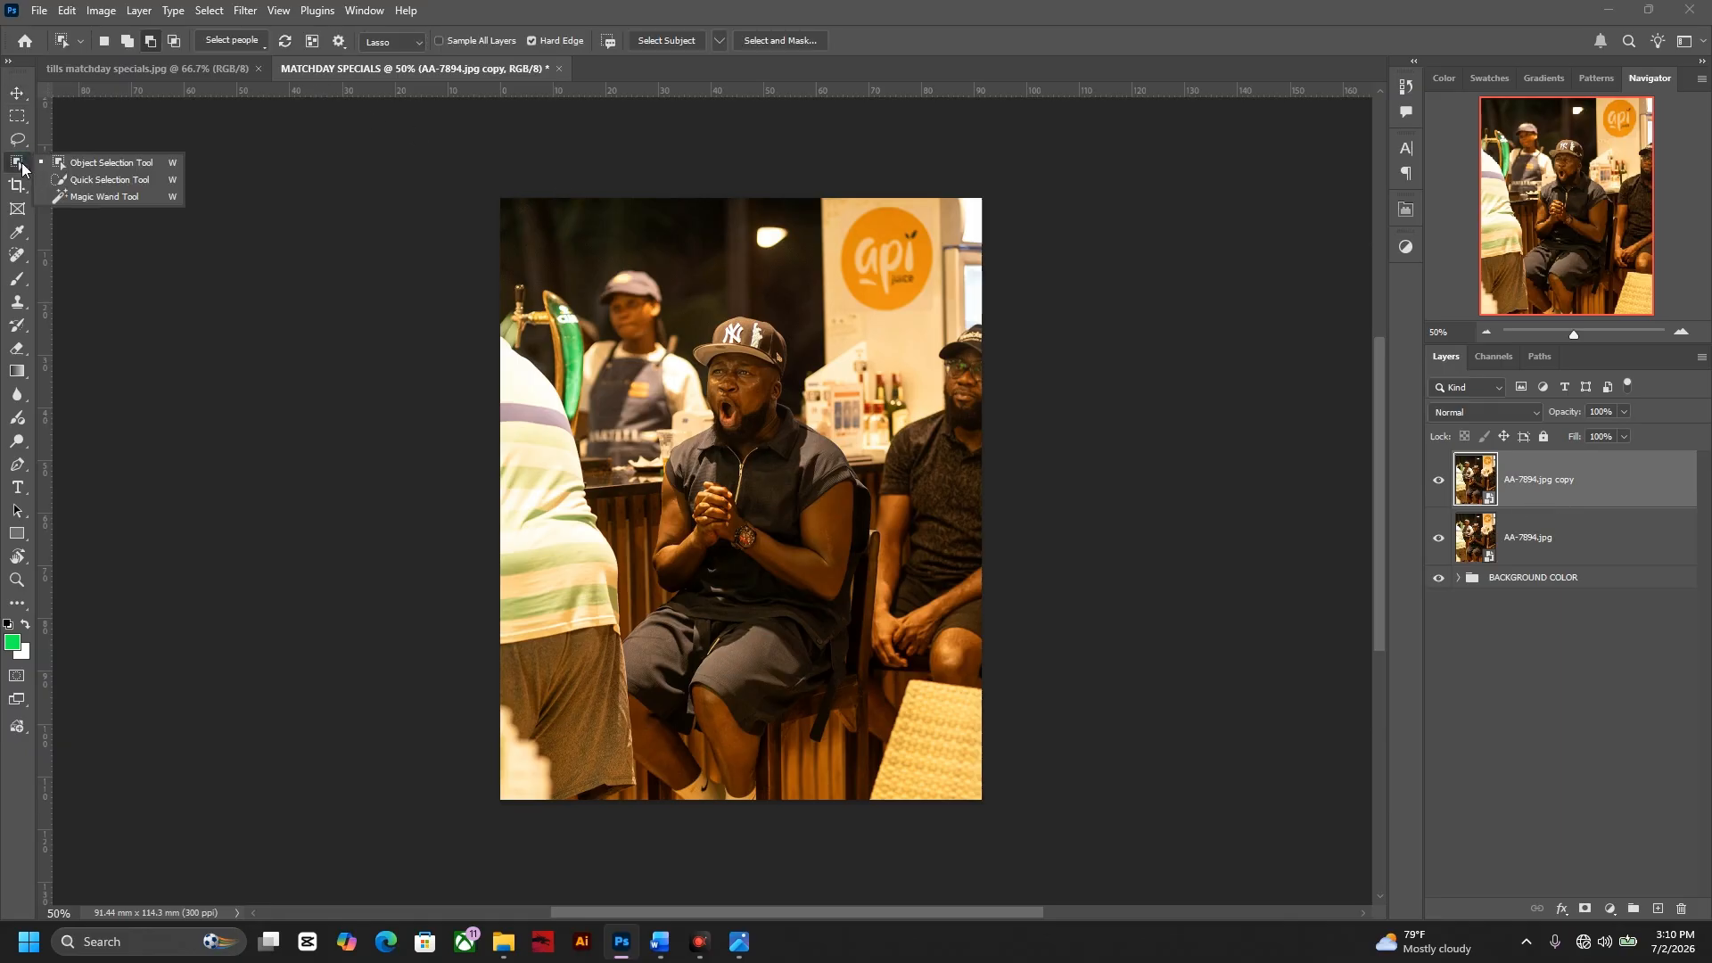
{"action": "left_click", "coordinate": [62, 164]}
{"action": "left_click", "coordinate": [34, 164]}
{"action": "left_click", "coordinate": [753, 303]}
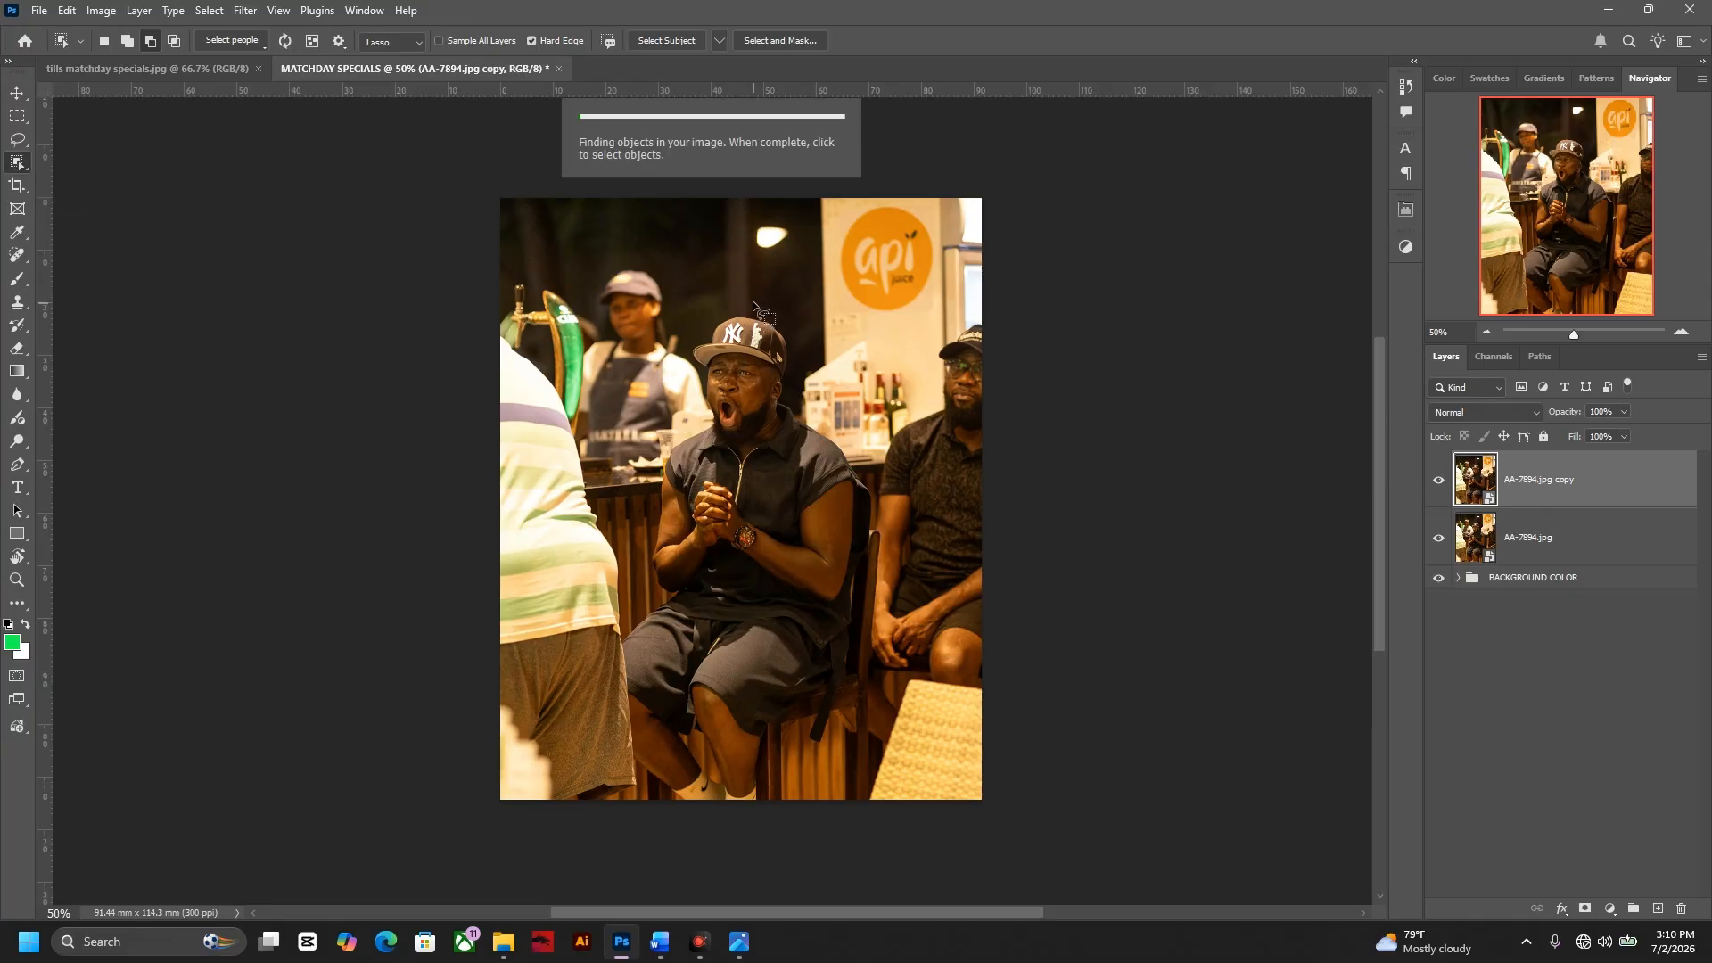
{"action": "mouse_move", "coordinate": [675, 370]}
{"action": "left_mouse_down"}
{"action": "mouse_move", "coordinate": [620, 618]}
{"action": "mouse_move", "coordinate": [623, 697]}
{"action": "mouse_move", "coordinate": [639, 784]}
{"action": "mouse_move", "coordinate": [720, 806]}
{"action": "mouse_move", "coordinate": [826, 781]}
{"action": "mouse_move", "coordinate": [872, 734]}
{"action": "mouse_move", "coordinate": [872, 457]}
{"action": "mouse_move", "coordinate": [754, 304]}
{"action": "left_mouse_up"}
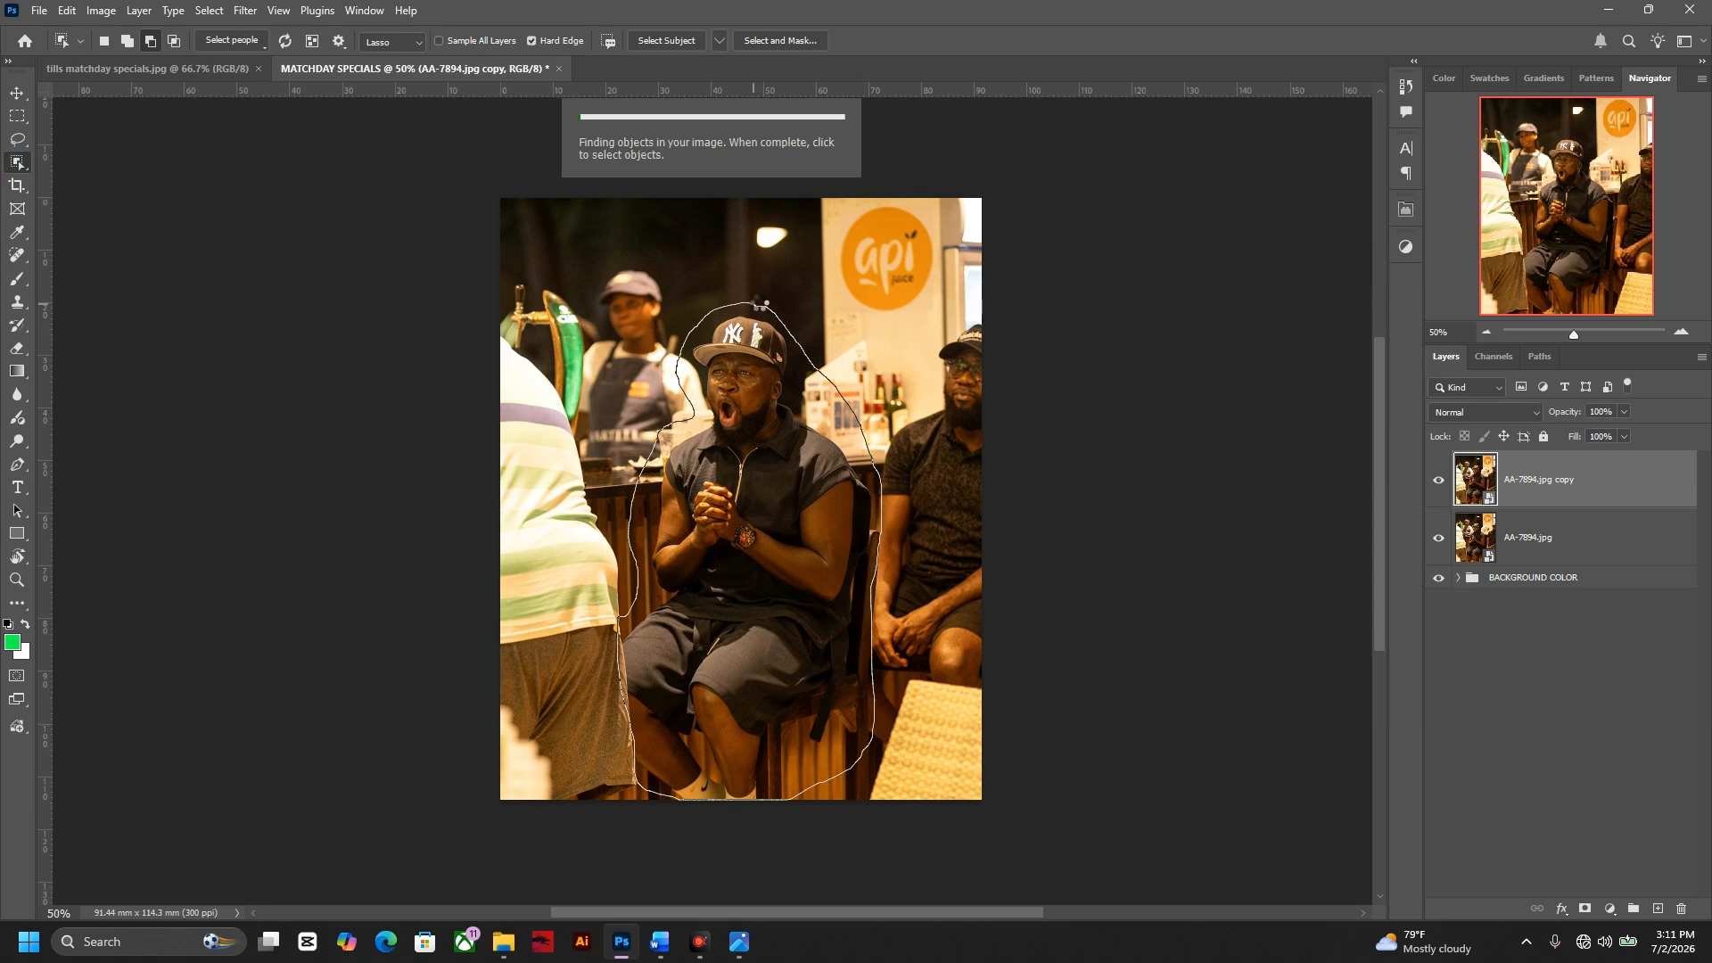
{"action": "left_click_drag", "start_coordinate": [753, 304], "coordinate": [754, 304]}
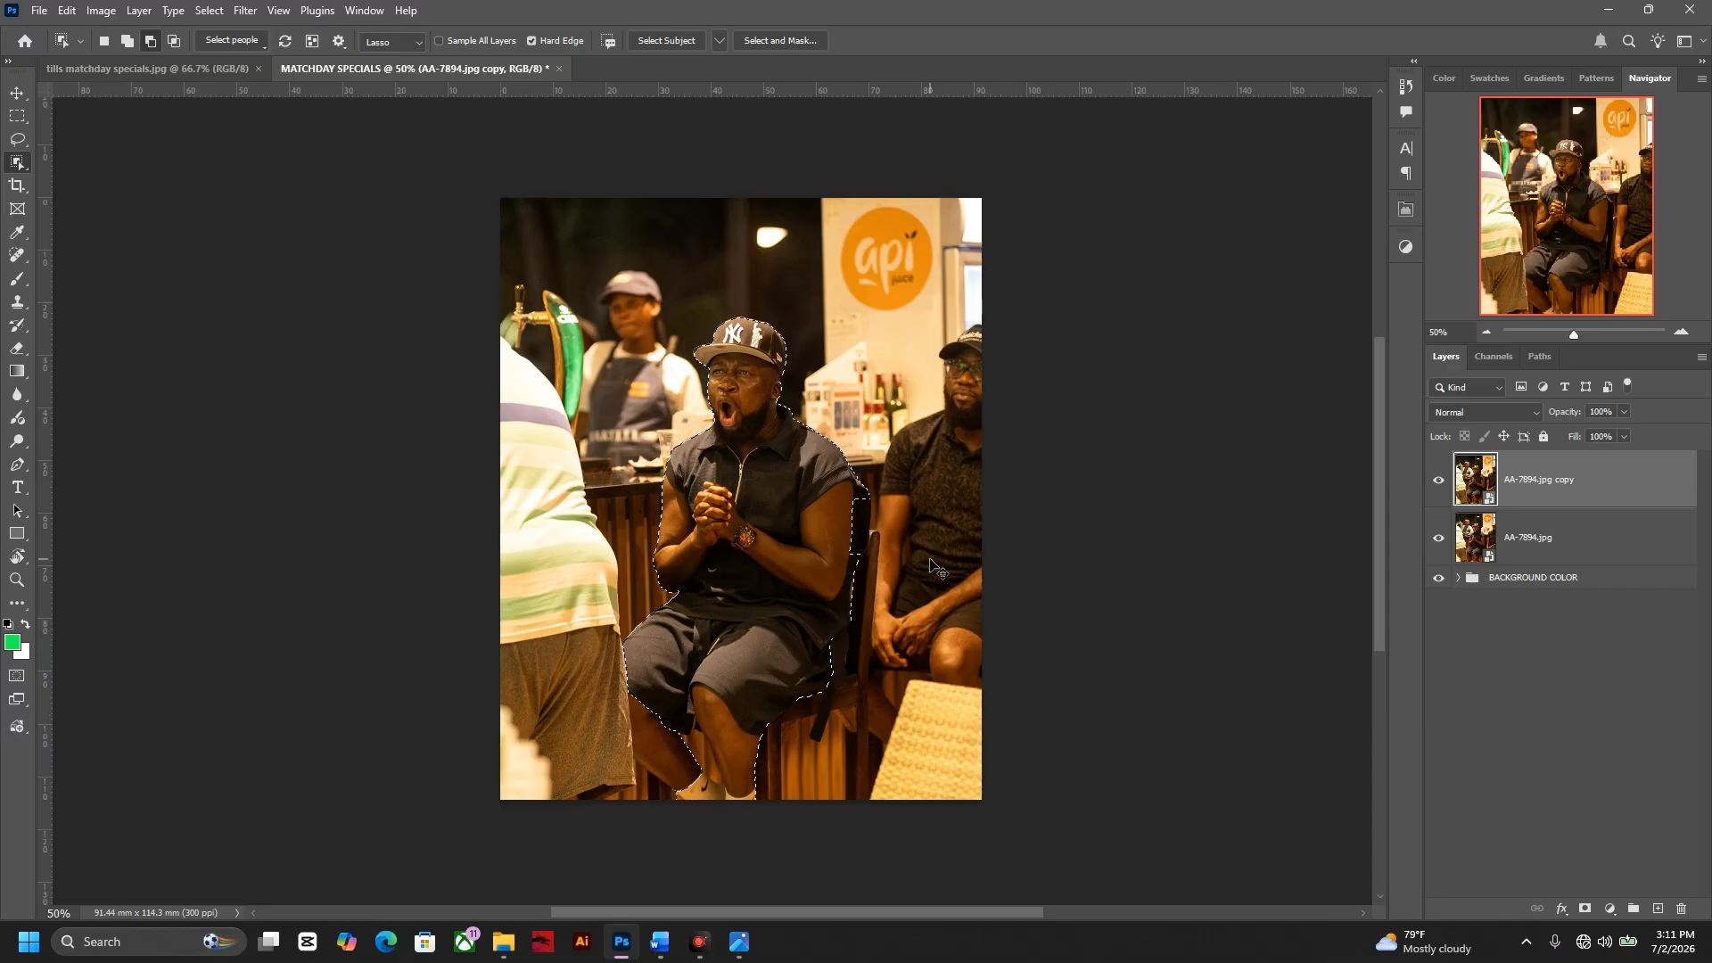
- Try to extend the man's selection around the chair with the Object Selection lasso
{"action": "key", "text": "ctrl+plus"}
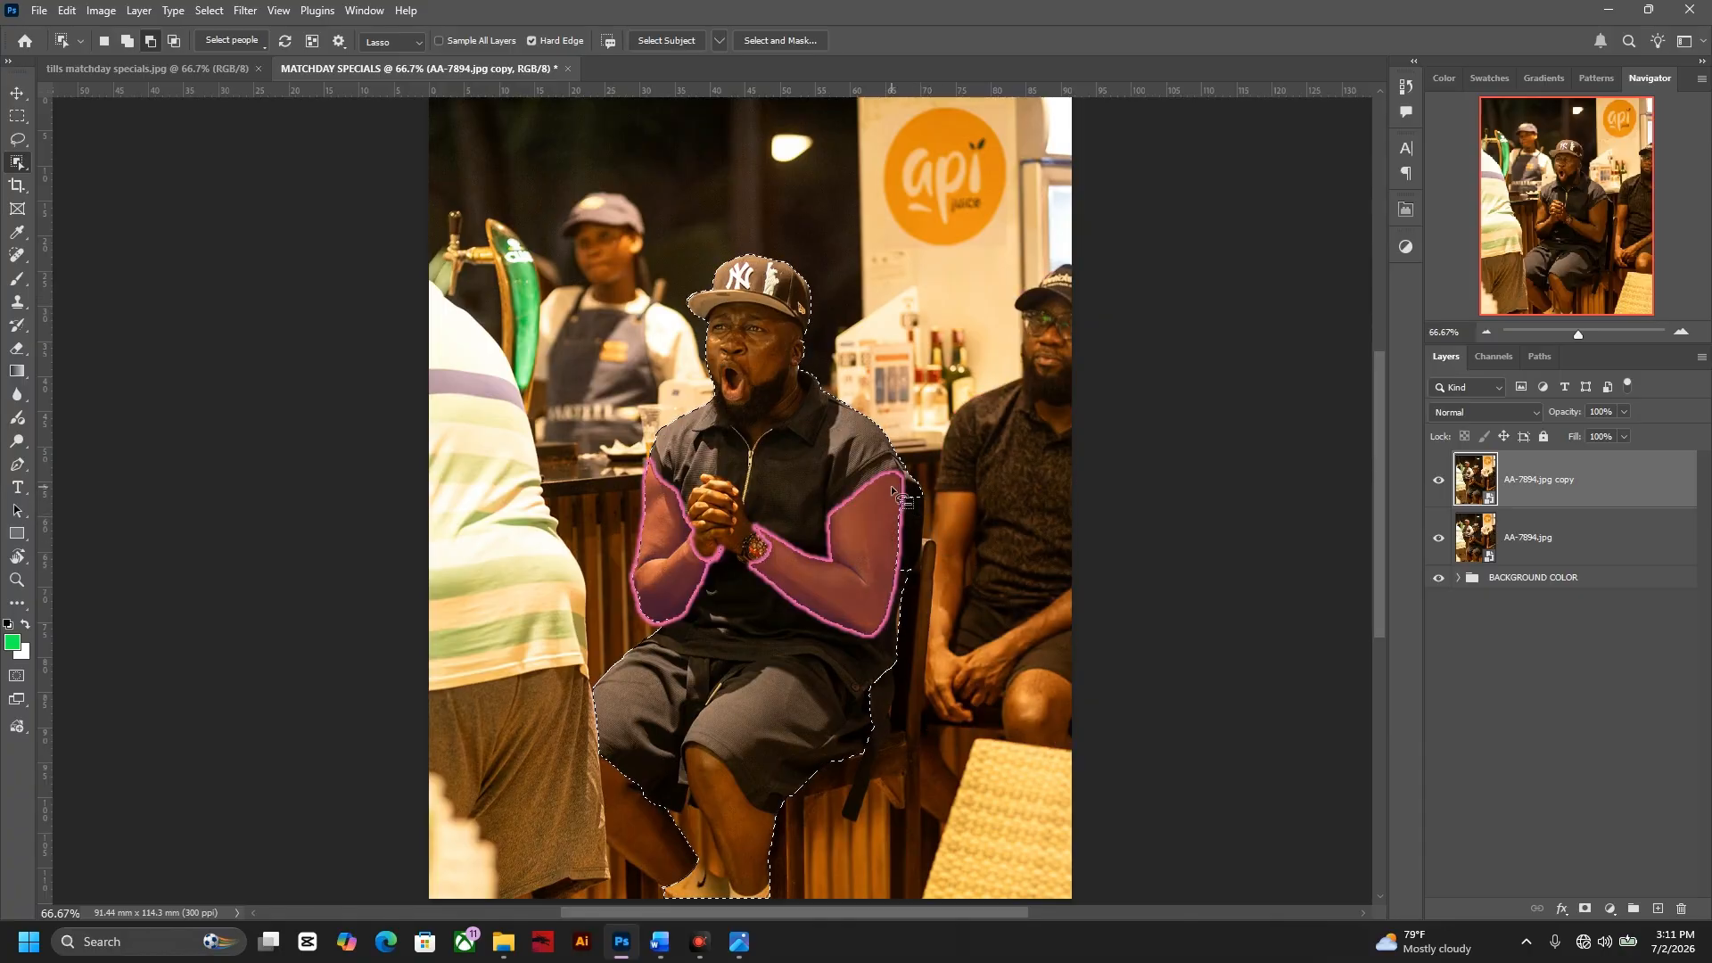
{"action": "left_click_drag", "start_coordinate": [891, 486], "coordinate": [939, 535]}
{"action": "left_click_drag", "start_coordinate": [928, 682], "coordinate": [896, 791]}
{"action": "mouse_move", "coordinate": [813, 860]}
{"action": "left_mouse_down"}
{"action": "mouse_move", "coordinate": [767, 899]}
{"action": "mouse_move", "coordinate": [752, 787]}
{"action": "mouse_move", "coordinate": [892, 491]}
{"action": "left_mouse_up"}
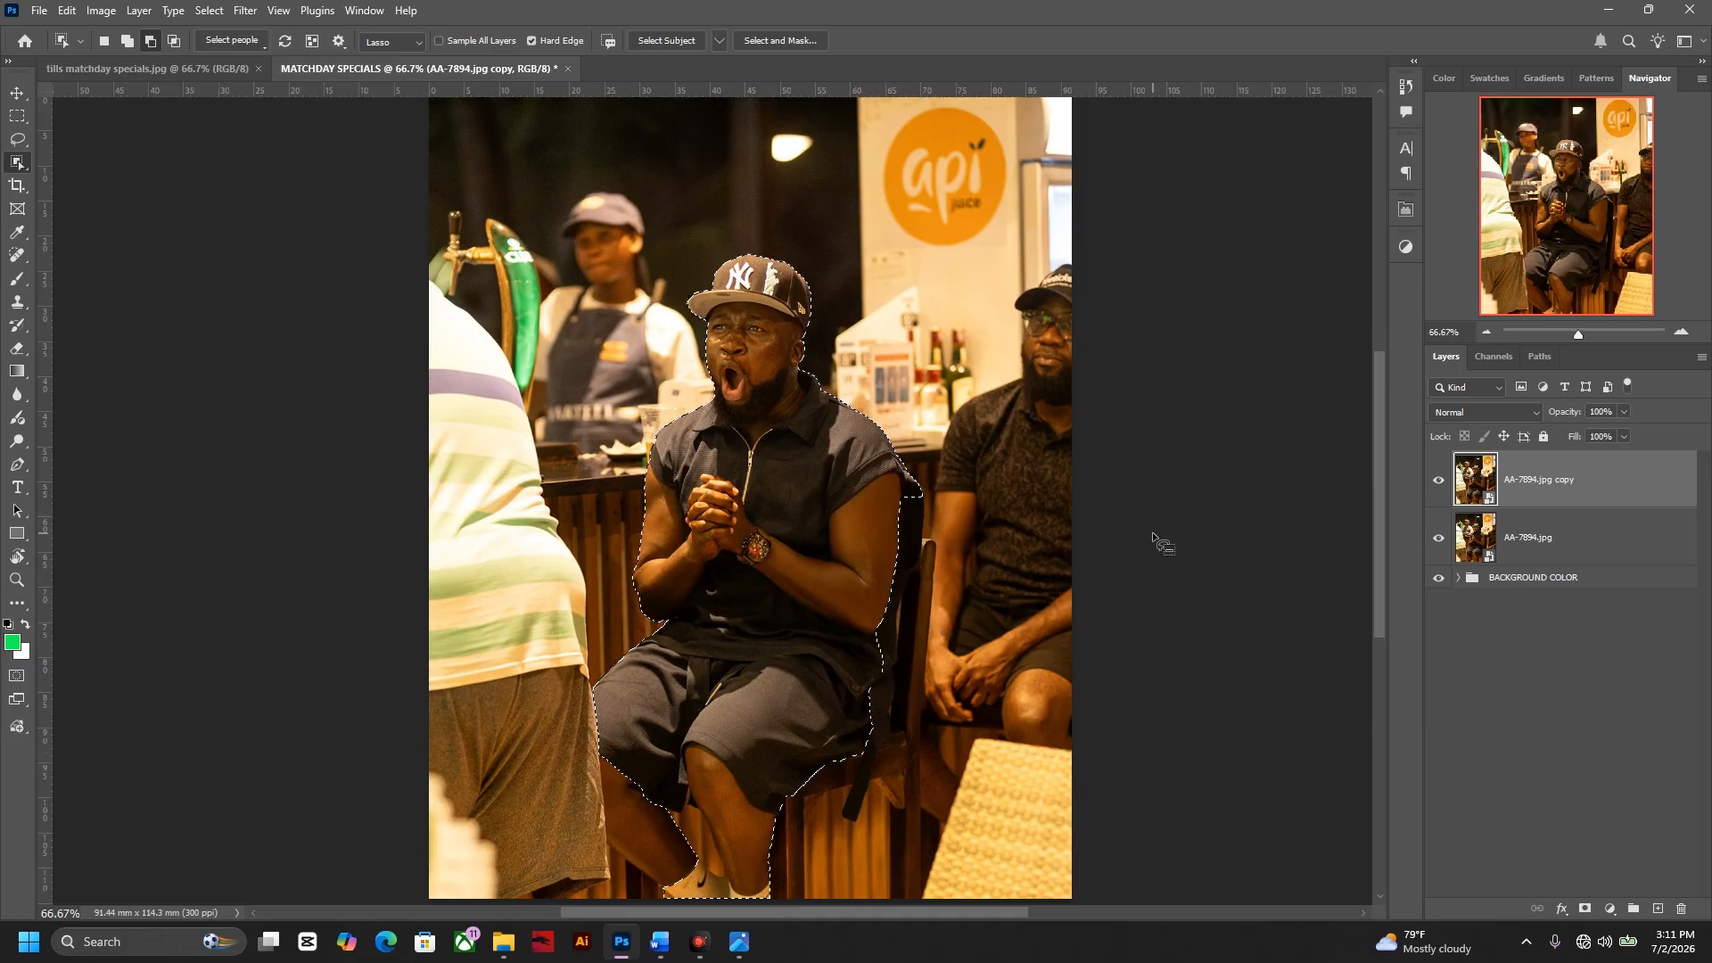
- Add the chair to the selection with a 150 px Quick Selection brush and subtract the spill over the neighbouring man and wicker chair
{"action": "right_click", "coordinate": [18, 164]}
{"action": "left_click", "coordinate": [72, 175]}
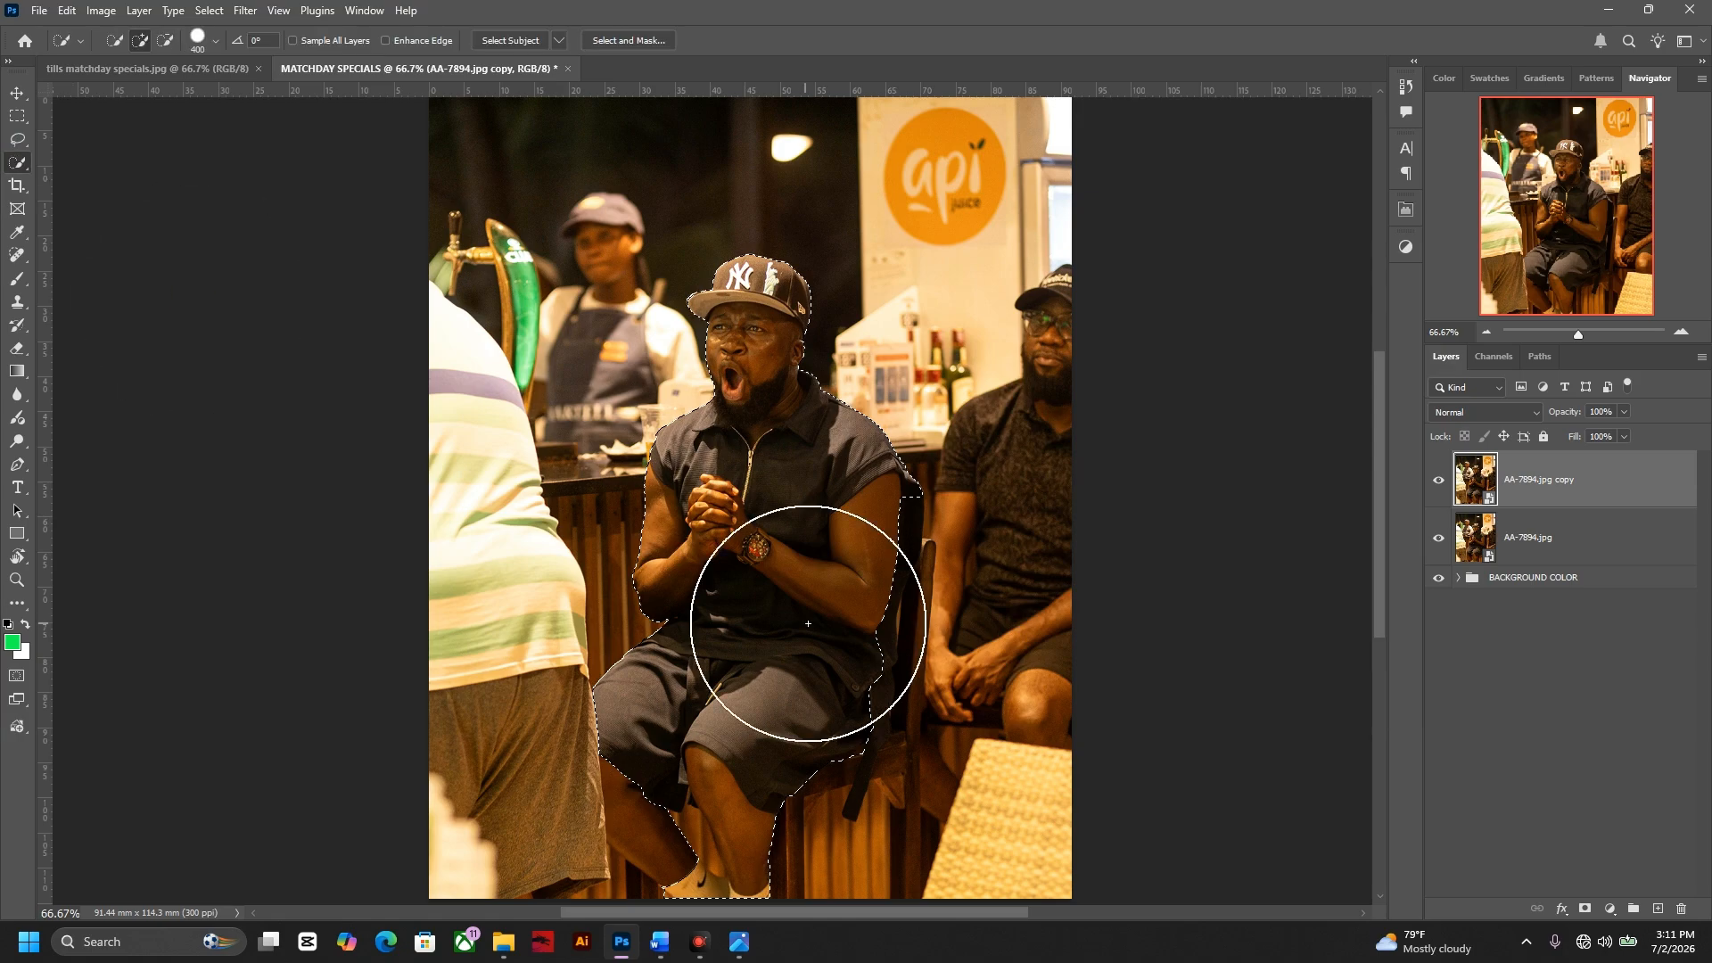
{"action": "key", "text": "bracketleft"}
{"action": "key", "text": "bracketleft"}
{"action": "key", "text": "bracketleft"}
{"action": "key", "text": "bracketleft"}
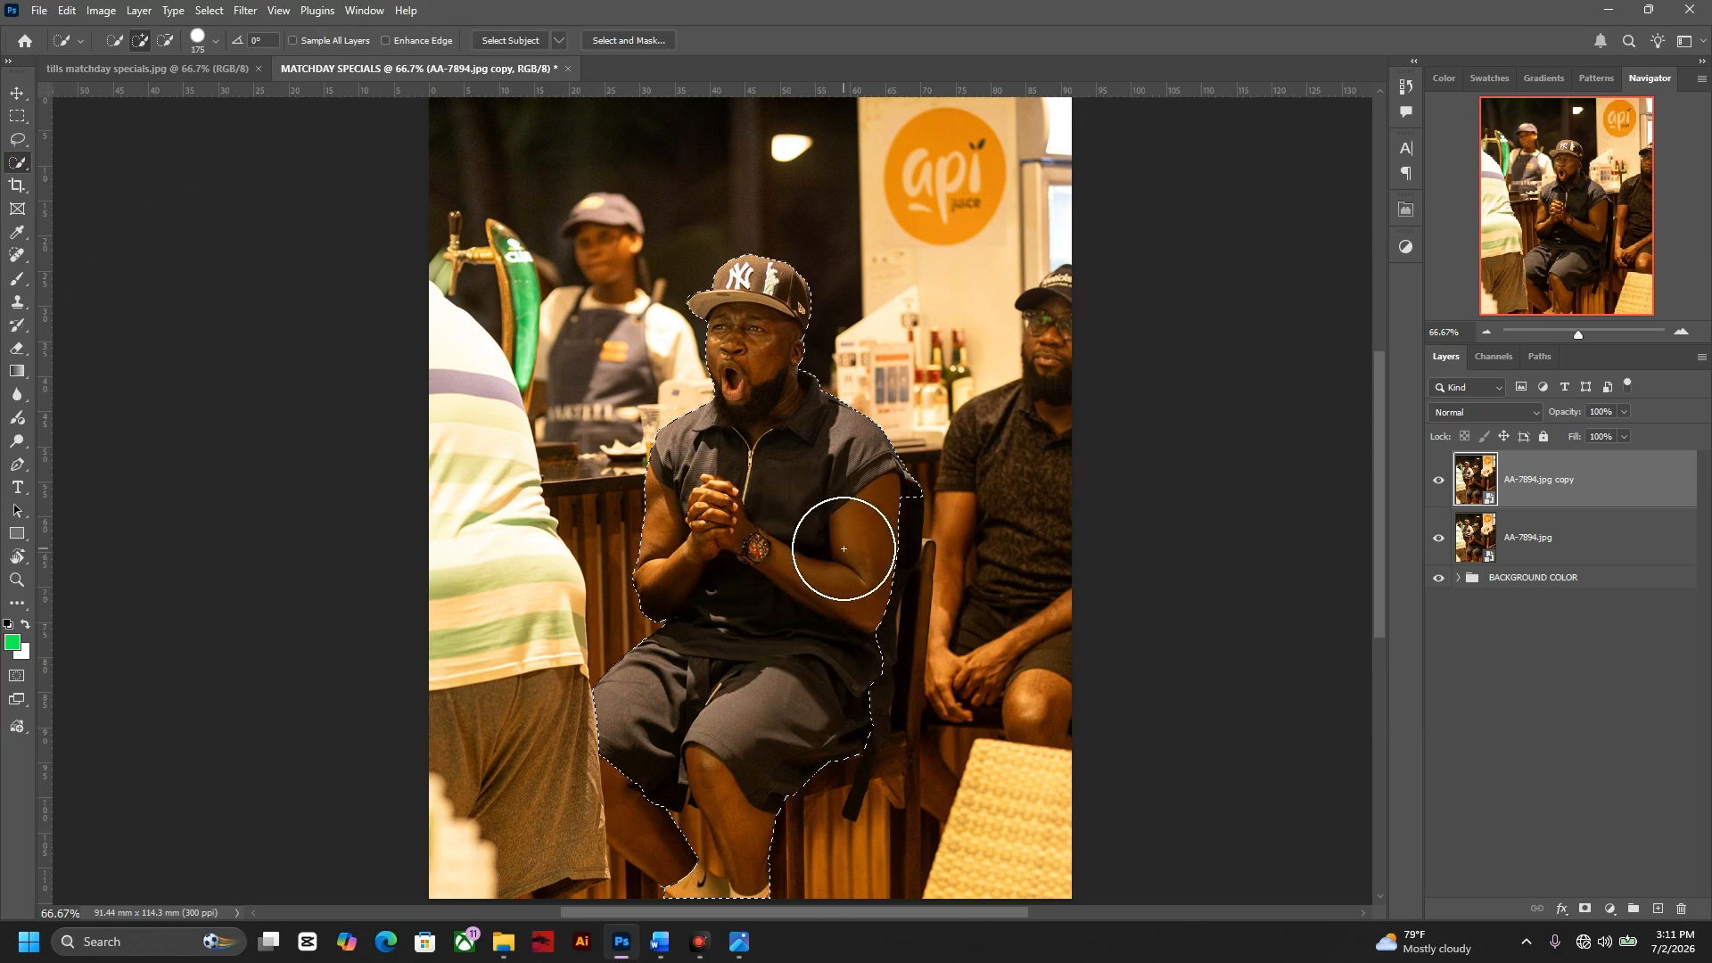
{"action": "key", "text": "bracketleft"}
{"action": "mouse_move", "coordinate": [843, 548]}
{"action": "left_mouse_down"}
{"action": "mouse_move", "coordinate": [867, 543]}
{"action": "mouse_move", "coordinate": [821, 747]}
{"action": "left_mouse_up"}
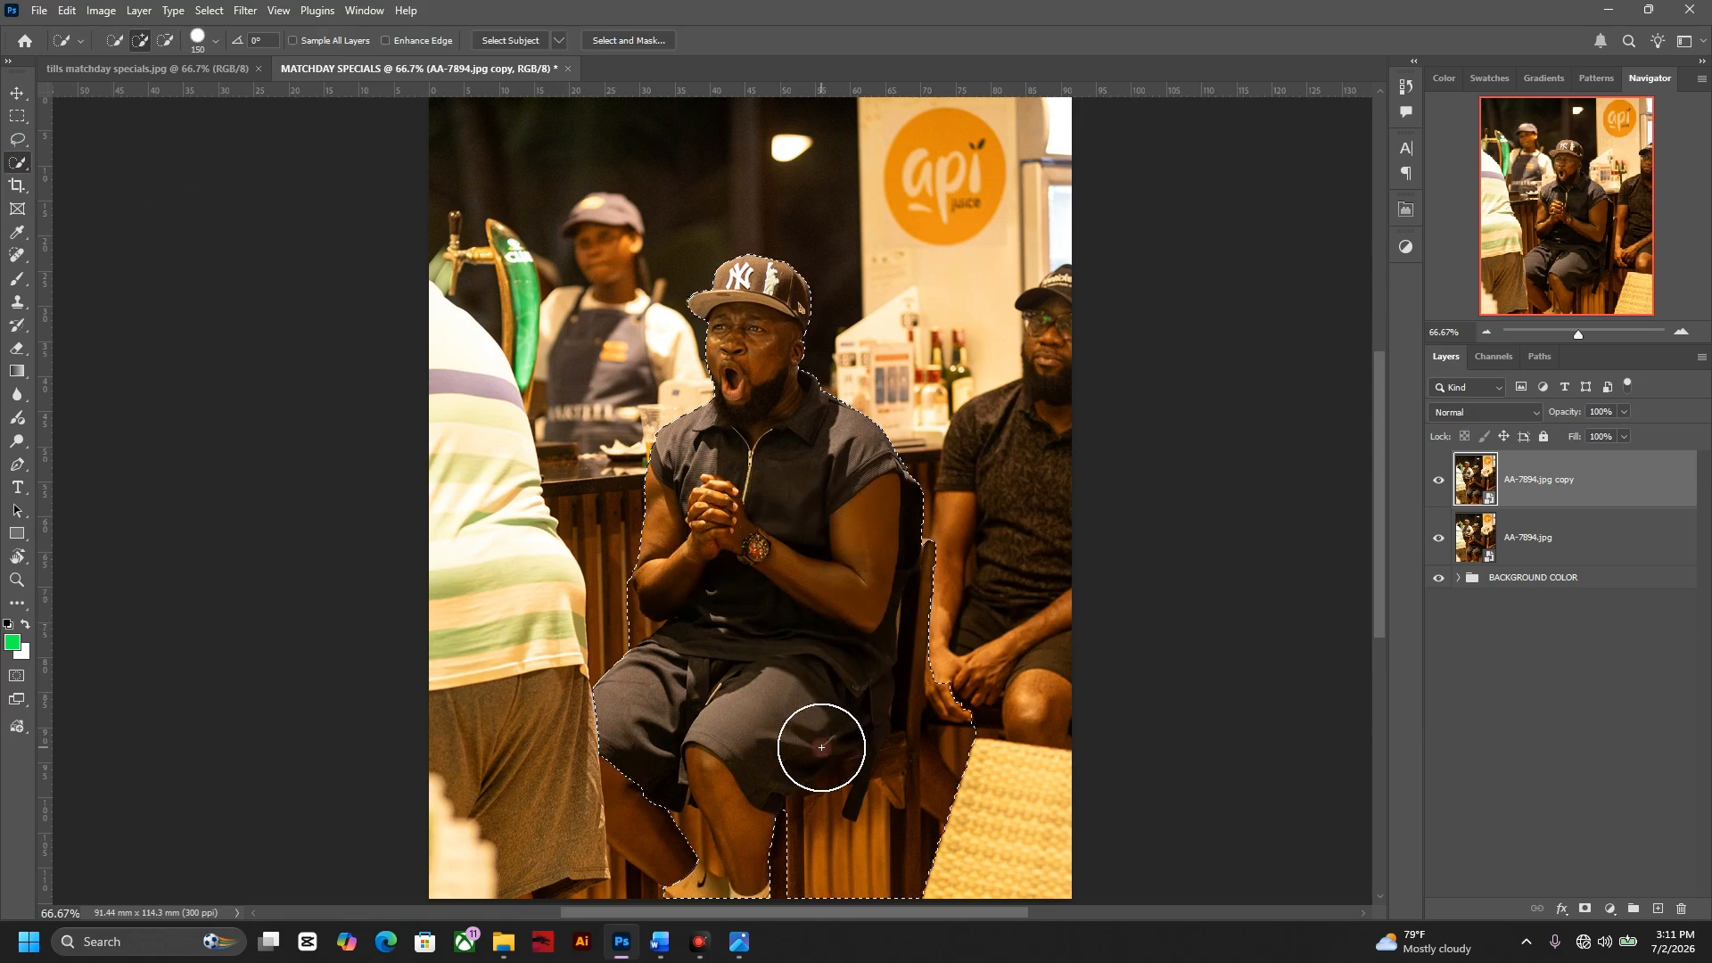
{"action": "left_click", "coordinate": [776, 836]}
{"action": "mouse_move", "coordinate": [940, 814]}
{"action": "left_mouse_down", "text": "alt"}
{"action": "mouse_move", "coordinate": [1011, 742]}
{"action": "mouse_move", "coordinate": [988, 712]}
{"action": "mouse_move", "coordinate": [978, 669]}
{"action": "left_mouse_up", "text": "alt"}
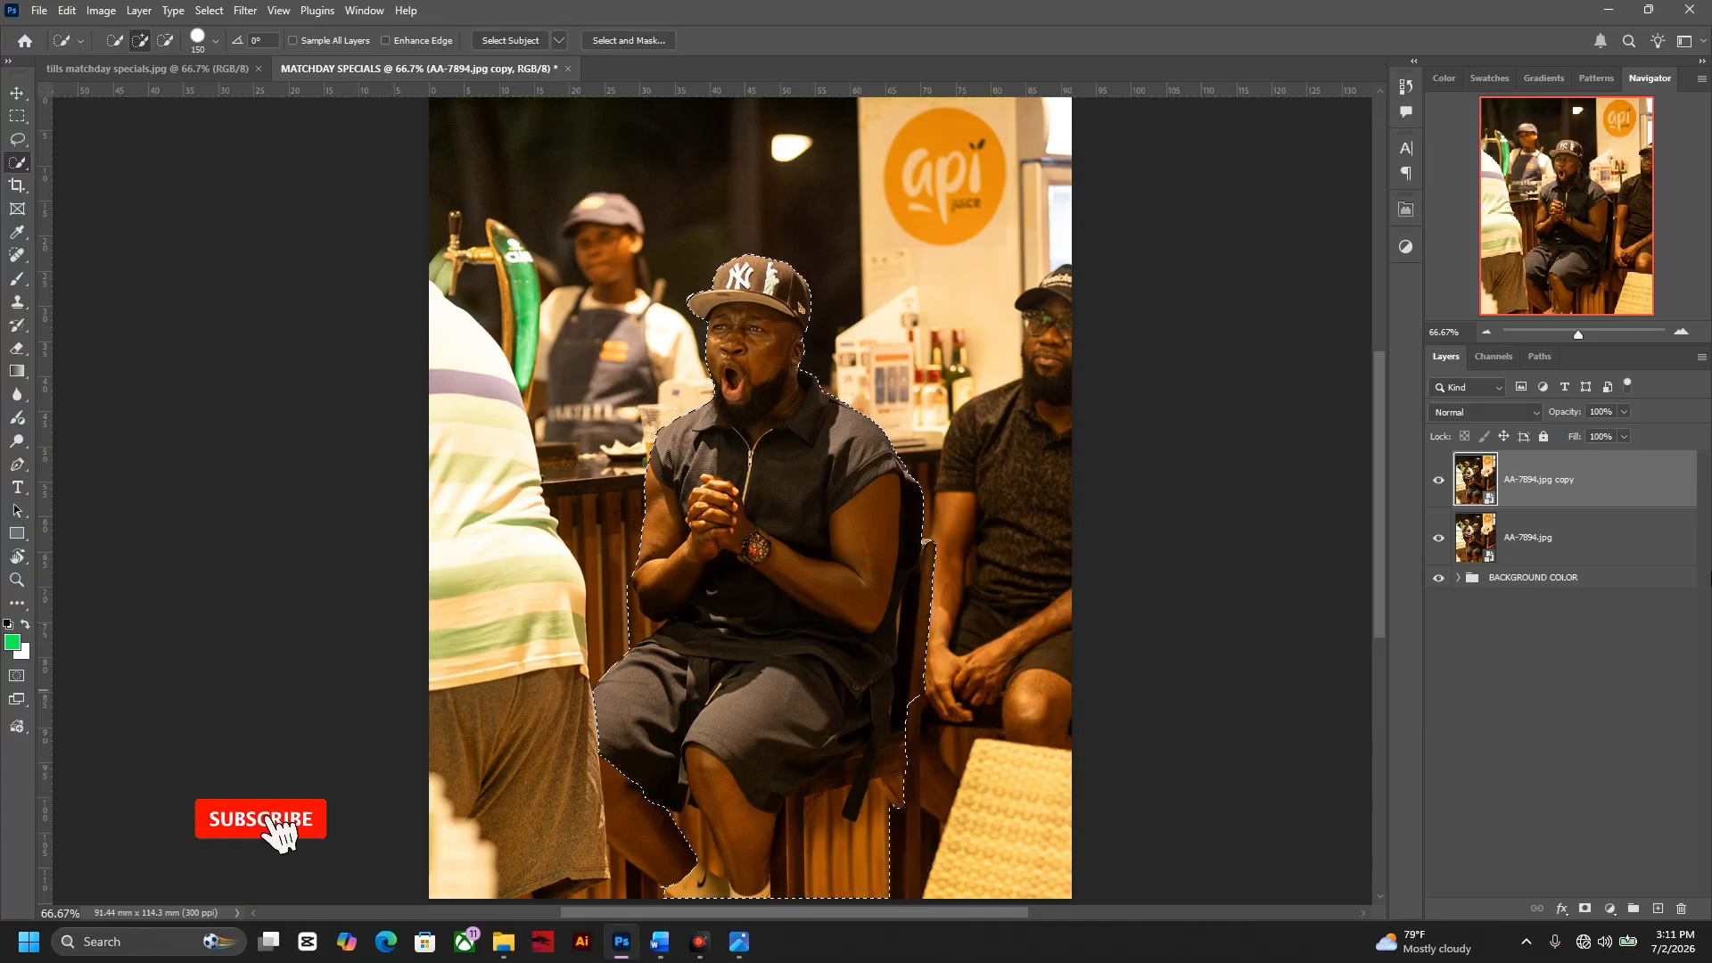
- Copy the selected man and chair to a new layer and check the cutout by toggling the layers' visibility
{"action": "key", "text": "ctrl+j"}
{"action": "key", "text": "v"}
{"action": "left_click", "coordinate": [1437, 480]}
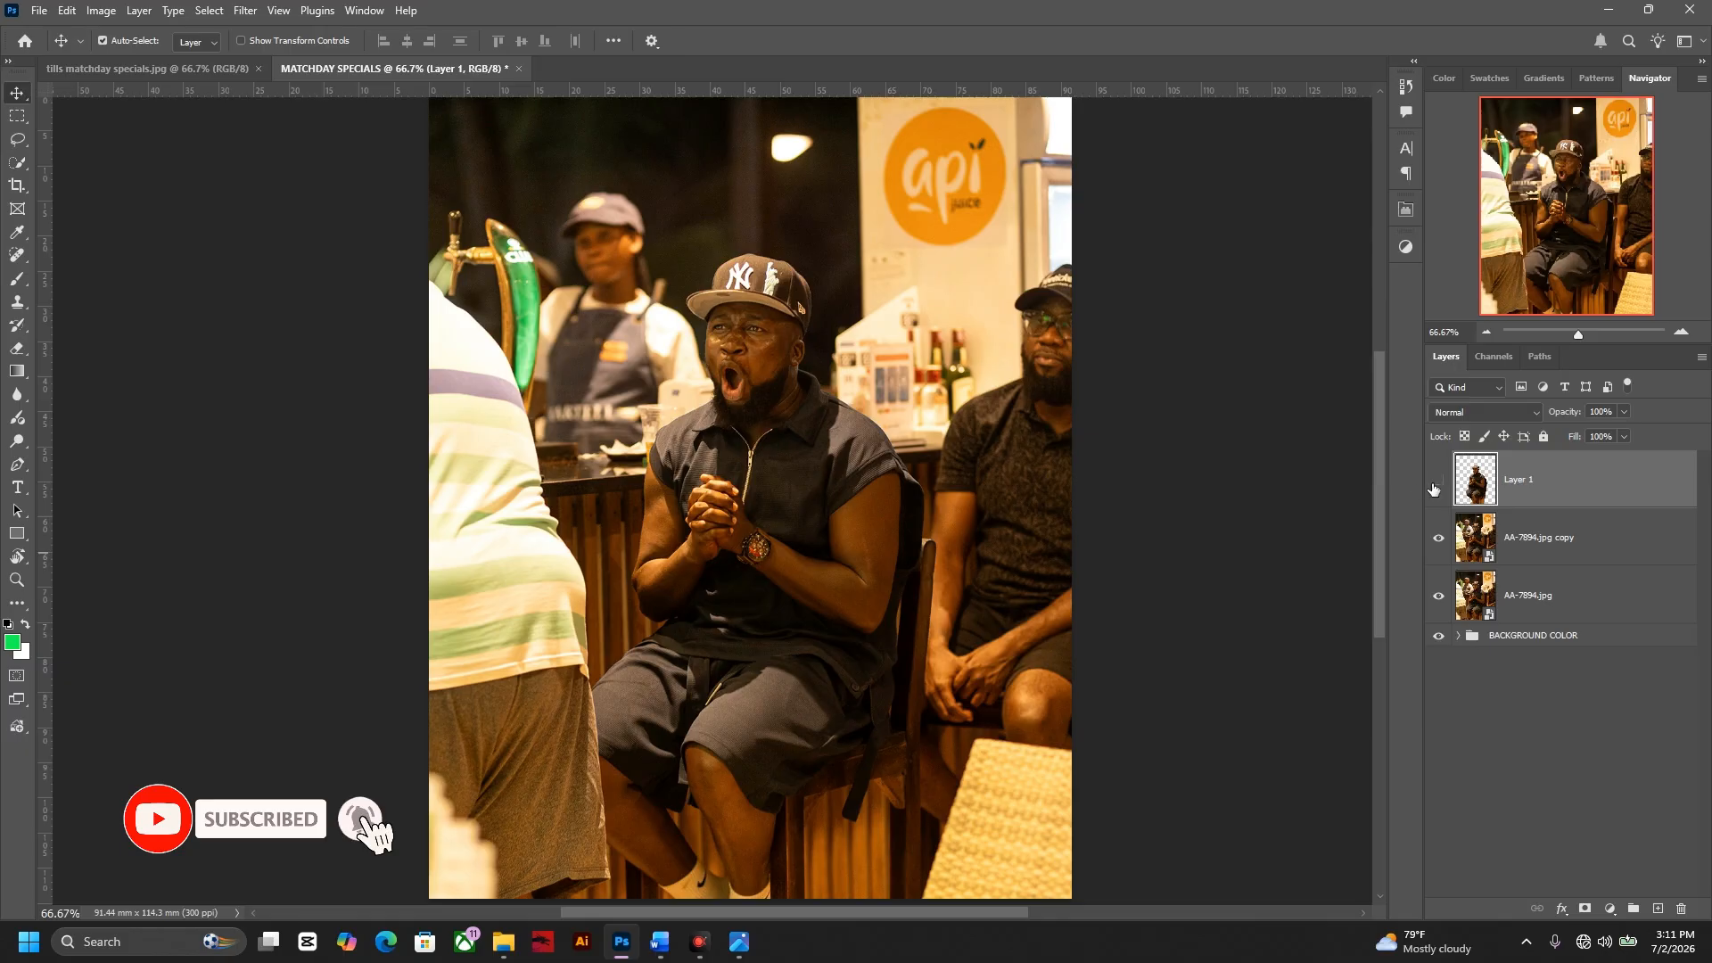
{"action": "left_click", "coordinate": [1437, 481]}
{"action": "left_click", "coordinate": [1437, 537]}
{"action": "left_click", "coordinate": [1438, 594]}
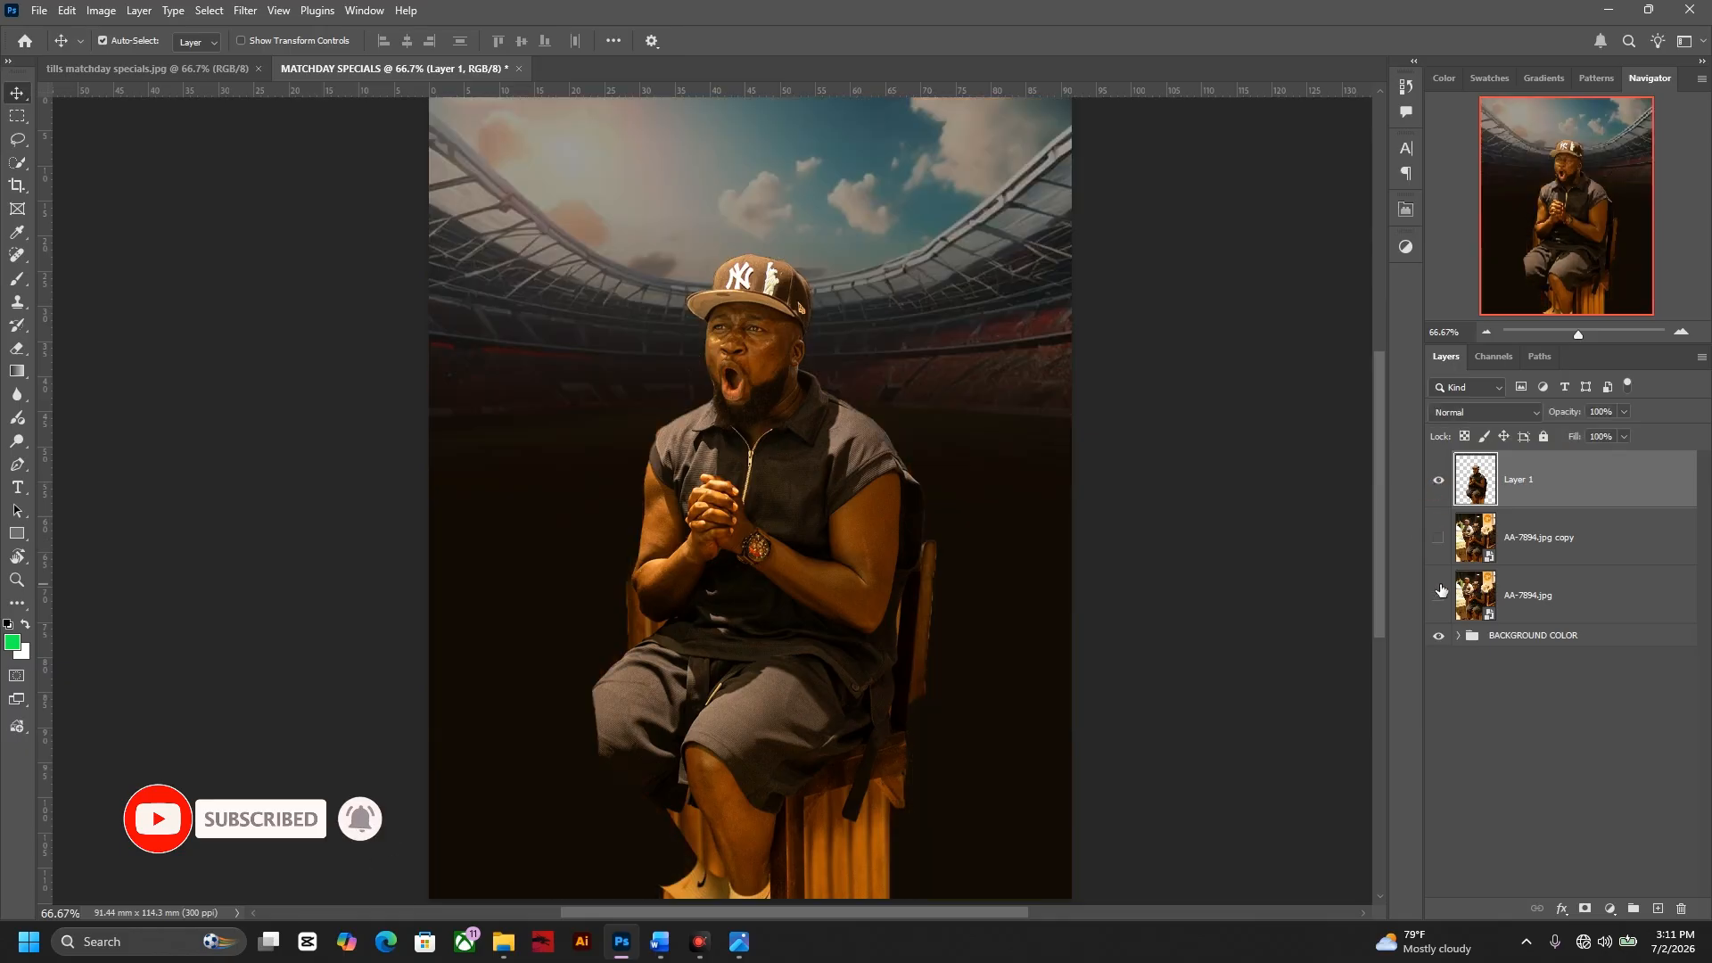
{"action": "left_click", "coordinate": [1438, 596]}
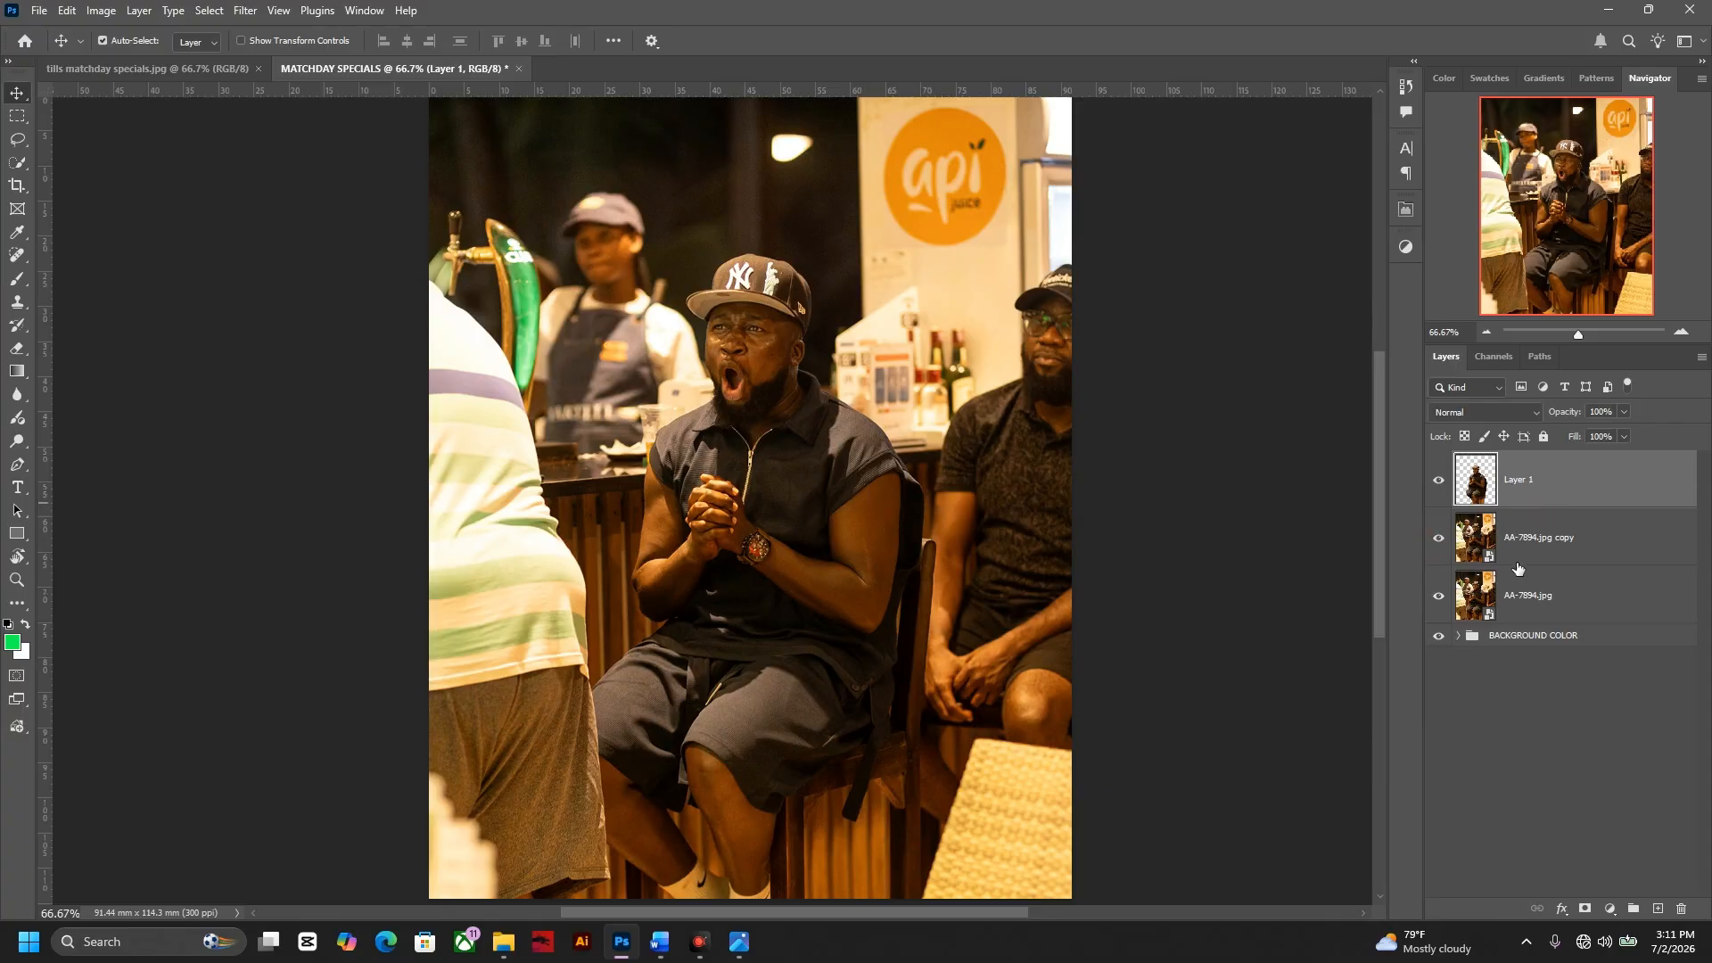
- Hide the original AA-7894.jpg layer, move it below the BACKGROUND COLOR group, and lock it
{"action": "left_click", "coordinate": [1513, 585]}
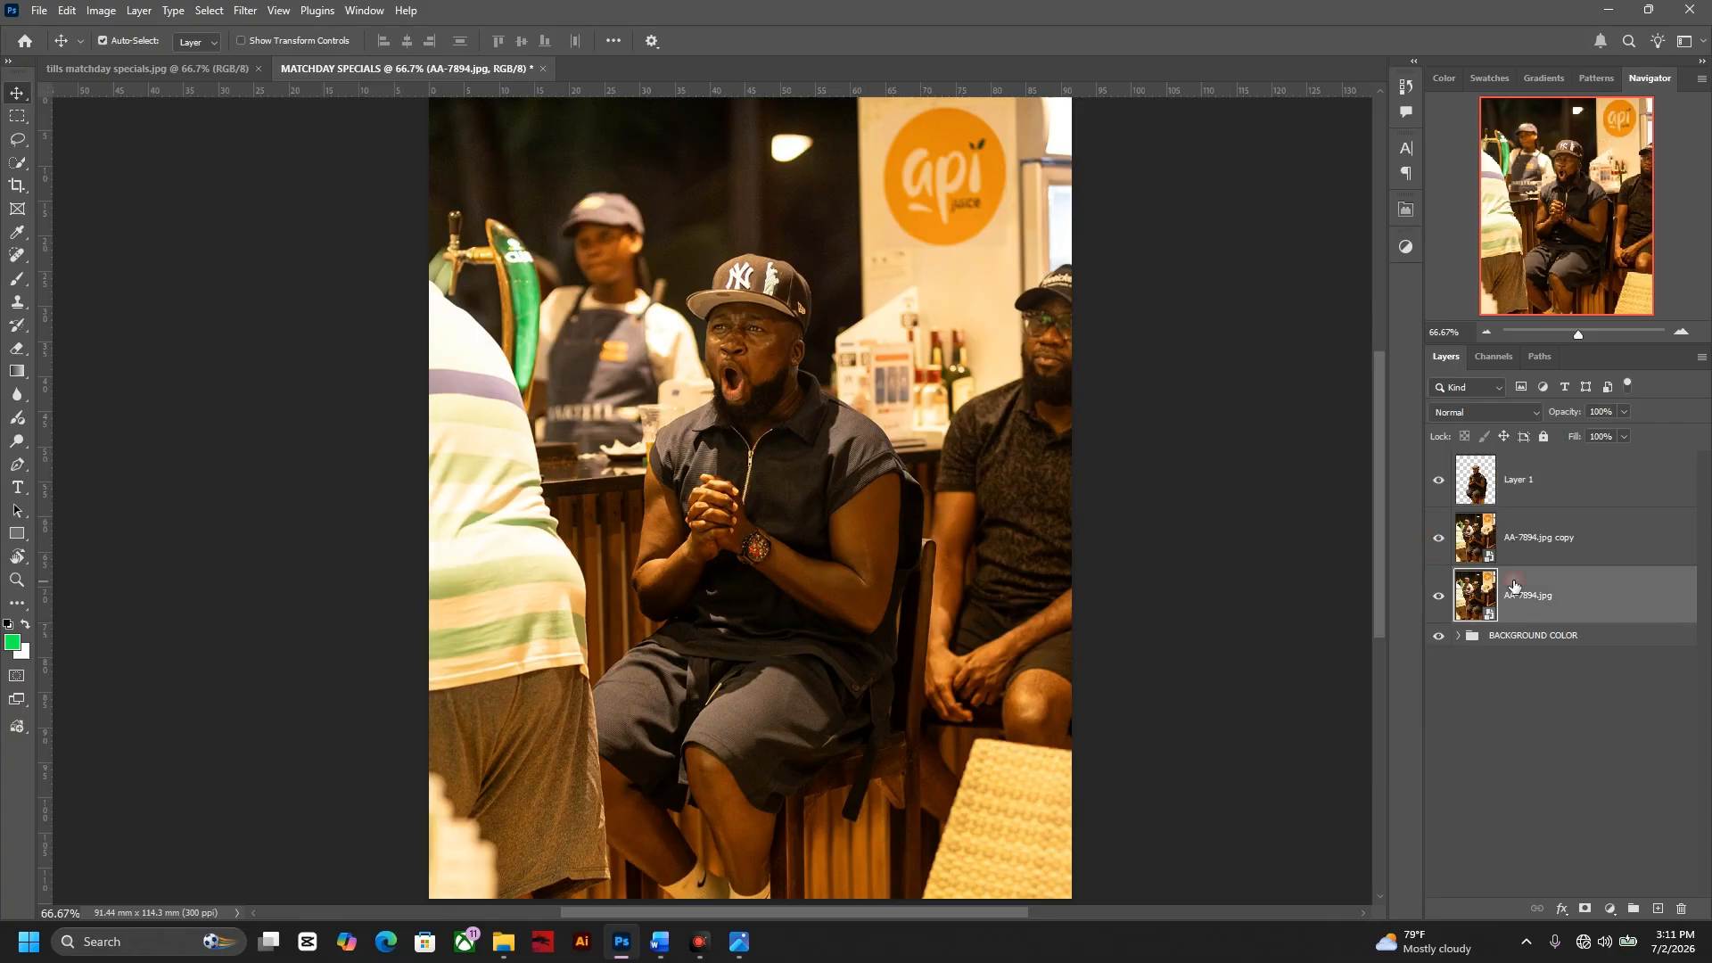
{"action": "left_click", "coordinate": [1435, 599]}
{"action": "left_click_drag", "start_coordinate": [1571, 602], "coordinate": [1575, 649]}
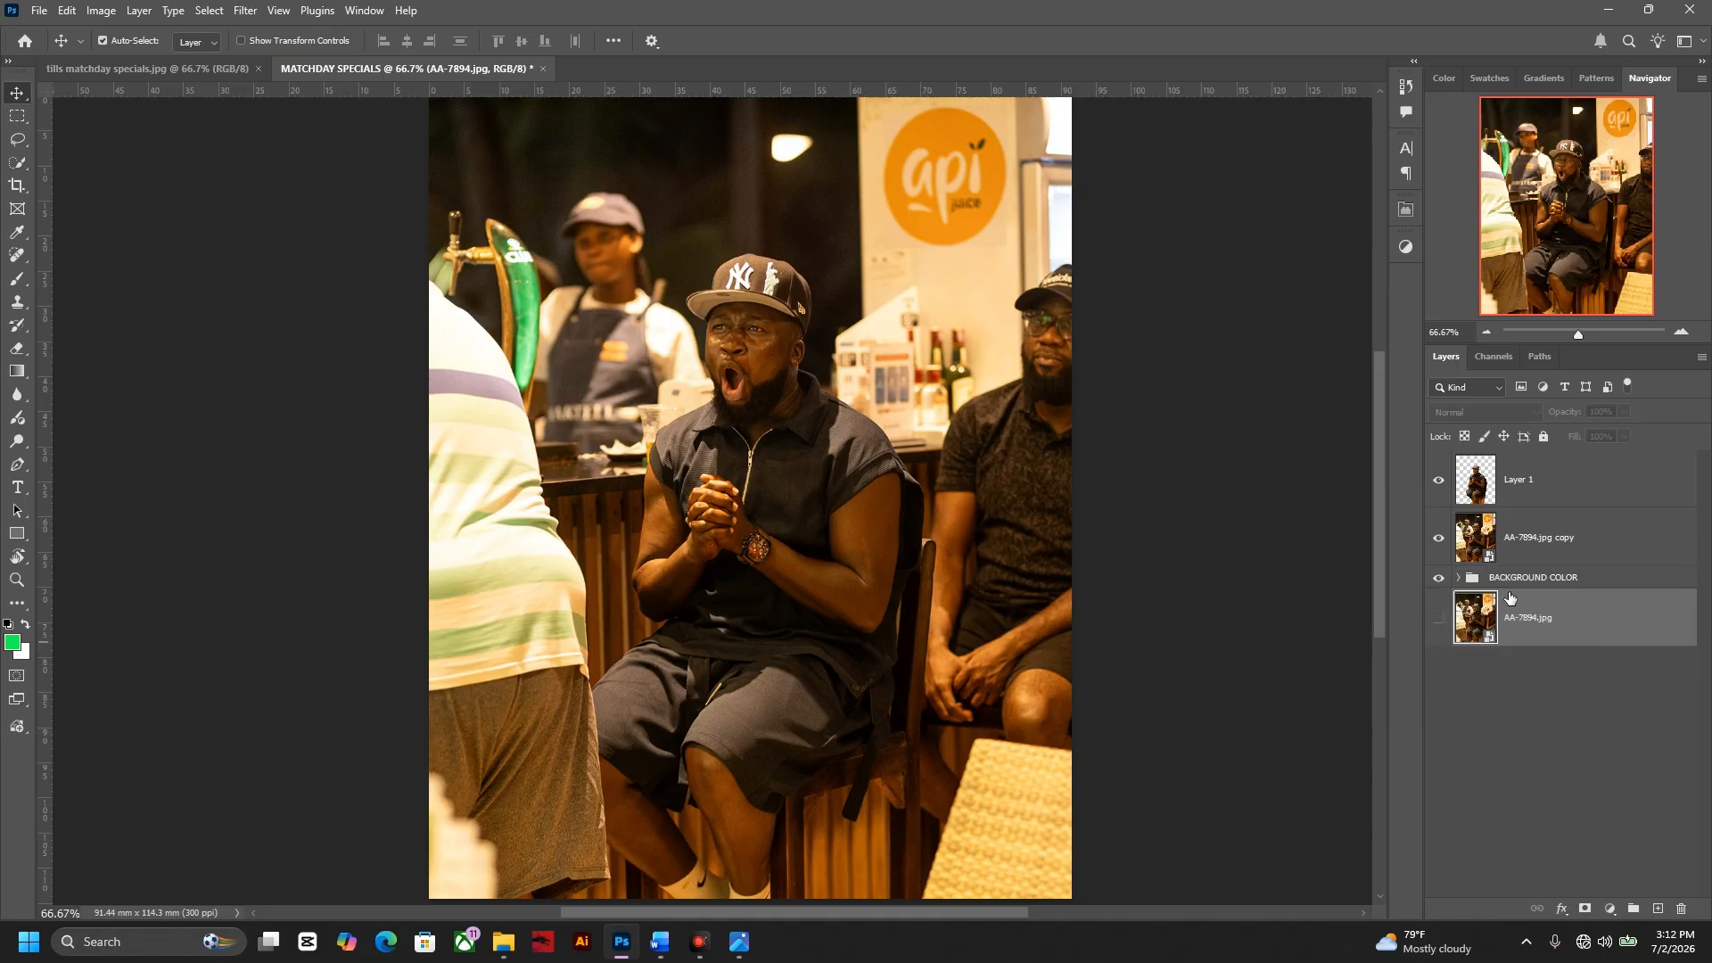
{"action": "left_click", "coordinate": [1543, 437]}
- Load the cutout's outline as a selection with the AA-7894.jpg copy layer active, and compare the layers' visibility
{"action": "left_click", "coordinate": [1521, 547]}
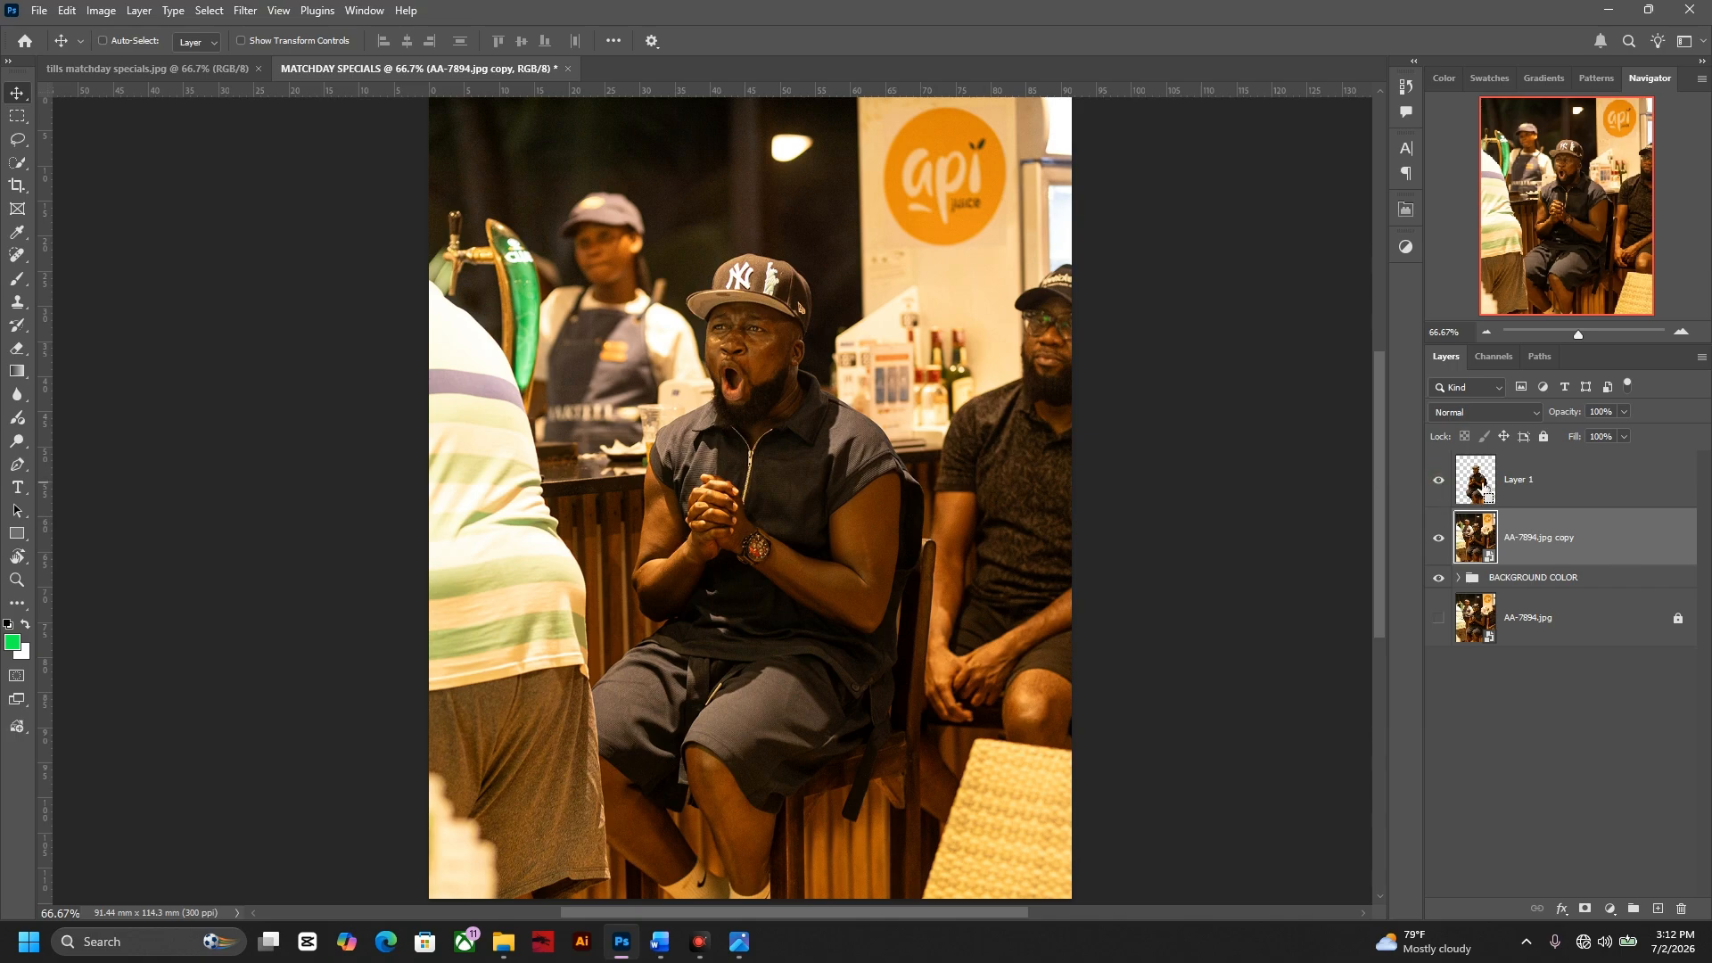
{"action": "left_click", "coordinate": [1480, 488], "text": "ctrl"}
{"action": "left_click", "coordinate": [1439, 536]}
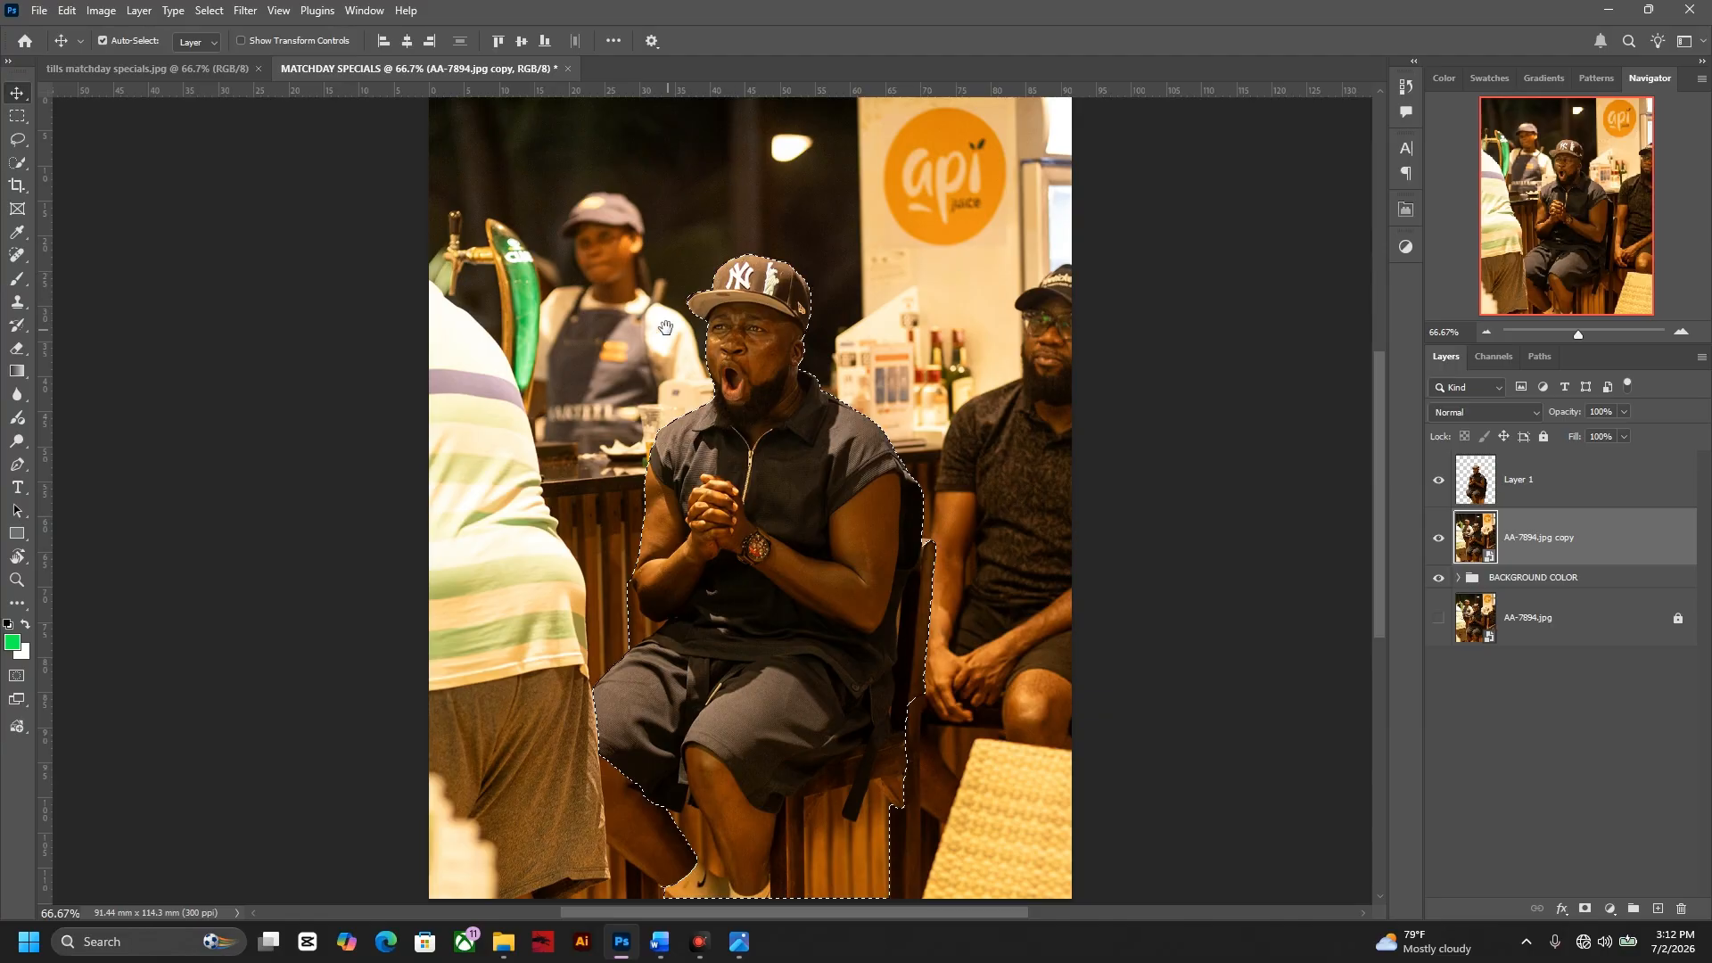
{"action": "left_click_drag", "start_coordinate": [665, 327], "coordinate": [681, 382]}
{"action": "scroll", "coordinate": [754, 662], "scroll_direction": "down", "scroll_amount": 3}
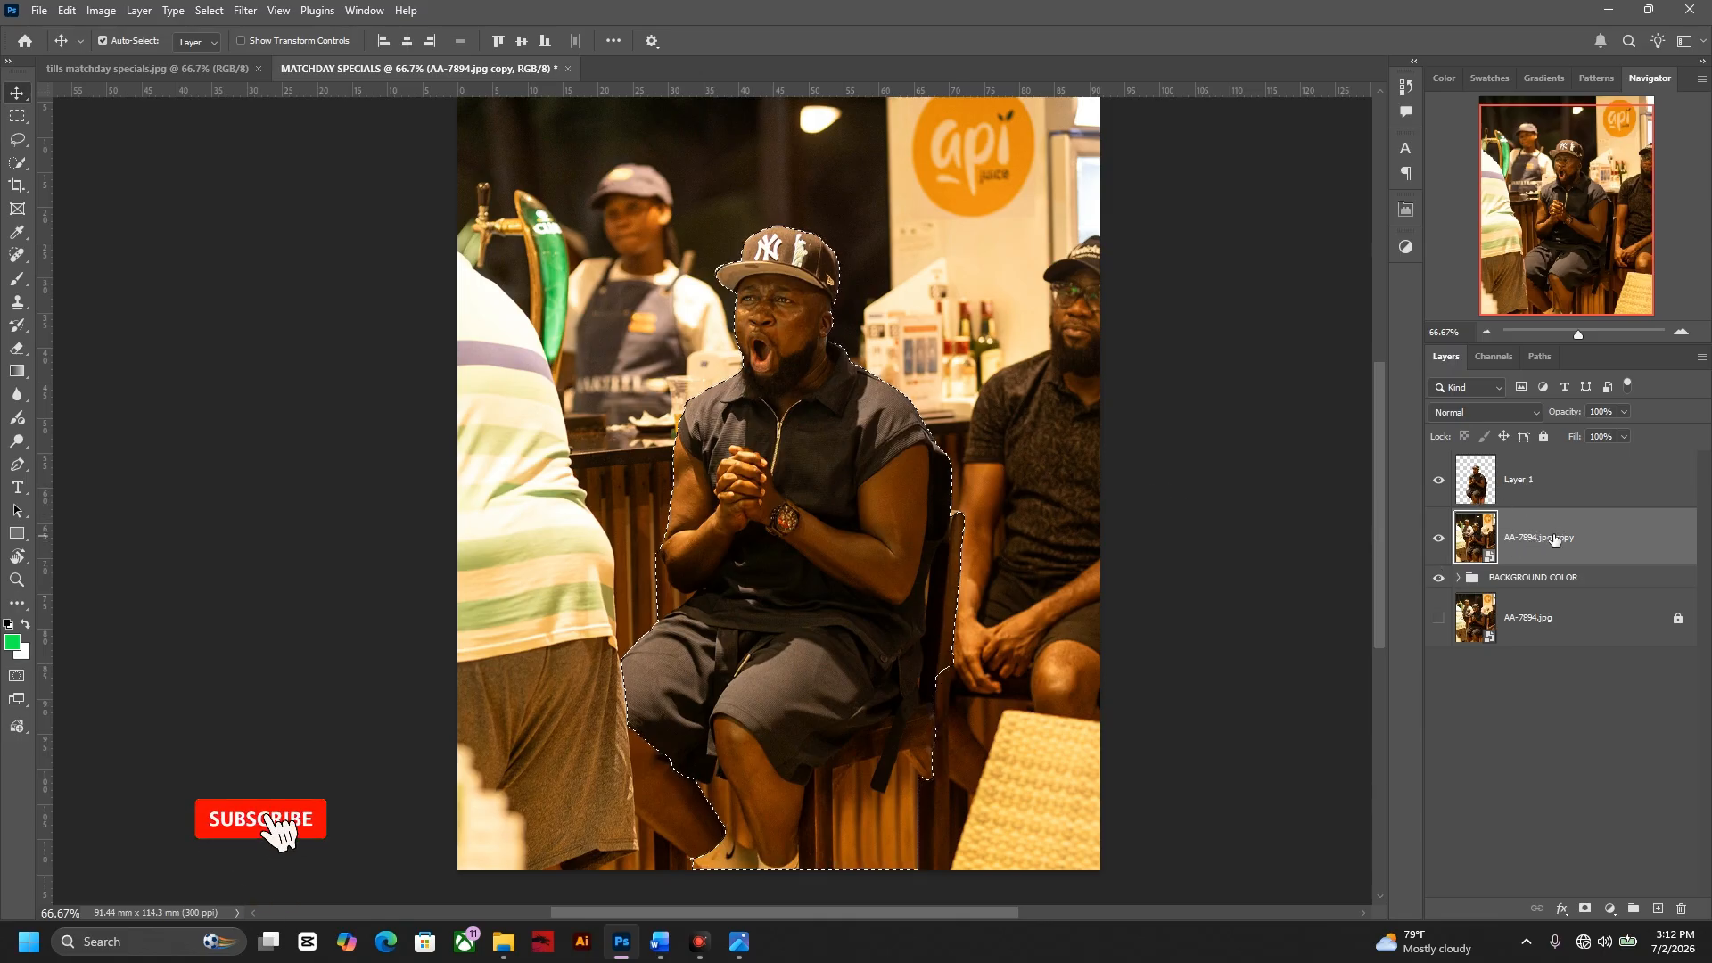
{"action": "left_click", "coordinate": [1440, 484]}
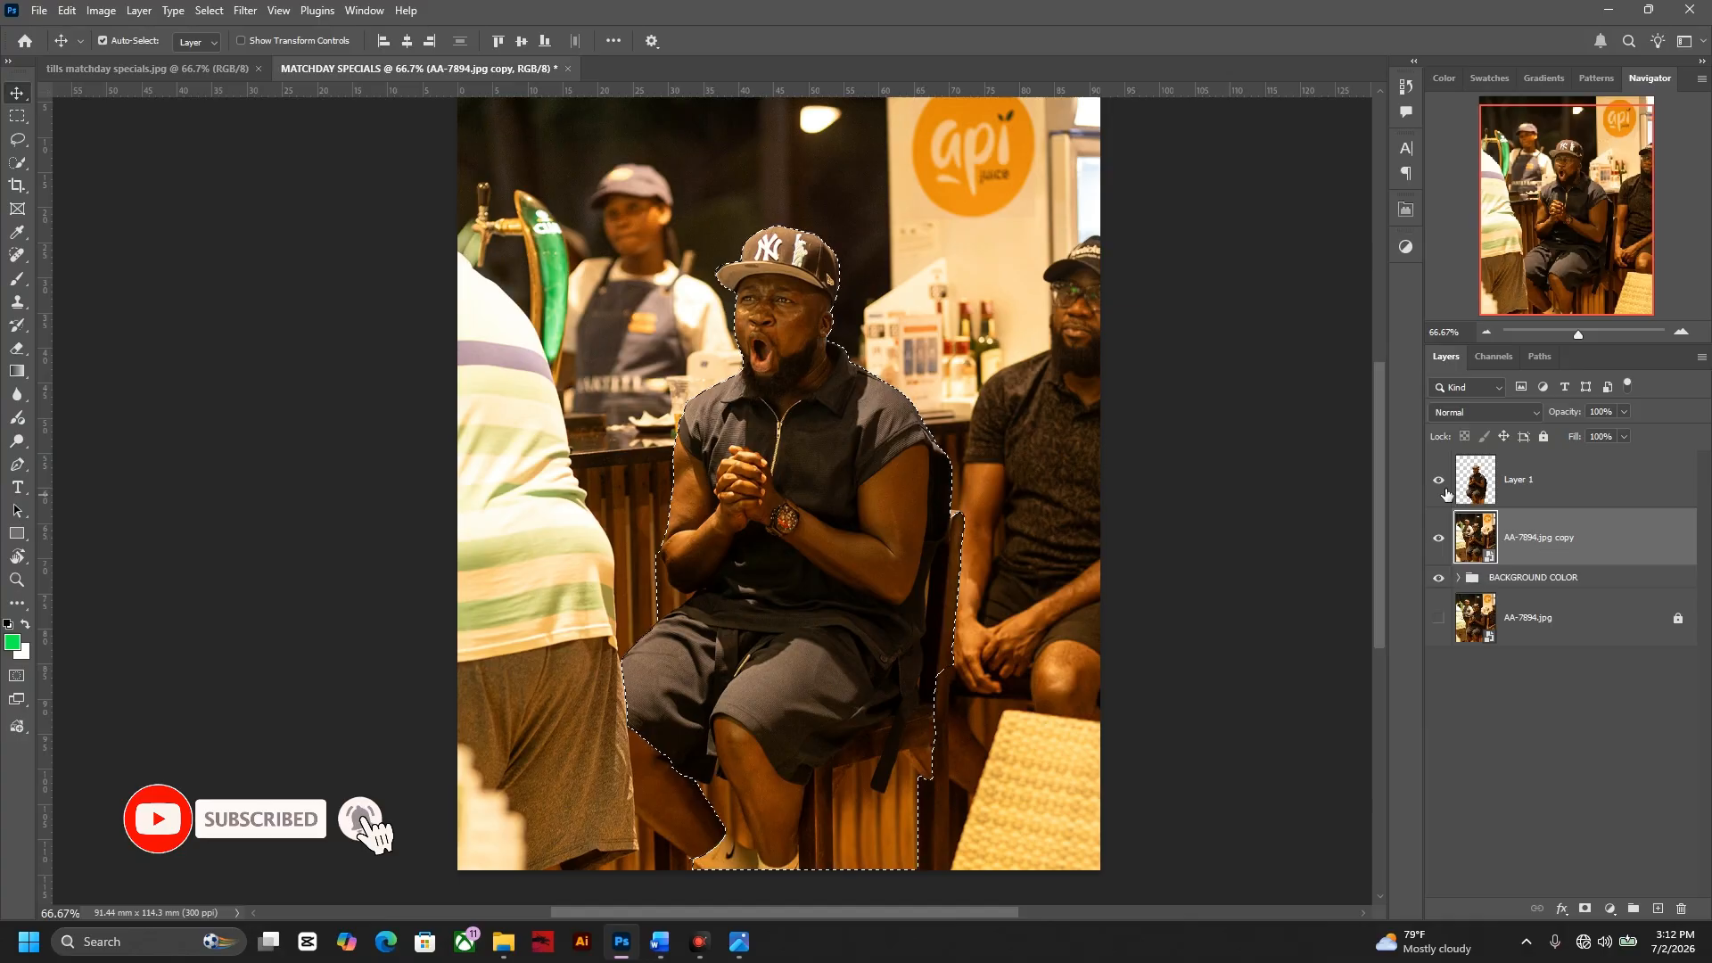
{"action": "left_click", "coordinate": [1438, 481]}
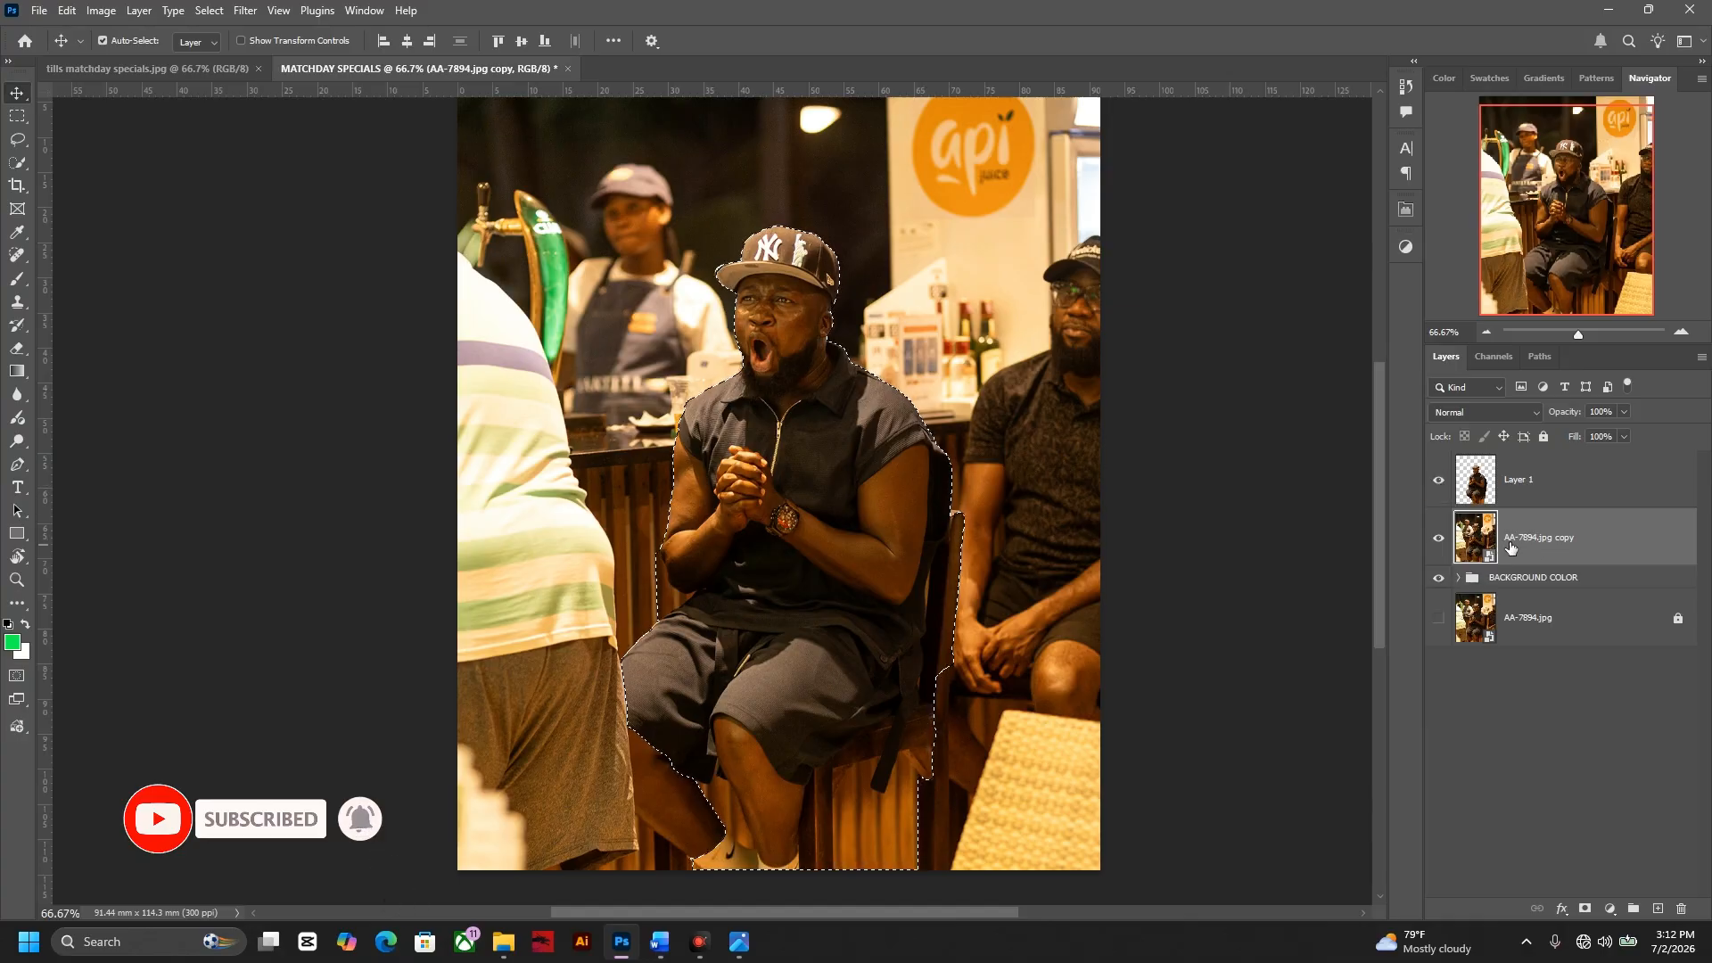
- Hide the man's cutout layer and rename it SUBJECT
{"action": "left_click", "coordinate": [1438, 485]}
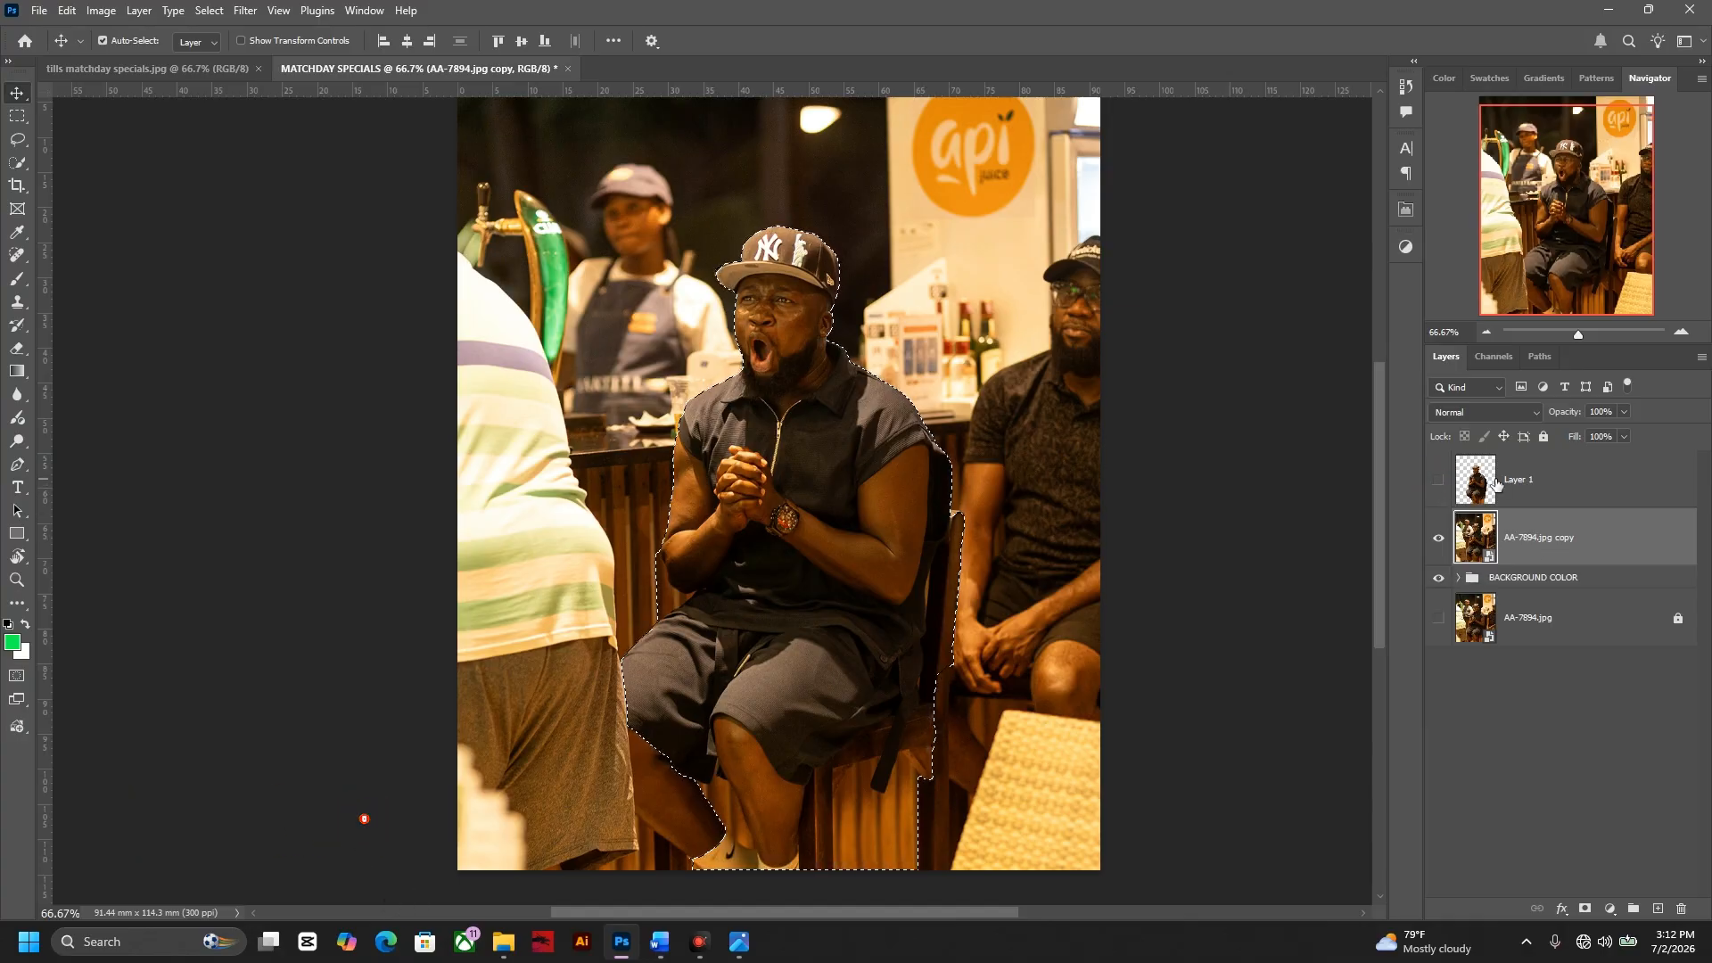
{"action": "double_click", "coordinate": [1518, 481]}
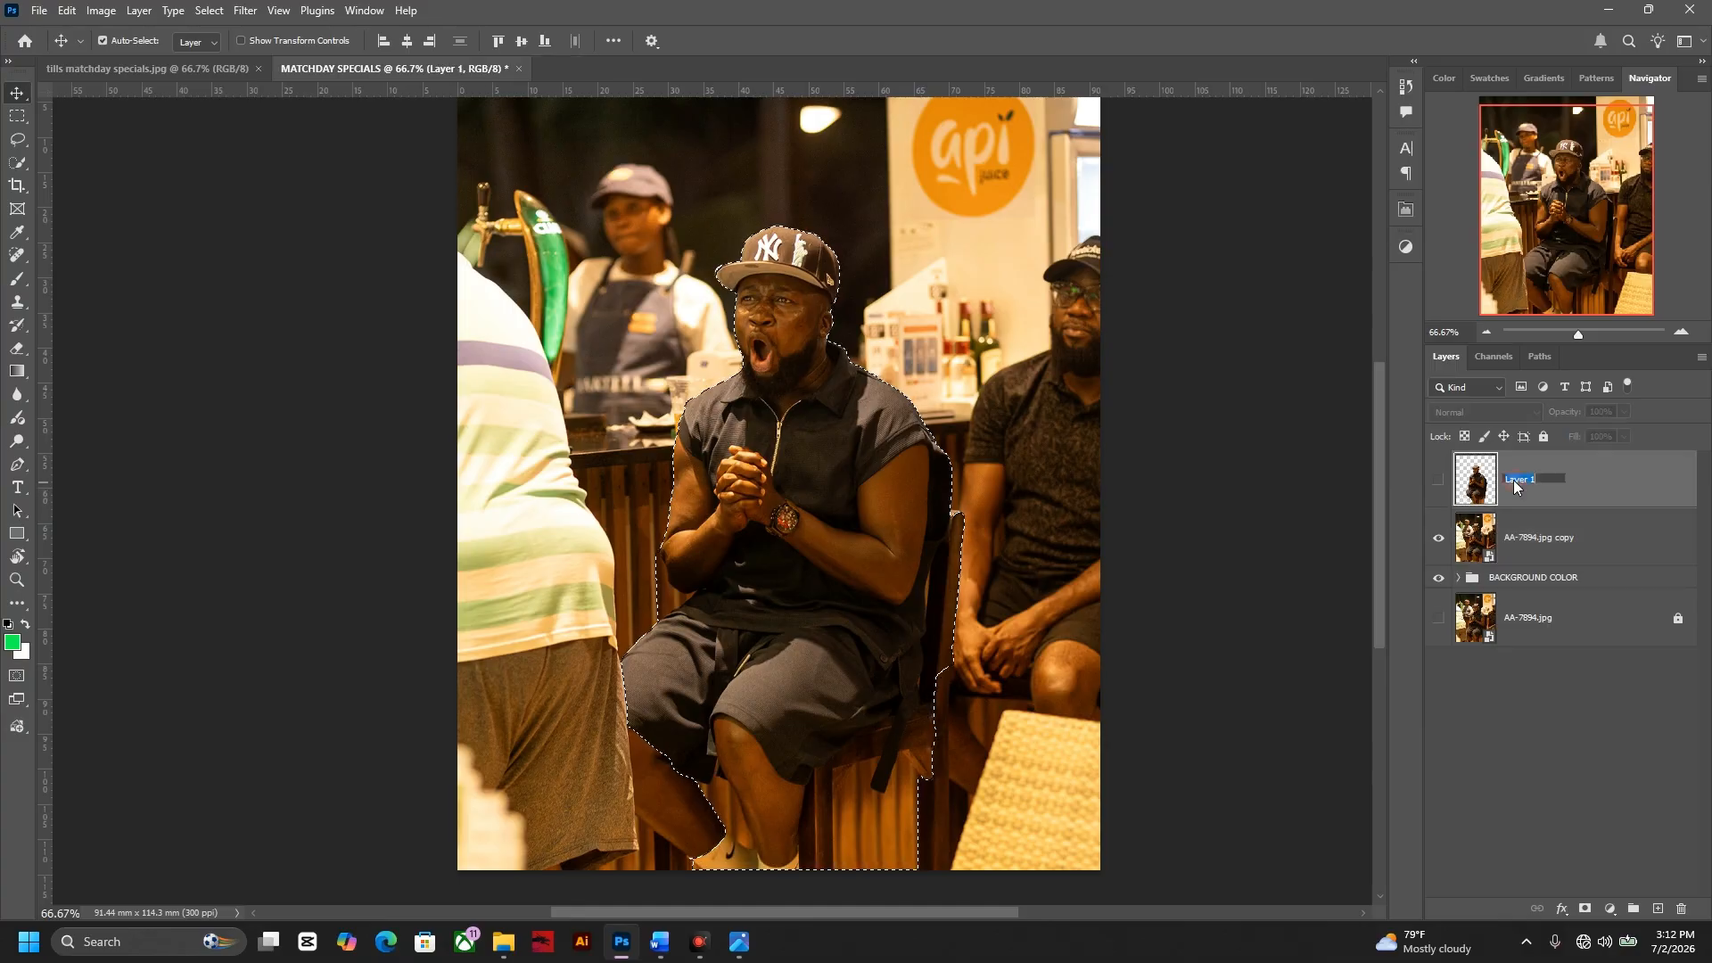
{"action": "type", "text": "su"}
{"action": "key", "text": "BackSpace"}
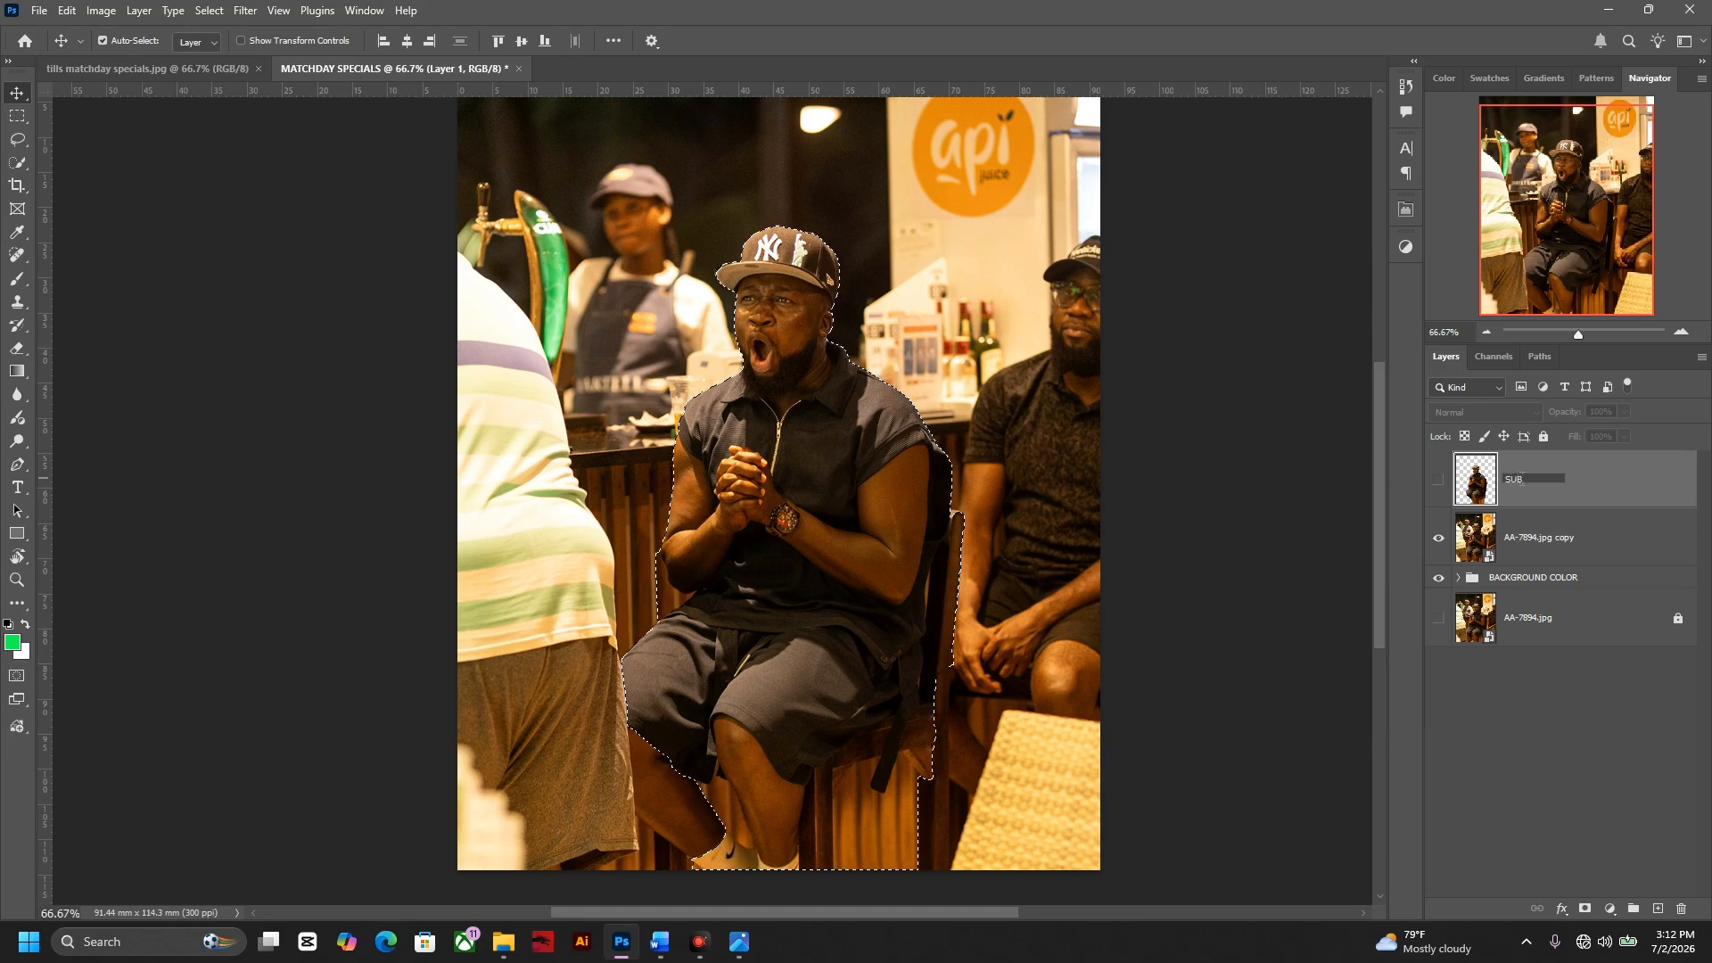
{"action": "type", "text": "UBJET"}
{"action": "key", "text": "Return"}
{"action": "double_click", "coordinate": [1533, 482]}
{"action": "key", "text": "Return"}
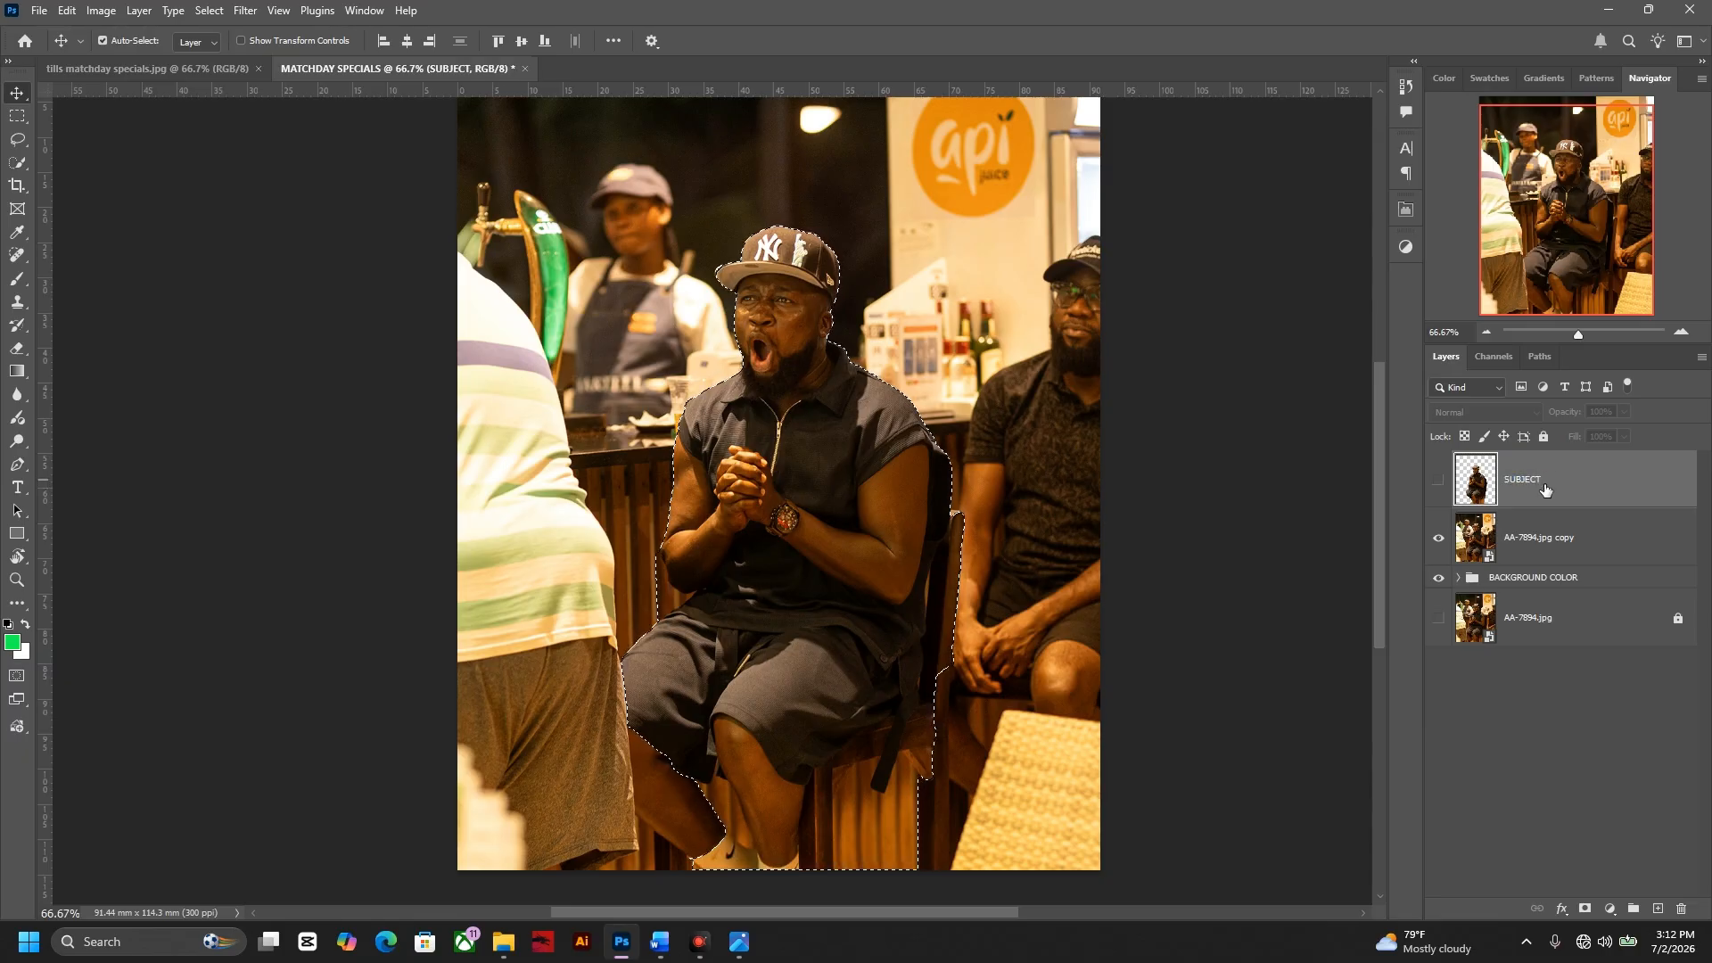
- Clear the selection and add a layer mask to the AA-7894.jpg copy layer
{"action": "key", "text": "ctrl+plus"}
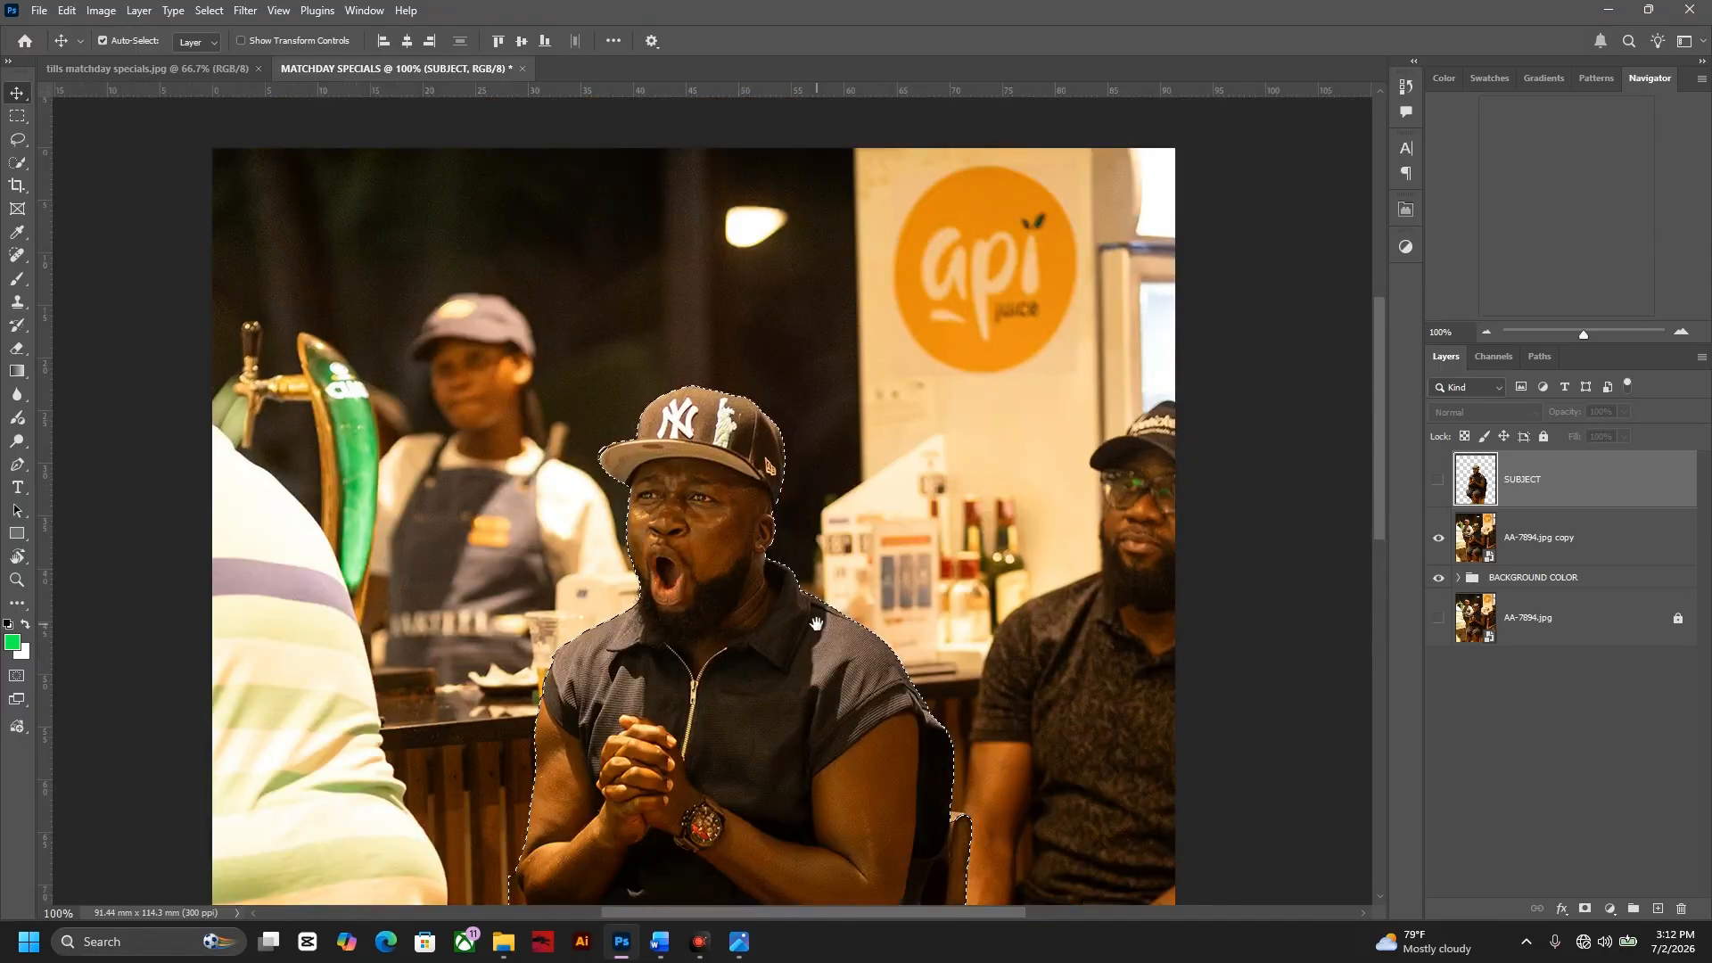
{"action": "left_click", "coordinate": [1585, 555]}
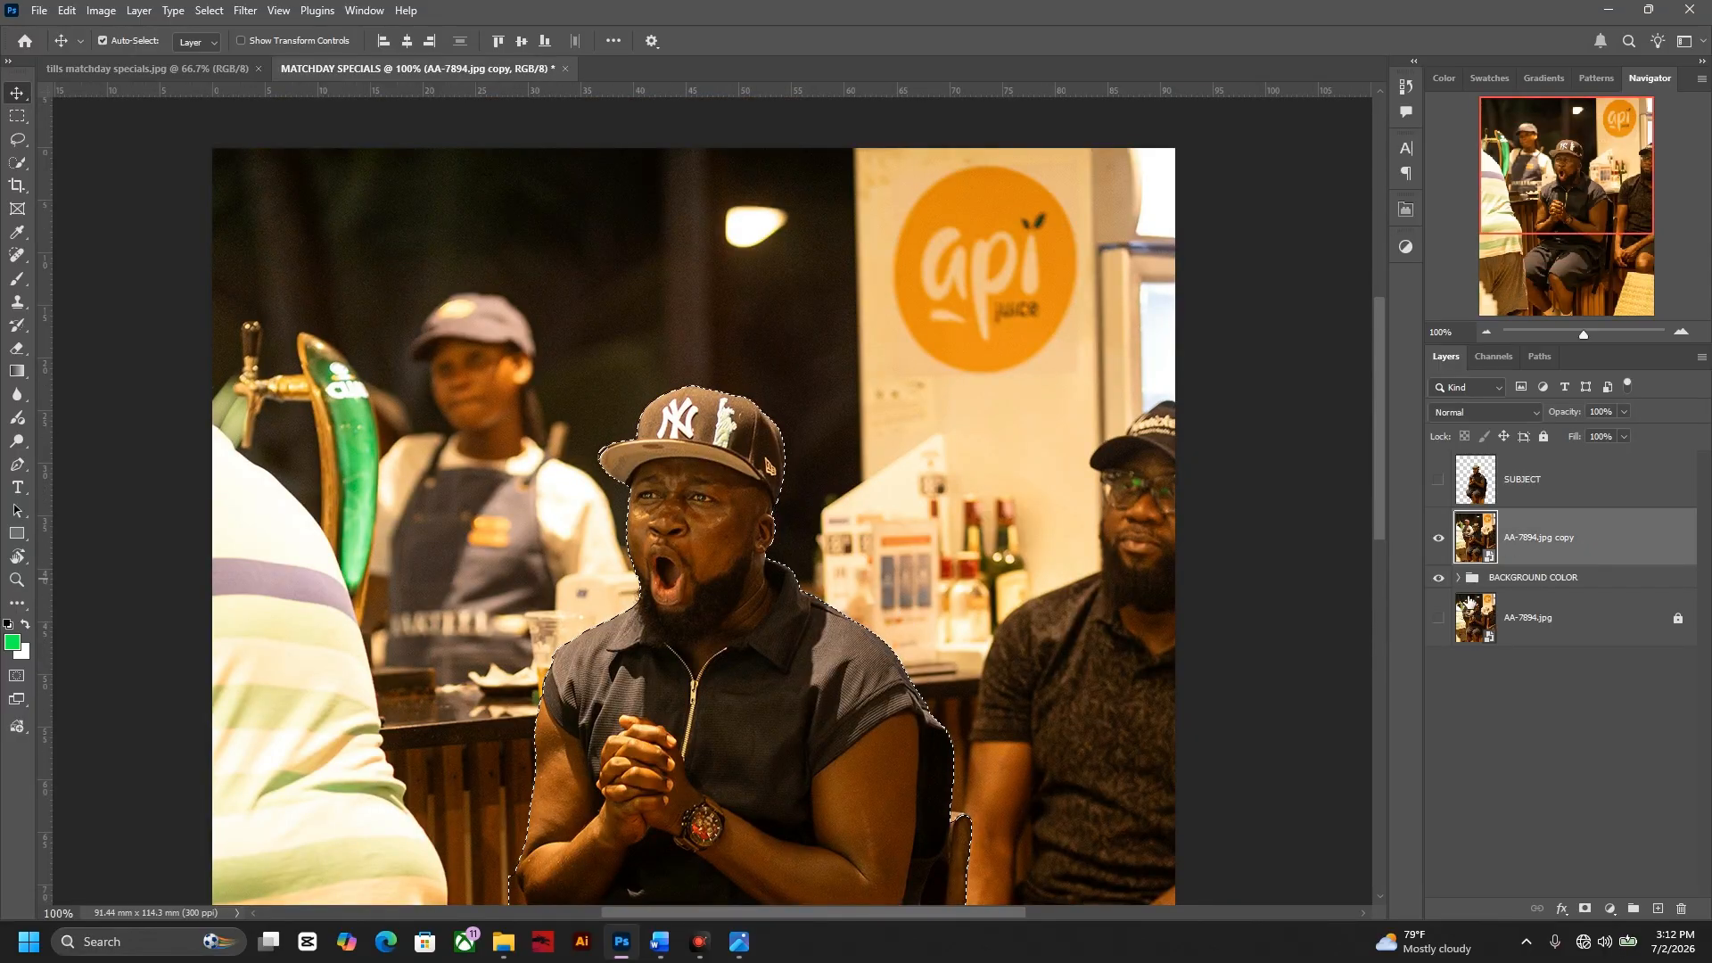
{"action": "key", "text": "ctrl+d"}
{"action": "left_click", "coordinate": [1586, 909]}
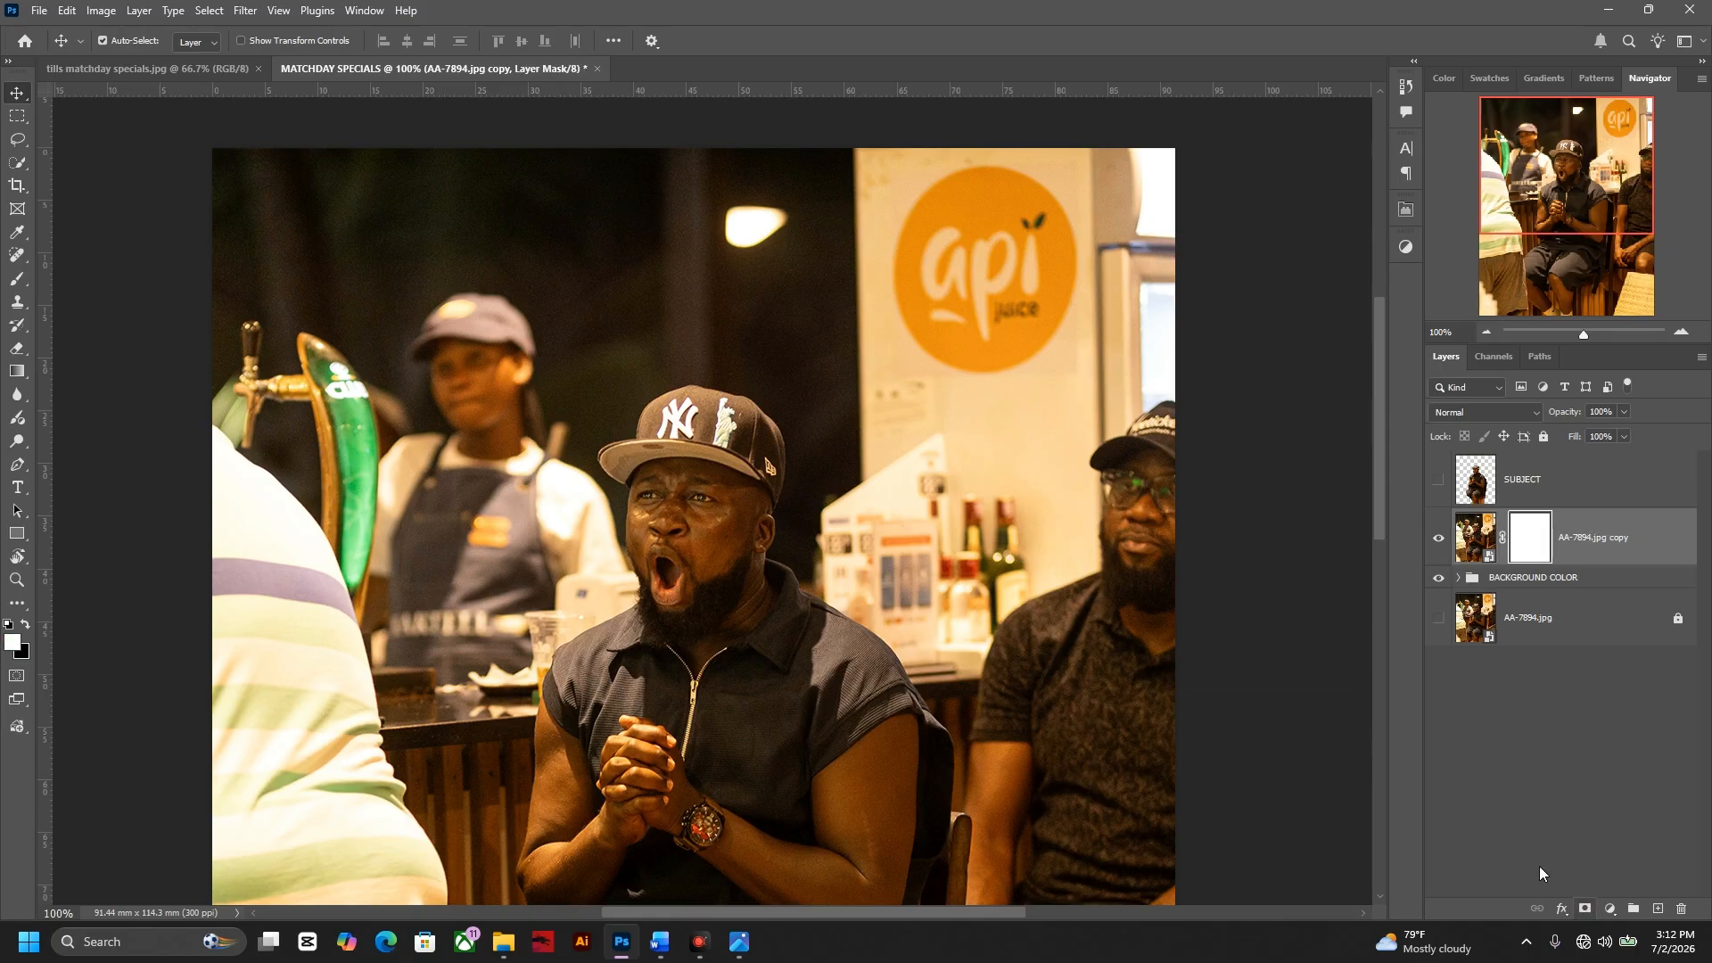
- Fade the upper part of the bar photo by painting black on its mask with a 1000 px soft brush at 62% opacity
{"action": "key", "text": "ctrl+minus"}
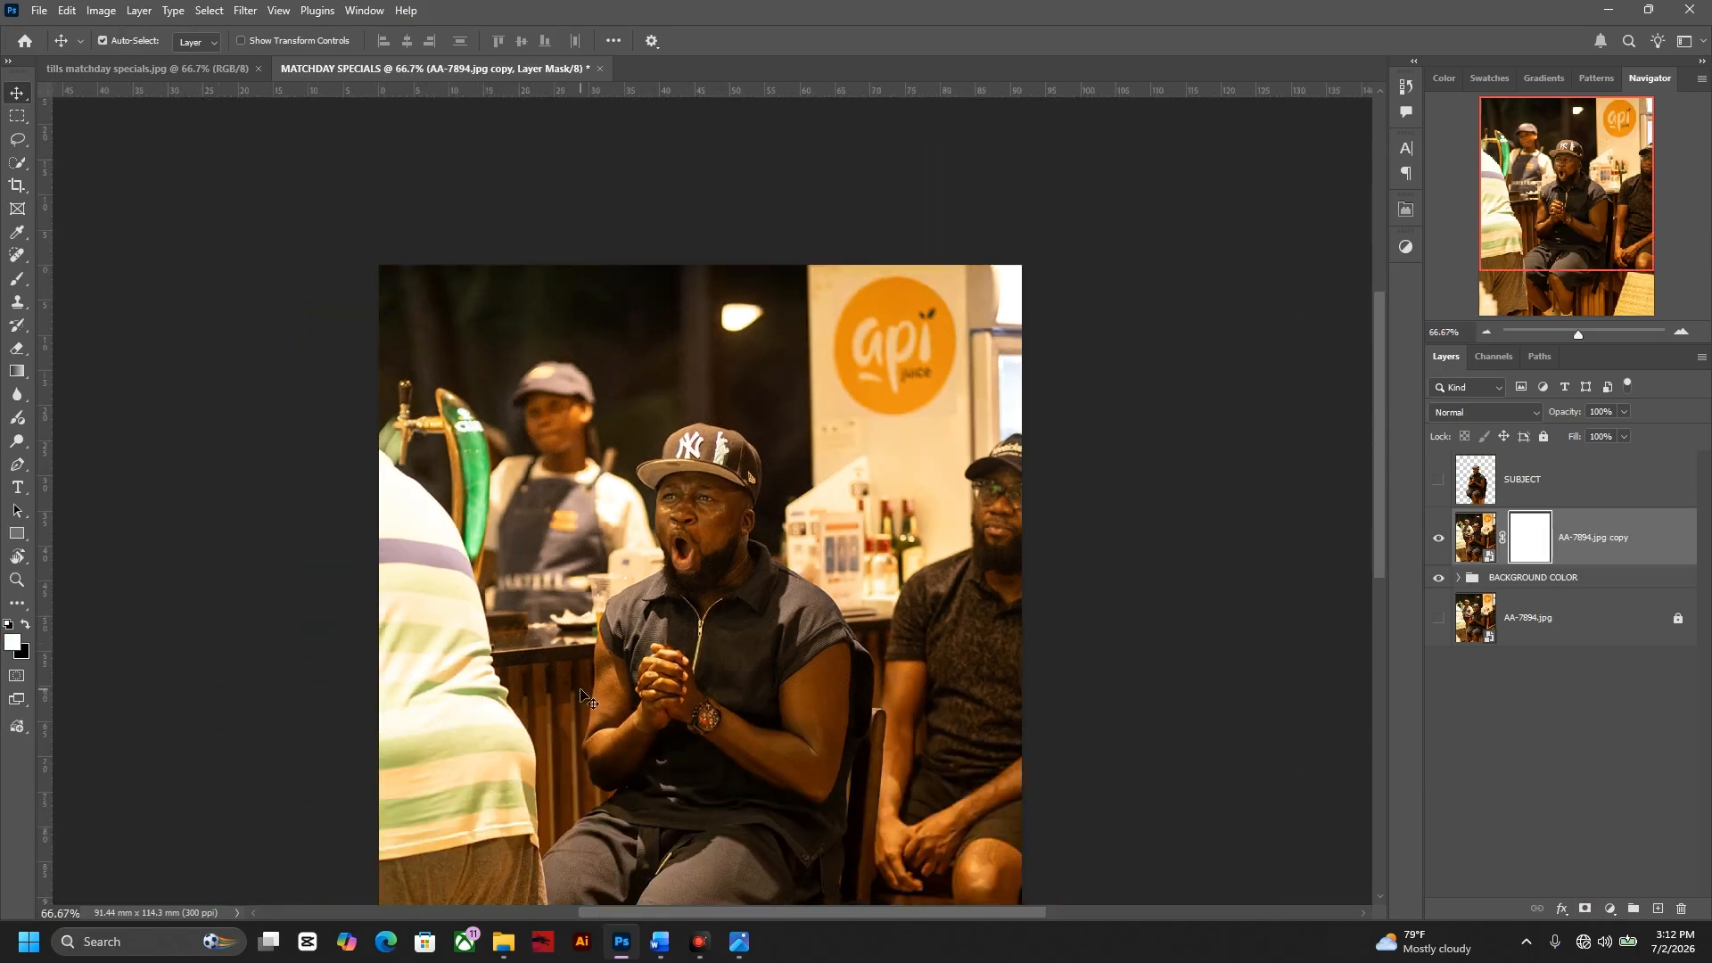
{"action": "left_click", "coordinate": [24, 628]}
{"action": "left_click_drag", "start_coordinate": [731, 603], "coordinate": [1016, 434]}
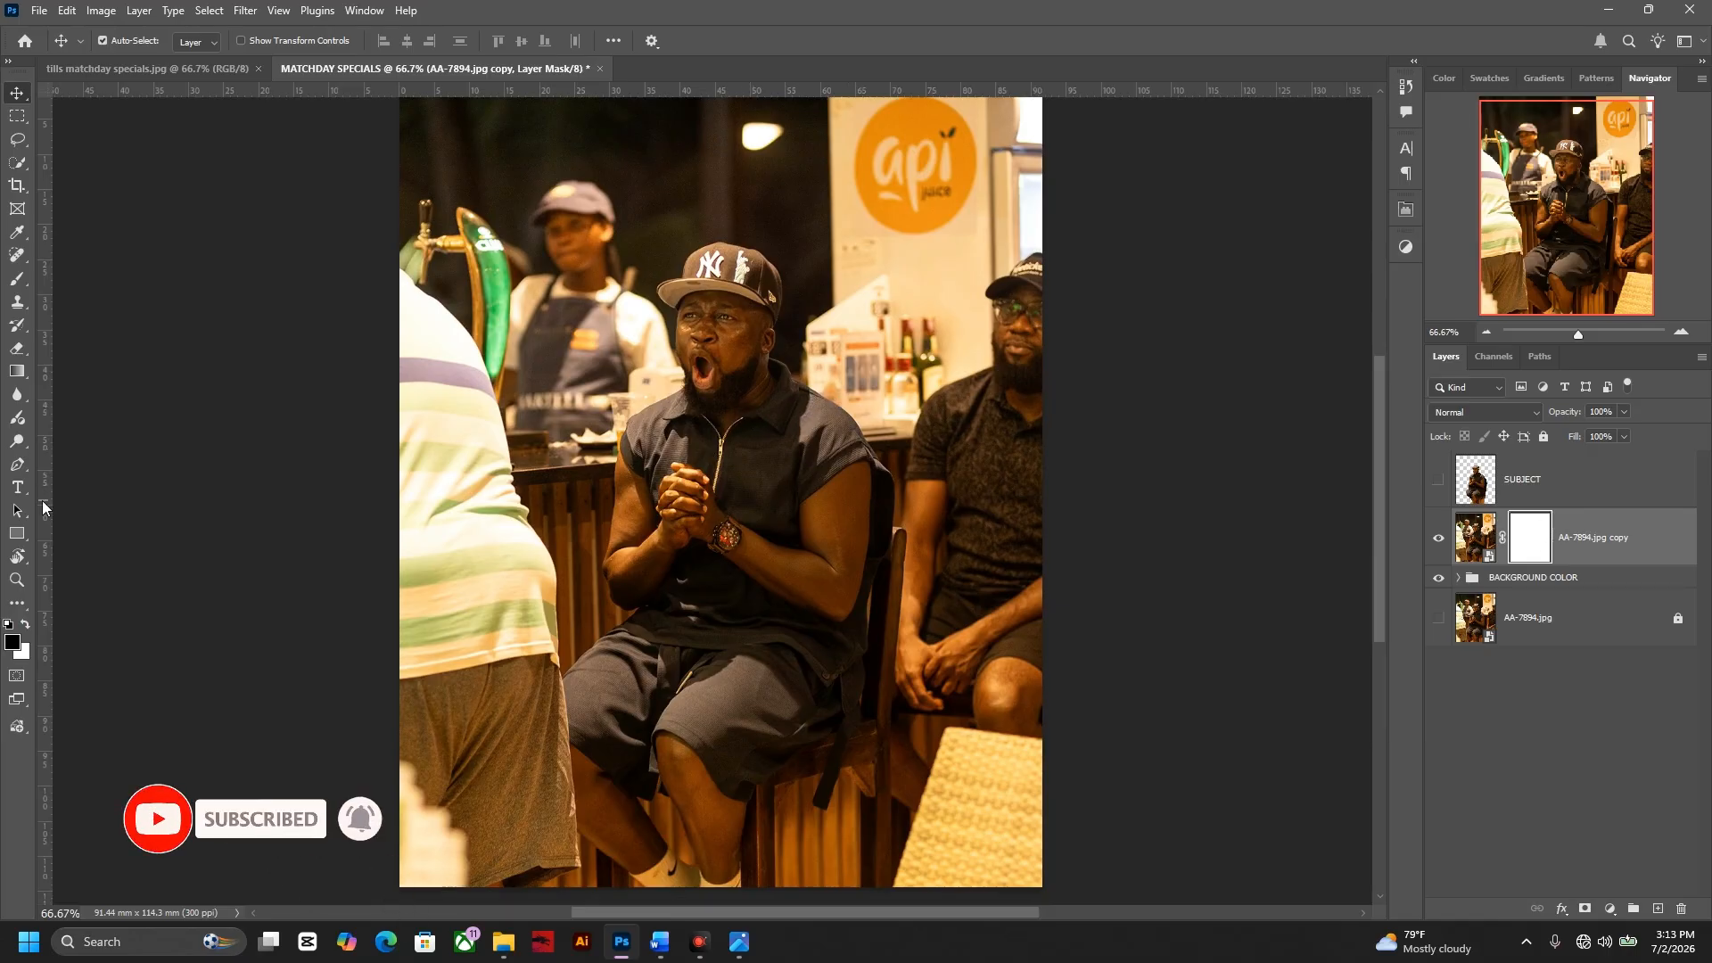
{"action": "left_click", "coordinate": [17, 280]}
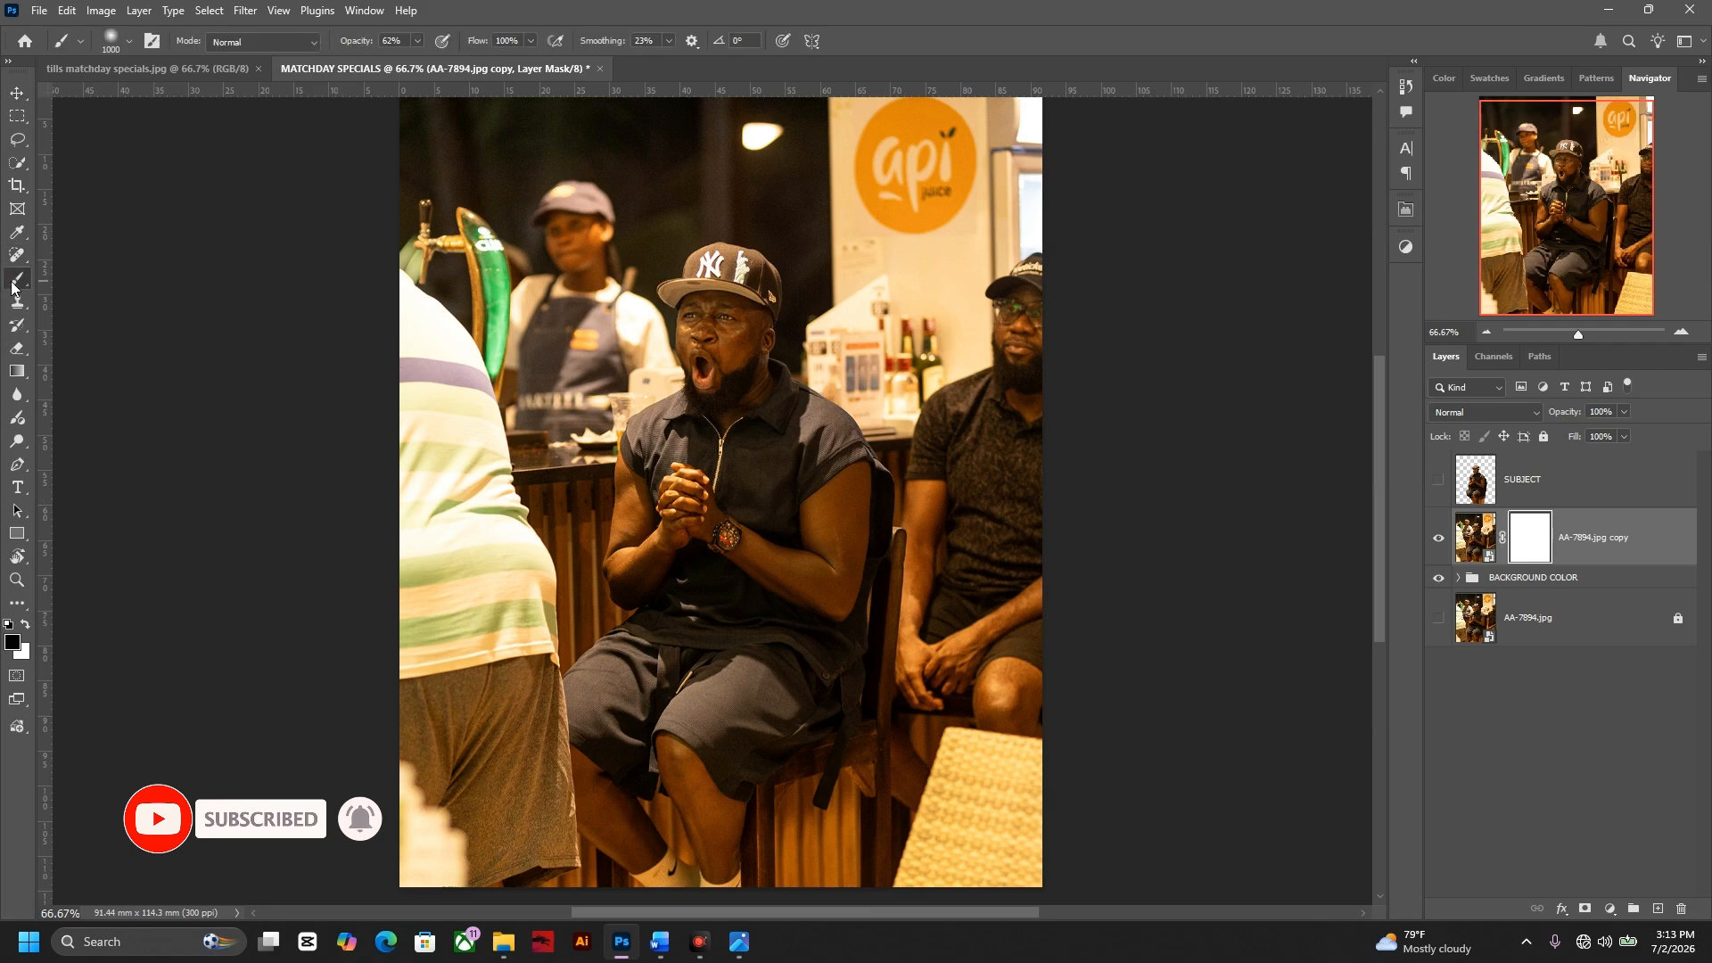
{"action": "left_click", "coordinate": [80, 281]}
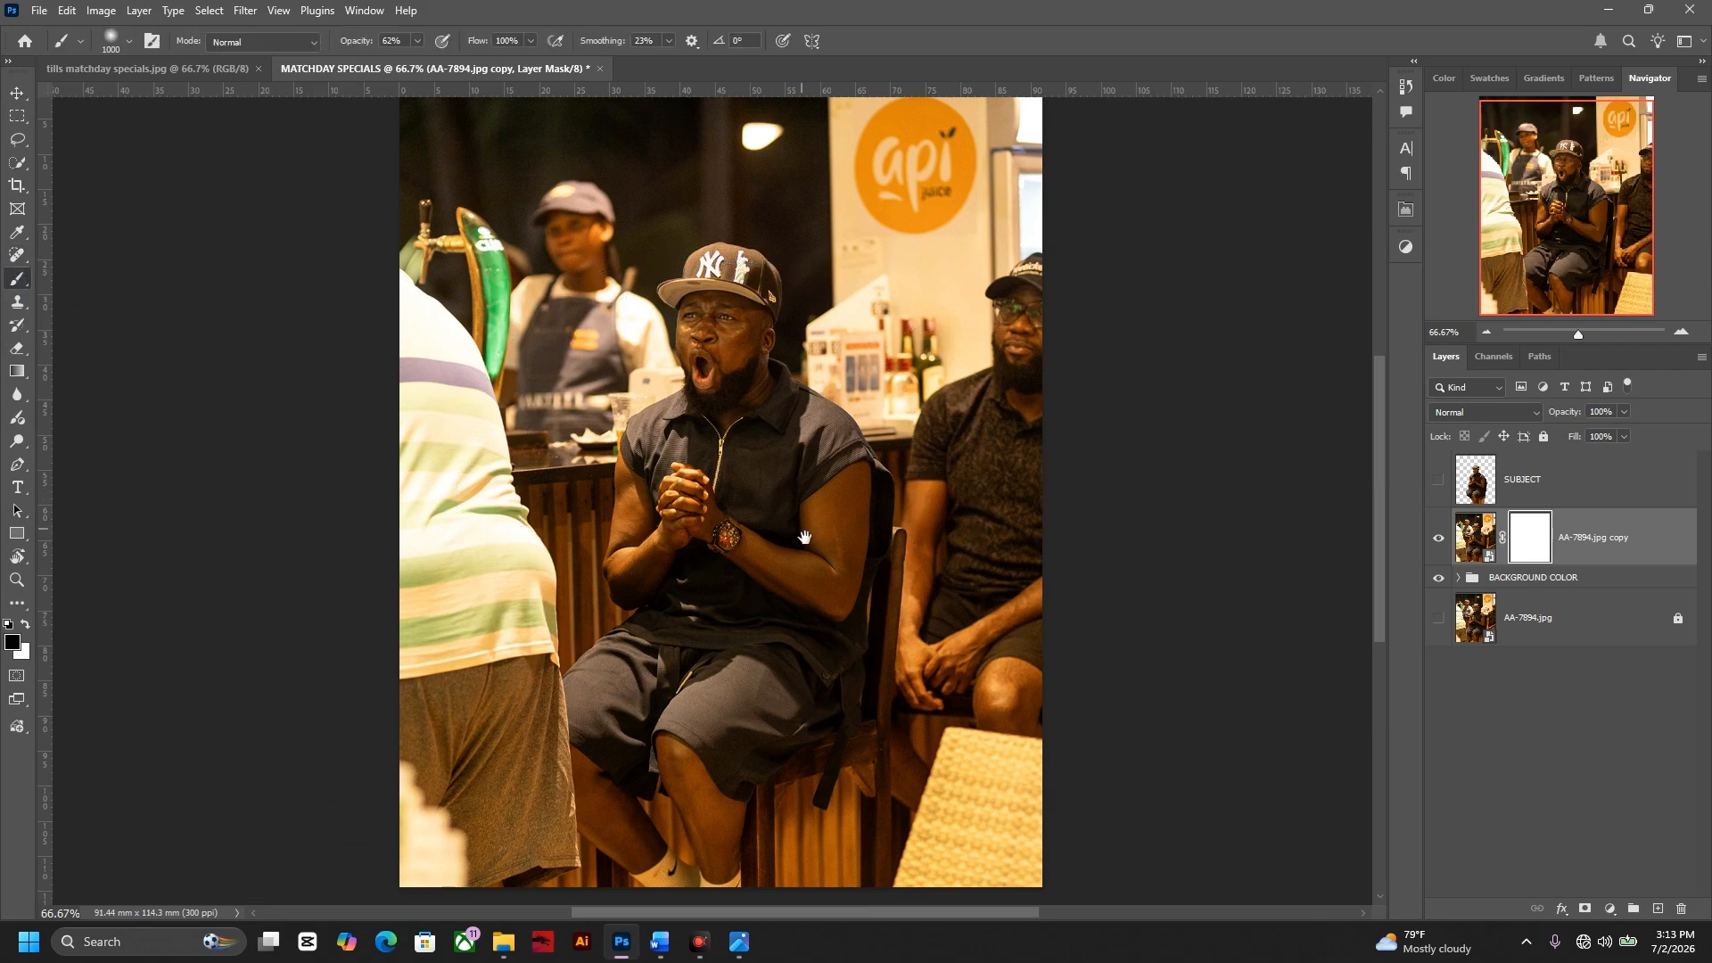
{"action": "left_click_drag", "start_coordinate": [805, 538], "coordinate": [823, 488]}
{"action": "key", "text": "ctrl+minus"}
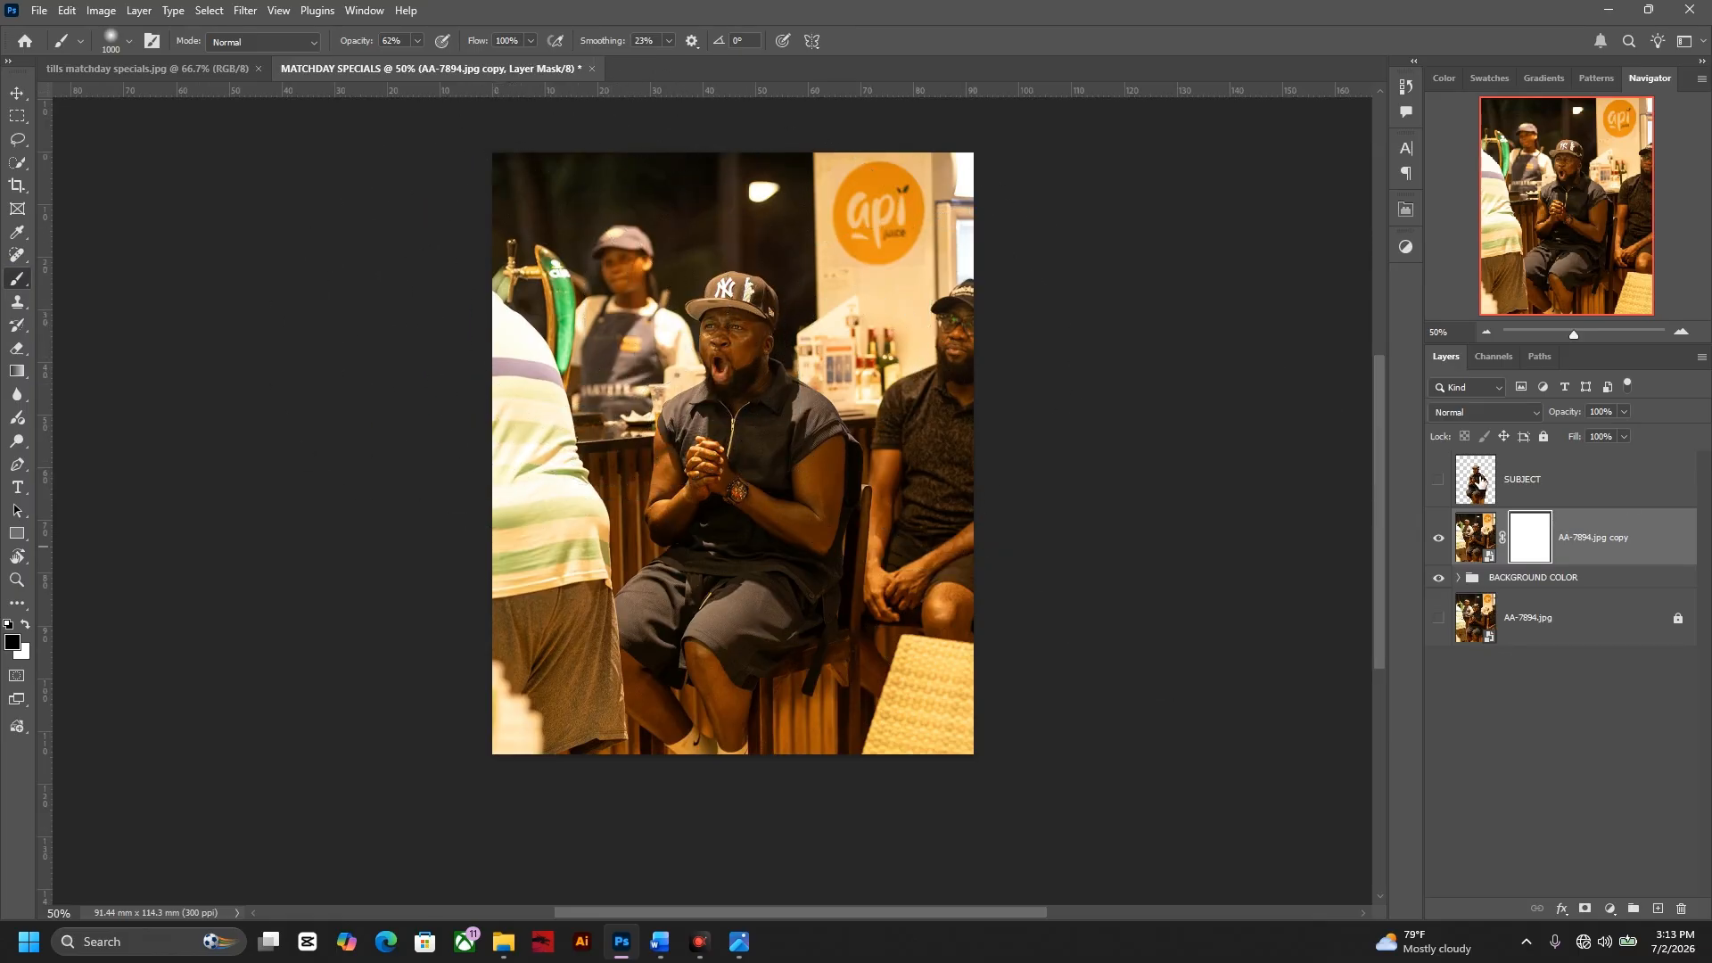
{"action": "mouse_move", "coordinate": [905, 398]}
{"action": "left_mouse_down"}
{"action": "mouse_move", "coordinate": [667, 325]}
{"action": "mouse_move", "coordinate": [481, 345]}
{"action": "mouse_move", "coordinate": [441, 392]}
{"action": "mouse_move", "coordinate": [504, 352]}
{"action": "left_mouse_up"}
- Reduce the brush to 500 px and paint out the rest of the bar photo on the mask to reveal the stadium background
{"action": "key", "text": "bracketleft"}
{"action": "key", "text": "bracketleft"}
{"action": "key", "text": "bracketleft"}
{"action": "key", "text": "bracketleft"}
{"action": "key", "text": "bracketleft"}
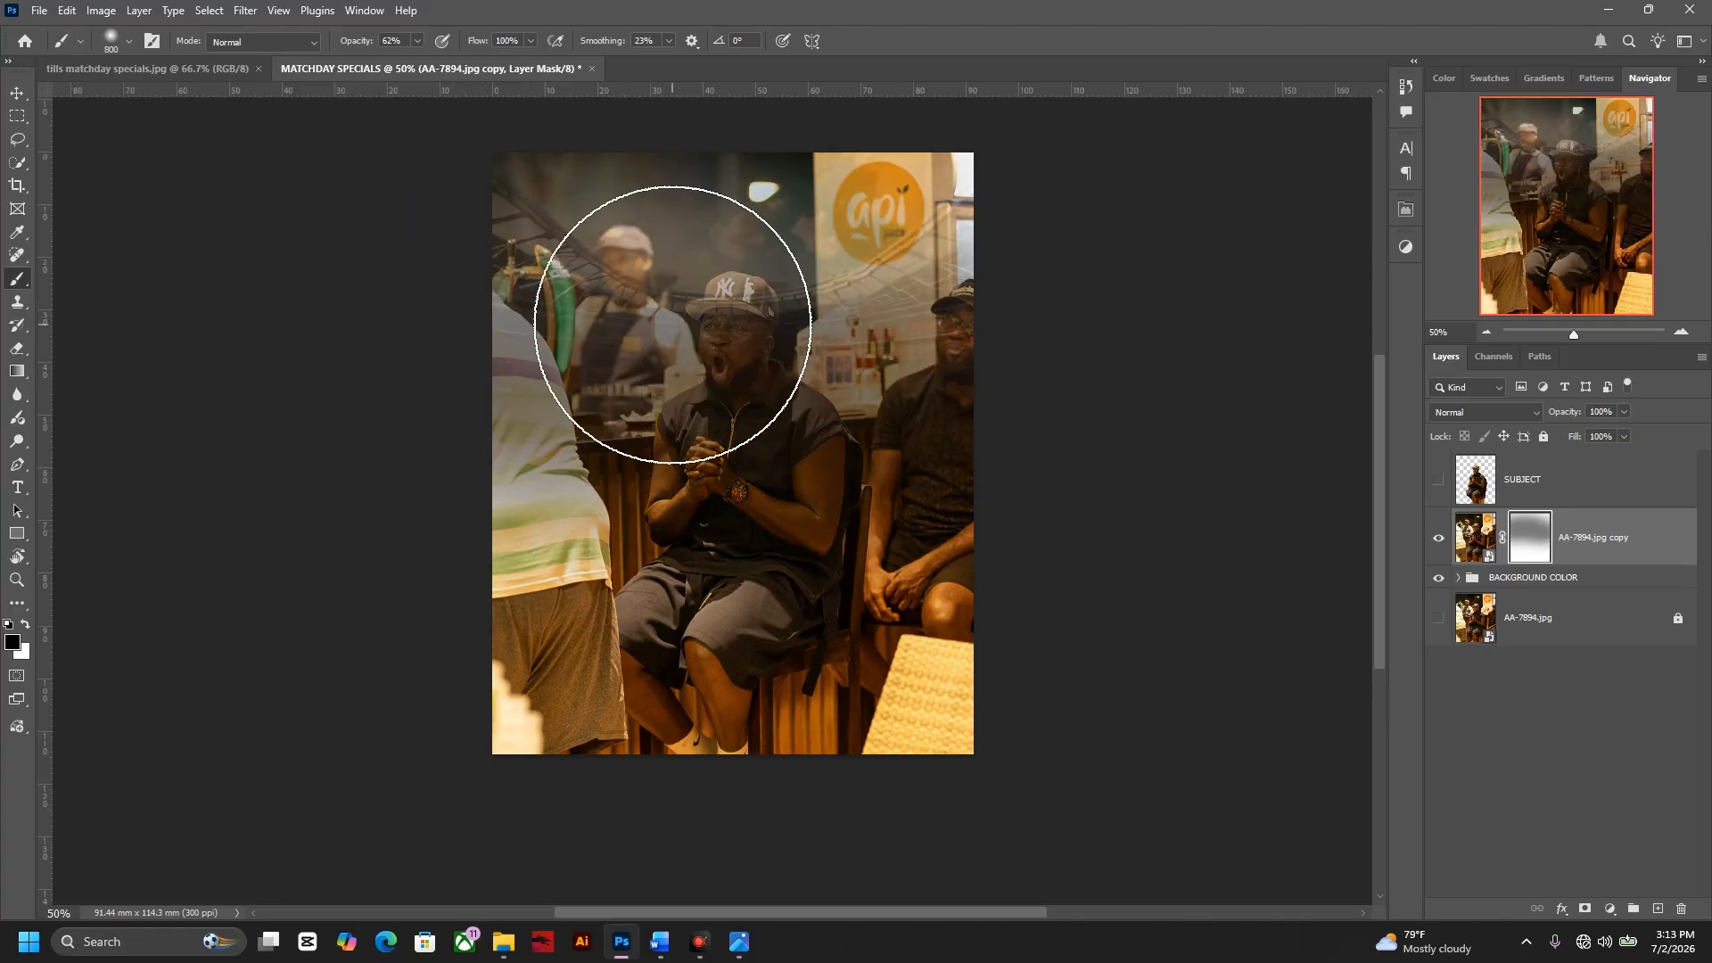
{"action": "mouse_move", "coordinate": [882, 361]}
{"action": "left_mouse_down"}
{"action": "mouse_move", "coordinate": [837, 322]}
{"action": "mouse_move", "coordinate": [614, 303]}
{"action": "mouse_move", "coordinate": [676, 273]}
{"action": "mouse_move", "coordinate": [504, 323]}
{"action": "mouse_move", "coordinate": [642, 321]}
{"action": "left_mouse_up"}
{"action": "mouse_move", "coordinate": [1025, 311]}
{"action": "left_mouse_down"}
{"action": "mouse_move", "coordinate": [903, 291]}
{"action": "mouse_move", "coordinate": [859, 249]}
{"action": "mouse_move", "coordinate": [919, 203]}
{"action": "mouse_move", "coordinate": [811, 195]}
{"action": "mouse_move", "coordinate": [984, 168]}
{"action": "mouse_move", "coordinate": [953, 156]}
{"action": "mouse_move", "coordinate": [1007, 232]}
{"action": "mouse_move", "coordinate": [923, 319]}
{"action": "mouse_move", "coordinate": [985, 337]}
{"action": "mouse_move", "coordinate": [737, 315]}
{"action": "mouse_move", "coordinate": [965, 201]}
{"action": "mouse_move", "coordinate": [437, 254]}
{"action": "mouse_move", "coordinate": [554, 263]}
{"action": "mouse_move", "coordinate": [928, 183]}
{"action": "mouse_move", "coordinate": [1098, 181]}
{"action": "mouse_move", "coordinate": [936, 172]}
{"action": "left_mouse_up"}
{"action": "mouse_move", "coordinate": [481, 356]}
{"action": "left_mouse_down"}
{"action": "mouse_move", "coordinate": [507, 391]}
{"action": "mouse_move", "coordinate": [429, 535]}
{"action": "mouse_move", "coordinate": [428, 650]}
{"action": "mouse_move", "coordinate": [622, 747]}
{"action": "mouse_move", "coordinate": [483, 587]}
{"action": "mouse_move", "coordinate": [477, 637]}
{"action": "mouse_move", "coordinate": [492, 524]}
{"action": "mouse_move", "coordinate": [455, 403]}
{"action": "mouse_move", "coordinate": [528, 390]}
{"action": "mouse_move", "coordinate": [497, 635]}
{"action": "mouse_move", "coordinate": [560, 725]}
{"action": "mouse_move", "coordinate": [534, 714]}
{"action": "mouse_move", "coordinate": [563, 773]}
{"action": "mouse_move", "coordinate": [792, 789]}
{"action": "mouse_move", "coordinate": [925, 713]}
{"action": "mouse_move", "coordinate": [959, 676]}
{"action": "mouse_move", "coordinate": [757, 613]}
{"action": "mouse_move", "coordinate": [763, 542]}
{"action": "mouse_move", "coordinate": [987, 531]}
{"action": "mouse_move", "coordinate": [787, 536]}
{"action": "mouse_move", "coordinate": [944, 523]}
{"action": "mouse_move", "coordinate": [1006, 423]}
{"action": "mouse_move", "coordinate": [962, 351]}
{"action": "mouse_move", "coordinate": [984, 575]}
{"action": "mouse_move", "coordinate": [1016, 588]}
{"action": "mouse_move", "coordinate": [989, 685]}
{"action": "mouse_move", "coordinate": [750, 787]}
{"action": "mouse_move", "coordinate": [431, 749]}
{"action": "left_mouse_up"}
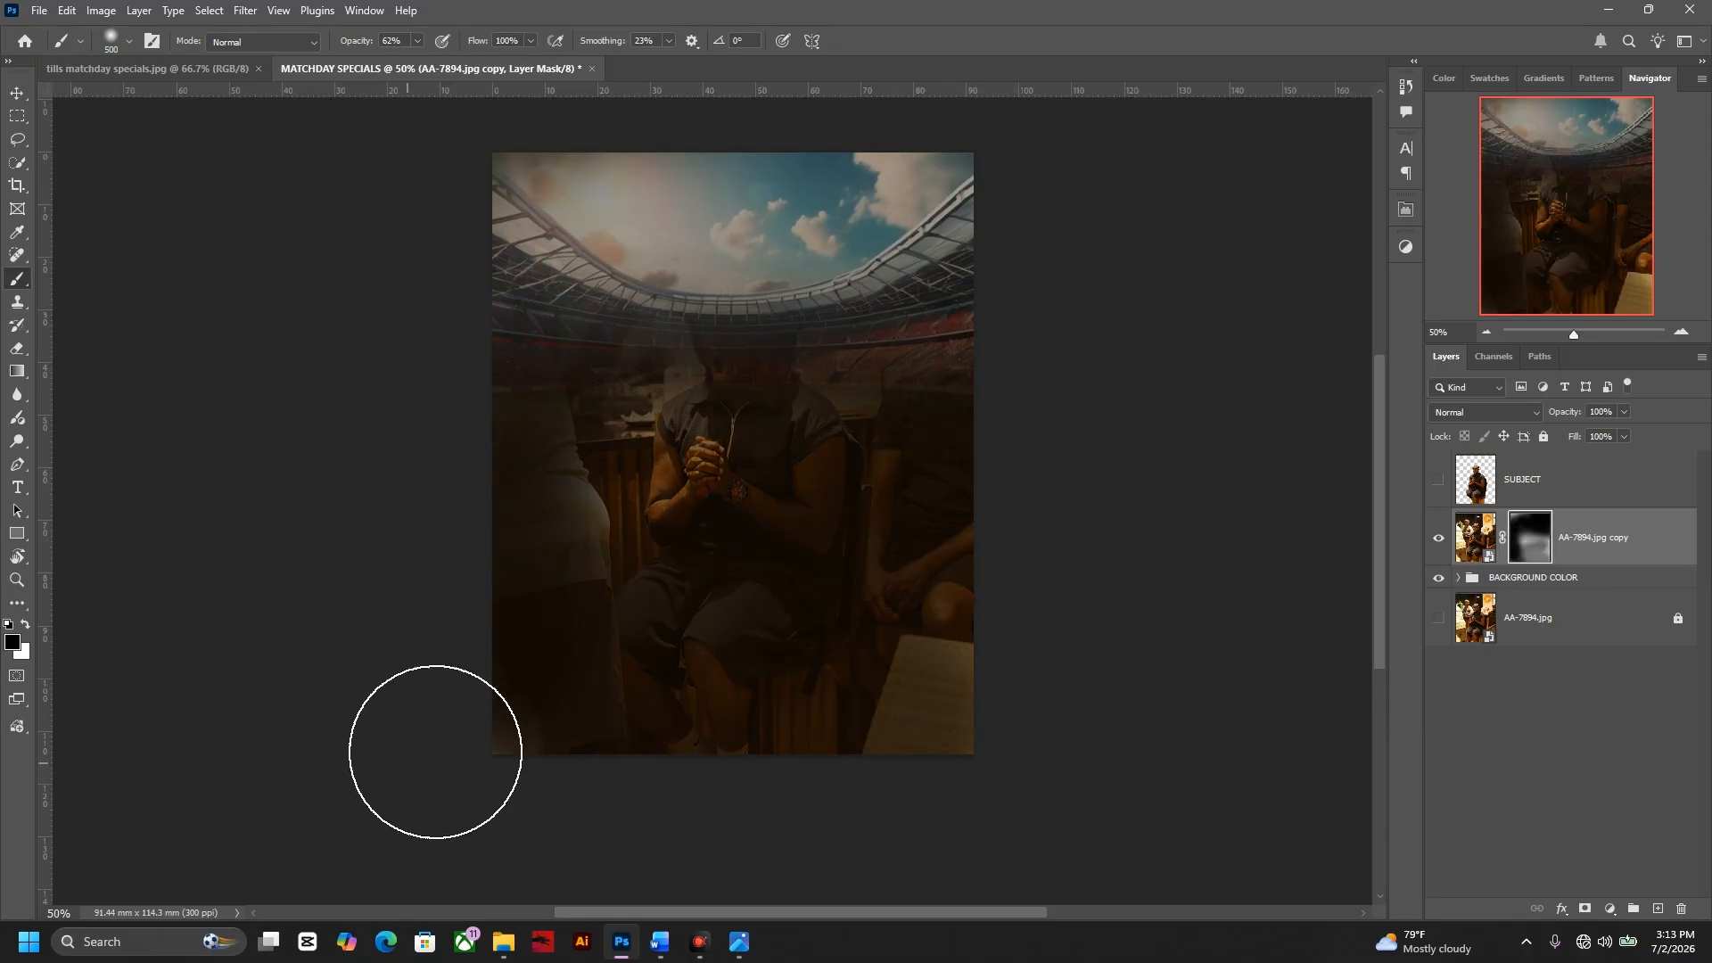
{"action": "mouse_move", "coordinate": [698, 568]}
{"action": "left_mouse_down"}
{"action": "mouse_move", "coordinate": [609, 459]}
{"action": "mouse_move", "coordinate": [641, 292]}
{"action": "mouse_move", "coordinate": [779, 305]}
{"action": "mouse_move", "coordinate": [663, 359]}
{"action": "mouse_move", "coordinate": [932, 402]}
{"action": "mouse_move", "coordinate": [938, 472]}
{"action": "mouse_move", "coordinate": [879, 495]}
{"action": "mouse_move", "coordinate": [1039, 543]}
{"action": "mouse_move", "coordinate": [927, 687]}
{"action": "mouse_move", "coordinate": [901, 687]}
{"action": "mouse_move", "coordinate": [1035, 638]}
{"action": "left_mouse_up"}
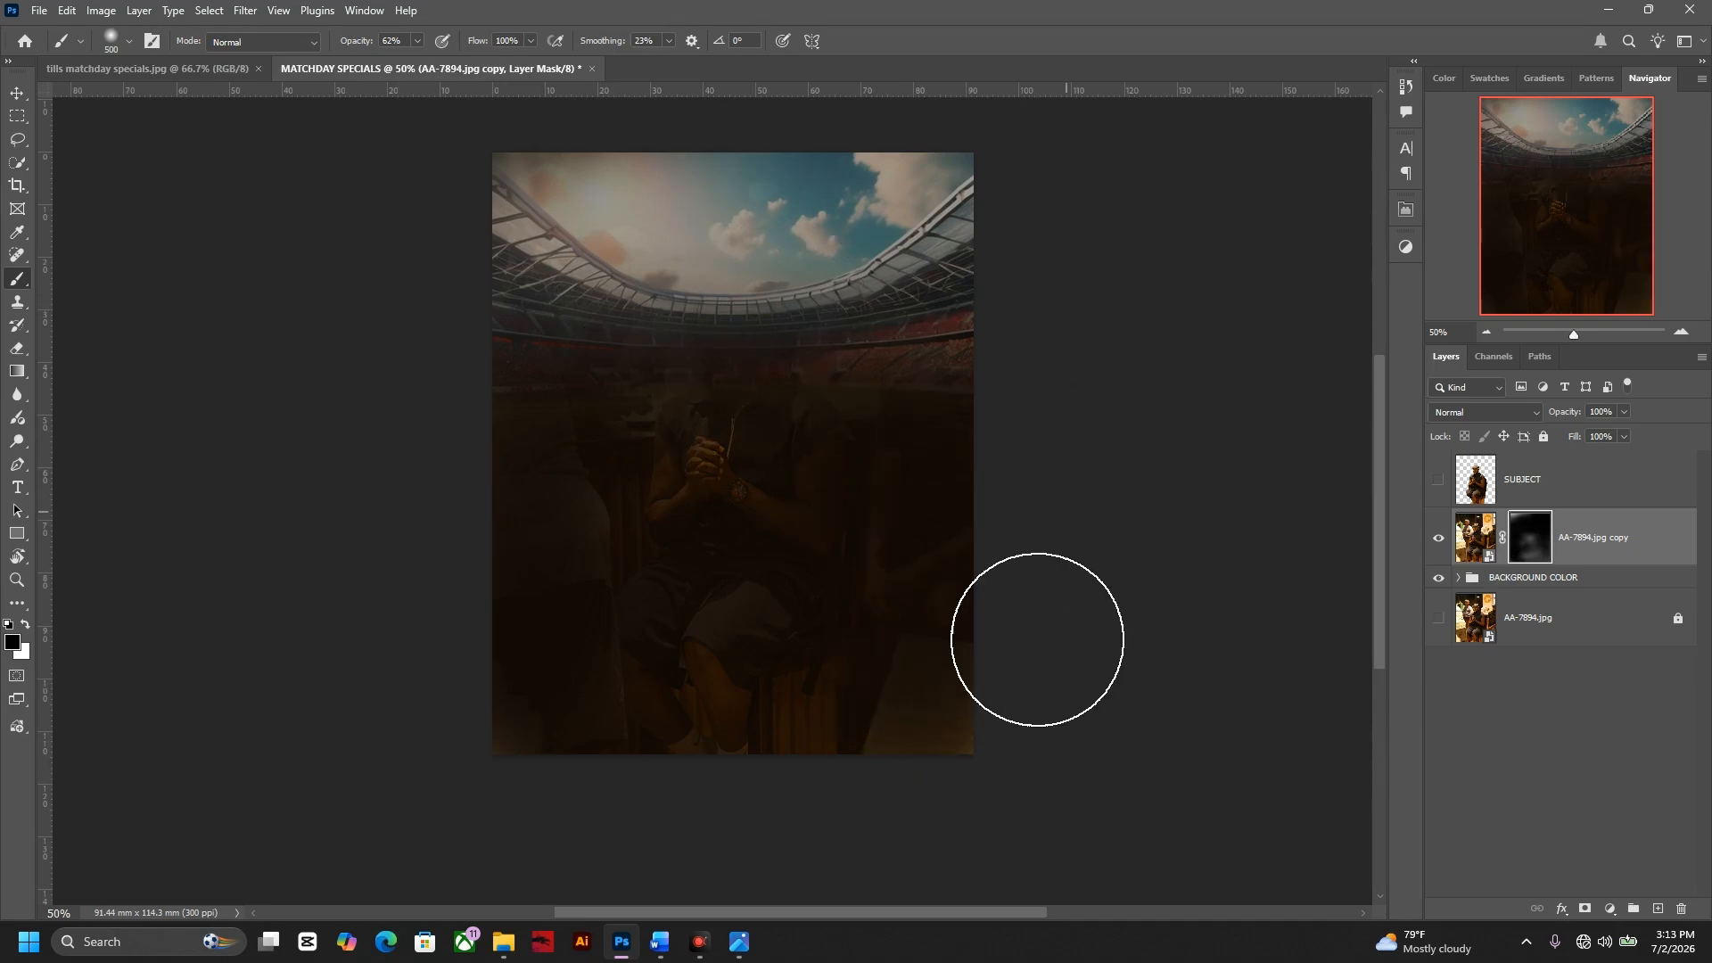
{"action": "mouse_move", "coordinate": [1114, 746]}
{"action": "left_mouse_down"}
{"action": "mouse_move", "coordinate": [475, 737]}
{"action": "mouse_move", "coordinate": [954, 793]}
{"action": "mouse_move", "coordinate": [932, 738]}
{"action": "mouse_move", "coordinate": [308, 735]}
{"action": "mouse_move", "coordinate": [961, 723]}
{"action": "mouse_move", "coordinate": [954, 688]}
{"action": "mouse_move", "coordinate": [408, 735]}
{"action": "mouse_move", "coordinate": [549, 685]}
{"action": "mouse_move", "coordinate": [1059, 625]}
{"action": "mouse_move", "coordinate": [992, 698]}
{"action": "mouse_move", "coordinate": [928, 661]}
{"action": "mouse_move", "coordinate": [523, 800]}
{"action": "mouse_move", "coordinate": [565, 748]}
{"action": "left_mouse_up"}
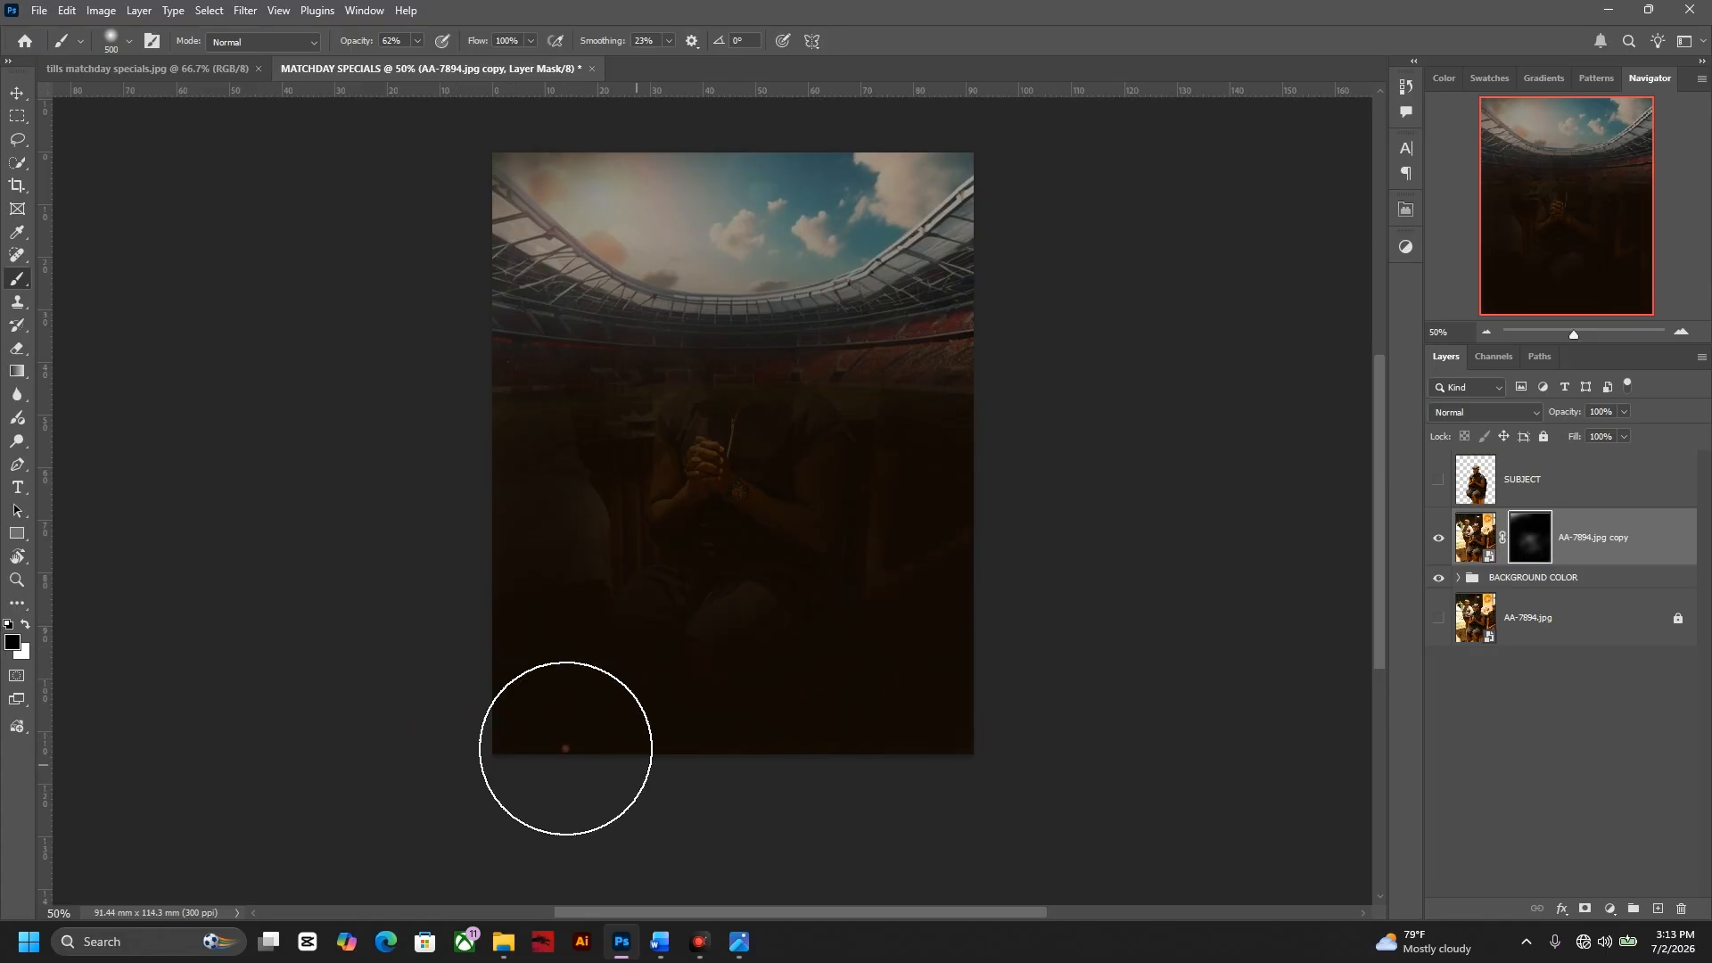
- Show the SUBJECT layer over the masked photo, try shifting the cutout slightly sideways, and undo the move
{"action": "left_click", "coordinate": [1438, 479]}
{"action": "key", "text": "v"}
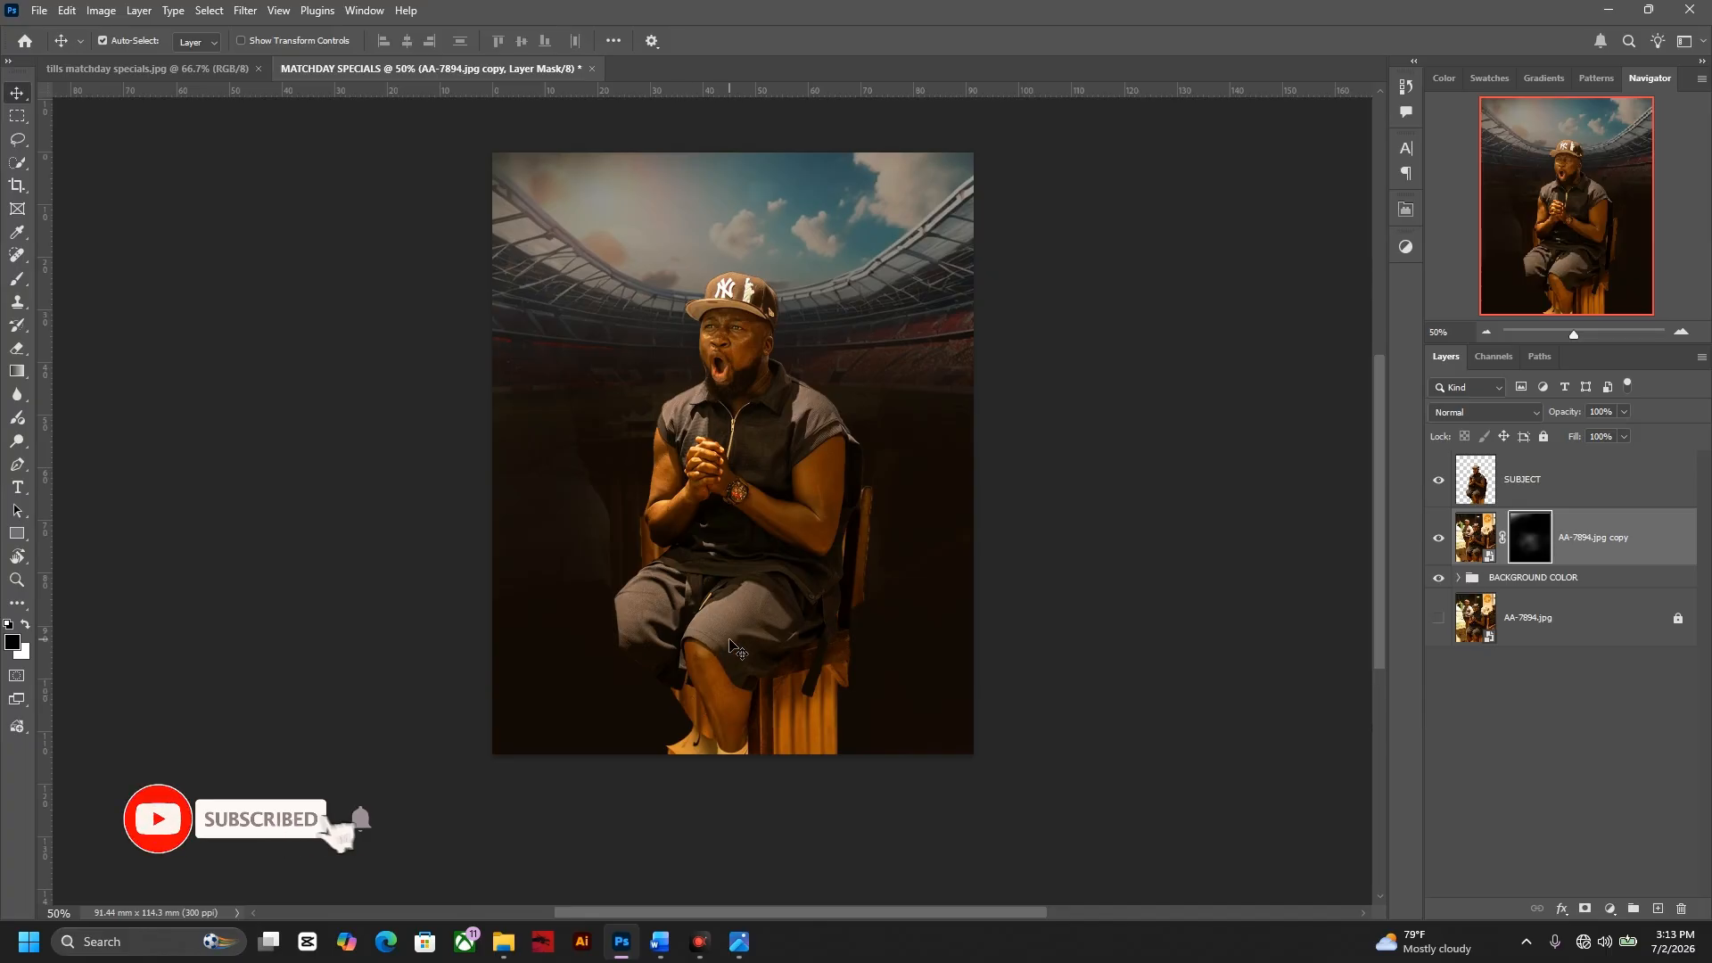
{"action": "left_click", "coordinate": [738, 643]}
{"action": "left_click_drag", "start_coordinate": [734, 638], "coordinate": [730, 639]}
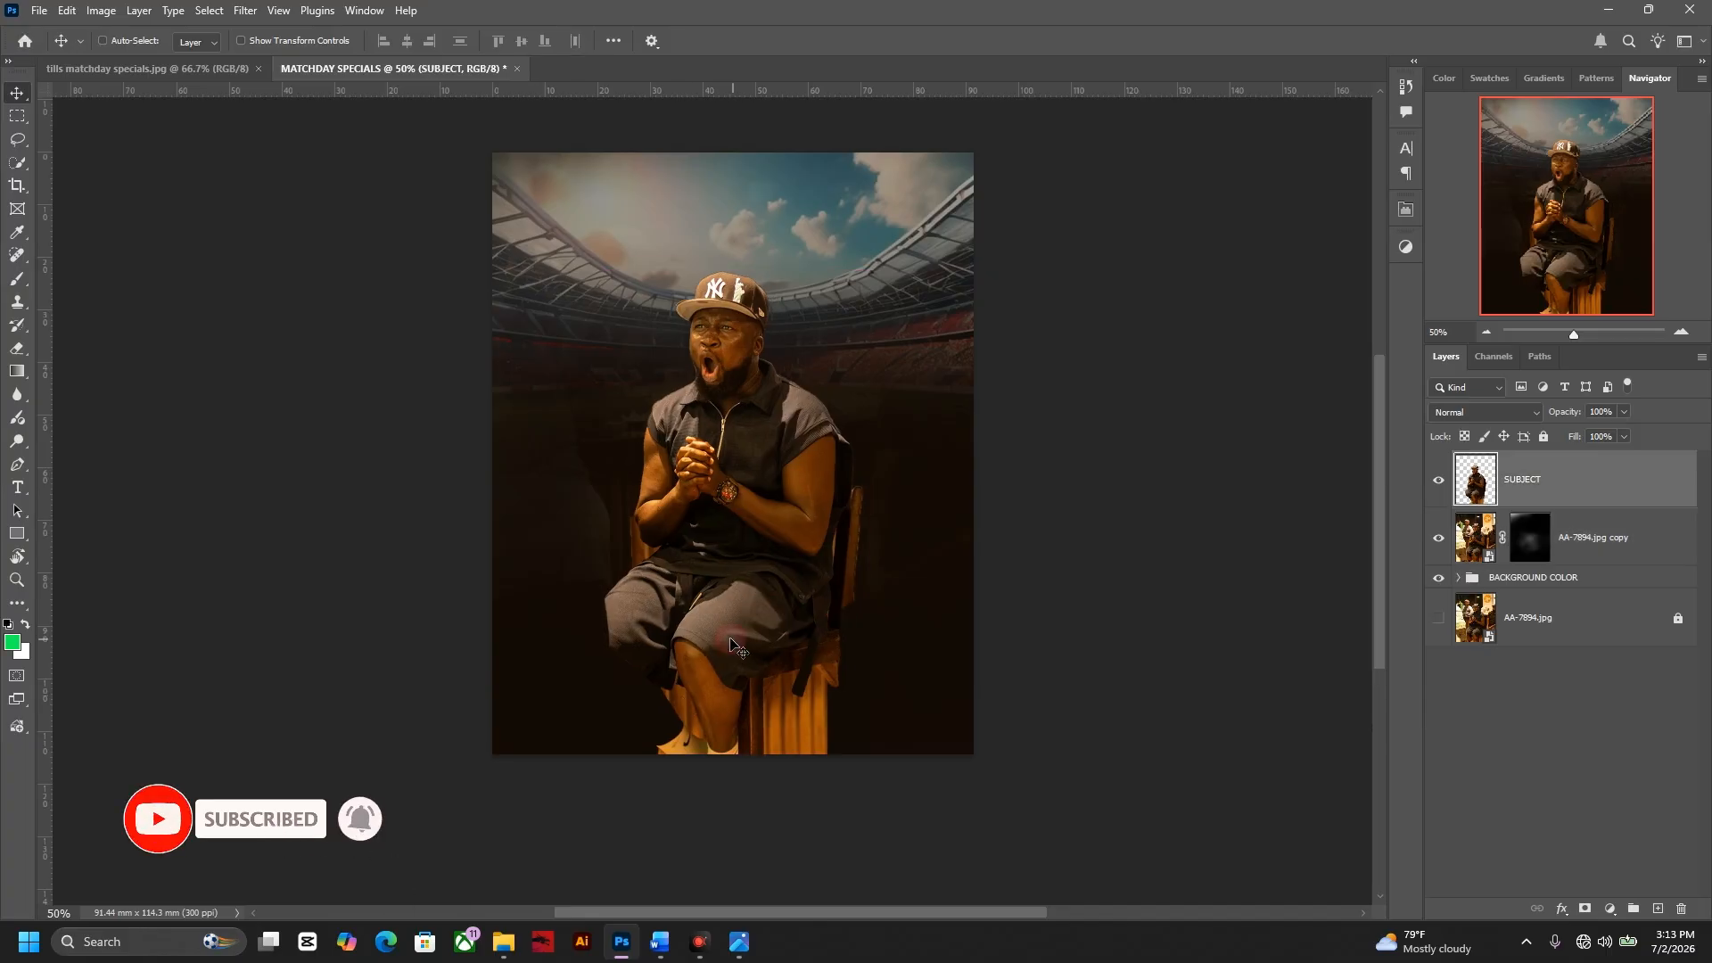
{"action": "key", "text": "ctrl+z"}
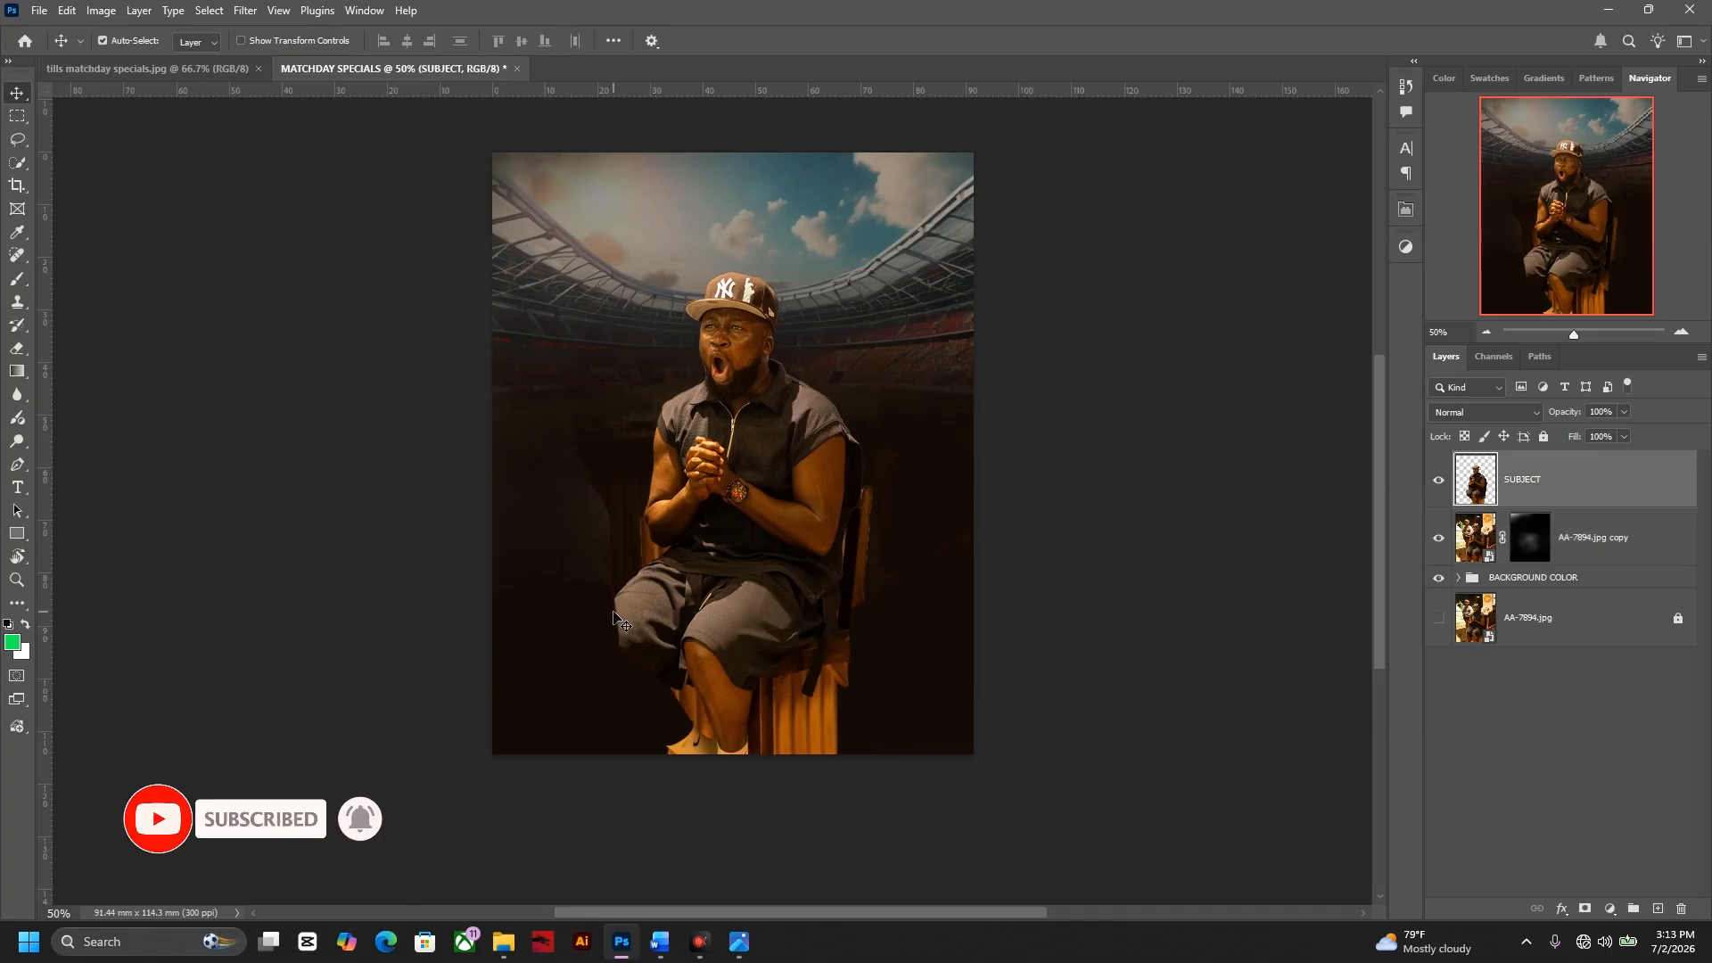
- Examine the composite and compare it with the reference flyer in tills matchday specials.jpg, then return to the MATCHDAY SPECIALS document
{"action": "key", "text": "ctrl+plus"}
{"action": "key", "text": "ctrl+plus"}
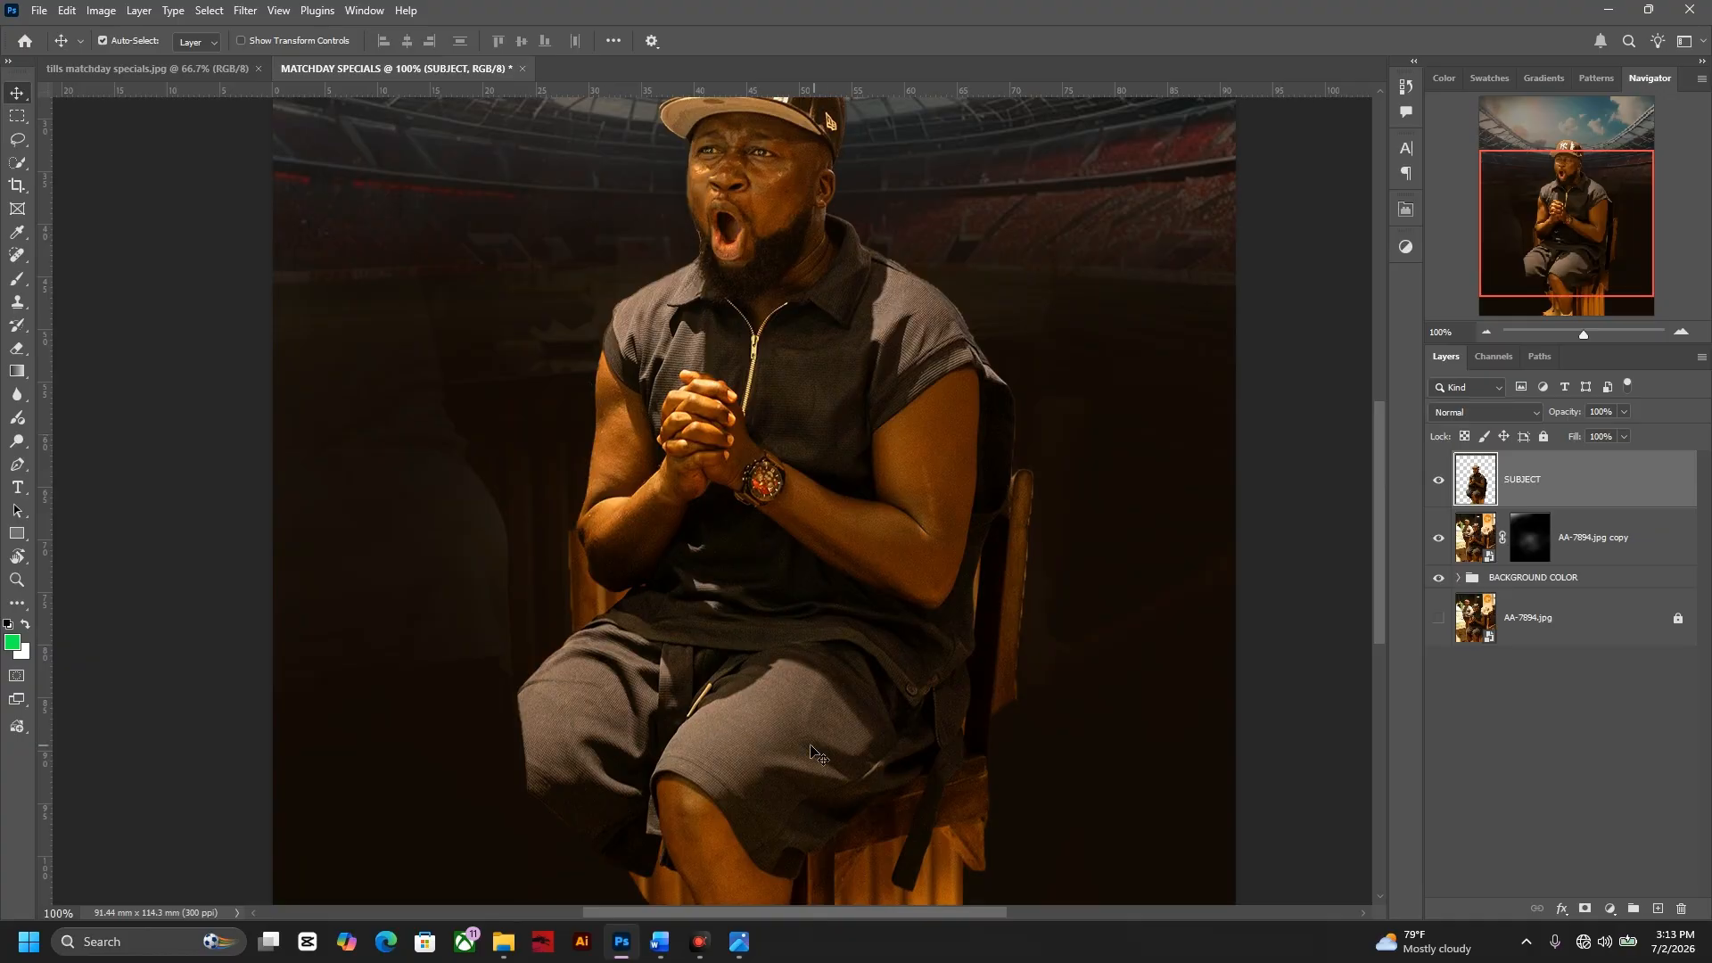
{"action": "key", "text": "ctrl+minus"}
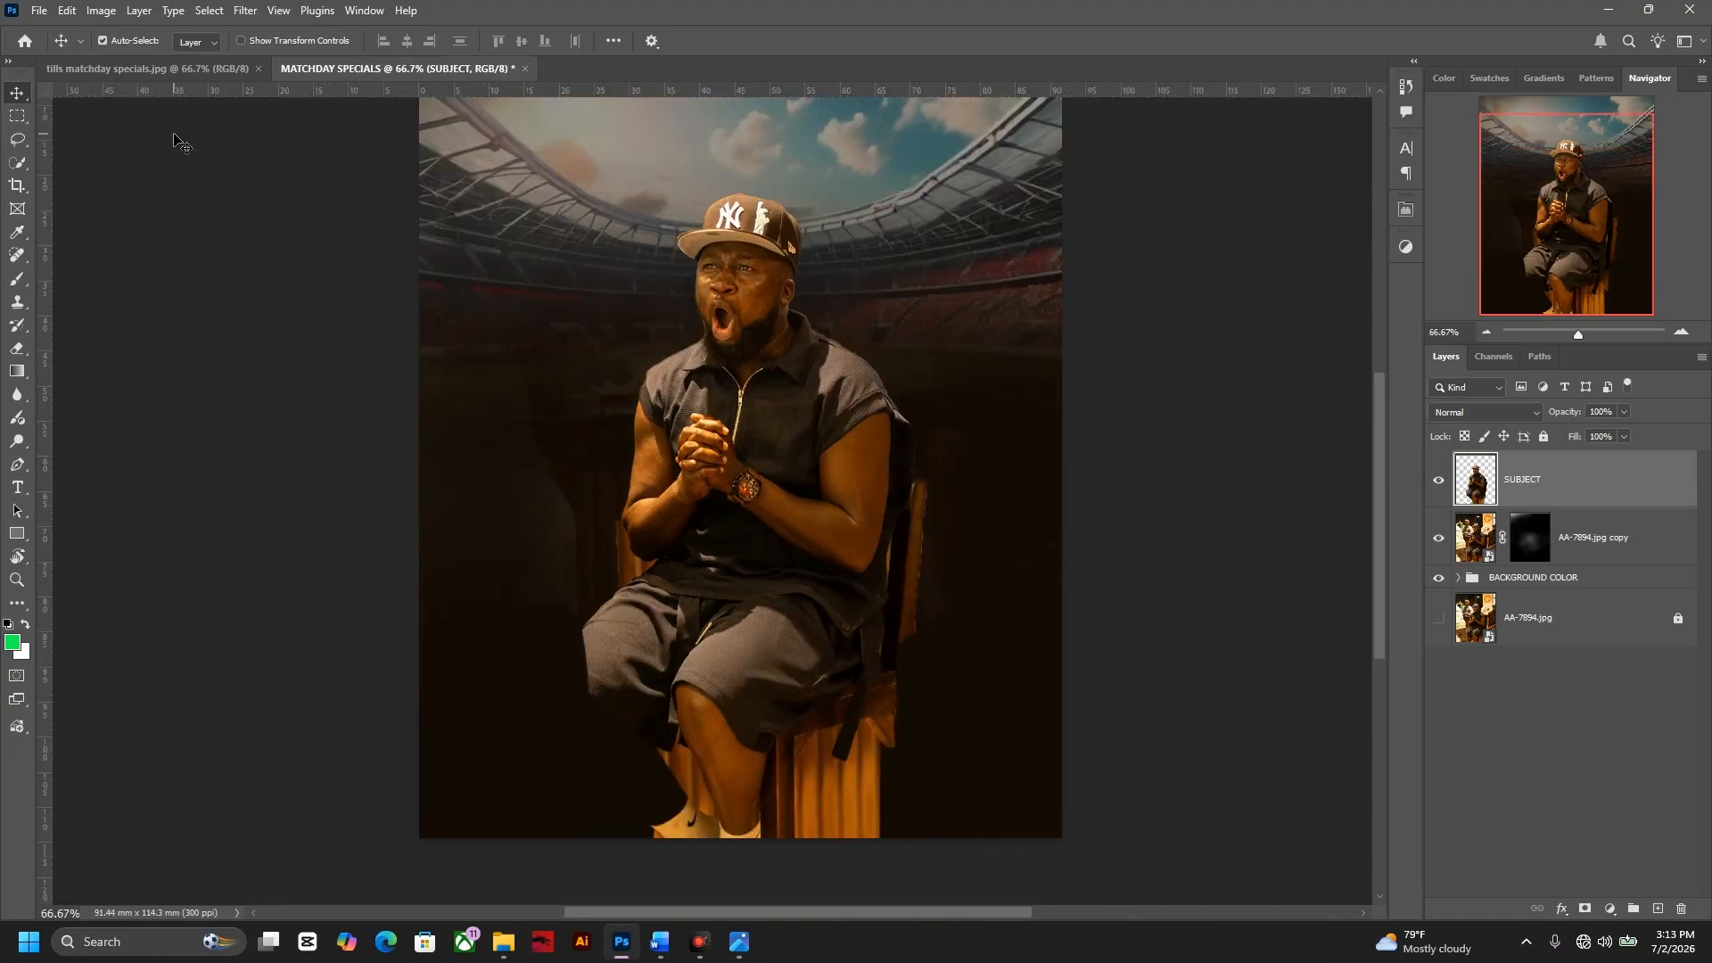
{"action": "left_click", "coordinate": [180, 67]}
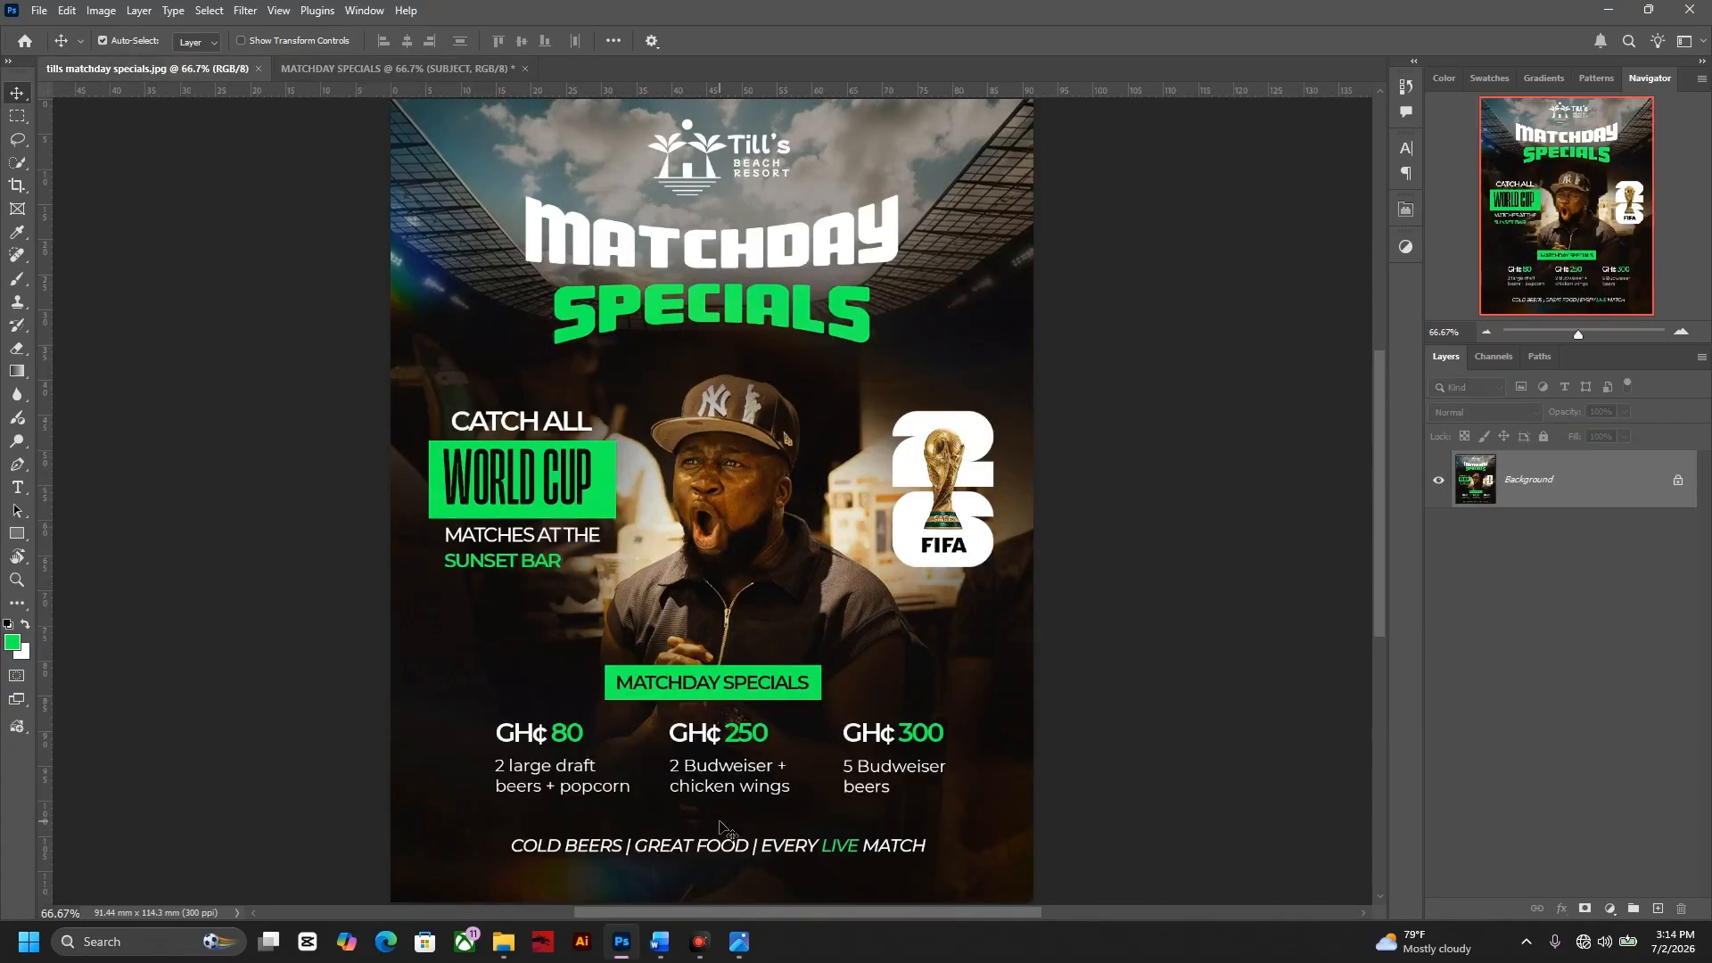
{"action": "scroll", "coordinate": [737, 813], "scroll_direction": "down", "scroll_amount": 2}
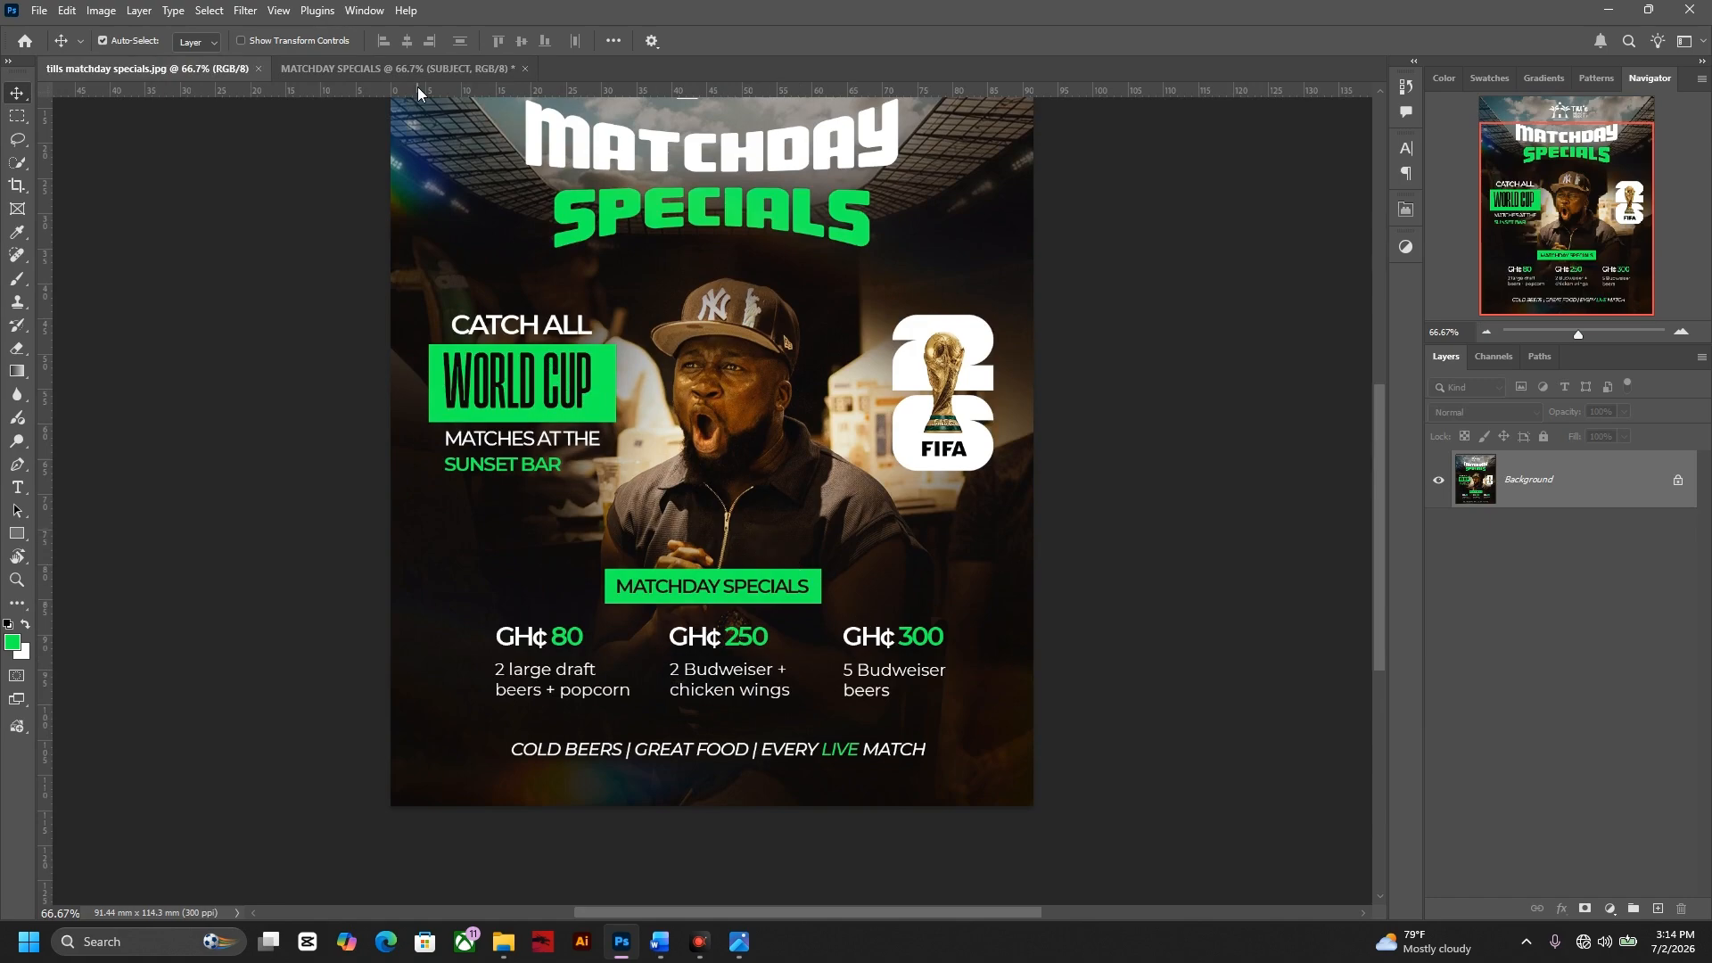
{"action": "left_click", "coordinate": [367, 64]}
{"action": "scroll", "coordinate": [733, 592], "scroll_direction": "down", "scroll_amount": 2}
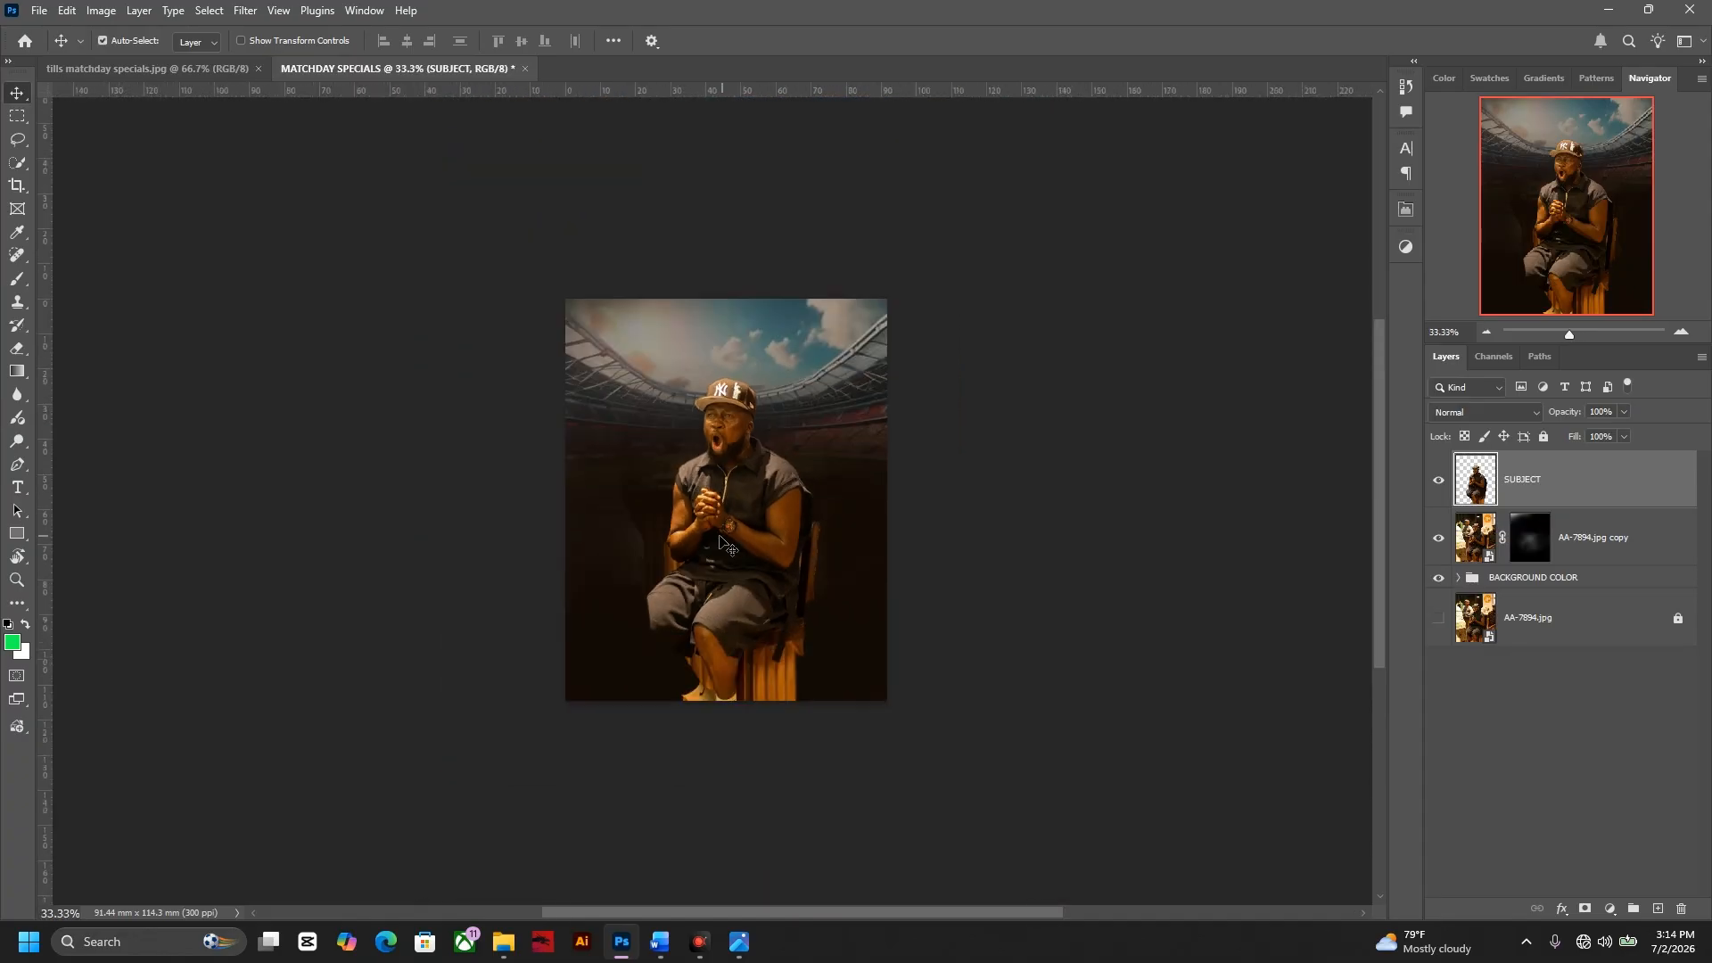
- Try lowering the SUBJECT cutout on the canvas and shifting the background layers behind it
{"action": "left_click_drag", "start_coordinate": [759, 538], "coordinate": [759, 602]}
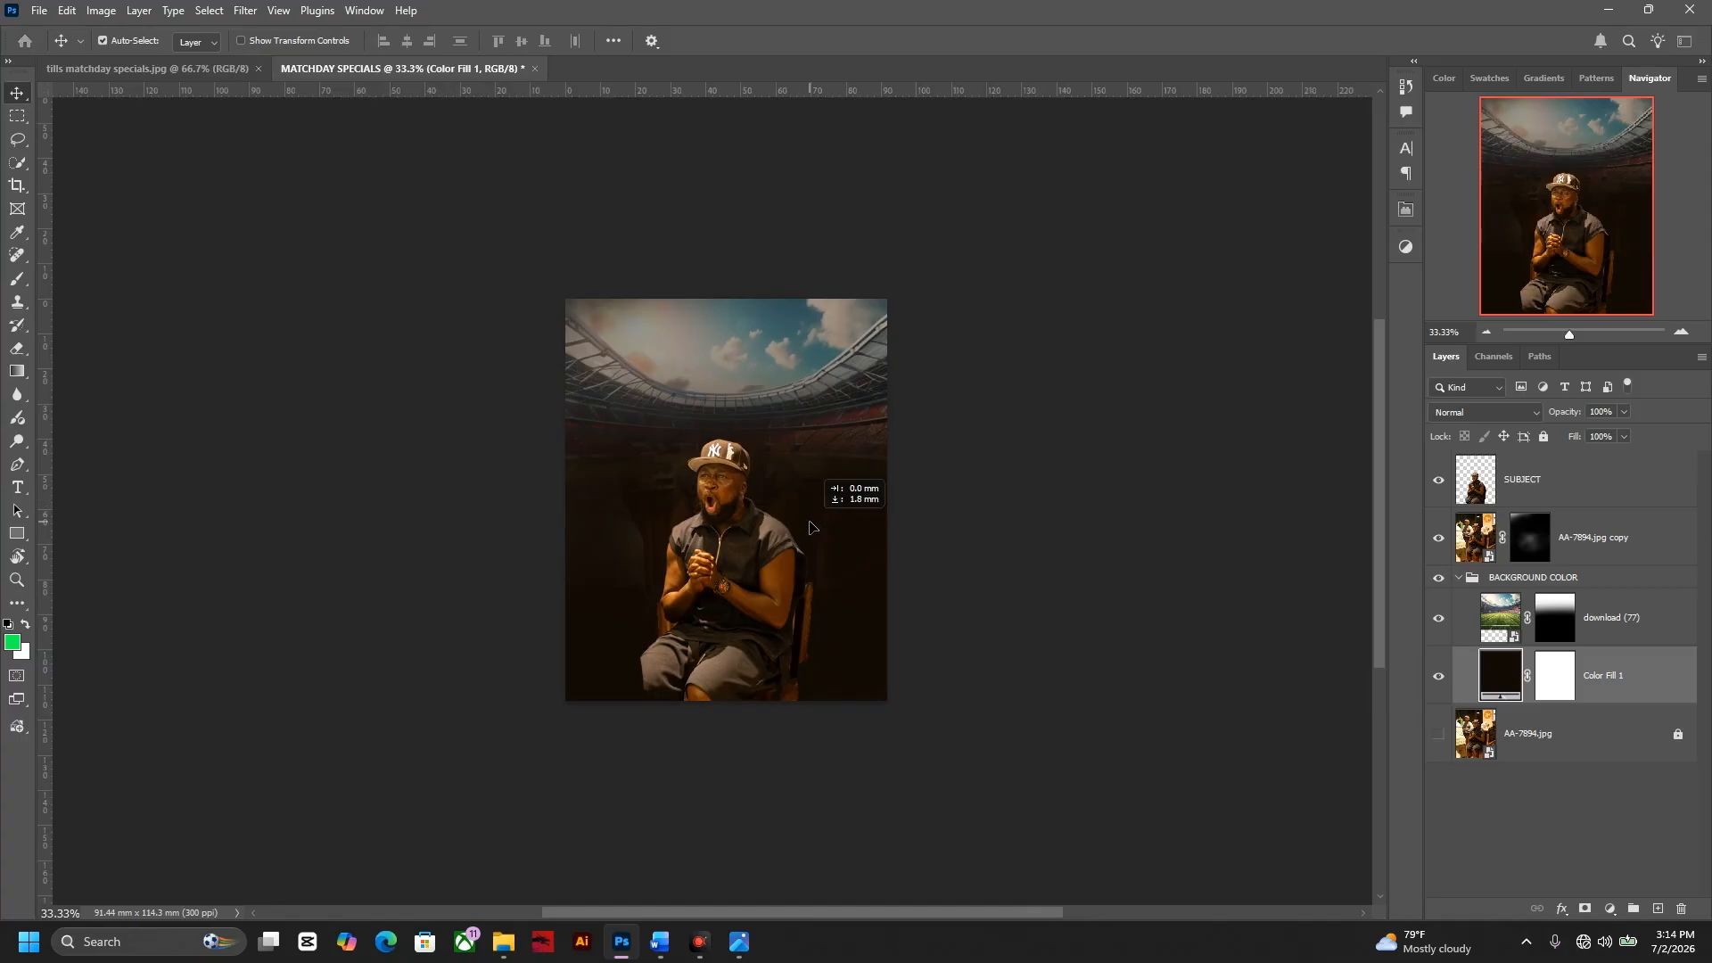
{"action": "left_click", "coordinate": [1620, 551]}
{"action": "left_click_drag", "start_coordinate": [834, 562], "coordinate": [847, 594]}
{"action": "left_click", "coordinate": [848, 590], "text": "ctrl"}
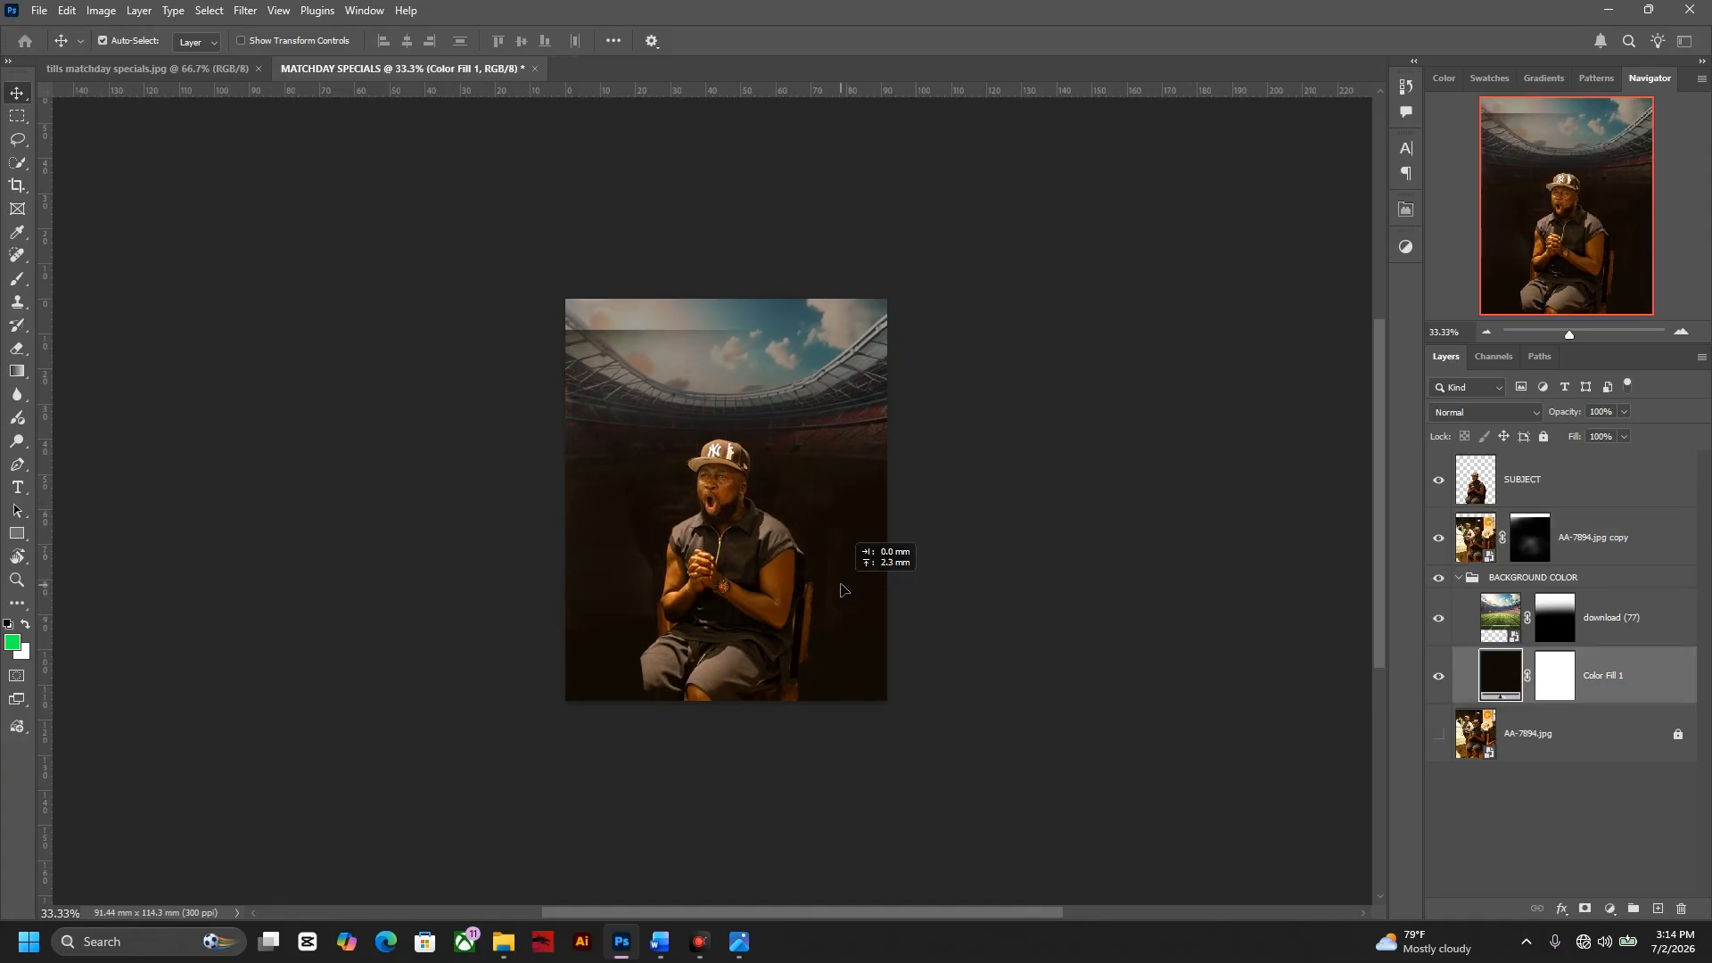
{"action": "left_click", "coordinate": [1559, 612]}
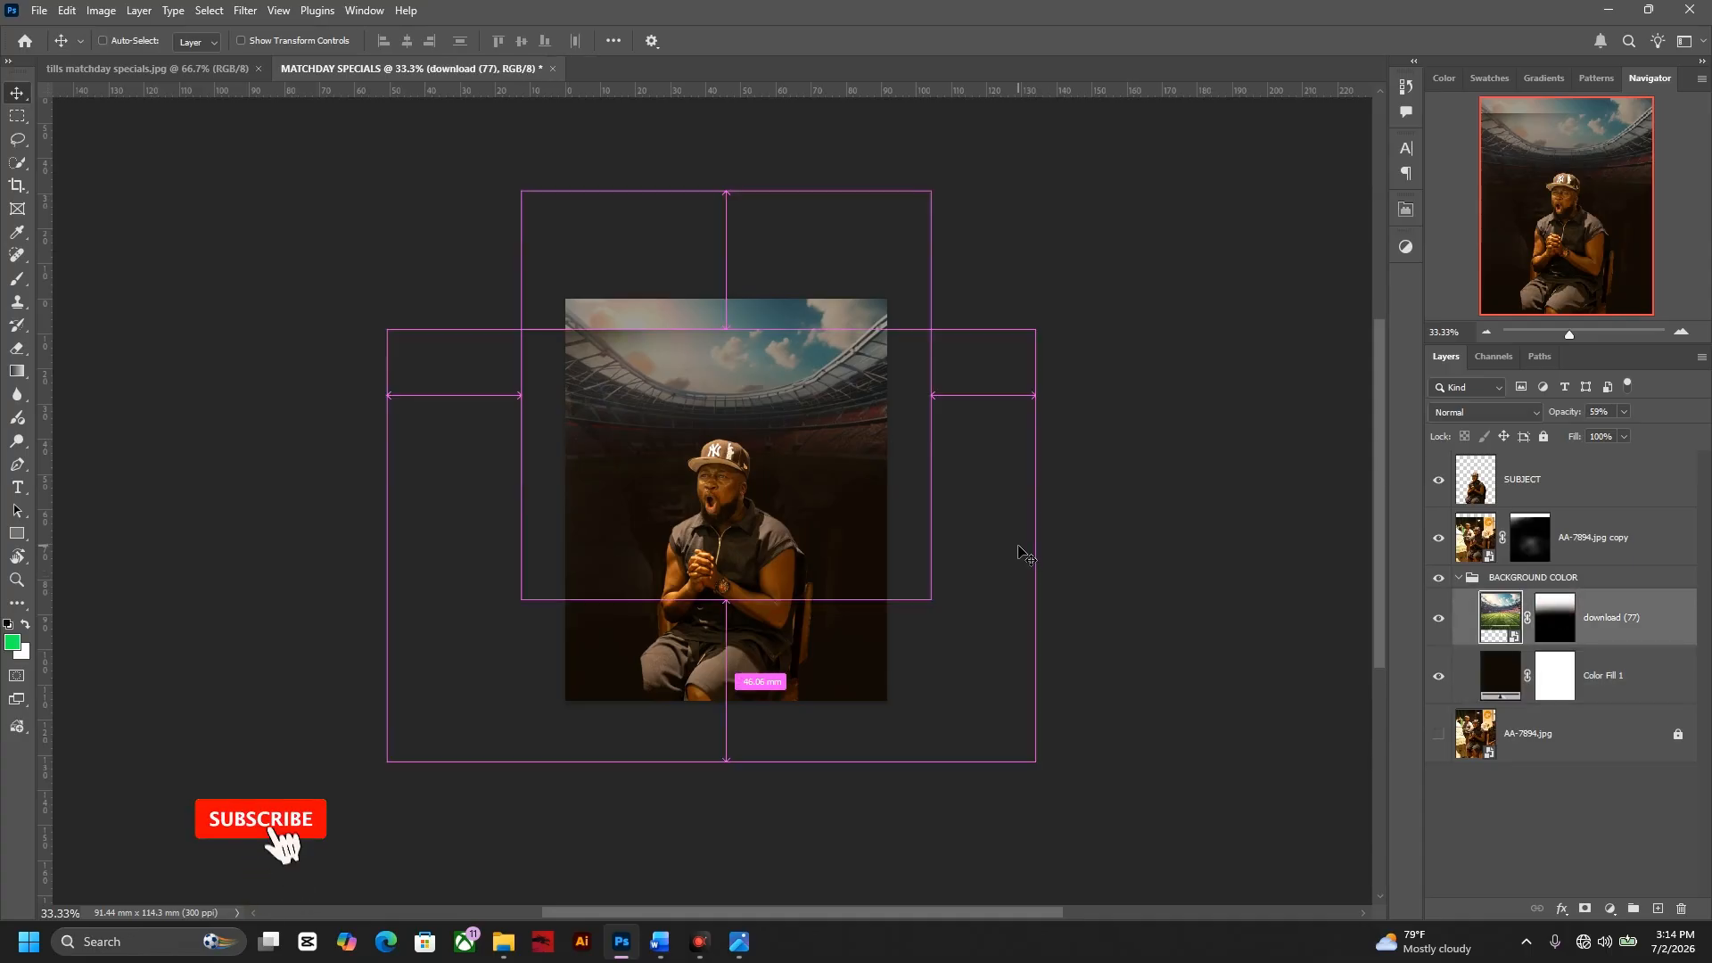
{"action": "key", "text": "5"}
{"action": "key", "text": "9"}
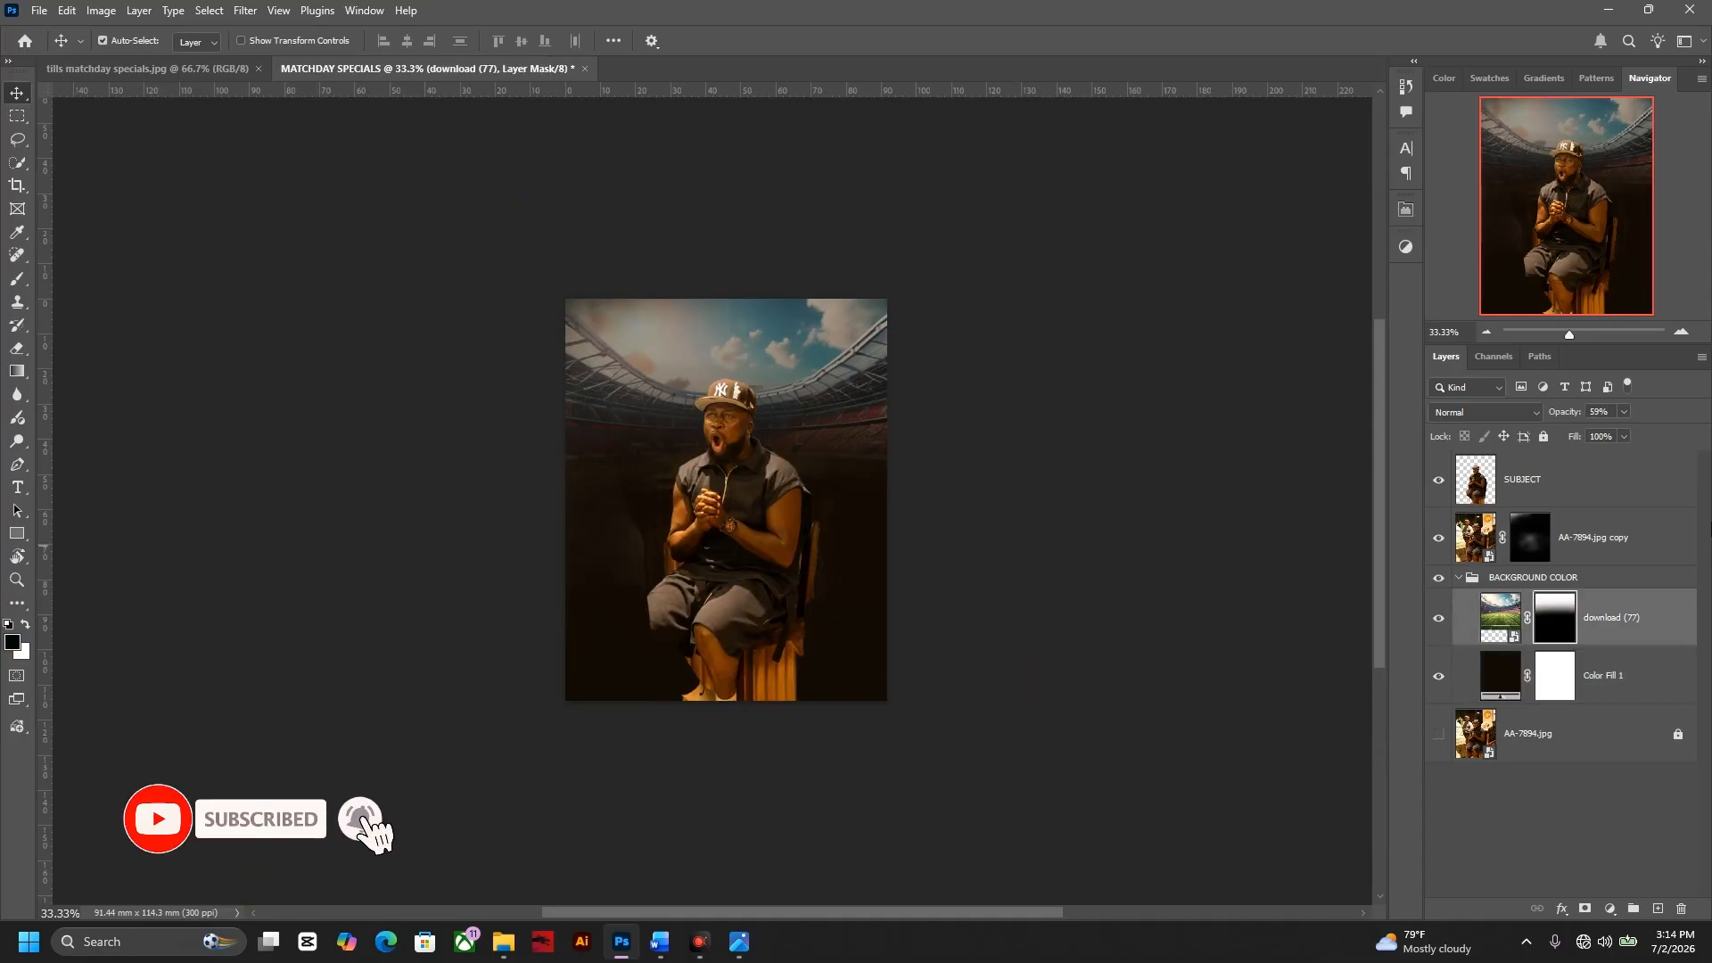
- Partly restore the bar scene beside the man on the AA-7894.jpg copy mask with an 800 px white brush at 40% opacity
{"action": "left_click", "coordinate": [1518, 537]}
{"action": "key", "text": "b"}
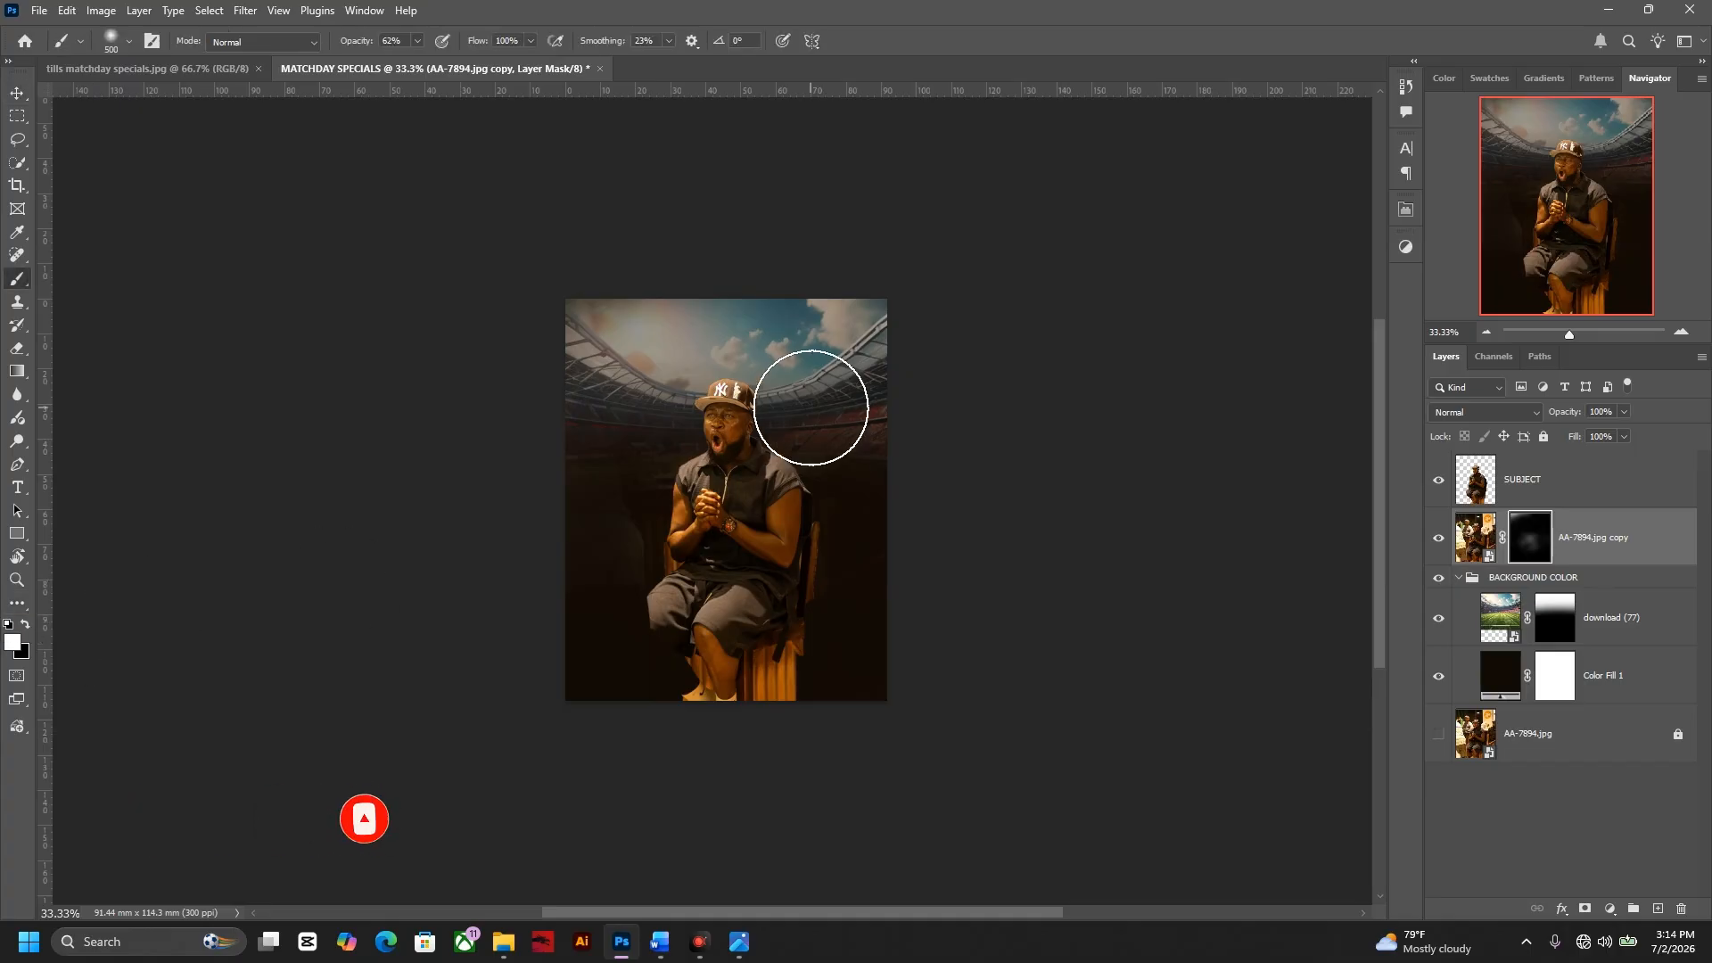
{"action": "key", "text": "bracketright"}
{"action": "key", "text": "bracketright"}
{"action": "key", "text": "bracketright"}
{"action": "left_click_drag", "start_coordinate": [829, 458], "coordinate": [939, 496]}
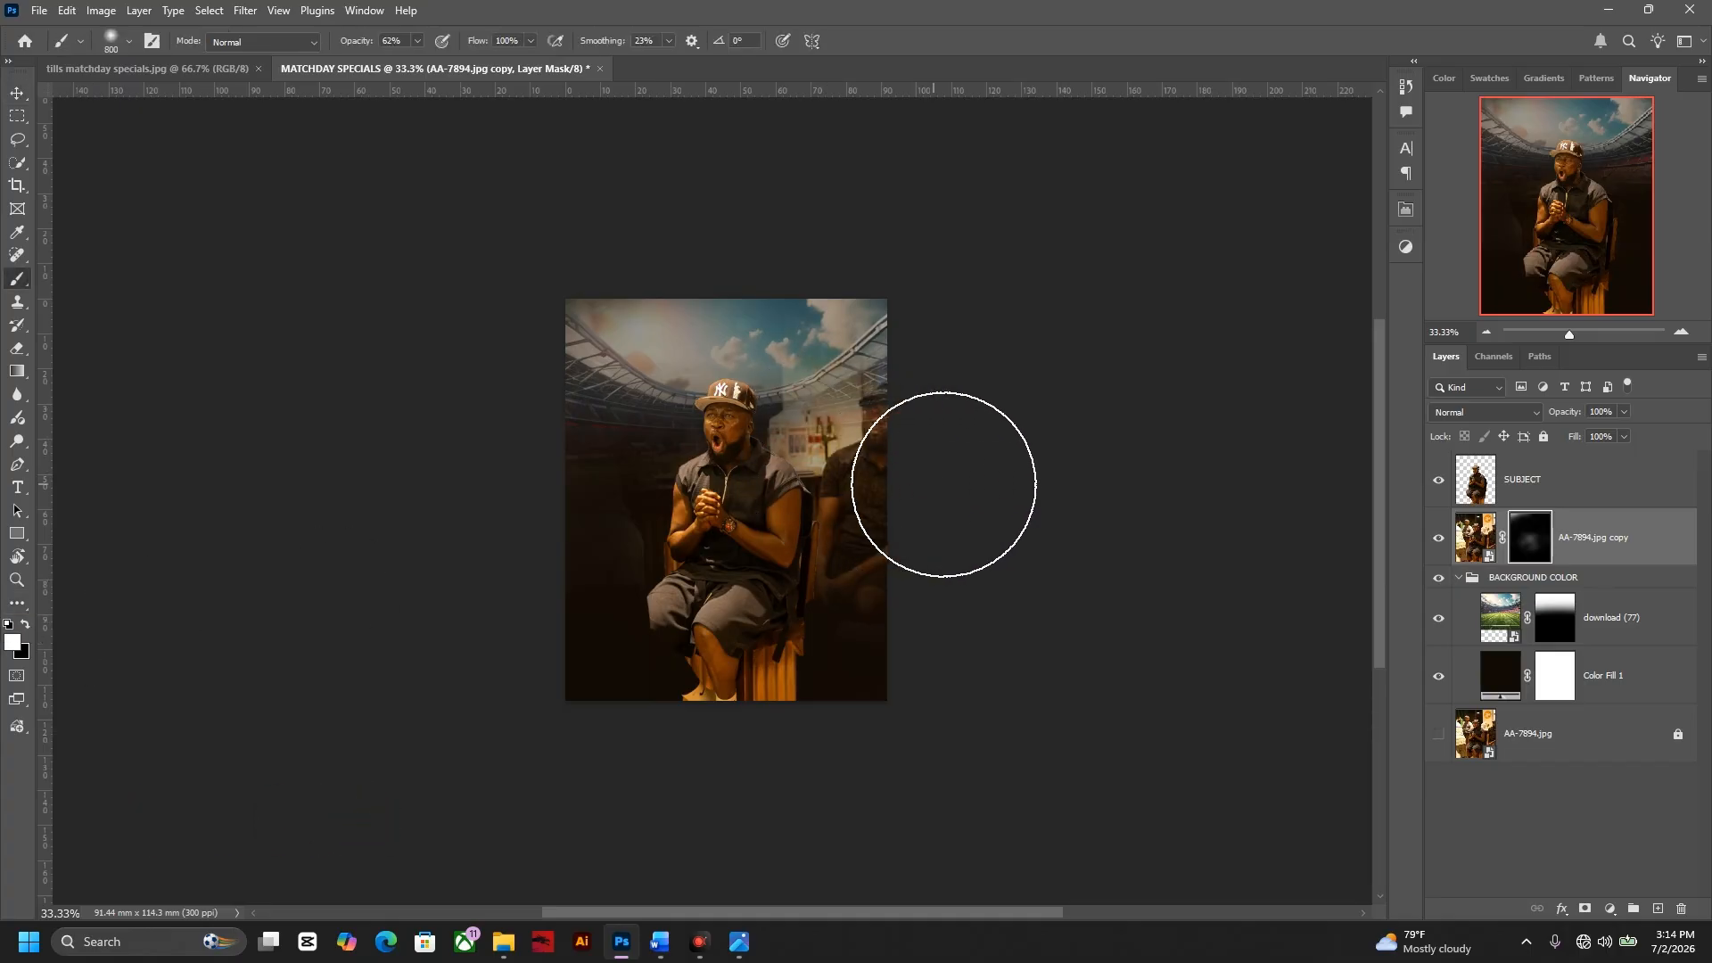
{"action": "key", "text": "ctrl+z"}
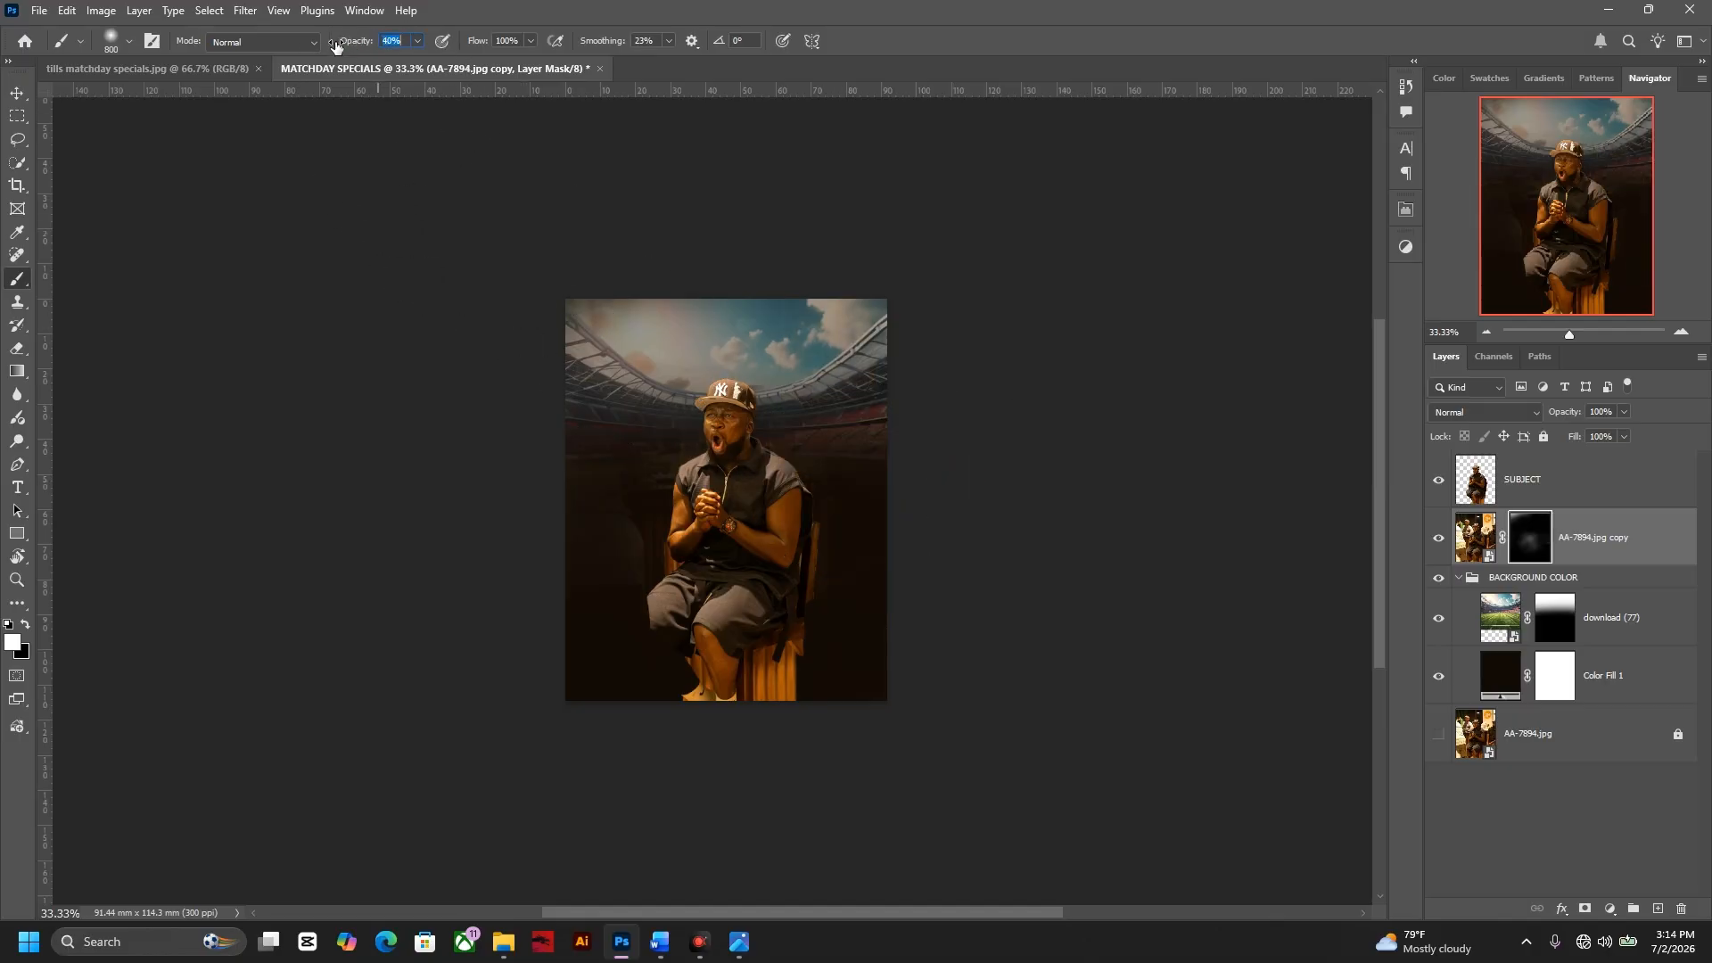
{"action": "left_click_drag", "start_coordinate": [898, 451], "coordinate": [918, 458]}
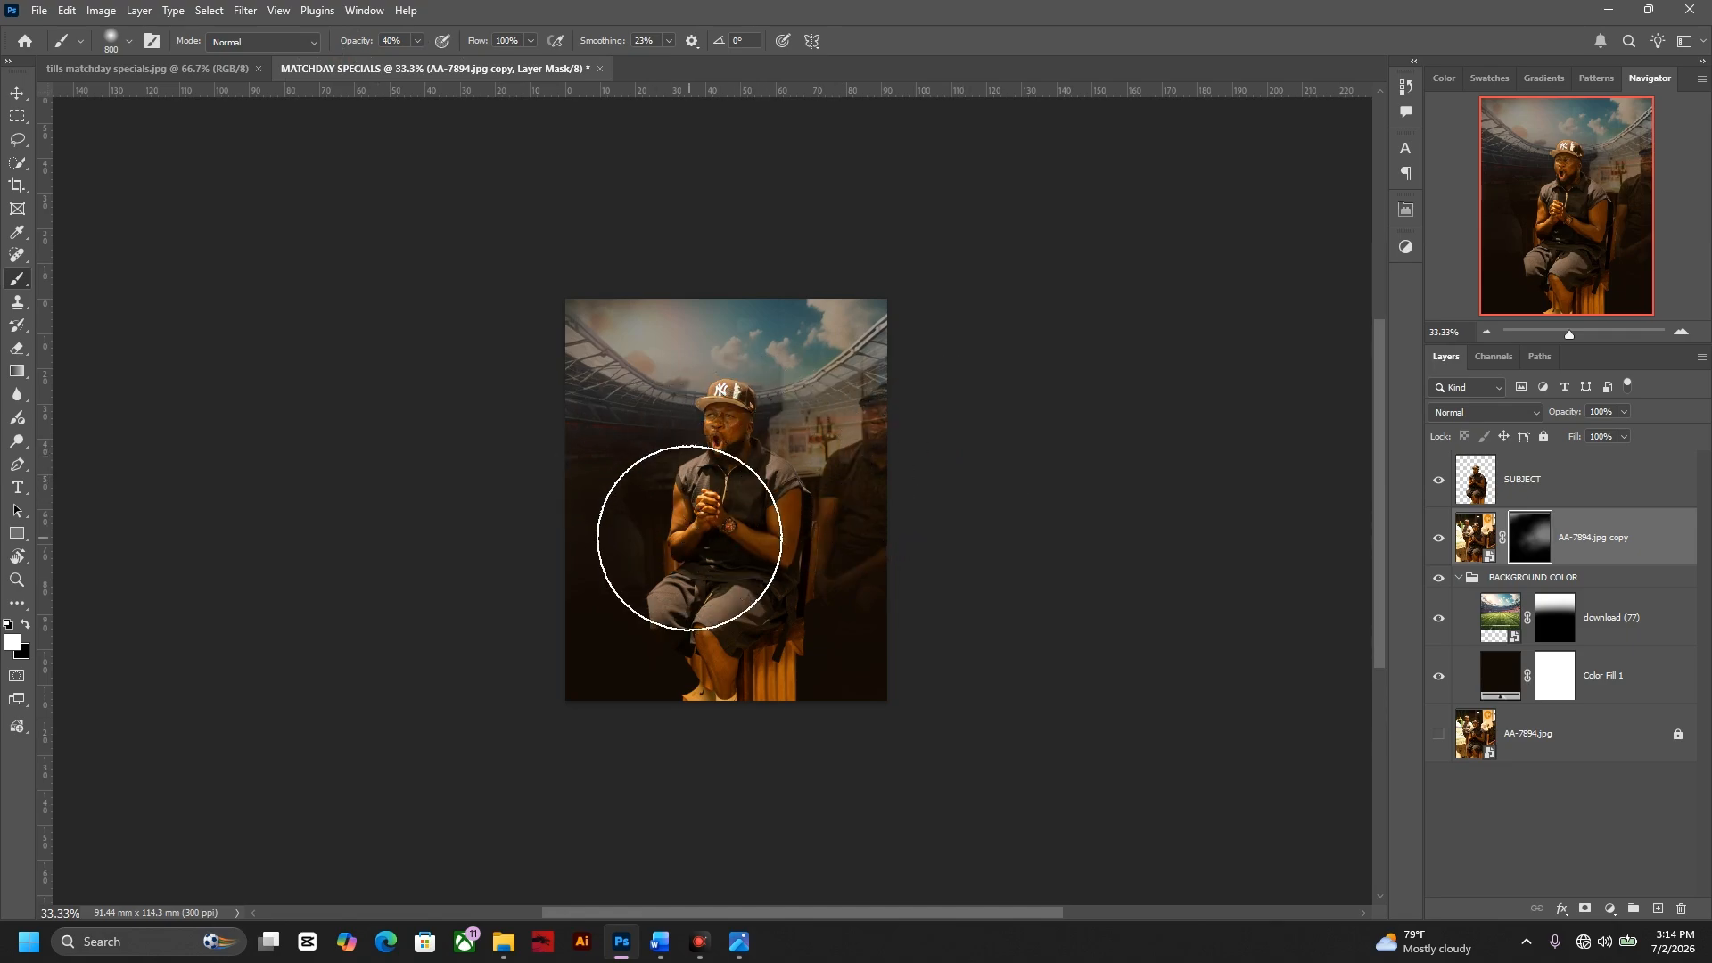
- Try revealing the neighbouring man's legs on the same mask, undo that stroke, and set the painting colour to black
{"action": "key", "text": "v"}
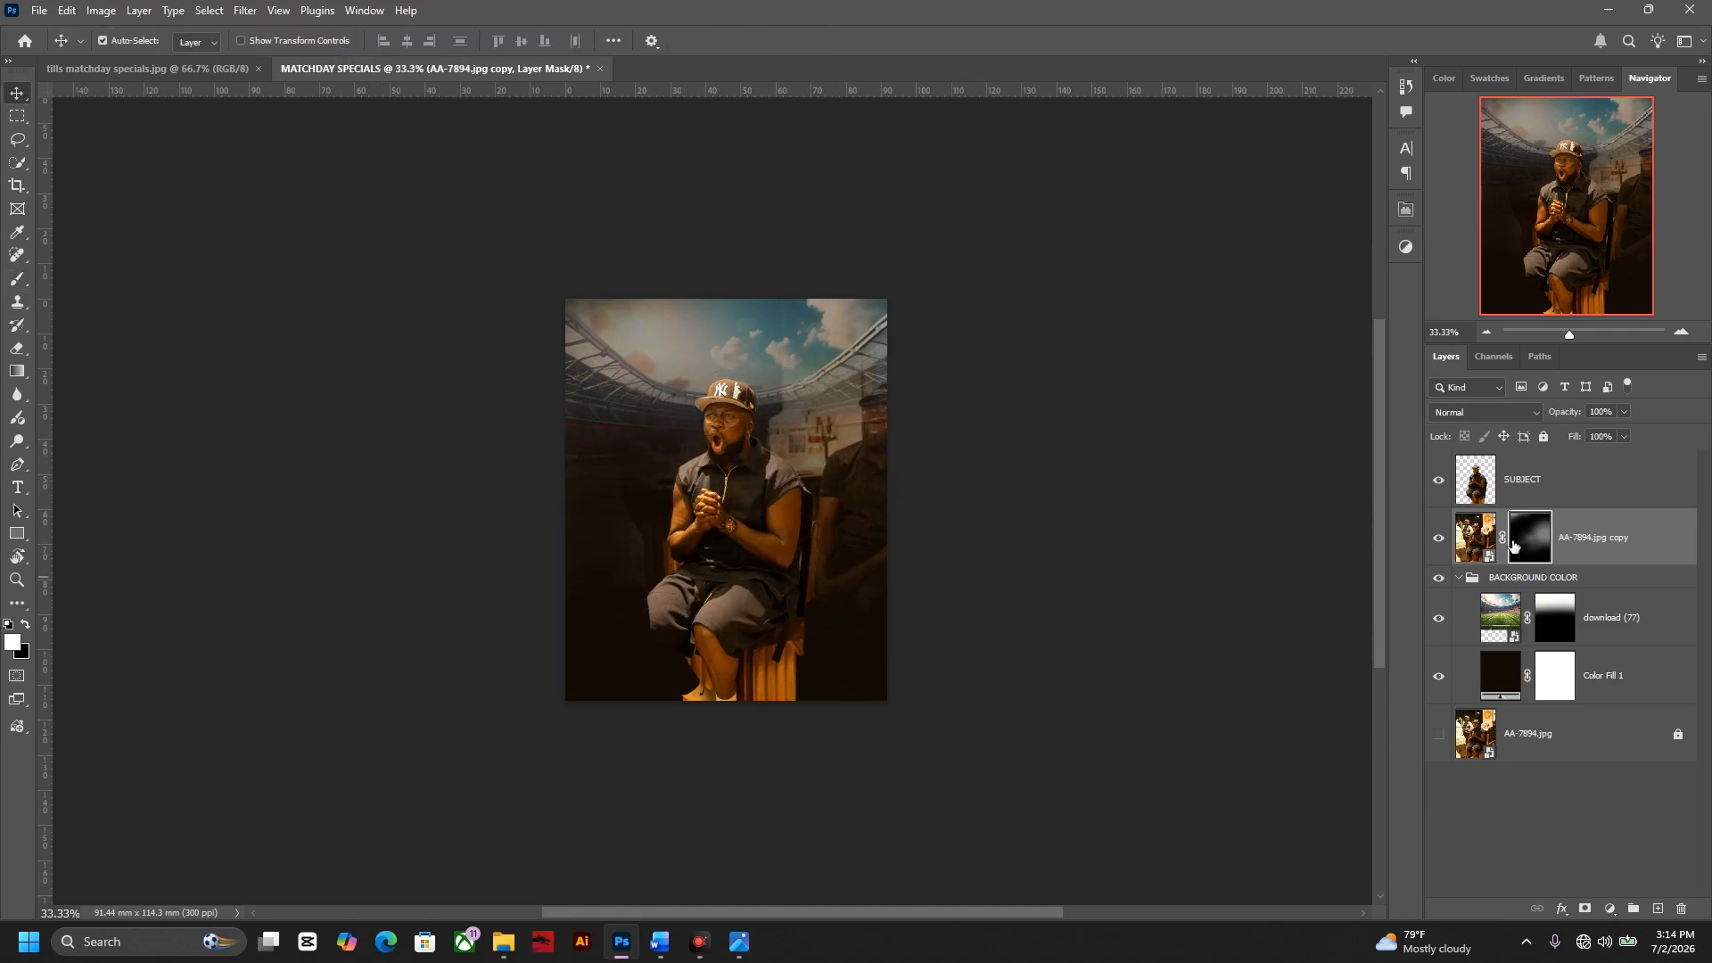
{"action": "key", "text": "b"}
{"action": "mouse_move", "coordinate": [730, 531]}
{"action": "left_mouse_down"}
{"action": "mouse_move", "coordinate": [865, 616]}
{"action": "mouse_move", "coordinate": [909, 611]}
{"action": "left_mouse_up"}
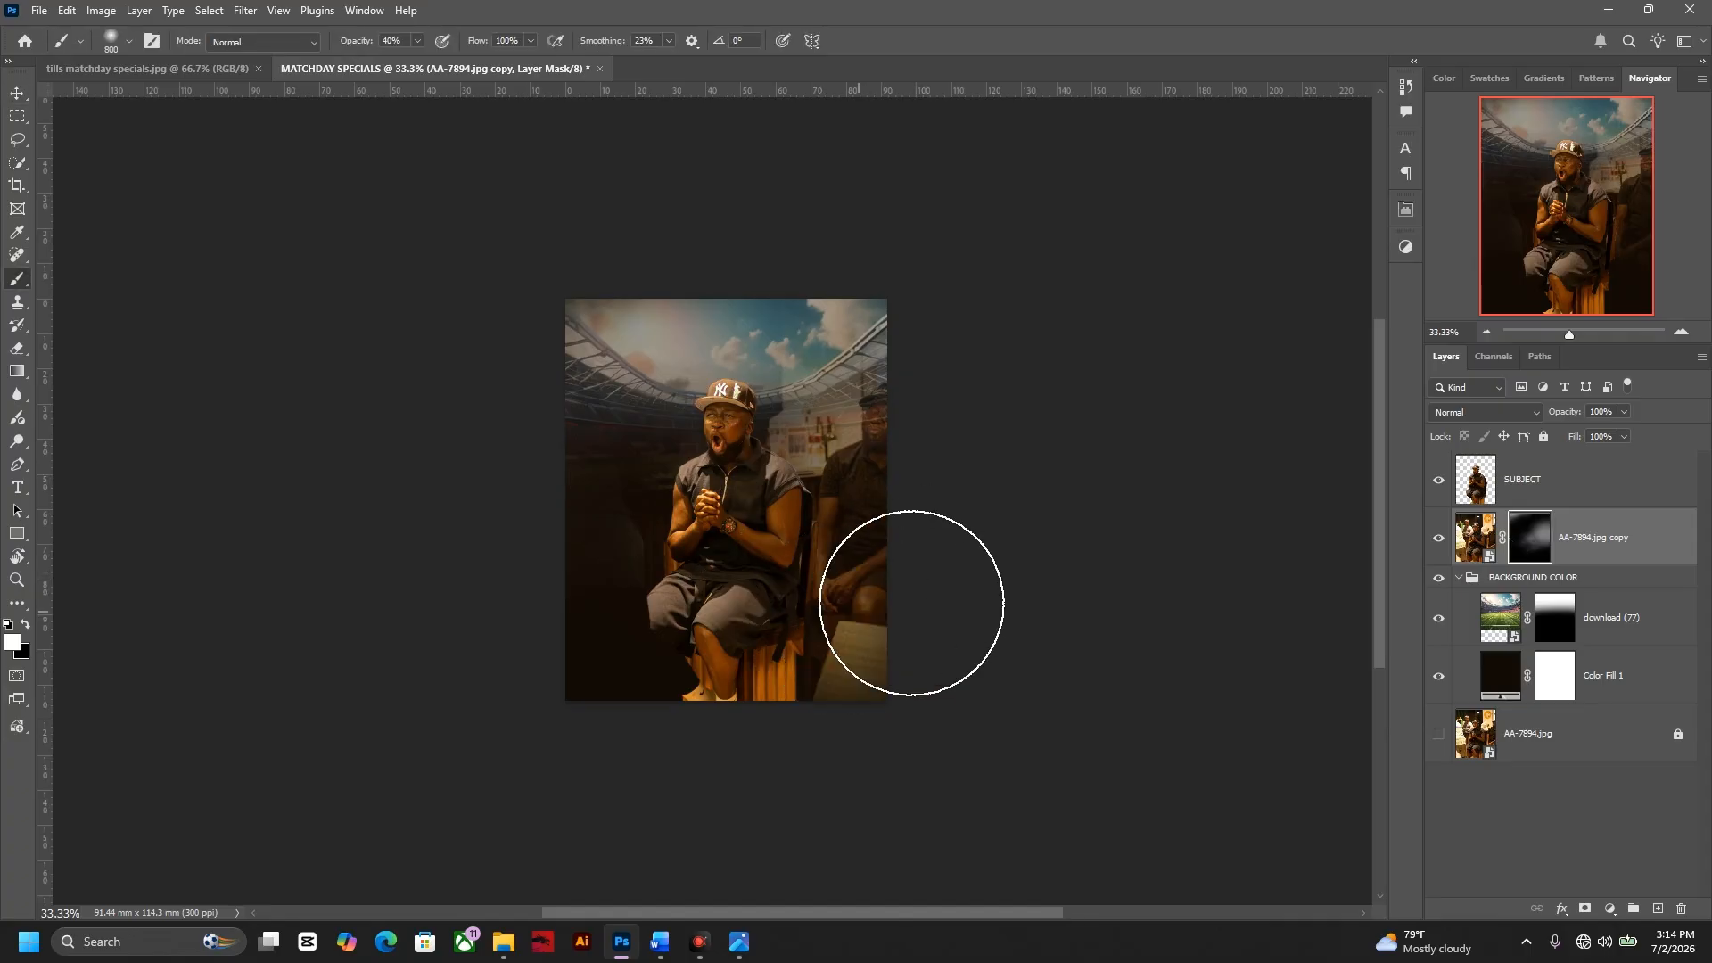
{"action": "key", "text": "ctrl+z"}
{"action": "left_click", "coordinate": [29, 626]}
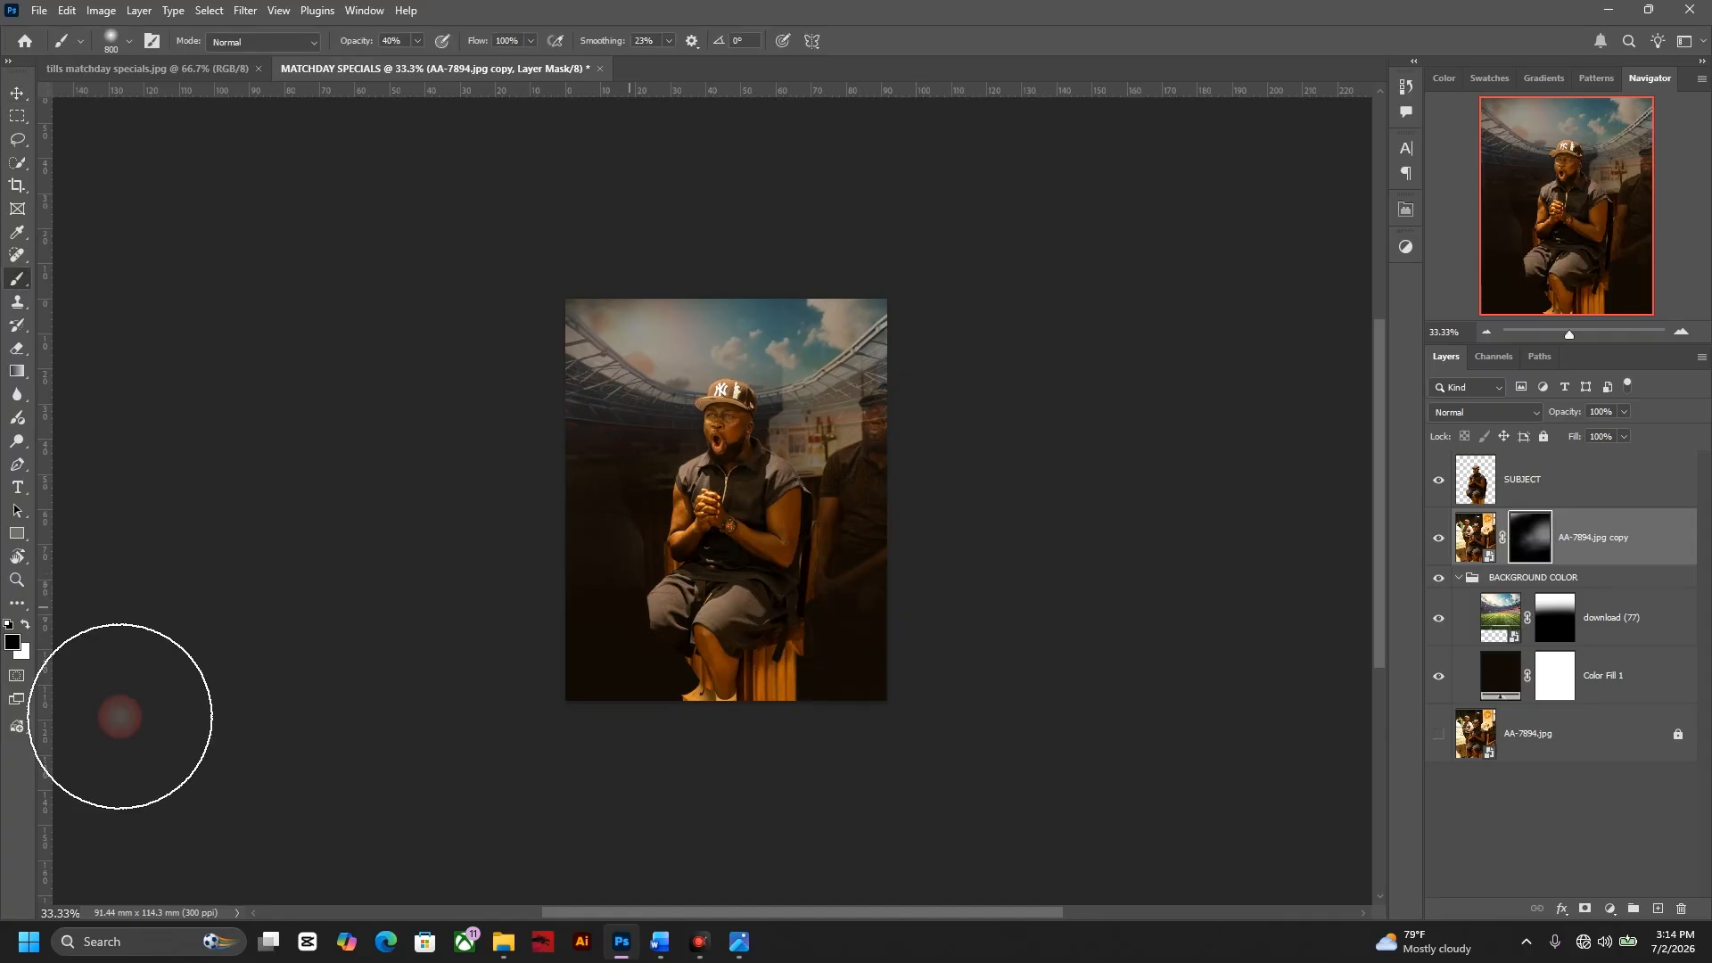
- Fade out the neighbouring man on the AA-7894.jpg copy mask with an 800 px black brush at 40% opacity and check the reference flyer
{"action": "mouse_move", "coordinate": [817, 573]}
{"action": "left_mouse_down"}
{"action": "mouse_move", "coordinate": [927, 561]}
{"action": "mouse_move", "coordinate": [816, 547]}
{"action": "mouse_move", "coordinate": [969, 502]}
{"action": "mouse_move", "coordinate": [923, 460]}
{"action": "mouse_move", "coordinate": [906, 527]}
{"action": "left_mouse_up"}
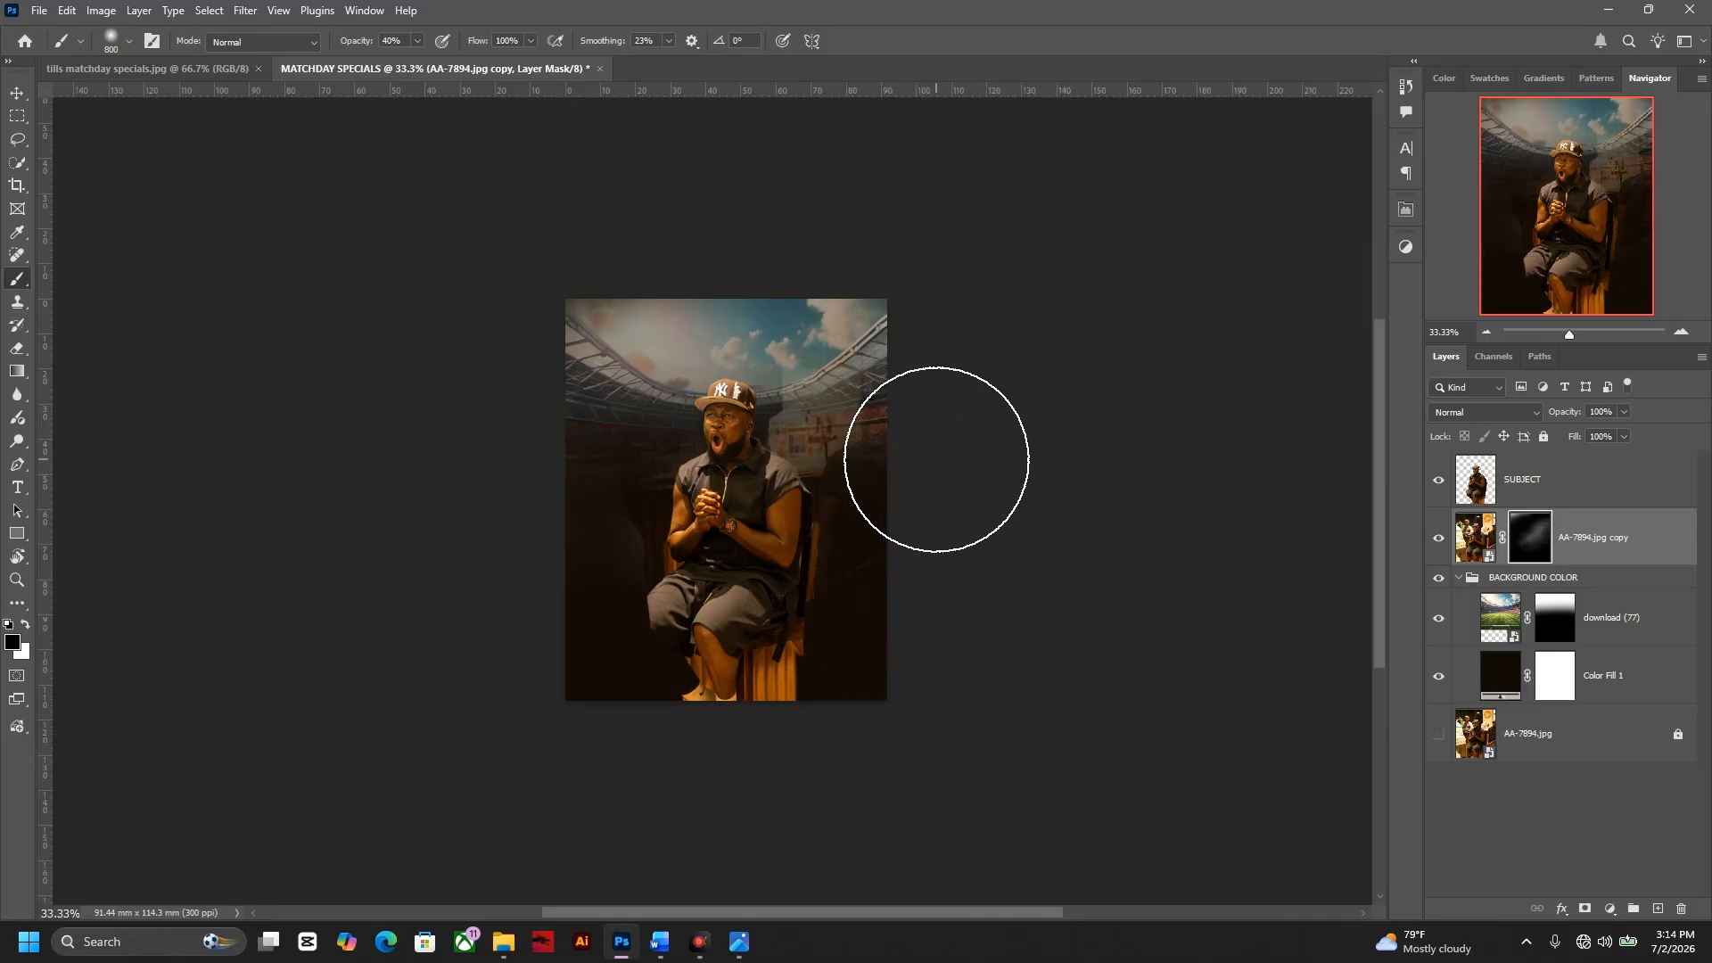
{"action": "key", "text": "v"}
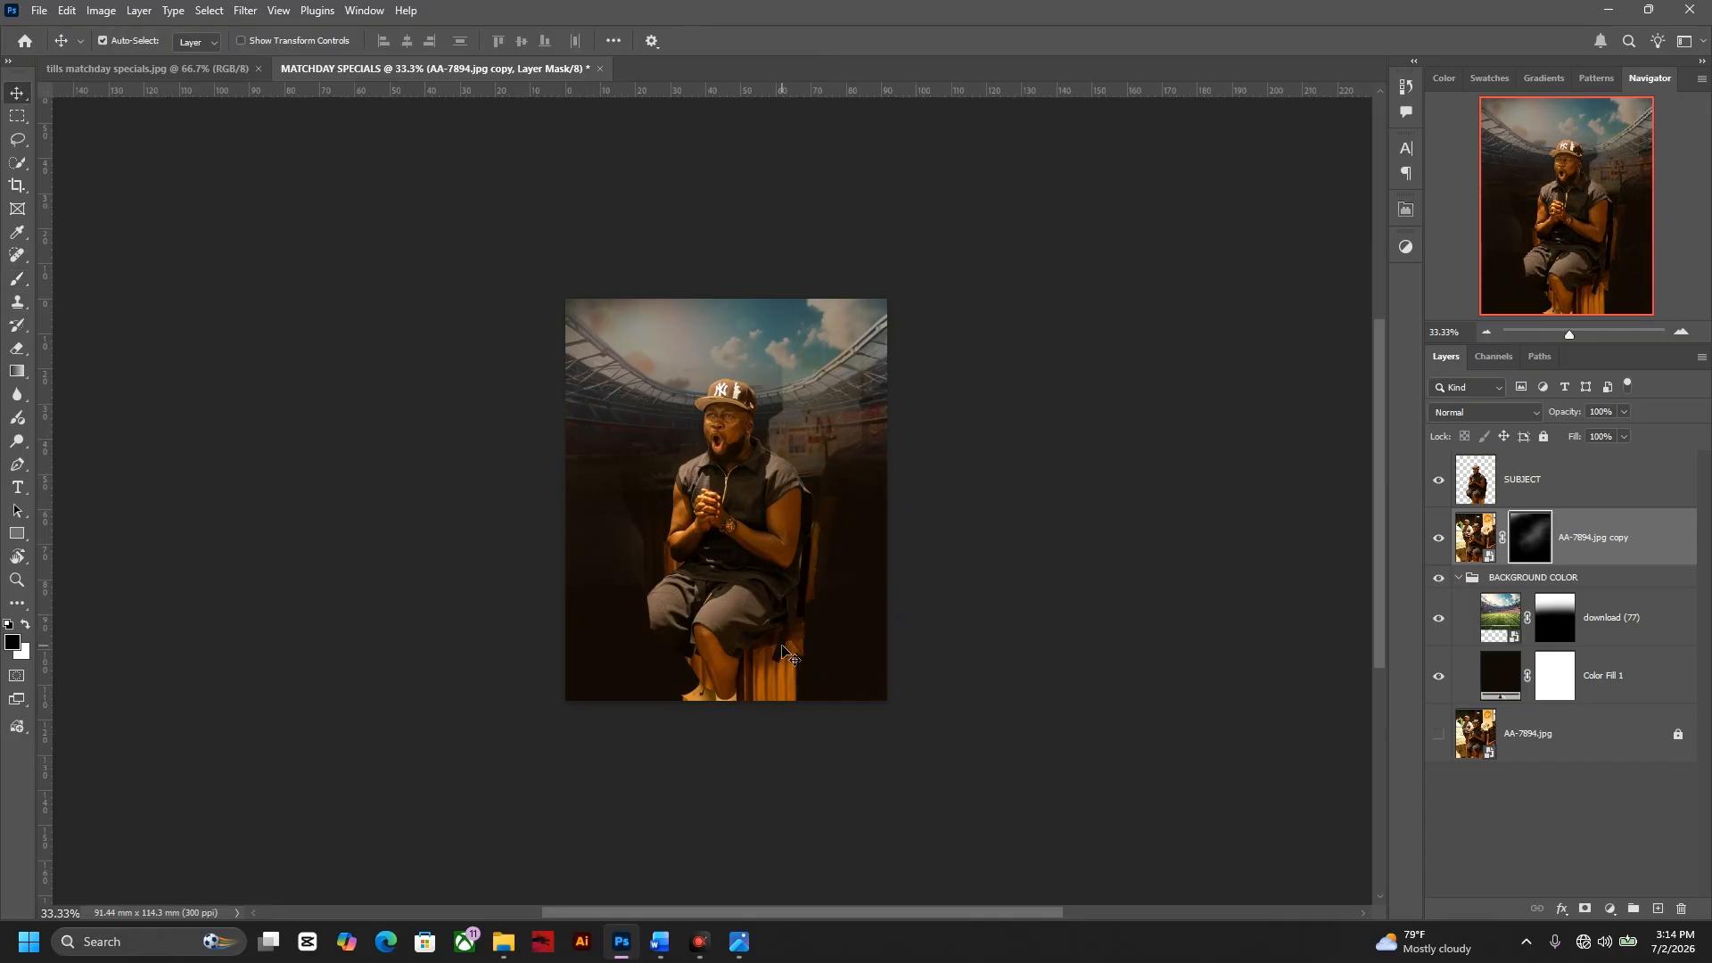
{"action": "left_click", "coordinate": [194, 69]}
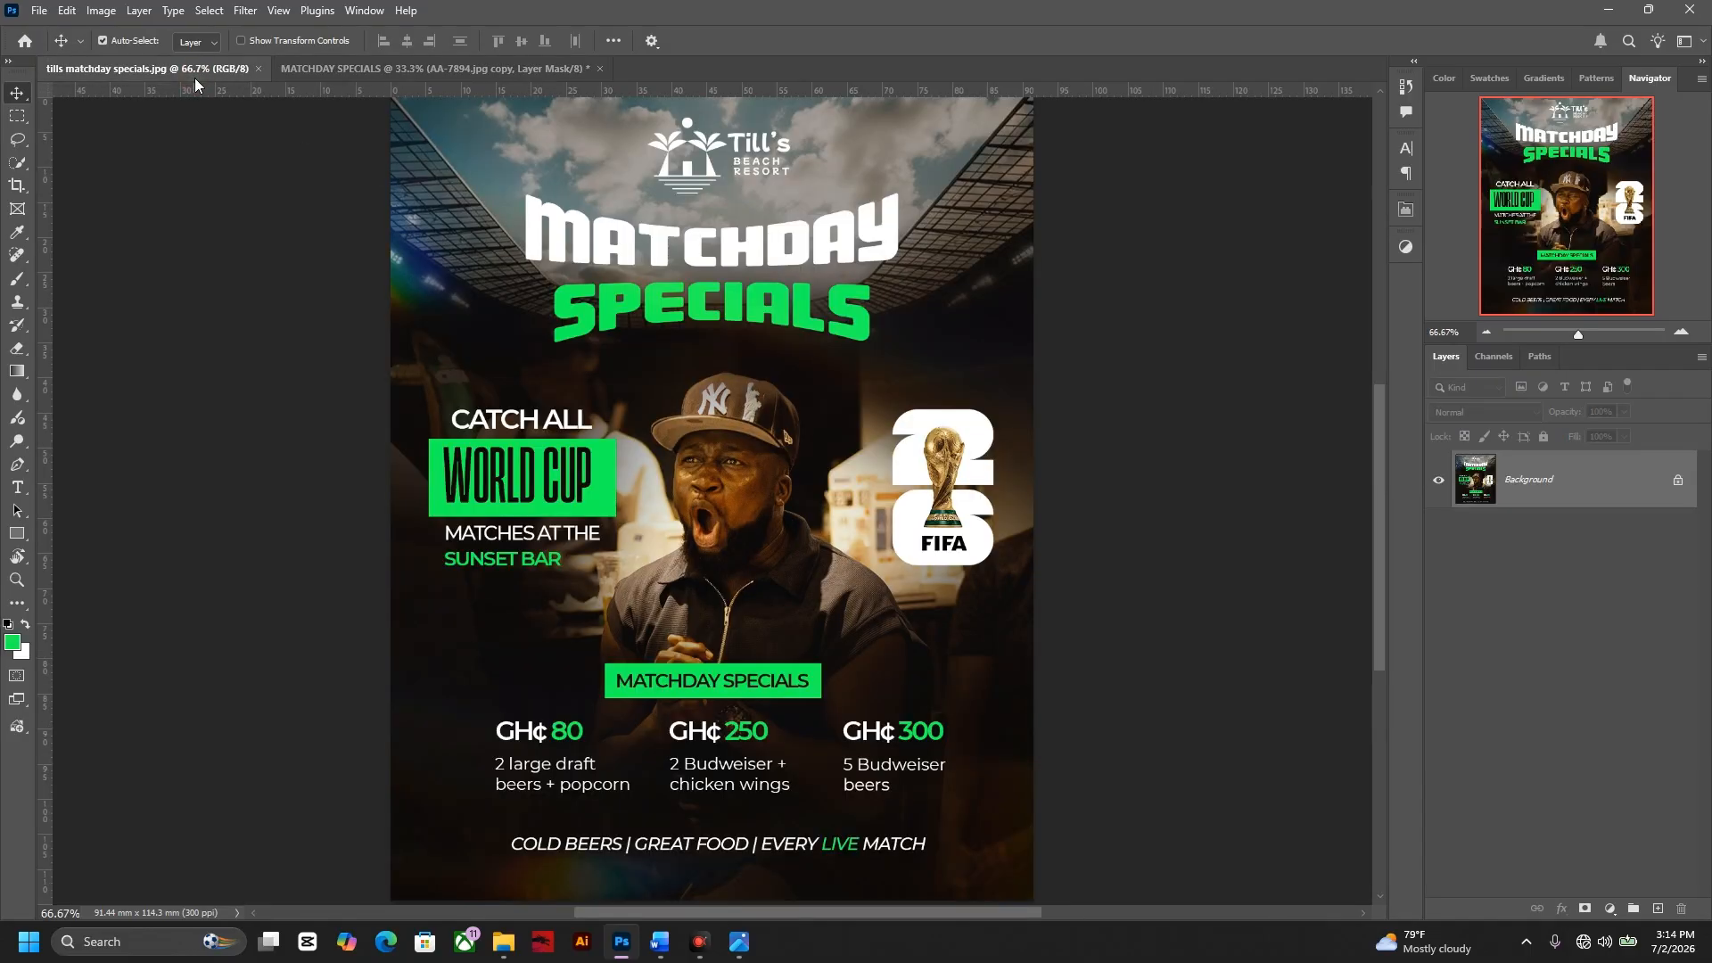
{"action": "key", "text": "ctrl+Tab"}
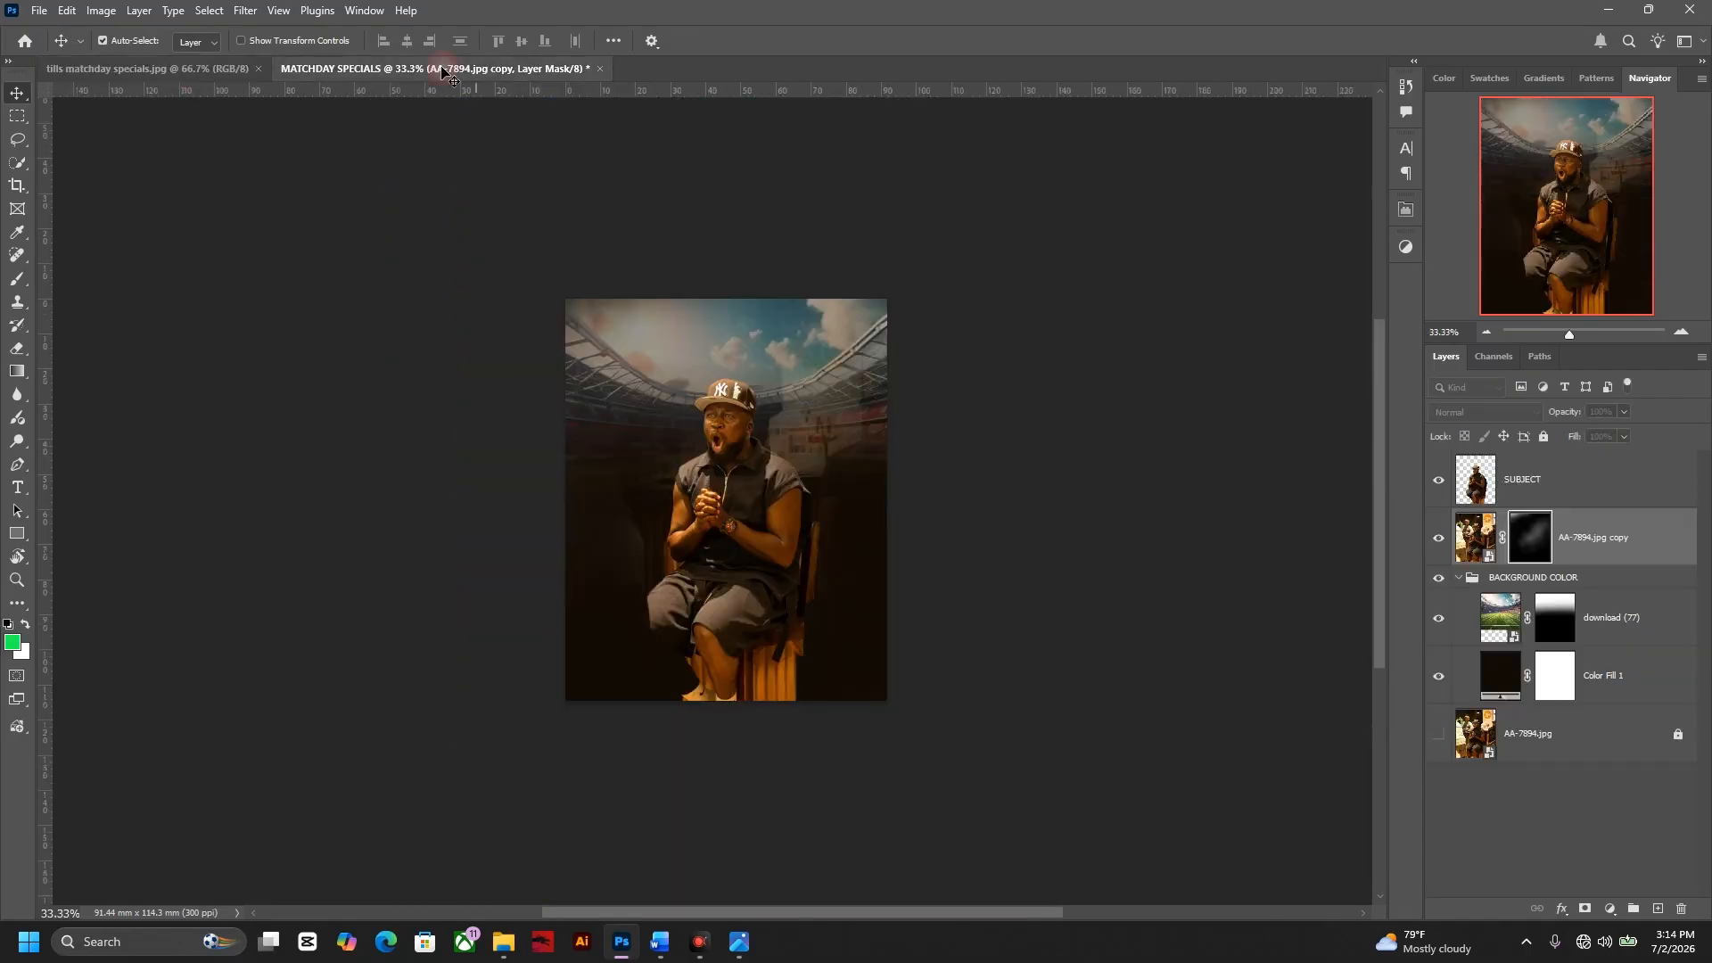
- Lower the SUBJECT and AA-7894.jpg copy layers together on the canvas and scale them up slightly
{"action": "key", "text": "ctrl+plus"}
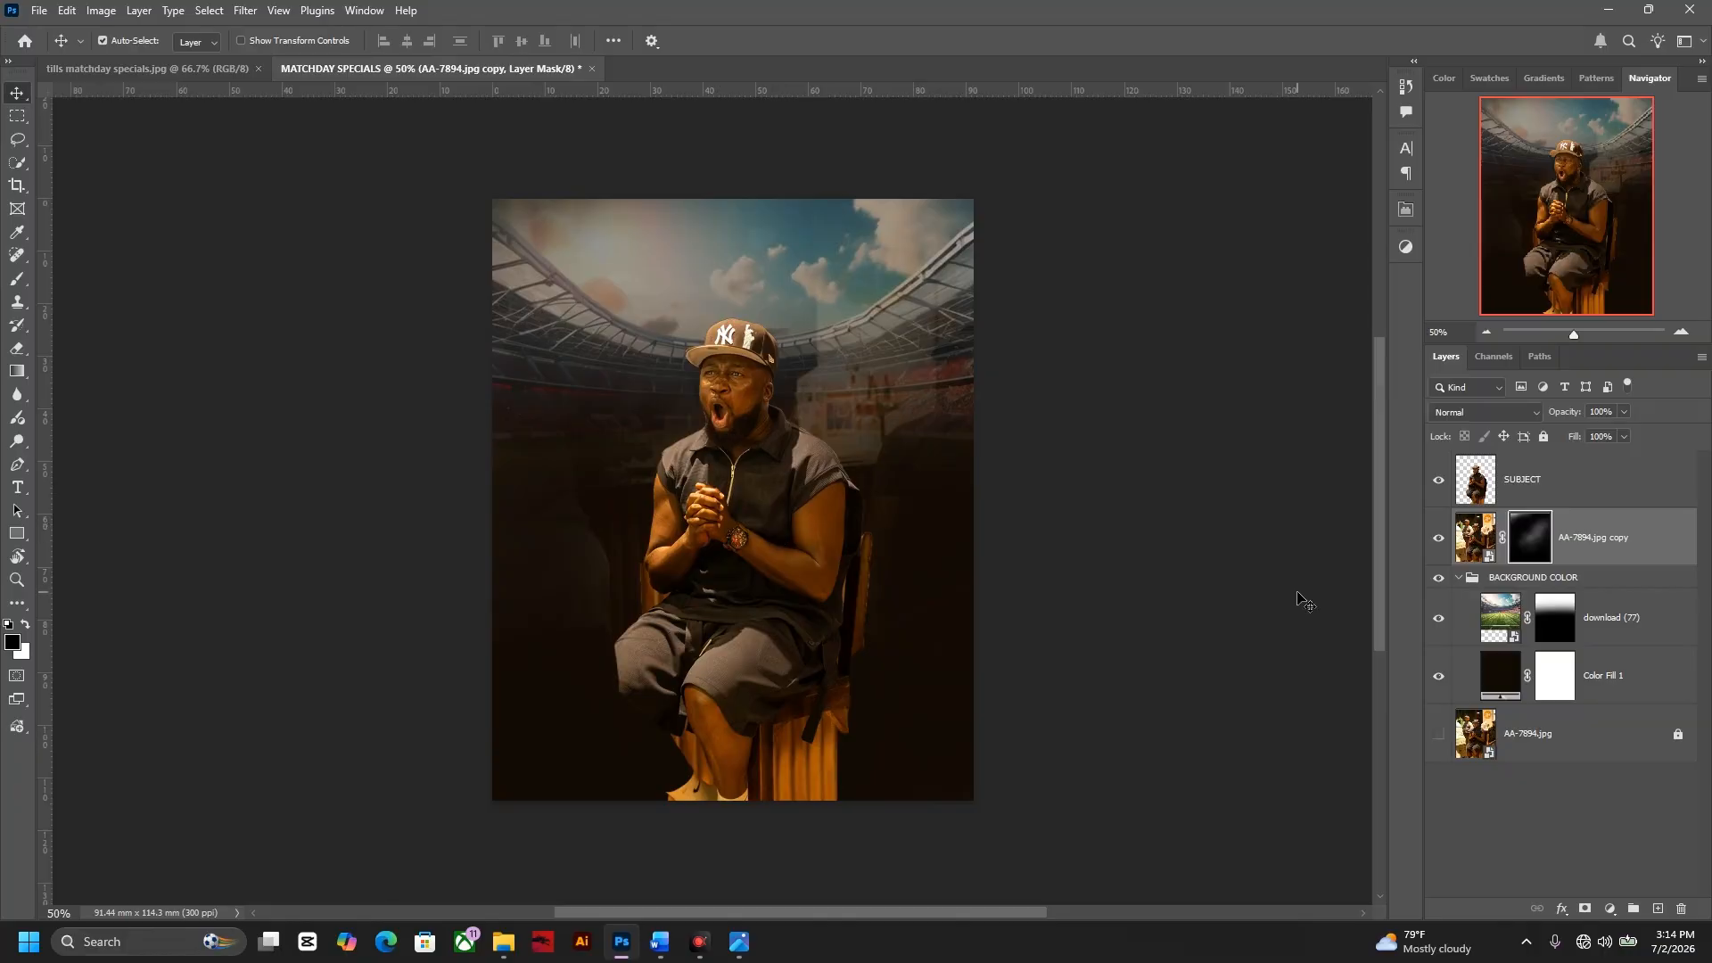
{"action": "left_click", "coordinate": [1583, 486], "text": "shift"}
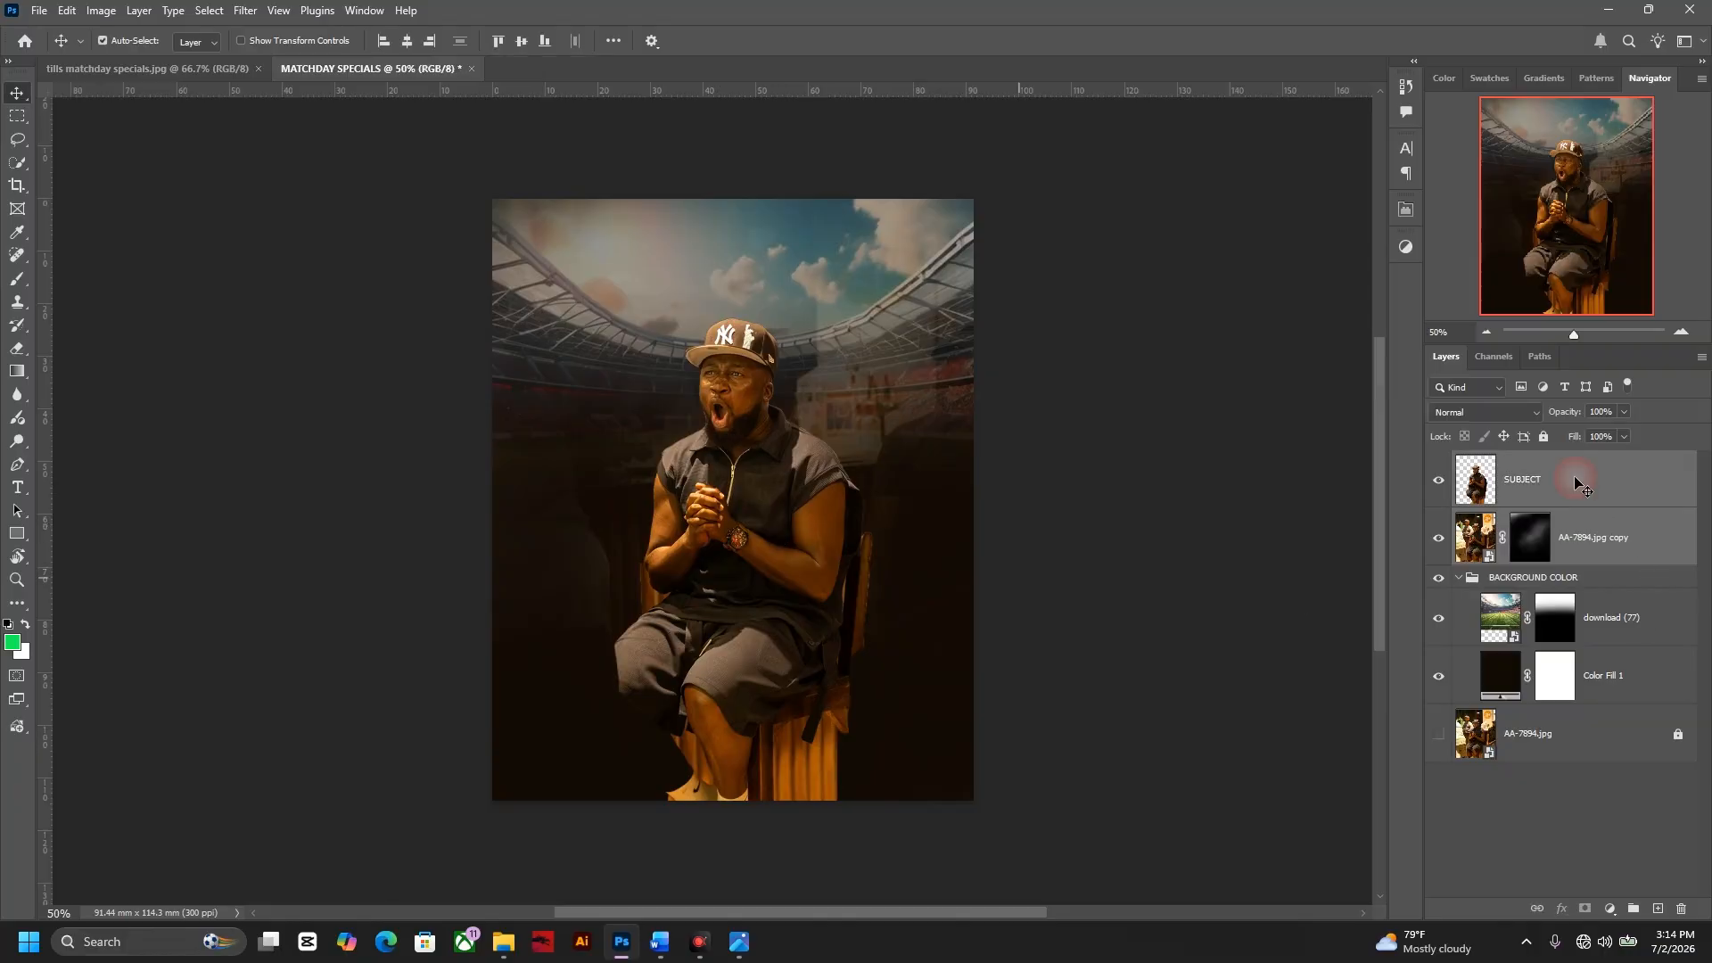
{"action": "left_click_drag", "start_coordinate": [869, 599], "coordinate": [866, 673]}
{"action": "key", "text": "ctrl+t"}
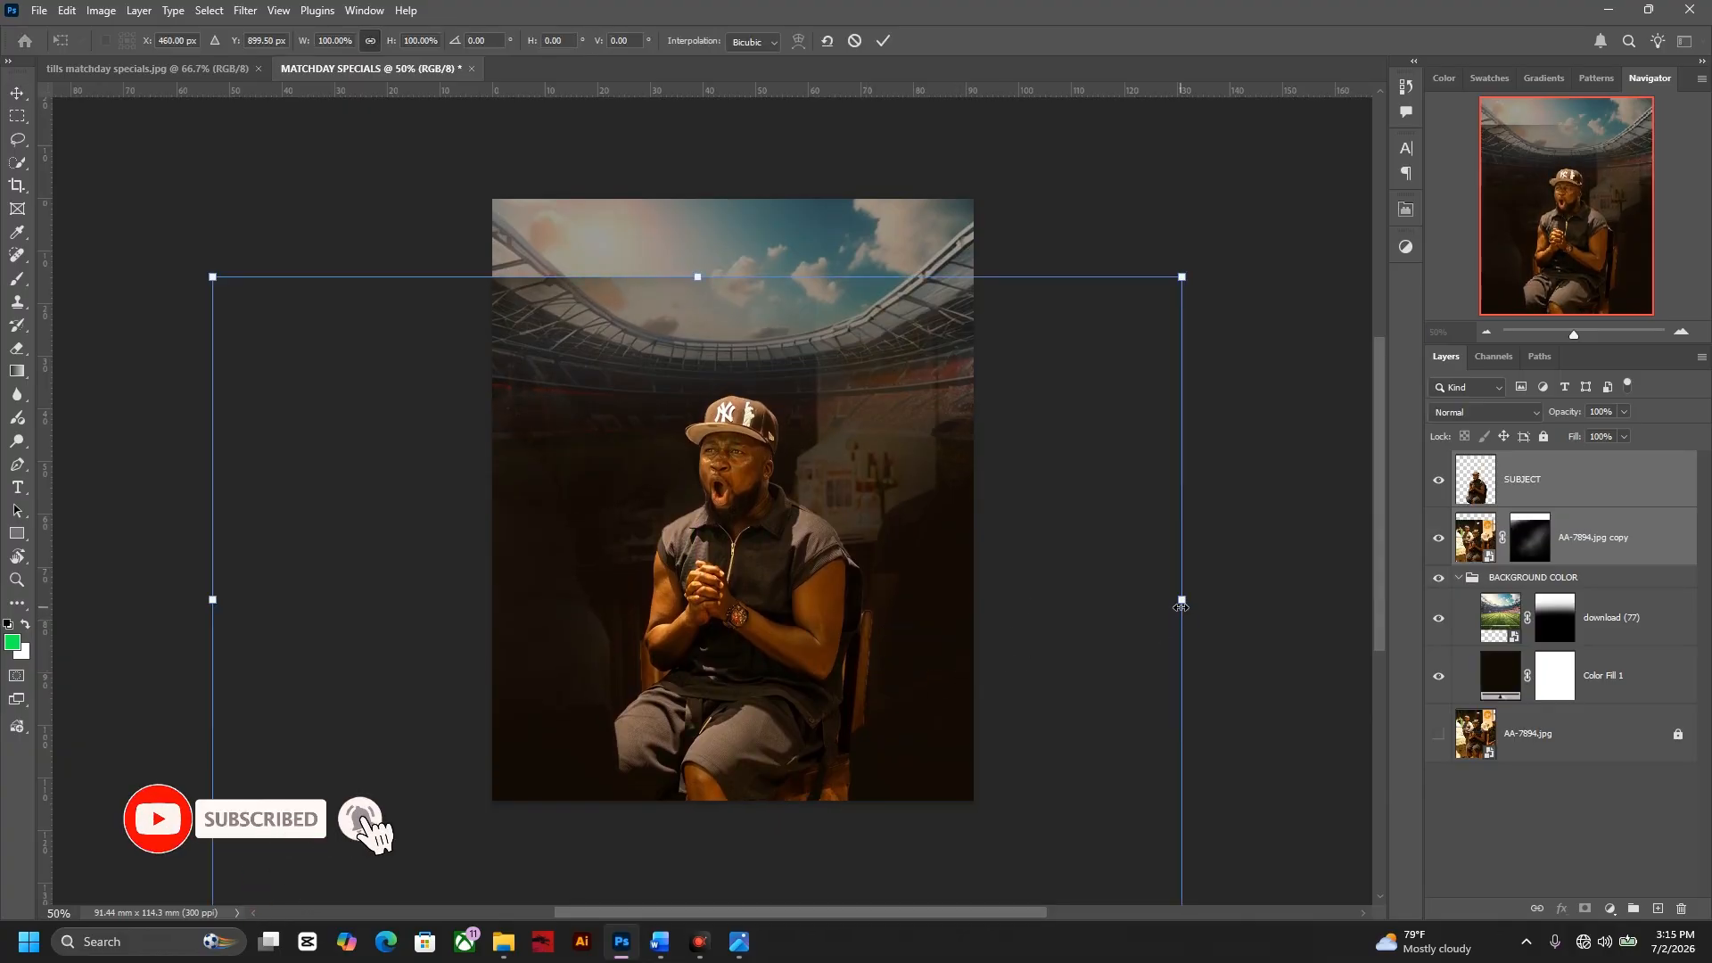
{"action": "left_click_drag", "start_coordinate": [1181, 599], "coordinate": [1218, 599]}
{"action": "left_click_drag", "start_coordinate": [751, 588], "coordinate": [751, 606]}
{"action": "key", "text": "Return"}
- Soften the bar photo's hard upper edge on the AA-7894.jpg copy mask with an 800 px black brush at 40% opacity
{"action": "left_click", "coordinate": [1626, 540]}
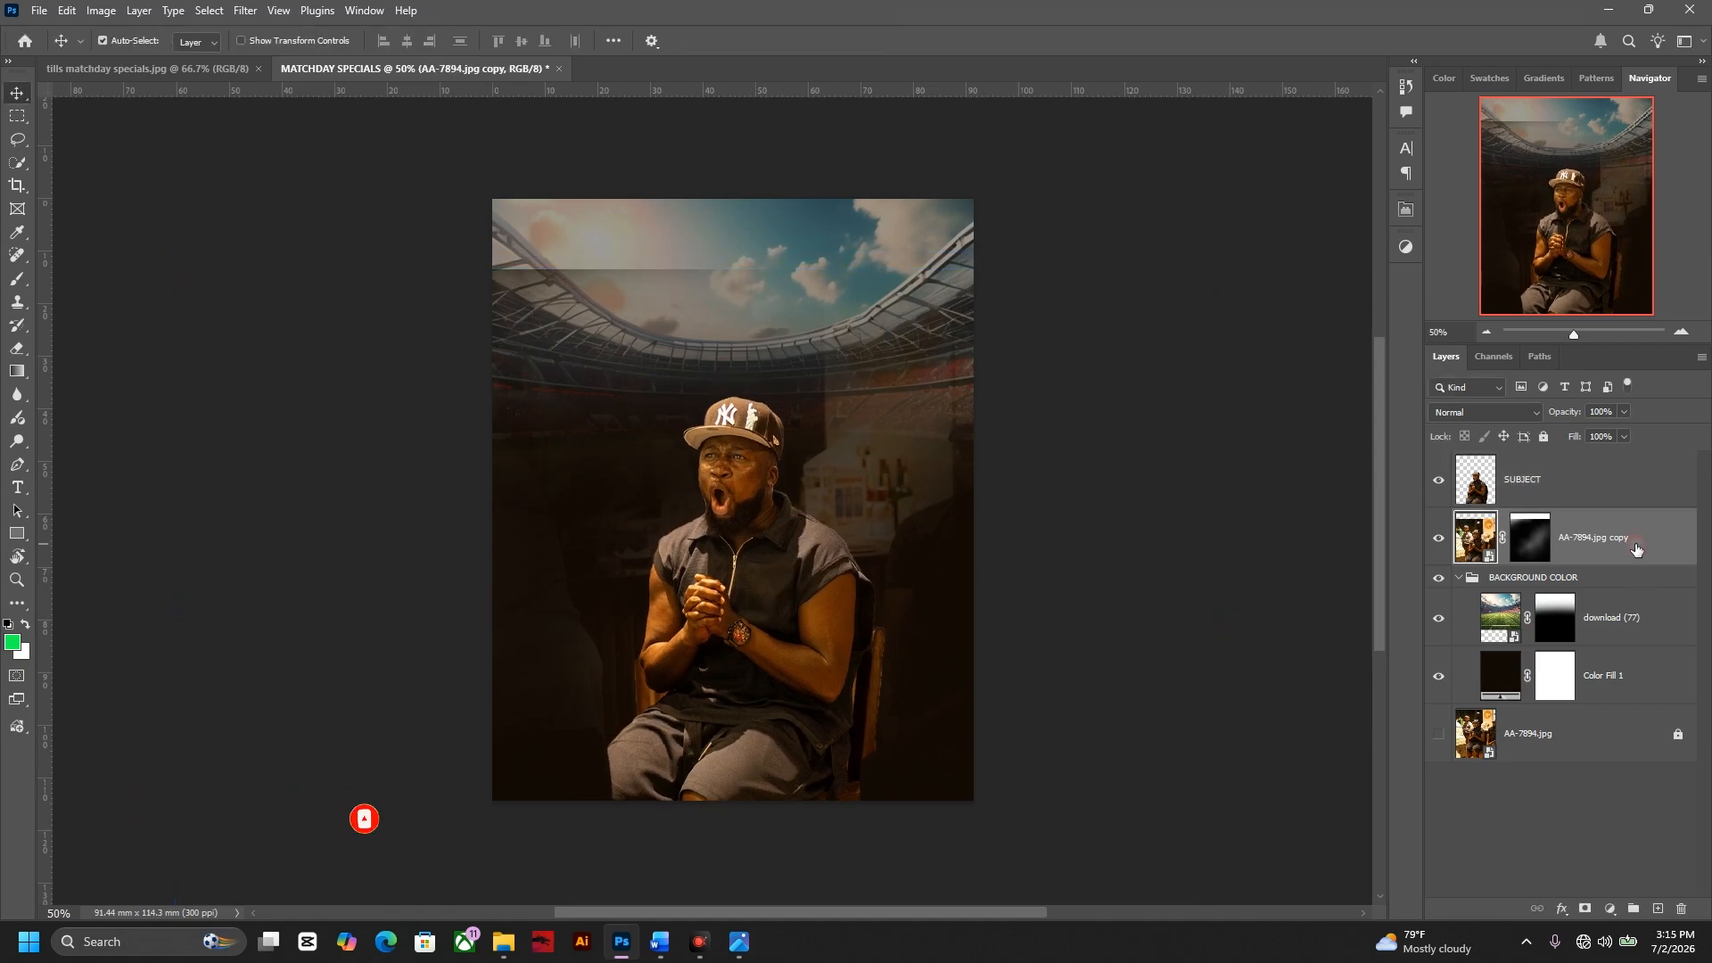
{"action": "key", "text": "b"}
{"action": "left_click", "coordinate": [1536, 536]}
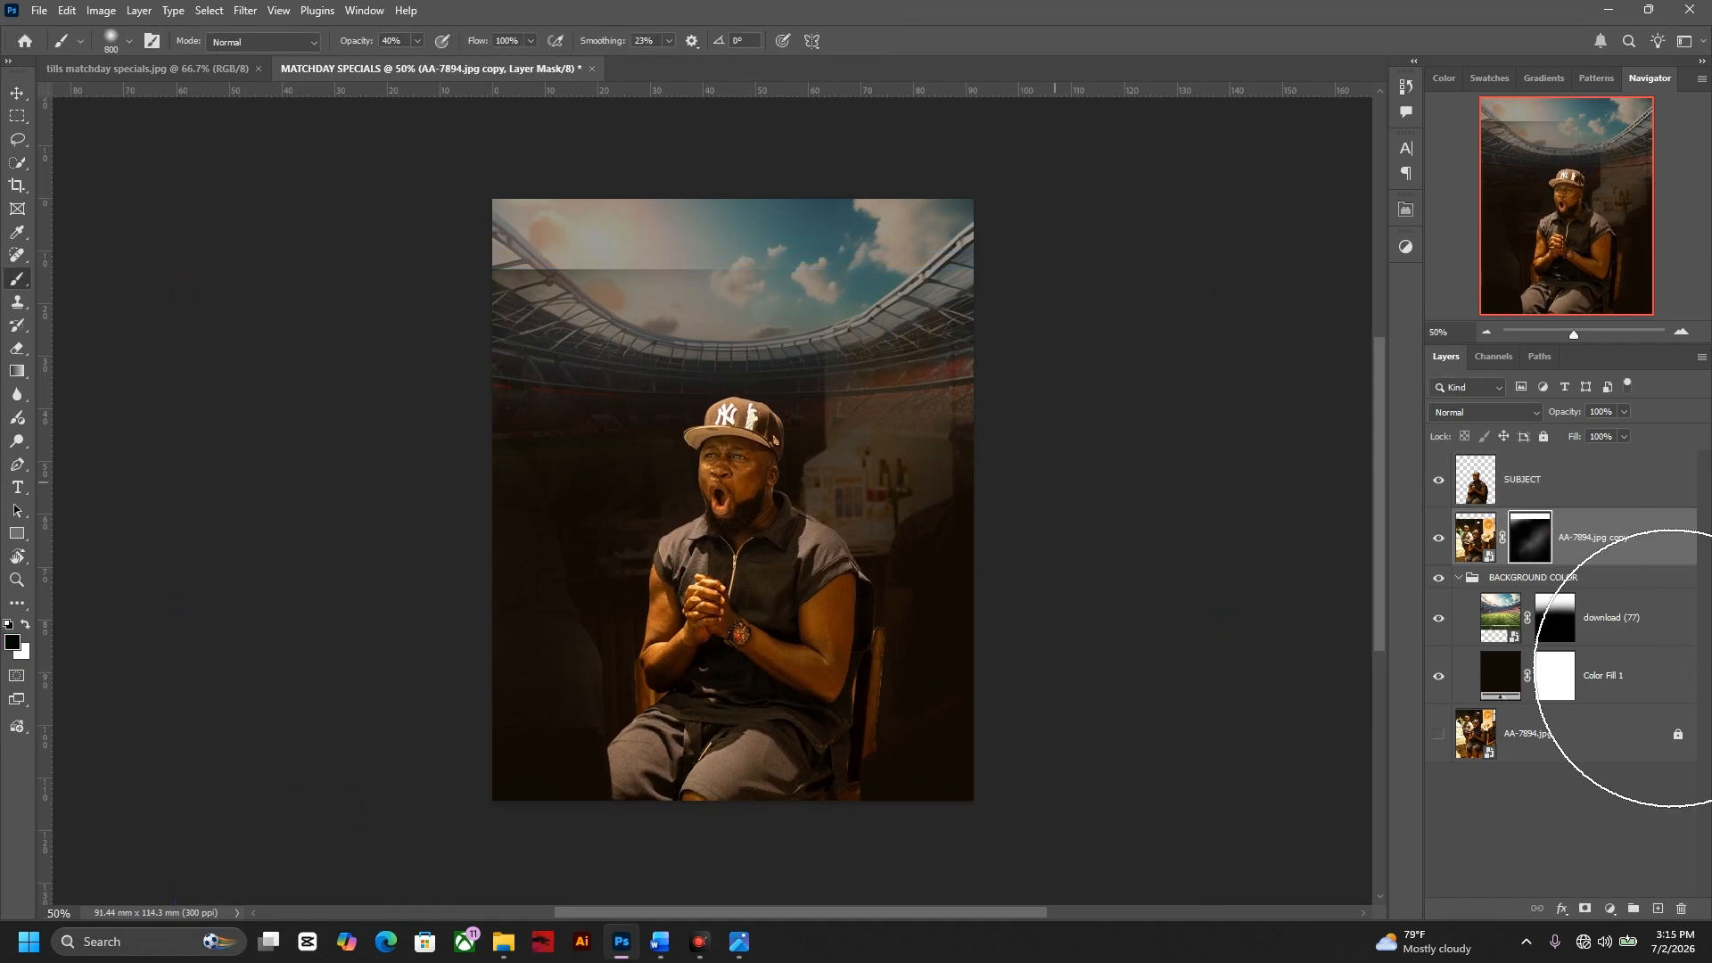
{"action": "key", "text": "d"}
{"action": "key", "text": "x"}
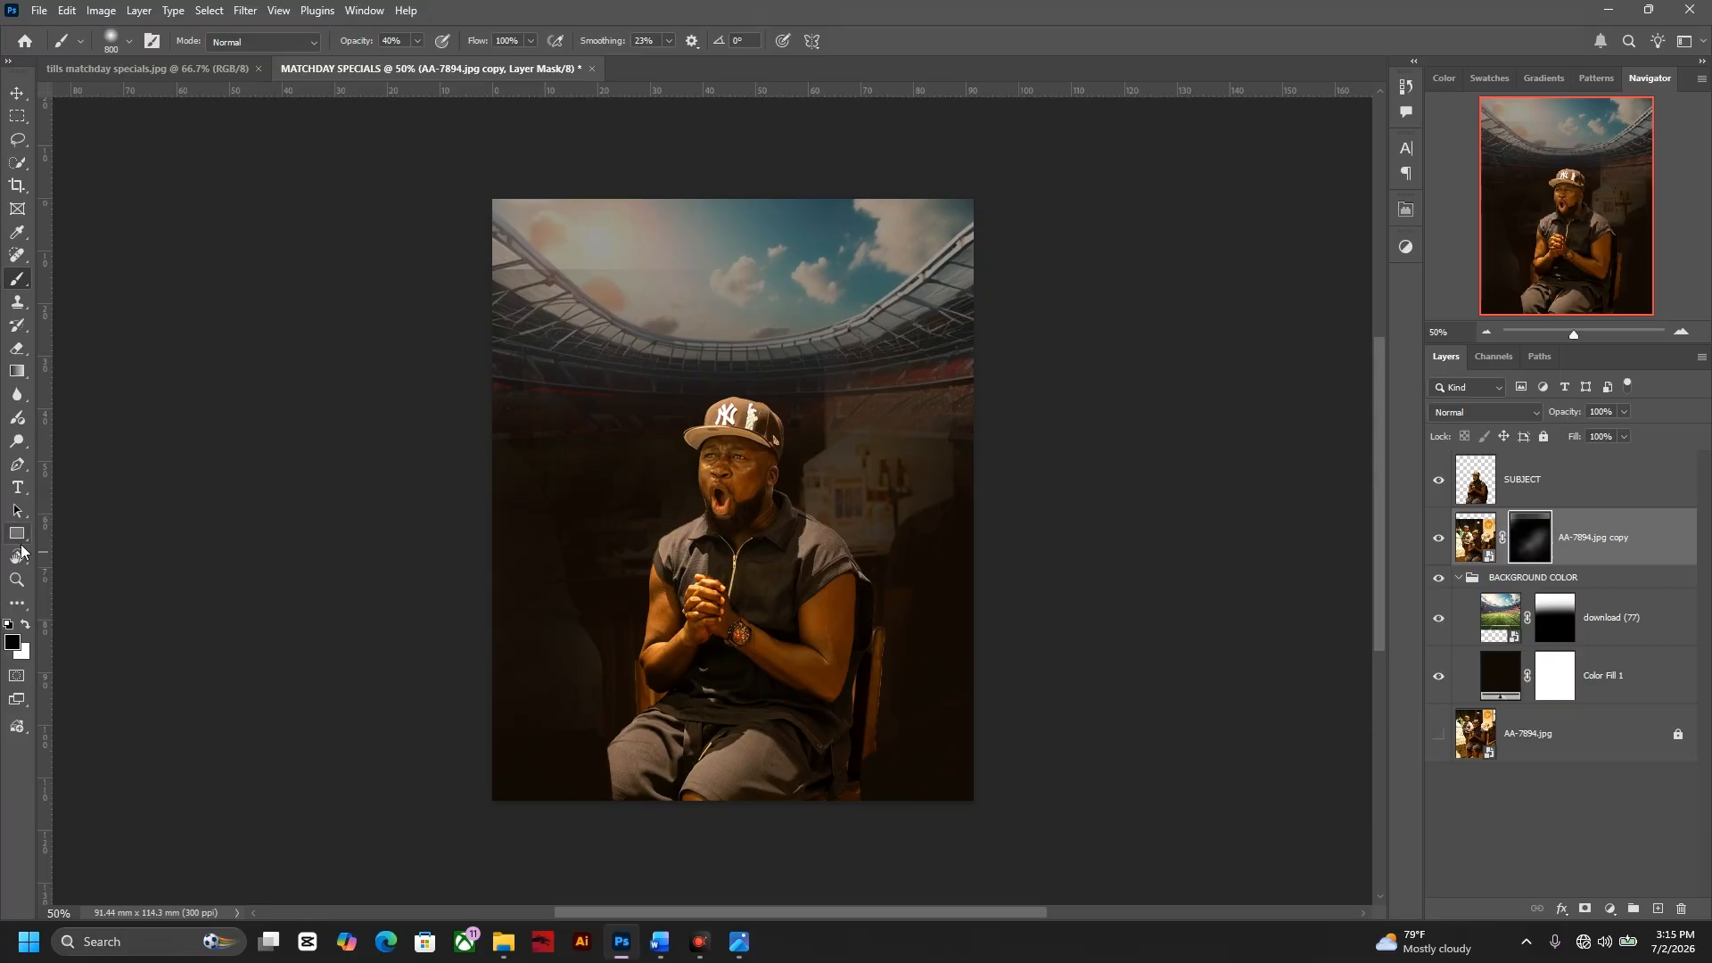
- Reveal the bar shelf beside the man's head and the counter behind his arm on the mask with a 500 px white brush
{"action": "left_click", "coordinate": [27, 626]}
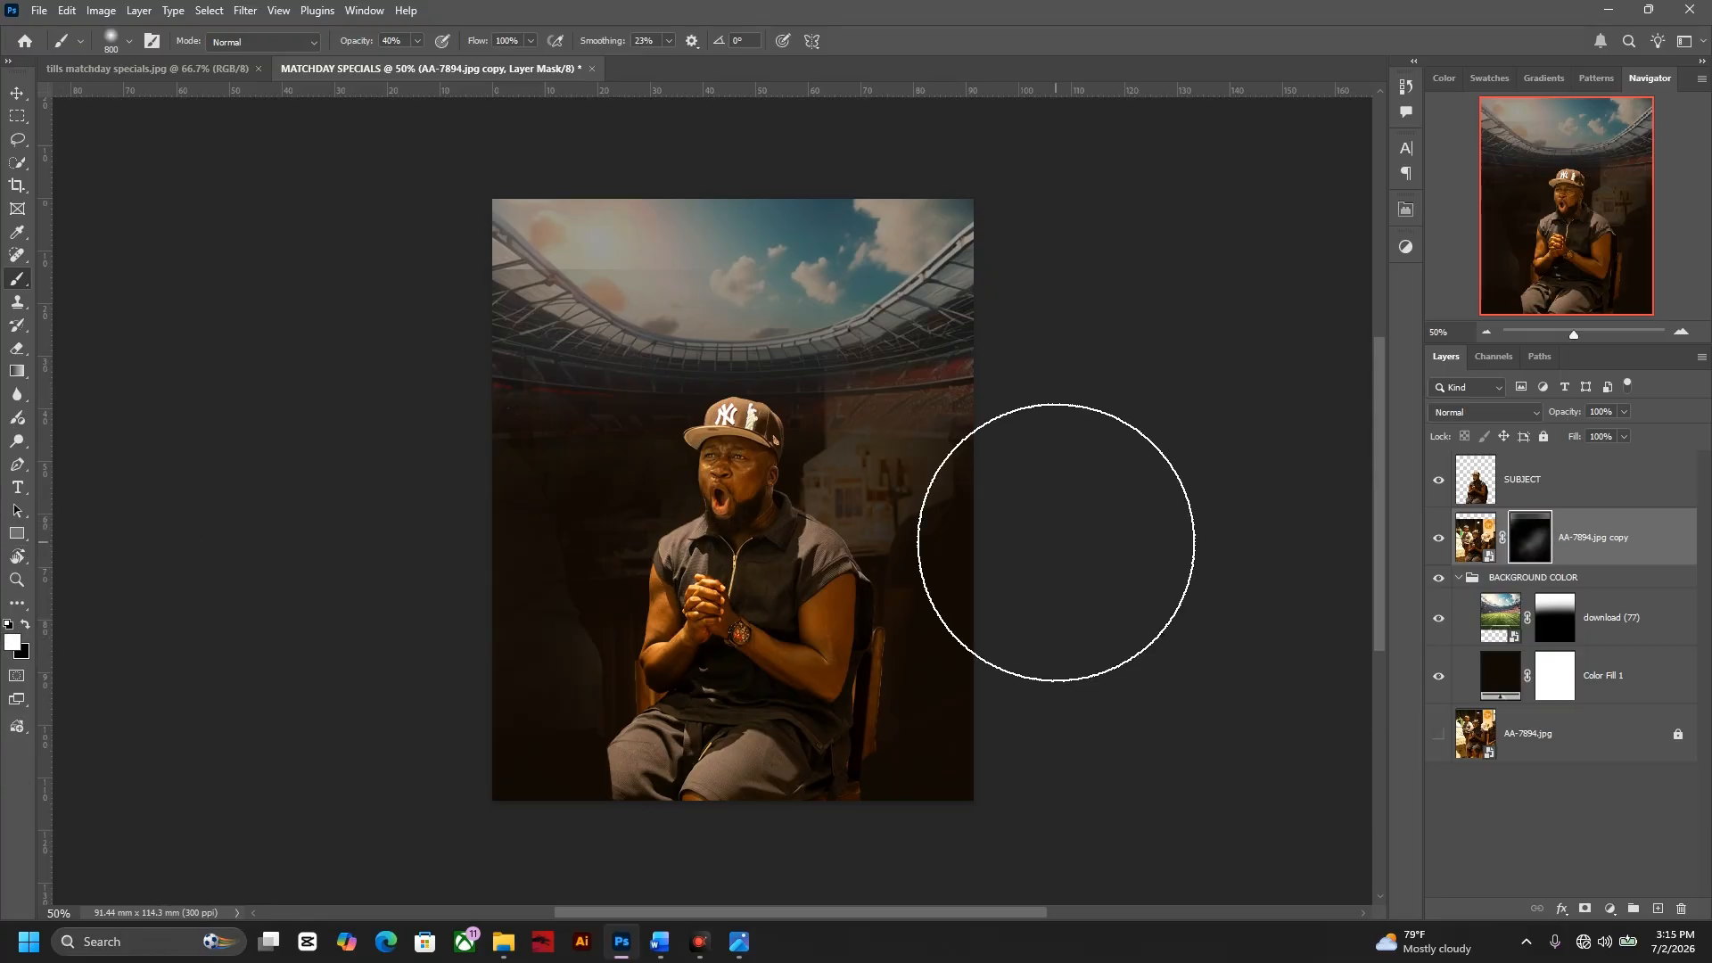
{"action": "key", "text": "bracketleft"}
{"action": "key", "text": "bracketleft"}
{"action": "key", "text": "bracketleft"}
{"action": "left_click", "coordinate": [843, 430]}
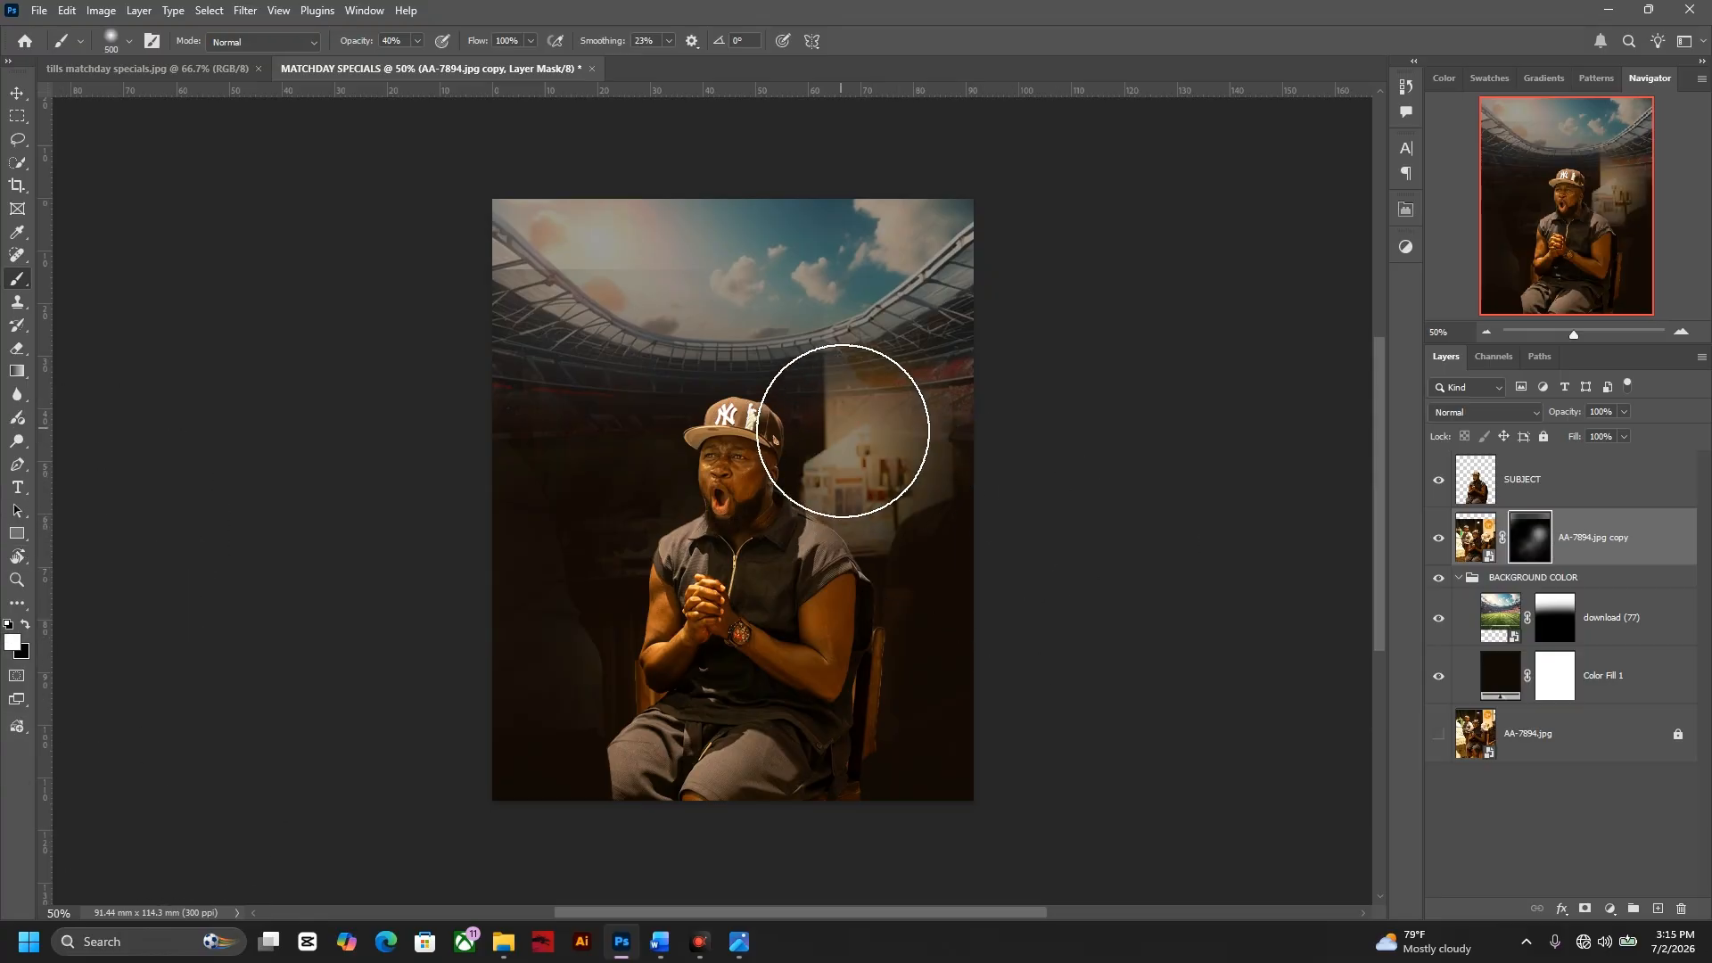
{"action": "left_click", "coordinate": [650, 450]}
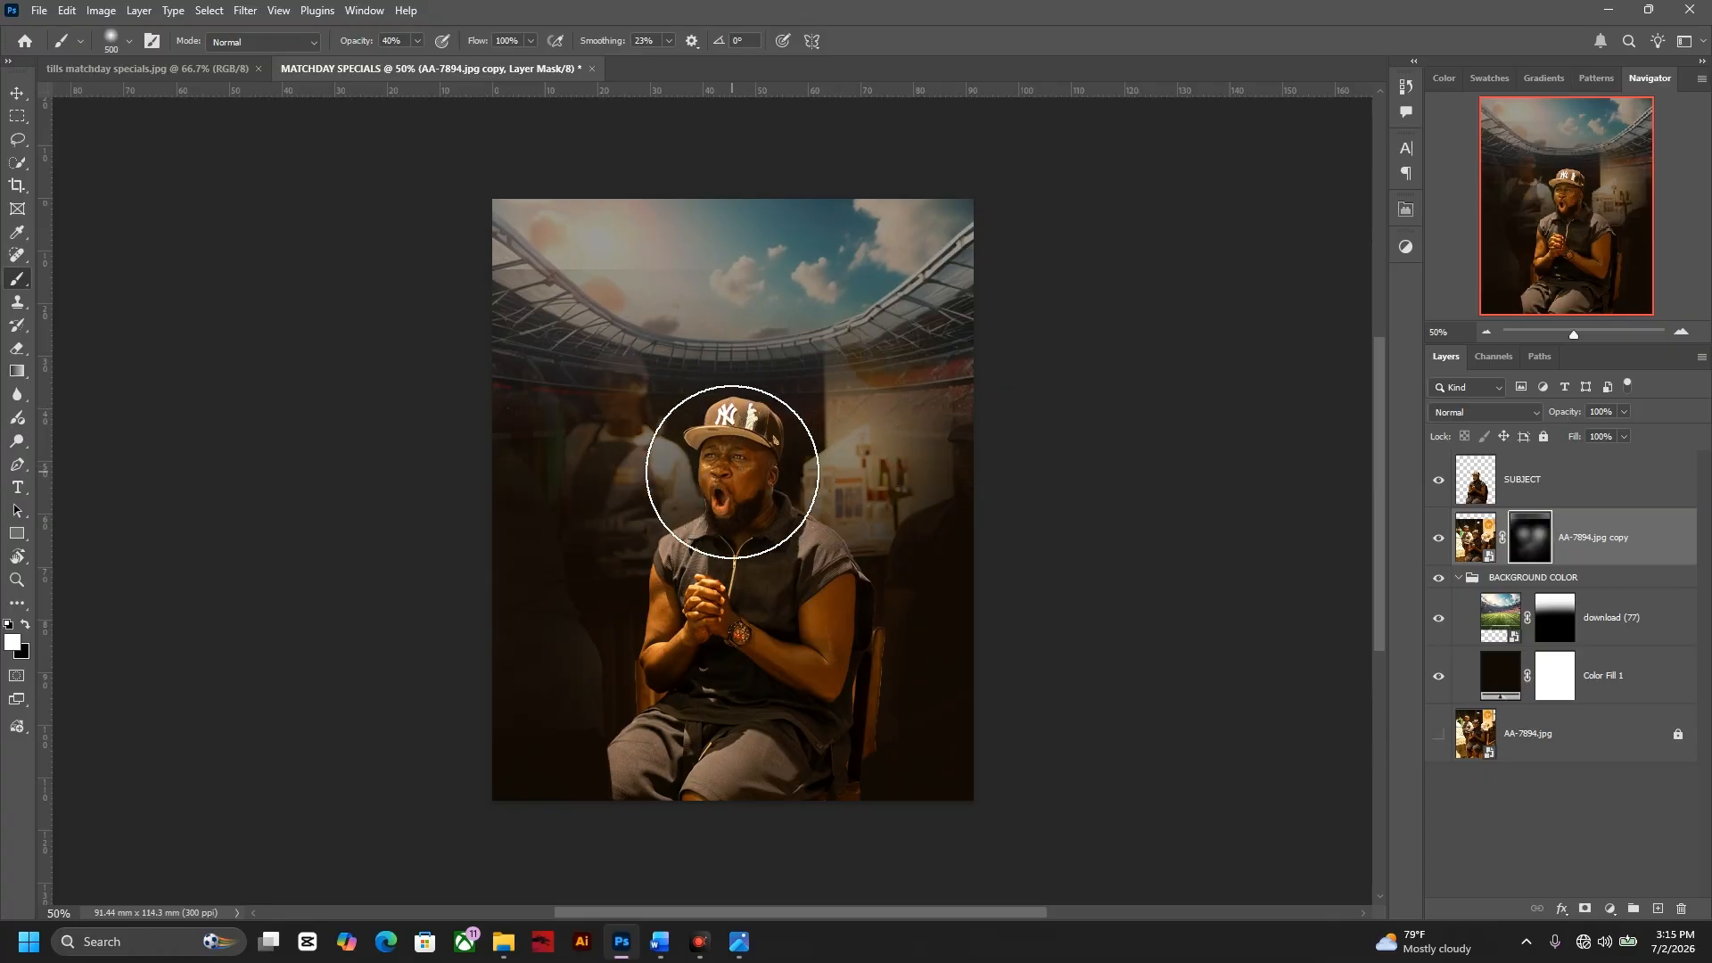
{"action": "key", "text": "ctrl+z"}
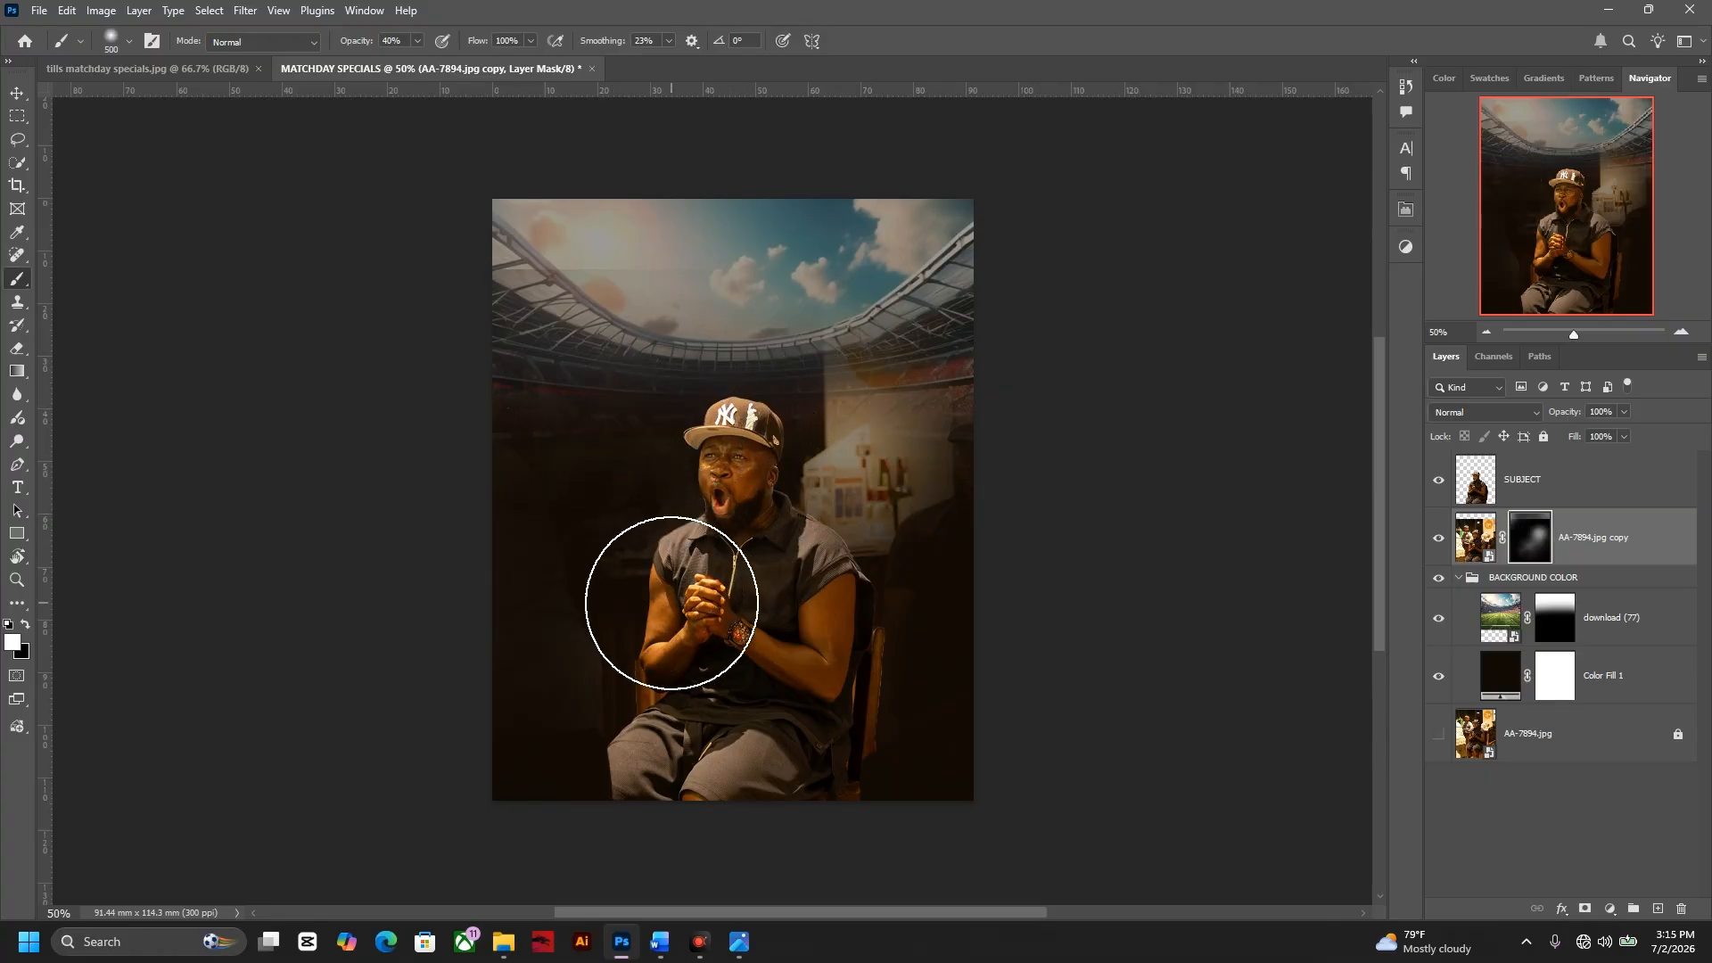
{"action": "left_click", "coordinate": [672, 604]}
{"action": "key", "text": "v"}
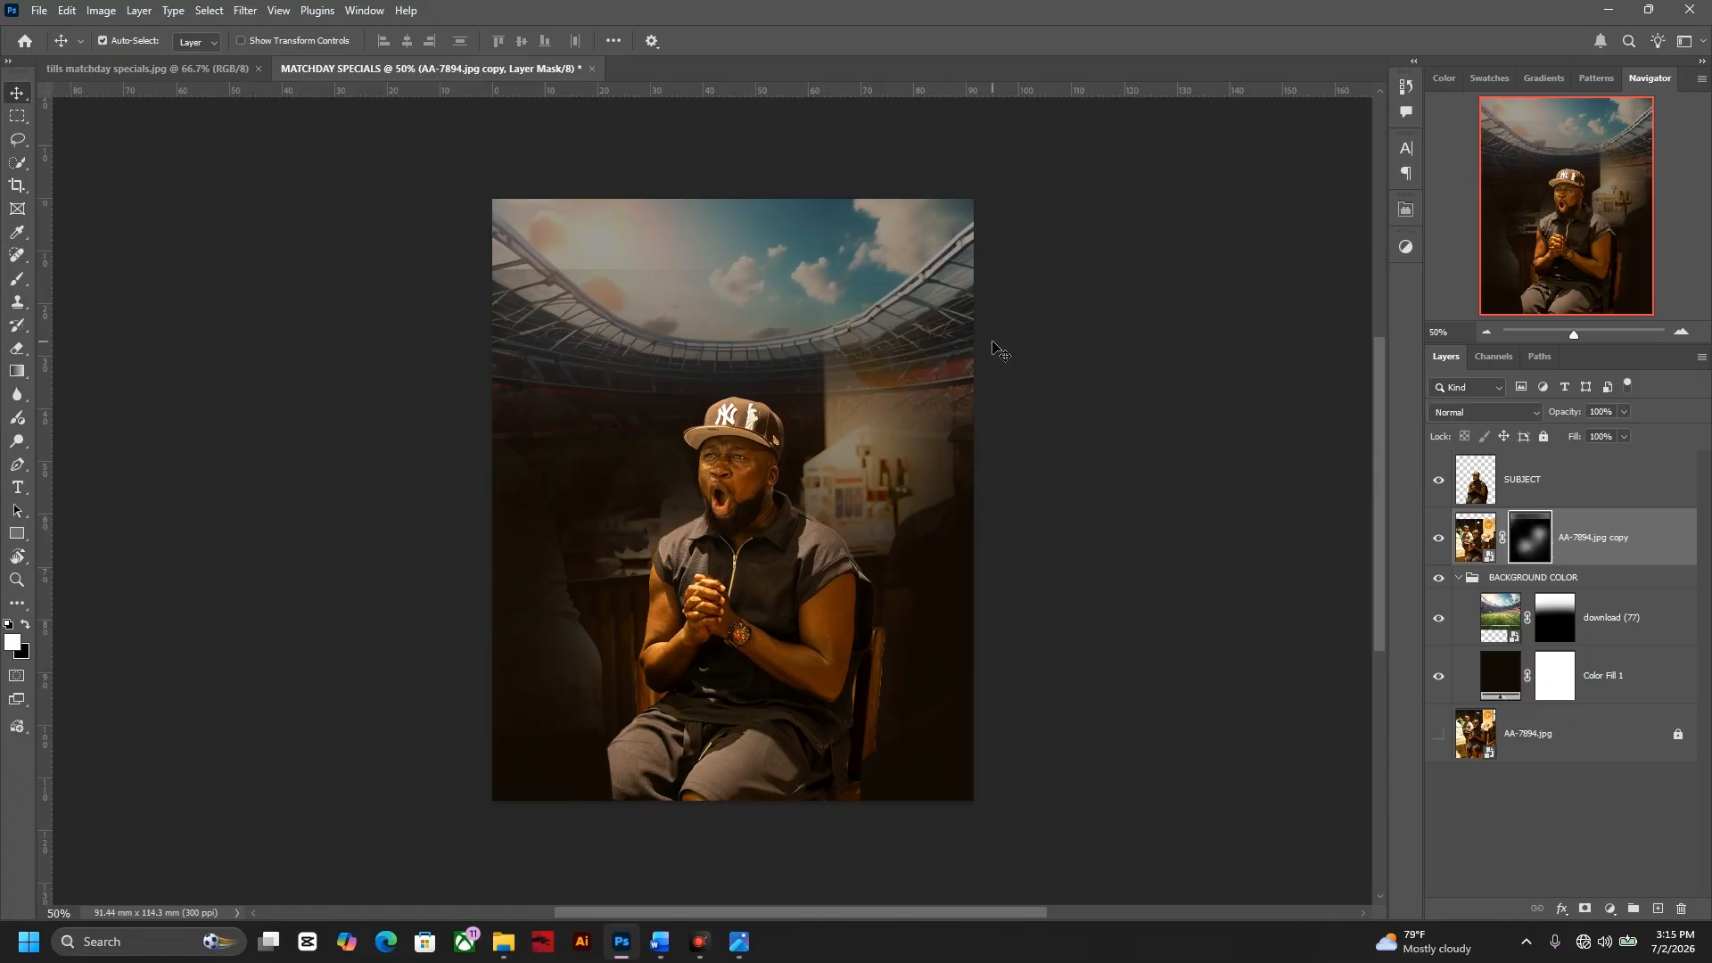
- Brush across the sky on the AA-7894.jpg copy mask and hide the bar photo's upper edge there with a 500 px black brush
{"action": "key", "text": "b"}
{"action": "left_click_drag", "start_coordinate": [879, 268], "coordinate": [638, 259]}
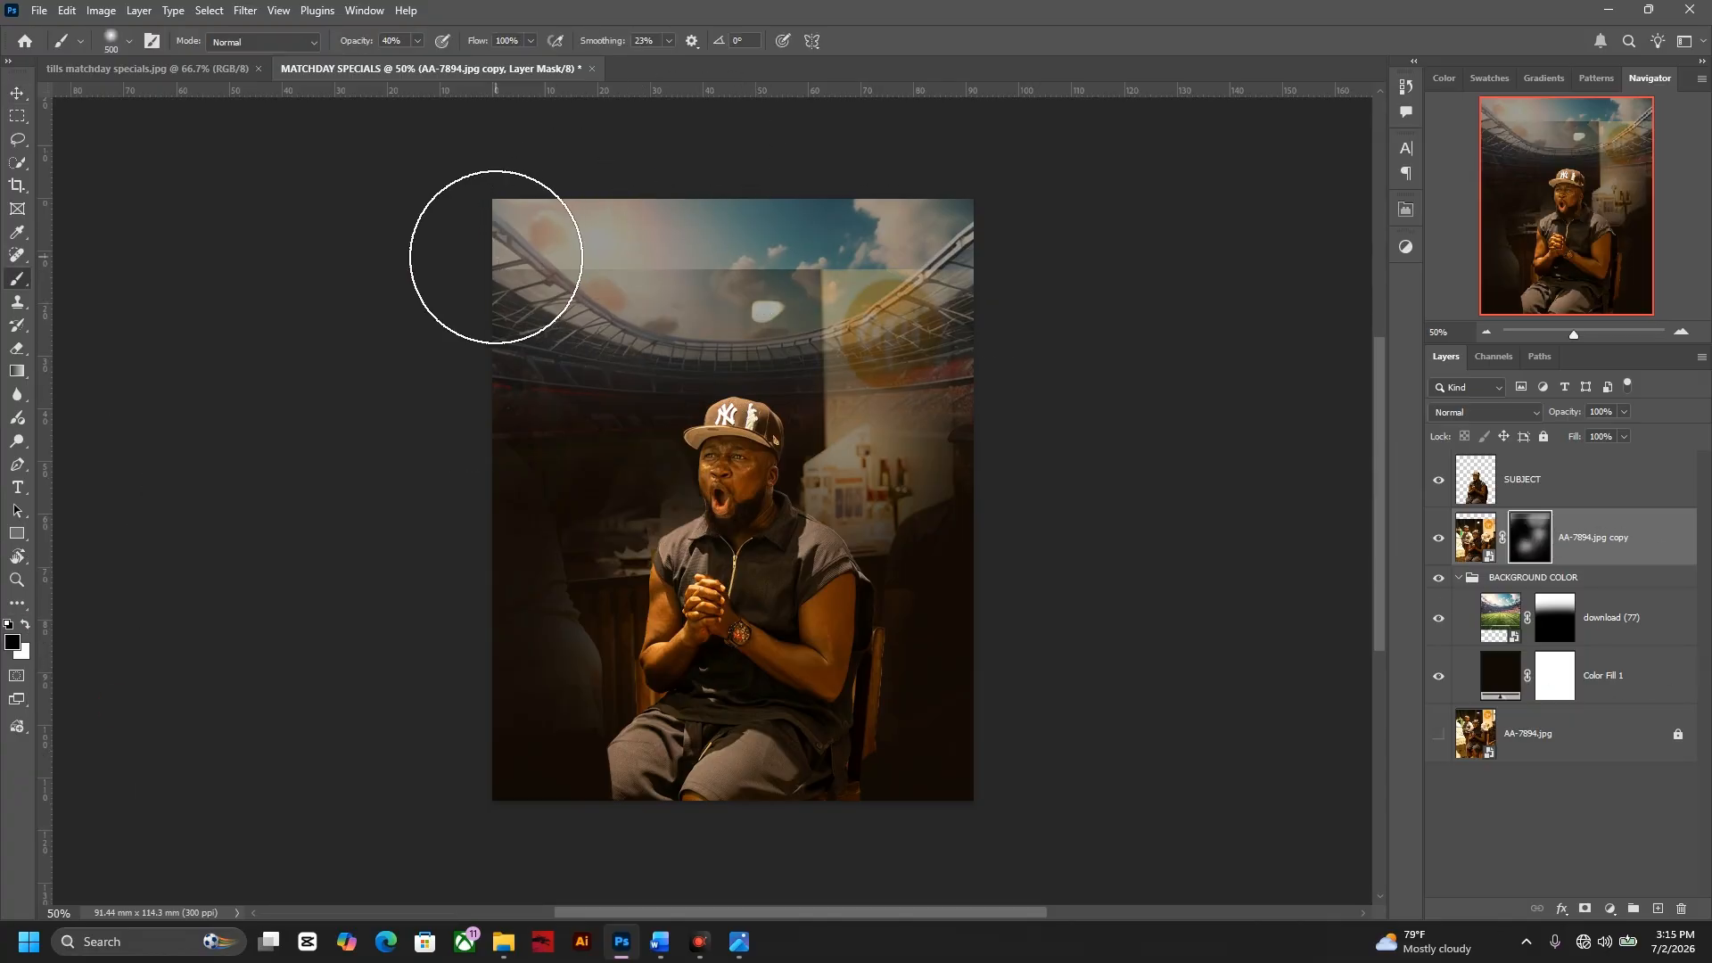
{"action": "mouse_move", "coordinate": [803, 254]}
{"action": "left_mouse_down"}
{"action": "mouse_move", "coordinate": [928, 256]}
{"action": "mouse_move", "coordinate": [790, 287]}
{"action": "mouse_move", "coordinate": [814, 263]}
{"action": "left_mouse_up"}
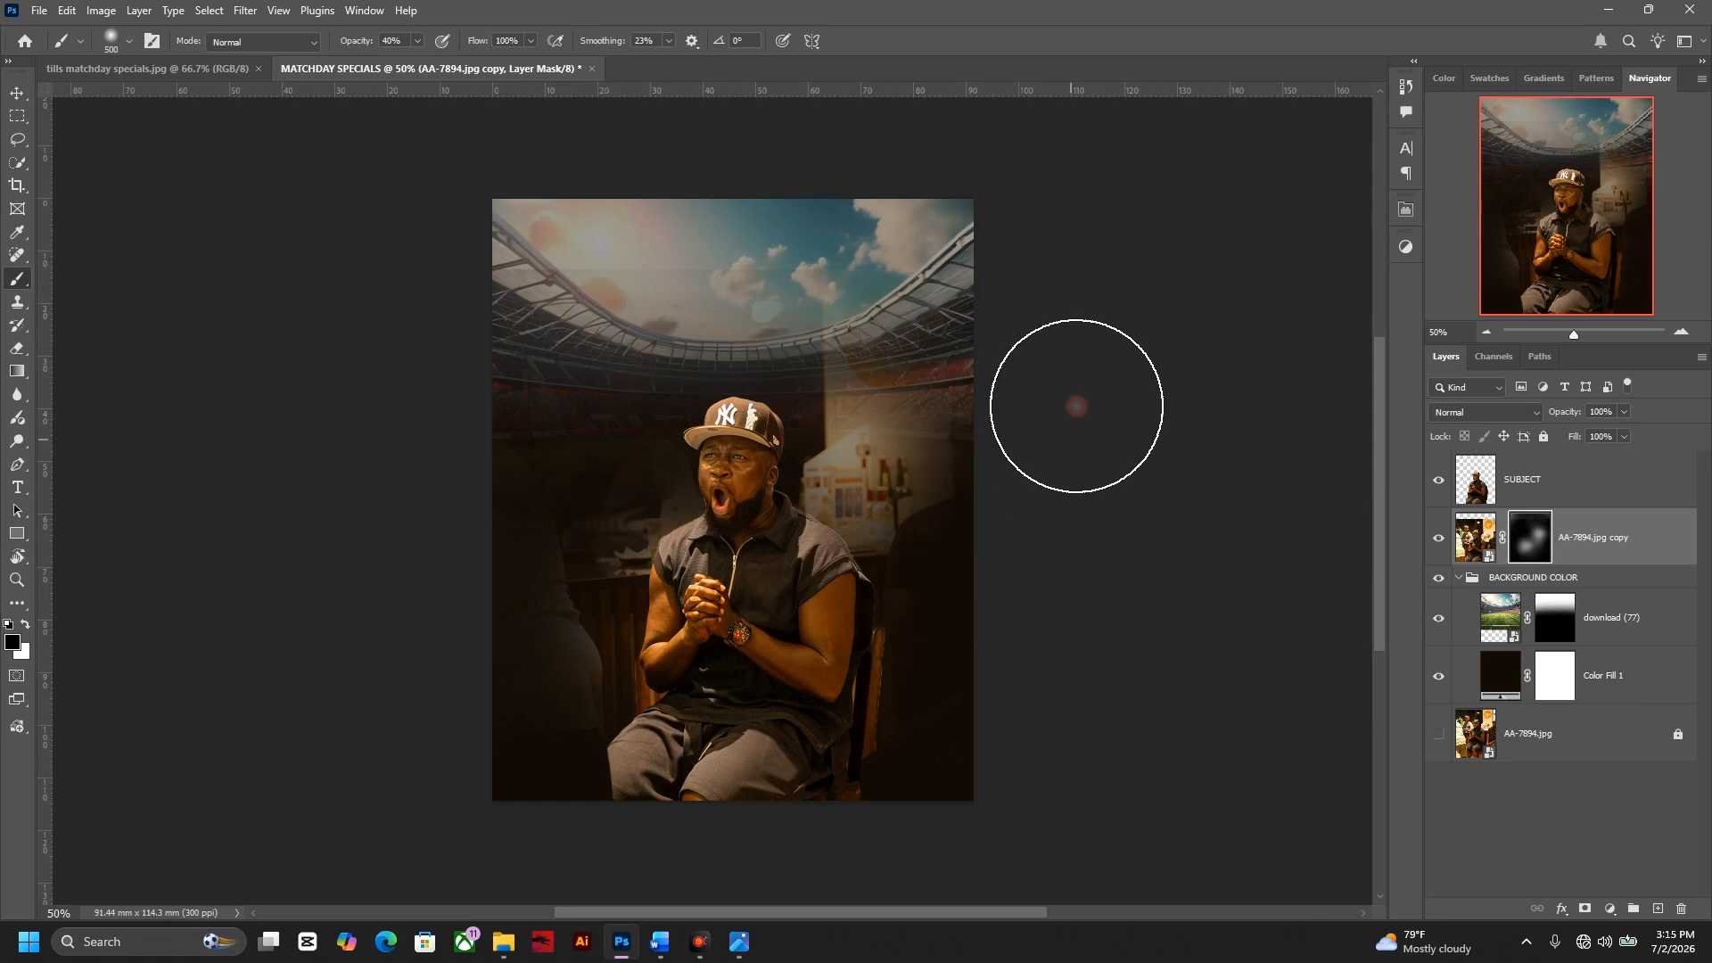
- Shift the SUBJECT and AA-7894.jpg copy layers together slightly to the left
{"action": "key", "text": "v"}
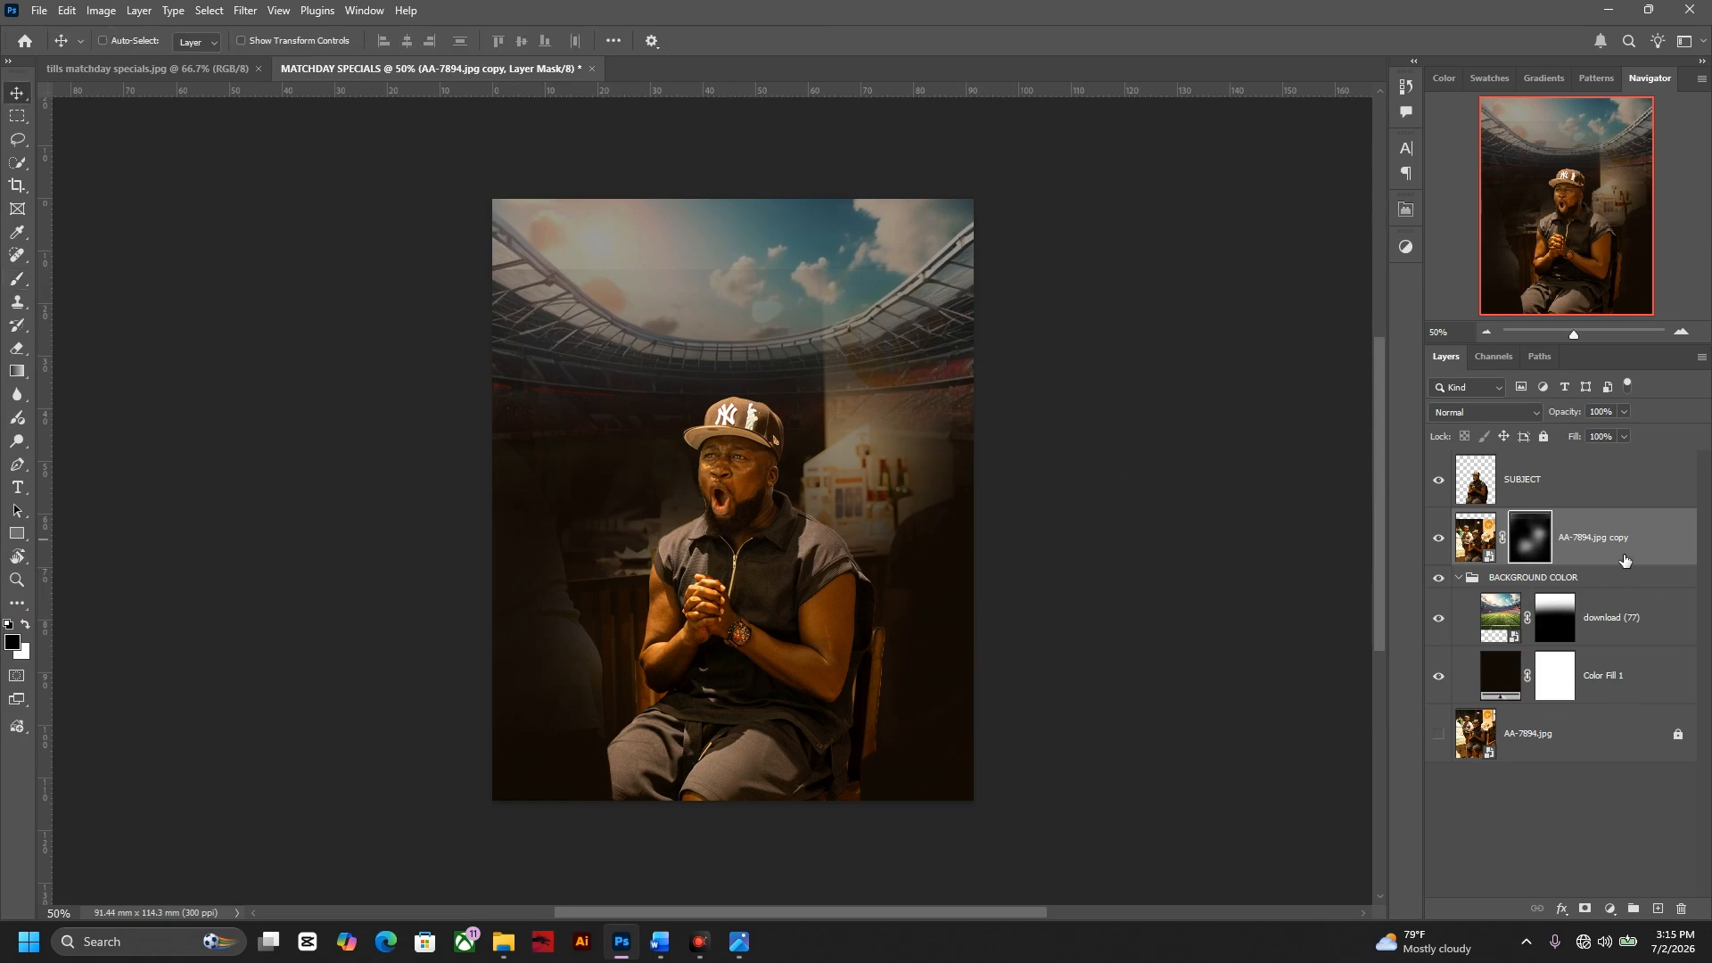
{"action": "left_click", "coordinate": [1578, 479], "text": "ctrl"}
{"action": "left_click_drag", "start_coordinate": [916, 516], "coordinate": [910, 517]}
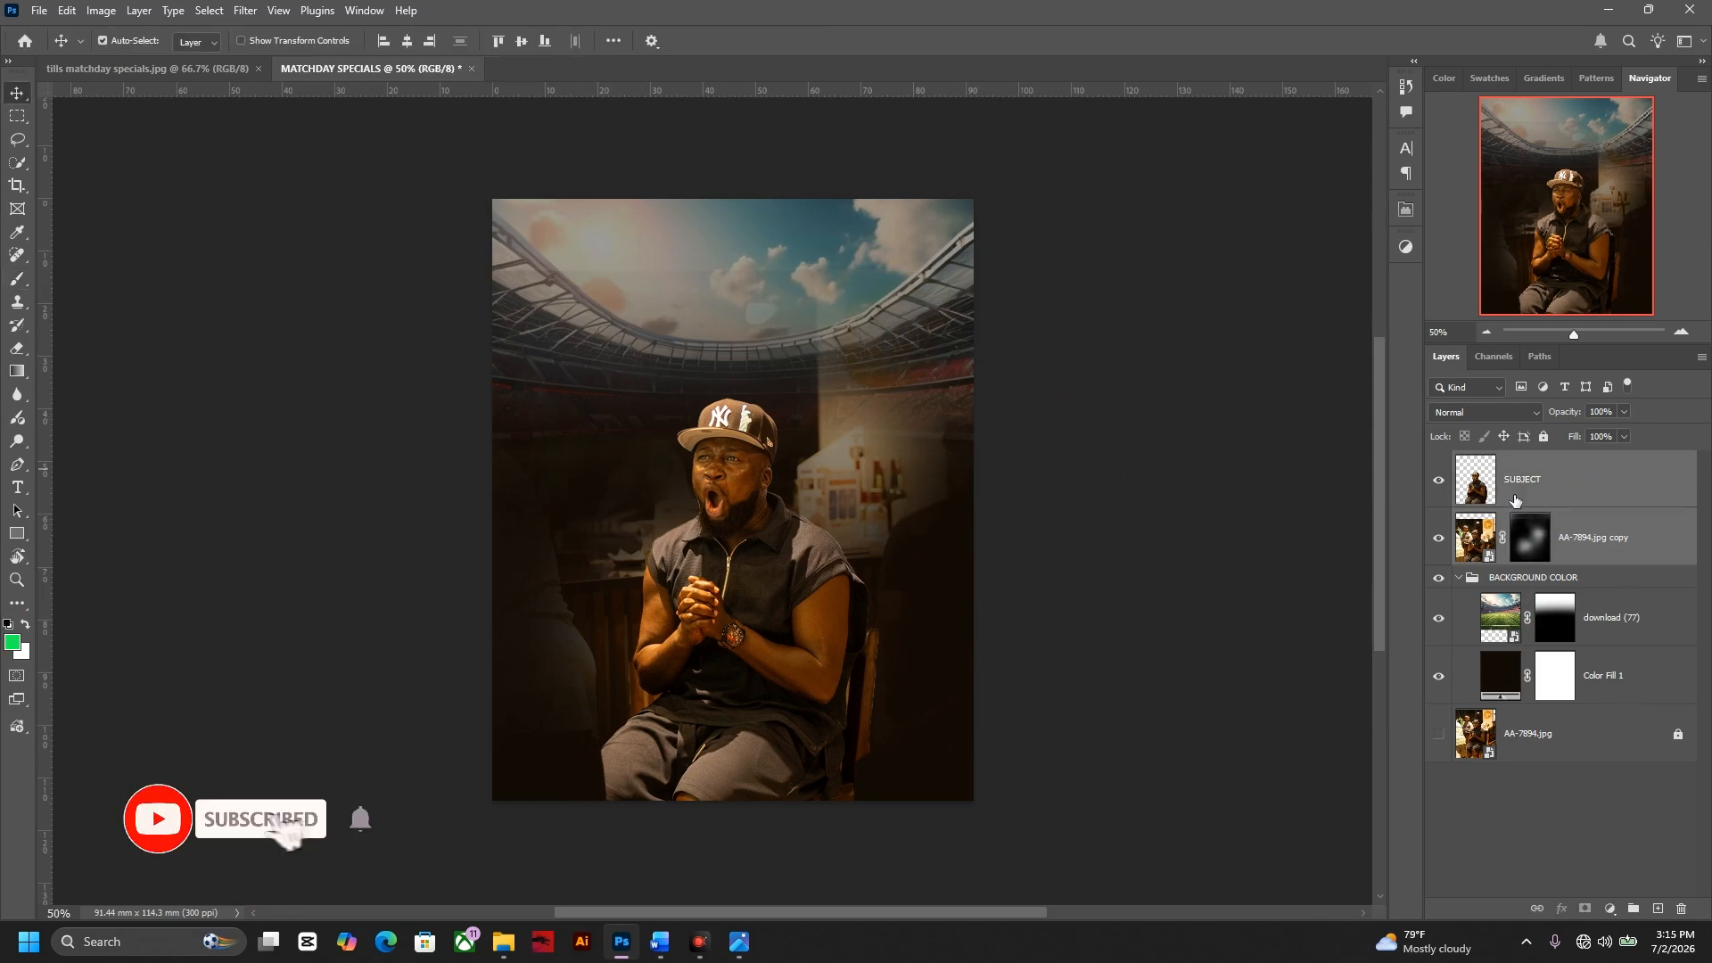
- Clean the remaining bar photo traces off the sky and stadium roof on the AA-7894.jpg copy mask, reducing the black brush to 250 px
{"action": "left_click", "coordinate": [1596, 536]}
{"action": "key", "text": "b"}
{"action": "key", "text": "ctrl+plus"}
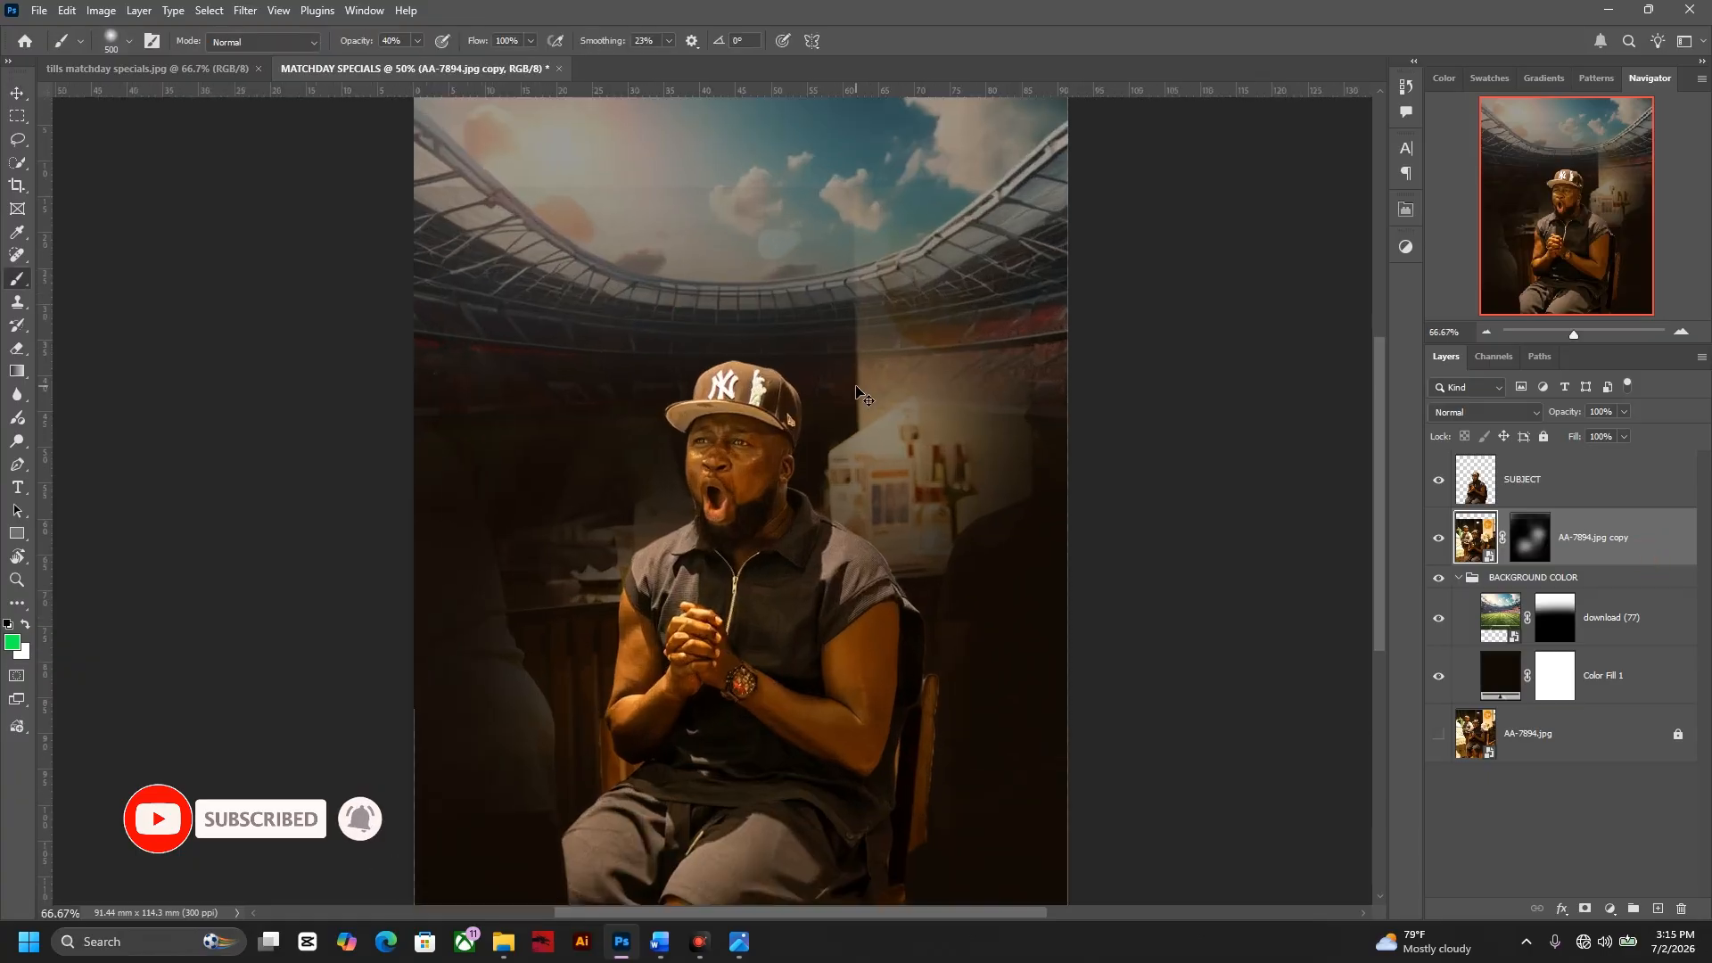
{"action": "key", "text": "ctrl+plus"}
{"action": "scroll", "coordinate": [835, 496], "scroll_direction": "up", "scroll_amount": 3}
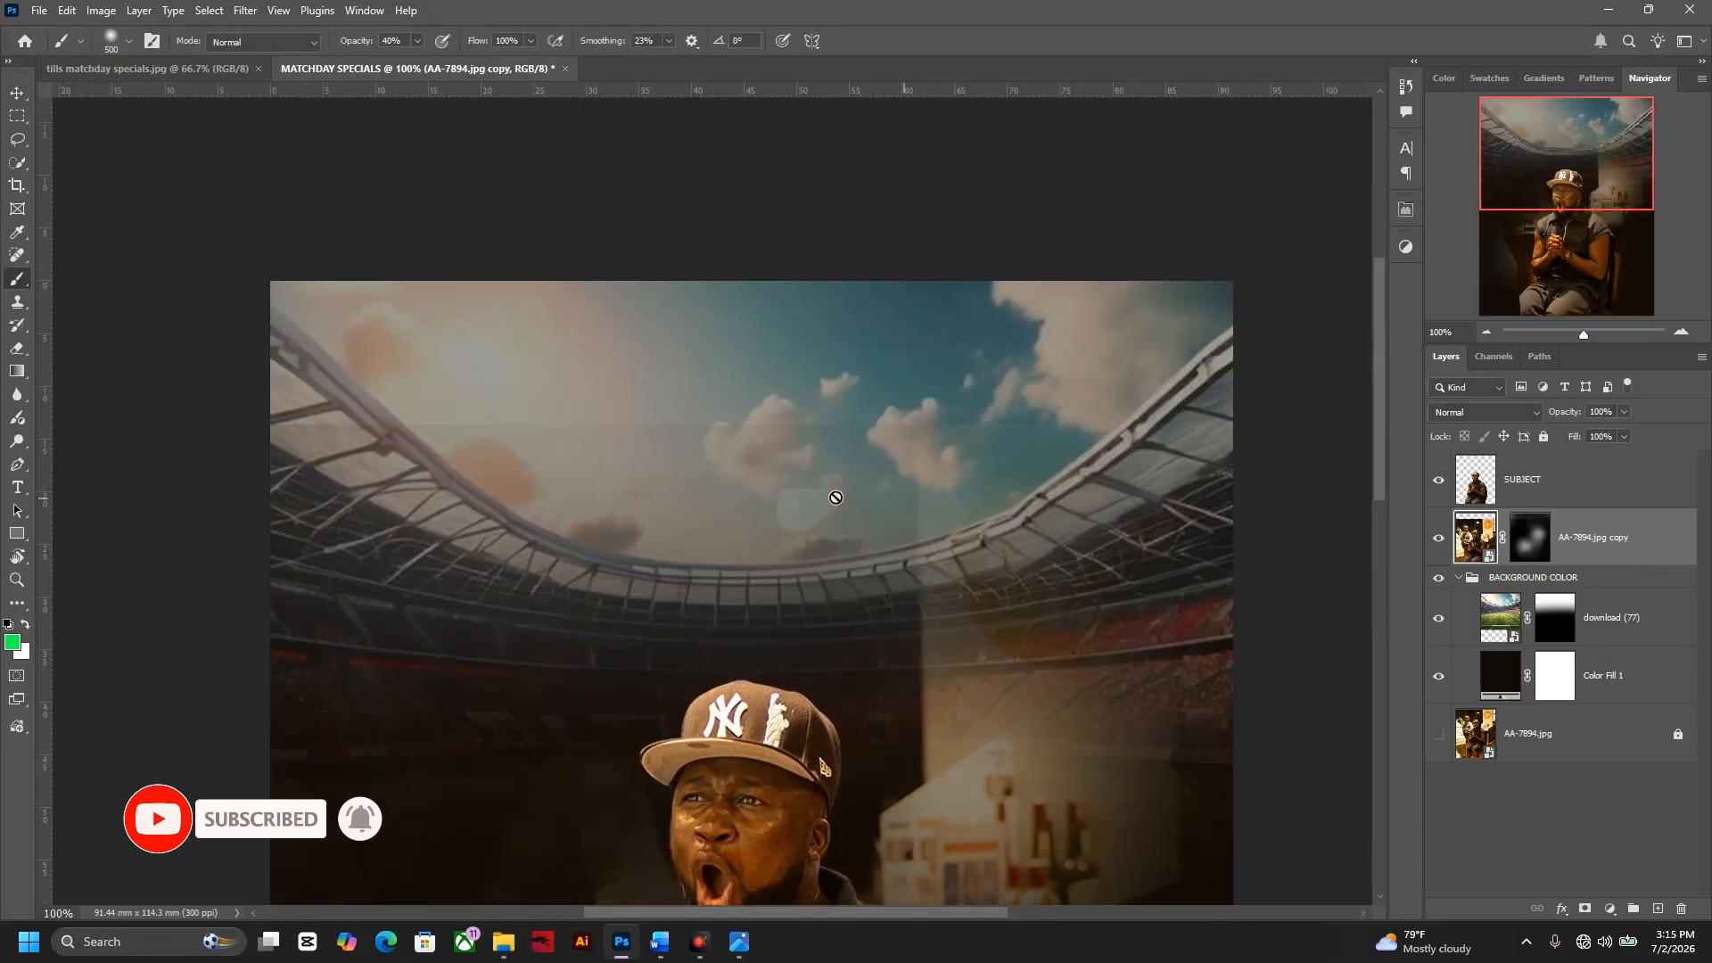
{"action": "left_click", "coordinate": [1528, 537]}
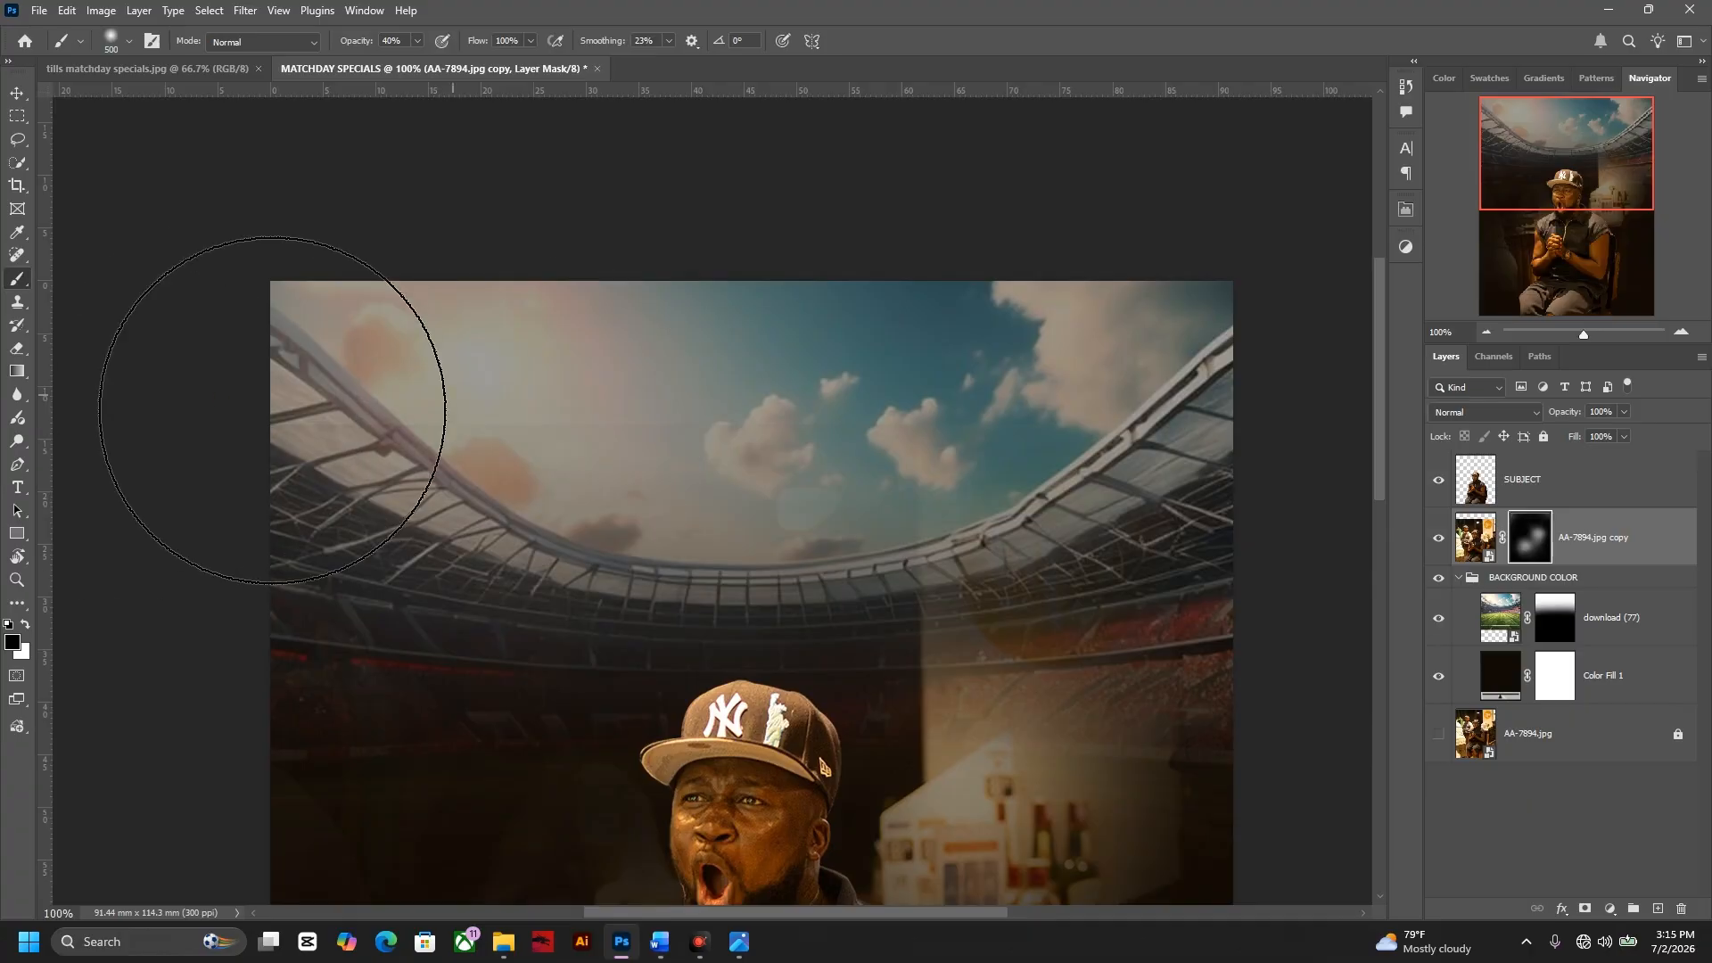
{"action": "scroll", "coordinate": [350, 258], "scroll_direction": "right", "scroll_amount": 5}
{"action": "scroll", "coordinate": [349, 259], "scroll_direction": "down", "scroll_amount": 1}
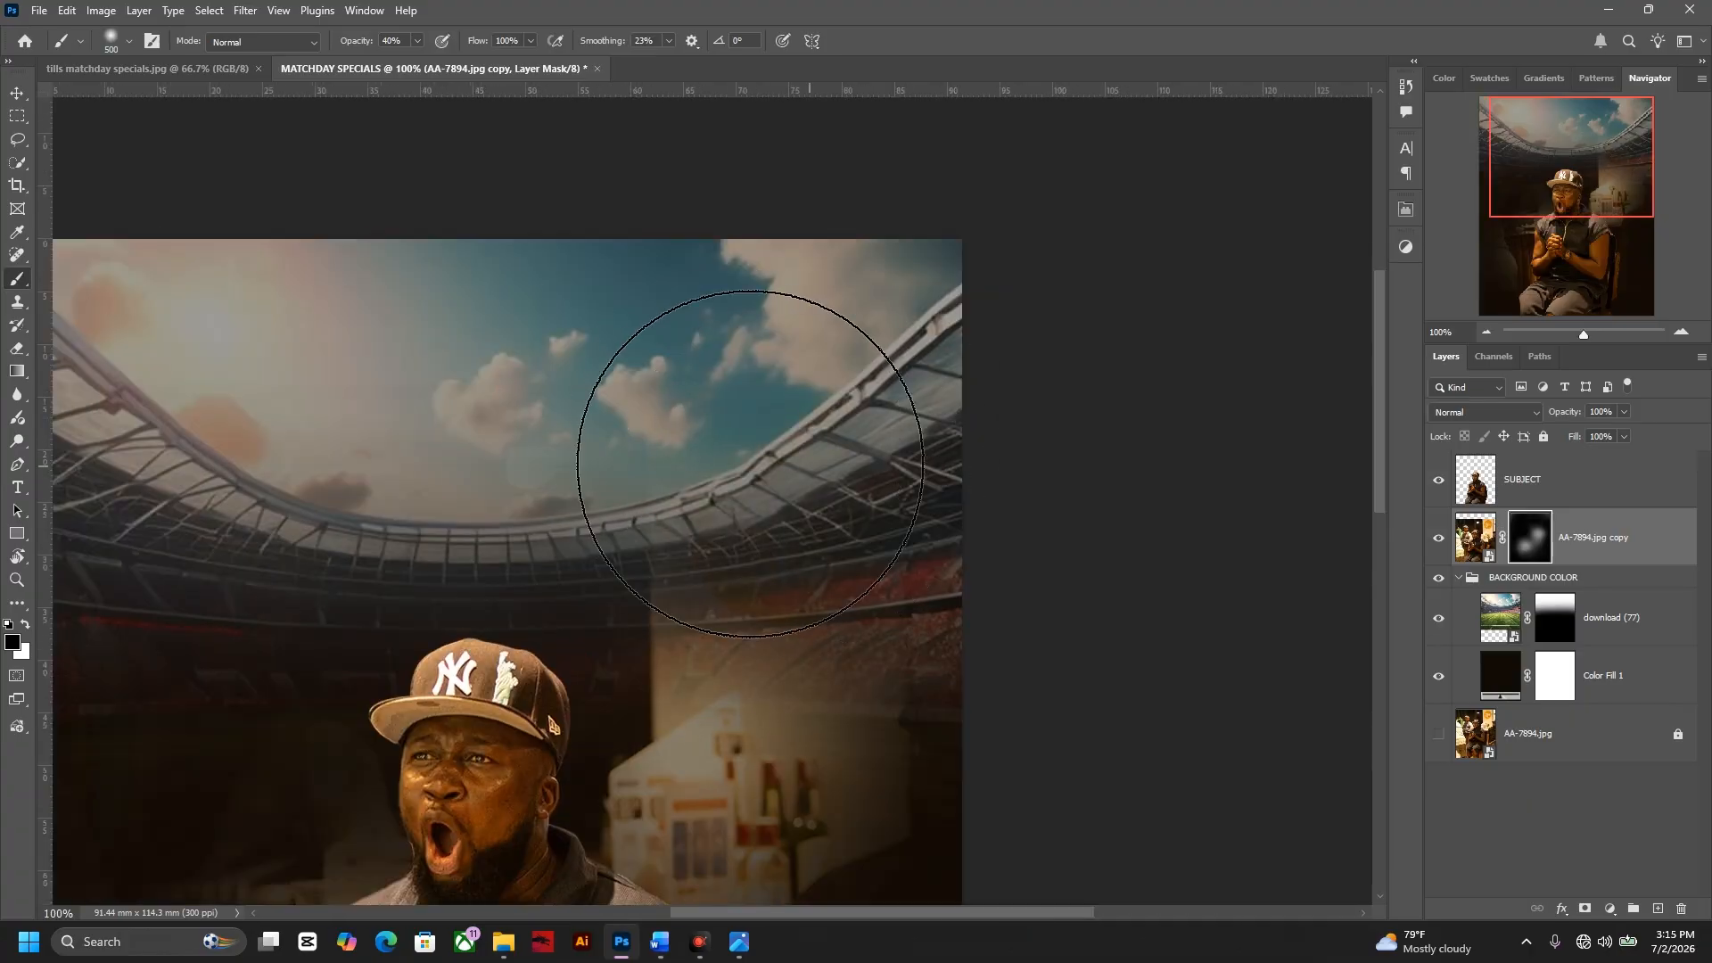
{"action": "key", "text": "bracketleft"}
{"action": "key", "text": "bracketleft"}
{"action": "key", "text": "bracketleft"}
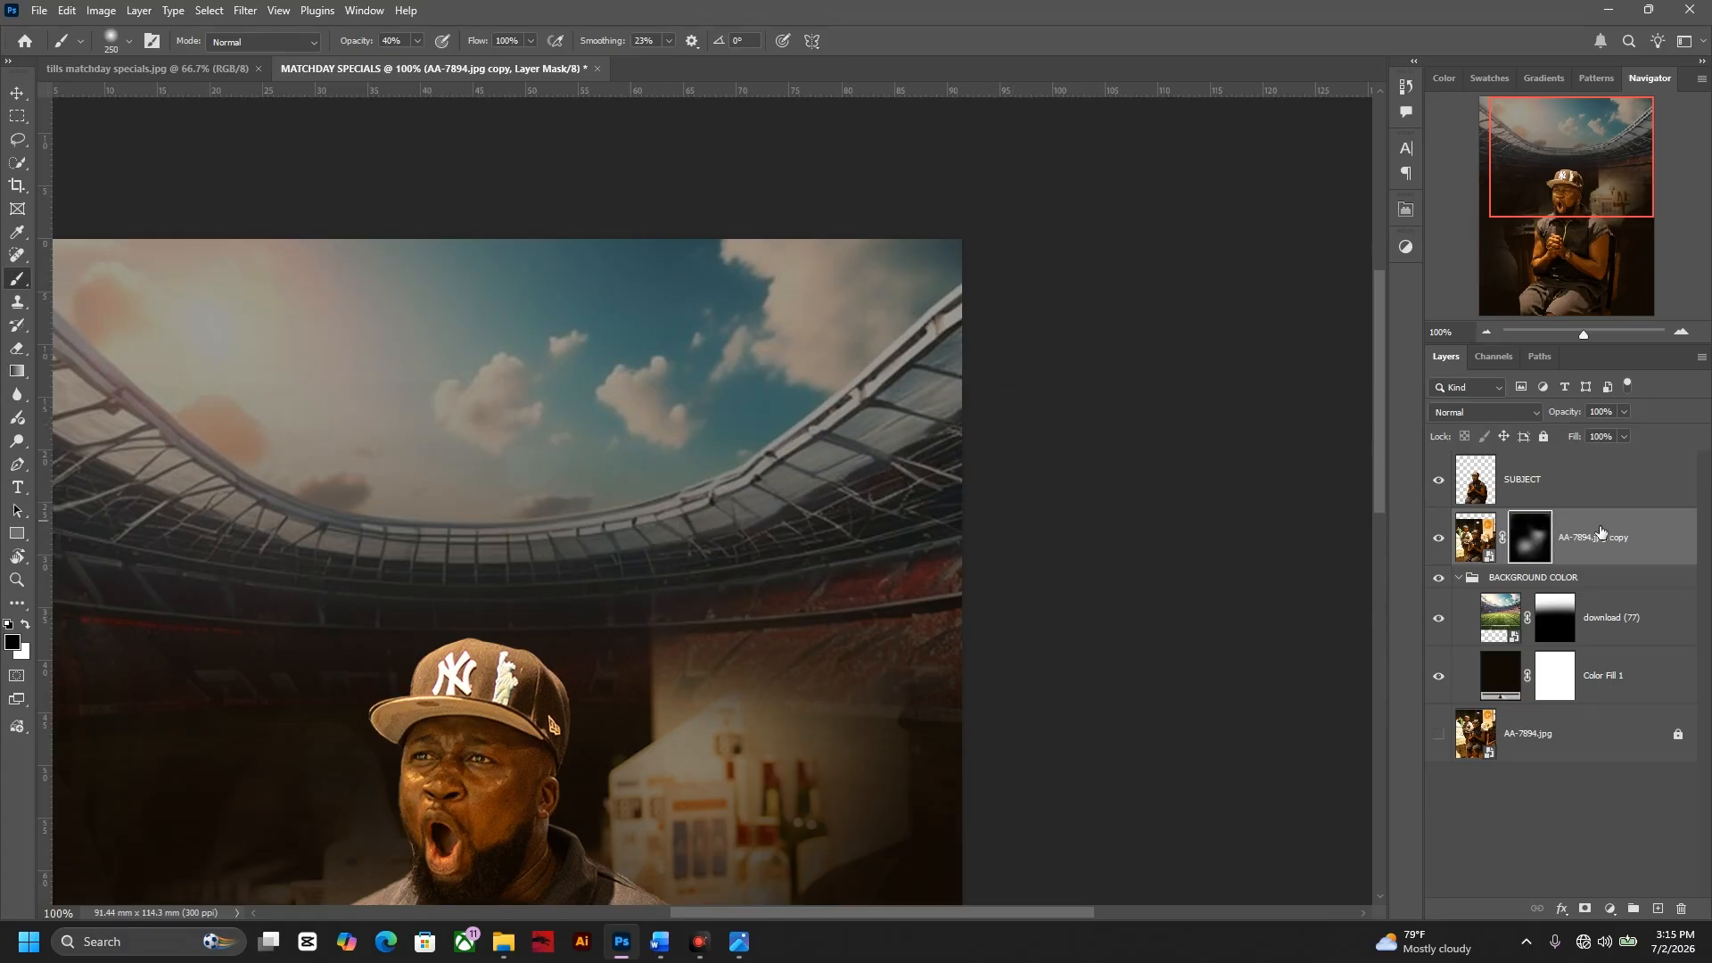
- Collapse the BACKGROUND COLOR group and delete the hidden AA-7894.jpg layer
{"action": "left_click", "coordinate": [1457, 578]}
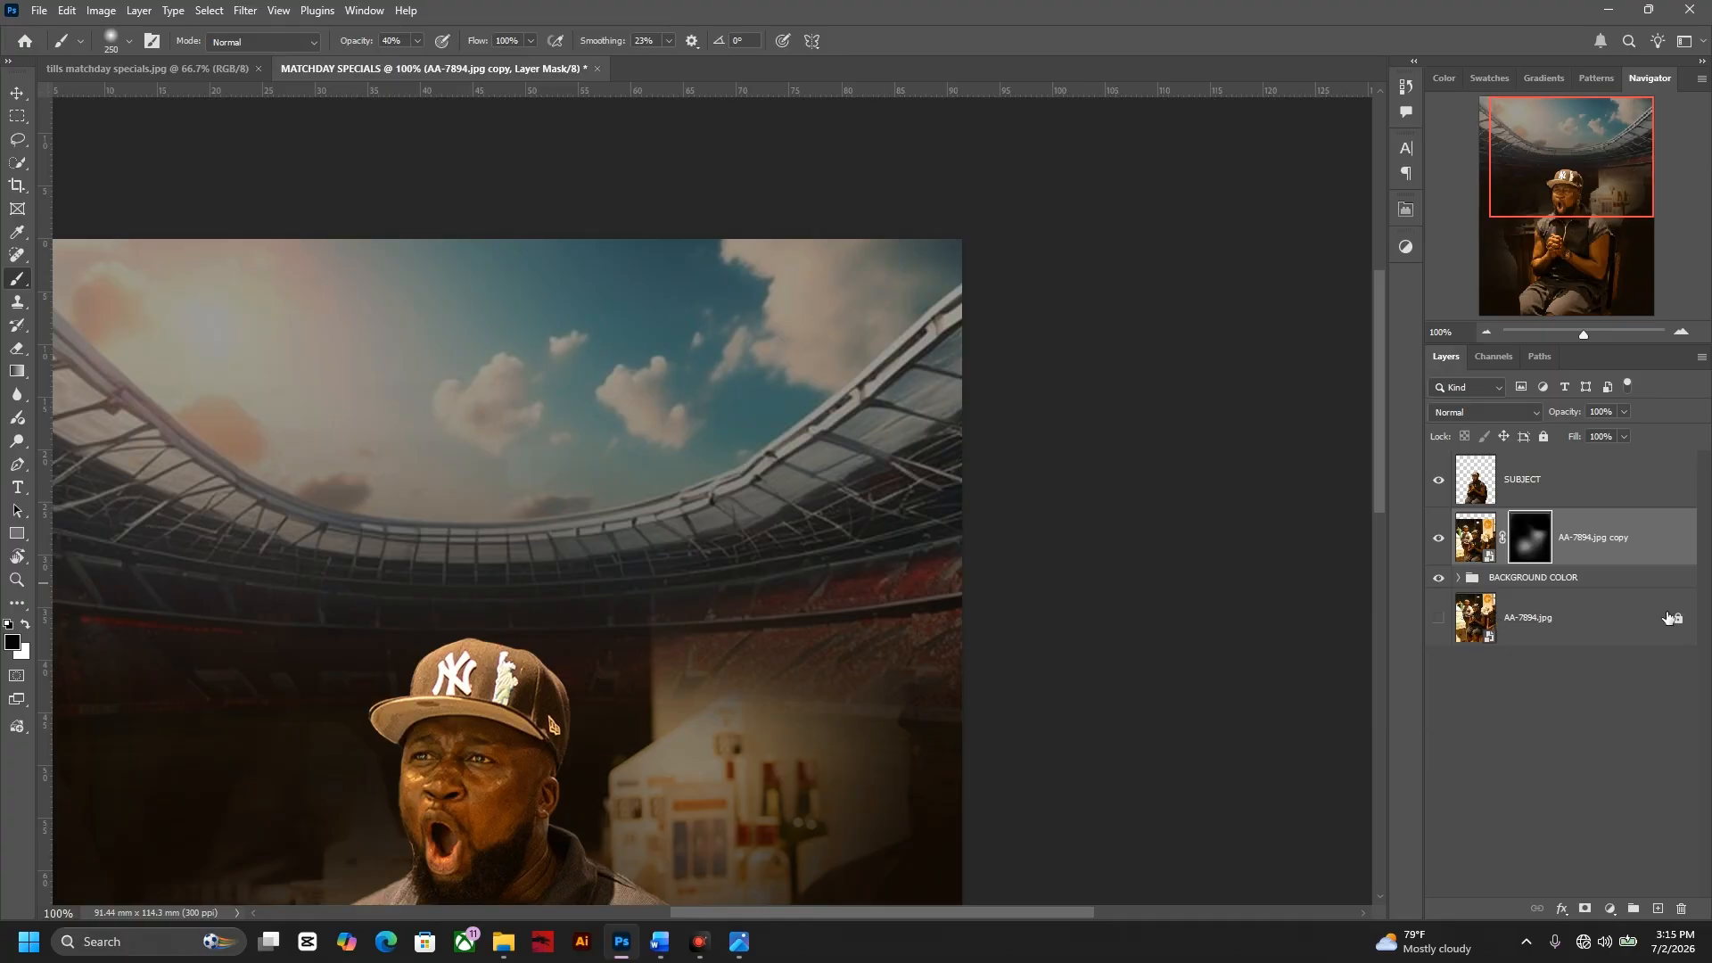
{"action": "left_click", "coordinate": [1574, 636]}
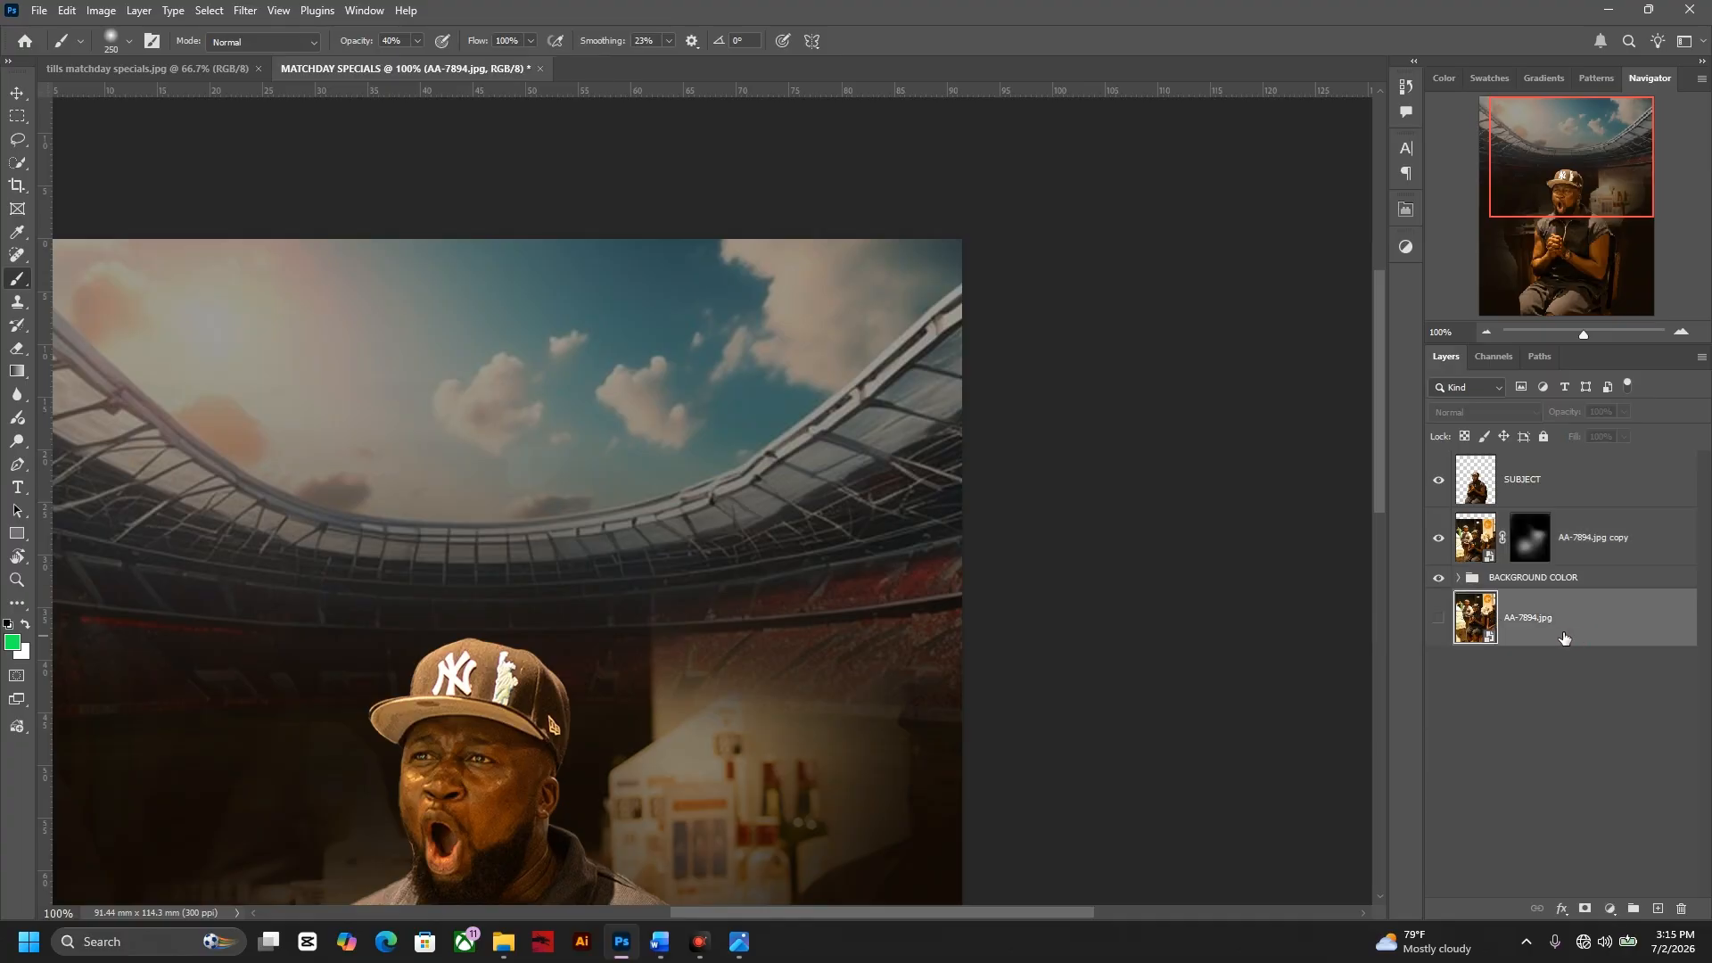
{"action": "key", "text": "Delete"}
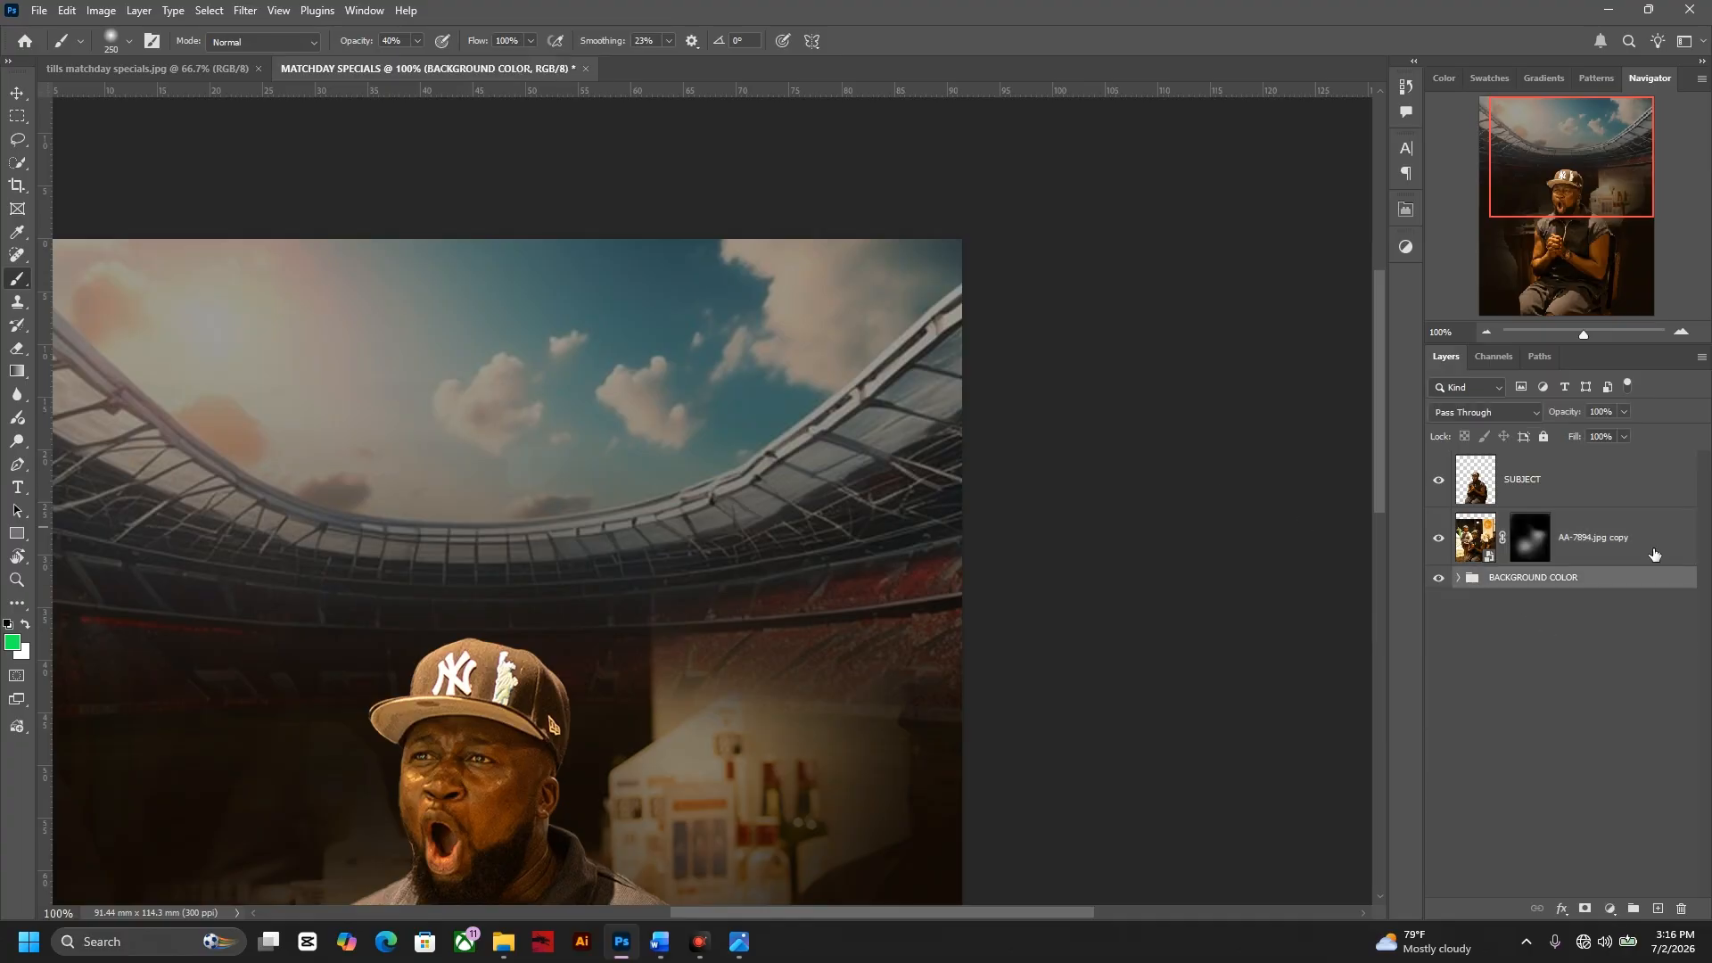
- Group the SUBJECT and AA-7894.jpg copy layers and name the group subject
{"action": "left_click", "coordinate": [1613, 488]}
{"action": "left_click", "coordinate": [1640, 554], "text": "shift"}
{"action": "left_click_drag", "start_coordinate": [683, 577], "coordinate": [978, 385]}
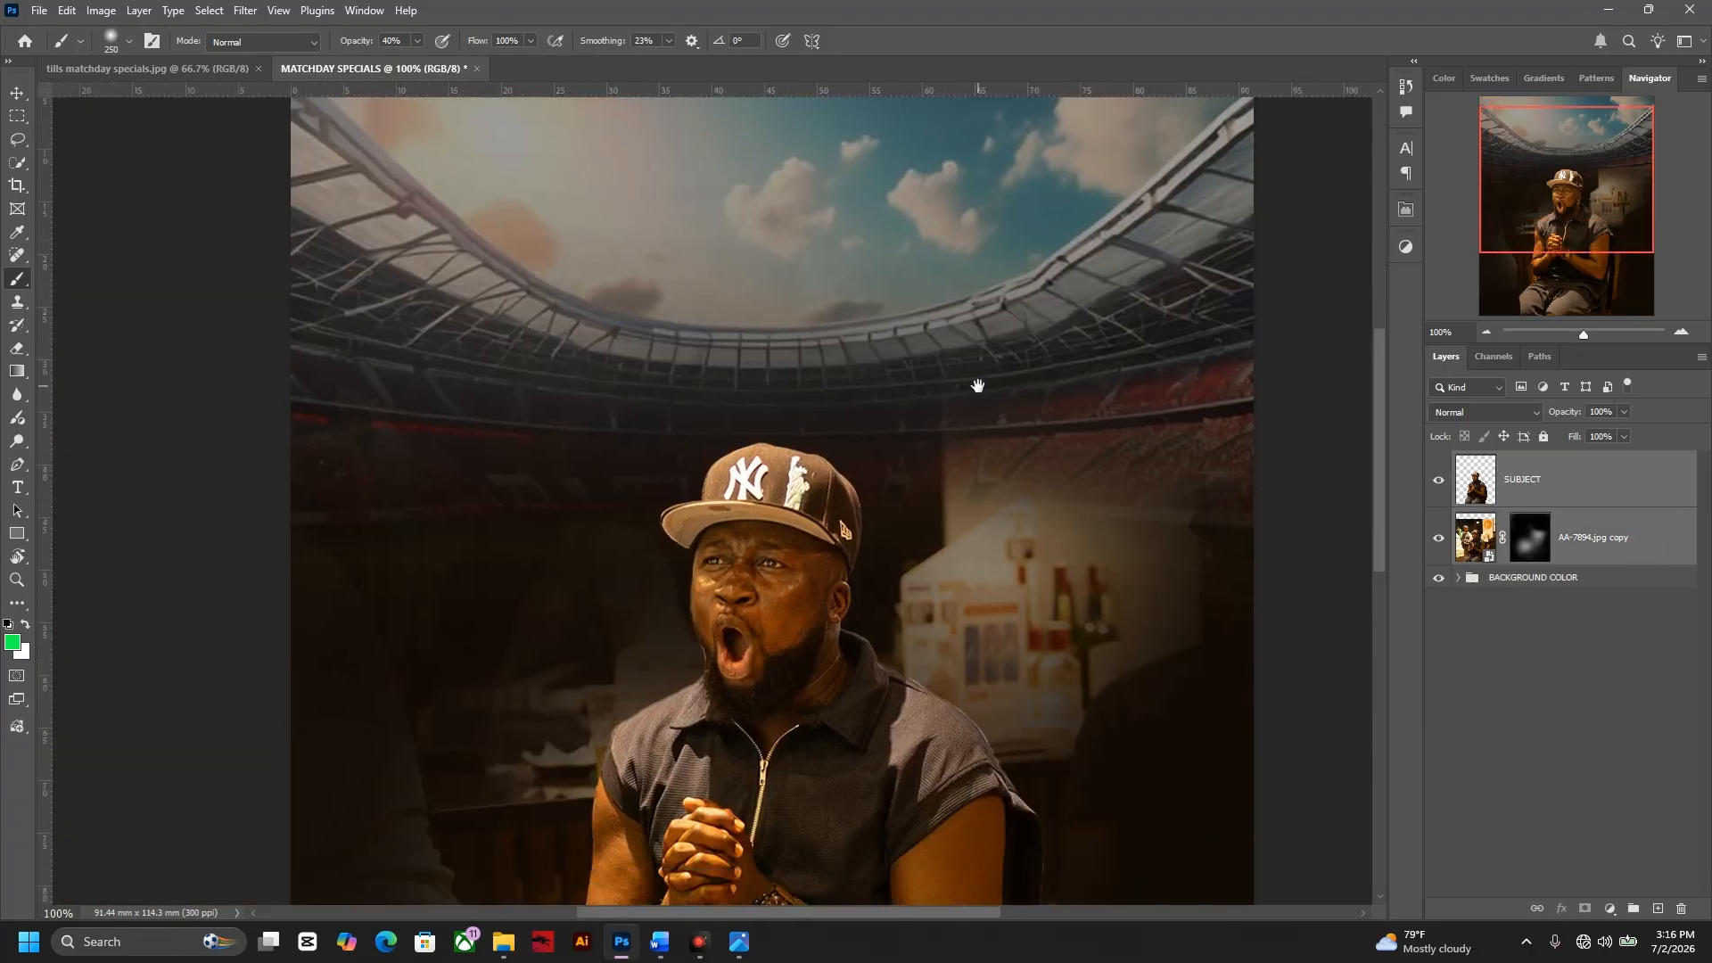
{"action": "key", "text": "ctrl+g"}
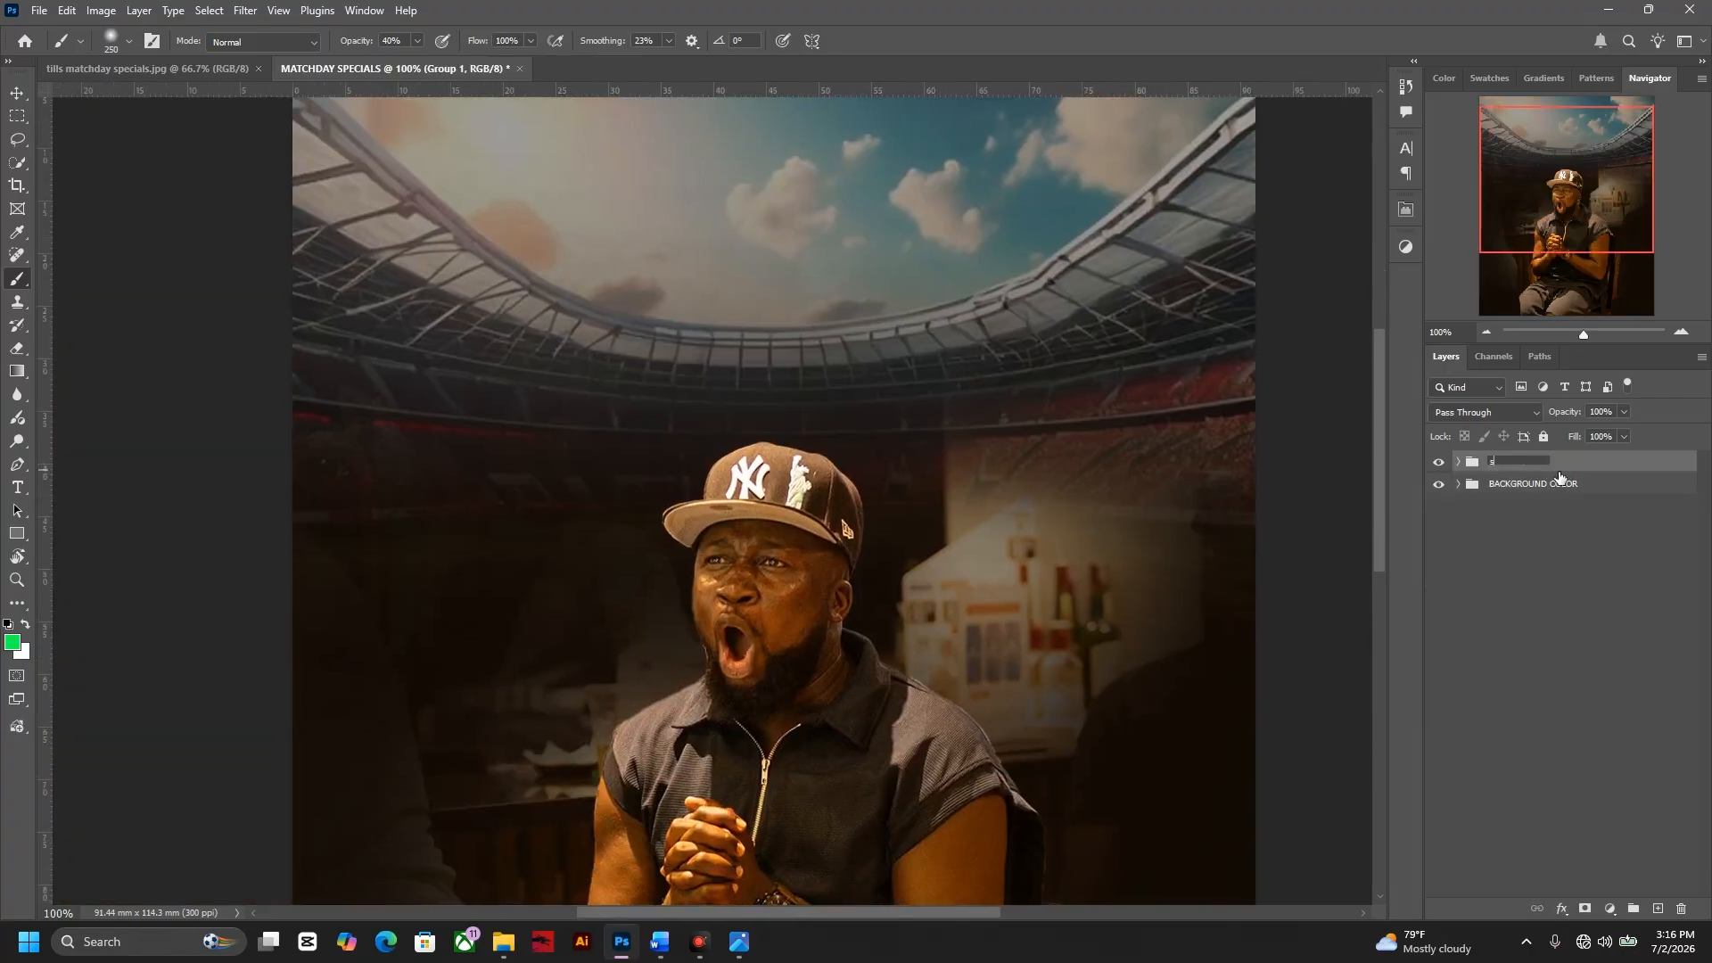
{"action": "type", "text": "subject"}
- Add a new empty layer above the subject group
{"action": "key", "text": "ctrl+minus"}
{"action": "left_click_drag", "start_coordinate": [652, 615], "coordinate": [636, 388]}
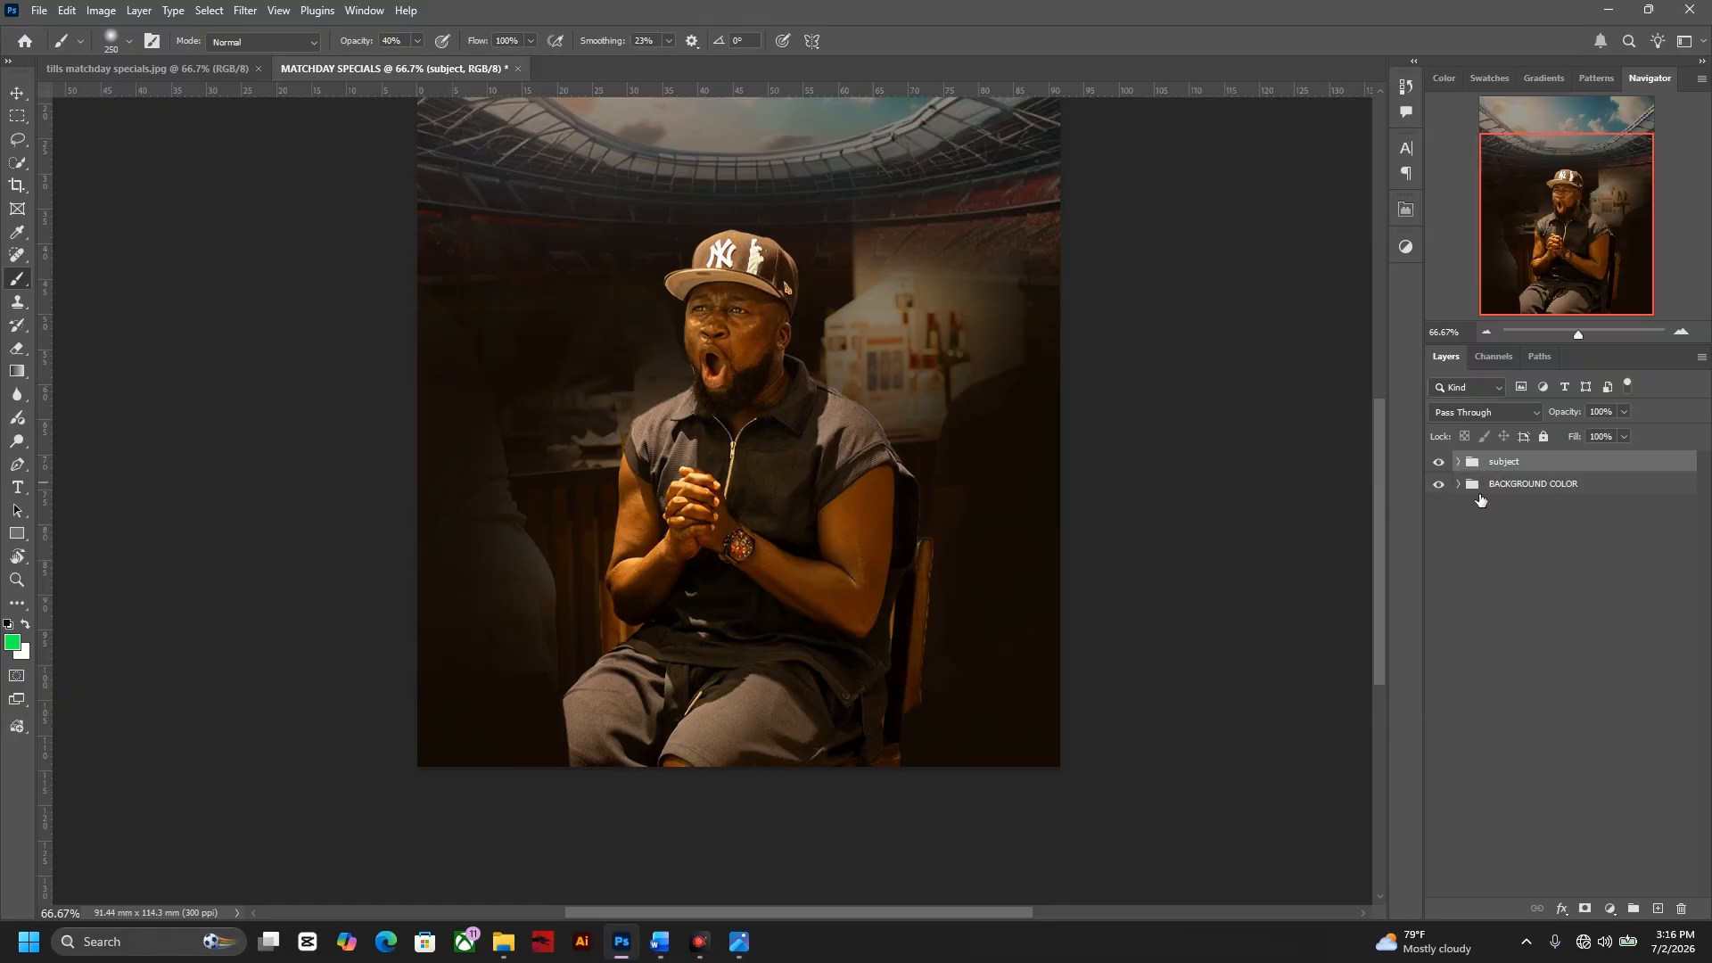
{"action": "left_click", "coordinate": [1658, 908]}
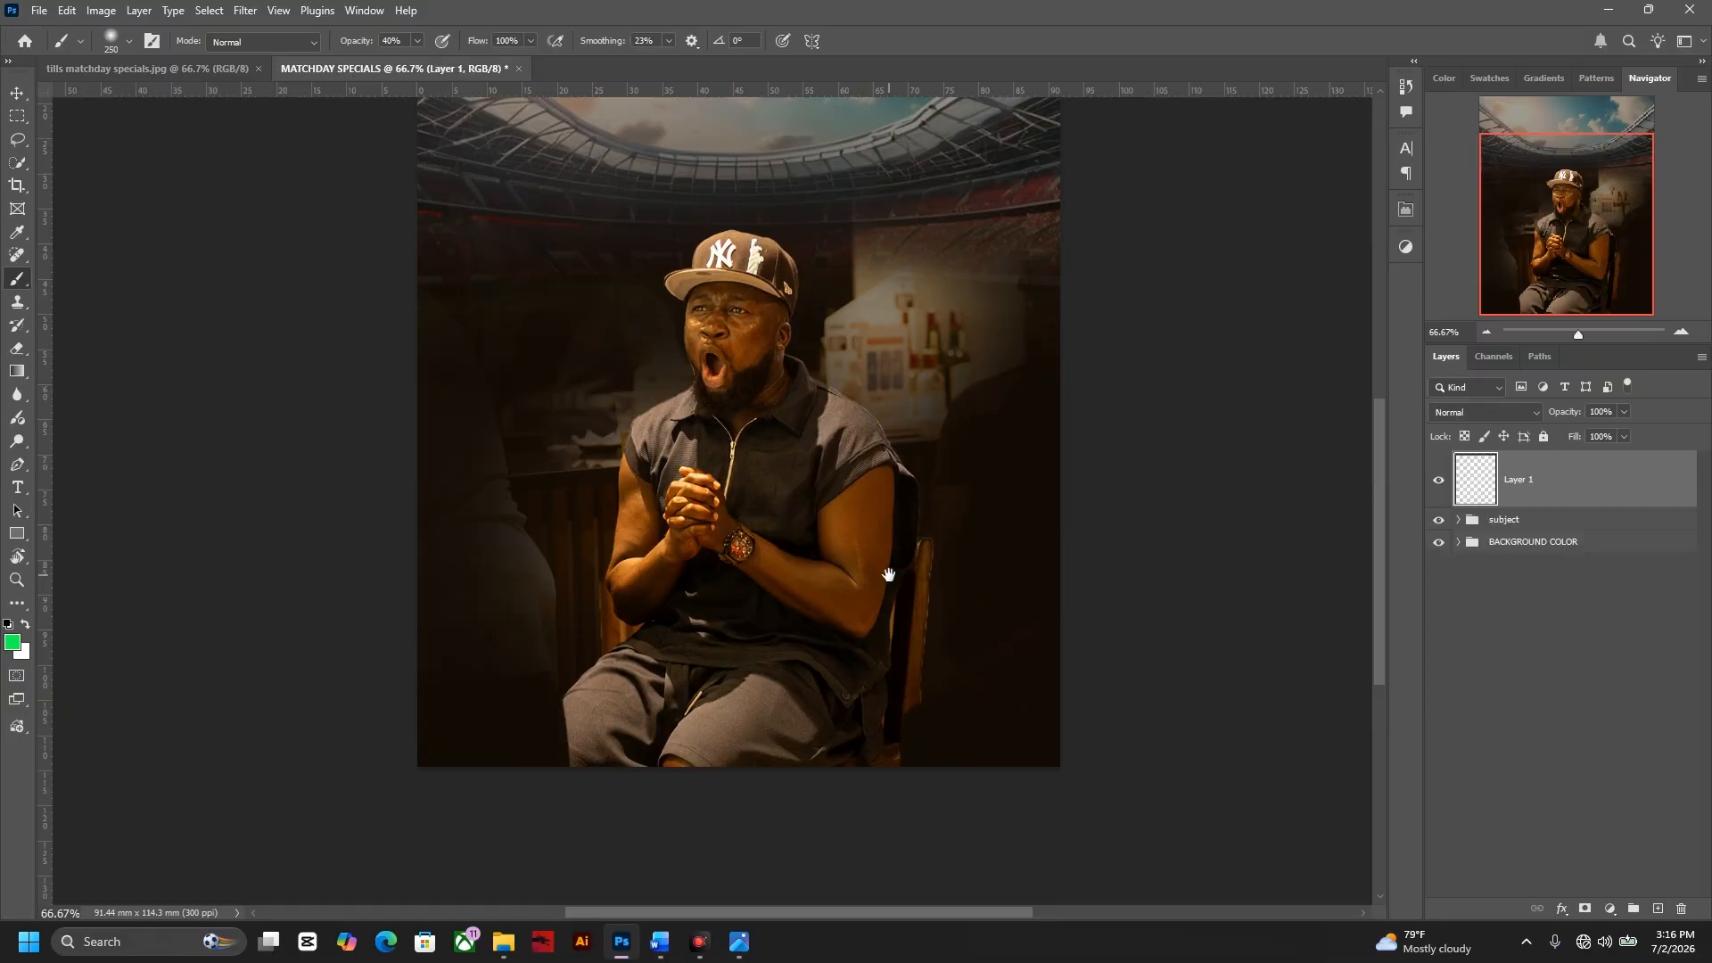
{"action": "left_click_drag", "start_coordinate": [886, 573], "coordinate": [847, 711]}
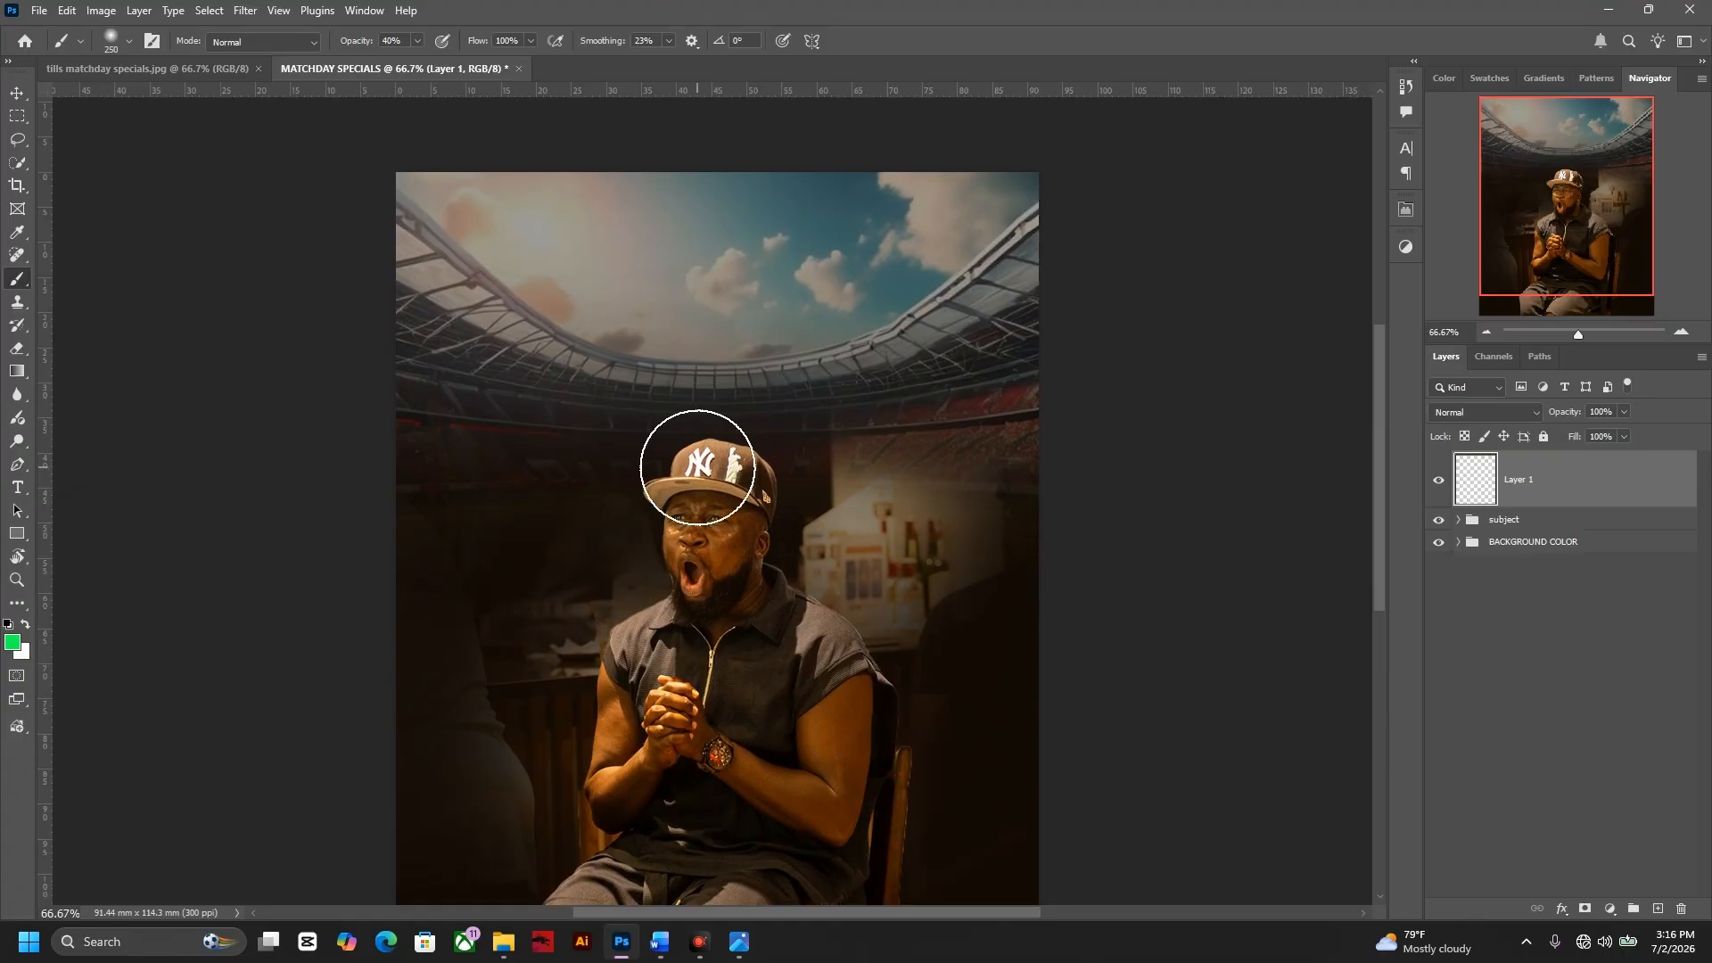
- Add a text layer over the stadium roof reading MATCHDAY and SPECIALS on two lines, checking the reference flyer for the wording
{"action": "key", "text": "t"}
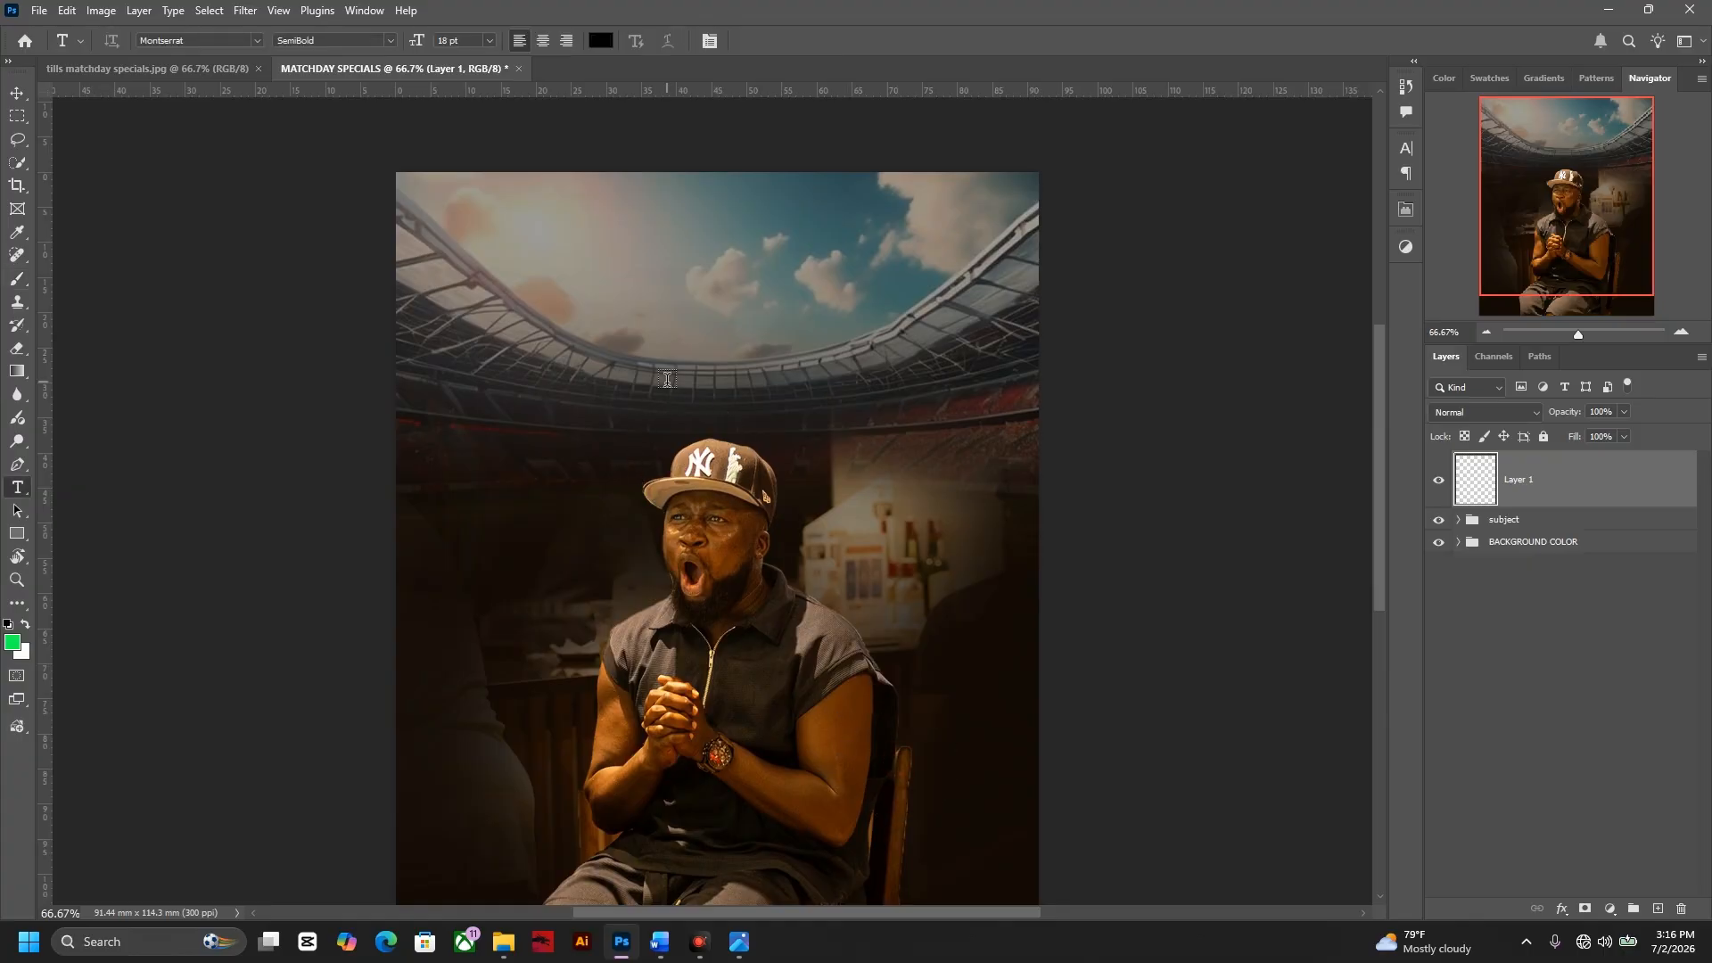
{"action": "left_click", "coordinate": [629, 328]}
{"action": "left_click", "coordinate": [71, 63]}
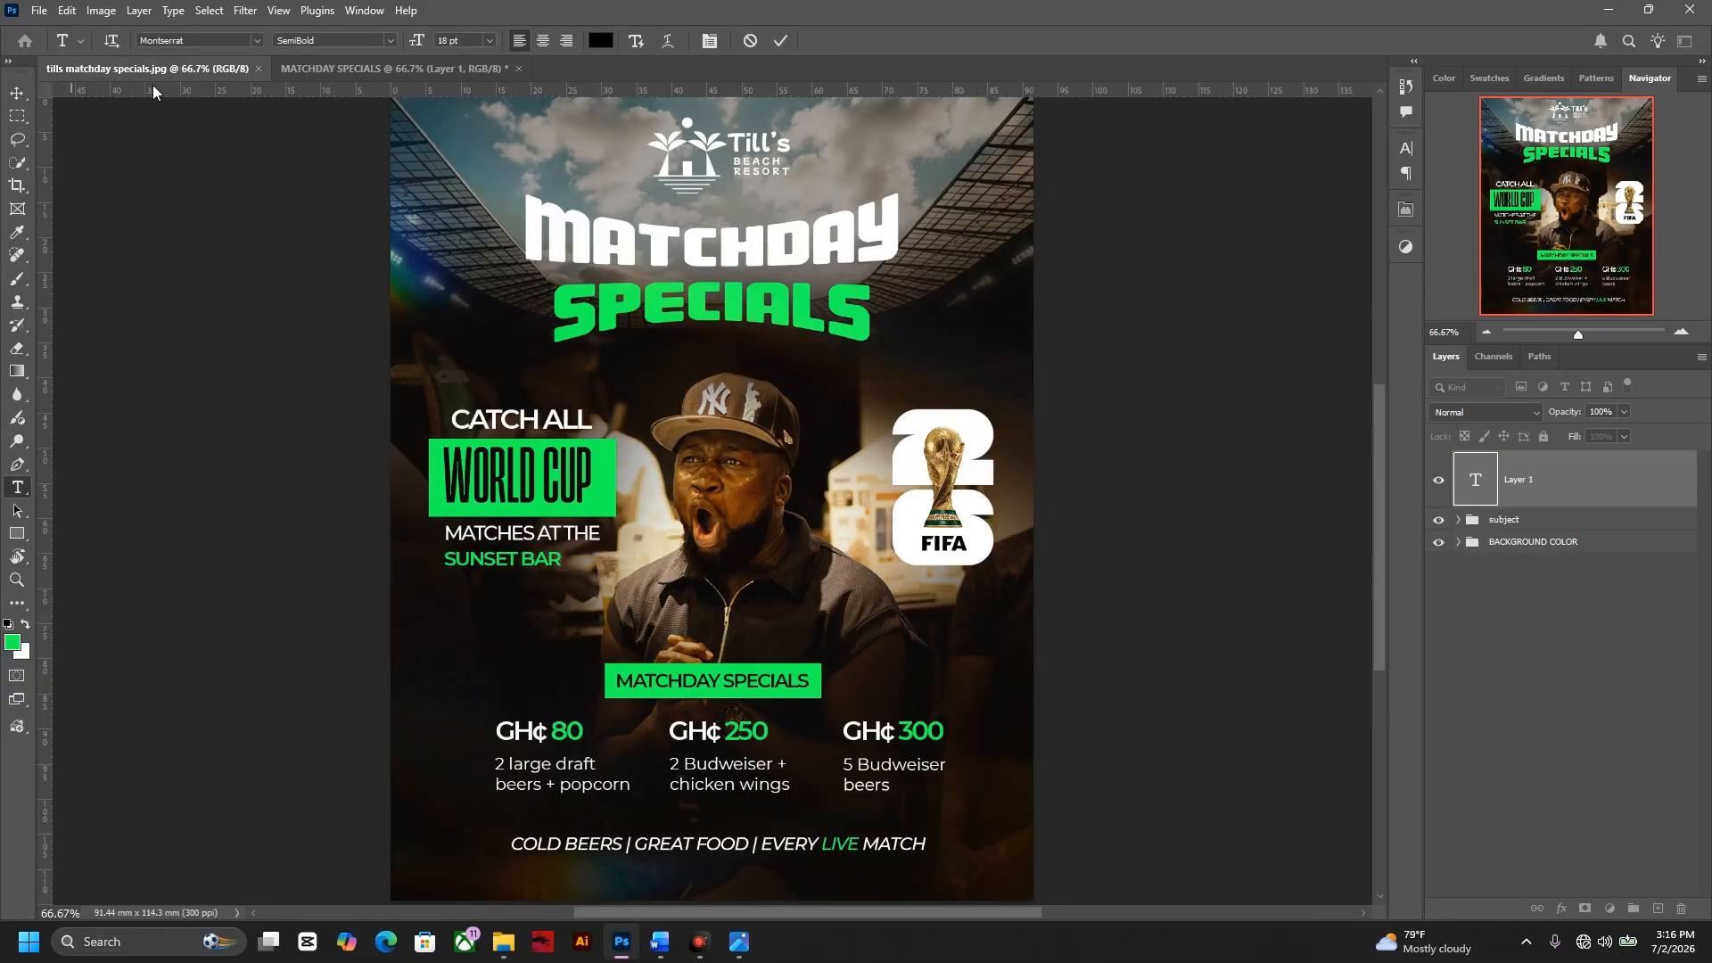
{"action": "left_click", "coordinate": [445, 66]}
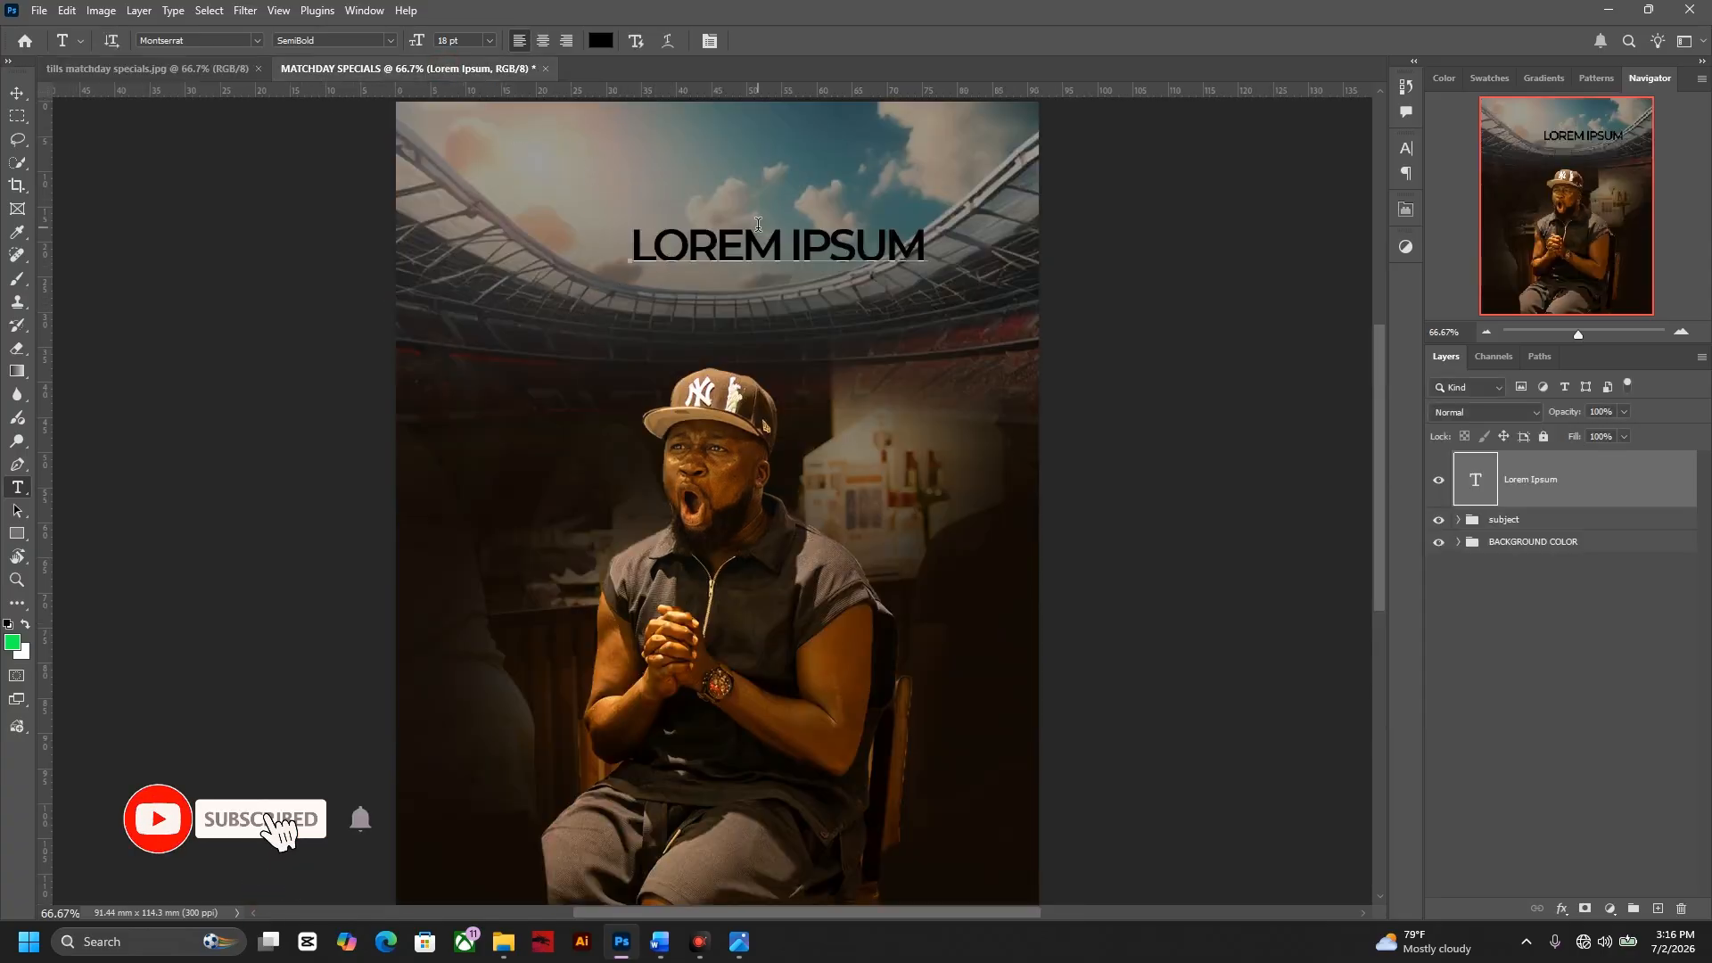
{"action": "triple_click", "coordinate": [761, 223]}
{"action": "type", "text": "MA"}
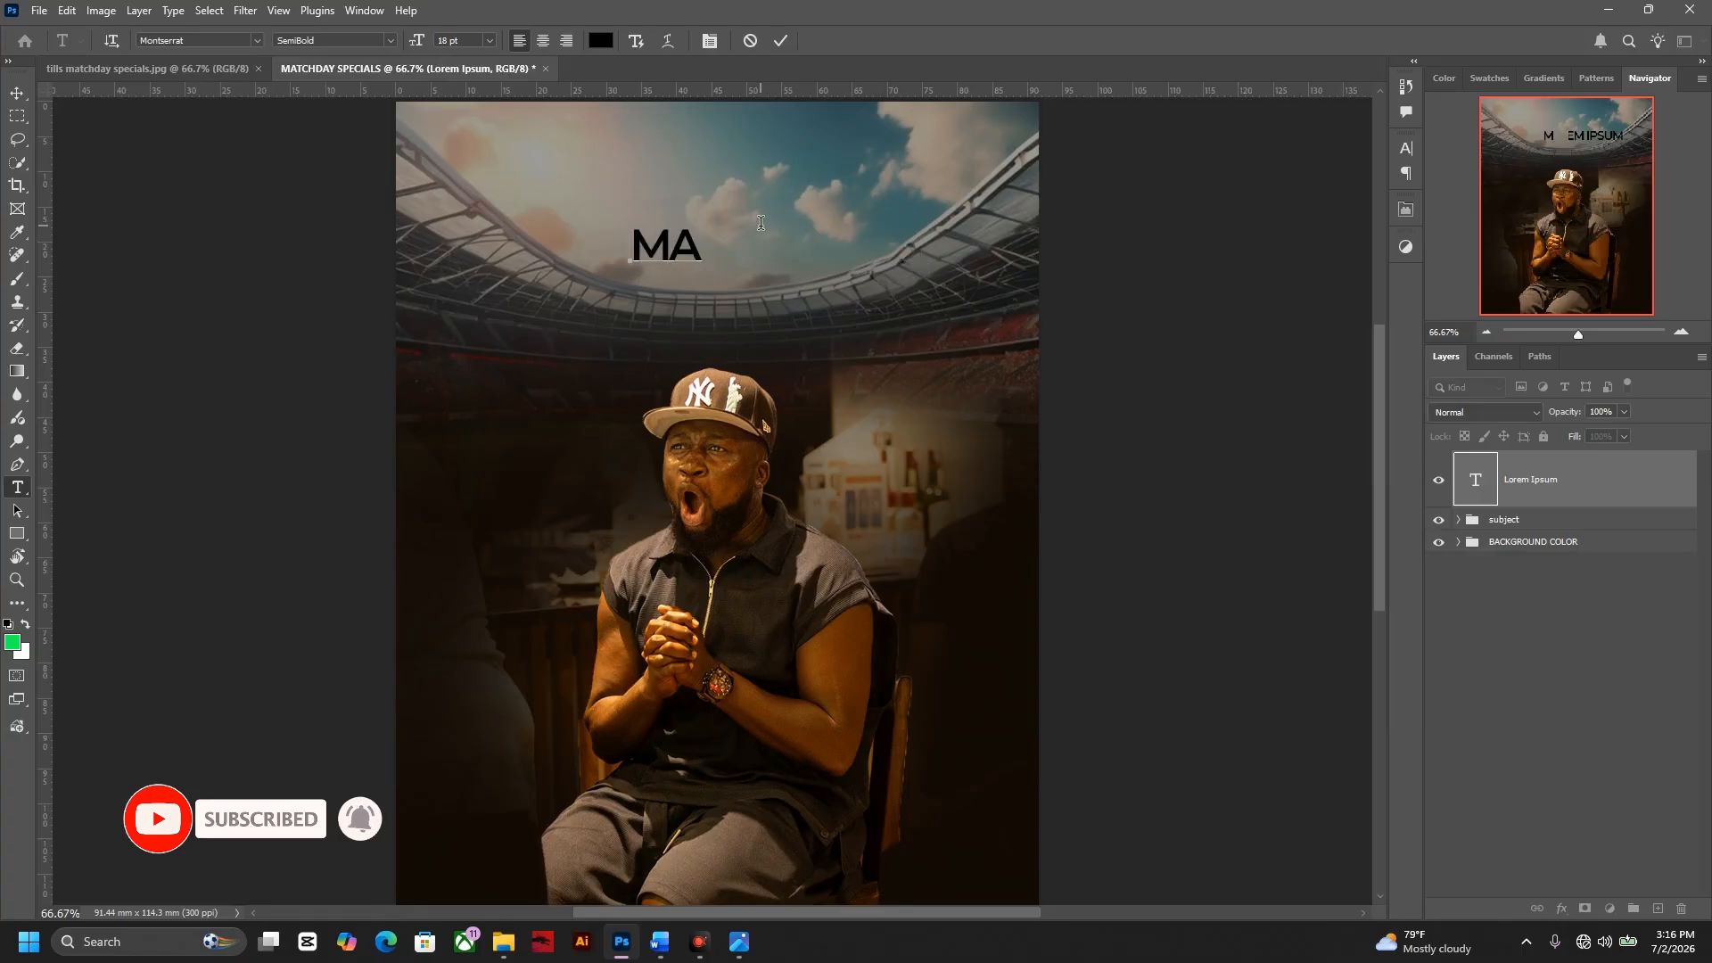
{"action": "type", "text": "TCHDAY"}
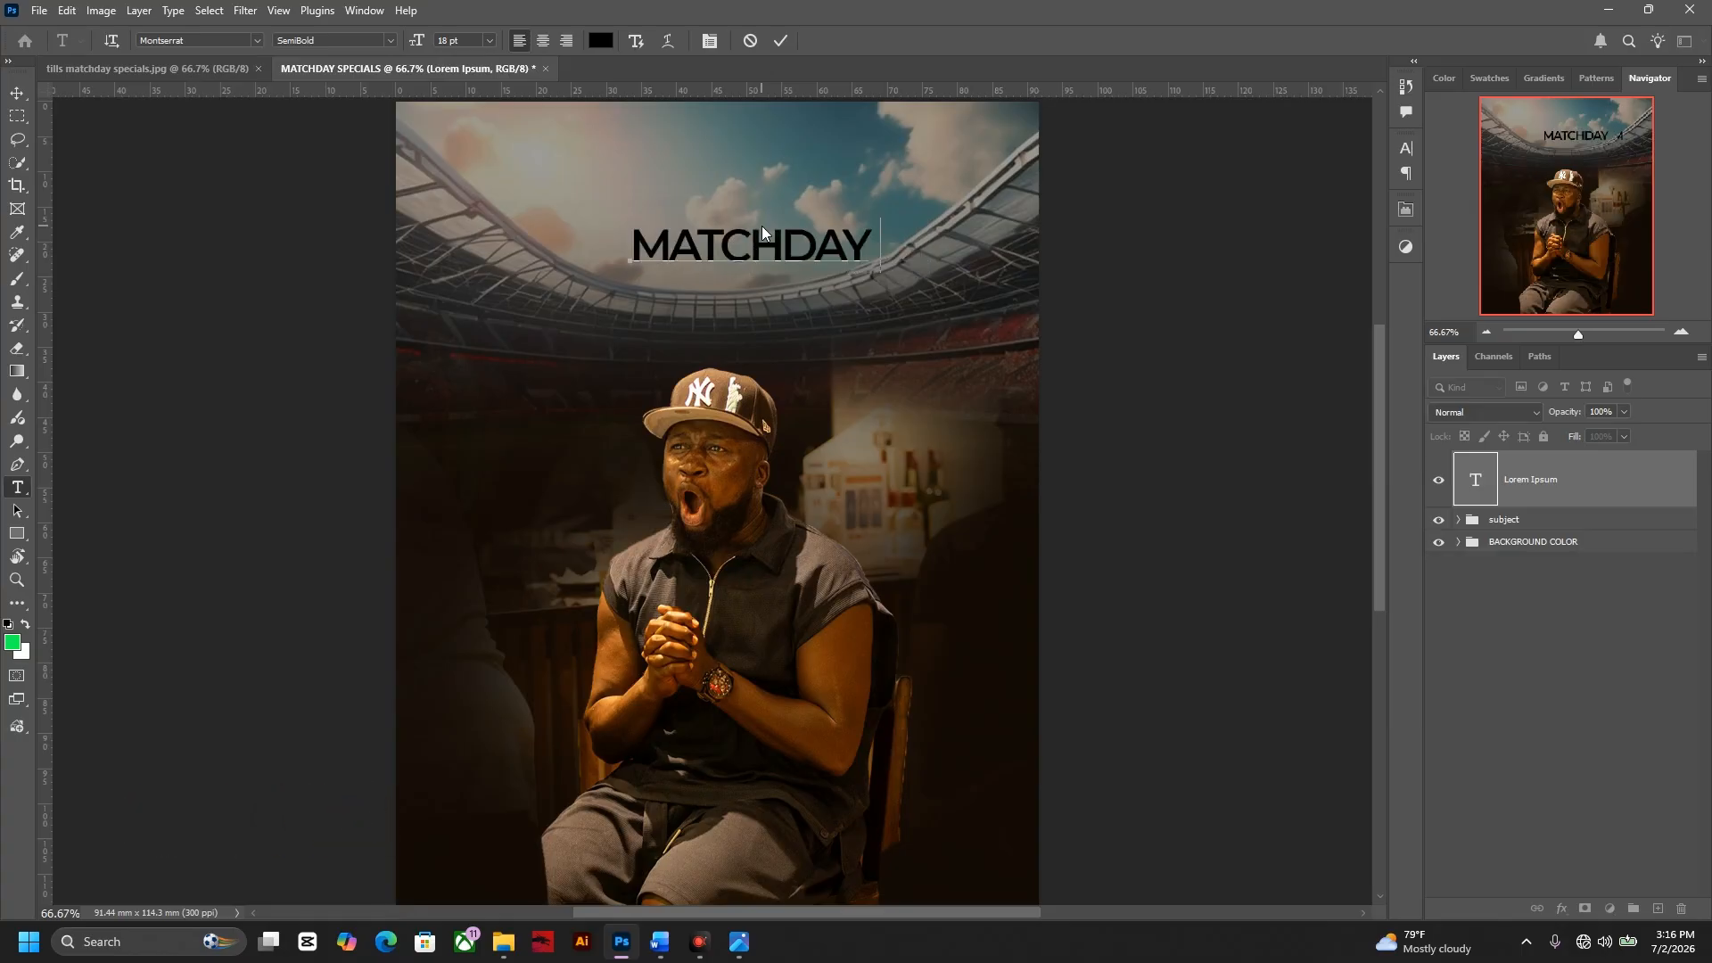
{"action": "key", "text": "Return"}
{"action": "type", "text": "SPECIALS"}
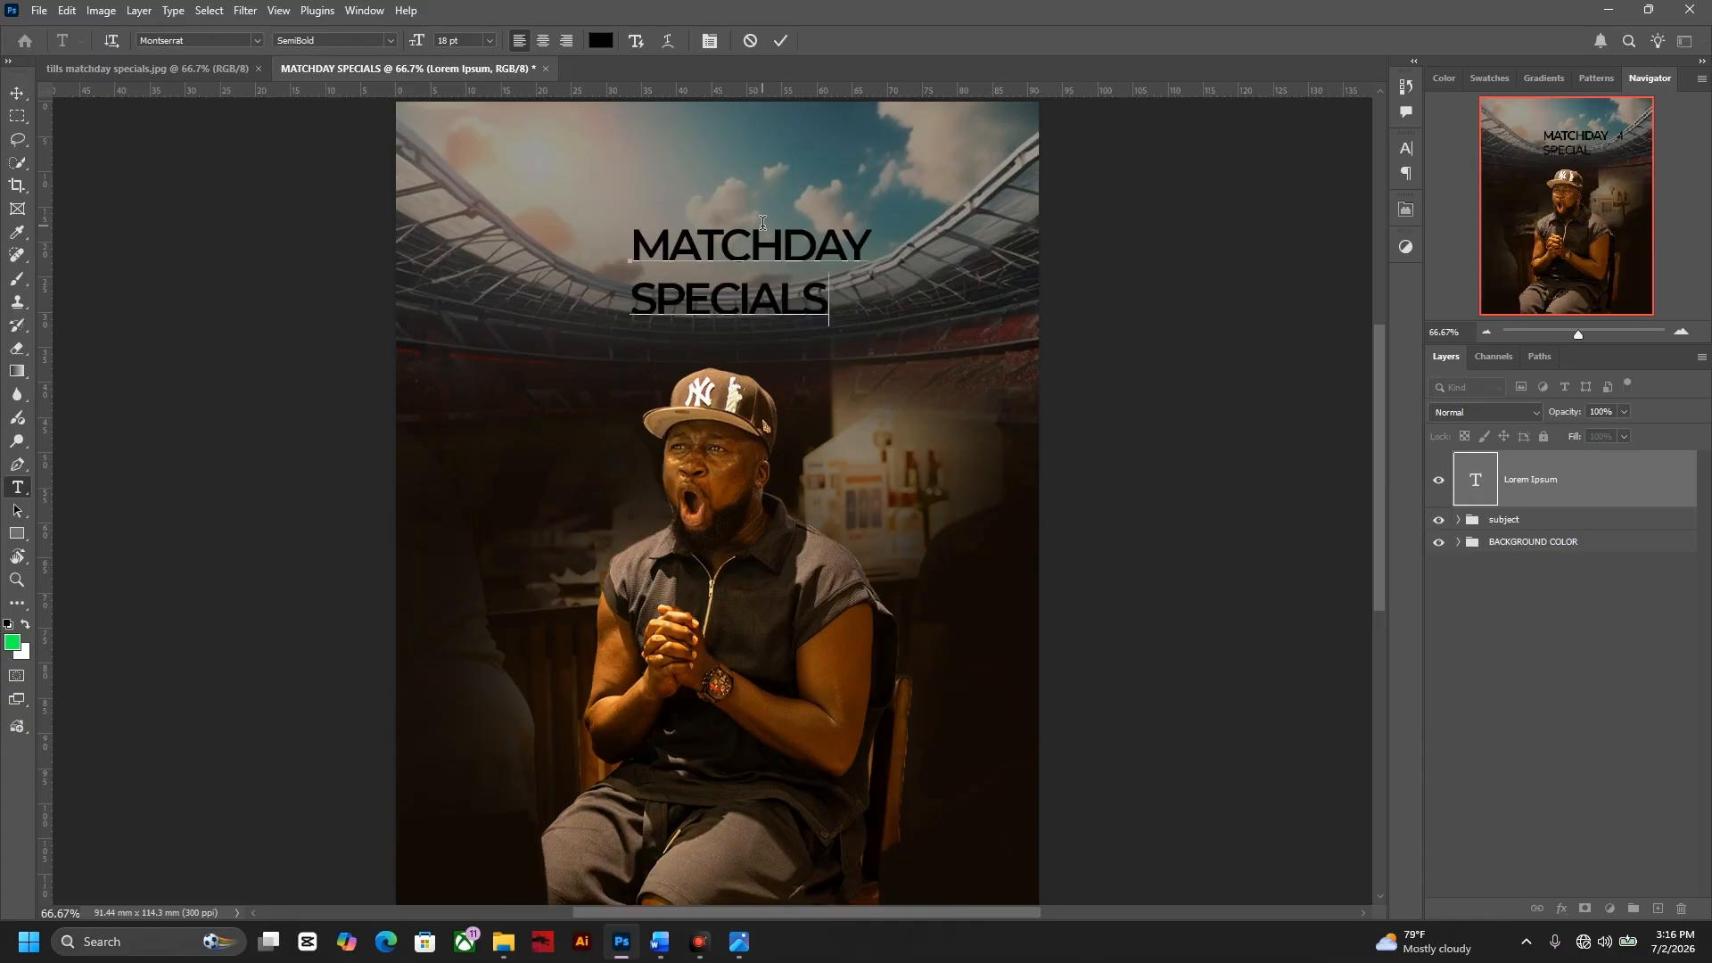
- Recolor the whole MATCHDAY SPECIALS text white
{"action": "key", "text": "ctrl+a"}
{"action": "left_click", "coordinate": [596, 47]}
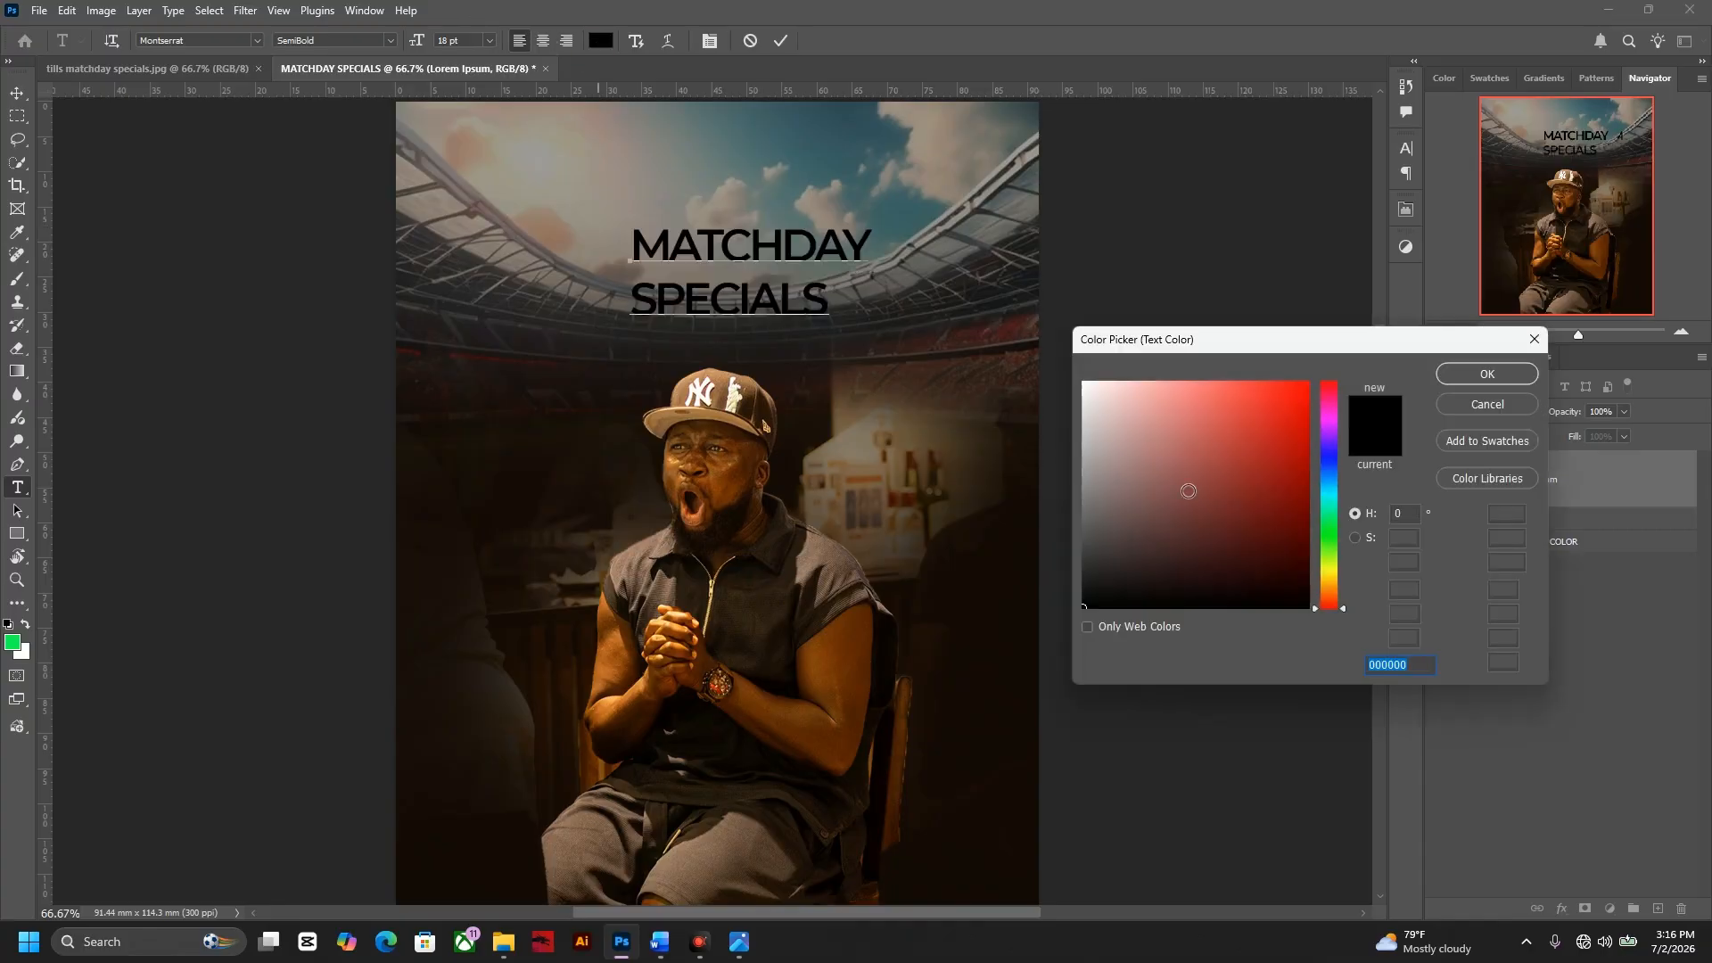
{"action": "left_click_drag", "start_coordinate": [1189, 489], "coordinate": [1085, 373]}
{"action": "key", "text": "Return"}
{"action": "key", "text": "ctrl+Return"}
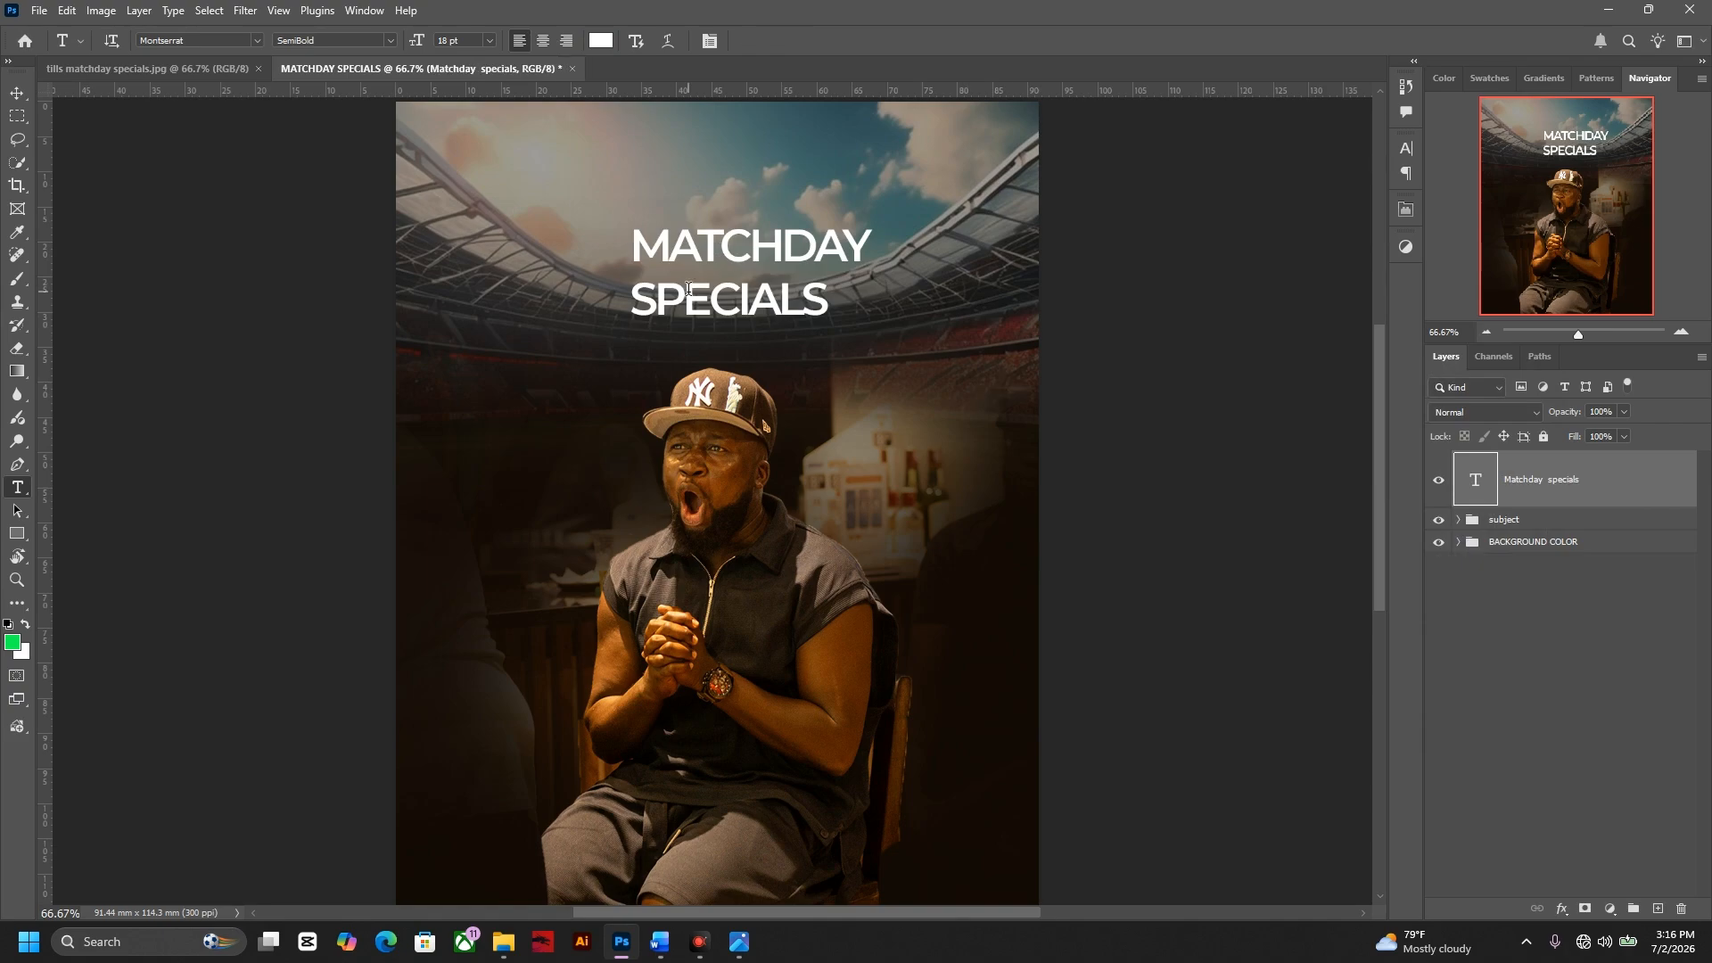
- Enlarge the MATCHDAY SPECIALS text over the sky and stadium roof and center it horizontally on the canvas
{"action": "key", "text": "v"}
{"action": "key", "text": "ctrl+t"}
{"action": "left_click_drag", "start_coordinate": [883, 269], "coordinate": [834, 260]}
{"action": "key", "text": "Return"}
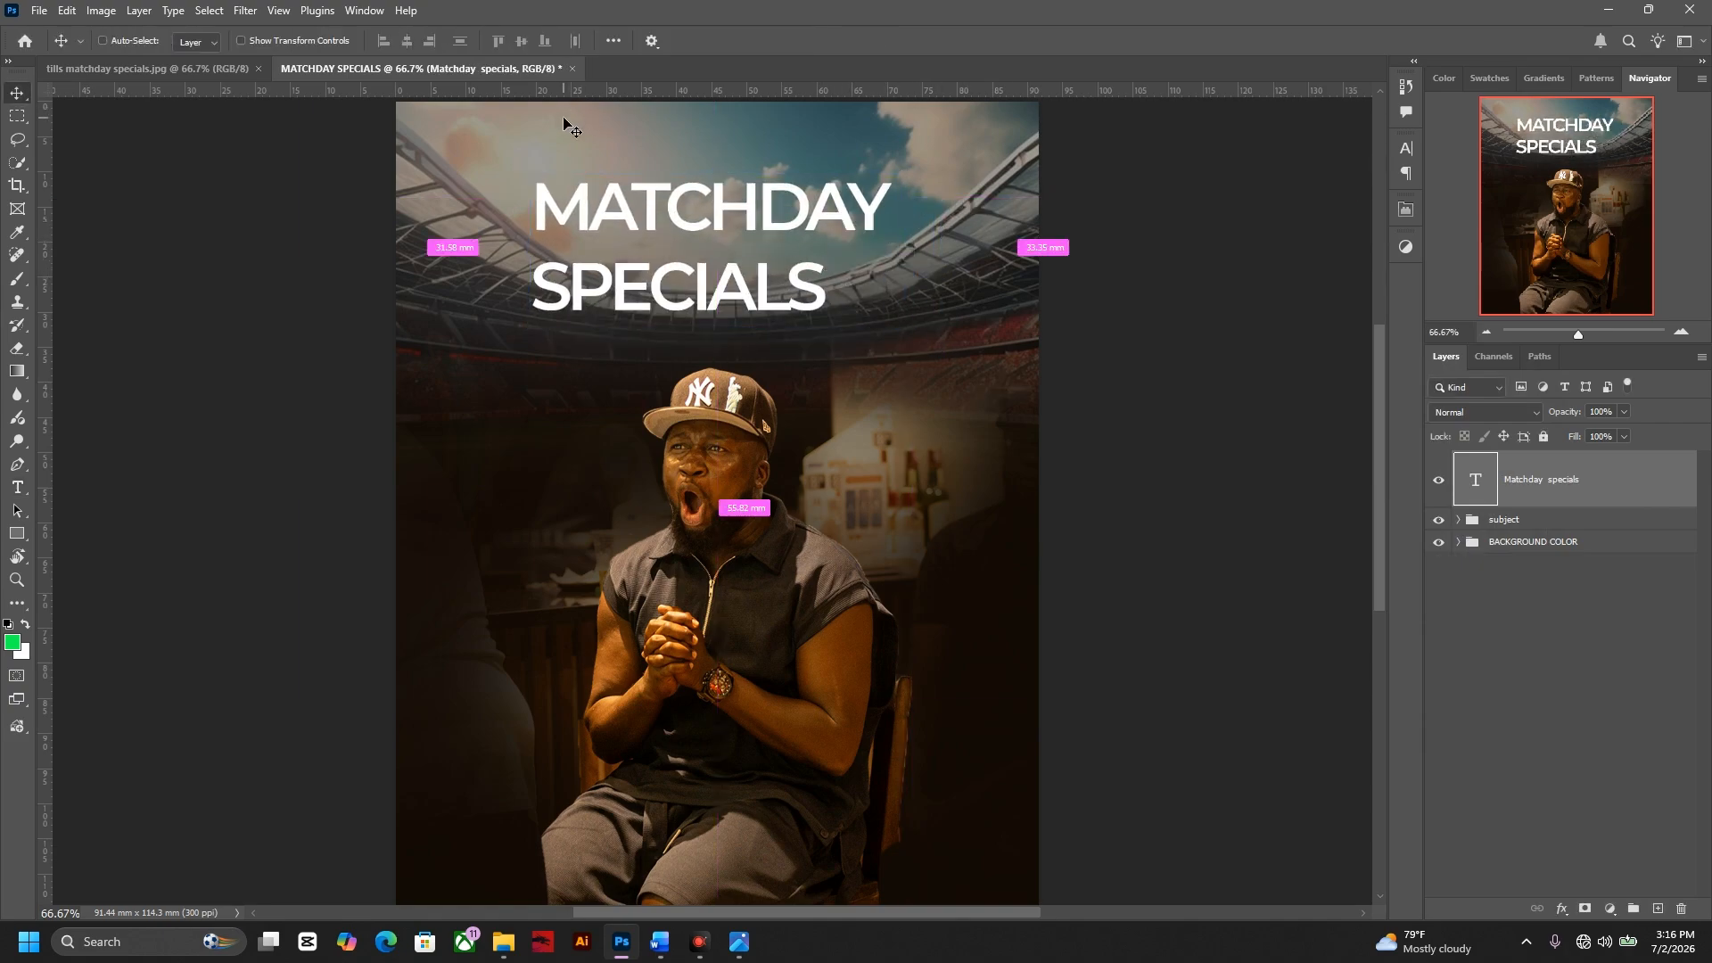
{"action": "key", "text": "ctrl+a"}
{"action": "left_click", "coordinate": [409, 40]}
{"action": "key", "text": "ctrl+d"}
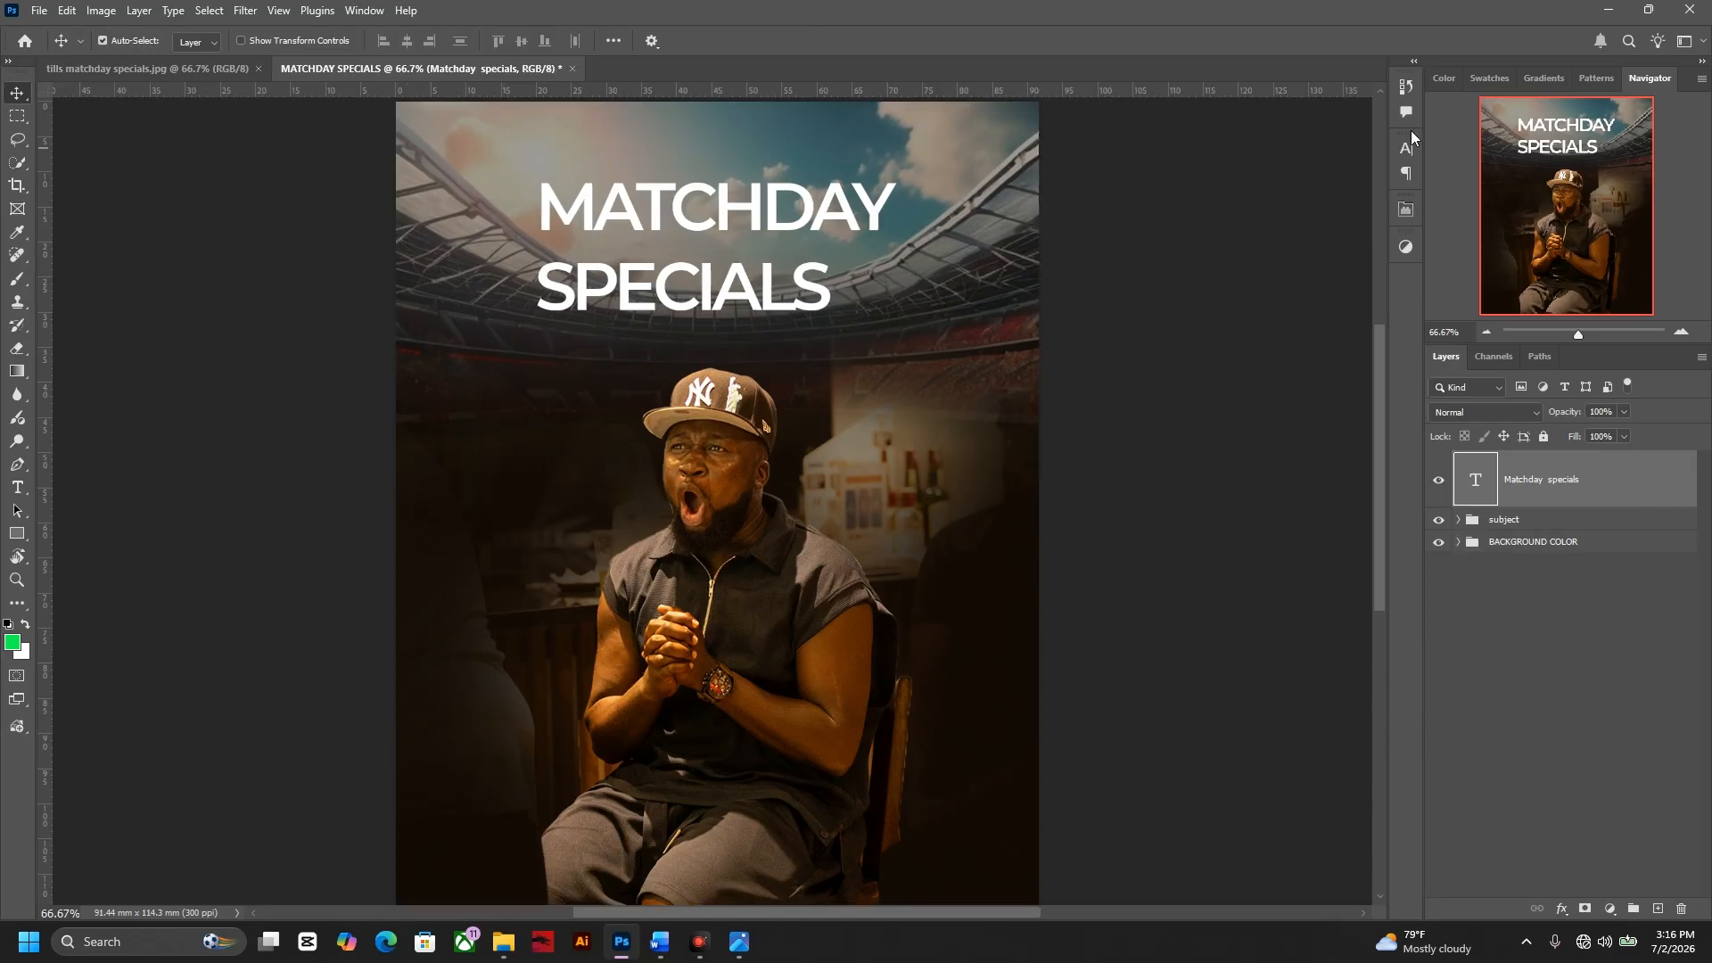
- Change the headline's font to Magnum Regular and set its tracking to 0
{"action": "left_click", "coordinate": [1411, 148]}
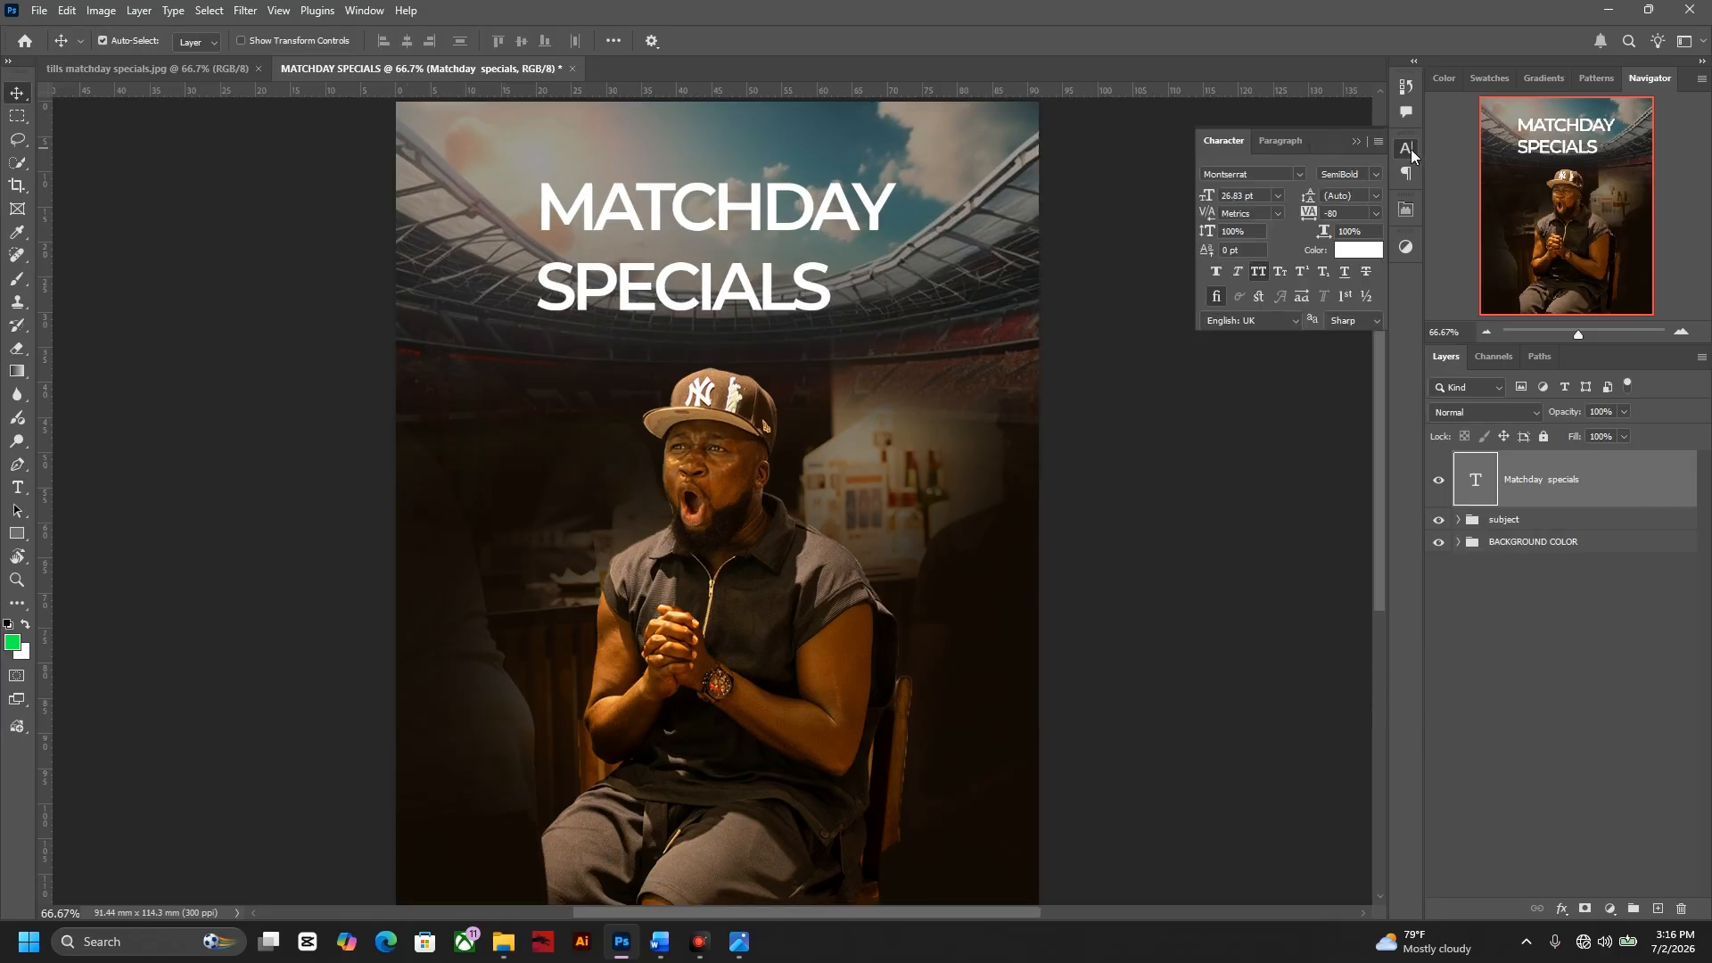
{"action": "left_click", "coordinate": [1267, 174]}
{"action": "type", "text": "mag"}
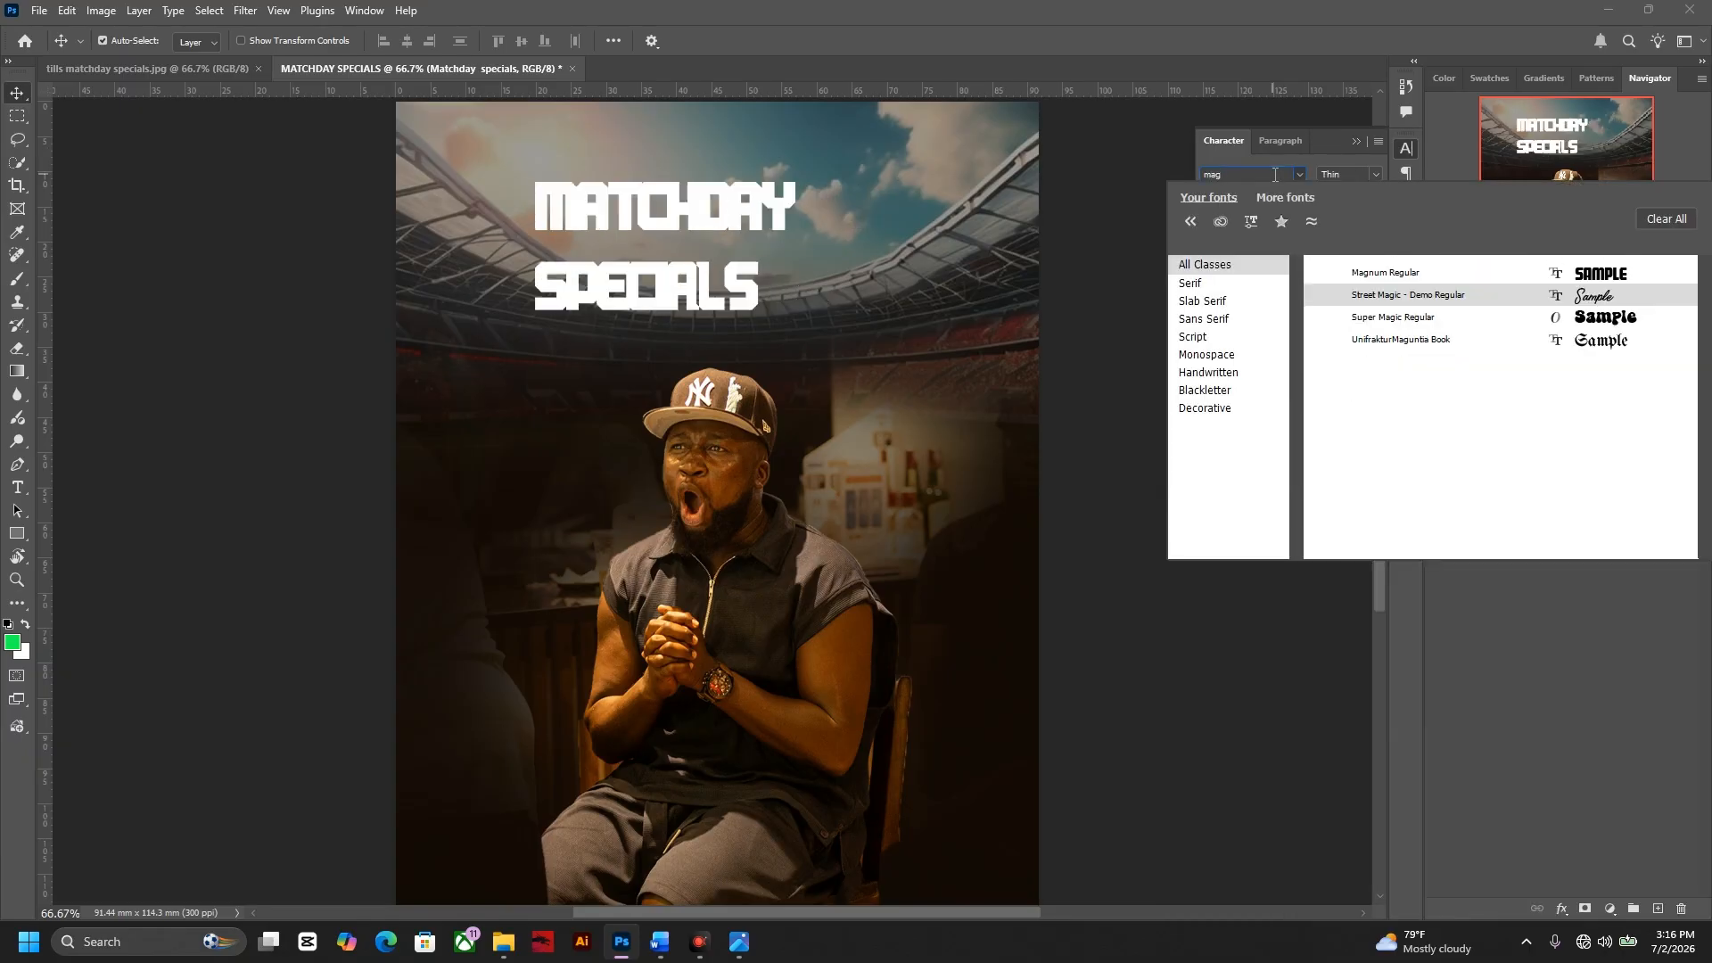
{"action": "left_click", "coordinate": [1387, 274]}
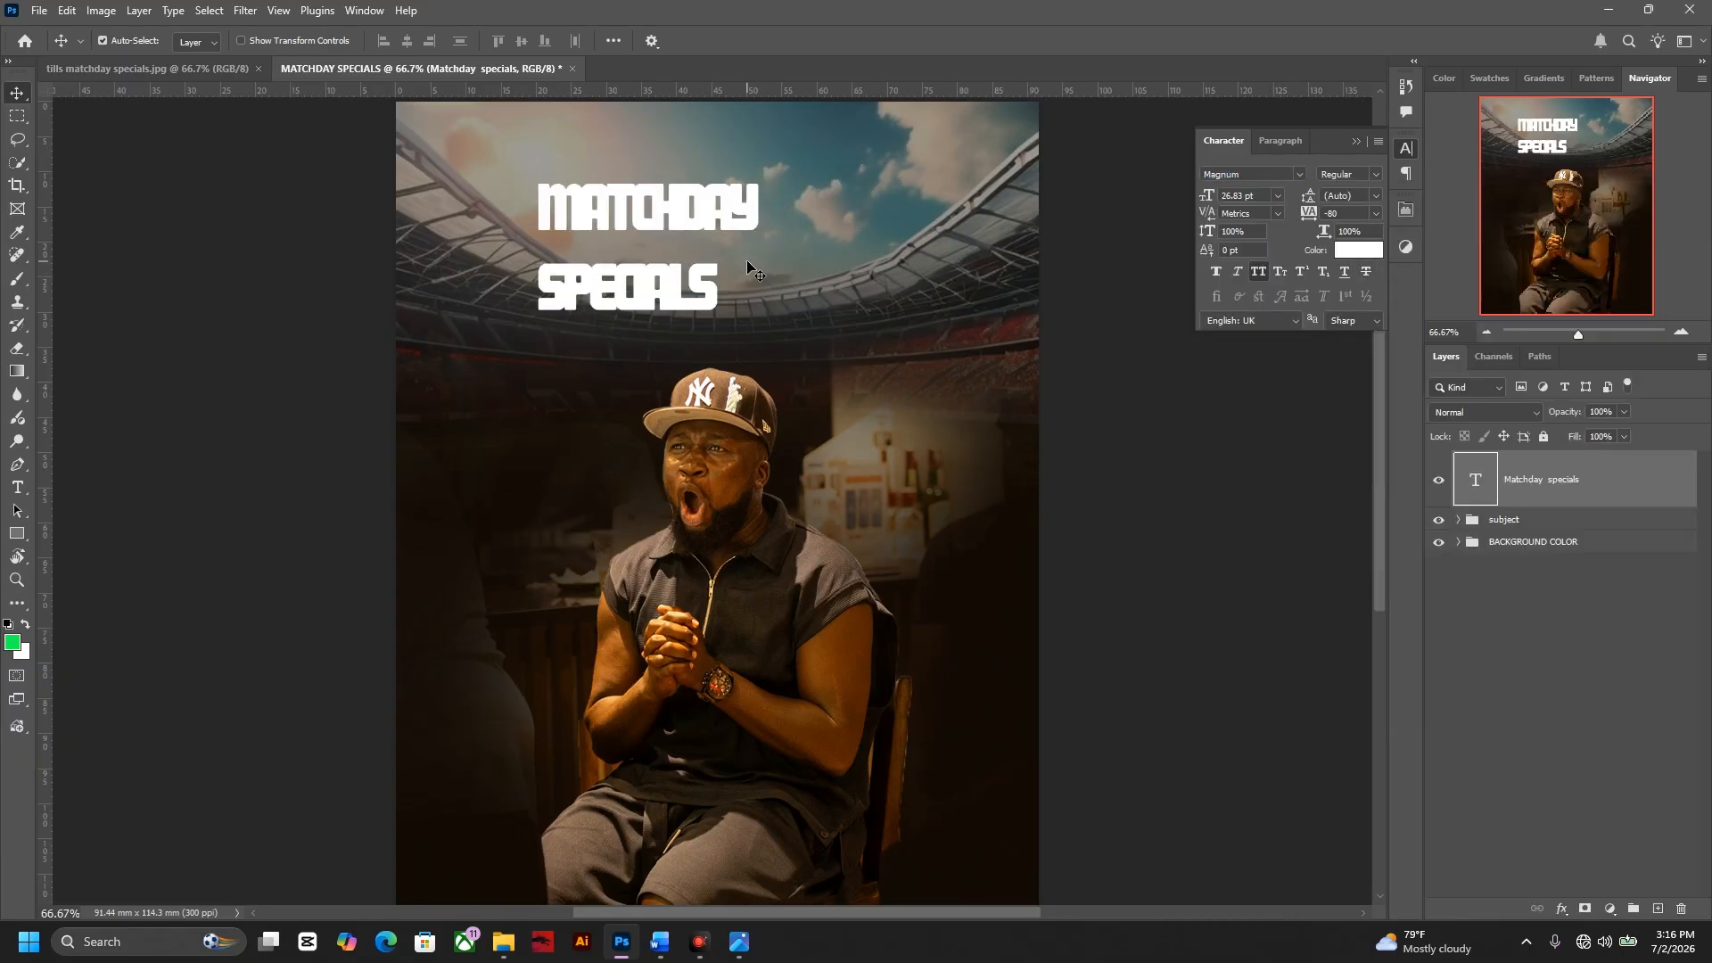
{"action": "left_click_drag", "start_coordinate": [693, 222], "coordinate": [757, 228]}
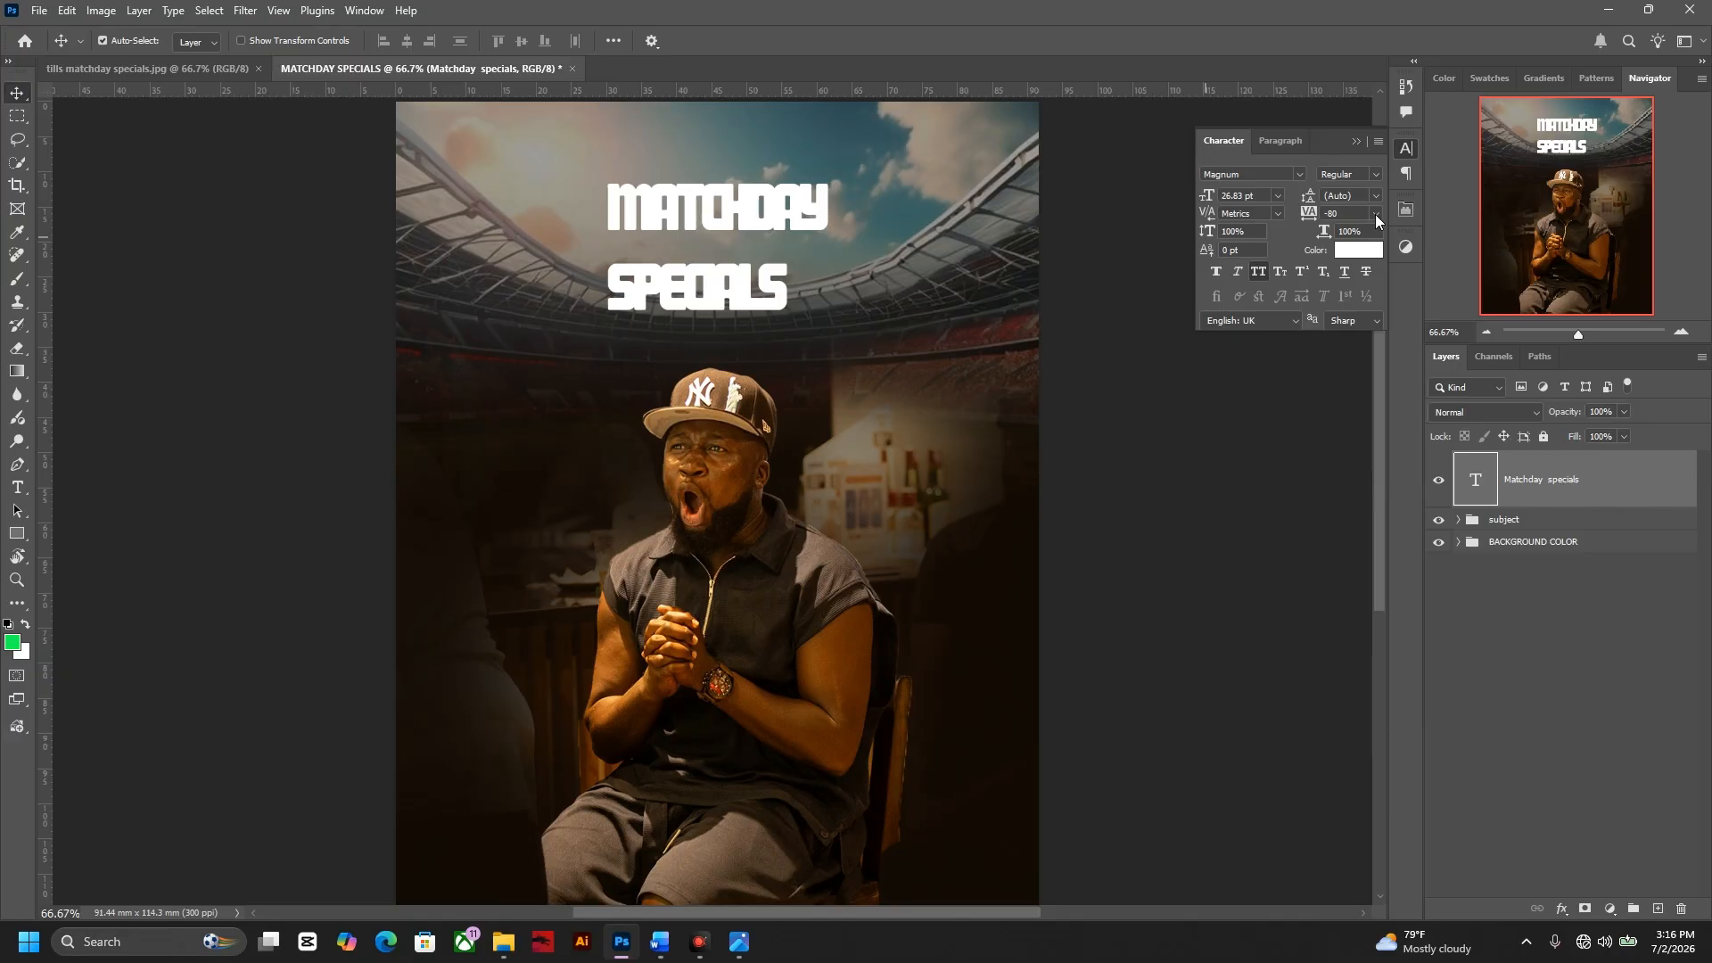
{"action": "left_click", "coordinate": [1375, 214]}
{"action": "left_click", "coordinate": [1337, 329]}
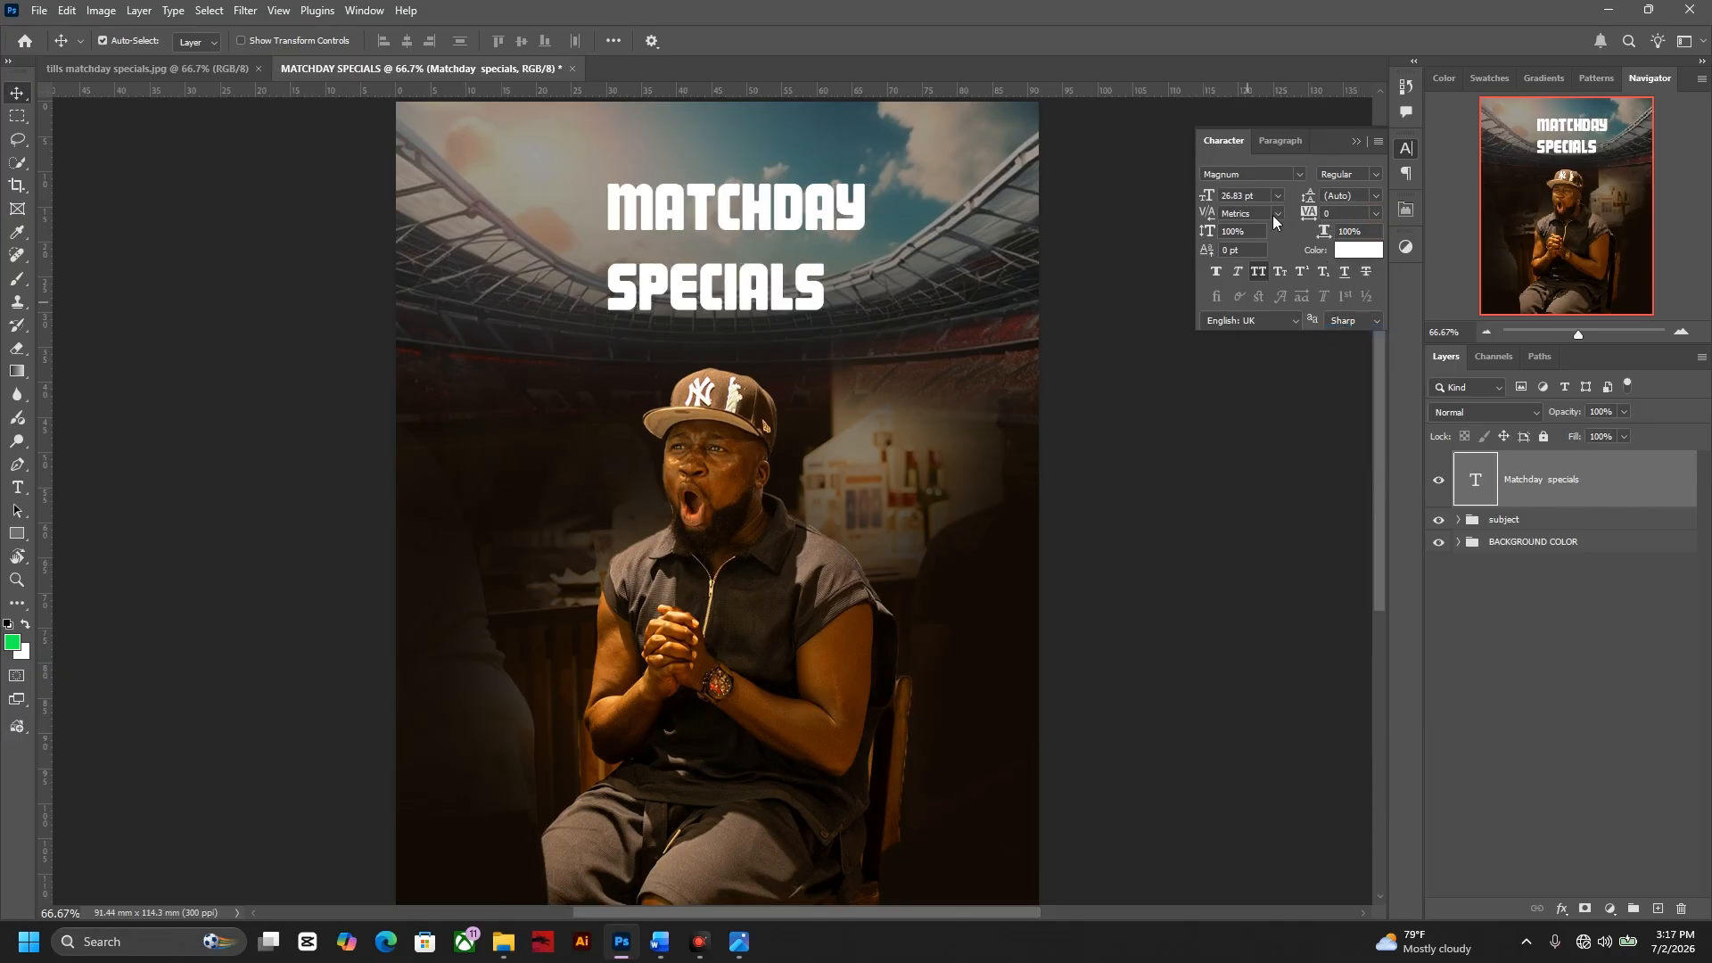
- Set the headline's font size to 38.6 pt and move the text back toward the middle of the flyer
{"action": "left_click", "coordinate": [1258, 196]}
{"action": "left_click_drag", "start_coordinate": [1206, 194], "coordinate": [1218, 197]}
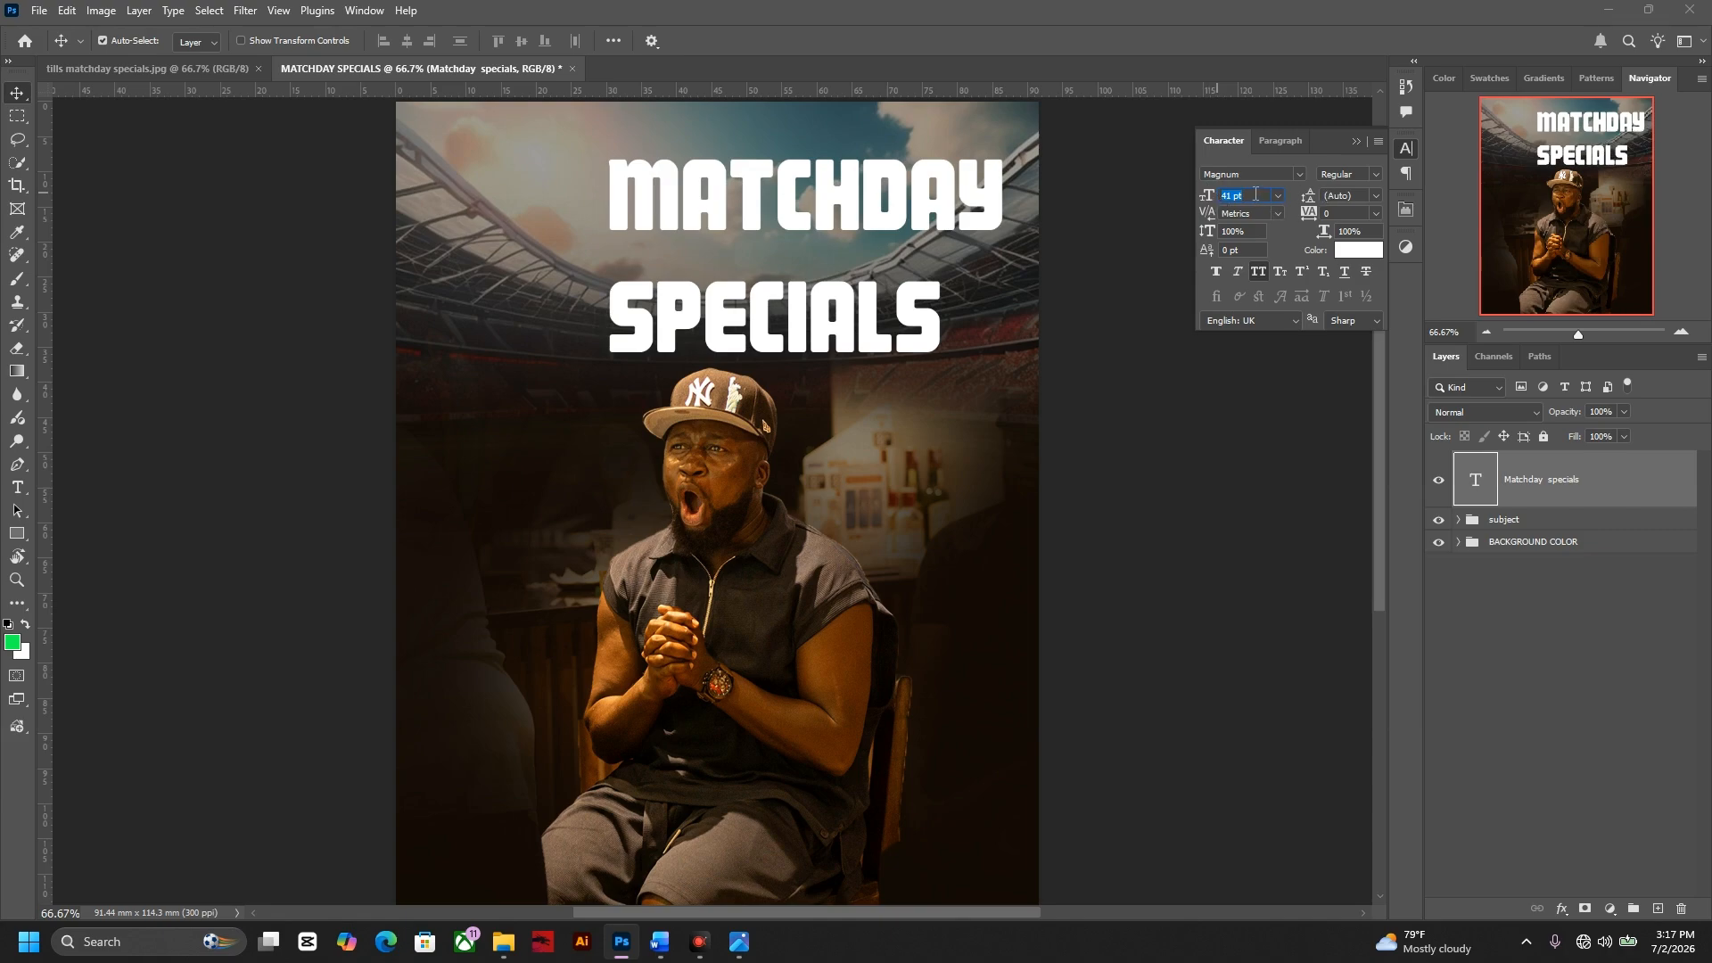
{"action": "type", "text": "38.6"}
{"action": "key", "text": "Return"}
{"action": "left_click_drag", "start_coordinate": [862, 219], "coordinate": [805, 221]}
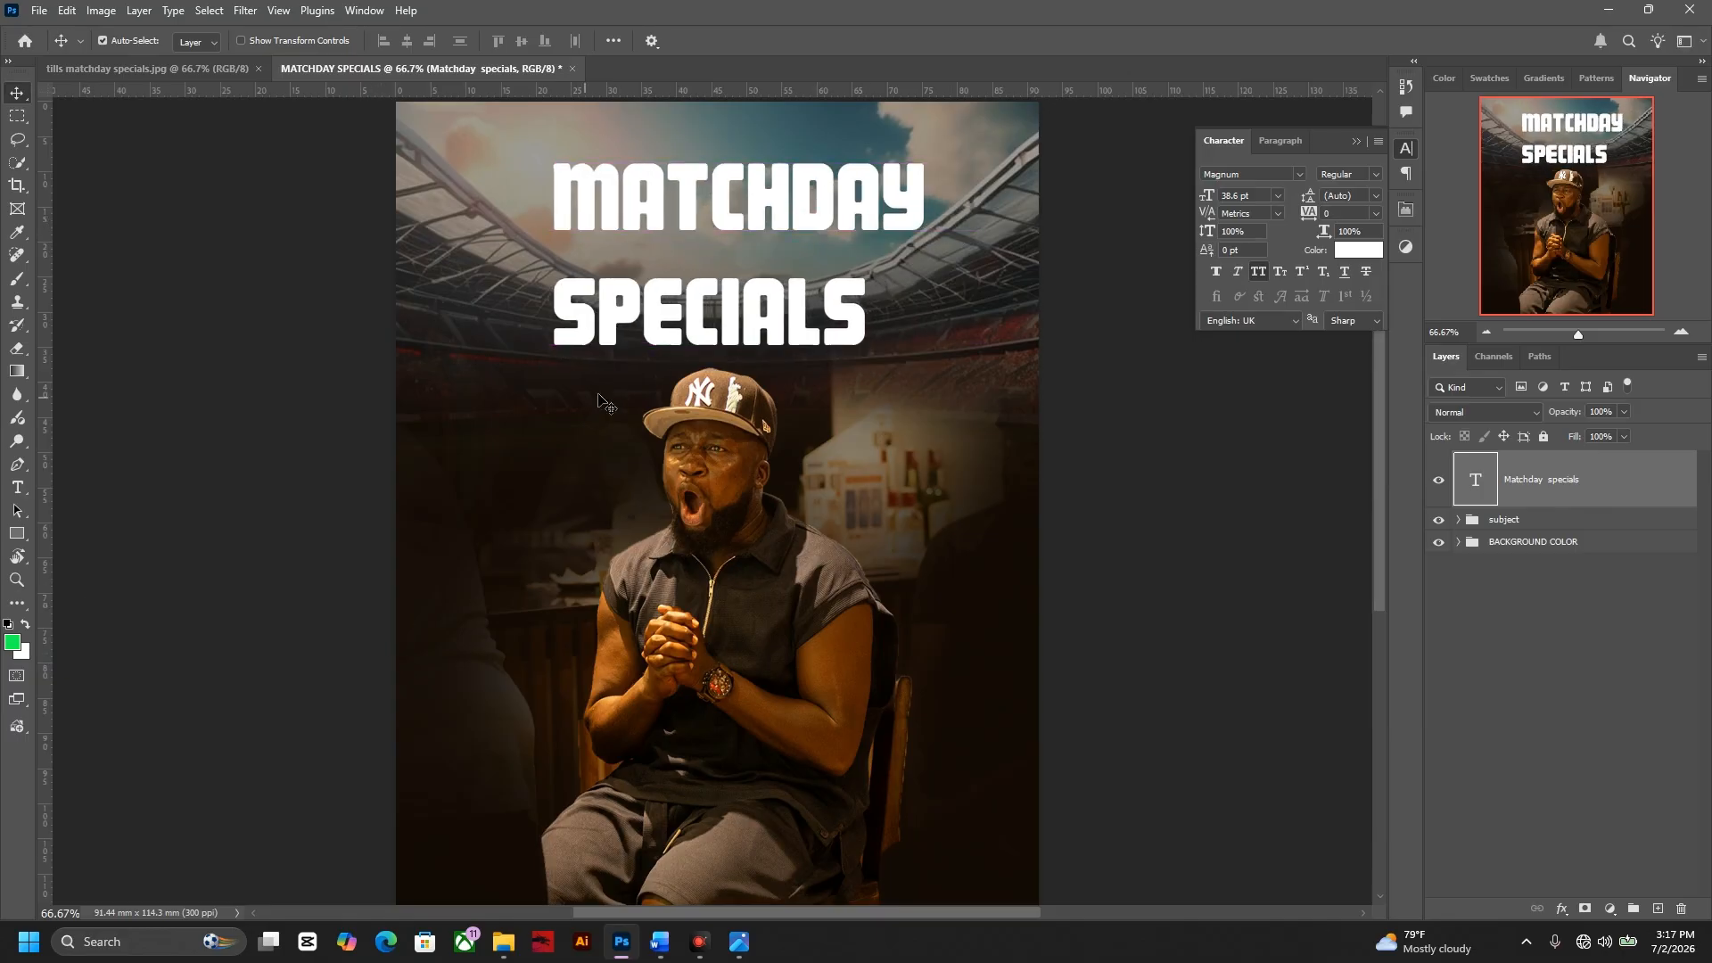
- Recolor only the word SPECIALS with the green foreground color 1fff4e
{"action": "left_click", "coordinate": [14, 643]}
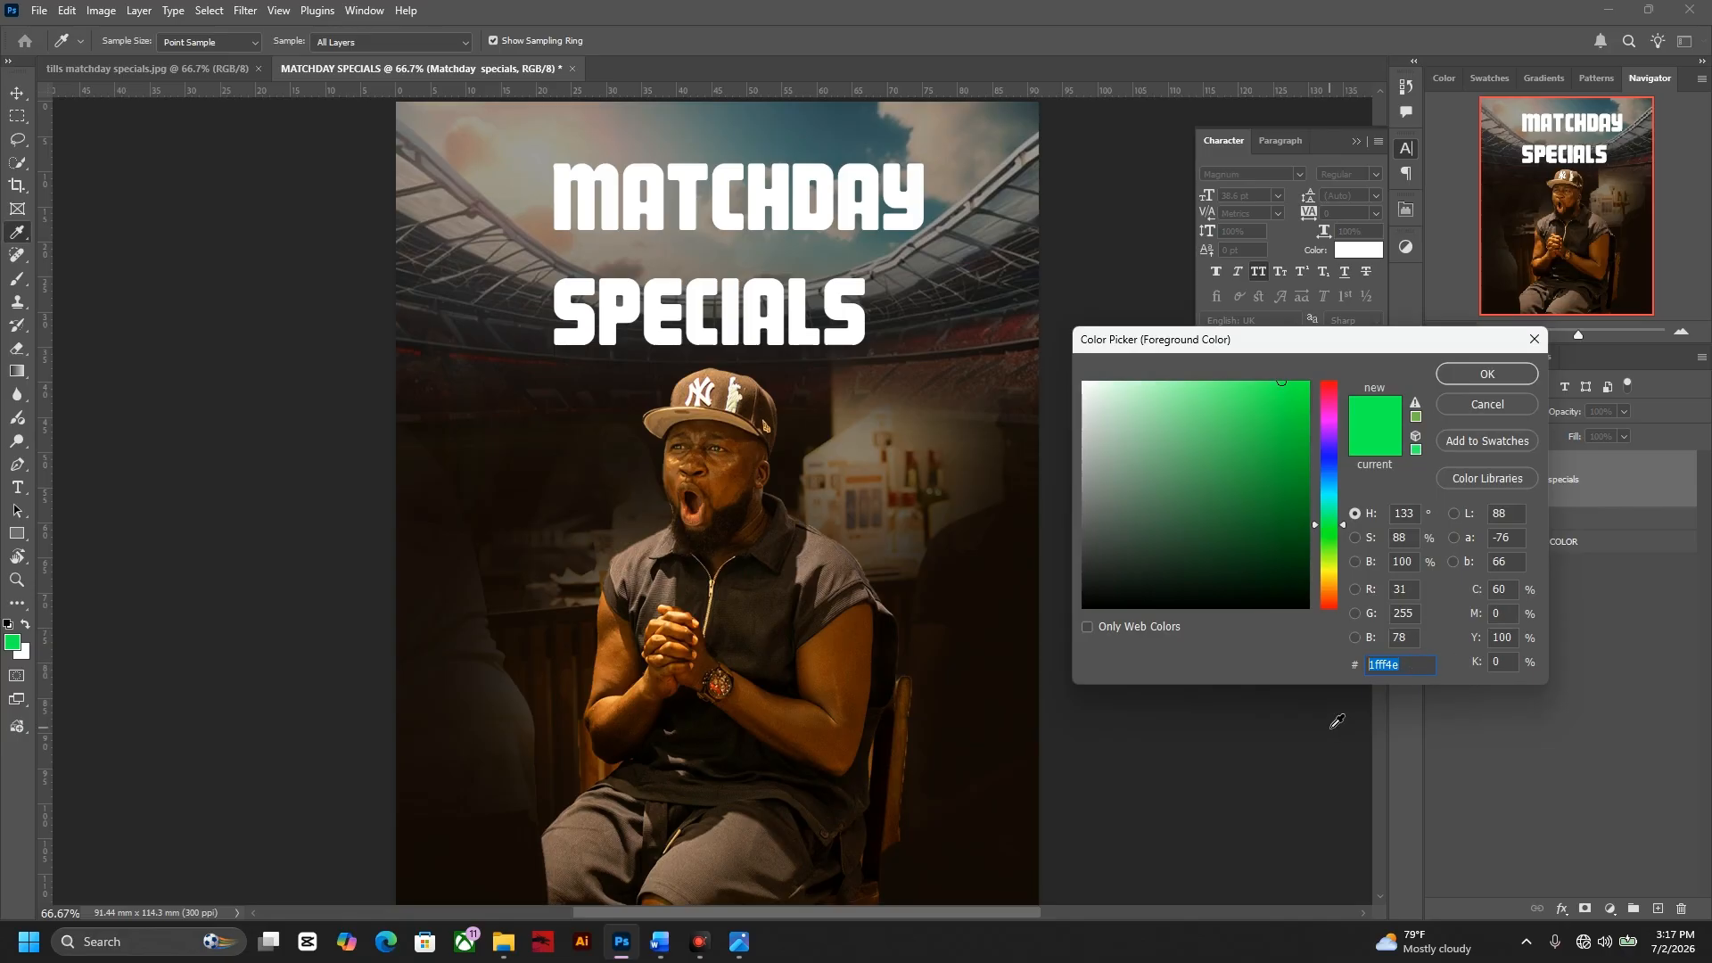
{"action": "left_click", "coordinate": [1491, 378]}
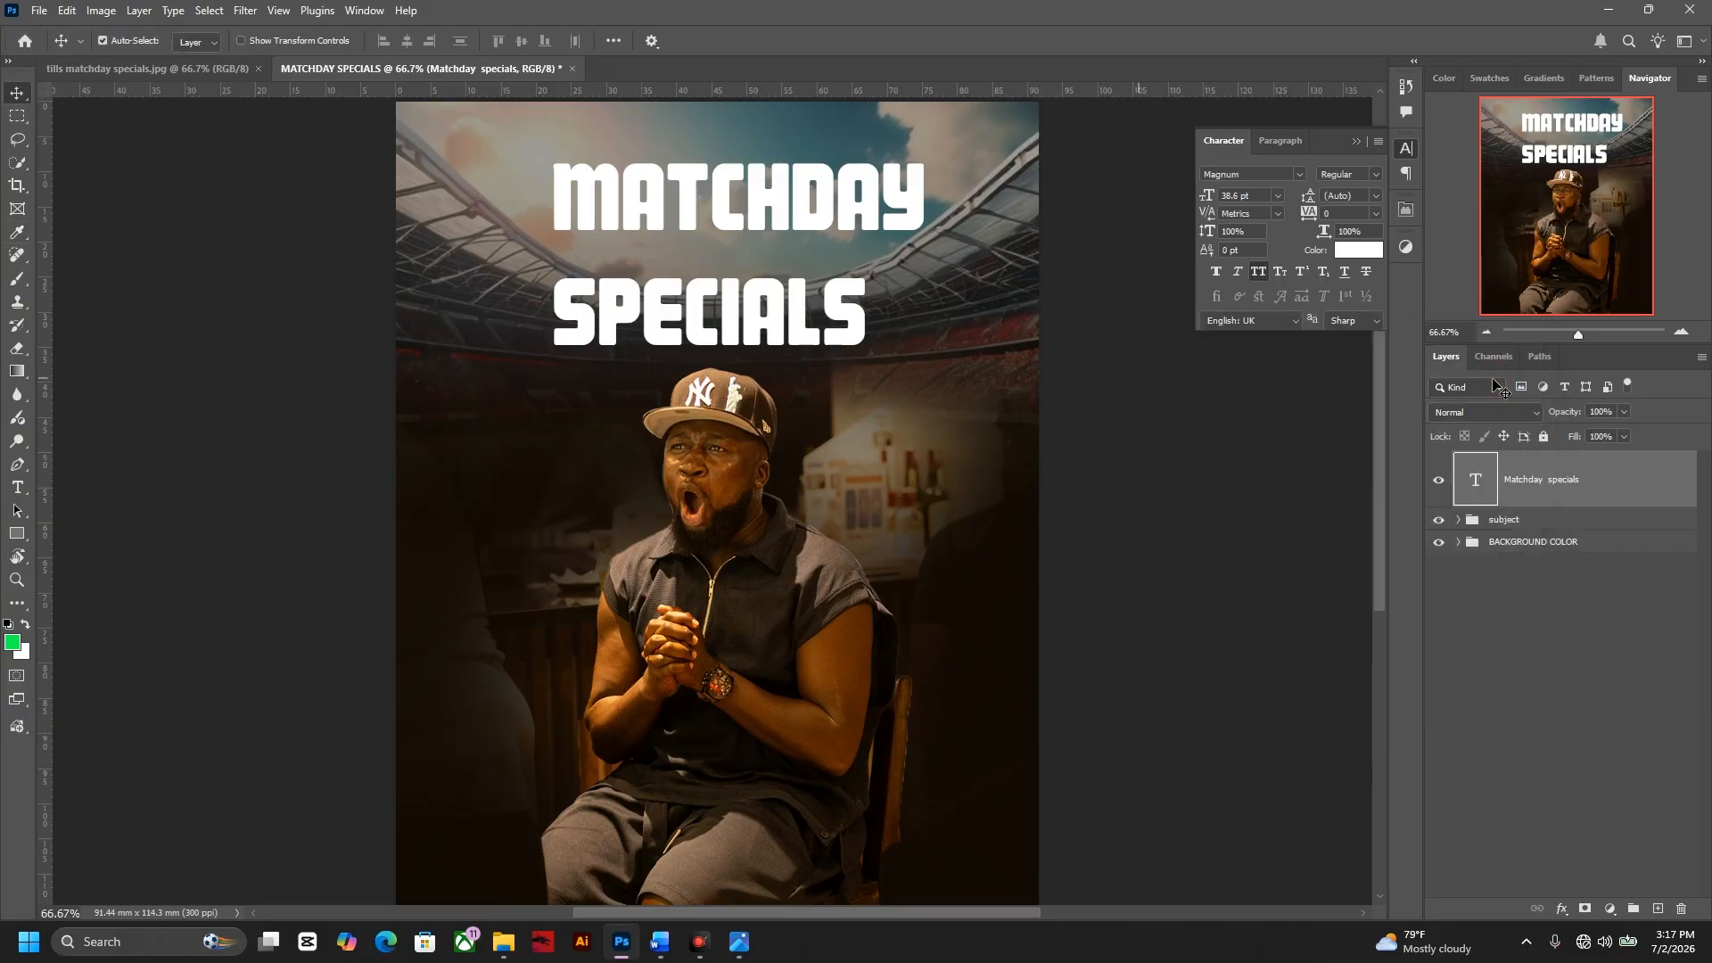
{"action": "key", "text": "t"}
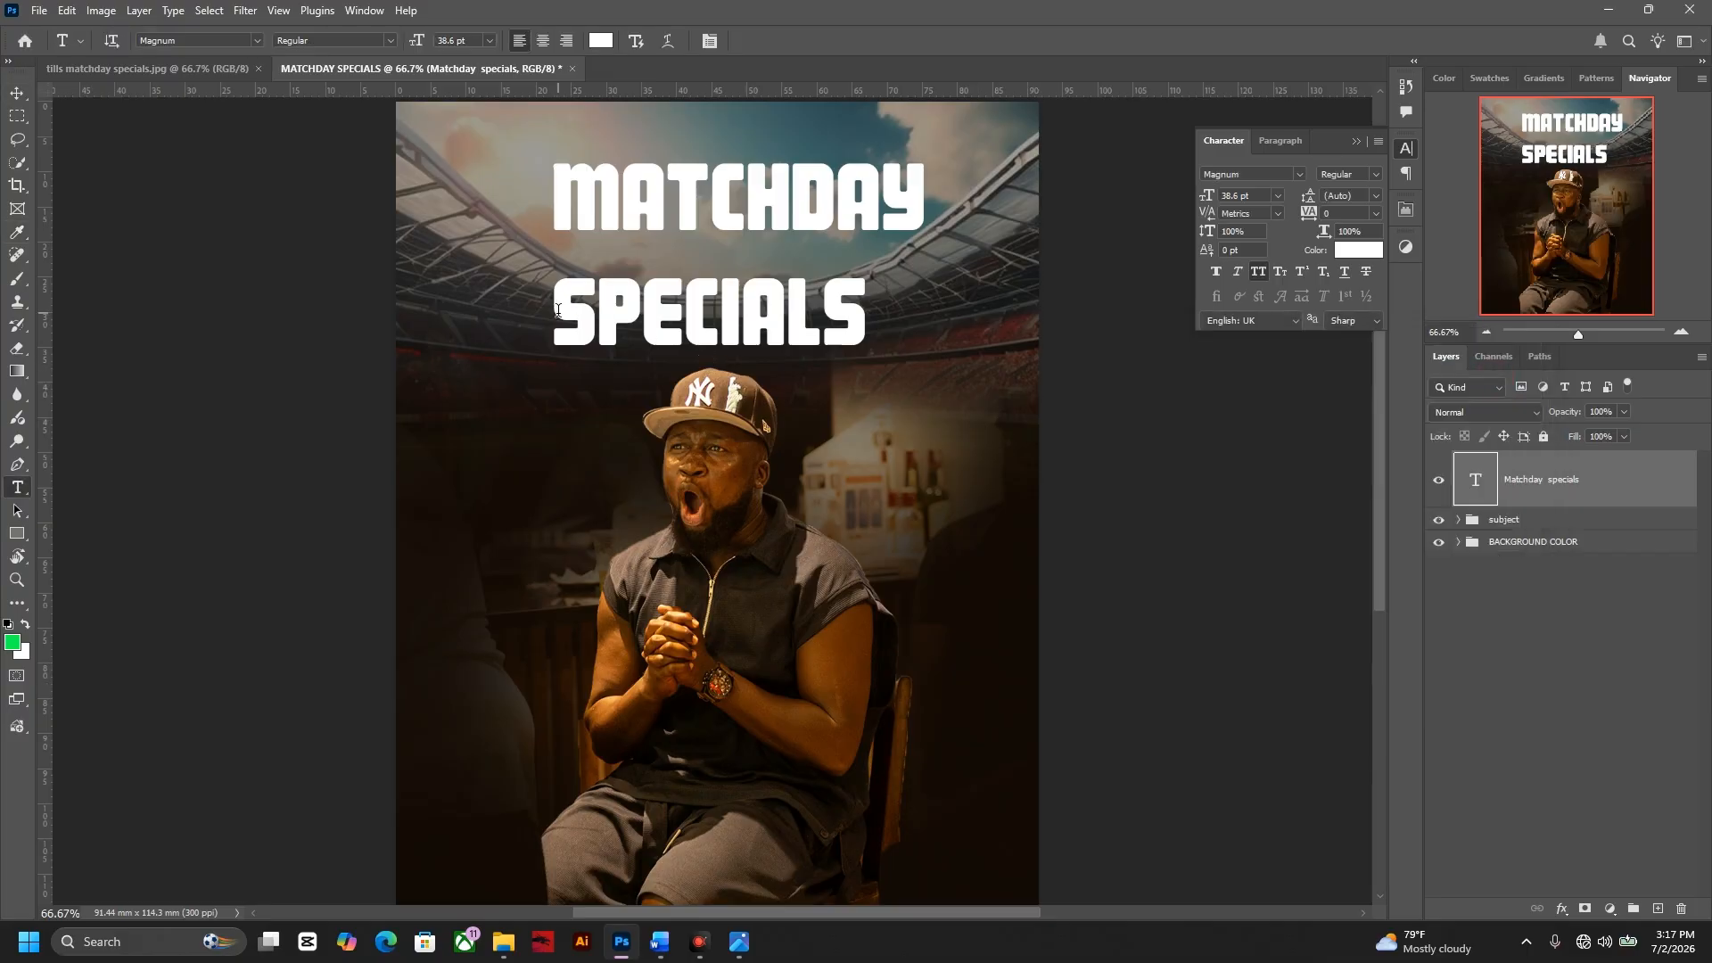
{"action": "left_click_drag", "start_coordinate": [557, 309], "coordinate": [947, 287]}
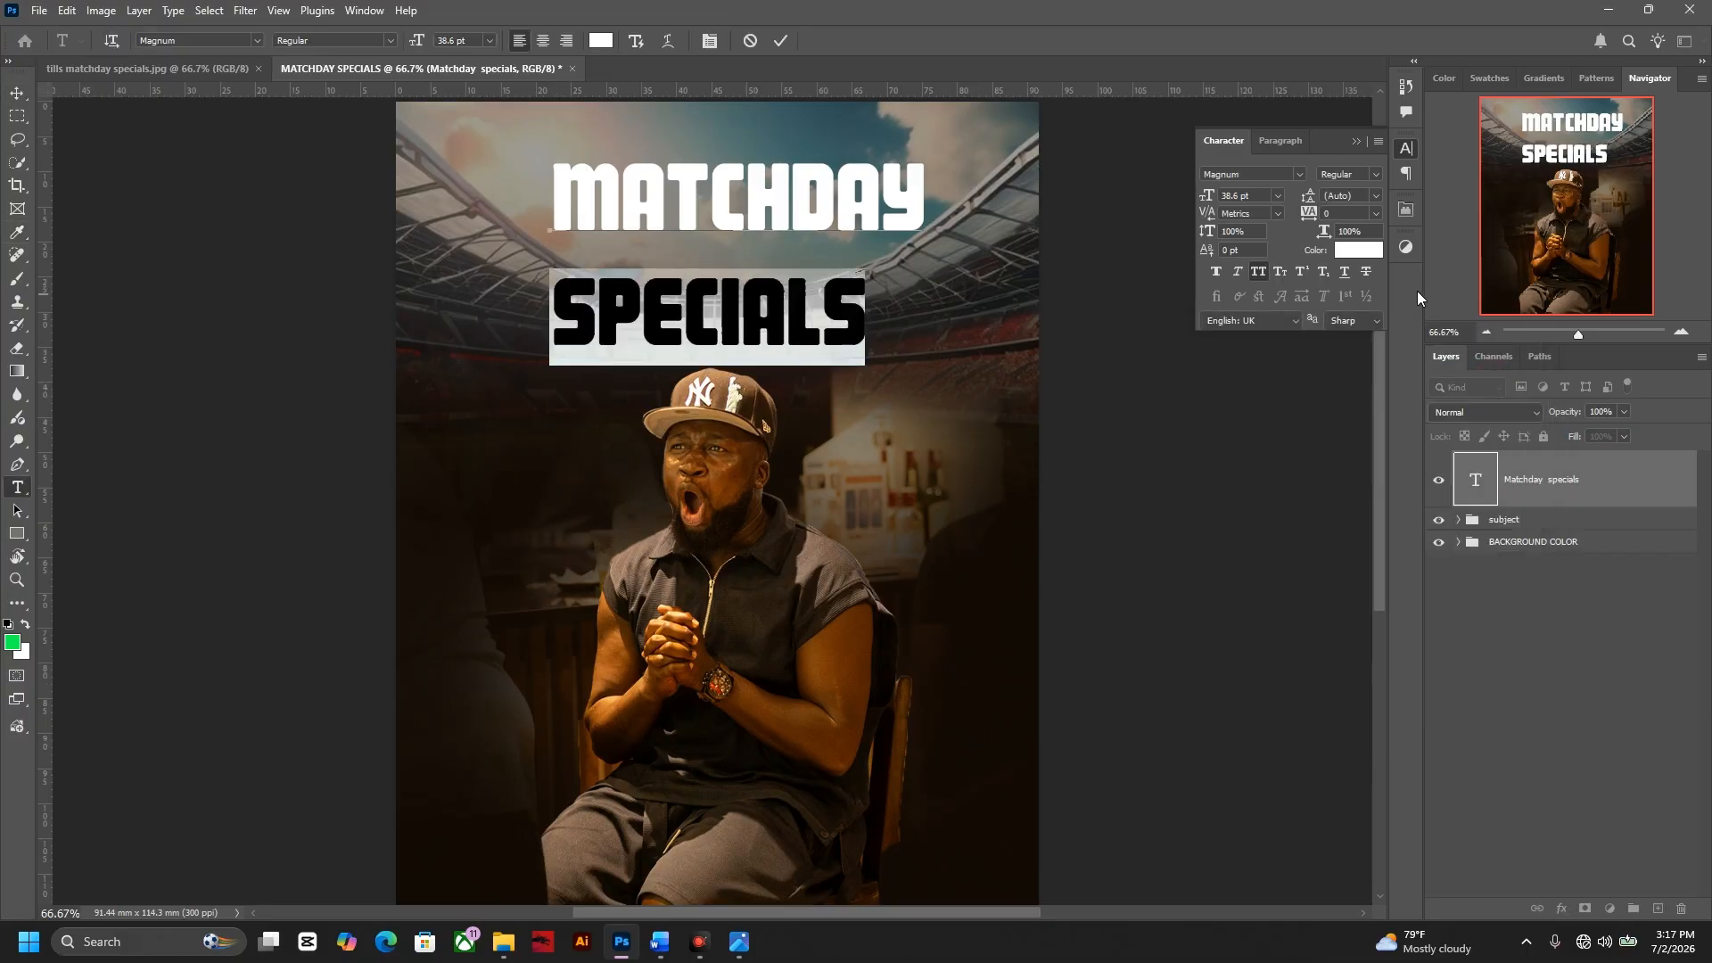
{"action": "left_click", "coordinate": [1374, 251]}
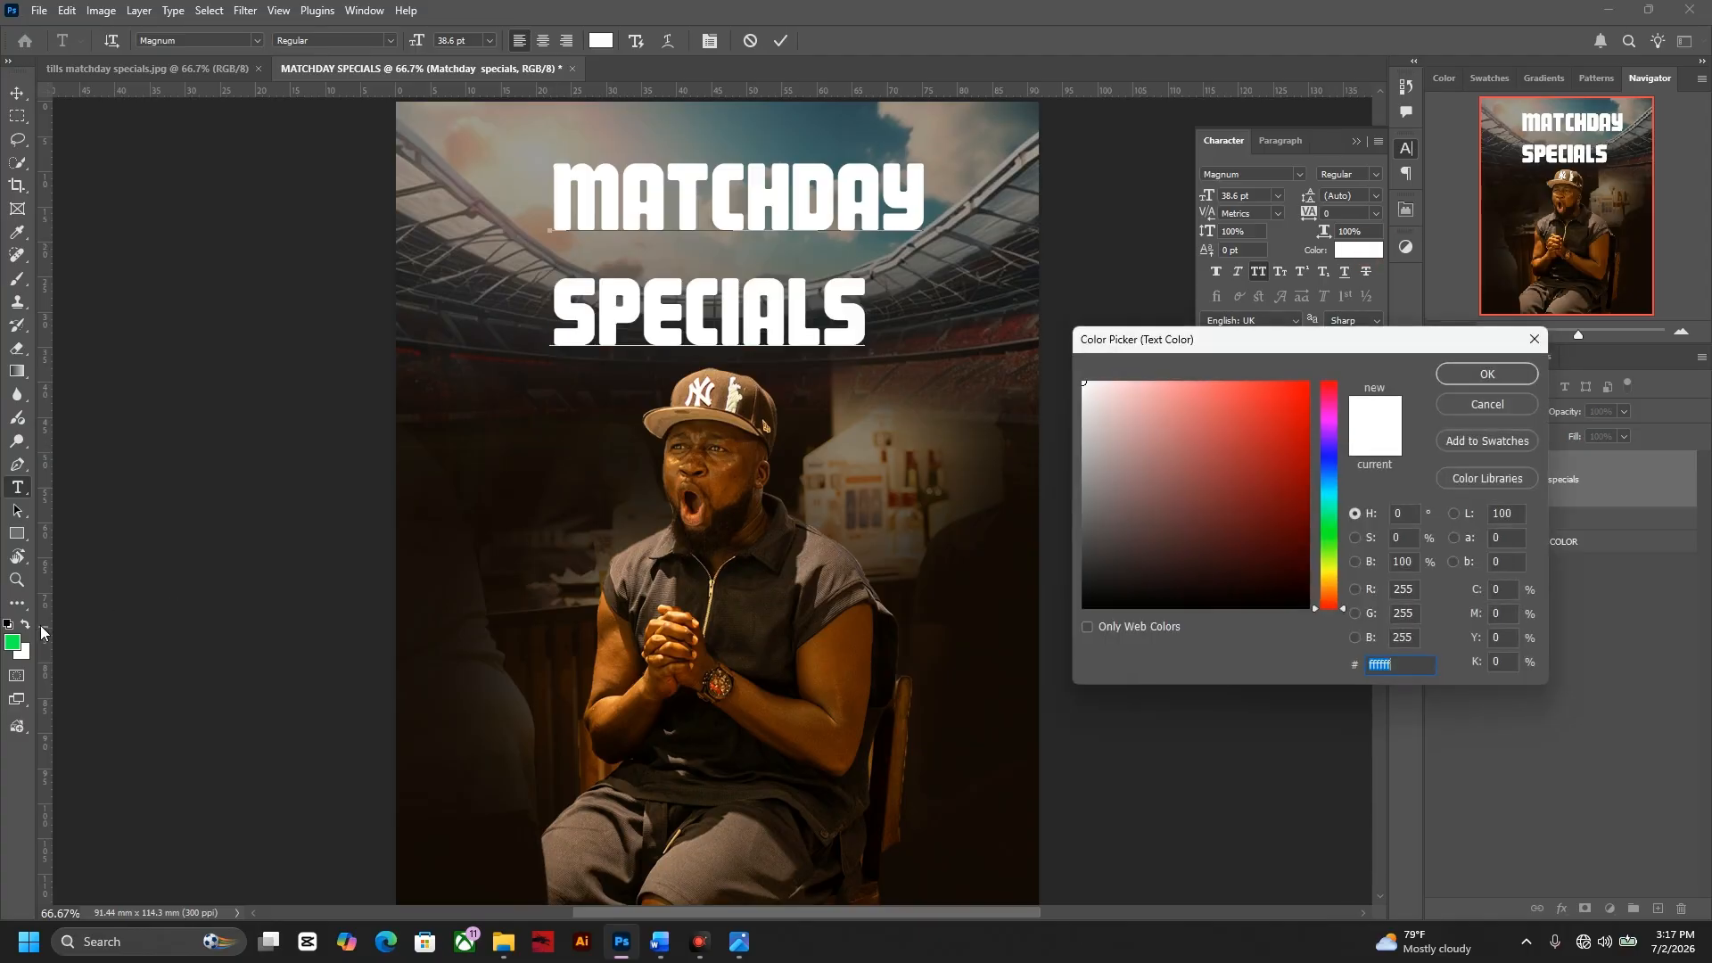
{"action": "type", "text": "1fff4e"}
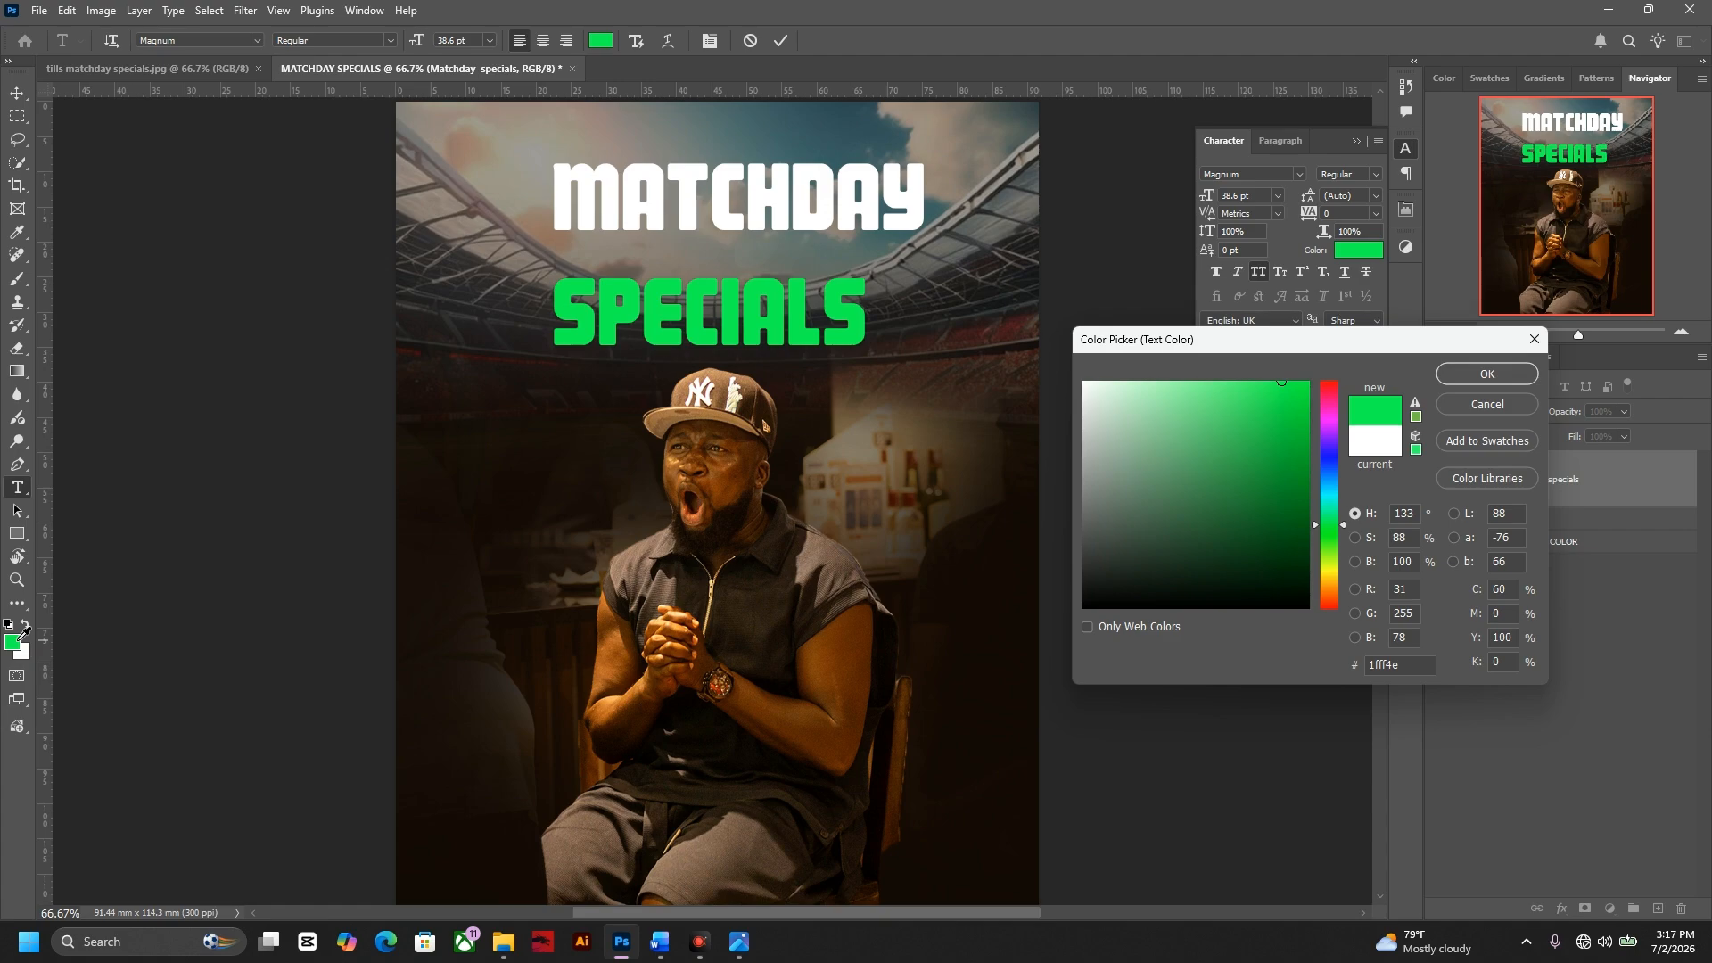
{"action": "left_click", "coordinate": [1480, 373]}
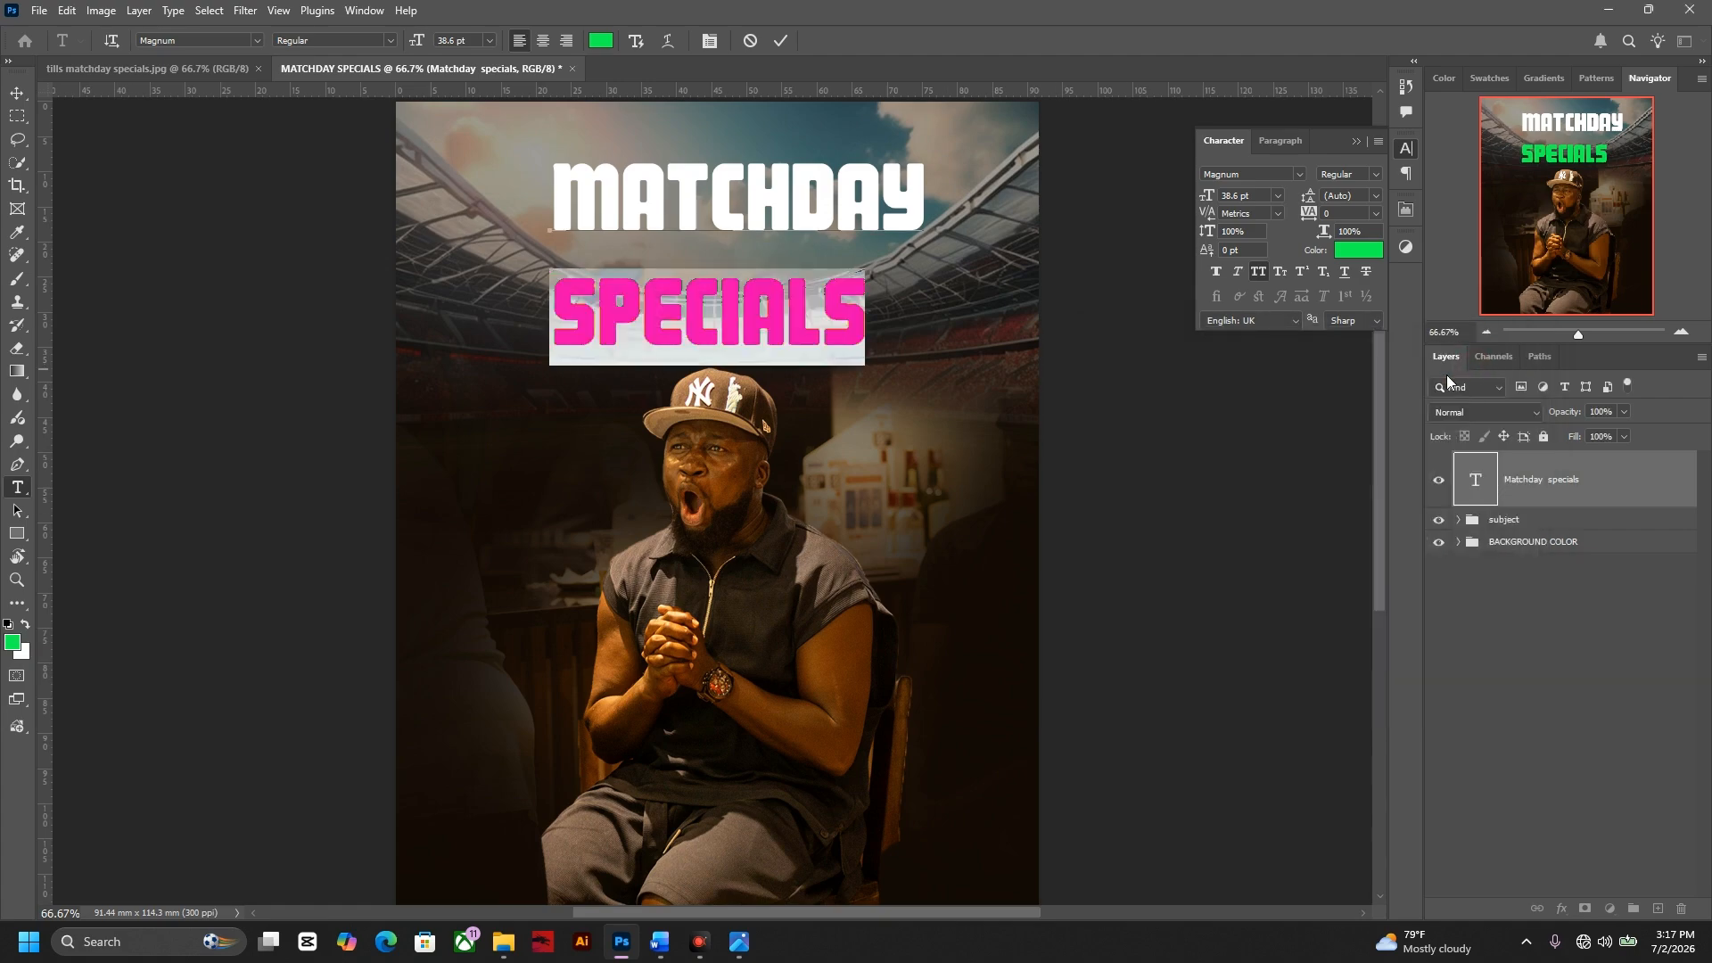
{"action": "left_click", "coordinate": [1124, 435]}
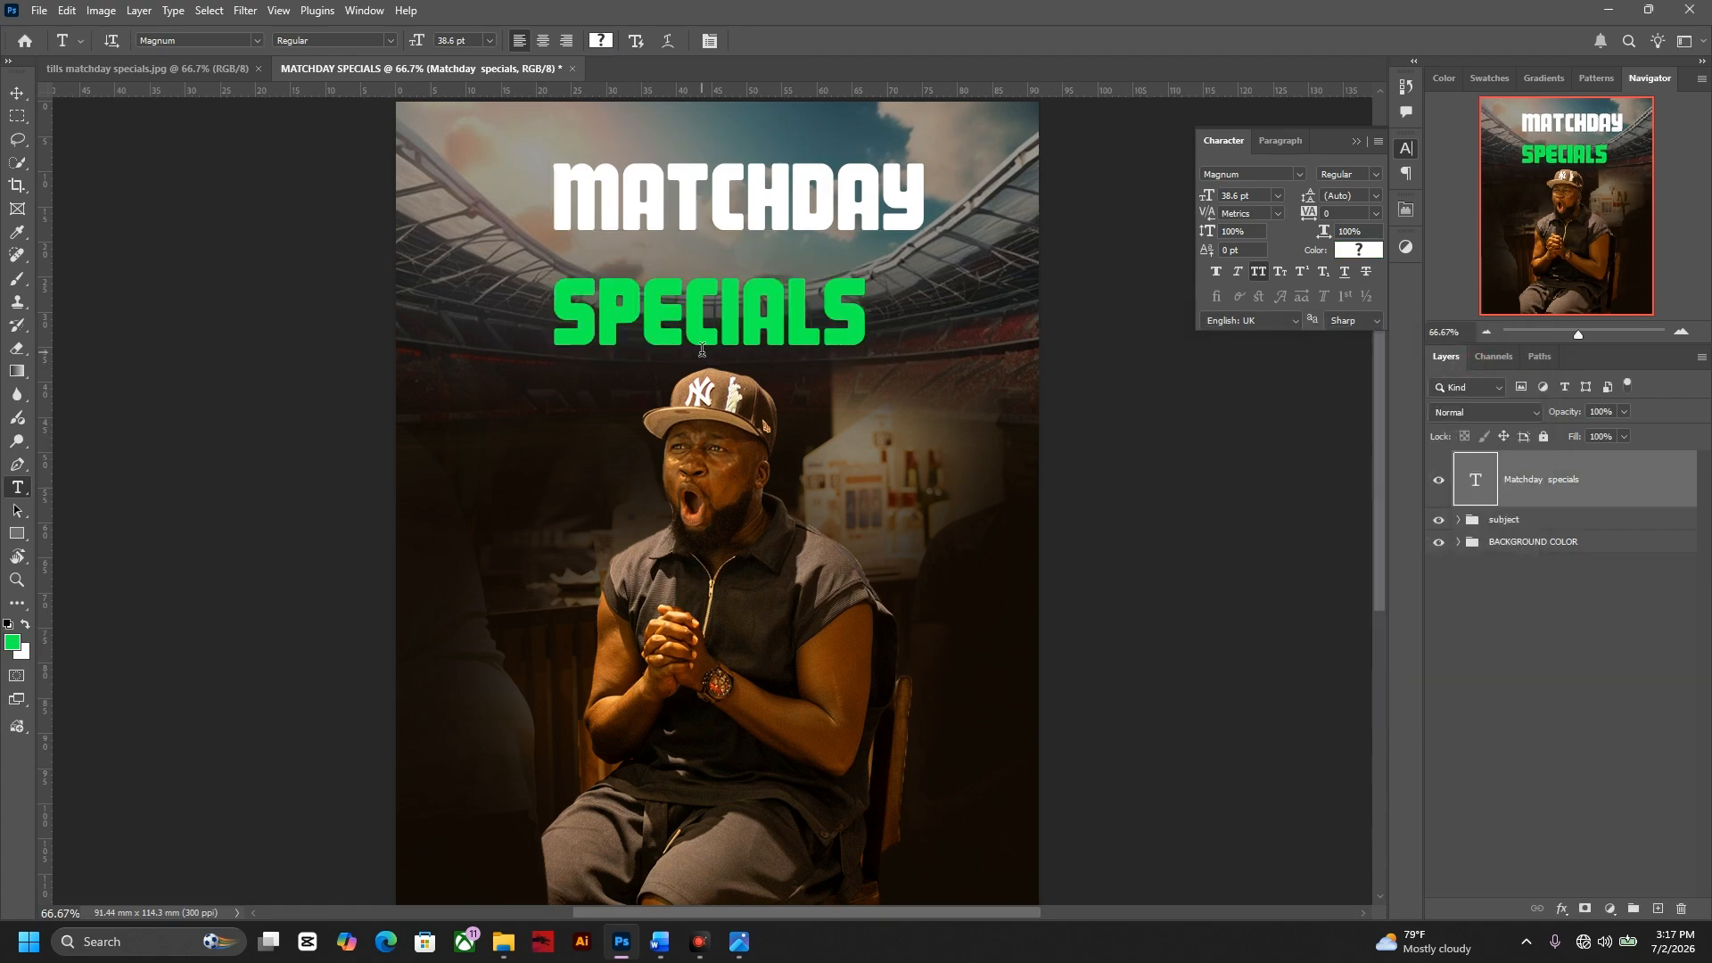
- Center-align the two headline lines and center the text layer horizontally on the canvas
{"action": "left_click", "coordinate": [751, 308]}
{"action": "key", "text": "ctrl+a"}
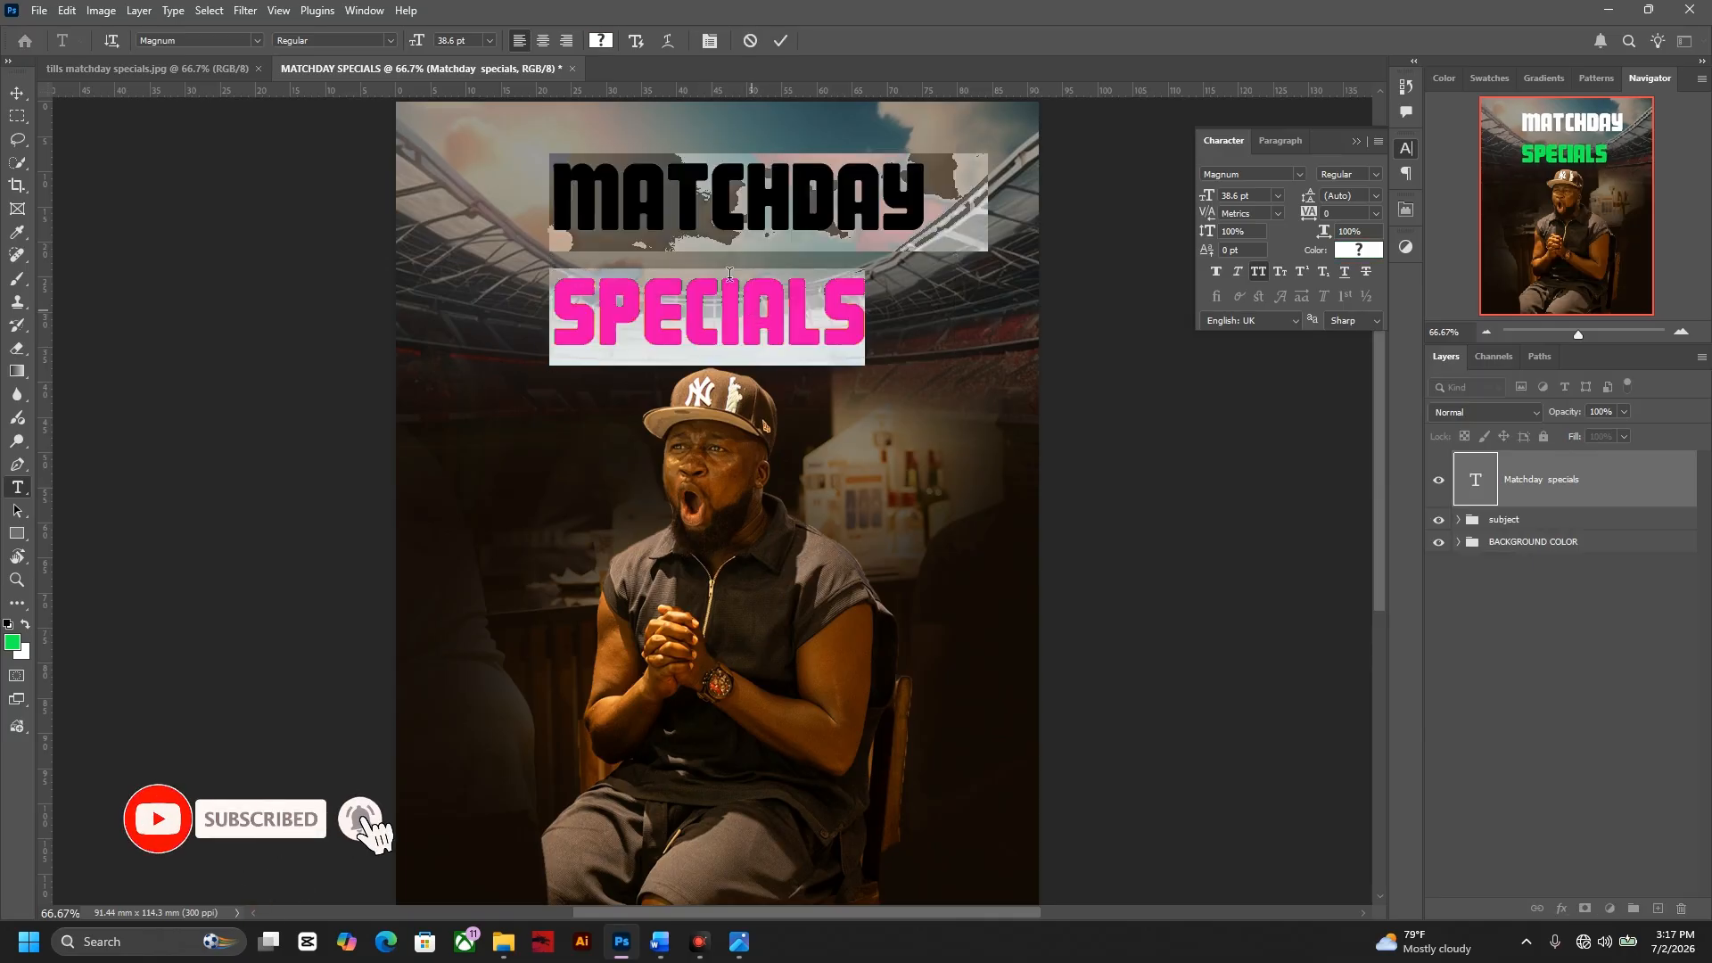
{"action": "left_click", "coordinate": [543, 41]}
{"action": "key", "text": "Escape"}
{"action": "key", "text": "v"}
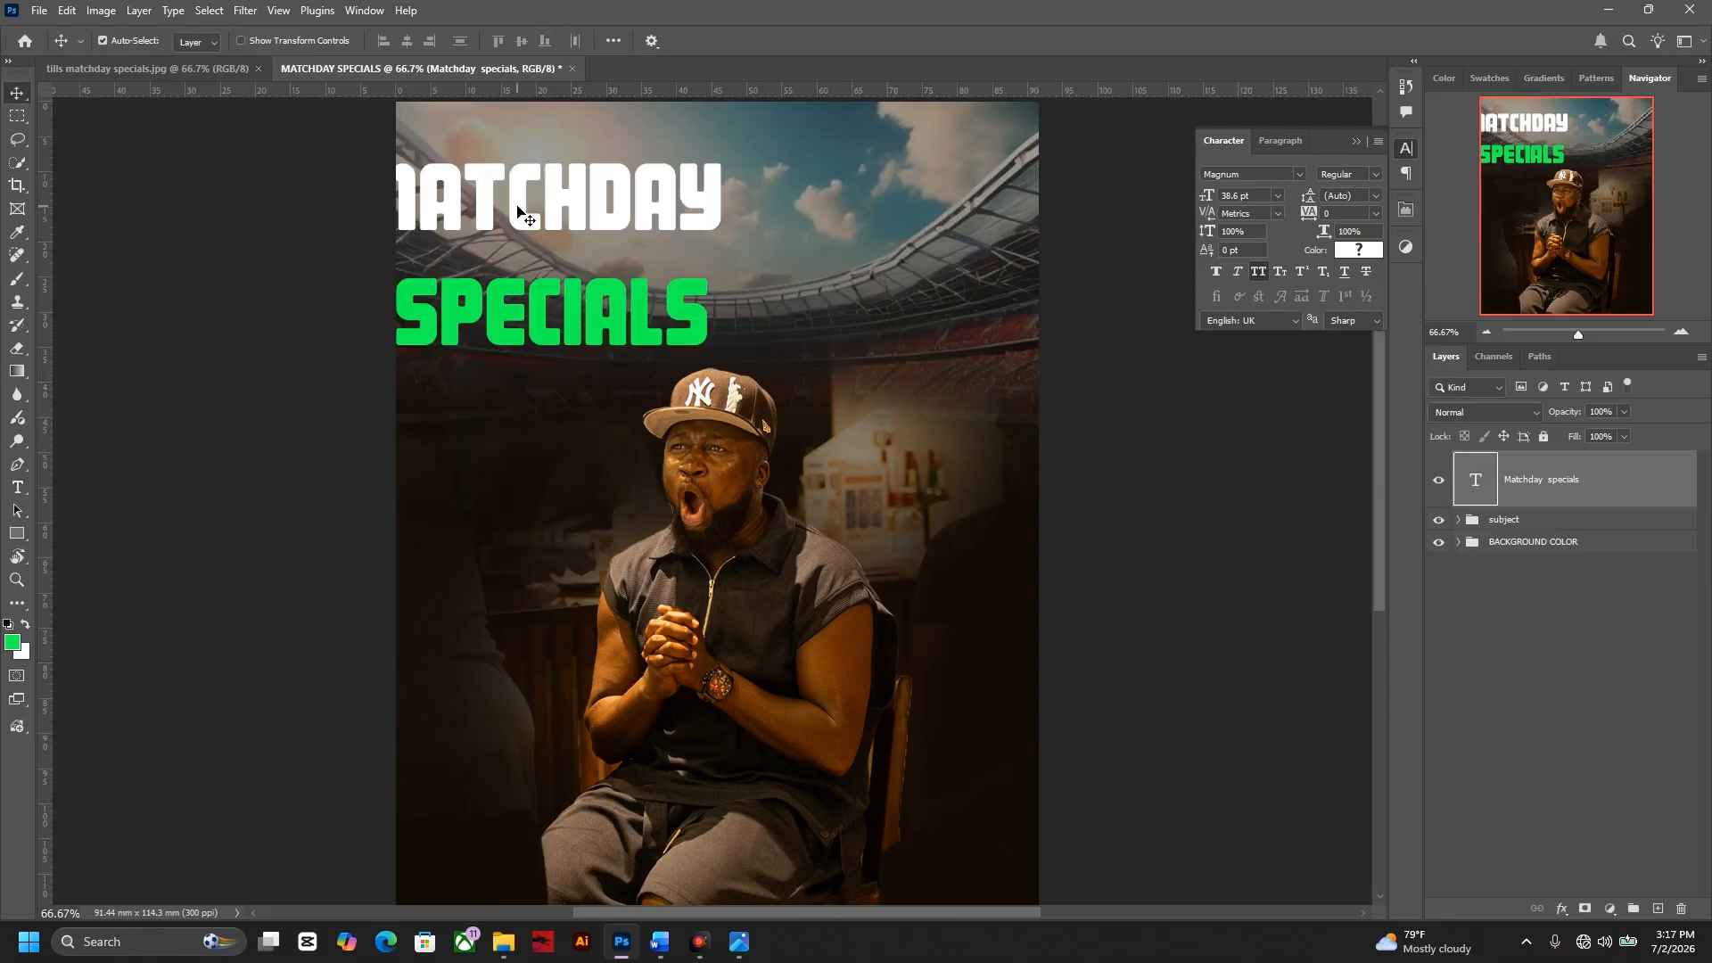
{"action": "key", "text": "ctrl+a"}
{"action": "left_click", "coordinate": [405, 45]}
{"action": "key", "text": "ctrl+d"}
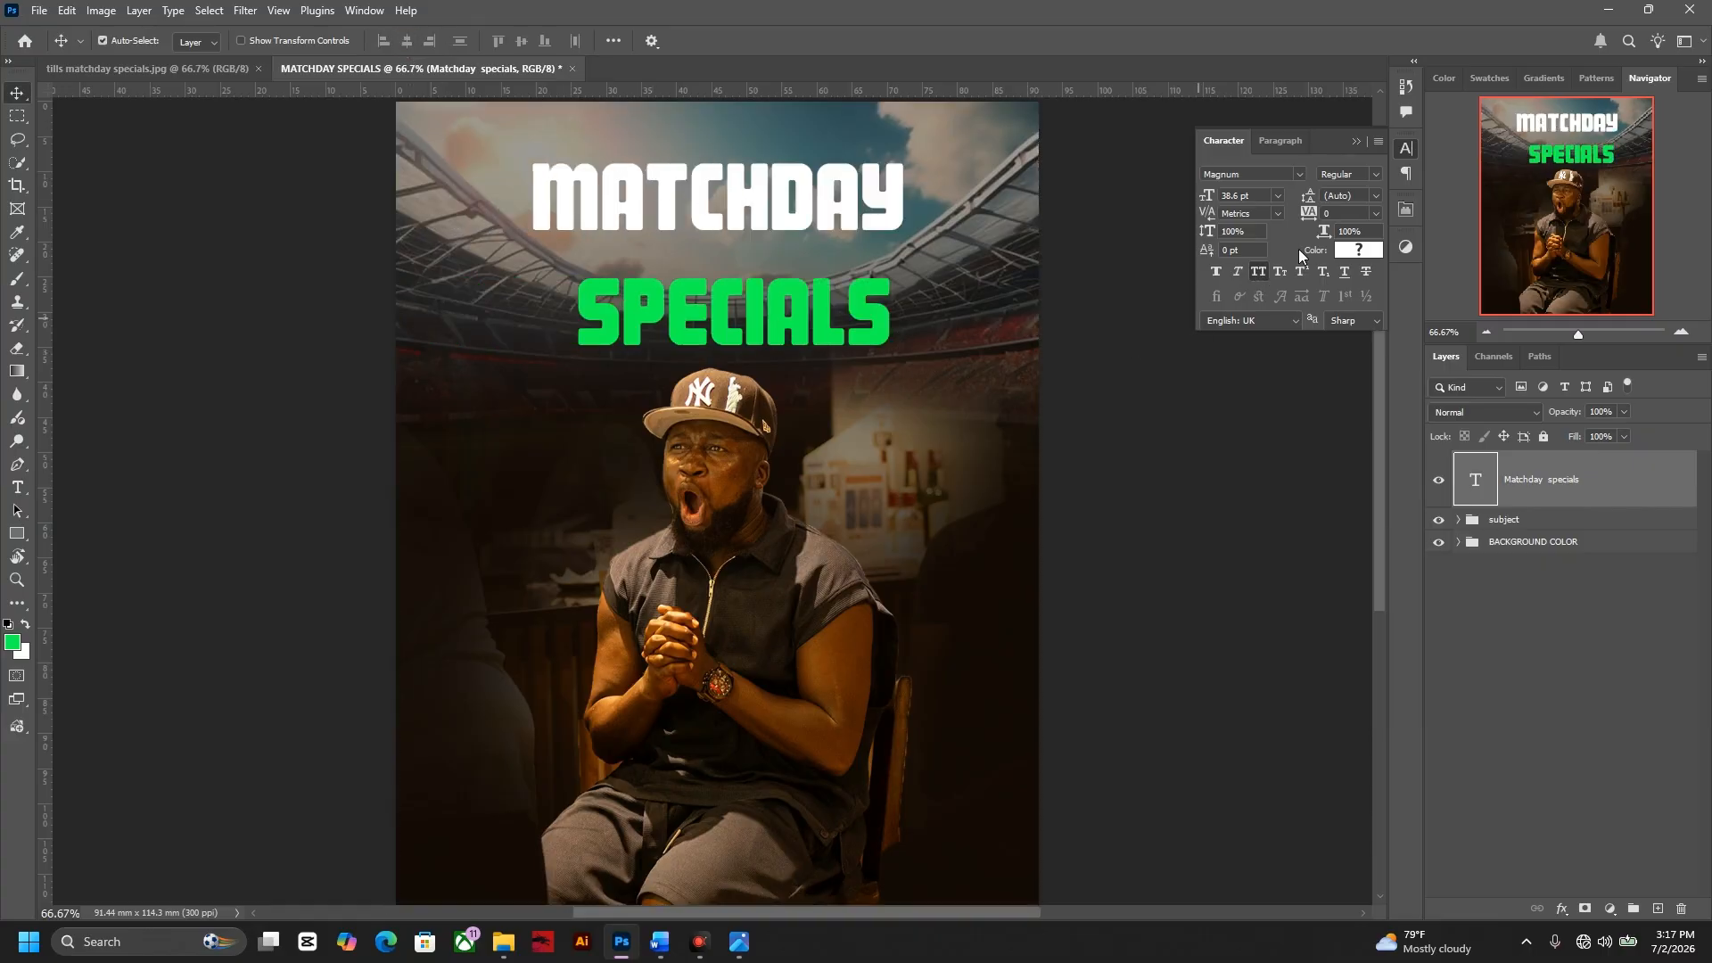
- Tighten the headline's leading to 42 pt and compare its shape with the reference flyer
{"action": "left_click_drag", "start_coordinate": [1311, 212], "coordinate": [1297, 182]}
{"action": "key", "text": "ctrl+z"}
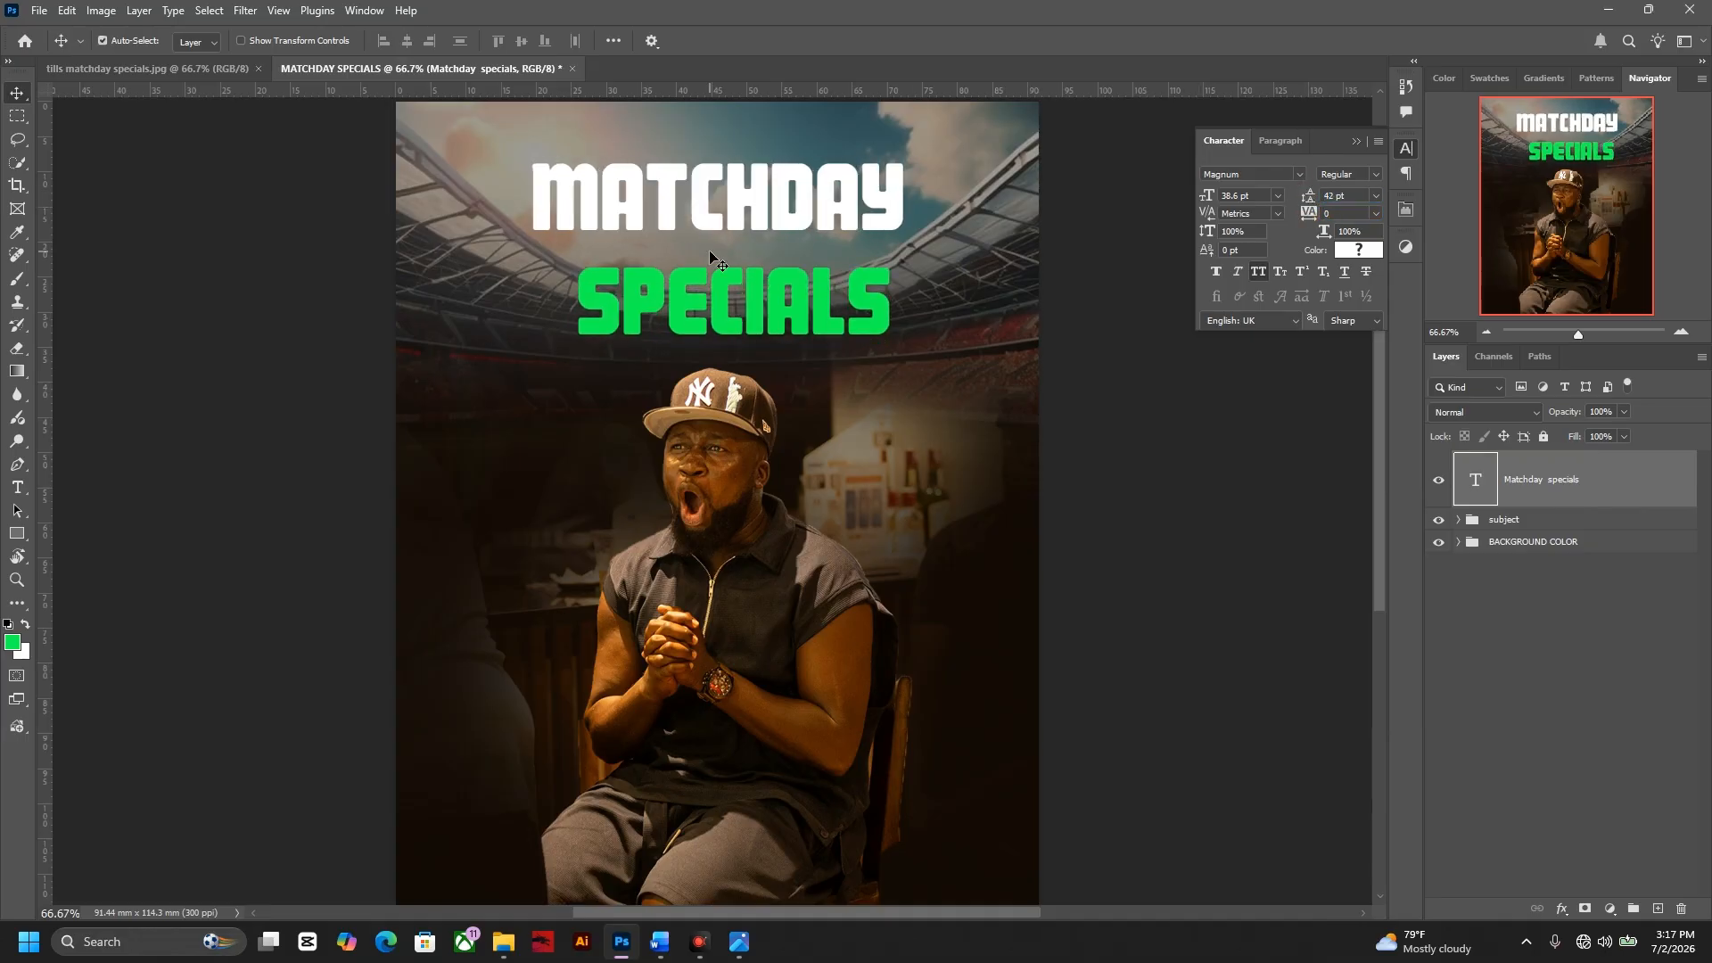
{"action": "left_click", "coordinate": [176, 72]}
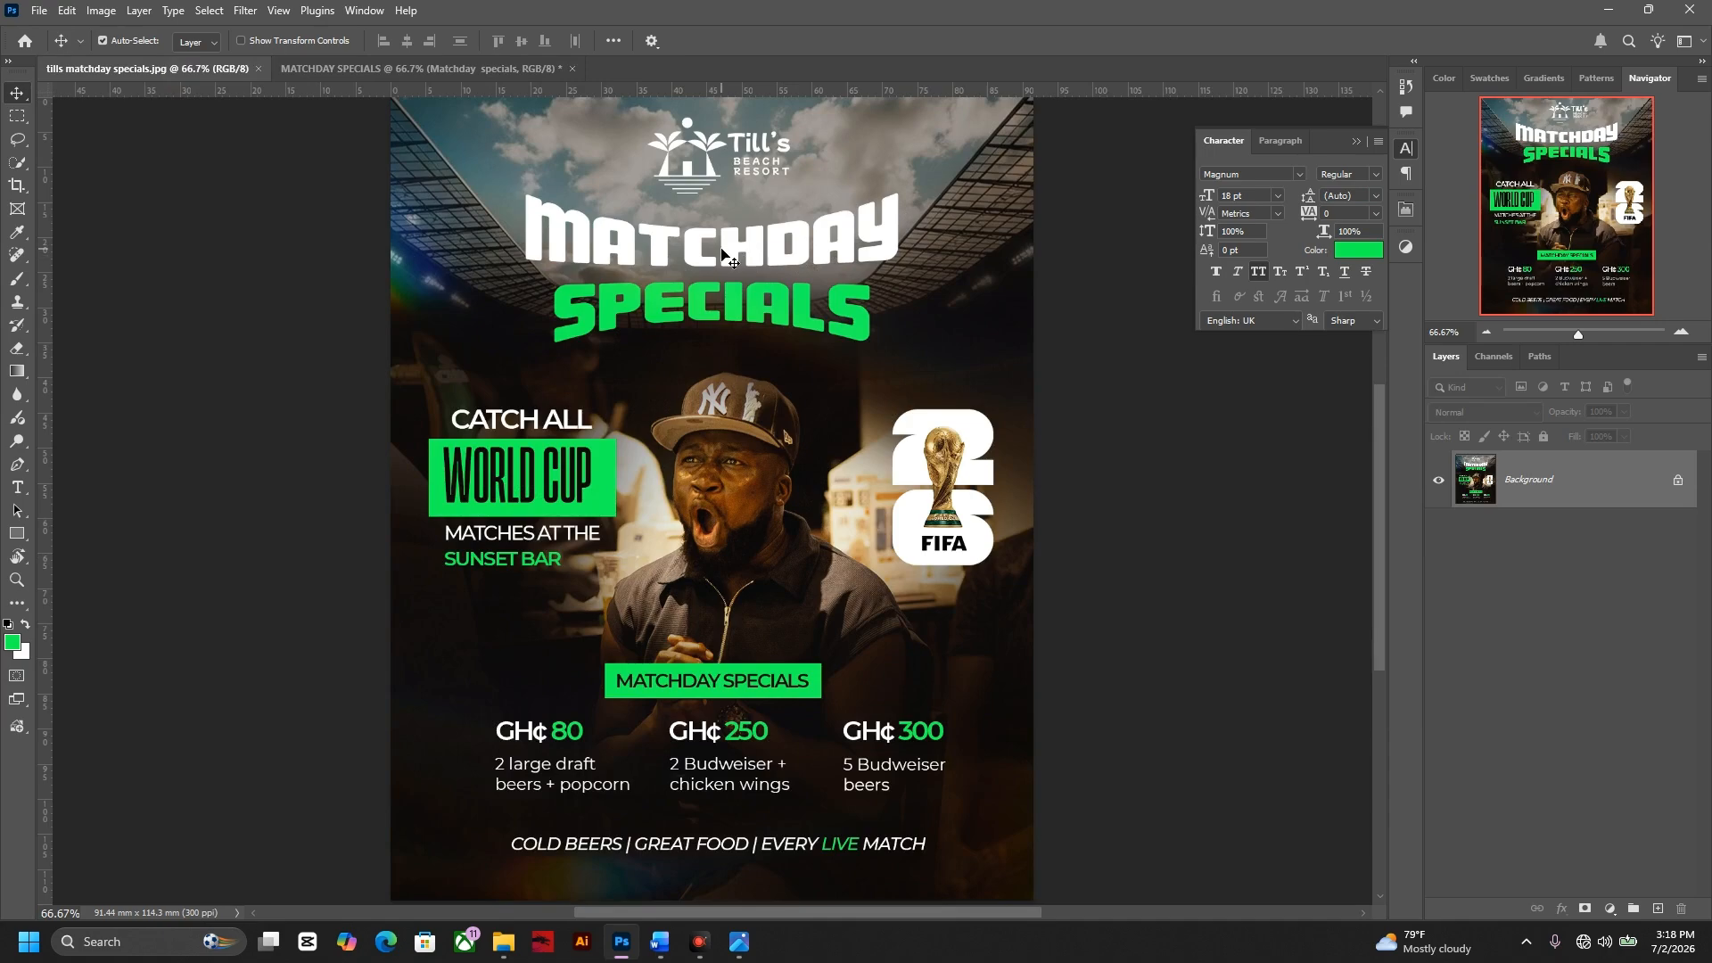
{"action": "left_click", "coordinate": [390, 68]}
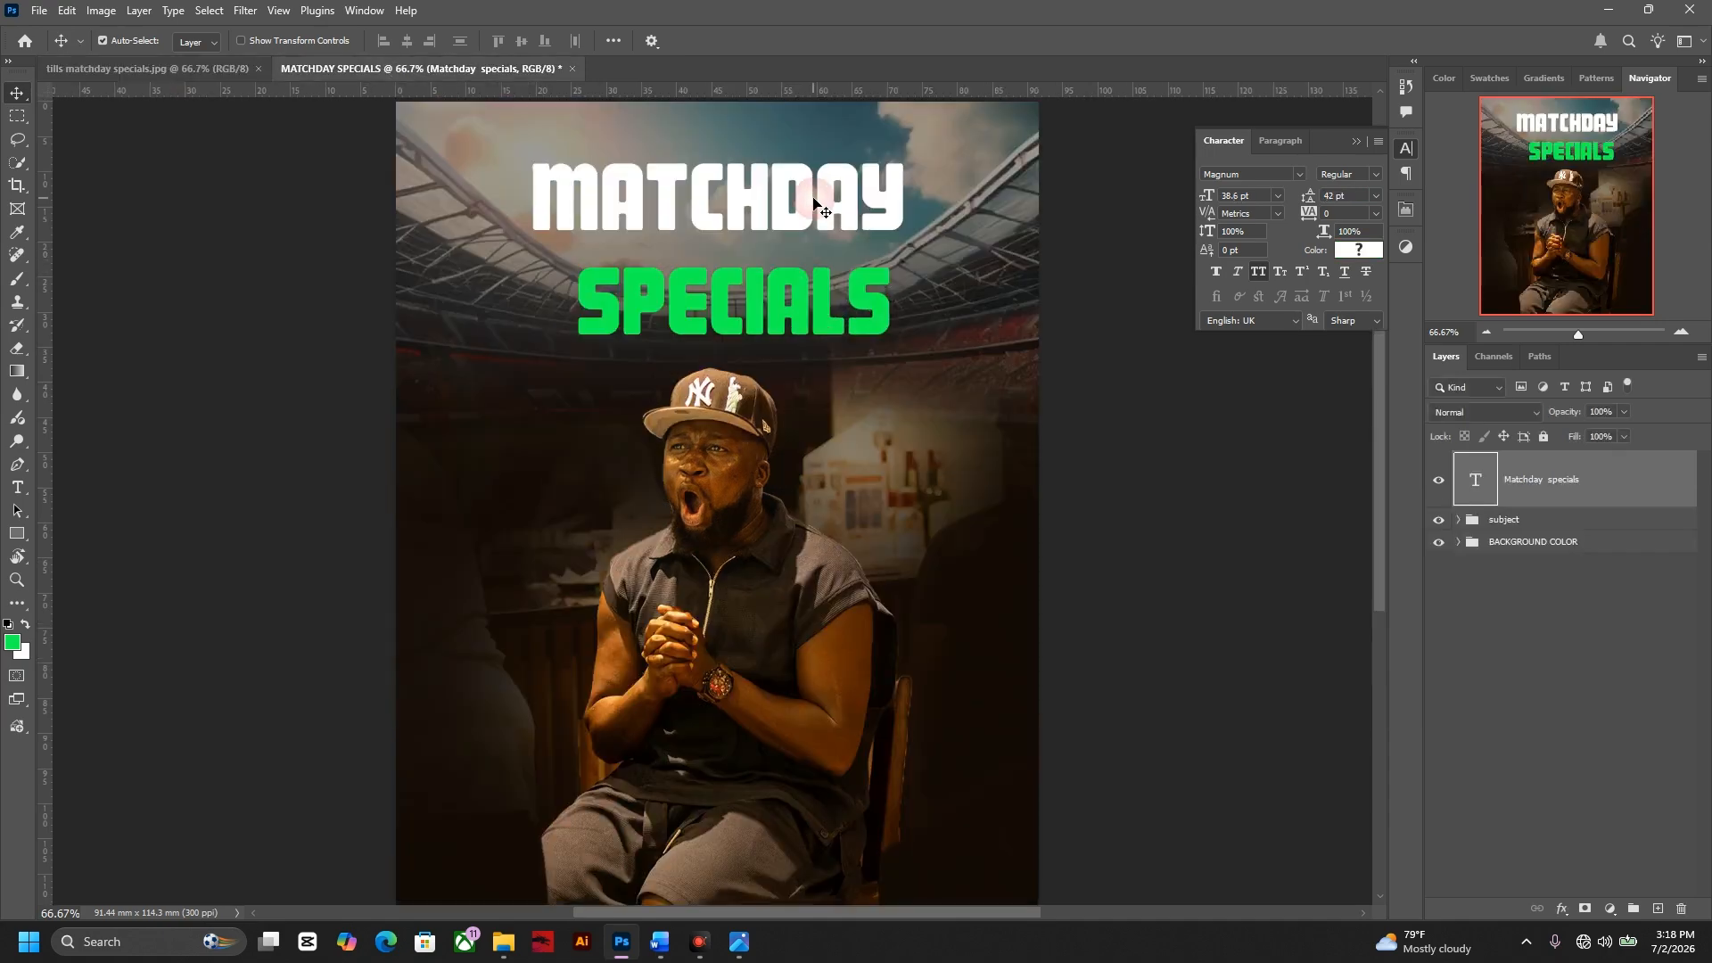
- Start a warp transform on the headline and try the Flag, Arch and Arc Lower styles
{"action": "key", "text": "ctrl+t"}
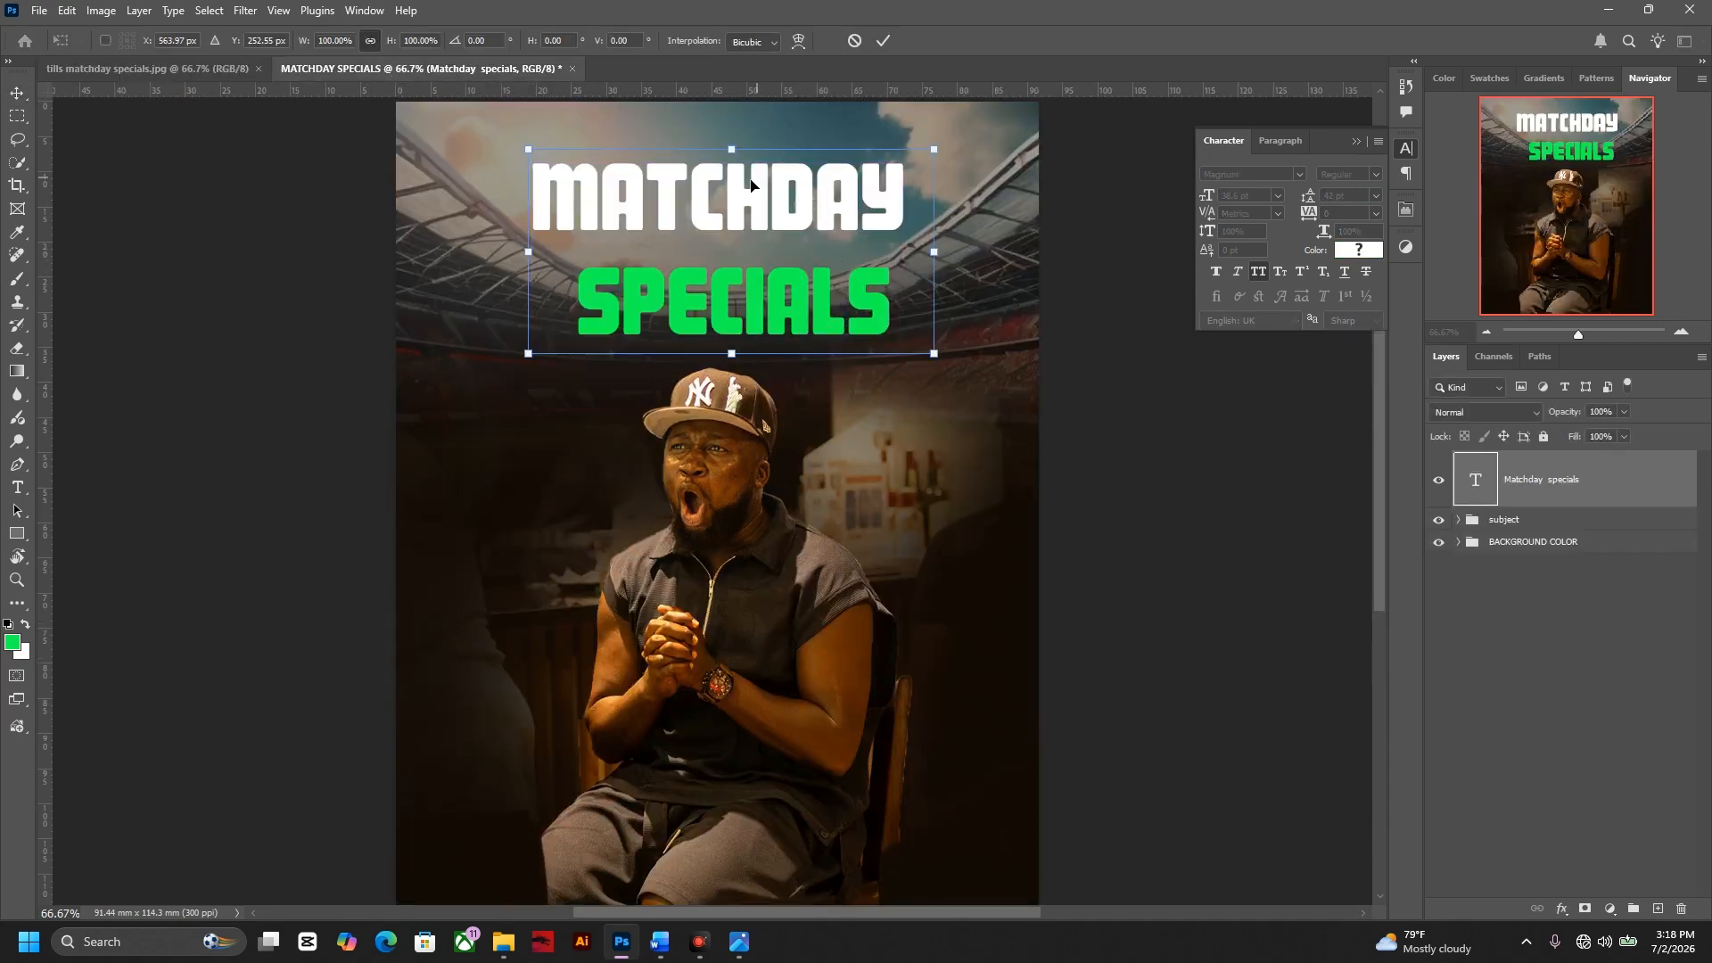
{"action": "left_click", "coordinate": [799, 43]}
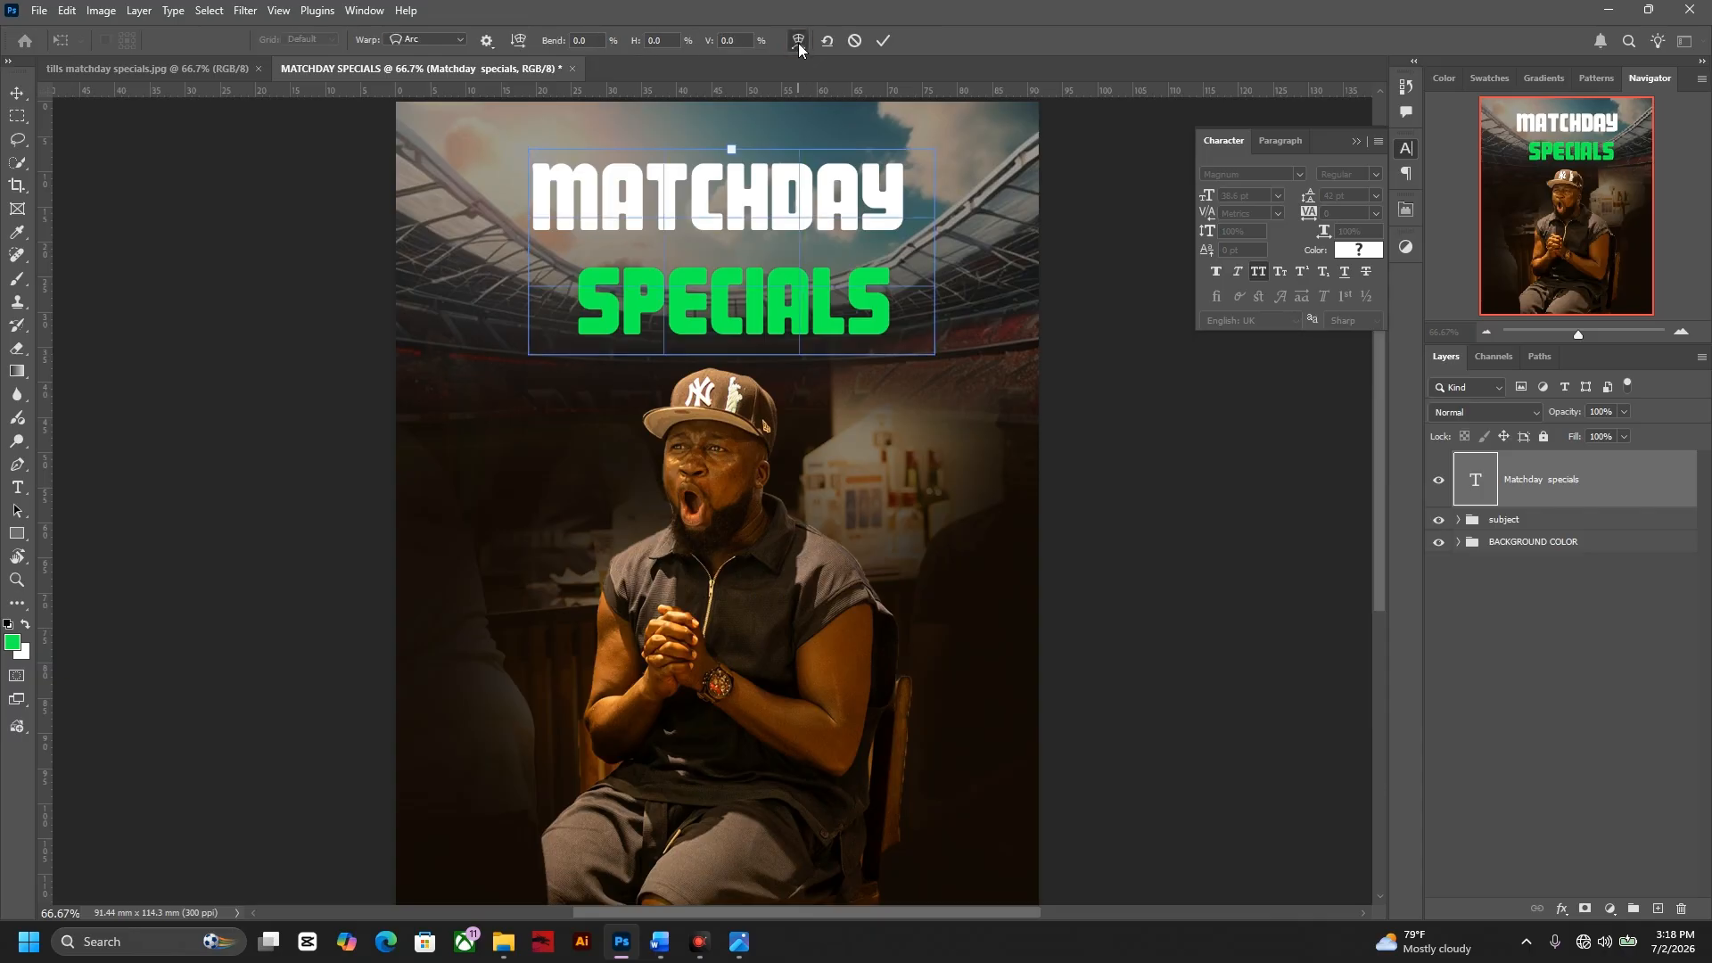
{"action": "left_click", "coordinate": [462, 40]}
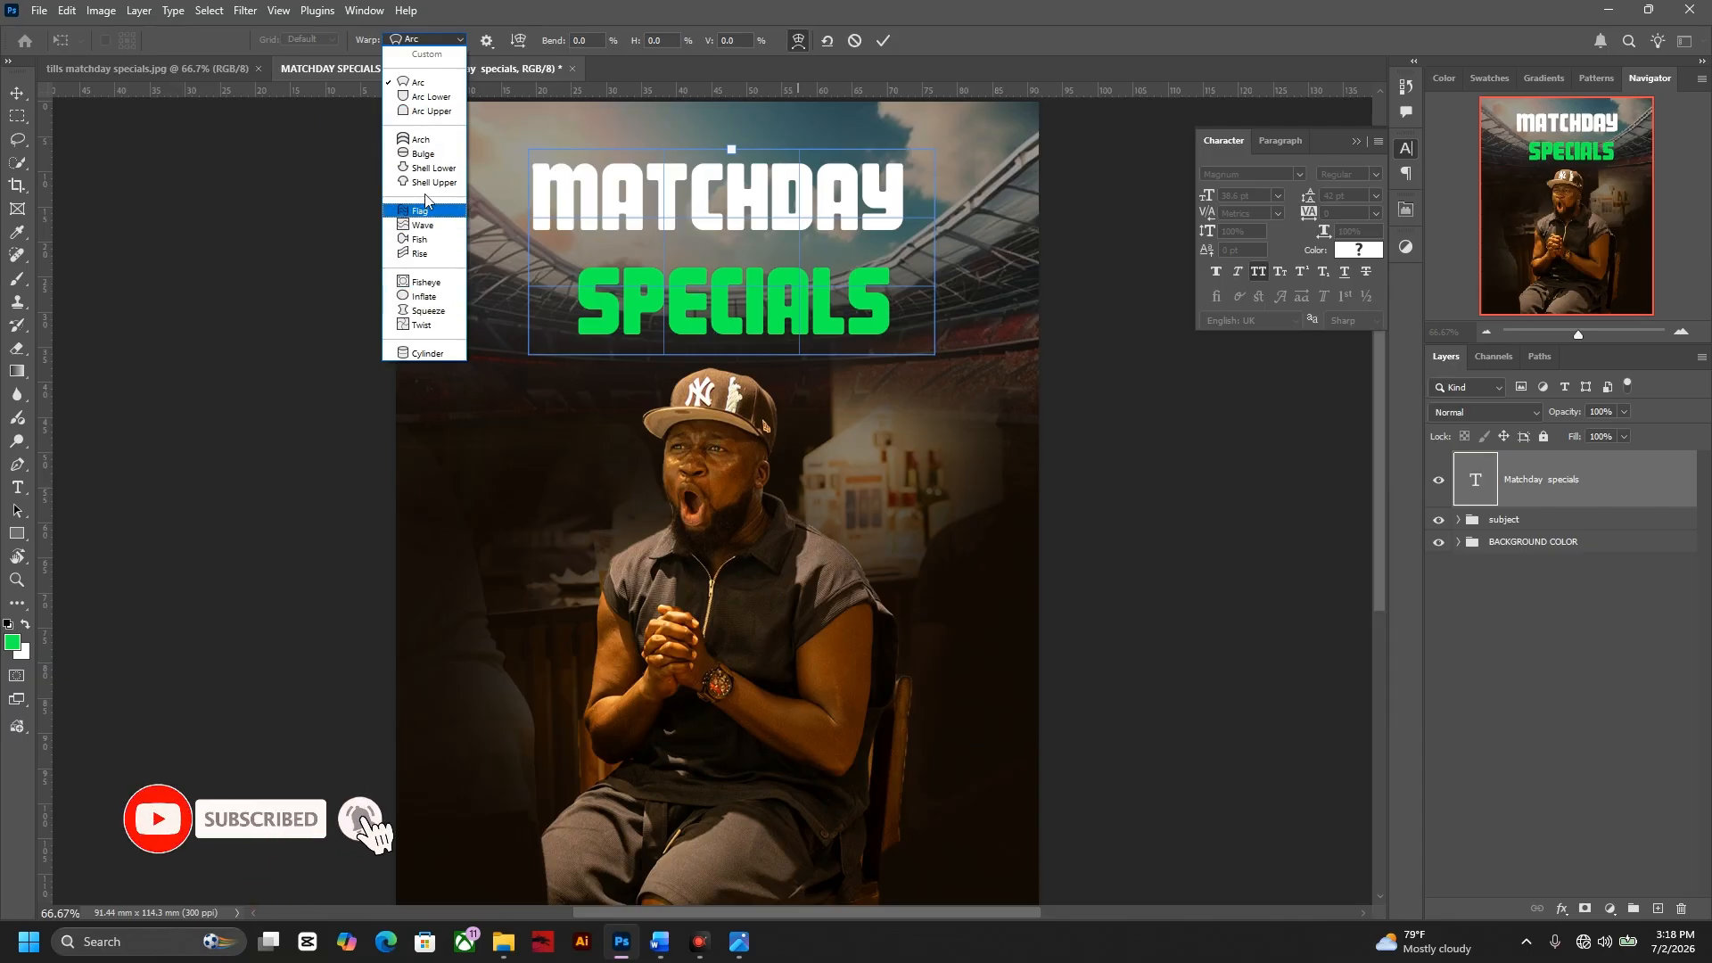
{"action": "left_click", "coordinate": [425, 212]}
{"action": "left_click", "coordinate": [437, 40]}
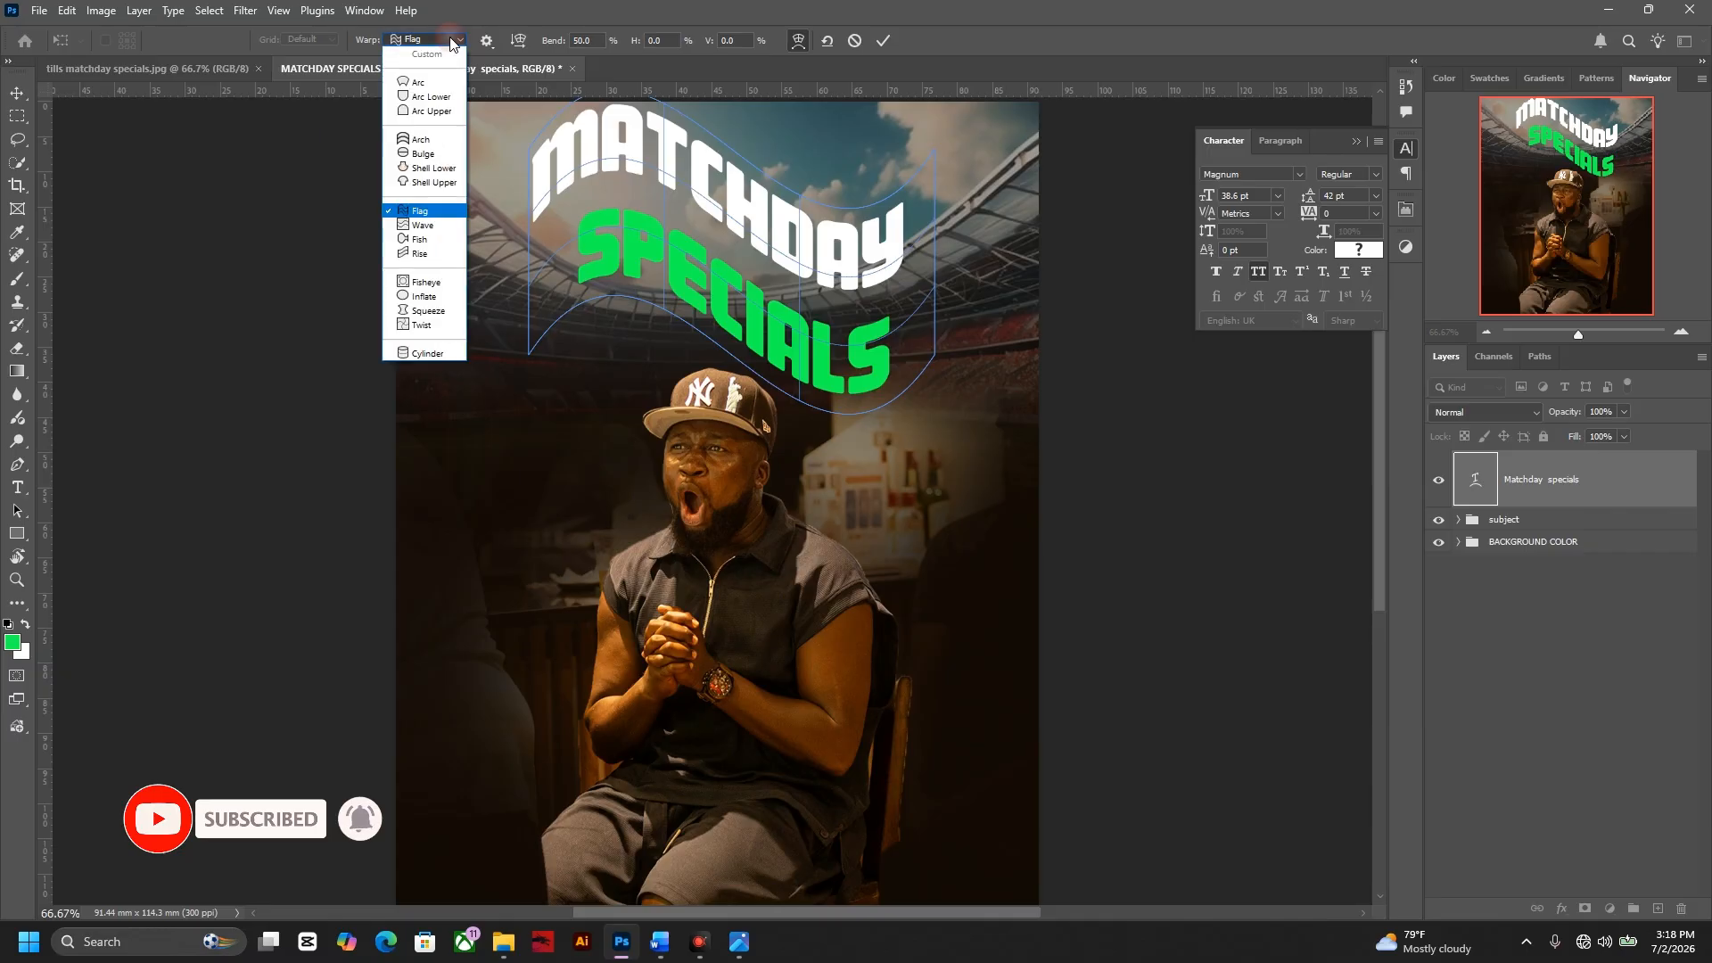
{"action": "left_click", "coordinate": [426, 140]}
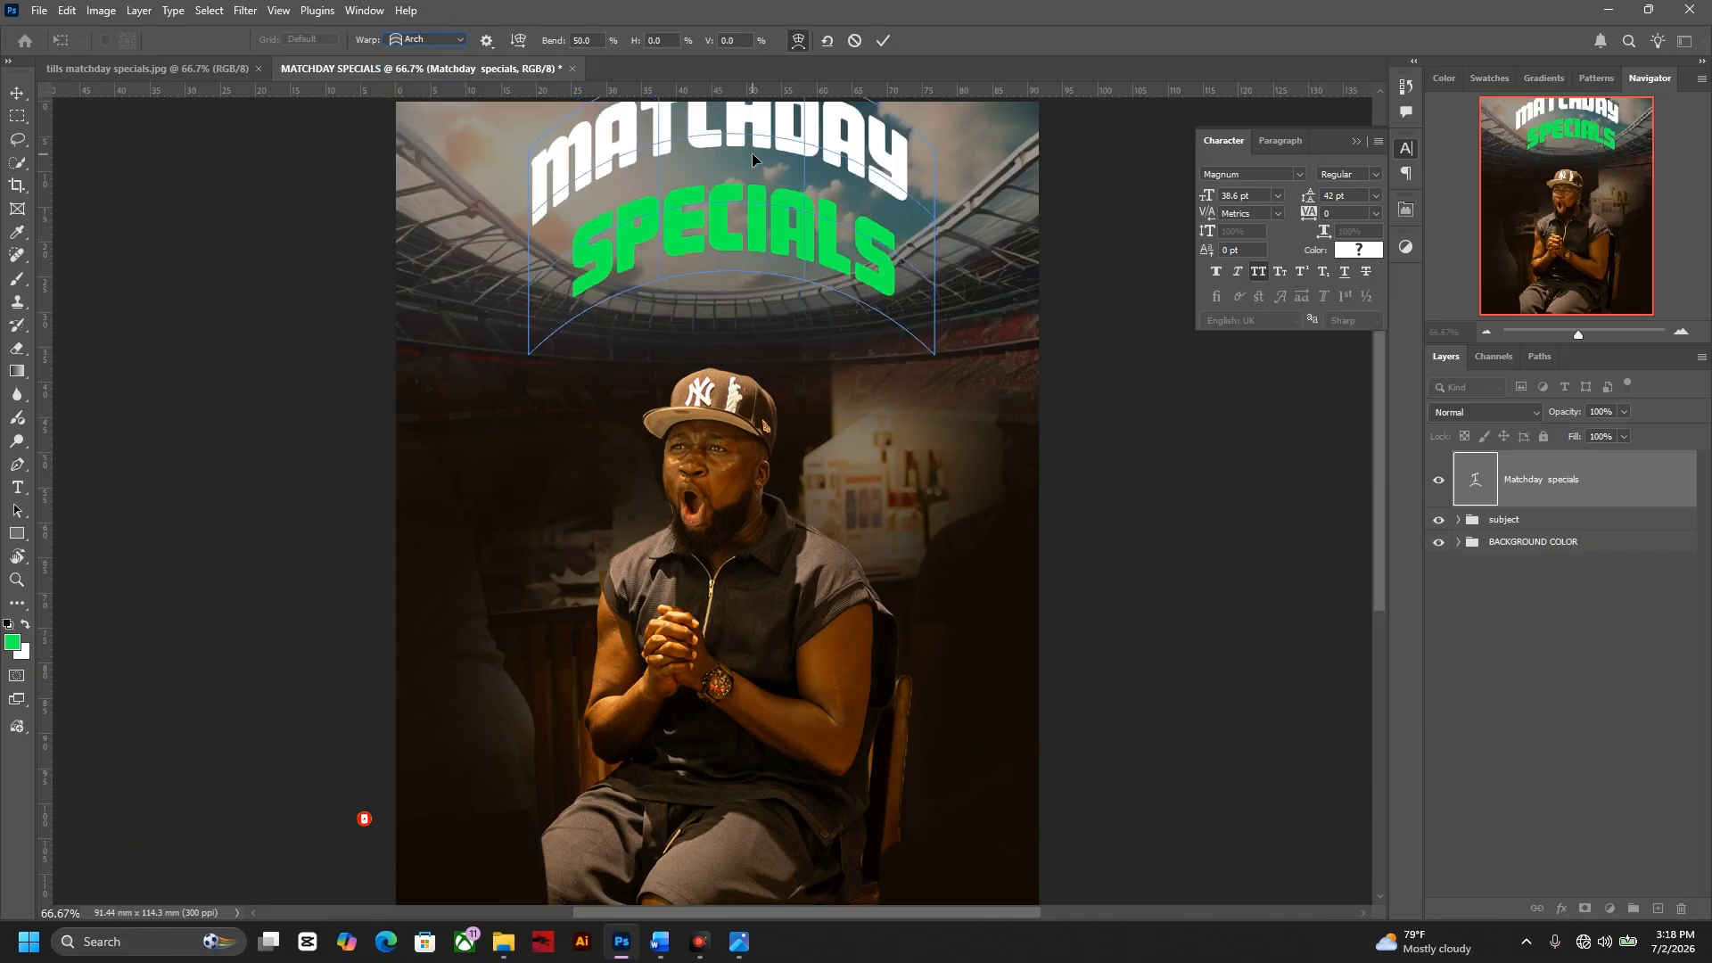
{"action": "left_click", "coordinate": [429, 40]}
{"action": "left_click", "coordinate": [423, 108]}
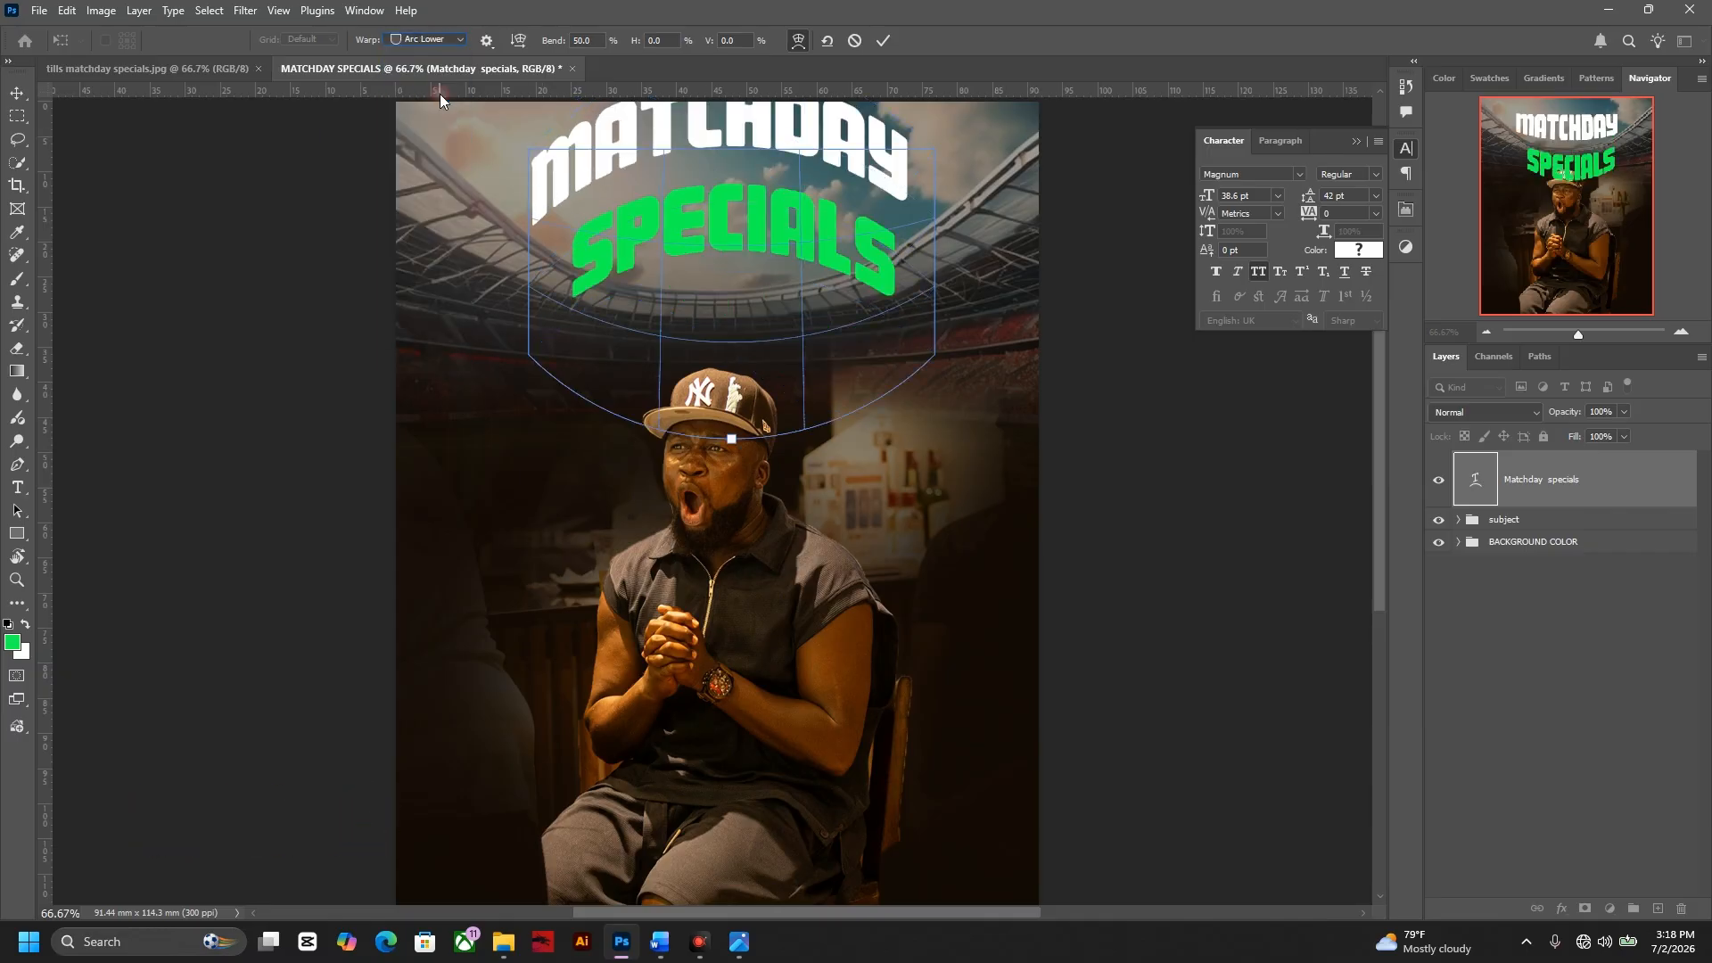
- Warp the headline with the Bulge style at a bend of -26.3%, moving it slightly down, and apply the transform
{"action": "left_click", "coordinate": [447, 40]}
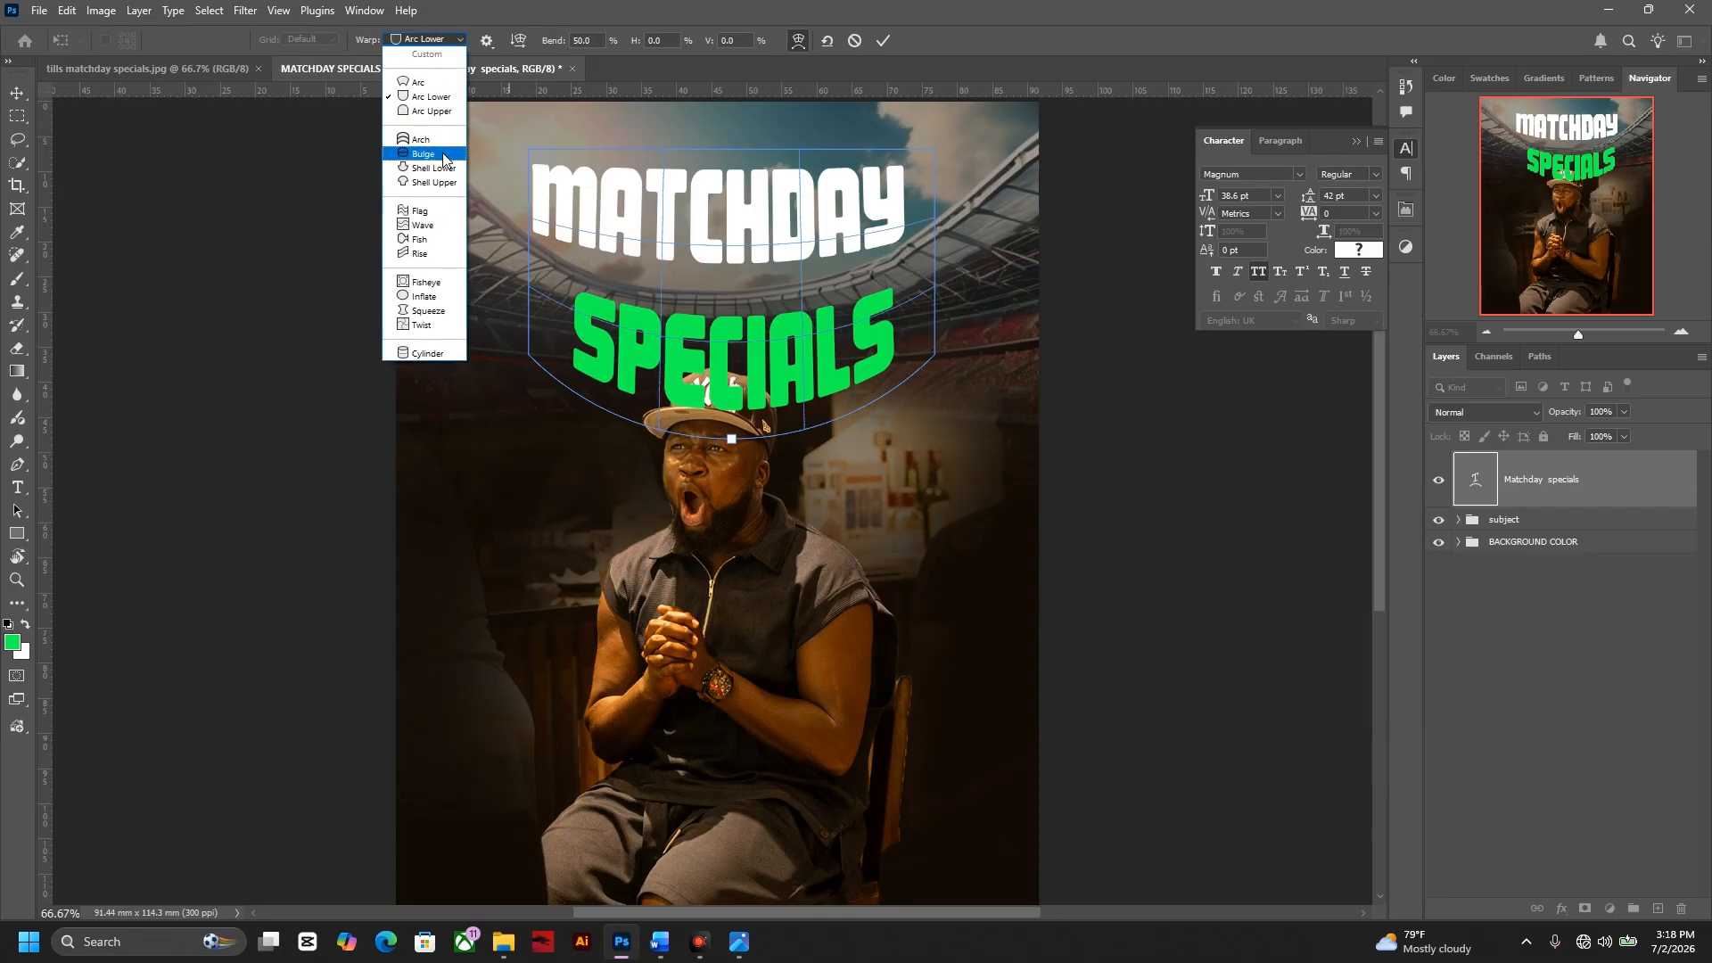
{"action": "left_click", "coordinate": [443, 155]}
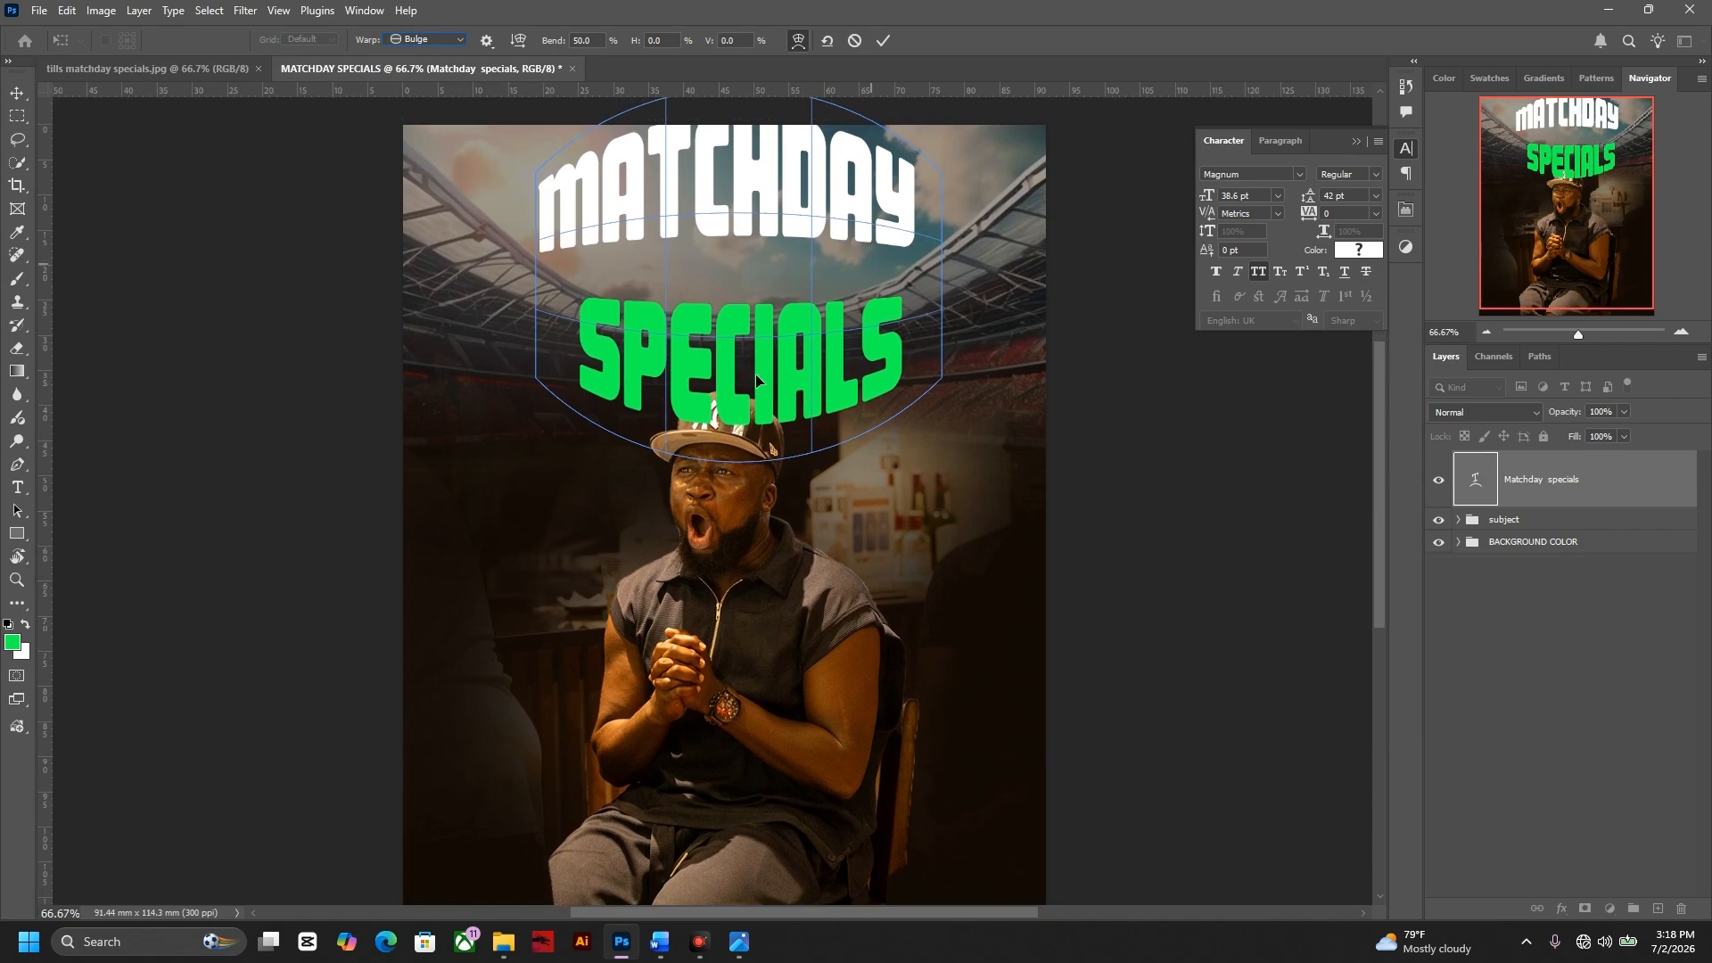
{"action": "left_click_drag", "start_coordinate": [785, 212], "coordinate": [779, 255]}
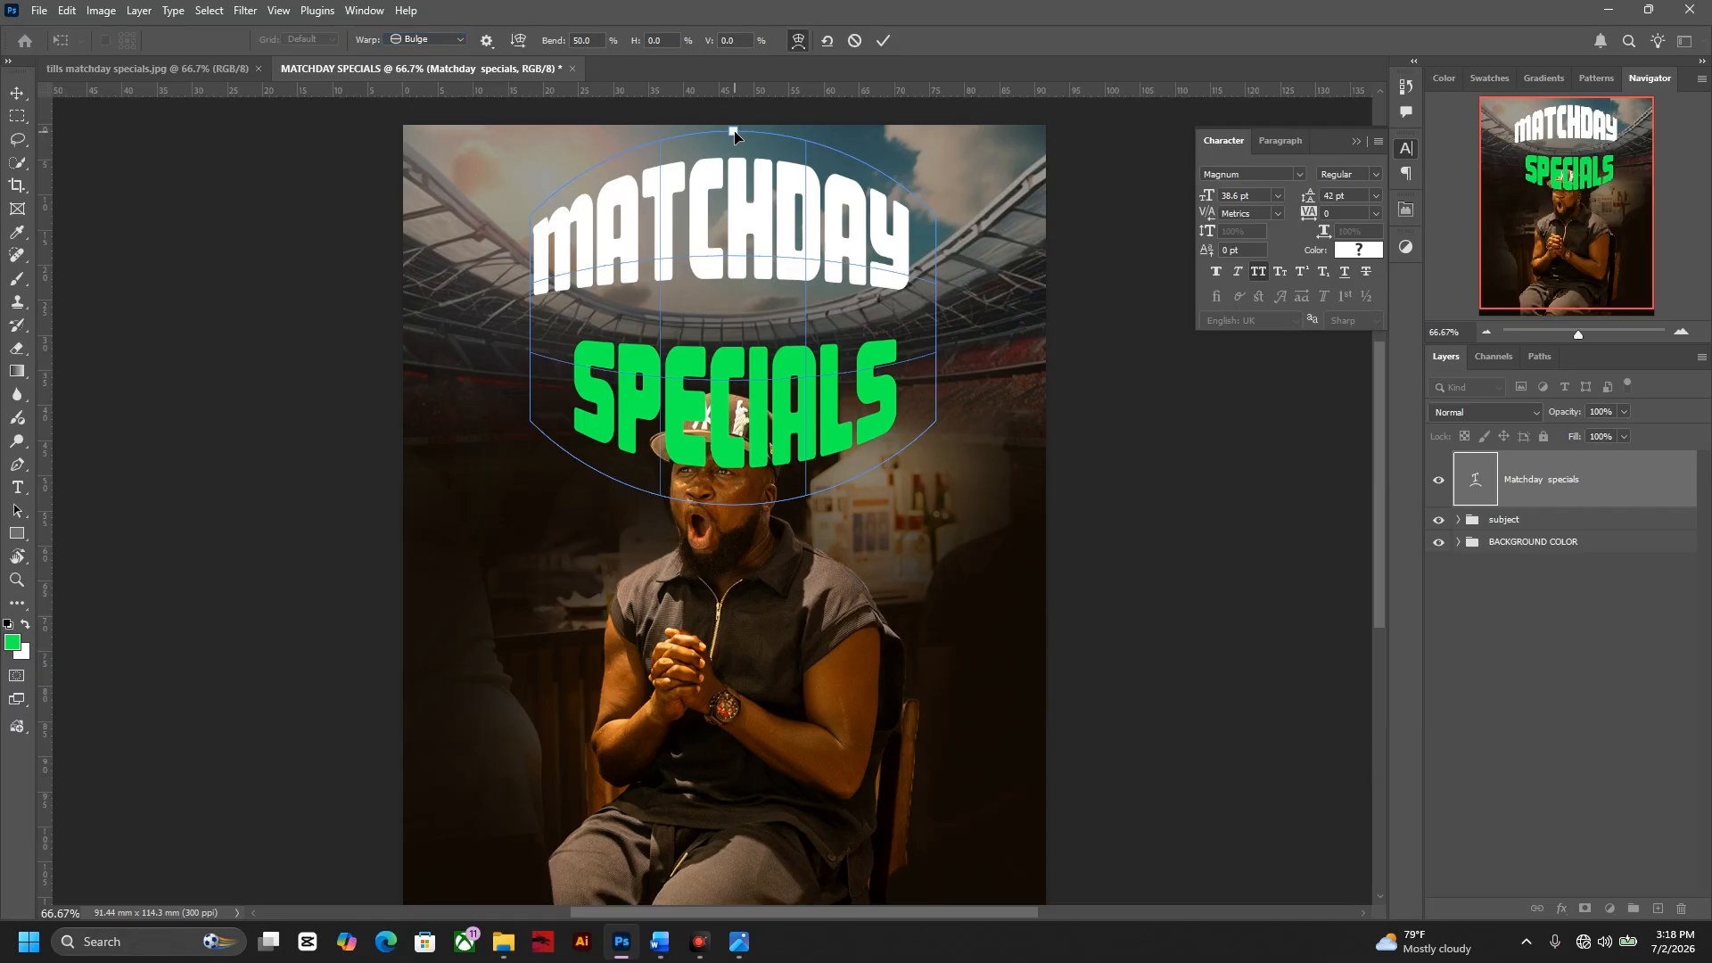
{"action": "left_click_drag", "start_coordinate": [734, 135], "coordinate": [754, 260]}
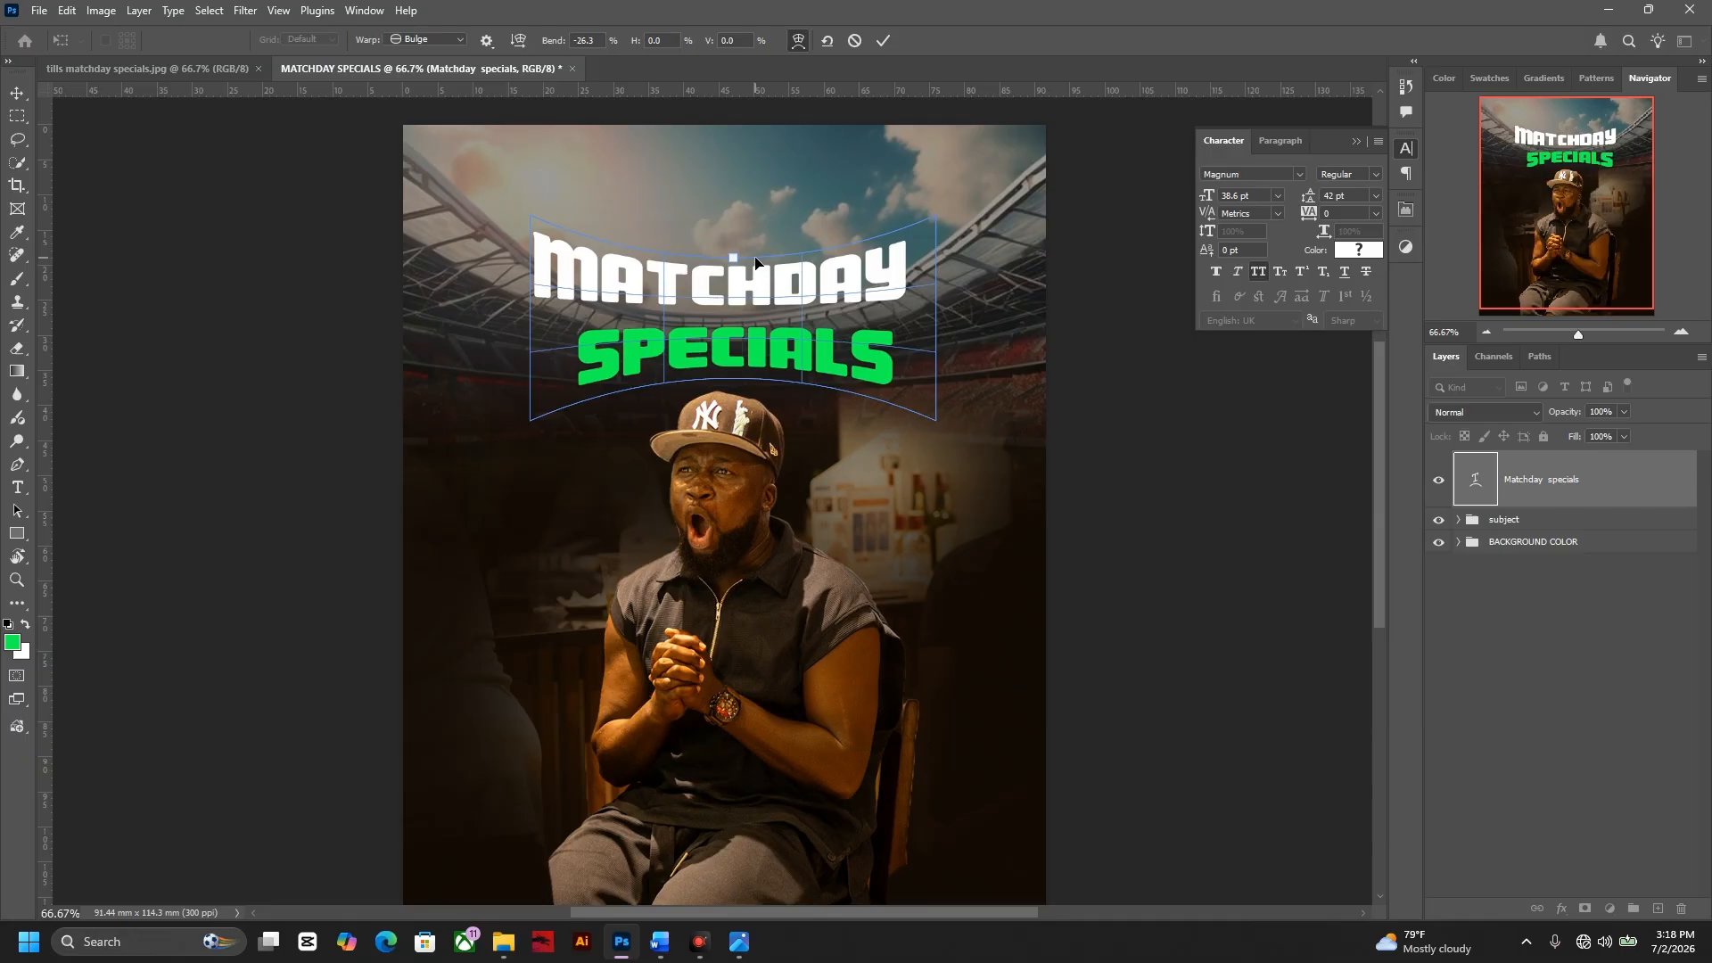
{"action": "left_click", "coordinate": [884, 41]}
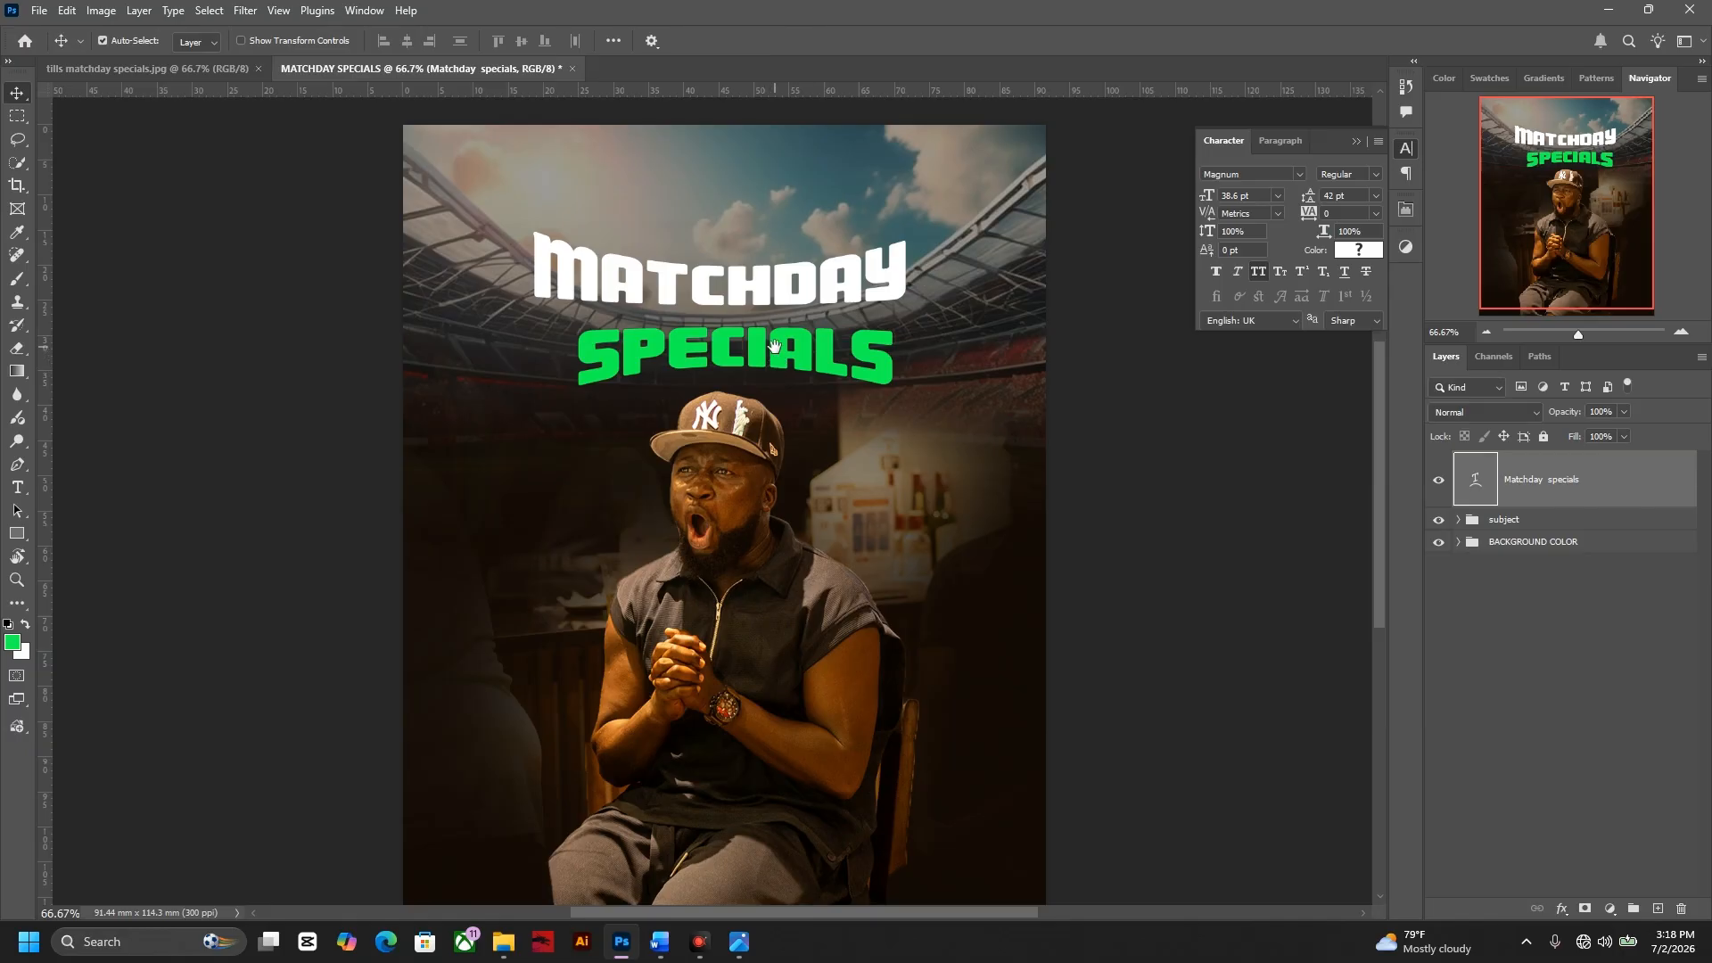
{"action": "left_click_drag", "start_coordinate": [774, 346], "coordinate": [778, 253]}
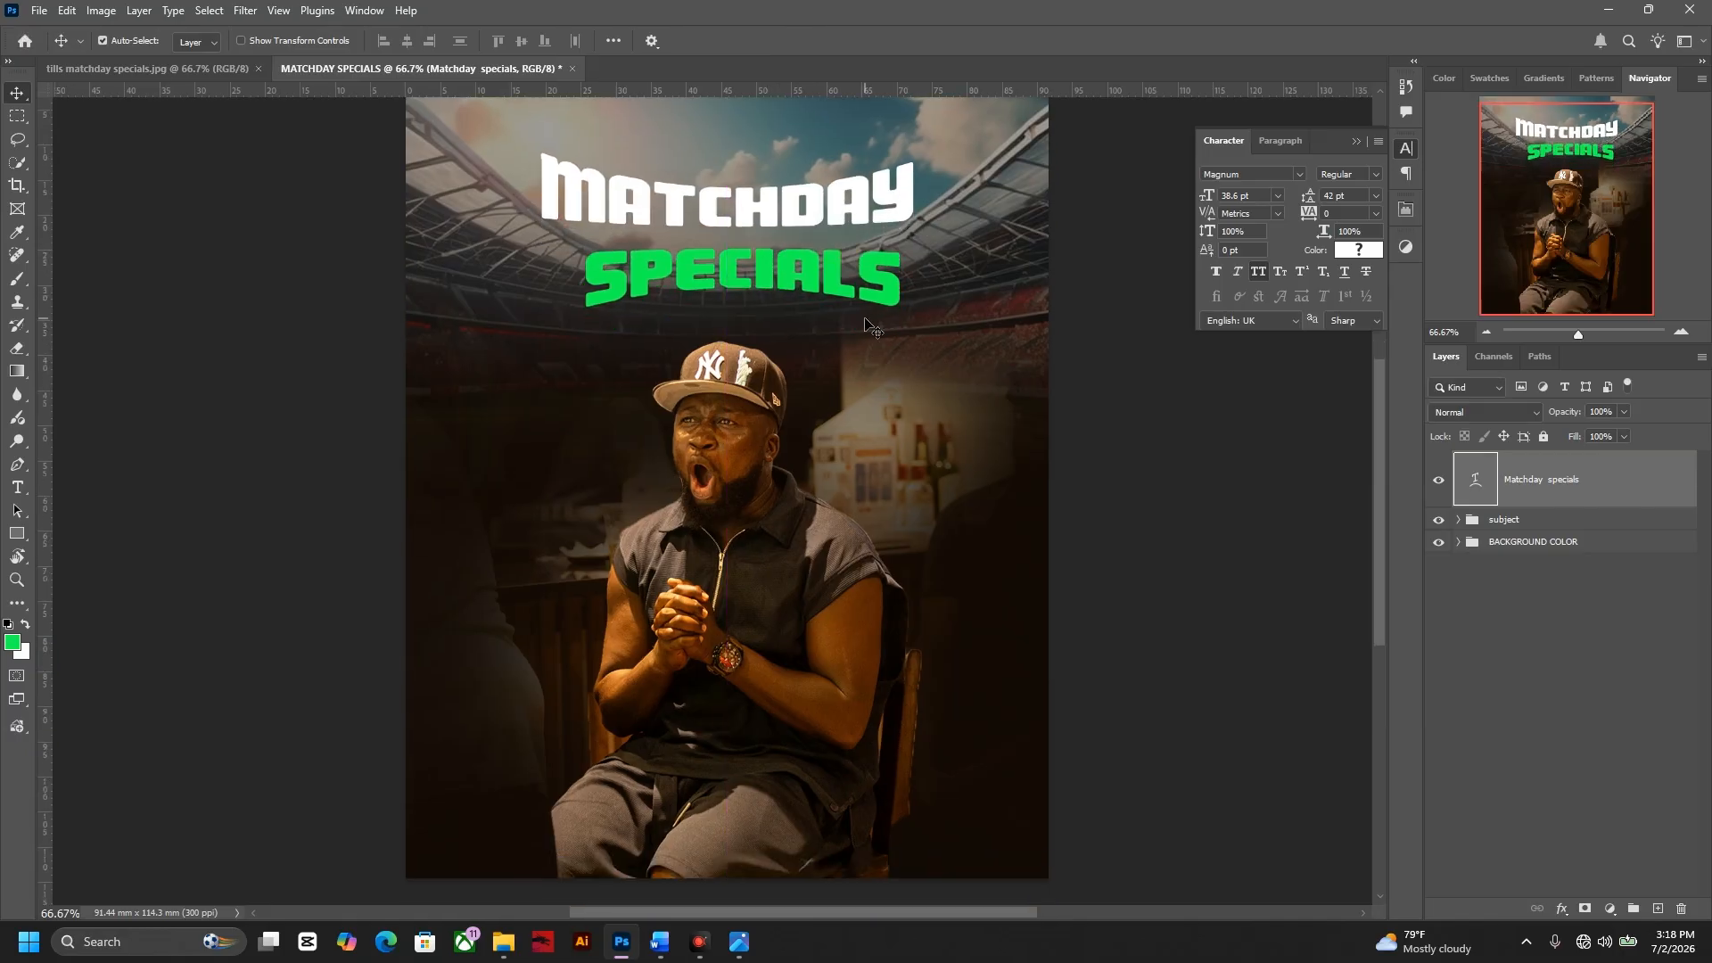
- Compare with the reference flyer and shift SPECIALS left under MATCHDAY by kerning the start of its line to -160
{"action": "left_click", "coordinate": [159, 70]}
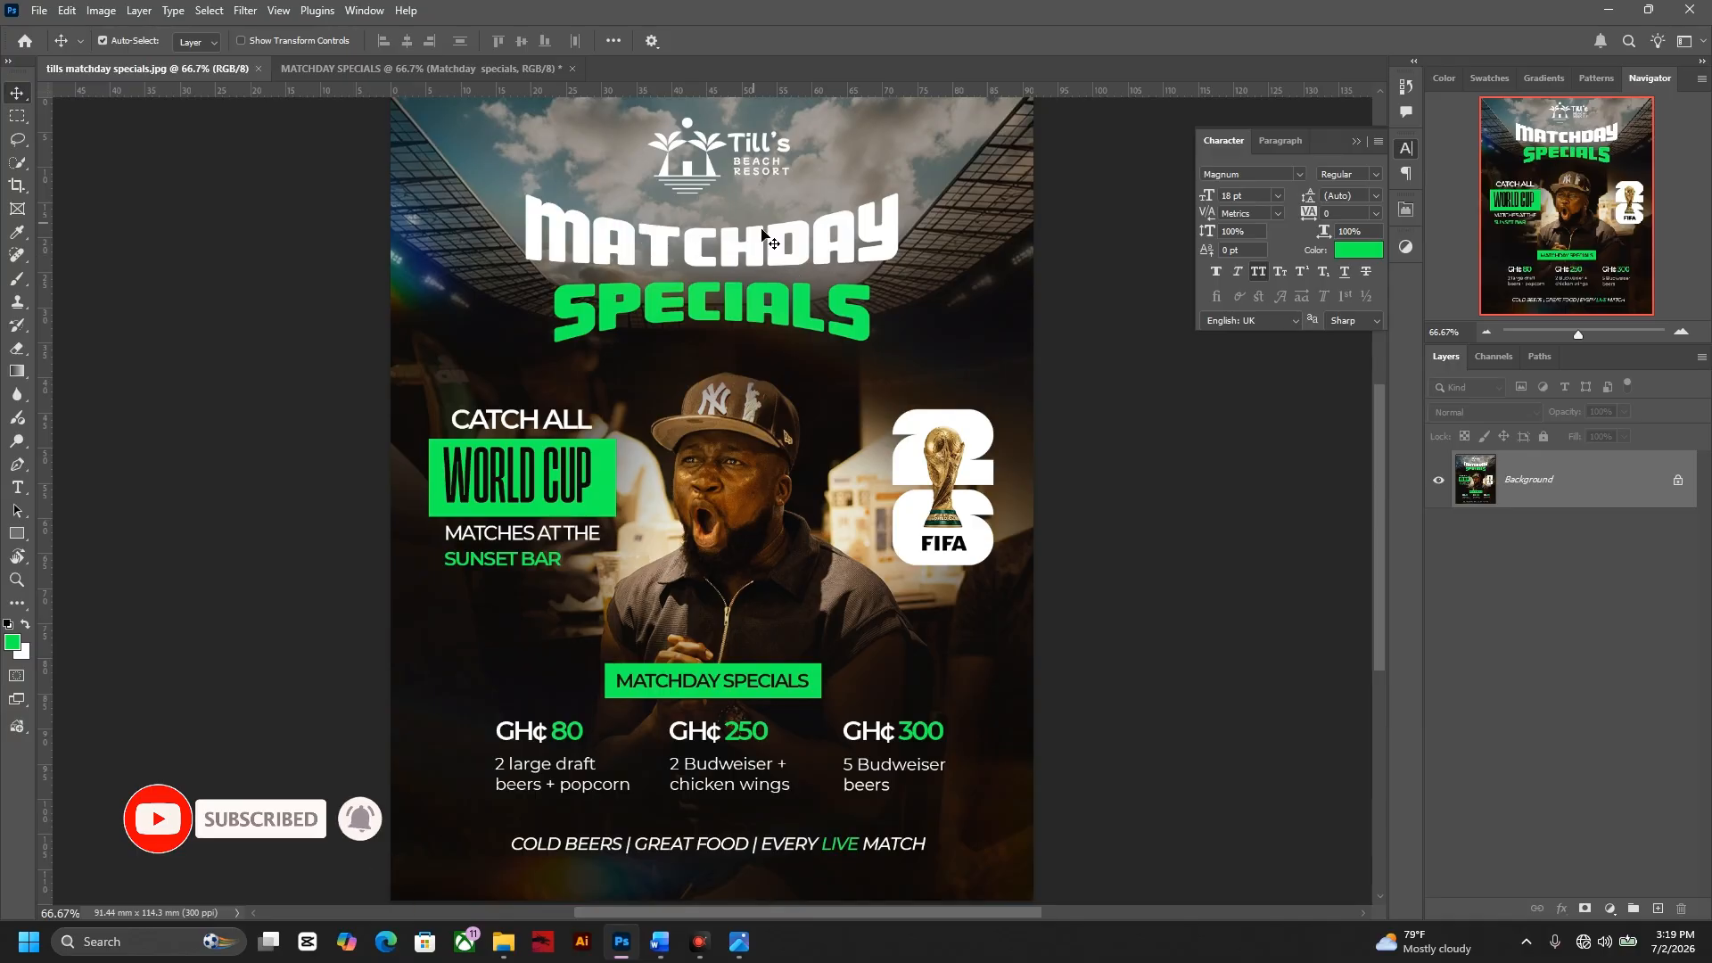
{"action": "left_click", "coordinate": [374, 70]}
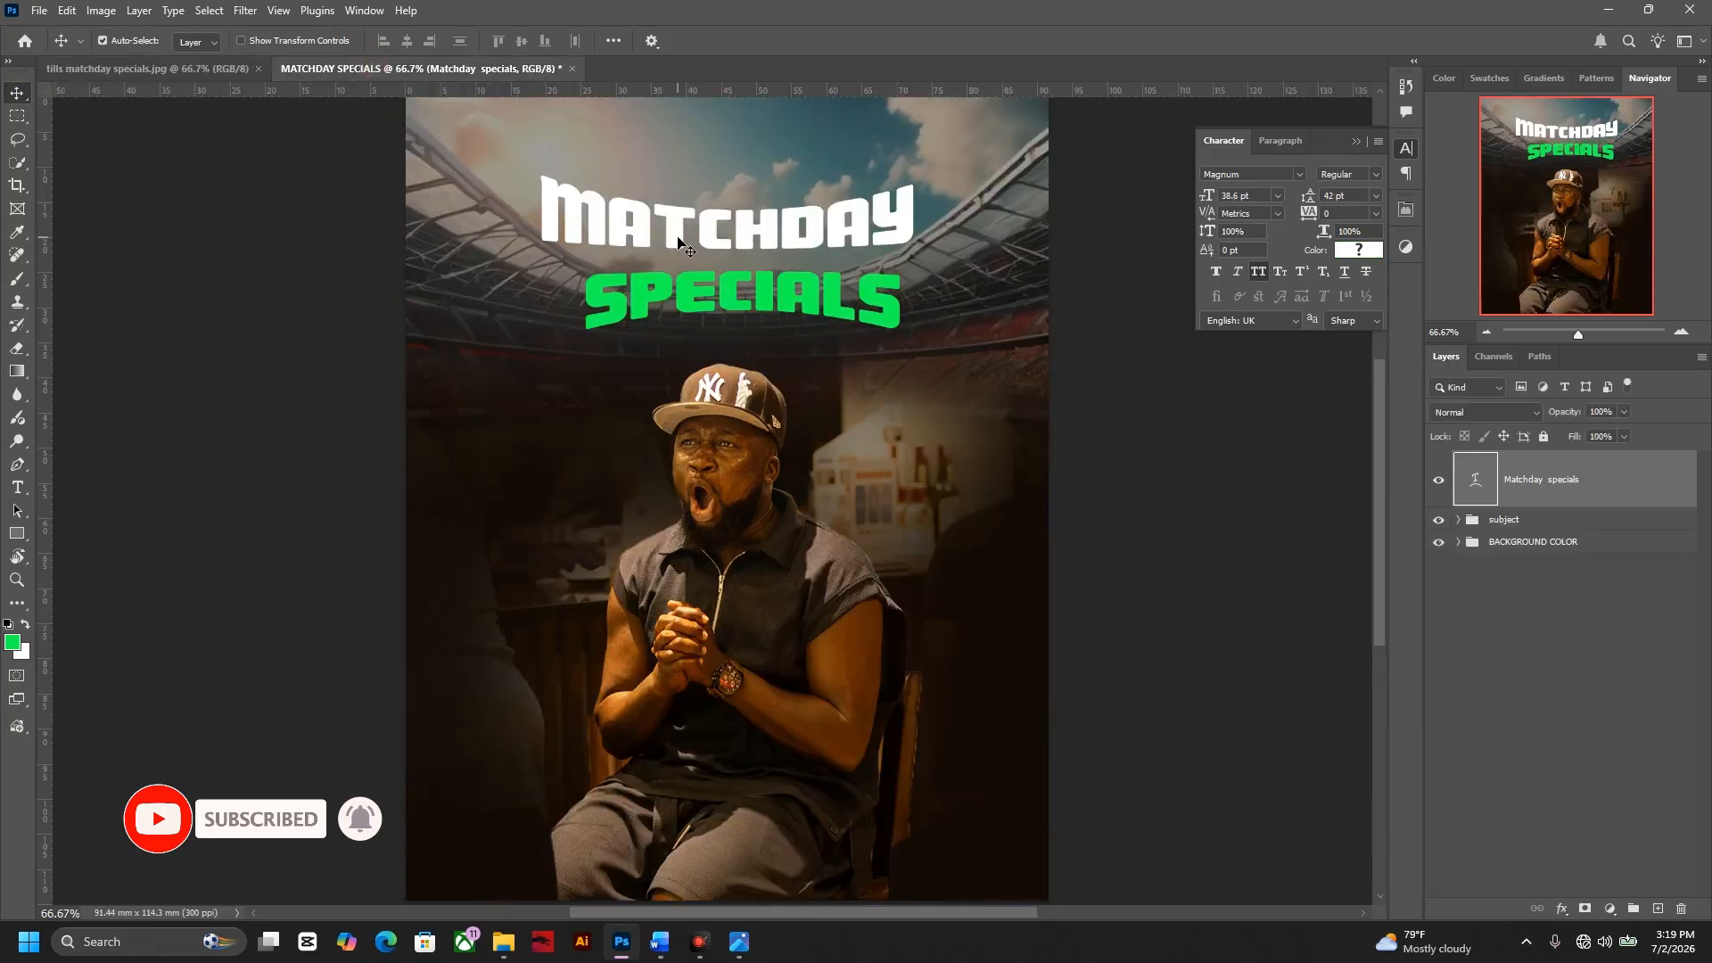
{"action": "key", "text": "t"}
{"action": "left_click", "coordinate": [751, 255]}
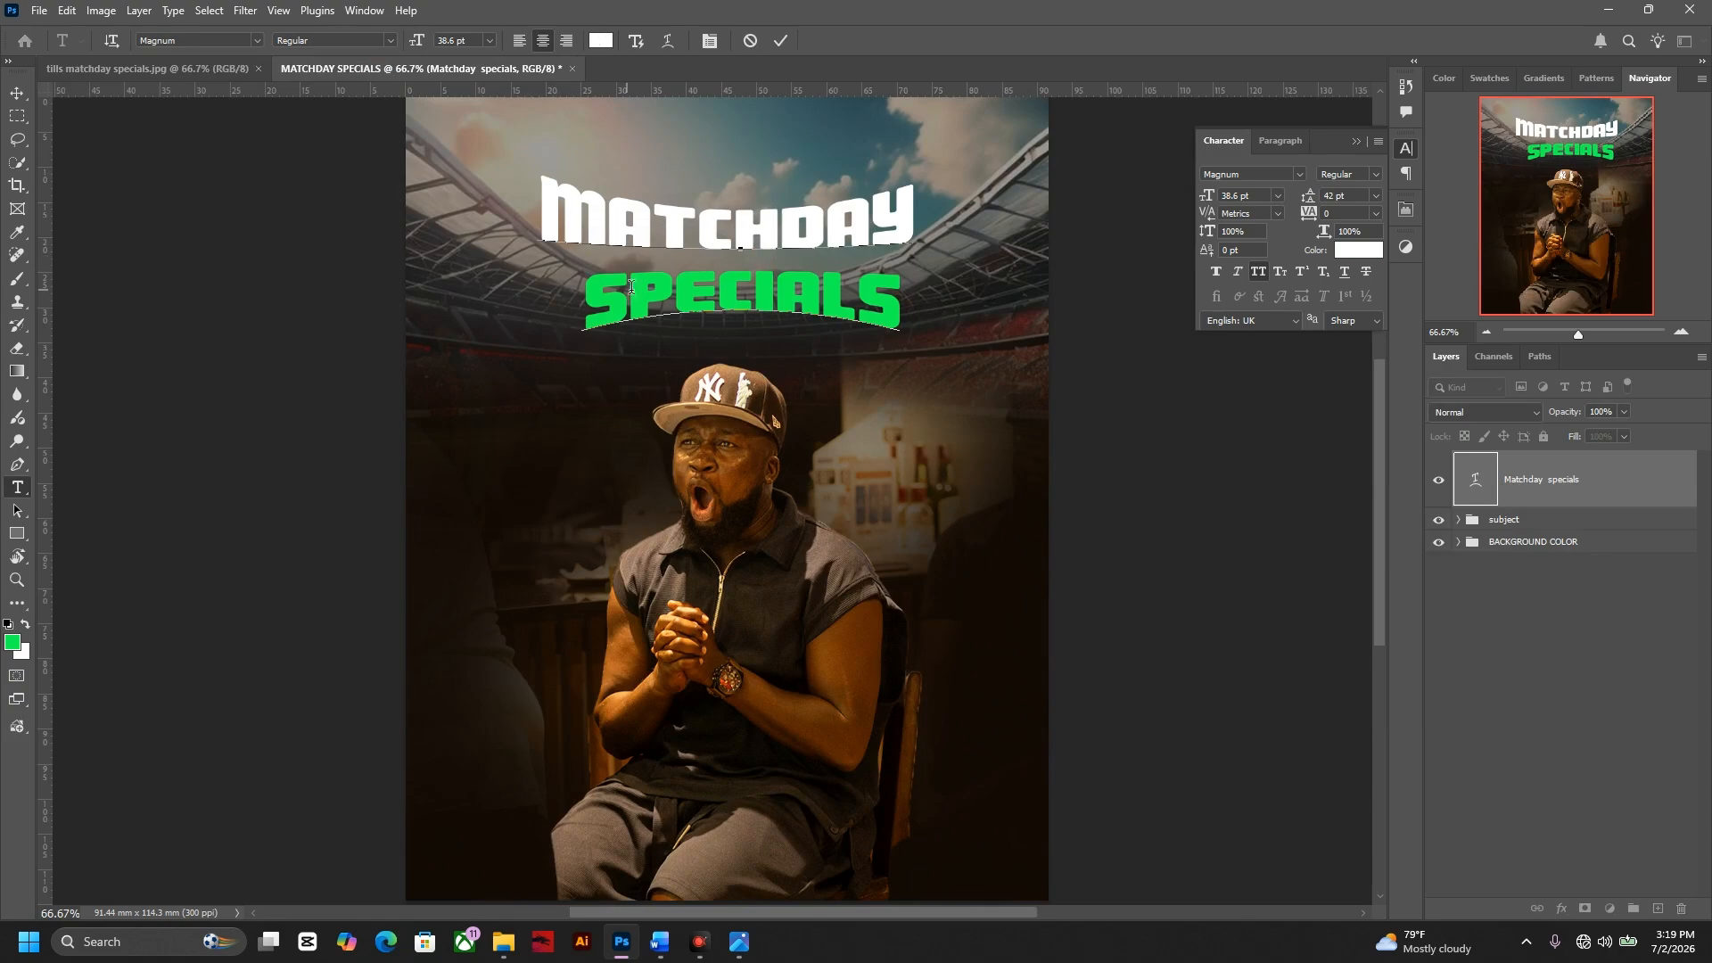
{"action": "key", "text": "Right"}
{"action": "key", "text": "alt+Left"}
{"action": "key", "text": "alt+Left"}
{"action": "key", "text": "alt+Left"}
{"action": "key", "text": "alt+Left"}
{"action": "key", "text": "alt+Left"}
{"action": "key", "text": "alt+Left"}
{"action": "key", "text": "alt+Left"}
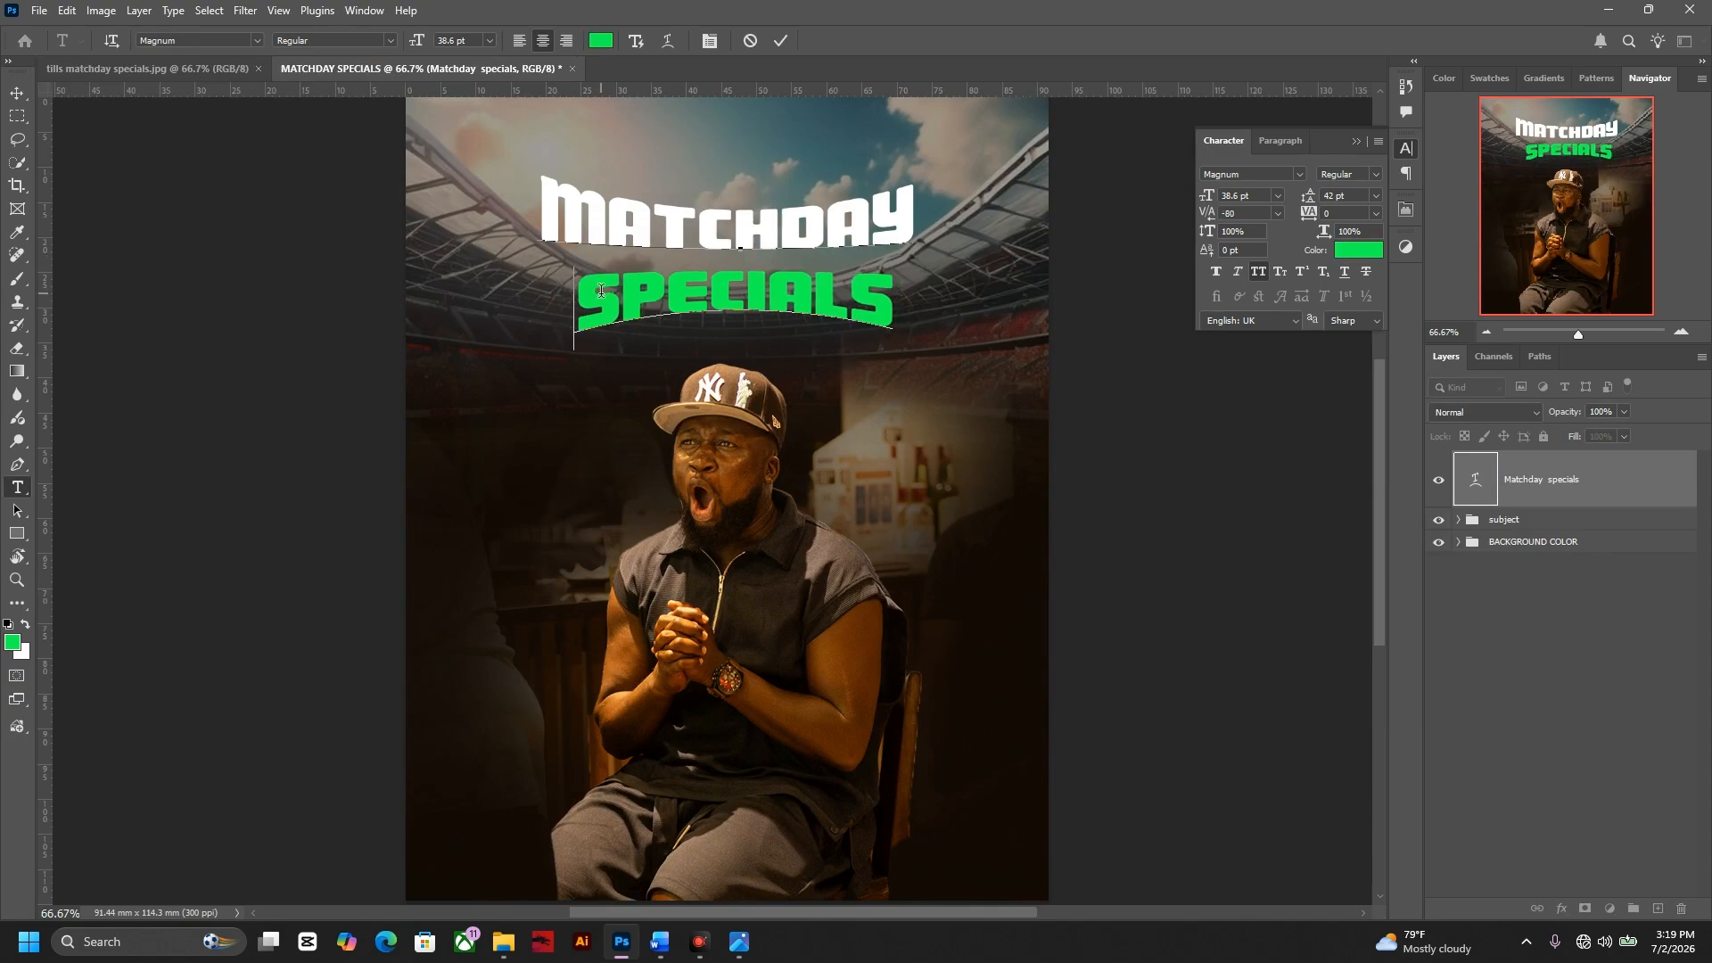
{"action": "key", "text": "alt+Left"}
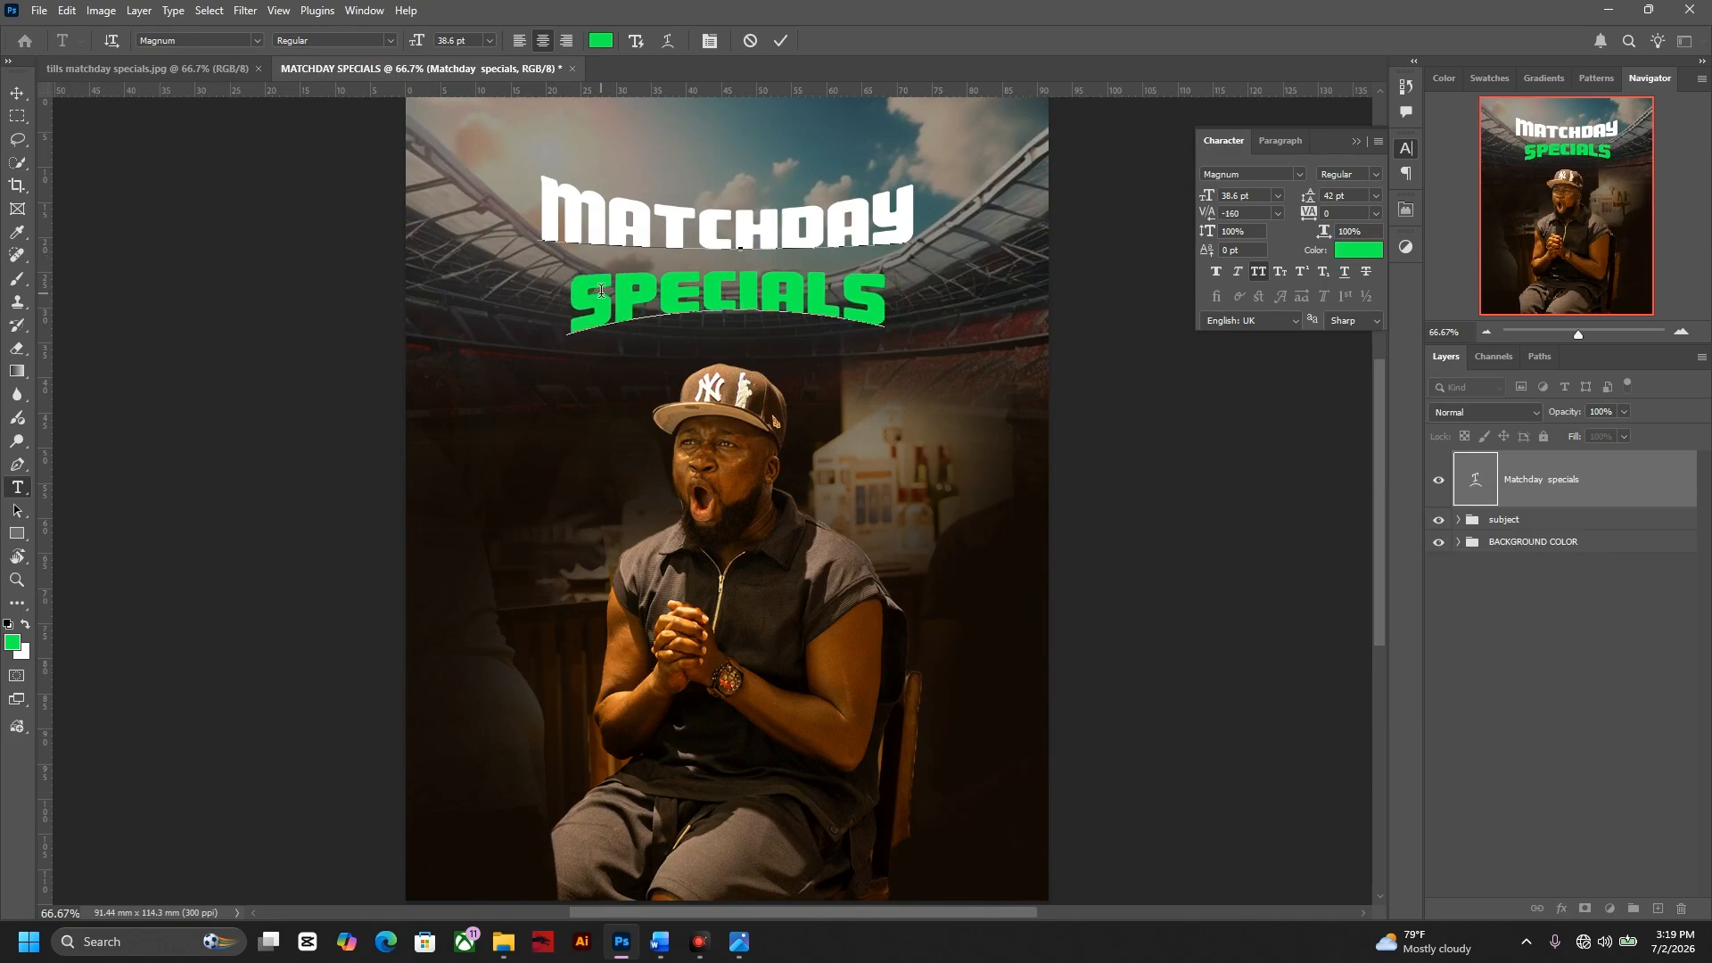
{"action": "key", "text": "ctrl+Return"}
{"action": "key", "text": "v"}
- Tighten the headline's leading to 40 pt, nudge its position, and check the line spacing against the reference flyer
{"action": "key", "text": "ctrl+minus"}
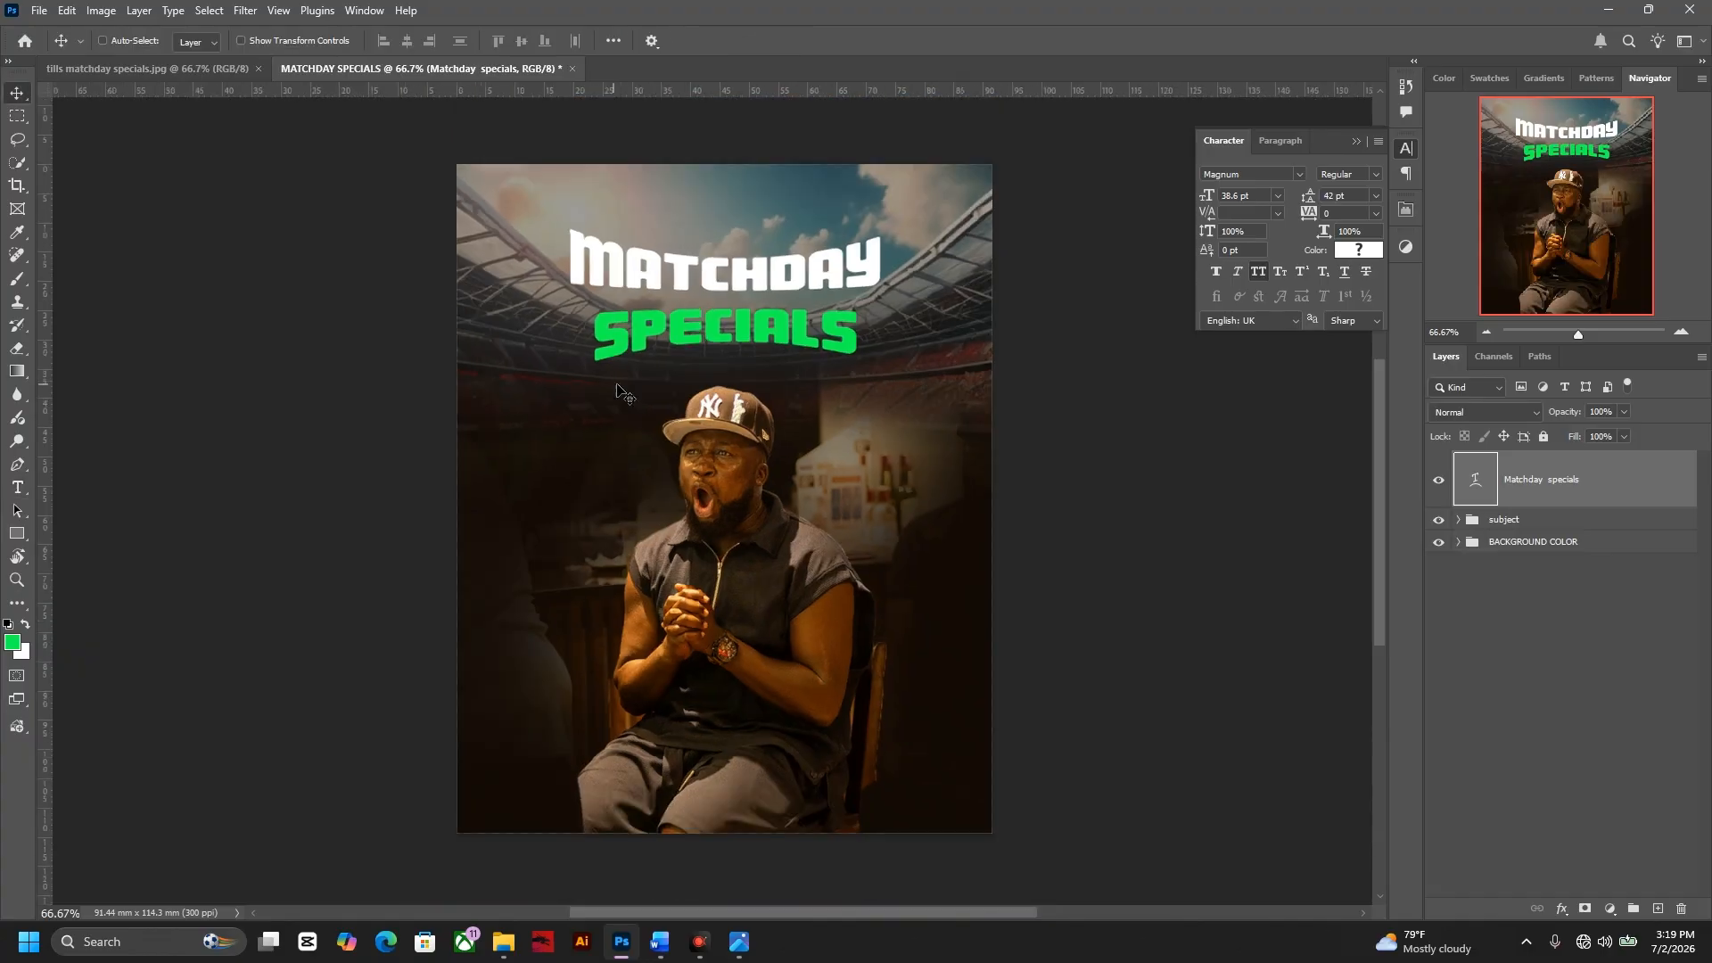
{"action": "key", "text": "ctrl+minus"}
{"action": "left_click_drag", "start_coordinate": [736, 326], "coordinate": [734, 330]}
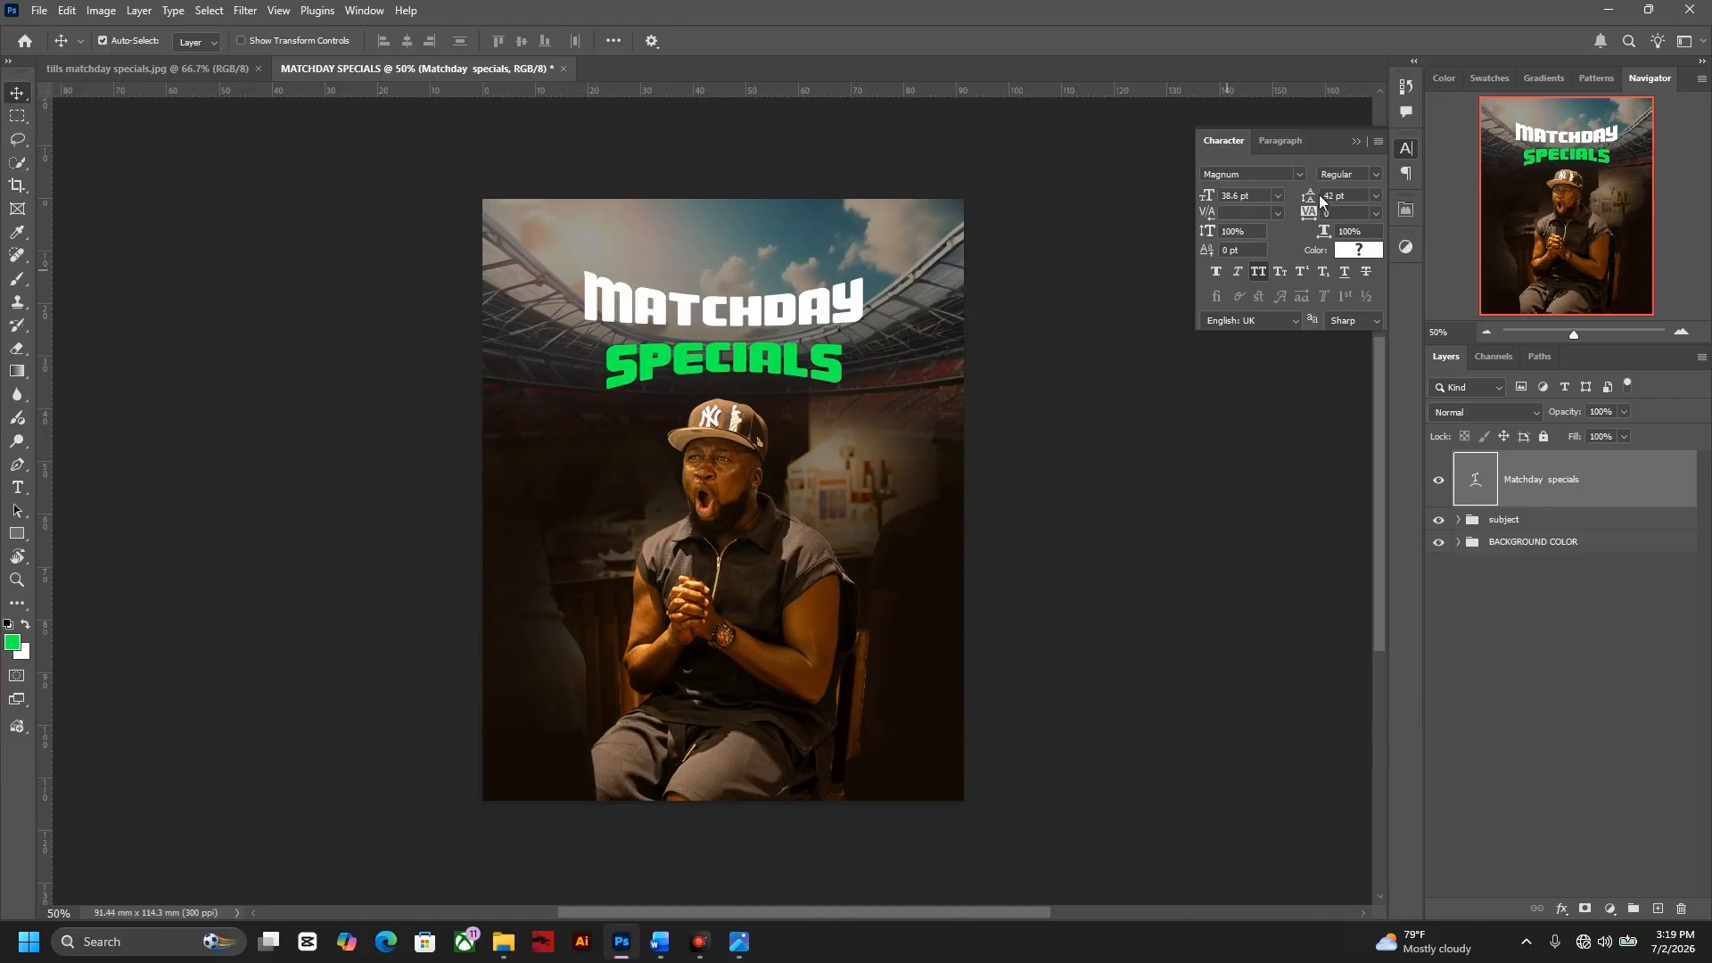
{"action": "left_click_drag", "start_coordinate": [1312, 196], "coordinate": [1306, 196]}
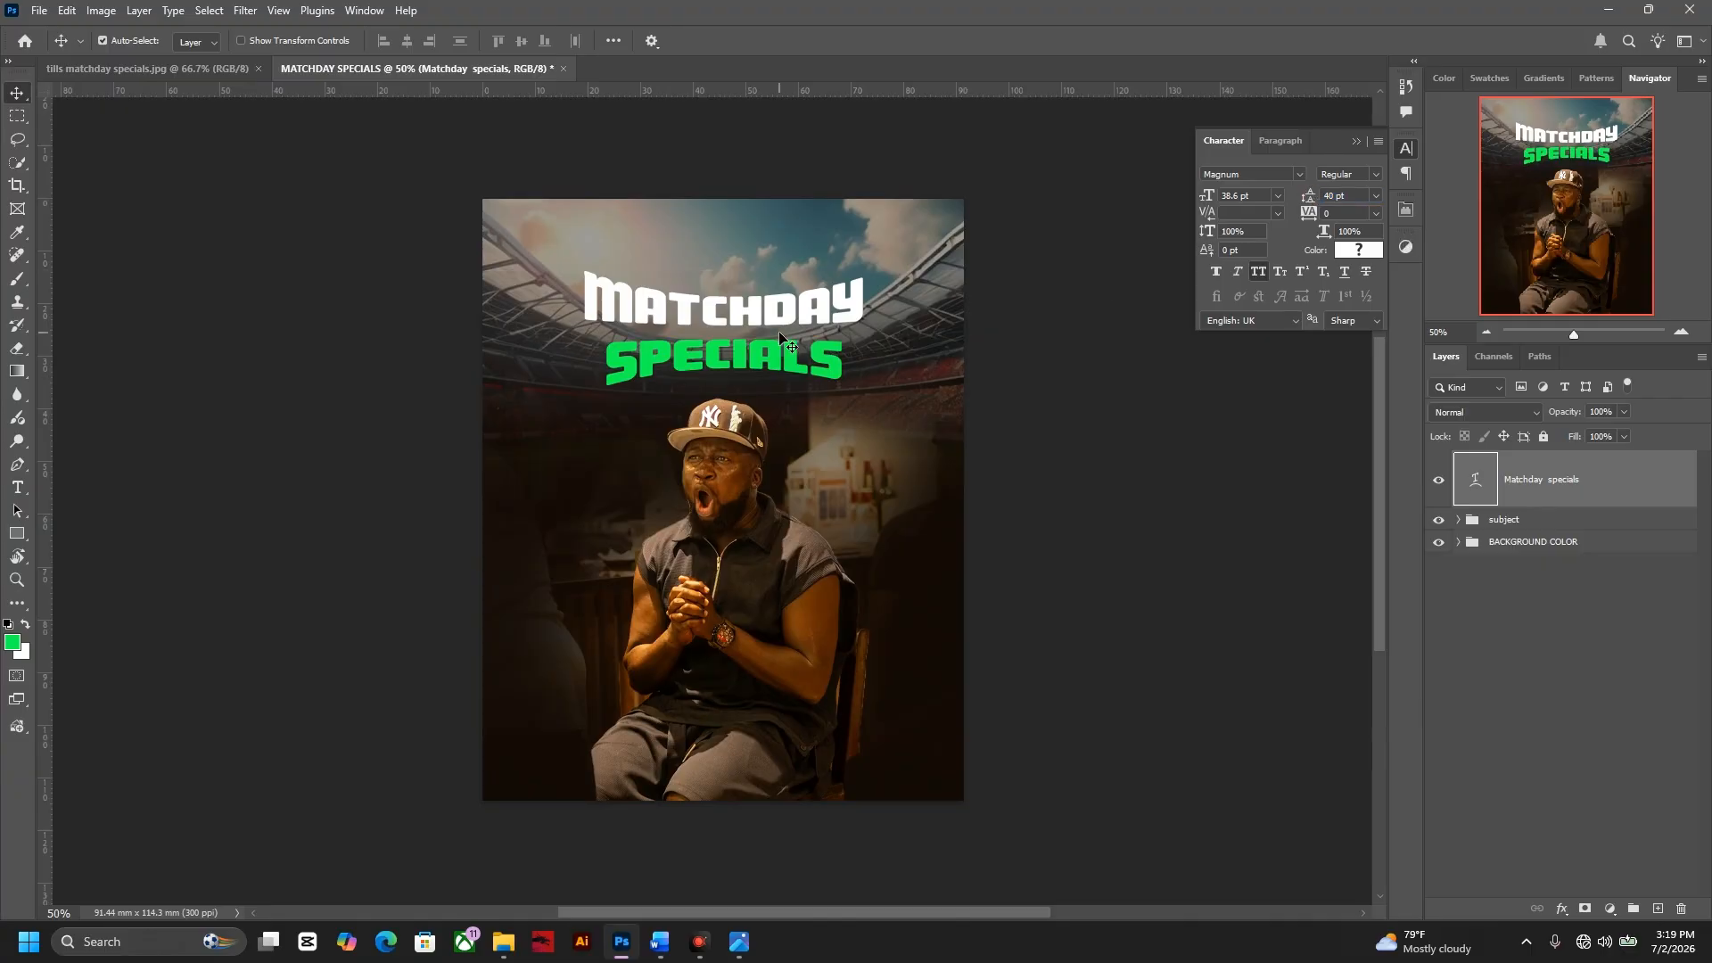
{"action": "left_click", "coordinate": [198, 65]}
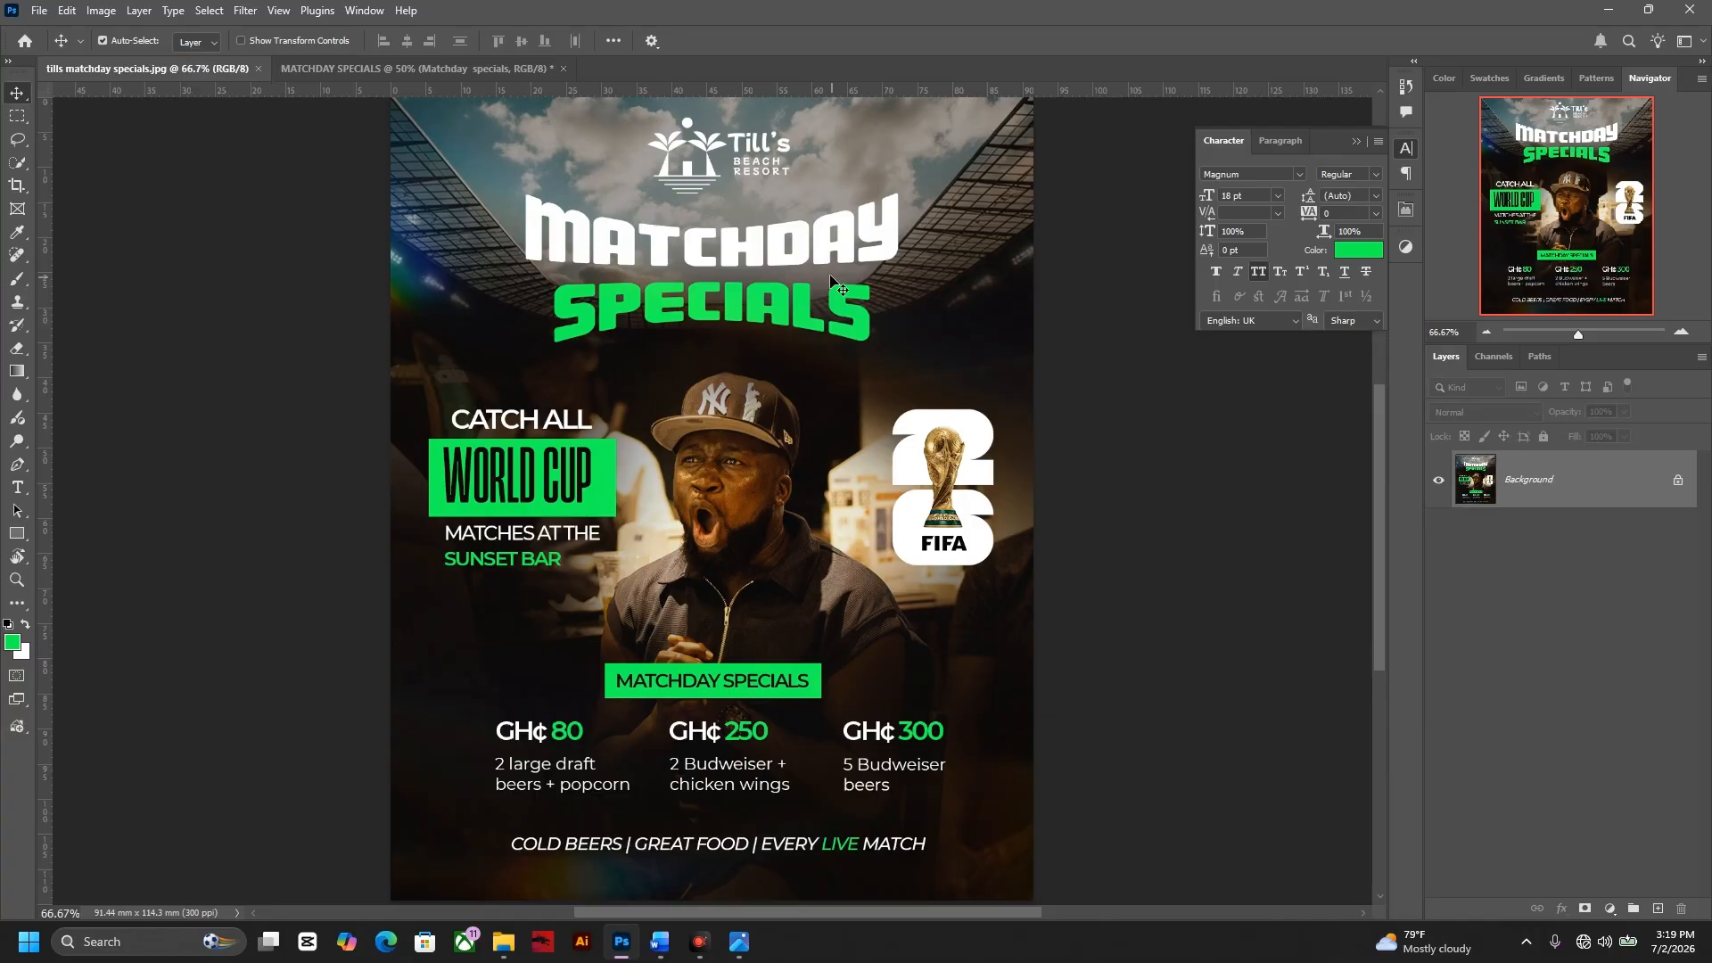
{"action": "left_click", "coordinate": [356, 68]}
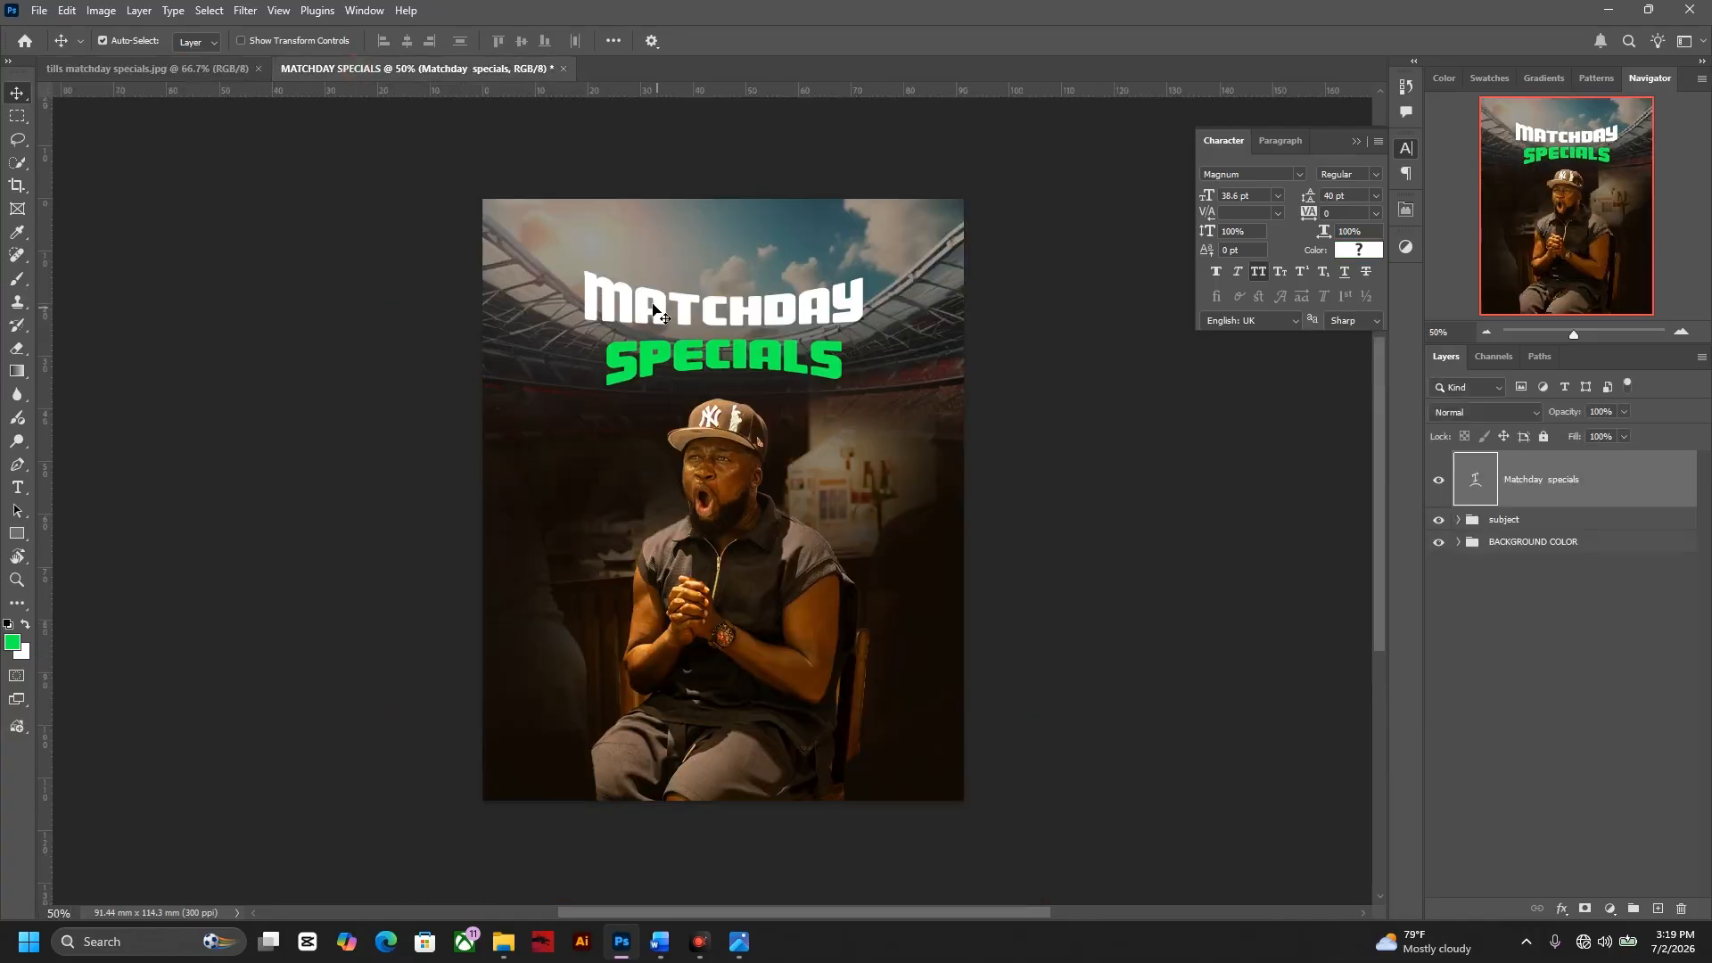
{"action": "left_click_drag", "start_coordinate": [682, 325], "coordinate": [679, 325]}
{"action": "key", "text": "ctrl+plus"}
{"action": "key", "text": "ctrl+plus"}
{"action": "key", "text": "ctrl+minus"}
{"action": "key", "text": "ctrl+minus"}
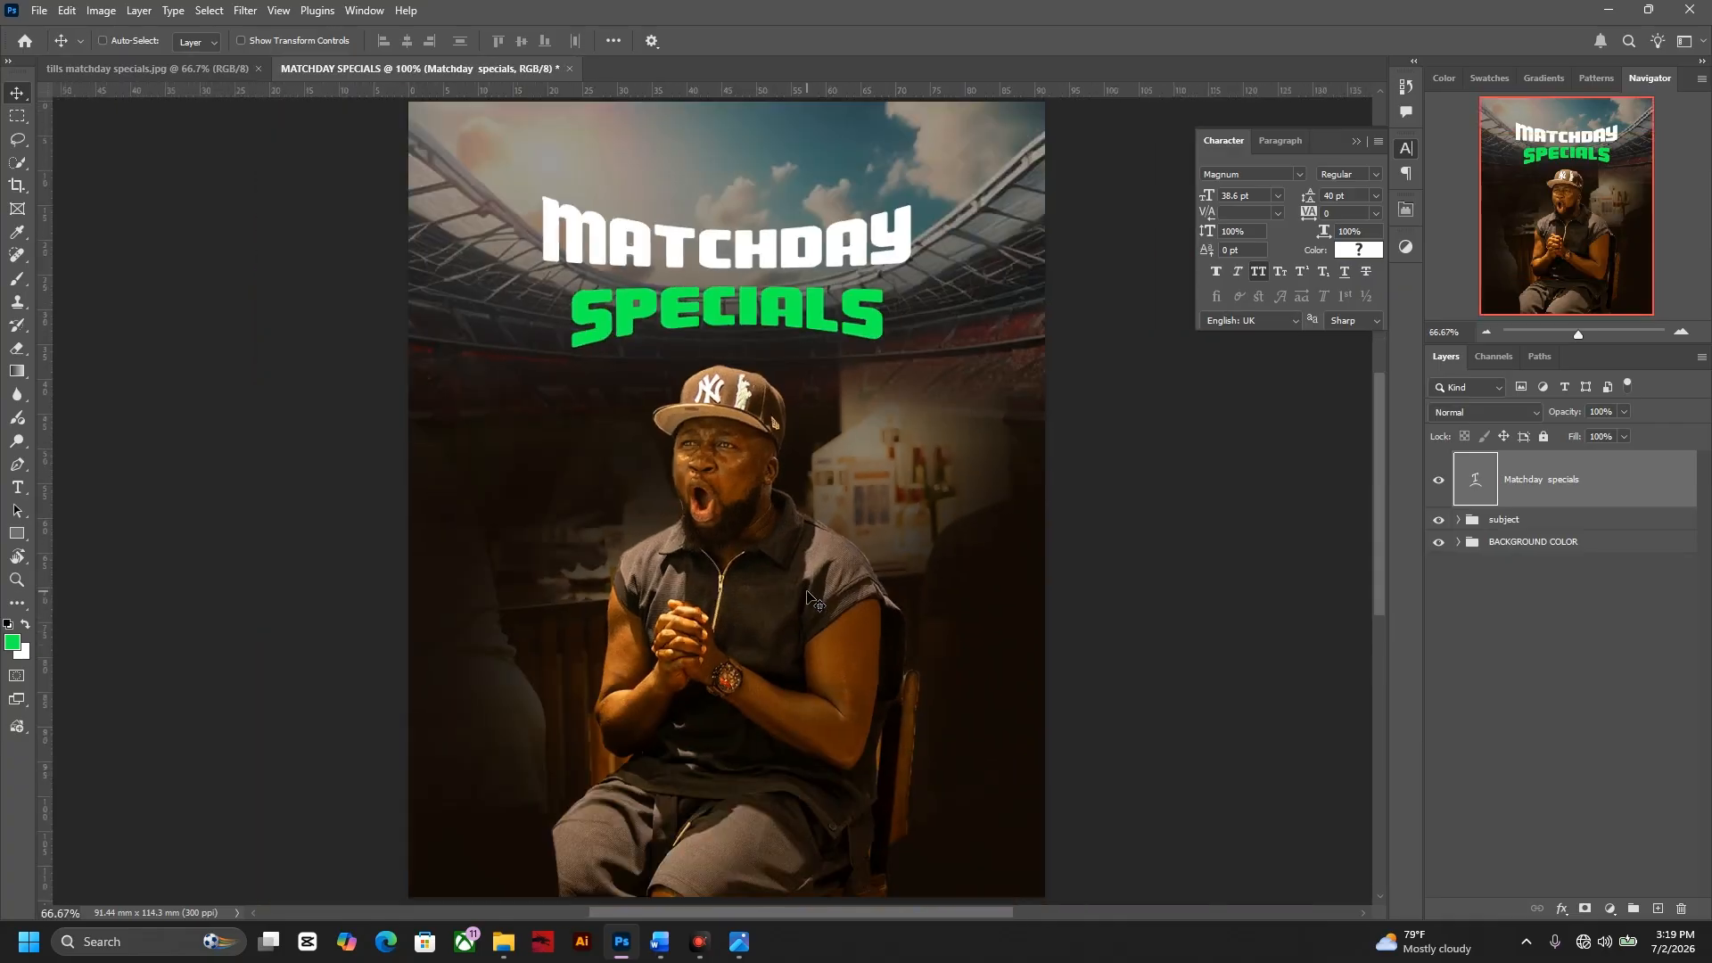
- Place the logo file from the resources folder above MATCHDAY and adjust the positions of the logo and headline
{"action": "left_click", "coordinate": [498, 835]}
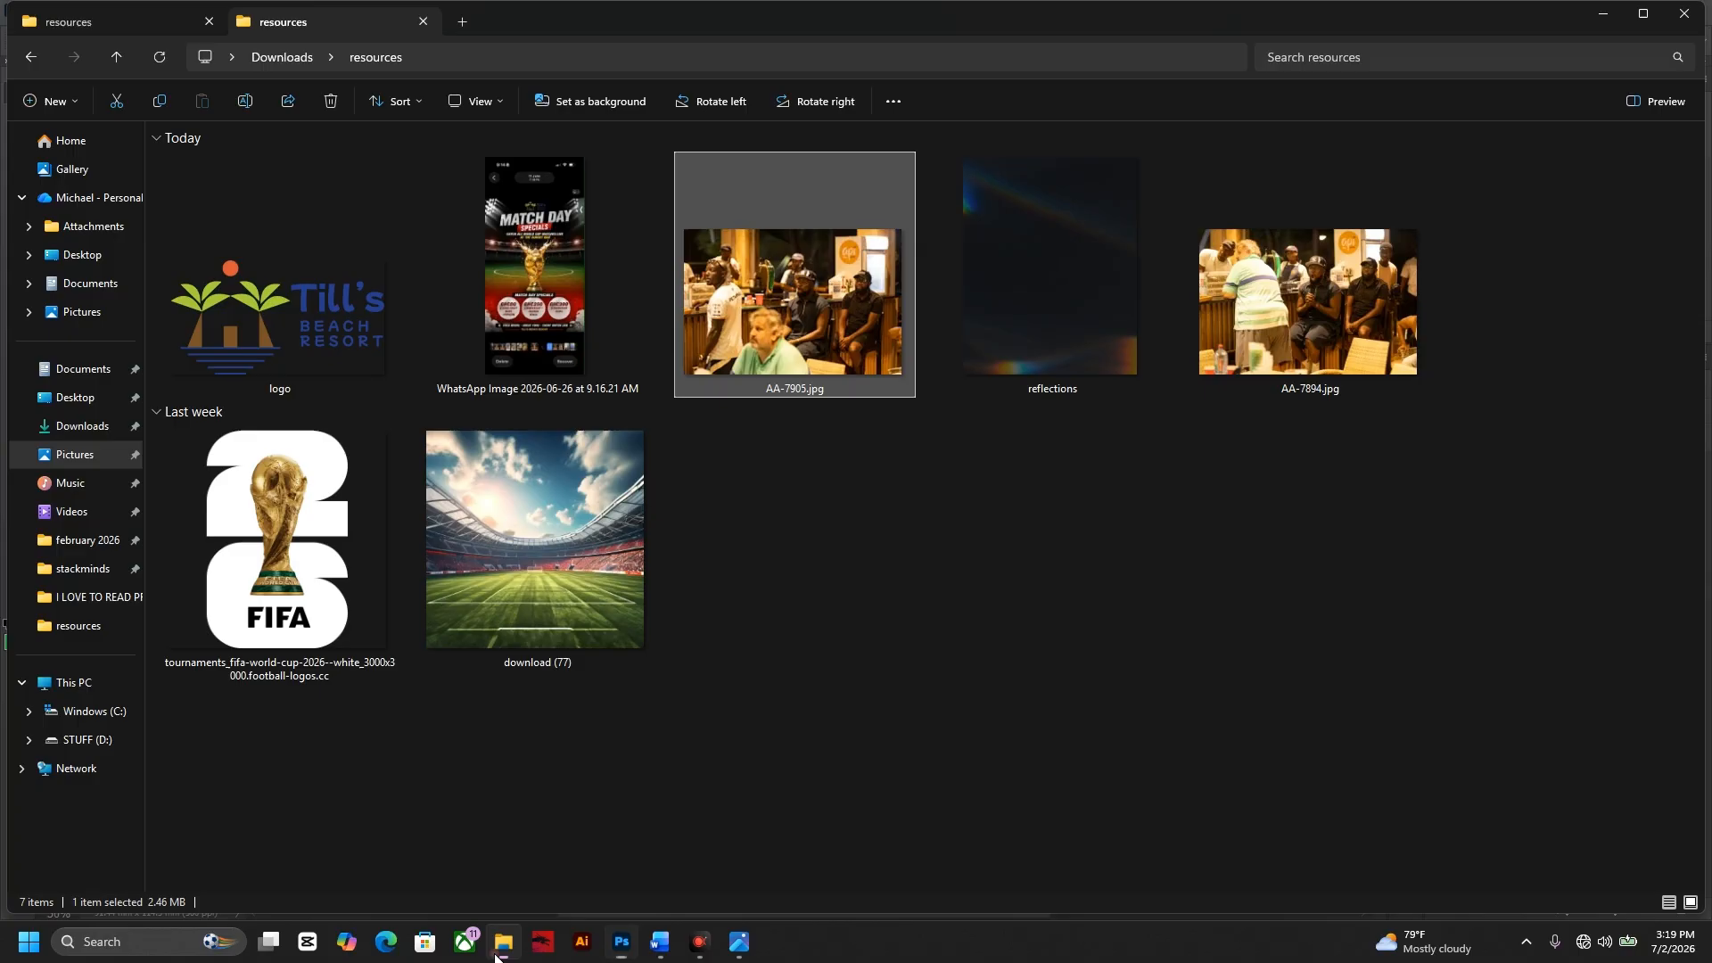
{"action": "left_click_drag", "start_coordinate": [297, 329], "coordinate": [791, 317]}
{"action": "key", "text": "Return"}
{"action": "left_click_drag", "start_coordinate": [720, 251], "coordinate": [720, 237]}
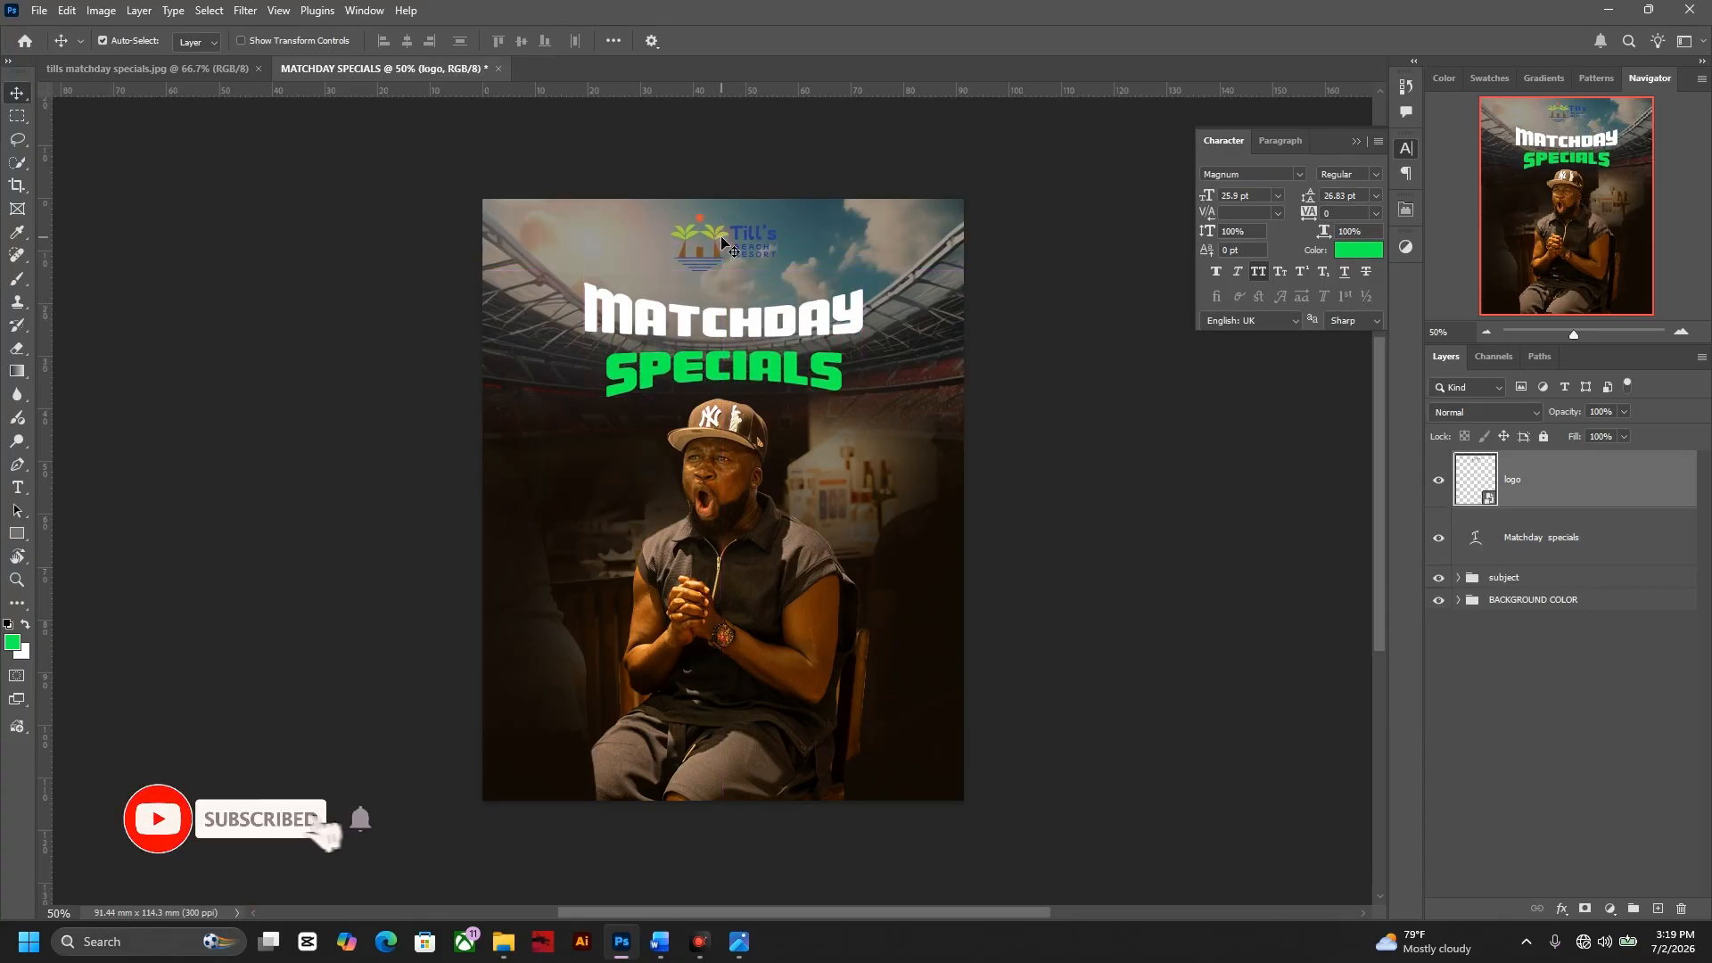
{"action": "left_click_drag", "start_coordinate": [731, 341], "coordinate": [731, 323]}
{"action": "left_click_drag", "start_coordinate": [720, 239], "coordinate": [722, 255]}
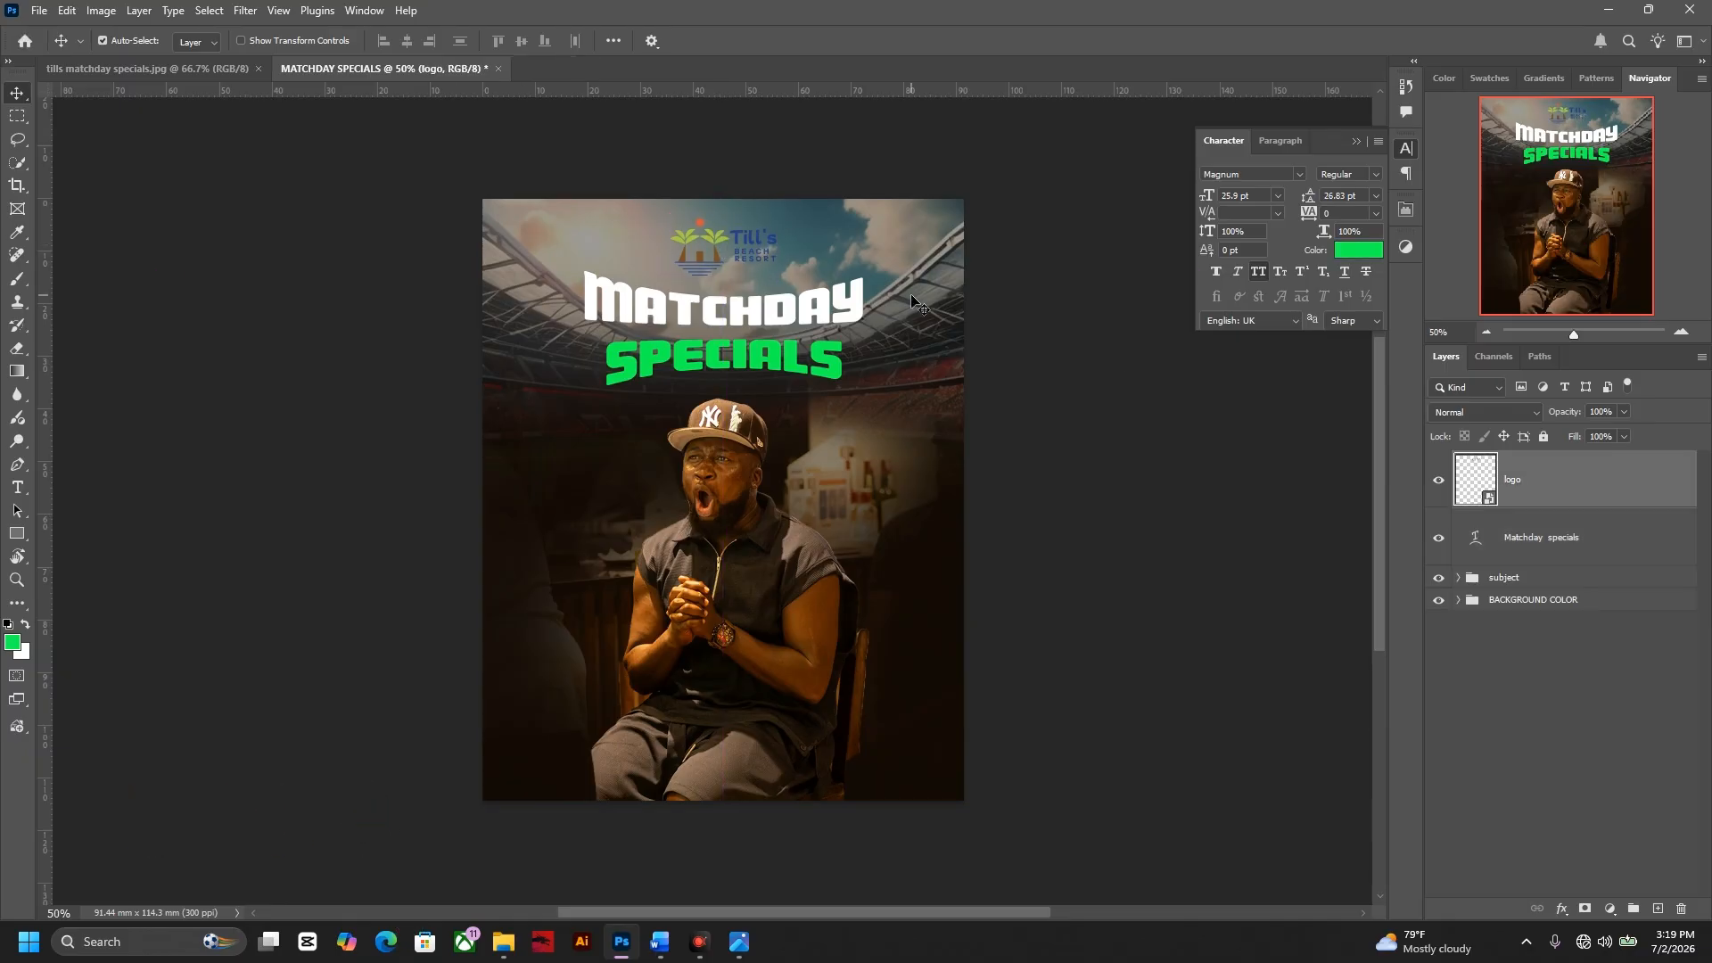
- Apply a white Color Overlay at 100% opacity to the logo layer
{"action": "left_click", "coordinate": [1562, 908]}
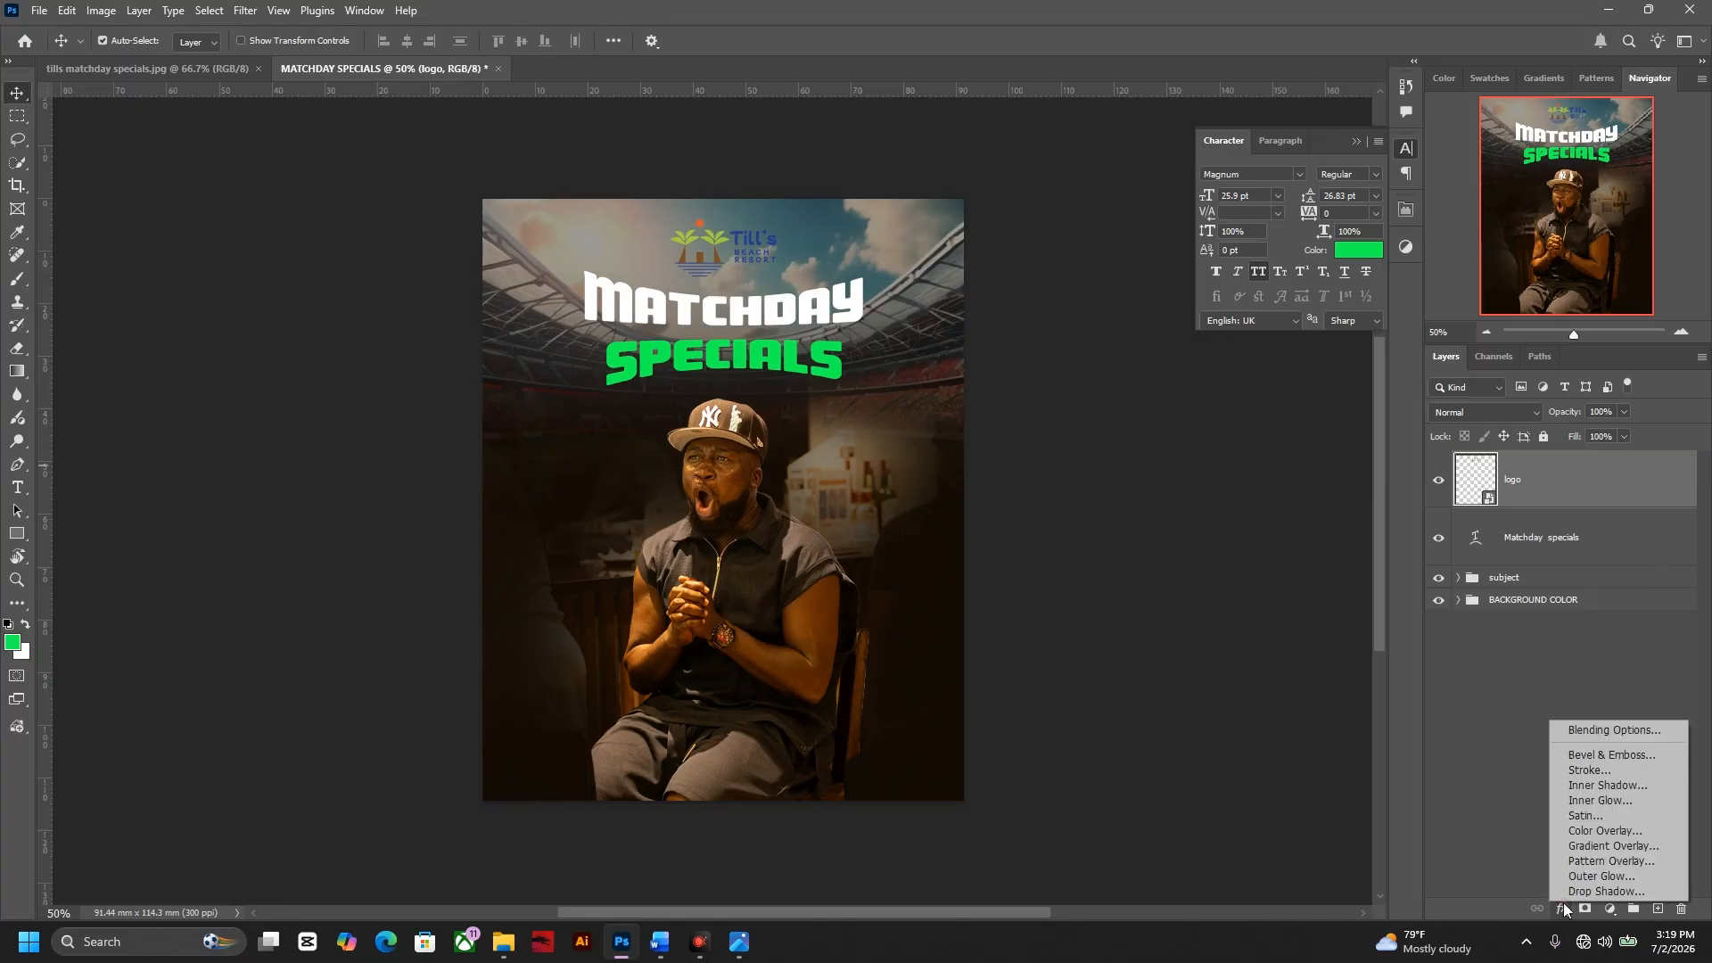
{"action": "left_click", "coordinate": [1595, 831]}
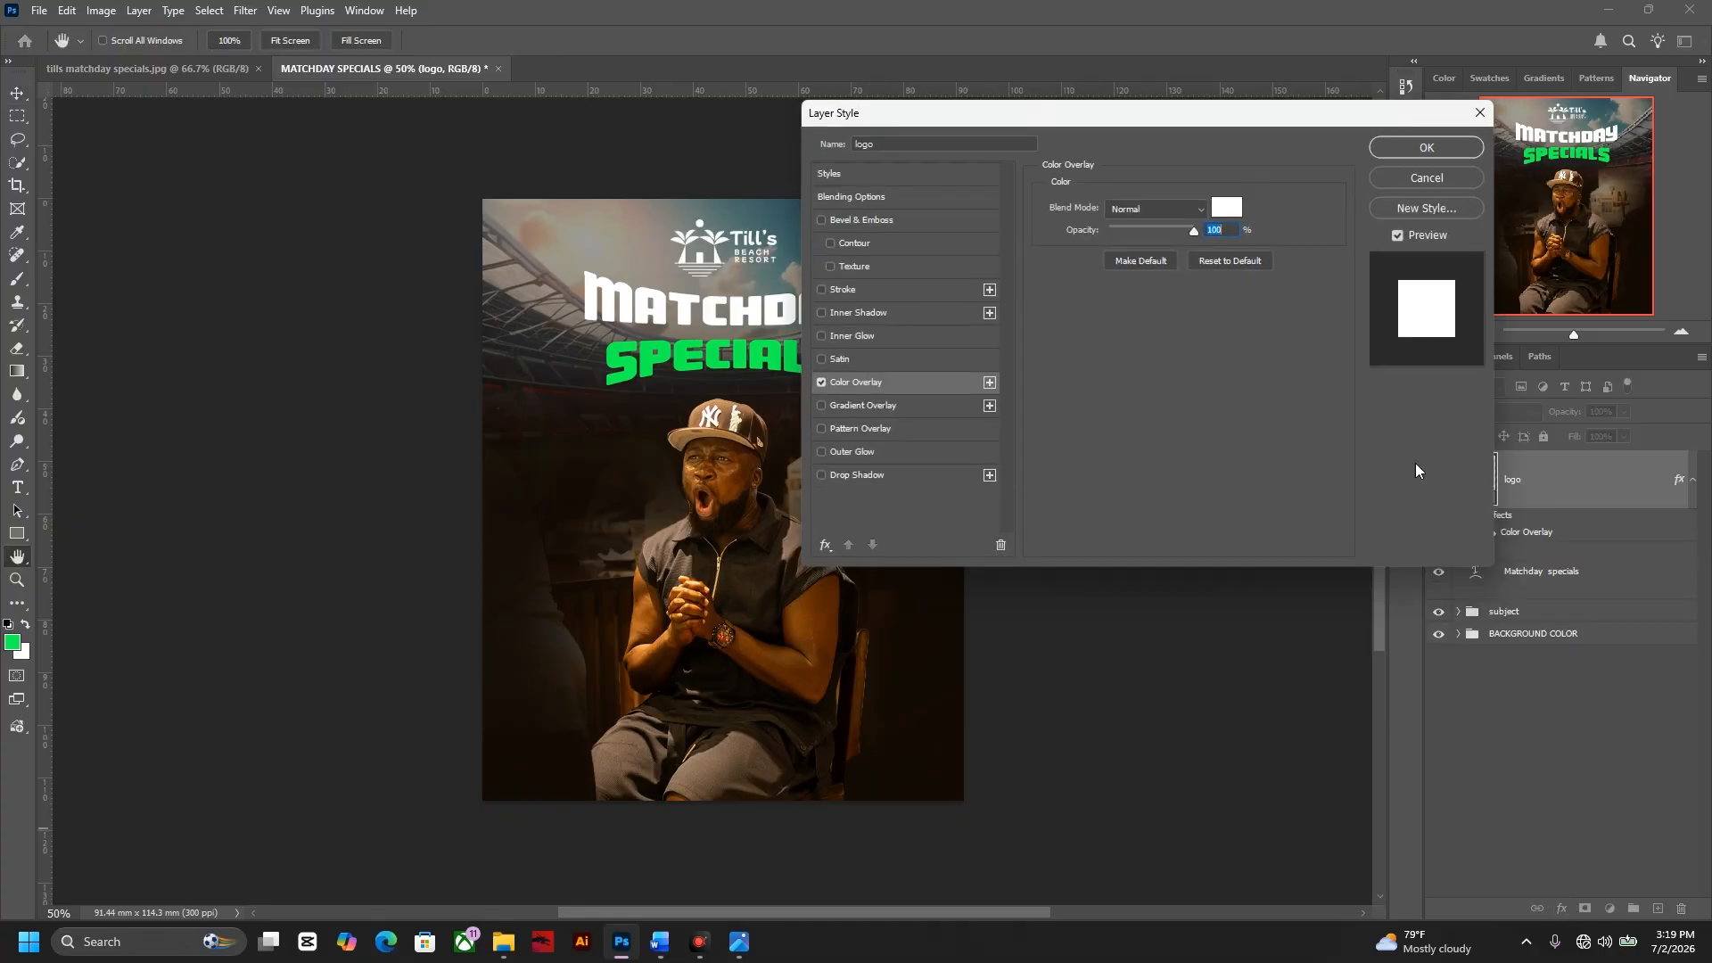
{"action": "key", "text": "Return"}
- Align the logo horizontally to the center of the canvas above the headline
{"action": "key", "text": "ctrl+plus"}
{"action": "key", "text": "ctrl+plus"}
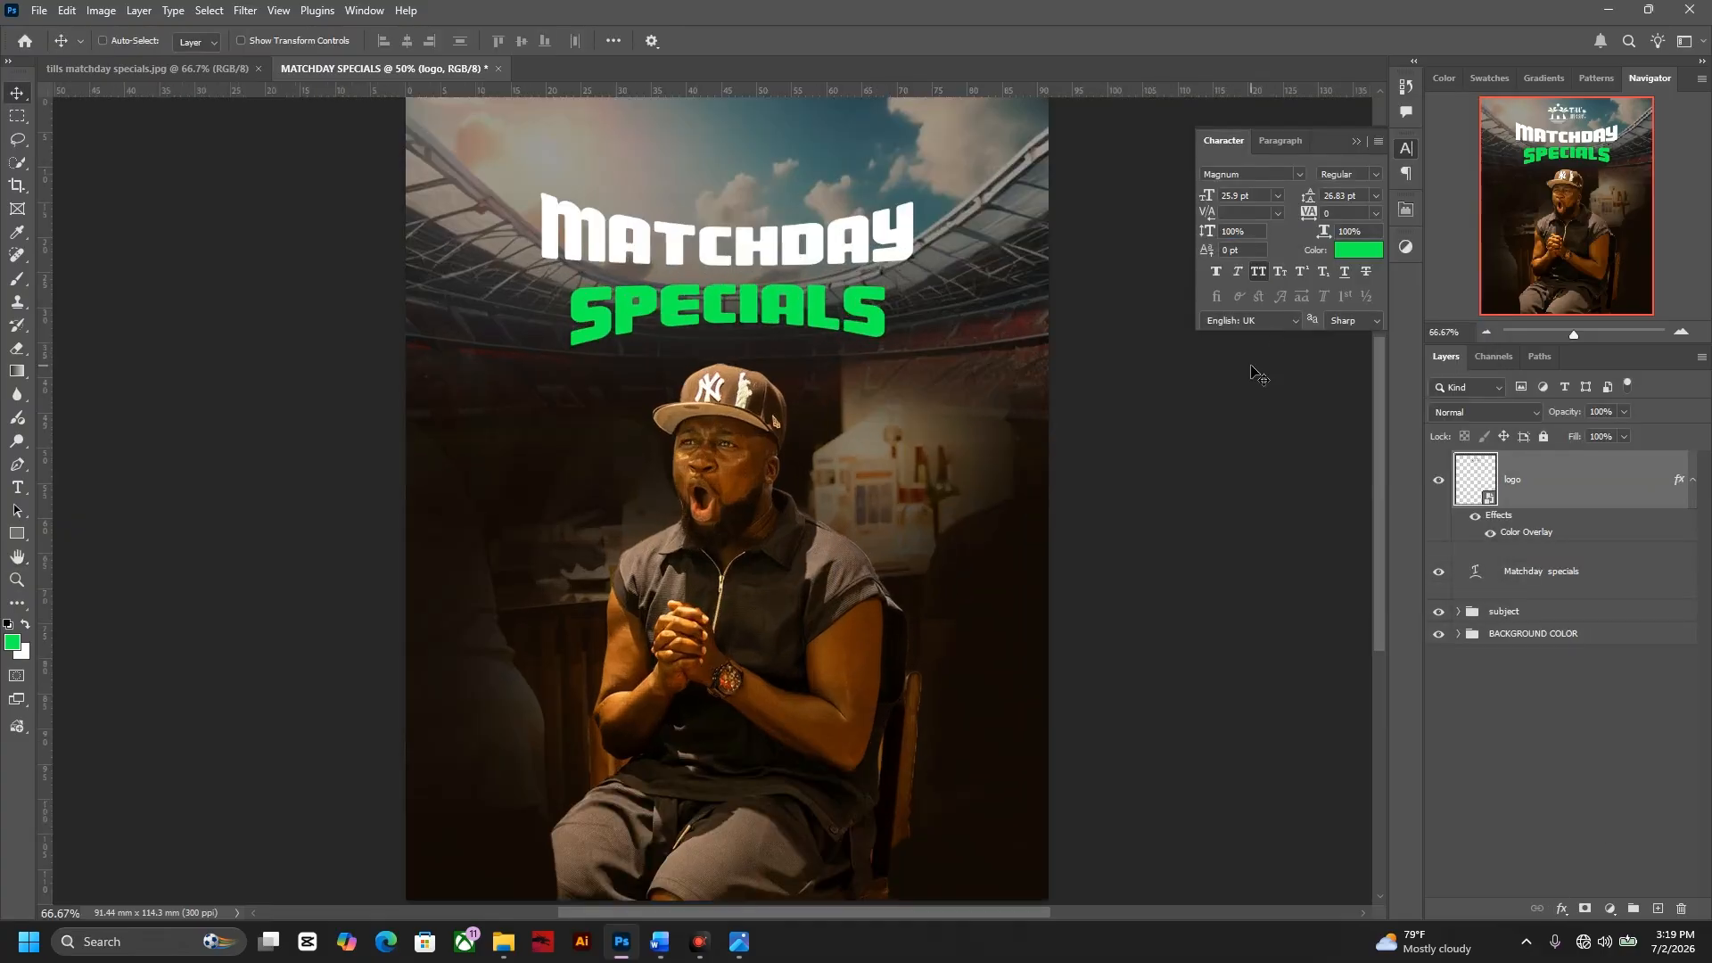
{"action": "left_click_drag", "start_coordinate": [910, 392], "coordinate": [917, 611]}
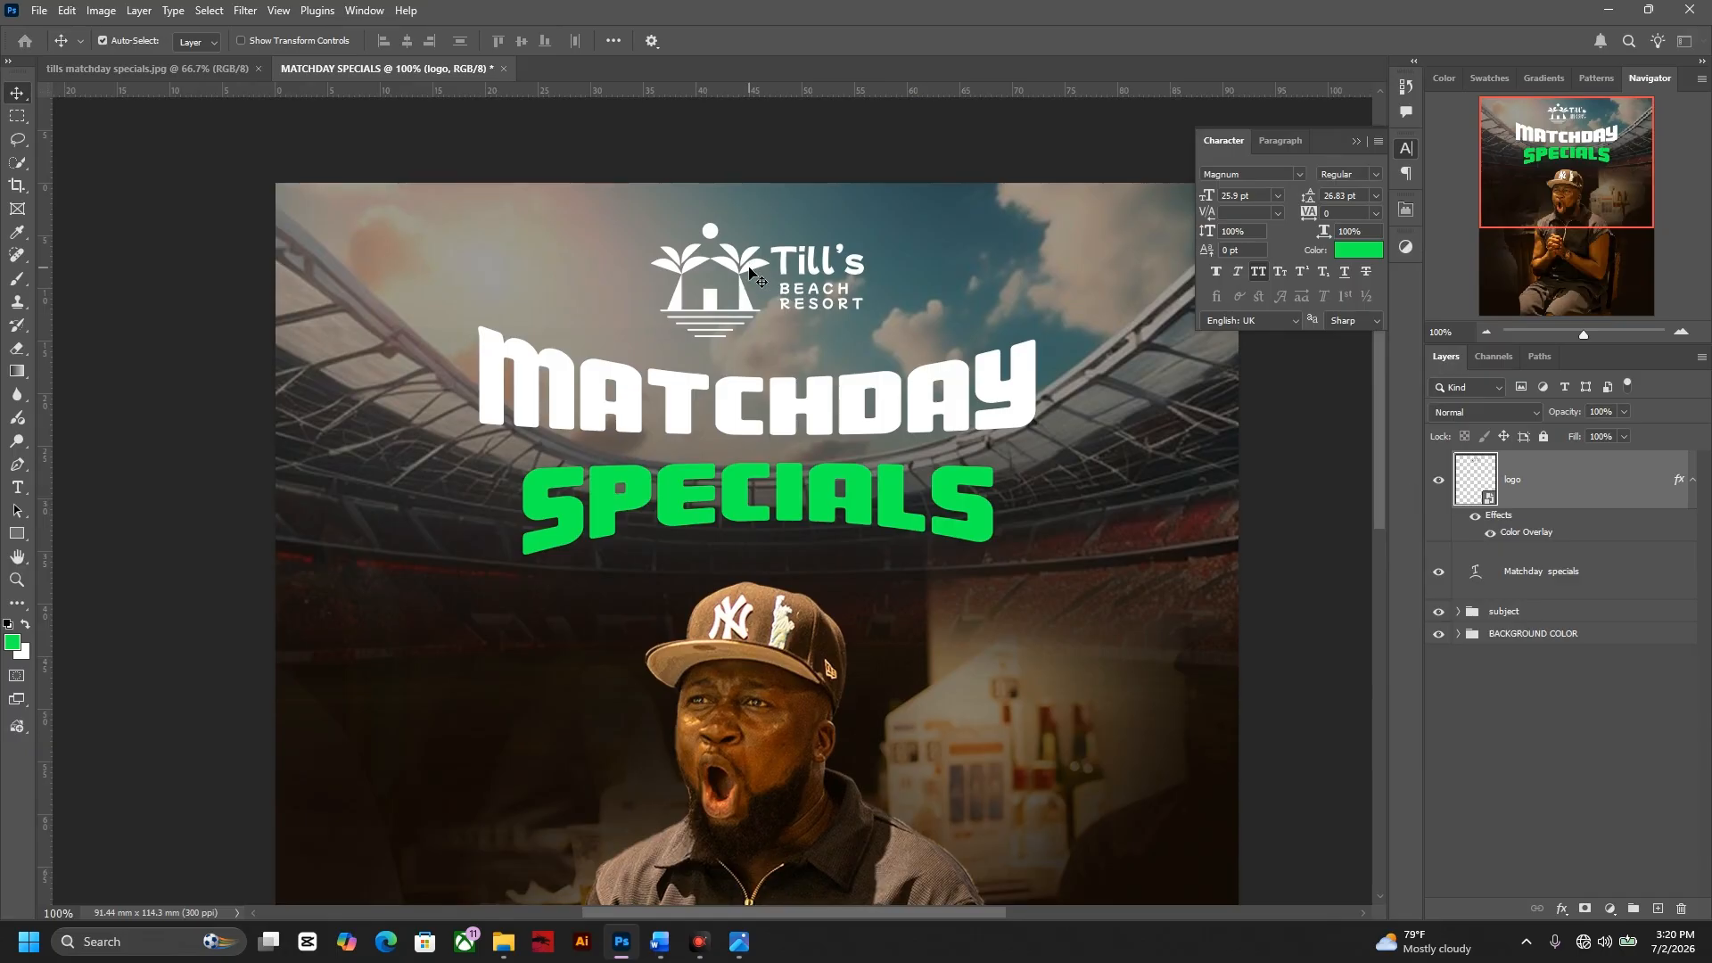
{"action": "left_click_drag", "start_coordinate": [748, 267], "coordinate": [749, 270]}
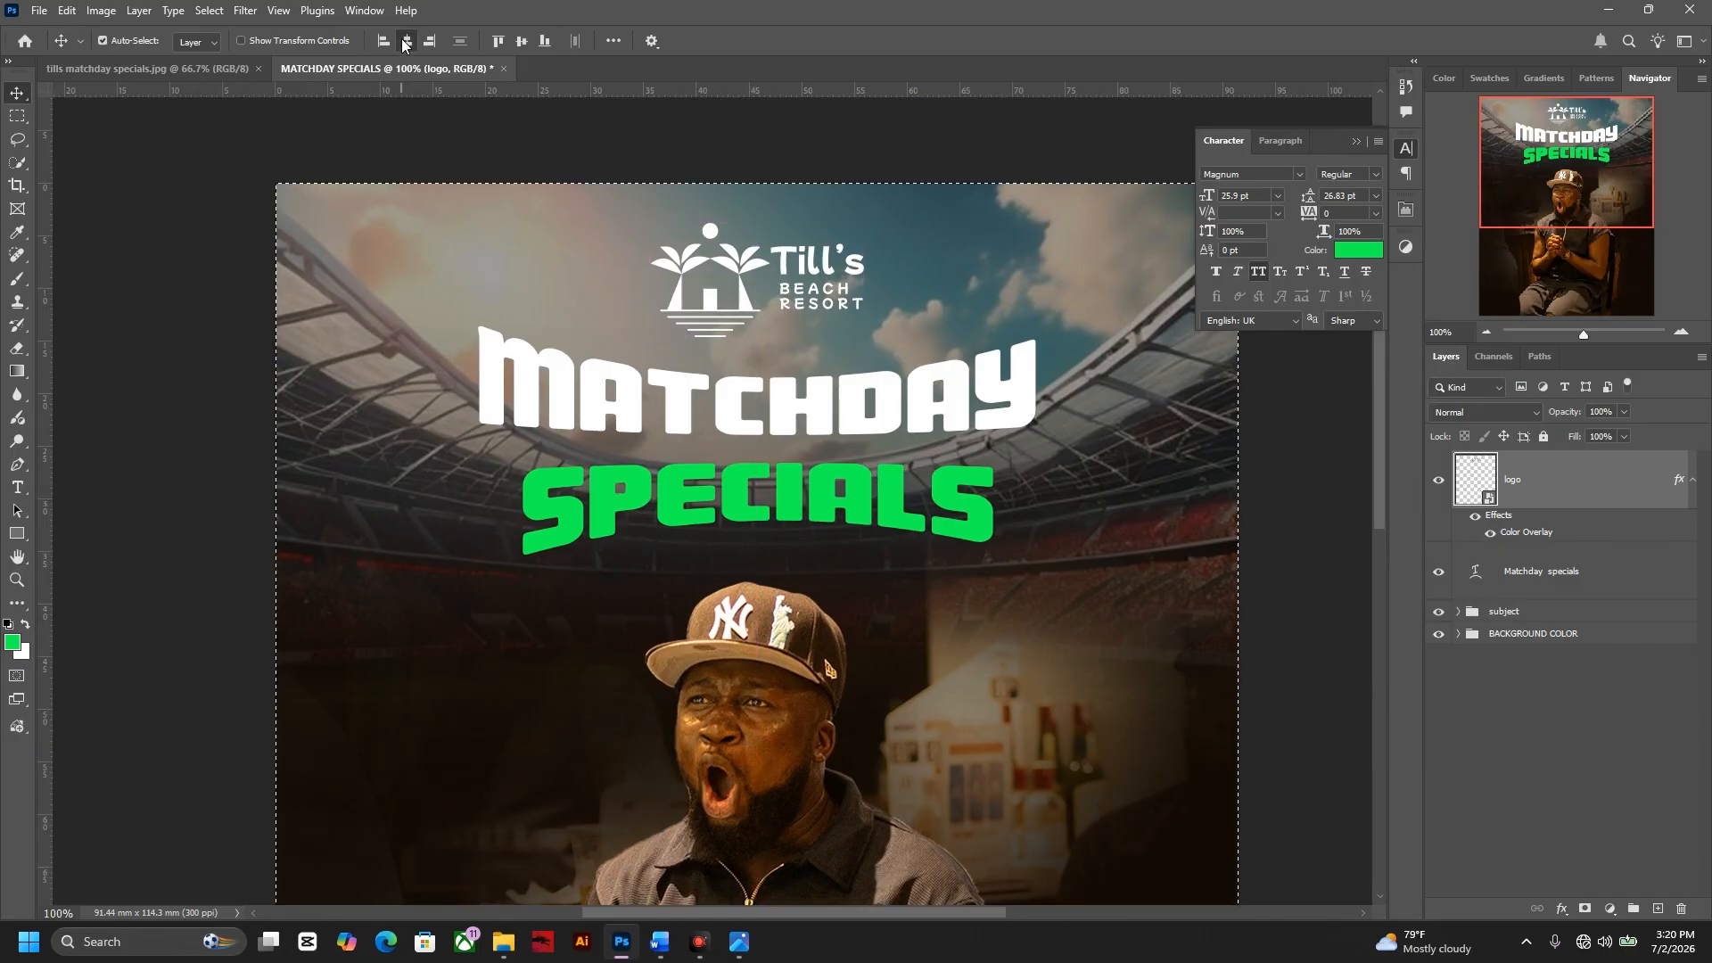
{"action": "left_click_drag", "start_coordinate": [860, 488], "coordinate": [839, 432]}
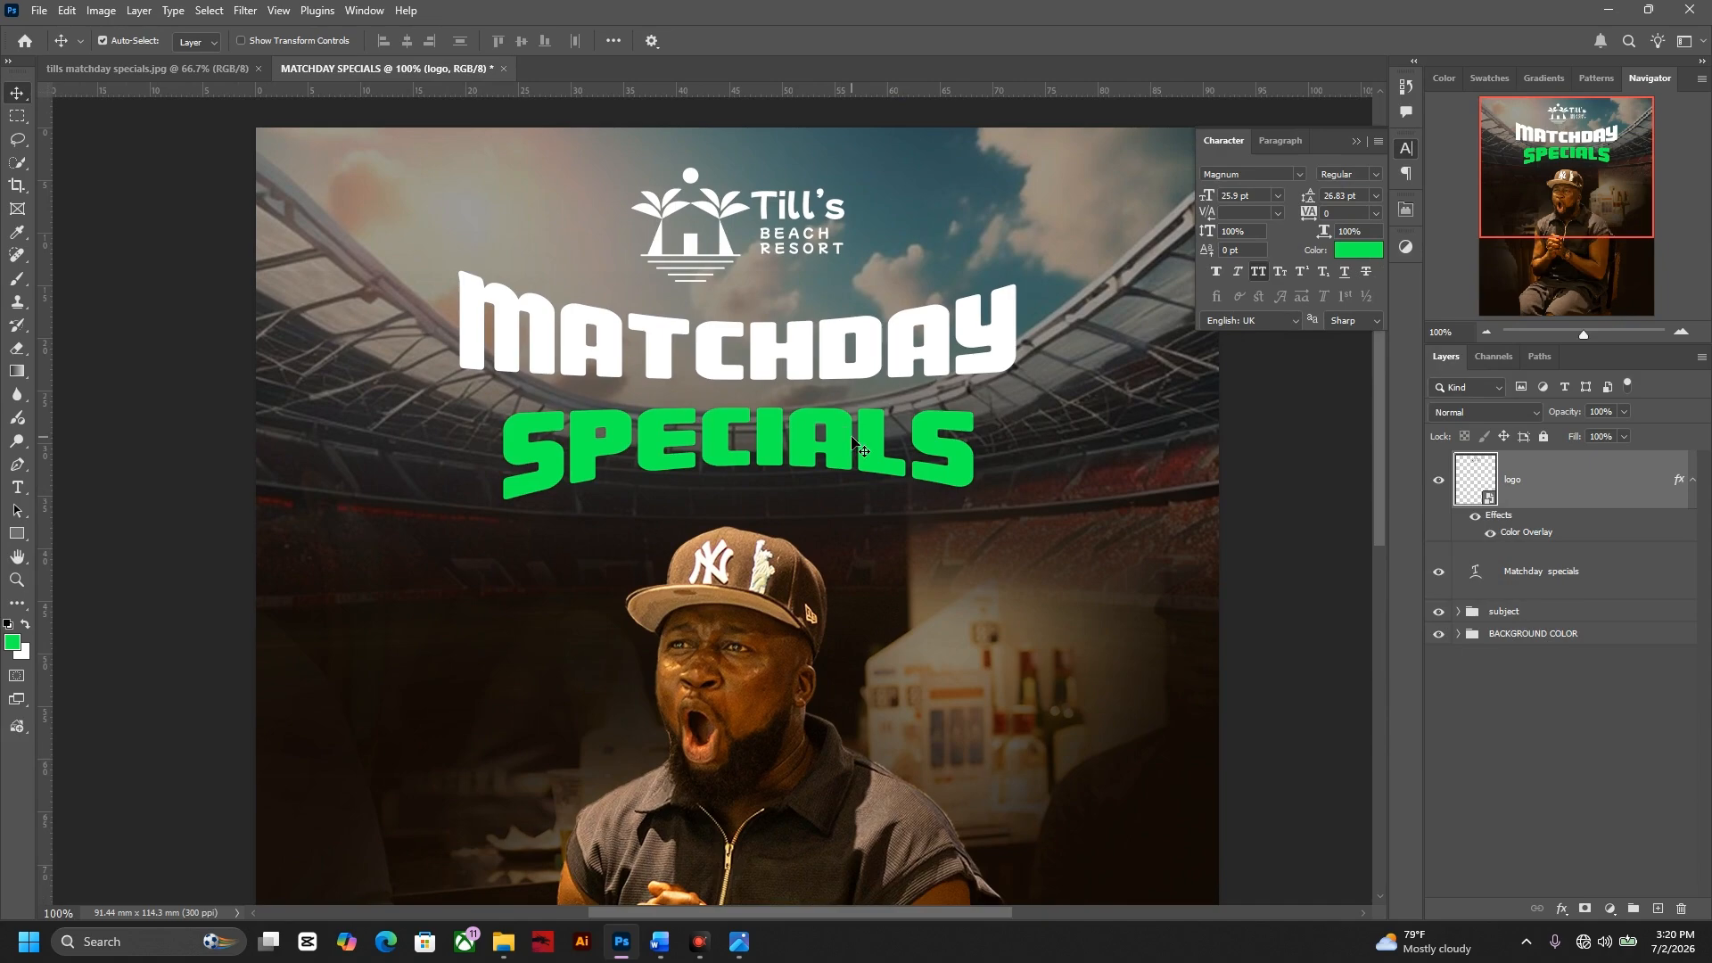
- Enlarge the warped headline to 41.2 pt, move it slightly down from the logo, and center it horizontally on the canvas
{"action": "left_click", "coordinate": [854, 439]}
{"action": "key", "text": "ctrl+t"}
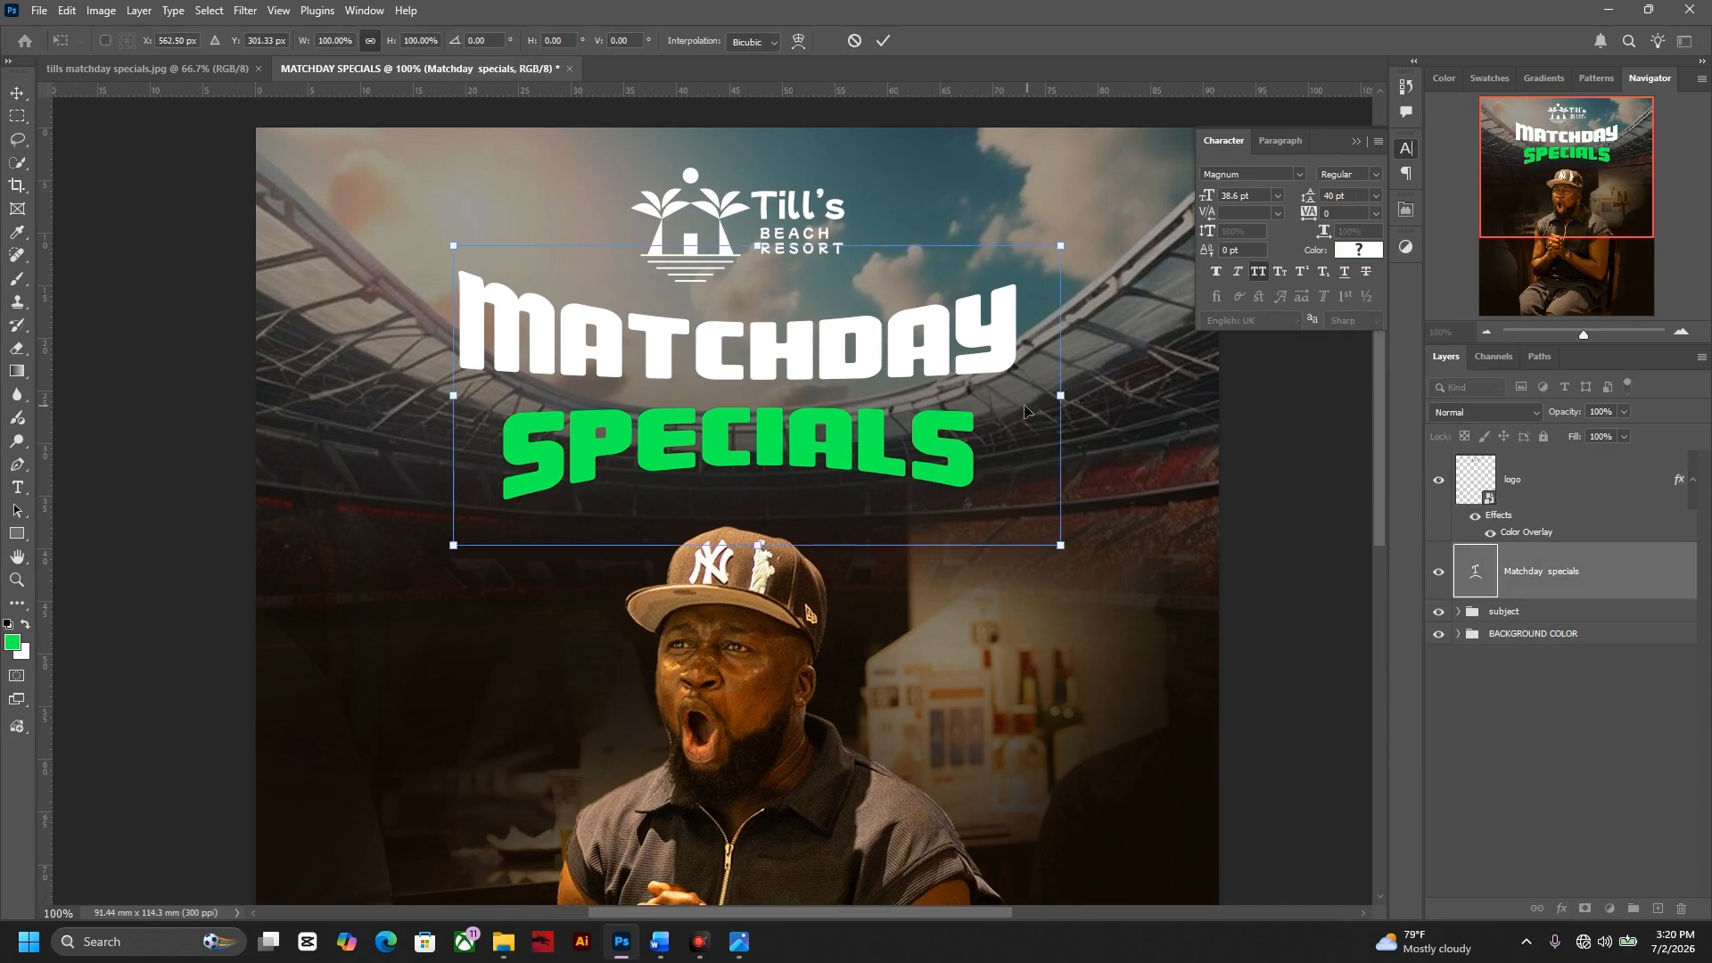
{"action": "left_click_drag", "start_coordinate": [1070, 402], "coordinate": [1081, 395]}
{"action": "left_click_drag", "start_coordinate": [896, 398], "coordinate": [899, 416]}
{"action": "key", "text": "Return"}
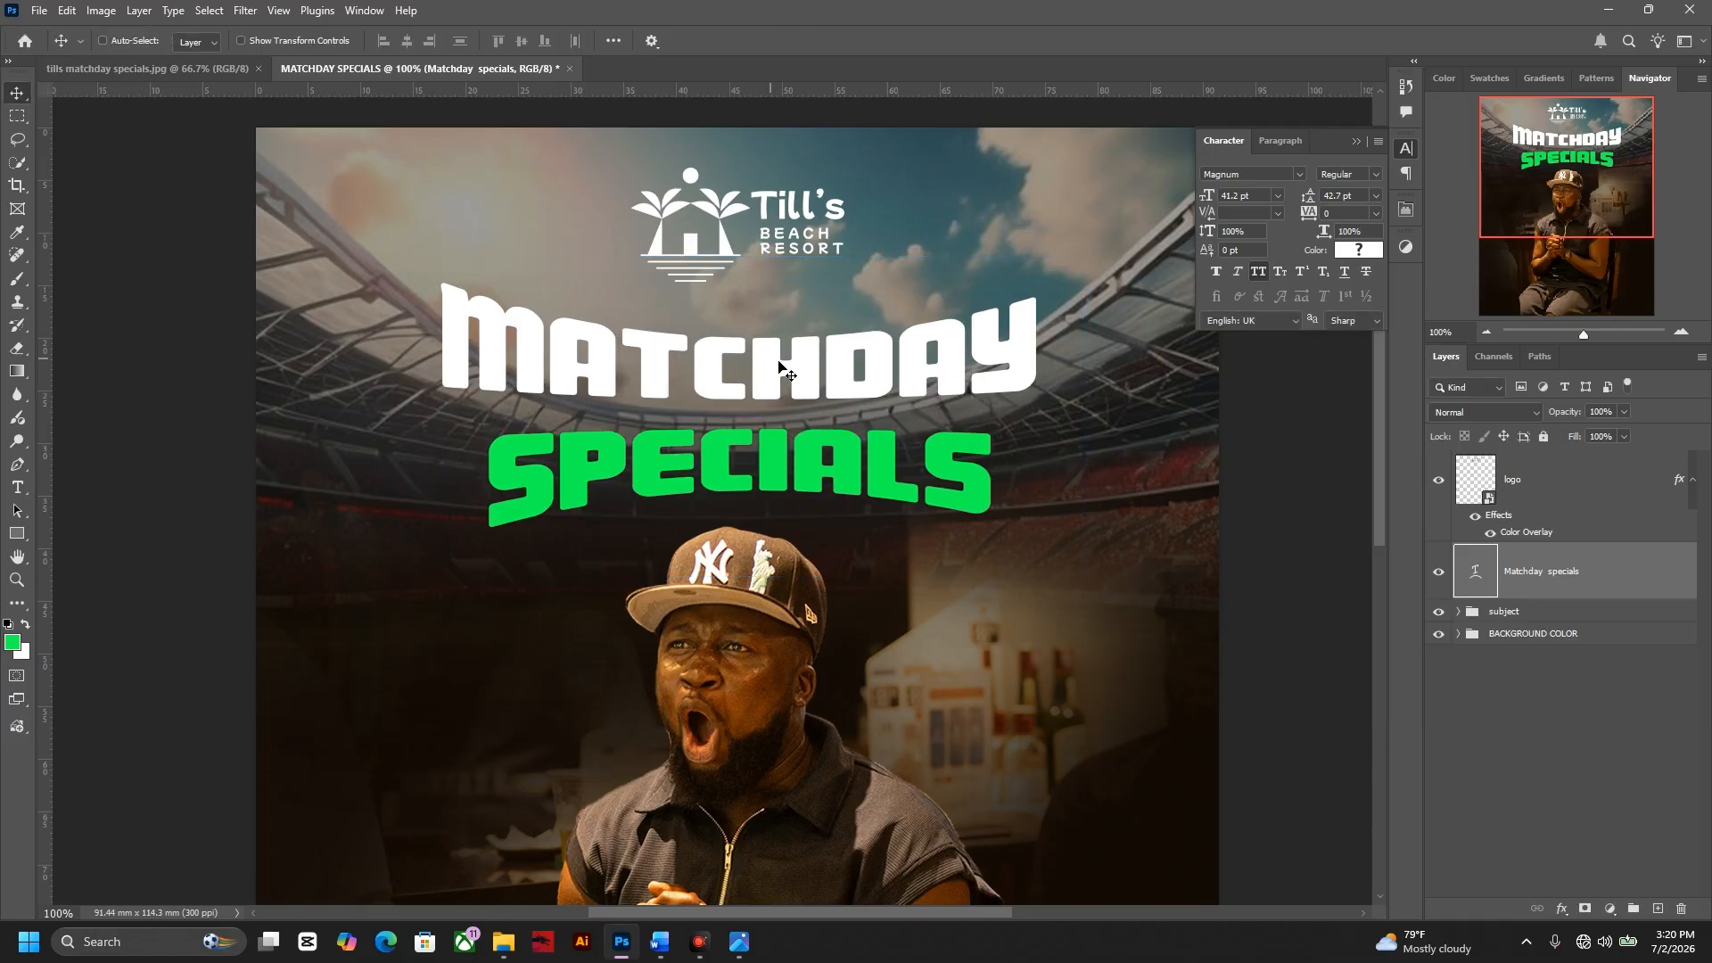
{"action": "key", "text": "ctrl+a"}
{"action": "key", "text": "ctrl+d"}
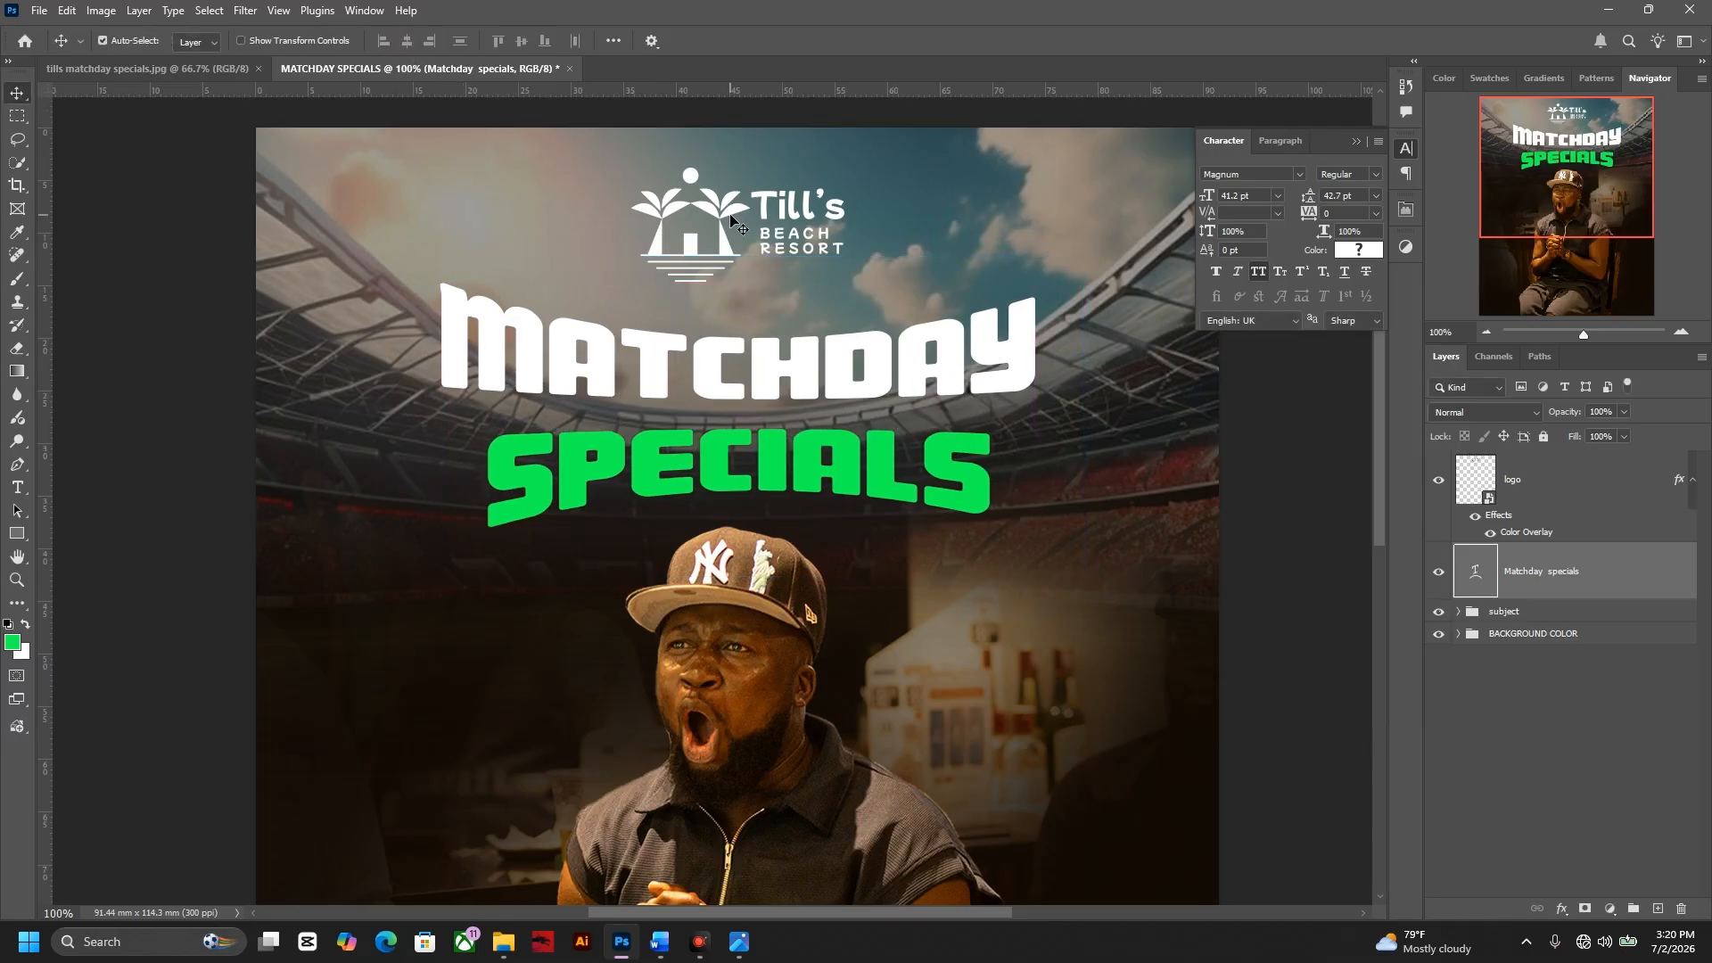
- Centre the resort logo horizontally on the canvas and group it with the Matchday specials text as heading
{"action": "left_click", "coordinate": [729, 210]}
{"action": "key", "text": "ctrl+a"}
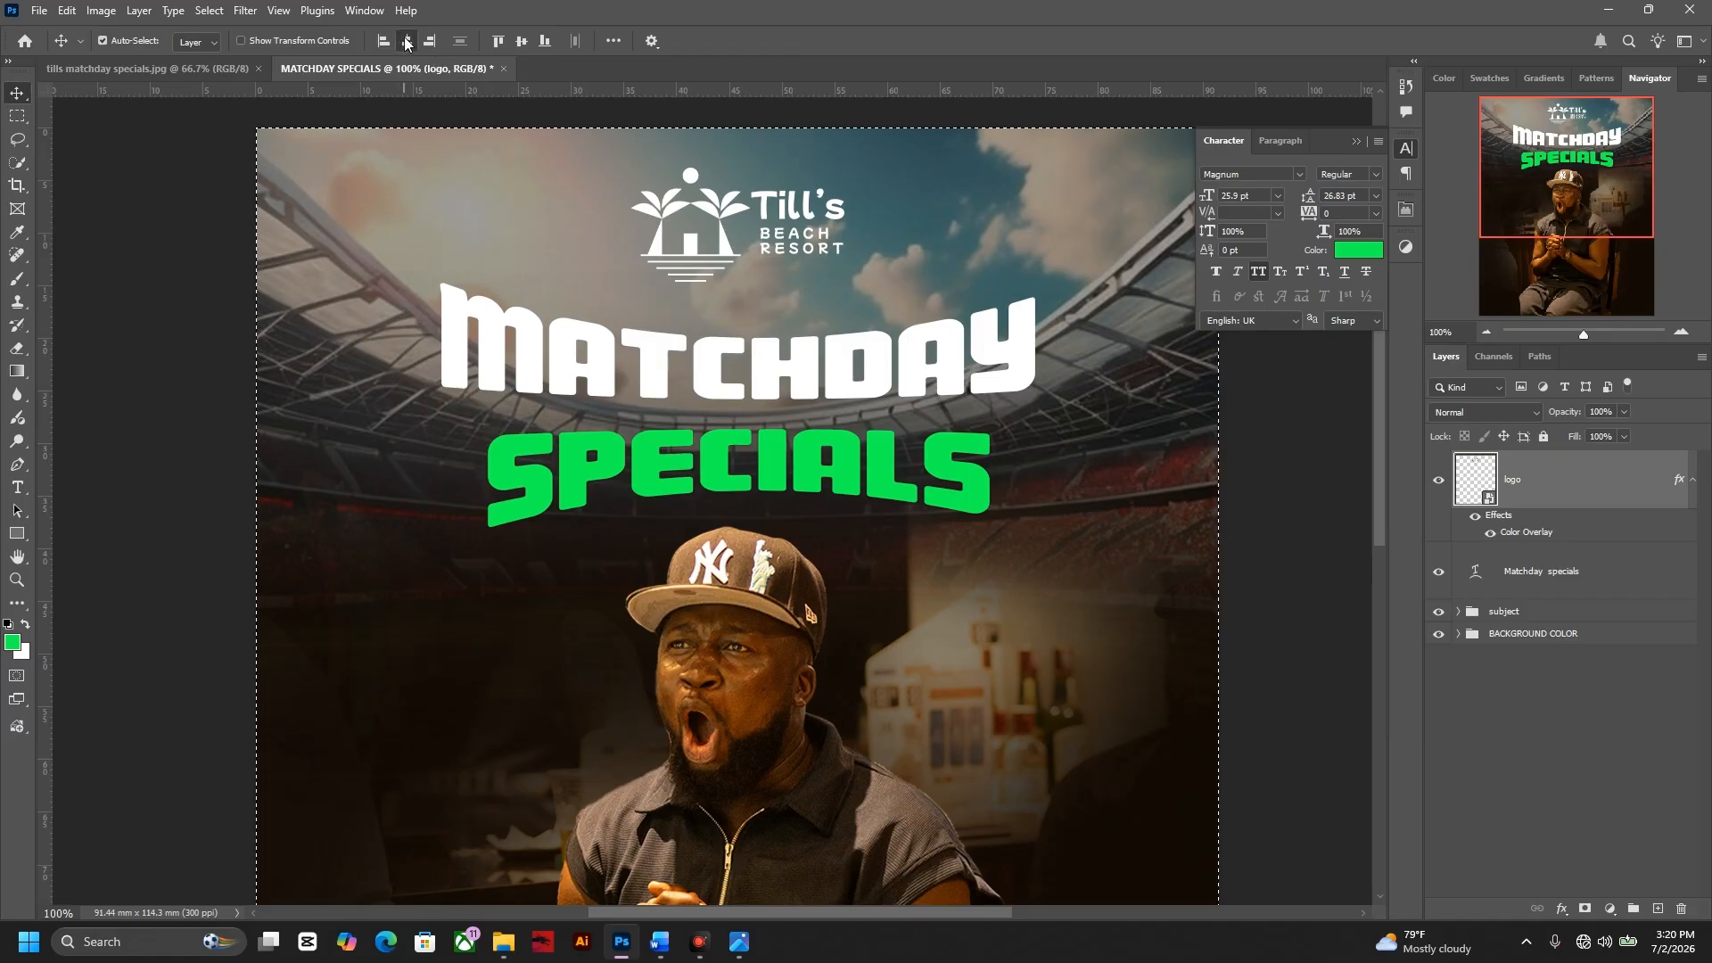
{"action": "left_click", "coordinate": [1566, 581], "text": "ctrl"}
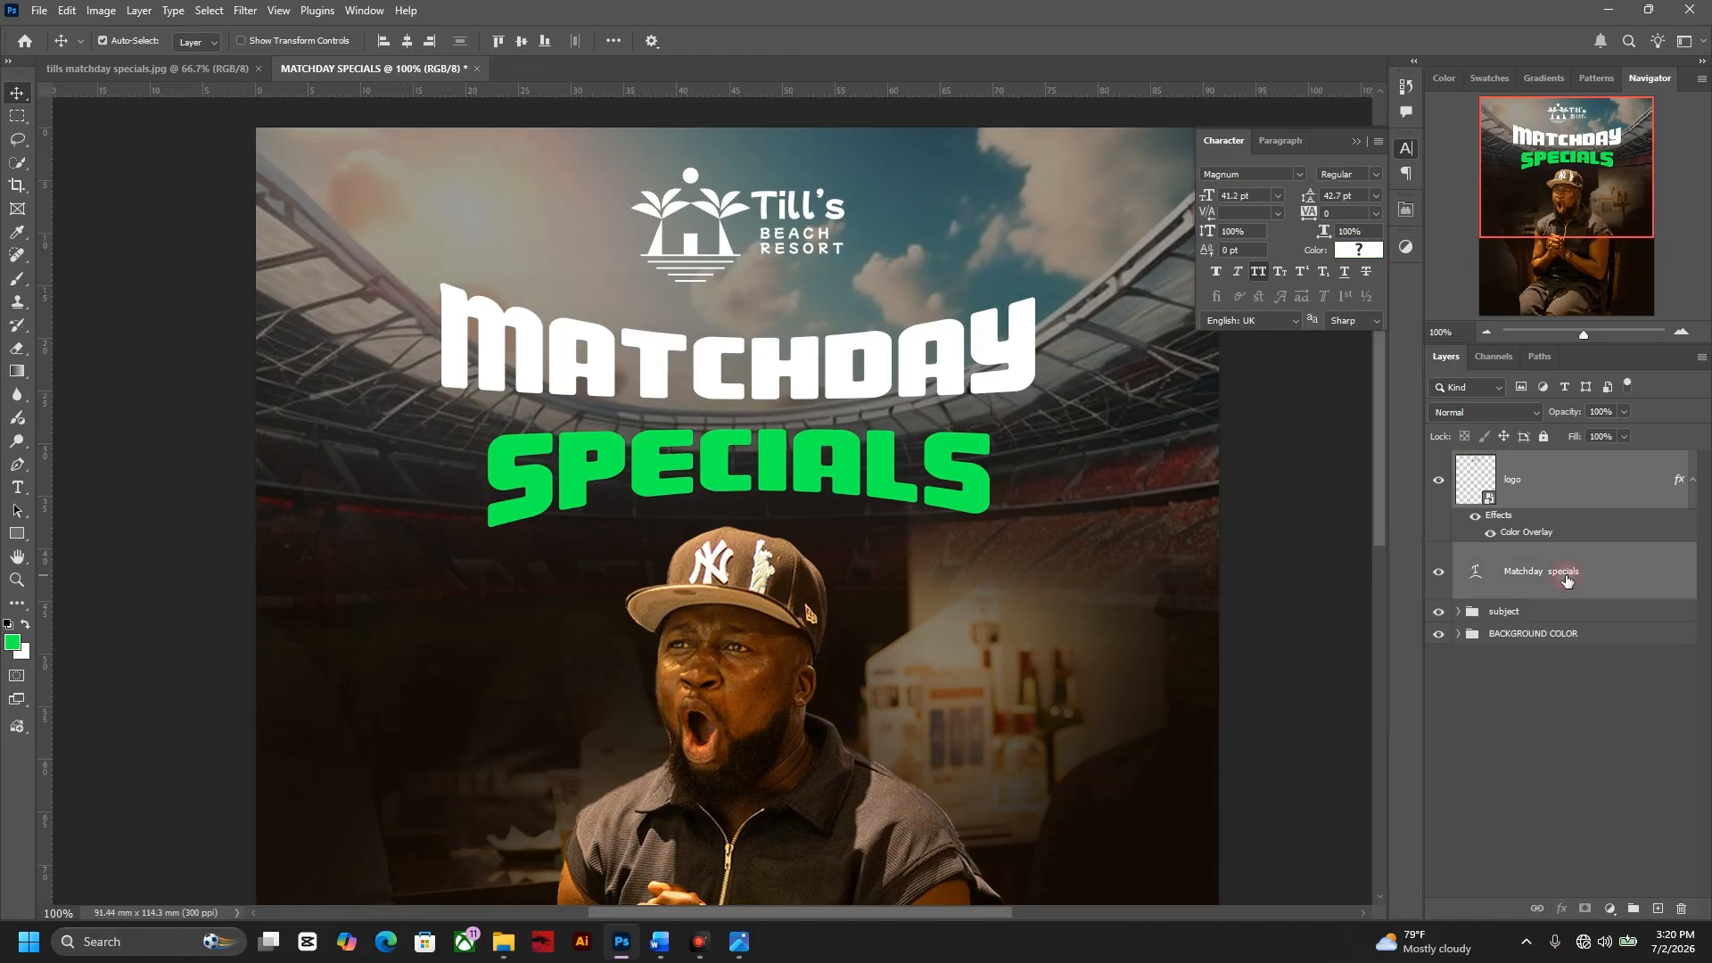
{"action": "key", "text": "ctrl+g"}
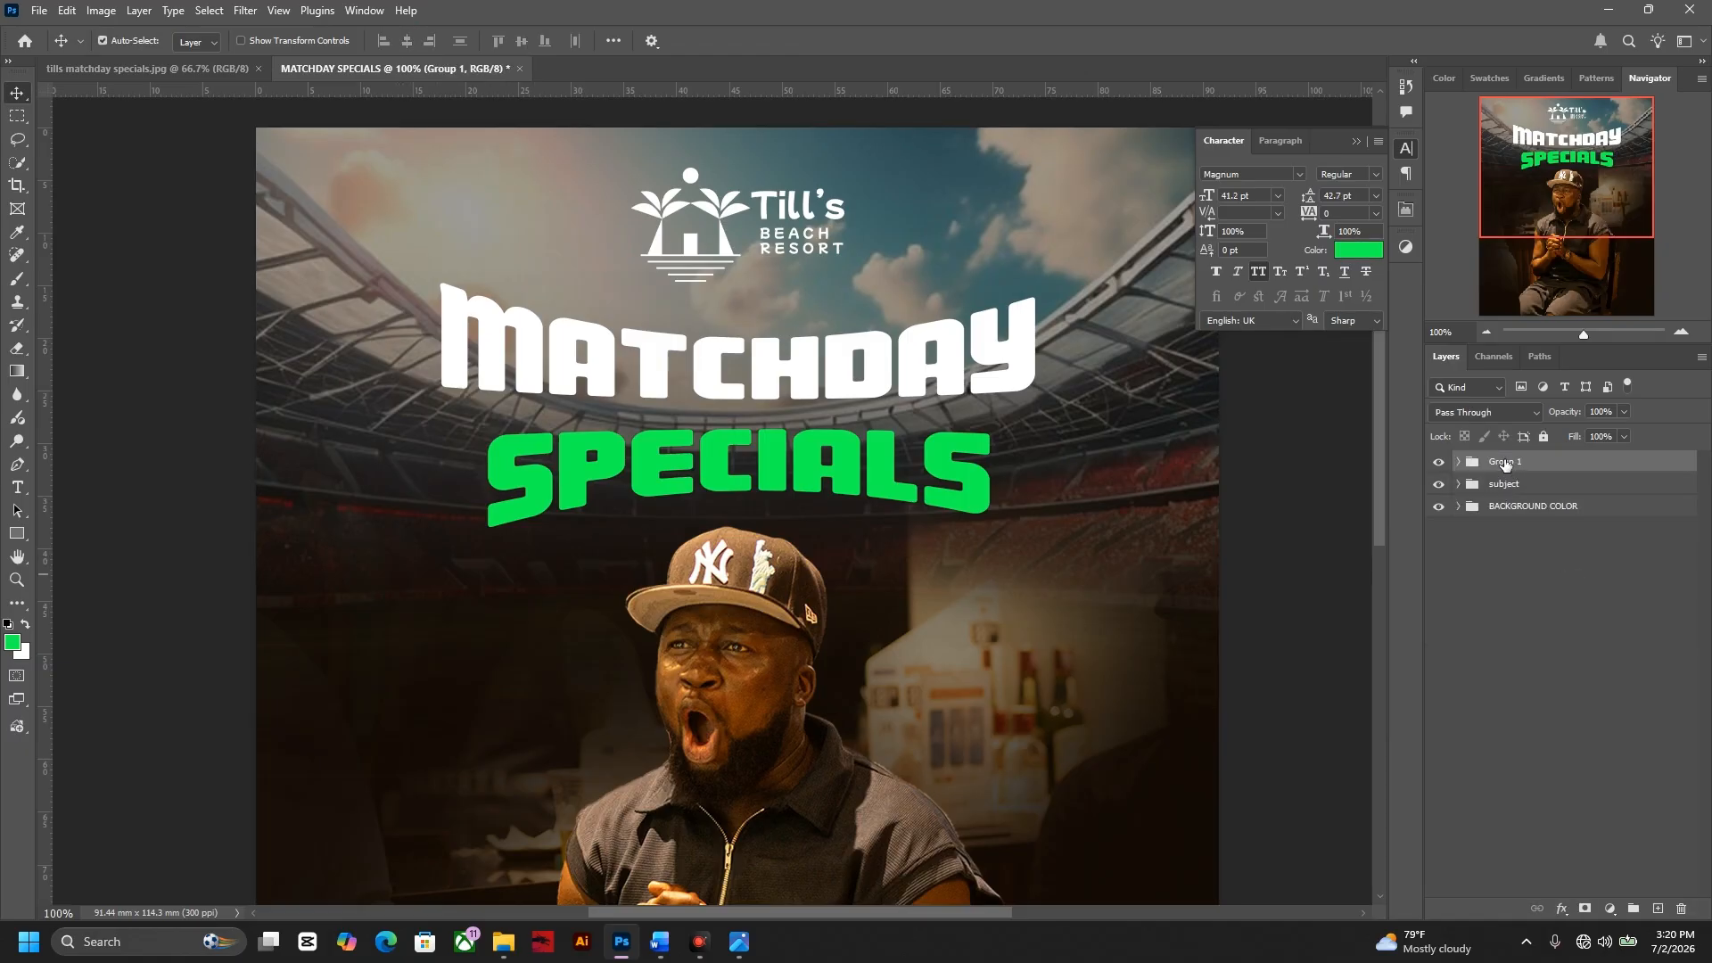
{"action": "double_click", "coordinate": [1505, 461]}
{"action": "key", "text": "Return"}
- Convert the SUBJECT layer to a smart object
{"action": "key", "text": "ctrl+minus"}
{"action": "left_click_drag", "start_coordinate": [736, 413], "coordinate": [735, 417]}
{"action": "left_click_drag", "start_coordinate": [794, 505], "coordinate": [784, 373]}
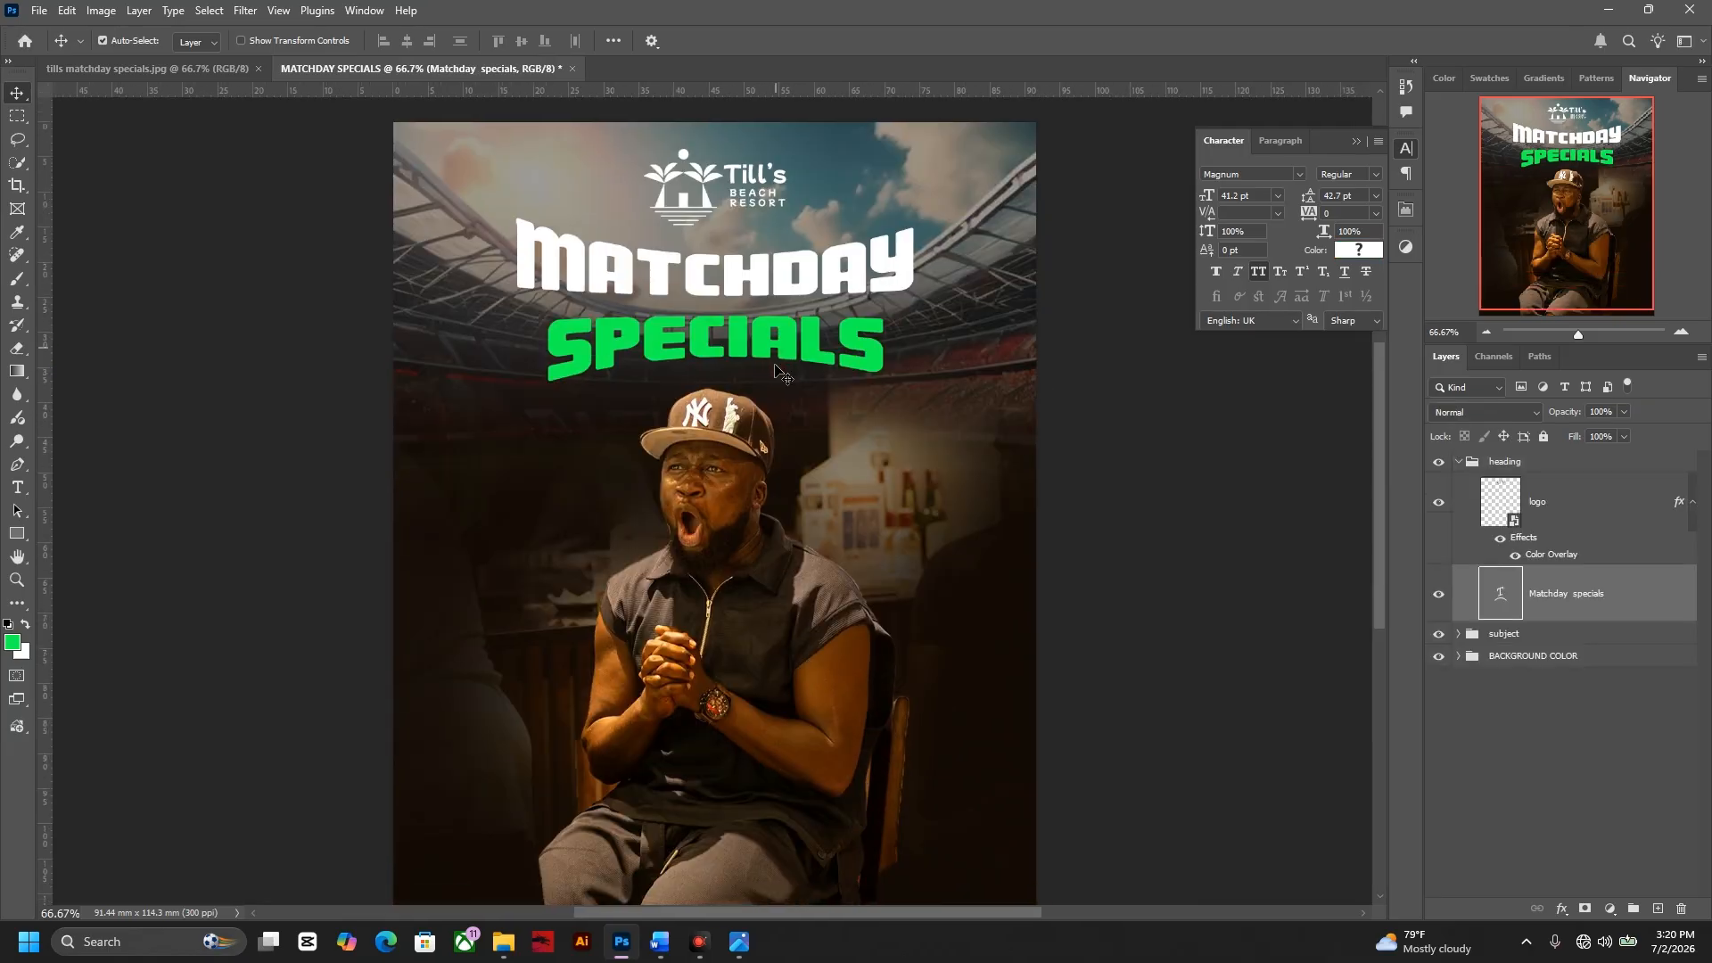
{"action": "left_click_drag", "start_coordinate": [784, 562], "coordinate": [783, 450]}
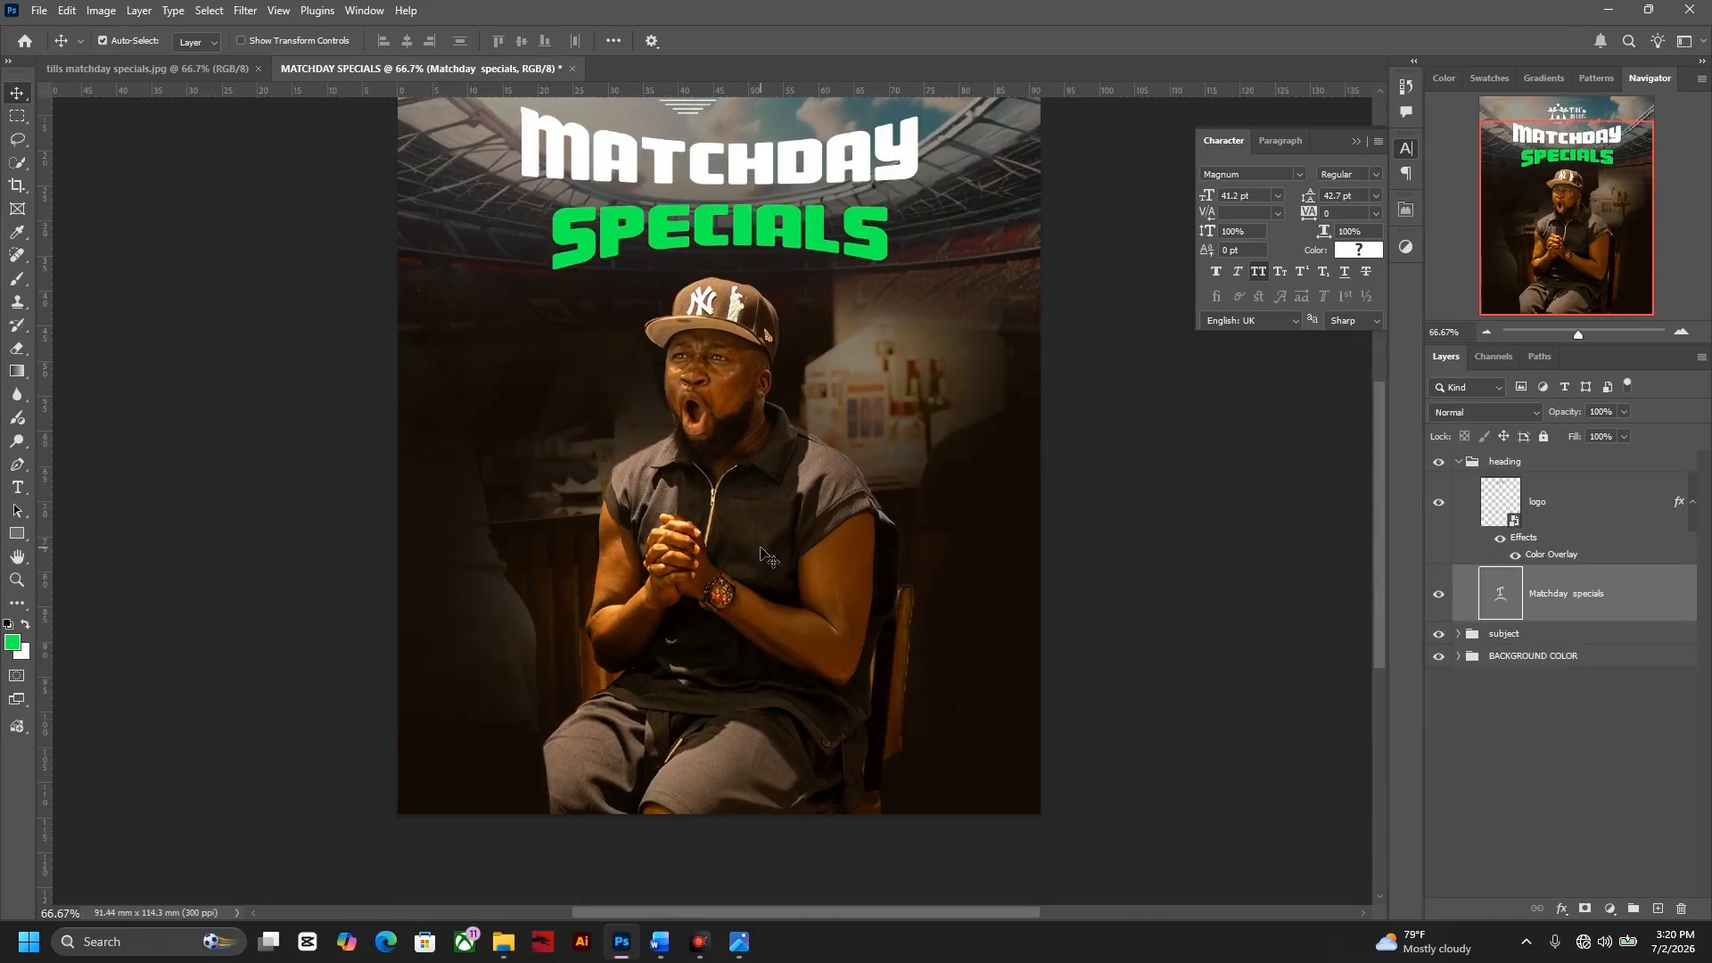
{"action": "left_click_drag", "start_coordinate": [741, 707], "coordinate": [769, 749]}
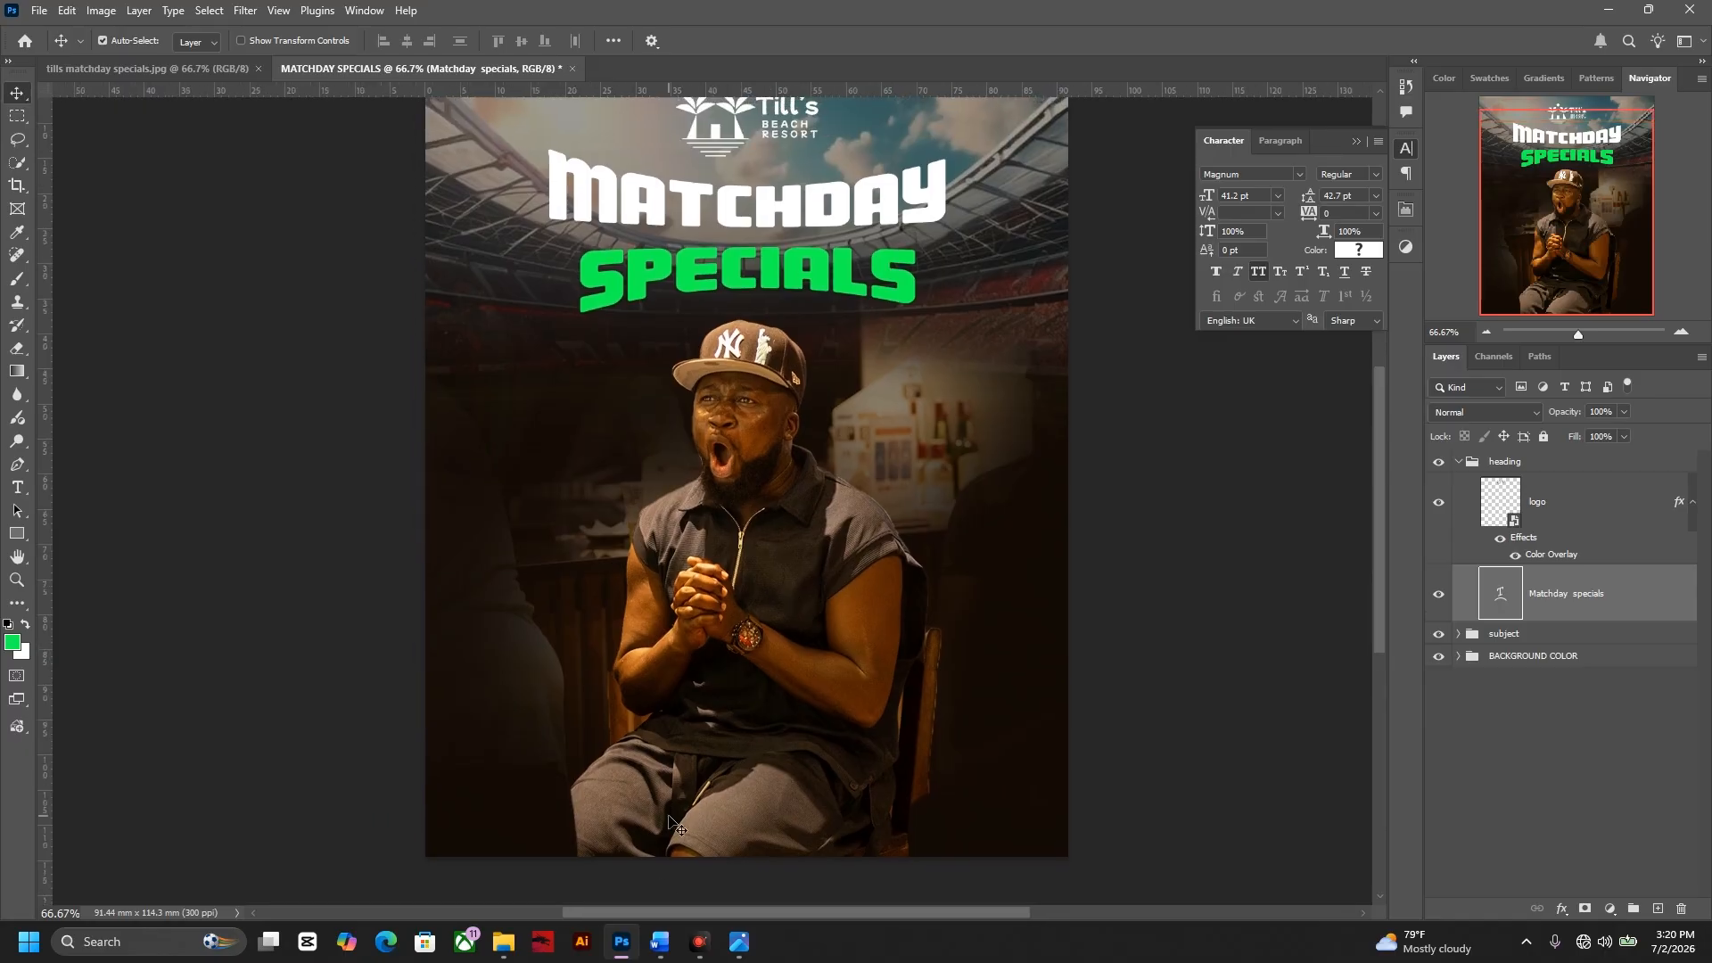
{"action": "left_click_drag", "start_coordinate": [765, 528], "coordinate": [768, 569]}
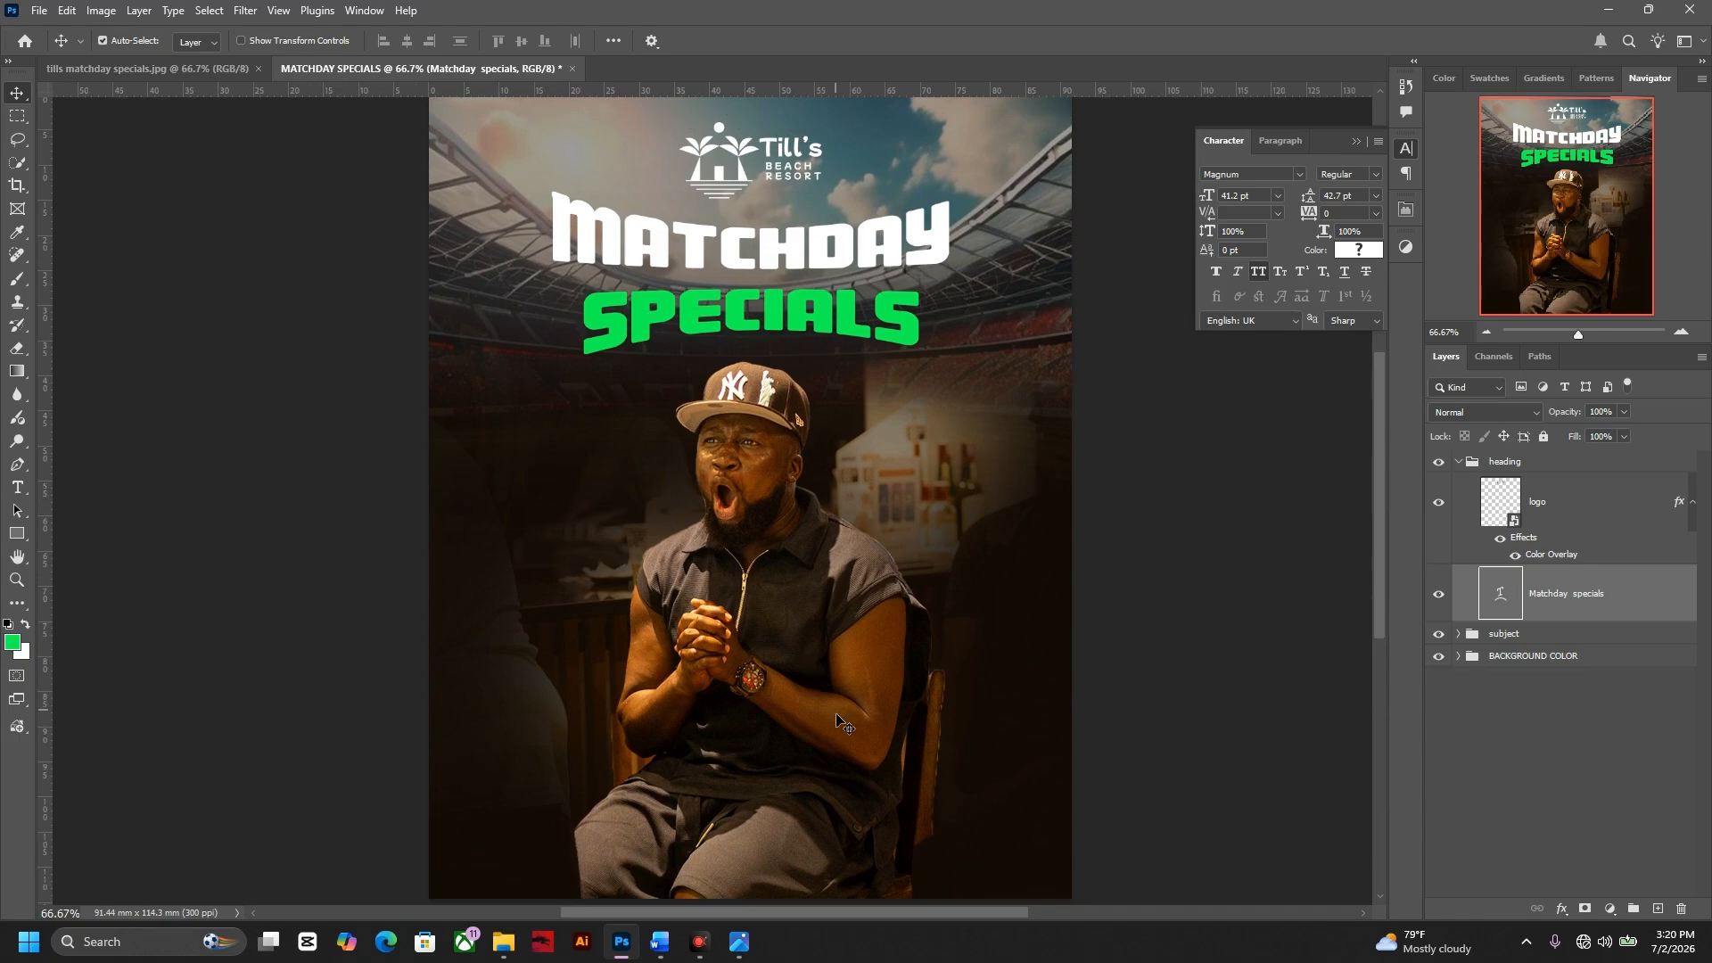
{"action": "left_click", "coordinate": [807, 610]}
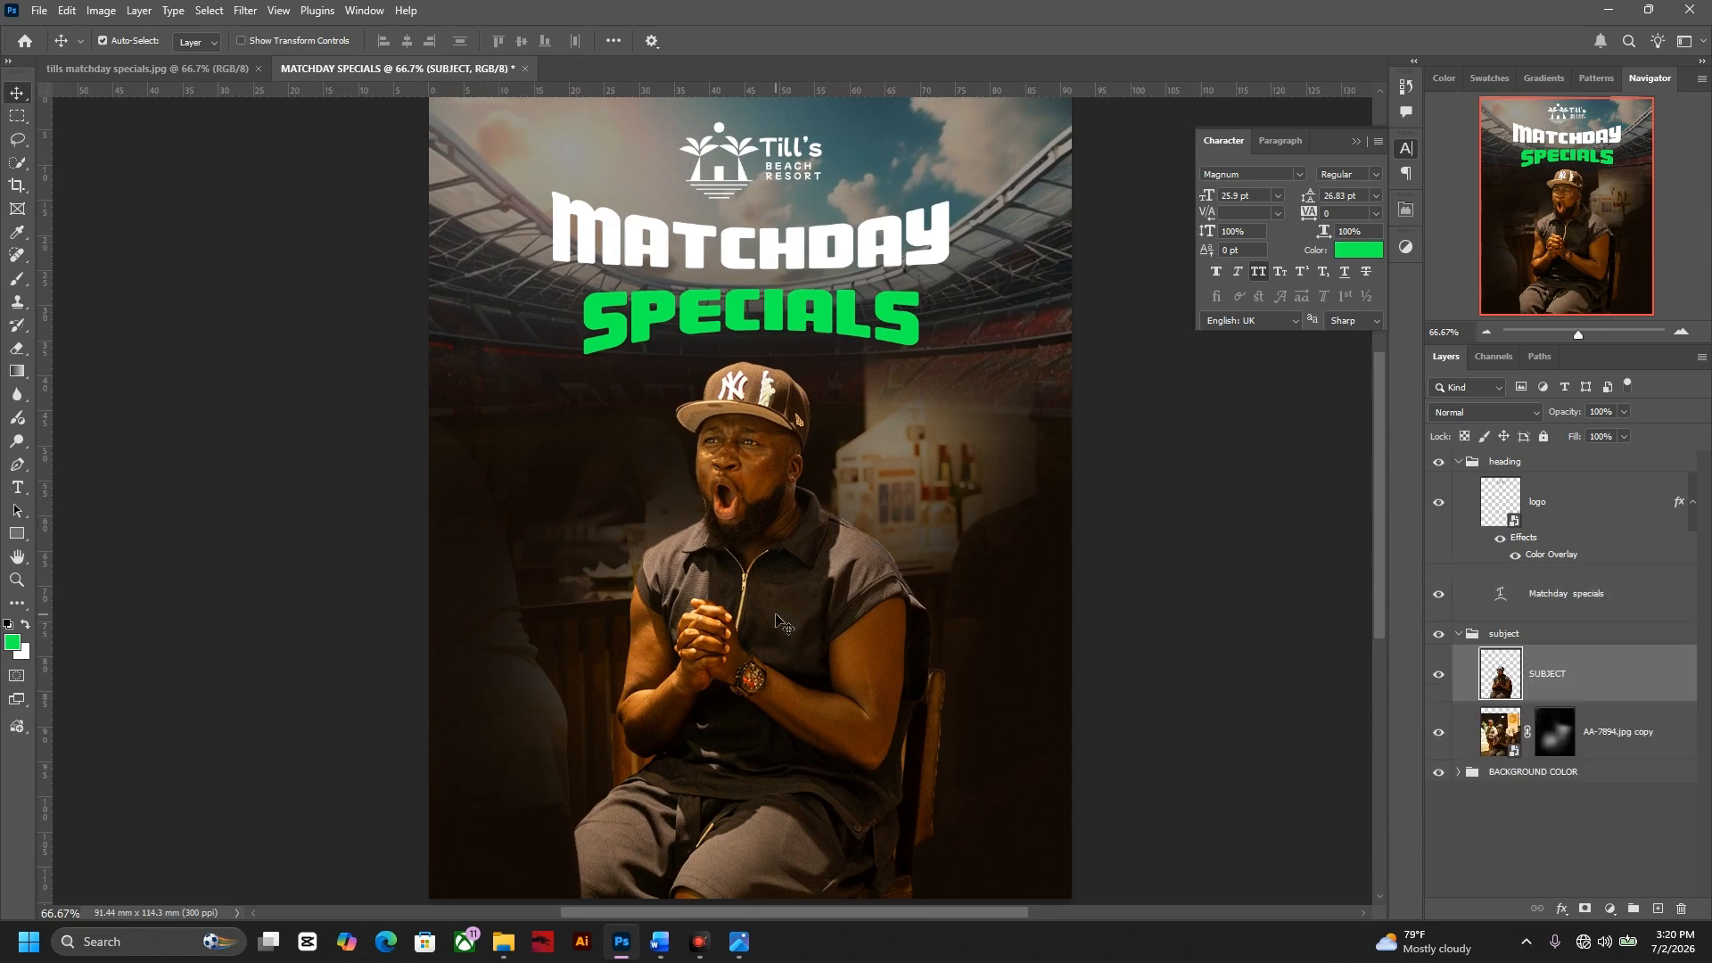
{"action": "right_click", "coordinate": [1571, 686]}
{"action": "left_click", "coordinate": [1606, 550]}
- Add a layer mask to SUBJECT and fade the man's lower body into the dark background with a black 800 px brush at 40% opacity
{"action": "left_click_drag", "start_coordinate": [830, 717], "coordinate": [830, 611]}
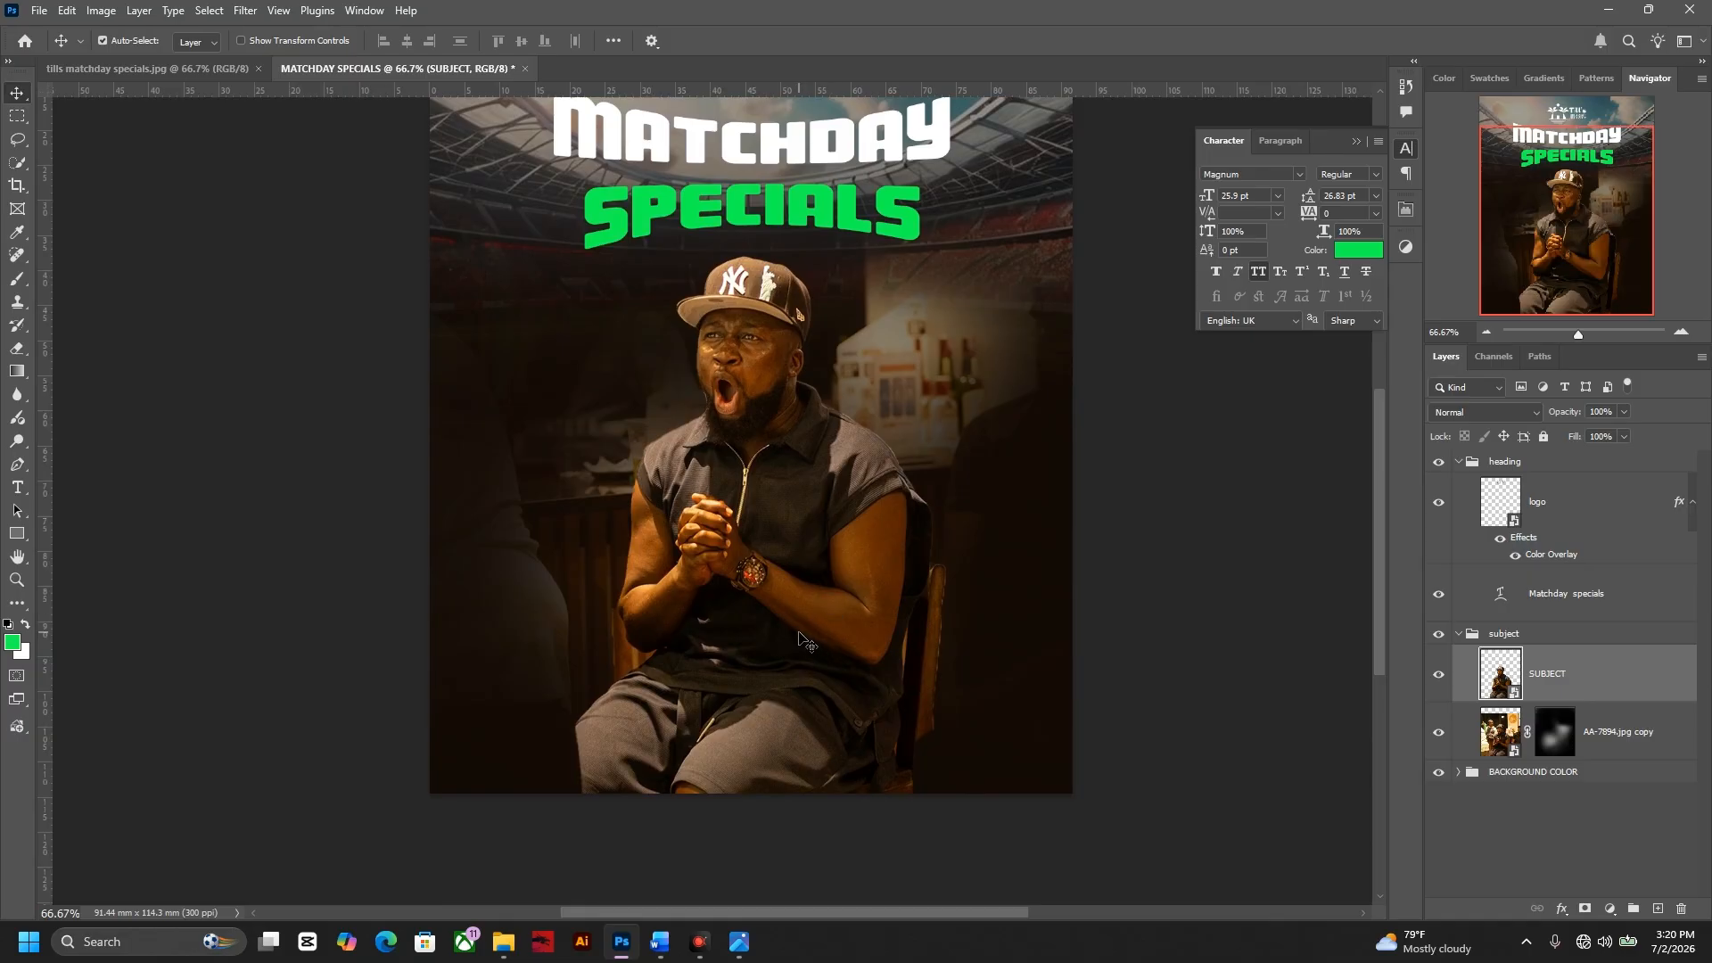
{"action": "left_click", "coordinate": [1585, 909]}
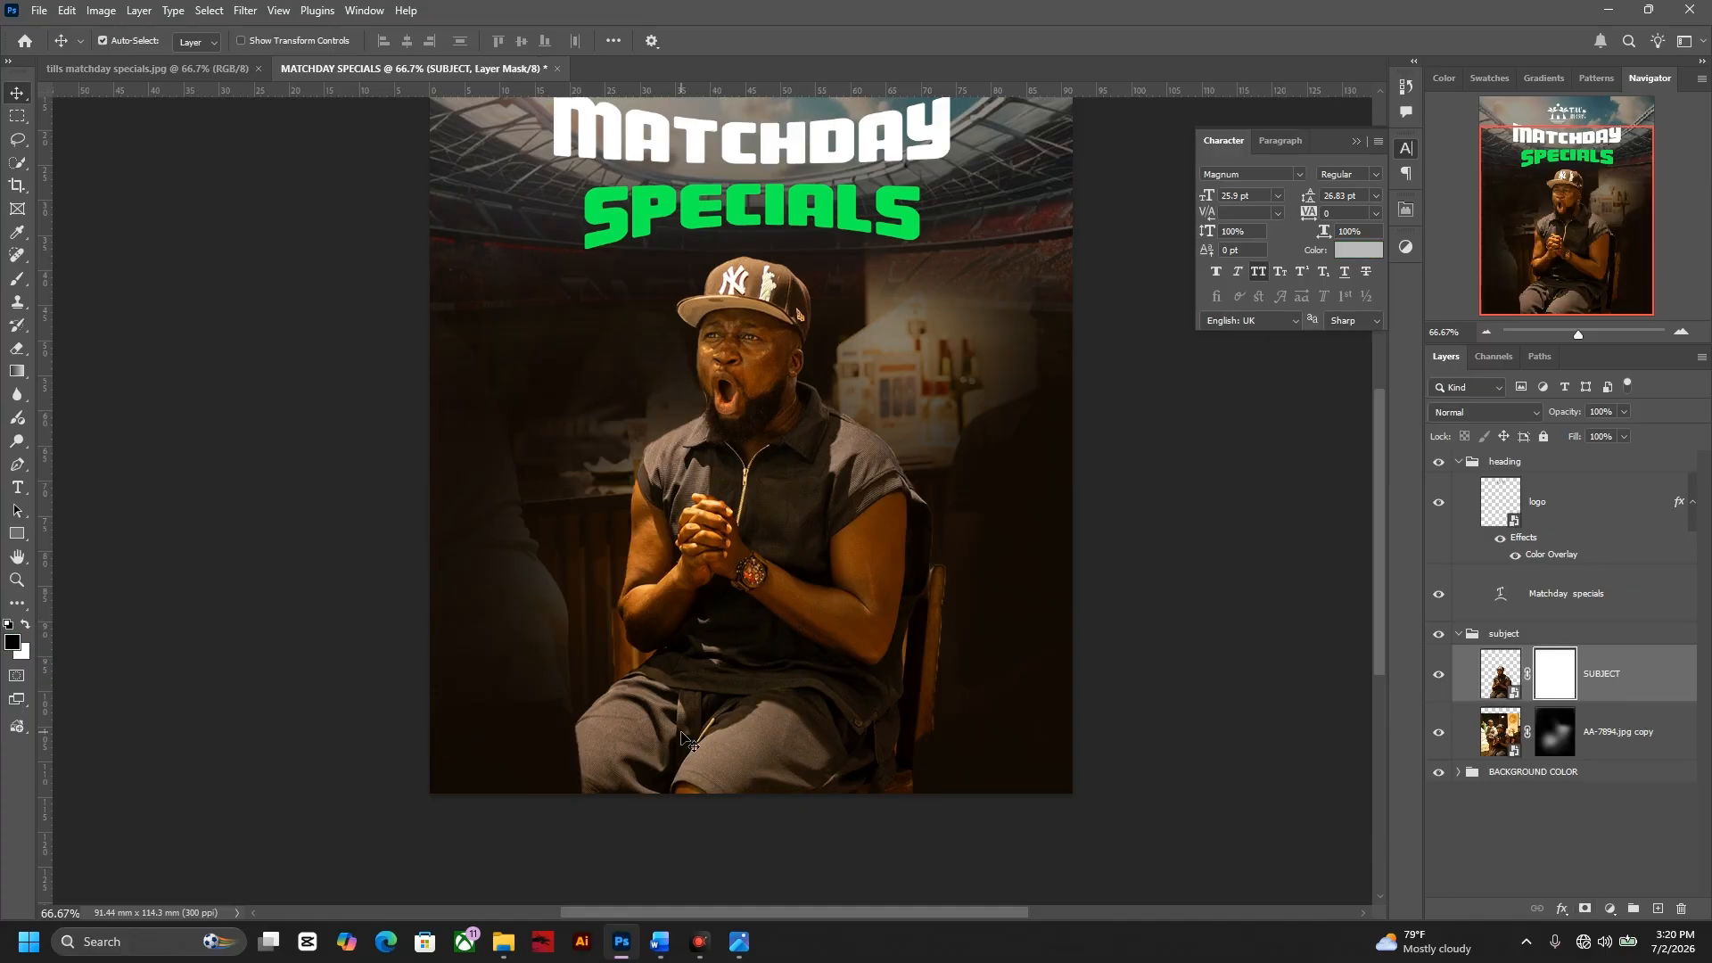
{"action": "key", "text": "b"}
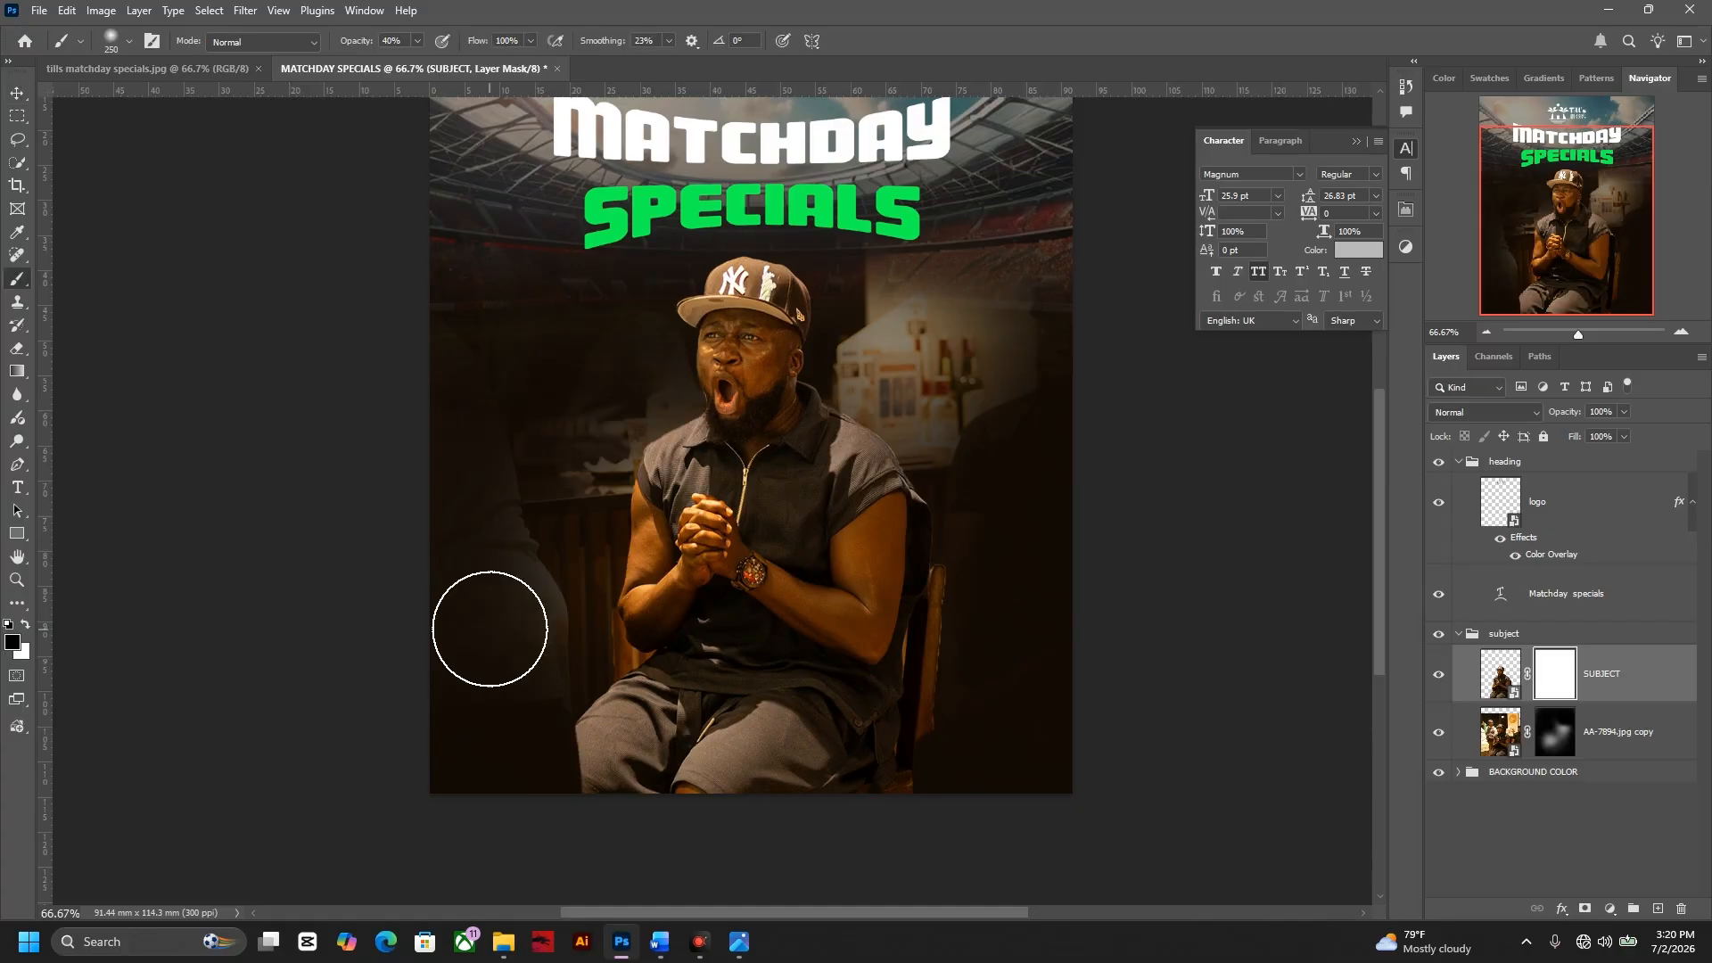
{"action": "key", "text": "bracketright"}
{"action": "key", "text": "bracketright"}
{"action": "key", "text": "bracketright"}
{"action": "key", "text": "bracketright"}
{"action": "key", "text": "bracketright"}
{"action": "key", "text": "bracketright"}
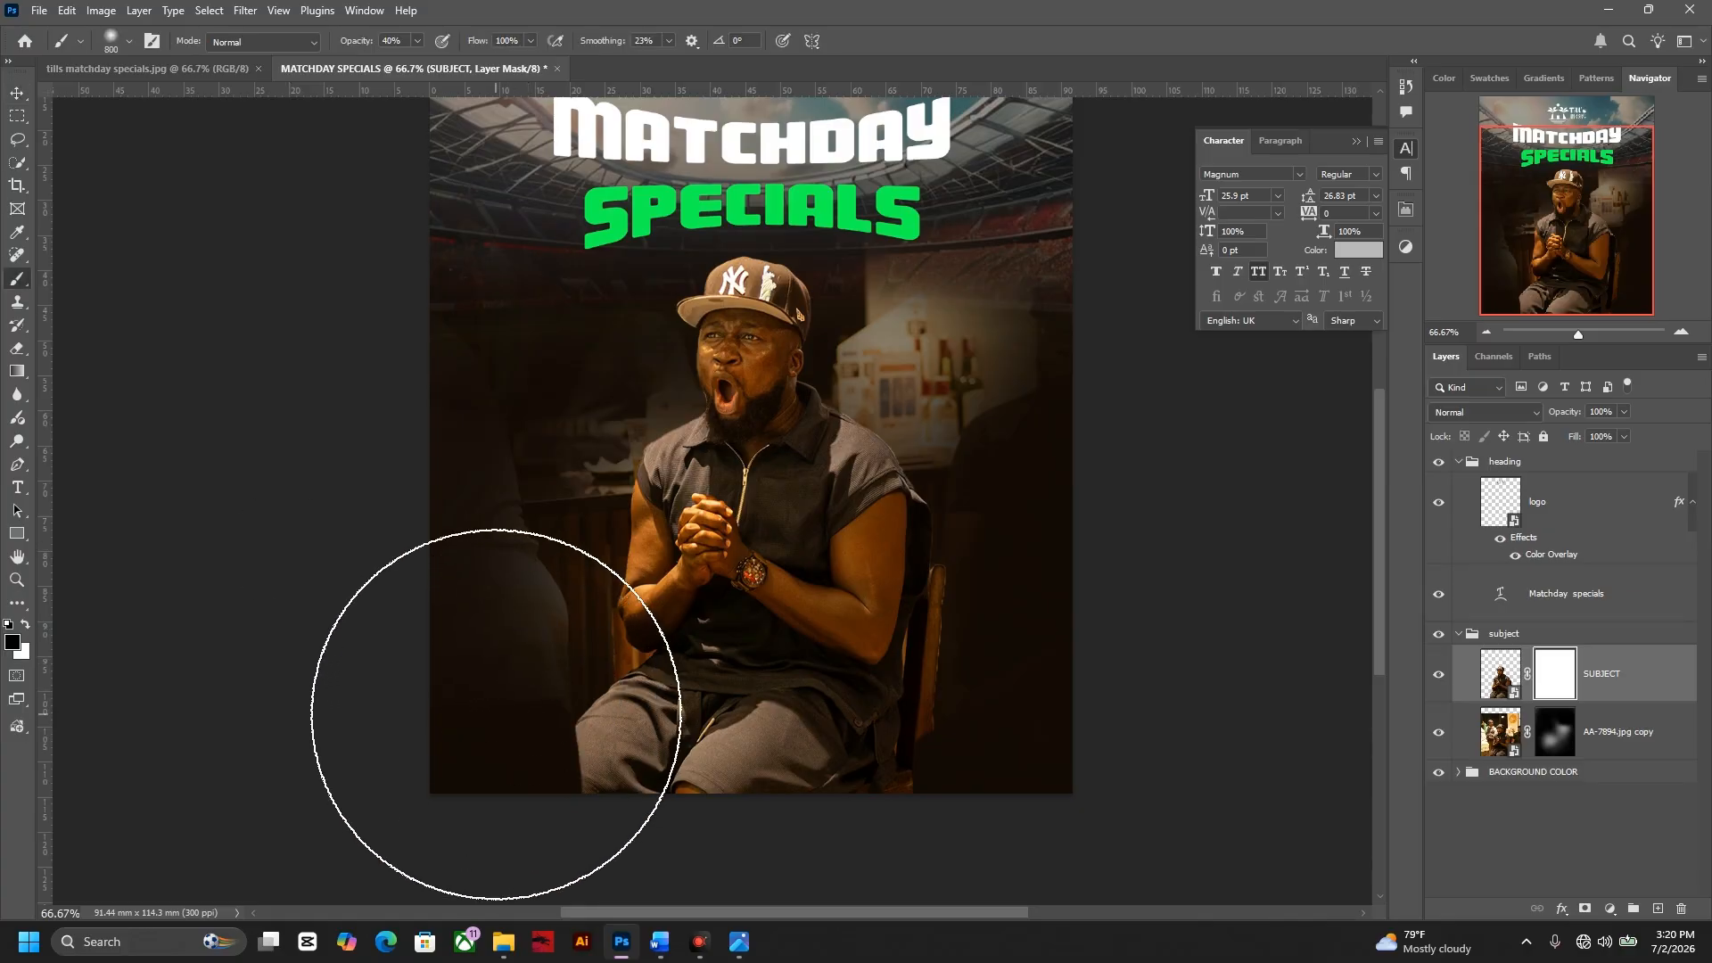
{"action": "mouse_move", "coordinate": [827, 855]}
{"action": "left_mouse_down"}
{"action": "mouse_move", "coordinate": [283, 745]}
{"action": "mouse_move", "coordinate": [1002, 860]}
{"action": "mouse_move", "coordinate": [428, 880]}
{"action": "mouse_move", "coordinate": [1043, 769]}
{"action": "mouse_move", "coordinate": [291, 774]}
{"action": "mouse_move", "coordinate": [965, 746]}
{"action": "mouse_move", "coordinate": [474, 768]}
{"action": "mouse_move", "coordinate": [1039, 714]}
{"action": "mouse_move", "coordinate": [490, 775]}
{"action": "mouse_move", "coordinate": [1023, 737]}
{"action": "mouse_move", "coordinate": [772, 726]}
{"action": "mouse_move", "coordinate": [356, 623]}
{"action": "mouse_move", "coordinate": [1016, 650]}
{"action": "mouse_move", "coordinate": [452, 740]}
{"action": "left_mouse_up"}
{"action": "left_click", "coordinate": [928, 757]}
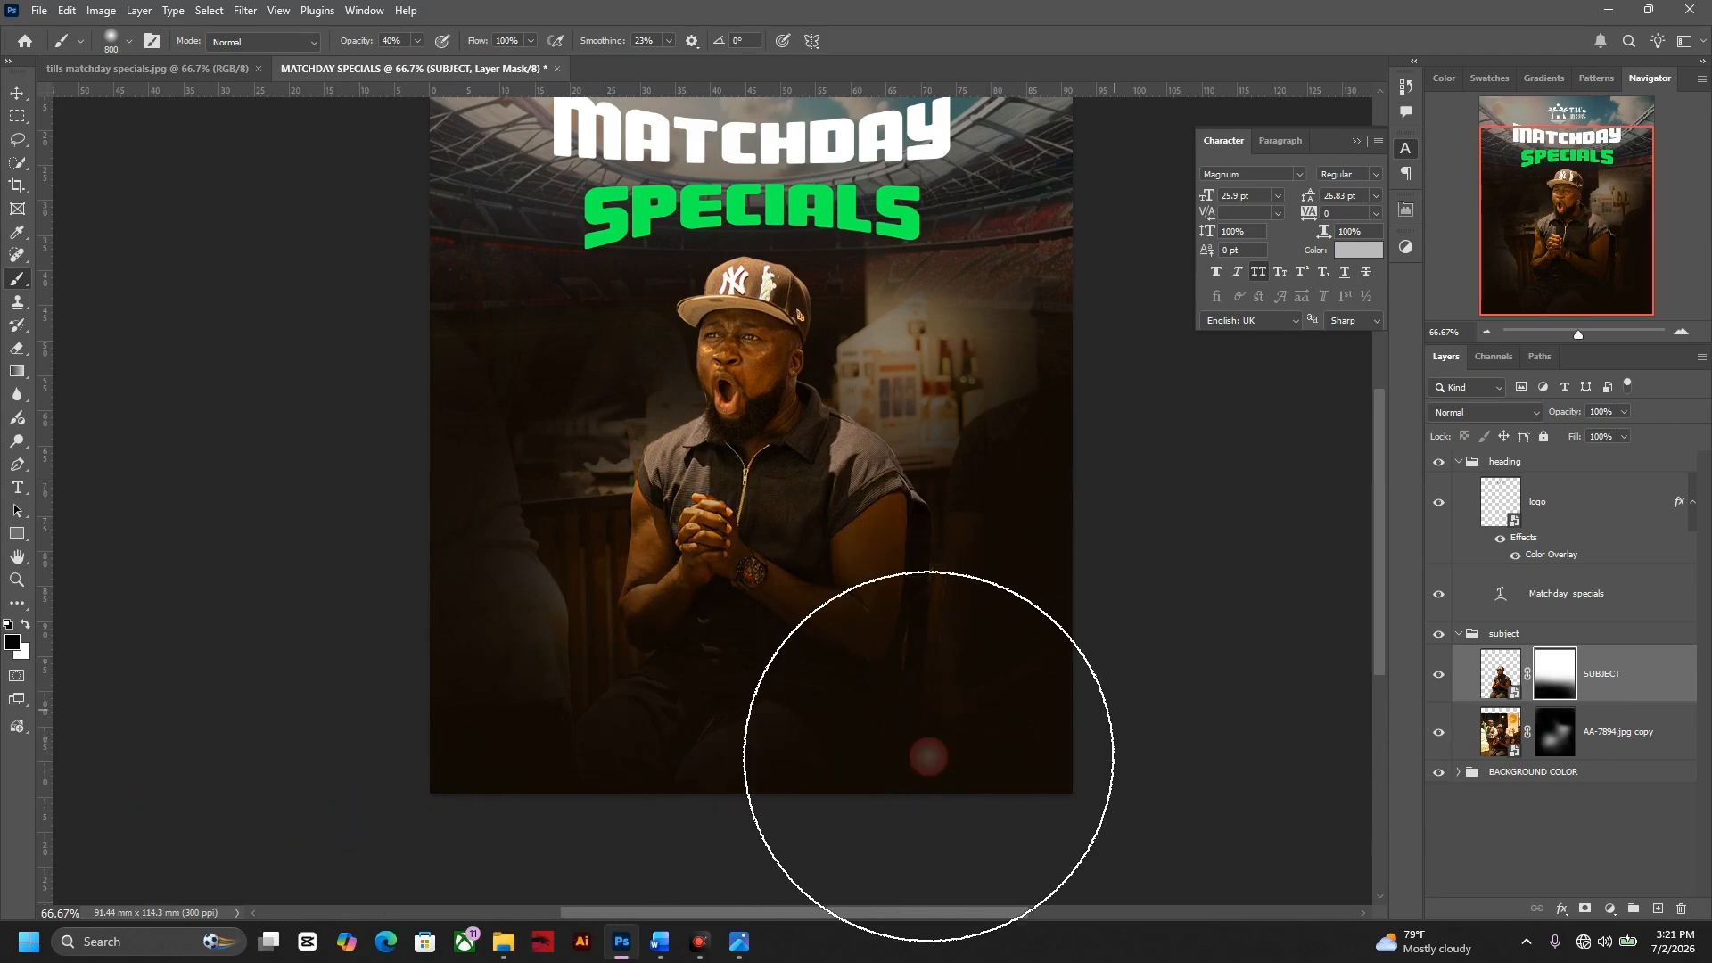
{"action": "left_click", "coordinate": [433, 739]}
{"action": "key", "text": "v"}
- Place the white FIFA World Cup 2026 logo image from the resources folder in File Explorer into the MATCHDAY SPECIALS poster
{"action": "scroll", "coordinate": [908, 713], "scroll_direction": "up", "scroll_amount": 3}
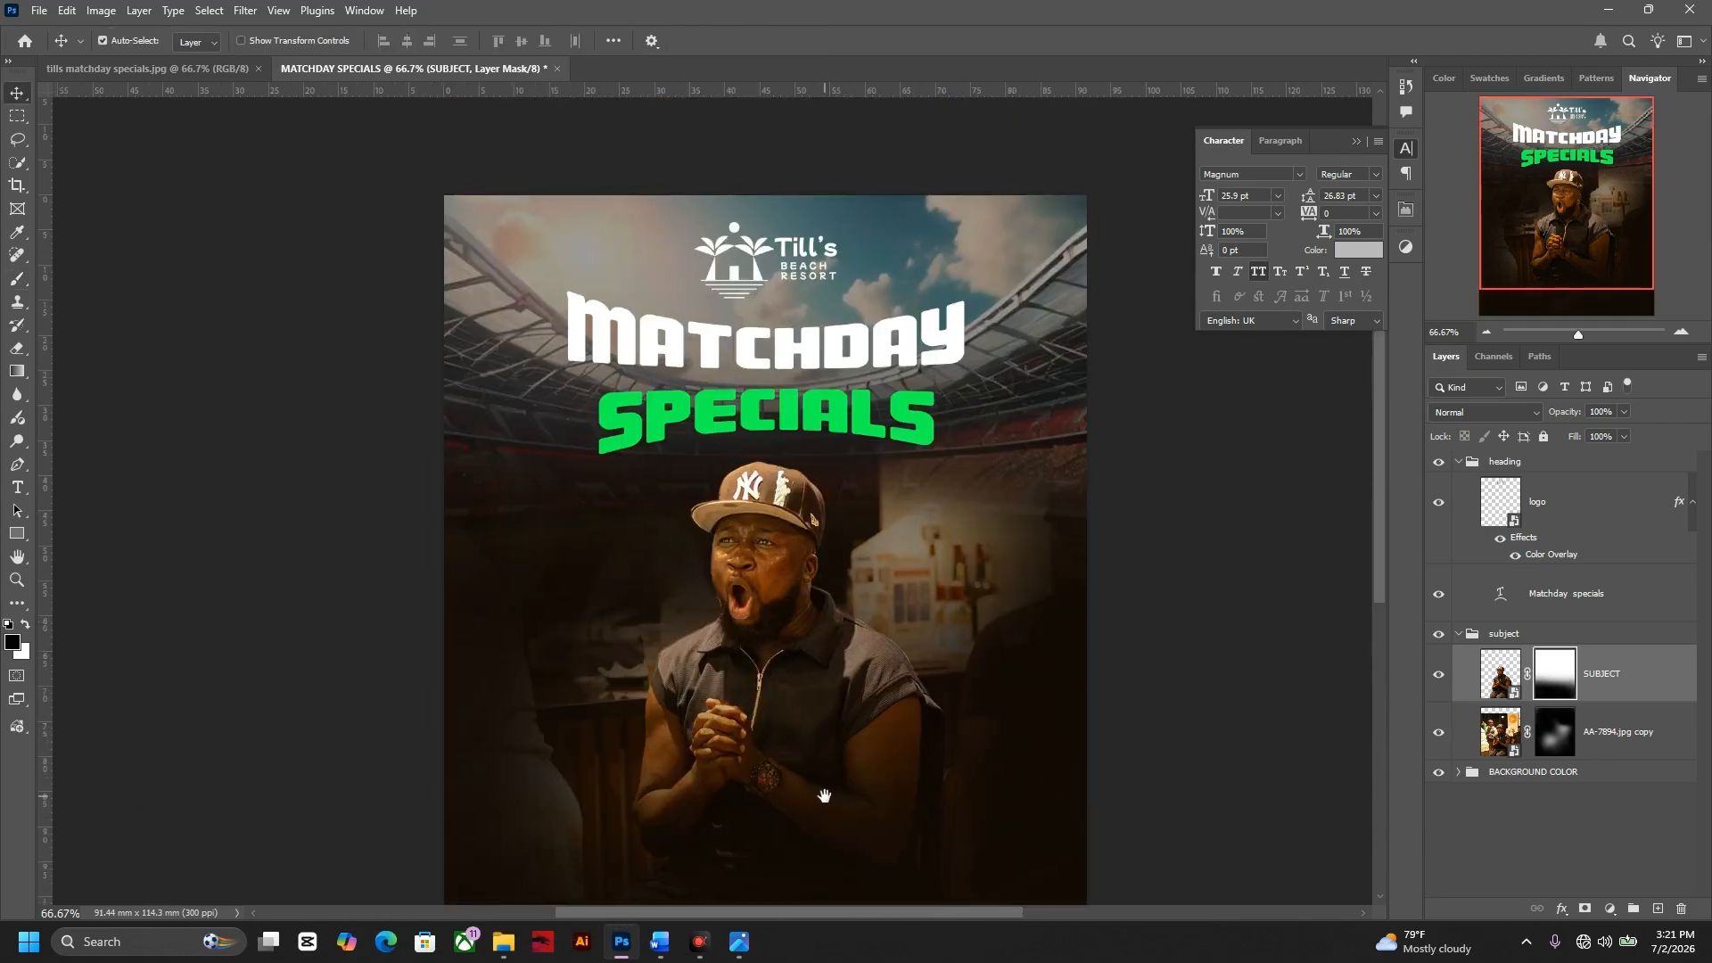
{"action": "key", "text": "ctrl+minus"}
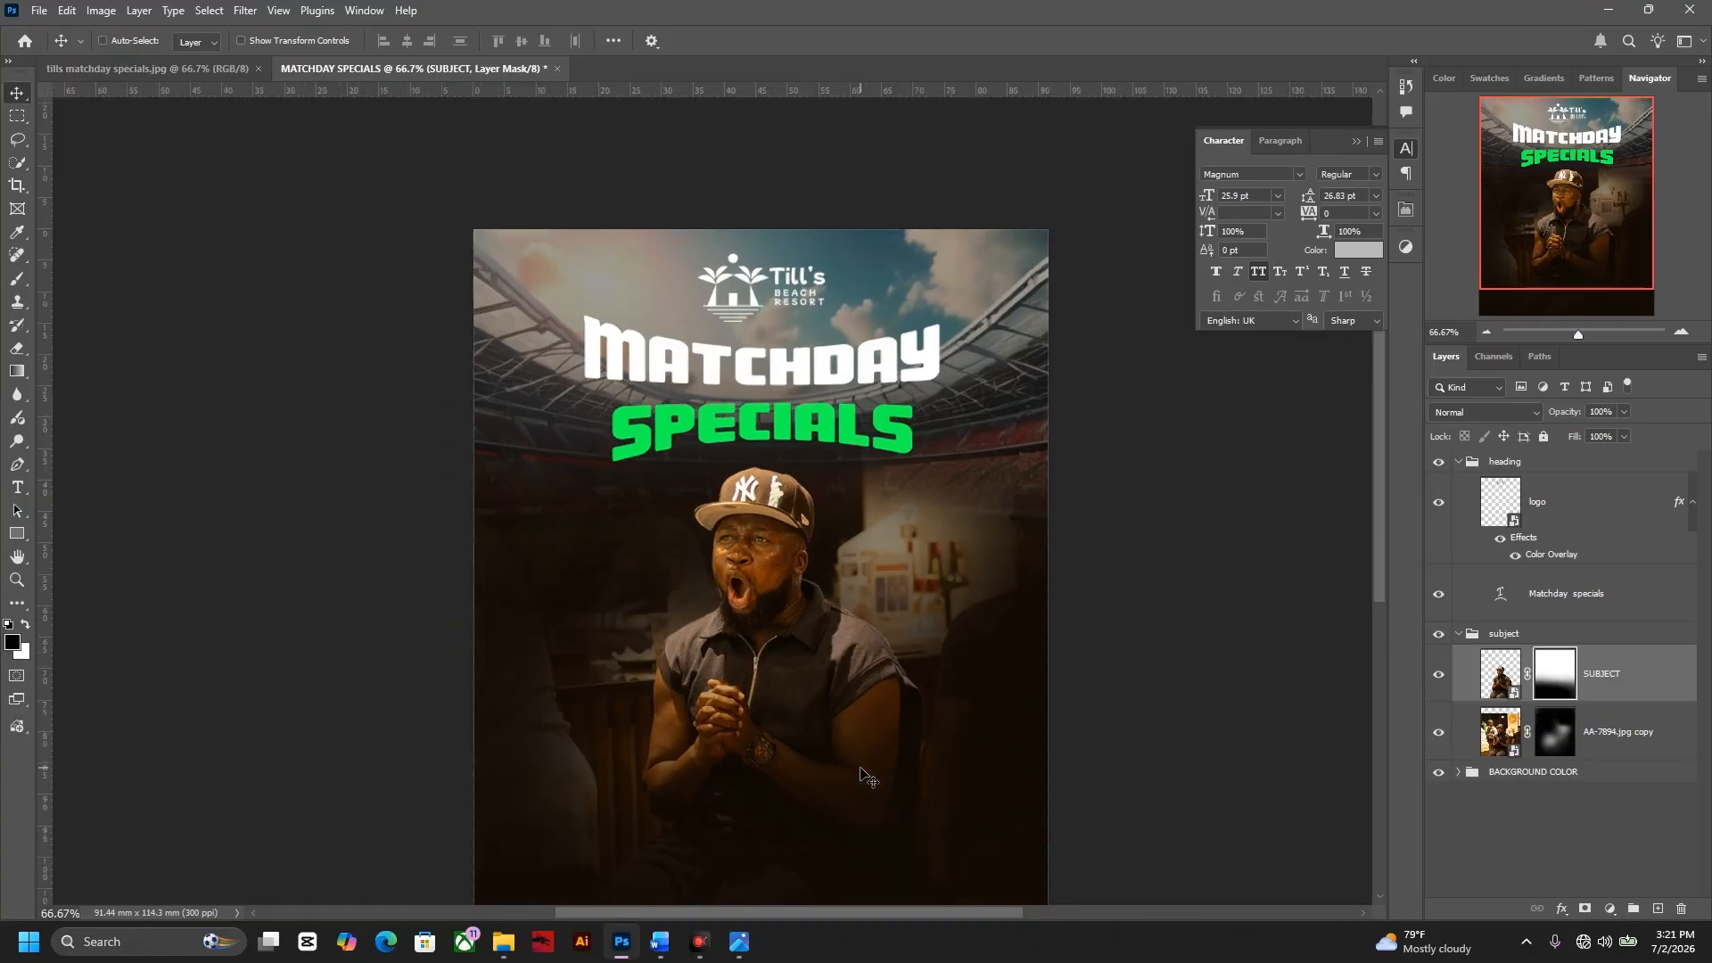
{"action": "left_click_drag", "start_coordinate": [835, 702], "coordinate": [839, 684]}
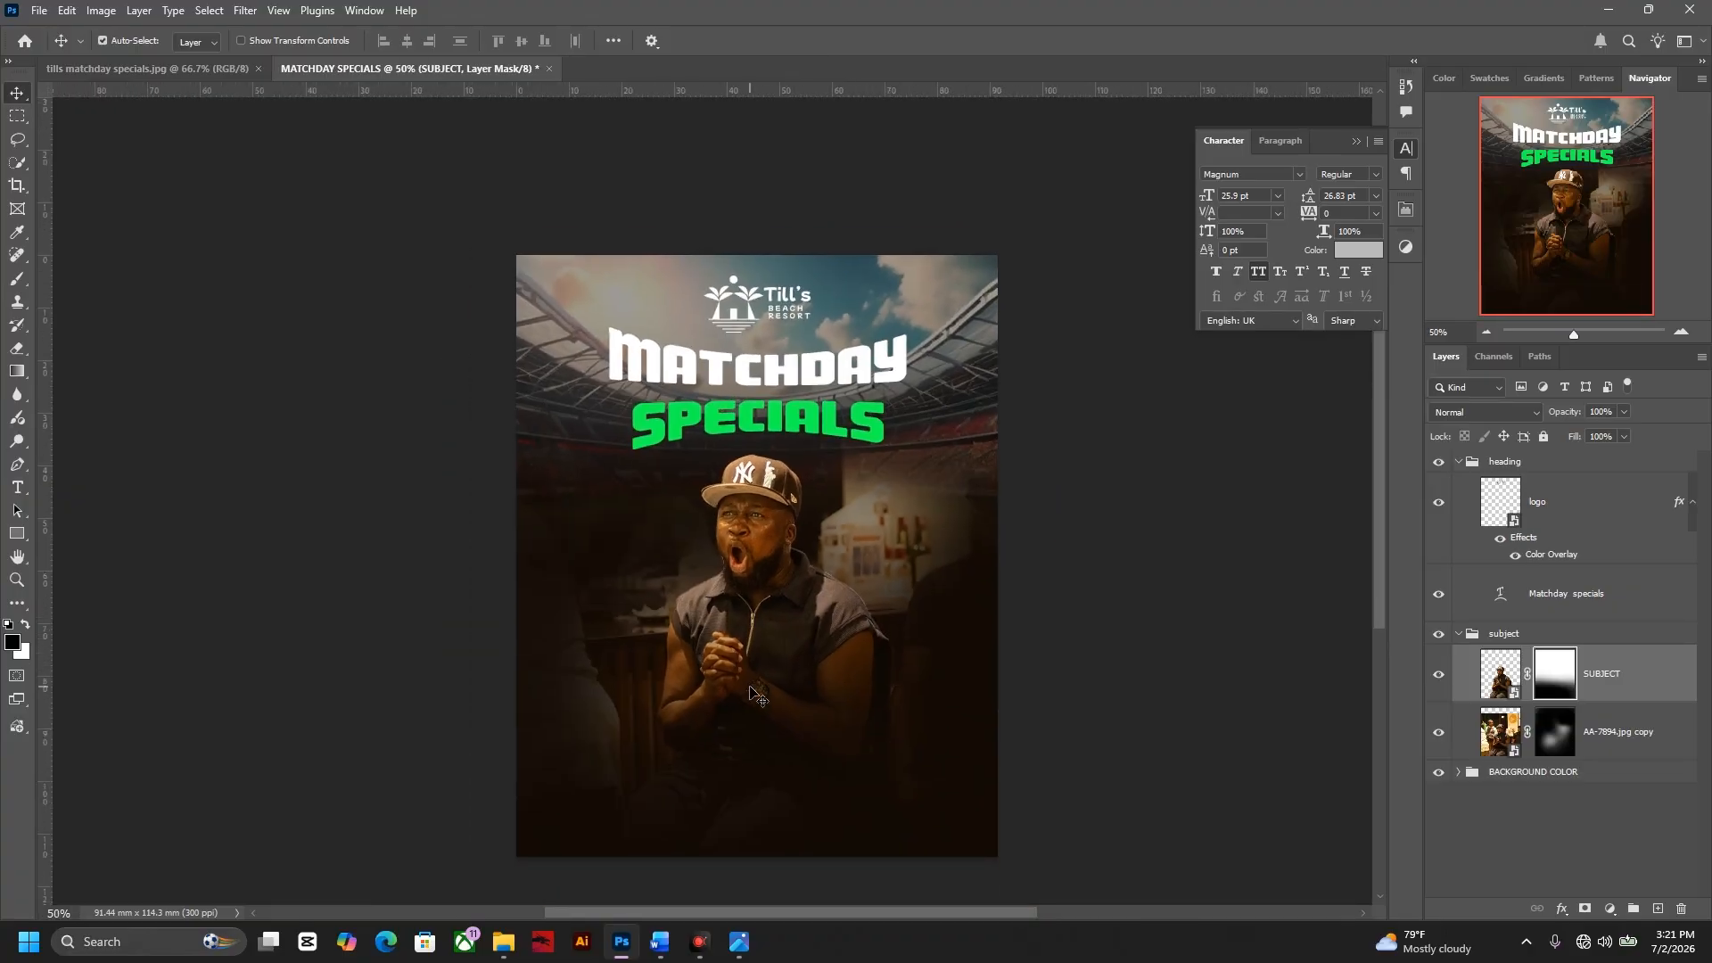
{"action": "key", "text": "ctrl+plus"}
{"action": "left_click_drag", "start_coordinate": [761, 604], "coordinate": [747, 481]}
{"action": "left_click_drag", "start_coordinate": [859, 471], "coordinate": [814, 489]}
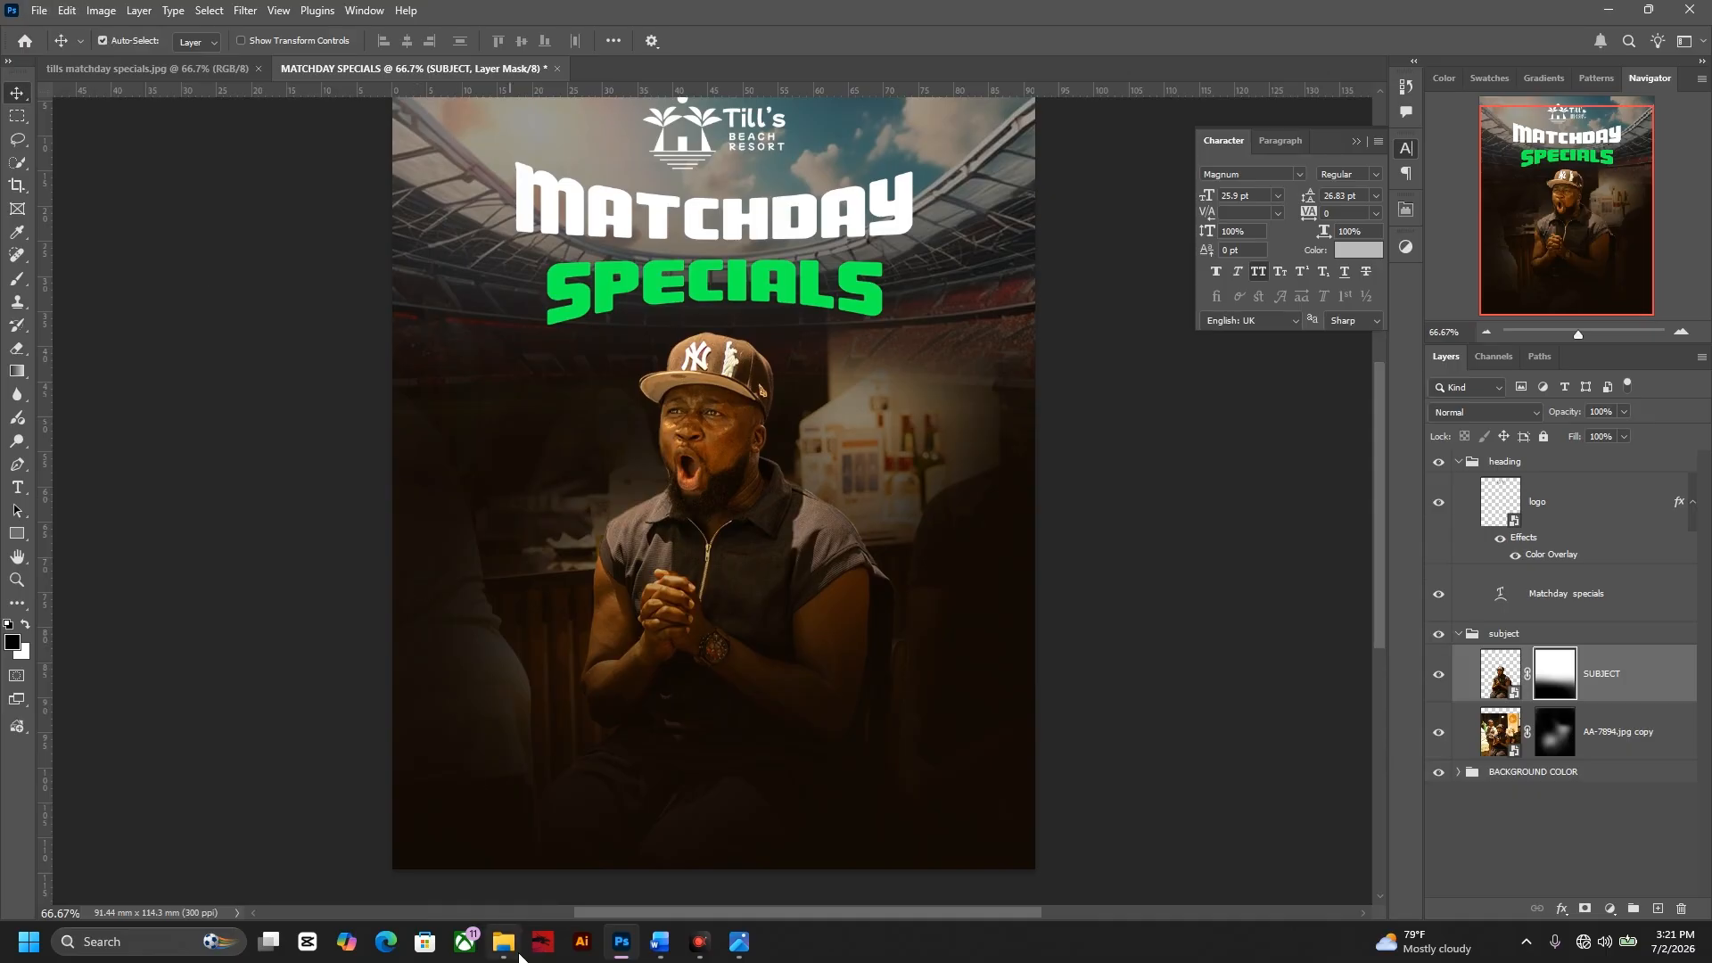
{"action": "left_click", "coordinate": [513, 956]}
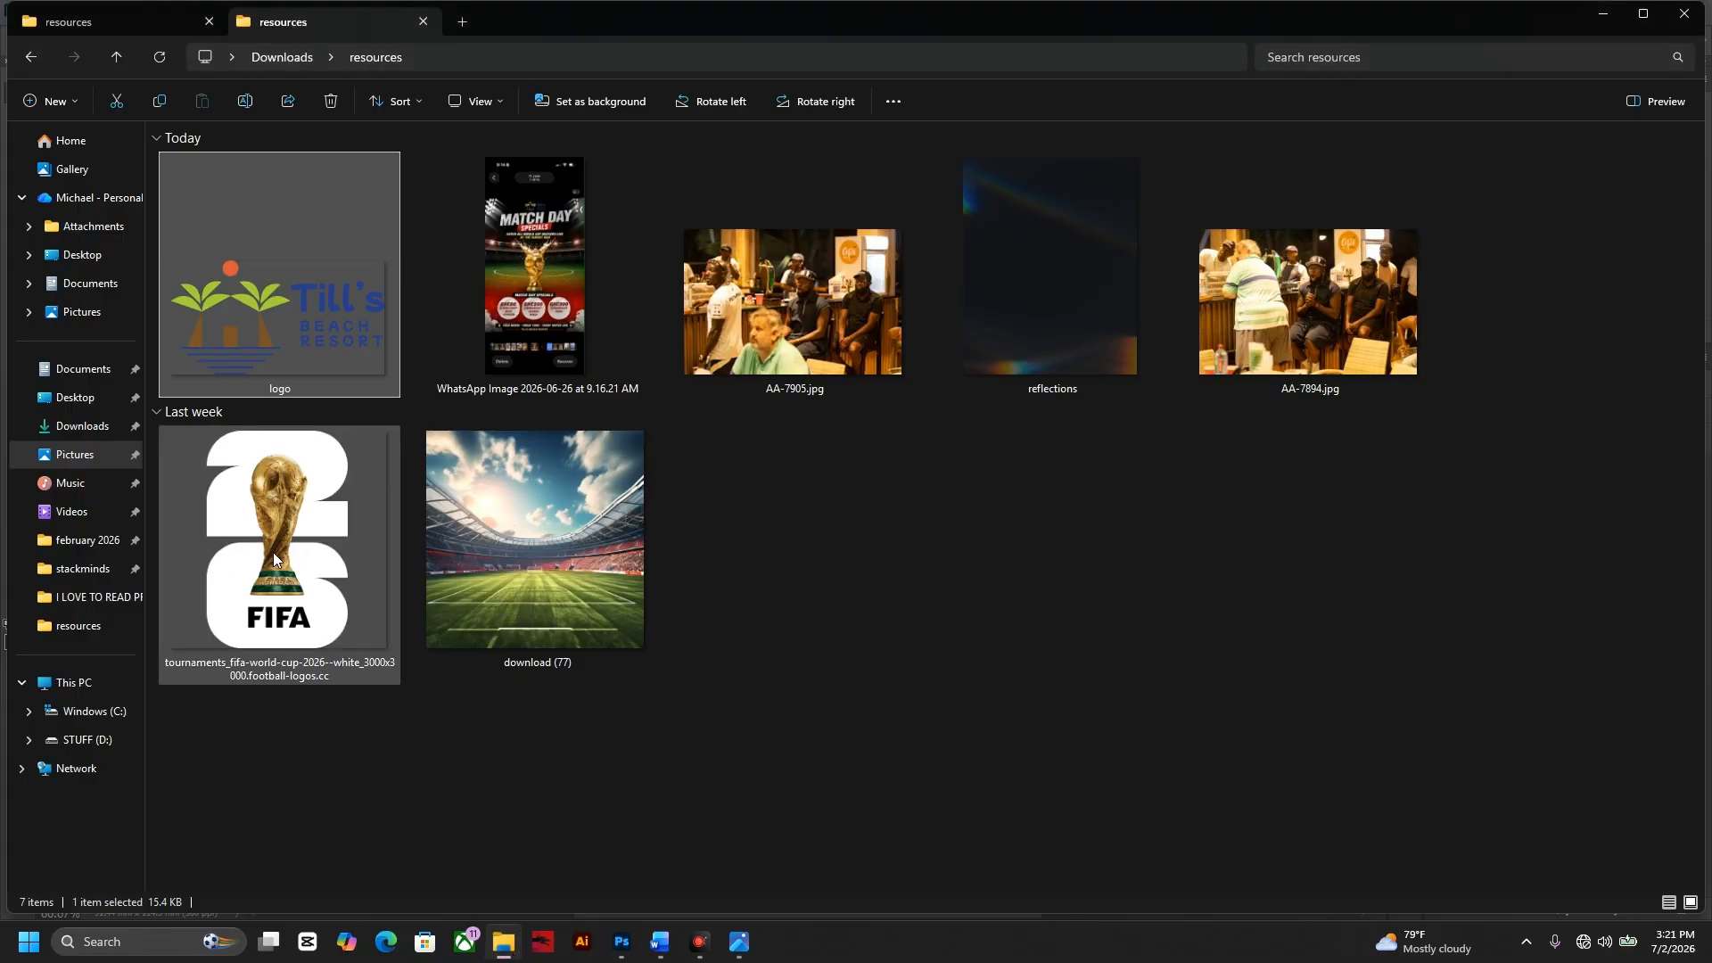
{"action": "left_click", "coordinate": [283, 589]}
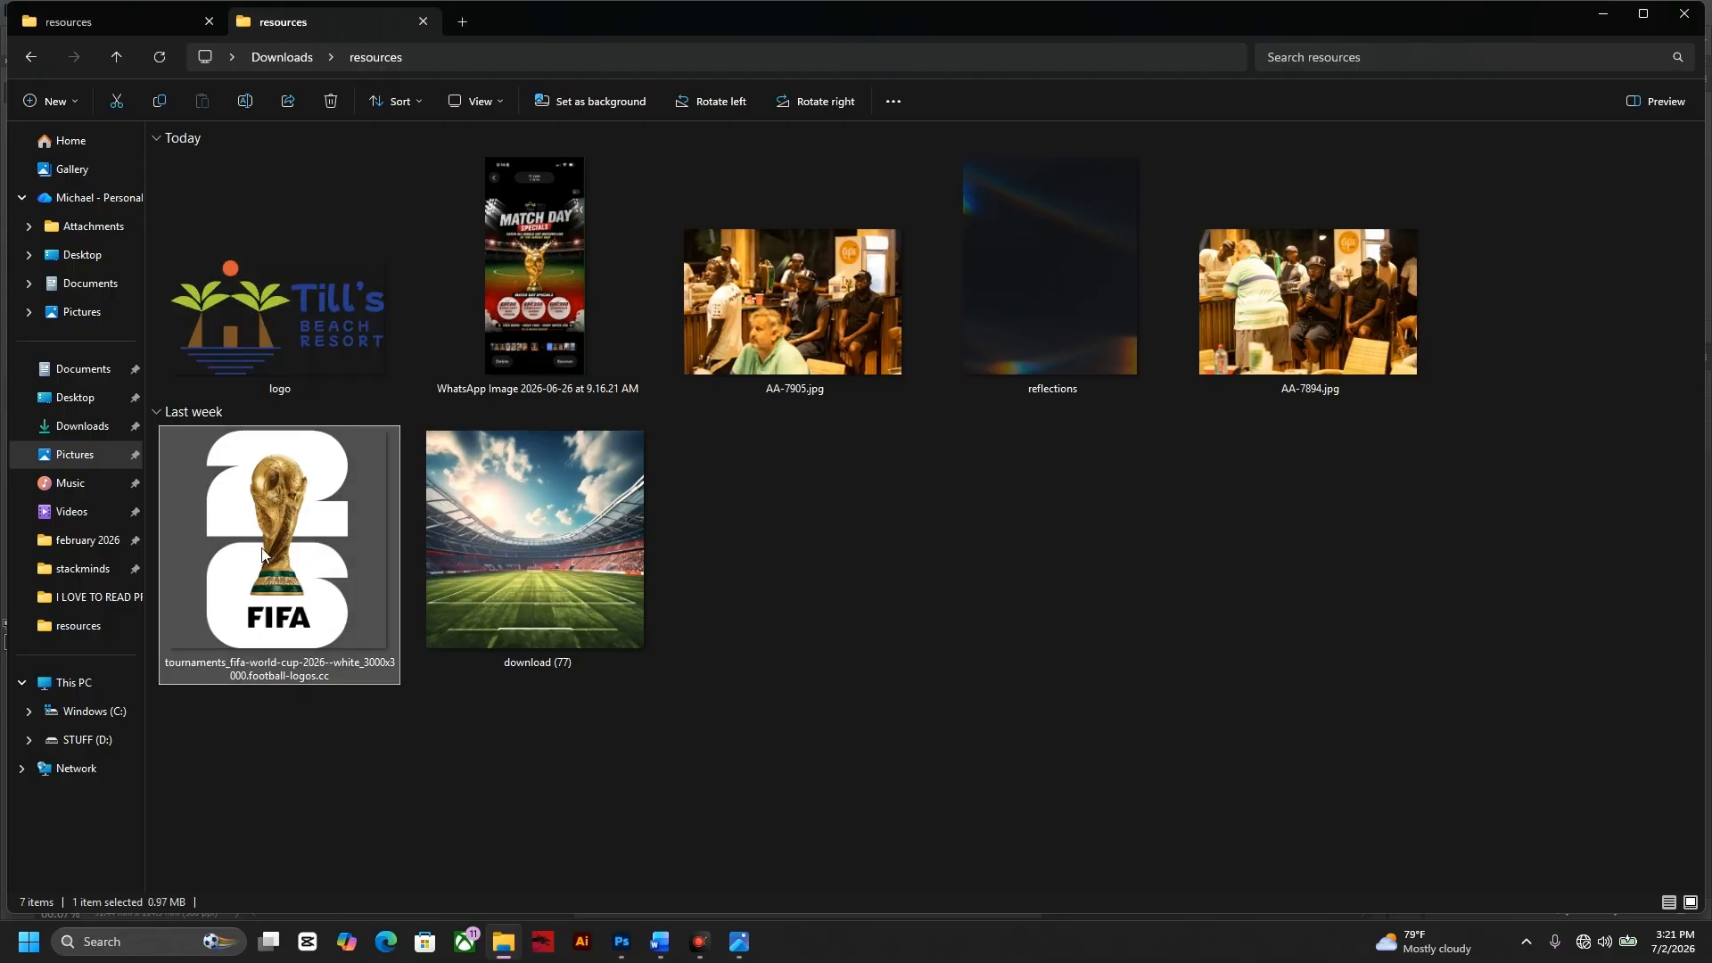
{"action": "left_click_drag", "start_coordinate": [283, 596], "coordinate": [776, 535]}
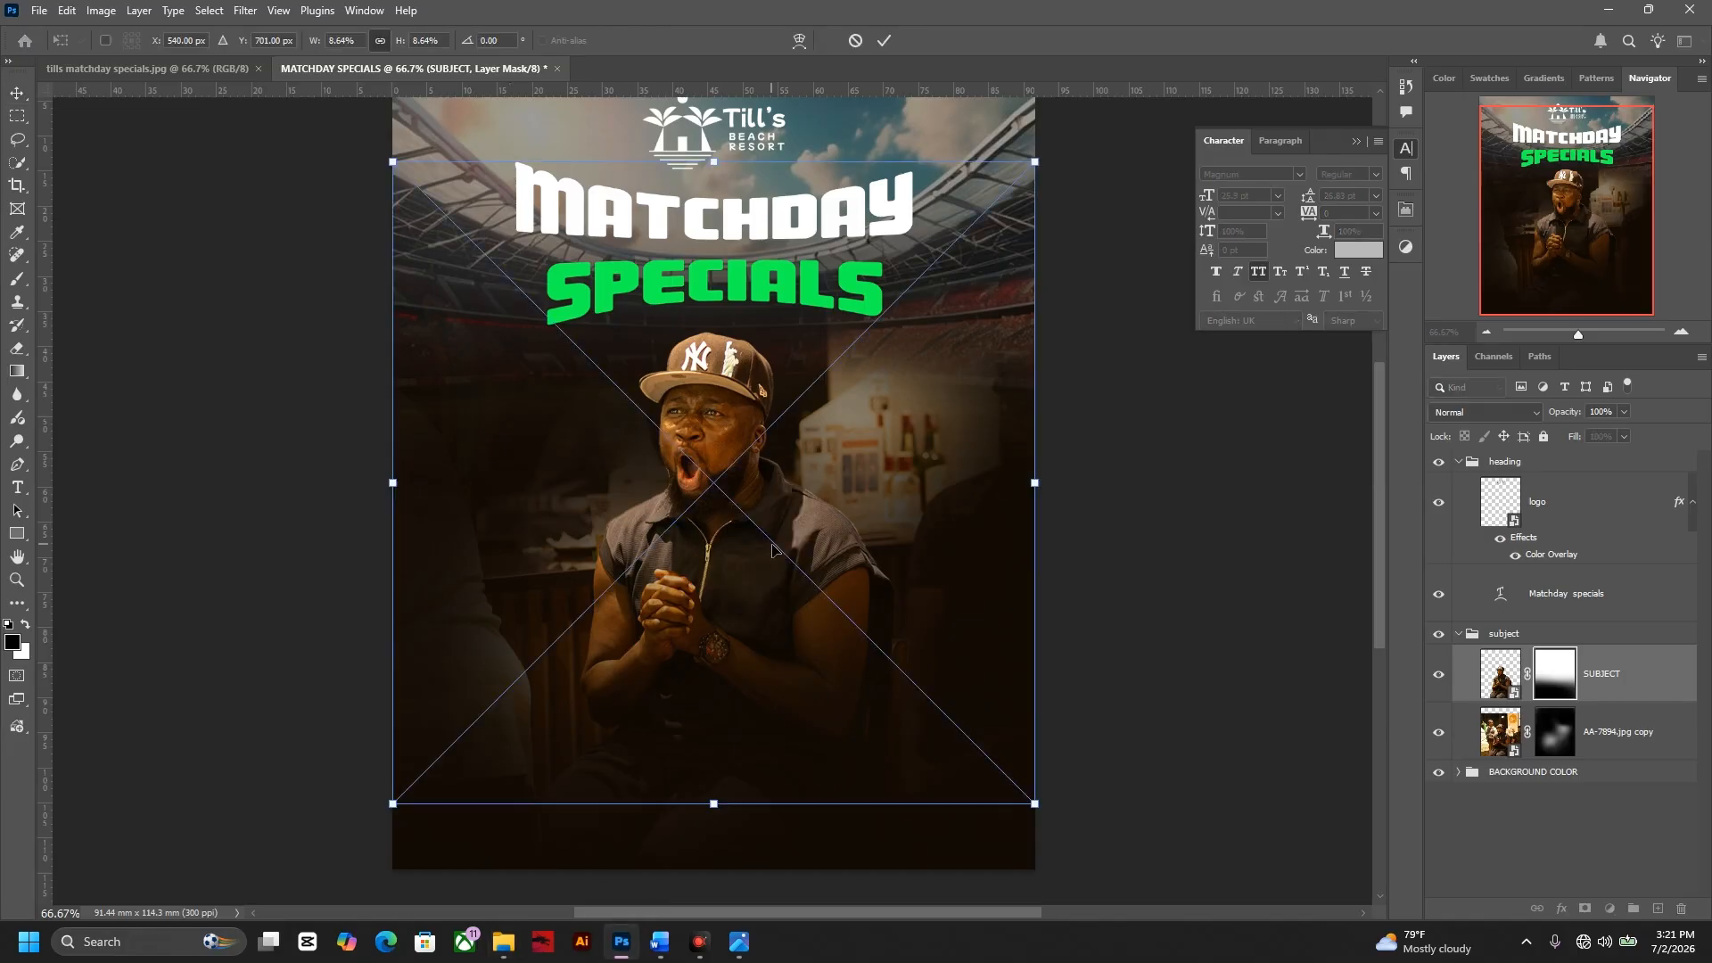
{"action": "key", "text": "Return"}
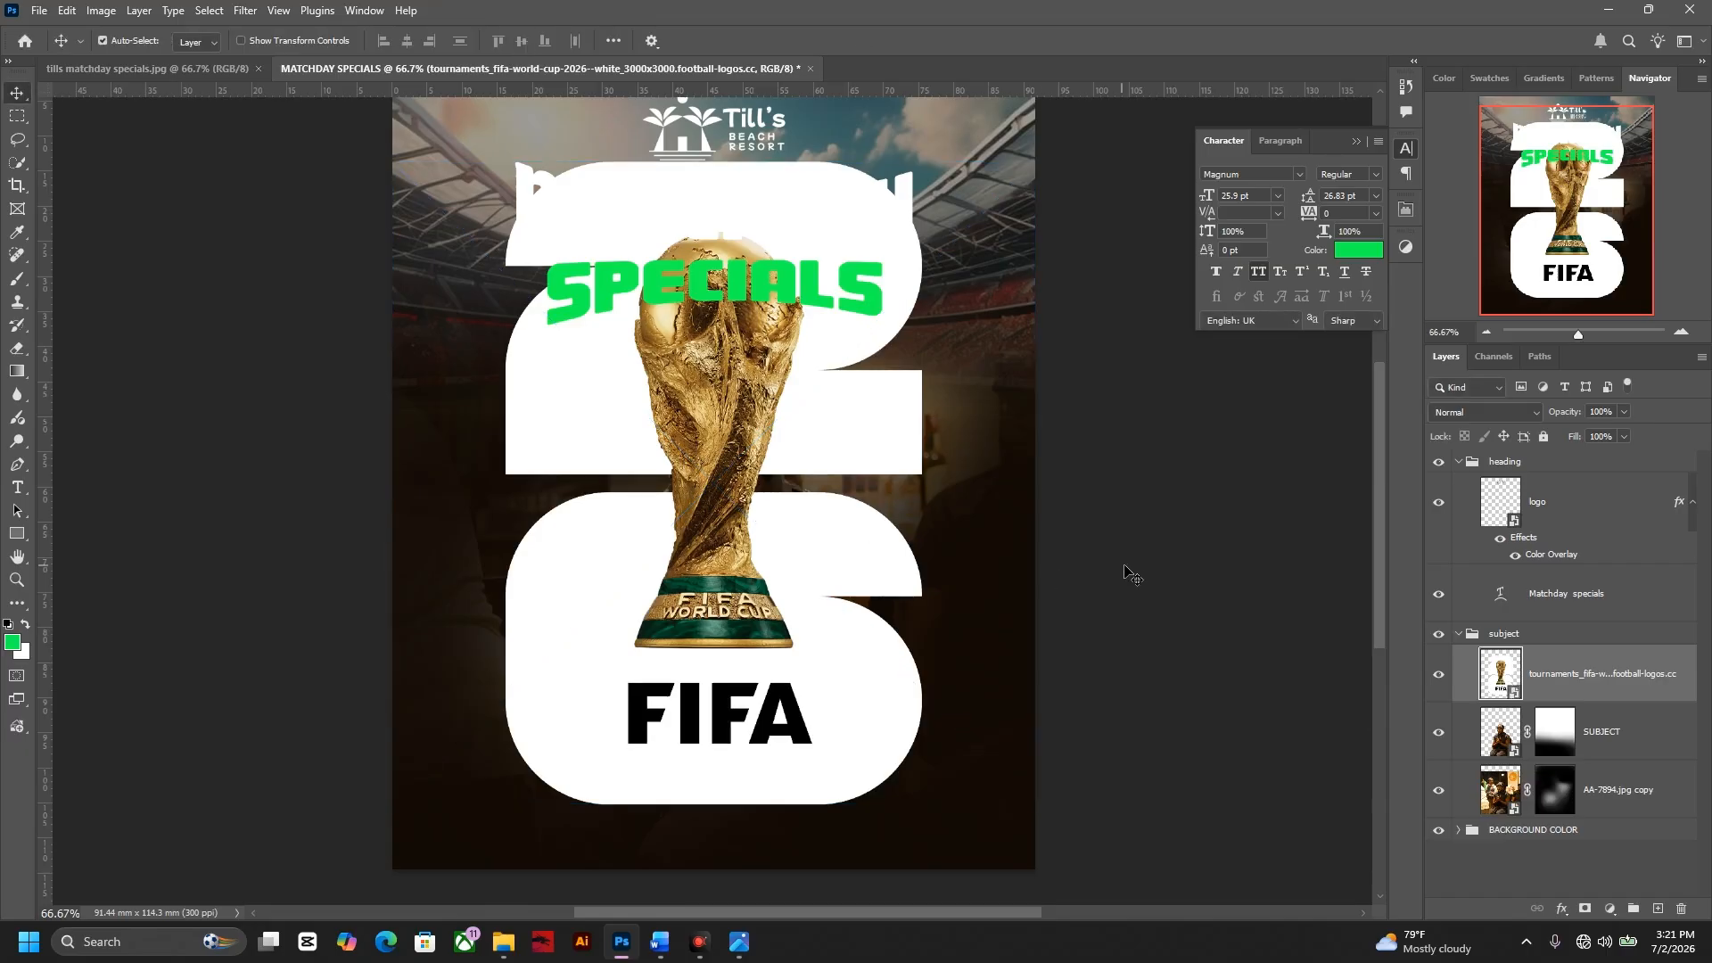
- Scale the FIFA logo down to a small badge and position it beside the man's head, near the poster's right edge
{"action": "key", "text": "ctrl+t"}
{"action": "left_click_drag", "start_coordinate": [1038, 488], "coordinate": [802, 456]}
{"action": "left_click_drag", "start_coordinate": [732, 511], "coordinate": [923, 531]}
{"action": "key", "text": "Return"}
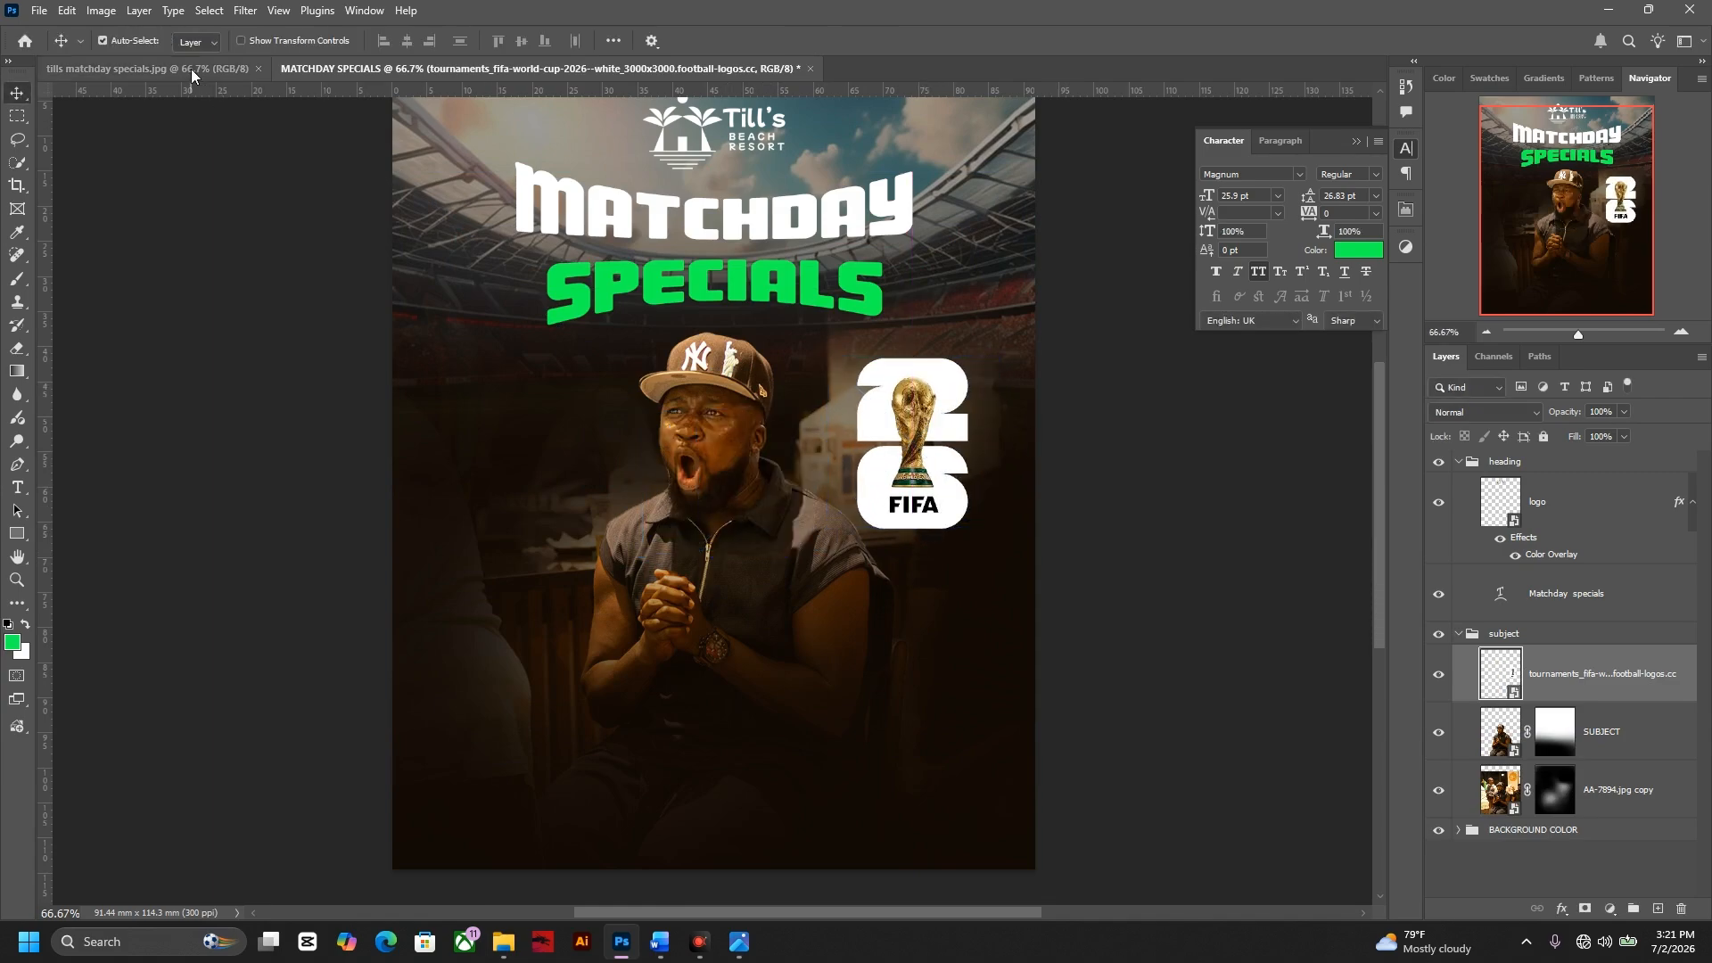
{"action": "left_click", "coordinate": [190, 67]}
{"action": "left_click", "coordinate": [501, 68]}
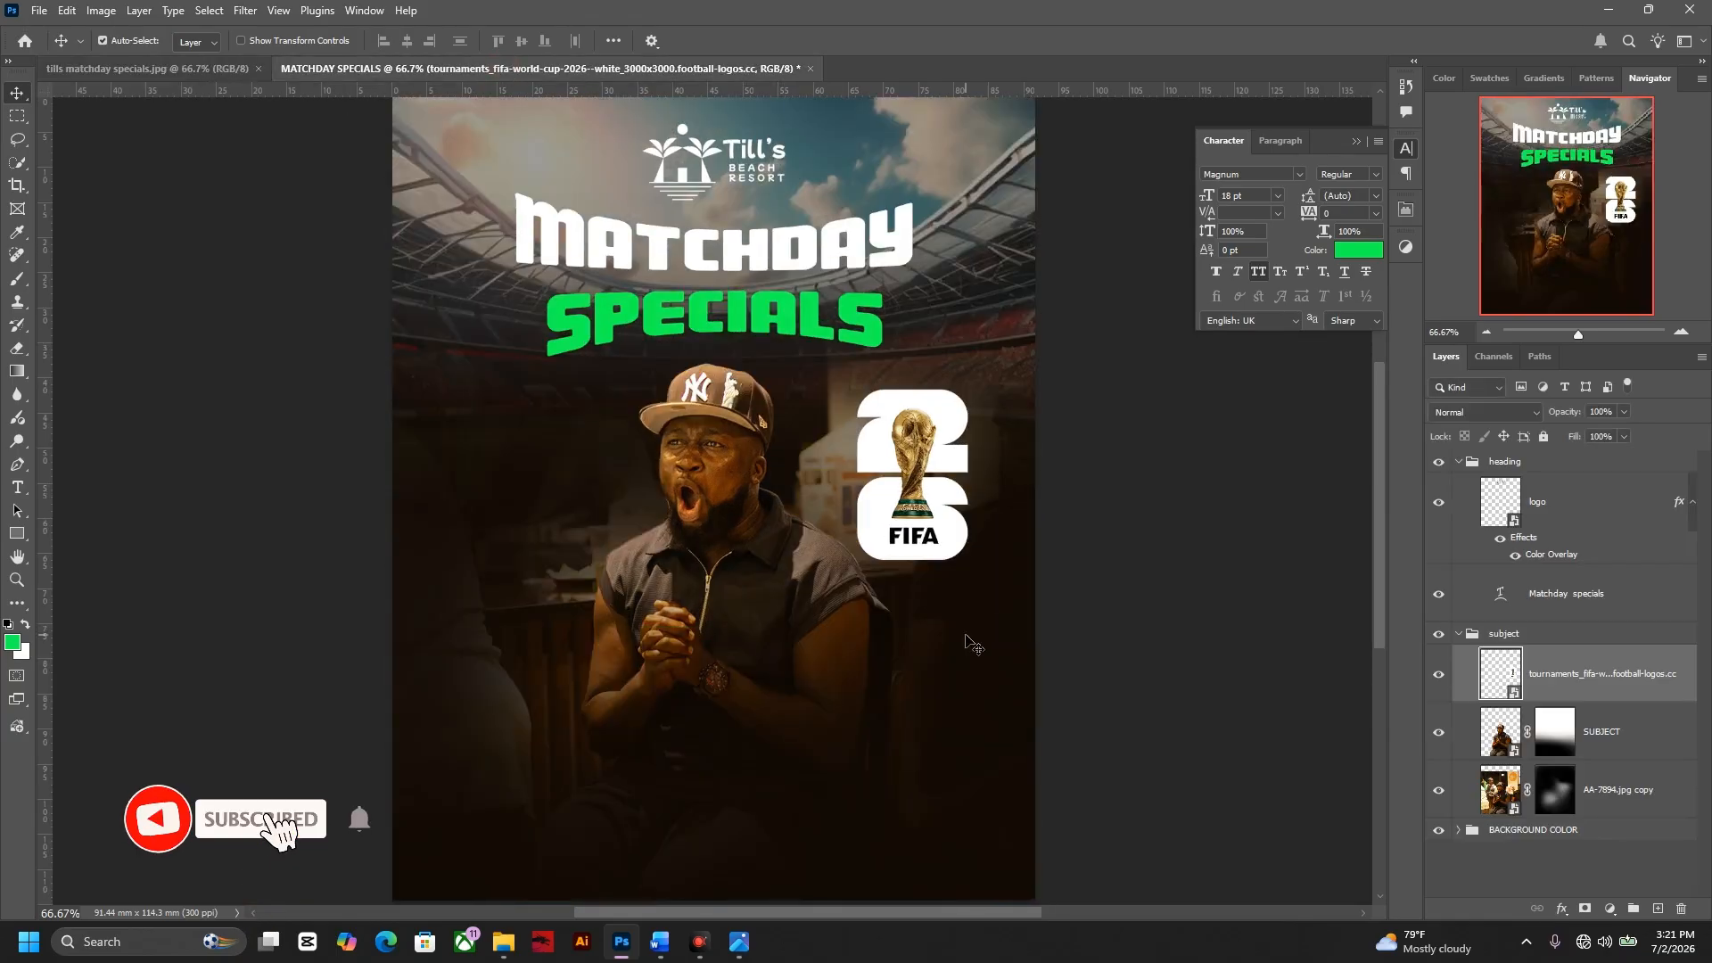
{"action": "left_click_drag", "start_coordinate": [921, 516], "coordinate": [934, 520]}
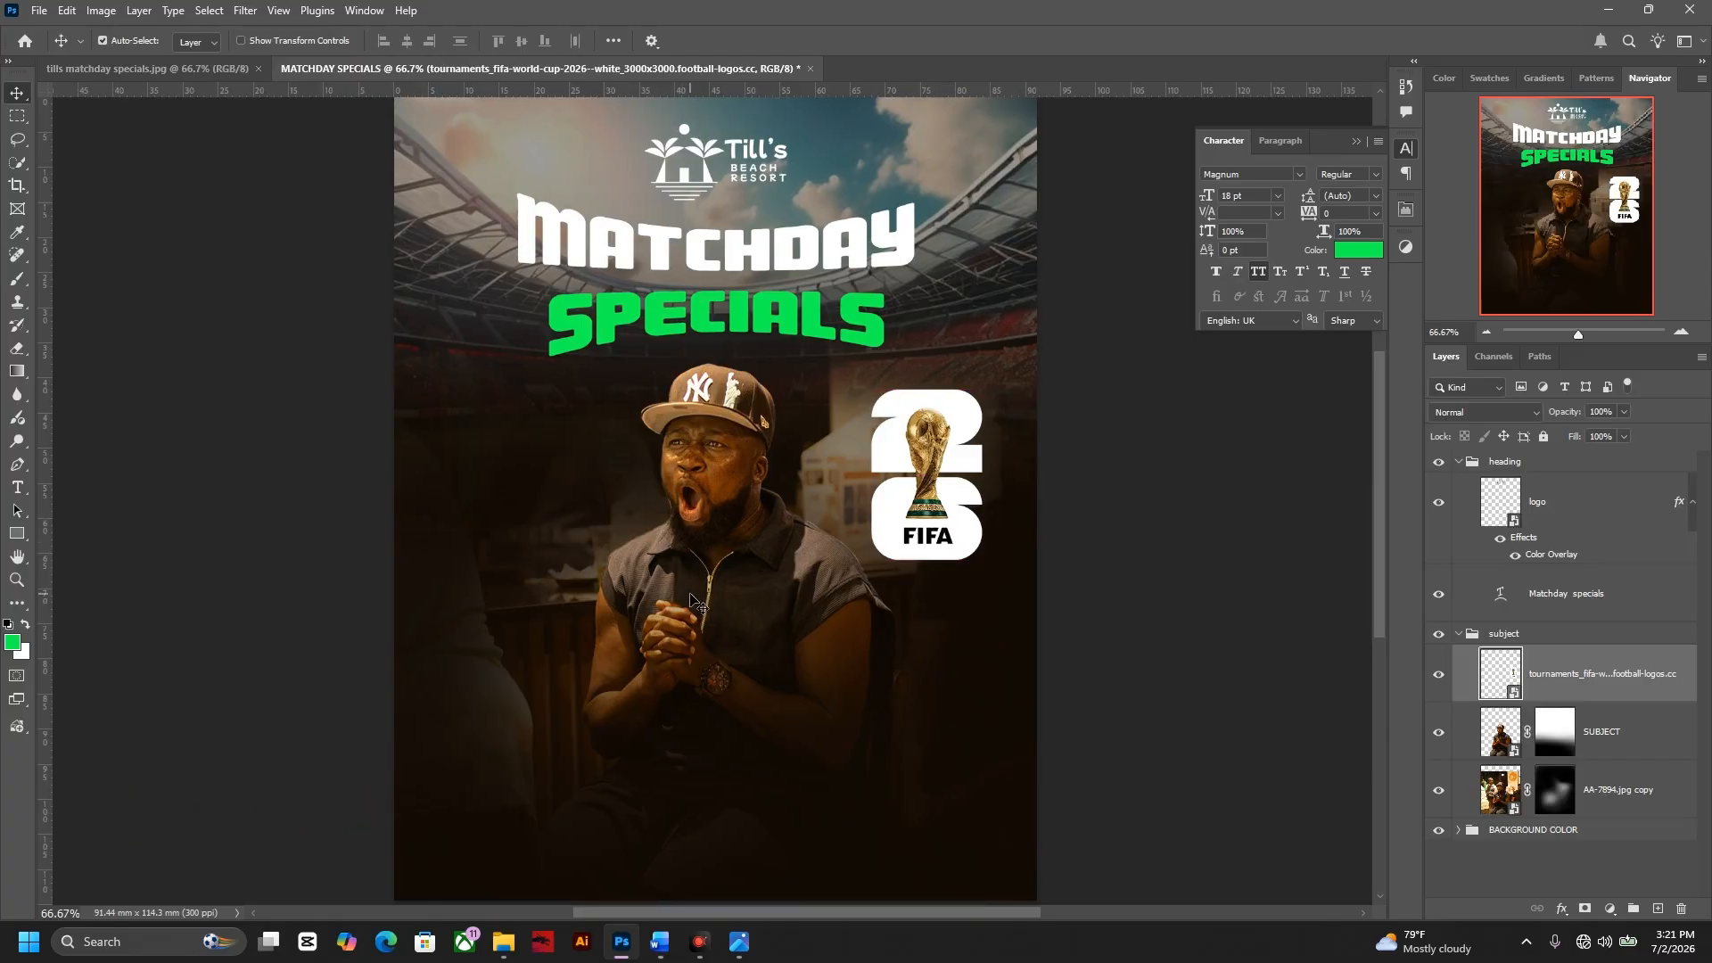
- Ready the Type tool, then switch to the Word document and copy the words CATCH ALL from the World Cup line
{"action": "key", "text": "ctrl+plus"}
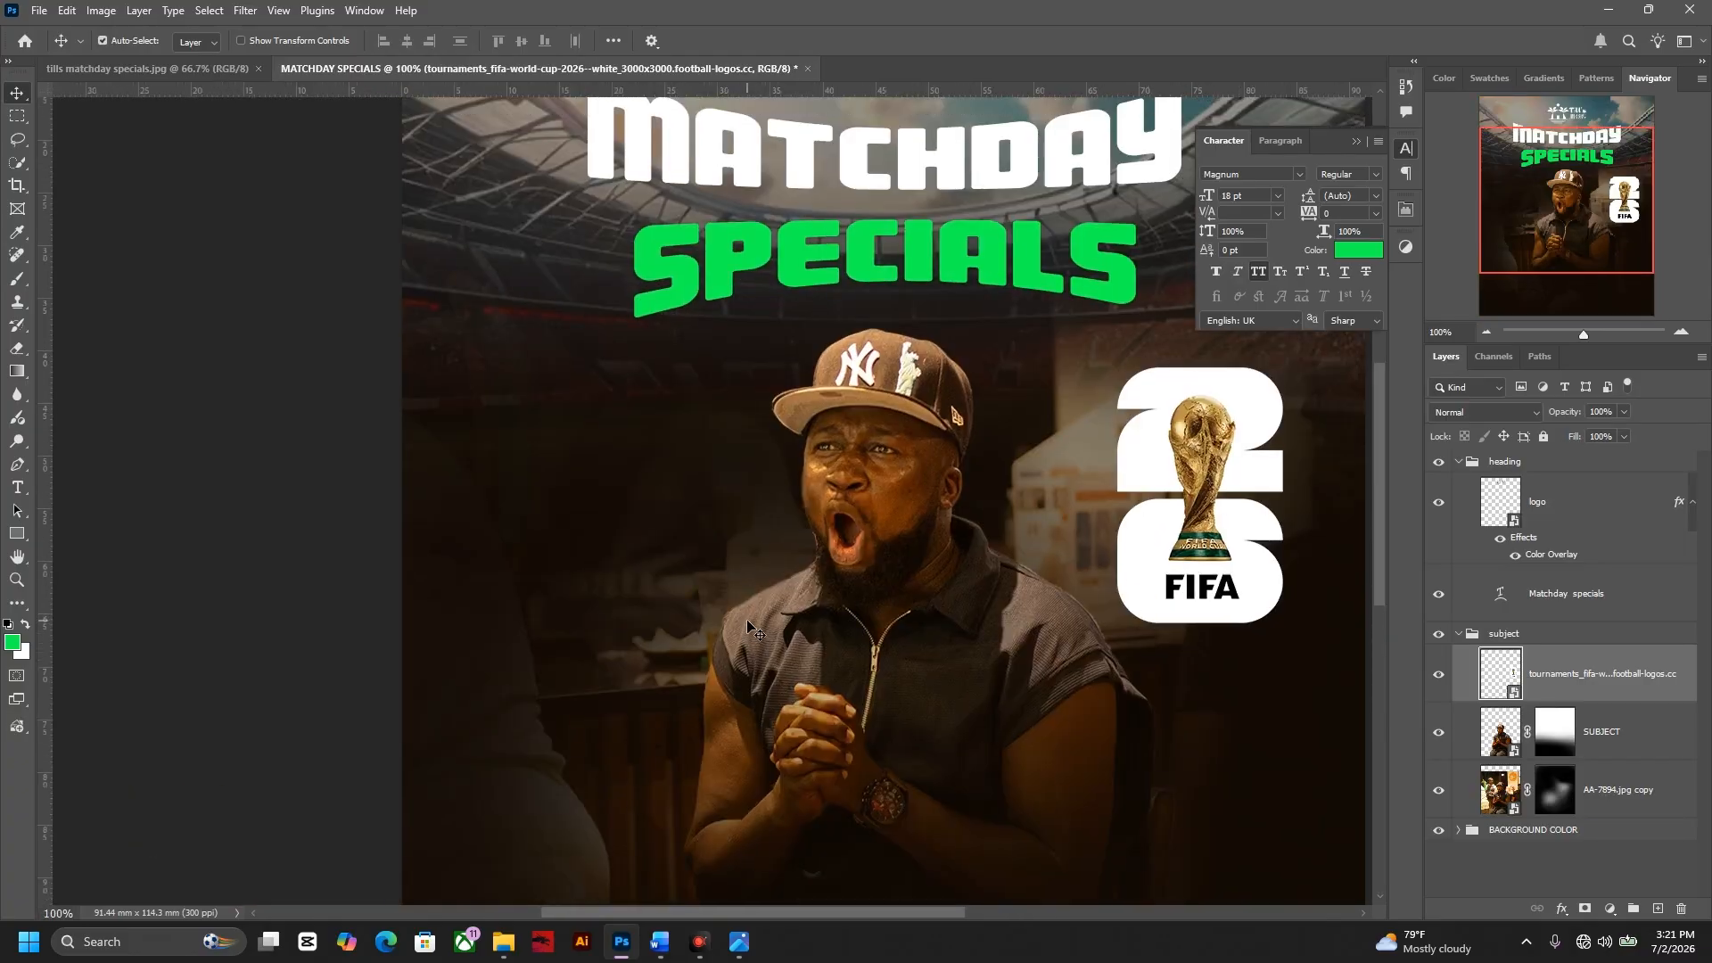
{"action": "key", "text": "t"}
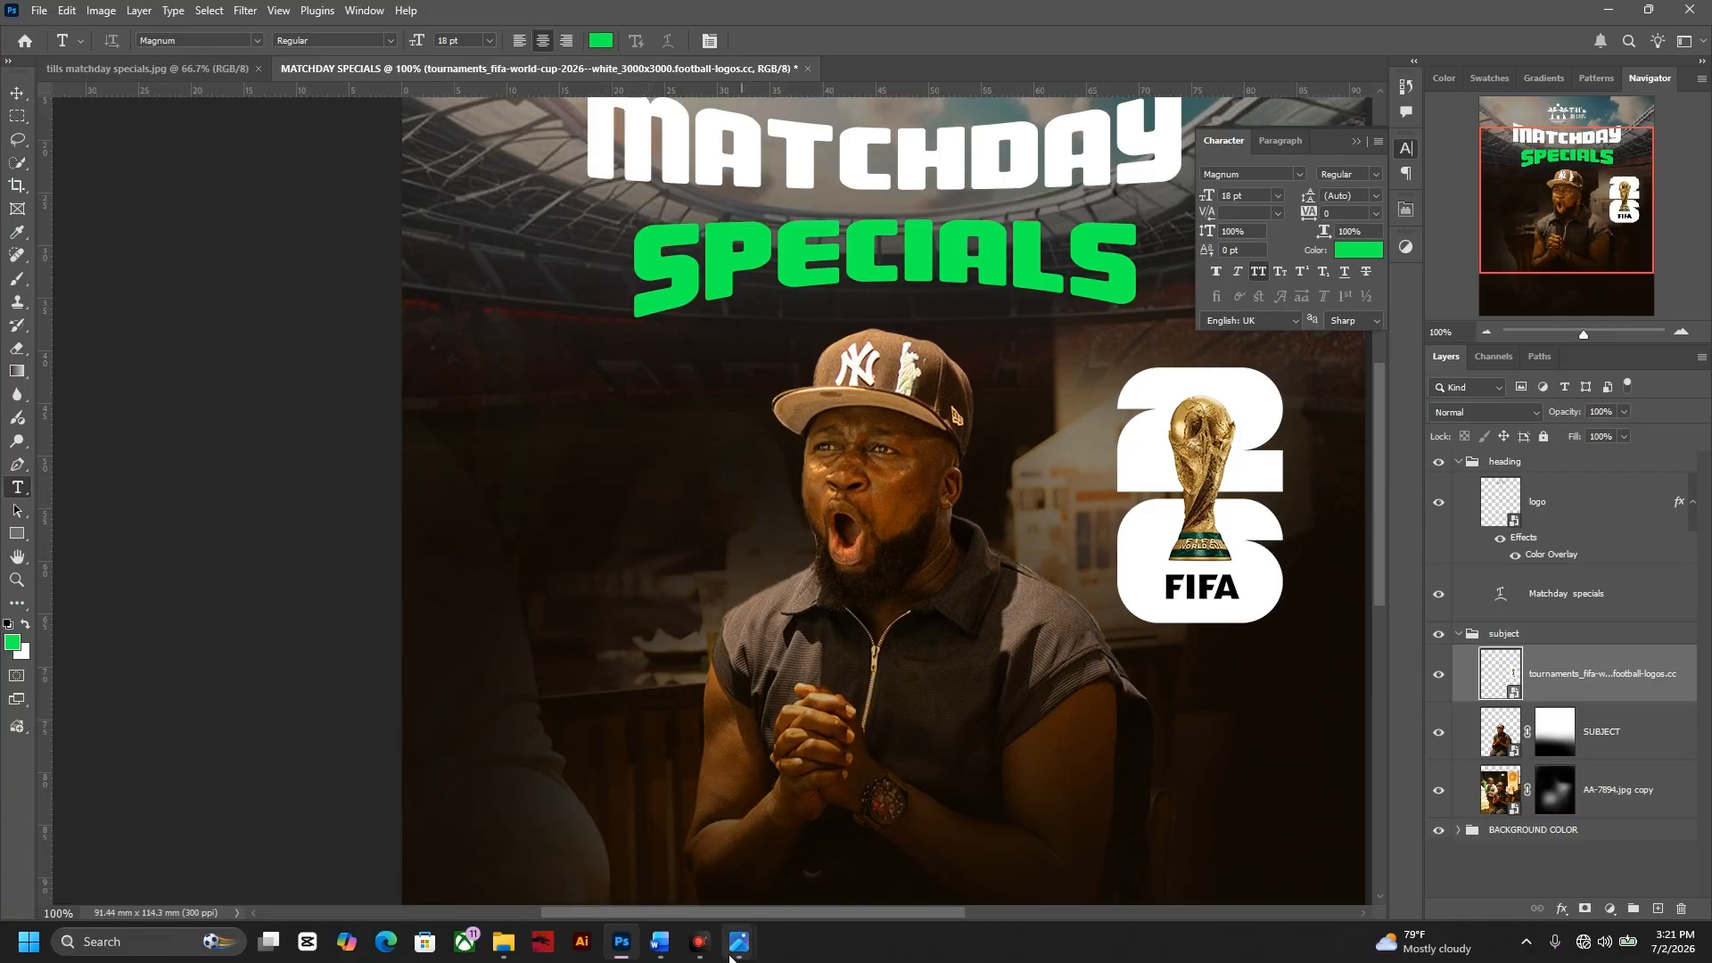
{"action": "left_click", "coordinate": [660, 944]}
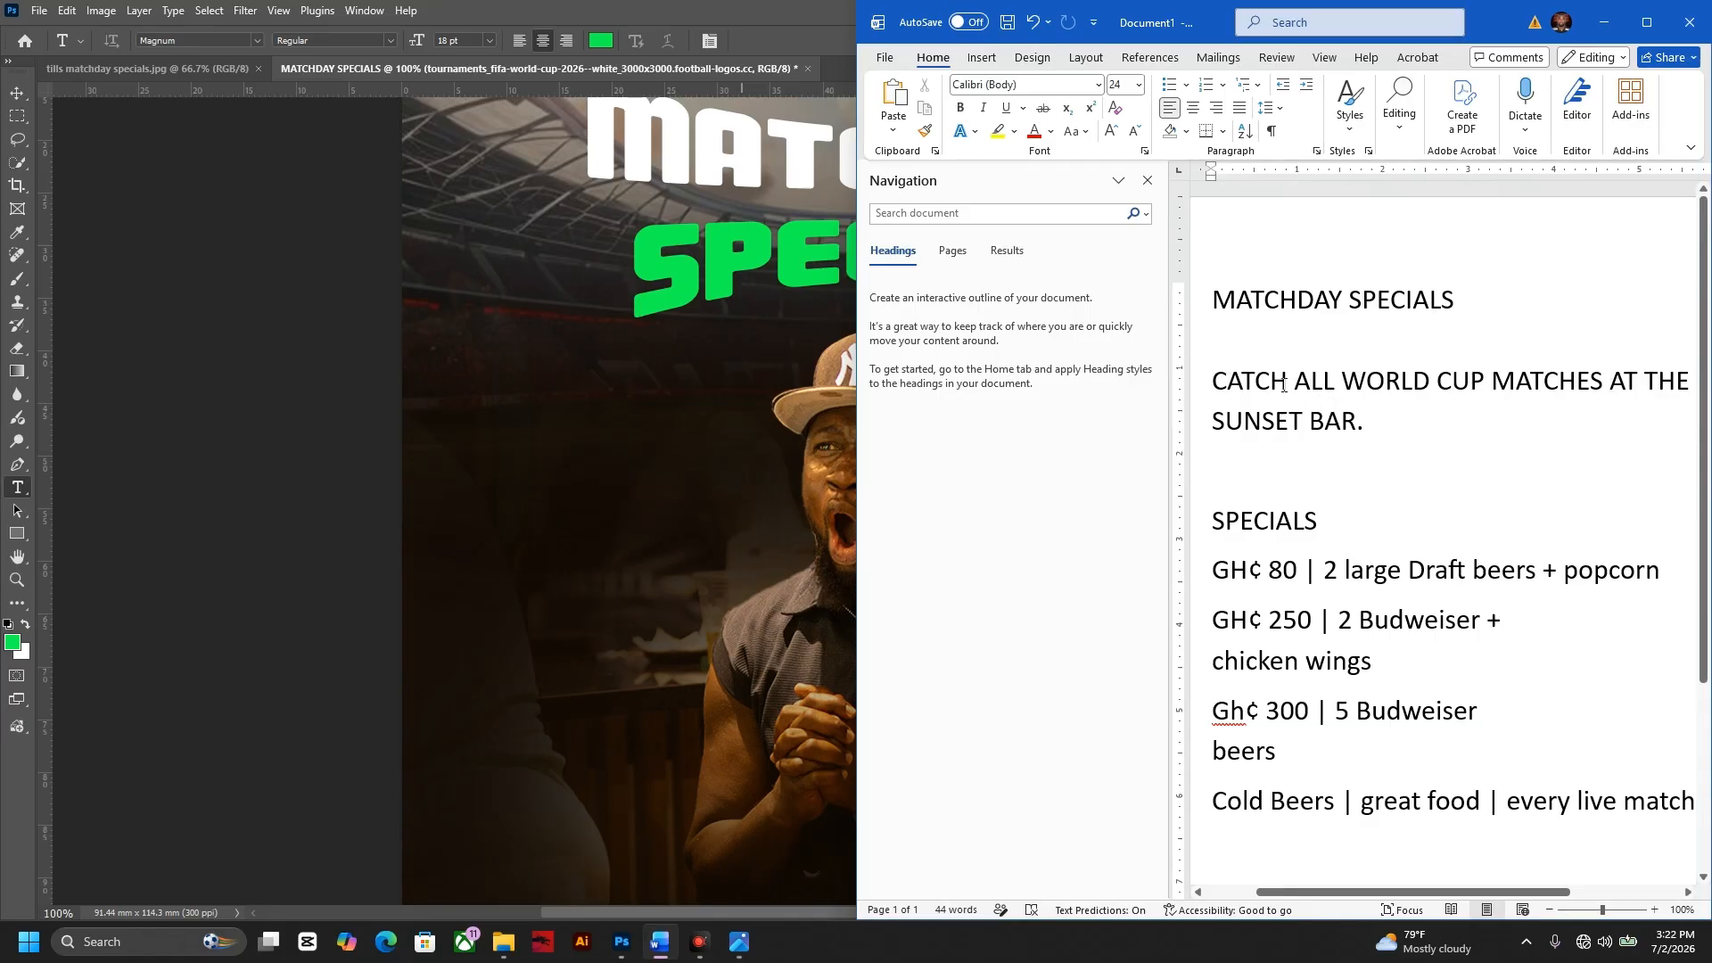
{"action": "left_click_drag", "start_coordinate": [1364, 421], "coordinate": [1215, 393]}
{"action": "left_click", "coordinate": [1371, 409]}
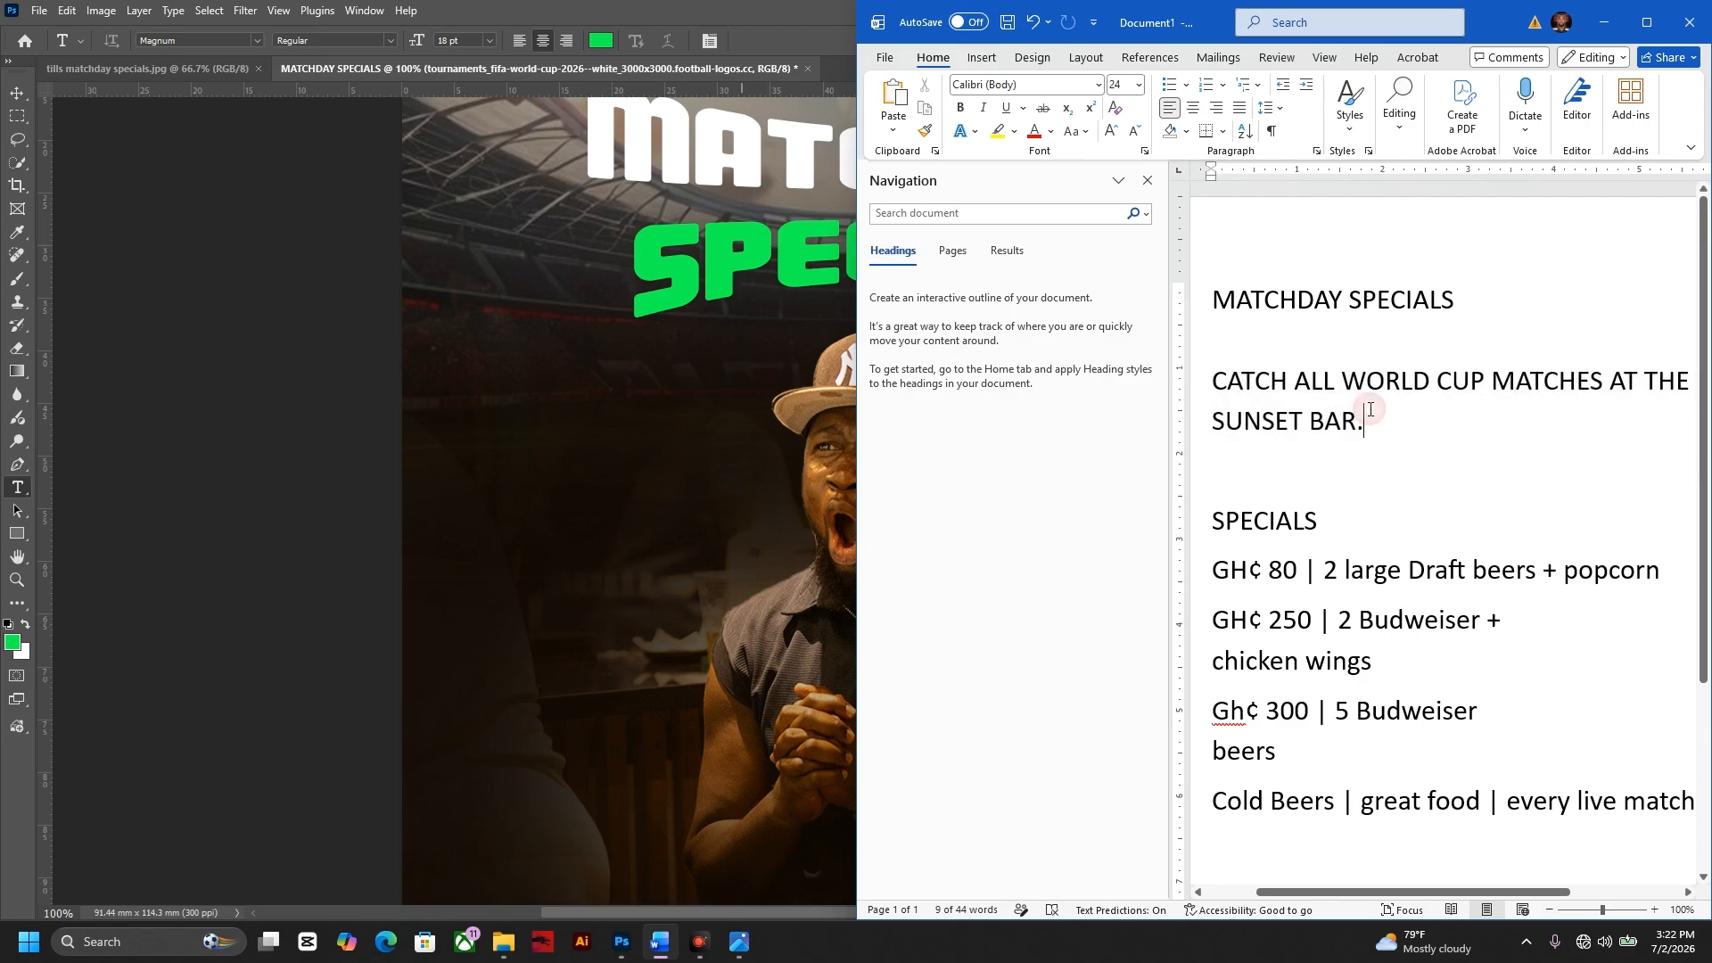
{"action": "left_click_drag", "start_coordinate": [1342, 382], "coordinate": [1491, 382]}
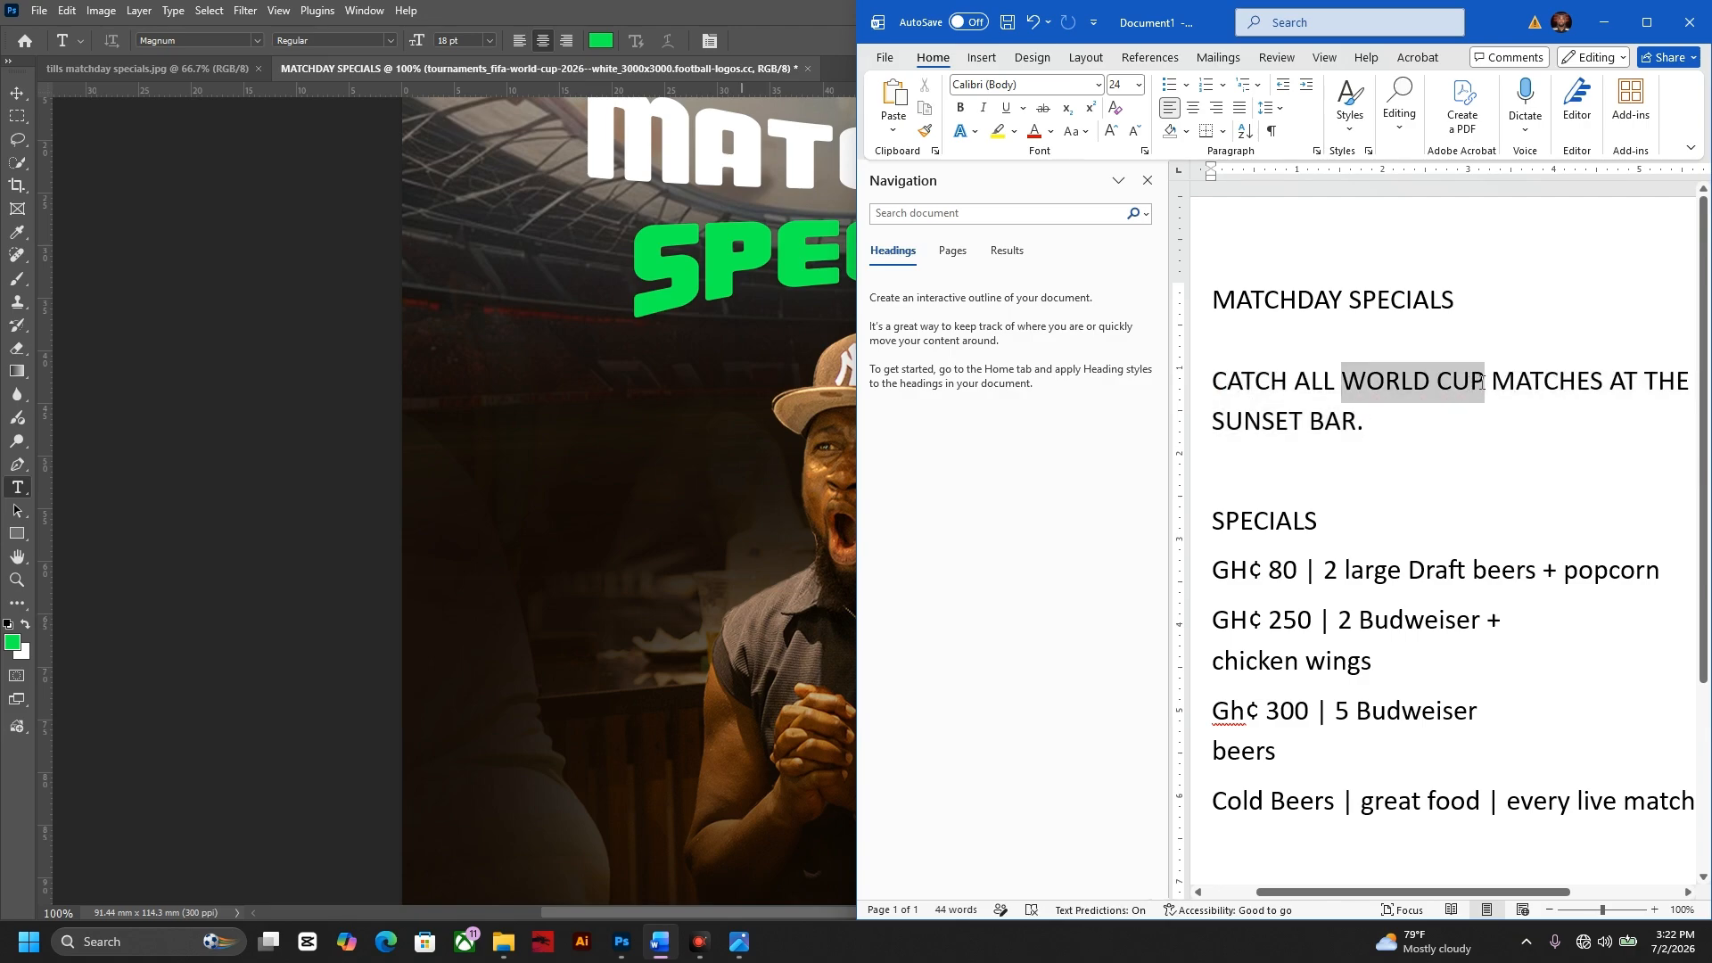
{"action": "left_click_drag", "start_coordinate": [1480, 383], "coordinate": [1473, 382]}
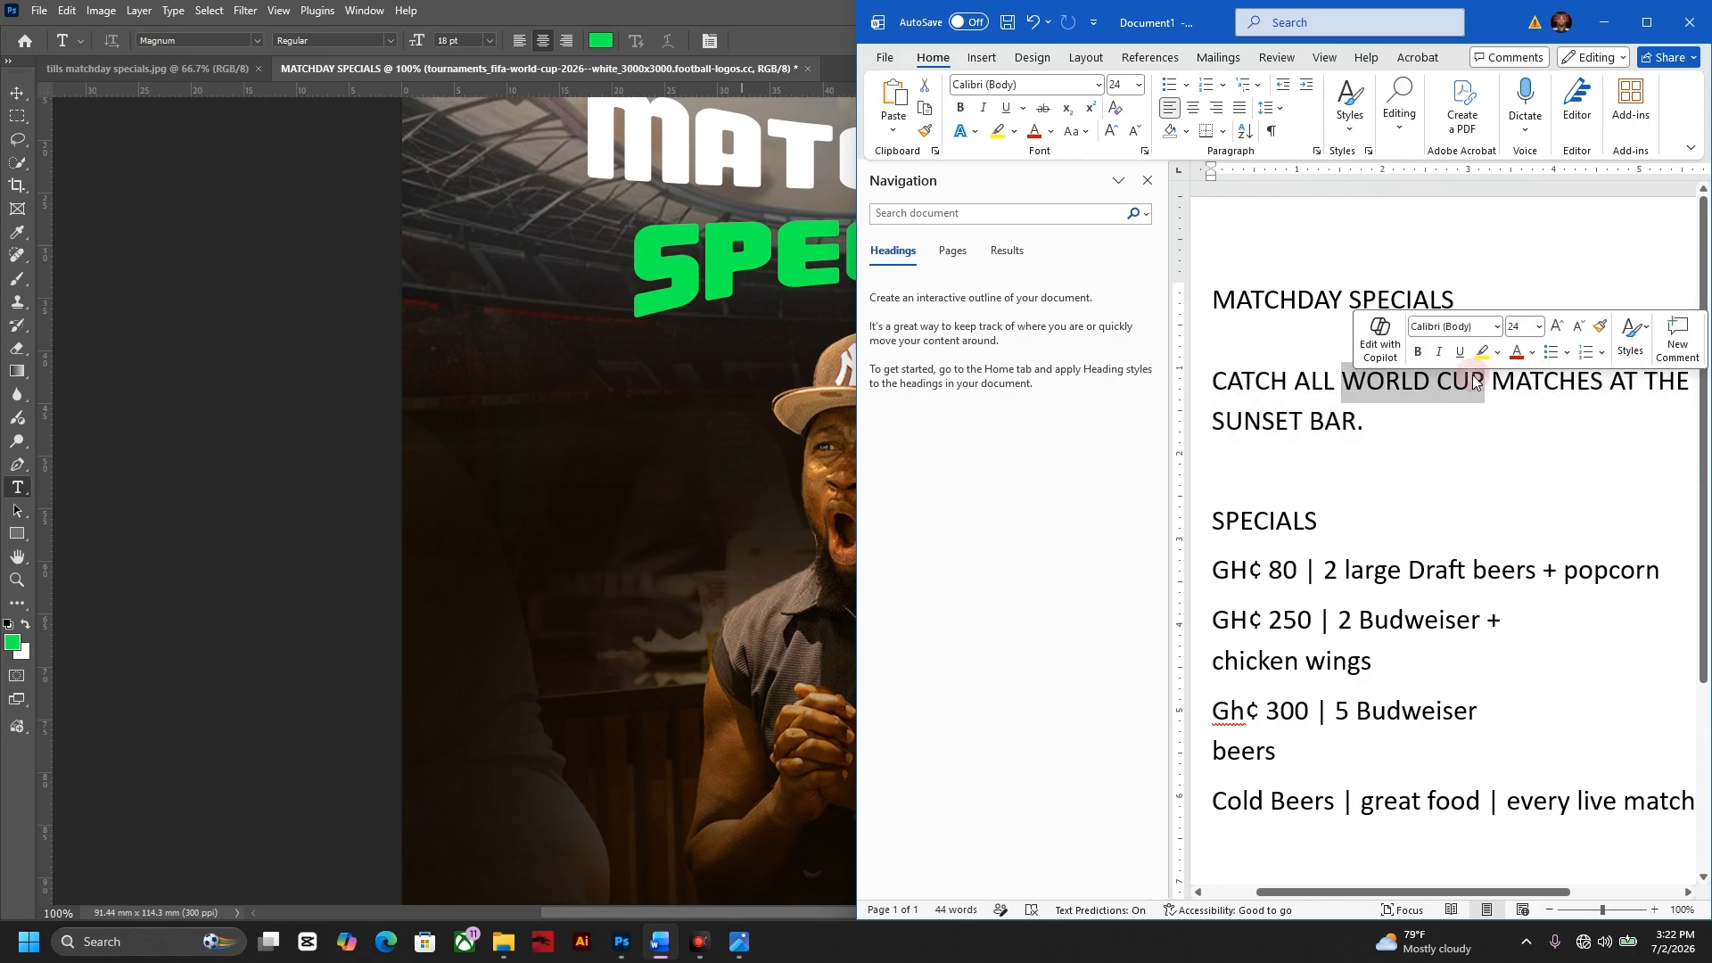
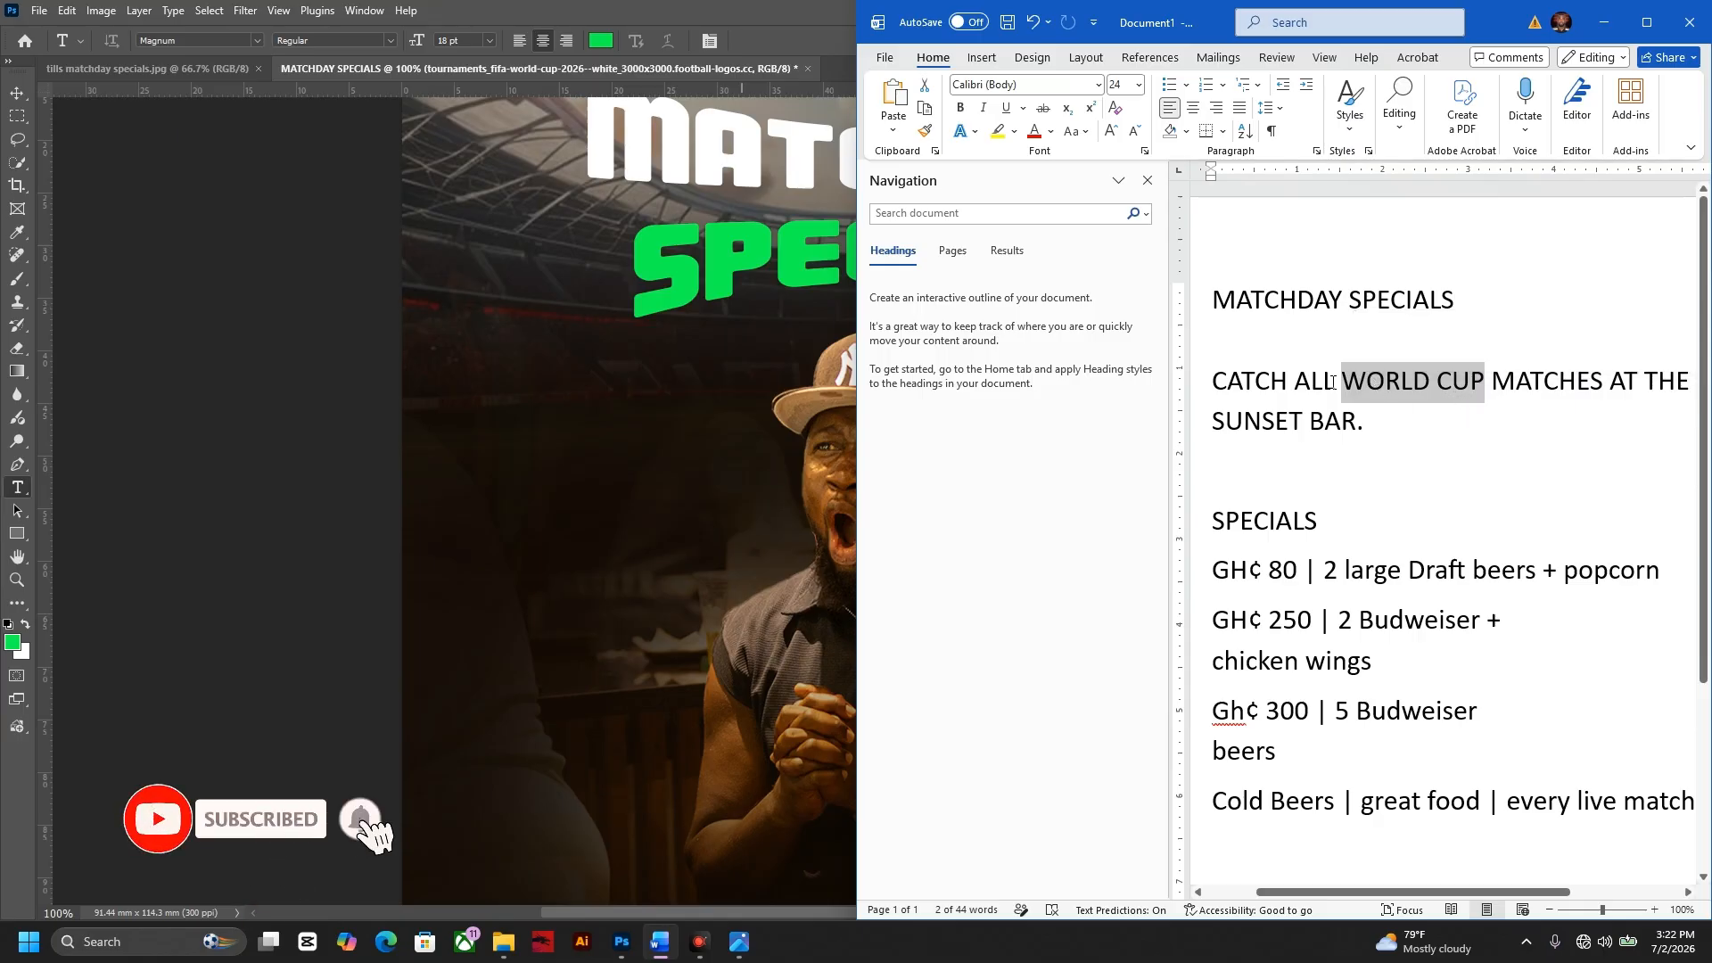
{"action": "left_click_drag", "start_coordinate": [1338, 381], "coordinate": [1209, 380]}
{"action": "key", "text": "ctrl+c"}
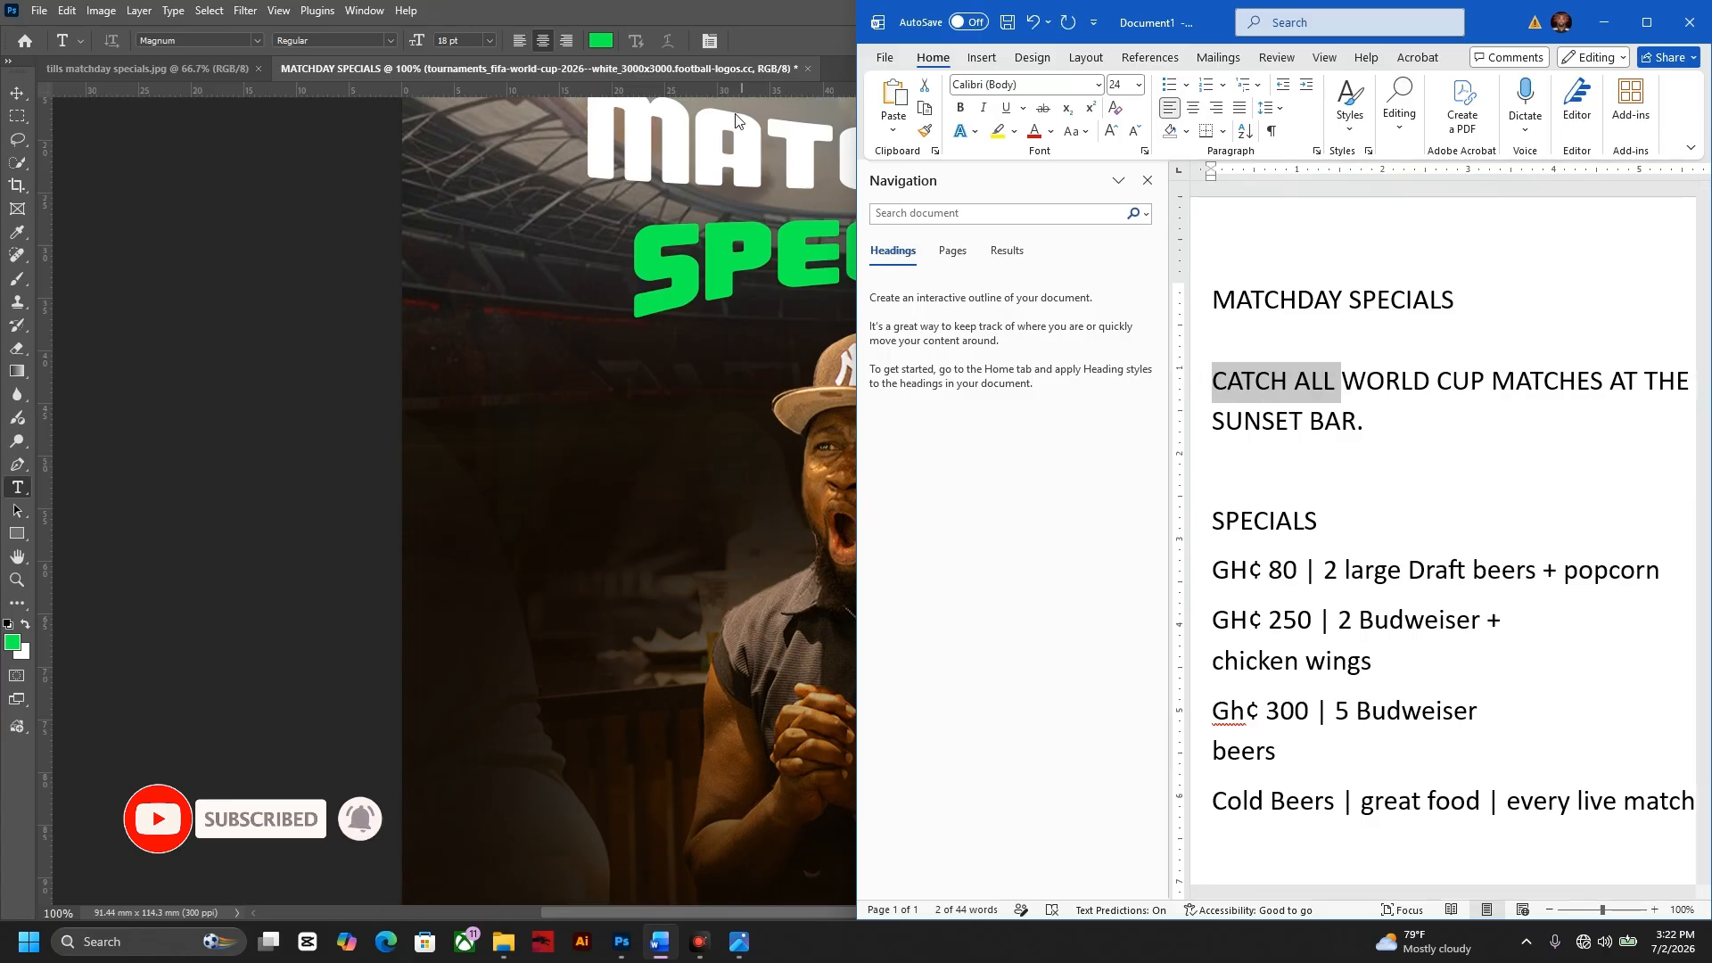
- Back in Photoshop, add an 18 pt green Magnum text layer beside the man's face and move it above the heading group
{"action": "left_click", "coordinate": [640, 7]}
{"action": "left_click", "coordinate": [533, 481]}
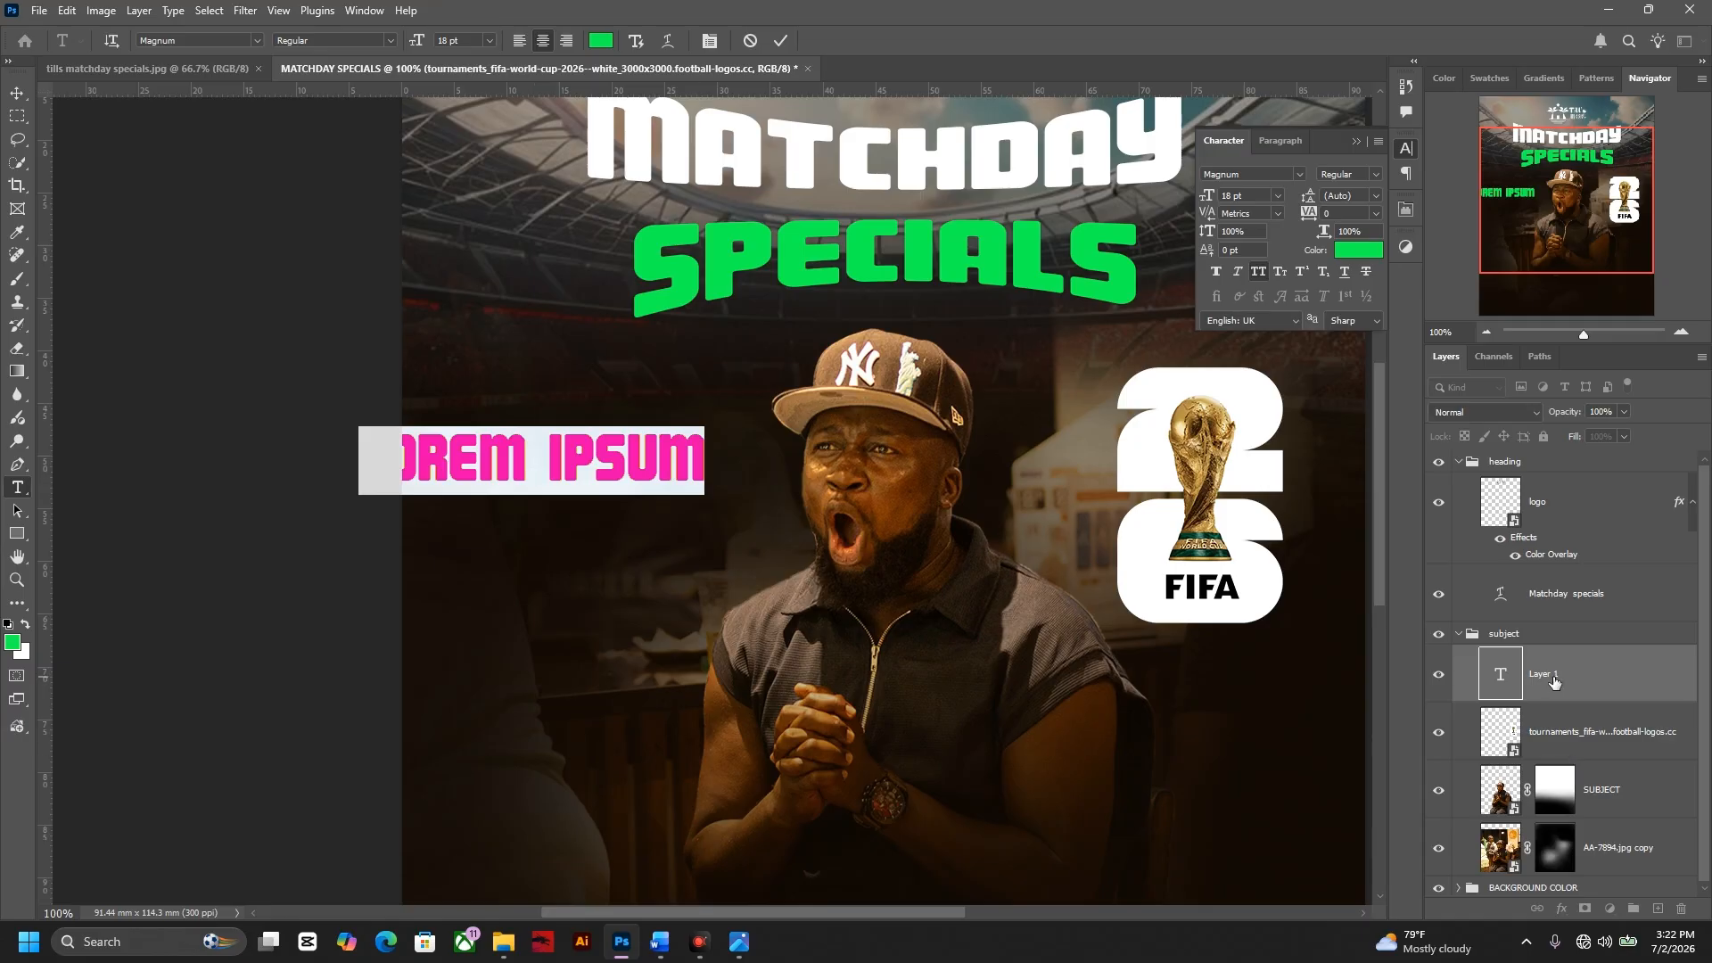
{"action": "left_click_drag", "start_coordinate": [1581, 684], "coordinate": [1550, 447]}
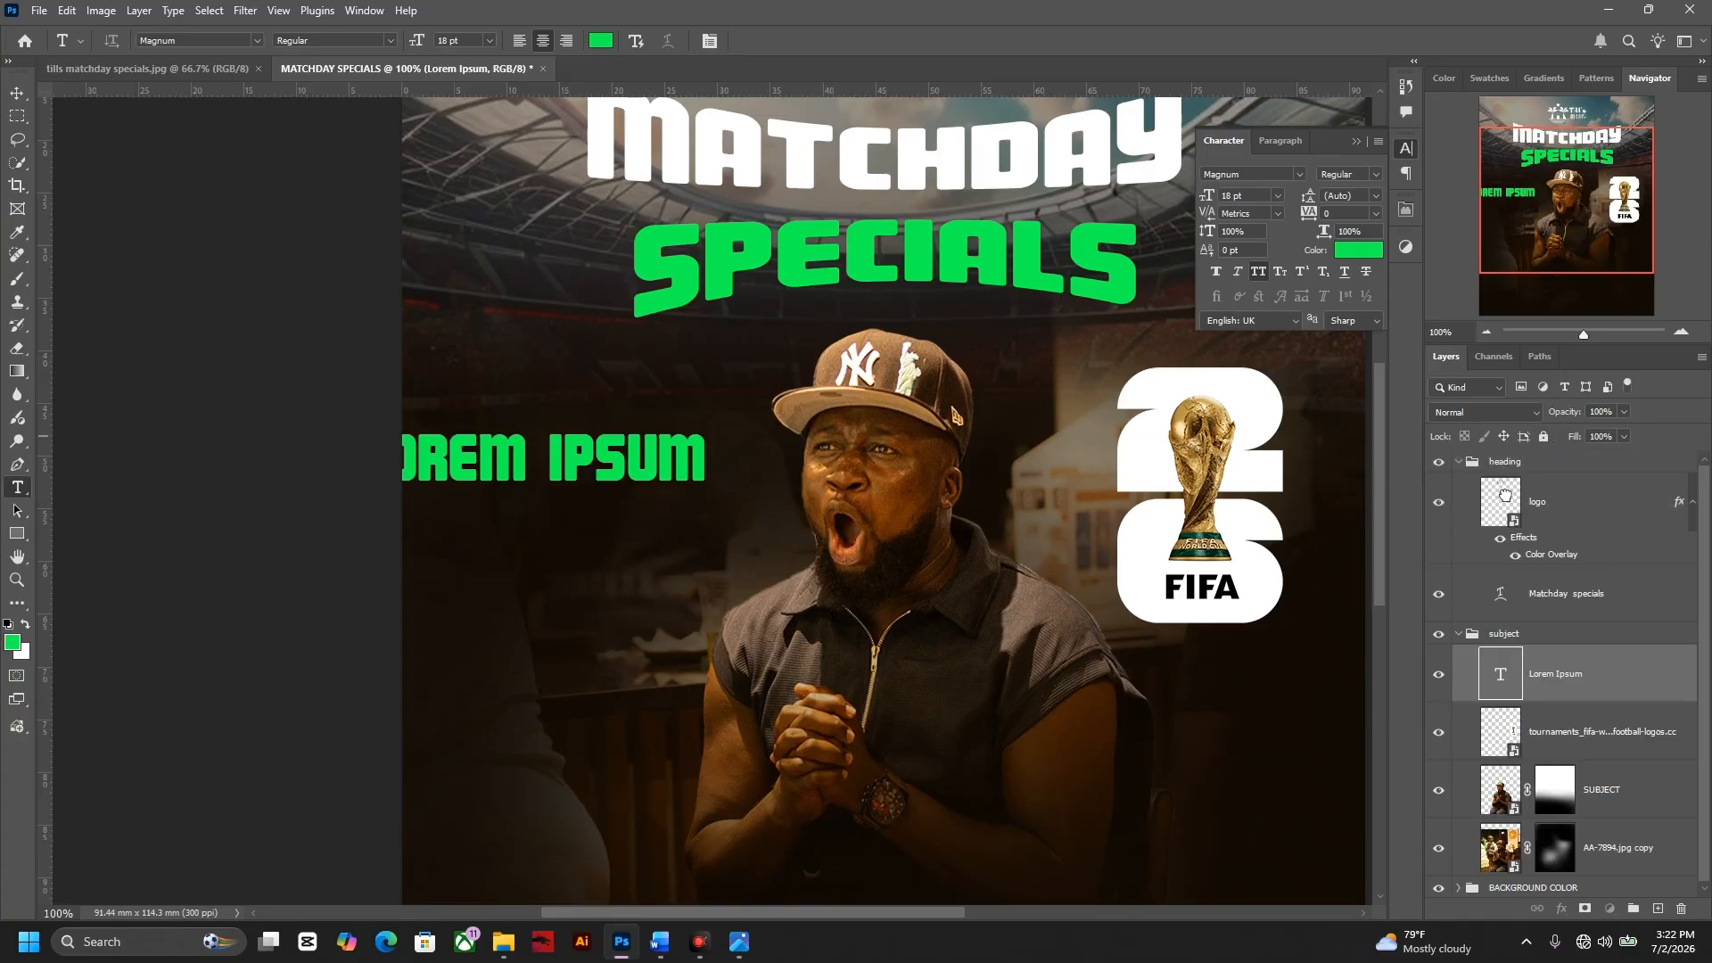
{"action": "left_click", "coordinate": [1459, 520]}
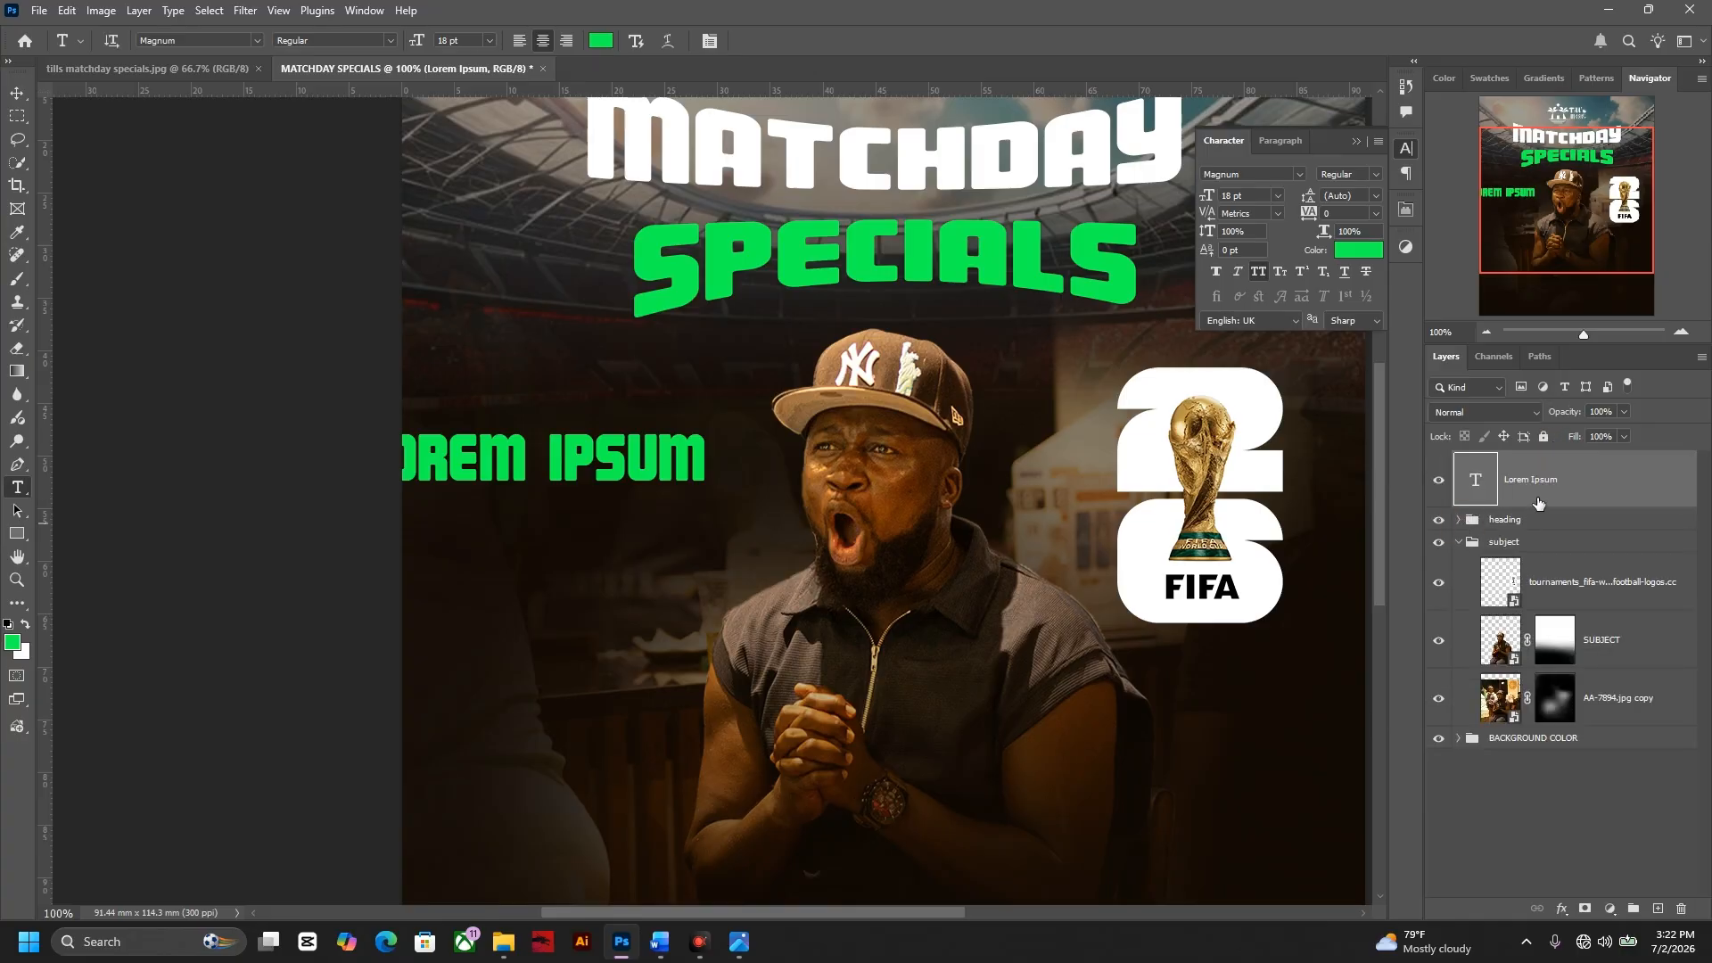
- Move the Lorem Ipsum placeholder fully onto the poster beside the man's cap and replace its text with the copied words CATCH ALL
{"action": "key", "text": "v"}
{"action": "left_click_drag", "start_coordinate": [615, 466], "coordinate": [669, 455]}
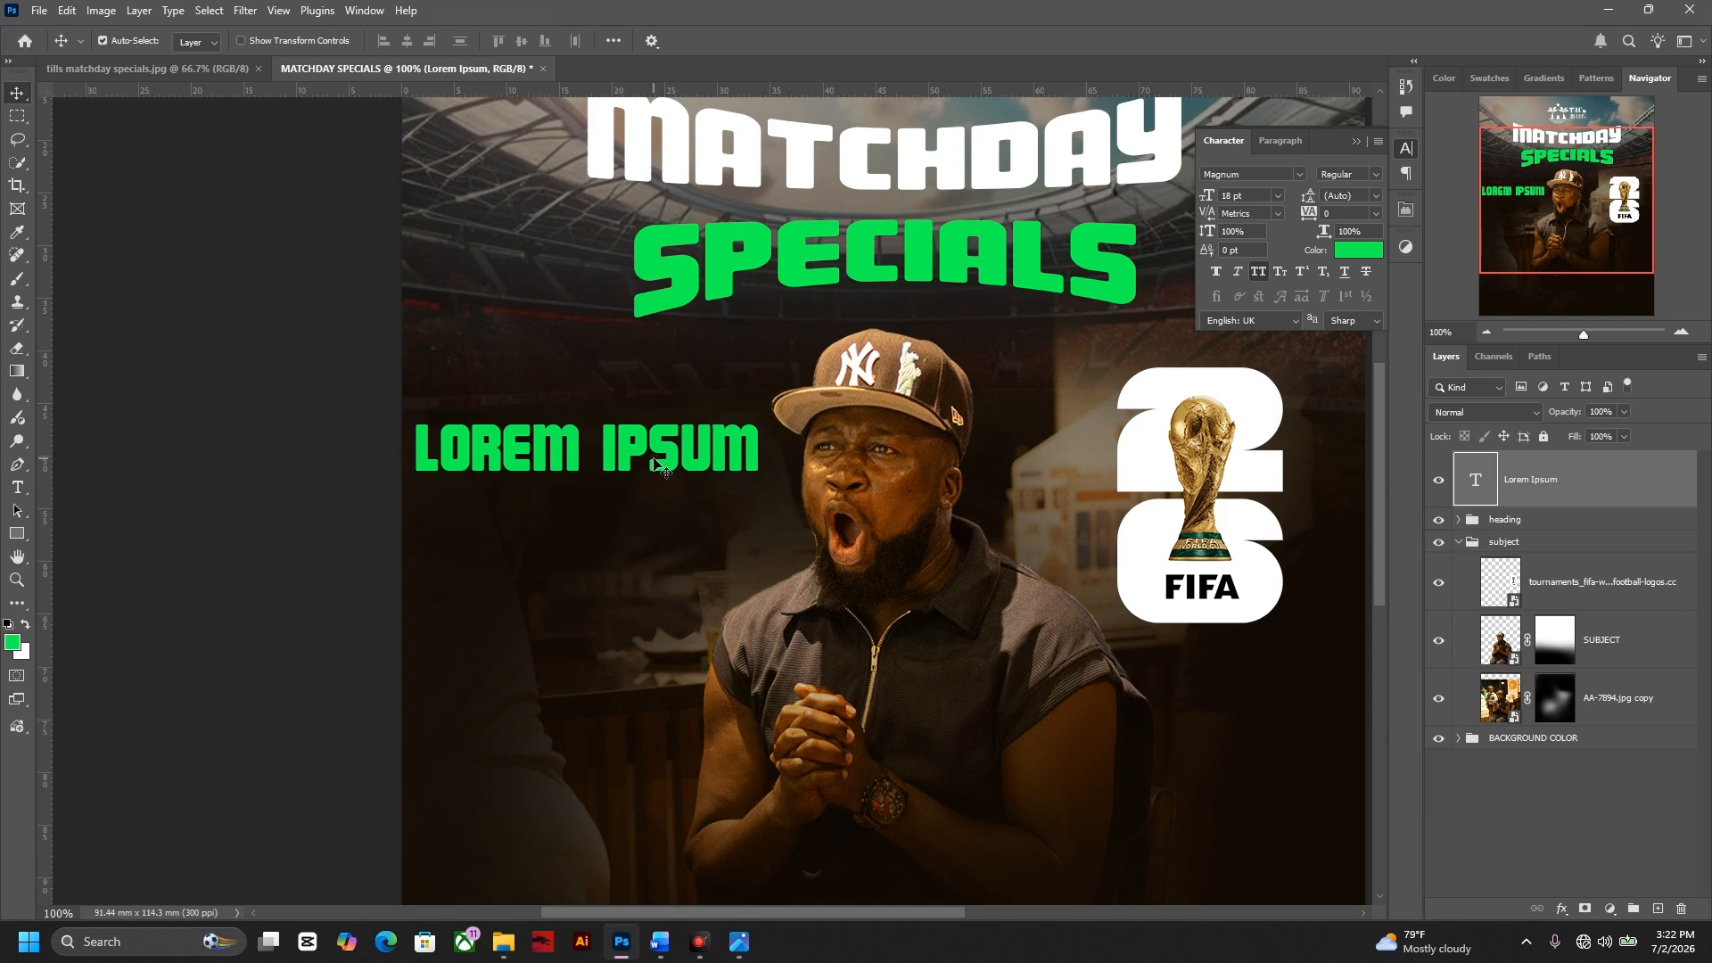
{"action": "key", "text": "t"}
{"action": "left_click", "coordinate": [655, 438]}
{"action": "key", "text": "ctrl+a"}
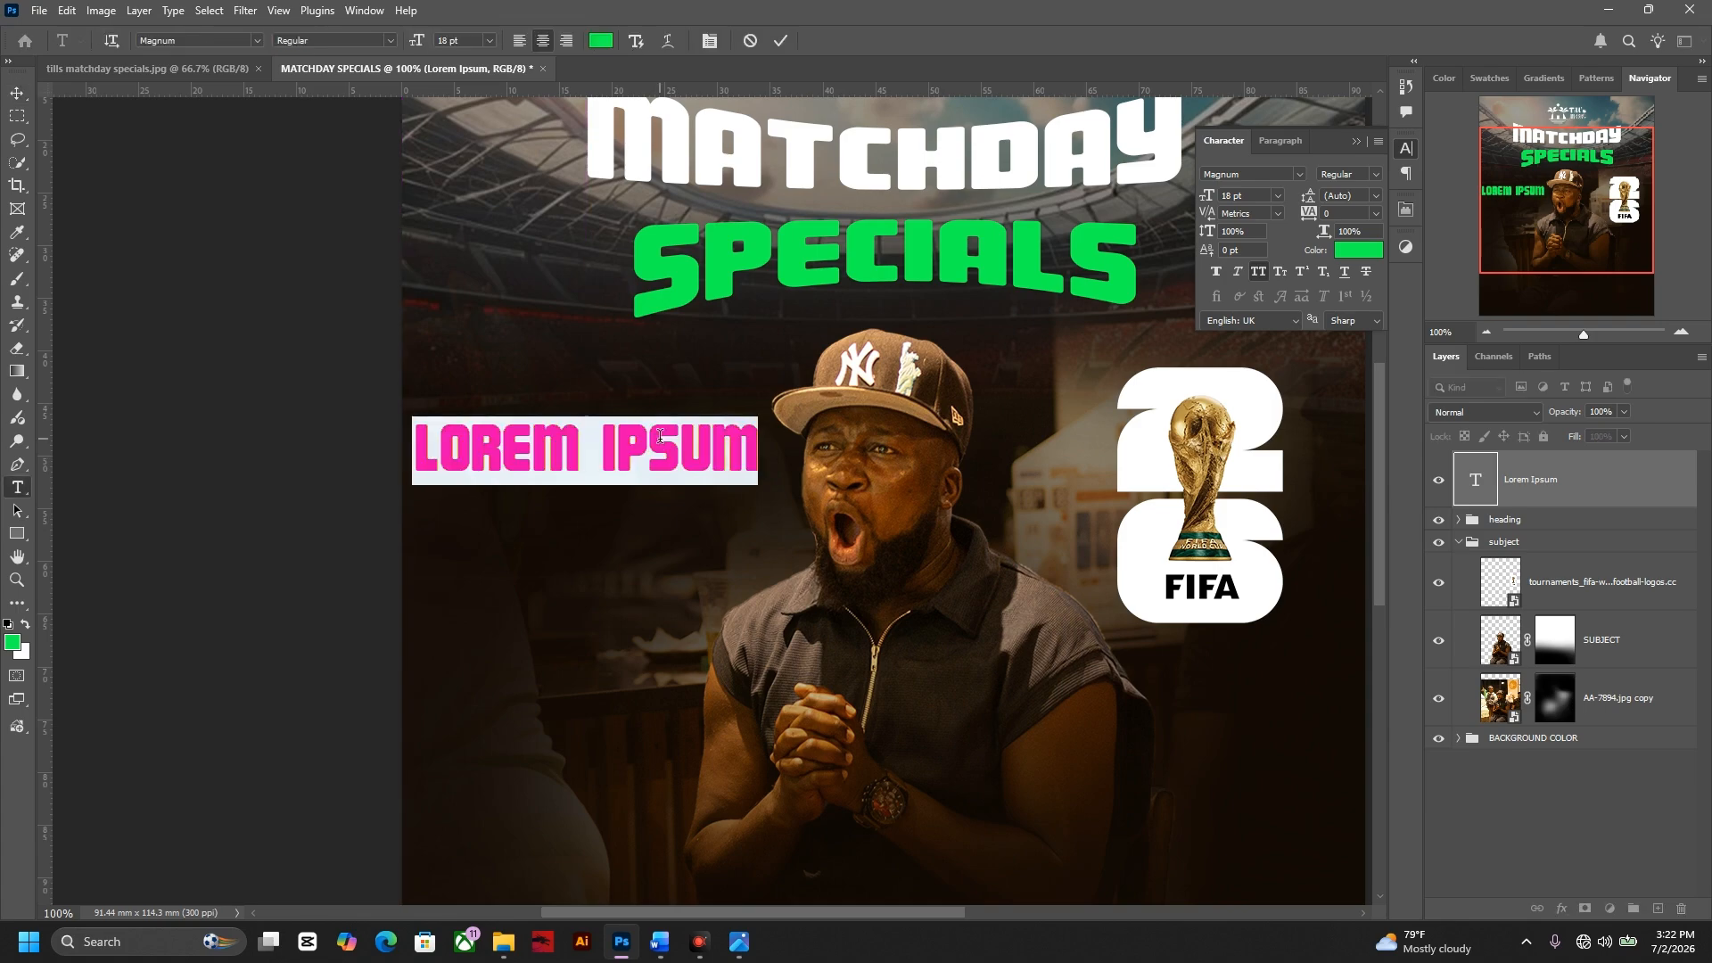
{"action": "key", "text": "ctrl+v"}
- Recolour the whole CATCH ALL text to white (ffffff)
{"action": "key", "text": "ctrl+a"}
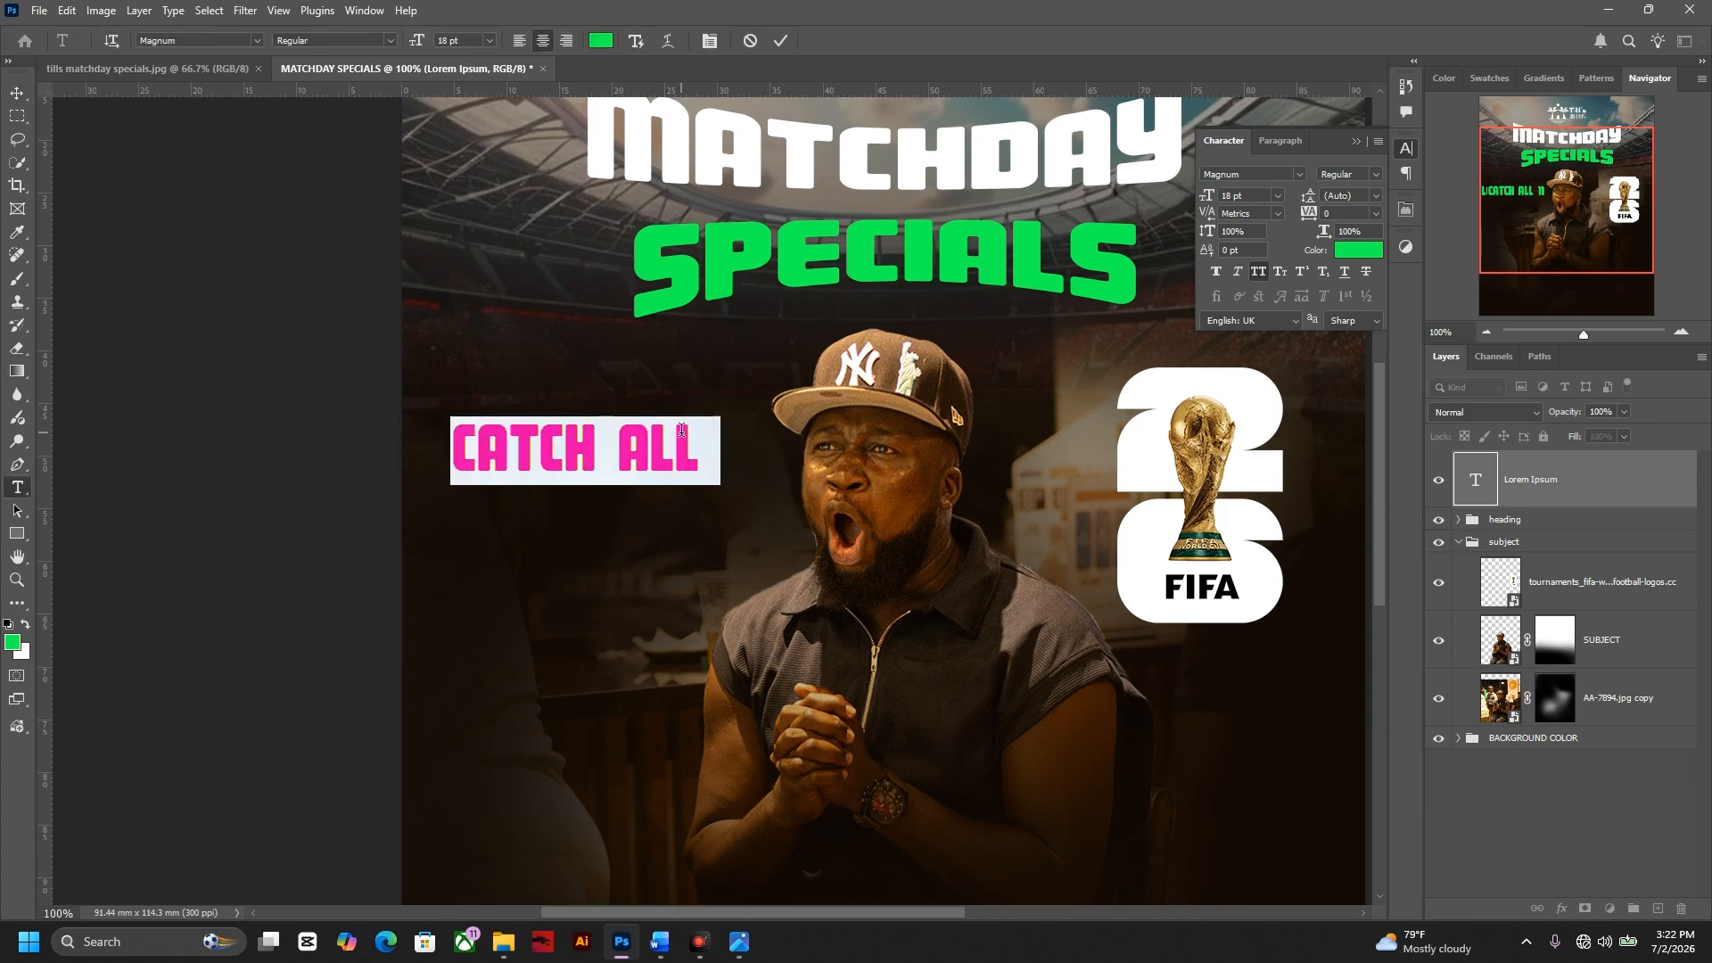
{"action": "left_click", "coordinate": [1358, 249]}
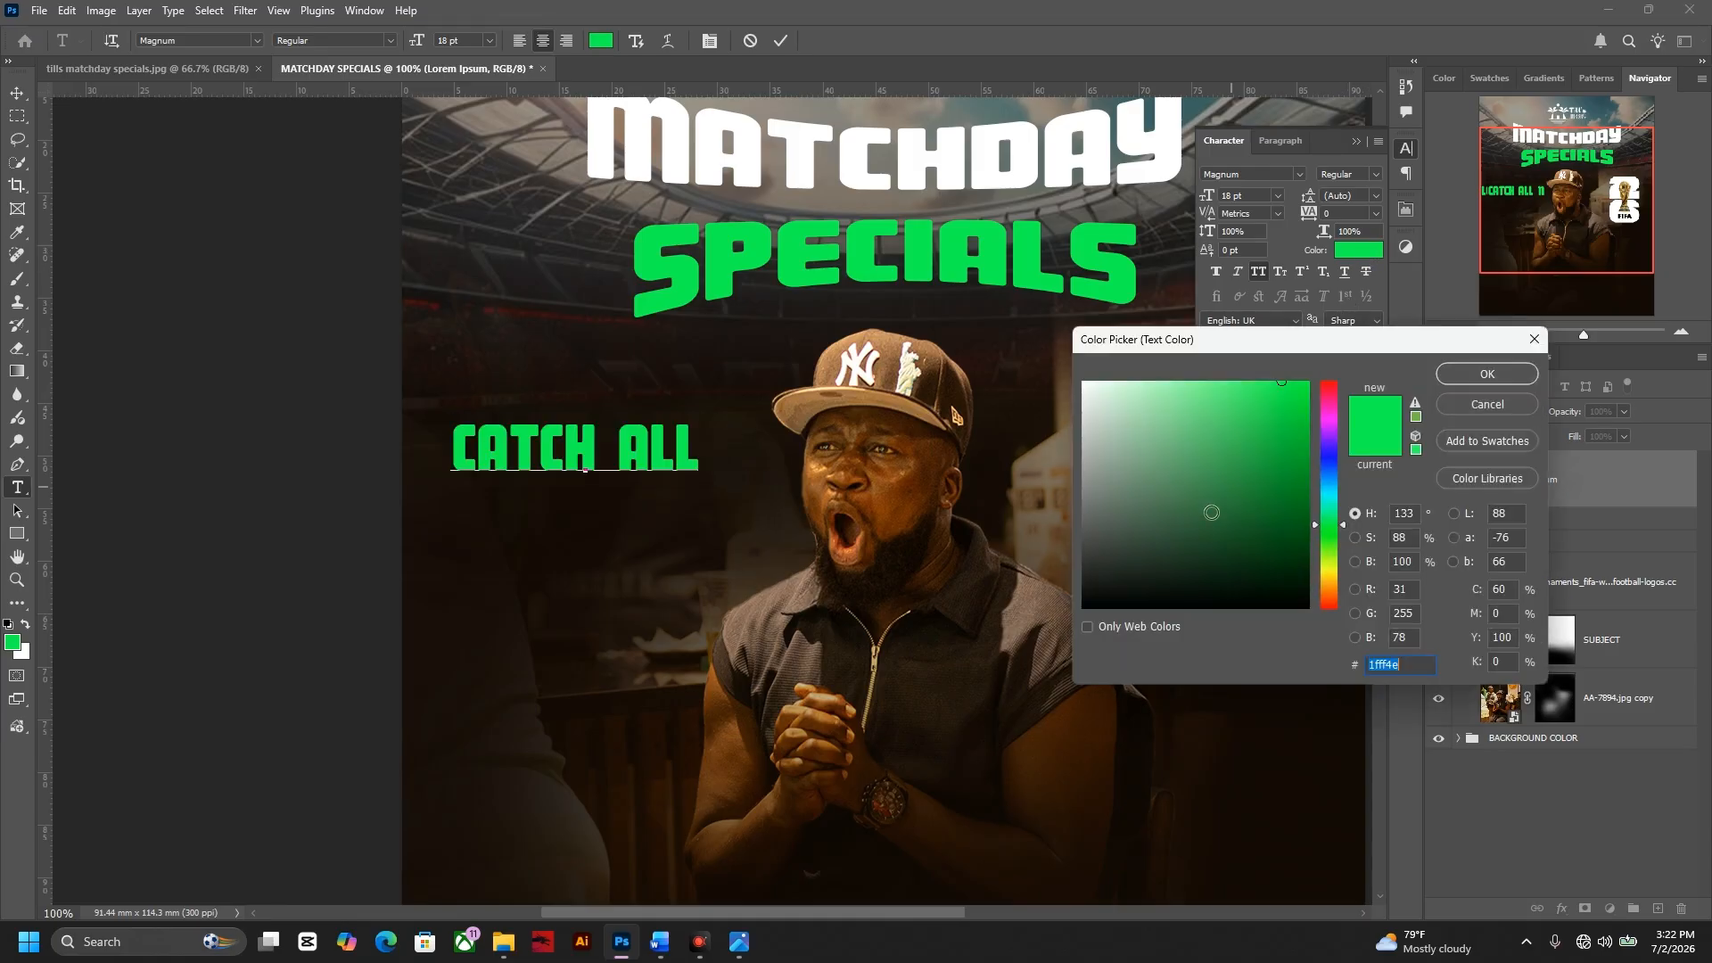
{"action": "left_click_drag", "start_coordinate": [1182, 529], "coordinate": [1001, 265]}
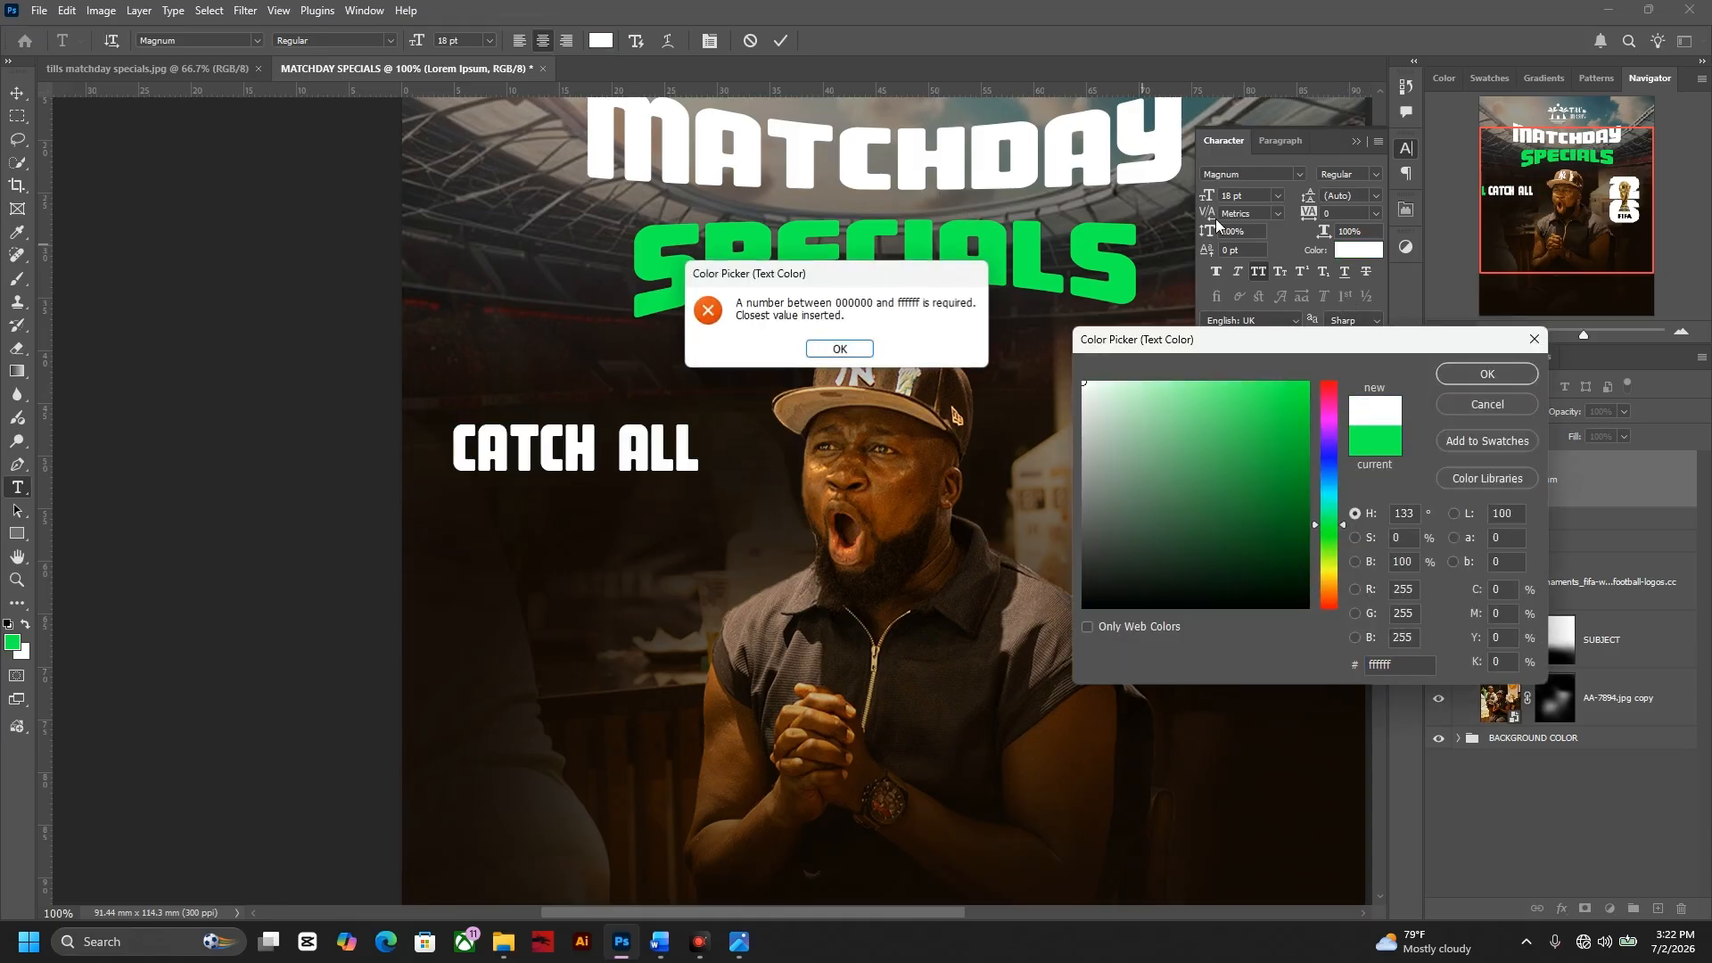
{"action": "left_click", "coordinate": [818, 347]}
{"action": "key", "text": "Return"}
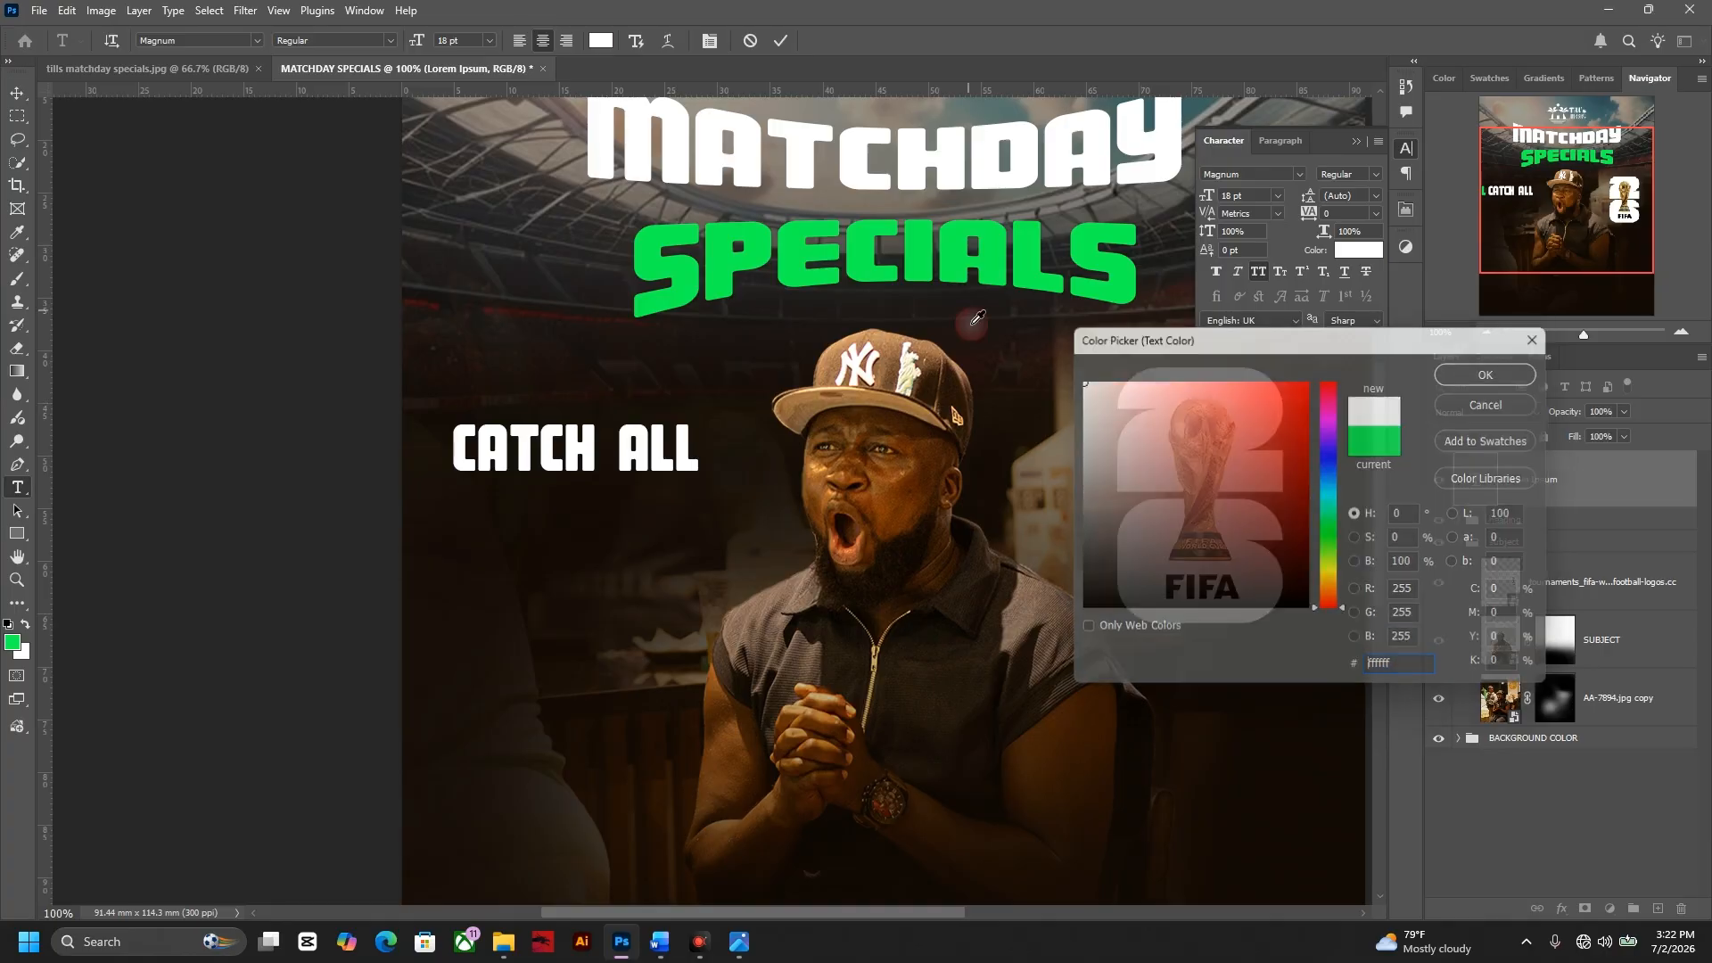
- Change the CATCH ALL text's font to Montserrat Medium and commit the text
{"action": "left_click", "coordinate": [1245, 178]}
{"action": "type", "text": "mont"}
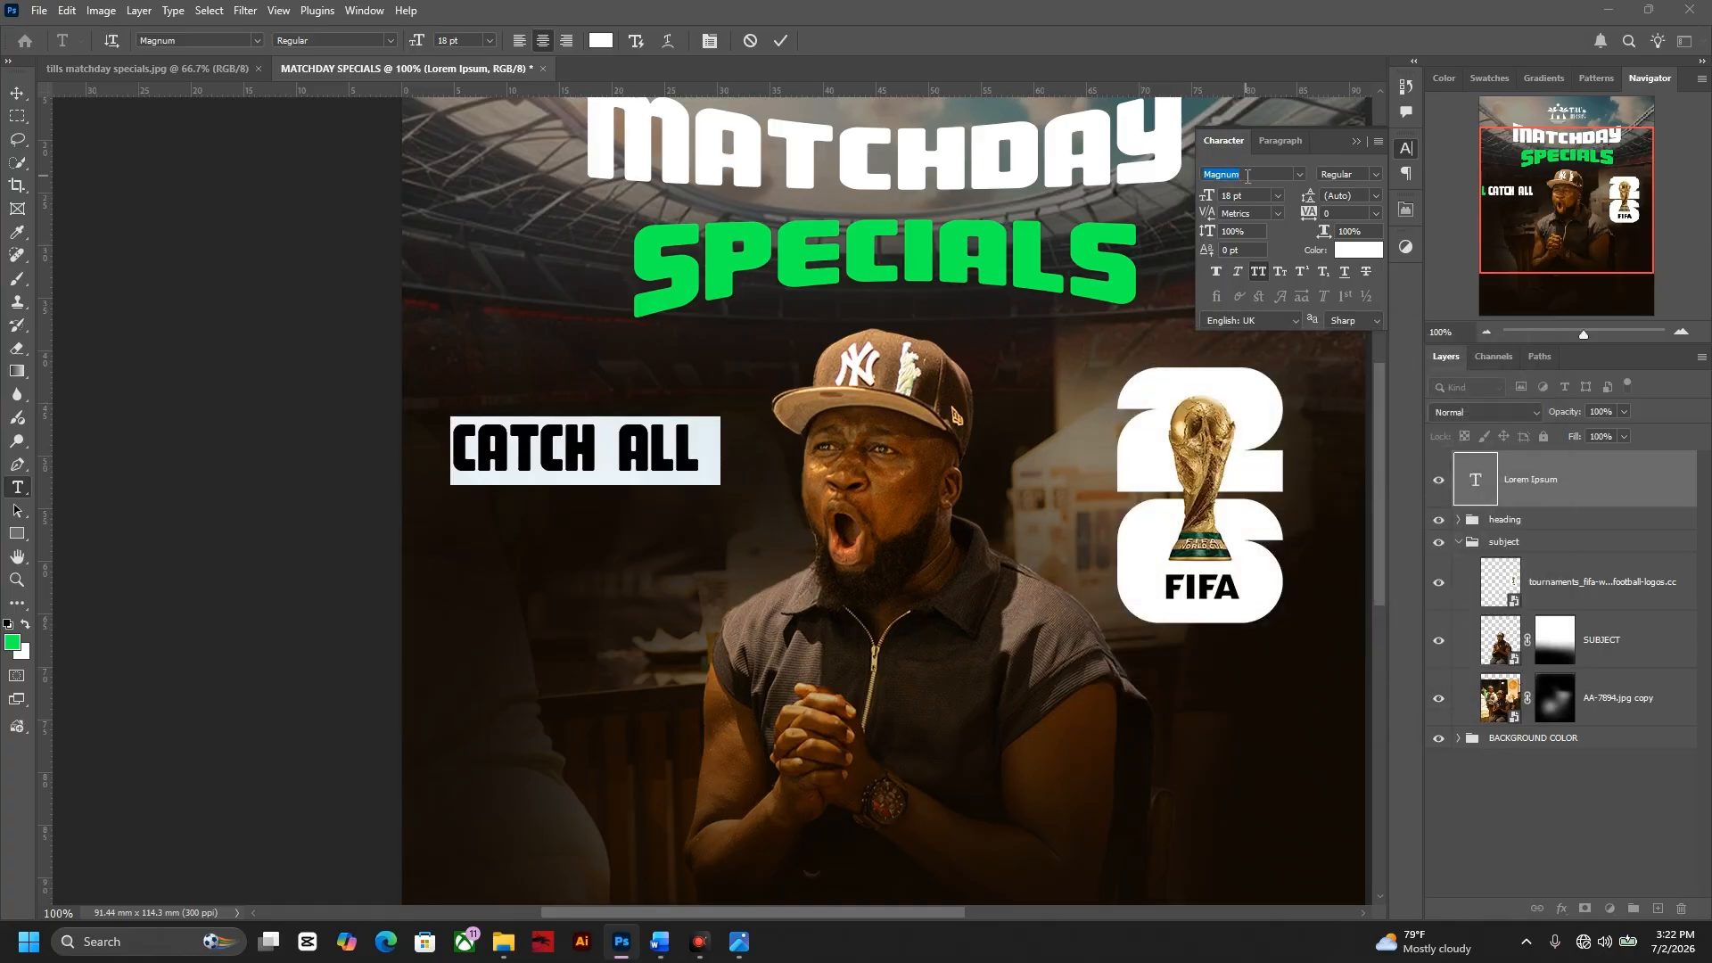
{"action": "type", "text": "se"}
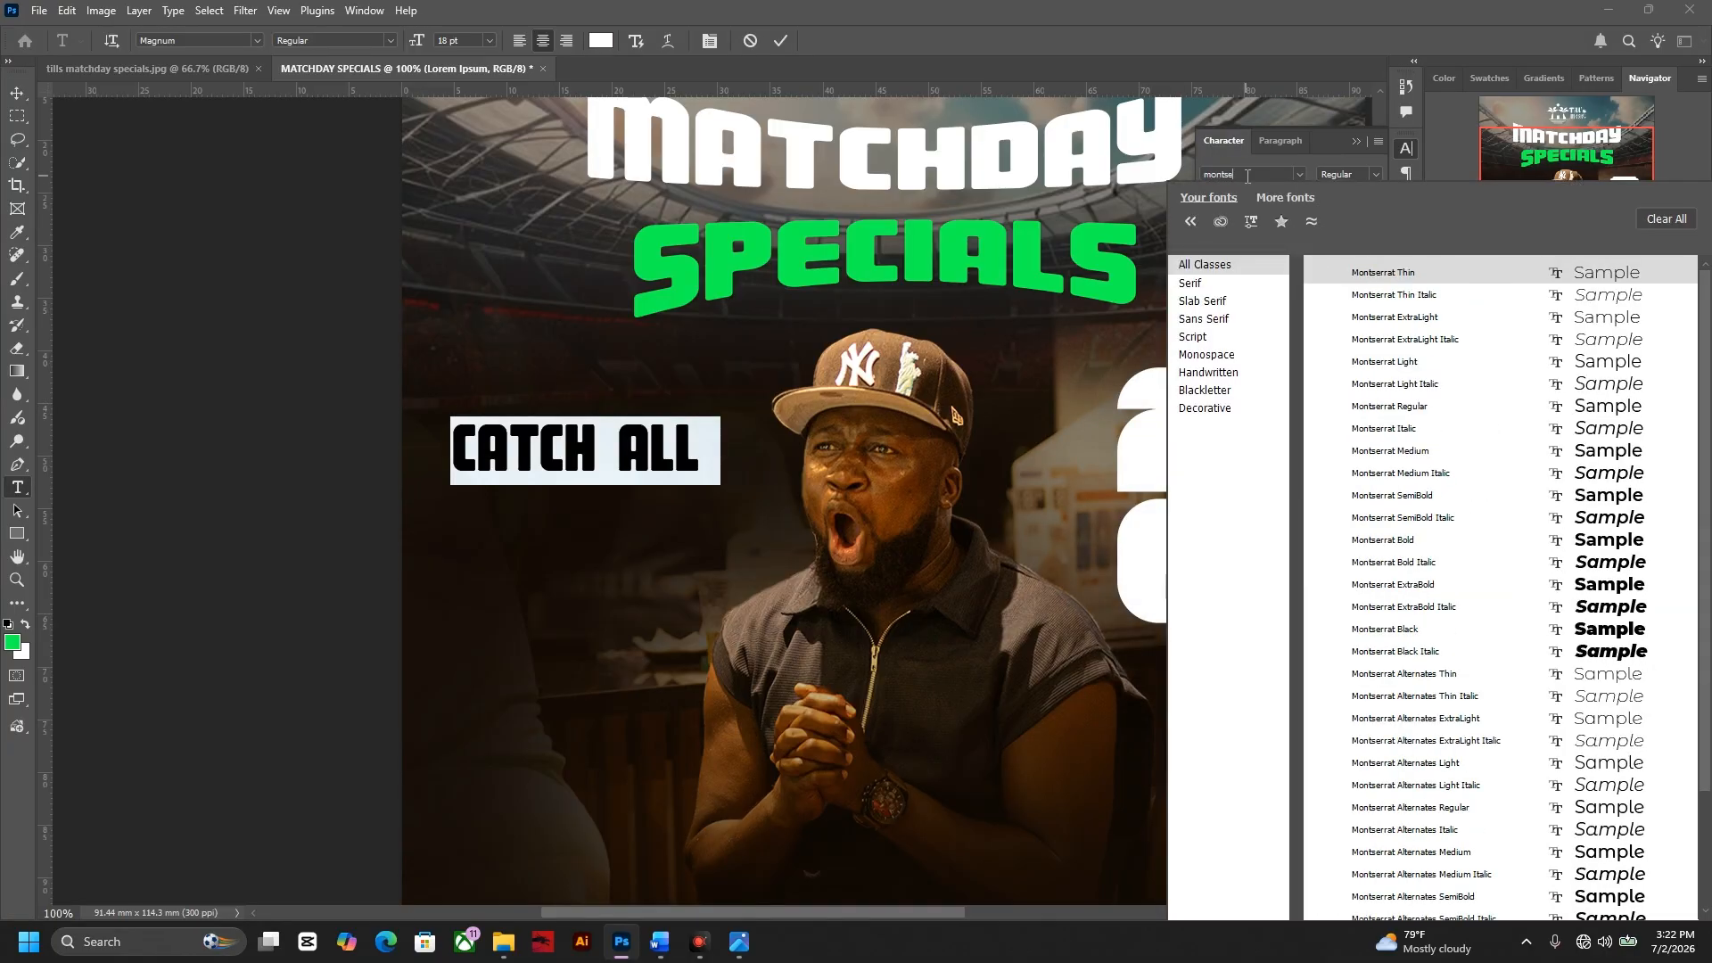
{"action": "left_click", "coordinate": [1441, 456]}
{"action": "key", "text": "ctrl+Return"}
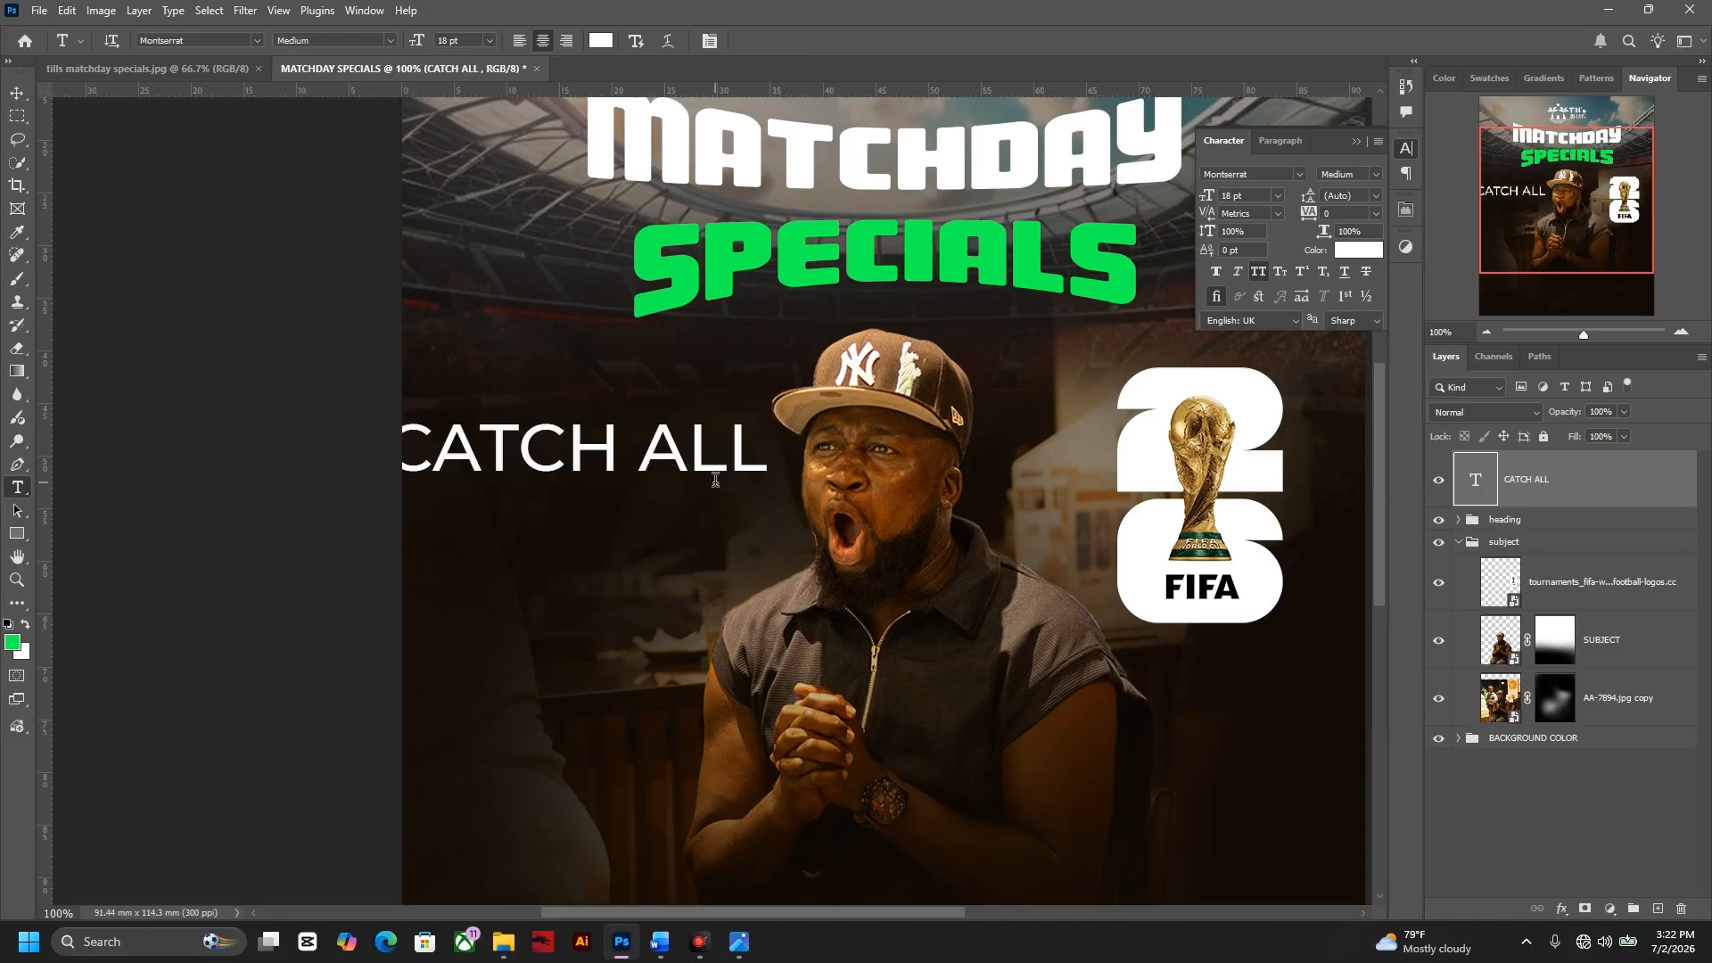
- Shrink the CATCH ALL text to 11 pt and position it beside the man's cap
{"action": "key", "text": "ctrl+t"}
{"action": "left_click_drag", "start_coordinate": [781, 452], "coordinate": [580, 469]}
{"action": "key", "text": "Return"}
{"action": "key", "text": "v"}
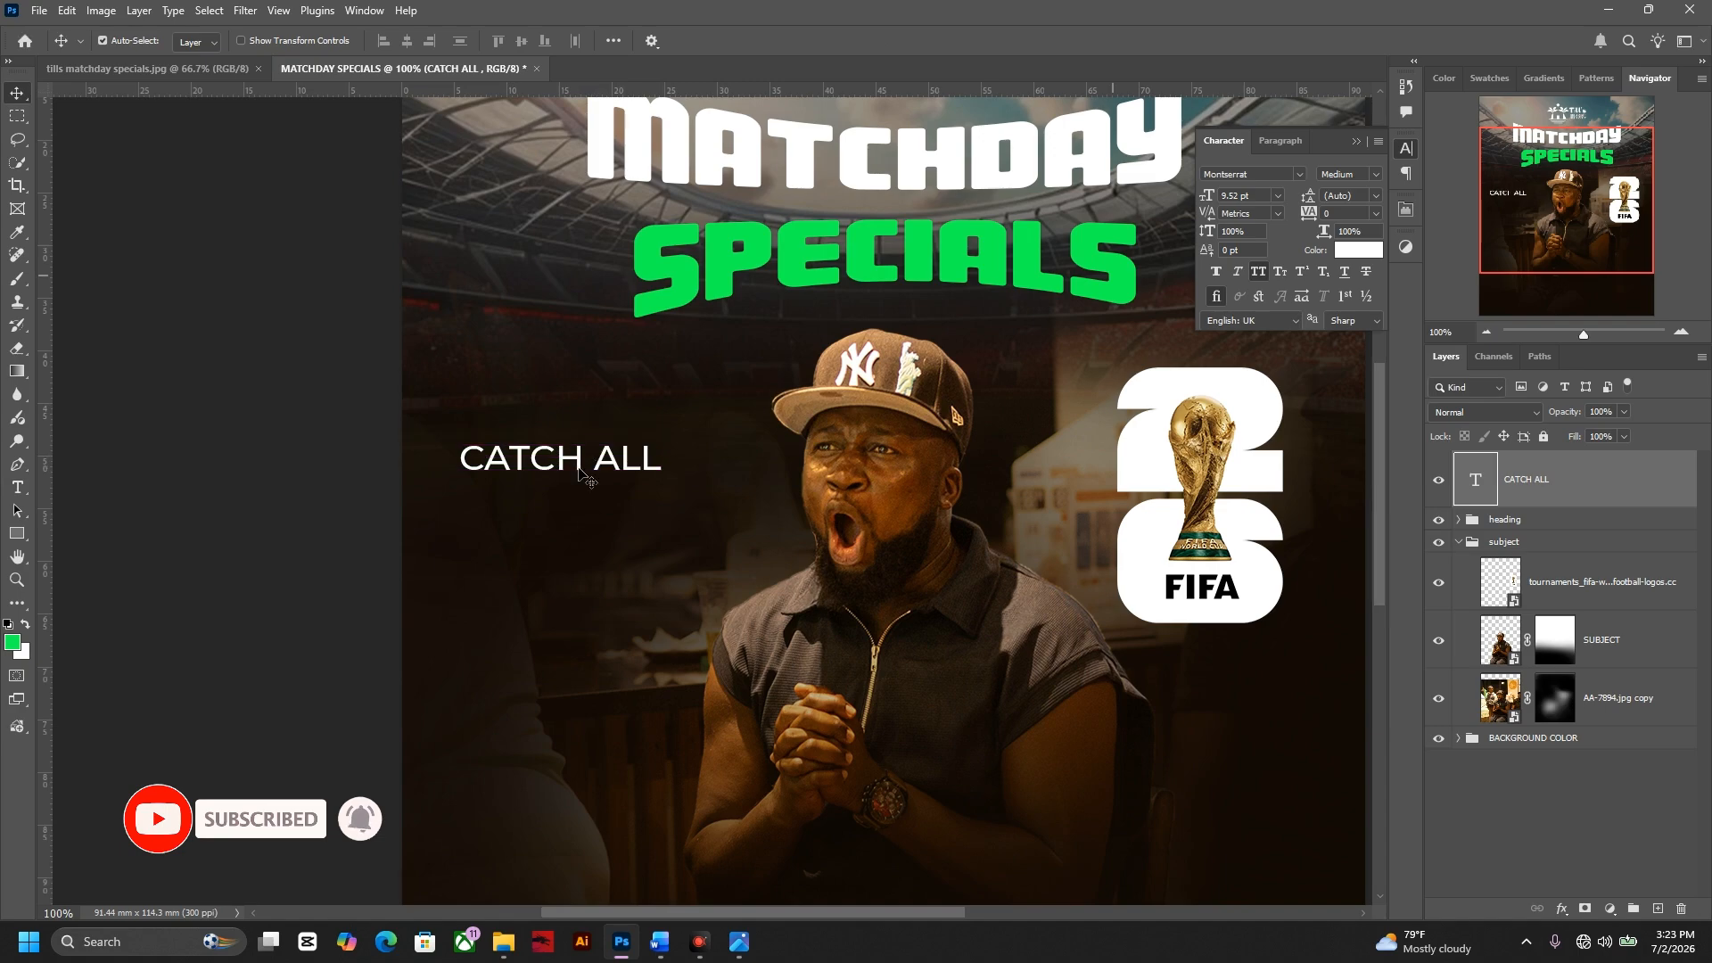
{"action": "type", "text": "11"}
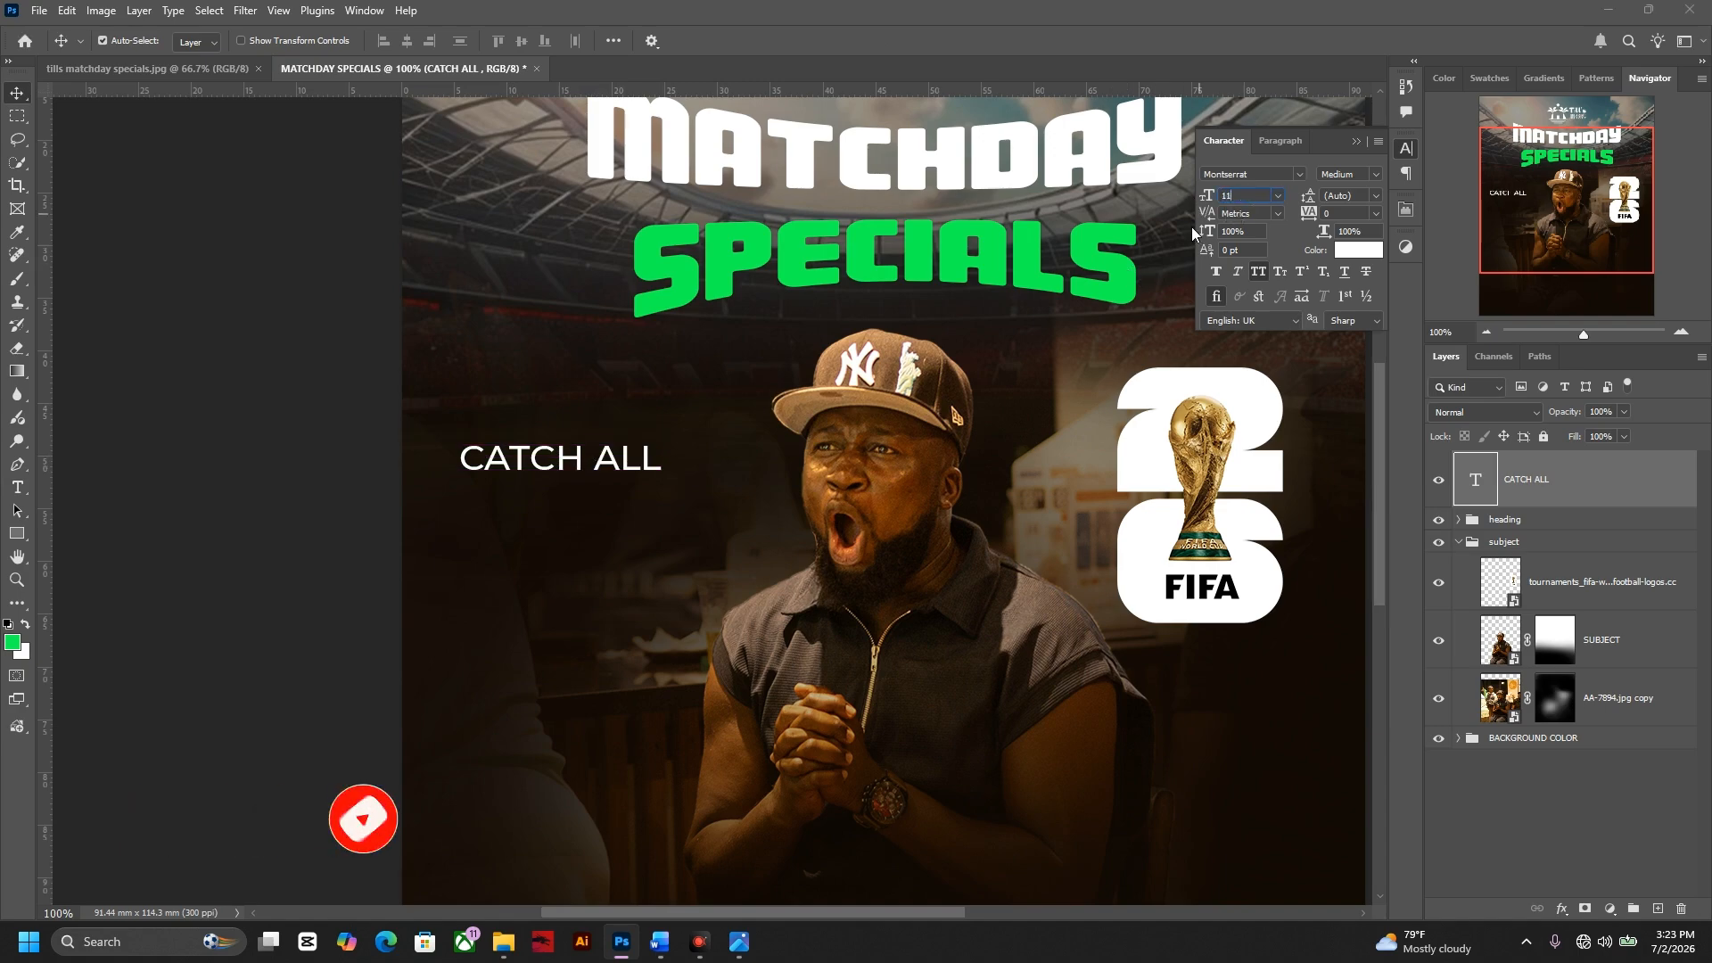
{"action": "key", "text": "Return"}
{"action": "left_click_drag", "start_coordinate": [628, 445], "coordinate": [596, 415]}
- Lower the FIFA logo slightly and place a horizontal guide along its top edge
{"action": "scroll", "coordinate": [992, 421], "scroll_direction": "right", "scroll_amount": 2}
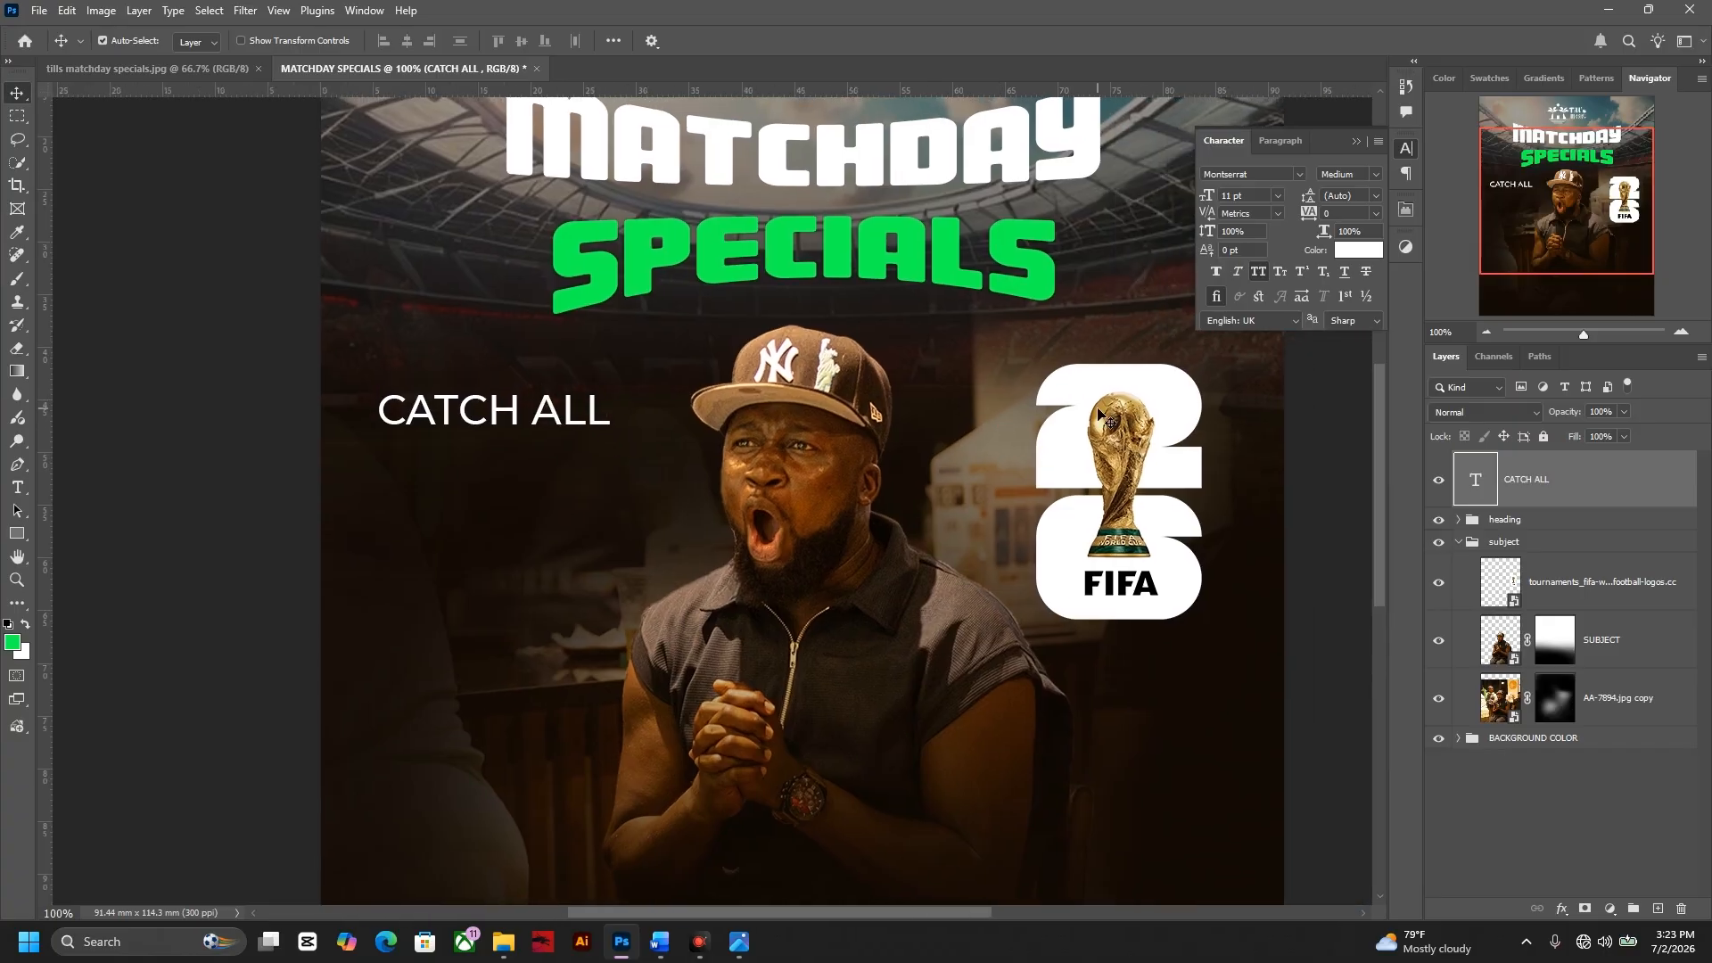
{"action": "left_click_drag", "start_coordinate": [1104, 412], "coordinate": [1109, 446]}
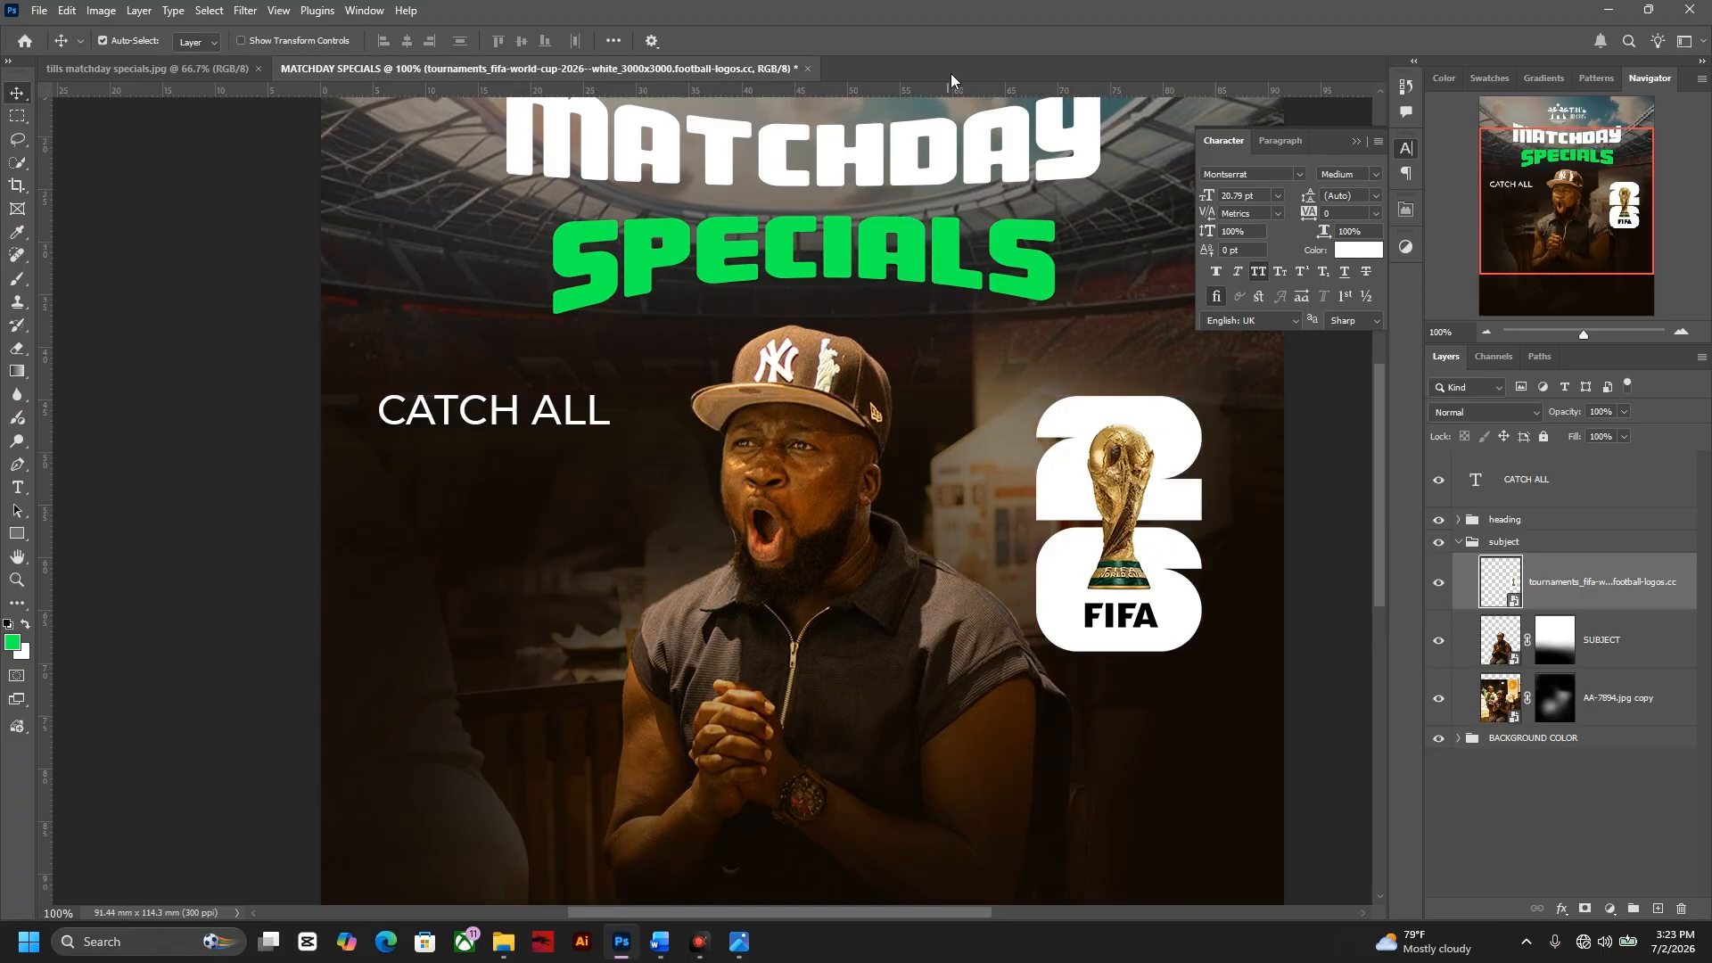
{"action": "left_click_drag", "start_coordinate": [951, 81], "coordinate": [1005, 395]}
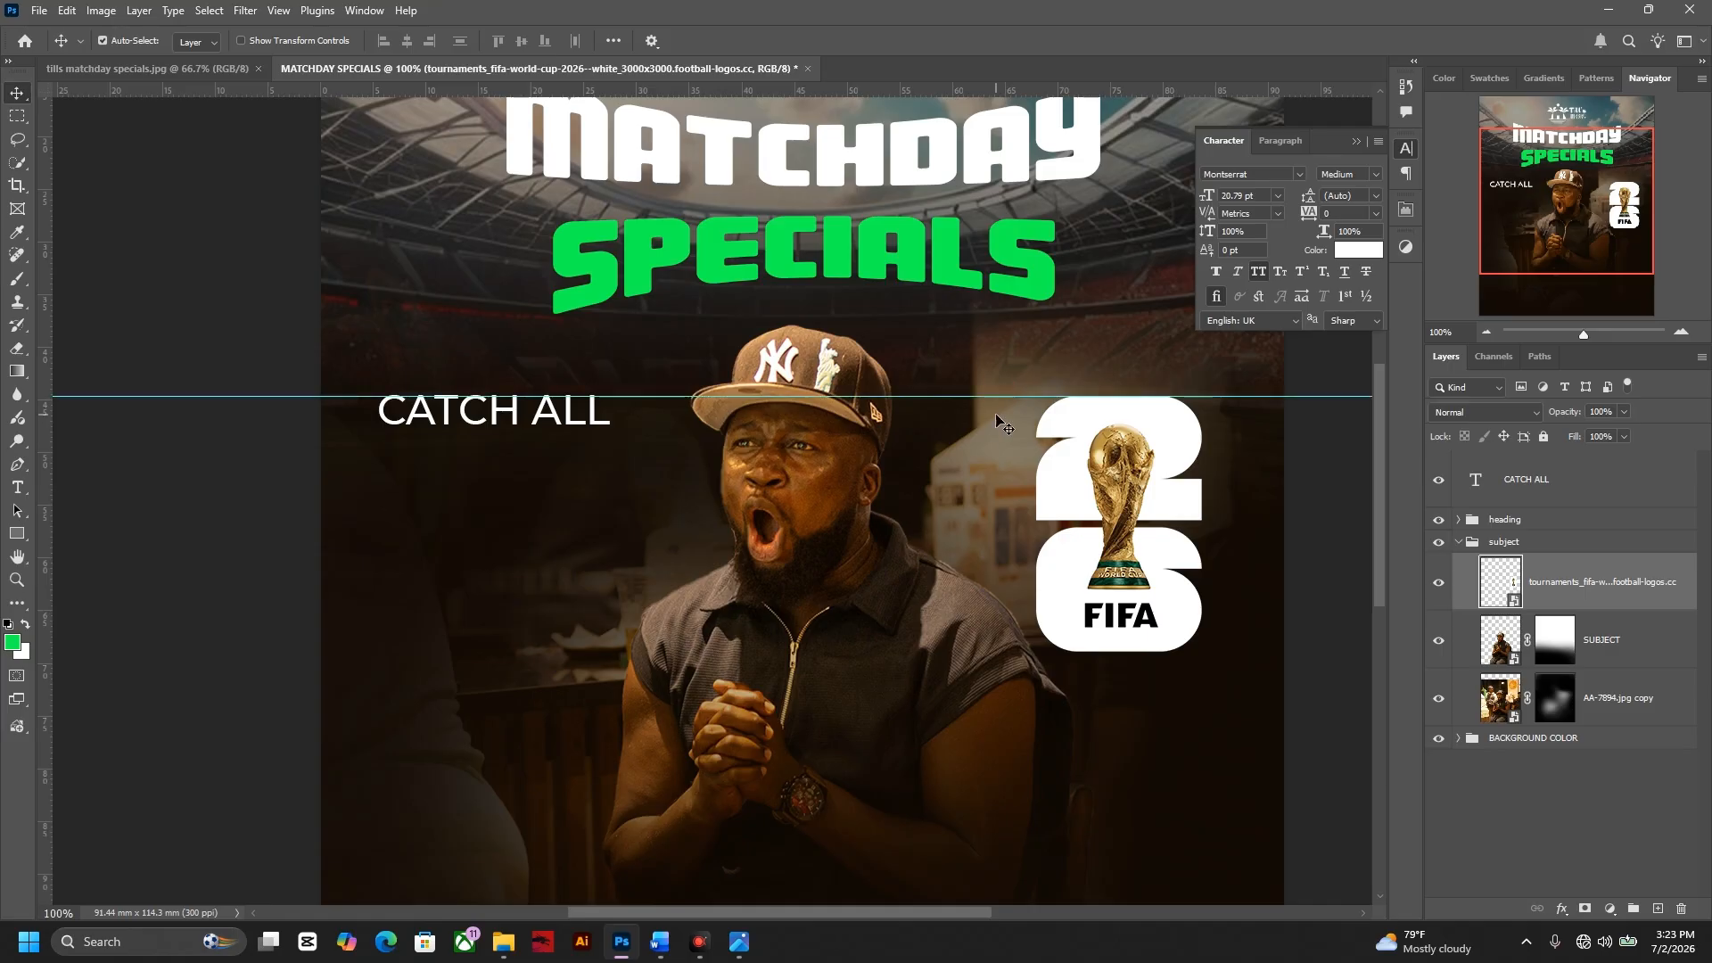
- Move the FIFA logo layer out of the subject group to sit above the heading group
{"action": "left_click", "coordinate": [814, 493]}
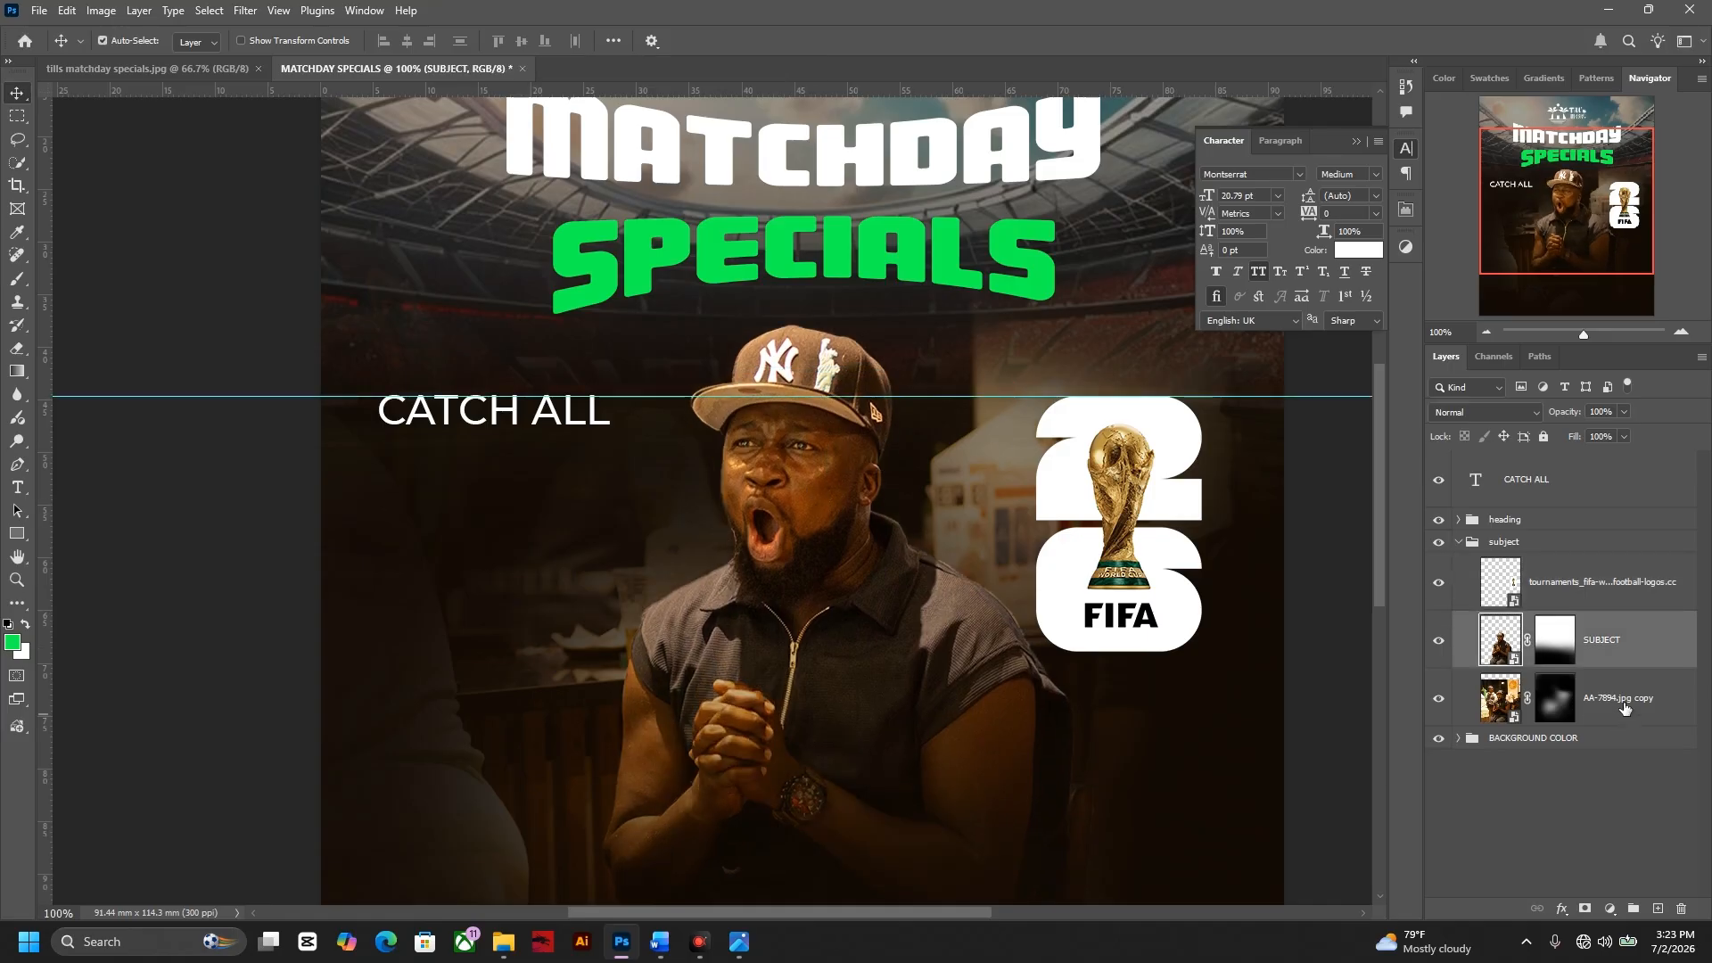
{"action": "left_click", "coordinate": [1587, 544]}
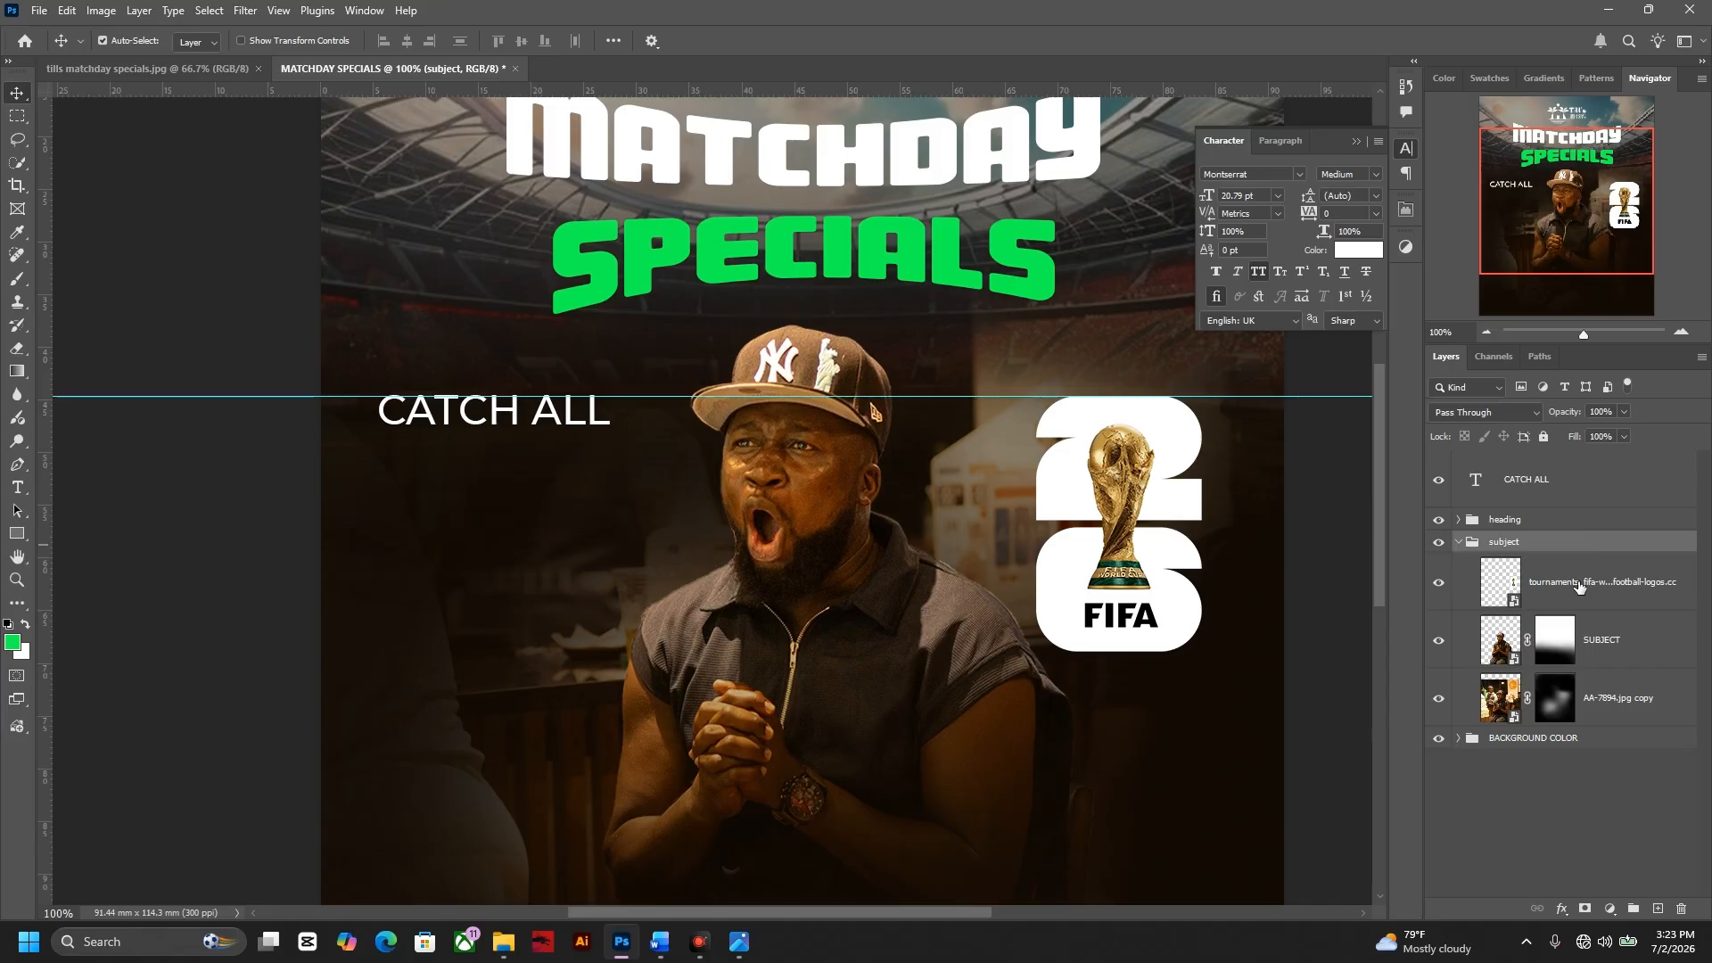
{"action": "left_click", "coordinate": [1584, 579]}
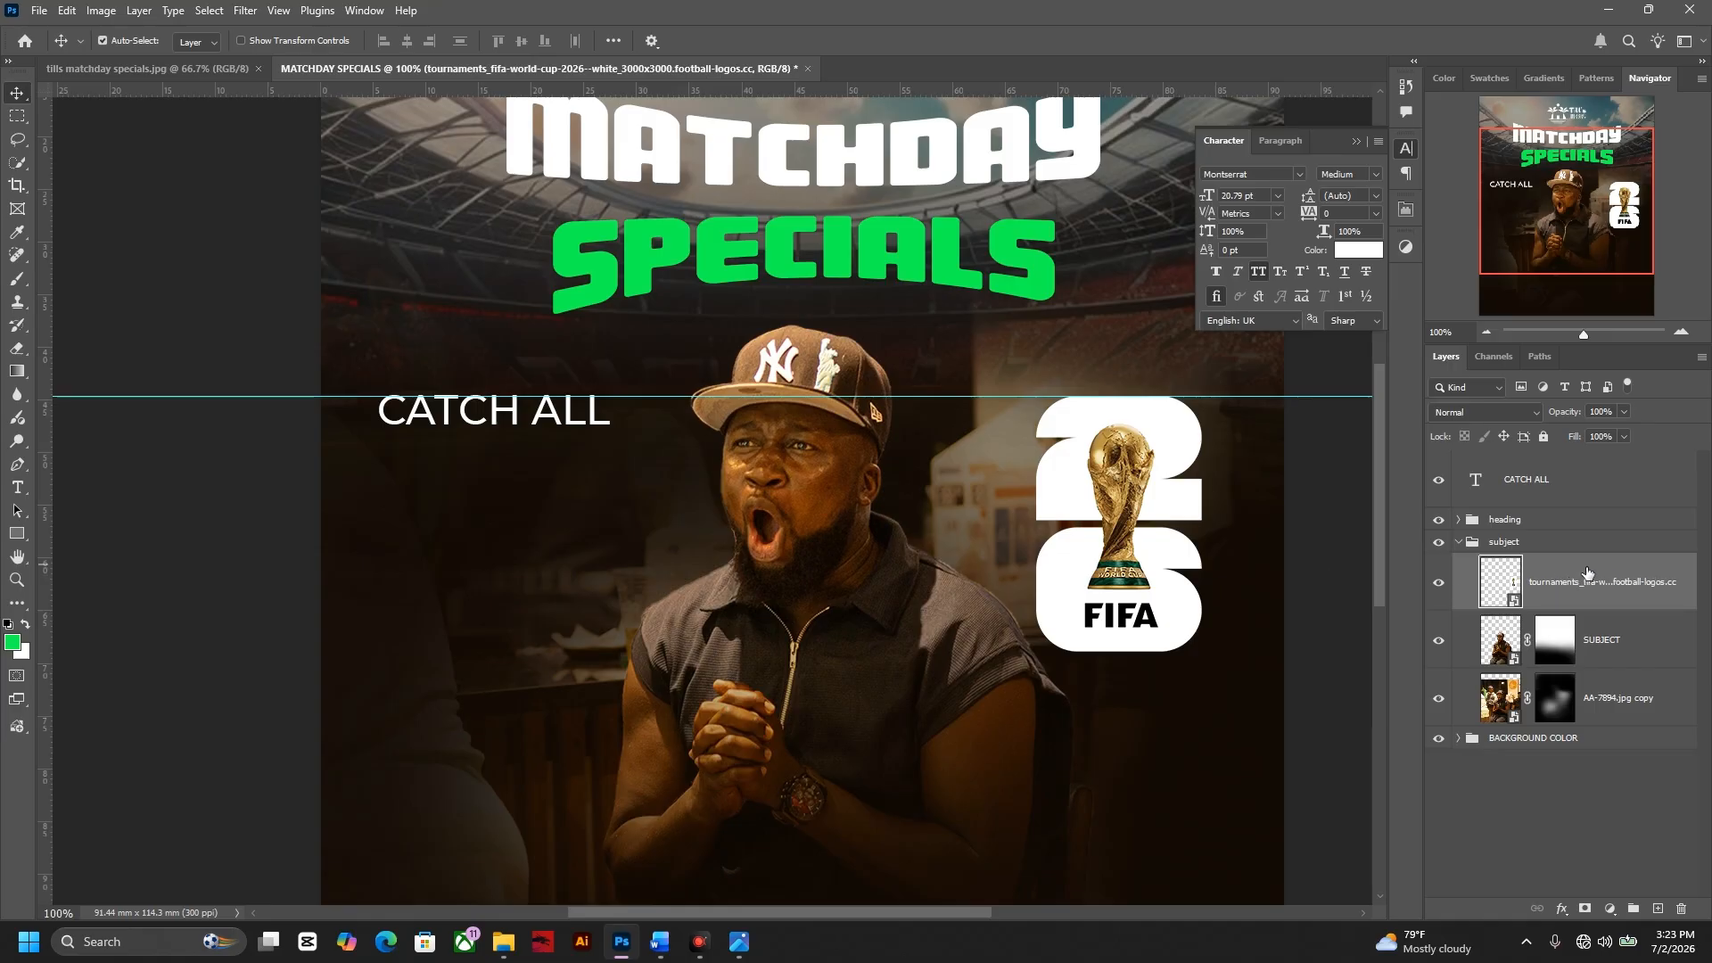
{"action": "left_click_drag", "start_coordinate": [1587, 567], "coordinate": [1585, 500]}
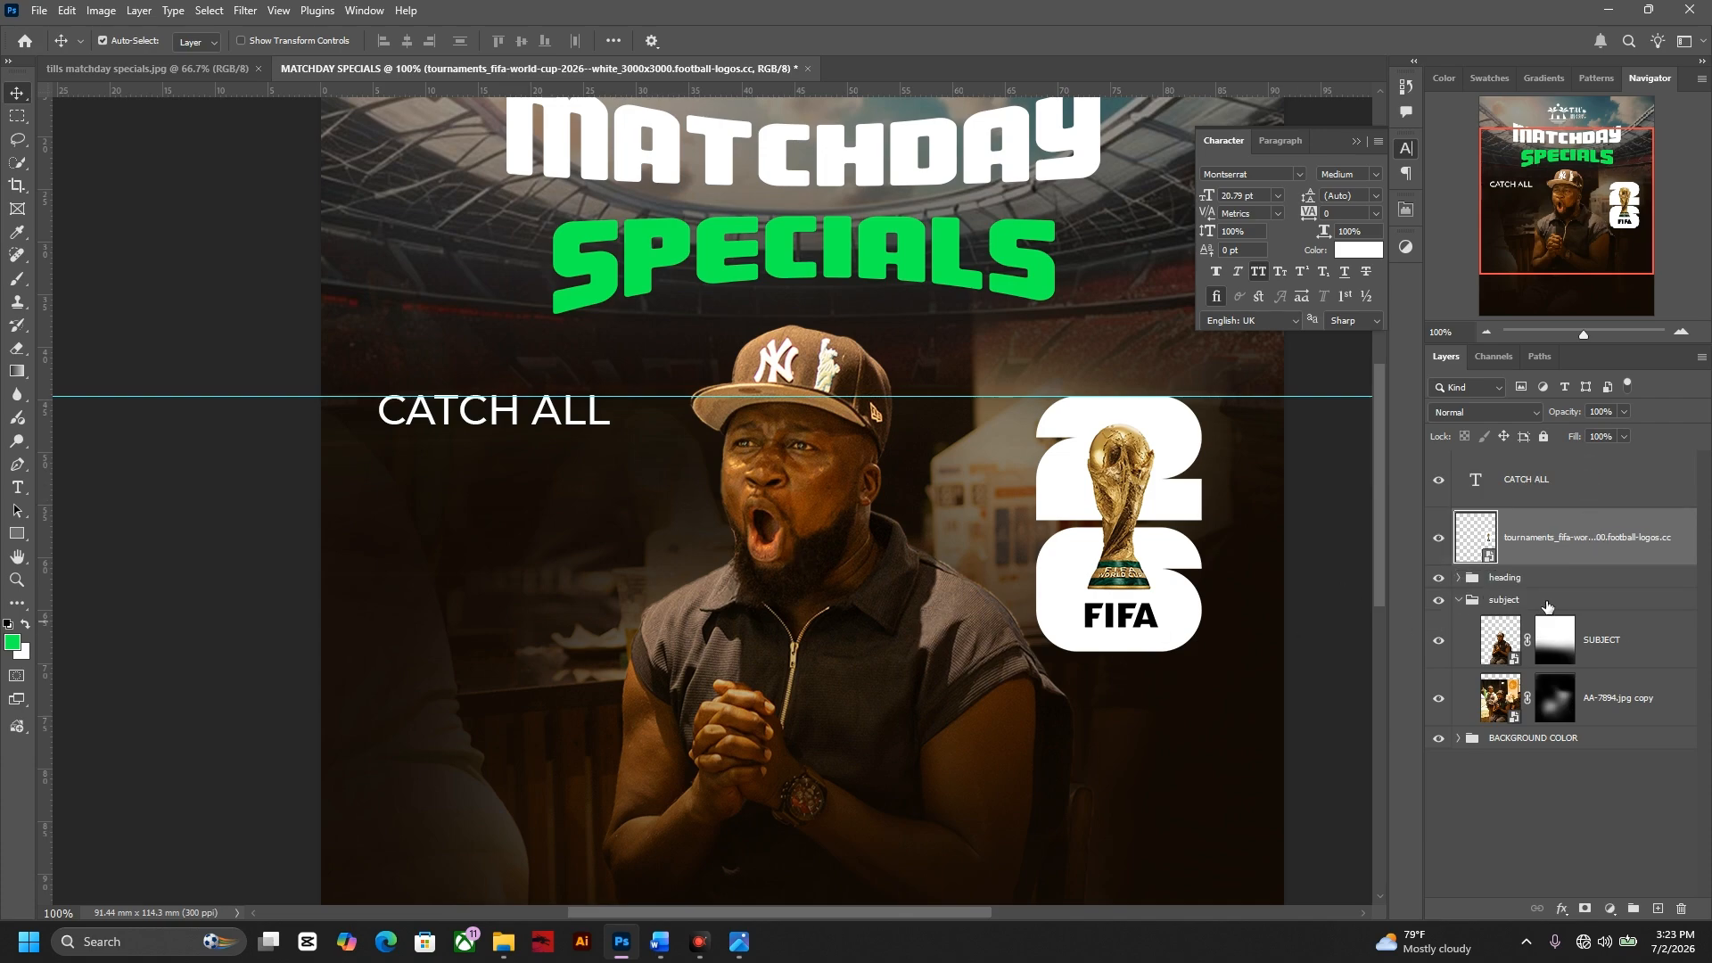
- Collapse the subject group and shift the whole group slightly down on the poster
{"action": "left_click", "coordinate": [1546, 606]}
{"action": "left_click", "coordinate": [1458, 602]}
{"action": "mouse_move", "coordinate": [725, 590]}
{"action": "left_mouse_down"}
{"action": "mouse_move", "coordinate": [724, 635]}
{"action": "mouse_move", "coordinate": [724, 603]}
{"action": "left_mouse_up"}
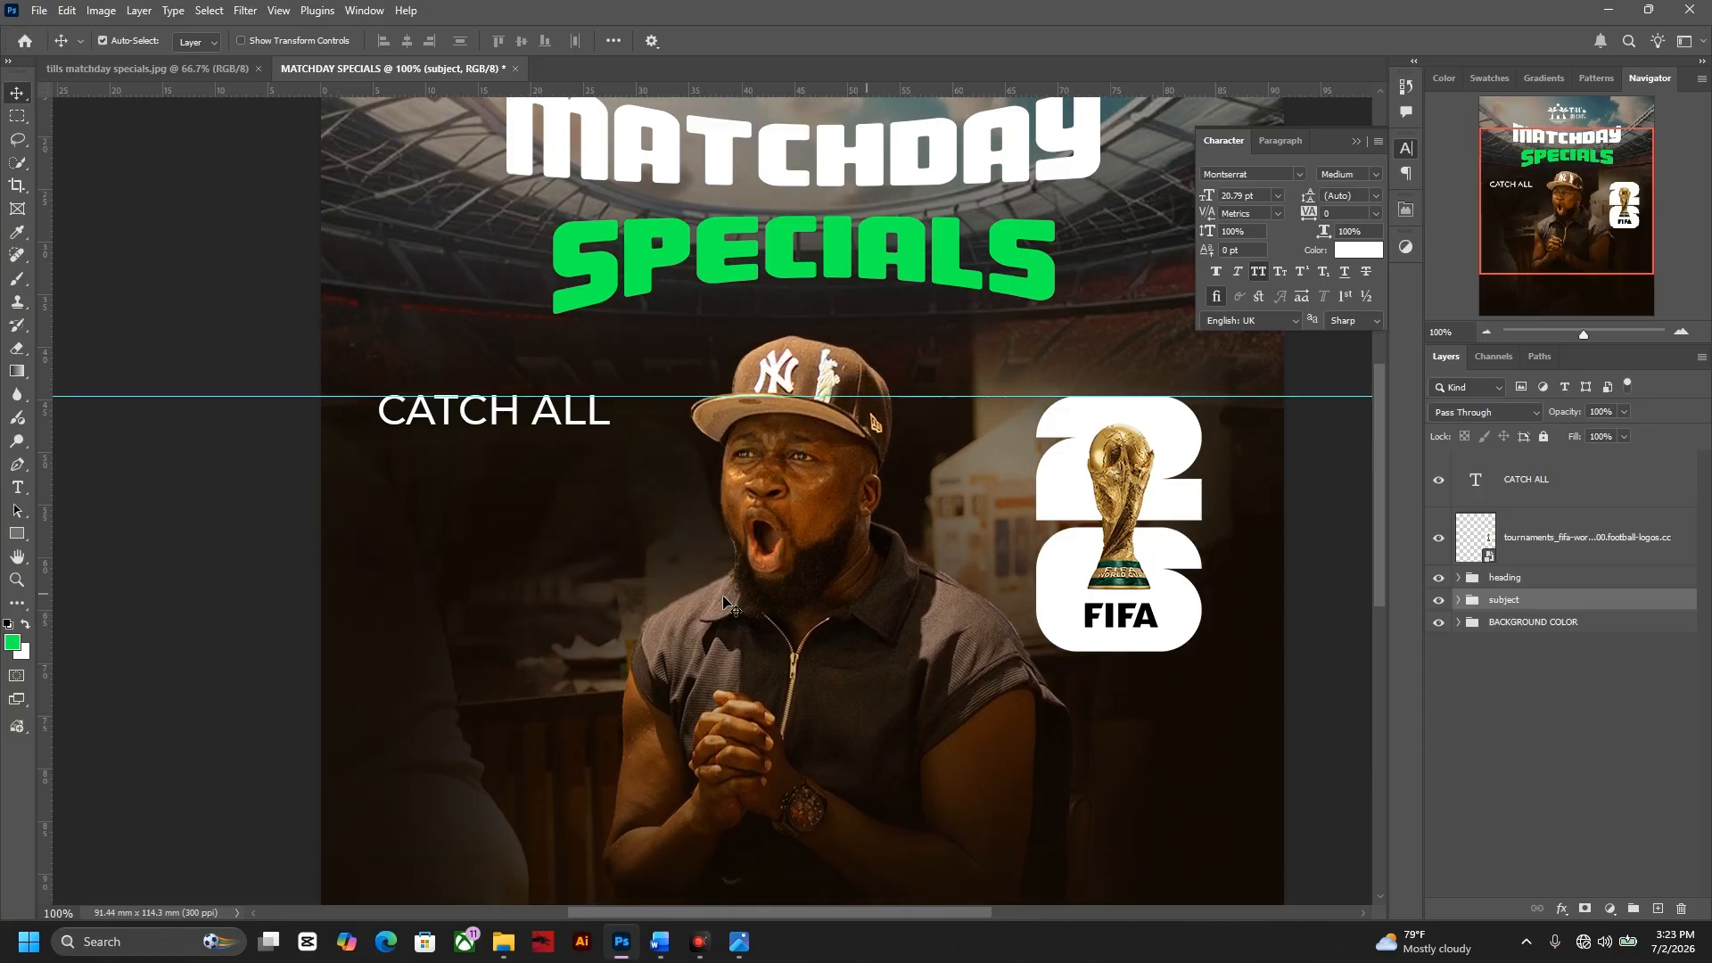
- Shift the CATCH ALL text slightly toward the man's cap, keeping it just below the horizontal guide
{"action": "left_click_drag", "start_coordinate": [858, 608], "coordinate": [885, 598]}
{"action": "left_click", "coordinate": [604, 406]}
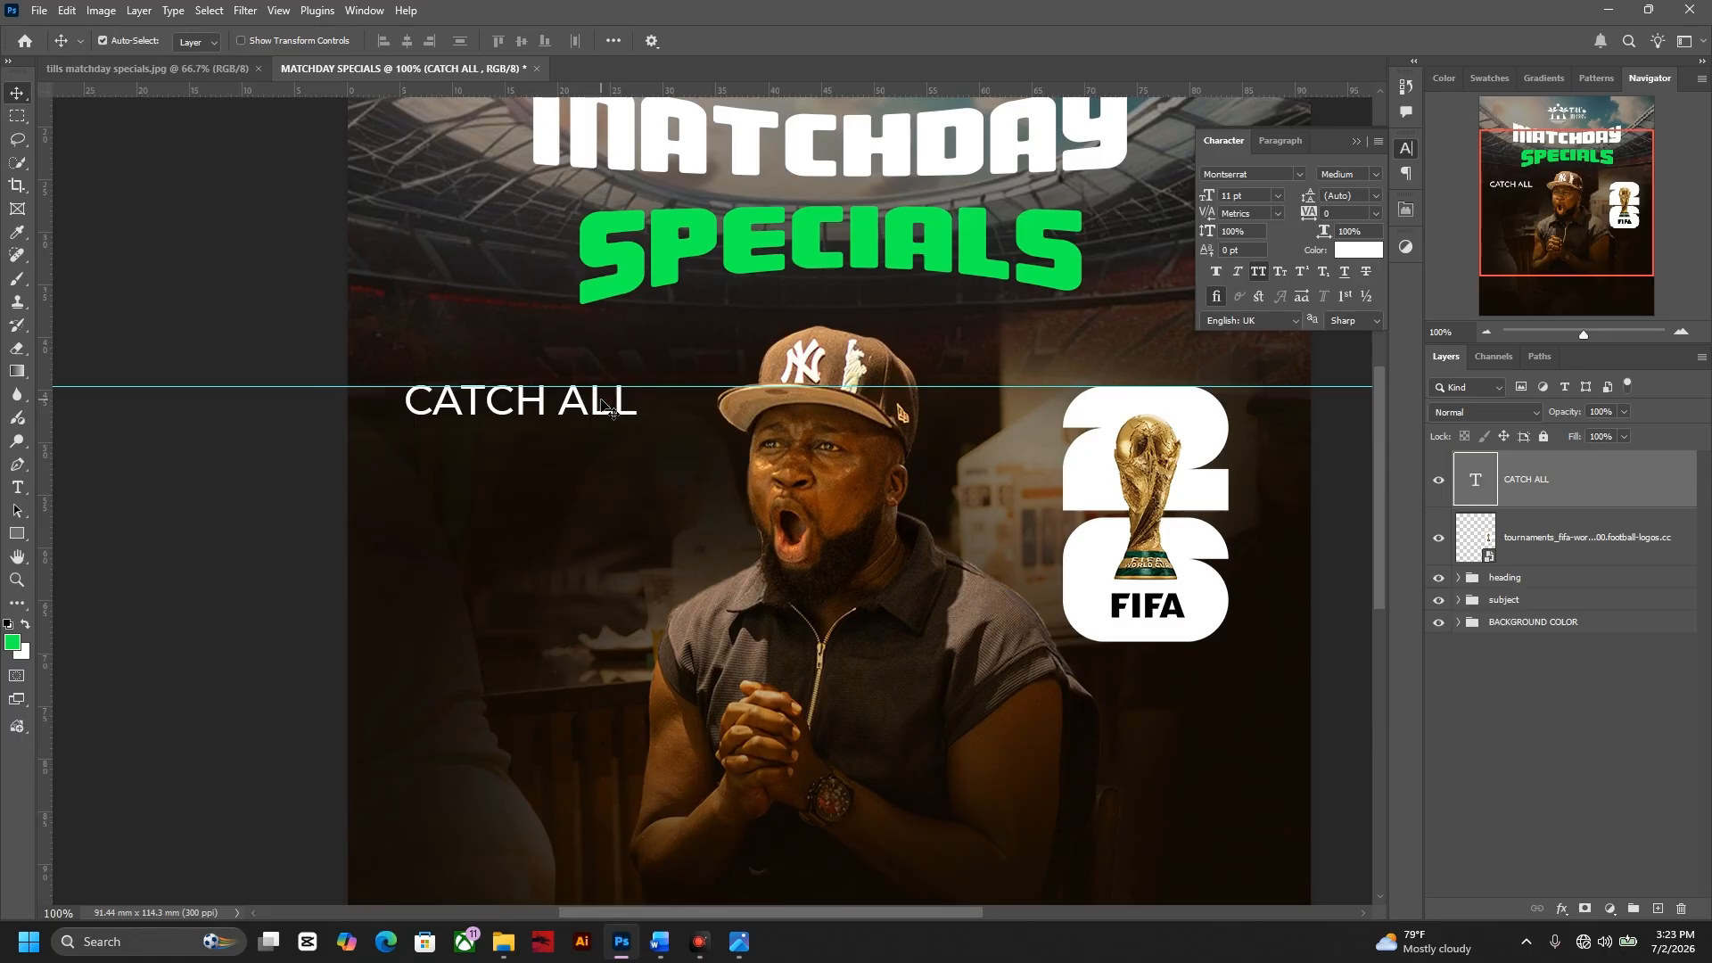
{"action": "left_click_drag", "start_coordinate": [594, 415], "coordinate": [599, 414]}
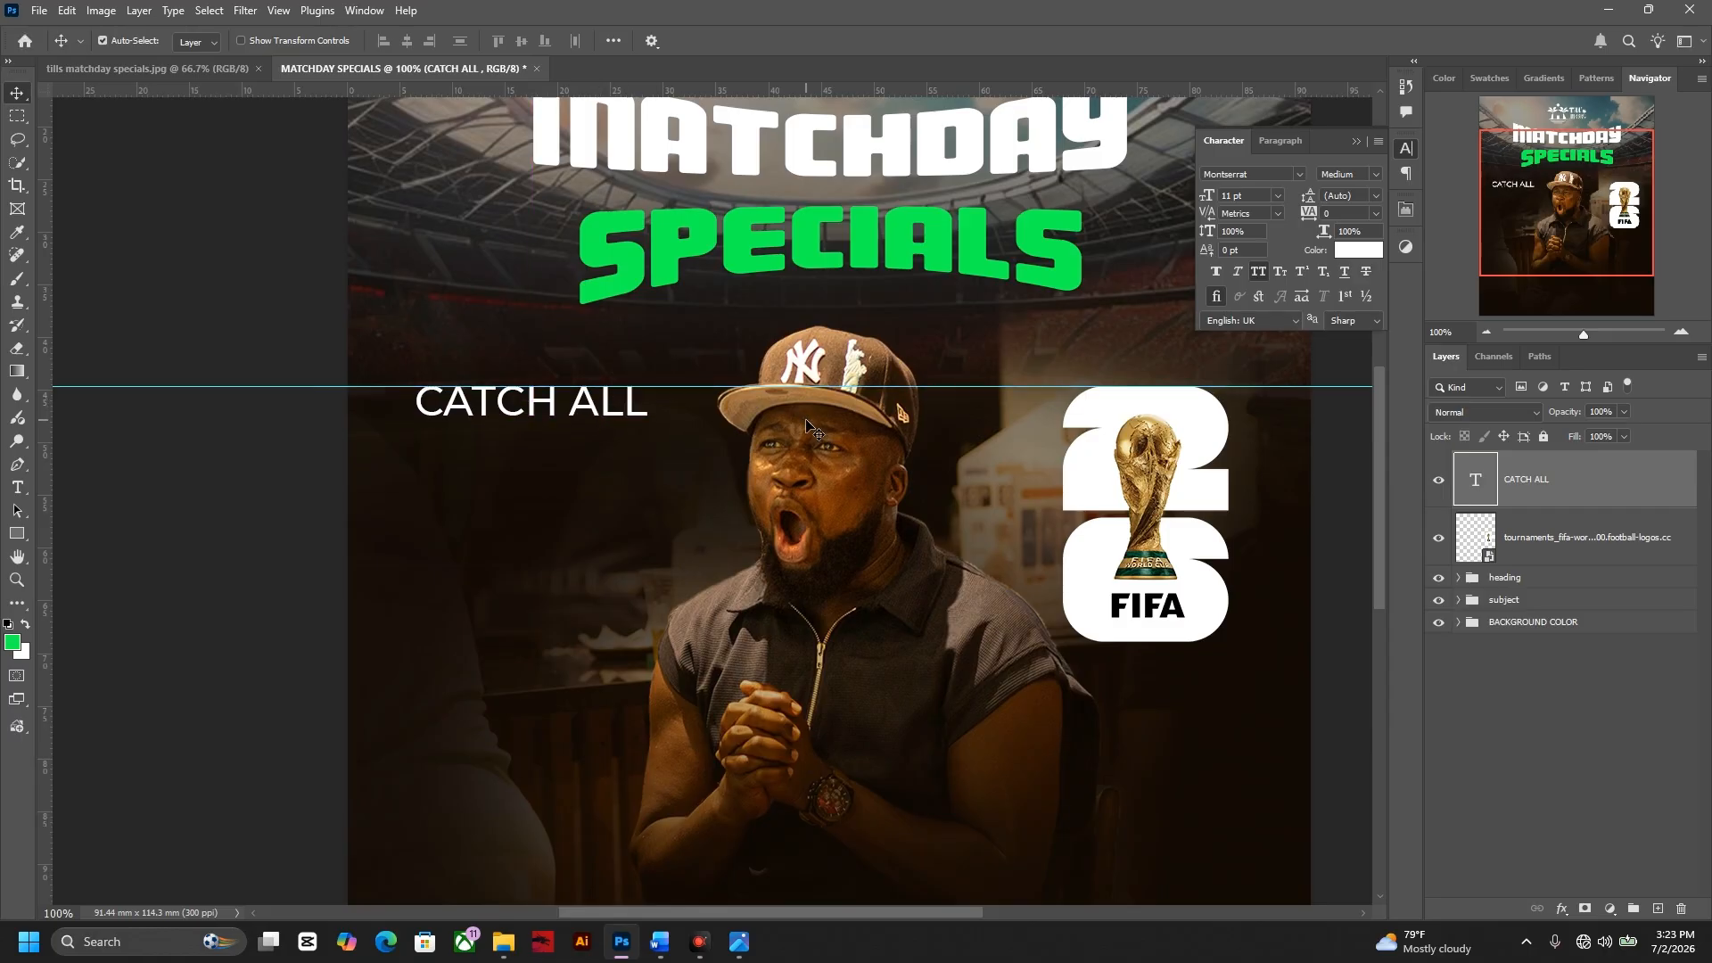
{"action": "key", "text": "Left"}
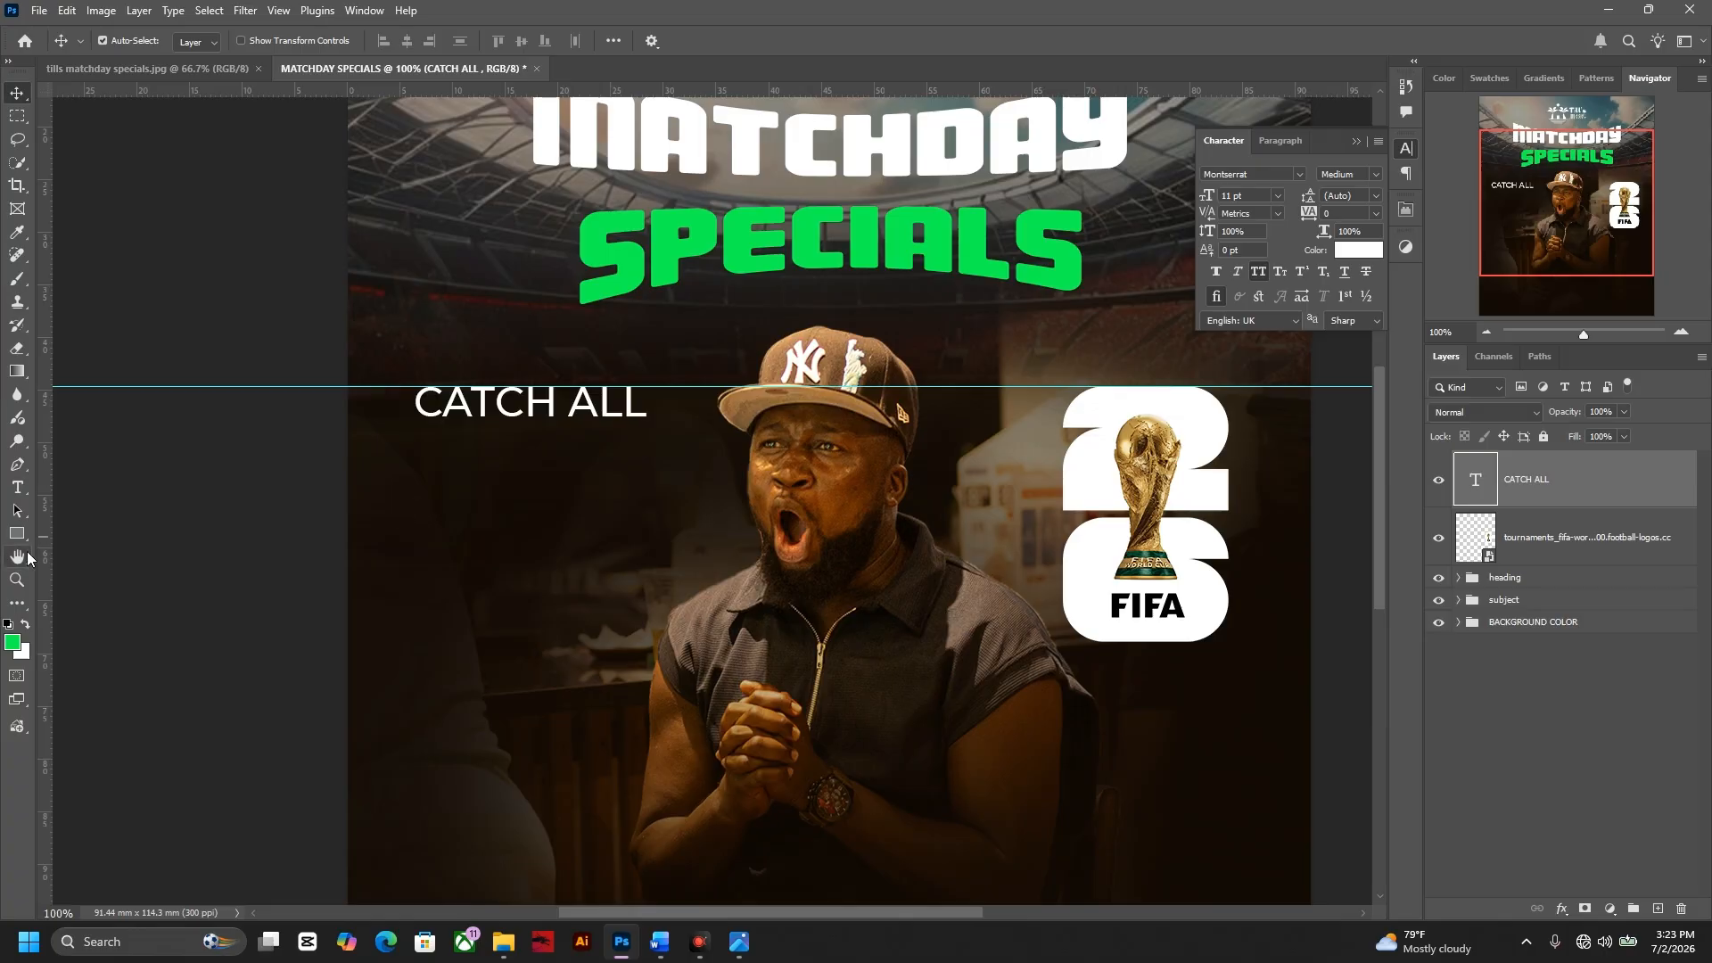
- Switch to the Word document, copy the words WORLD CUP from the CATCH ALL line, and return to Photoshop
{"action": "left_click", "coordinate": [738, 939]}
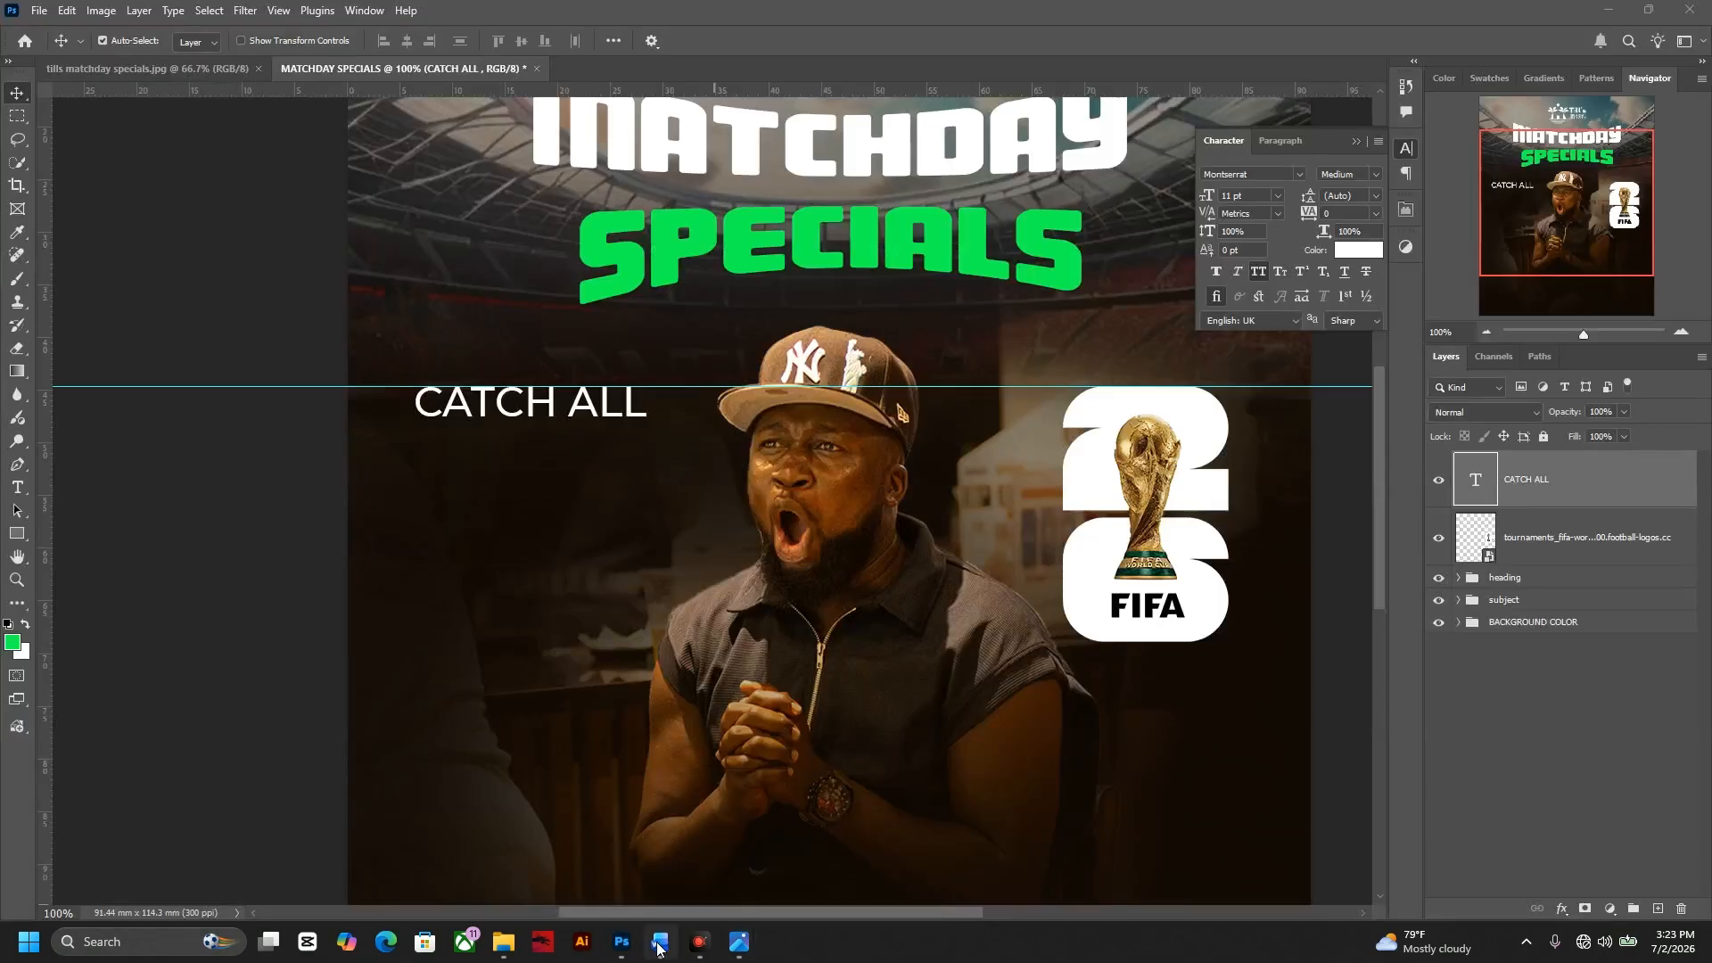
{"action": "left_click", "coordinate": [660, 940]}
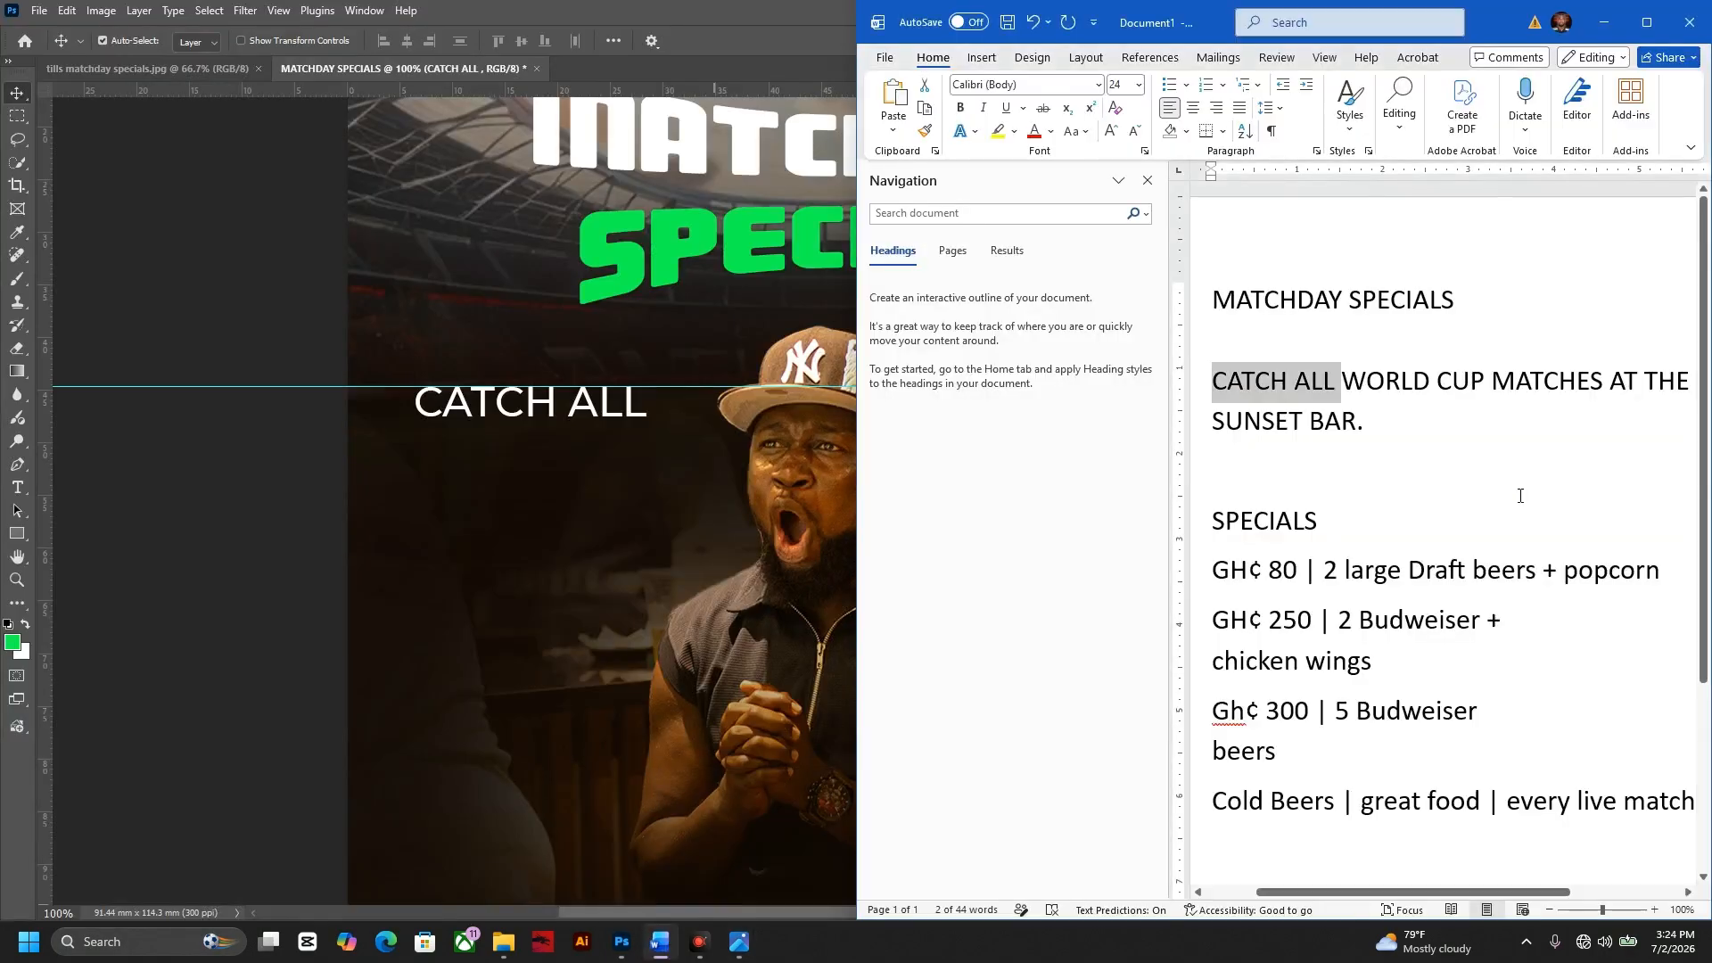
{"action": "left_click_drag", "start_coordinate": [1346, 382], "coordinate": [1476, 381]}
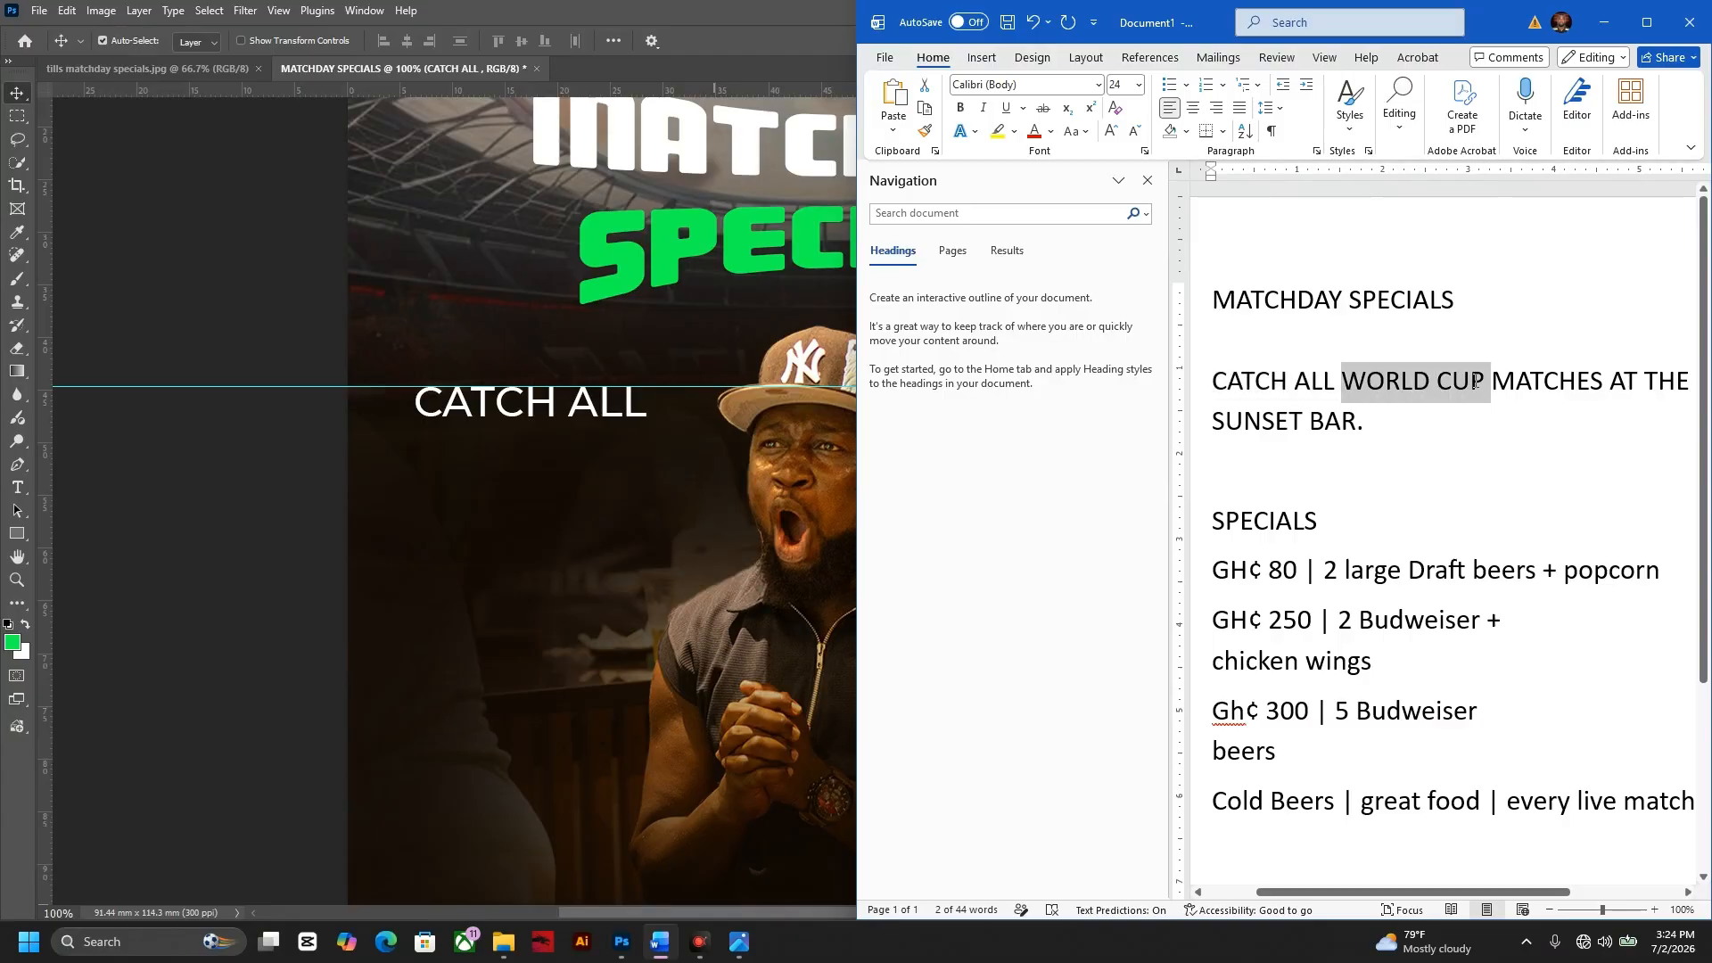
{"action": "left_click", "coordinate": [434, 657]}
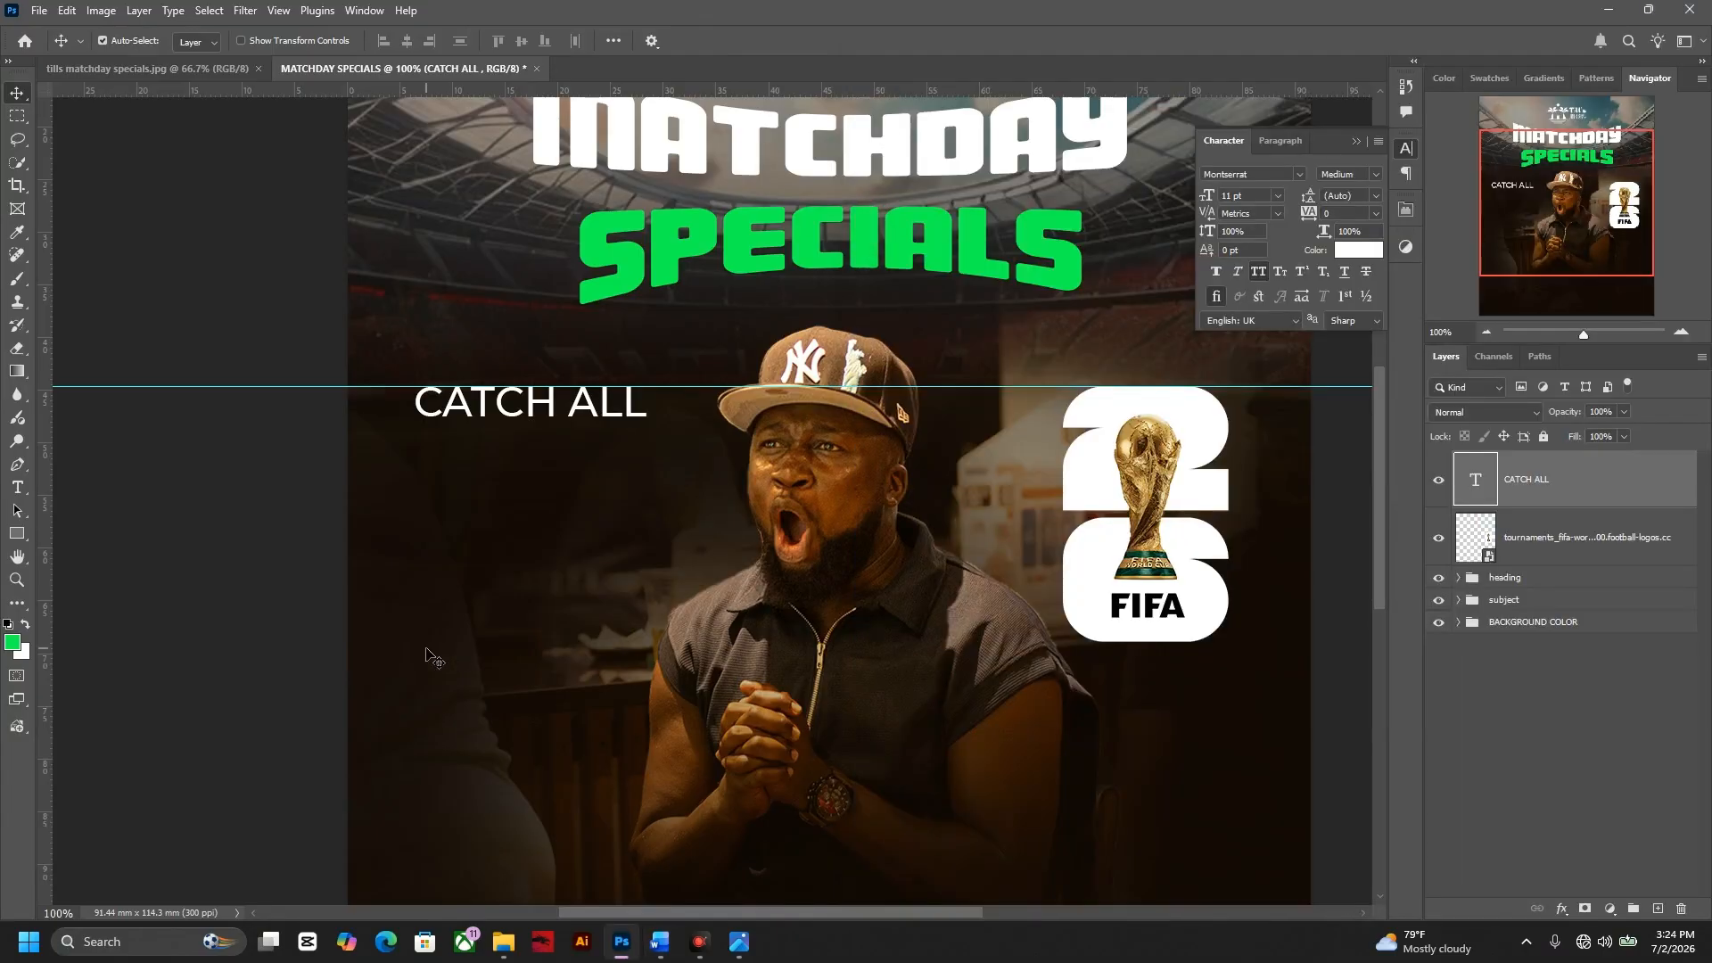
- Draw a green rectangle about 366 by 139 px directly below the CATCH ALL text with the Rectangle tool
{"action": "left_click", "coordinate": [23, 537]}
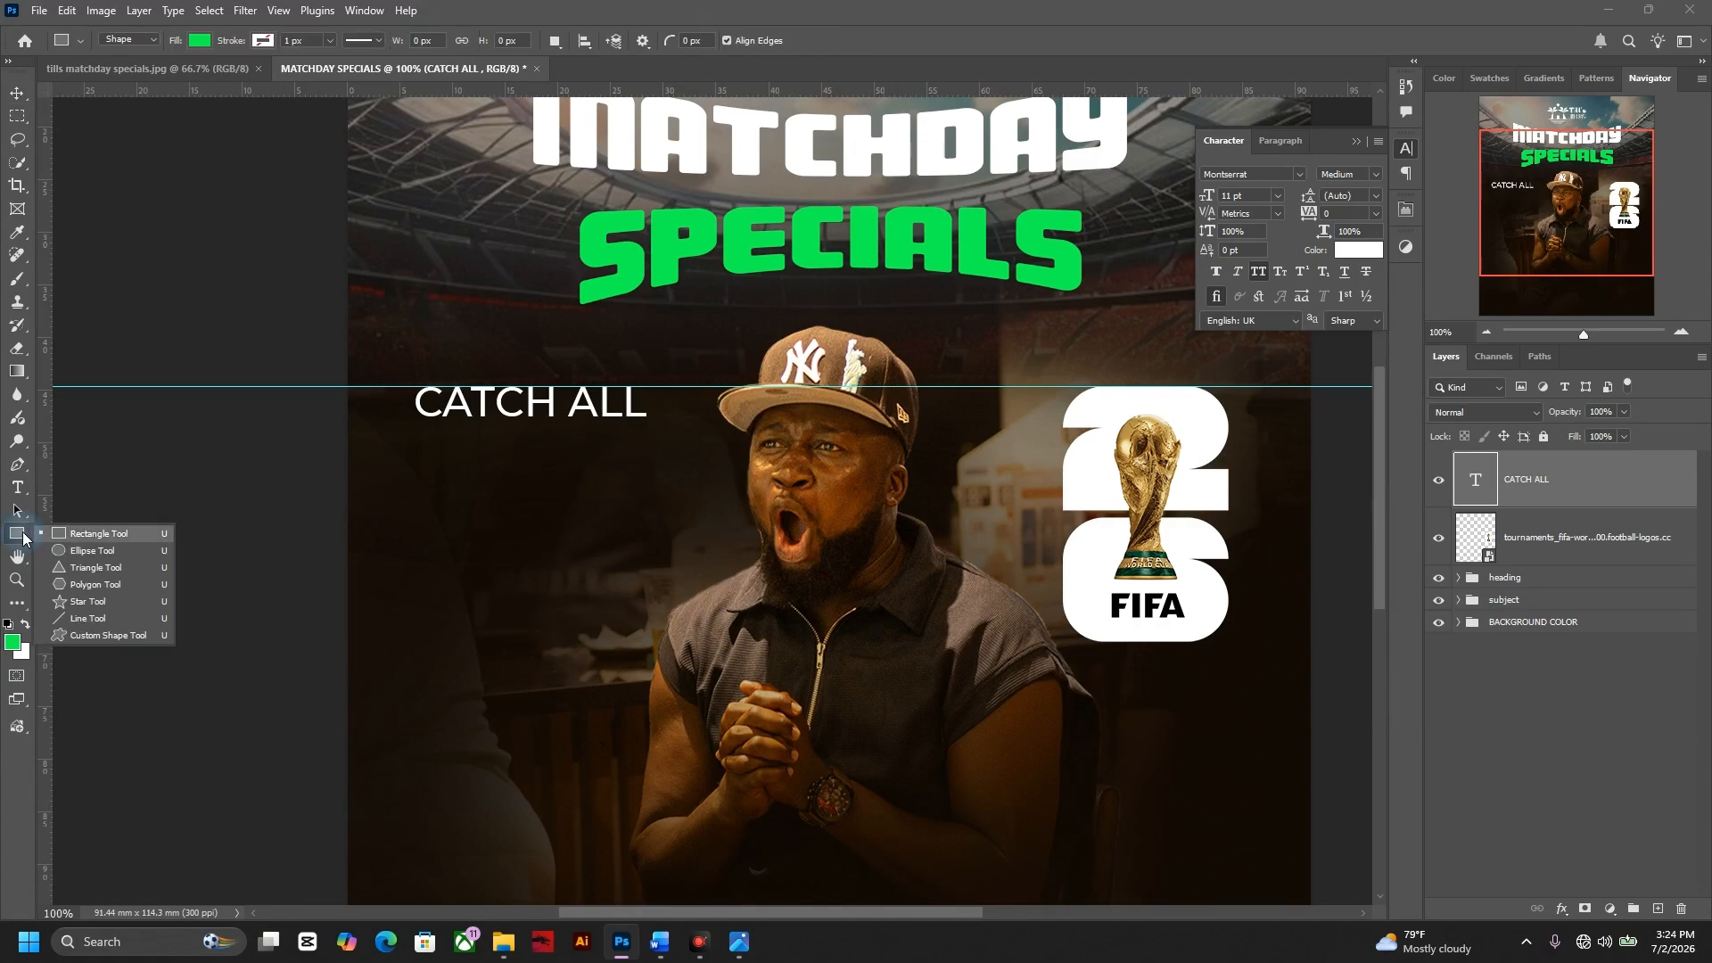
{"action": "left_click", "coordinate": [67, 535]}
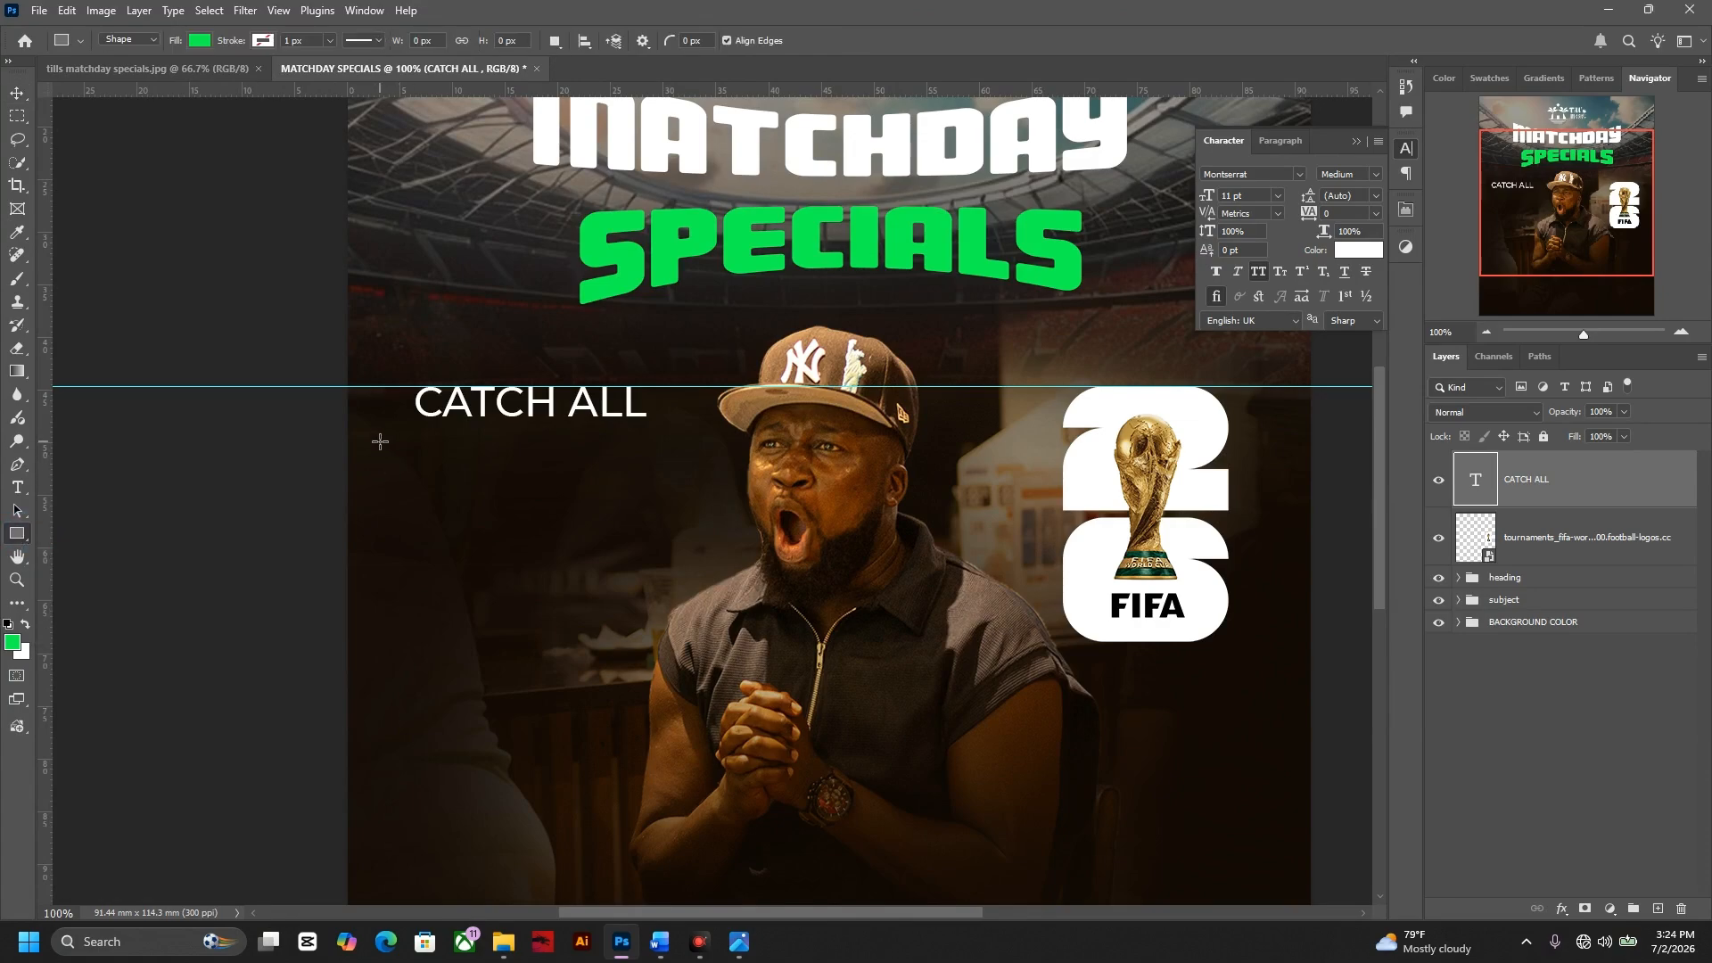
{"action": "left_click_drag", "start_coordinate": [380, 429], "coordinate": [706, 539]}
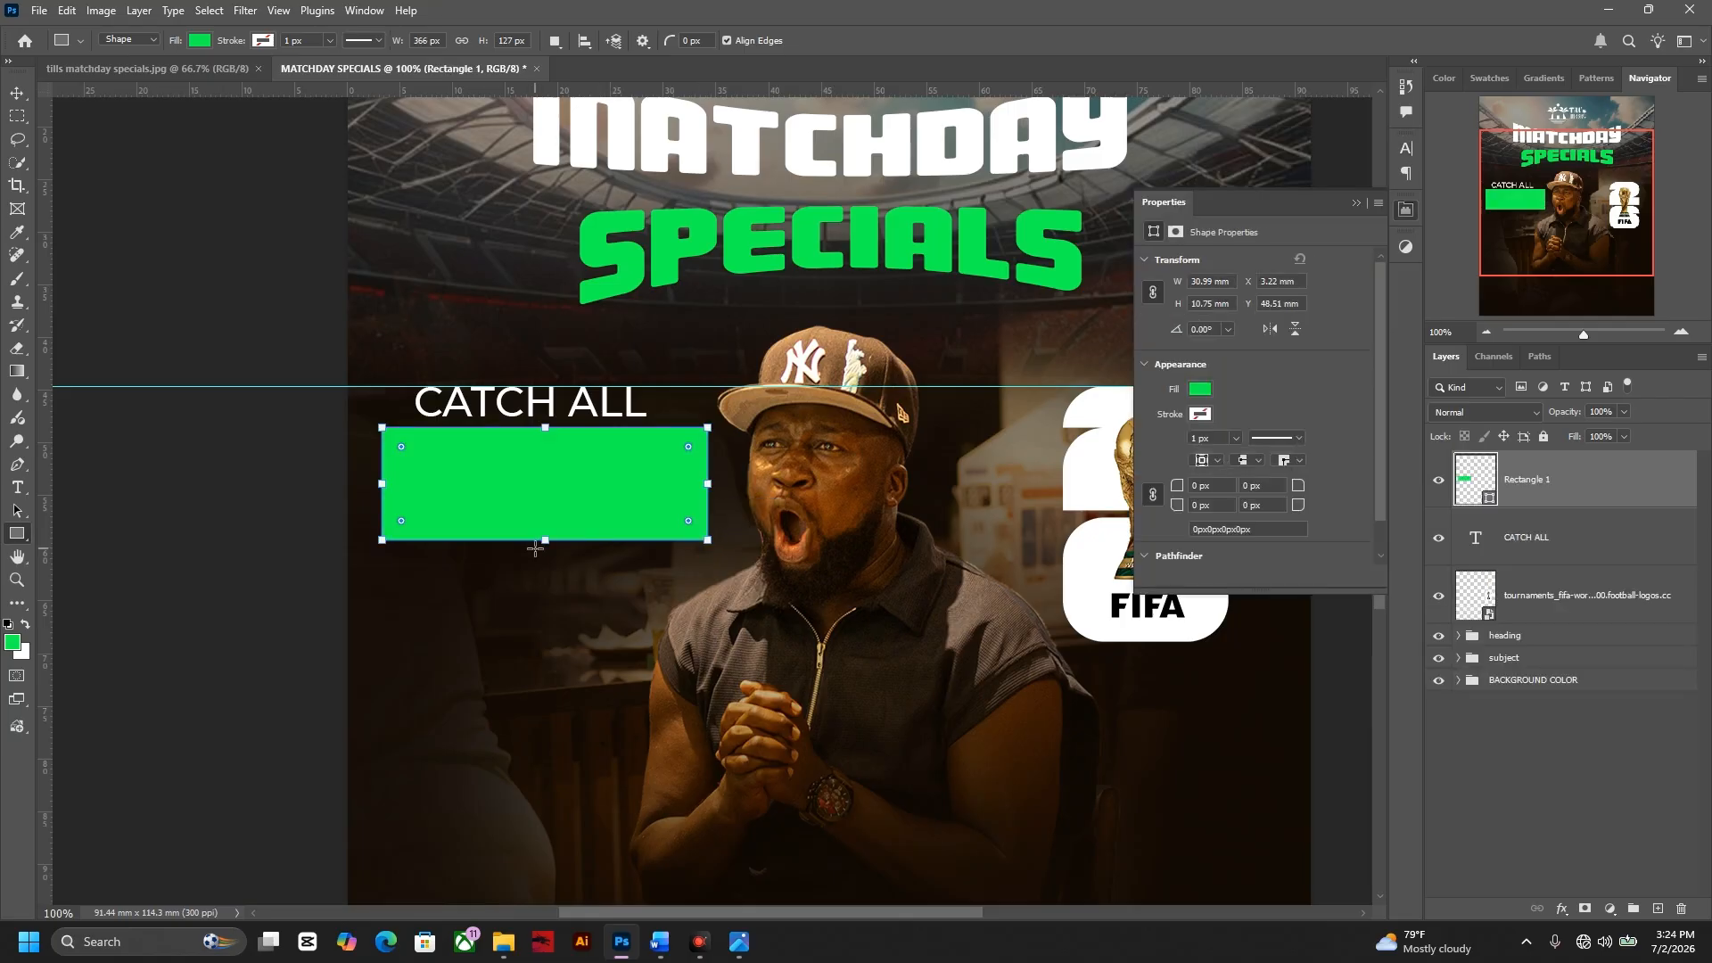
{"action": "left_click_drag", "start_coordinate": [547, 541], "coordinate": [547, 552]}
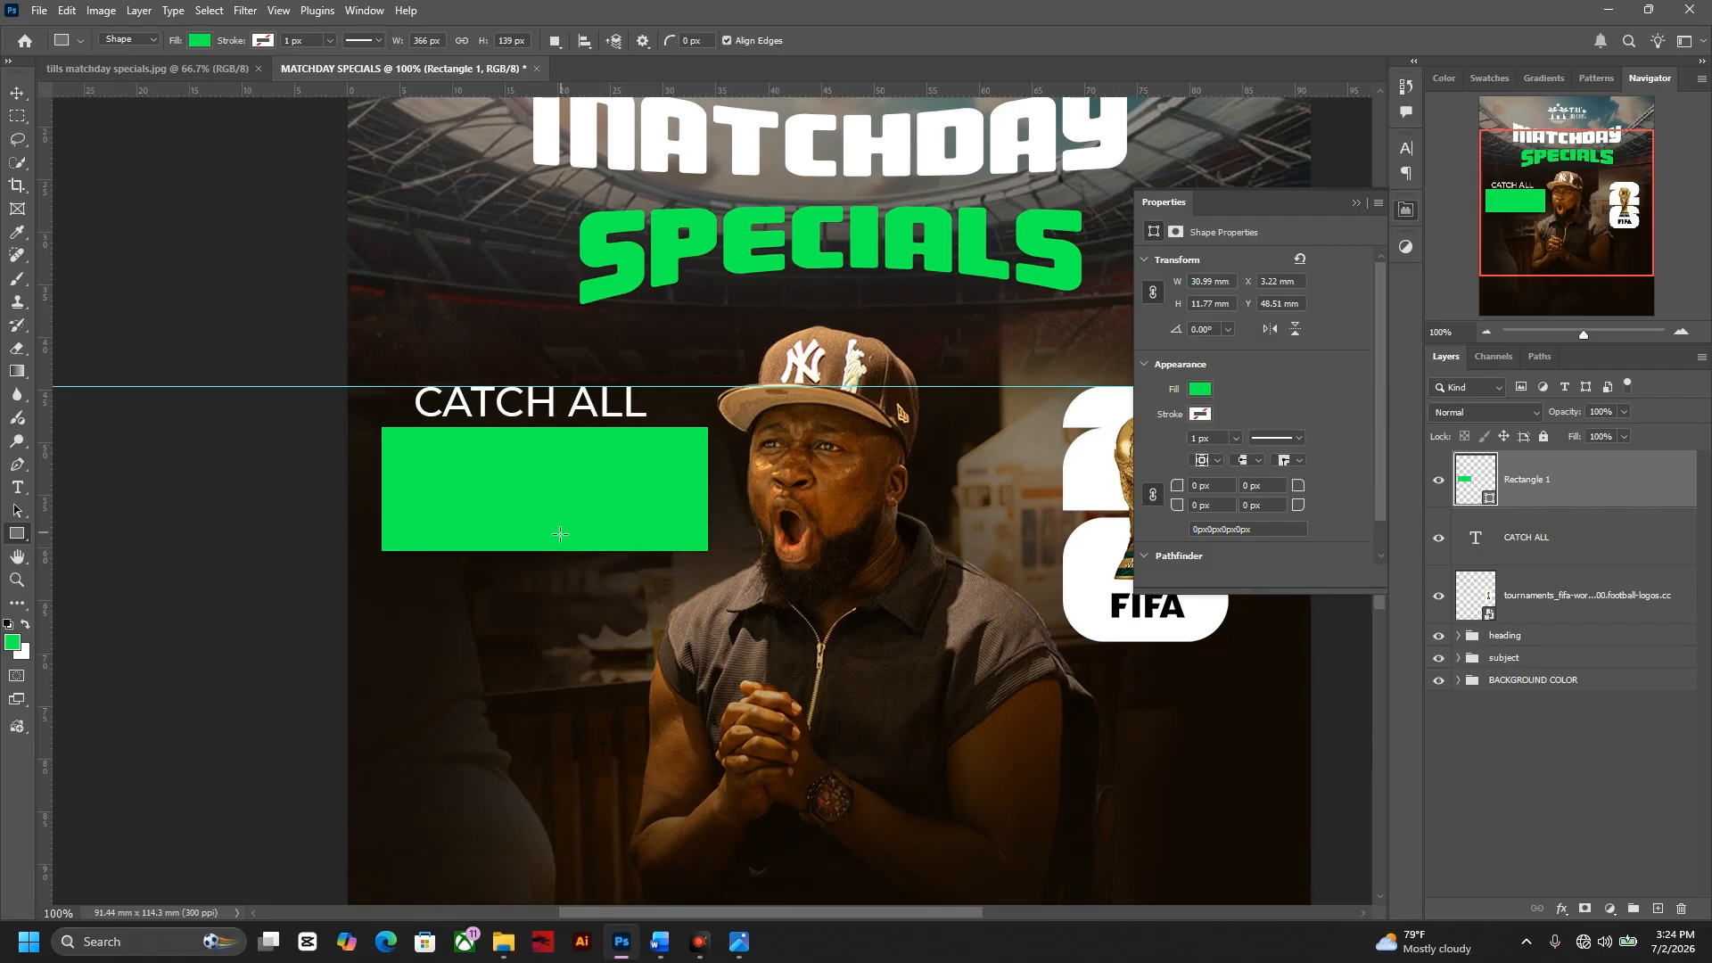
- Move the green rectangle slightly down and centre the CATCH ALL text just above it
{"action": "key", "text": "v"}
{"action": "left_click_drag", "start_coordinate": [565, 507], "coordinate": [569, 515]}
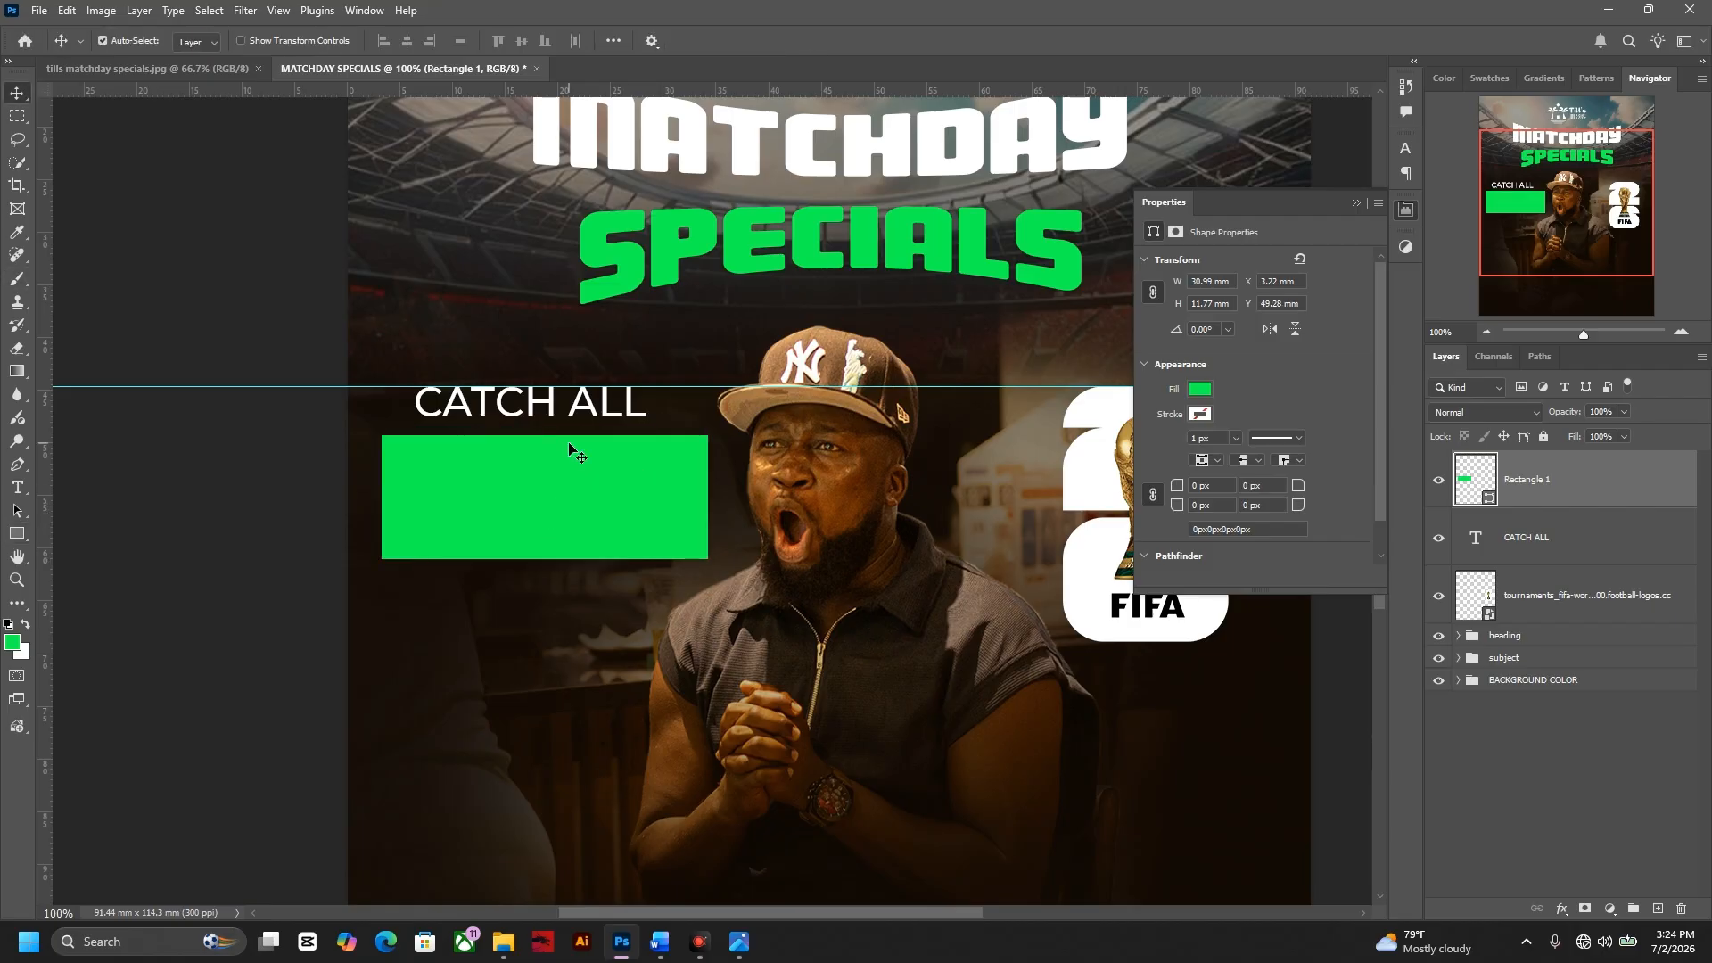
{"action": "mouse_move", "coordinate": [595, 412]}
{"action": "left_mouse_down"}
{"action": "mouse_move", "coordinate": [629, 423]}
{"action": "mouse_move", "coordinate": [614, 427]}
{"action": "left_mouse_up"}
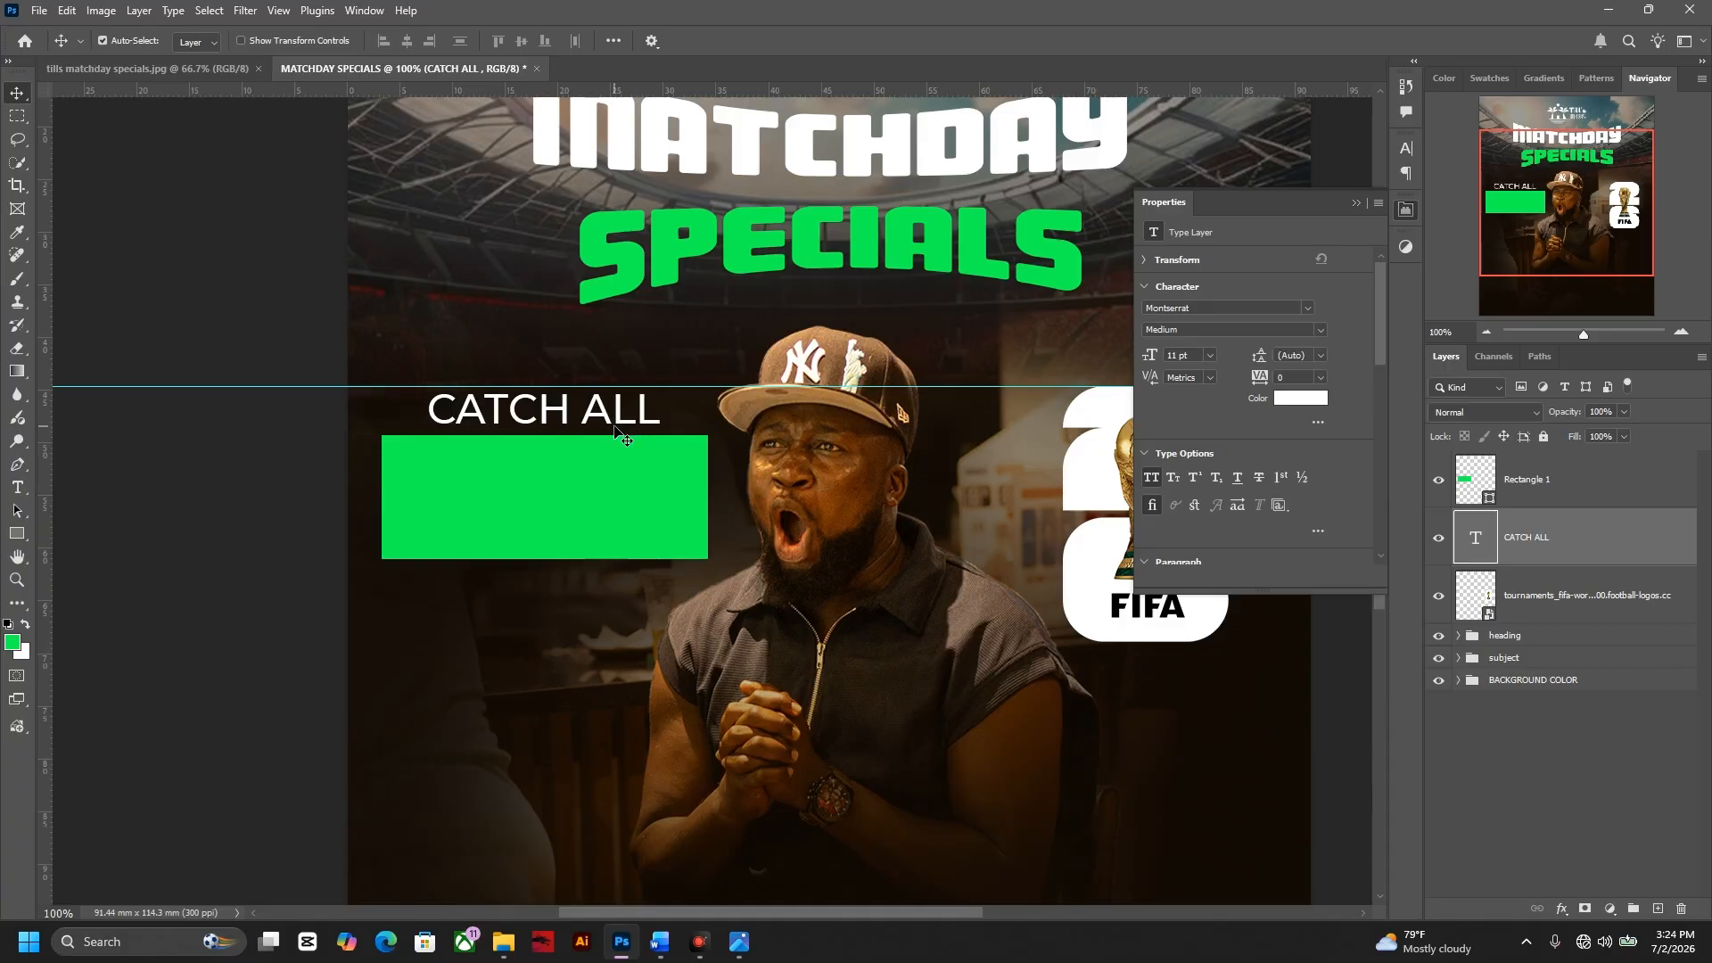
- Place a second horizontal guide along the FIFA logo's bottom edge and ready the Type tool
{"action": "left_click_drag", "start_coordinate": [681, 541], "coordinate": [588, 567]}
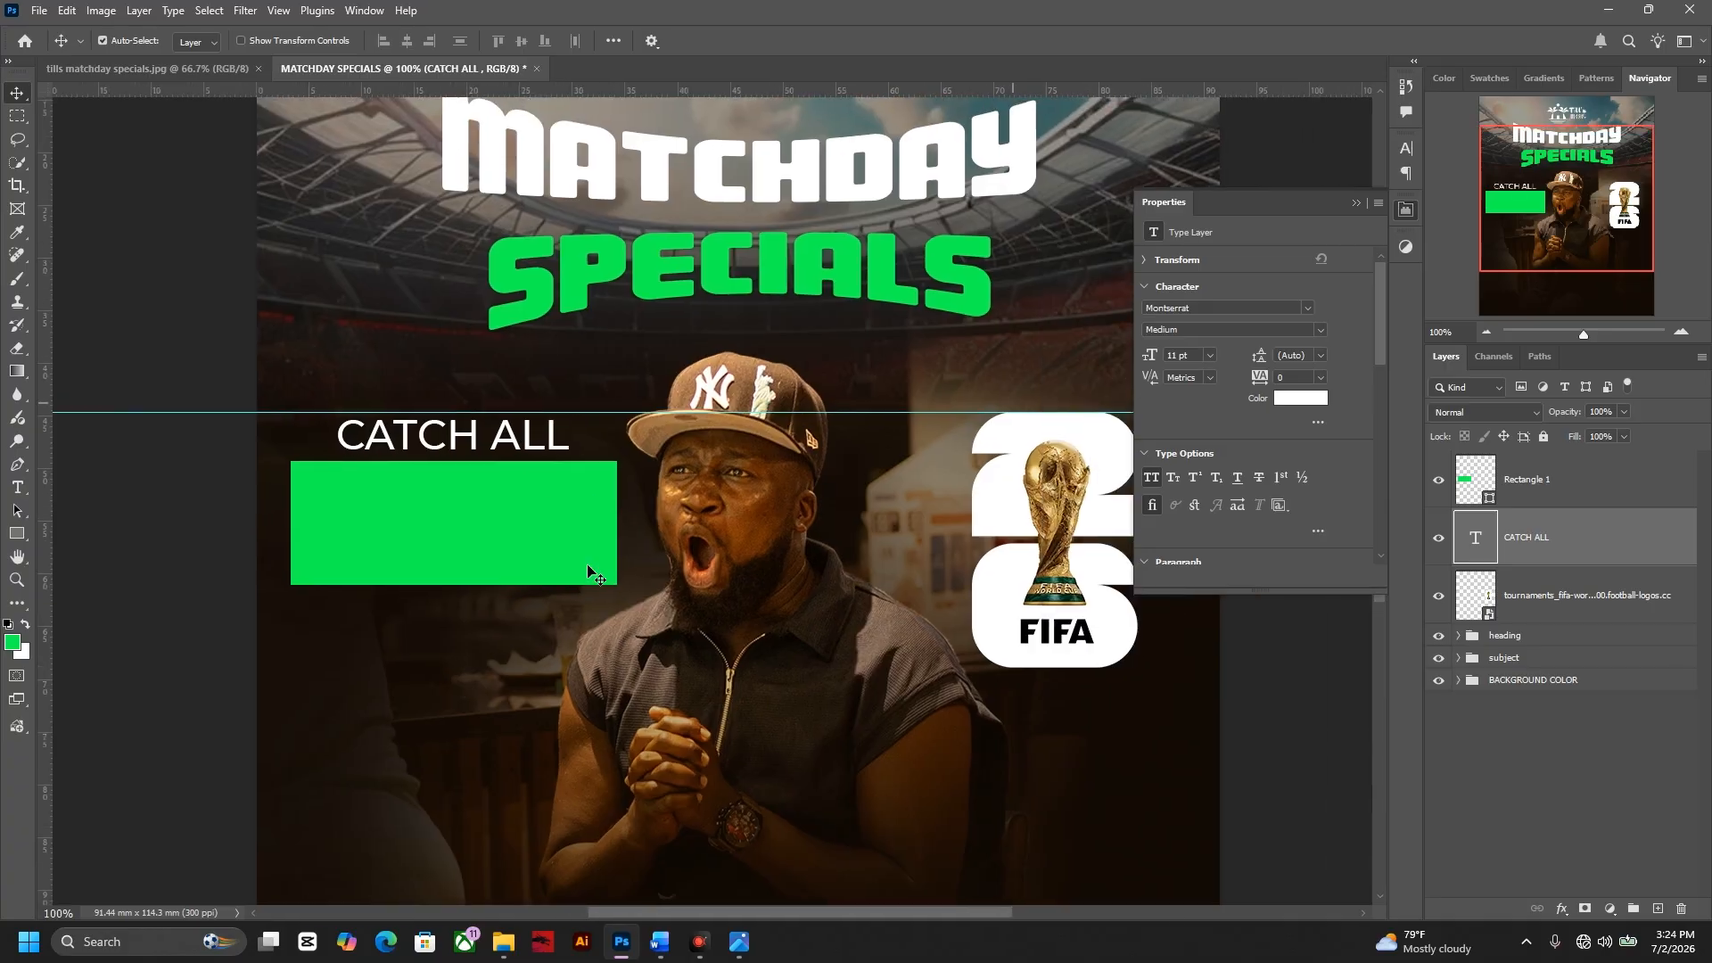
{"action": "key", "text": "ctrl"}
{"action": "left_click_drag", "start_coordinate": [788, 89], "coordinate": [869, 670]}
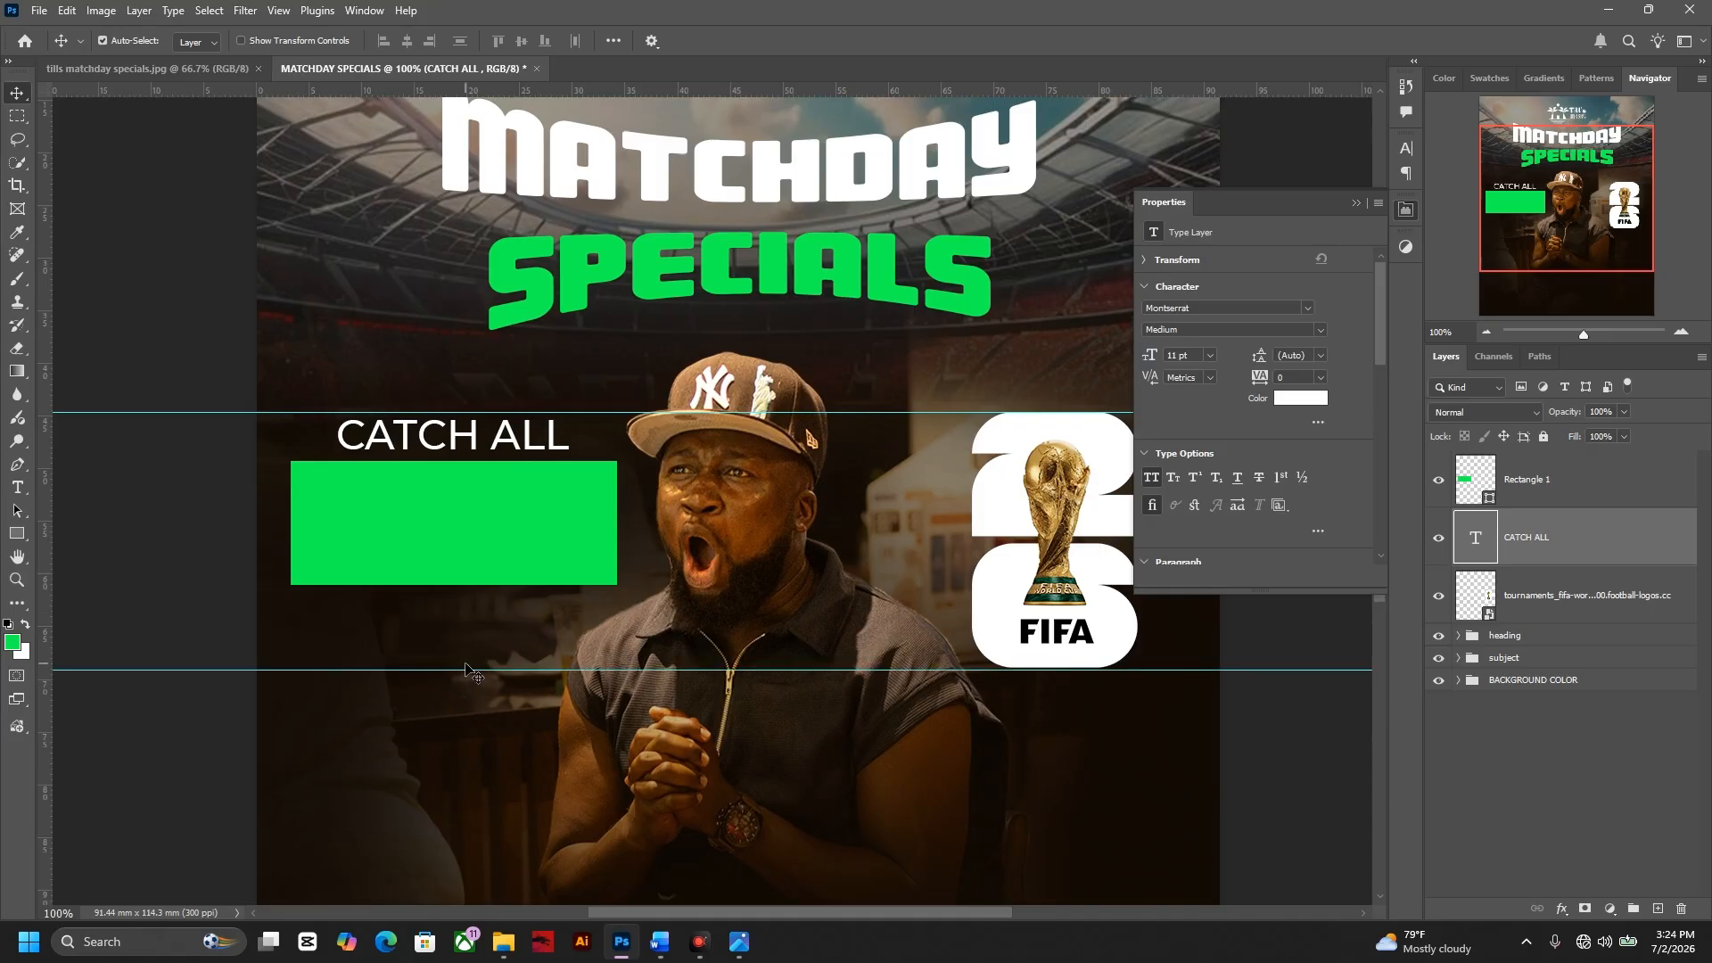
{"action": "key", "text": "t"}
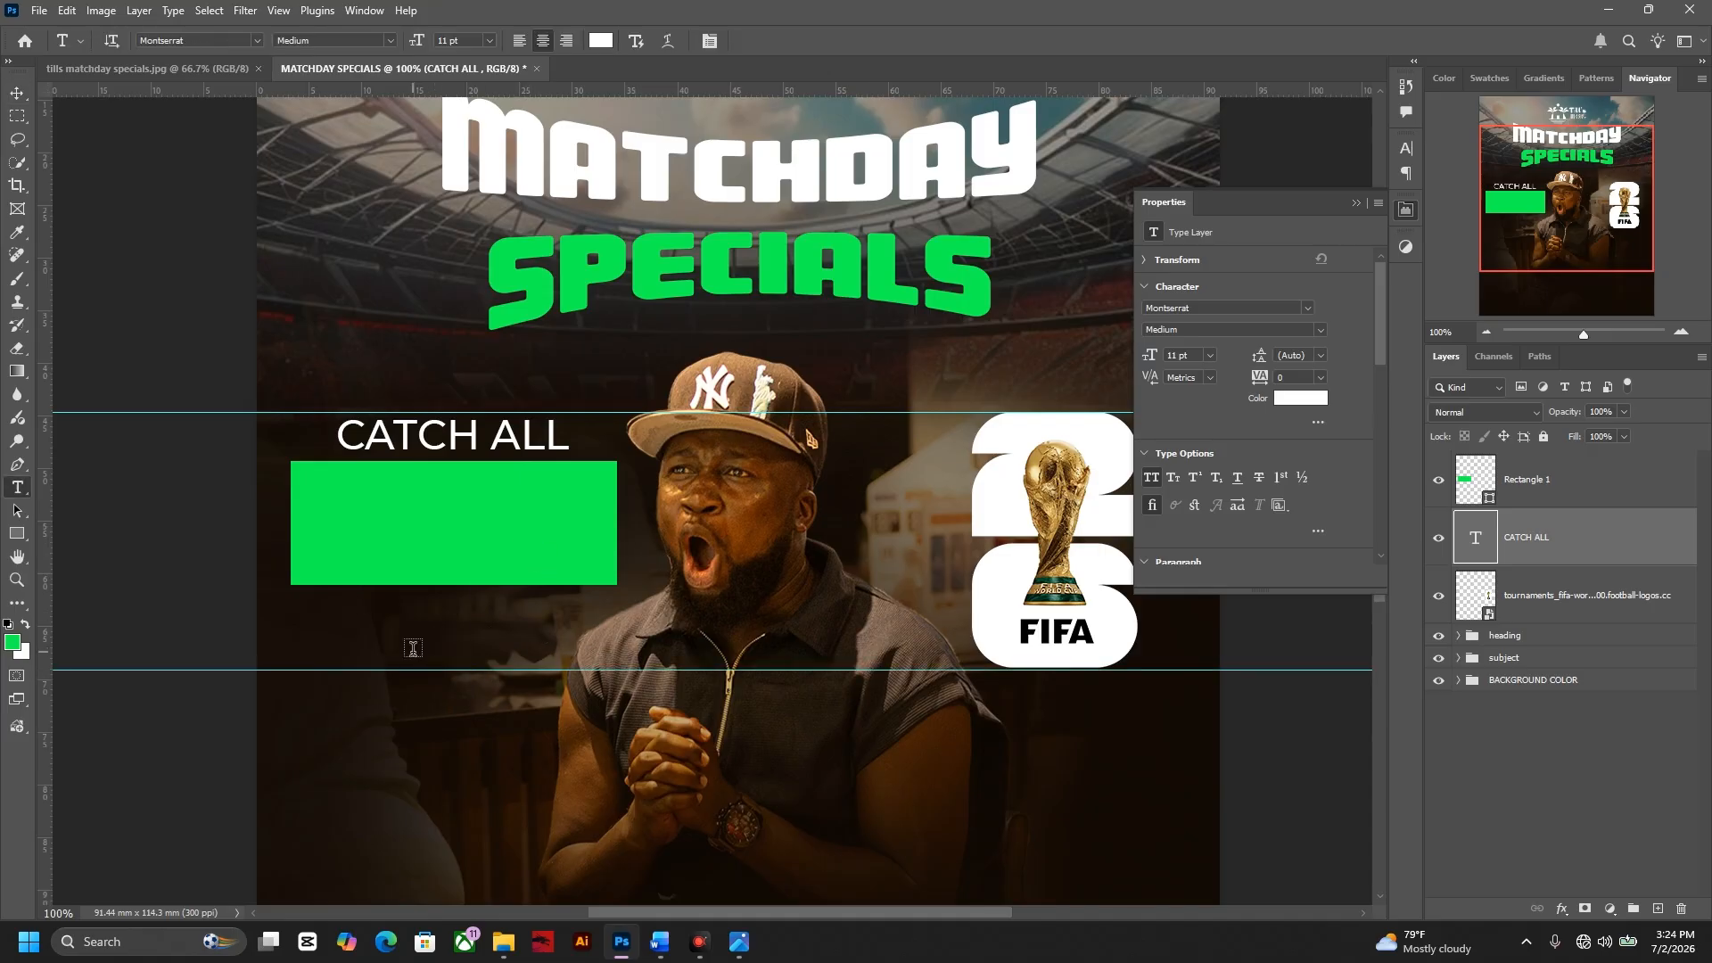
- Add a separate WORLD CUP text line directly below the green rectangle
{"action": "left_click", "coordinate": [411, 644]}
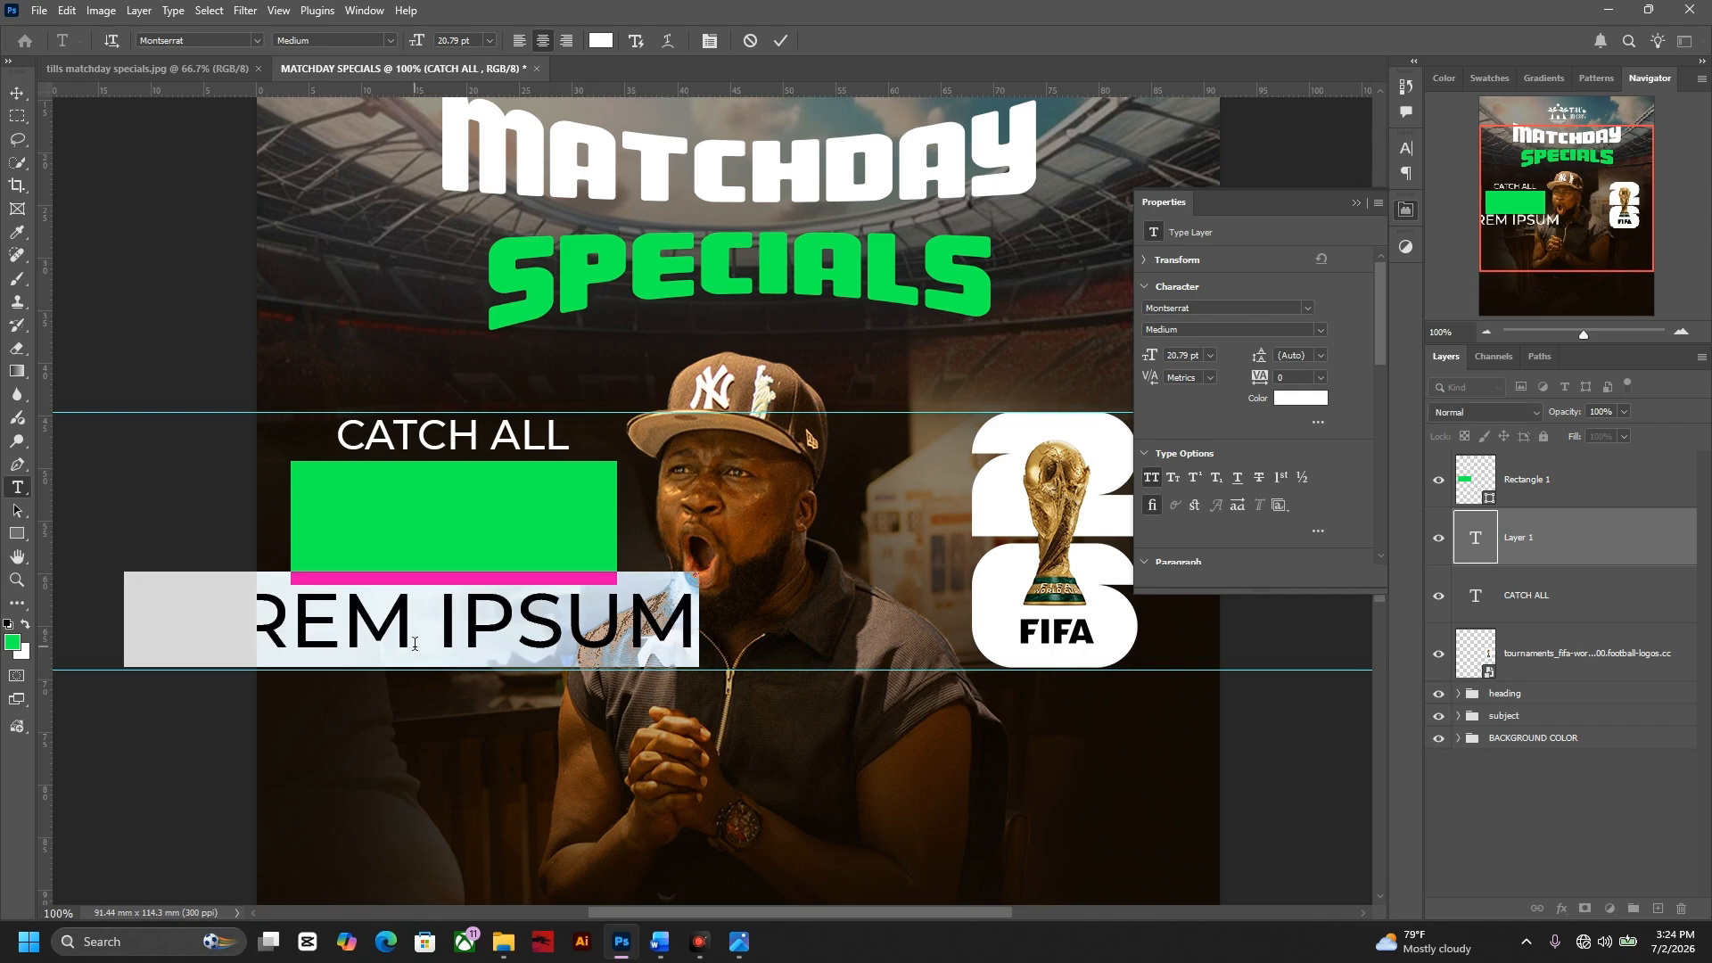
{"action": "type", "text": "E"}
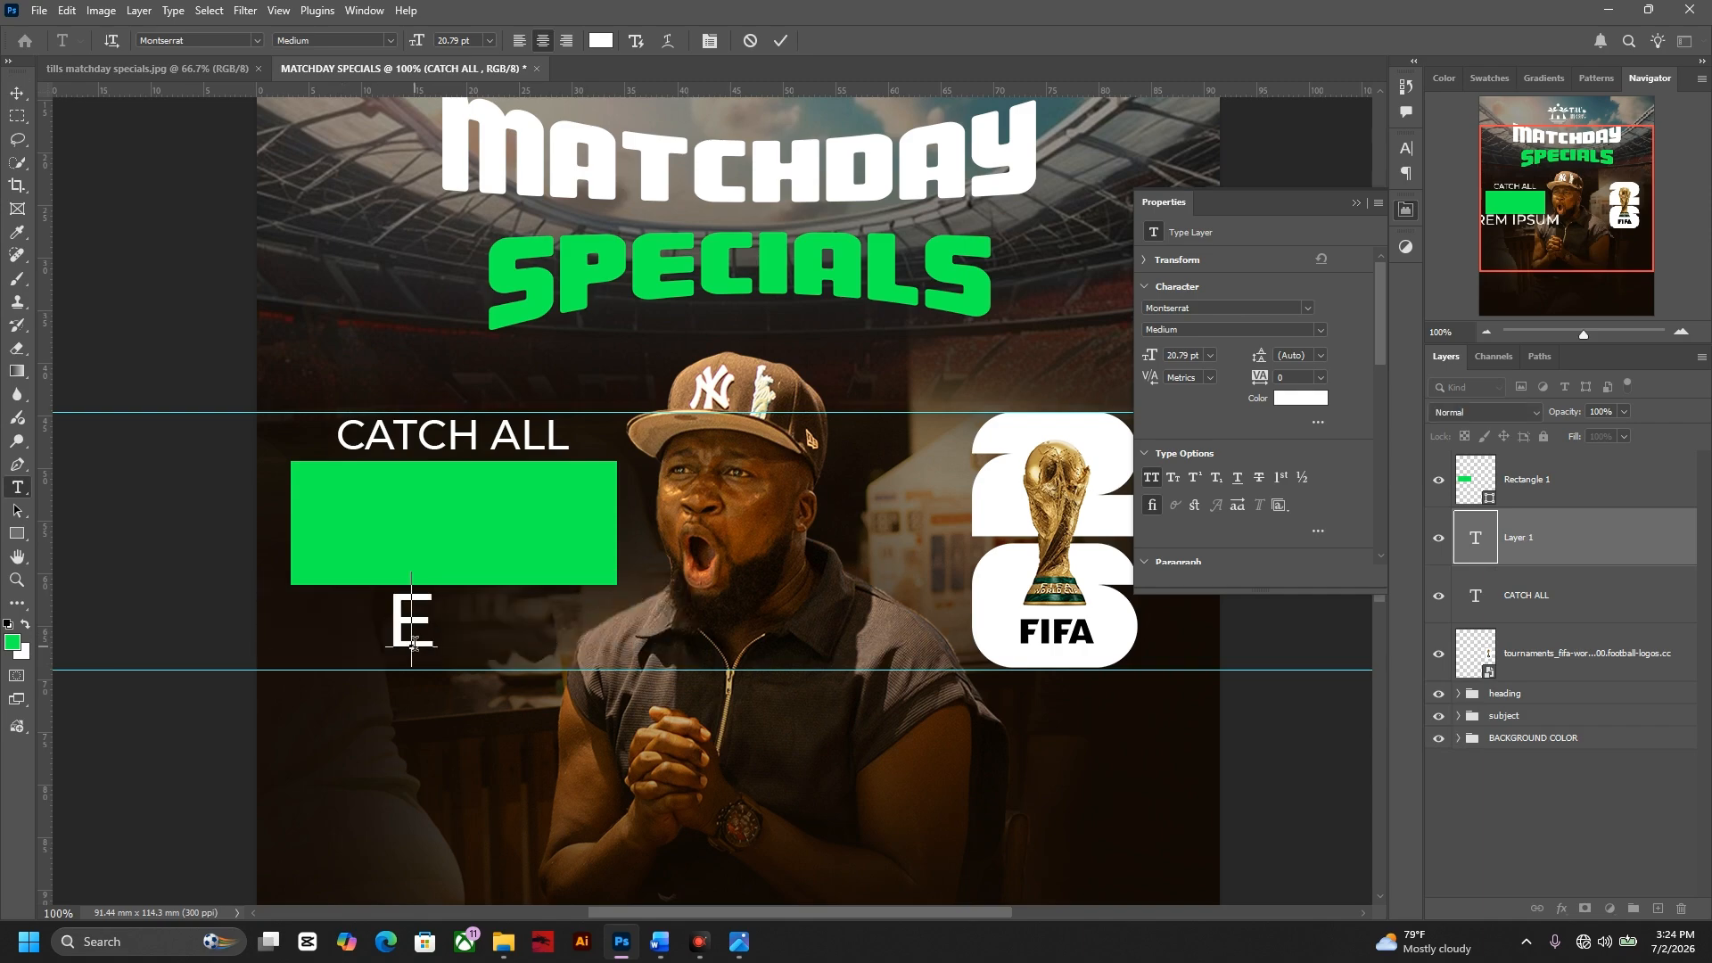
{"action": "key", "text": "BackSpace"}
{"action": "type", "text": "WORLD C"}
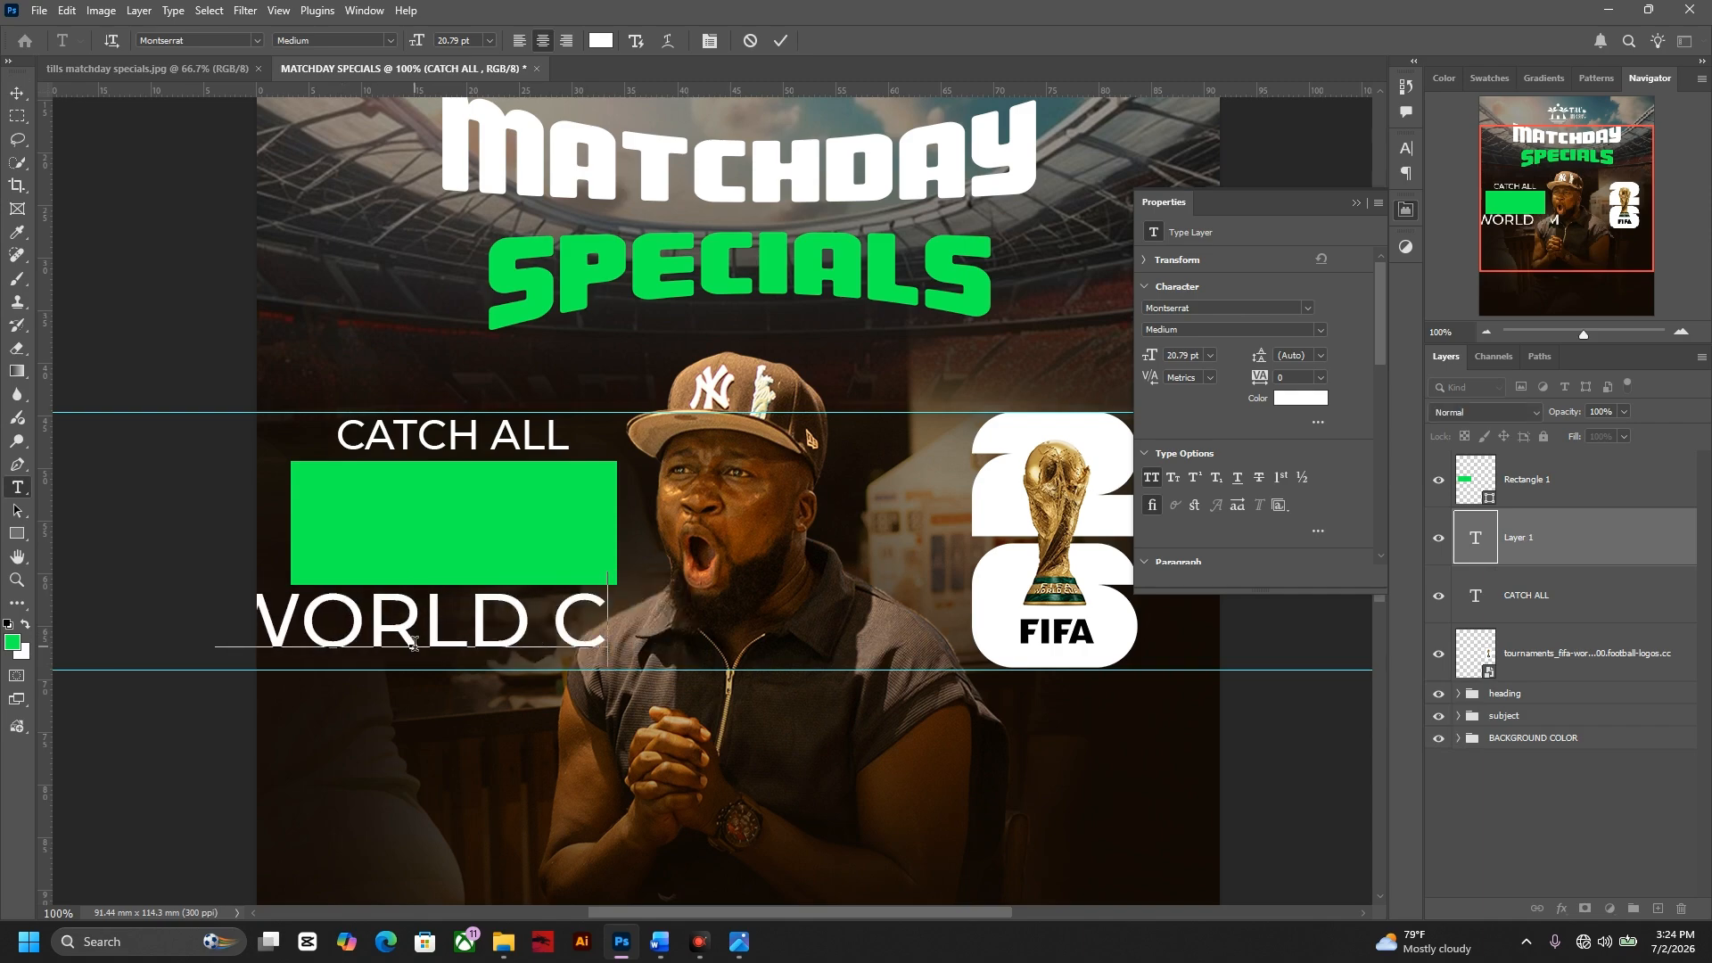
{"action": "type", "text": "UP"}
{"action": "key", "text": "ctrl+Return"}
- Move the WORLD CUP text over the green rectangle and place its layer above the rectangle's layer
{"action": "key", "text": "v"}
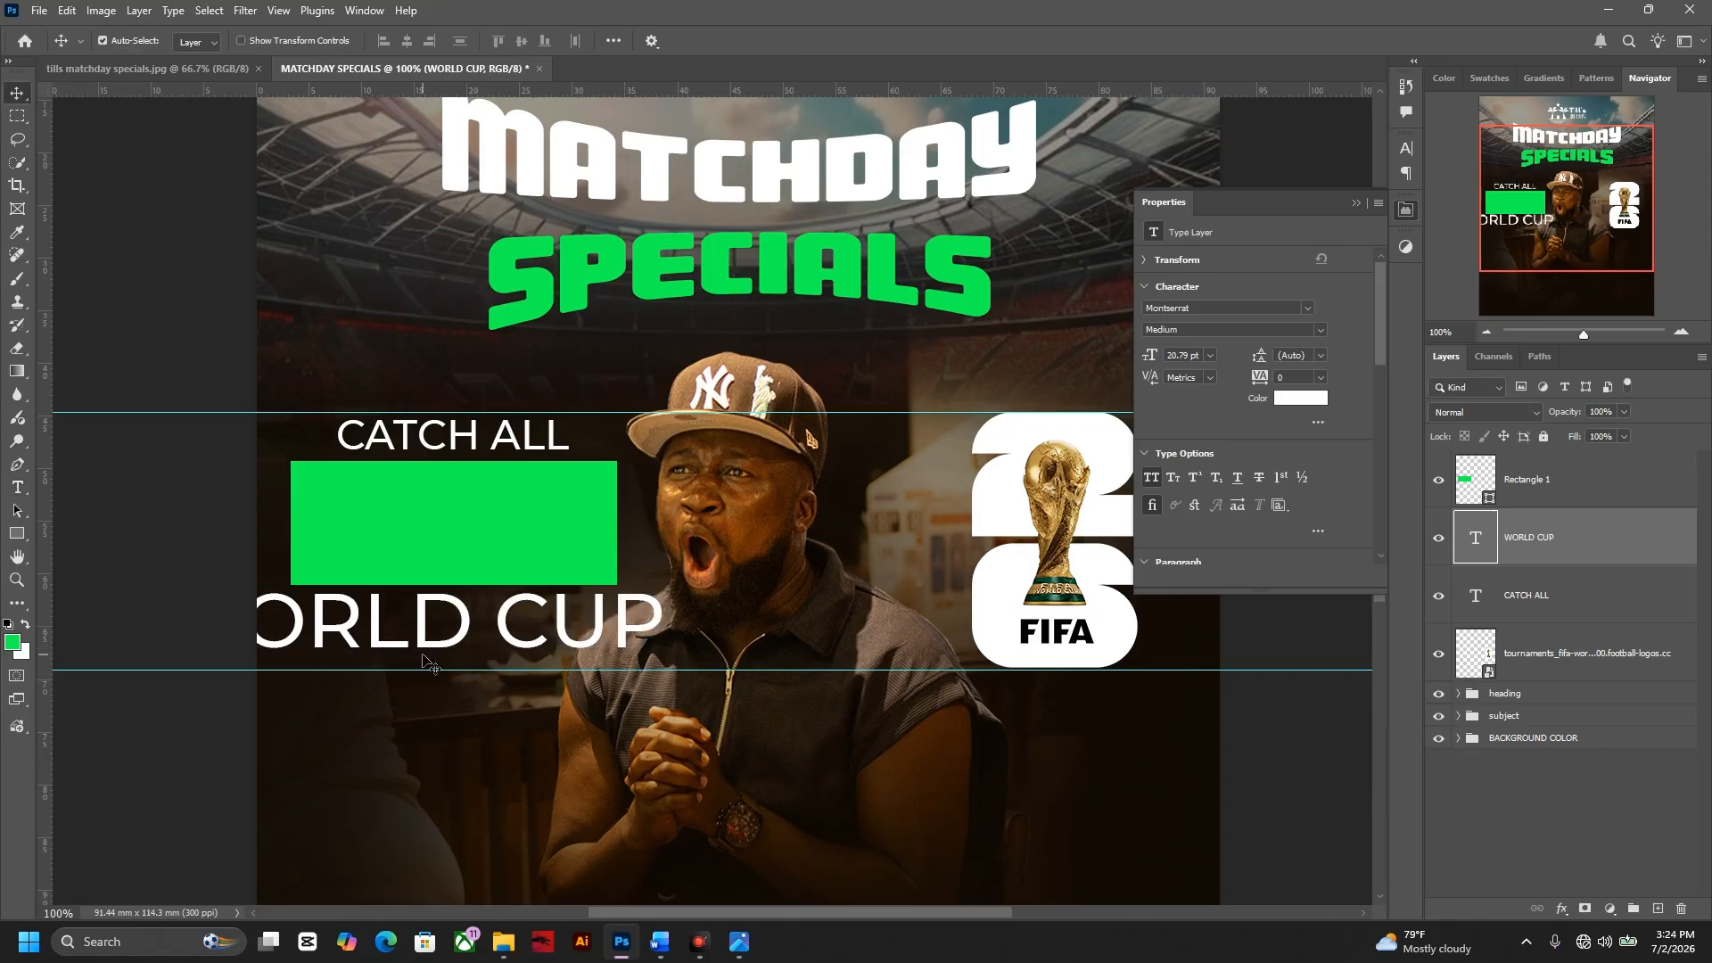
{"action": "left_click_drag", "start_coordinate": [425, 664], "coordinate": [486, 598]}
{"action": "left_click_drag", "start_coordinate": [1554, 545], "coordinate": [1558, 470]}
{"action": "left_click_drag", "start_coordinate": [513, 548], "coordinate": [515, 517]}
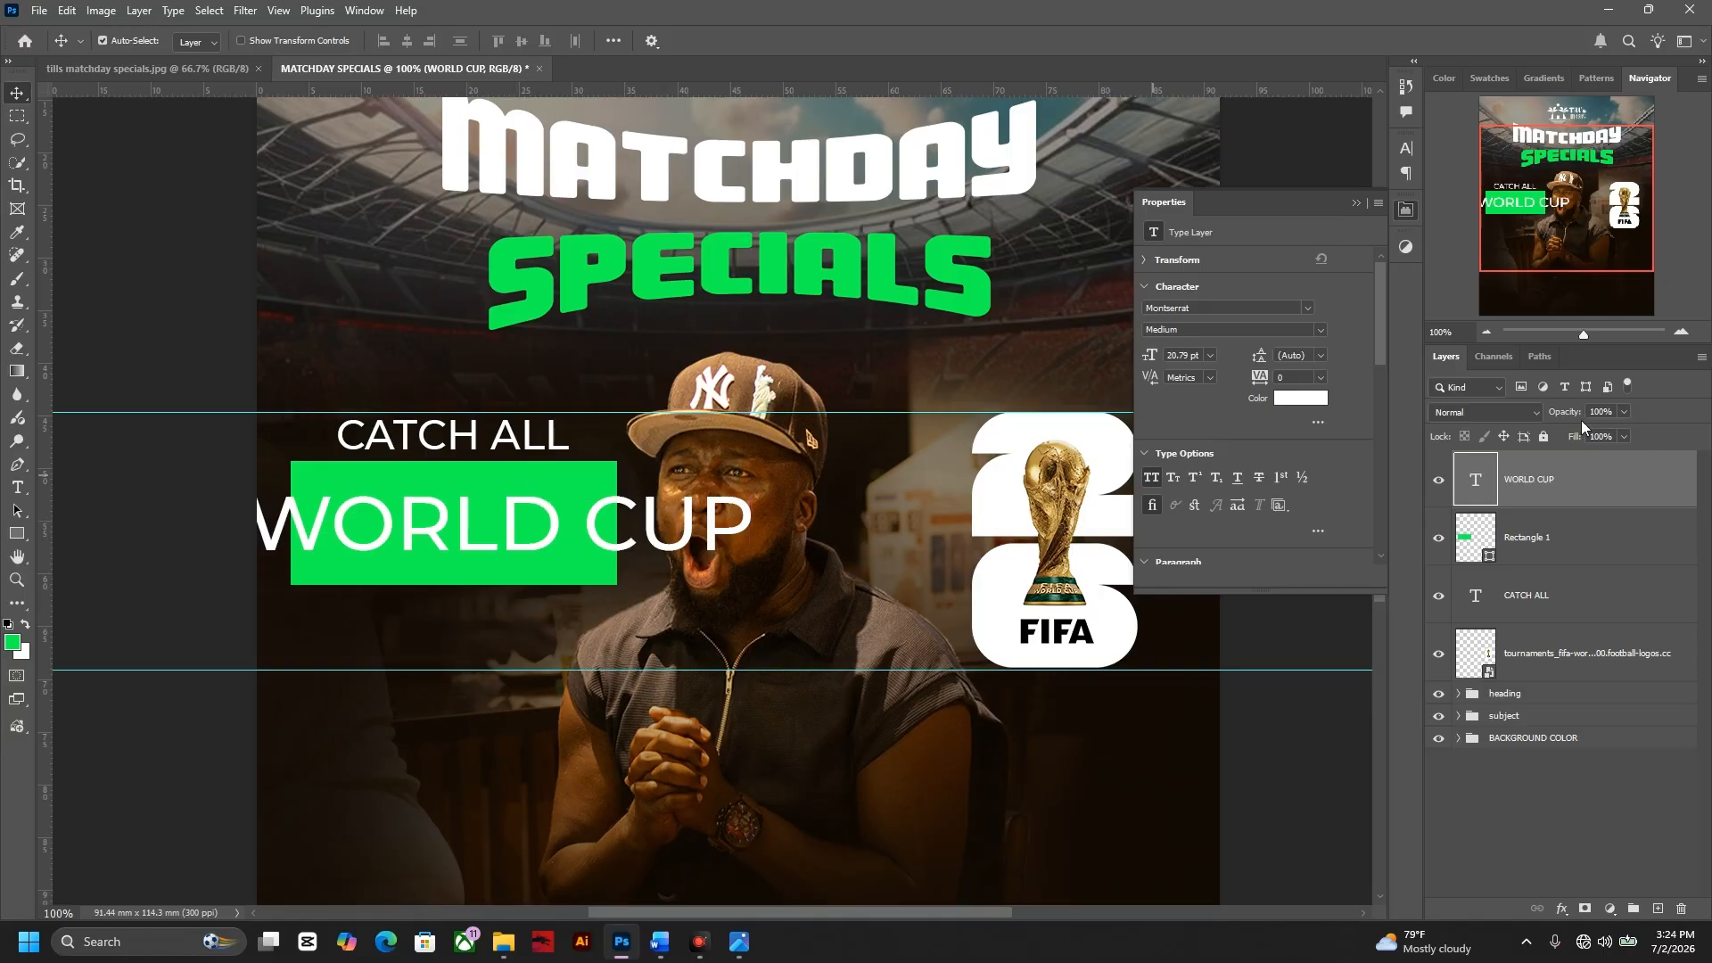
- Change the WORLD CUP text colour to dark grey 1a1a1a and nudge the text slightly down on the green rectangle
{"action": "left_click", "coordinate": [1319, 411]}
{"action": "left_click_drag", "start_coordinate": [1090, 582], "coordinate": [1070, 581]}
{"action": "key", "text": "Return"}
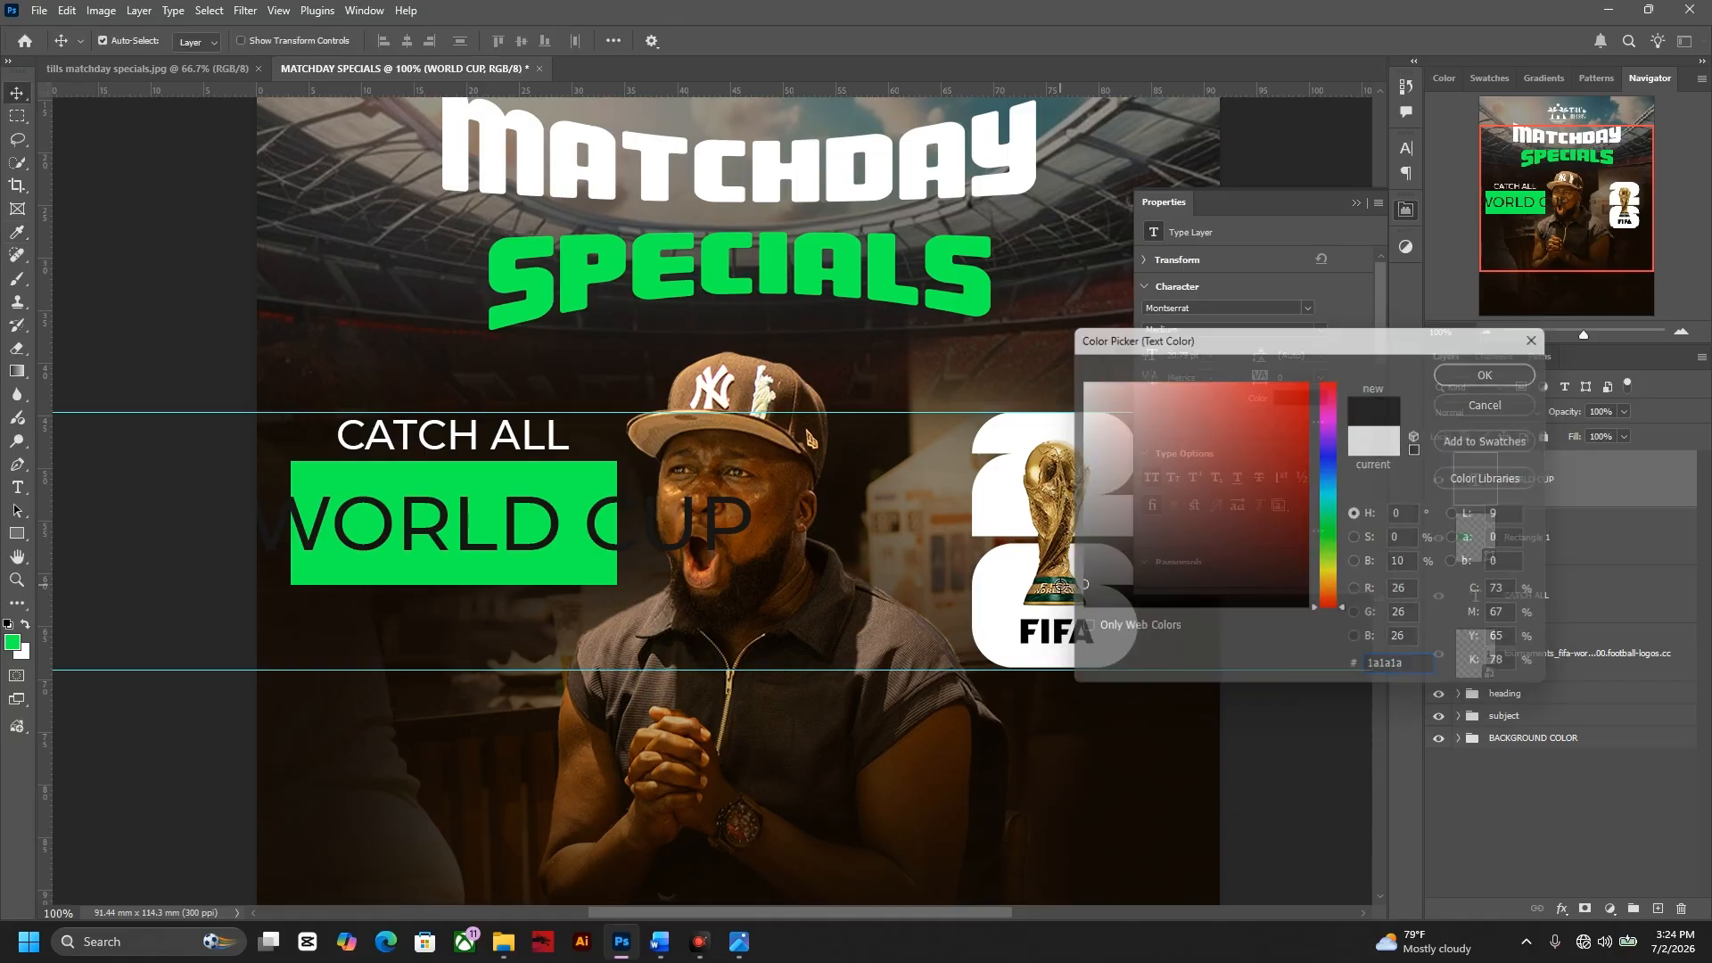
{"action": "mouse_move", "coordinate": [624, 546]}
{"action": "left_mouse_down"}
{"action": "mouse_move", "coordinate": [579, 546]}
{"action": "mouse_move", "coordinate": [659, 547]}
{"action": "mouse_move", "coordinate": [614, 556]}
{"action": "left_mouse_up"}
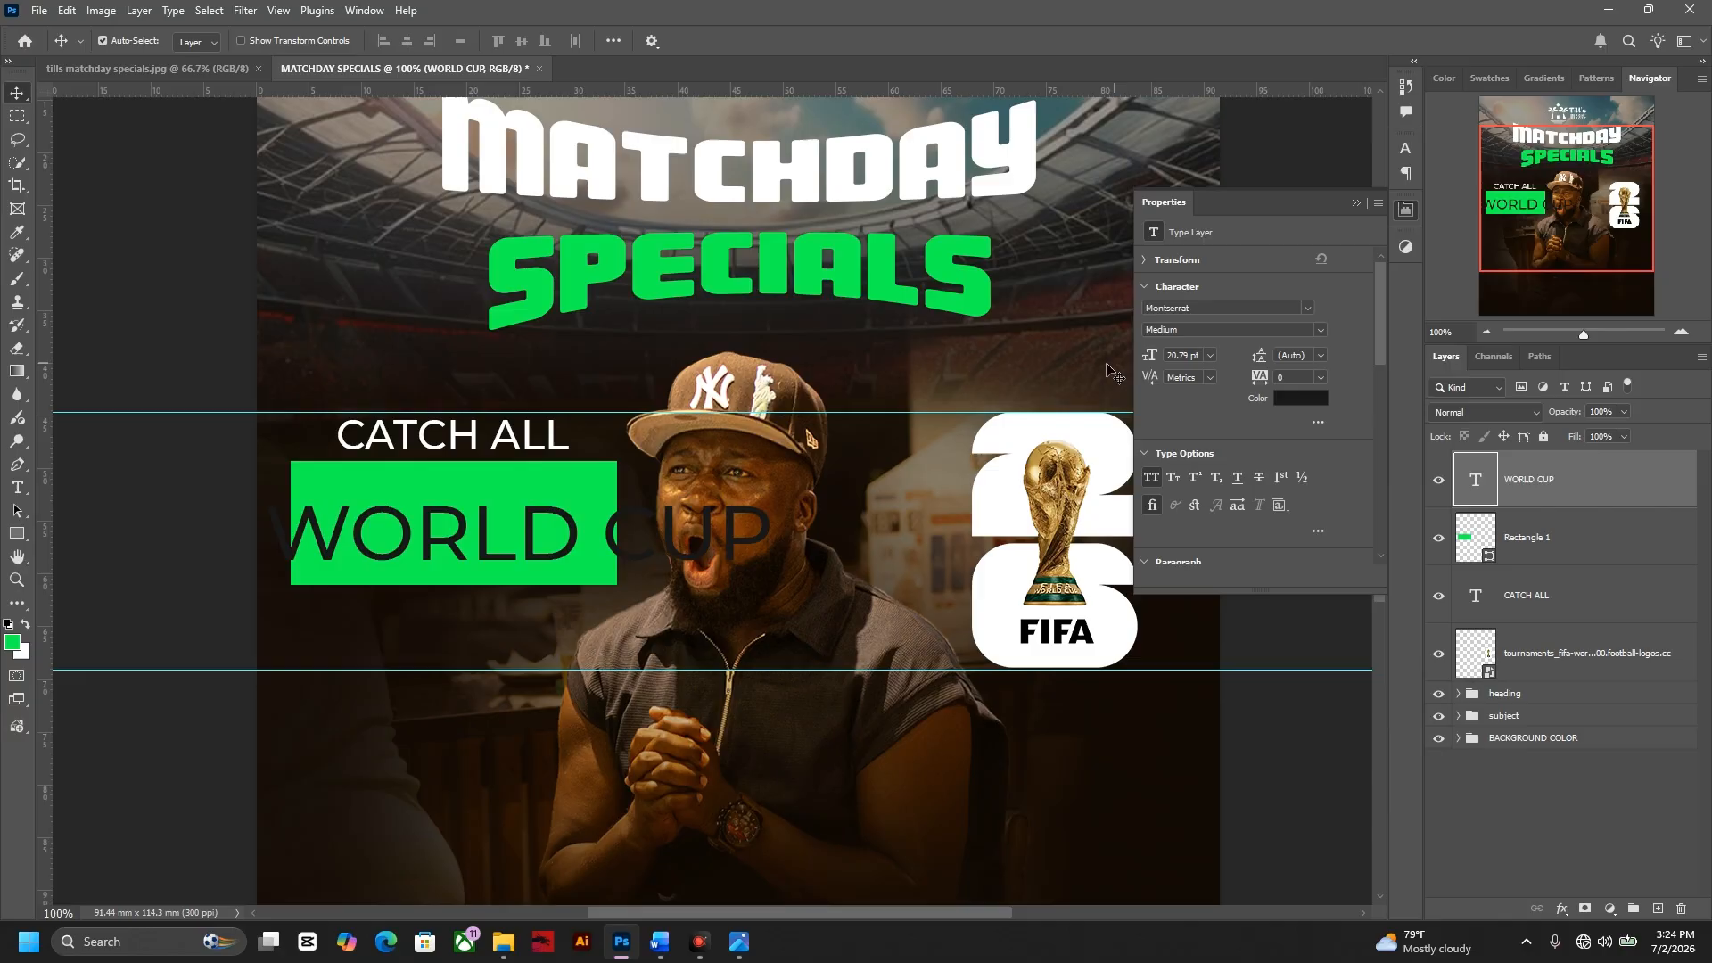
- Change the WORLD CUP text's font to Tallica Medium
{"action": "left_click", "coordinate": [1220, 308]}
{"action": "type", "text": "TALLICA"}
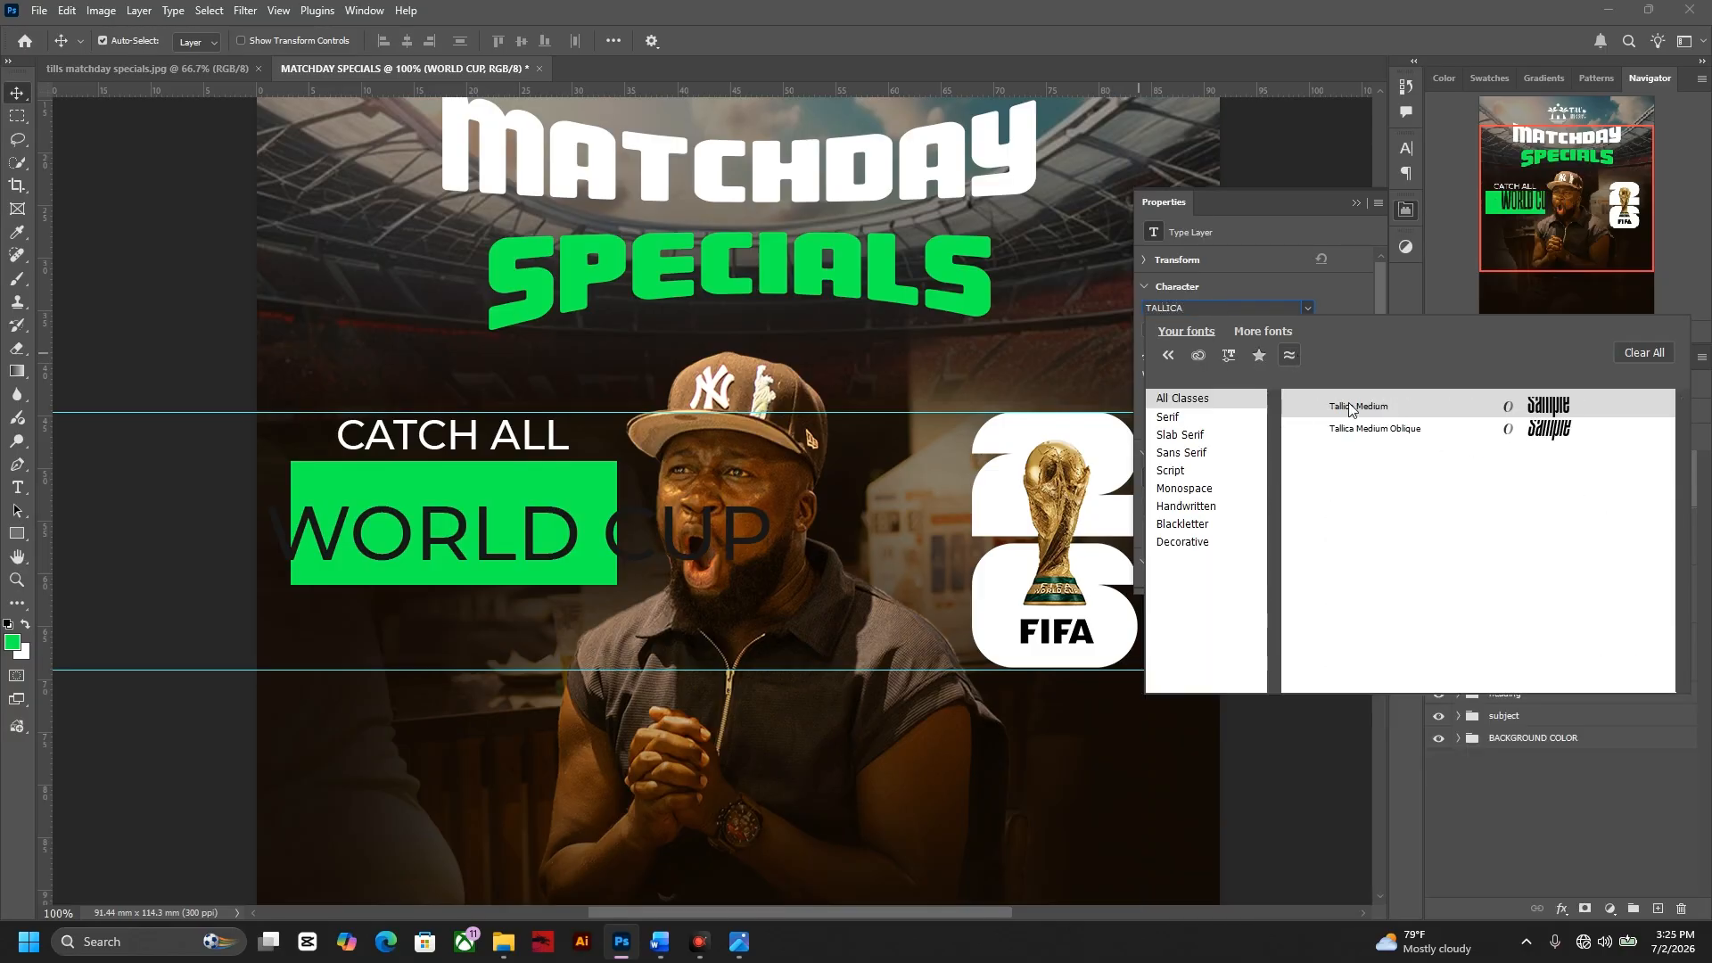
{"action": "left_click", "coordinate": [1355, 415]}
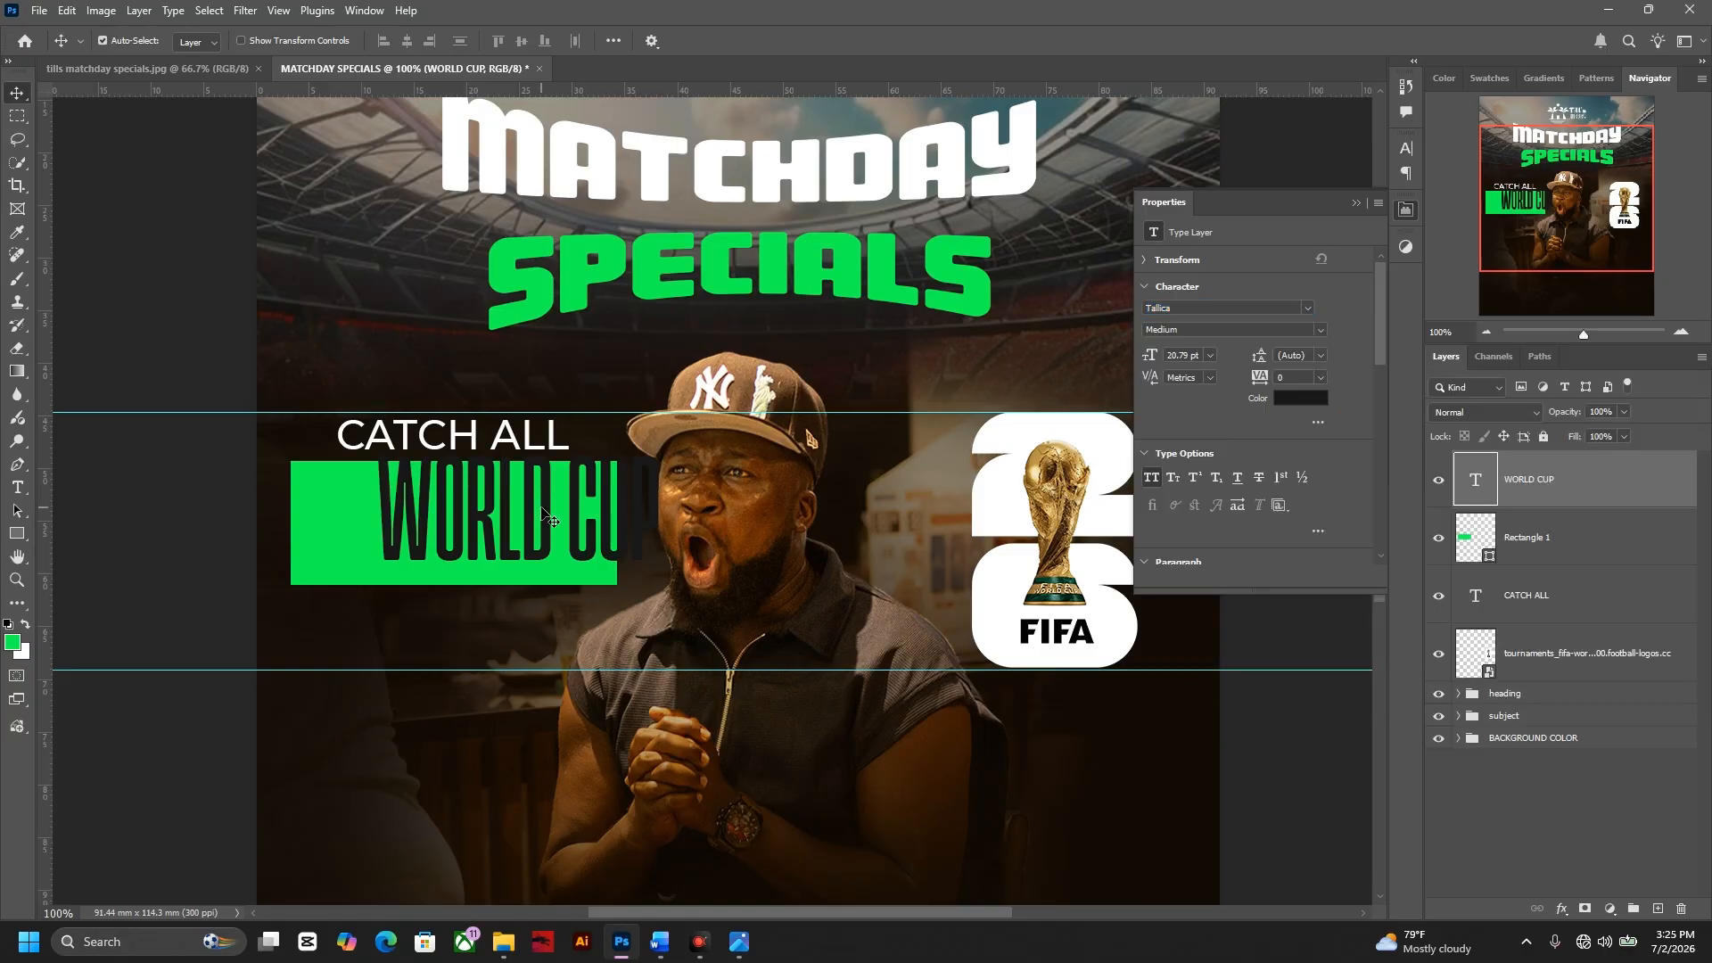
- Reposition and scale down the WORLD CUP text so it fits inside the green rectangle
{"action": "left_click_drag", "start_coordinate": [542, 508], "coordinate": [566, 539]}
{"action": "key", "text": "ctrl+t"}
{"action": "key", "text": "Return"}
- Select the WORLD CUP text together with the green rectangle, align their centres, and deselect them
{"action": "left_click", "coordinate": [622, 528], "text": "shift"}
{"action": "left_click", "coordinate": [607, 531]}
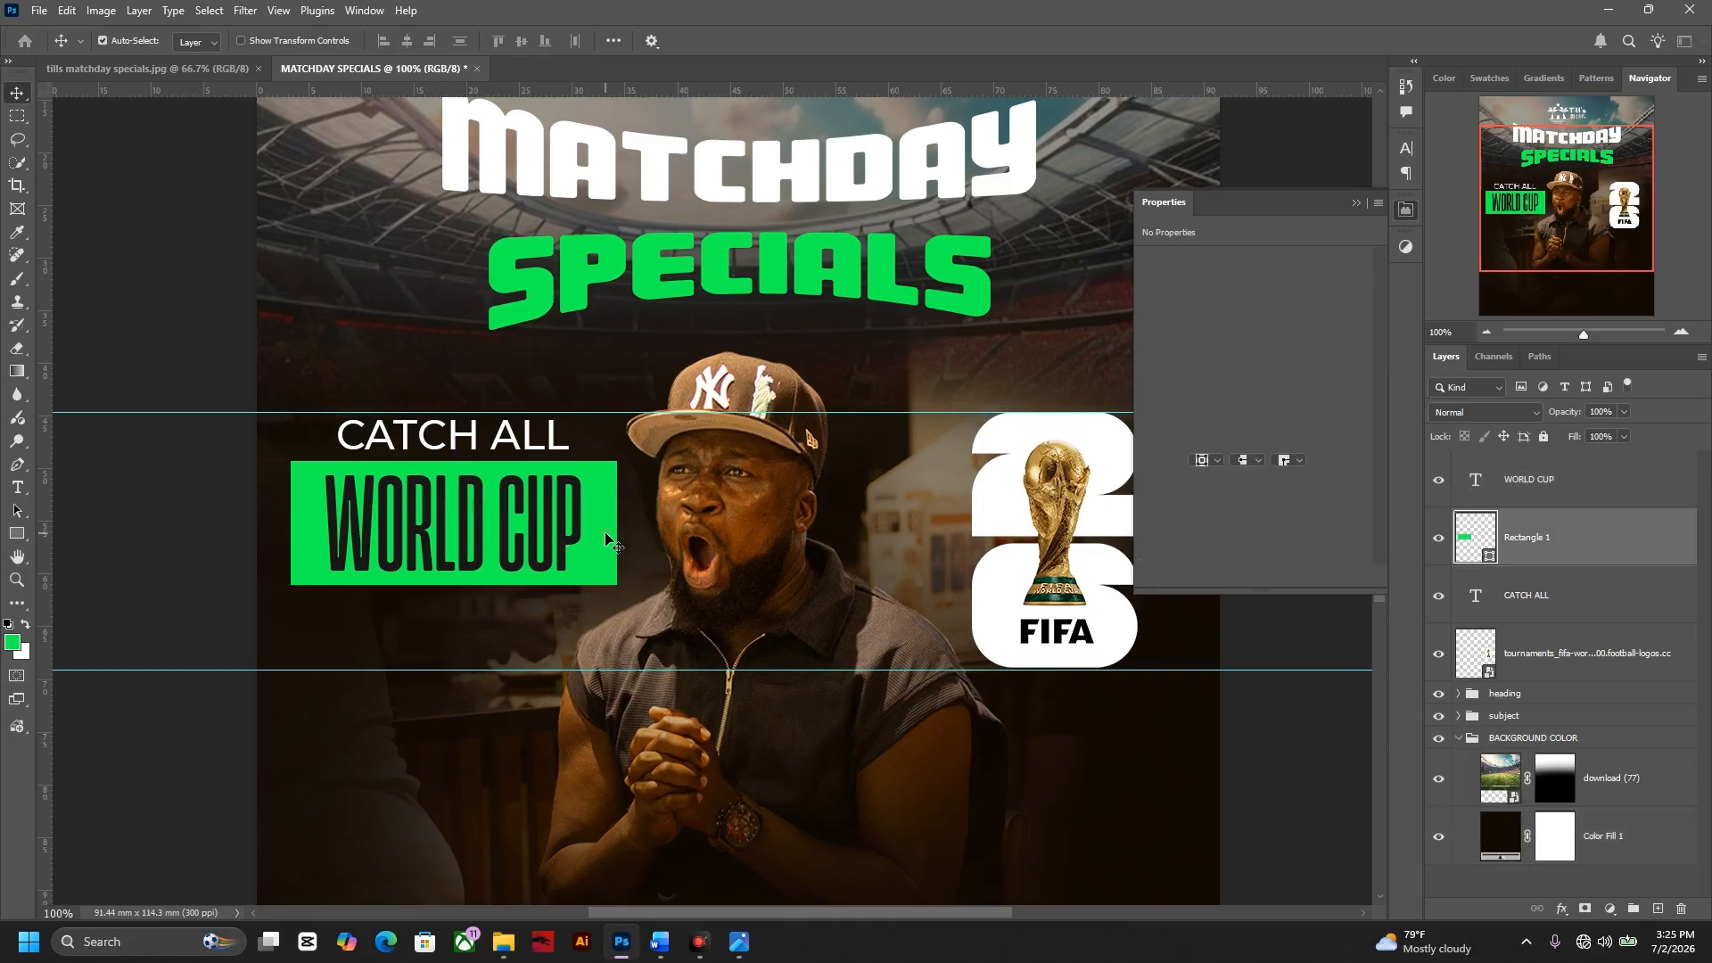
{"action": "left_click", "coordinate": [566, 527]}
{"action": "left_click", "coordinate": [599, 524], "text": "shift"}
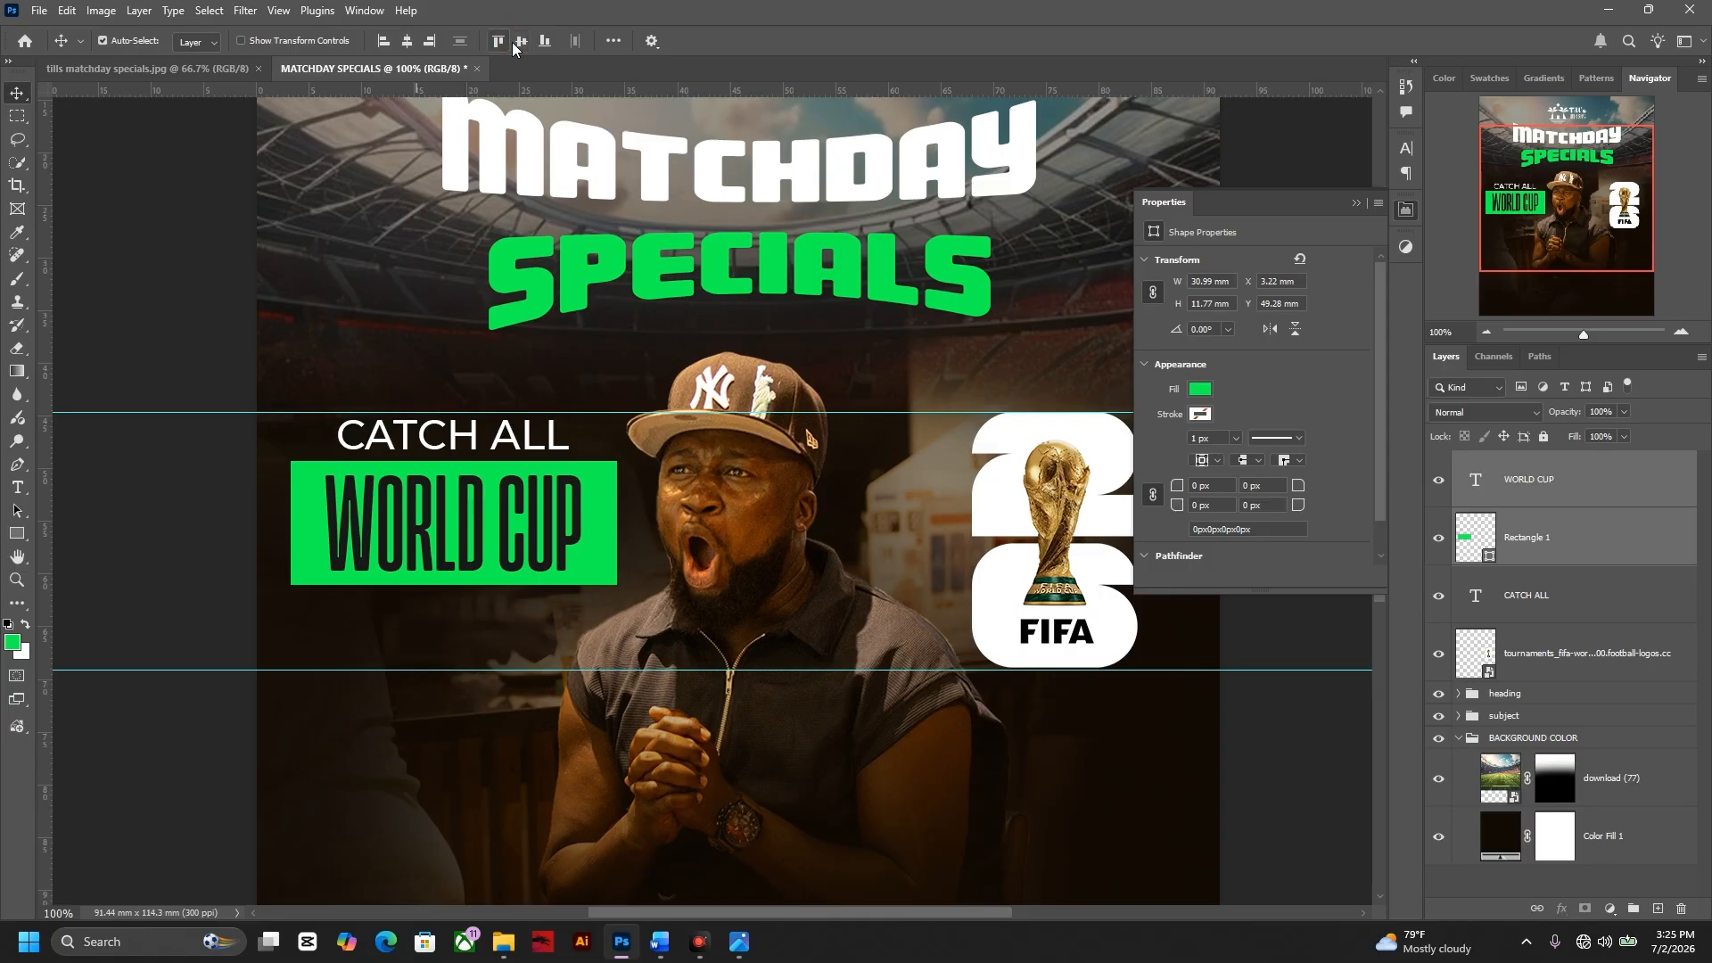
{"action": "left_click", "coordinate": [635, 499]}
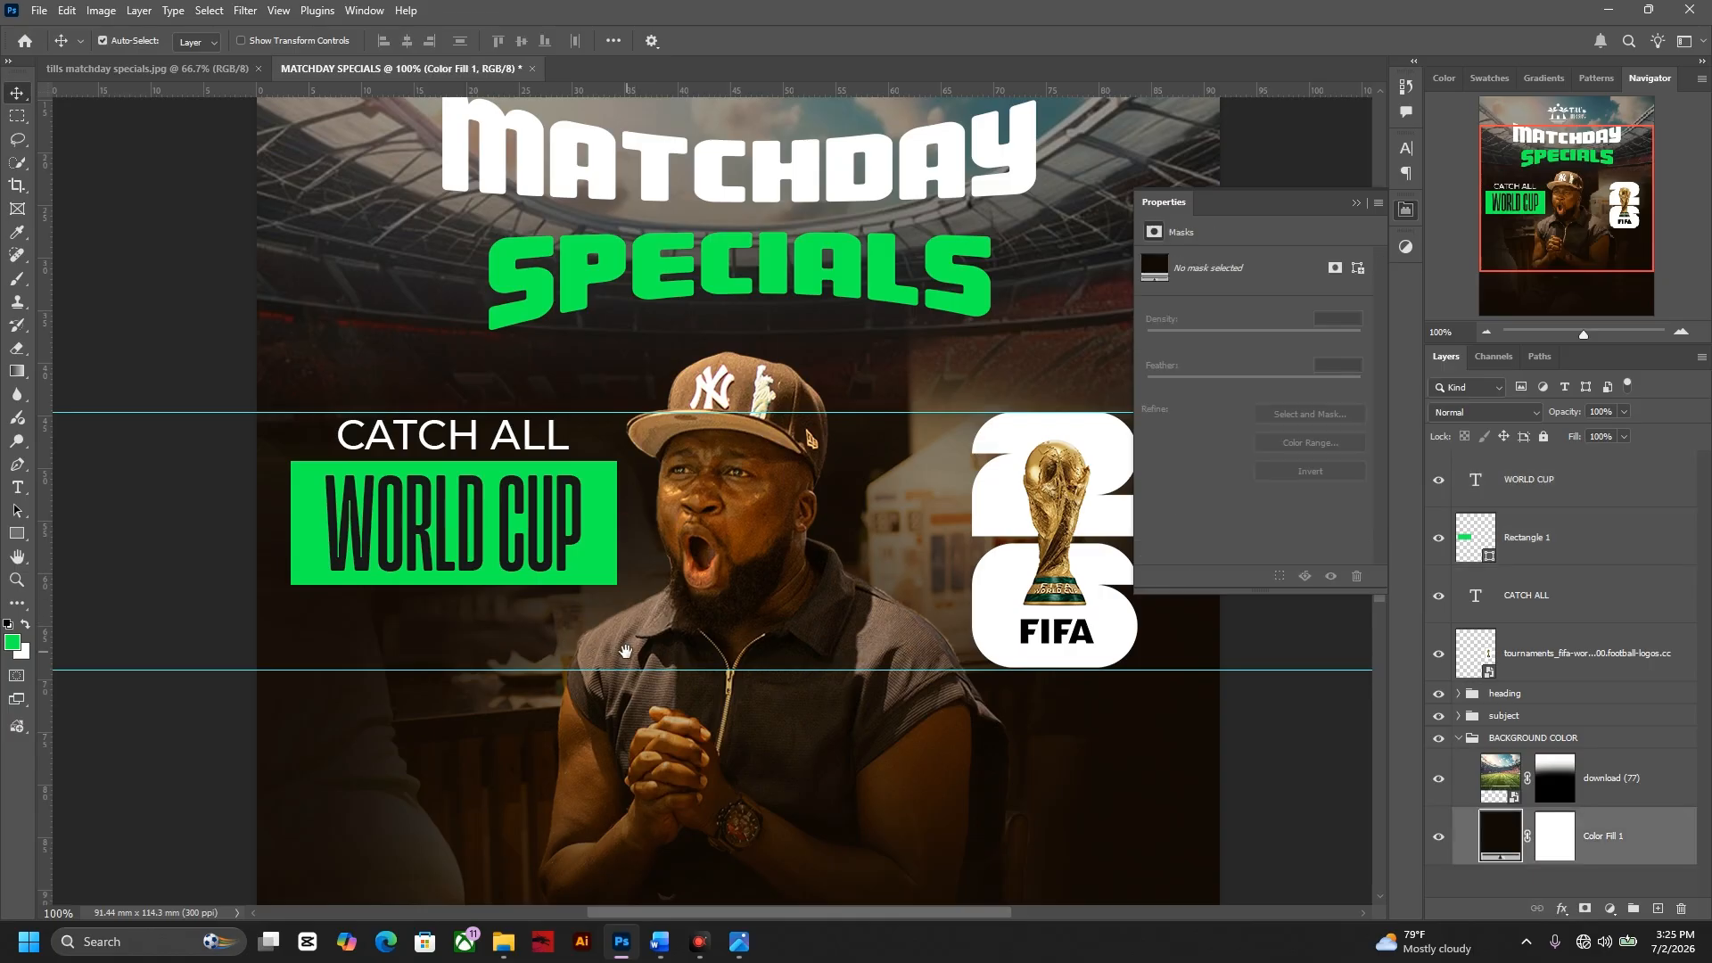
- Switch to the Word document and copy the words CUP MATCHES AT THE SUNSET BAR
{"action": "left_click_drag", "start_coordinate": [625, 651], "coordinate": [628, 620]}
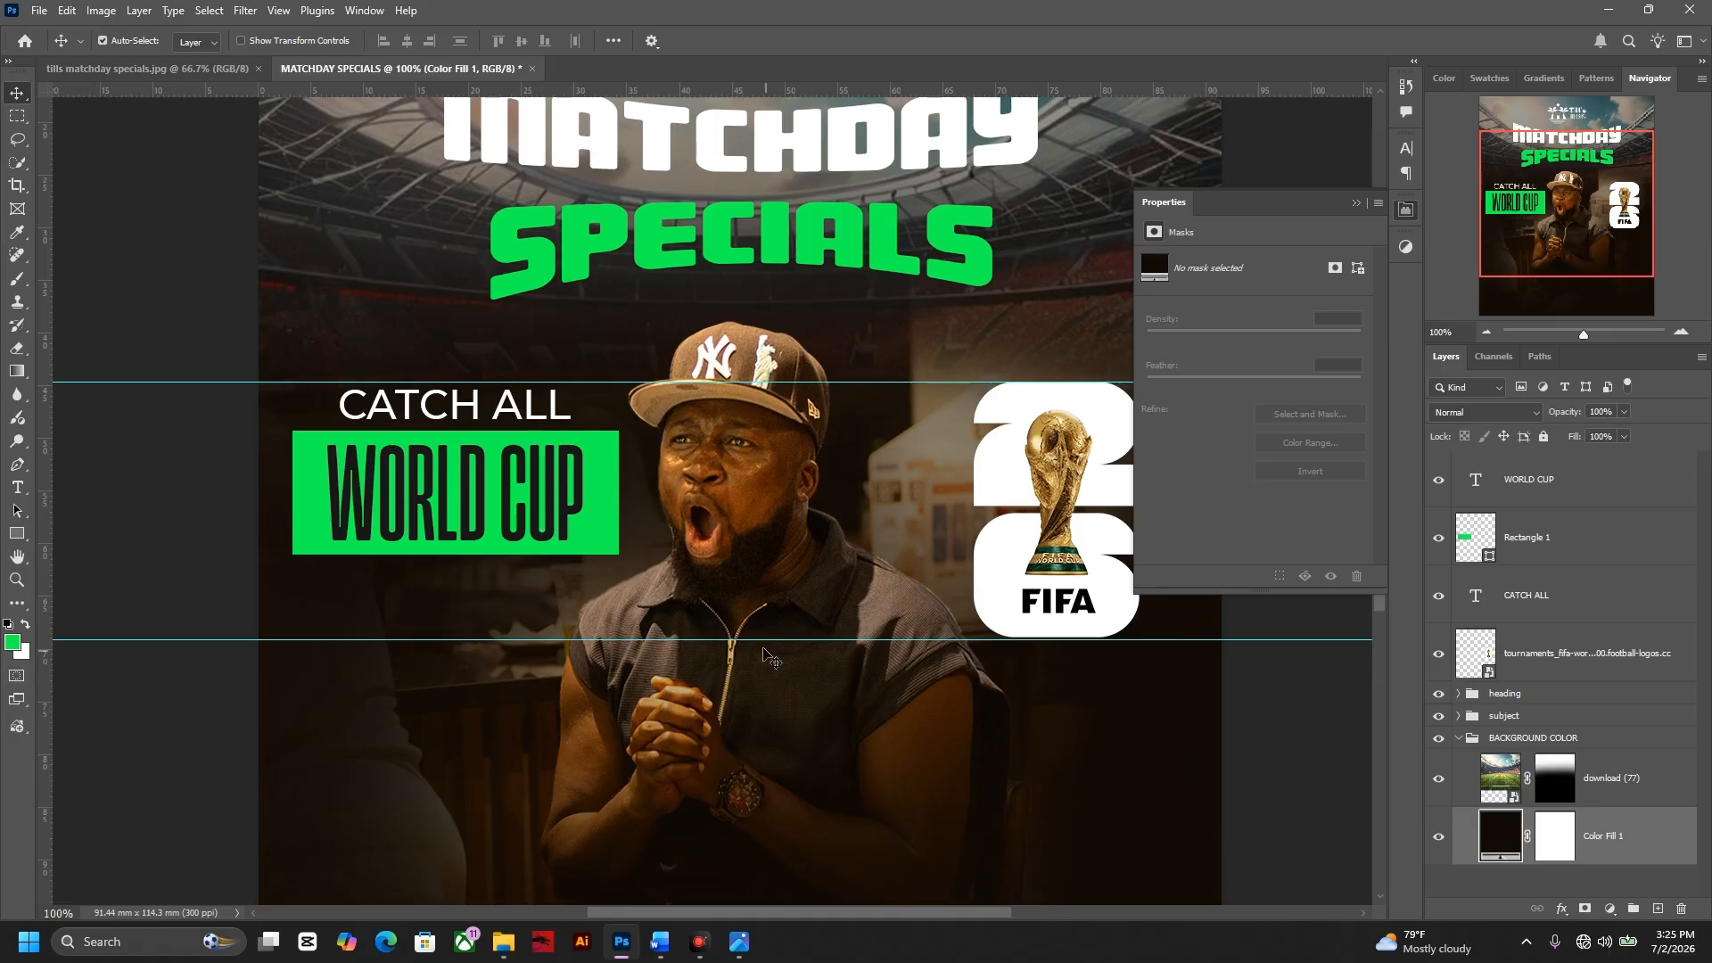
{"action": "left_click_drag", "start_coordinate": [849, 660], "coordinate": [838, 535]}
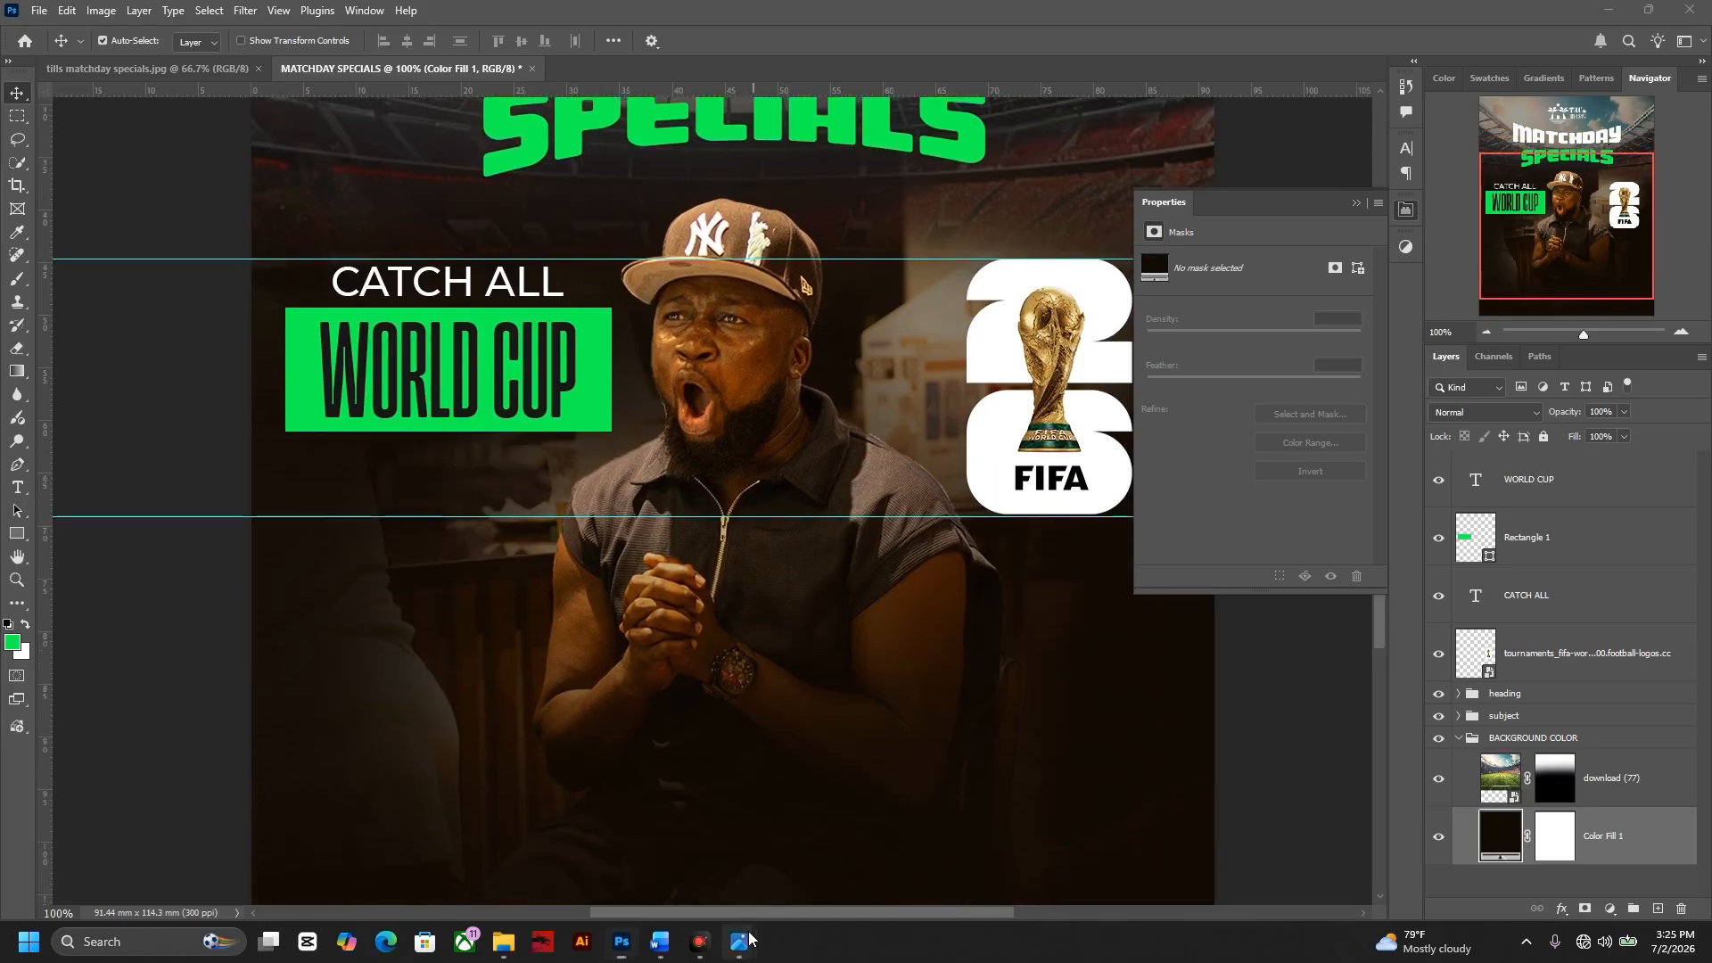
{"action": "left_click", "coordinate": [660, 942]}
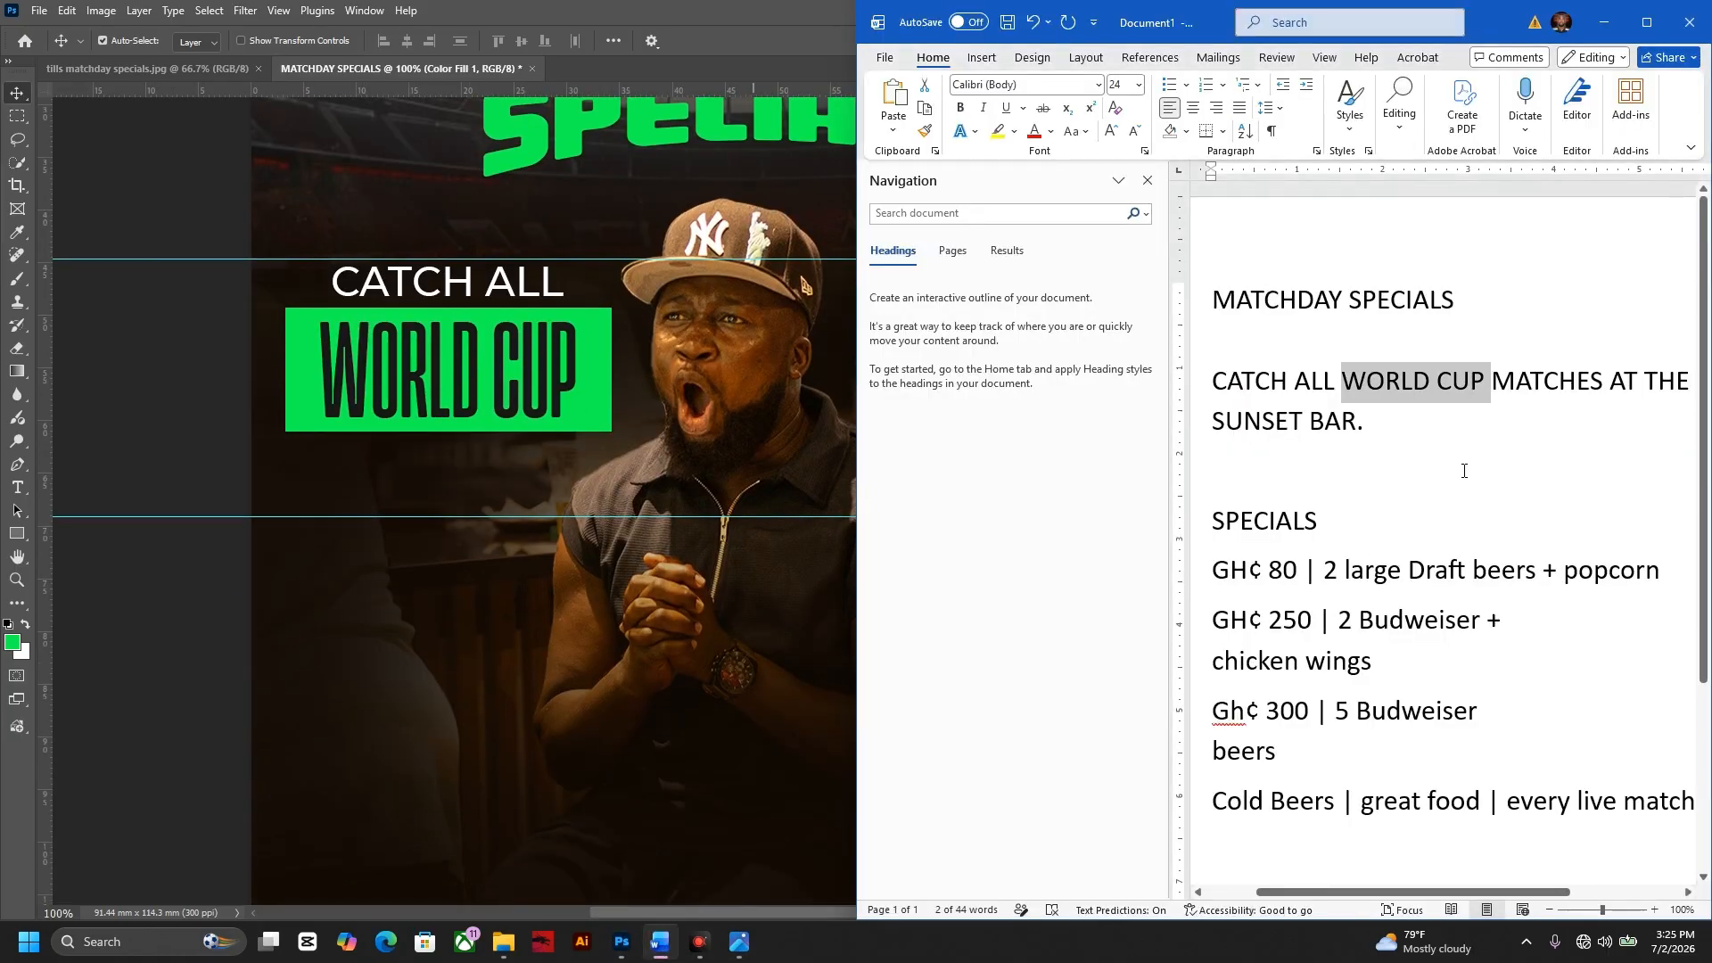
{"action": "key", "text": "Right"}
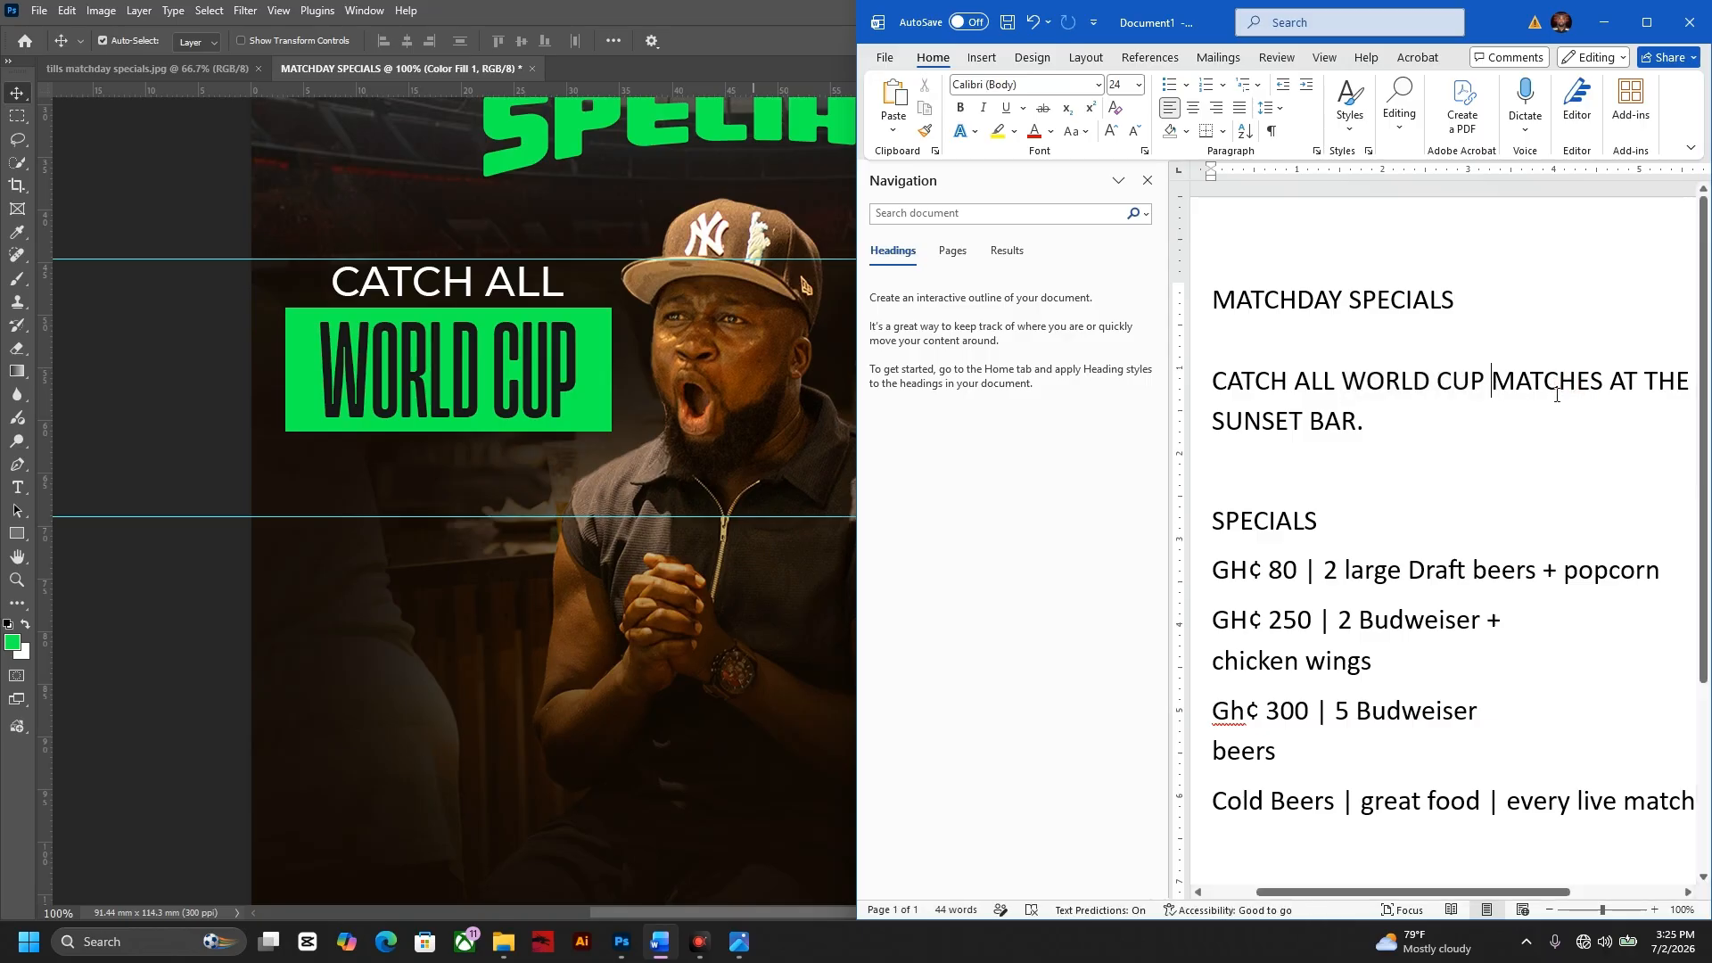
{"action": "left_click_drag", "start_coordinate": [1487, 375], "coordinate": [1643, 420]}
{"action": "key", "text": "ctrl+c"}
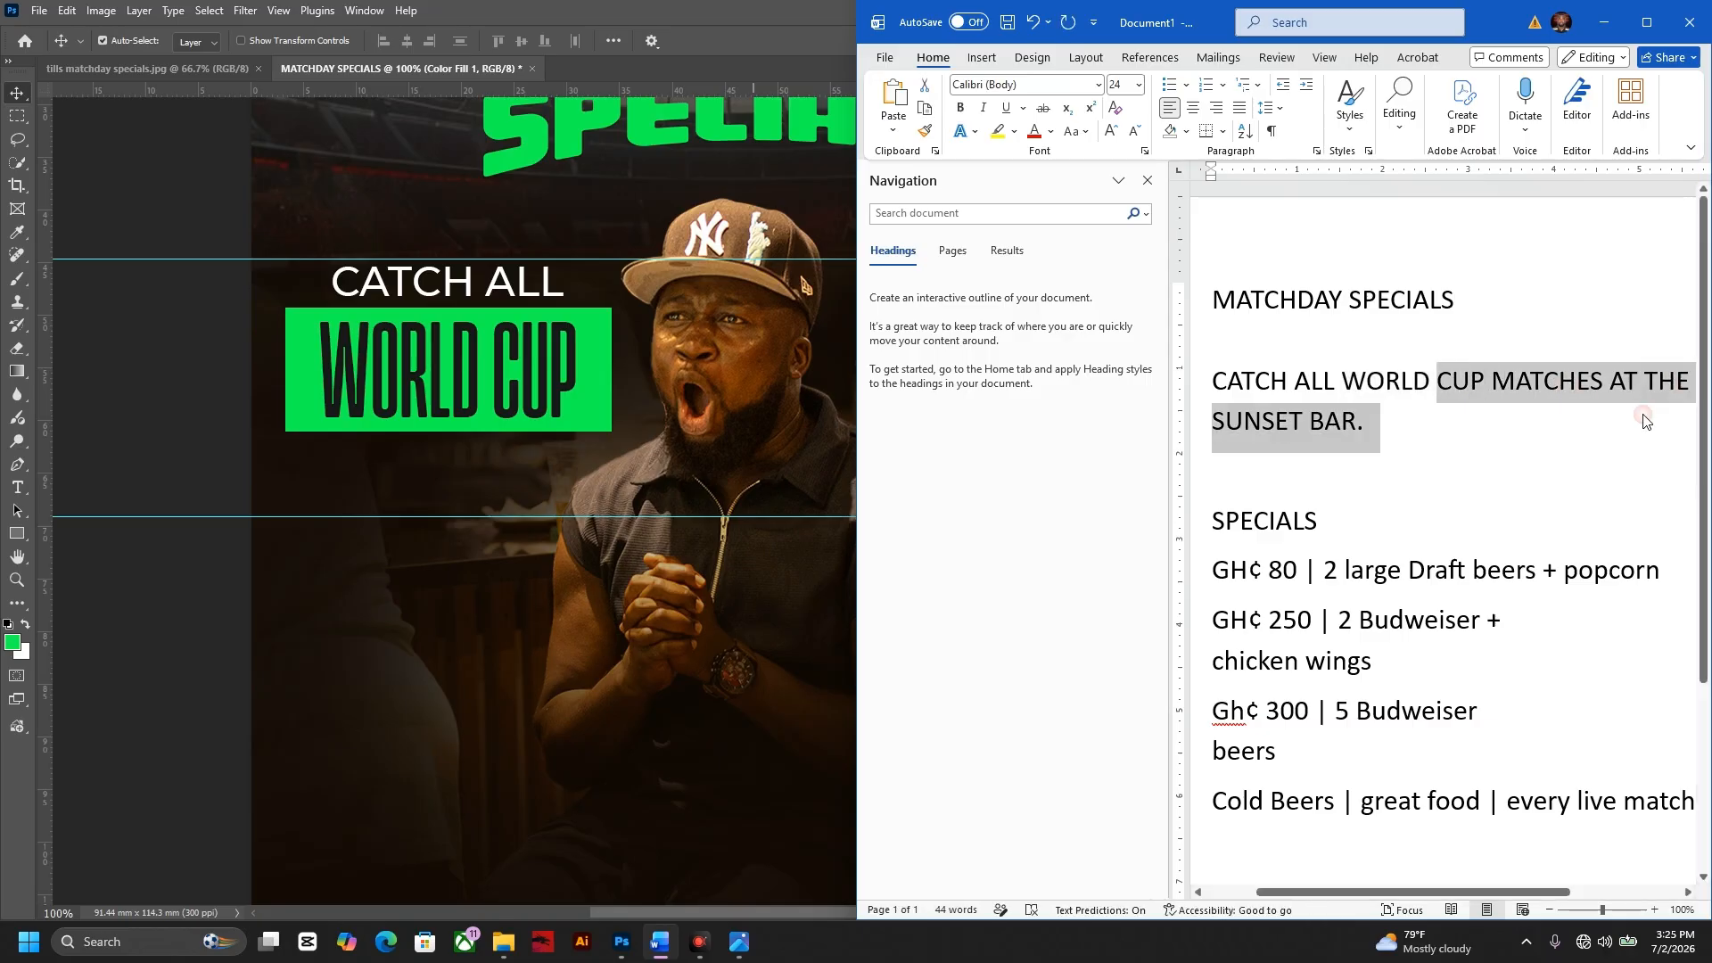
- Return to Photoshop, duplicate the CATCH ALL text below the green rectangle, and replace the copy's wording with the copied text
{"action": "left_click", "coordinate": [699, 109]}
{"action": "scroll", "coordinate": [753, 432], "scroll_direction": "up", "scroll_amount": 5}
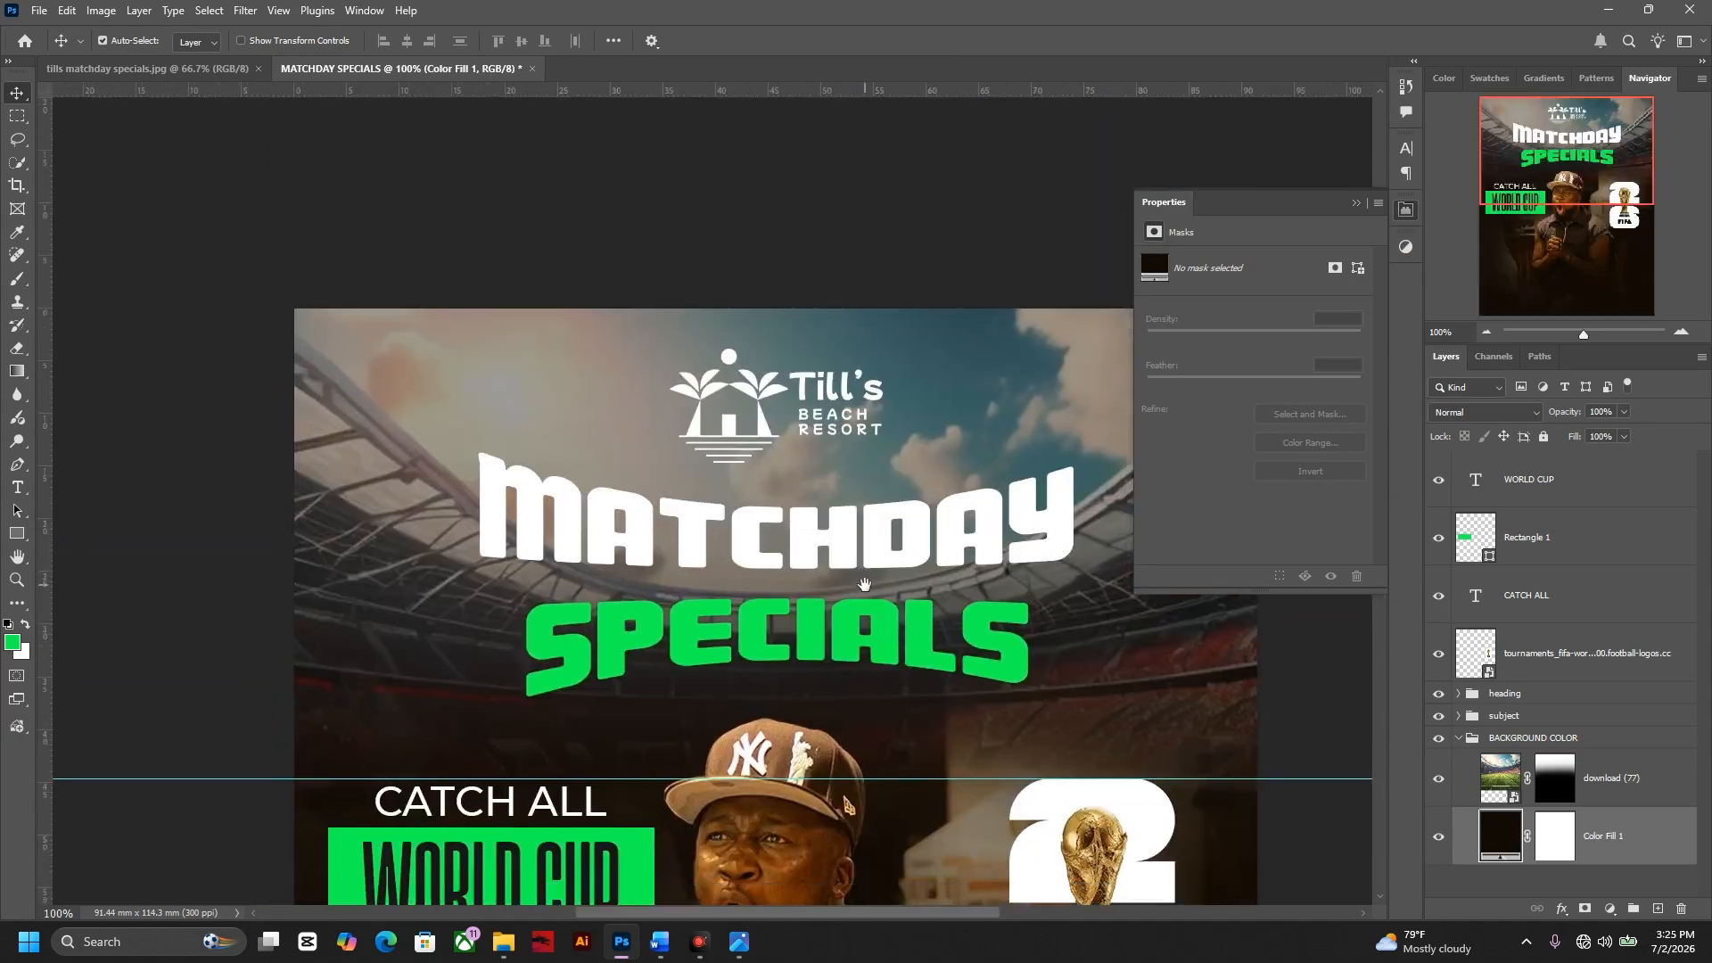
{"action": "scroll", "coordinate": [749, 422], "scroll_direction": "down", "scroll_amount": 5}
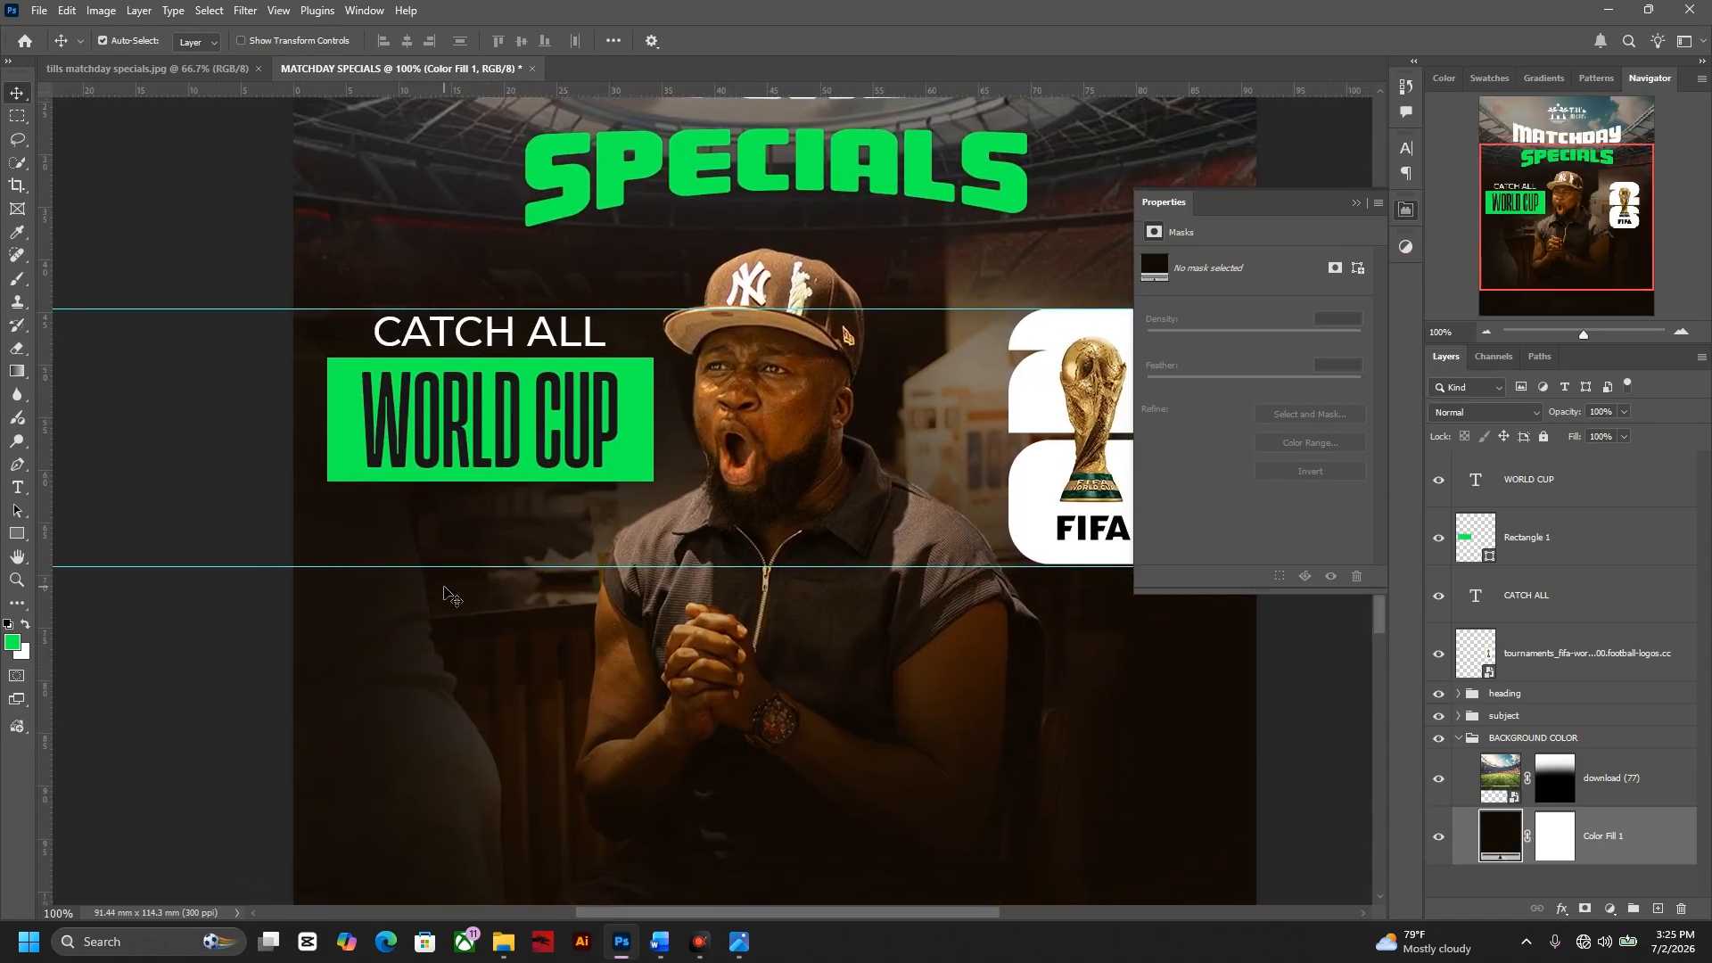
{"action": "left_click", "coordinate": [445, 331]}
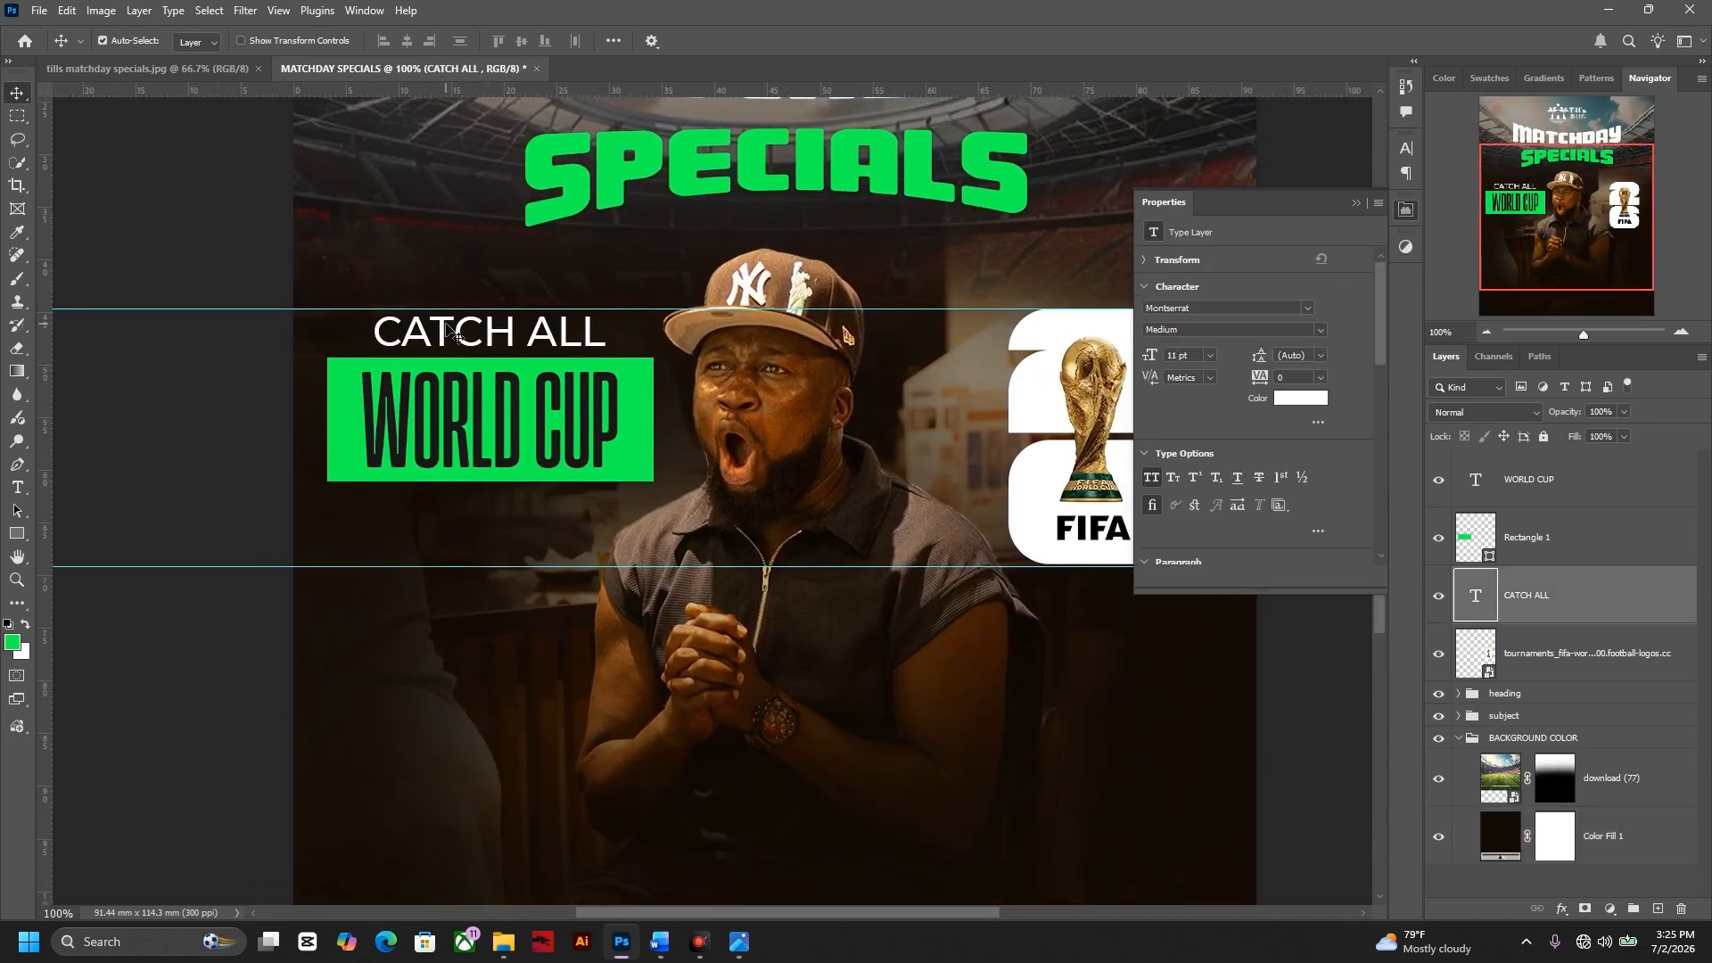
{"action": "left_click_drag", "start_coordinate": [448, 332], "coordinate": [496, 520]}
{"action": "double_click", "coordinate": [494, 519]}
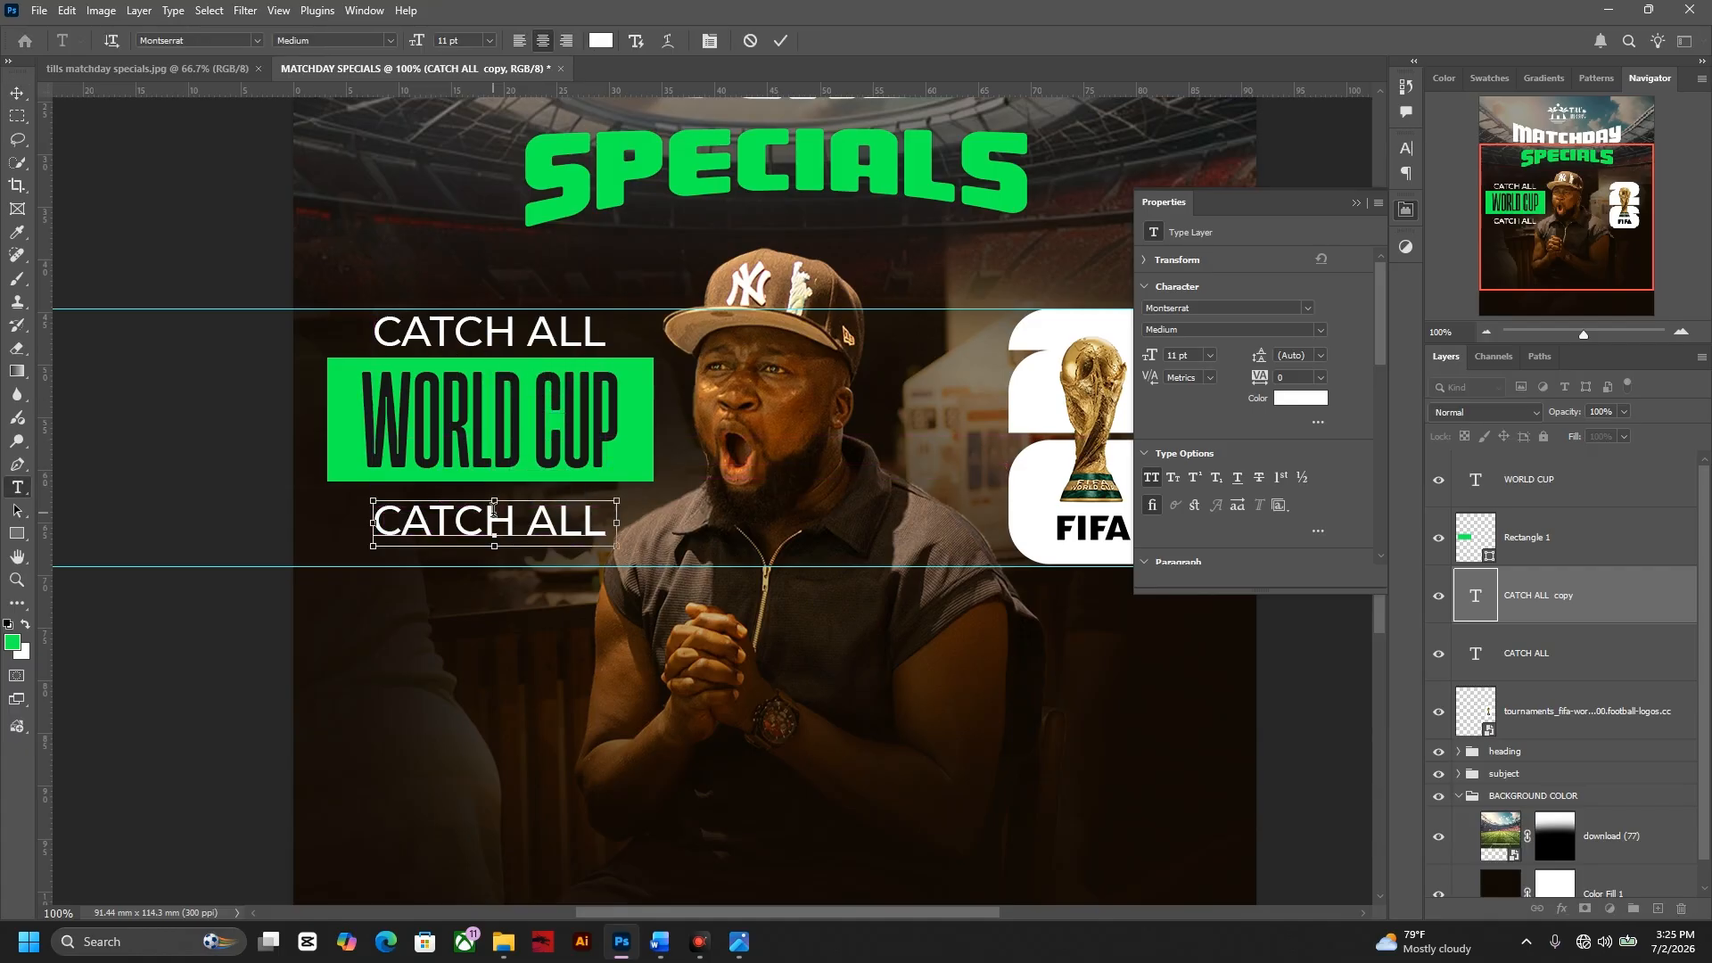
{"action": "key", "text": "ctrl+a"}
{"action": "key", "text": "ctrl+v"}
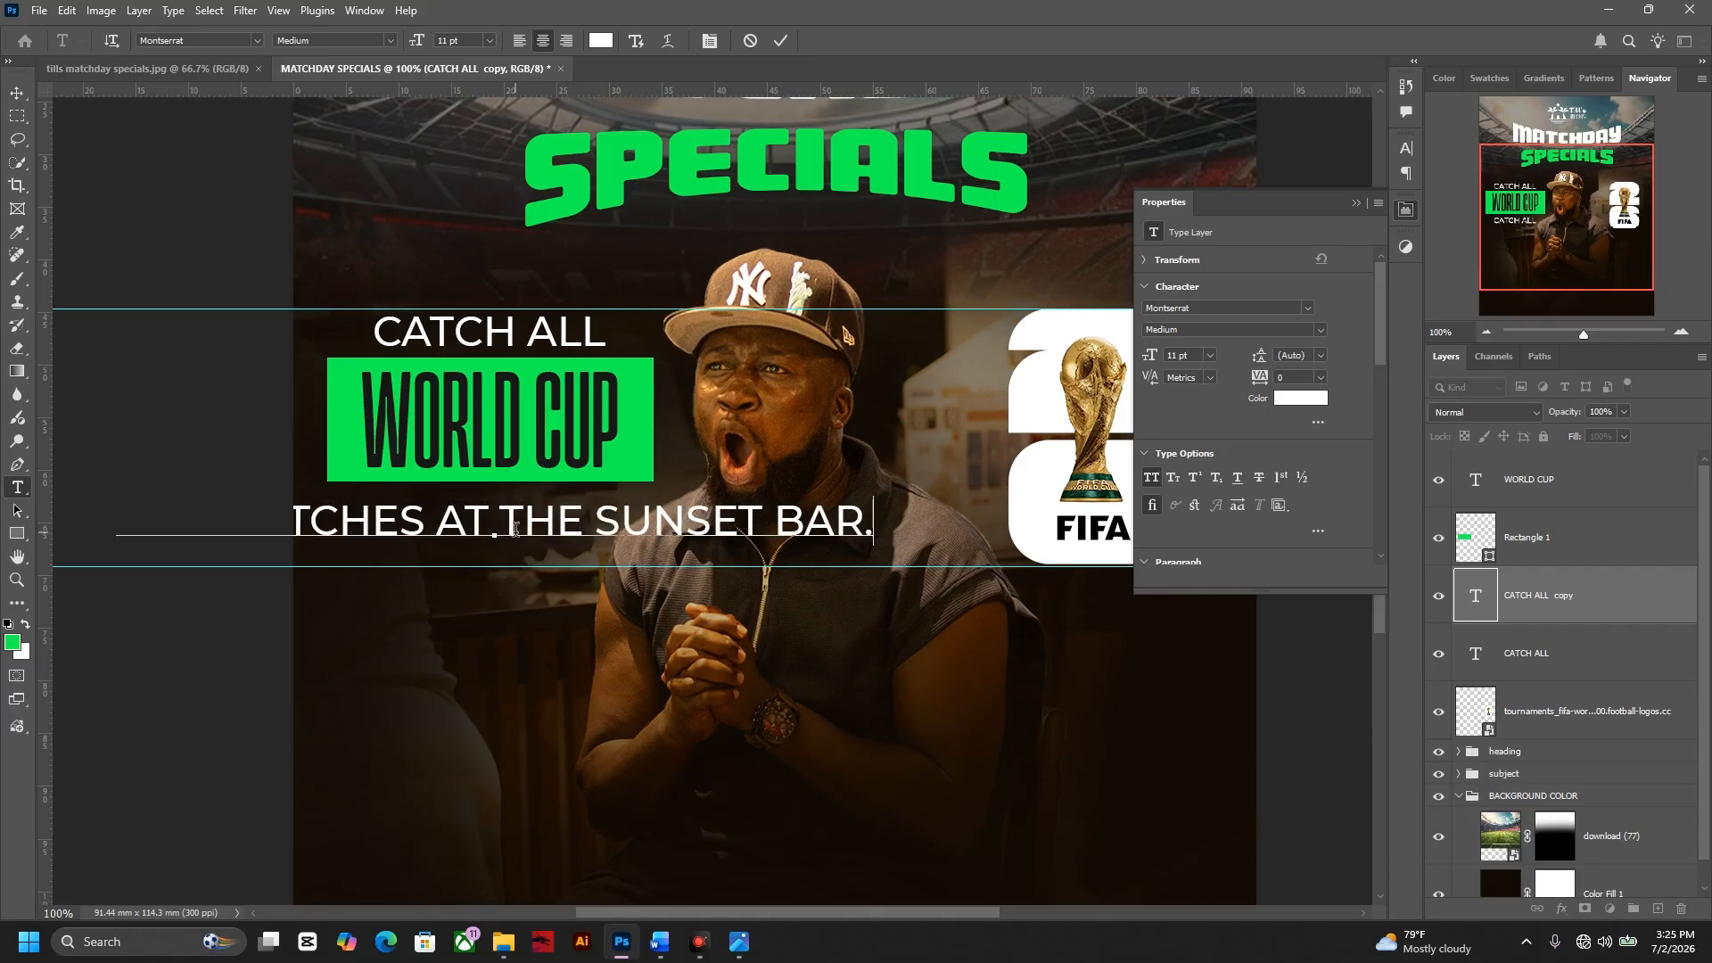
- Break the pasted text into two lines before SUNSET BAR and left-align it
{"action": "left_click", "coordinate": [581, 519]}
{"action": "key", "text": "Return"}
{"action": "key", "text": "ctrl+a"}
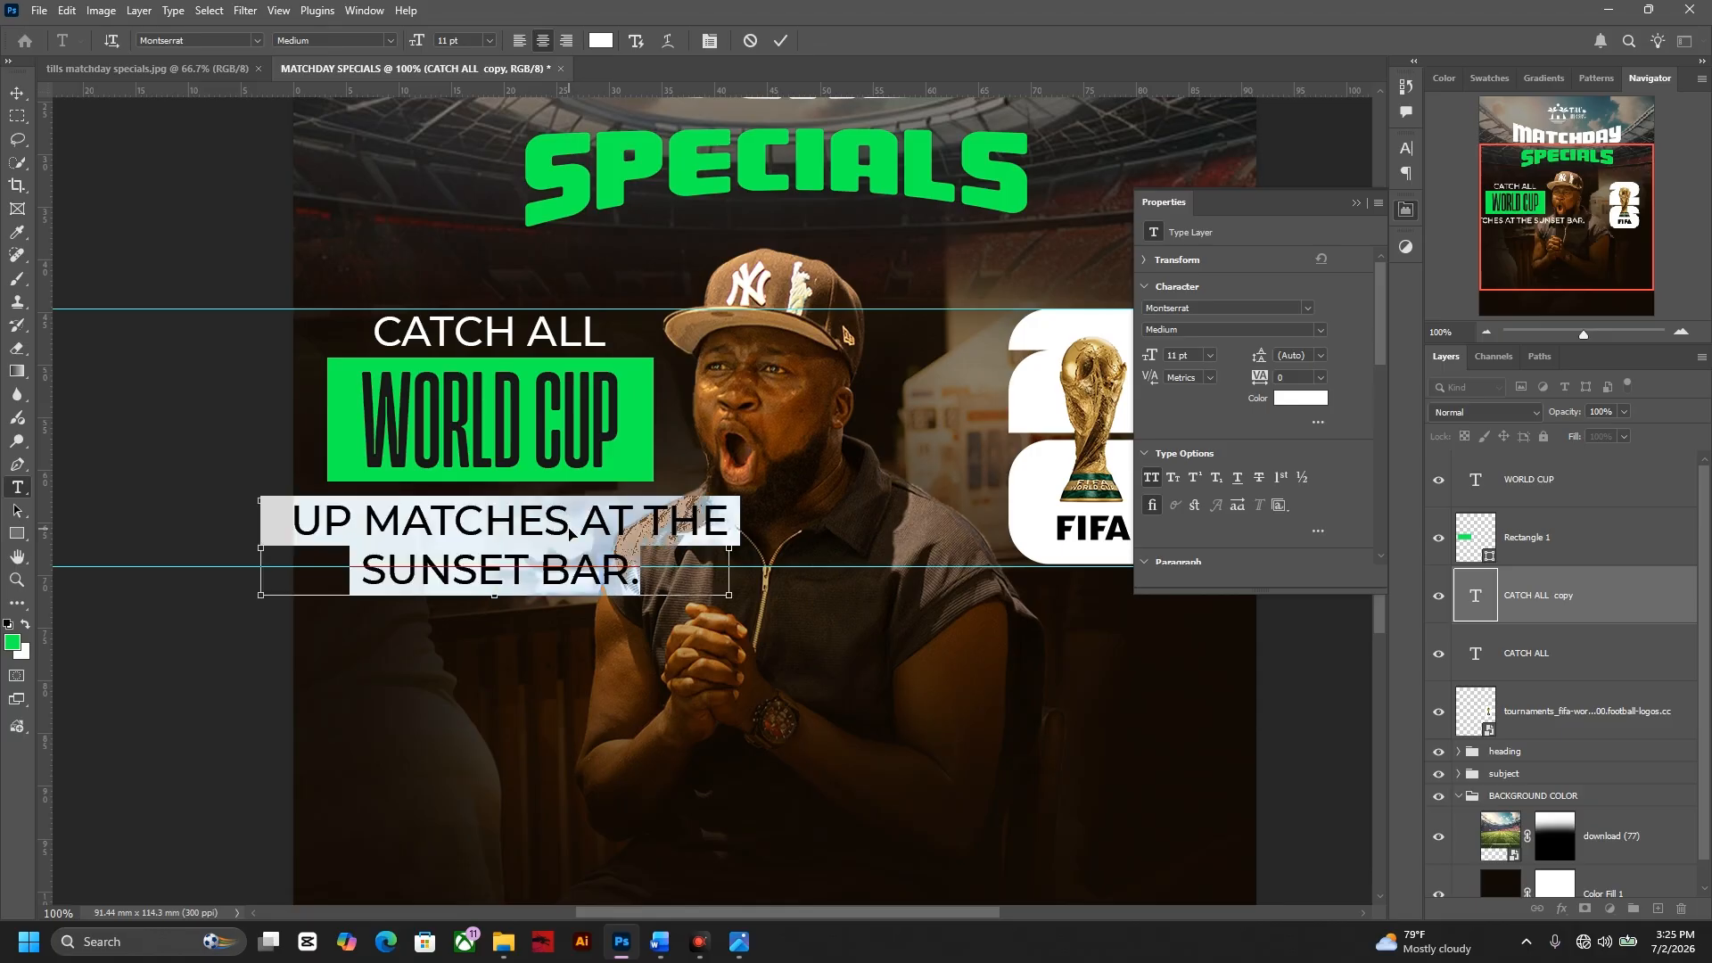
{"action": "left_click", "coordinate": [518, 40]}
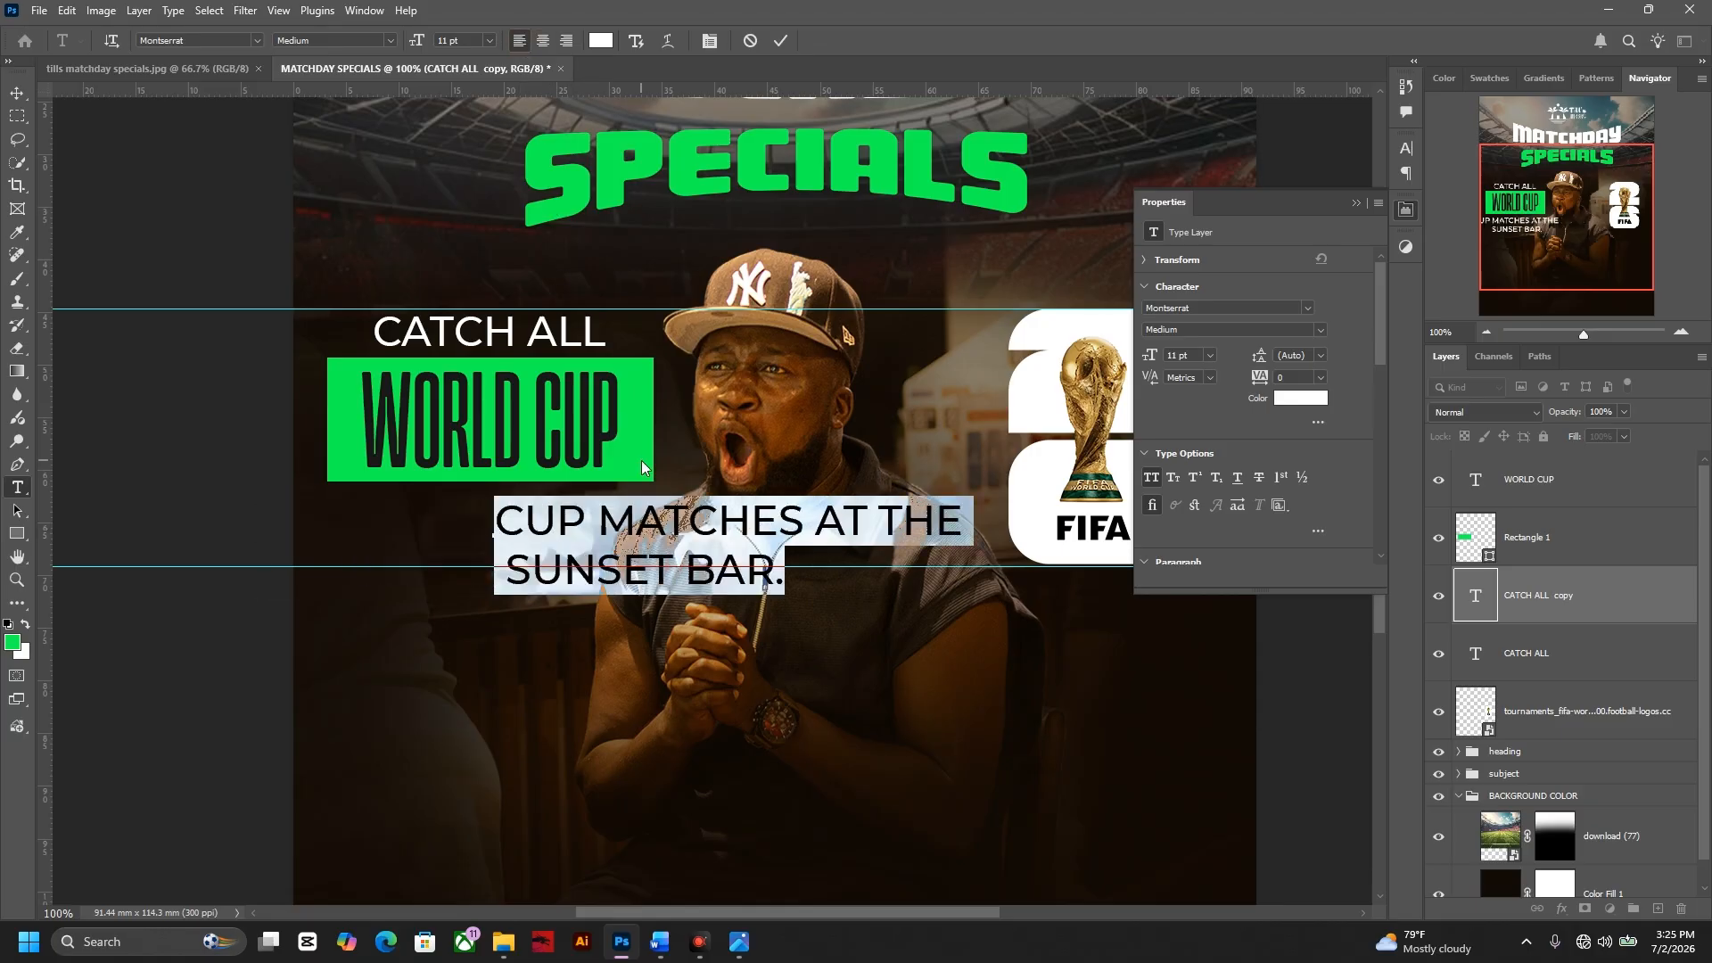
- Move the two-line text under the green rectangle's left edge and delete the word CUP from its start
{"action": "key", "text": "ctrl+Return"}
{"action": "key", "text": "v"}
{"action": "left_click_drag", "start_coordinate": [669, 528], "coordinate": [337, 531]}
{"action": "key", "text": "t"}
{"action": "key", "text": "BackSpace"}
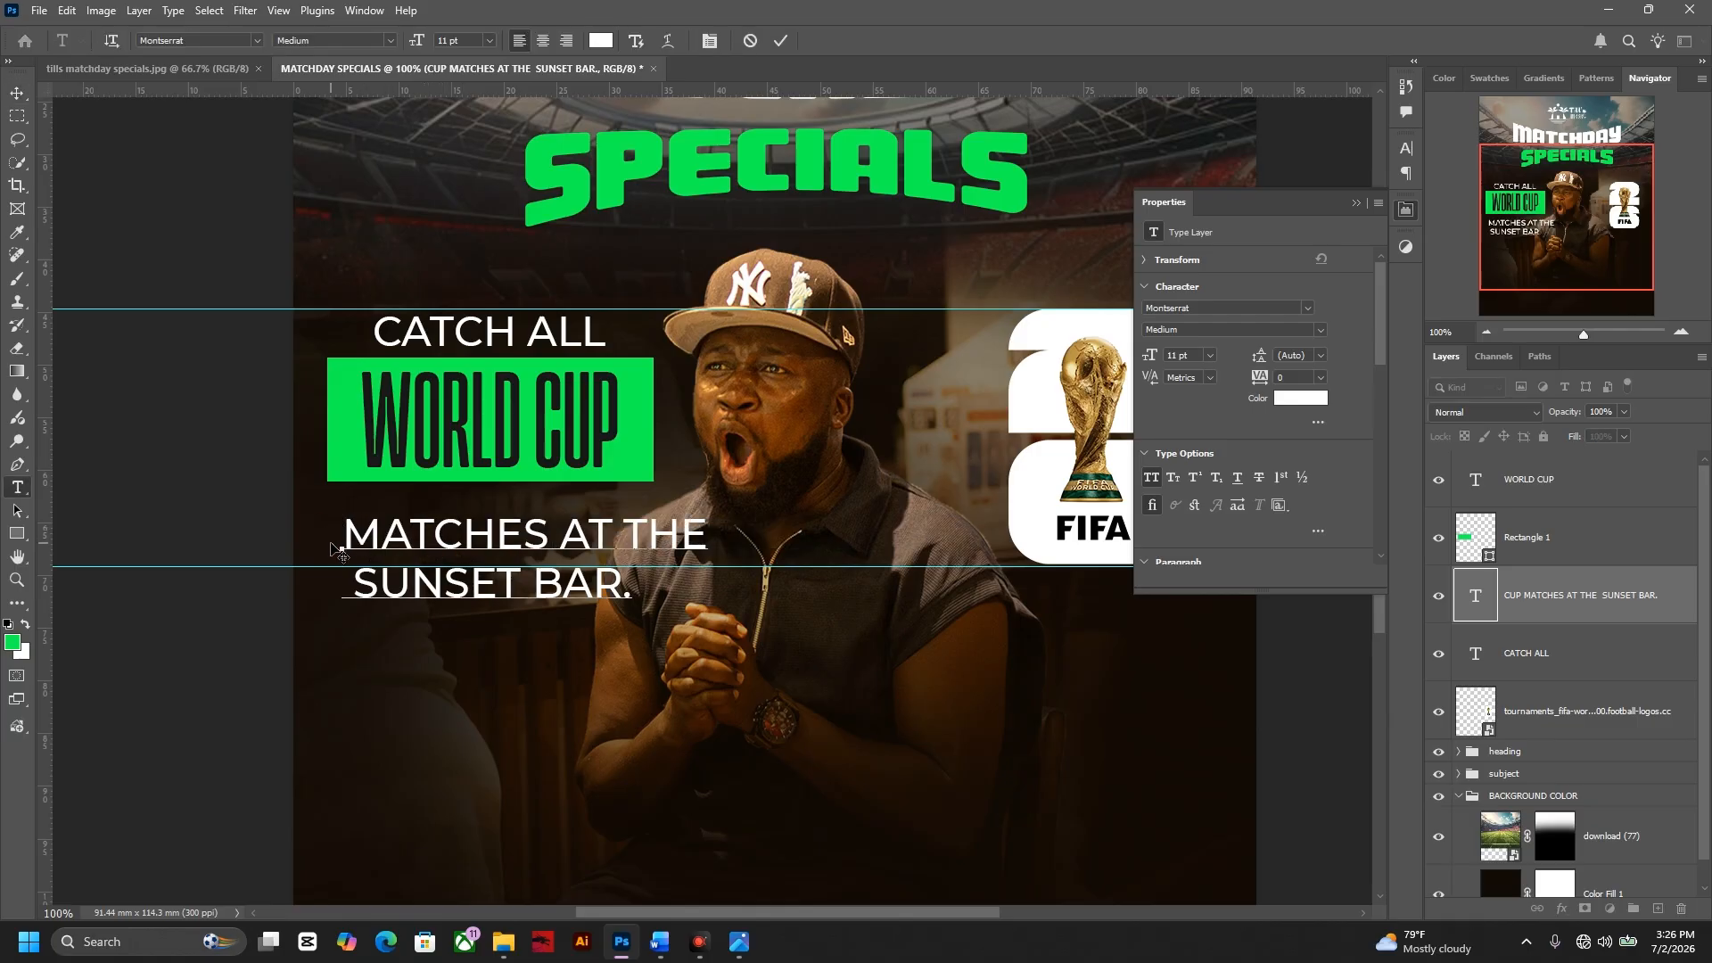
- Move the MATCHES AT THE SUNSET BAR text up just beneath the green rectangle and check it against the reference poster
{"action": "key", "text": "ctrl+Return"}
{"action": "key", "text": "v"}
{"action": "left_click_drag", "start_coordinate": [427, 534], "coordinate": [425, 514]}
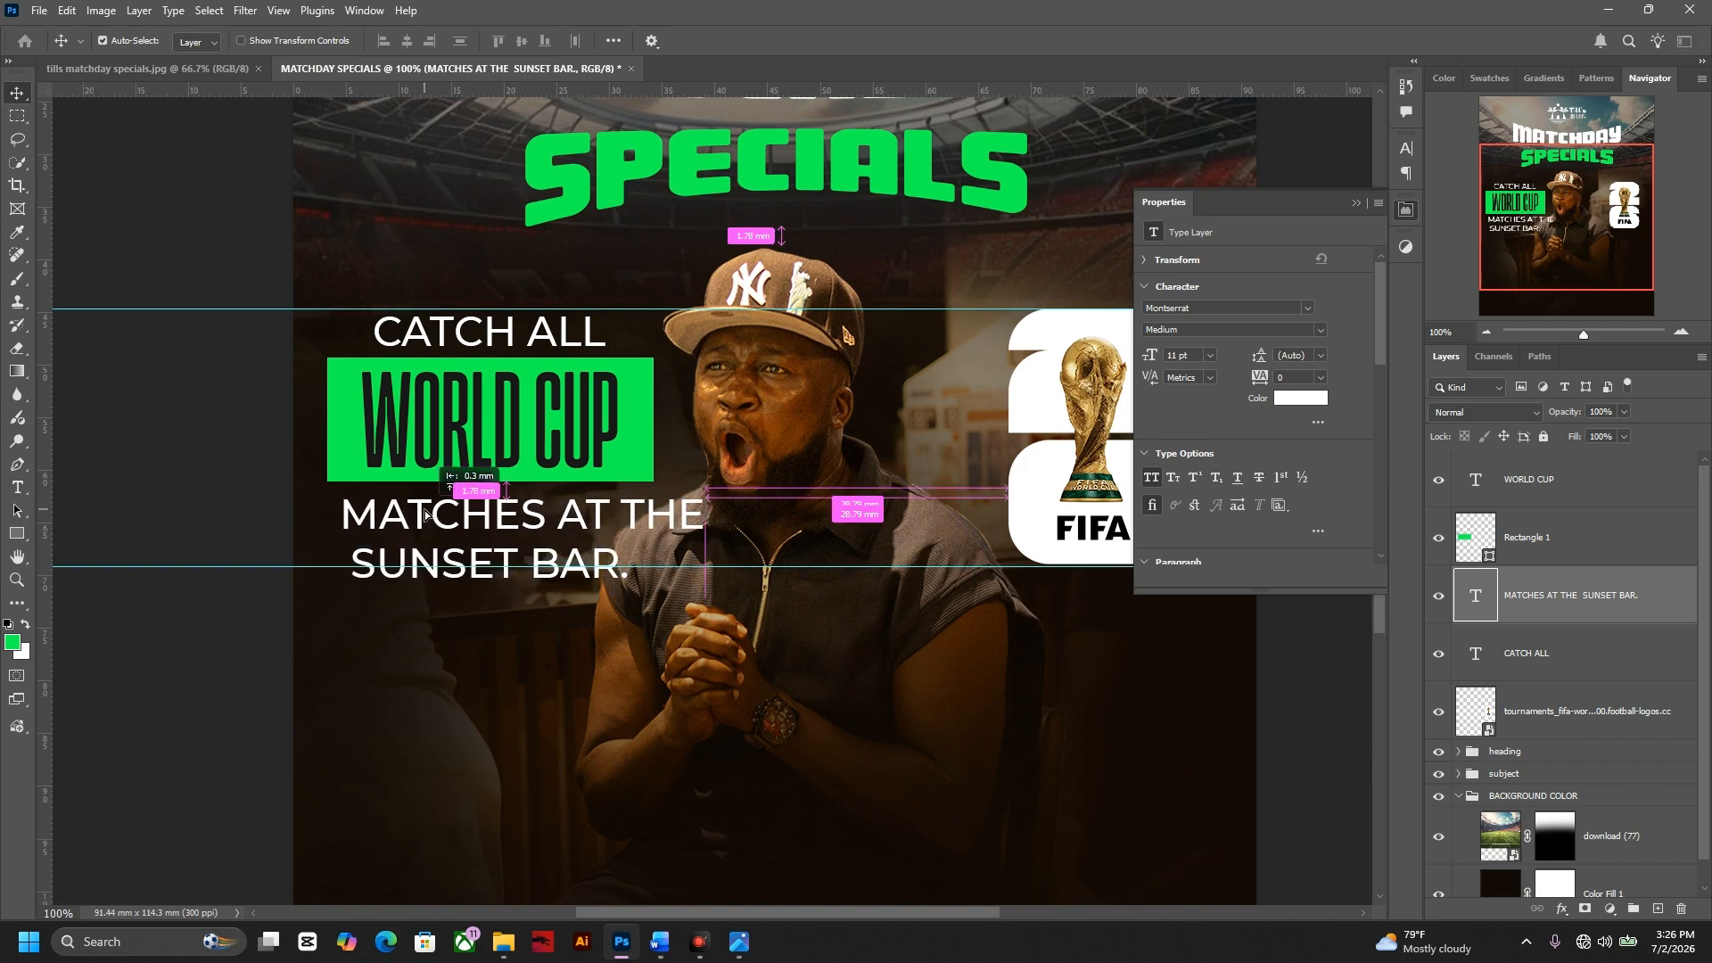
{"action": "left_click", "coordinate": [206, 75]}
{"action": "left_click", "coordinate": [440, 68]}
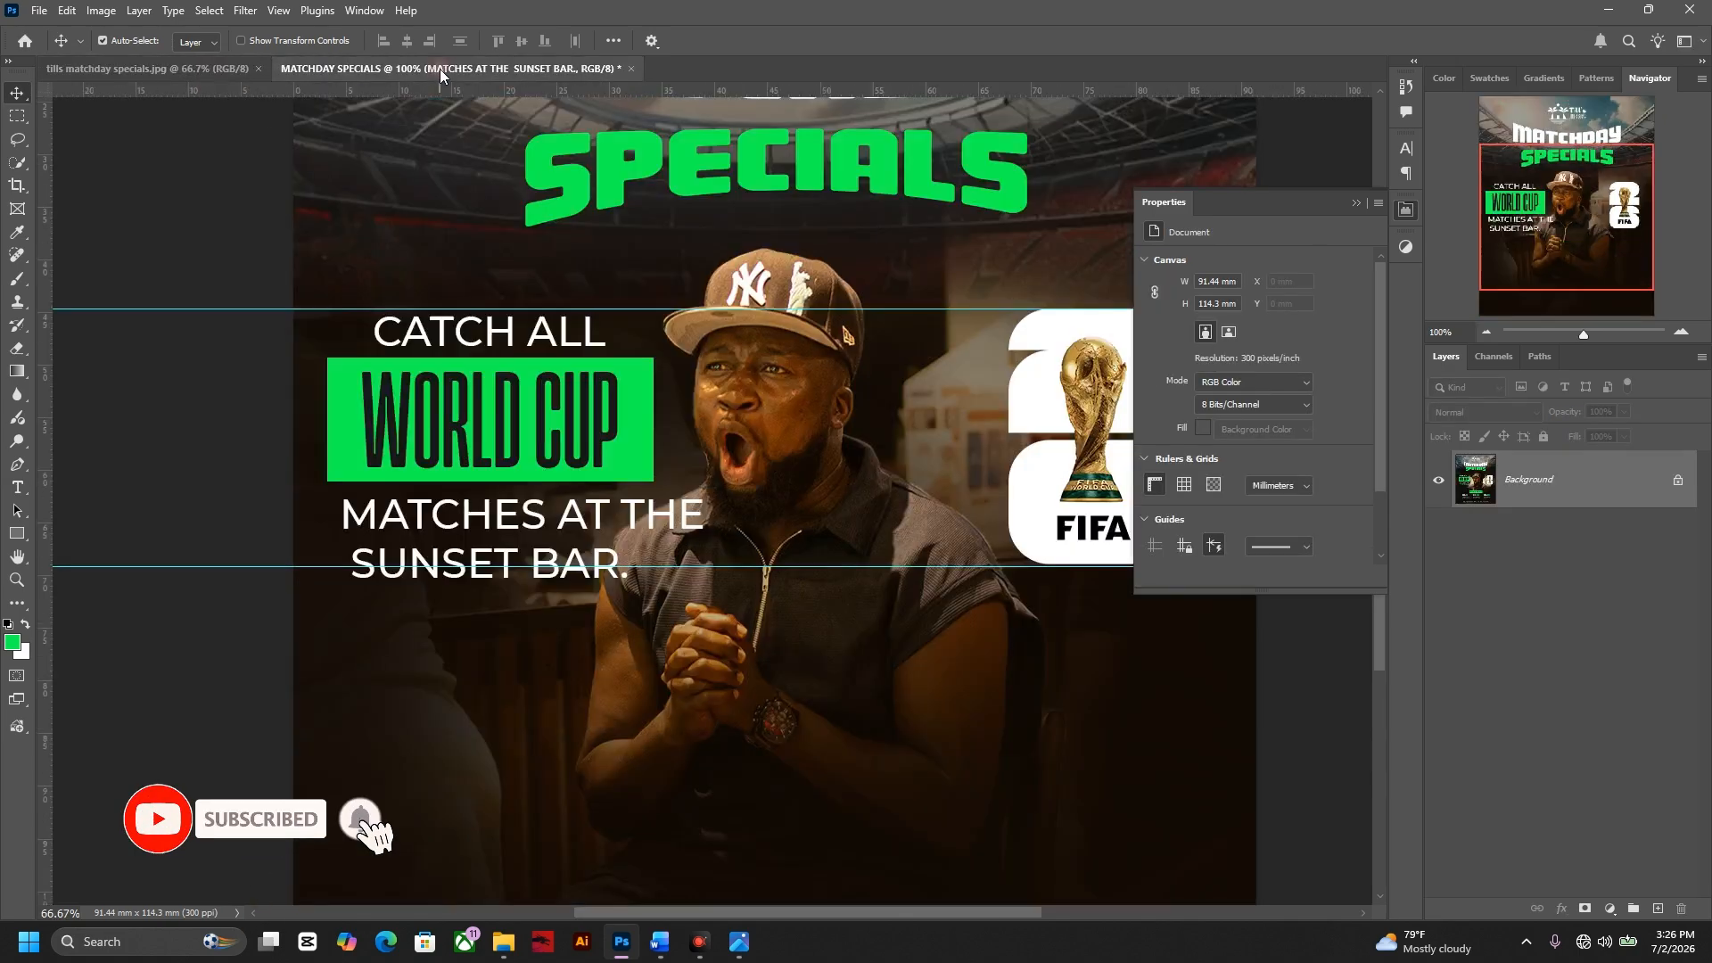
- Scale the MATCHES AT THE SUNSET BAR text down to 8.76 pt, fitting it between the green rectangle and the lower guide
{"action": "key", "text": "ctrl+t"}
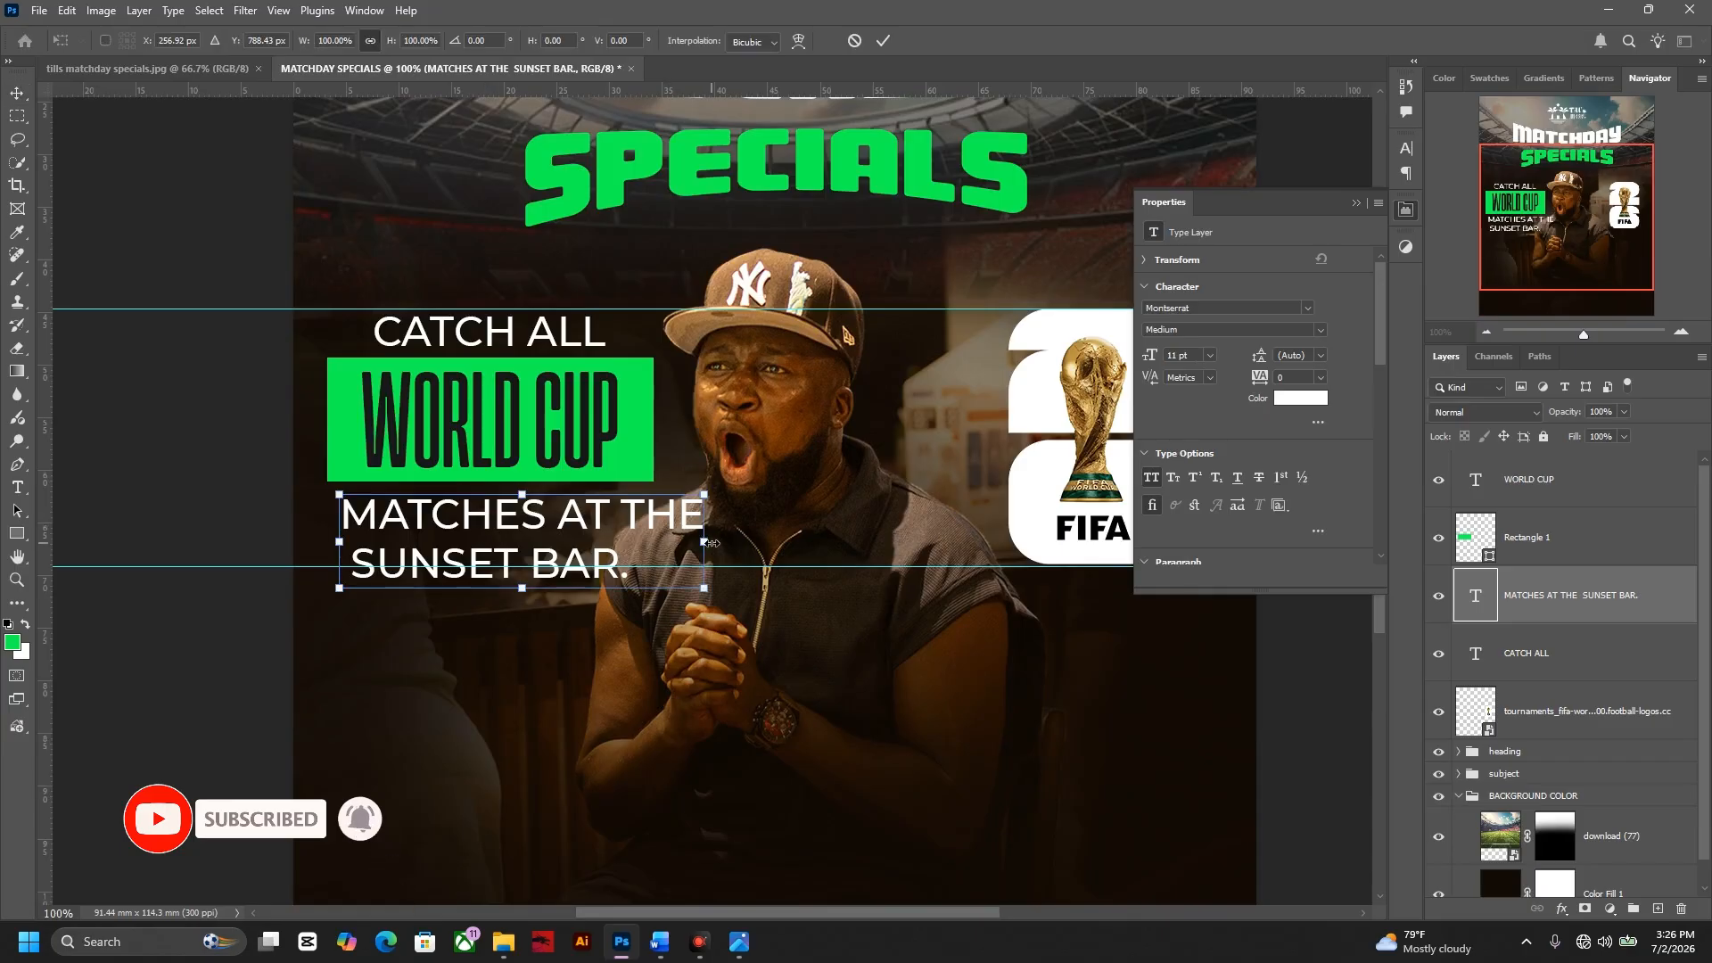
{"action": "left_click_drag", "start_coordinate": [704, 540], "coordinate": [656, 533]}
{"action": "left_click_drag", "start_coordinate": [330, 547], "coordinate": [406, 526]}
{"action": "key", "text": "Return"}
- Remove the extra space before SUNSET so both lines start flush, and nudge the text slightly
{"action": "key", "text": "t"}
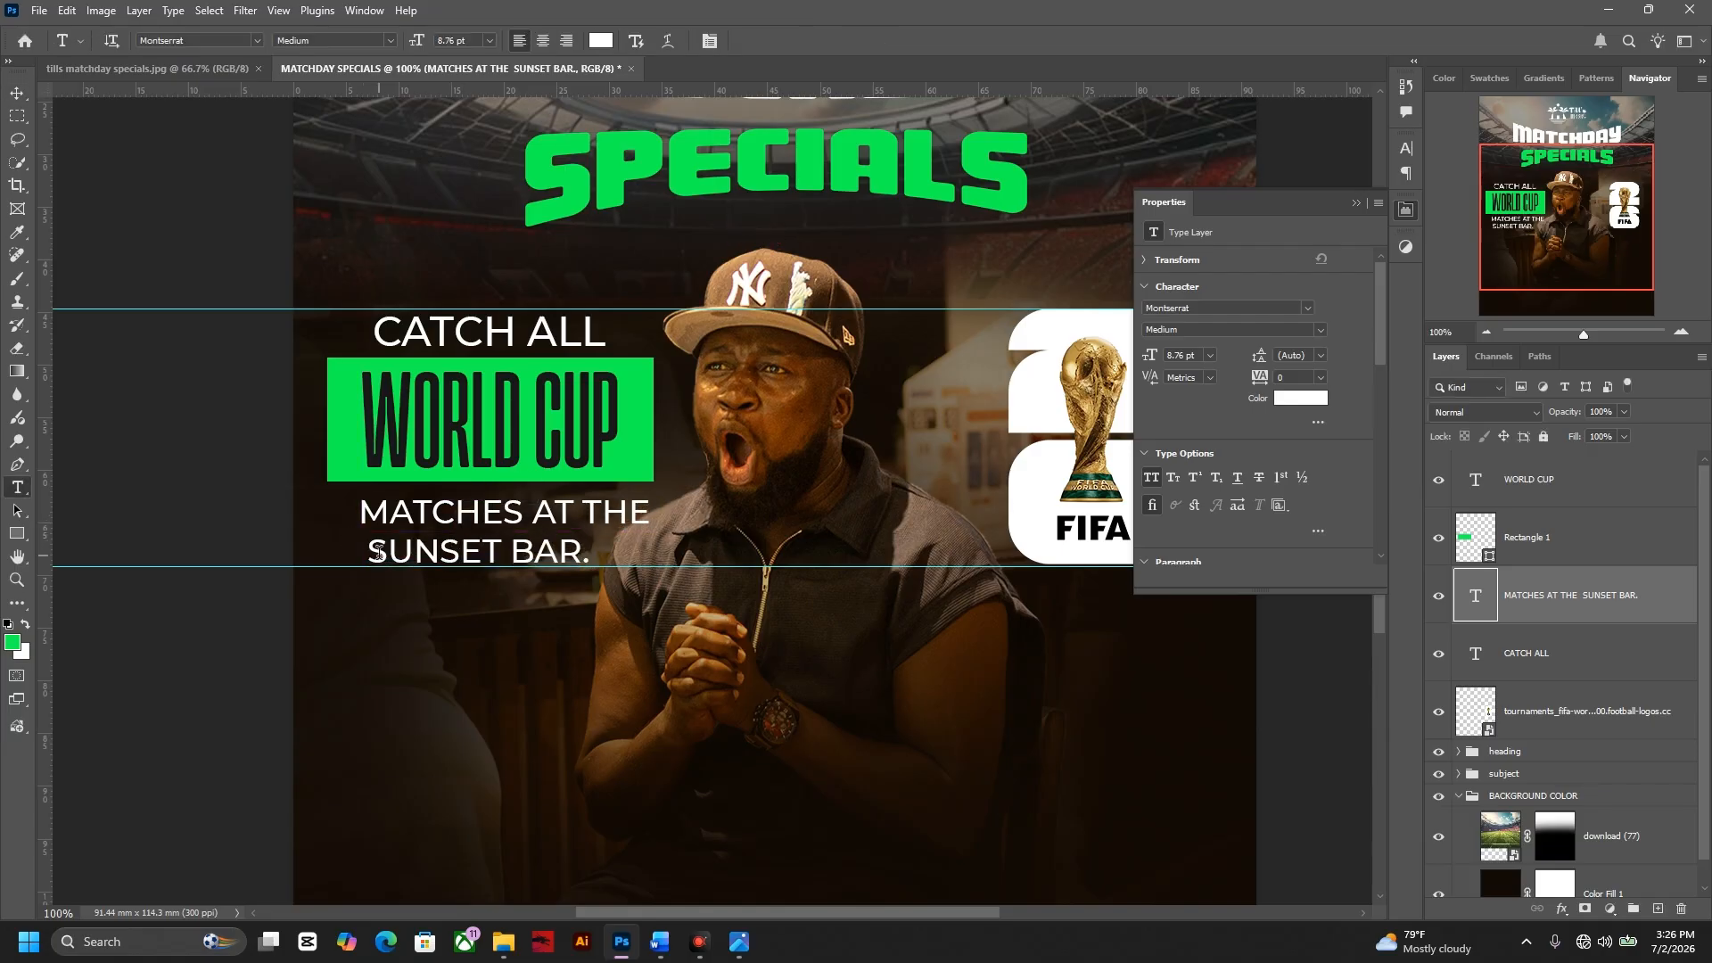
{"action": "left_click", "coordinate": [379, 553]}
{"action": "key", "text": "BackSpace"}
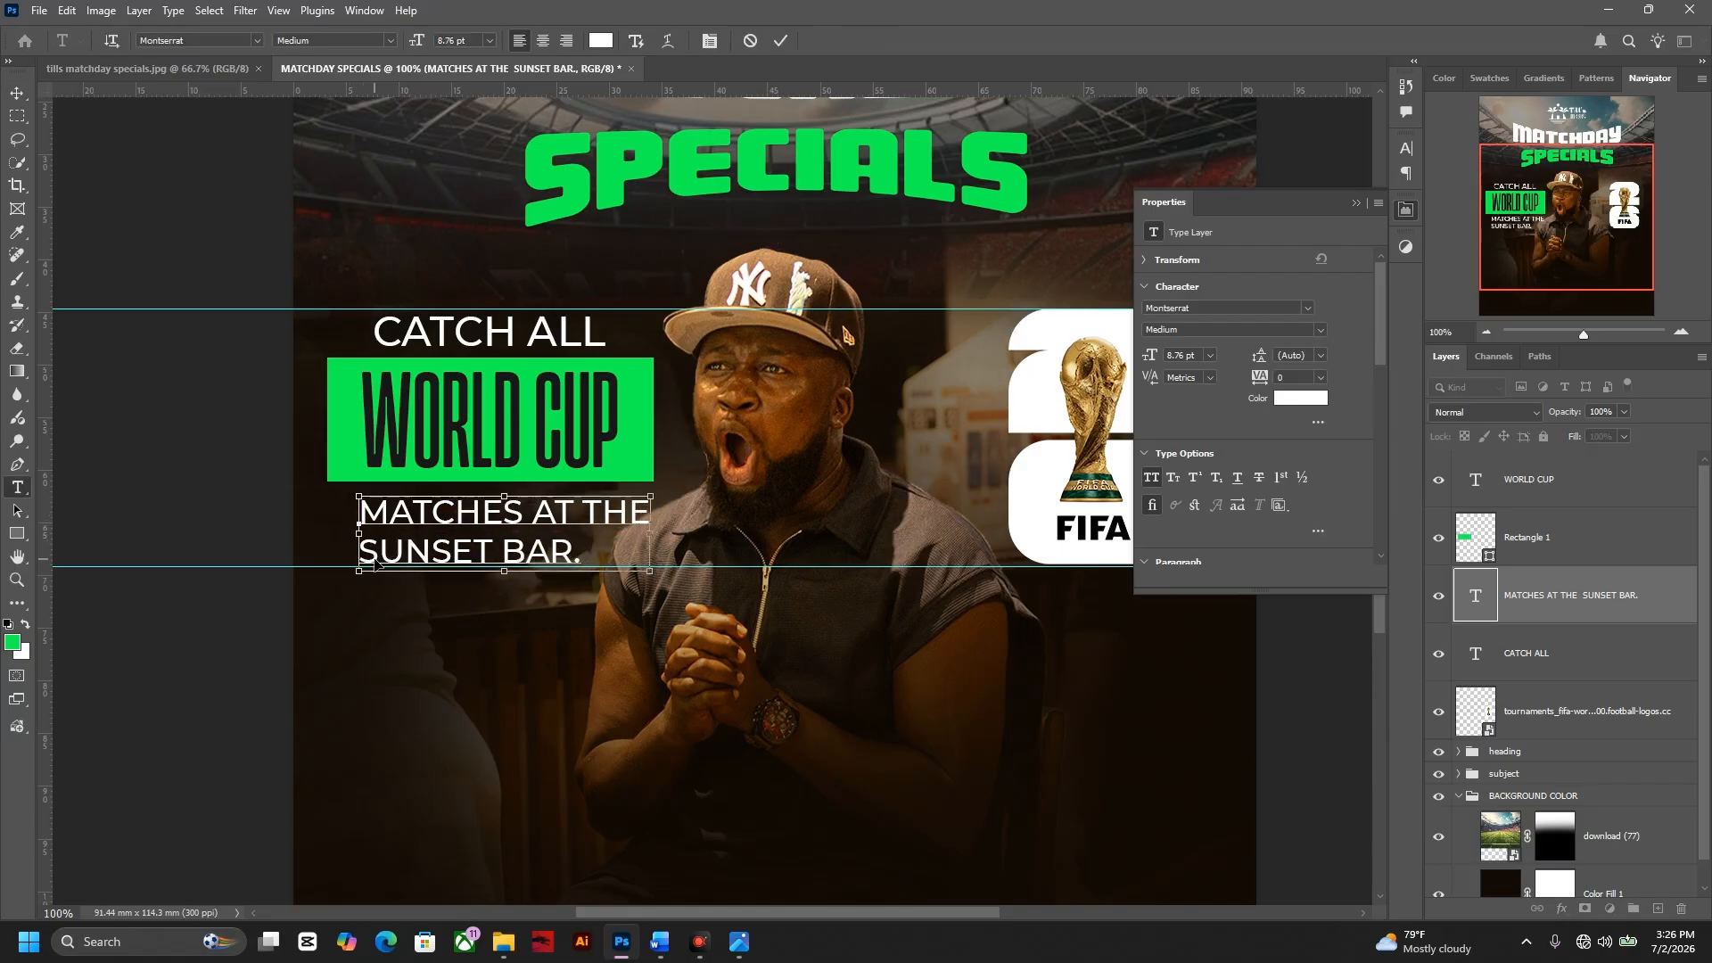
{"action": "key", "text": "ctrl+Return"}
{"action": "key", "text": "v"}
{"action": "left_click_drag", "start_coordinate": [450, 531], "coordinate": [448, 532]}
- Check the SUNSET BAR line against the reference poster, delete its trailing full stop, and recolour it with the rectangle's green
{"action": "left_click", "coordinate": [200, 60]}
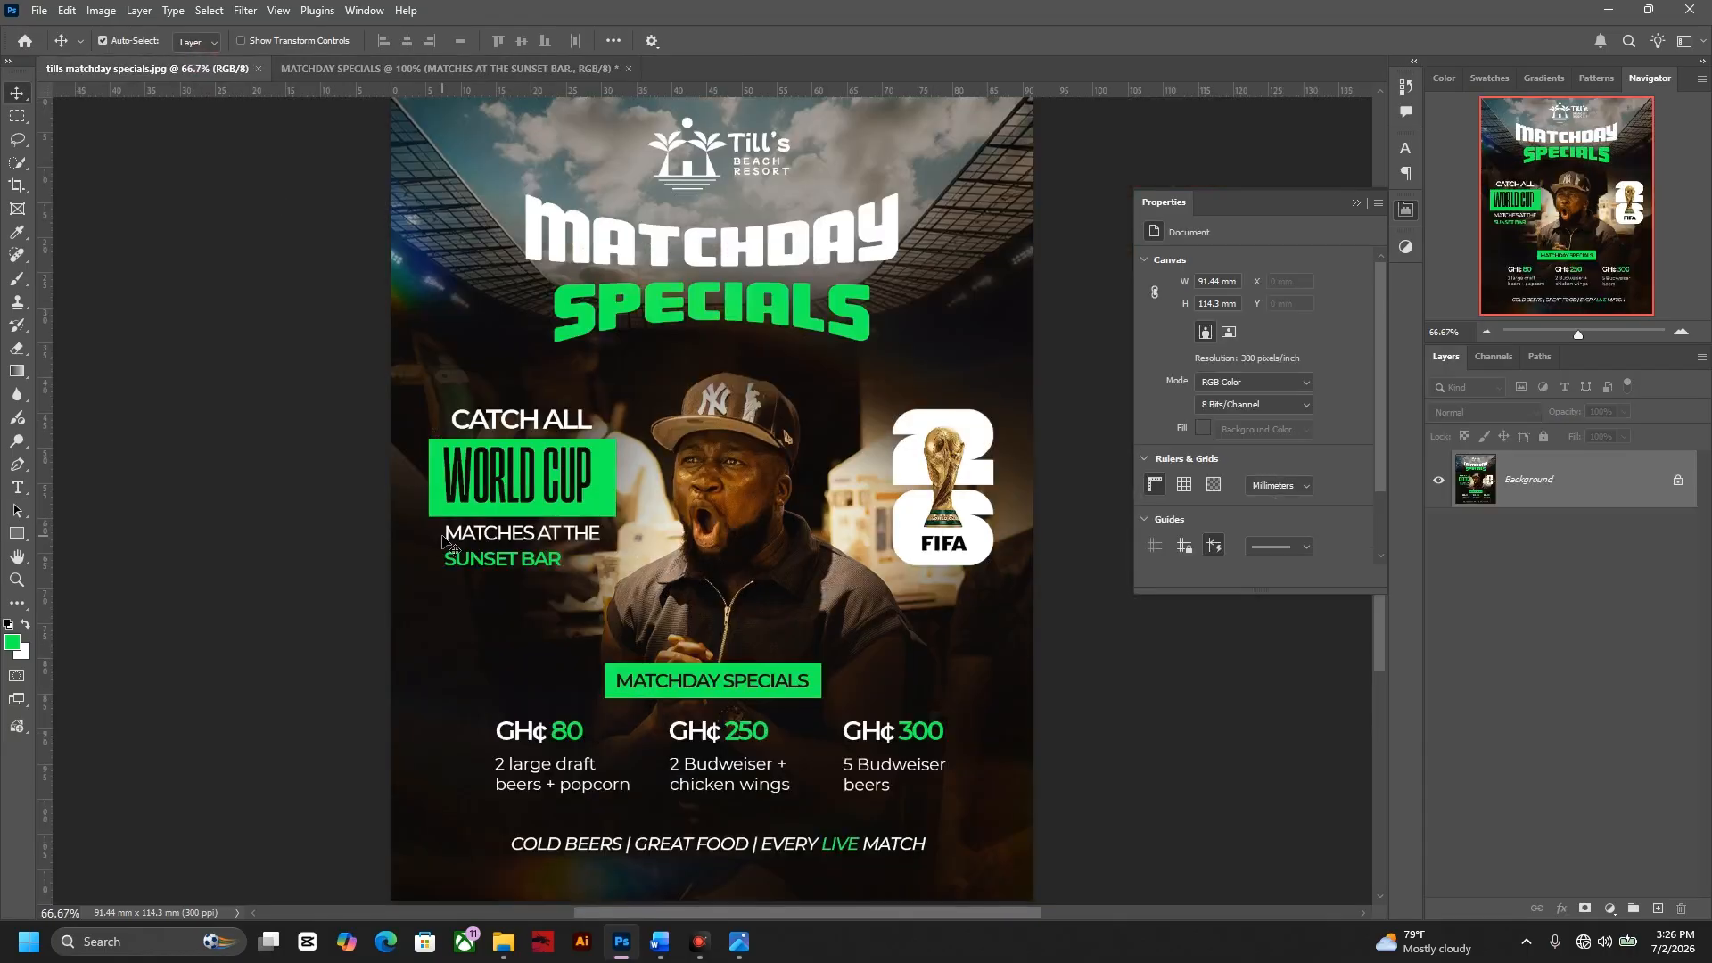
{"action": "left_click", "coordinate": [456, 66]}
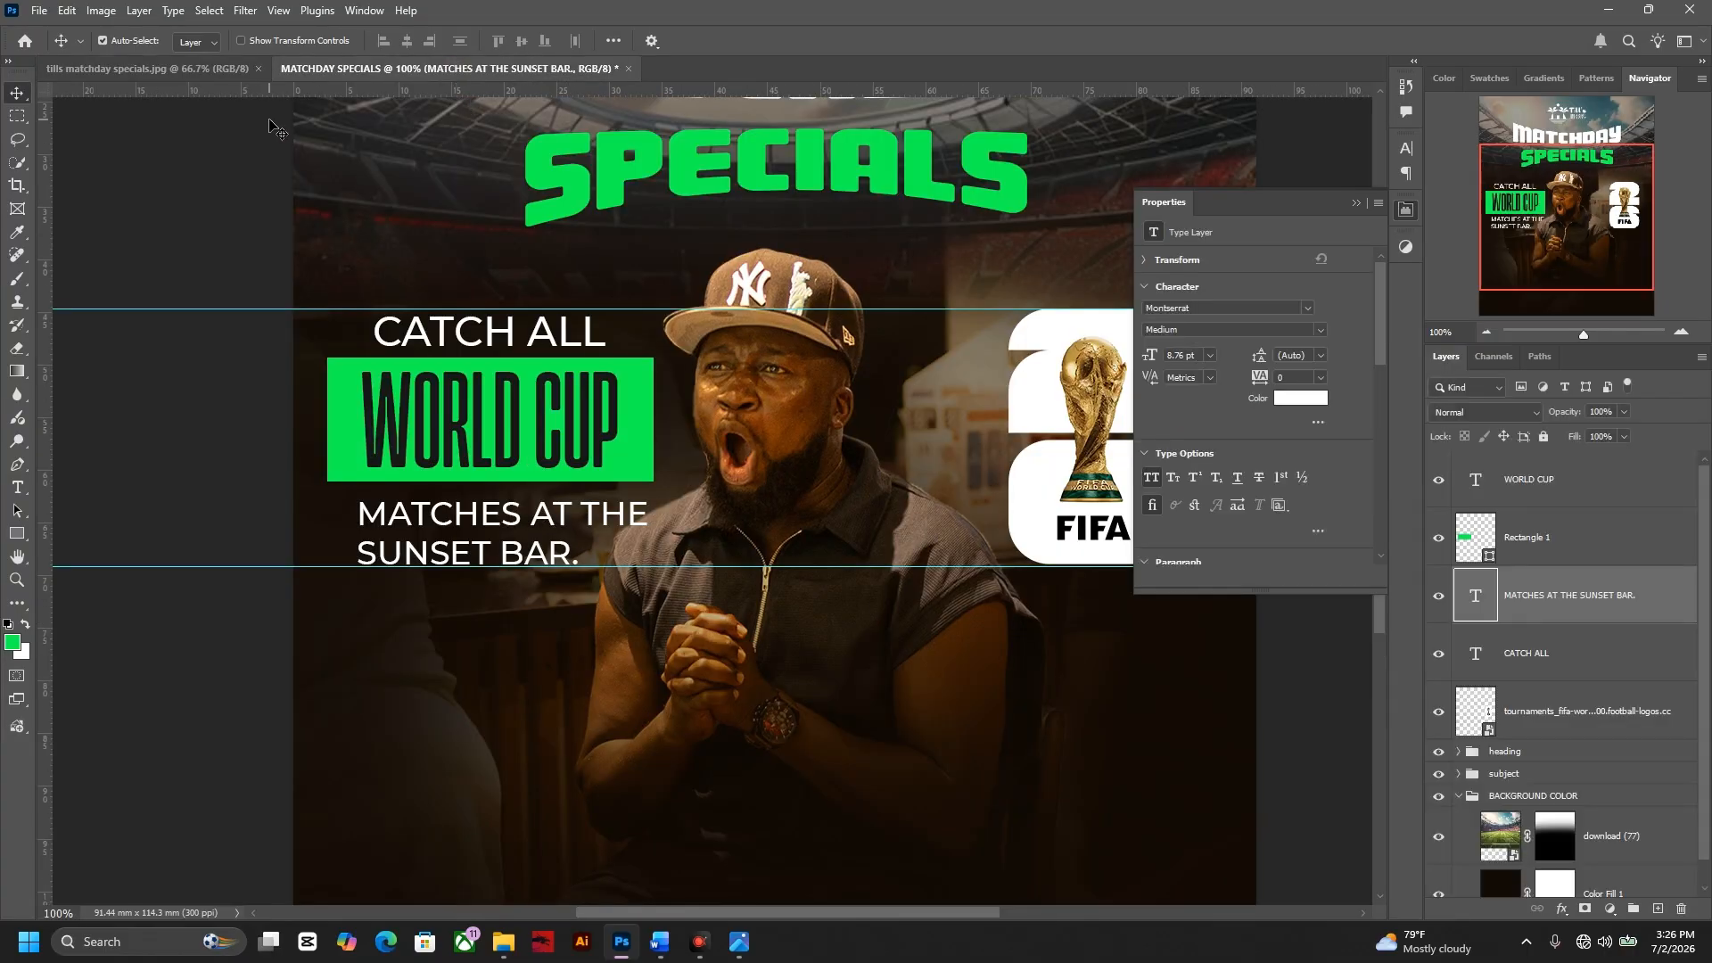
{"action": "left_click", "coordinate": [198, 68]}
{"action": "left_click", "coordinate": [399, 73]}
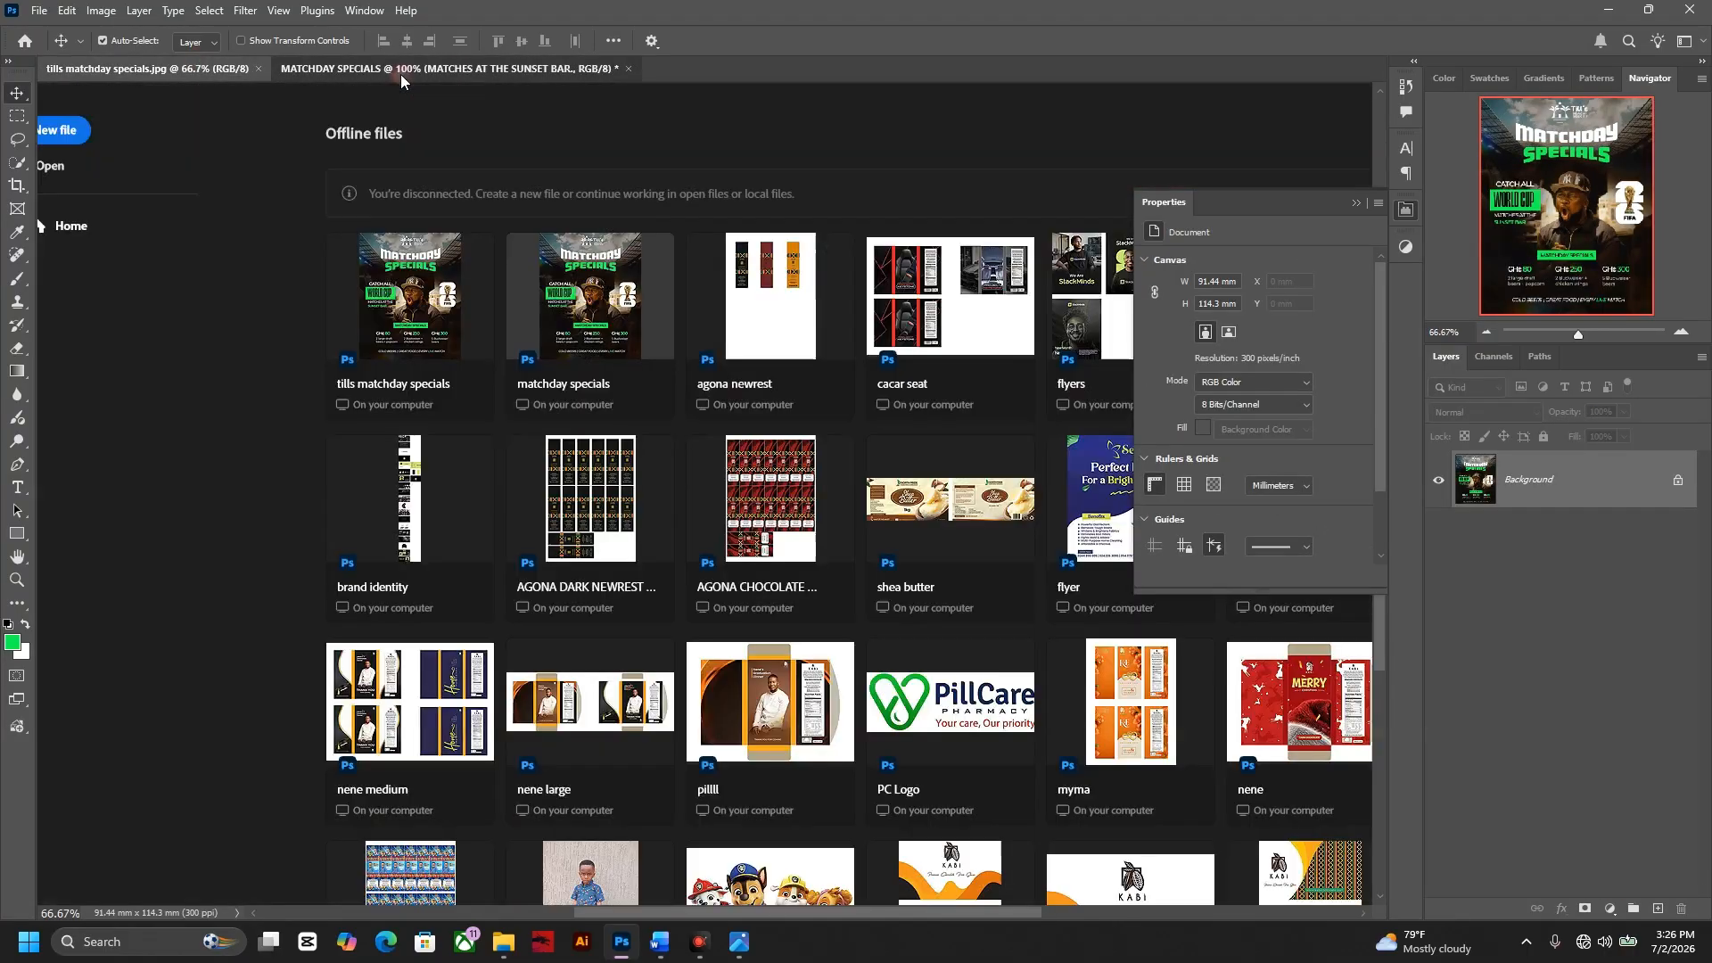
{"action": "double_click", "coordinate": [575, 553]}
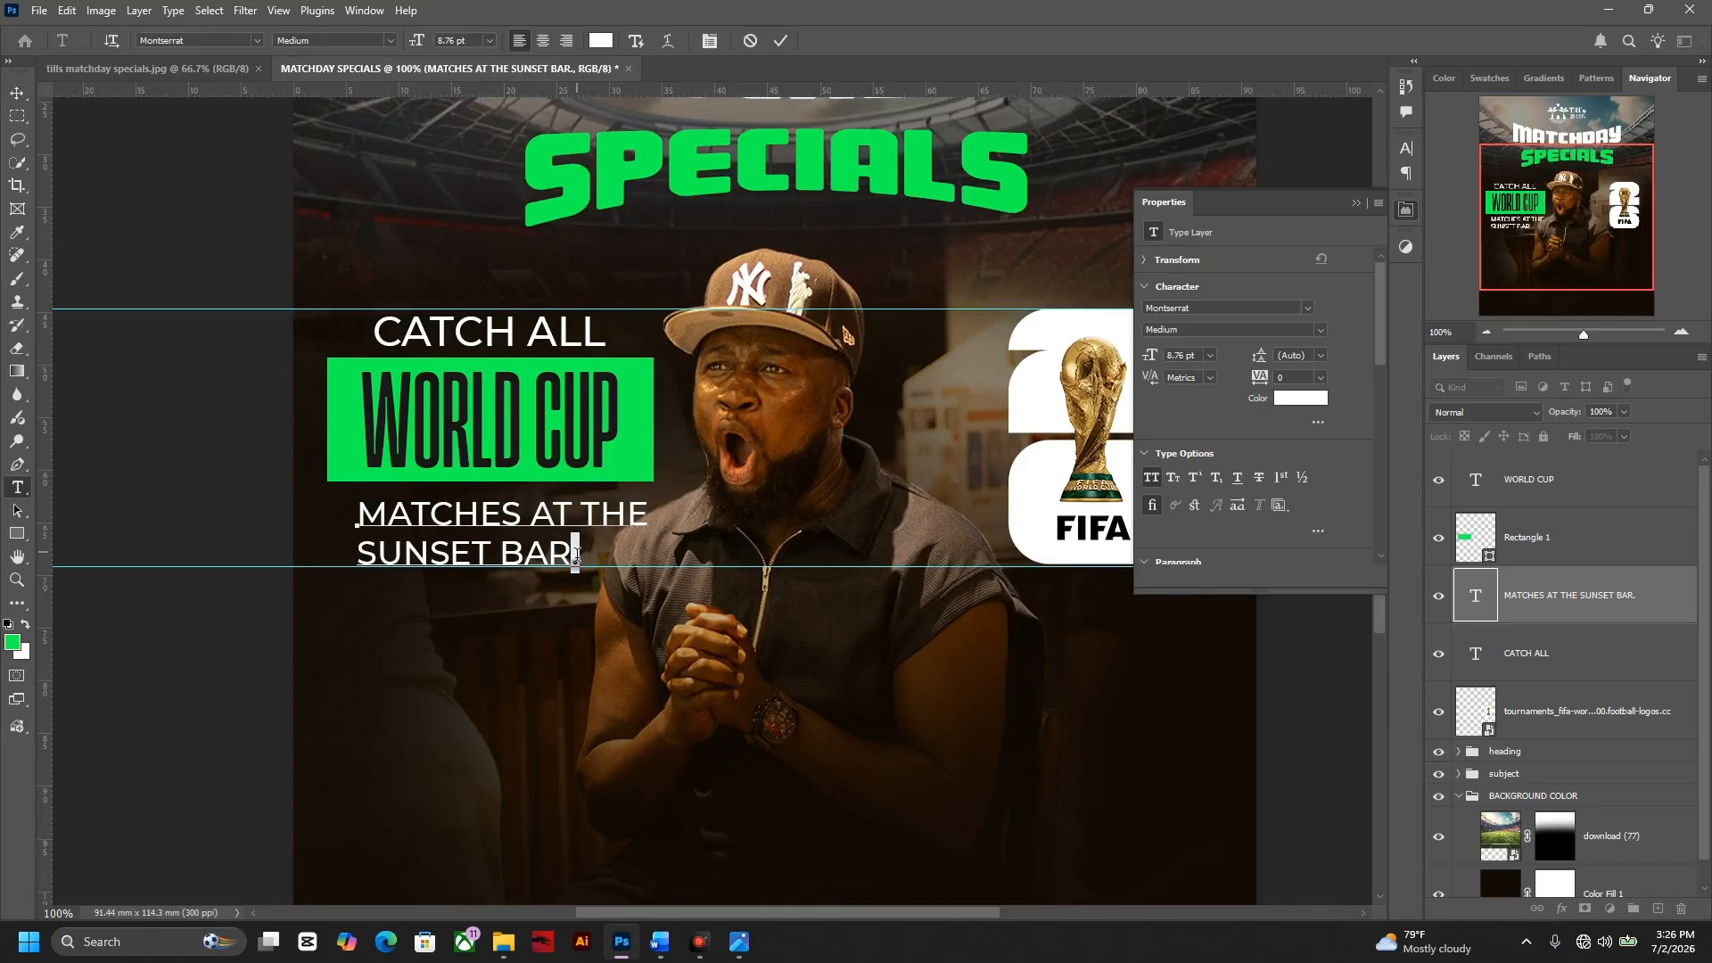
{"action": "left_click_drag", "start_coordinate": [575, 552], "coordinate": [347, 557]}
{"action": "left_click", "coordinate": [1290, 400]}
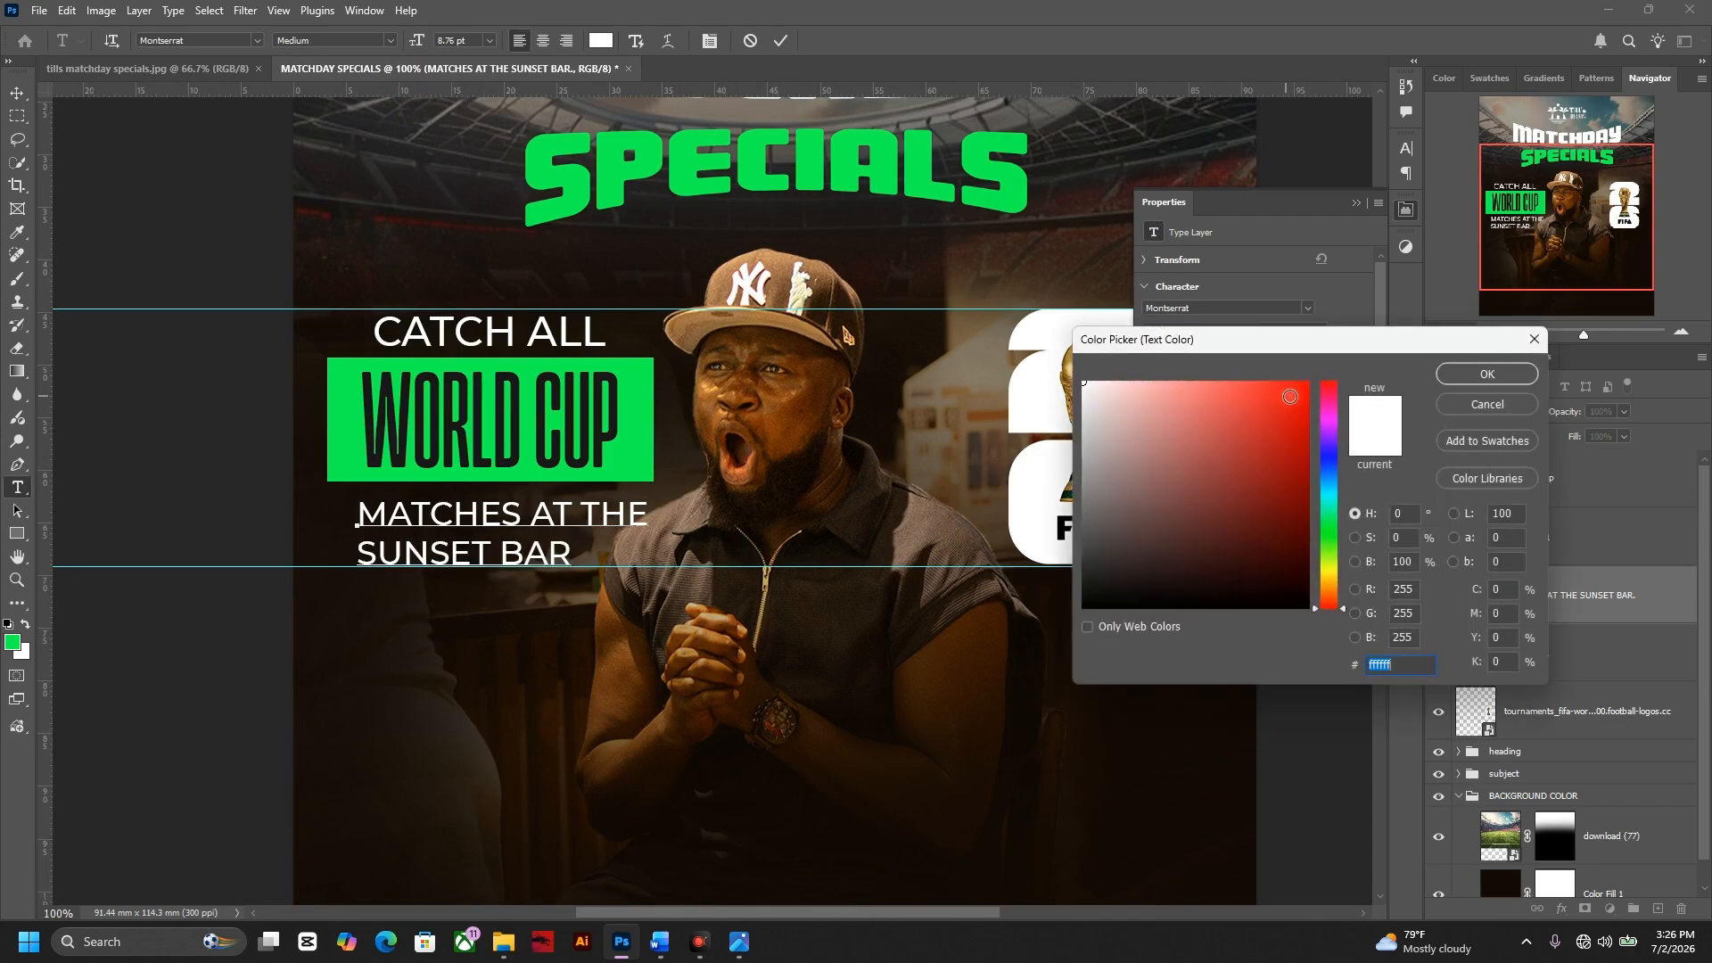
{"action": "left_click", "coordinate": [637, 452]}
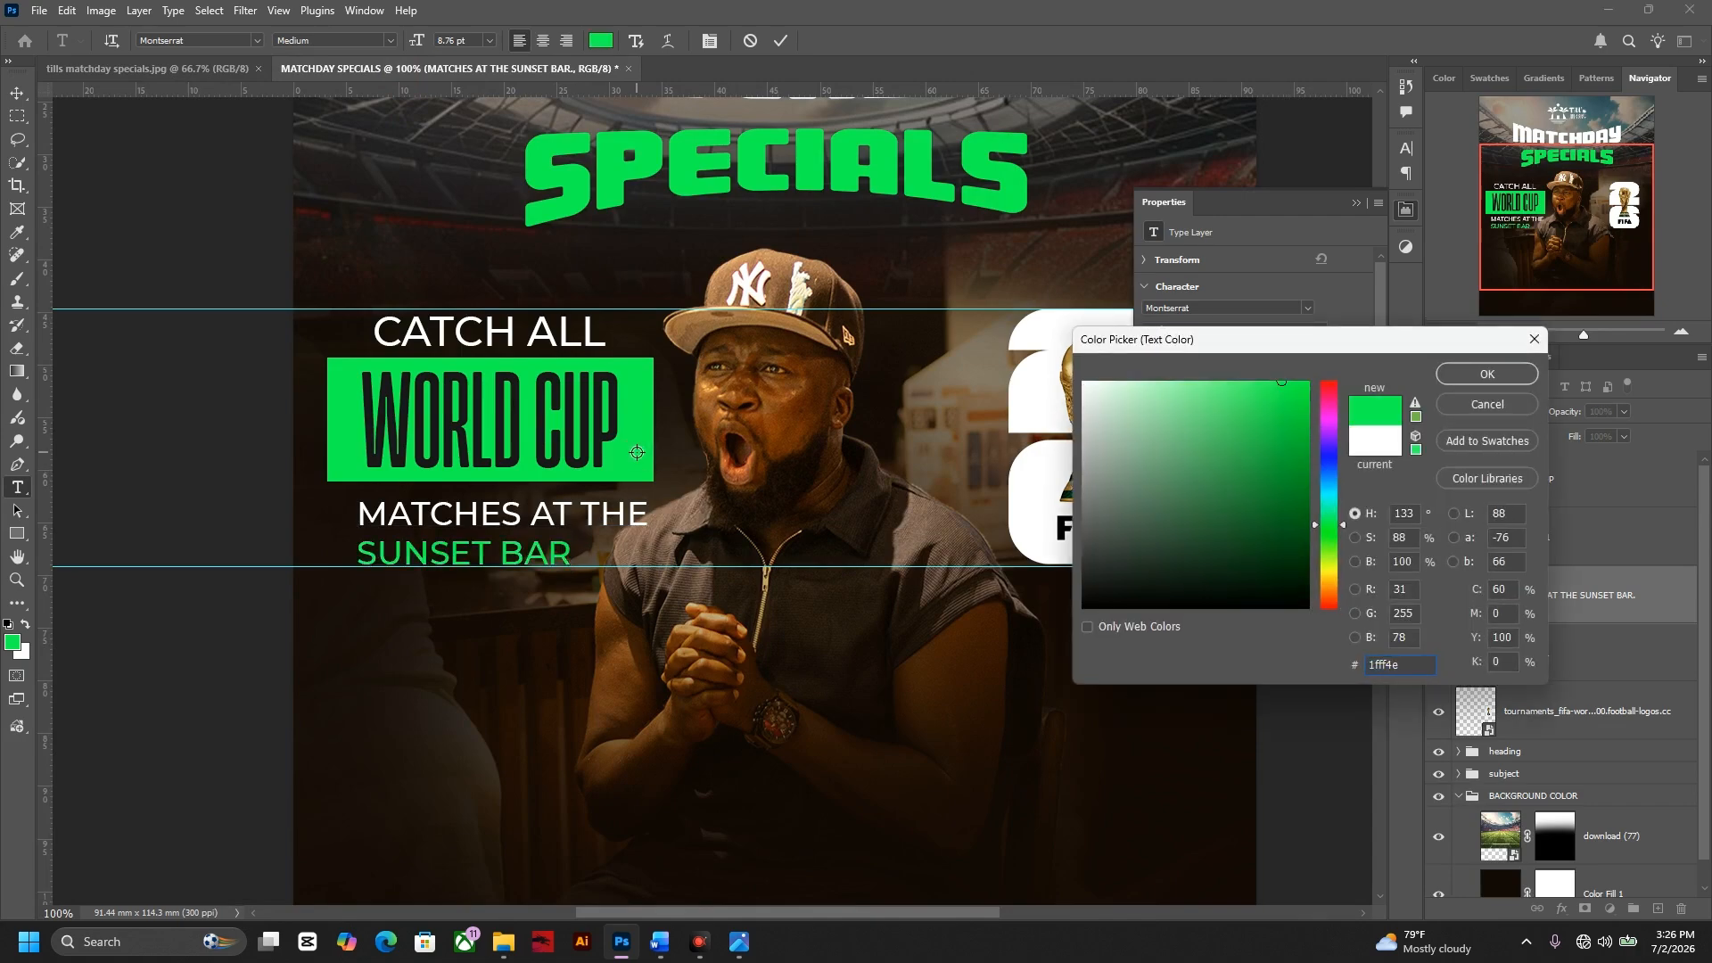
{"action": "key", "text": "Return"}
{"action": "key", "text": "ctrl+Return"}
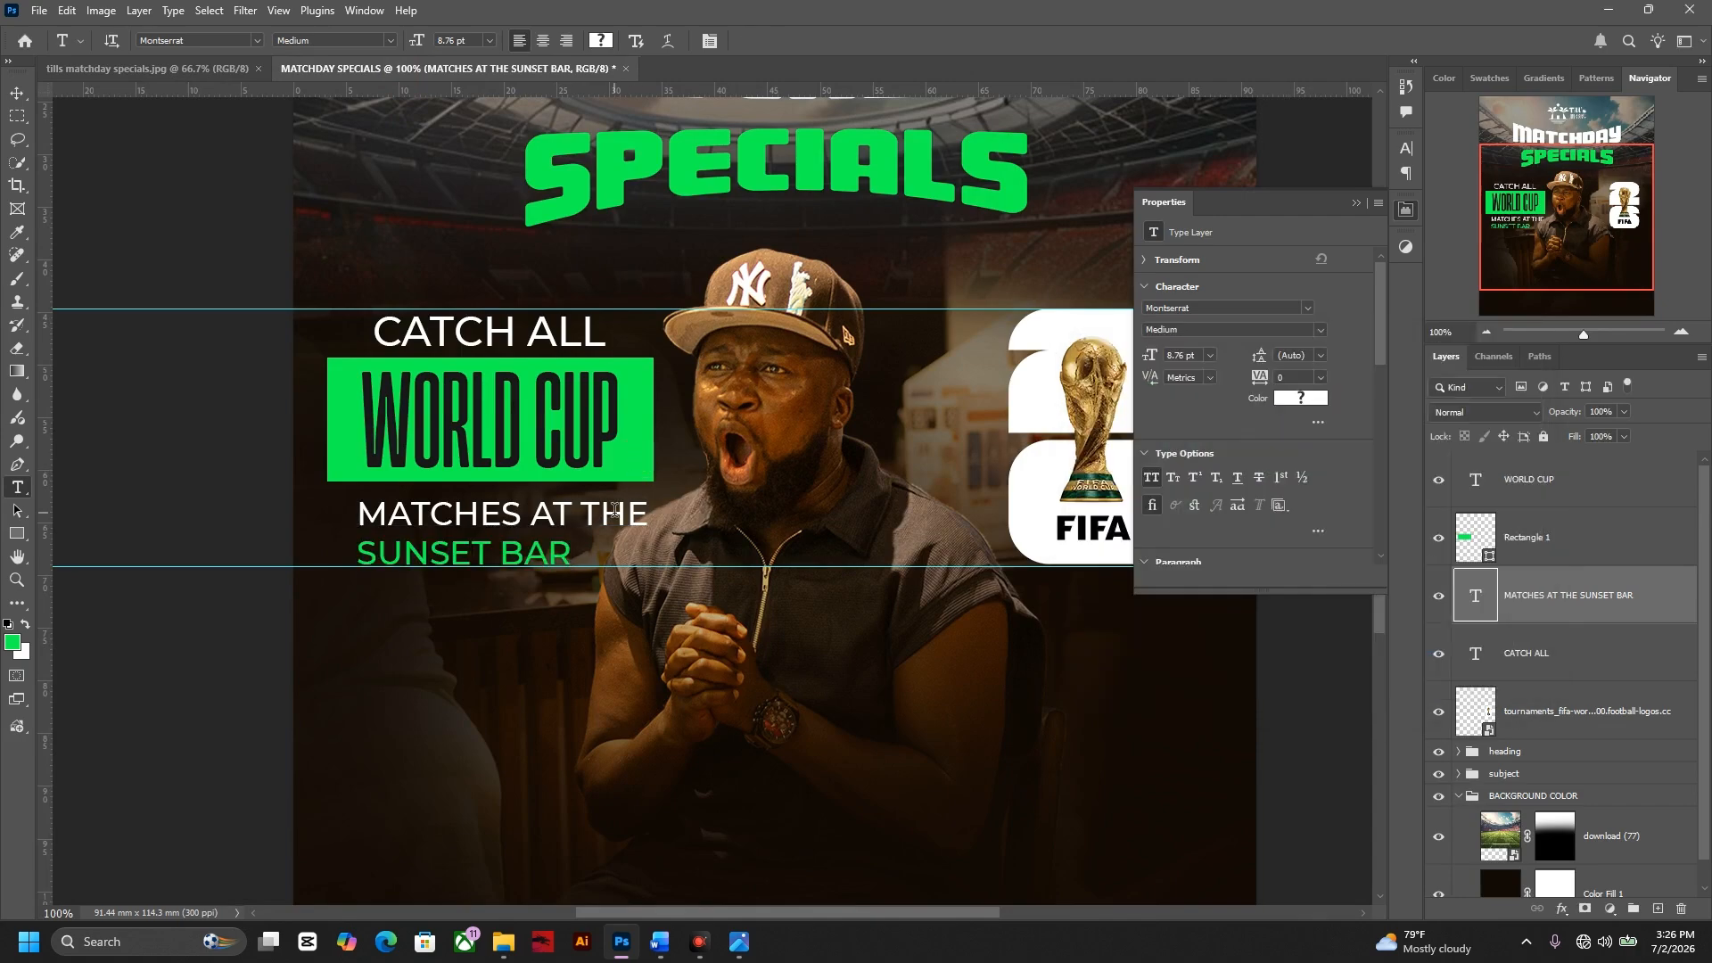
- Nudge the MATCHES AT THE SUNSET BAR text up slightly between the green rectangle and the lower guide
{"action": "key", "text": "v"}
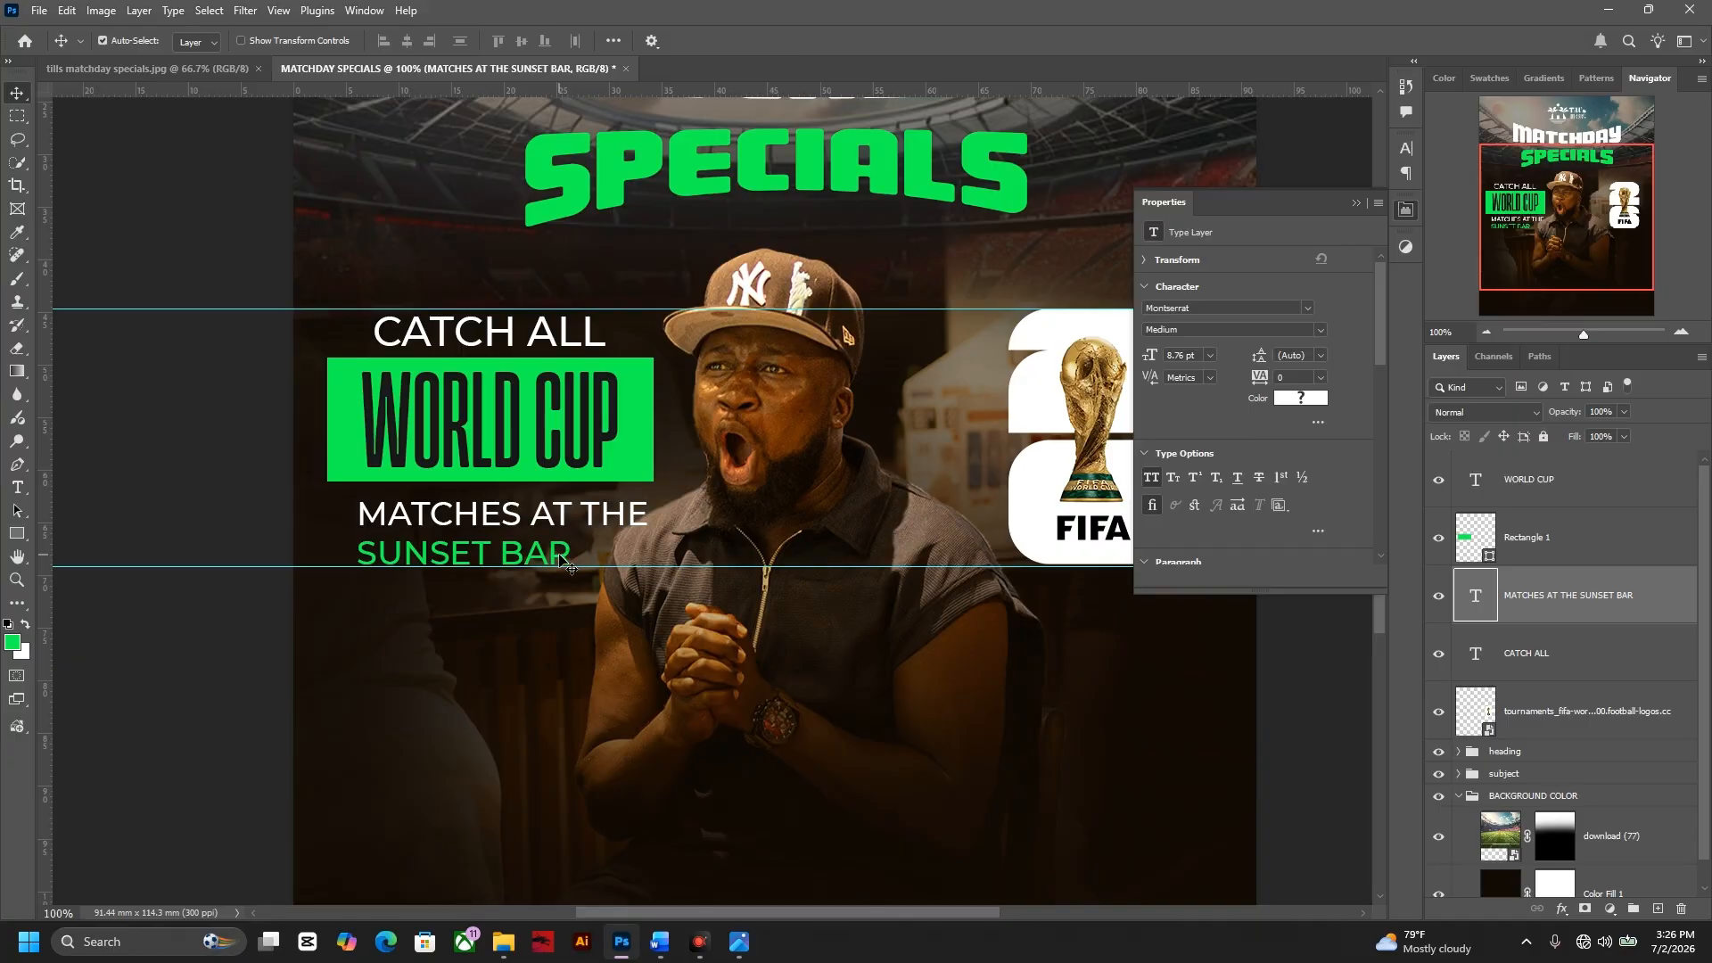
{"action": "key", "text": "Down"}
{"action": "key", "text": "Up"}
{"action": "key", "text": "Up"}
{"action": "key", "text": "Down"}
{"action": "key", "text": "Up"}
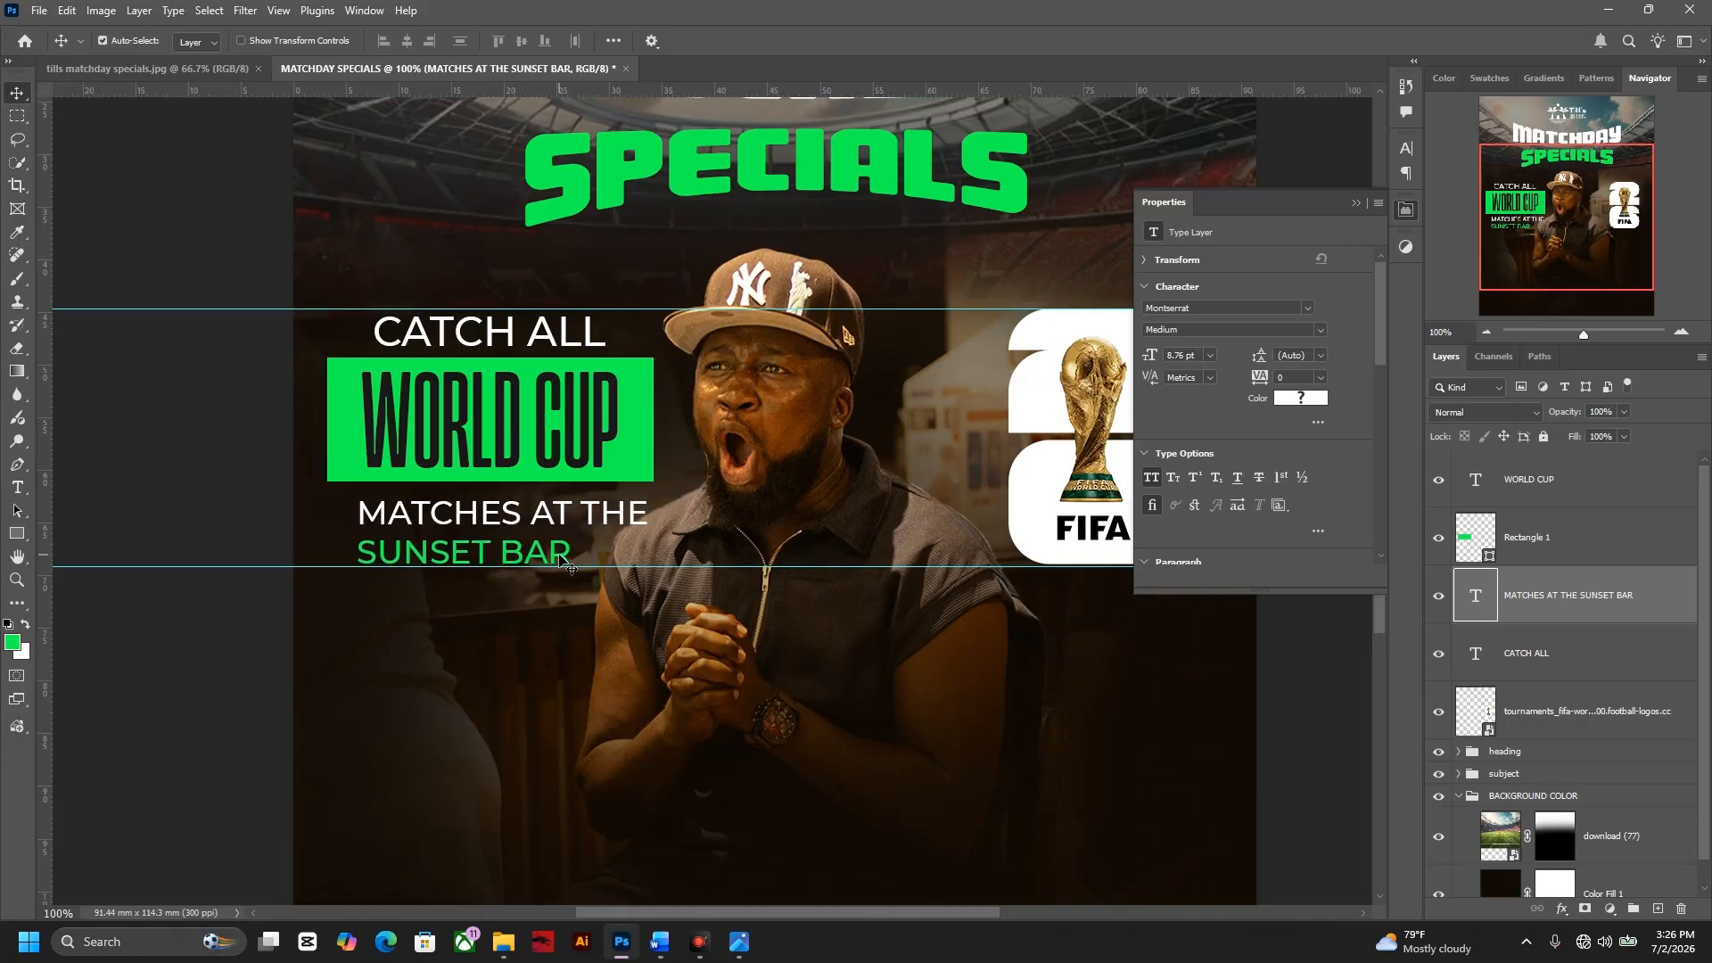
- Try the Till's Beach Resort logo without its white Color Overlay effect and undo the removal
{"action": "scroll", "coordinate": [757, 419], "scroll_direction": "up", "scroll_amount": 4}
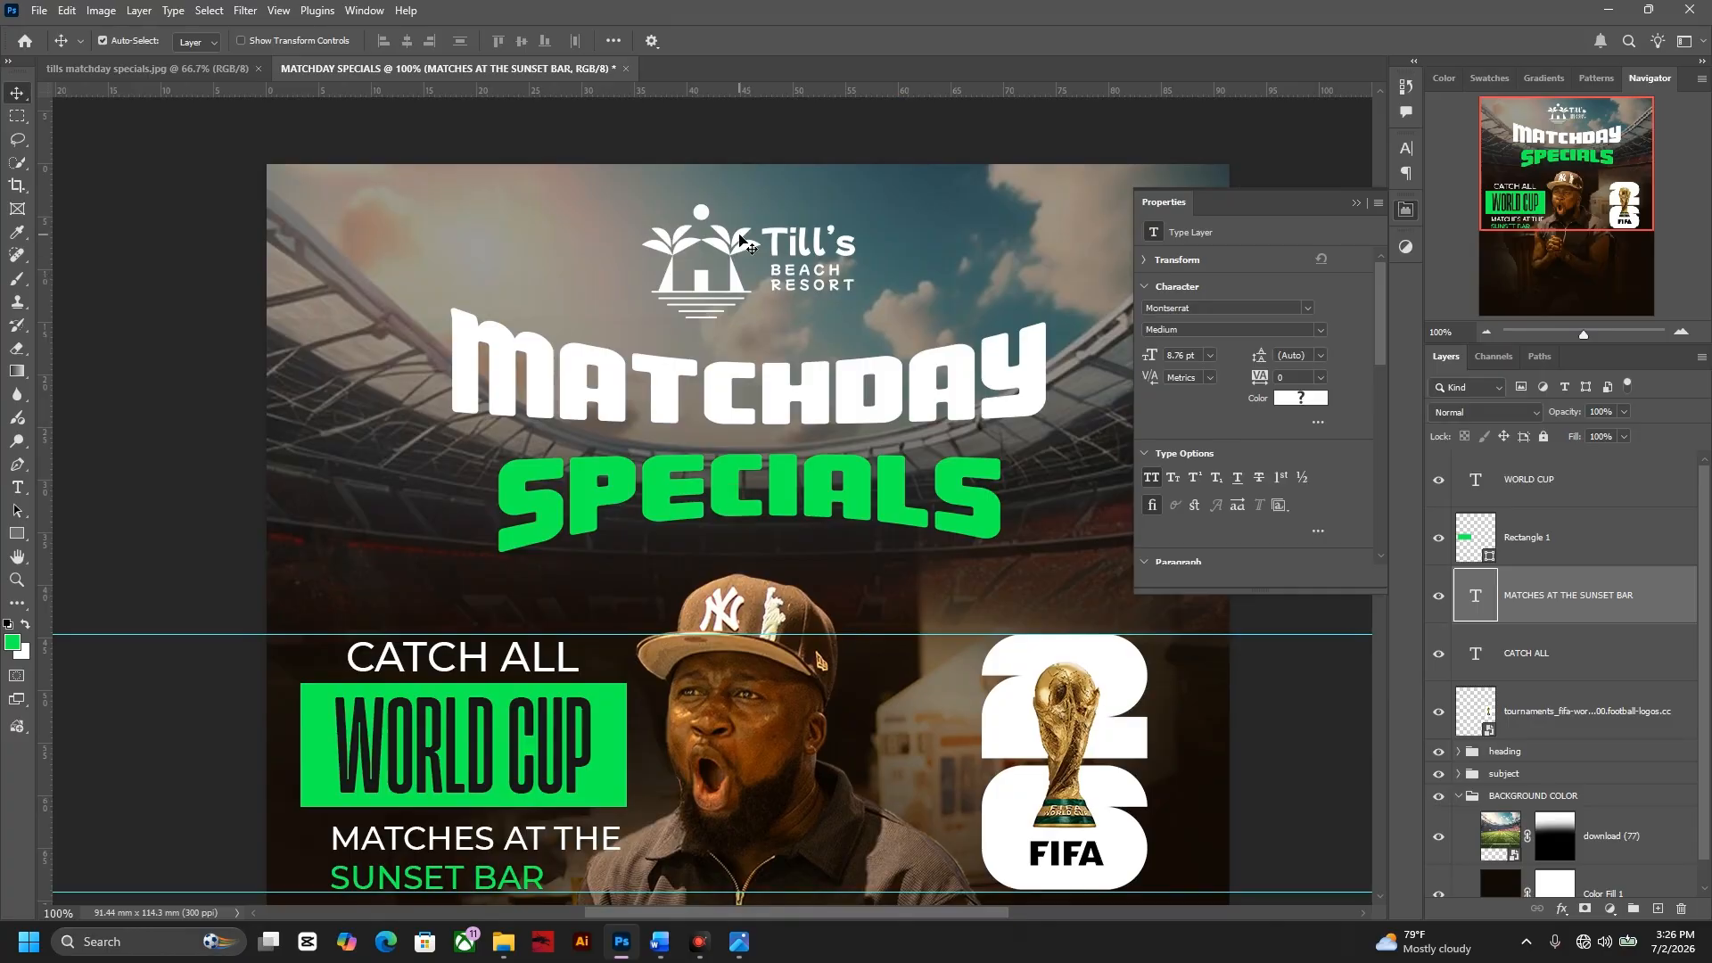
{"action": "left_click", "coordinate": [740, 241]}
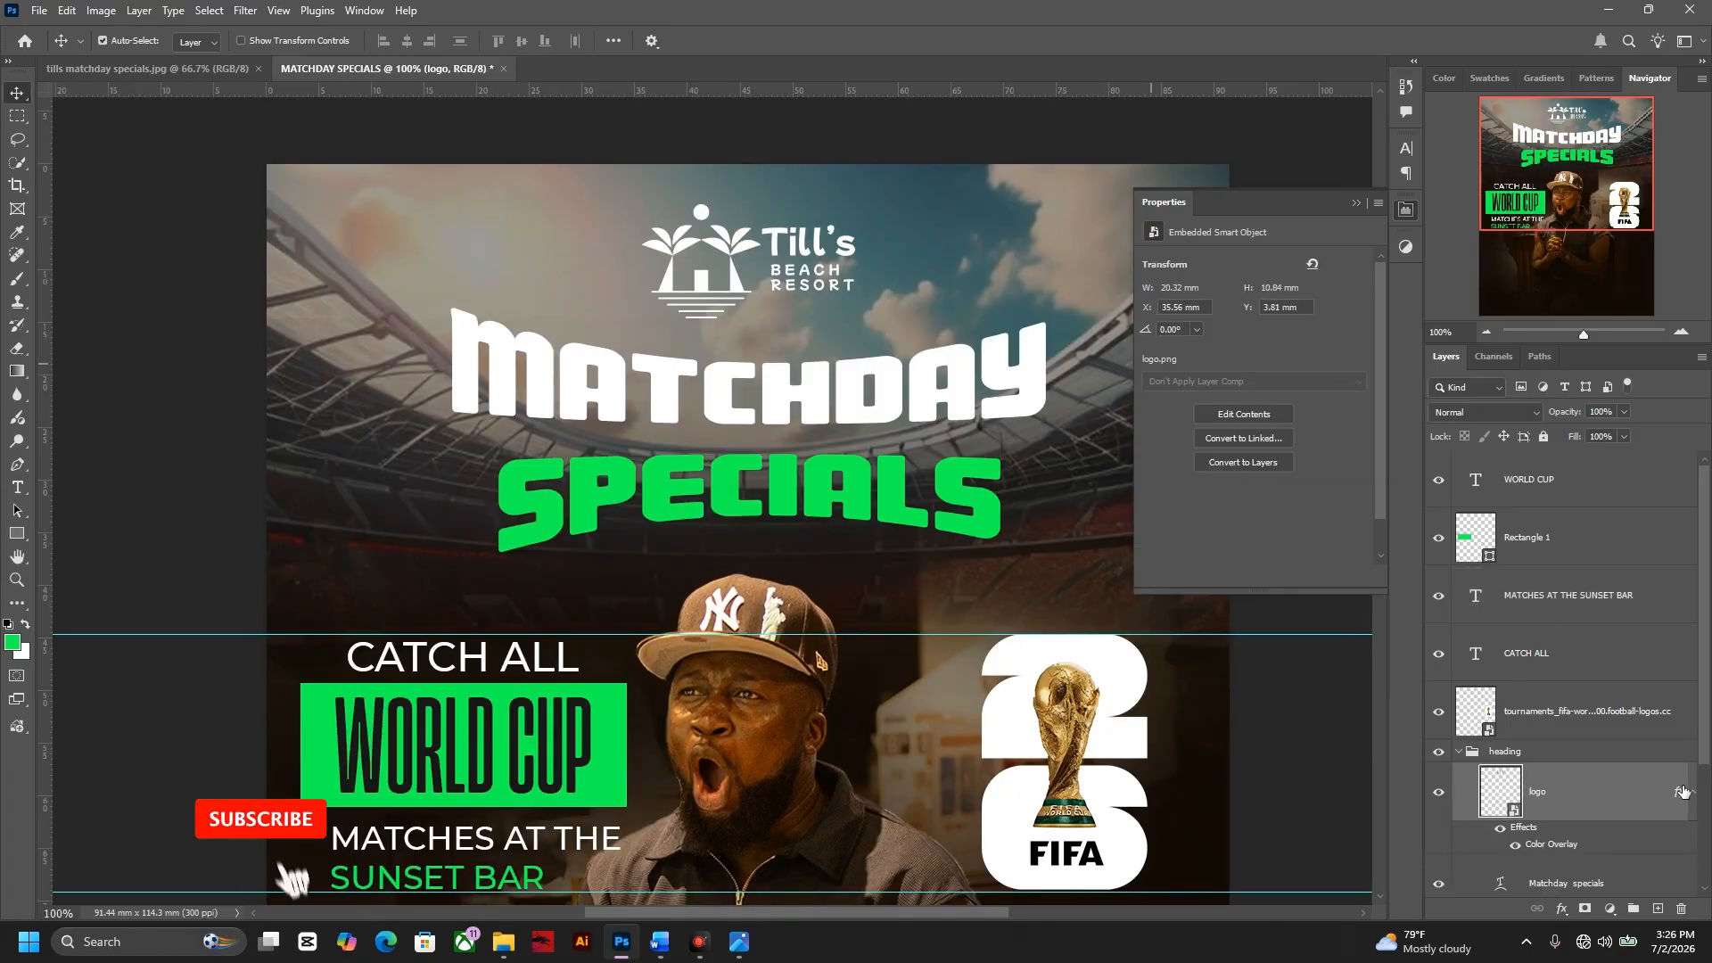
{"action": "left_click_drag", "start_coordinate": [1690, 883], "coordinate": [1680, 908]}
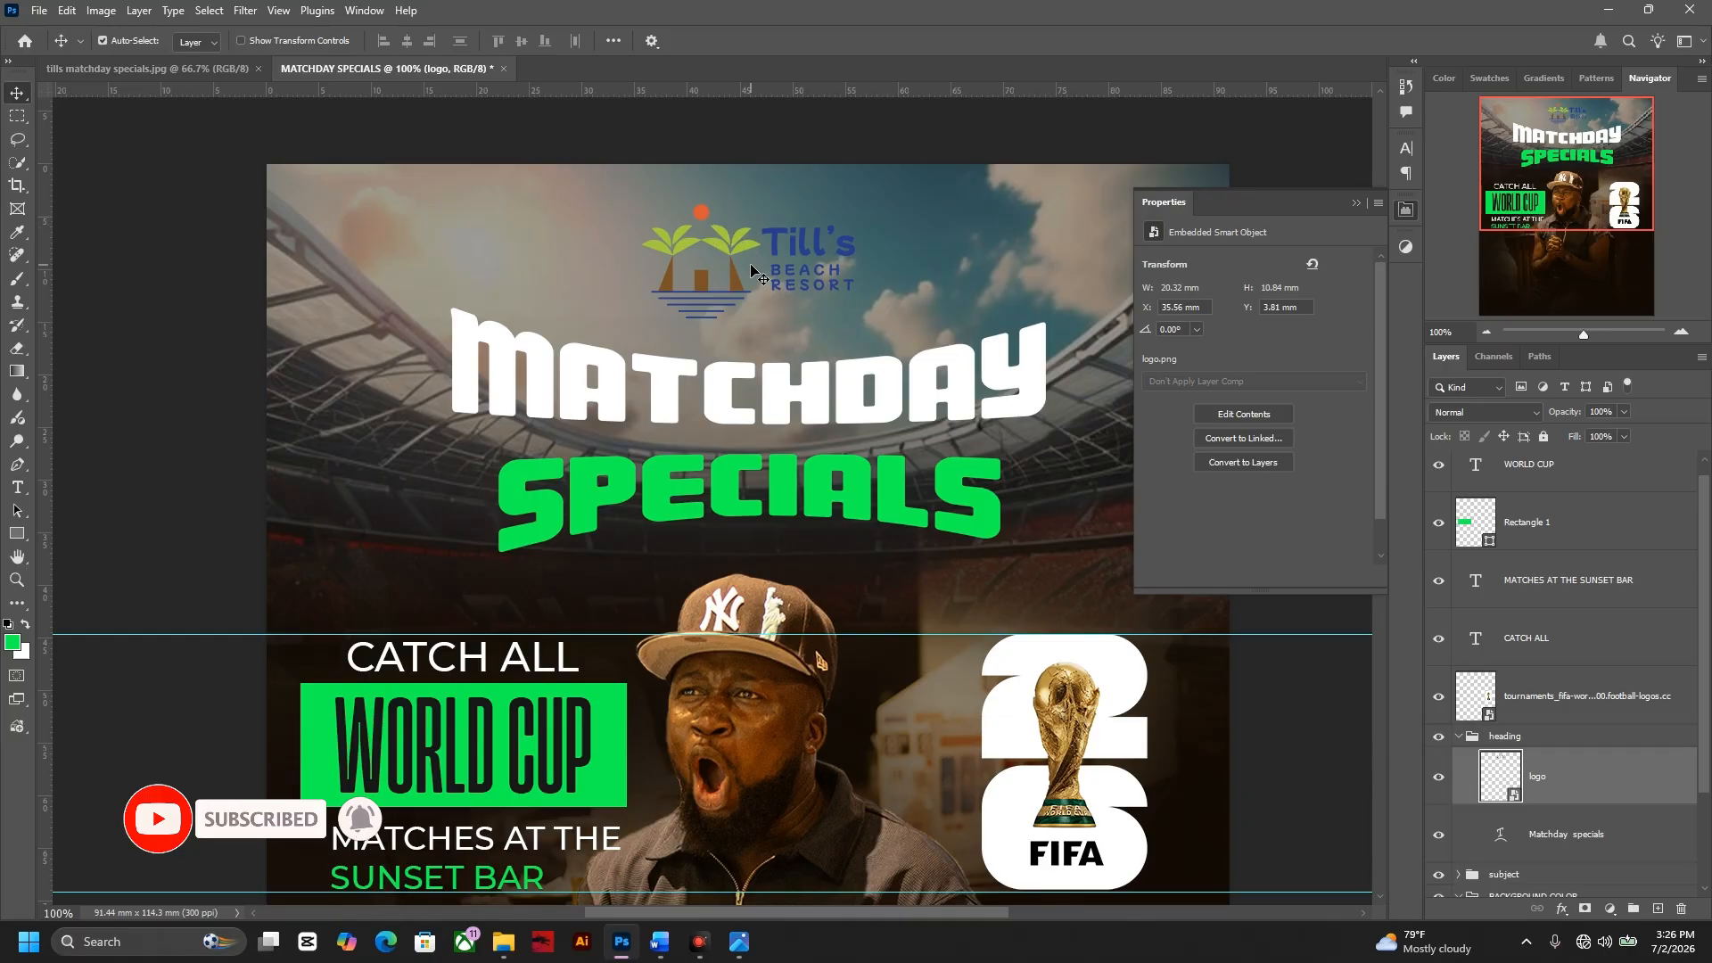
{"action": "key", "text": "ctrl+z"}
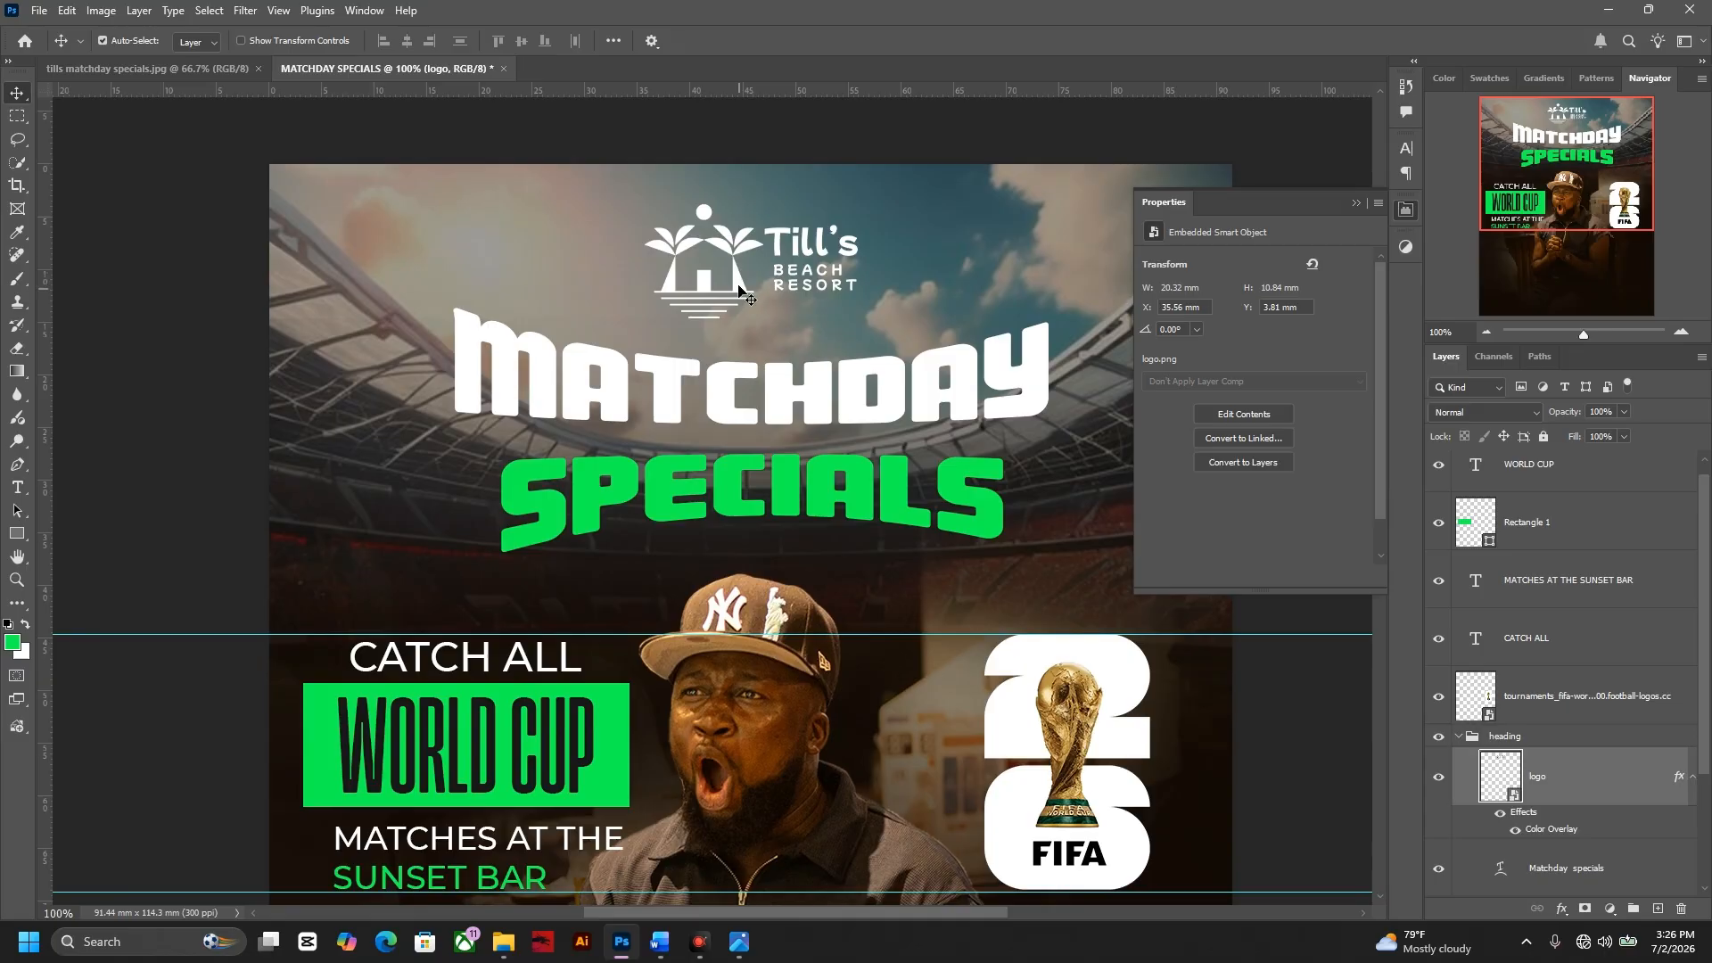
- Hide the guides and view the whole poster at 66.67% zoom
{"action": "scroll", "coordinate": [753, 345], "scroll_direction": "down", "scroll_amount": 5}
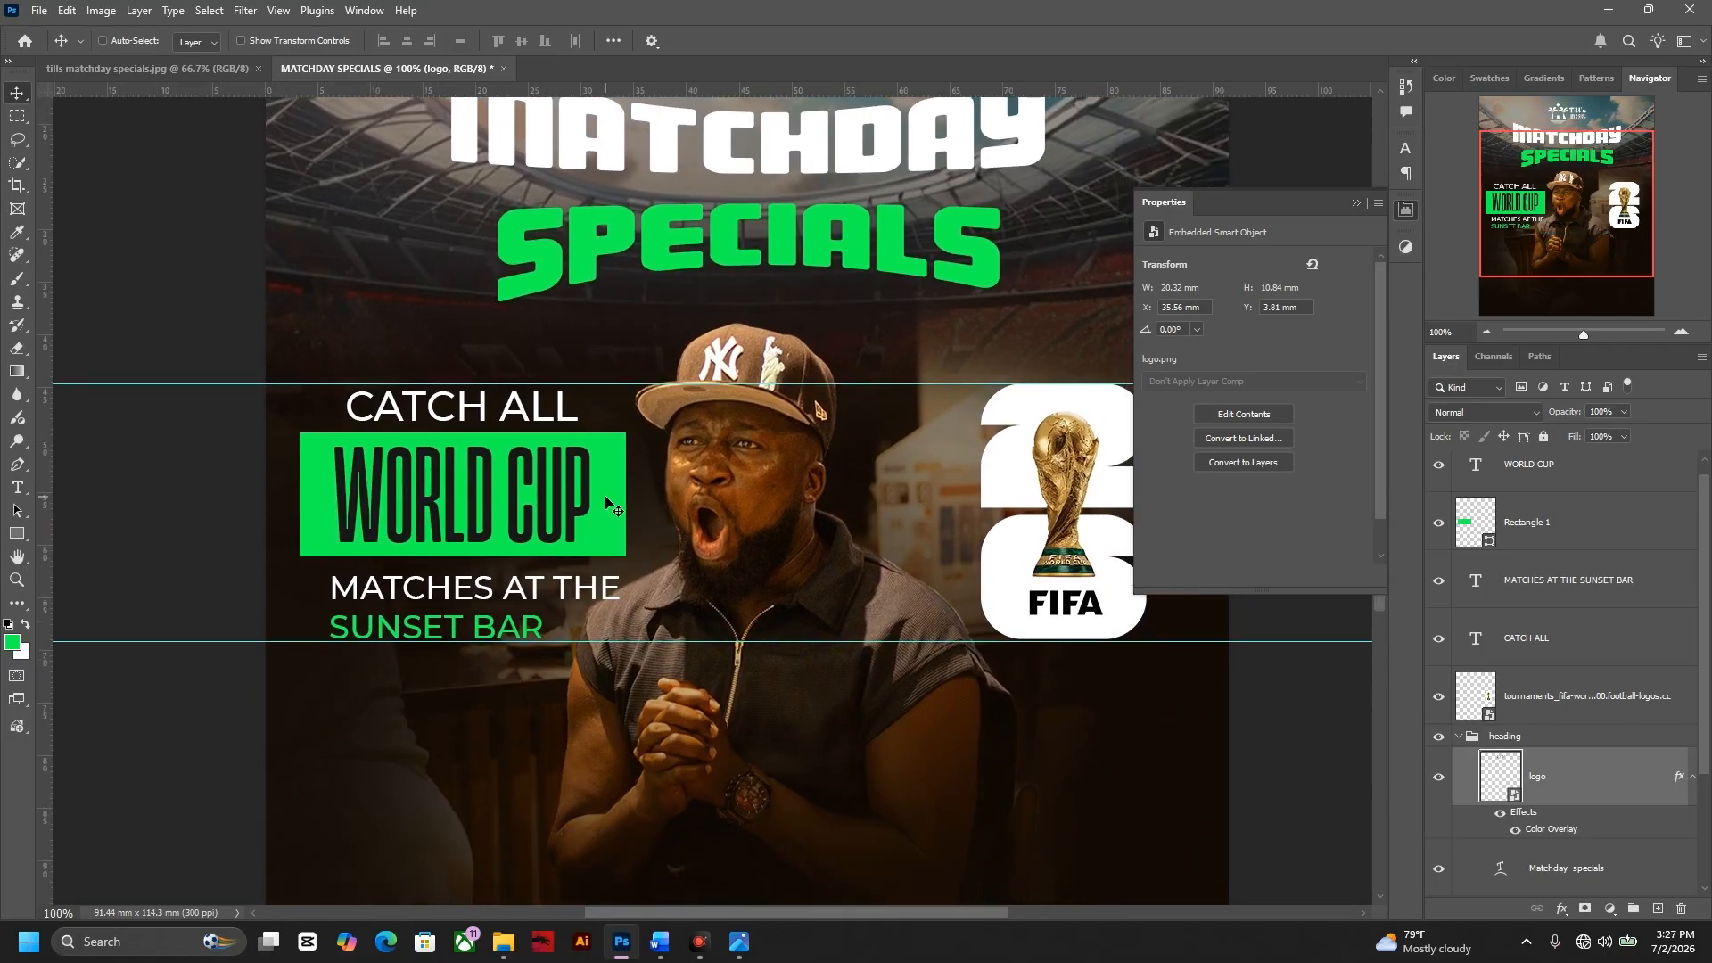
{"action": "key", "text": "ctrl+minus"}
{"action": "left_click_drag", "start_coordinate": [731, 544], "coordinate": [799, 506]}
{"action": "key", "text": "ctrl+semicolon"}
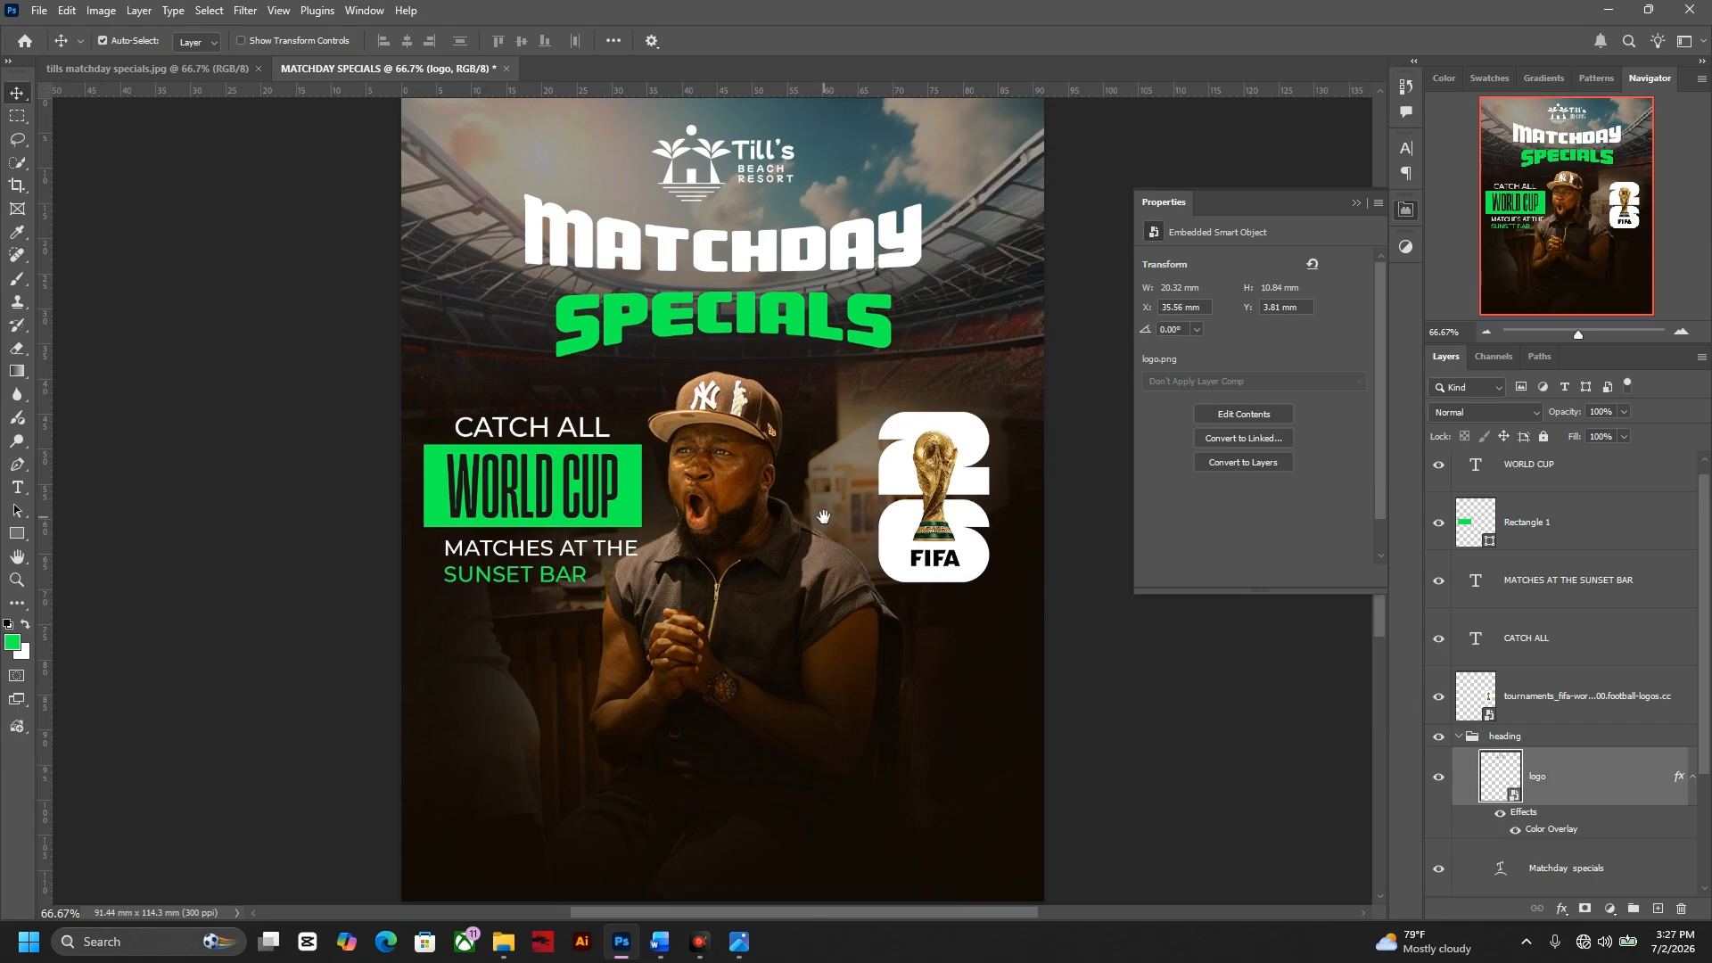
{"action": "left_click_drag", "start_coordinate": [862, 679], "coordinate": [856, 643]}
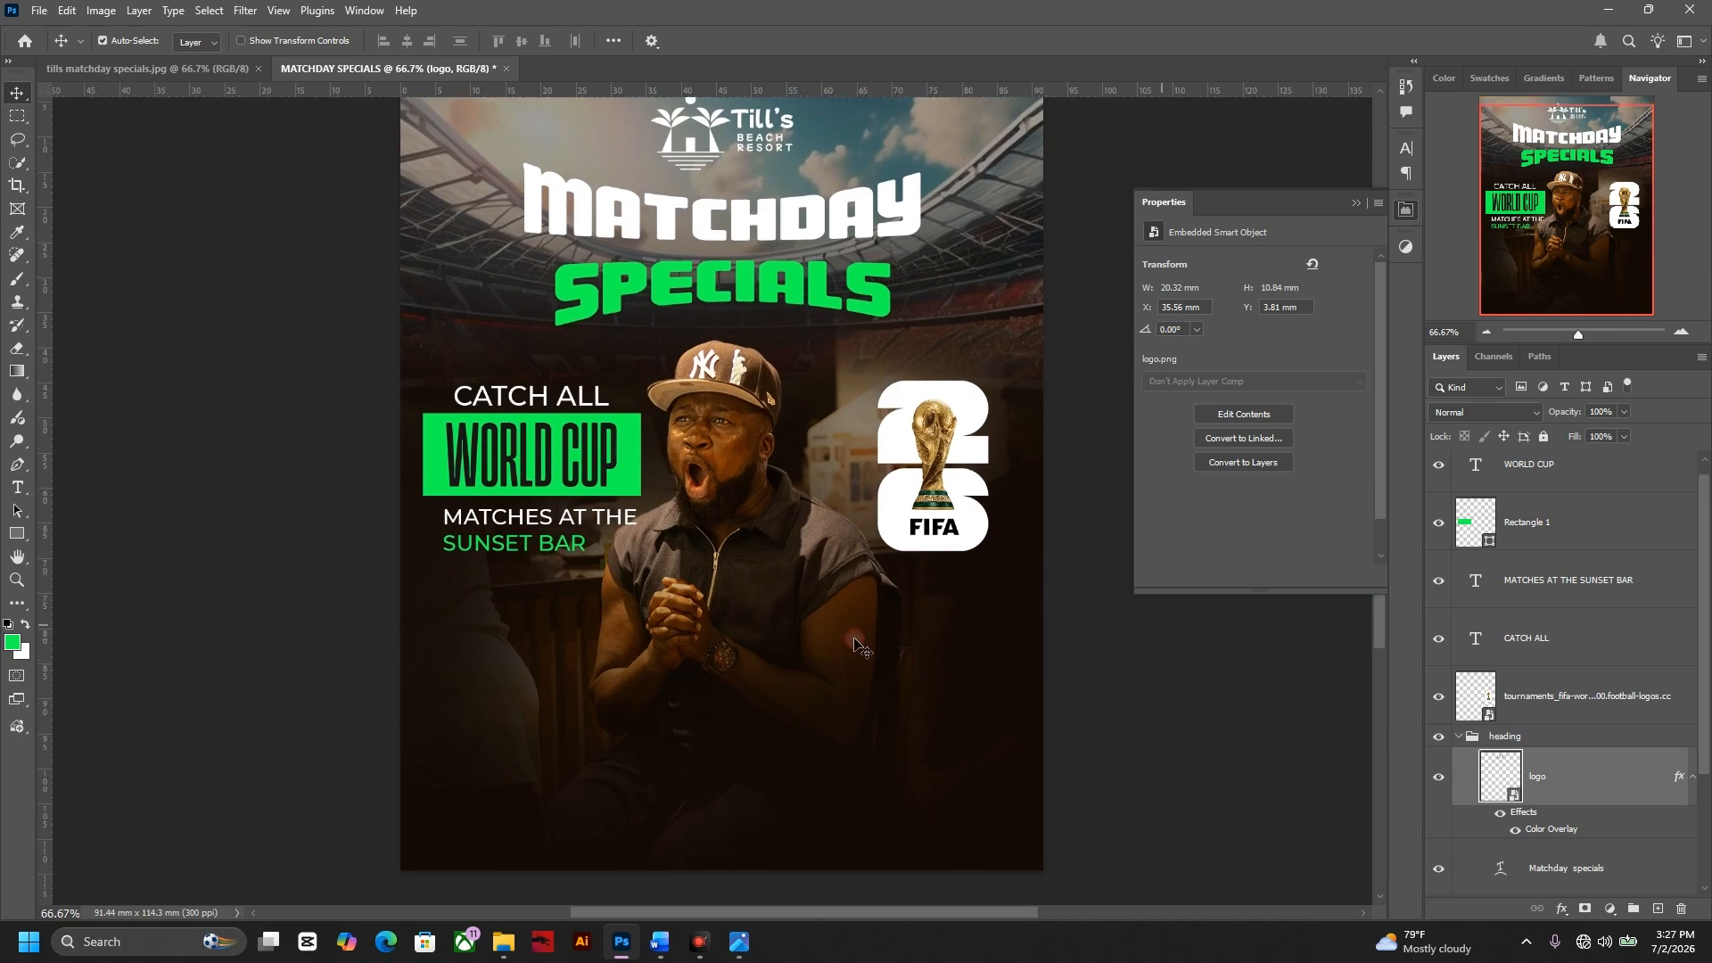
- Group the World Cup text, rectangle and FIFA logo layers as TEXTS AND WORLD CUP LOGO, and collapse the heading and BACKGROUND COLOR groups
{"action": "left_click", "coordinate": [1562, 696]}
{"action": "left_click_drag", "start_coordinate": [1702, 655], "coordinate": [1705, 612]}
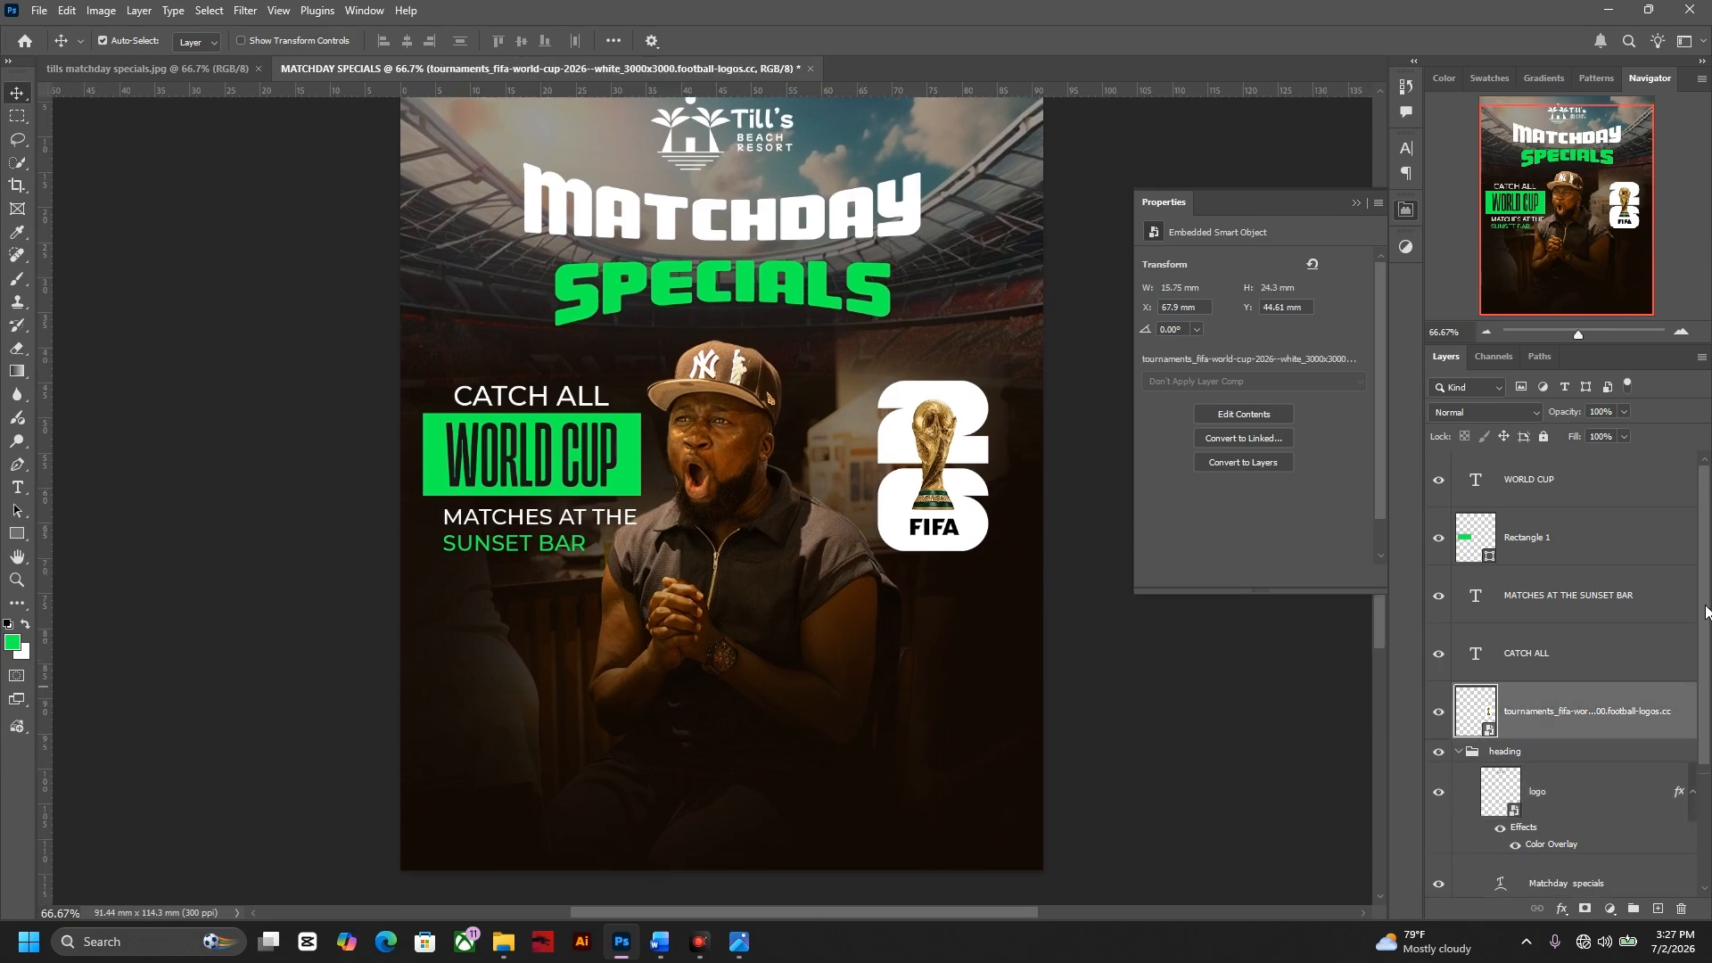
{"action": "left_click", "coordinate": [1588, 492], "text": "shift"}
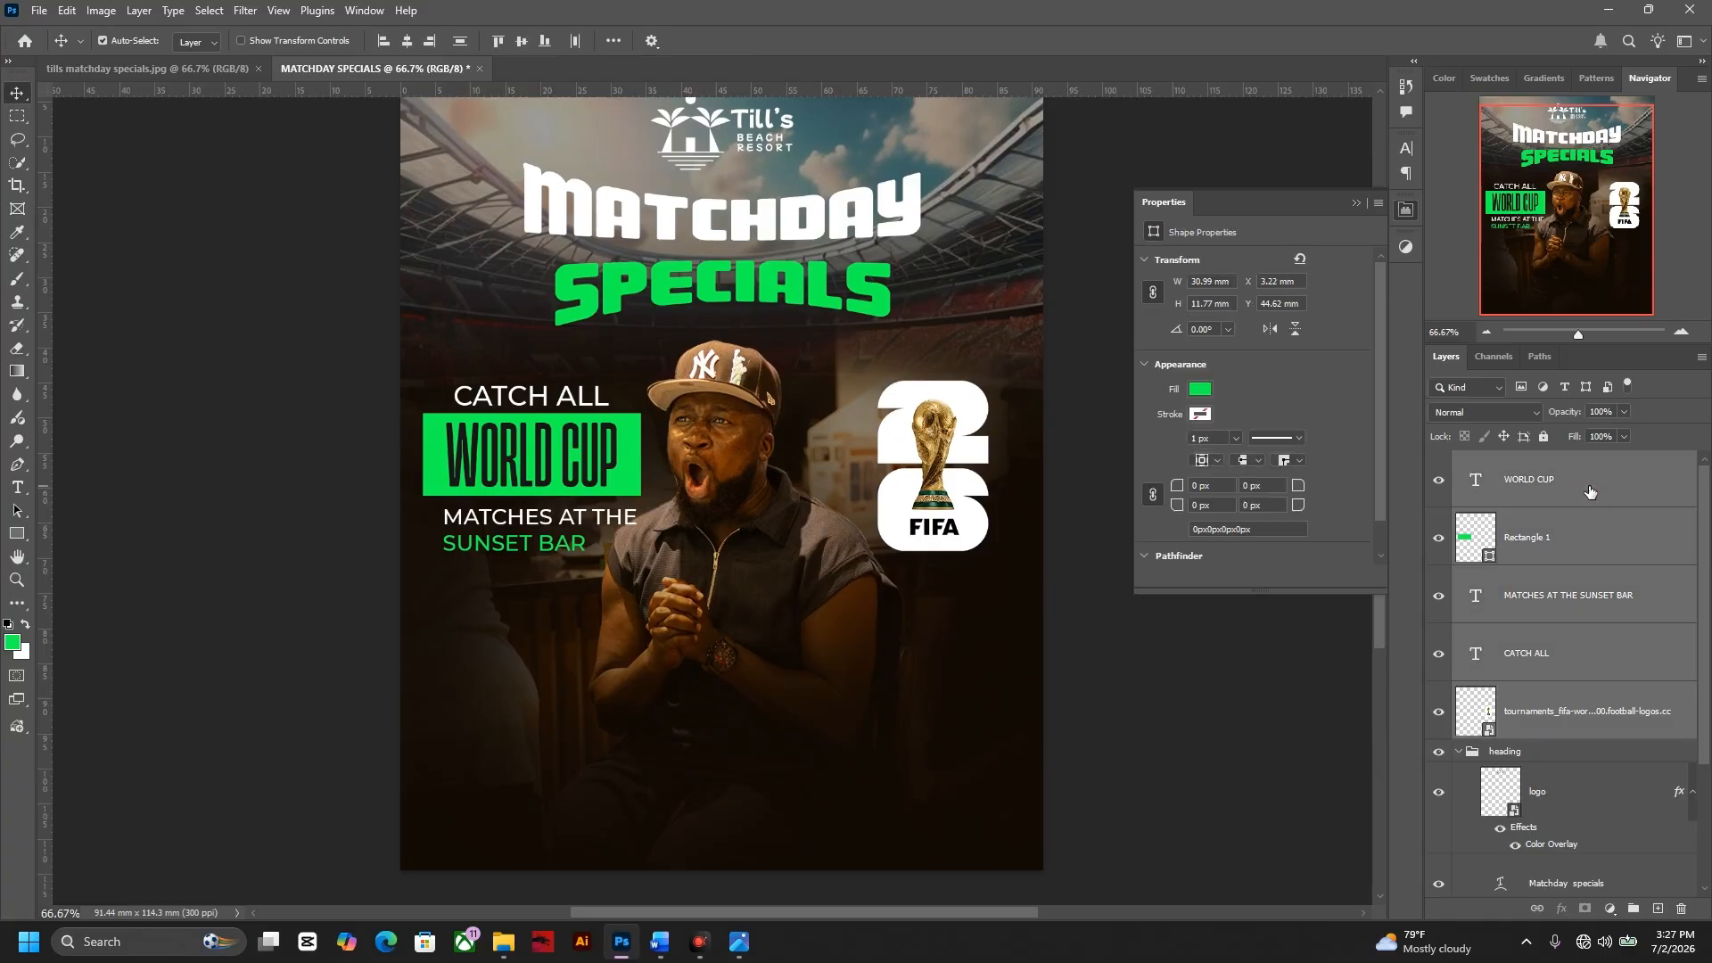
{"action": "key", "text": "ctrl+g"}
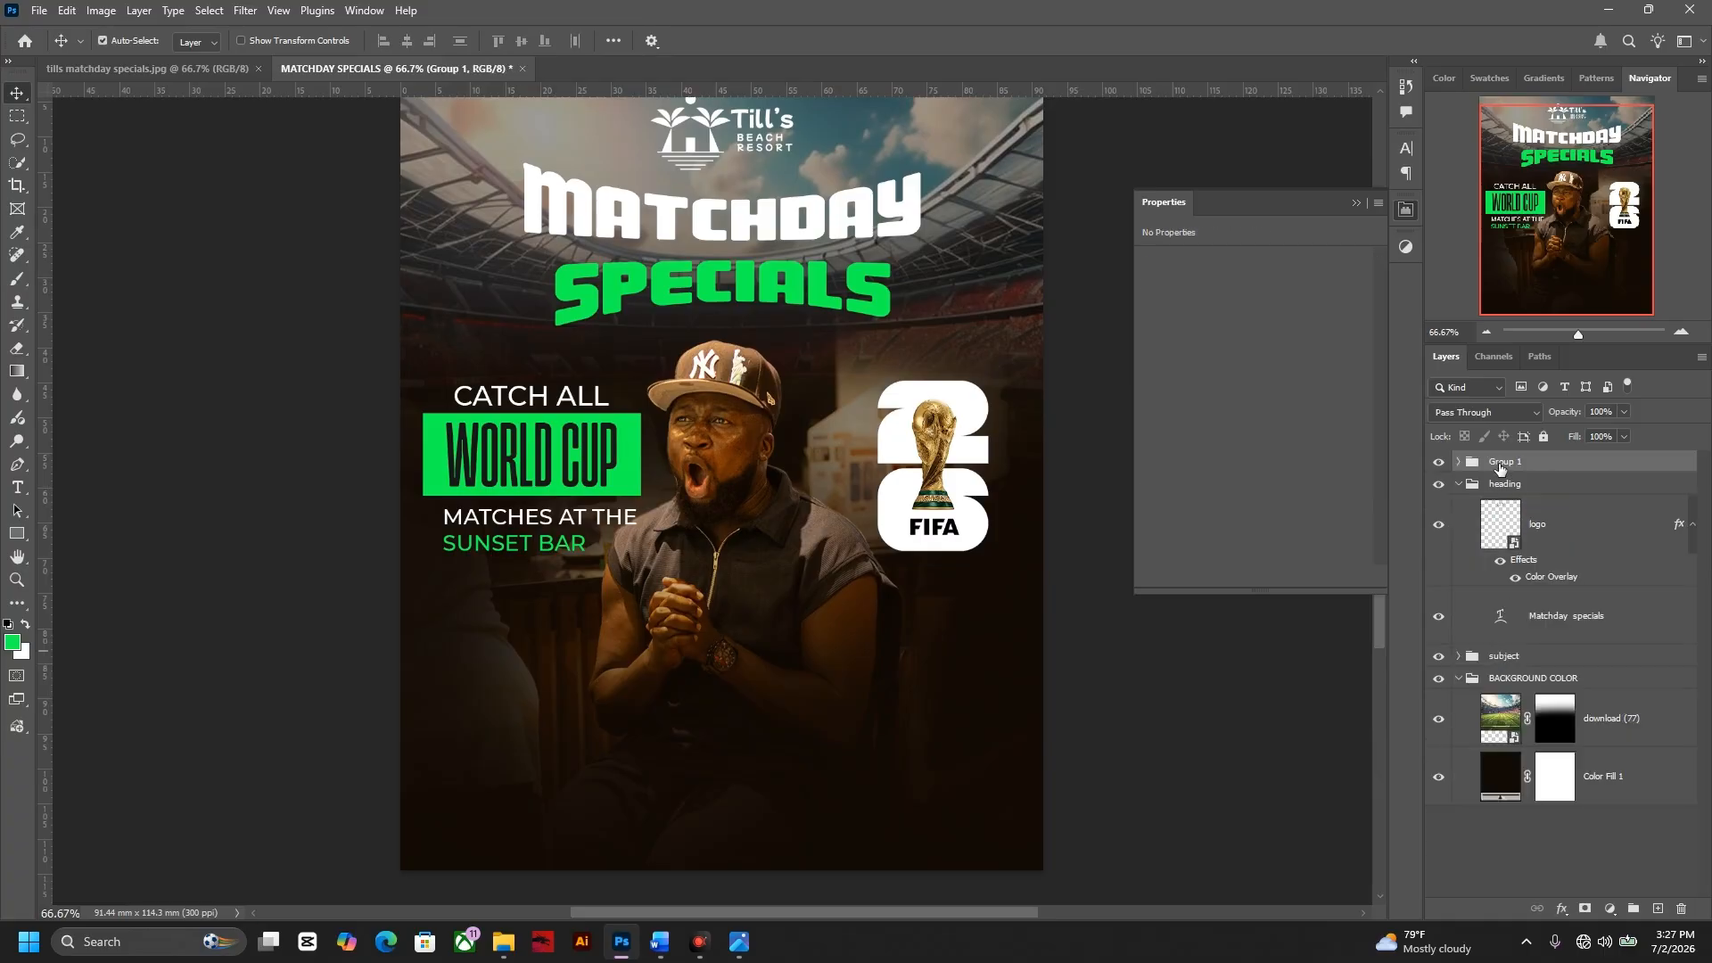
{"action": "double_click", "coordinate": [1499, 464]}
{"action": "type", "text": "TEX"}
{"action": "type", "text": "TS AND WORLD CUP LOGO"}
{"action": "key", "text": "Return"}
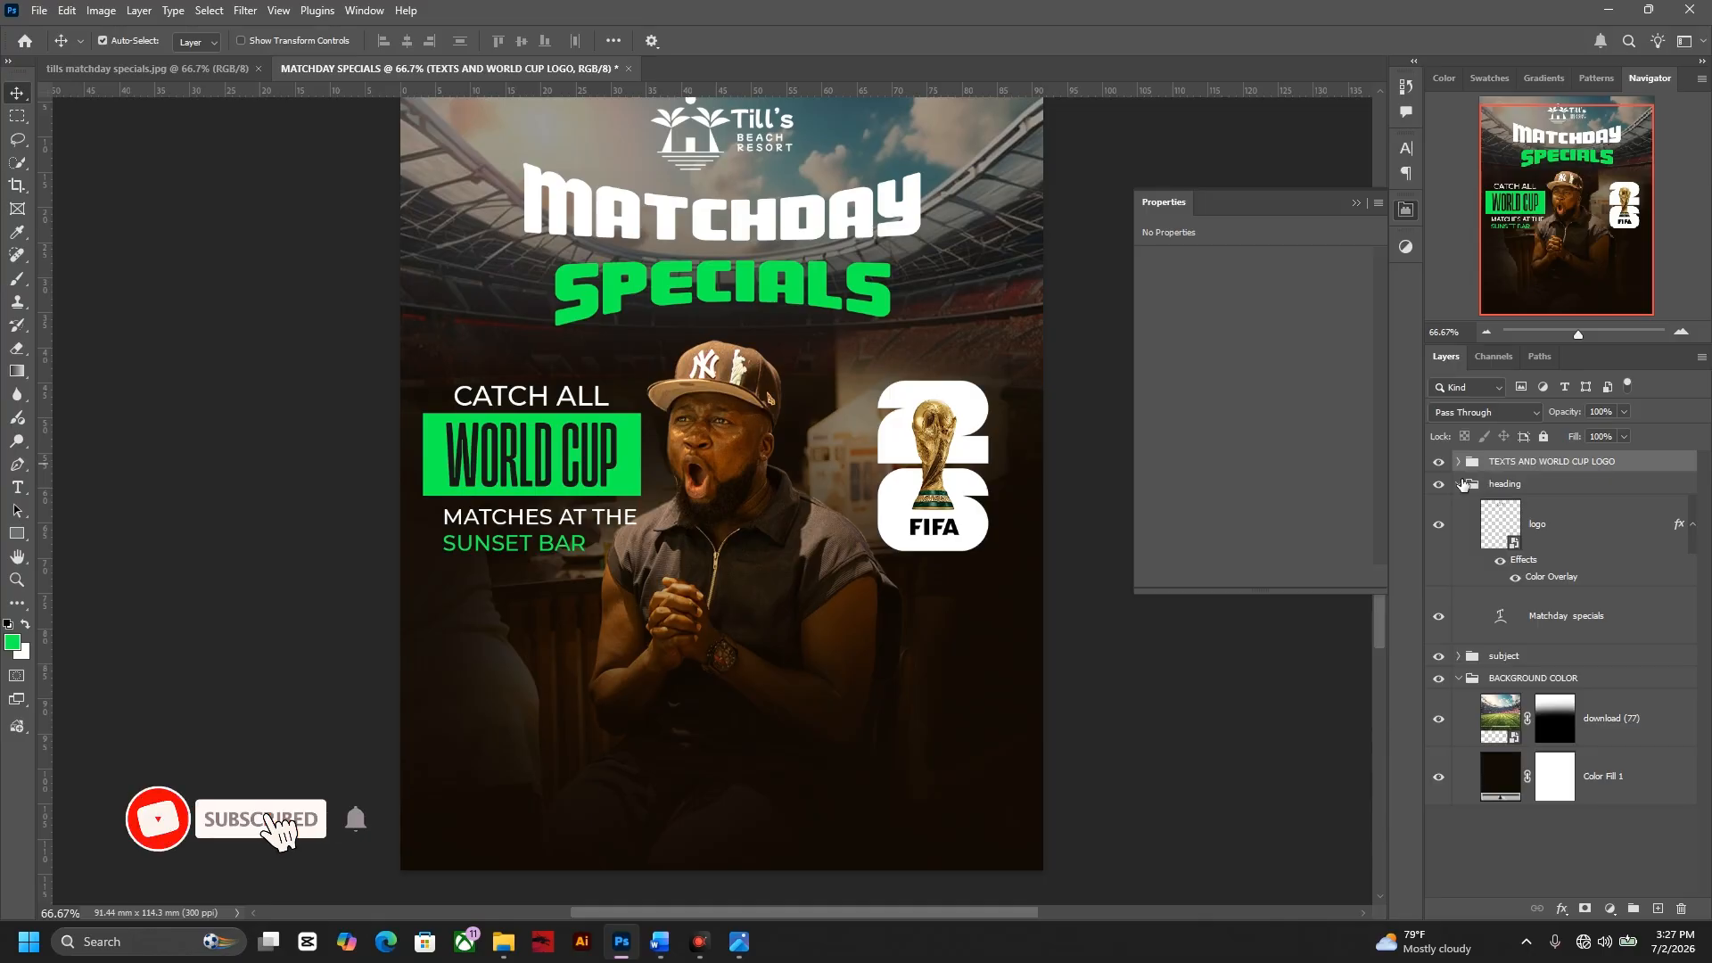
{"action": "left_click", "coordinate": [1459, 484]}
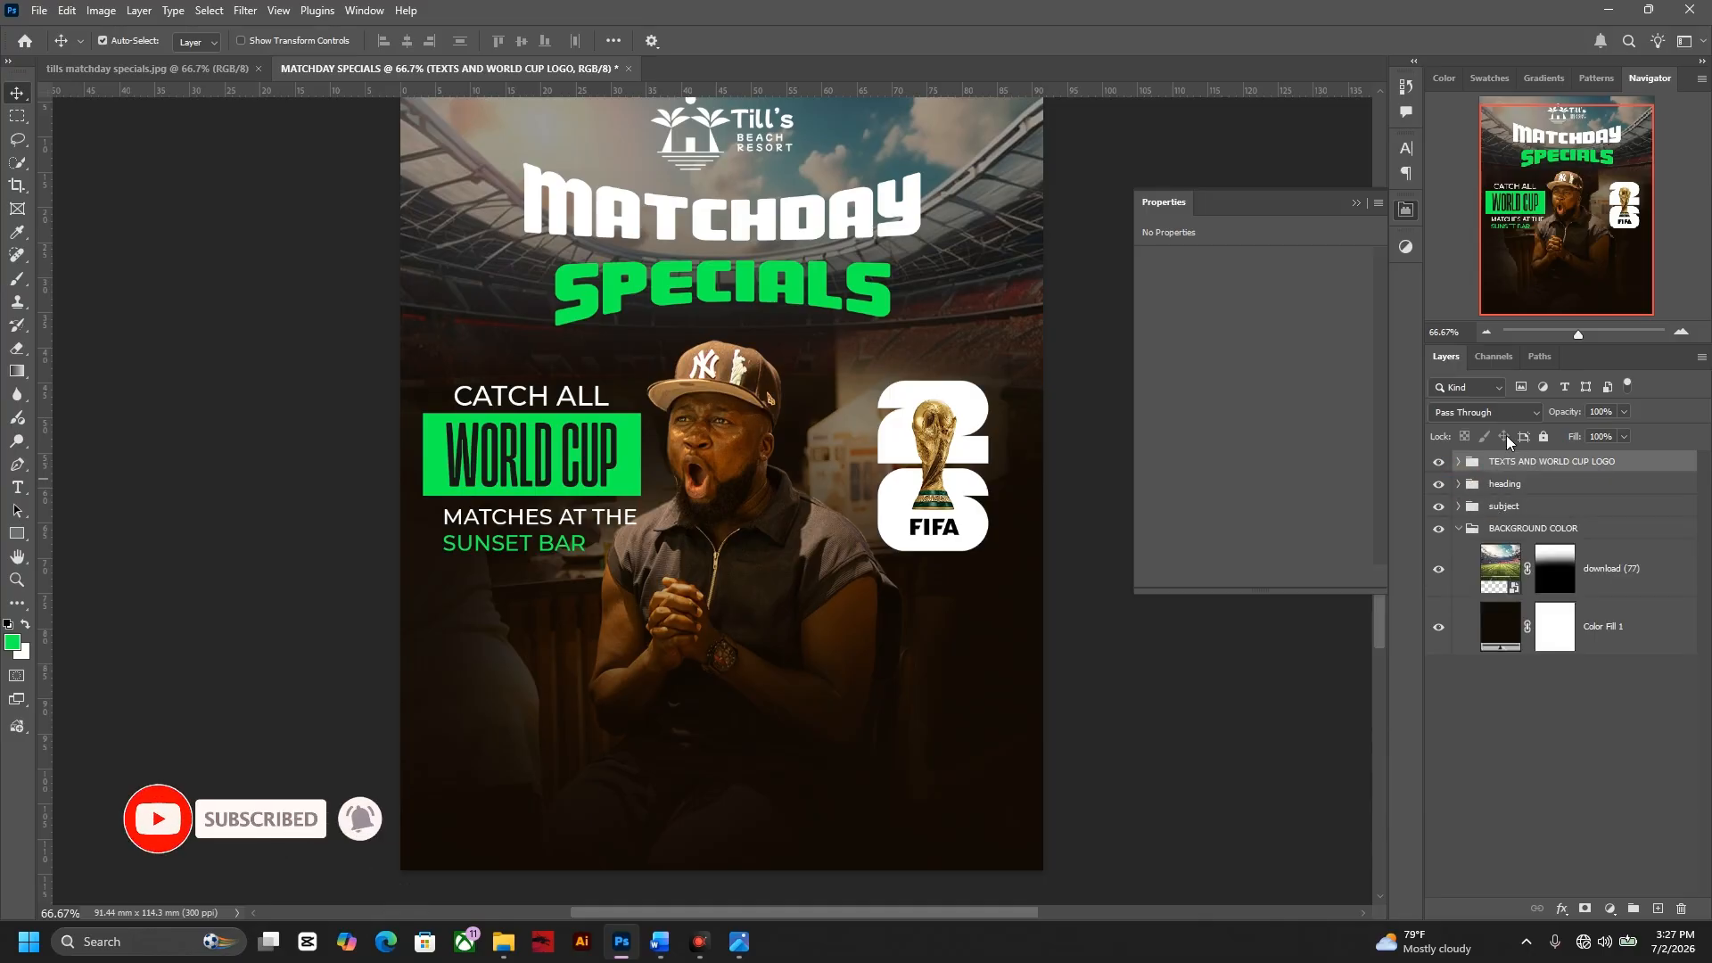
{"action": "left_click", "coordinate": [1459, 529]}
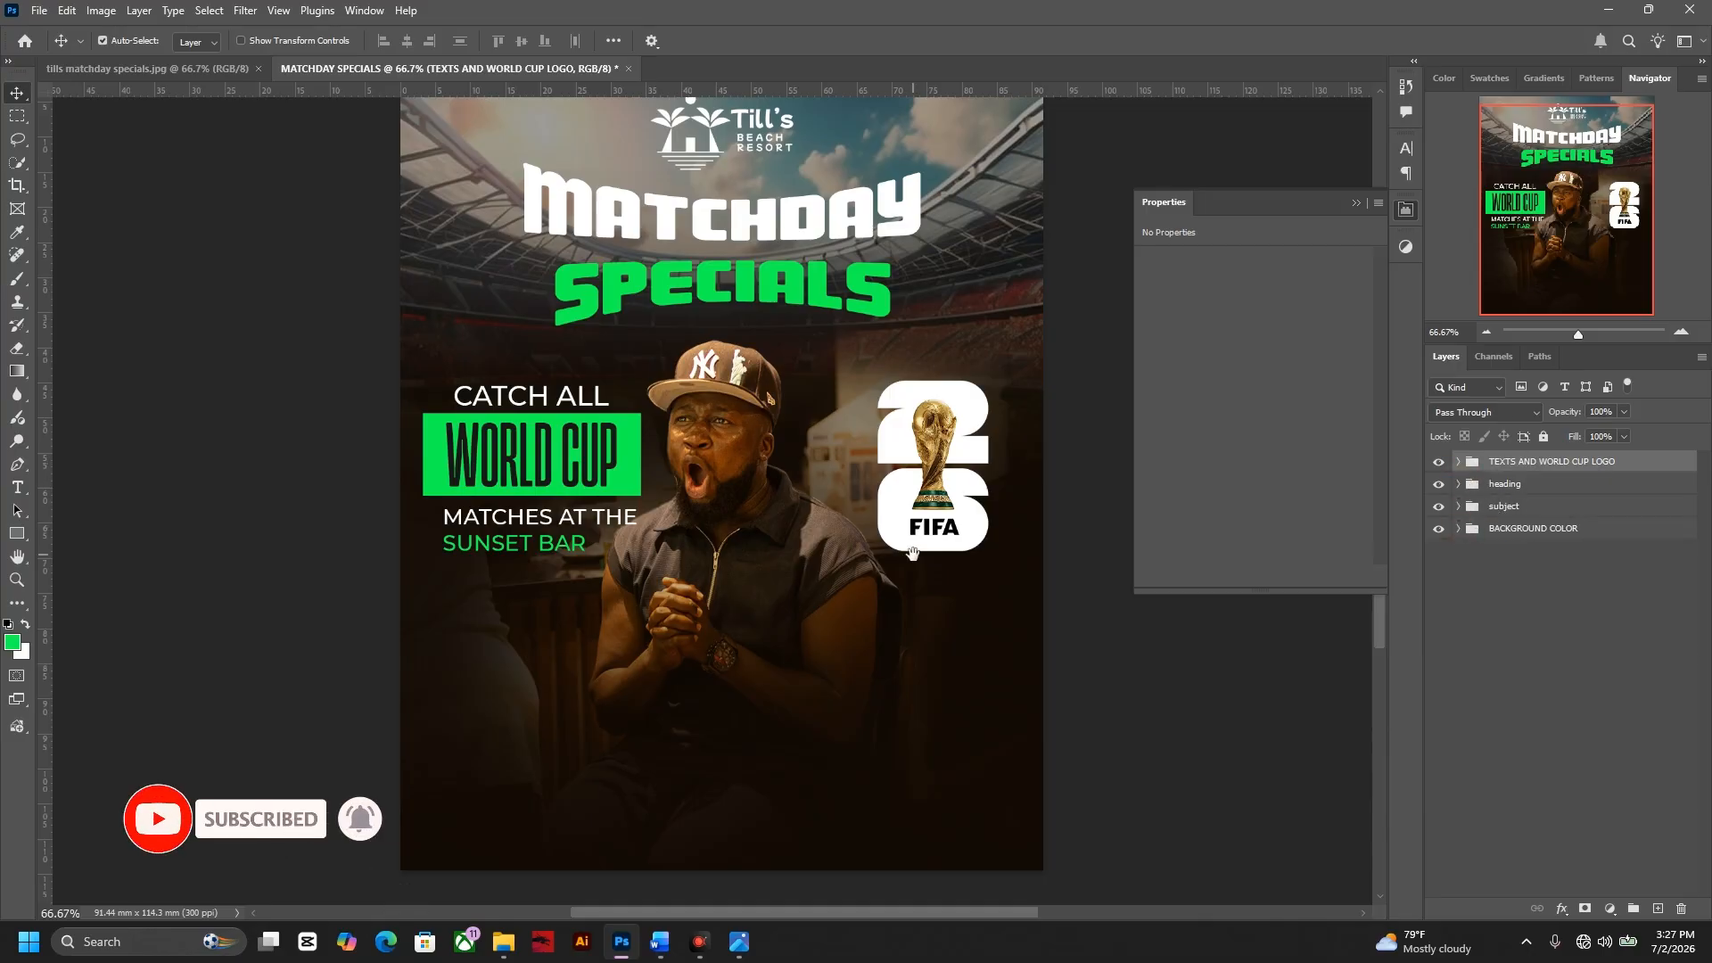
- Select the whole subject group and nudge it slightly to the right on the poster
{"action": "left_click_drag", "start_coordinate": [912, 554], "coordinate": [887, 604]}
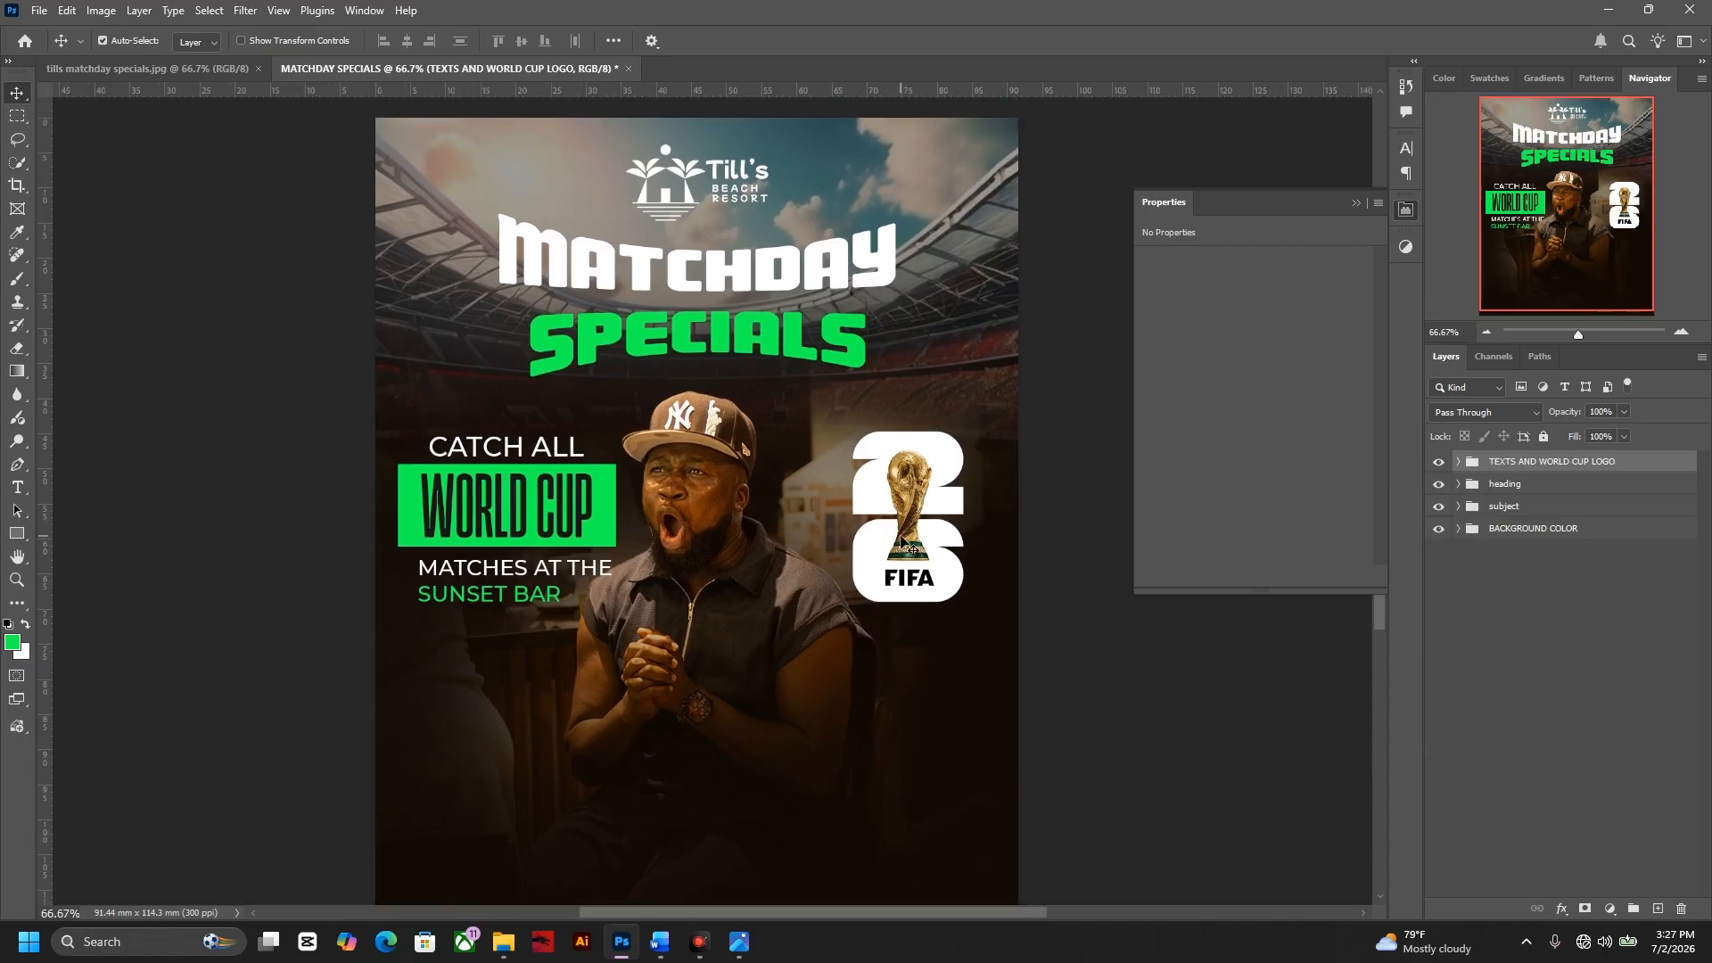
{"action": "left_click", "coordinate": [695, 465]}
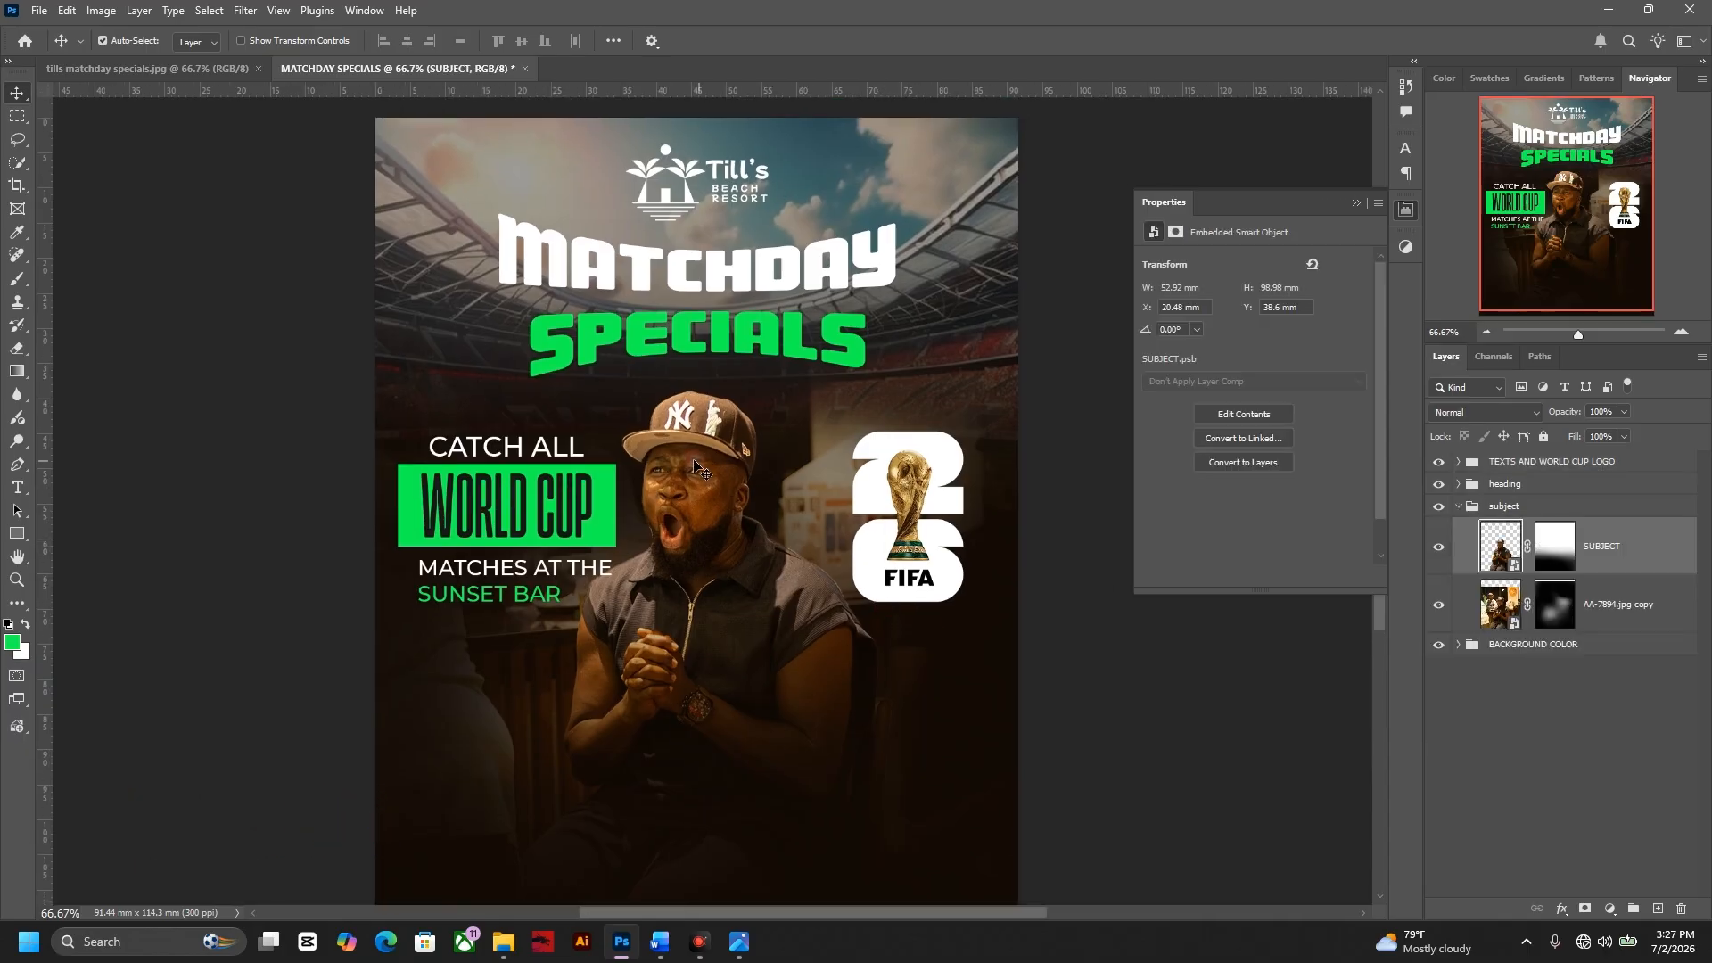
{"action": "left_click", "coordinate": [1495, 508]}
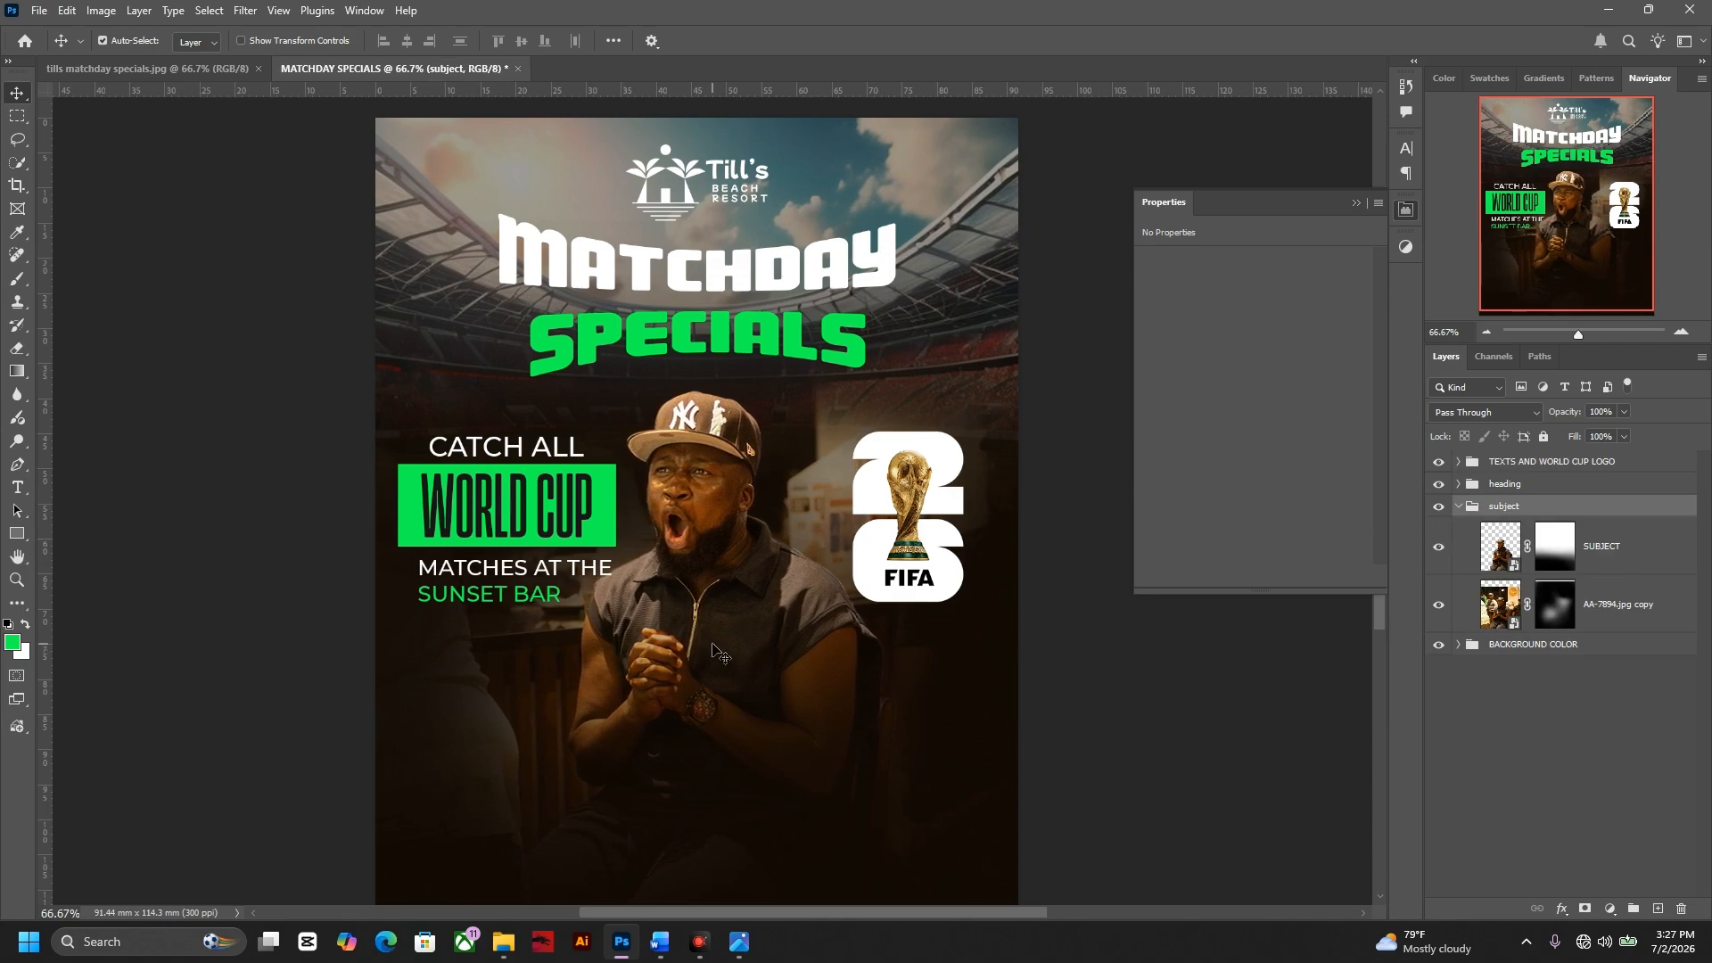
- Open the Camera Raw Filter on the SUBJECT layer and raise the exposure to +0.35
{"action": "key", "text": "ctrl+minus"}
{"action": "left_click", "coordinate": [1487, 548]}
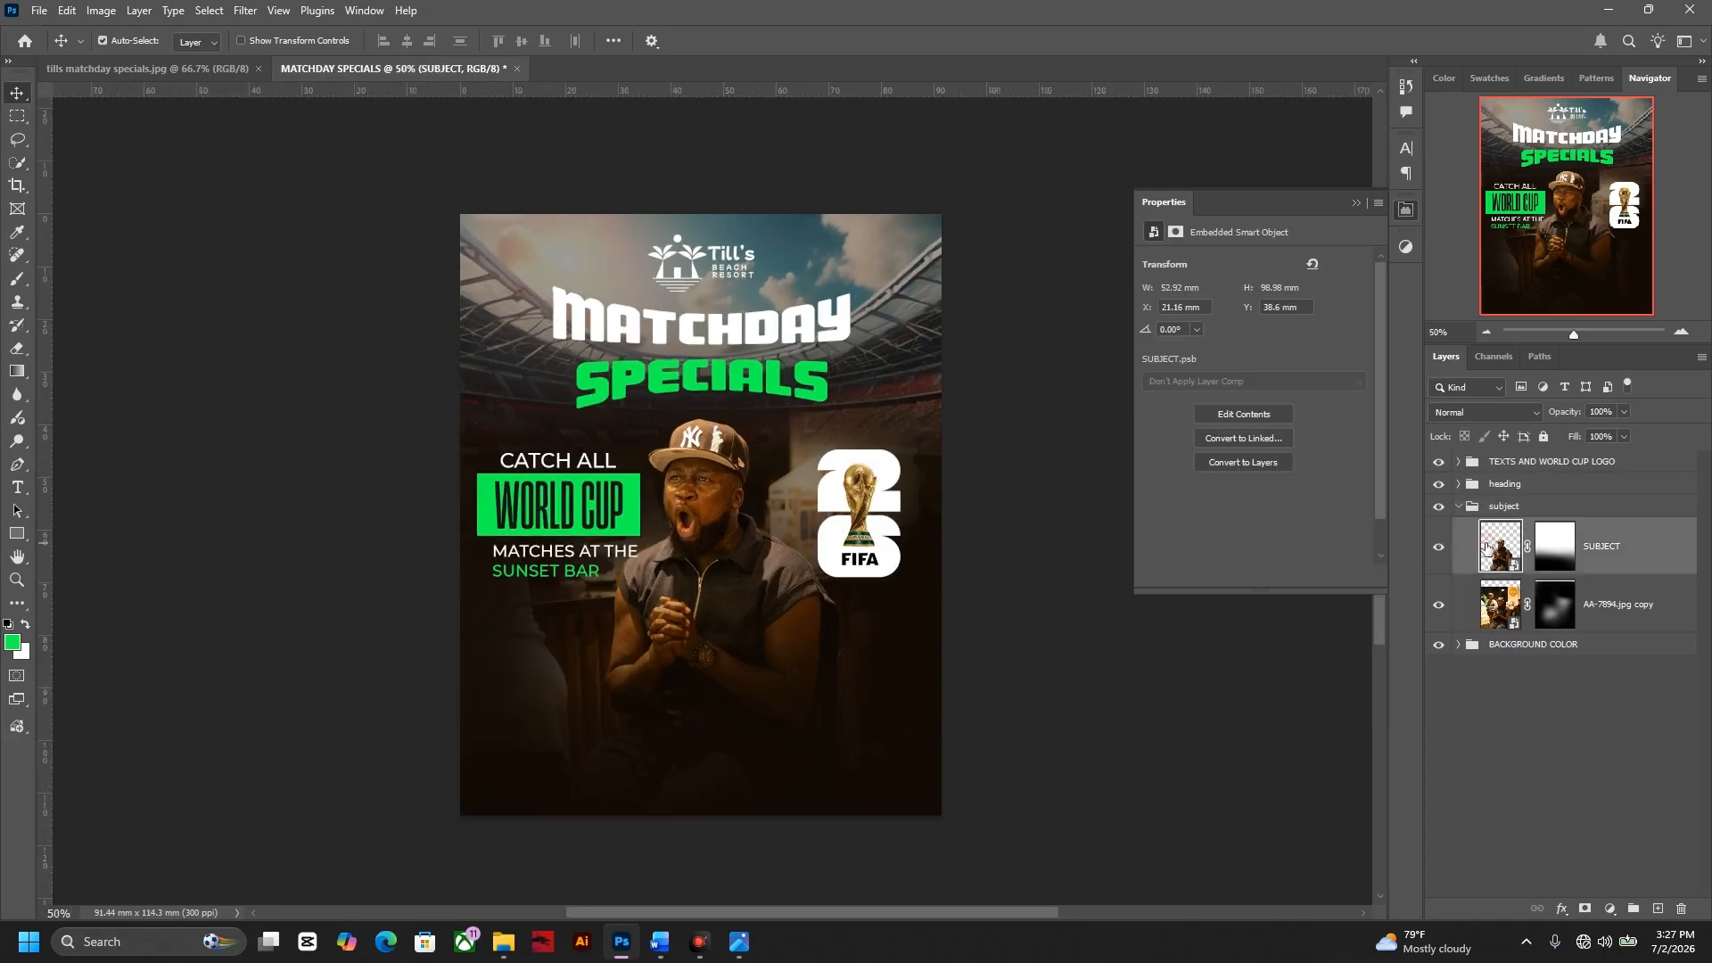
{"action": "left_click", "coordinate": [245, 9]}
{"action": "left_click", "coordinate": [284, 147]}
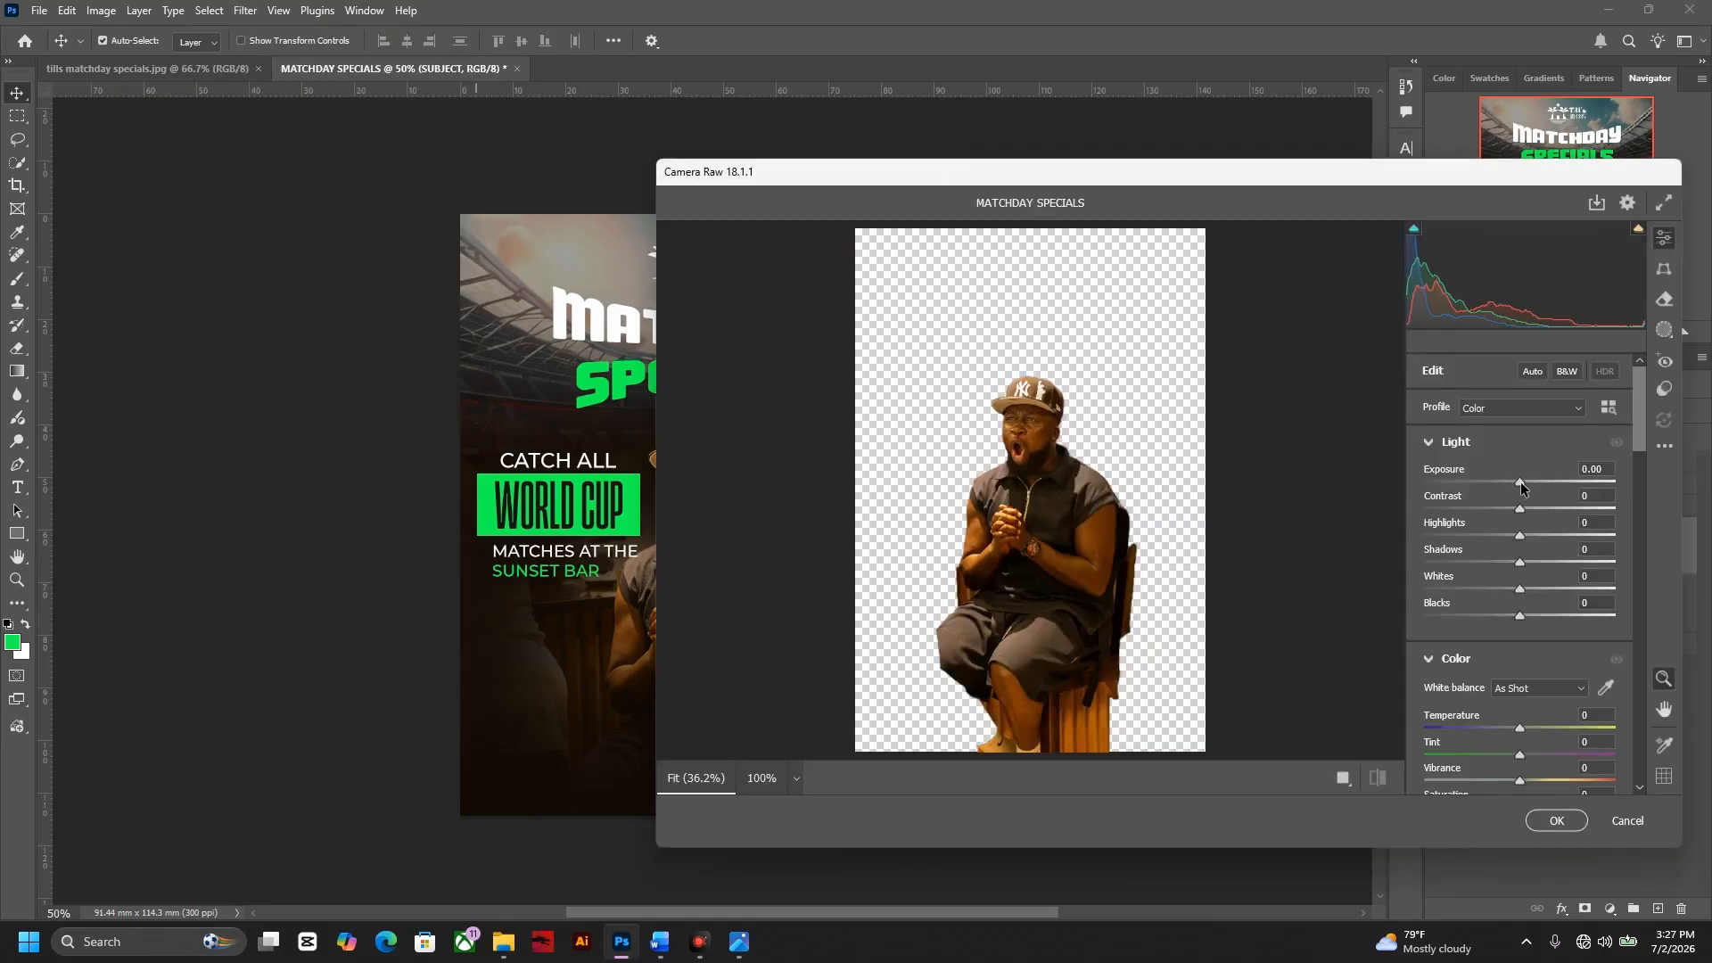
{"action": "left_click_drag", "start_coordinate": [1521, 484], "coordinate": [1528, 481]}
- Set the subject's Texture to +57 and Clarity to +48 in the Camera Raw Filter
{"action": "scroll", "coordinate": [1637, 451], "scroll_direction": "down", "scroll_amount": 5}
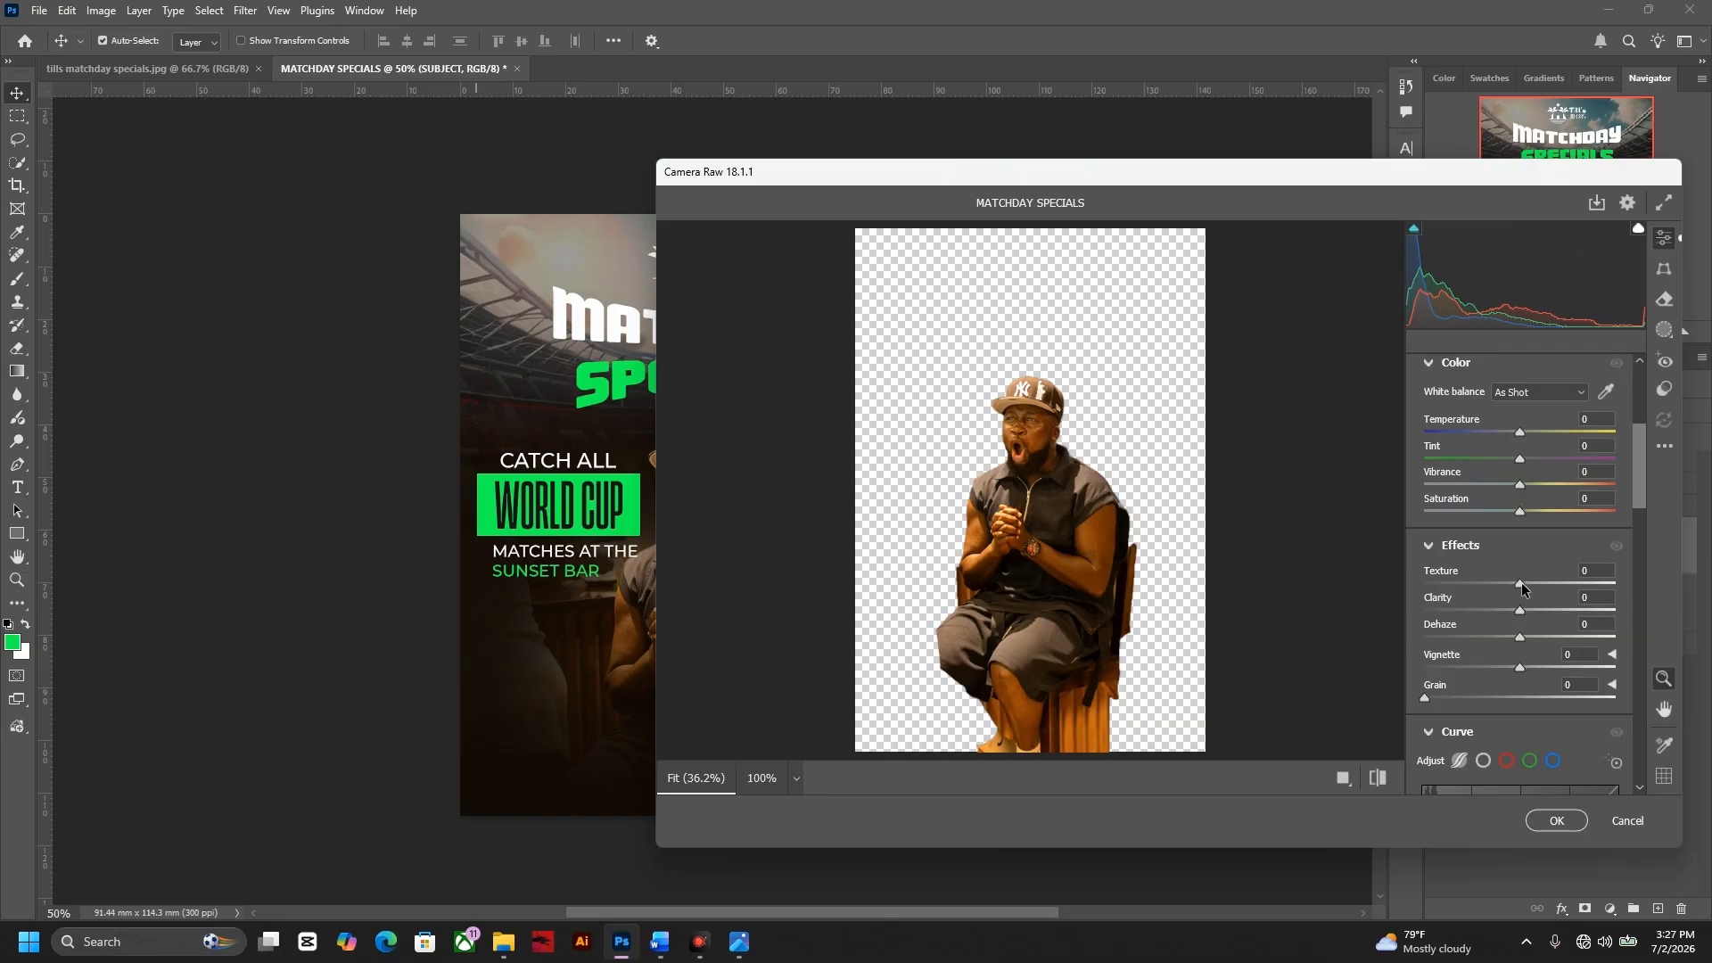
{"action": "left_click_drag", "start_coordinate": [1520, 581], "coordinate": [1575, 583]}
{"action": "left_click", "coordinate": [1086, 491]}
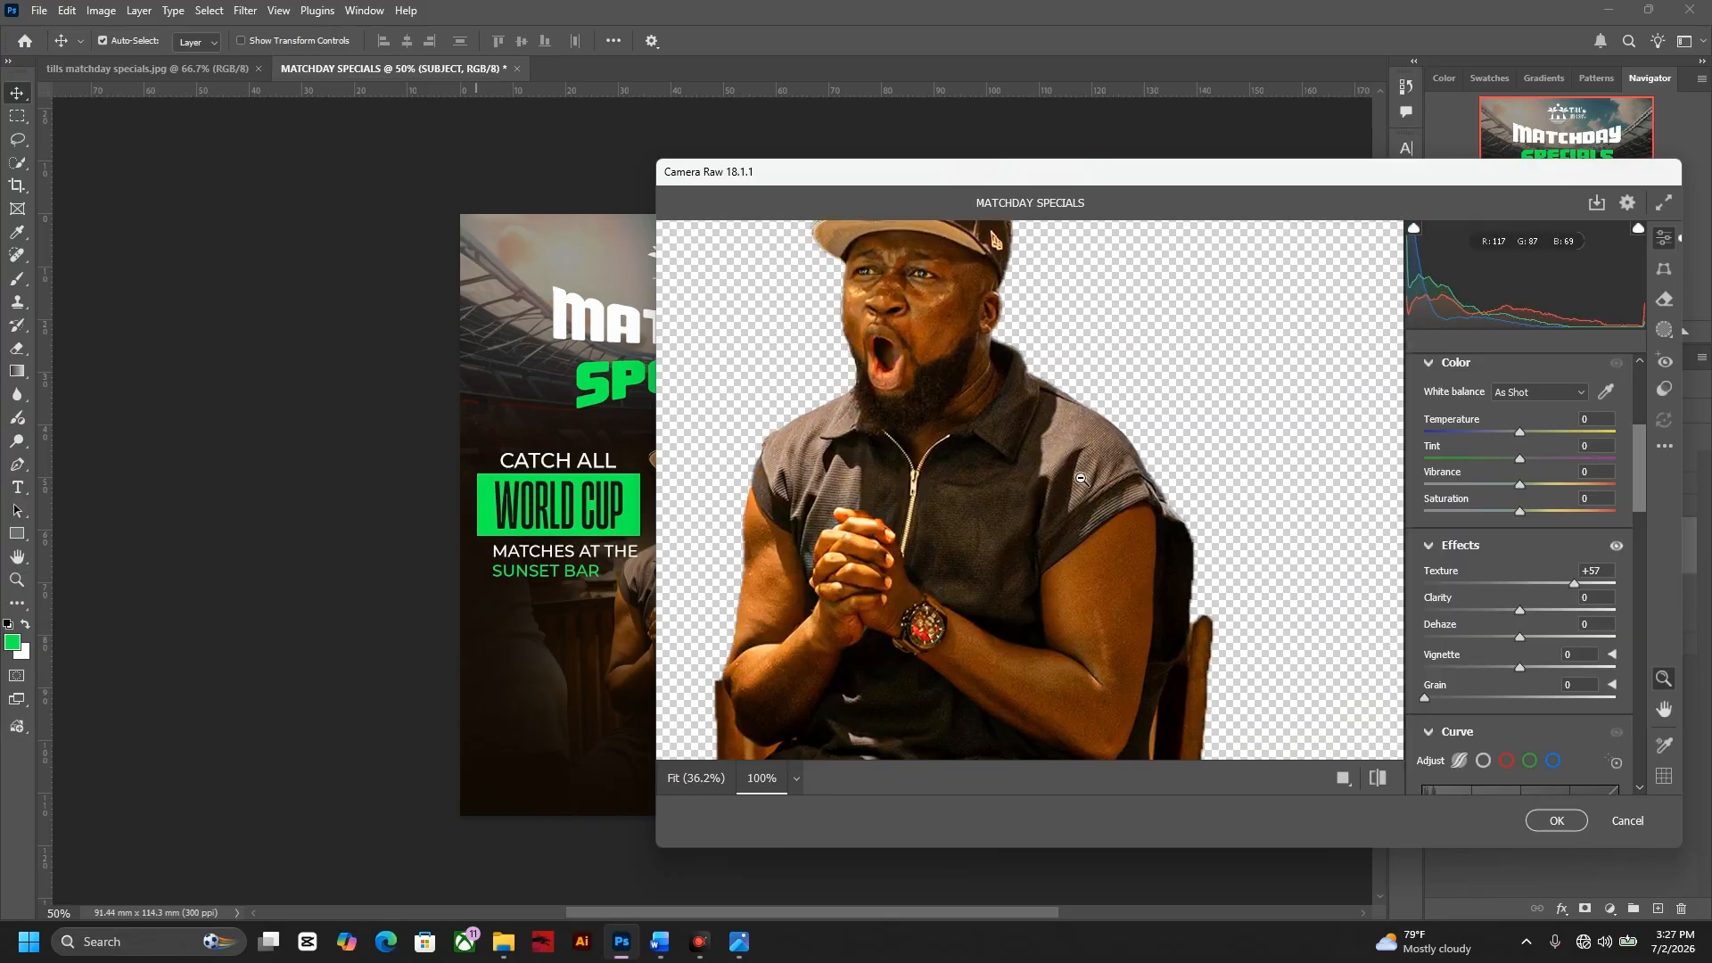
{"action": "left_click_drag", "start_coordinate": [1068, 473], "coordinate": [1132, 547]}
{"action": "left_click_drag", "start_coordinate": [1520, 612], "coordinate": [1580, 611]}
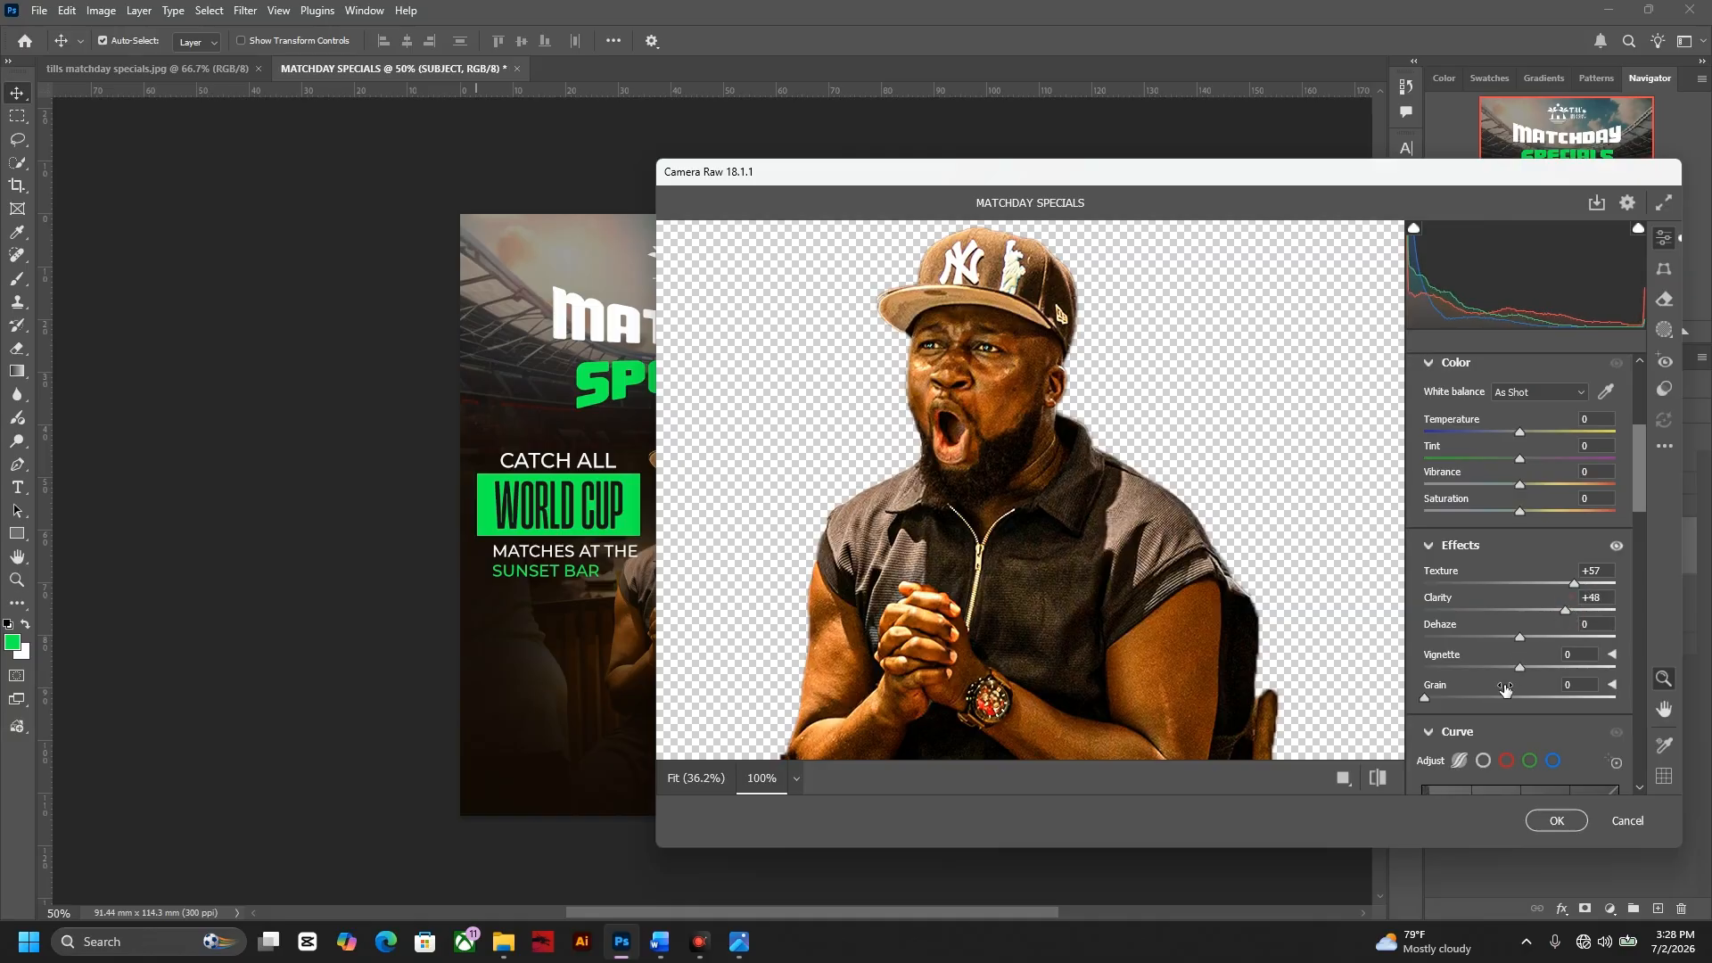
- Set Contrast to +29 and Sharpening to 35, apply the Camera Raw Filter, and check the subject up close
{"action": "left_click_drag", "start_coordinate": [1636, 484], "coordinate": [1636, 417]}
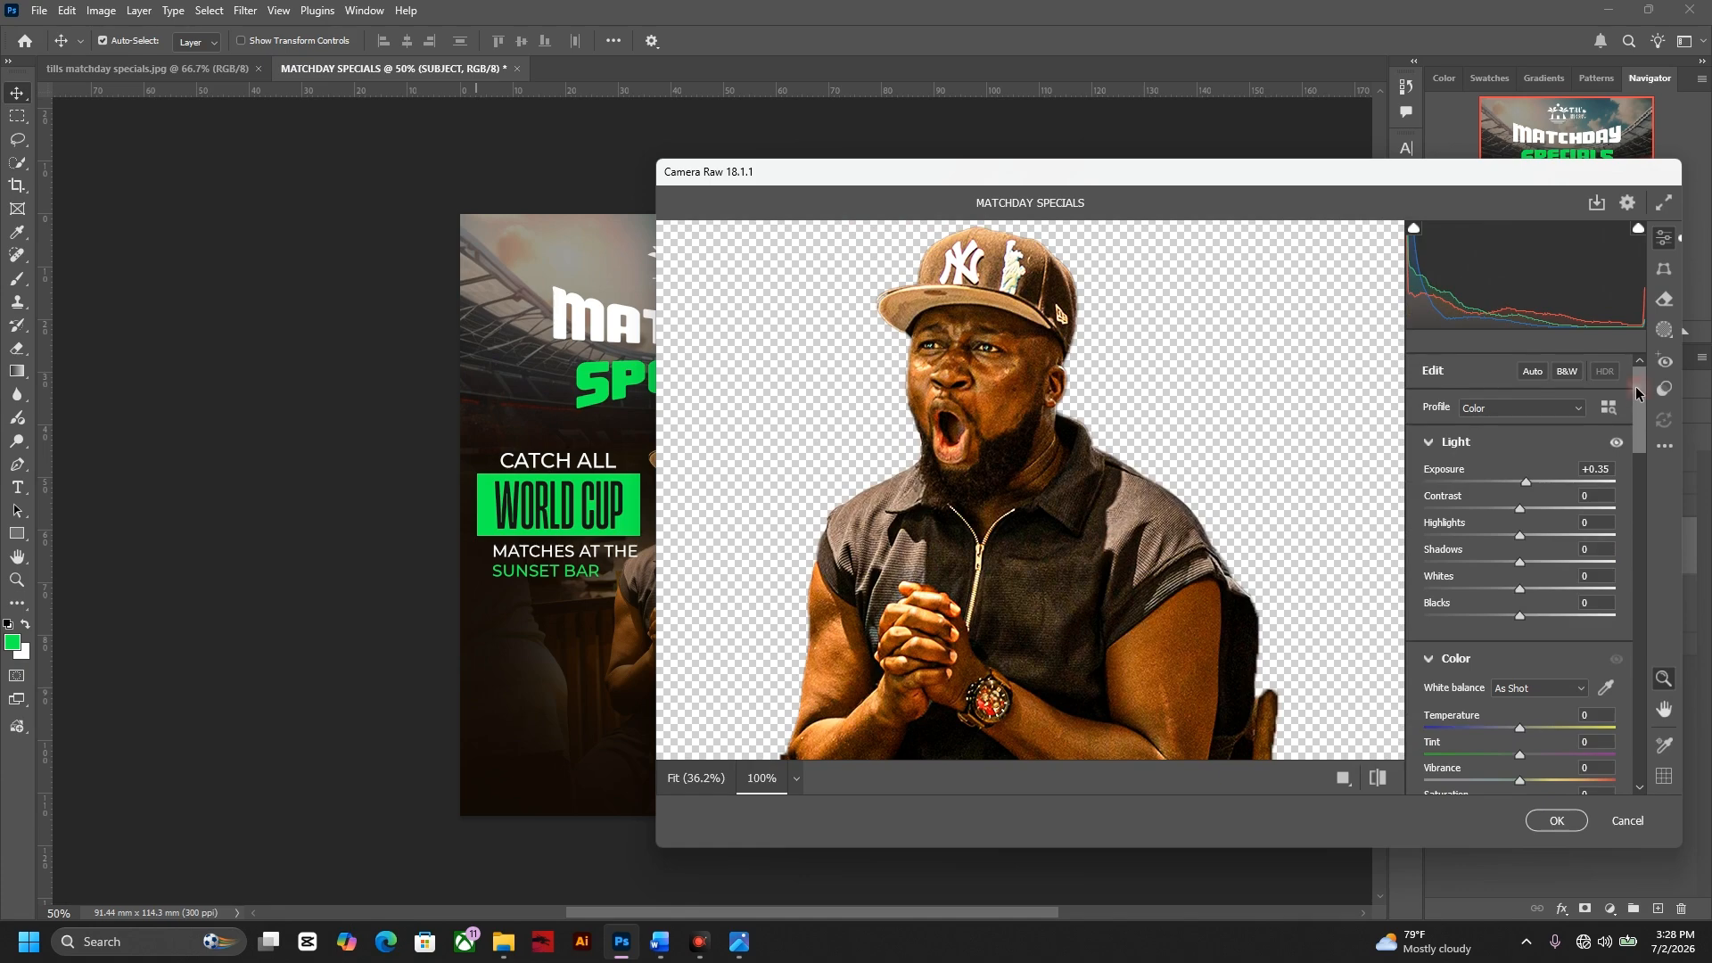
{"action": "left_click_drag", "start_coordinate": [1514, 513], "coordinate": [1547, 509]}
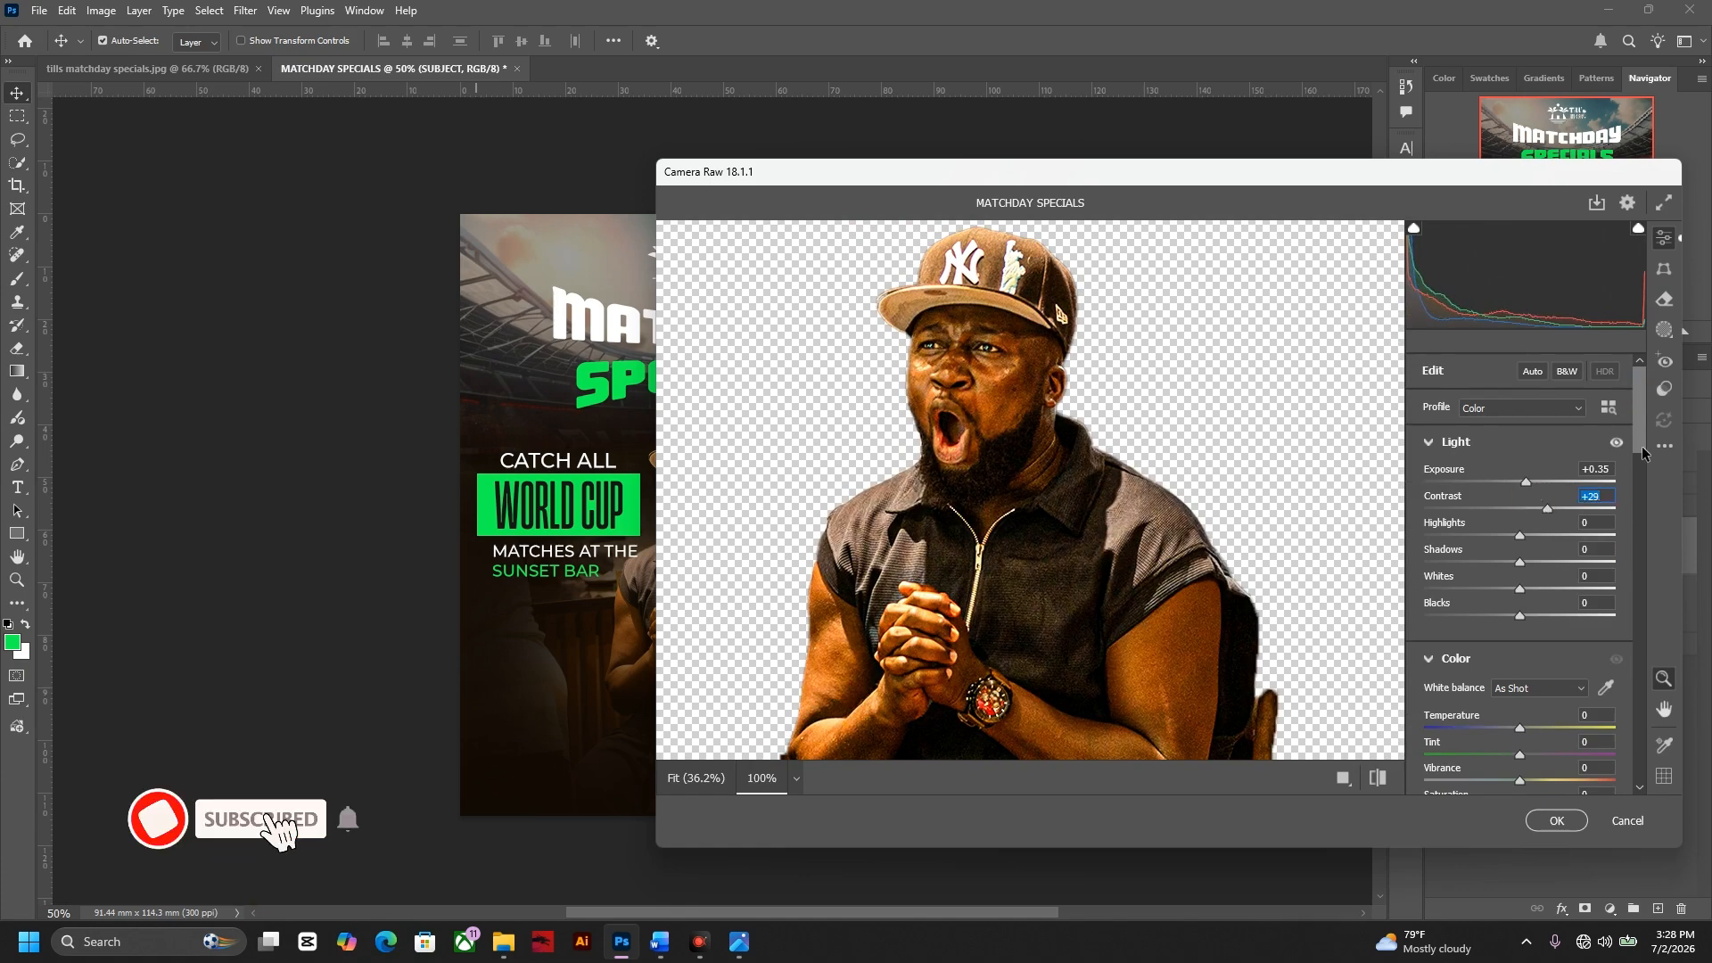
{"action": "left_click_drag", "start_coordinate": [1643, 450], "coordinate": [1640, 752]}
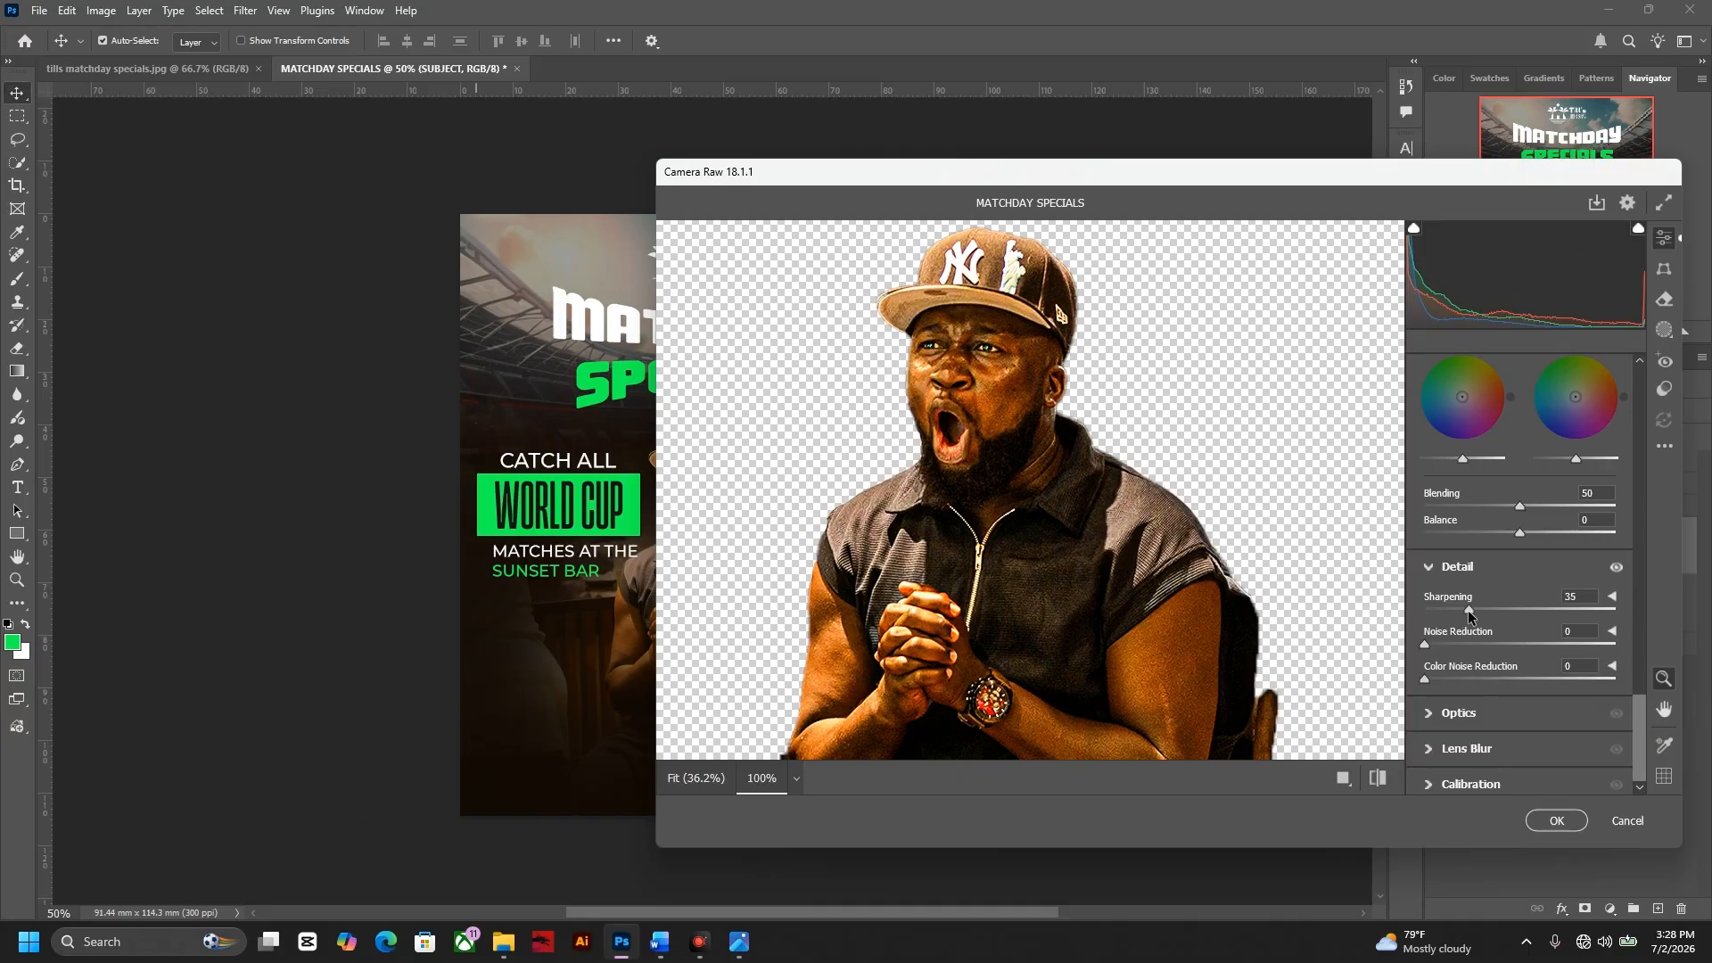
{"action": "left_click", "coordinate": [1556, 819]}
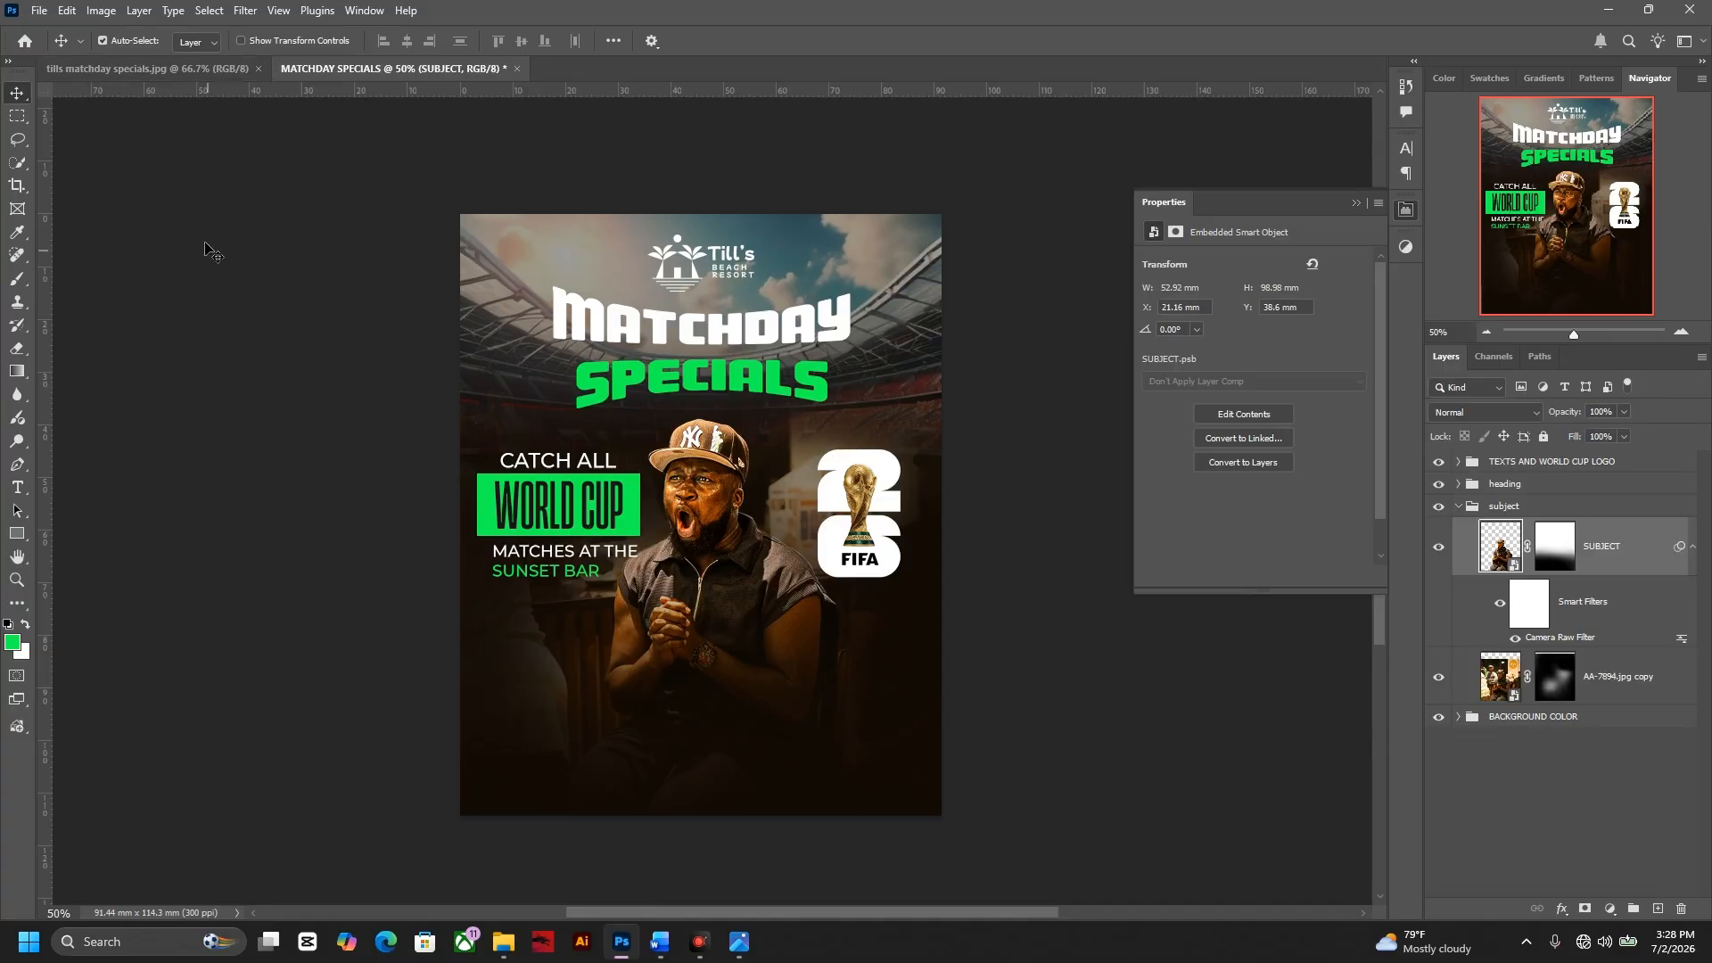
{"action": "key", "text": "ctrl+plus"}
{"action": "key", "text": "ctrl+plus"}
{"action": "key", "text": "ctrl+minus"}
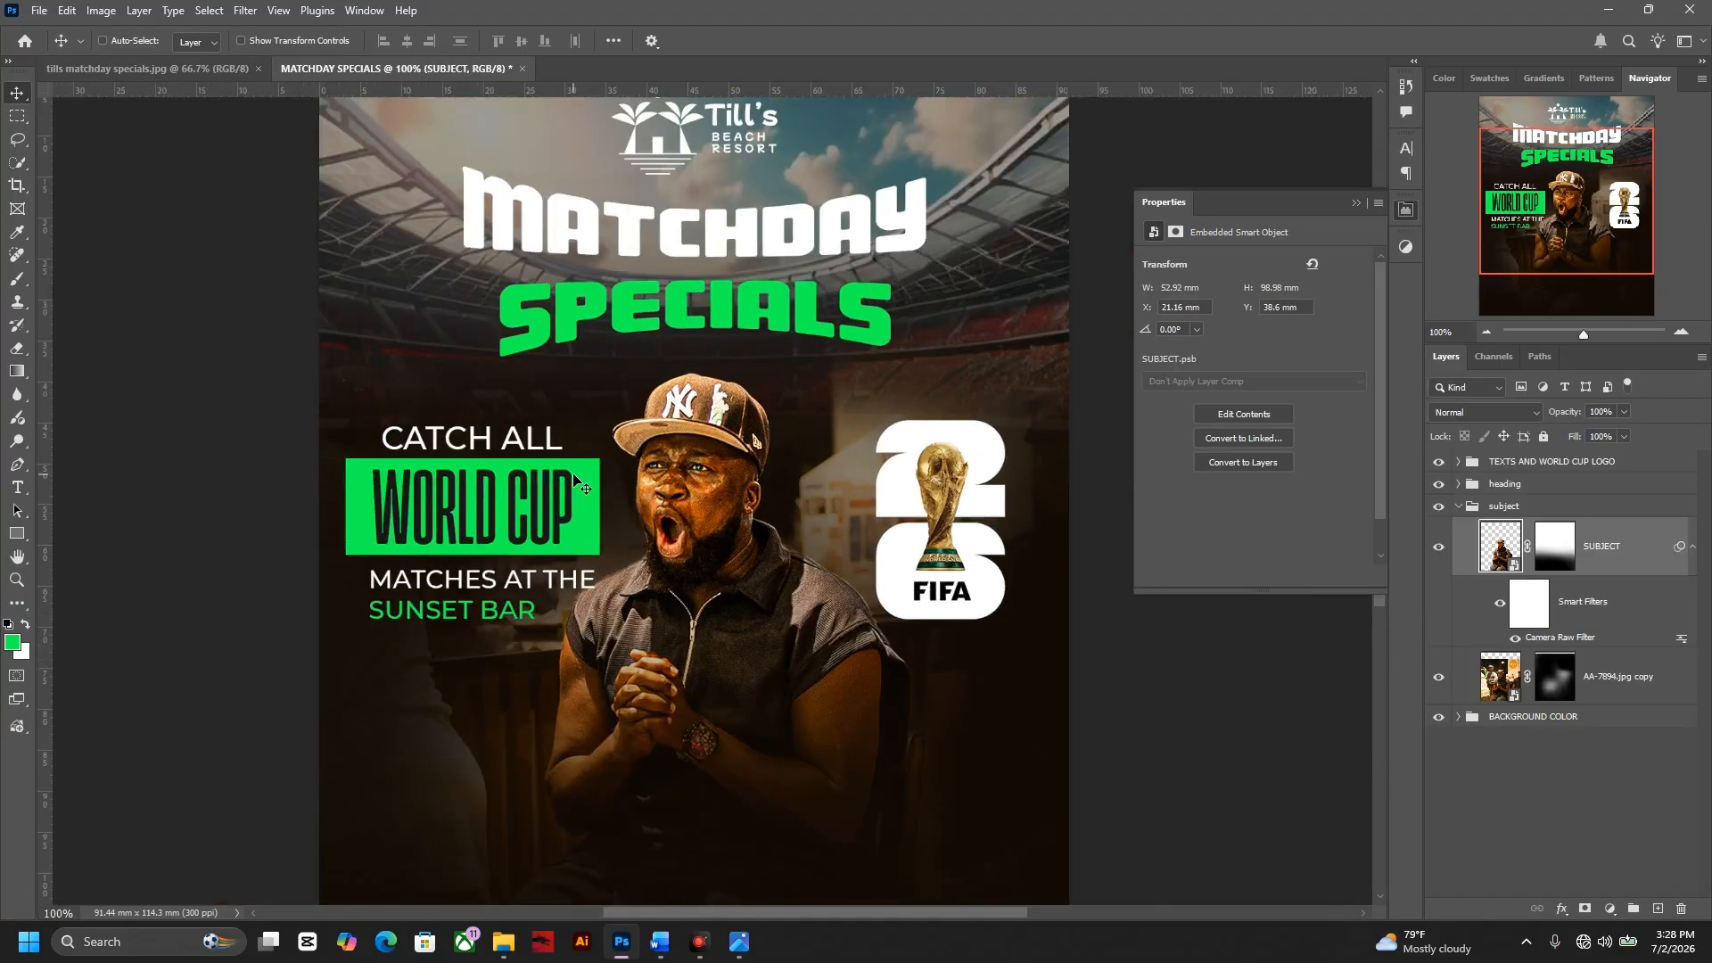
- Draw a green rectangle about 47 by 8.5 mm across the subject's waist above all groups and centre it horizontally on the poster
{"action": "left_click_drag", "start_coordinate": [698, 652], "coordinate": [687, 558]}
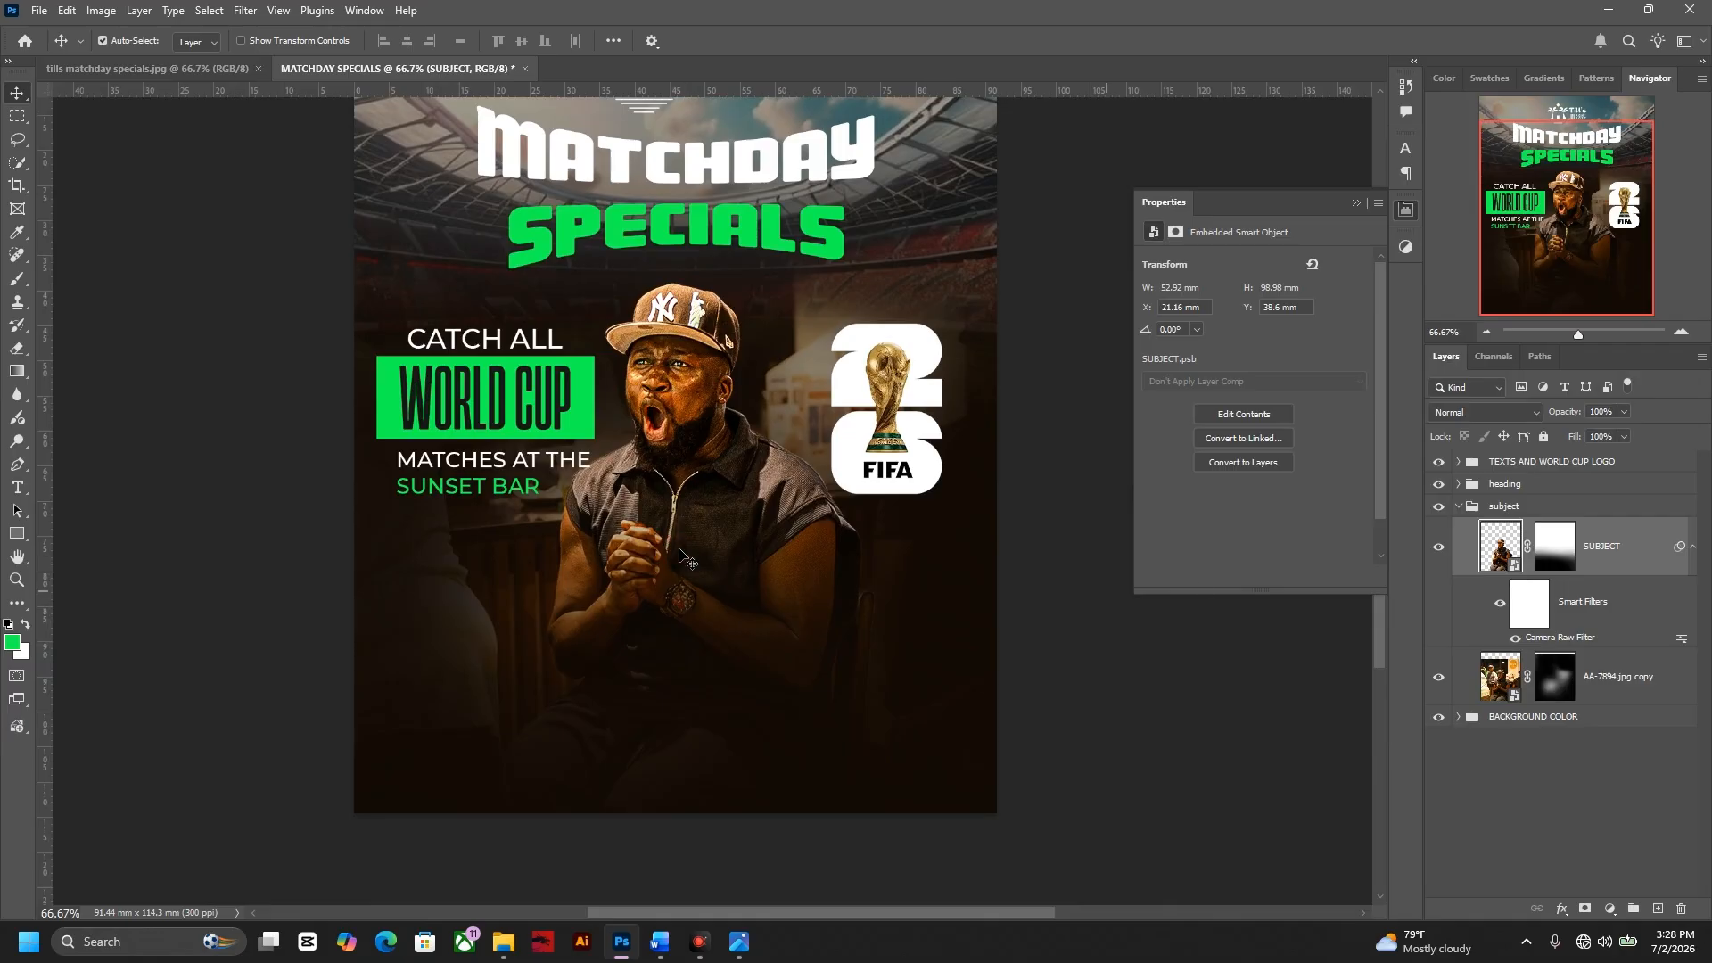
{"action": "left_click", "coordinate": [1458, 510]}
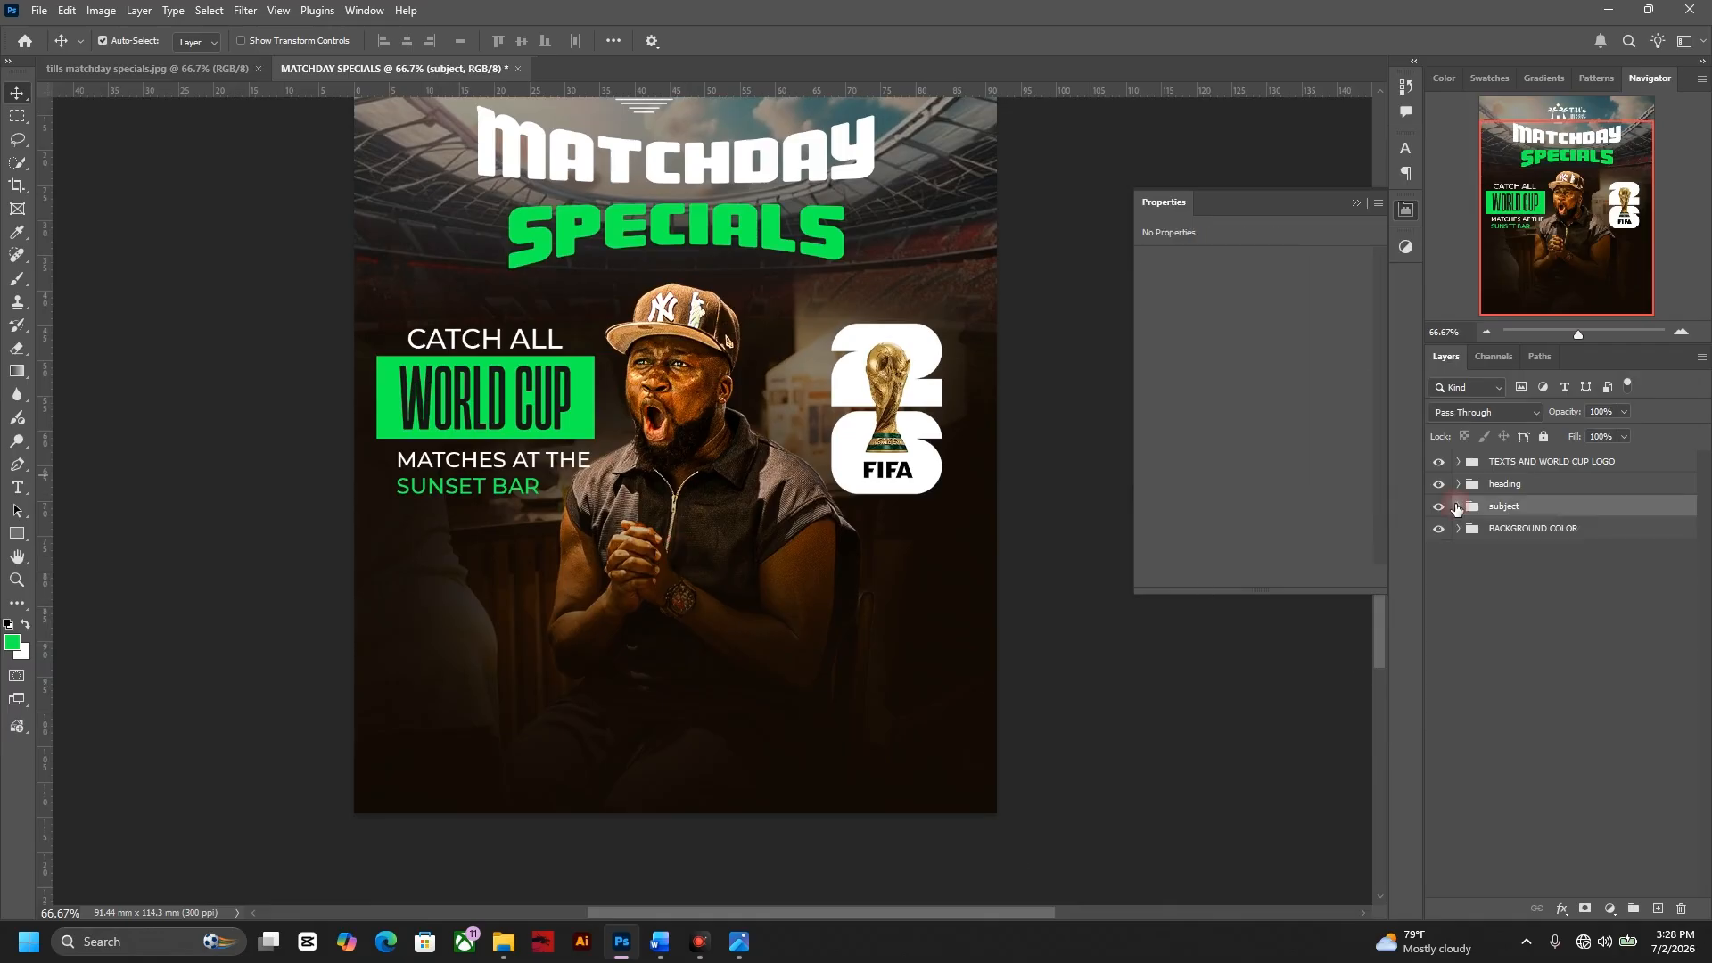
{"action": "left_click", "coordinate": [1487, 462]}
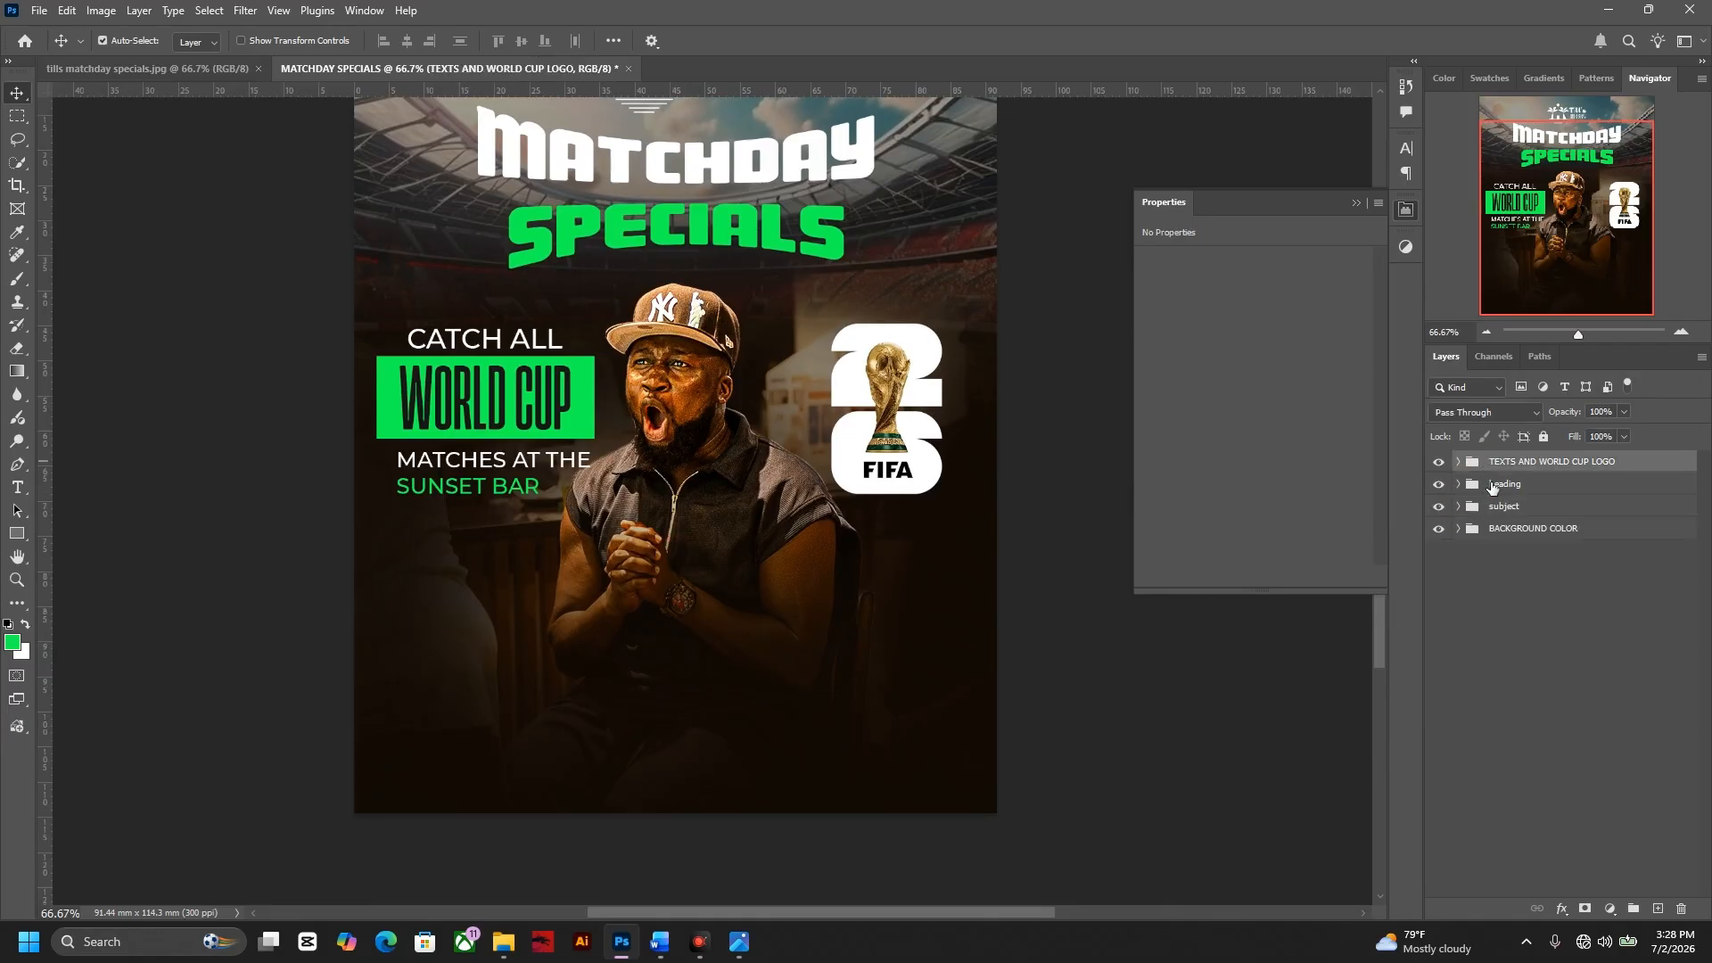
{"action": "left_click", "coordinate": [1657, 909]}
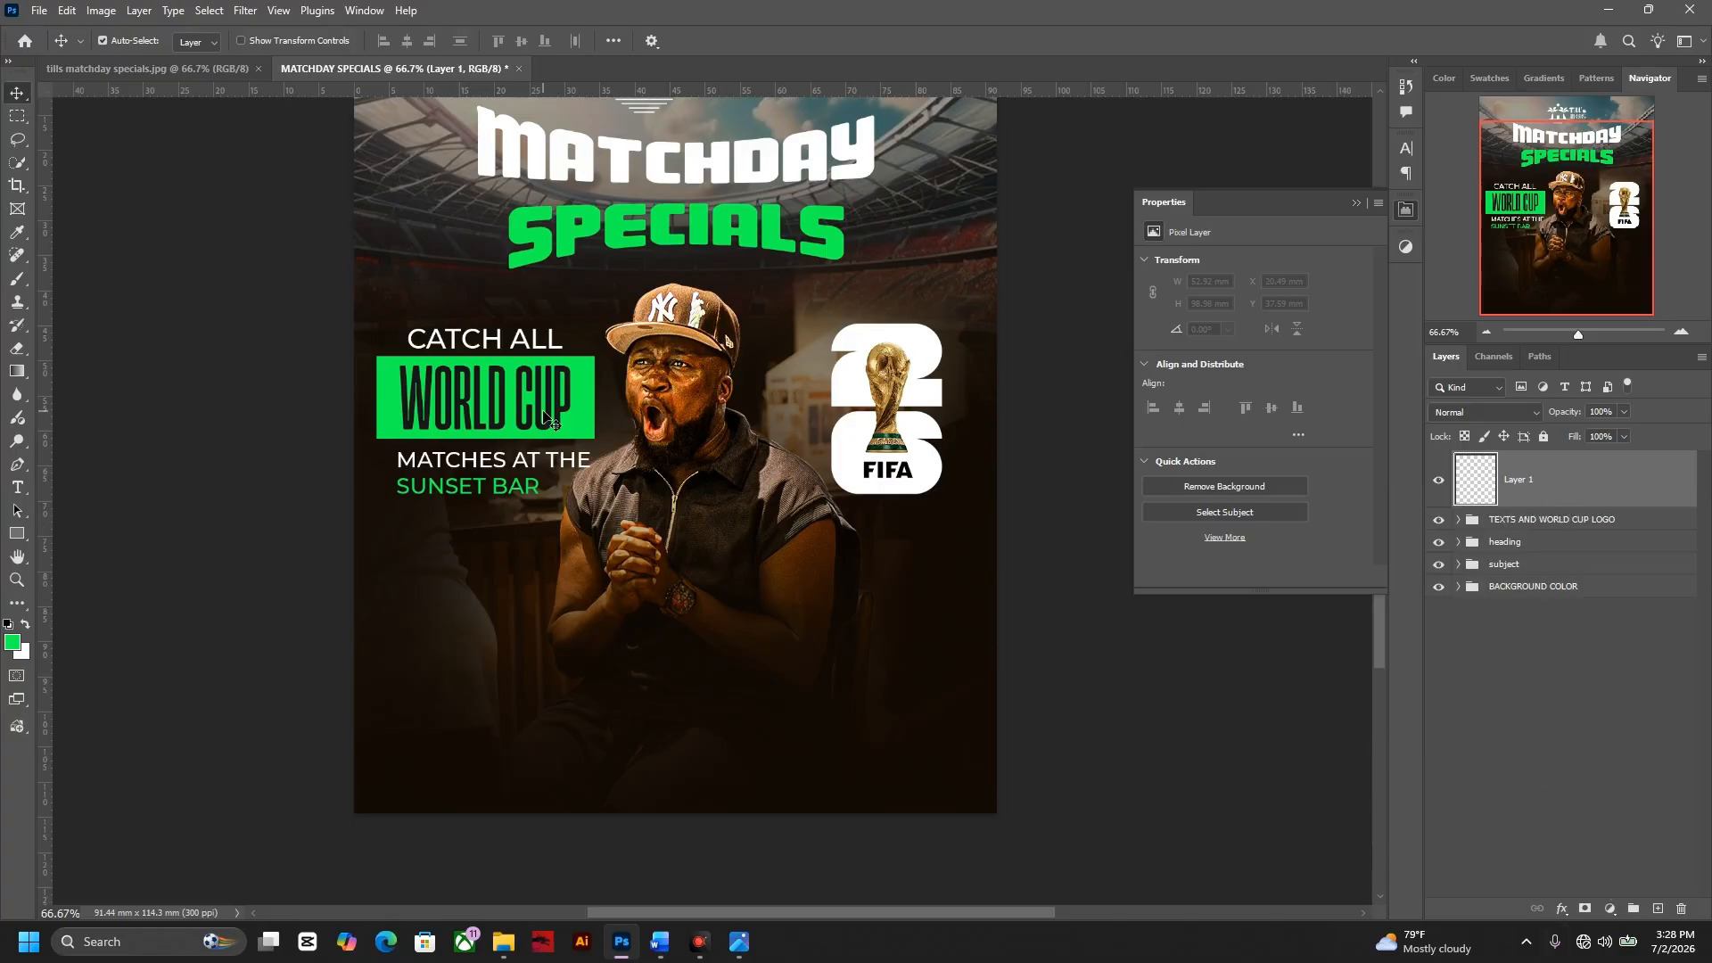
{"action": "left_click", "coordinate": [20, 536]}
{"action": "left_click_drag", "start_coordinate": [505, 588], "coordinate": [836, 647]}
{"action": "key", "text": "v"}
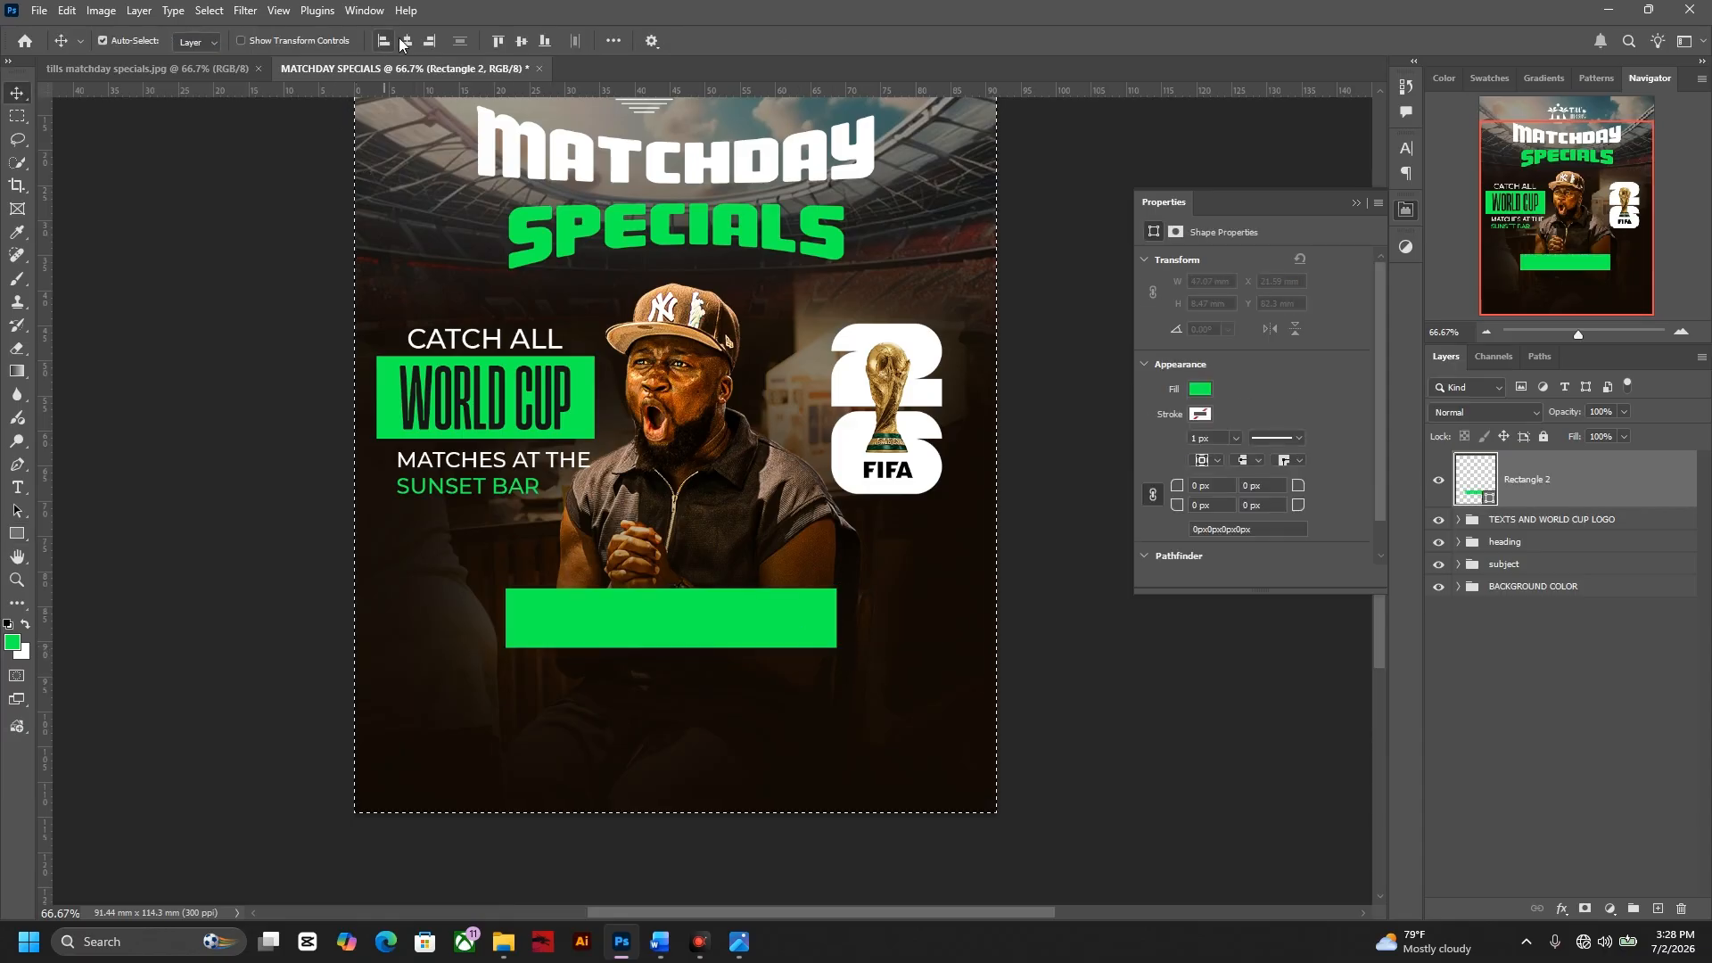
{"action": "left_click", "coordinate": [406, 41]}
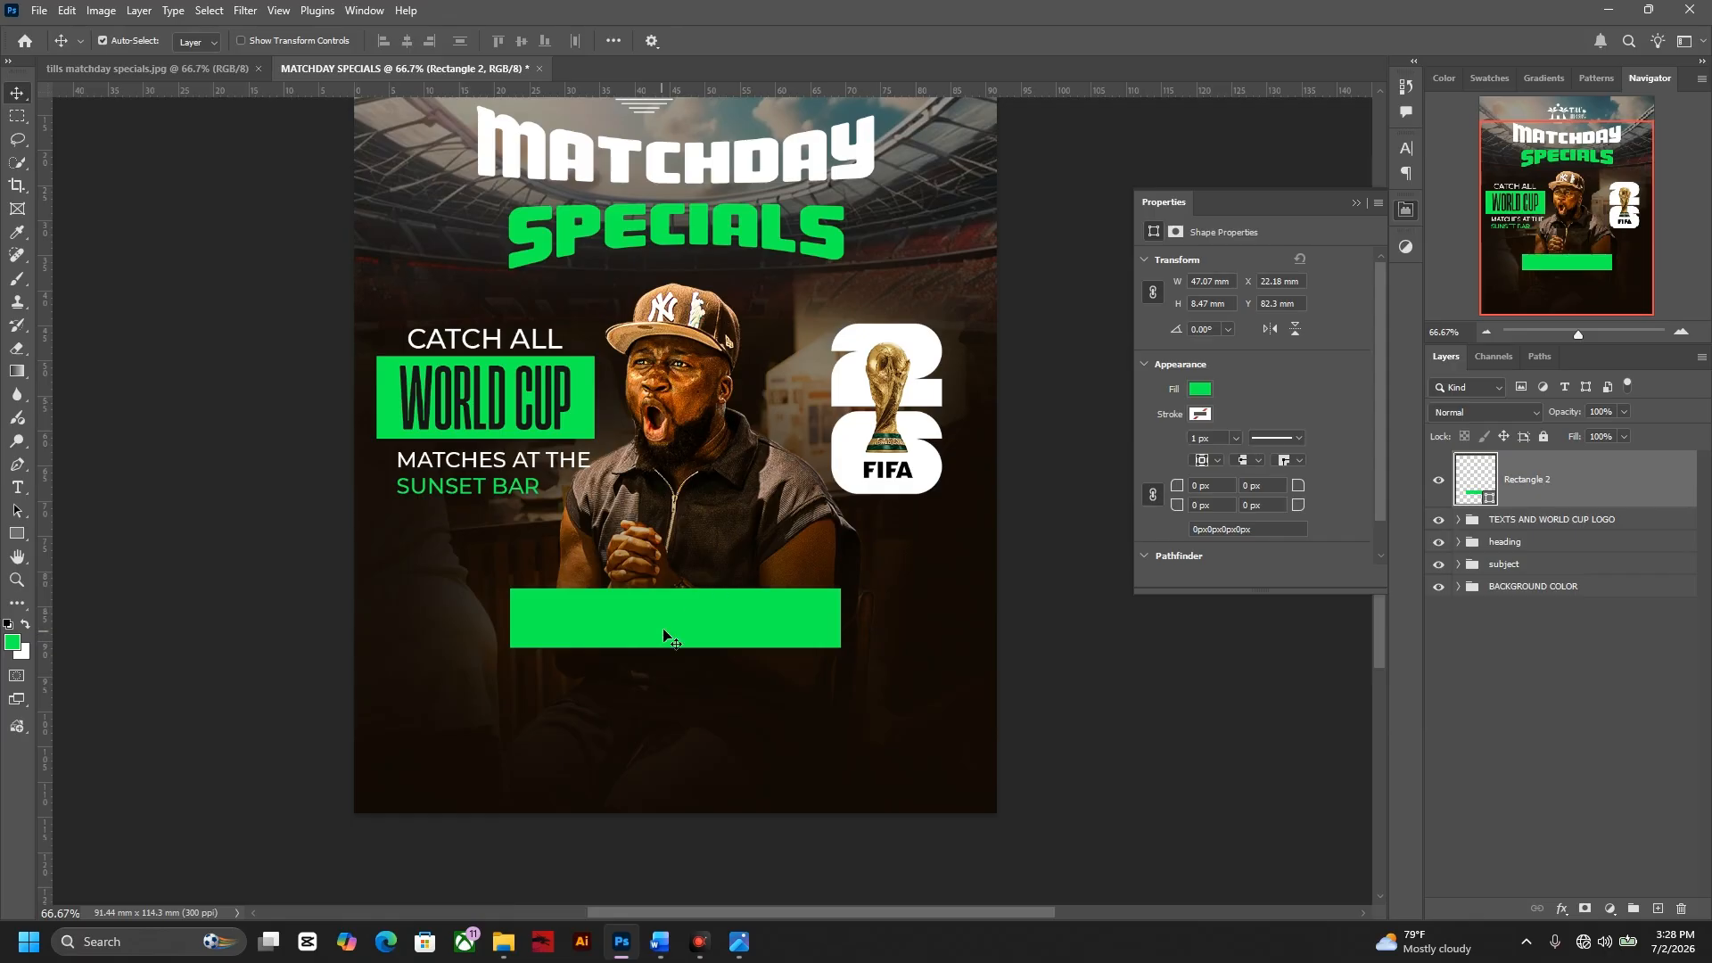
- Copy the "MATCHES AT THE SUNSET BAR" text onto the new green bar and colour it dark brown #160c06
{"action": "left_click", "coordinate": [490, 464]}
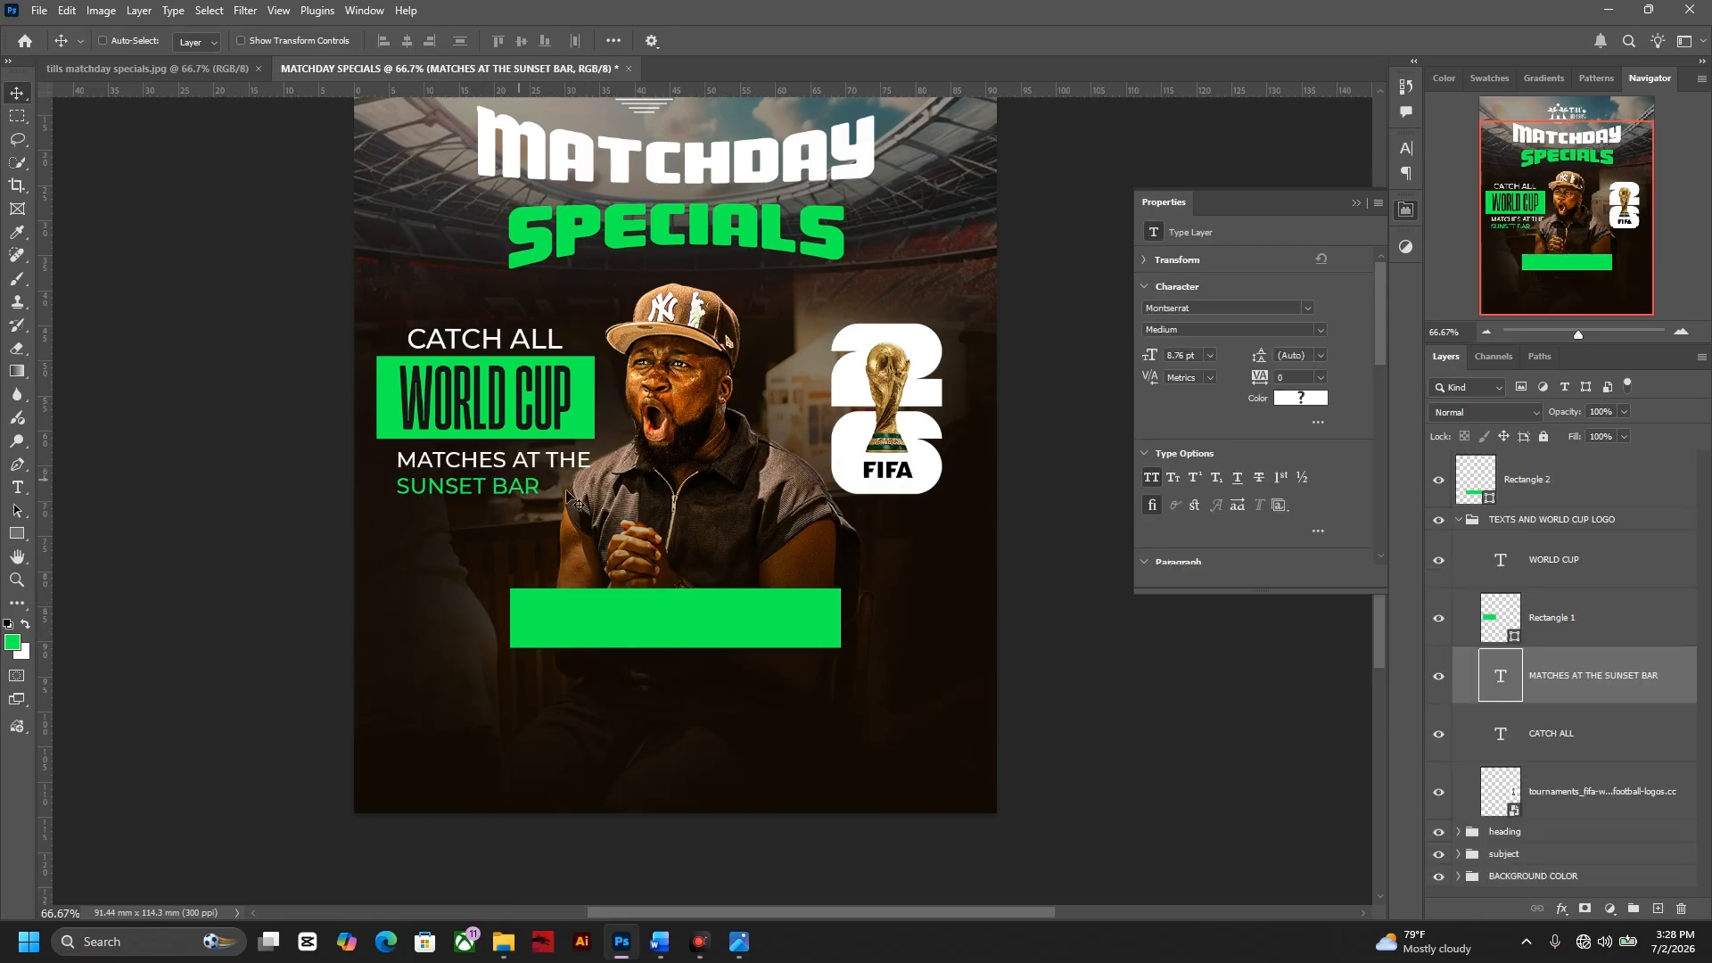
{"action": "left_click", "coordinate": [785, 624]}
{"action": "key", "text": "ctrl+v"}
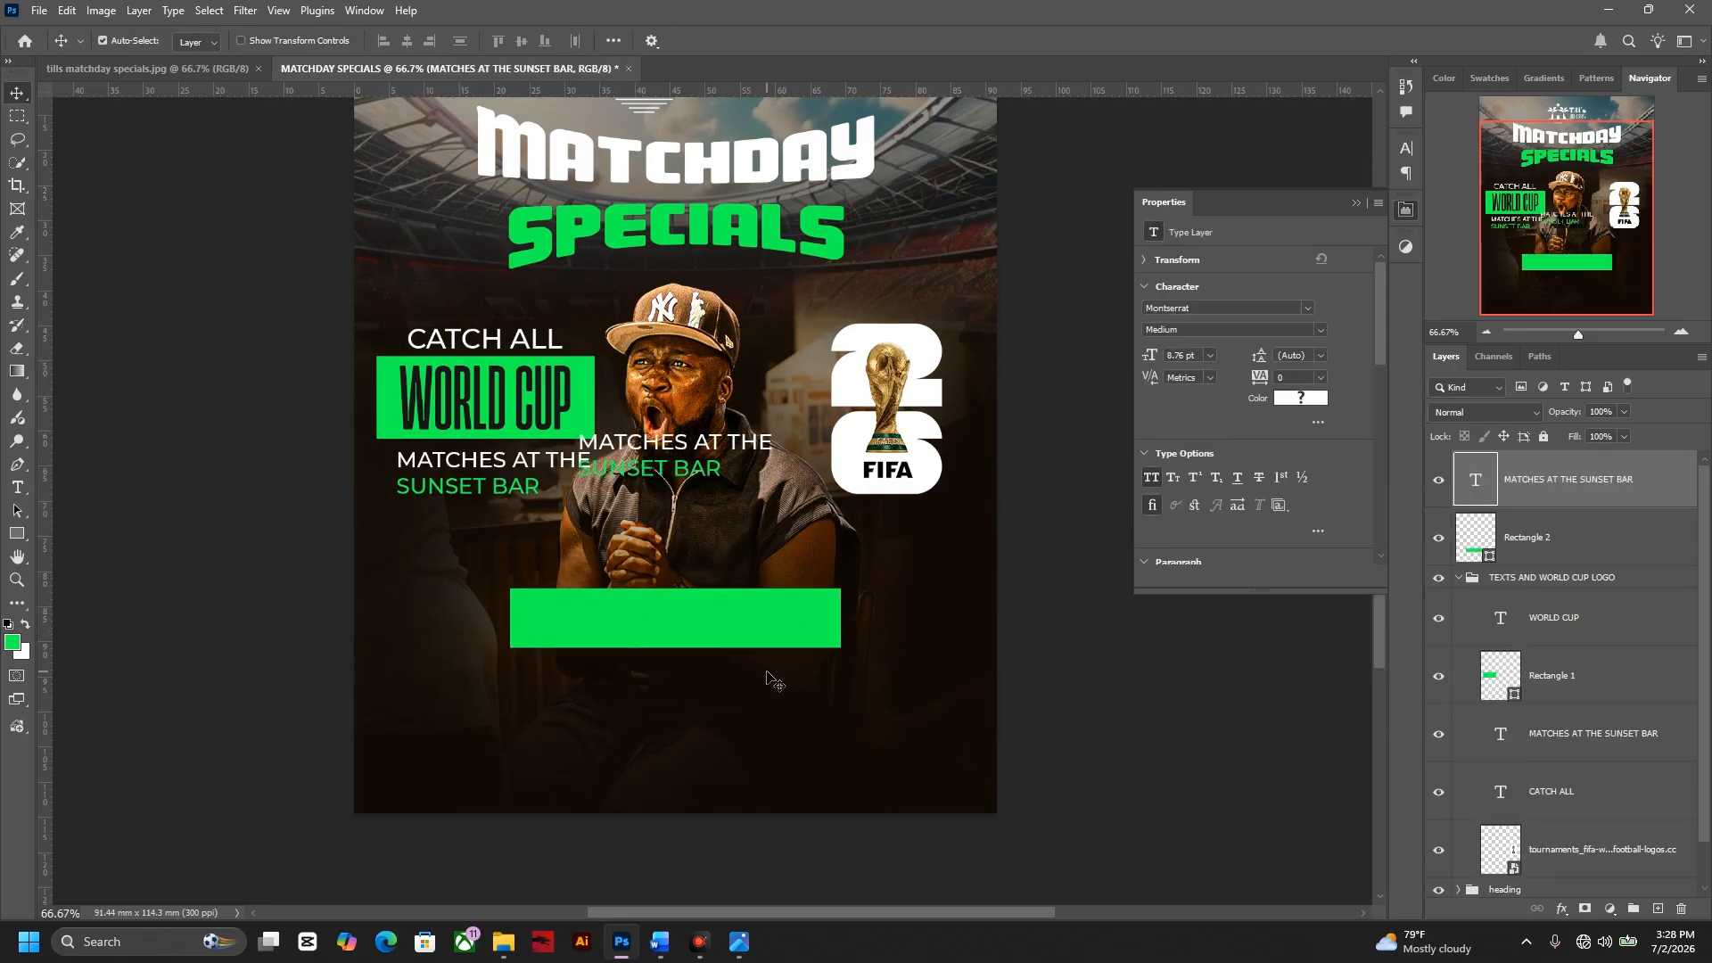
{"action": "left_click_drag", "start_coordinate": [759, 648], "coordinate": [768, 704]}
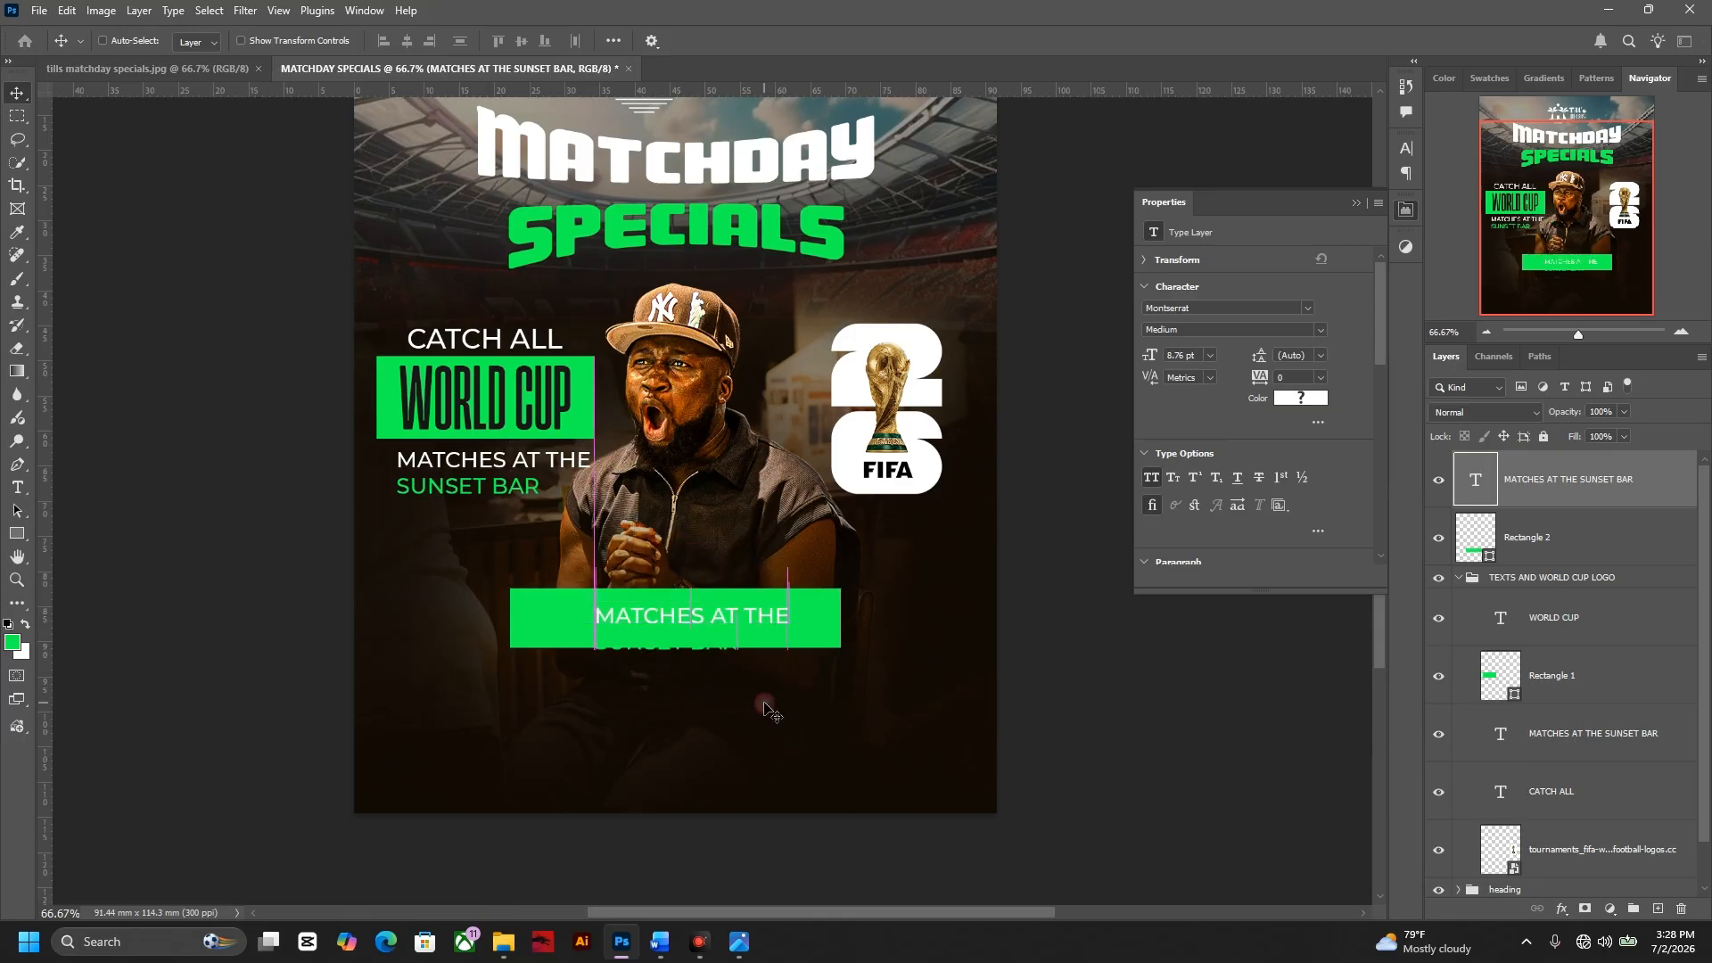
{"action": "left_click", "coordinate": [1292, 403]}
{"action": "left_click", "coordinate": [888, 682]}
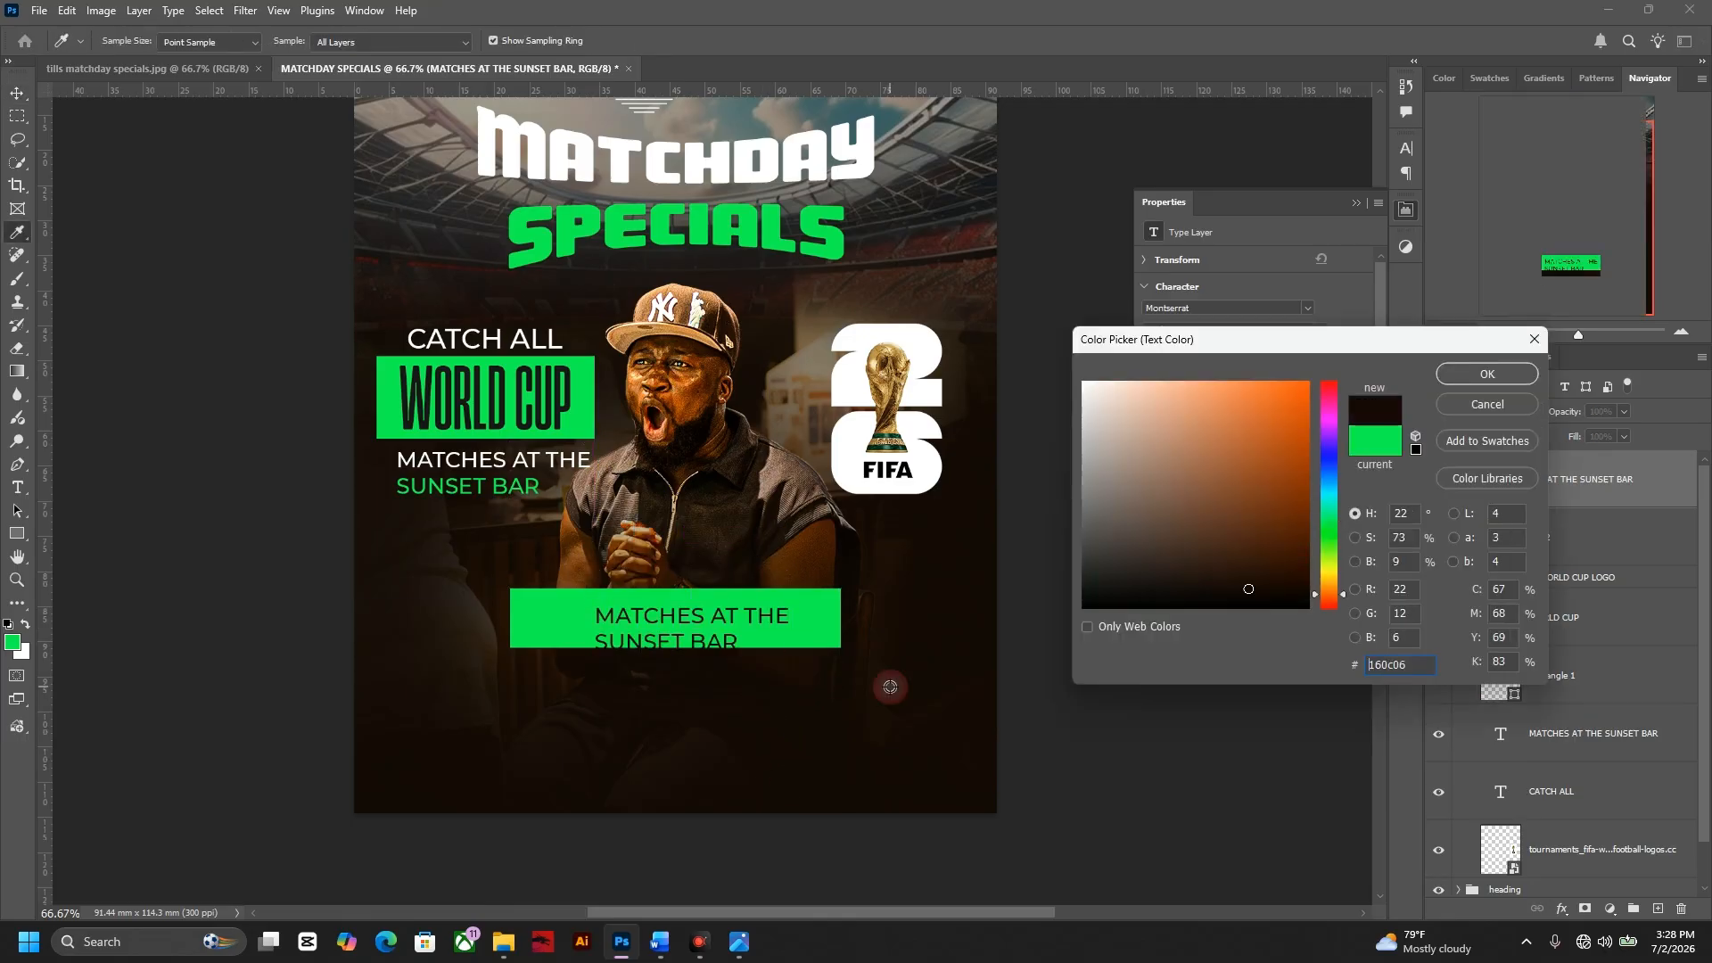
{"action": "key", "text": "Return"}
- Replace the copied text on the green bar with "MATCHDAY SPECIALS" and centre it horizontally on the canvas
{"action": "double_click", "coordinate": [725, 622]}
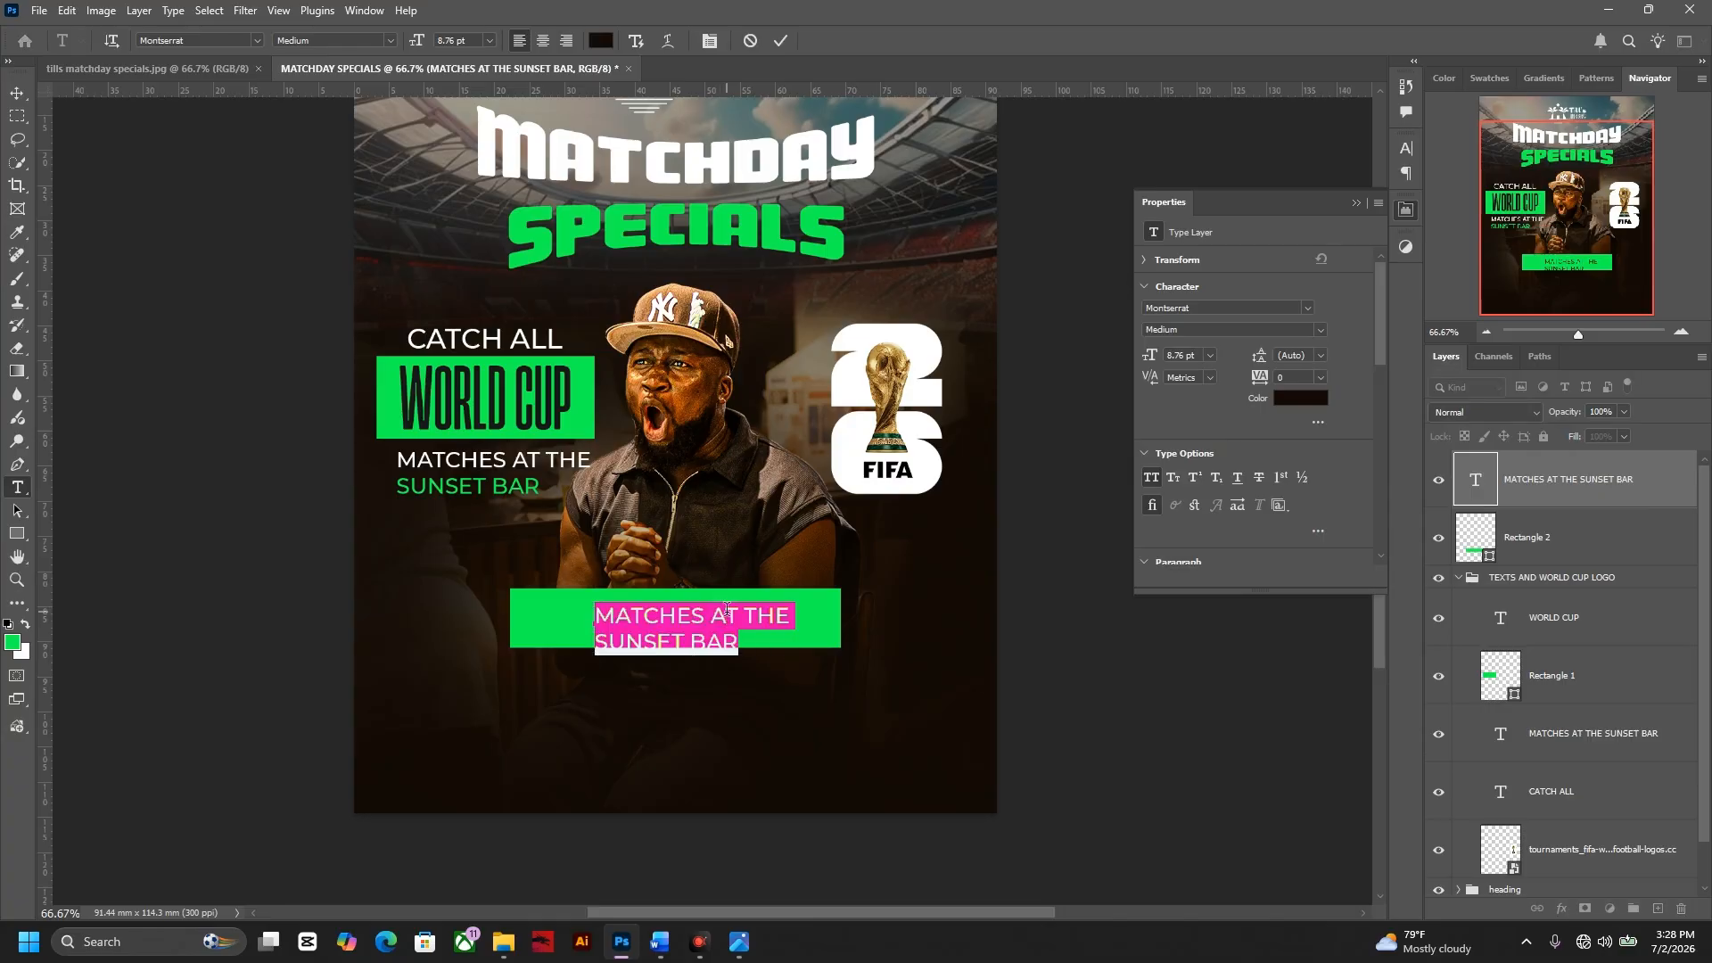
{"action": "type", "text": "MATCHDAY SP"}
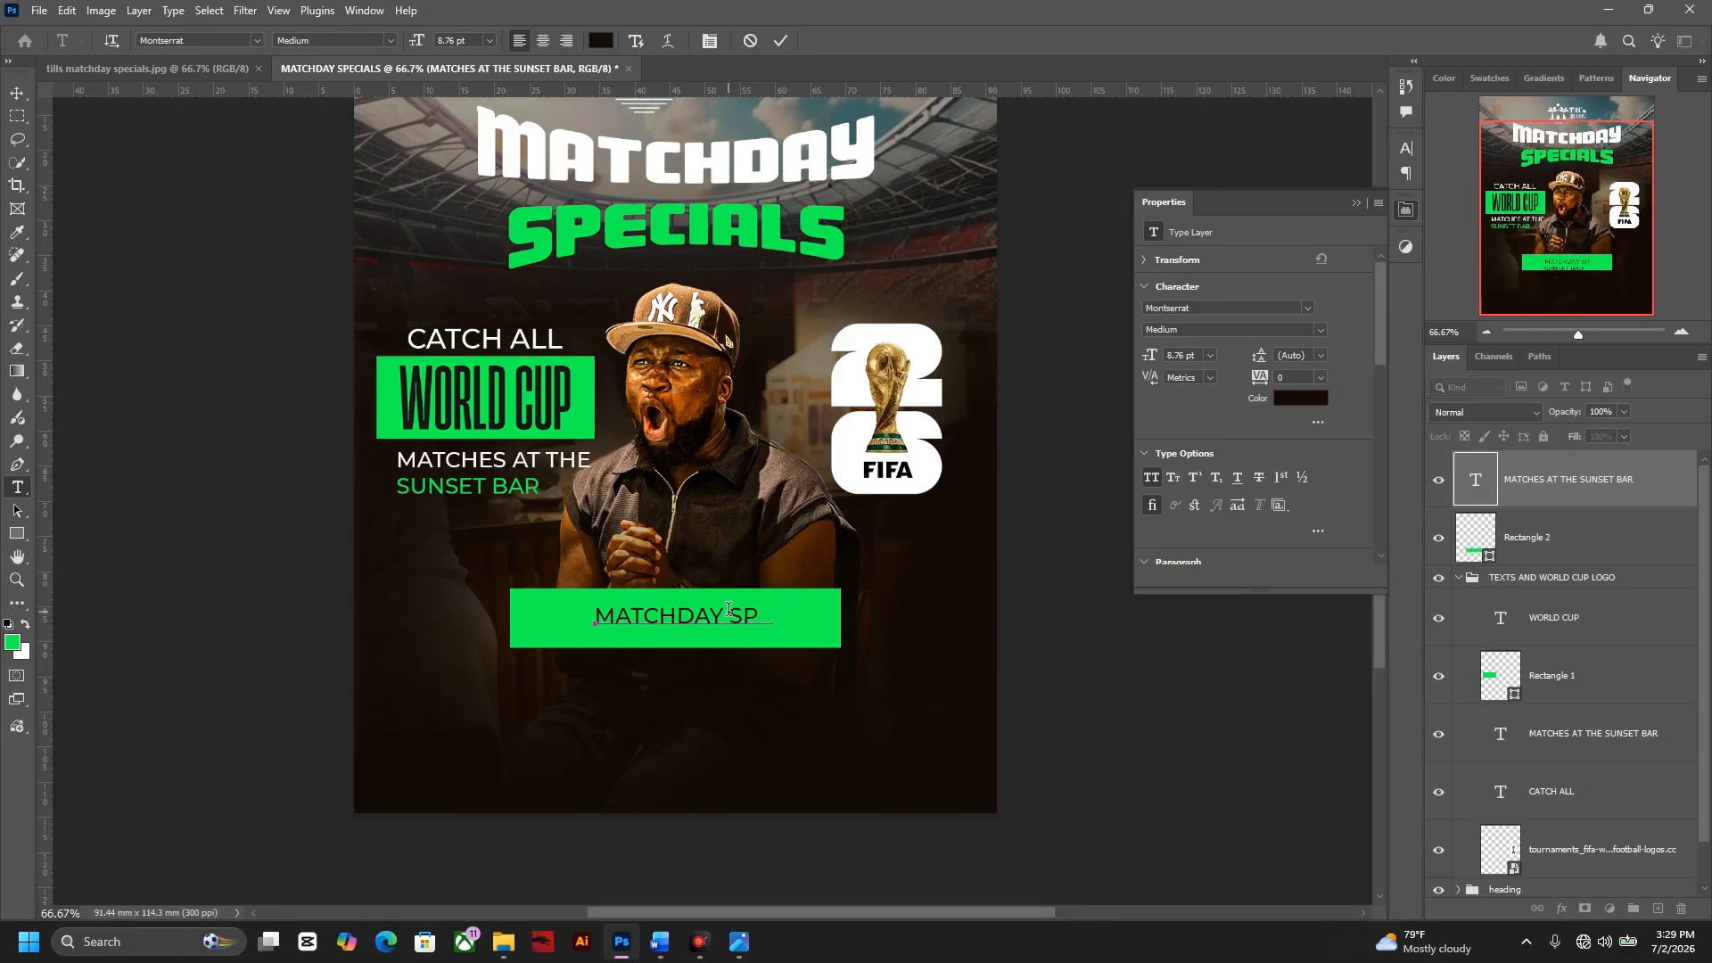
{"action": "key", "text": "ctrl+Return"}
{"action": "key", "text": "v"}
{"action": "key", "text": "ctrl+a"}
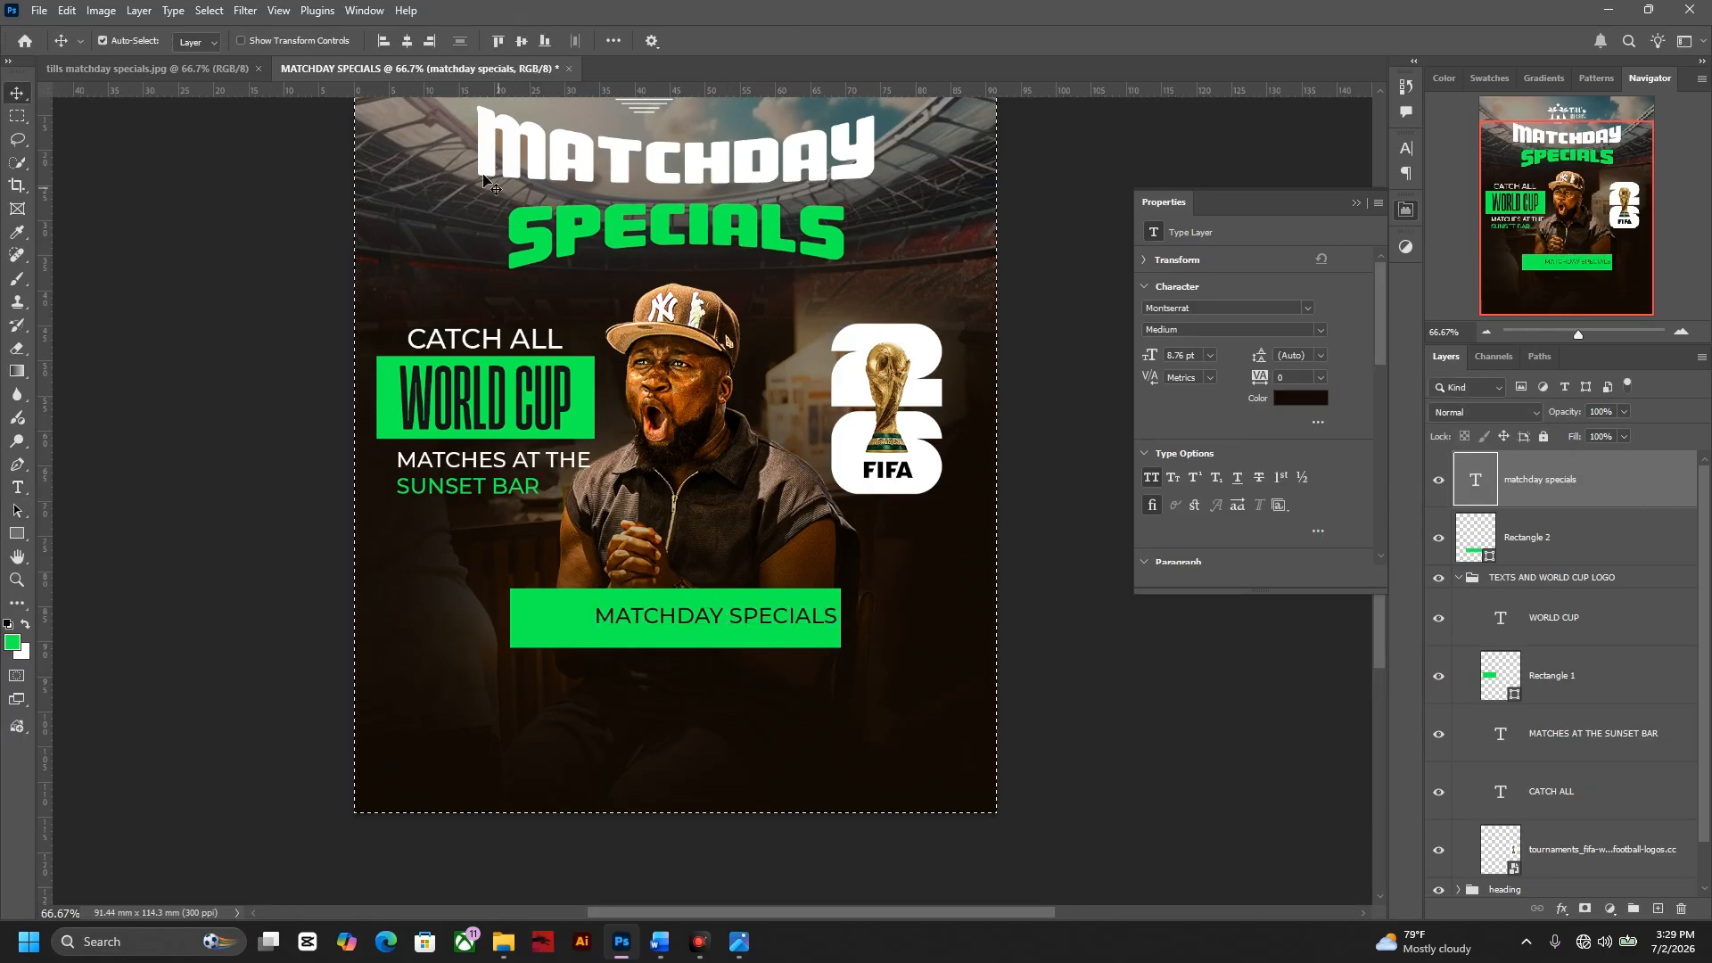
{"action": "left_click", "coordinate": [406, 41]}
{"action": "key", "text": "ctrl+d"}
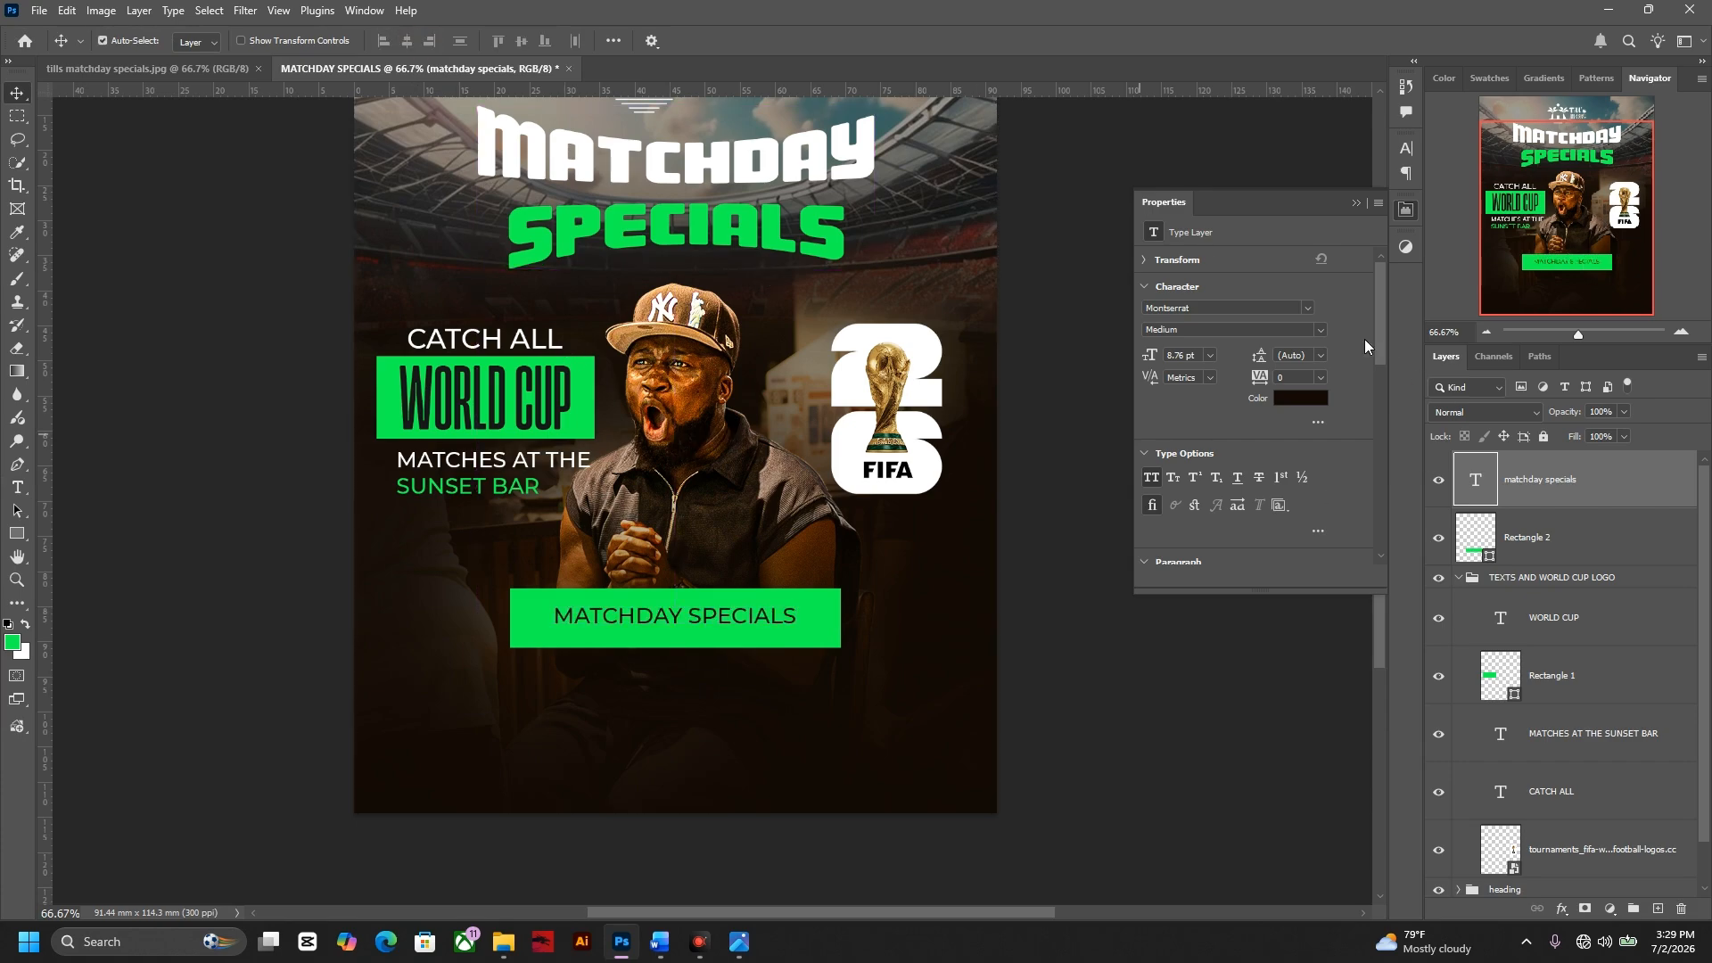
- Make the "MATCHDAY SPECIALS" bar text Bold, enlarge it to 10.14 pt, and align its centre with the green bar
{"action": "left_click", "coordinate": [1317, 328]}
{"action": "left_click", "coordinate": [1248, 619]}
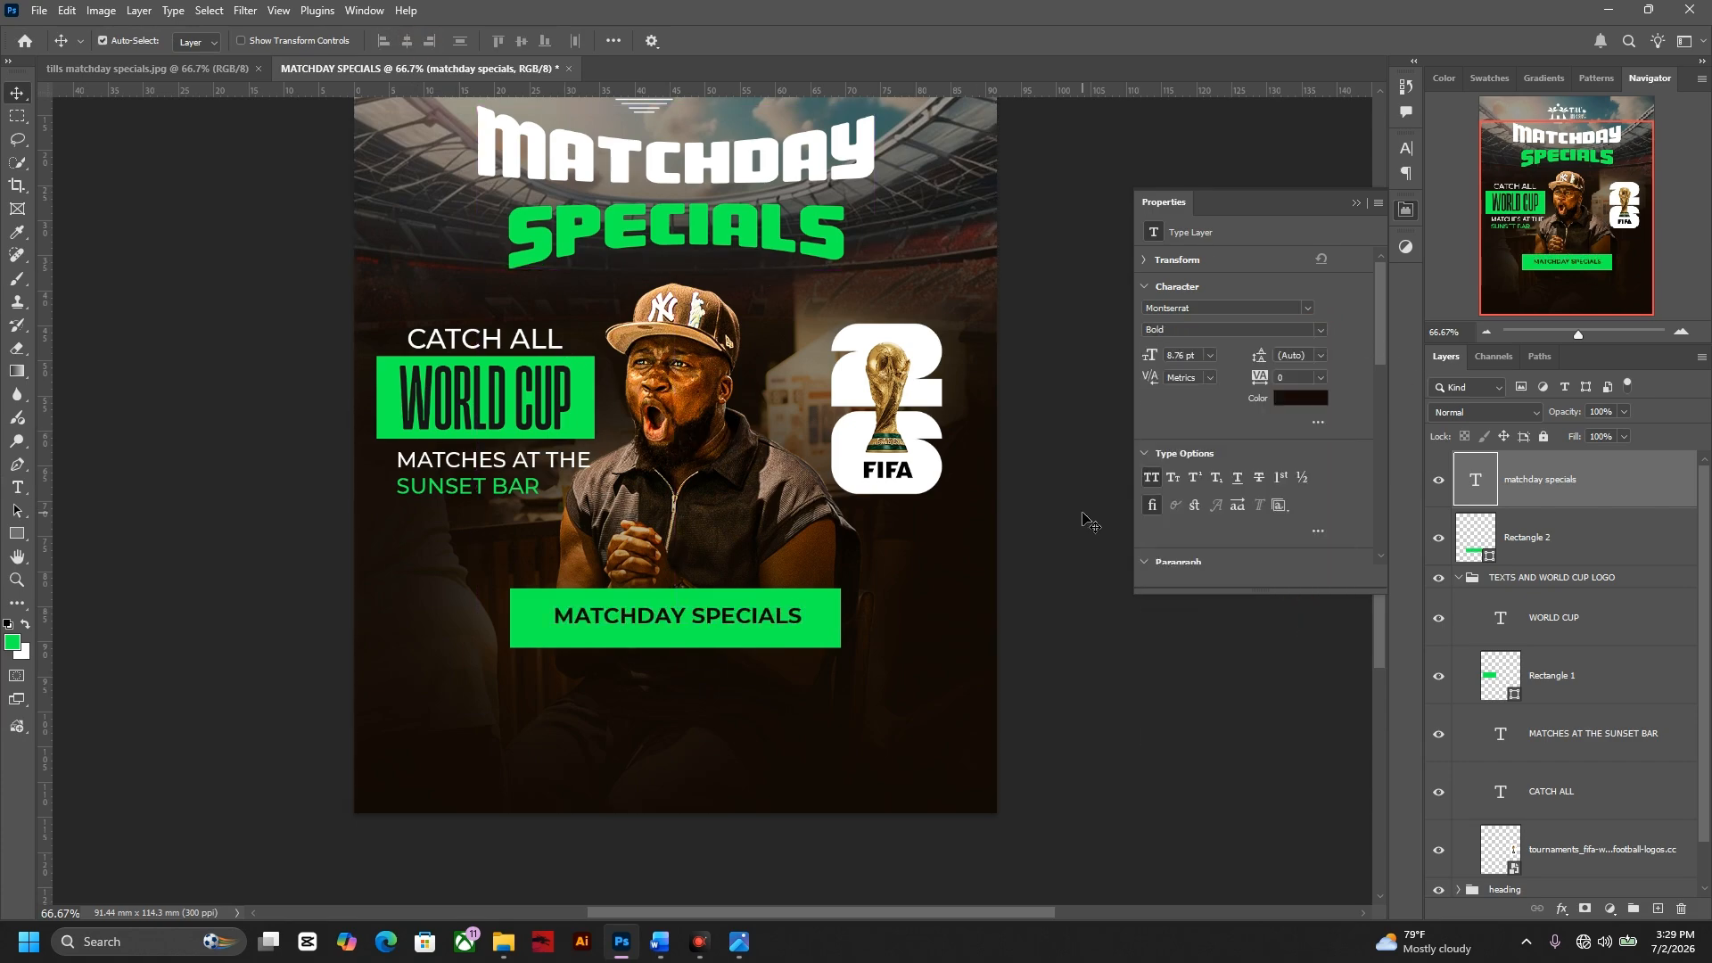
{"action": "key", "text": "ctrl+t"}
{"action": "left_click_drag", "start_coordinate": [802, 616], "coordinate": [814, 618]}
{"action": "key", "text": "Return"}
{"action": "left_click", "coordinate": [820, 607], "text": "shift"}
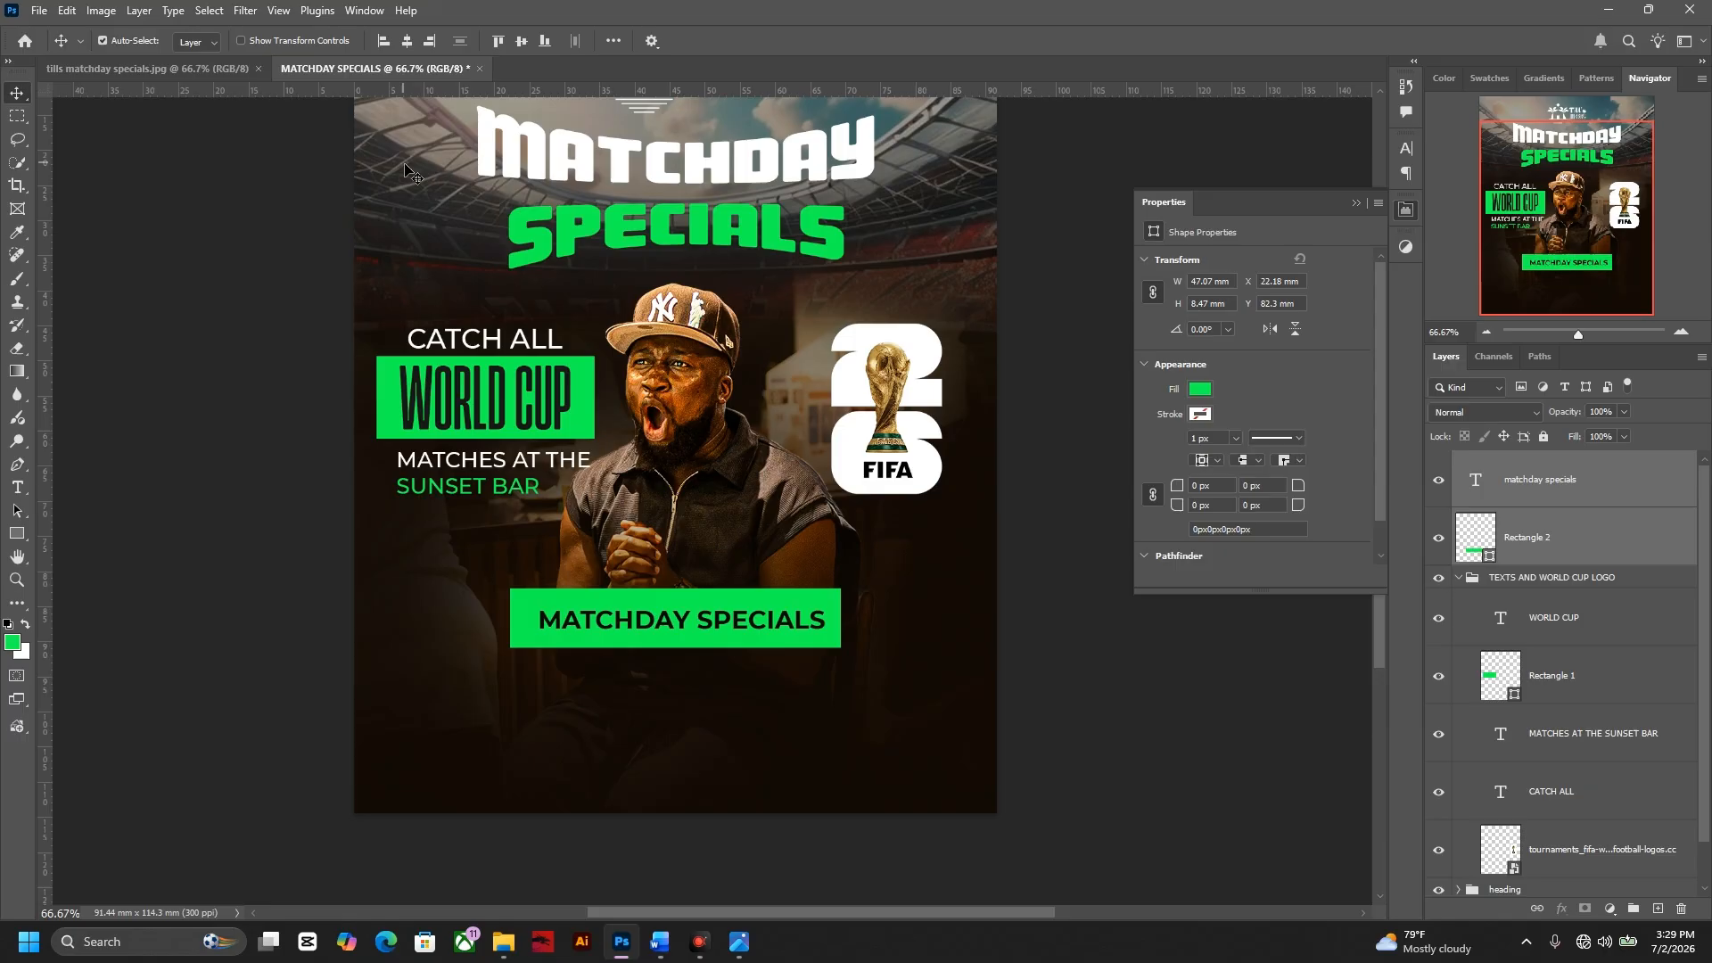
{"action": "left_click", "coordinate": [416, 47]}
{"action": "left_click", "coordinate": [521, 43]}
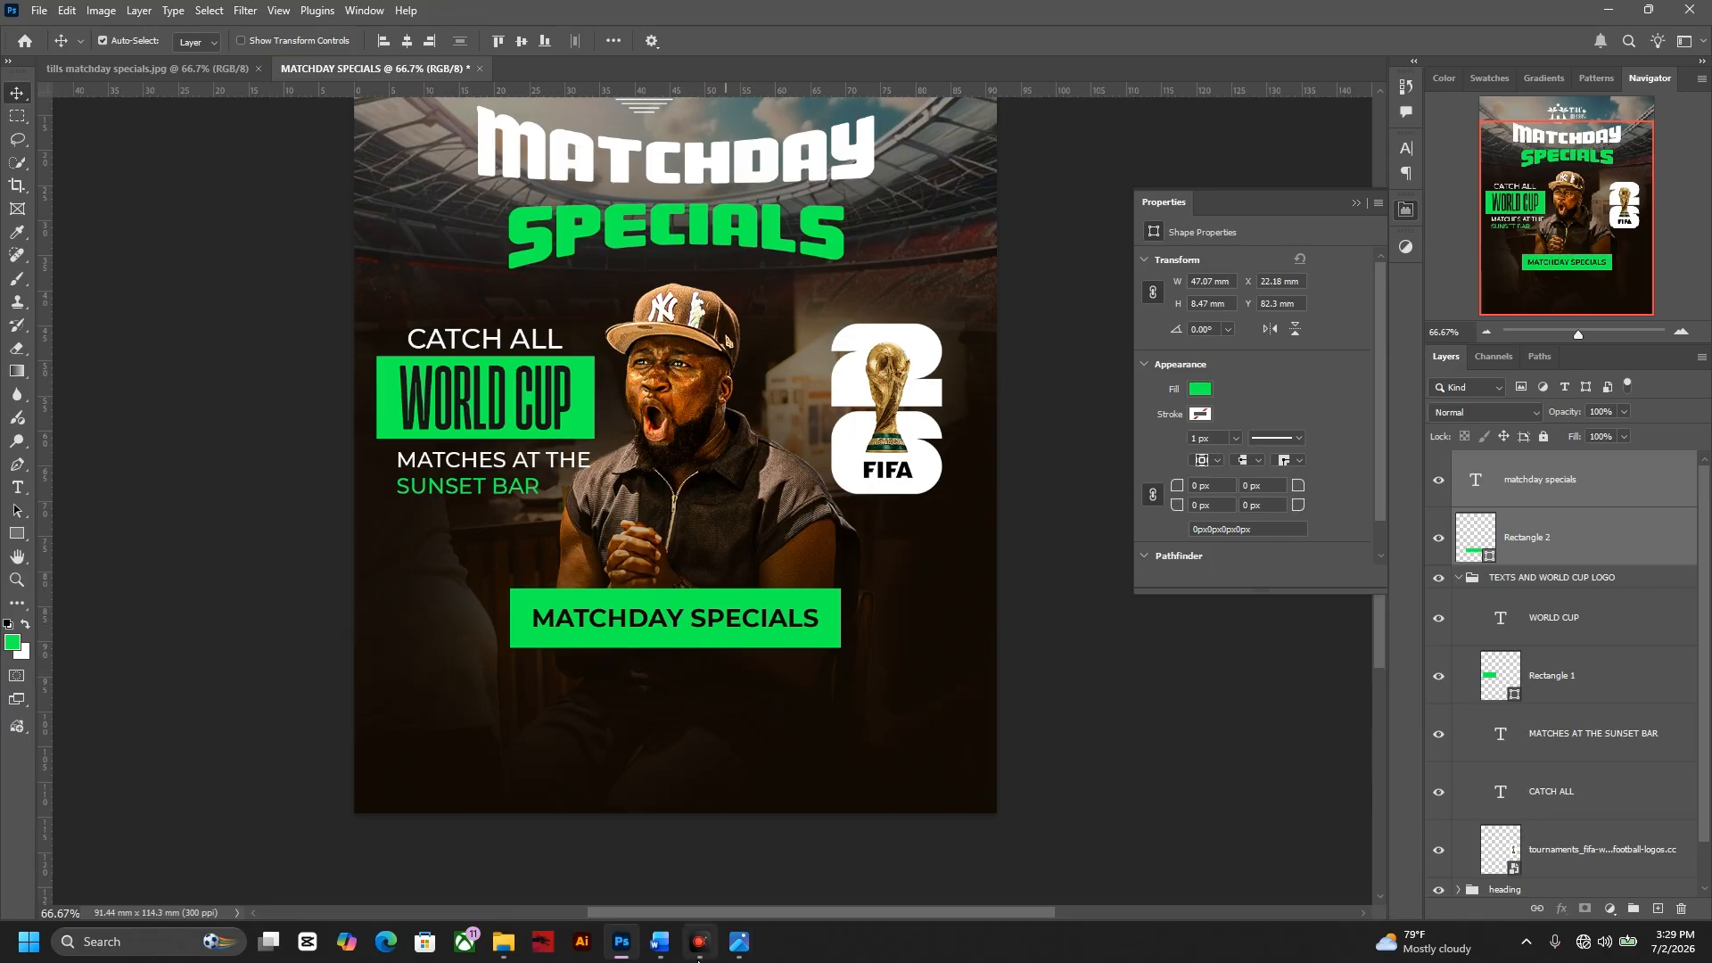
- Compare the banner with the reference poster, tighten its text tracking to -80, and recentre the text on the green bar
{"action": "mouse_move", "coordinate": [721, 928]}
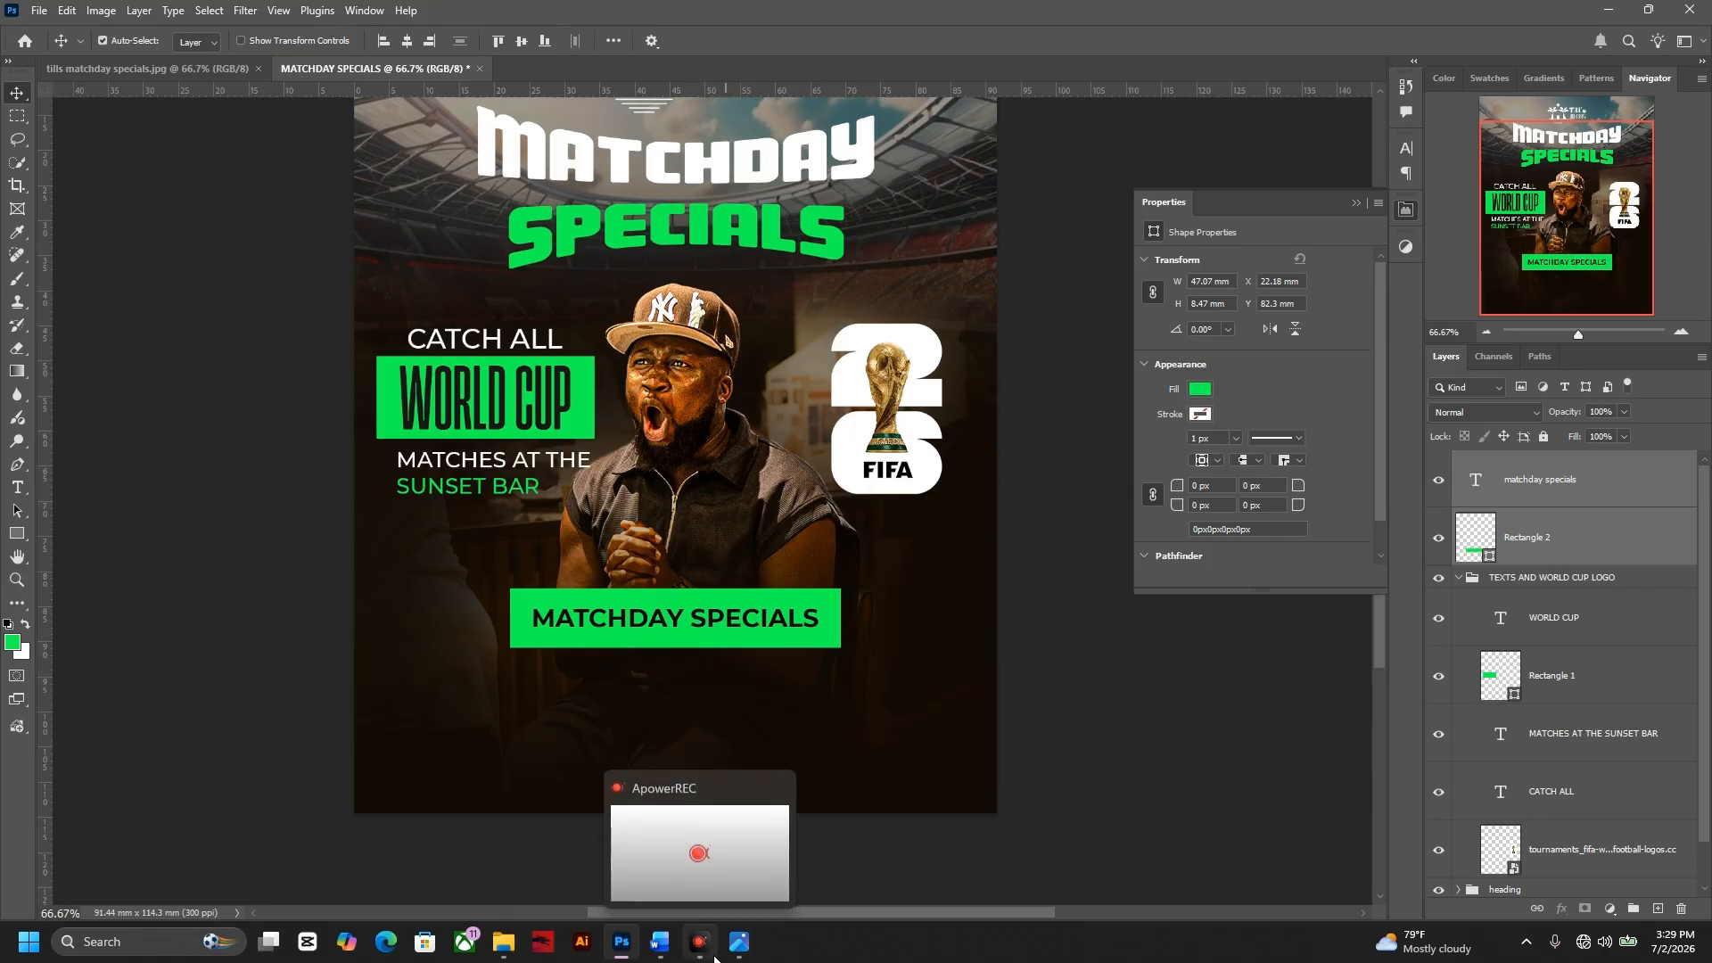
{"action": "left_click", "coordinate": [191, 78]}
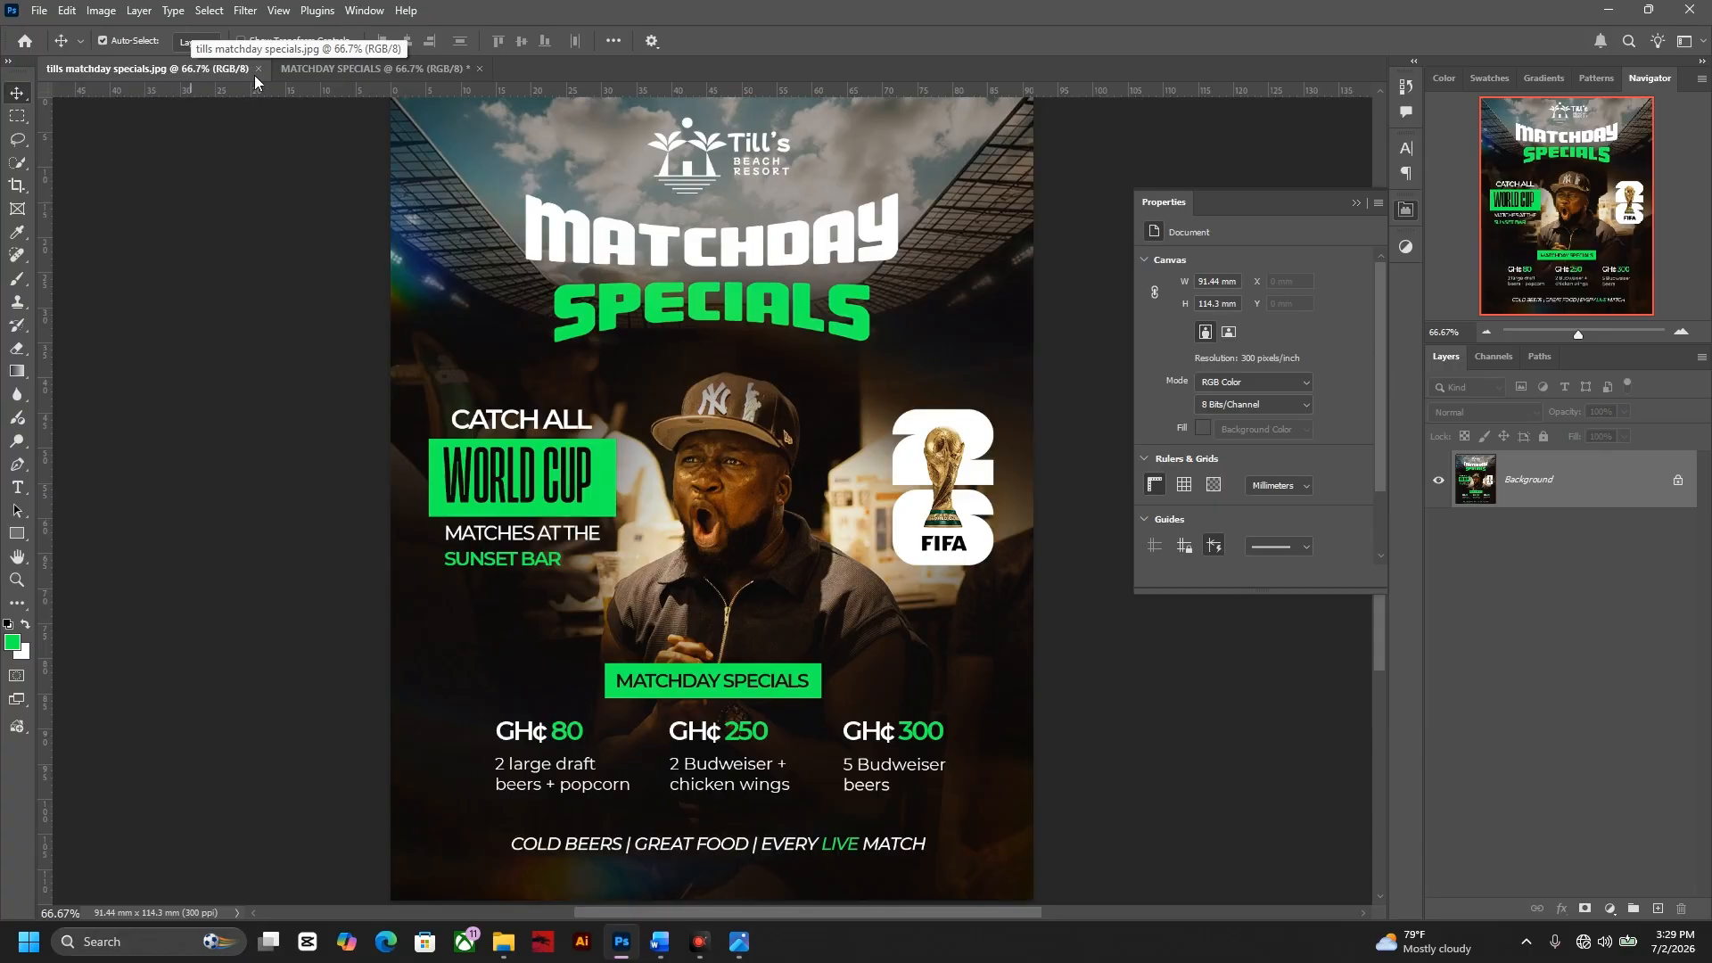
{"action": "left_click", "coordinate": [299, 68]}
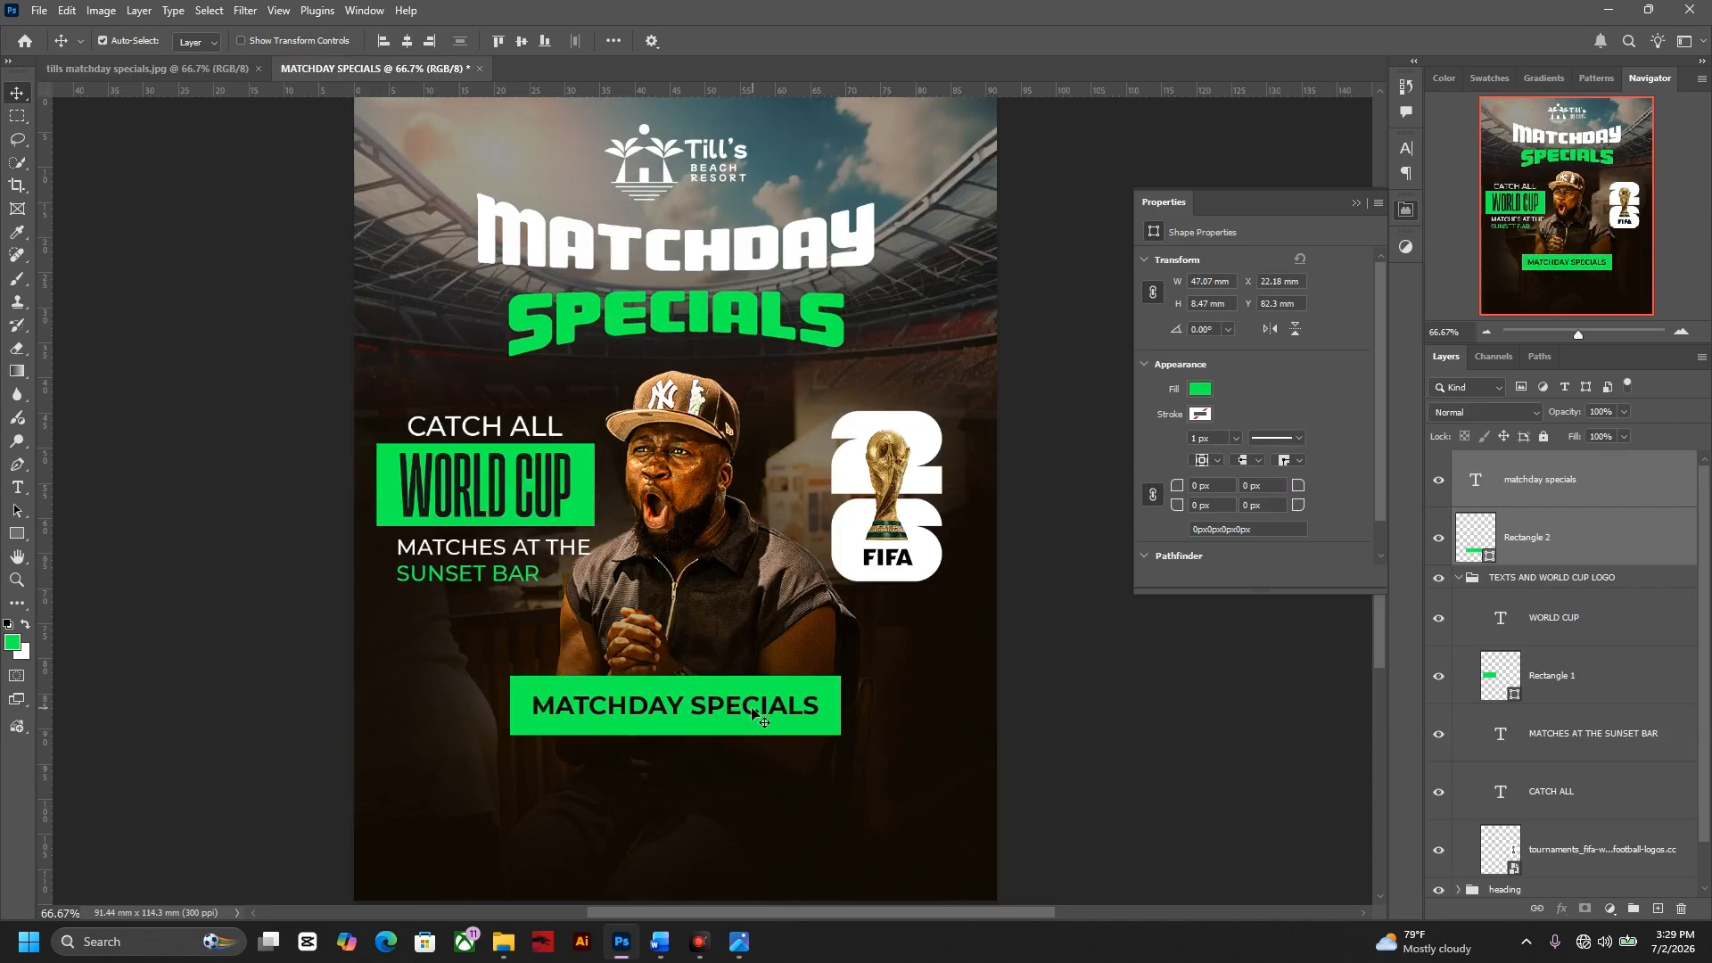
{"action": "key", "text": "t"}
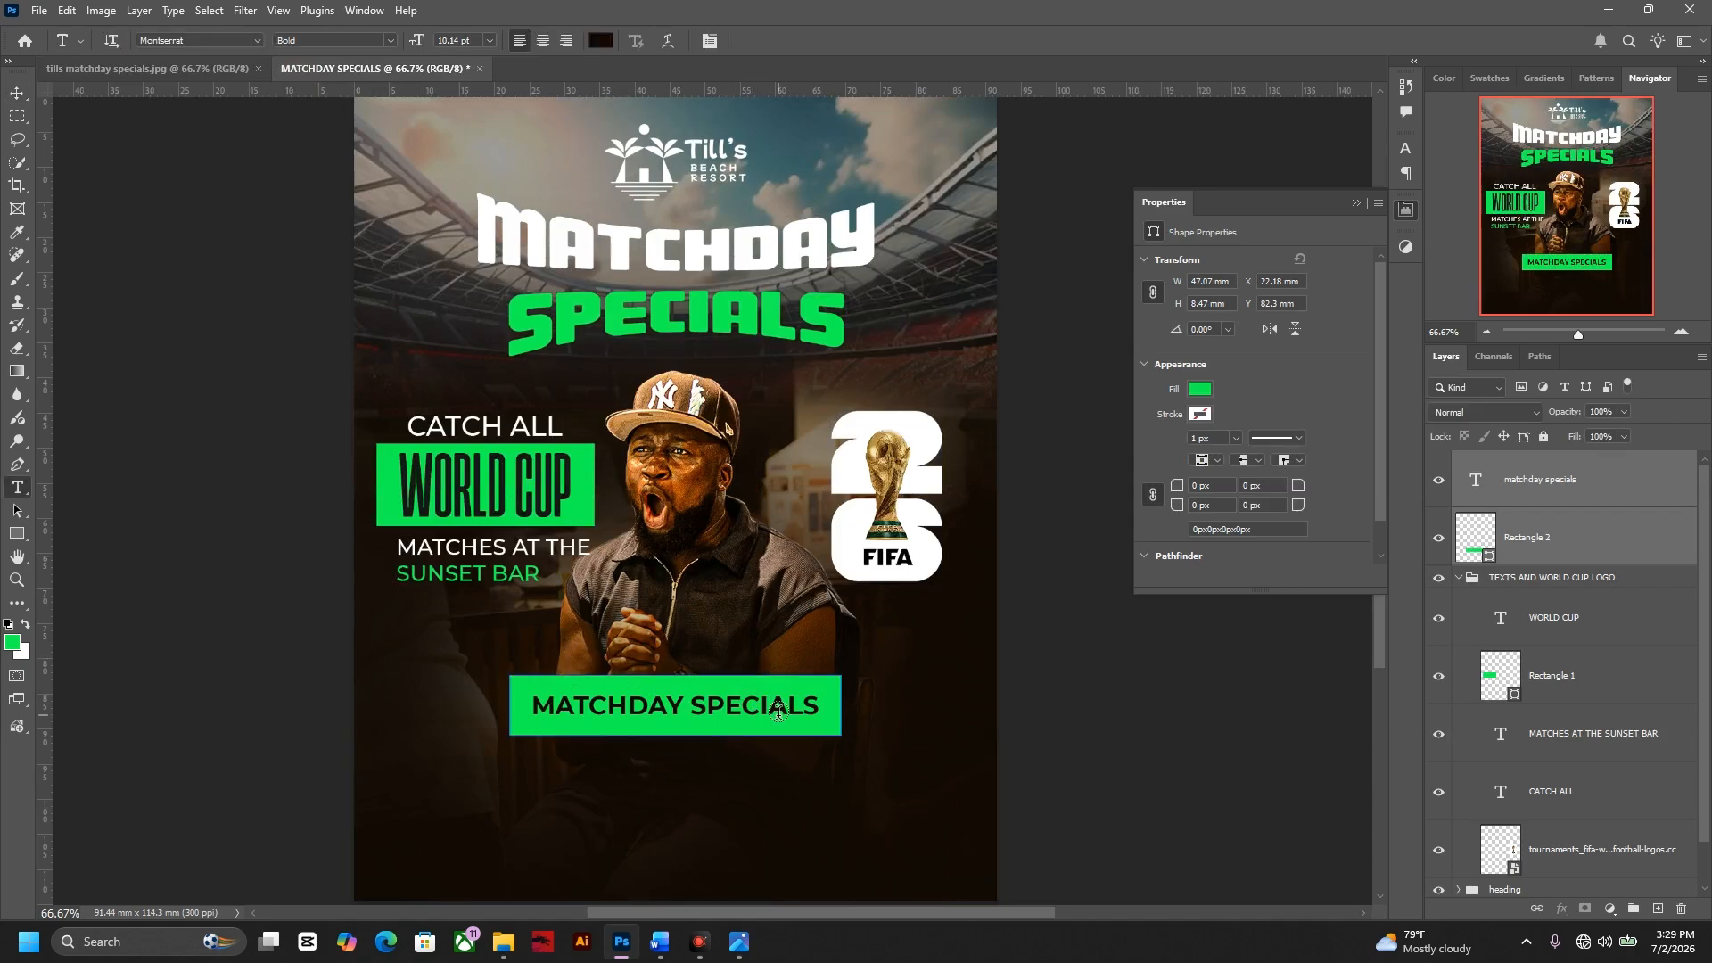
{"action": "left_click", "coordinate": [779, 711]}
{"action": "key", "text": "Escape"}
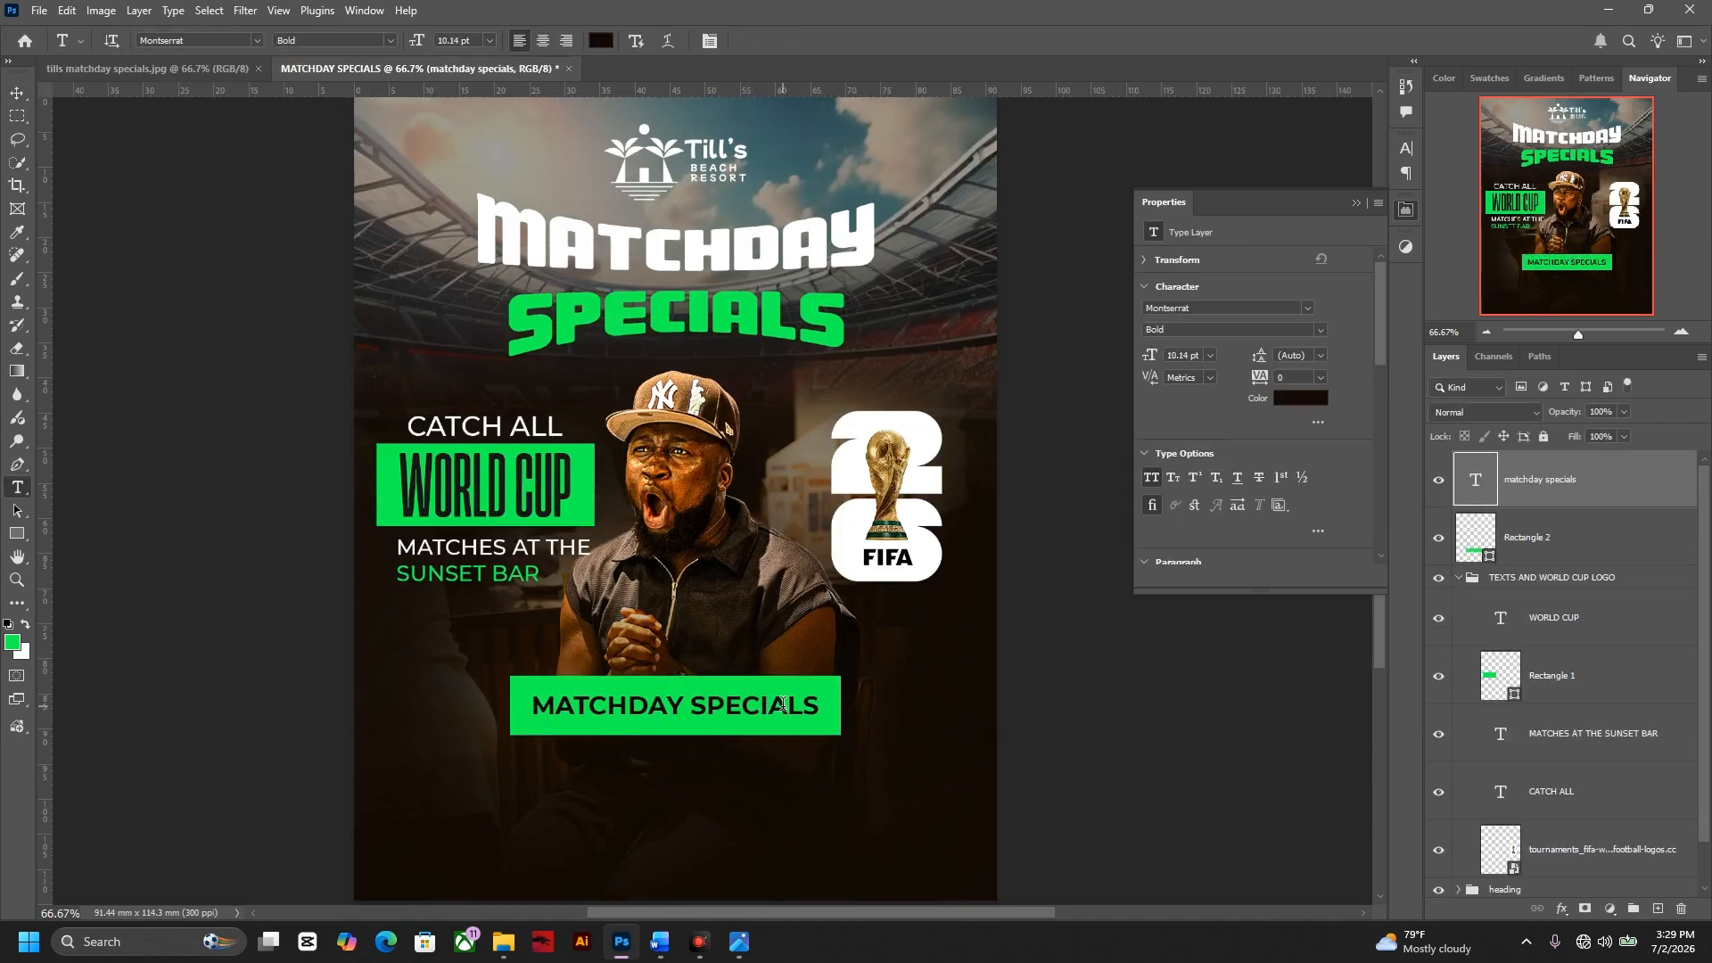
{"action": "key", "text": "v"}
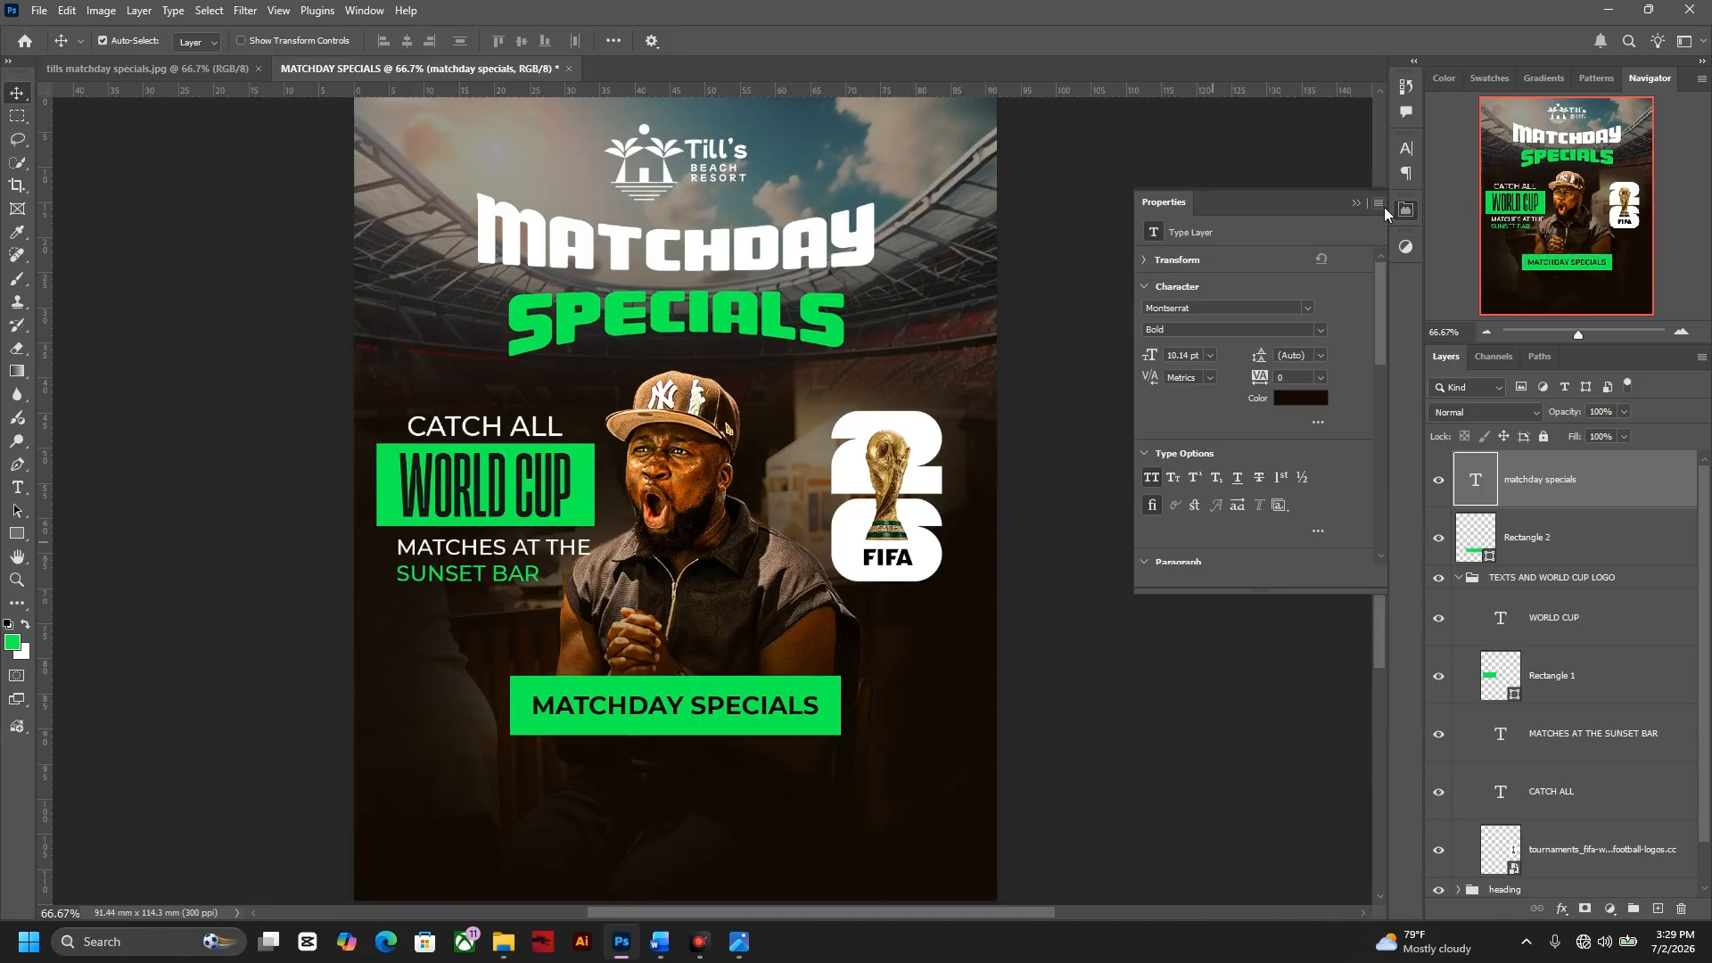
{"action": "left_click", "coordinate": [1406, 150]}
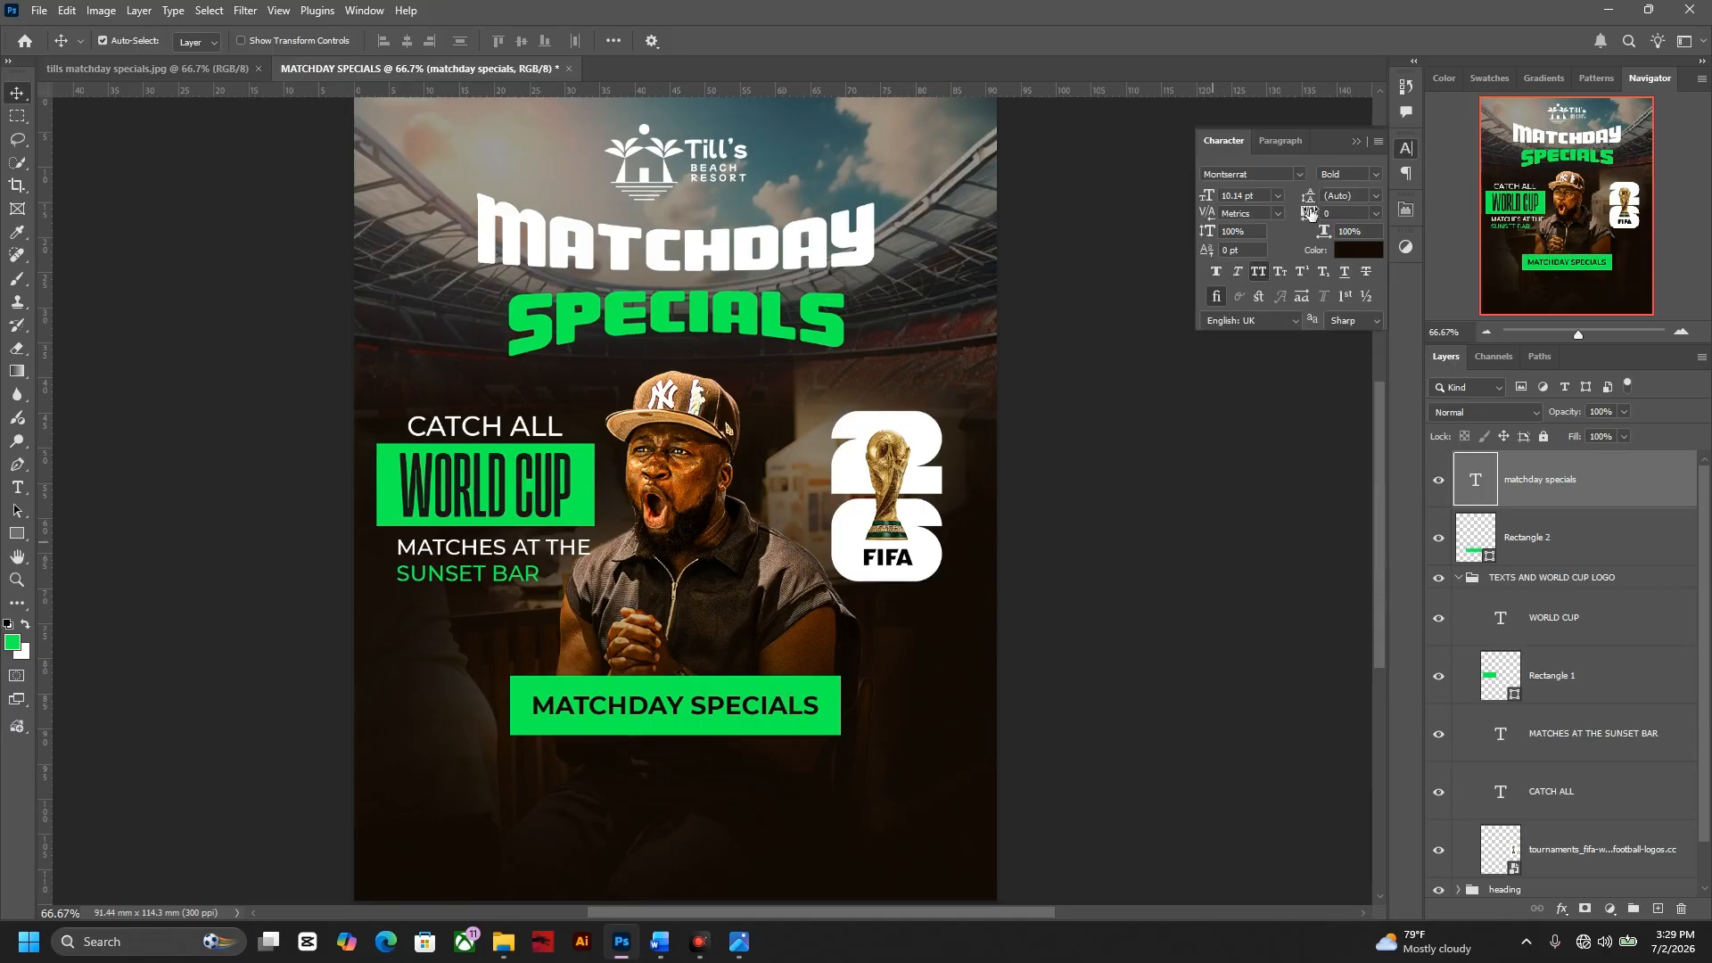
{"action": "left_click_drag", "start_coordinate": [1310, 212], "coordinate": [1288, 212]}
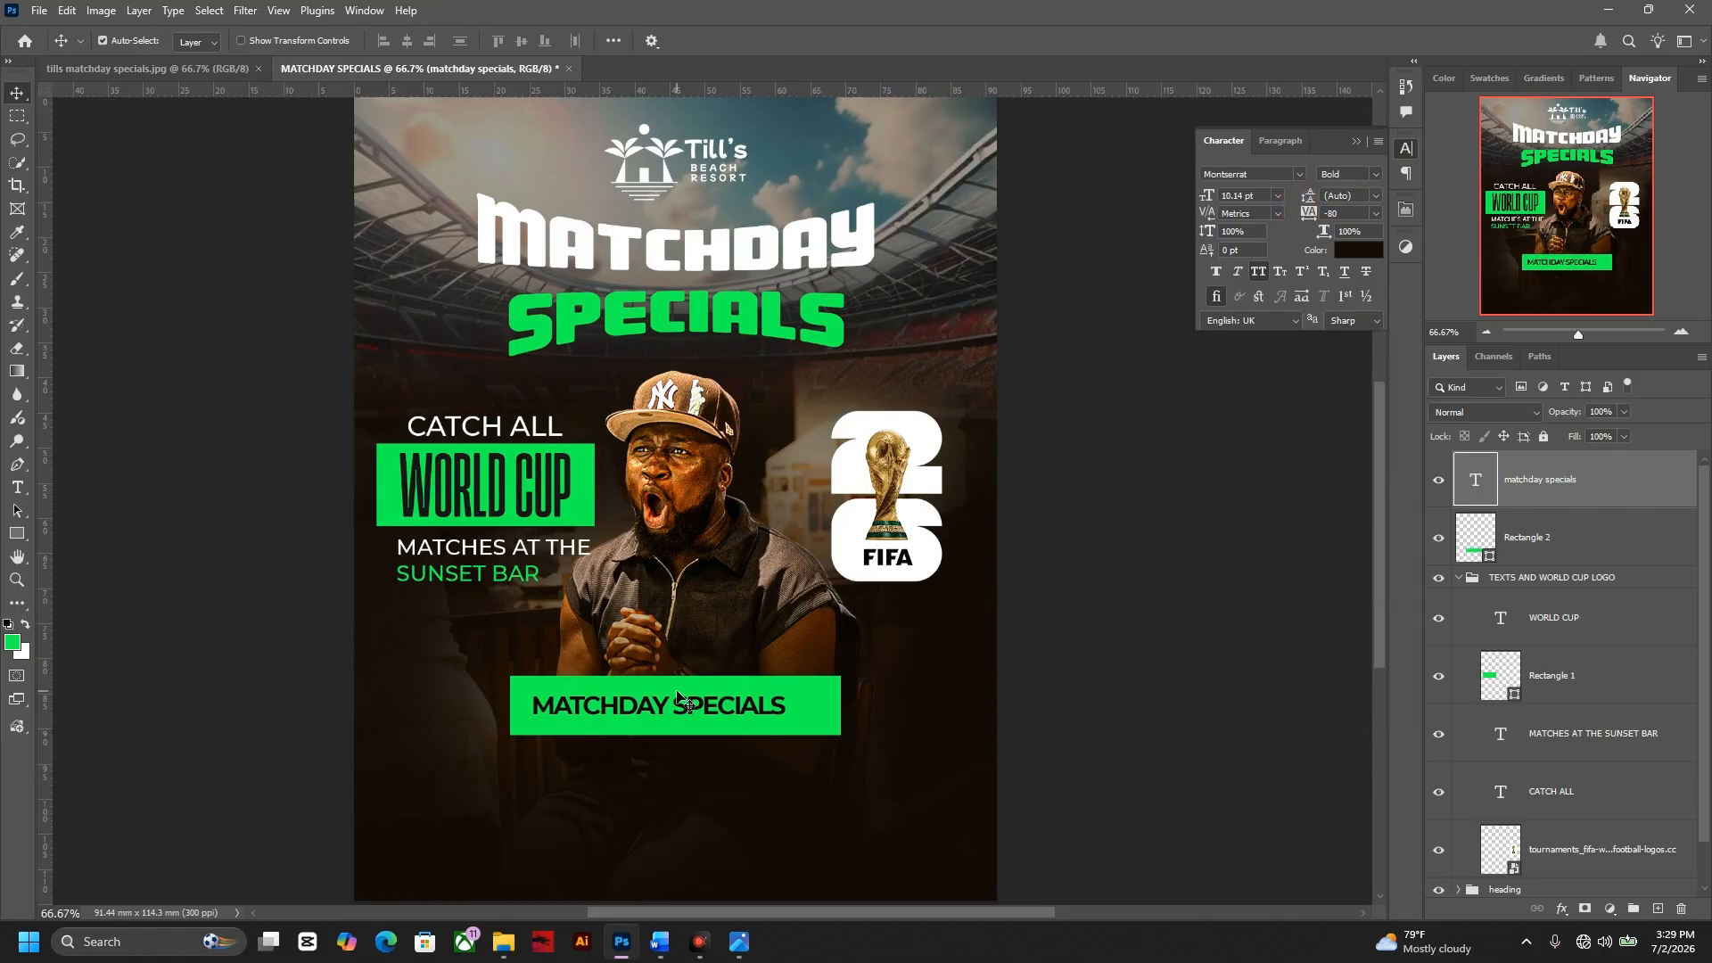
{"action": "left_click_drag", "start_coordinate": [677, 700], "coordinate": [694, 700]}
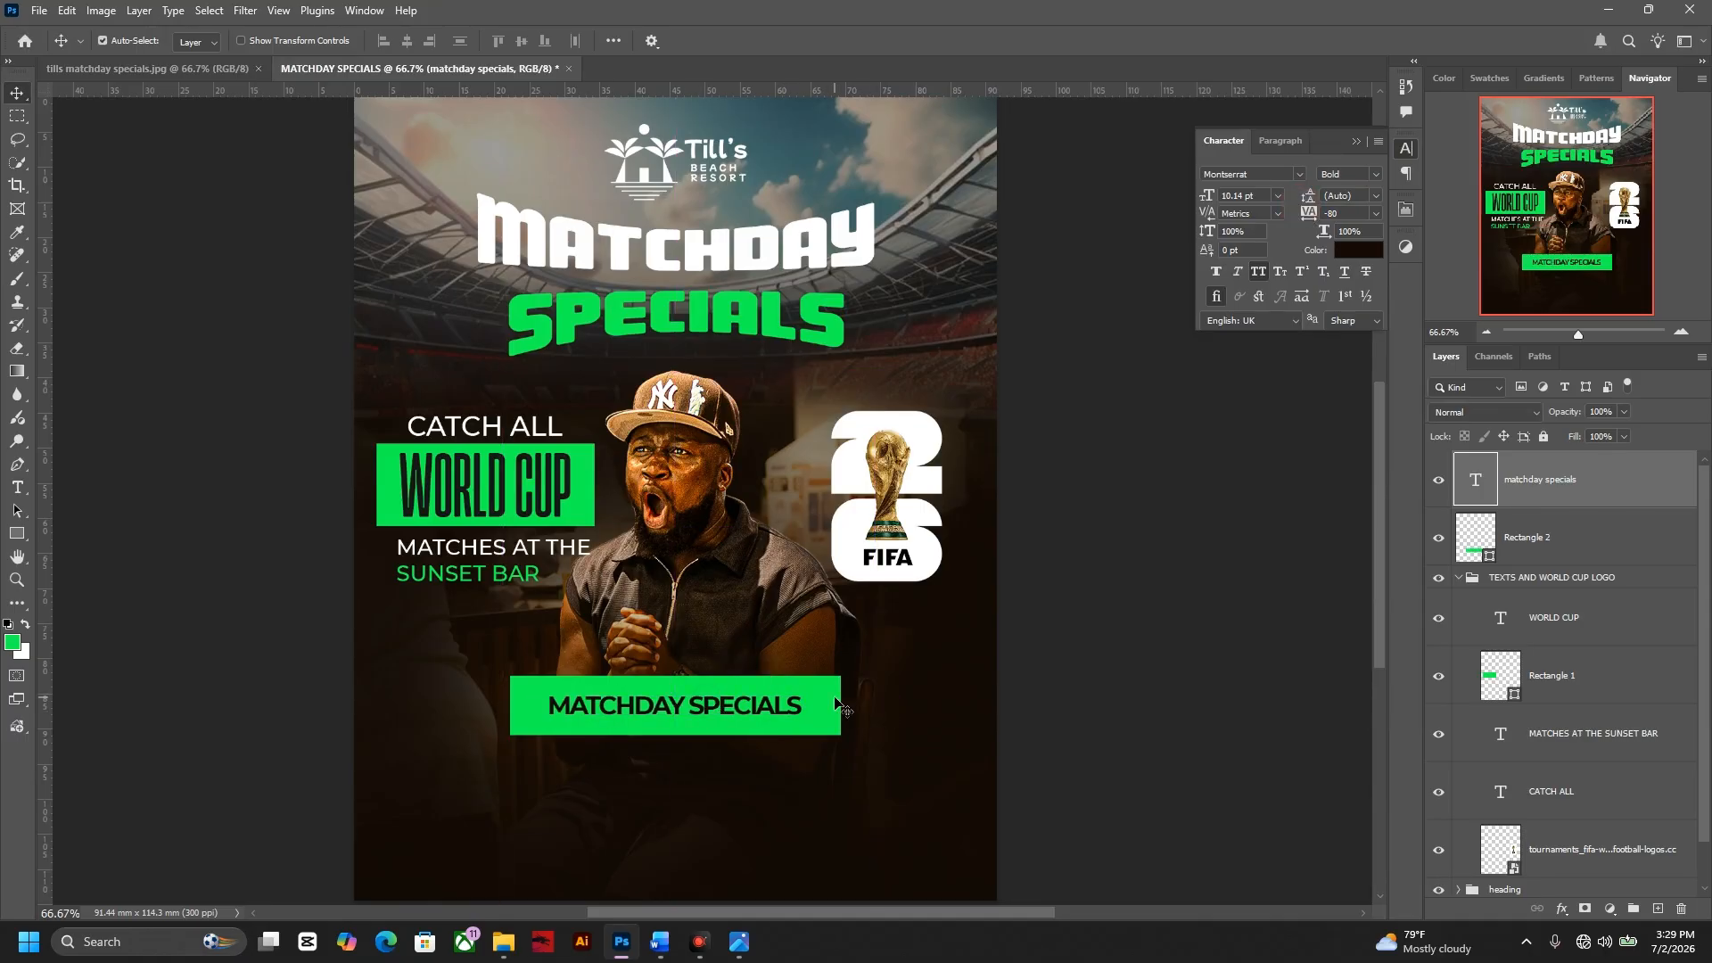
{"action": "left_click", "coordinate": [827, 710], "text": "shift"}
{"action": "left_click", "coordinate": [400, 46]}
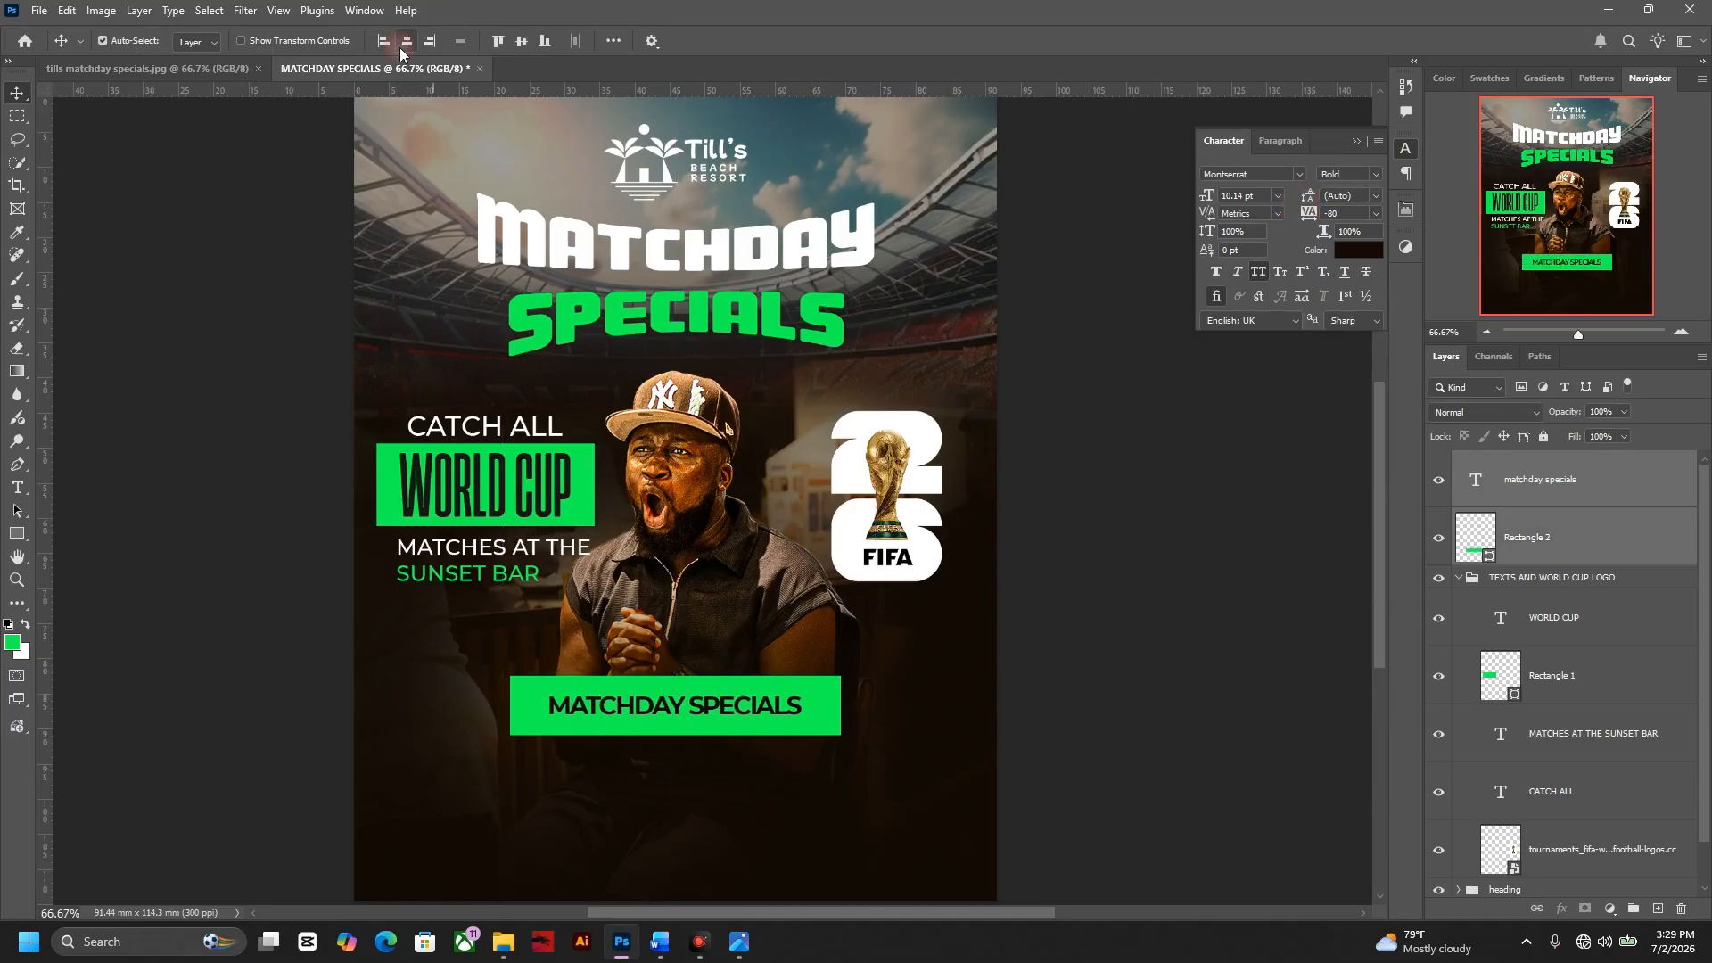
- Scale the "MATCHDAY SPECIALS" text and its green bar together down to about 87.6%
{"action": "key", "text": "ctrl+t"}
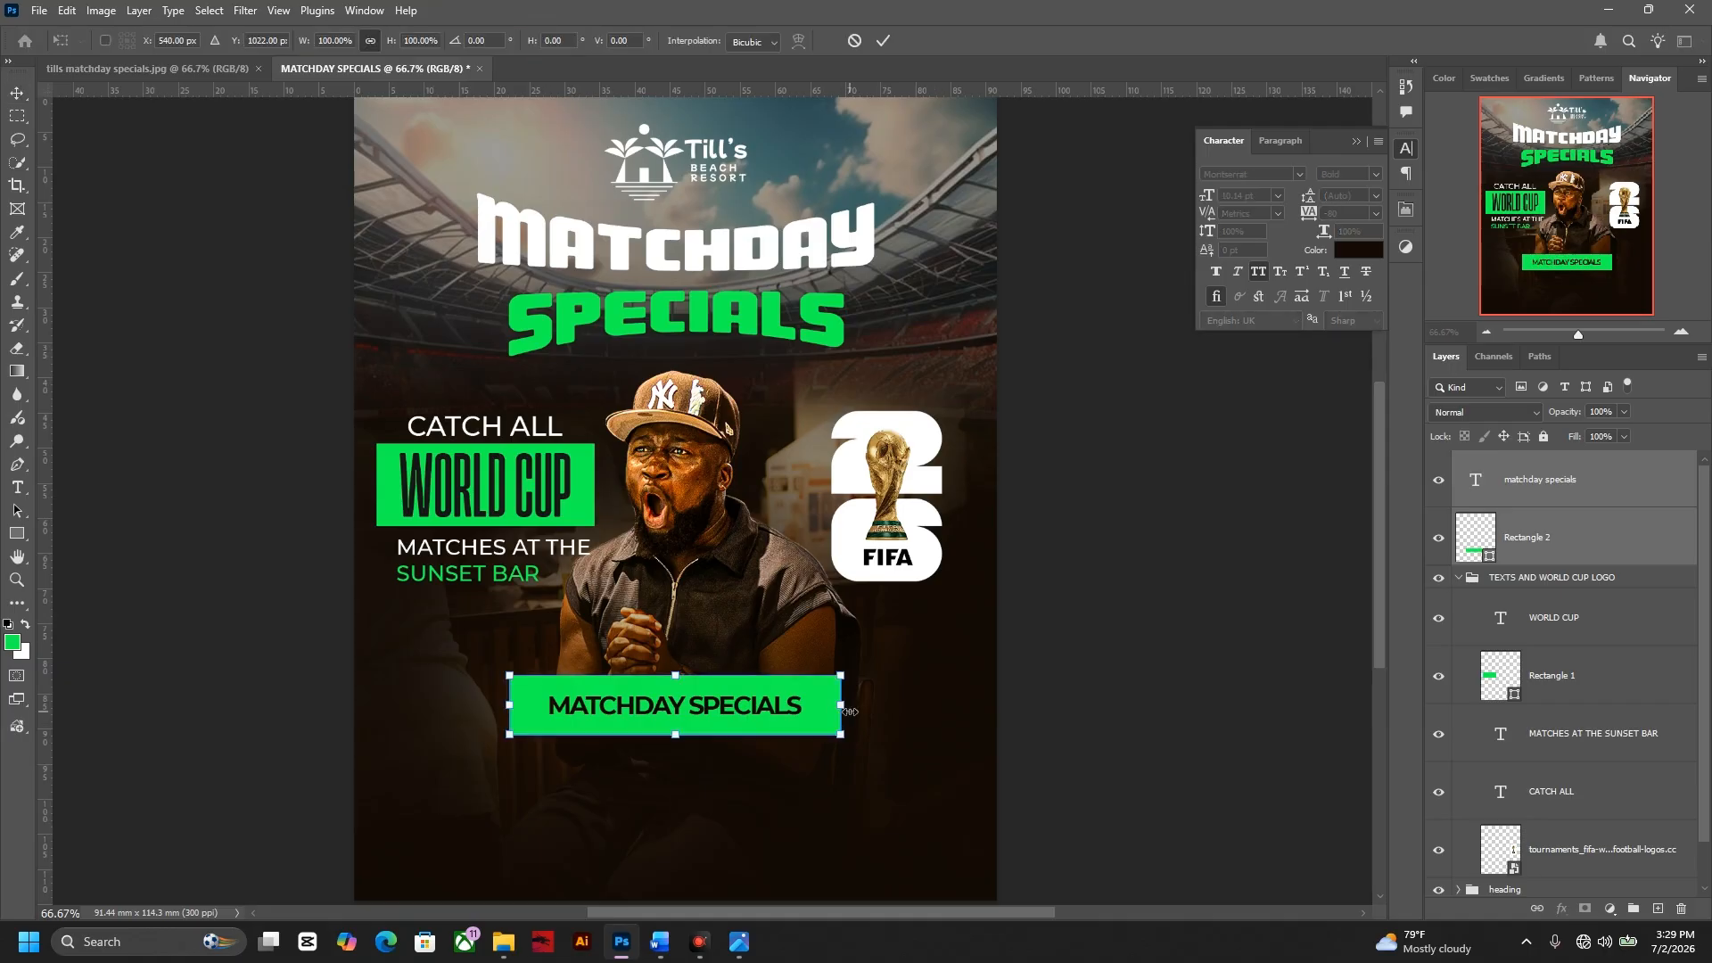
{"action": "left_click_drag", "start_coordinate": [852, 705], "coordinate": [820, 705]}
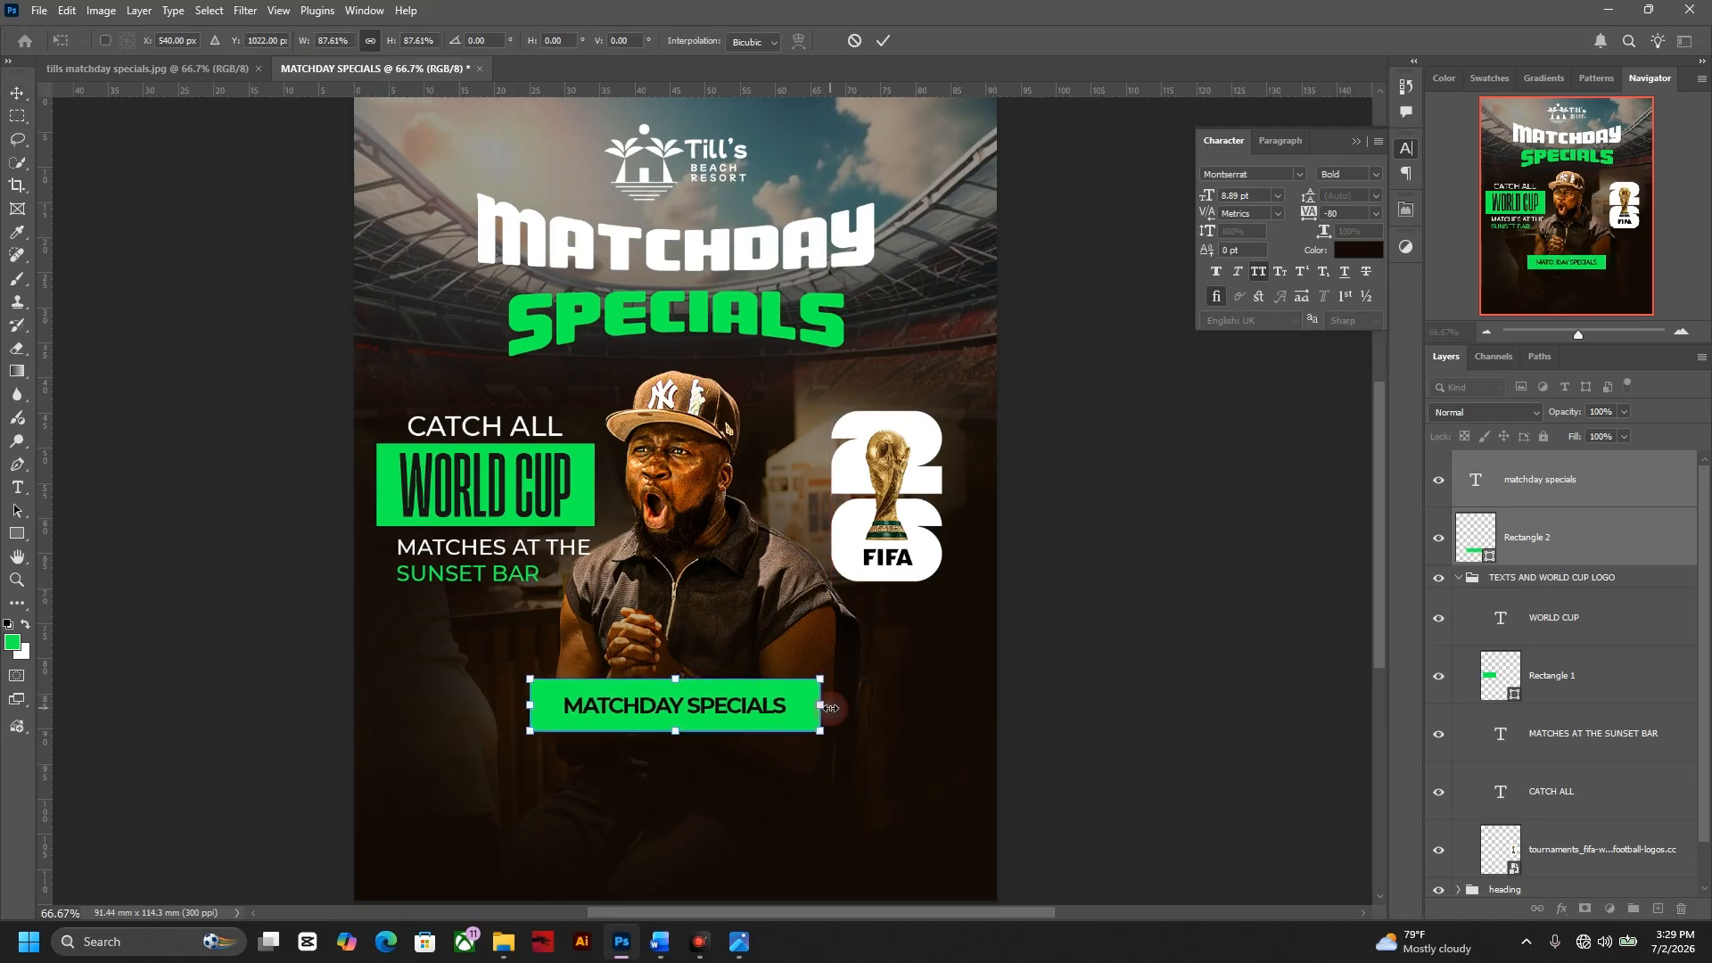
{"action": "key", "text": "Return"}
- Copy "GH¢ 80" from the Word document and paste it as a new text line on the poster below the green bar
{"action": "key", "text": "ctrl+plus"}
{"action": "scroll", "coordinate": [894, 677], "scroll_direction": "down", "scroll_amount": 5}
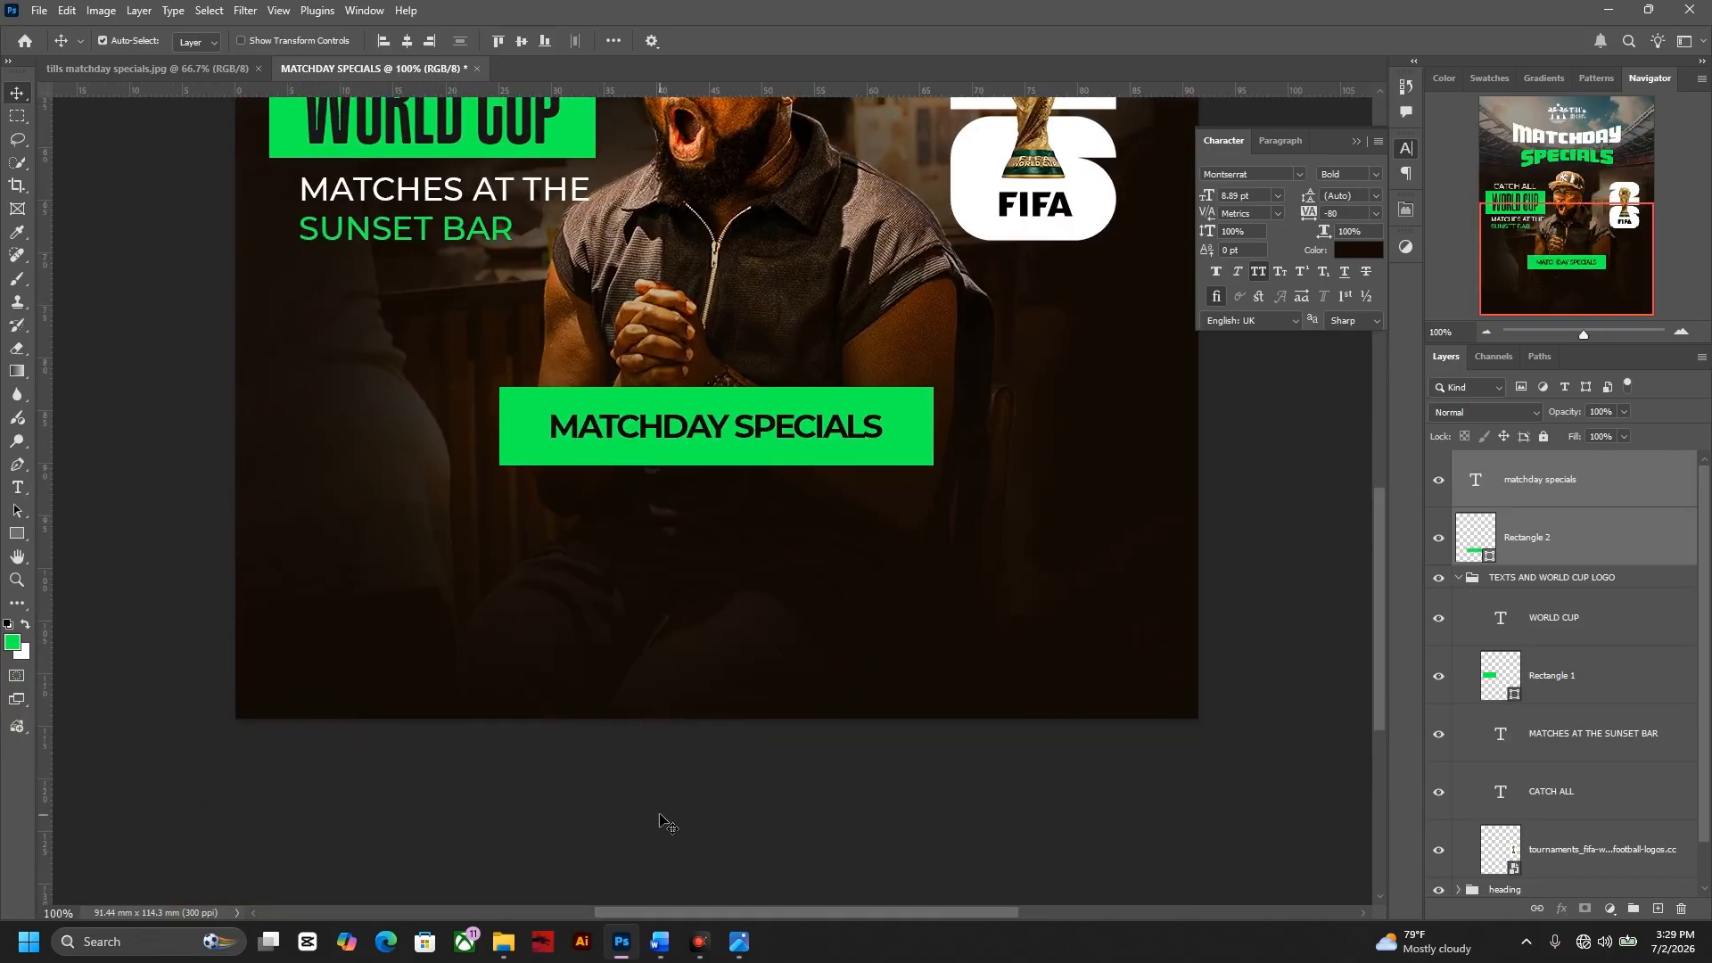
{"action": "left_click", "coordinate": [660, 941]}
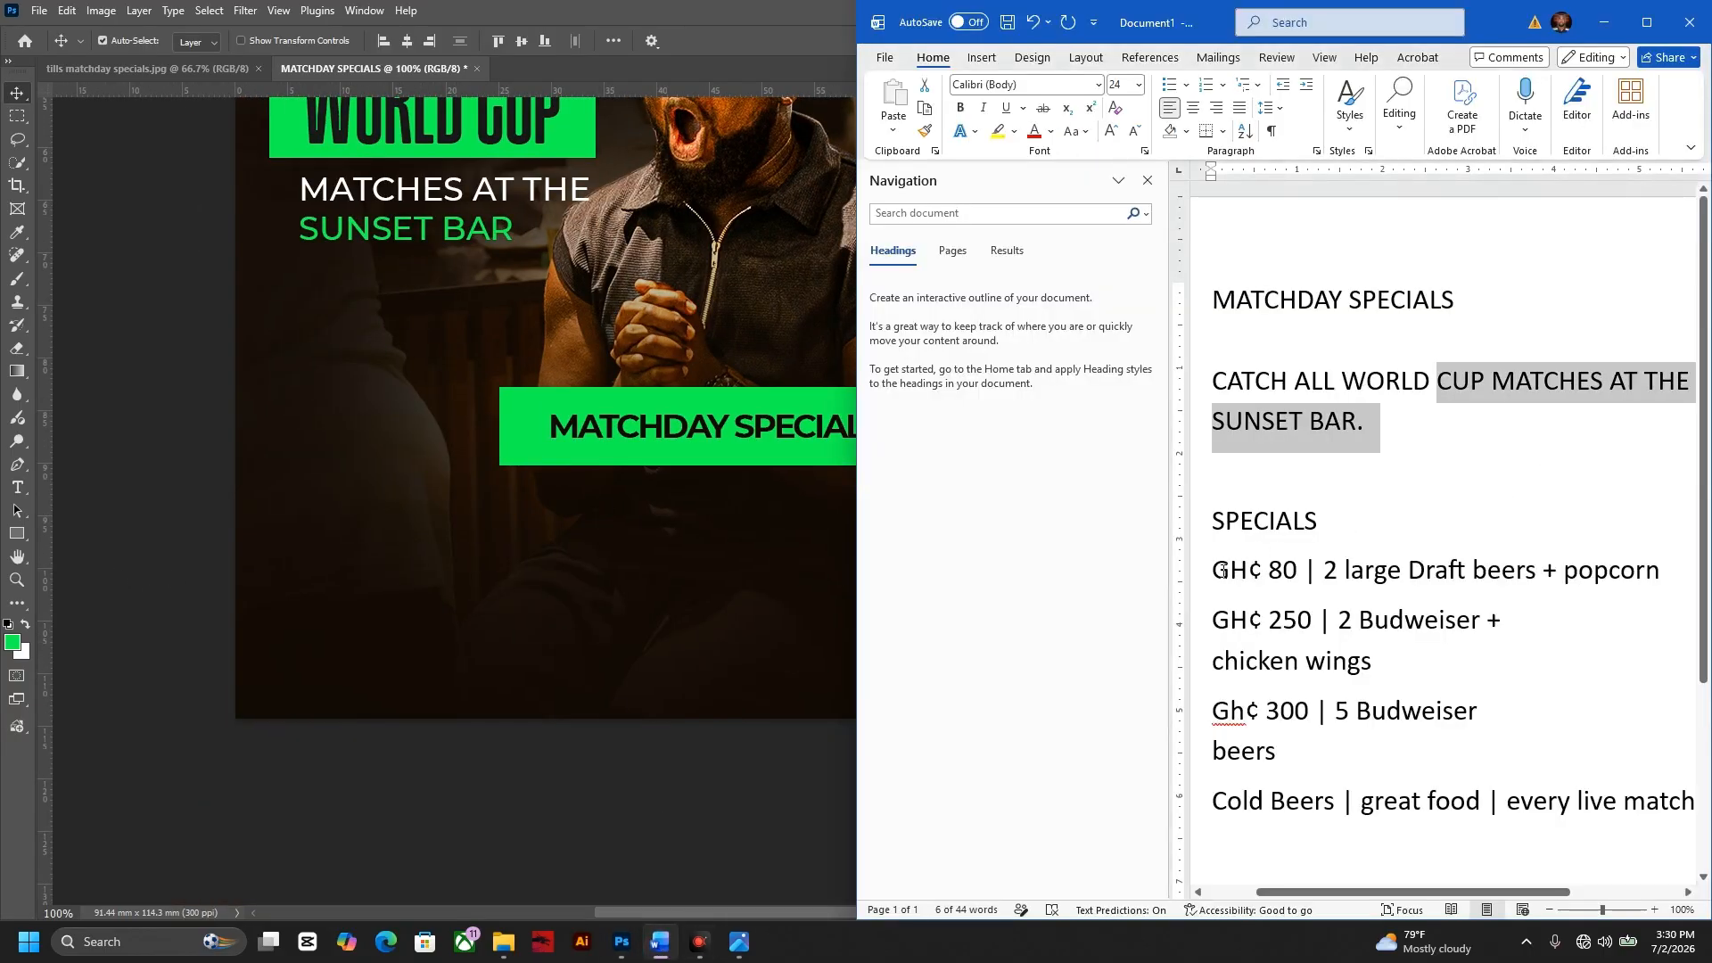
{"action": "left_click_drag", "start_coordinate": [1222, 569], "coordinate": [1297, 571]}
{"action": "key", "text": "ctrl+c"}
{"action": "left_click", "coordinate": [408, 528]}
{"action": "key", "text": "t"}
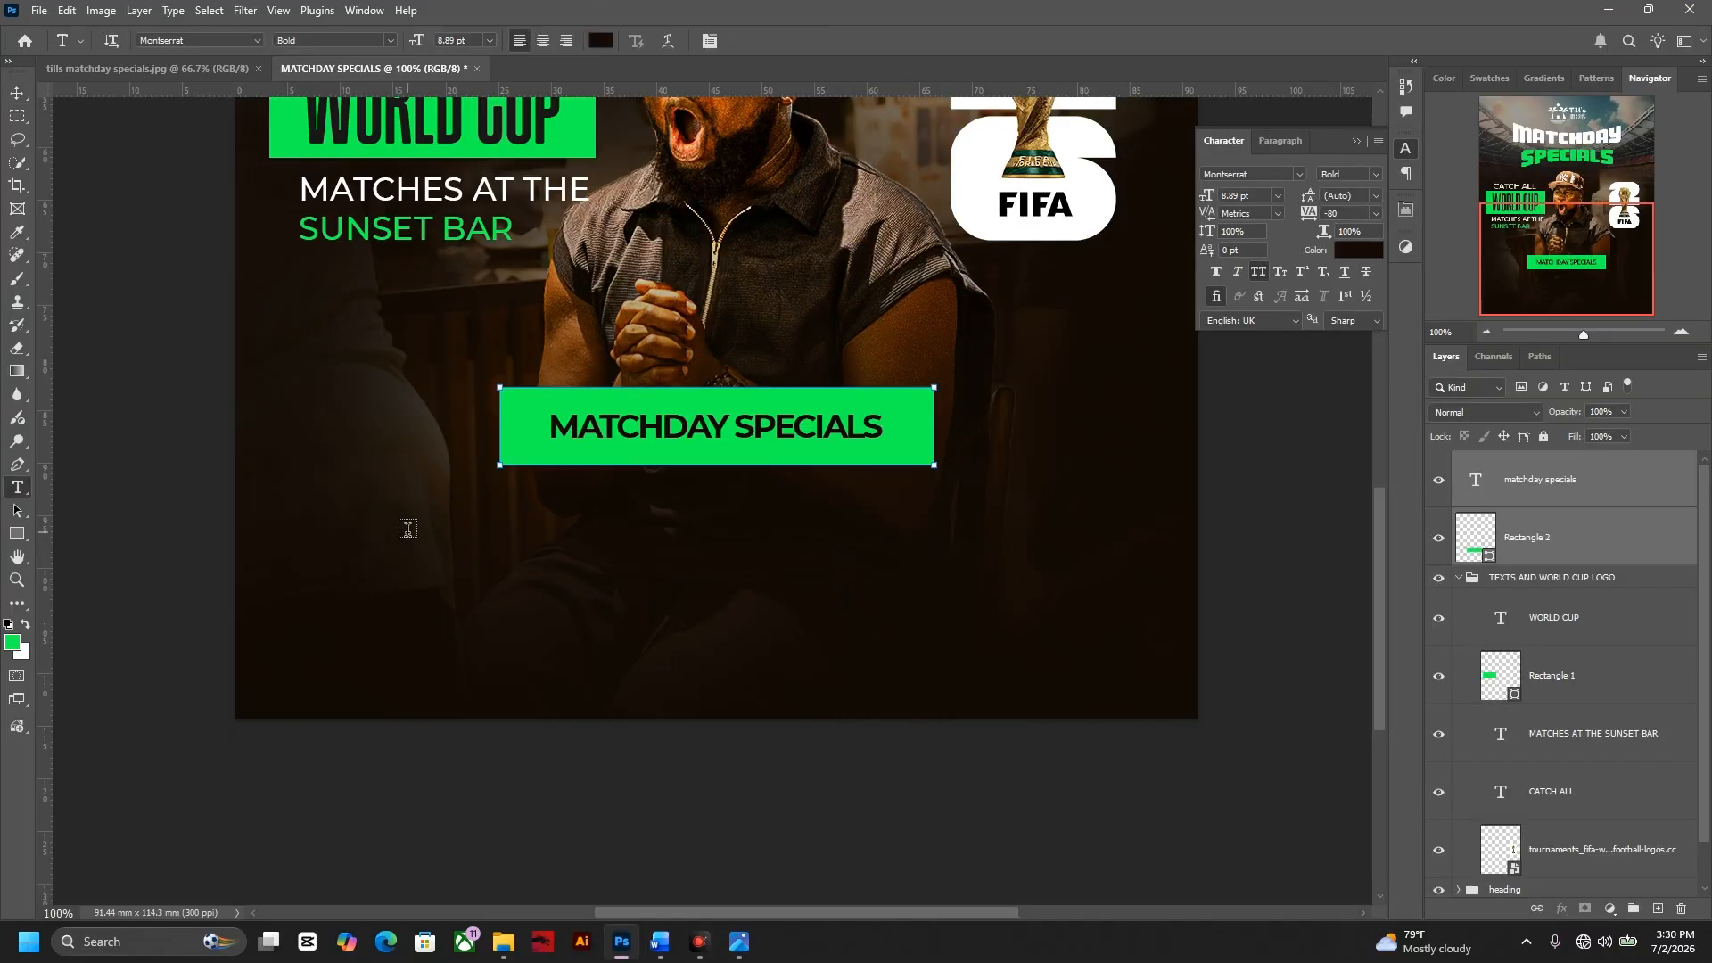
{"action": "left_click", "coordinate": [423, 530]}
{"action": "key", "text": "ctrl+v"}
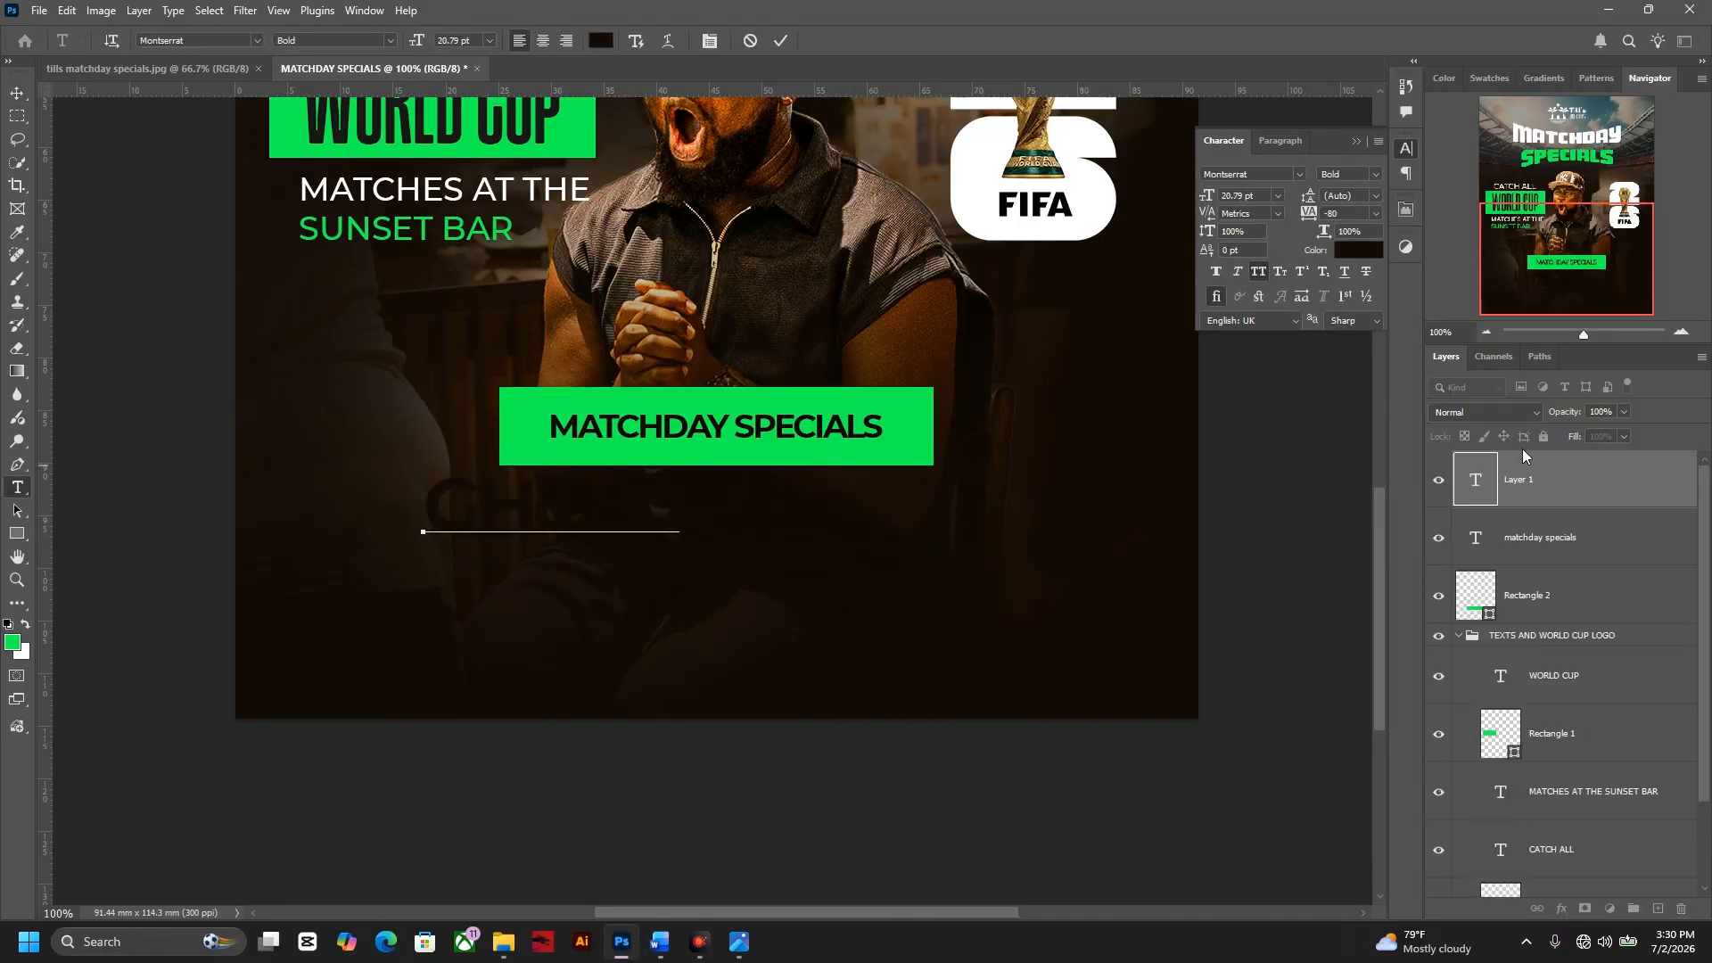
- Recolour the whole "GH¢ 80" text white
{"action": "key", "text": "ctrl+a"}
{"action": "left_click", "coordinate": [1359, 250]}
{"action": "left_click_drag", "start_coordinate": [1132, 419], "coordinate": [1020, 290]}
{"action": "key", "text": "Return"}
{"action": "key", "text": "ctrl+Return"}
{"action": "key", "text": "v"}
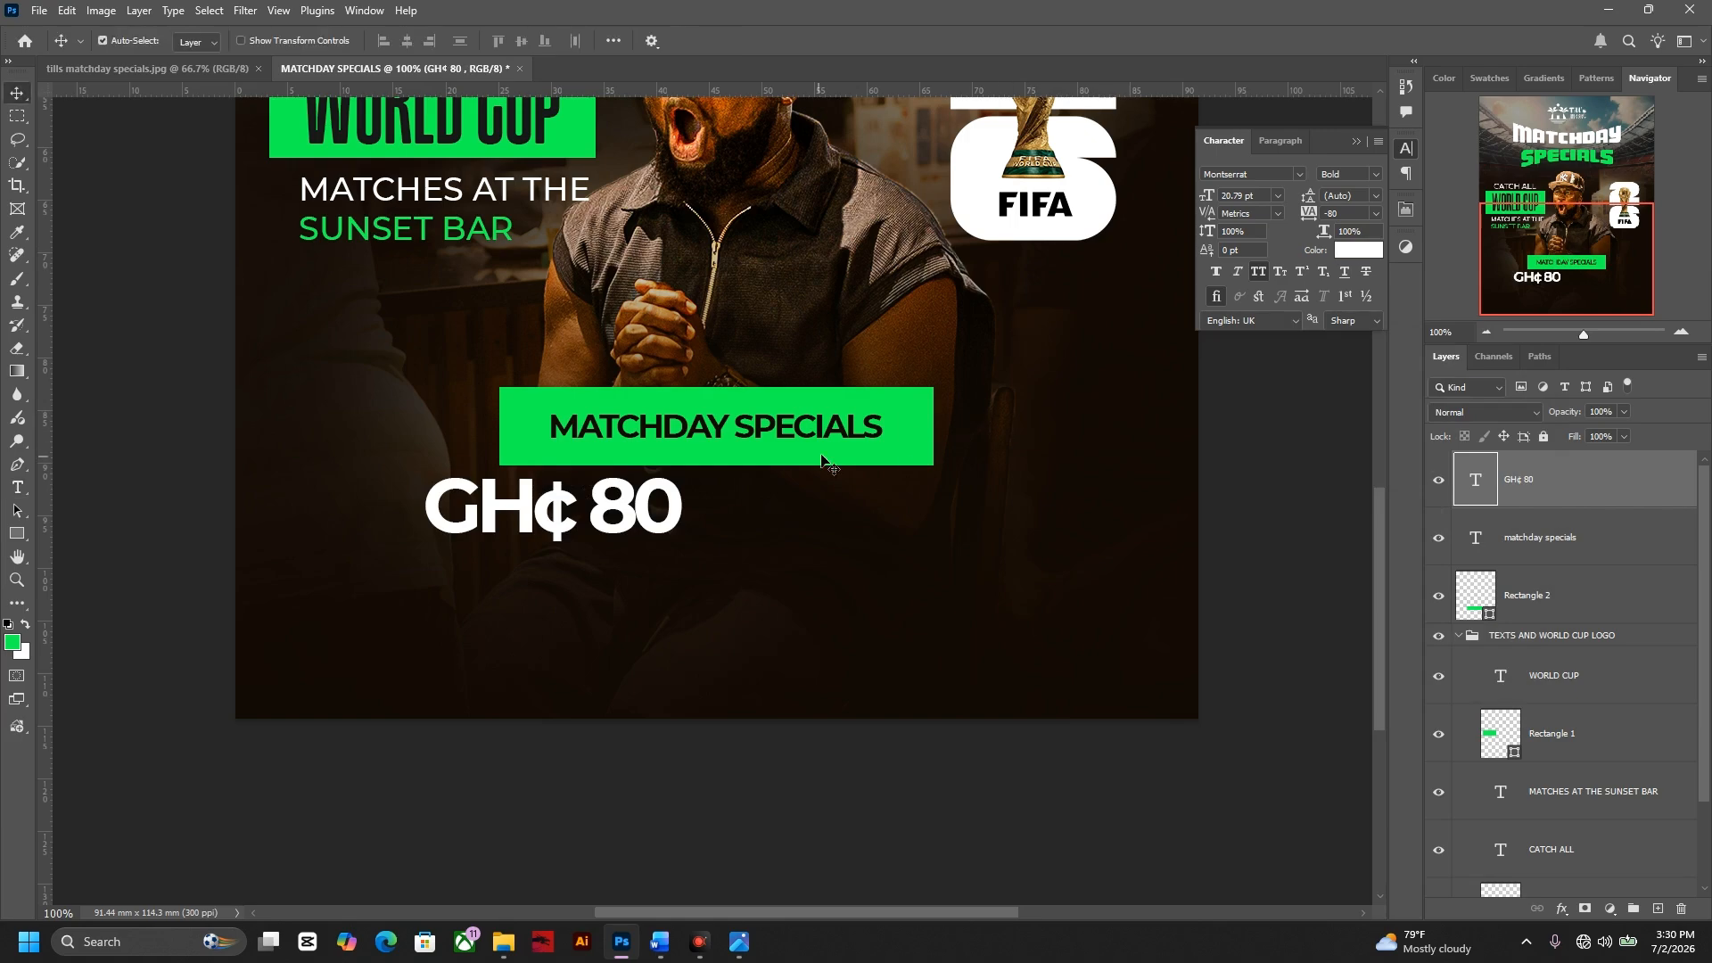
- Shrink the "GH¢ 80" text to 11.83 pt and place it just below the green bar's left end
{"action": "left_click_drag", "start_coordinate": [617, 501], "coordinate": [562, 518]}
{"action": "key", "text": "ctrl+t"}
{"action": "key", "text": "Return"}
{"action": "key", "text": "ctrl+t"}
{"action": "key", "text": "Return"}
- Recolour only the "80" in the price text with the green sampled from the bar
{"action": "key", "text": "r"}
{"action": "key", "text": "t"}
{"action": "left_click", "coordinate": [1350, 253]}
{"action": "left_click", "coordinate": [924, 400]}
{"action": "key", "text": "Return"}
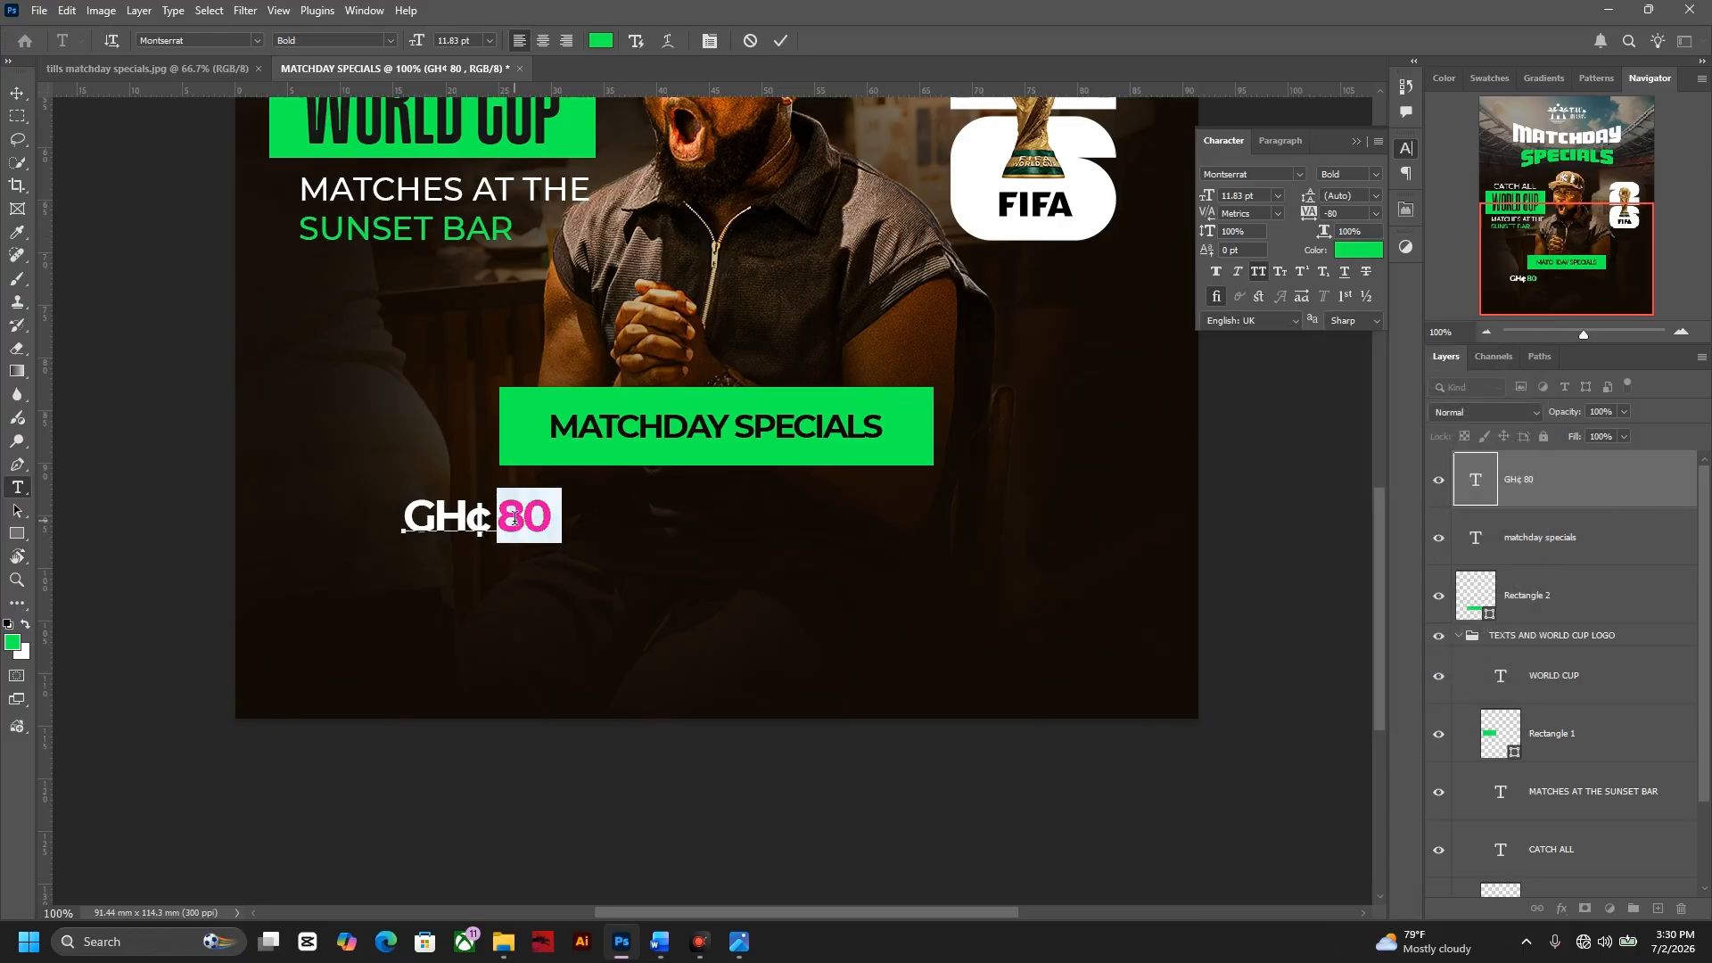
- Finish the "GH¢ 80" price text and duplicate it twice across the row to form three prices
{"action": "key", "text": "ctrl+Return"}
{"action": "key", "text": "v"}
{"action": "left_click_drag", "start_coordinate": [509, 538], "coordinate": [1030, 539]}
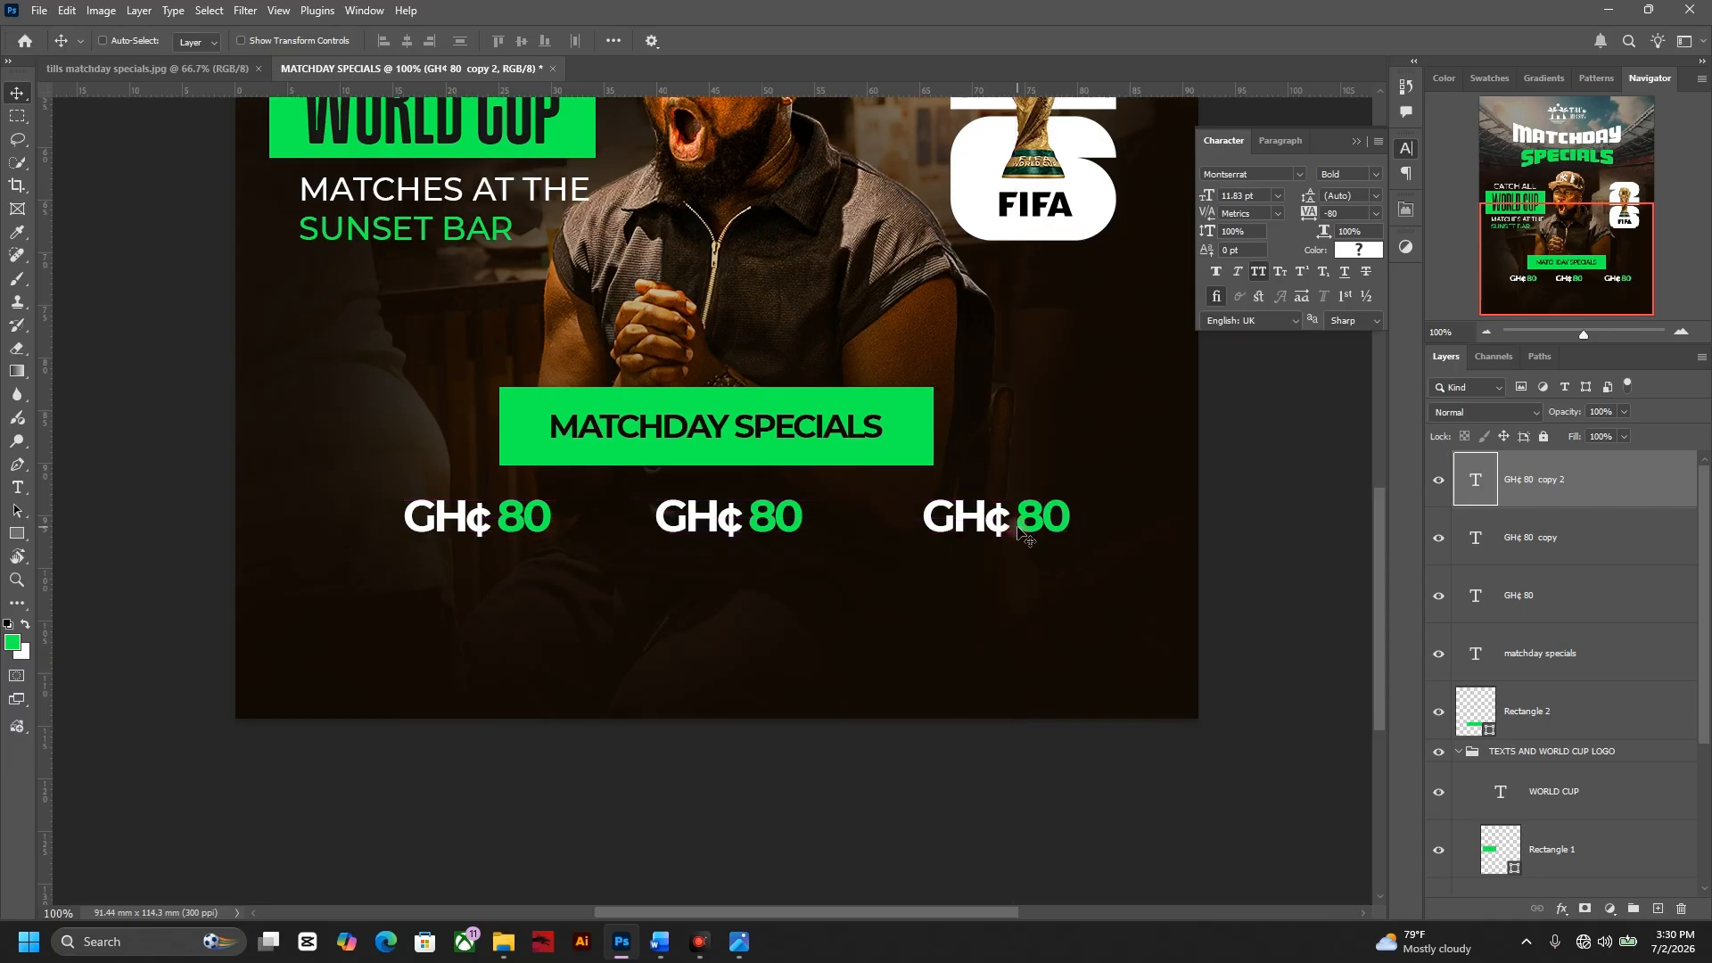
- Distribute the three "GH¢ 80" prices evenly by their horizontal centres
{"action": "left_click", "coordinate": [535, 532]}
{"action": "left_click", "coordinate": [740, 515], "text": "shift"}
{"action": "left_click", "coordinate": [979, 526], "text": "shift"}
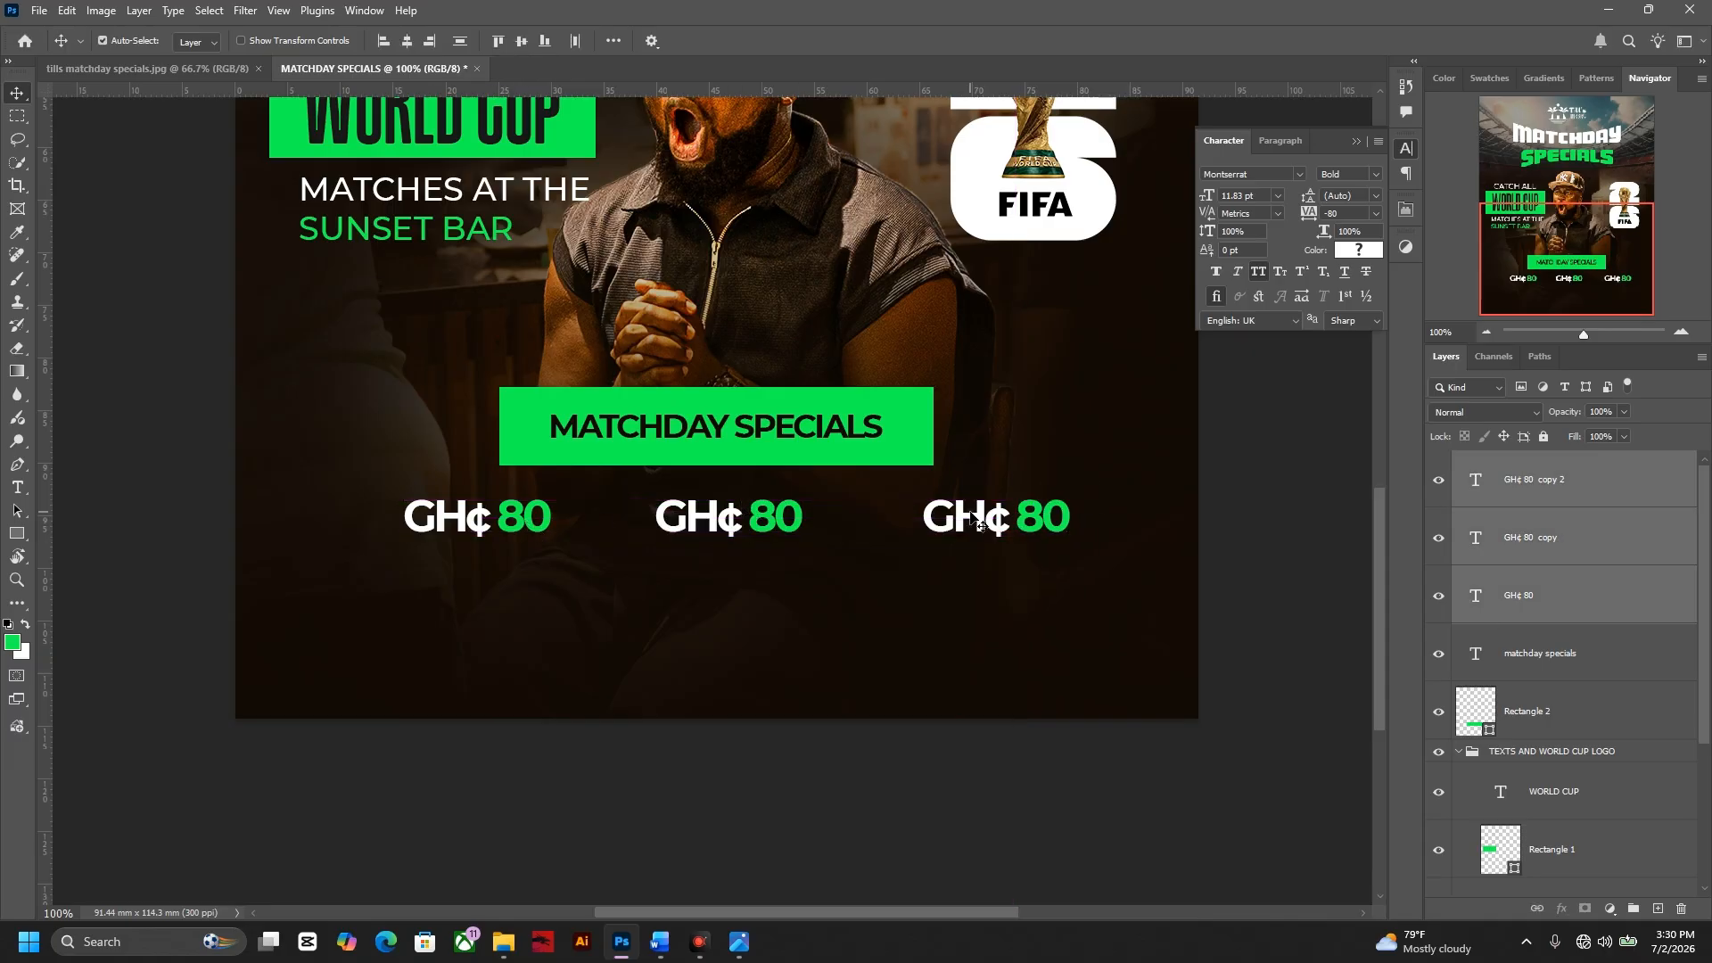
{"action": "left_click", "coordinate": [613, 41]}
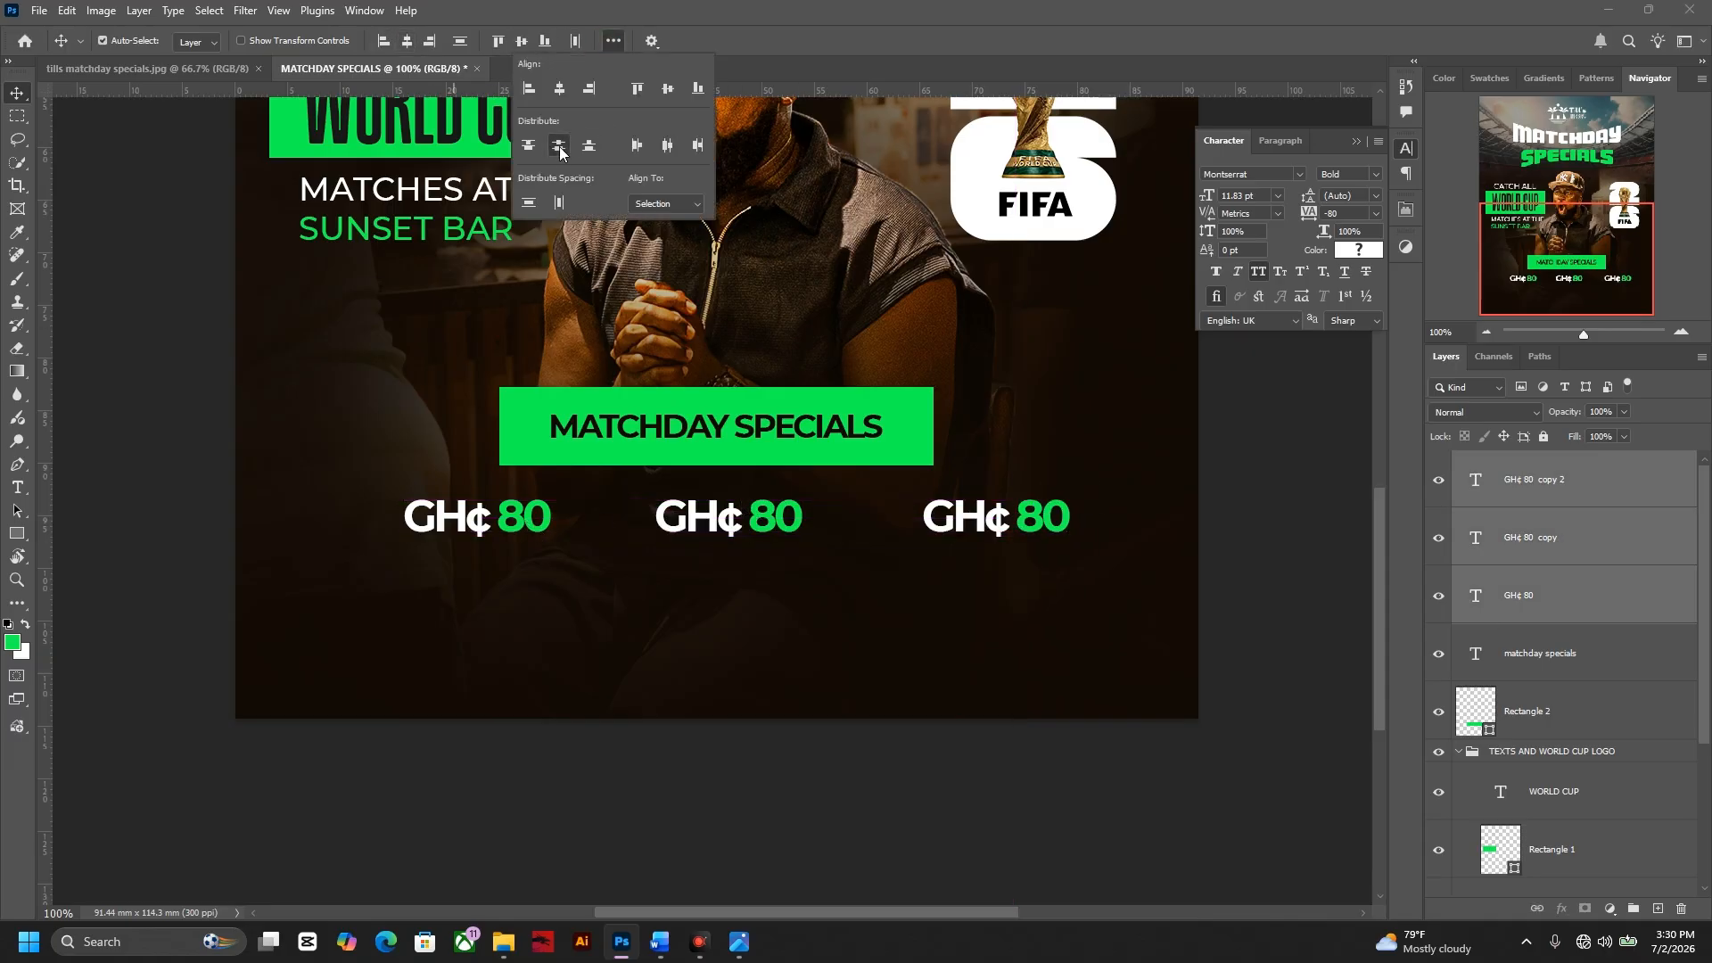
{"action": "left_click", "coordinate": [667, 145]}
- Add horizontal guides along the top and bottom of the price row, and nudge the Matchday Specials banner slightly upward
{"action": "left_click_drag", "start_coordinate": [782, 89], "coordinate": [815, 500]}
{"action": "left_click_drag", "start_coordinate": [785, 89], "coordinate": [785, 530]}
{"action": "left_click", "coordinate": [901, 626]}
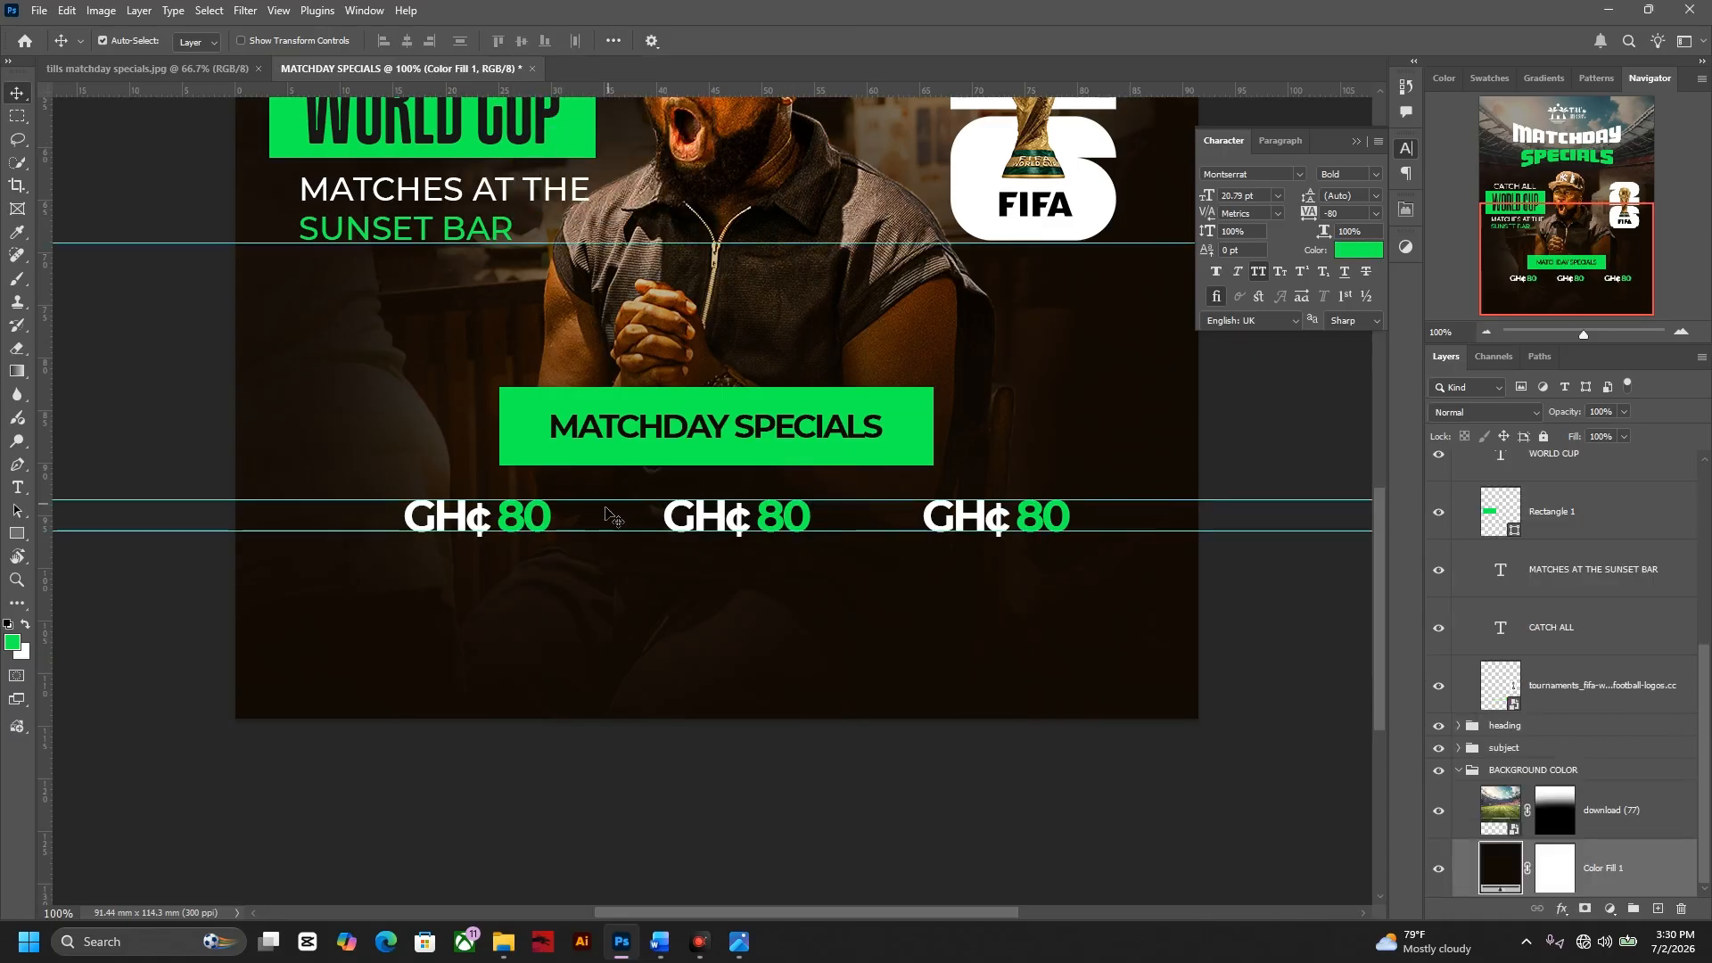
{"action": "left_click", "coordinate": [718, 424]}
{"action": "left_click_drag", "start_coordinate": [904, 430], "coordinate": [905, 420]}
- Group the three price text layers and name the group "price"
{"action": "left_click", "coordinate": [480, 506]}
{"action": "left_click", "coordinate": [786, 521], "text": "shift"}
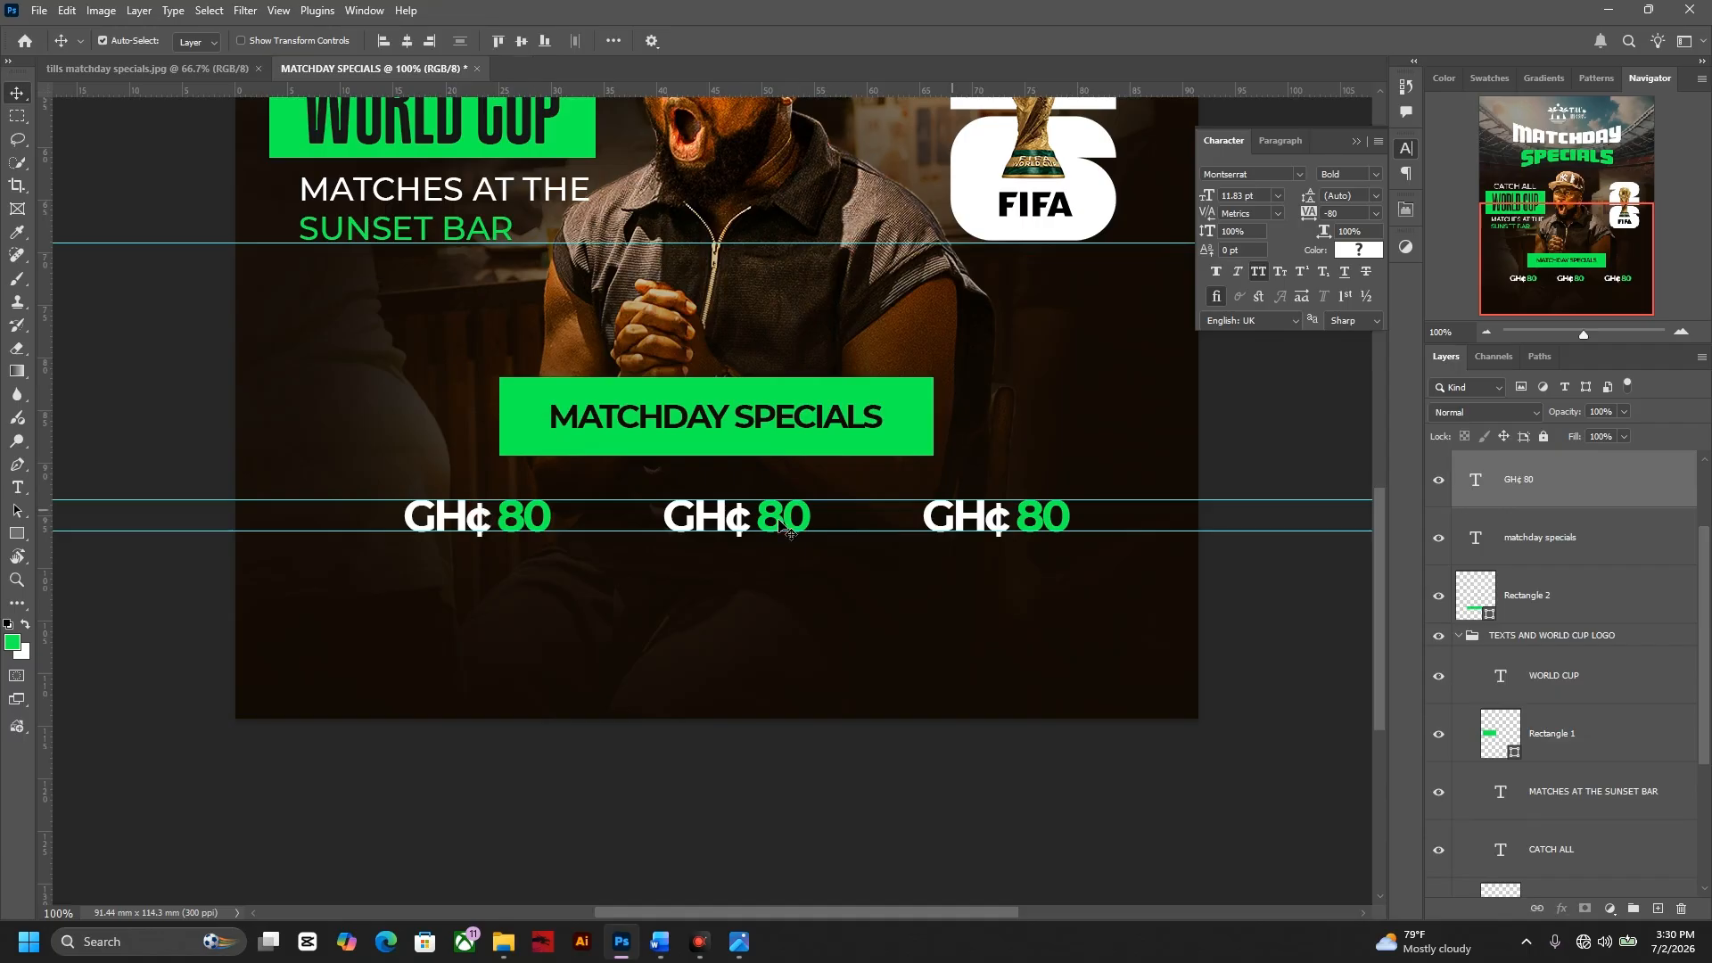
{"action": "left_click", "coordinate": [981, 506], "text": "shift"}
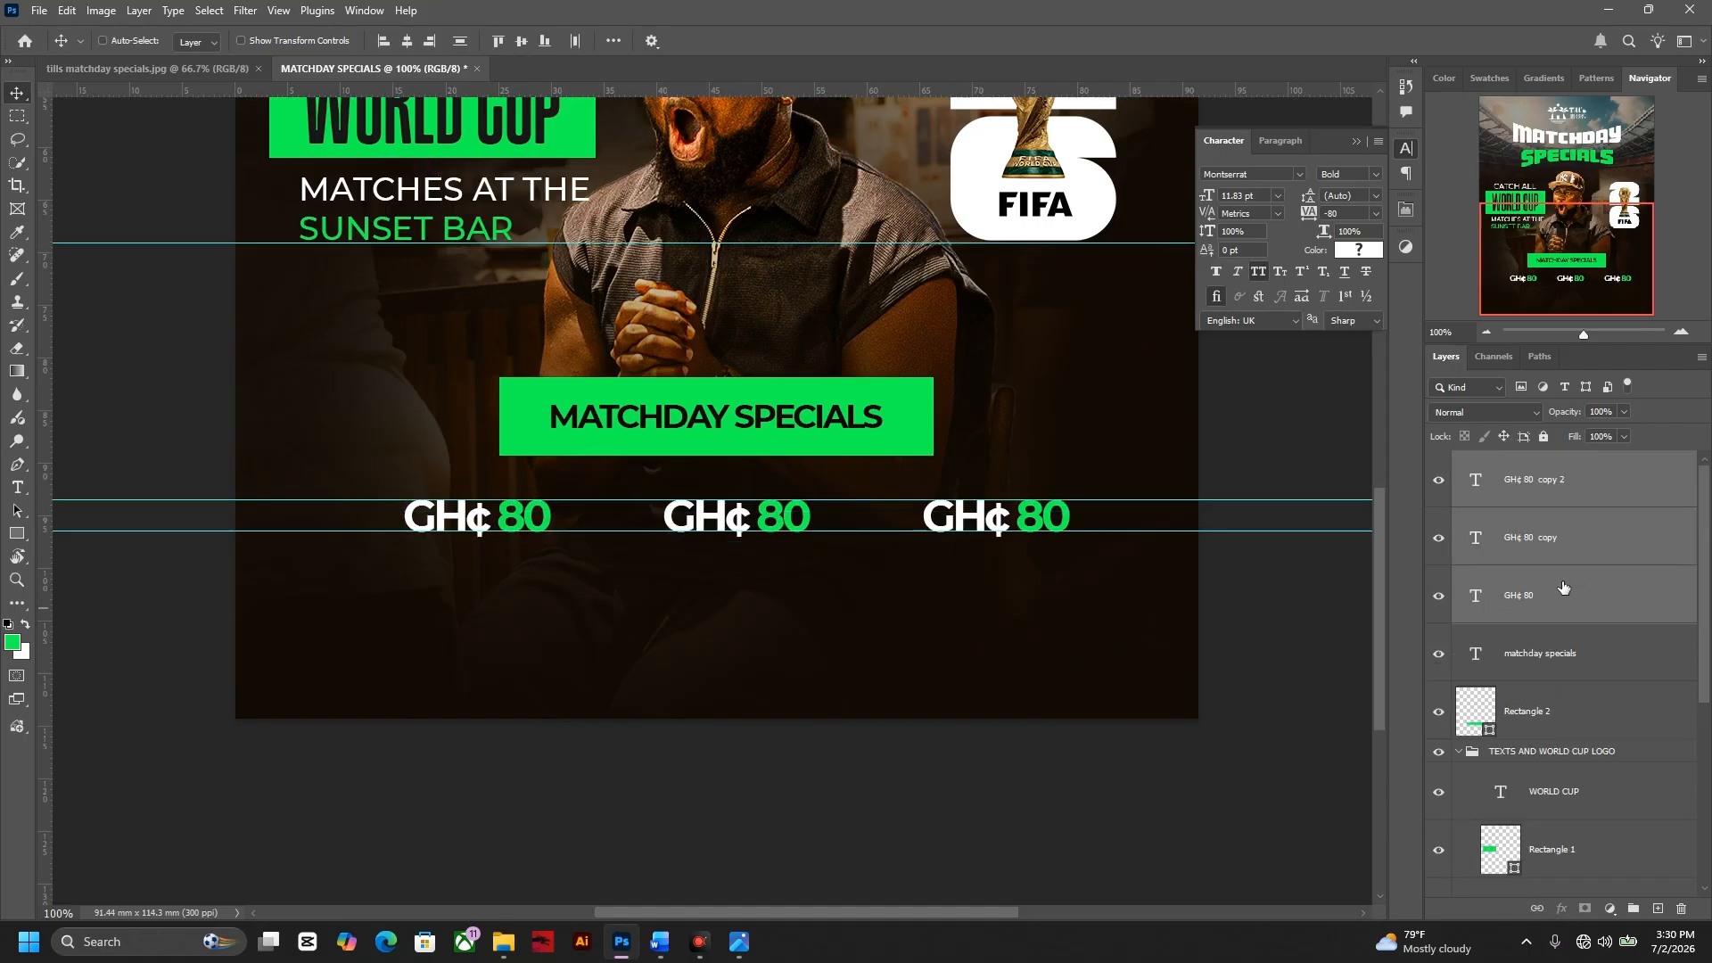
{"action": "key", "text": "ctrl+g"}
{"action": "double_click", "coordinate": [1515, 461]}
{"action": "type", "text": "gh"}
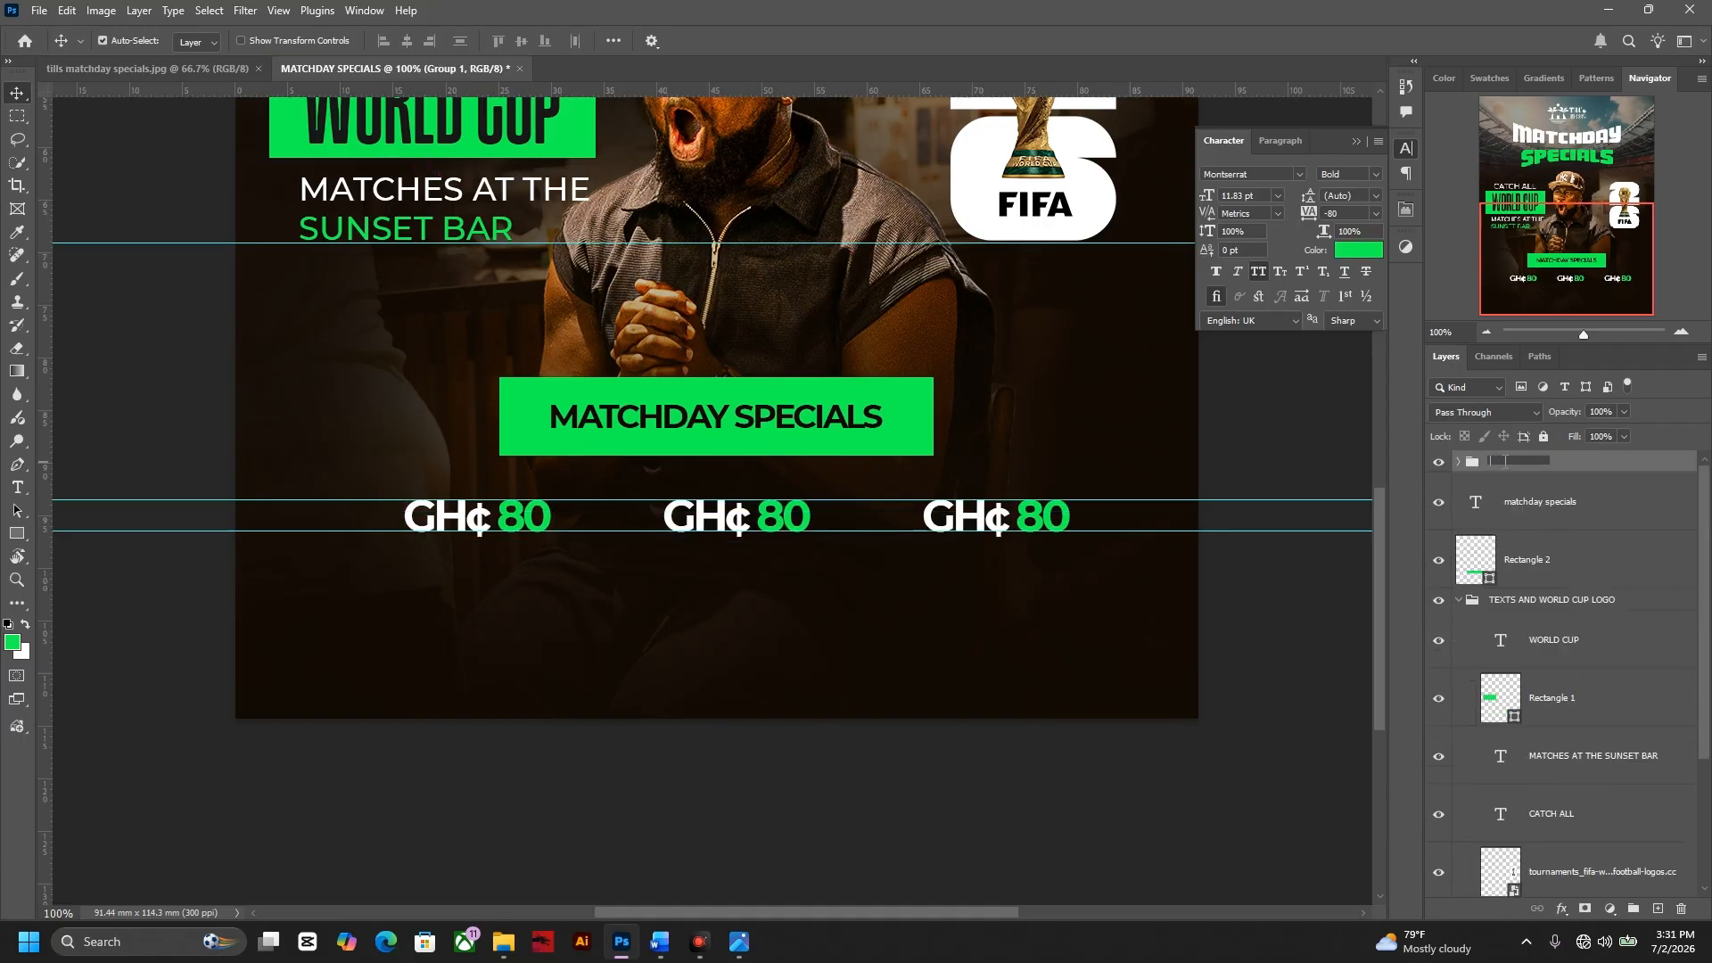
{"action": "key", "text": "BackSpace"}
{"action": "key", "text": "BackSpace"}
{"action": "type", "text": "current"}
{"action": "key", "text": "Return"}
- Add vertical guides at the prices' left edges and paste "| 2 large Draft beers + popcorn" from the Word document at the first one
{"action": "left_click_drag", "start_coordinate": [43, 526], "coordinate": [664, 513]}
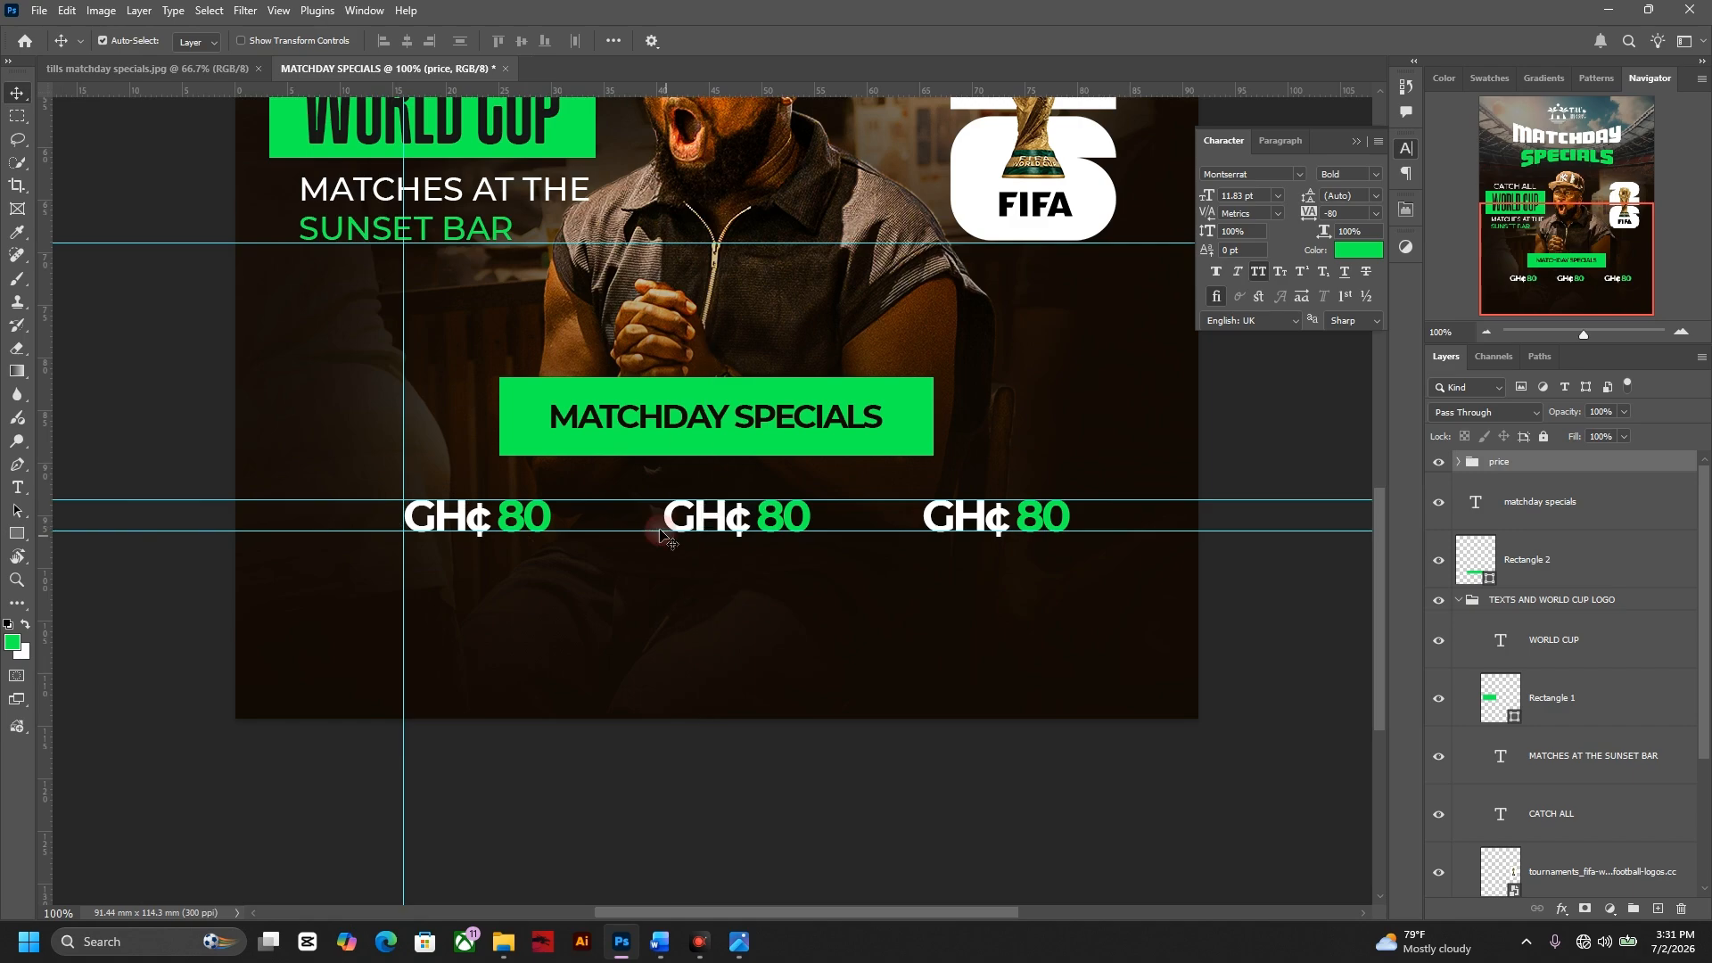
{"action": "left_click_drag", "start_coordinate": [42, 510], "coordinate": [922, 513]}
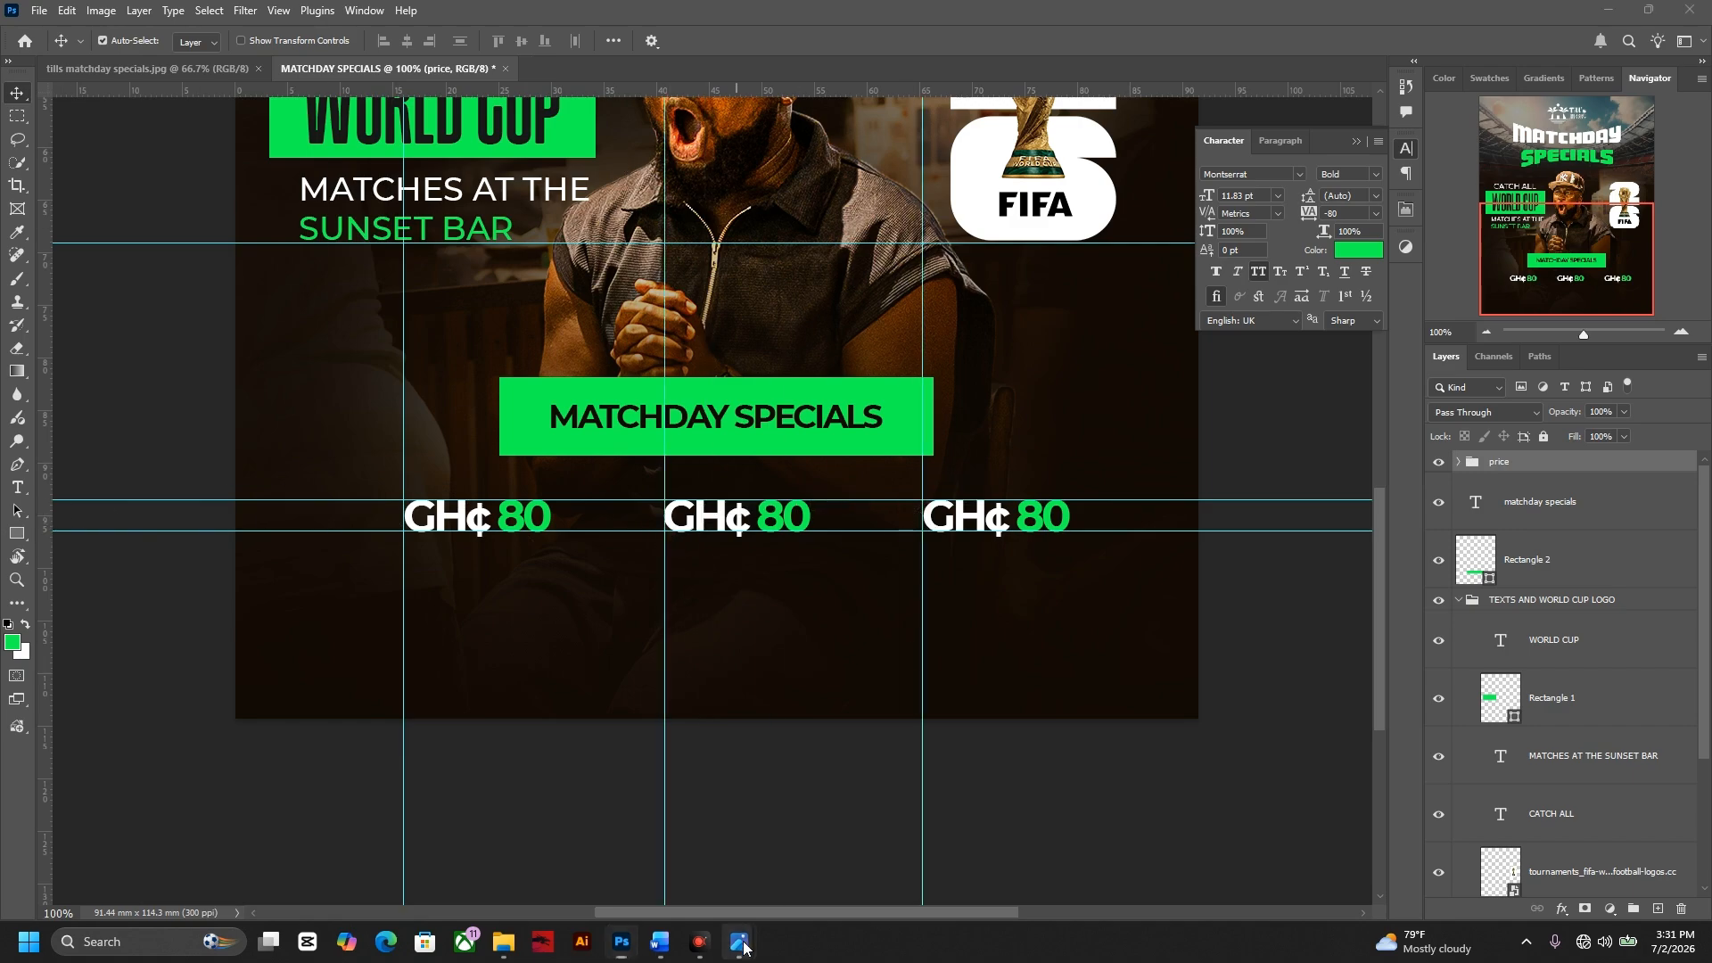
{"action": "left_click", "coordinate": [660, 941]}
{"action": "left_click_drag", "start_coordinate": [1304, 571], "coordinate": [1663, 570]}
{"action": "key", "text": "ctrl+c"}
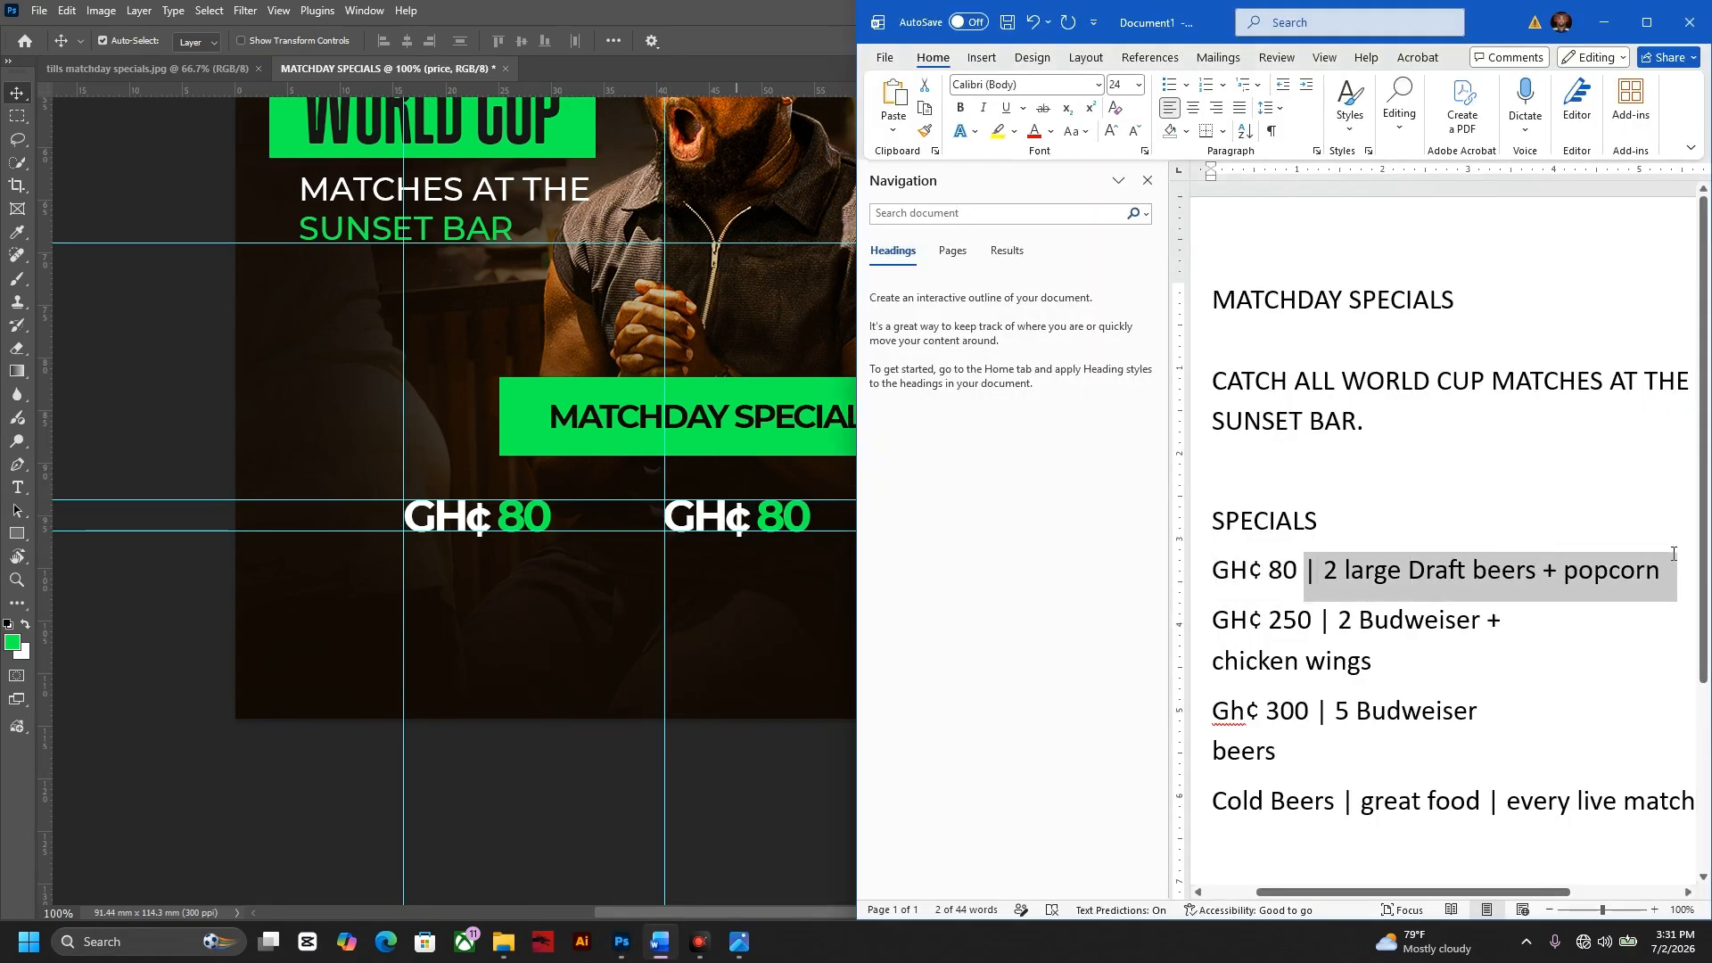
{"action": "key", "text": "alt+Tab"}
{"action": "key", "text": "t"}
{"action": "left_click", "coordinate": [405, 565]}
{"action": "key", "text": "ctrl+v"}
{"action": "key", "text": "ctrl+a"}
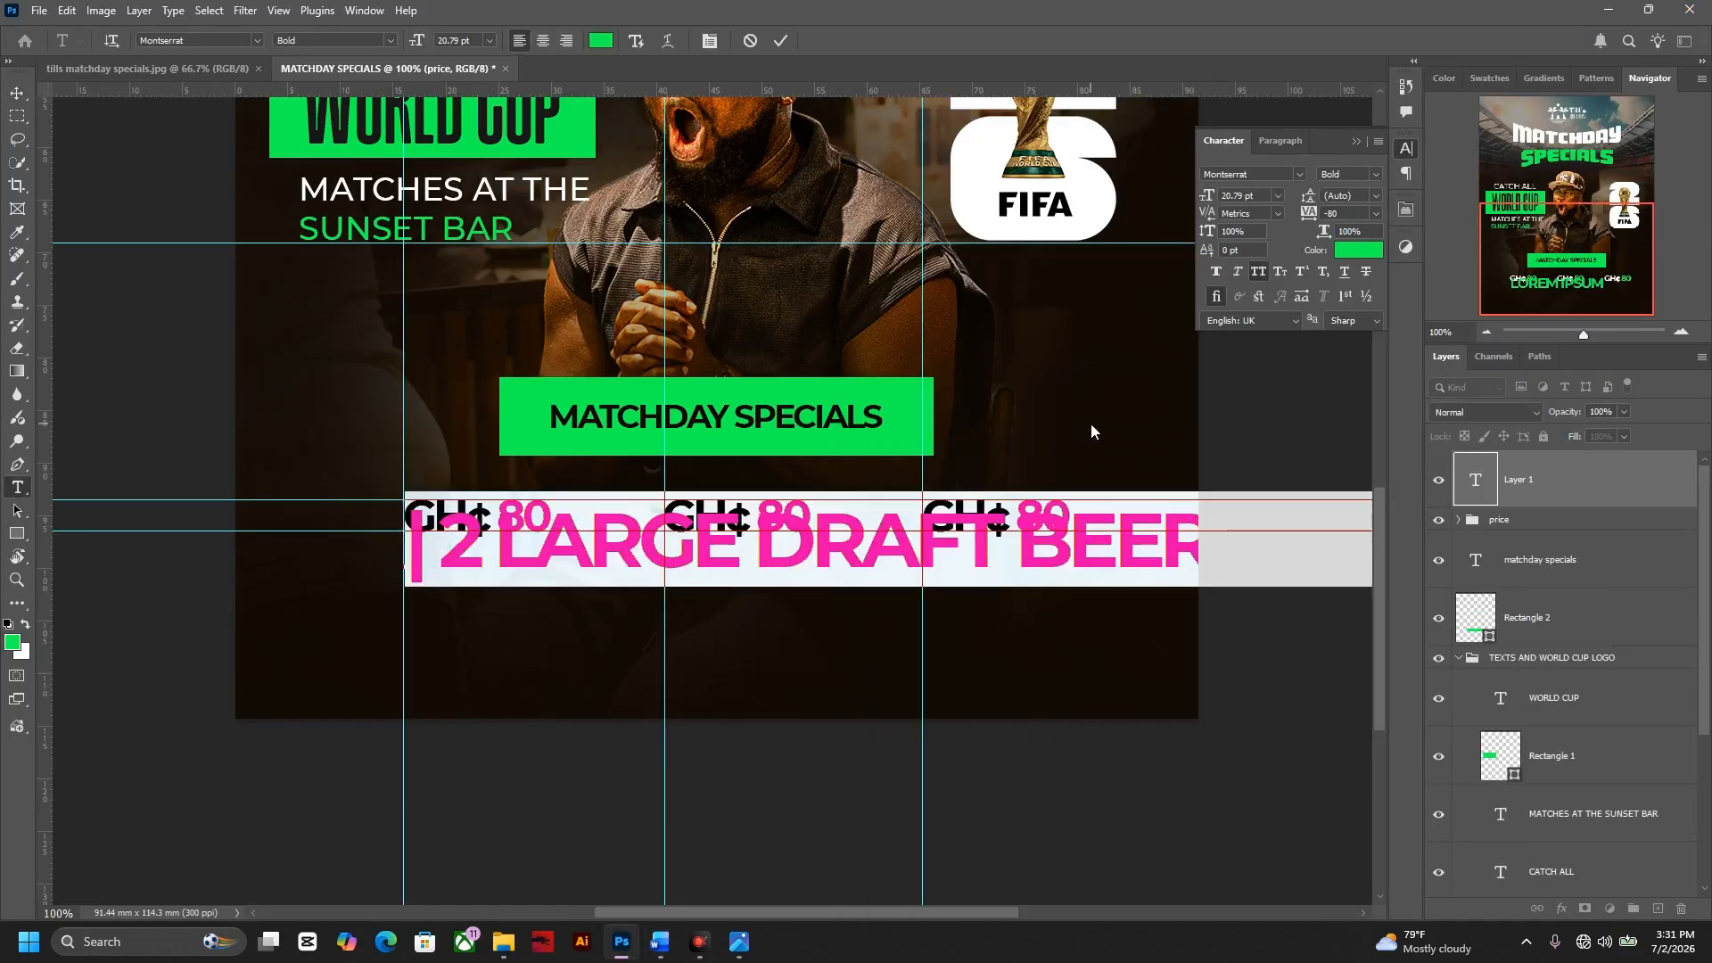
- Format the pasted offer text as white, Medium weight and without All Caps
{"action": "left_click", "coordinate": [1361, 255]}
{"action": "left_click", "coordinate": [1079, 384]}
{"action": "left_click", "coordinate": [1486, 374]}
{"action": "left_click", "coordinate": [1377, 174]}
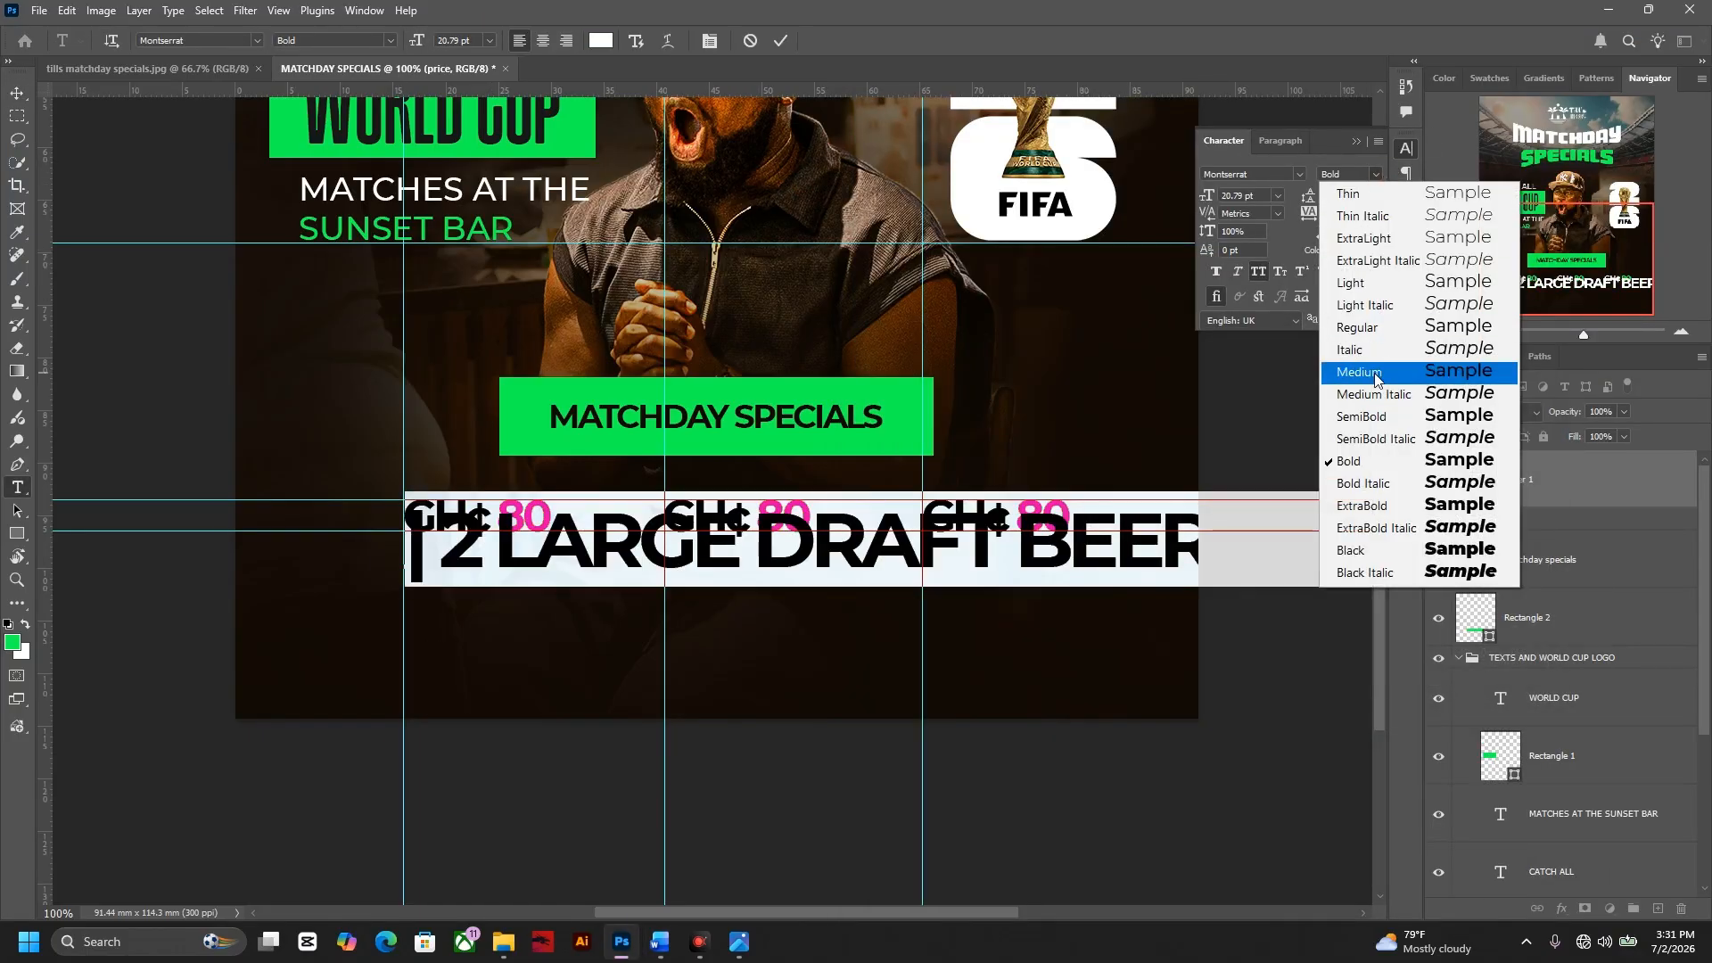
{"action": "left_click", "coordinate": [1369, 372]}
{"action": "left_click", "coordinate": [1261, 271]}
{"action": "key", "text": "ctrl+Return"}
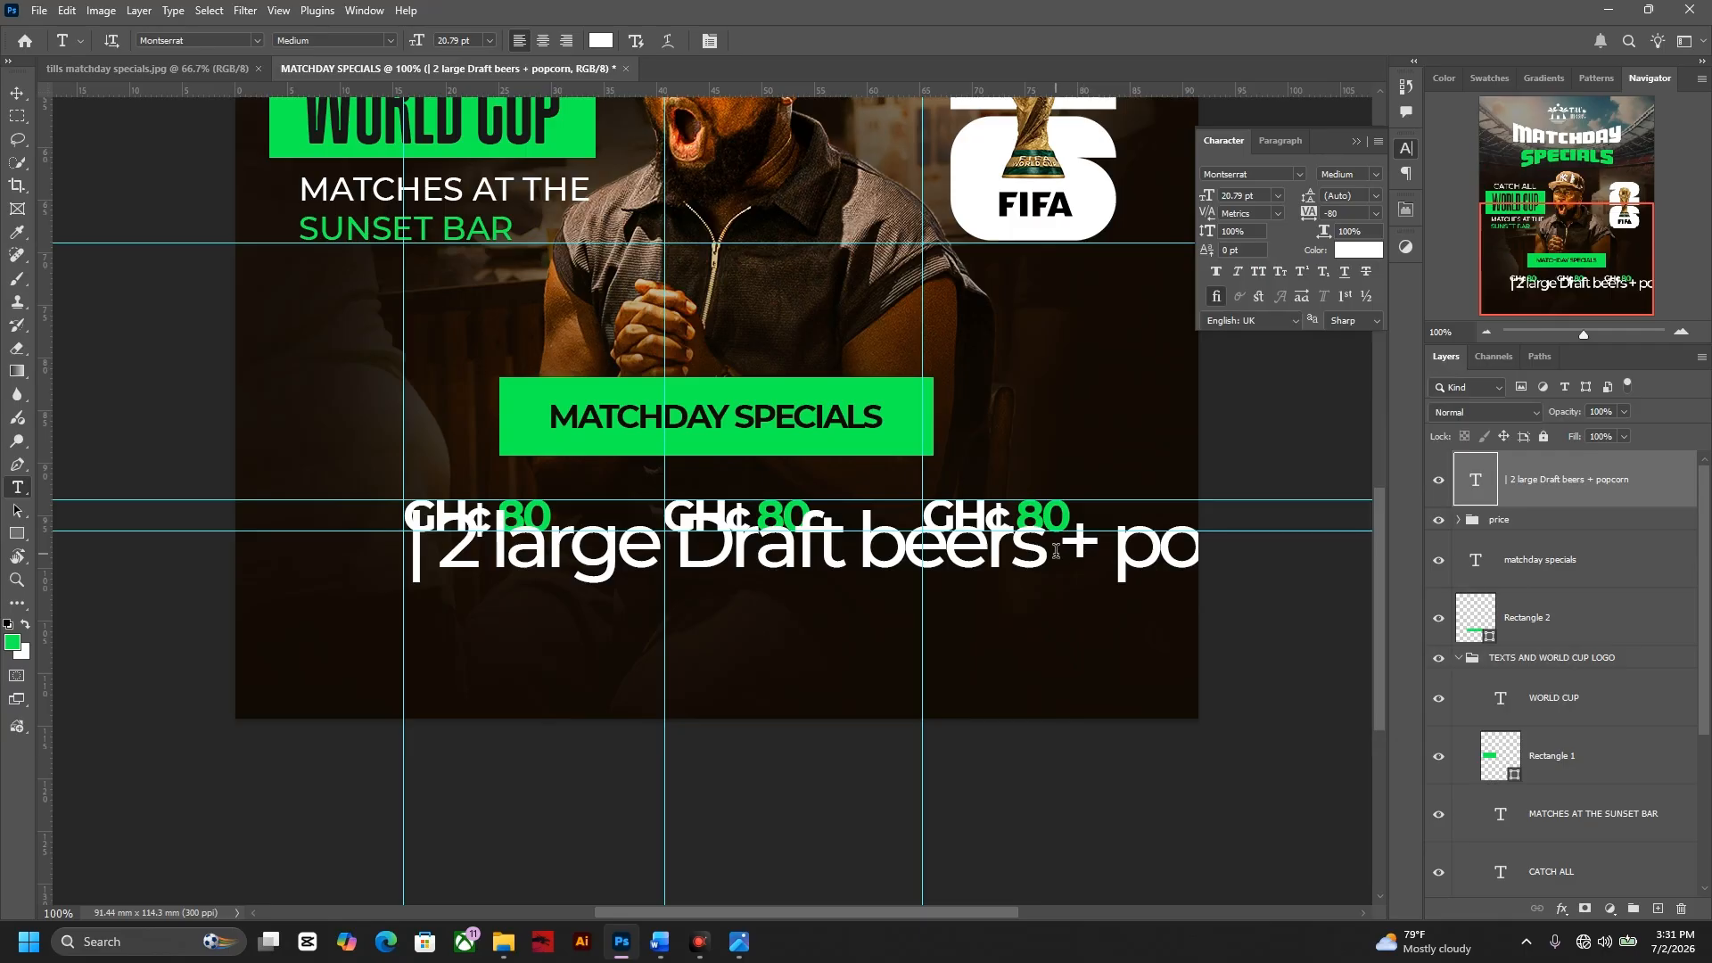
- Break the offer text before "+ popcorn" and scale it down to 6.8 pt below the first price
{"action": "key", "text": "ctrl+t"}
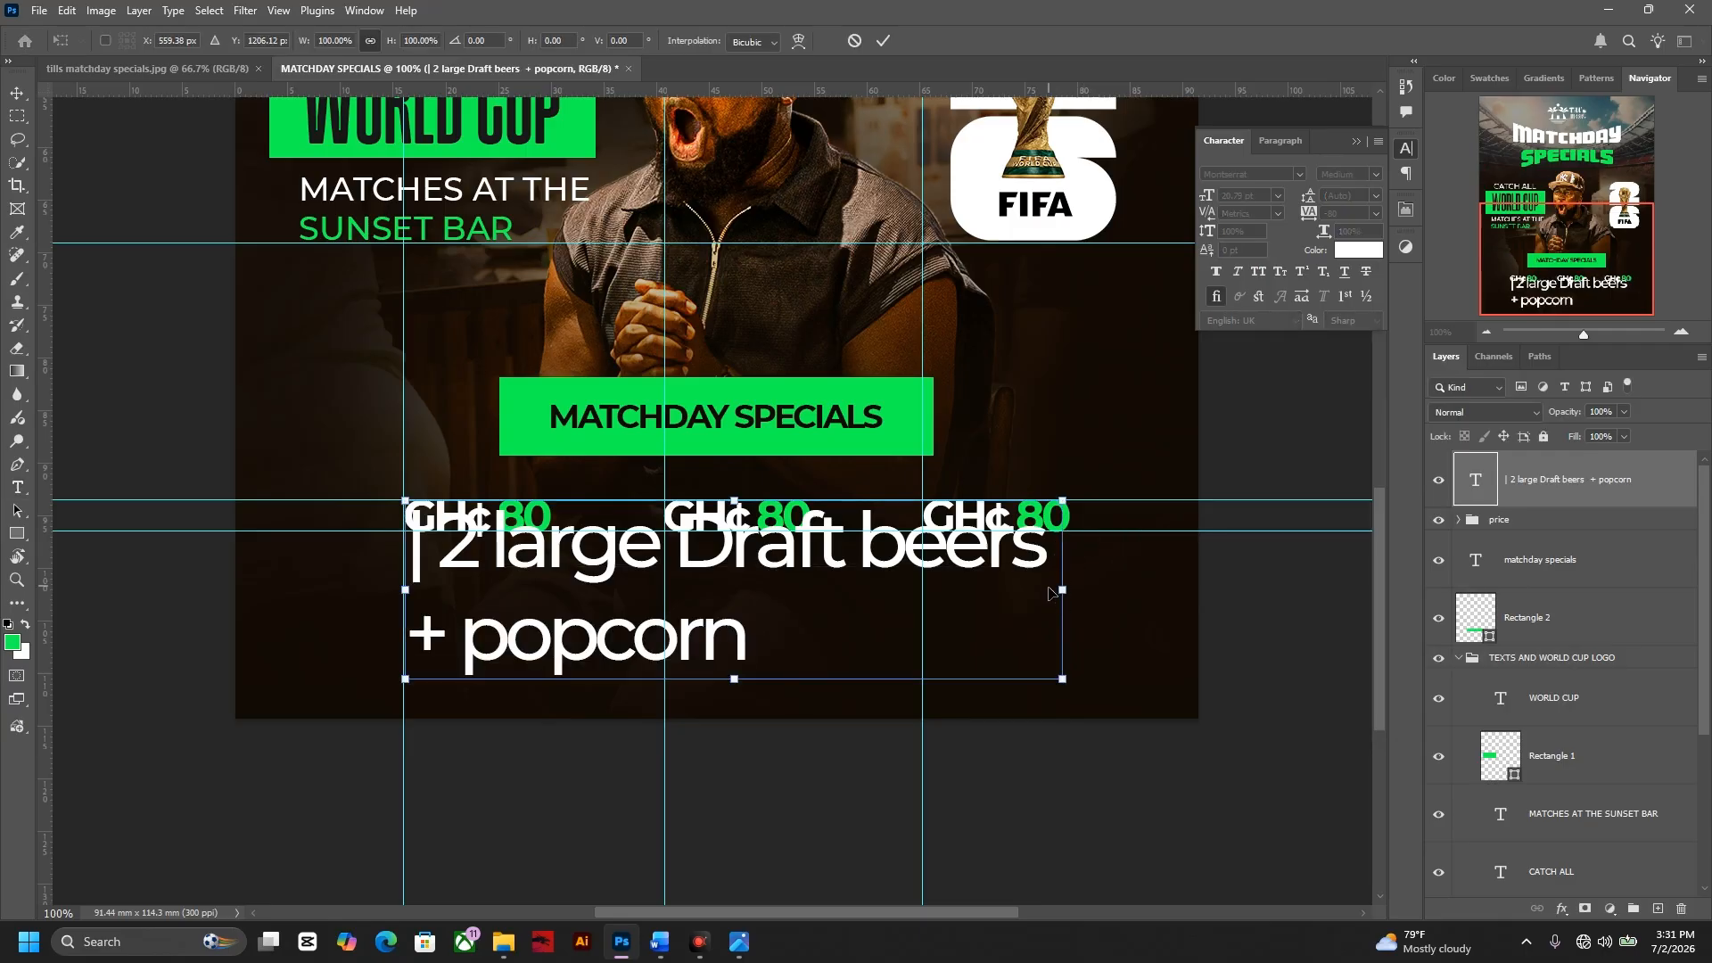
{"action": "left_click_drag", "start_coordinate": [1051, 592], "coordinate": [617, 603]}
{"action": "key", "text": "Return"}
- Remove the leading "|" from the offer text and duplicate it below the second and third prices
{"action": "left_click_drag", "start_coordinate": [415, 577], "coordinate": [371, 579]}
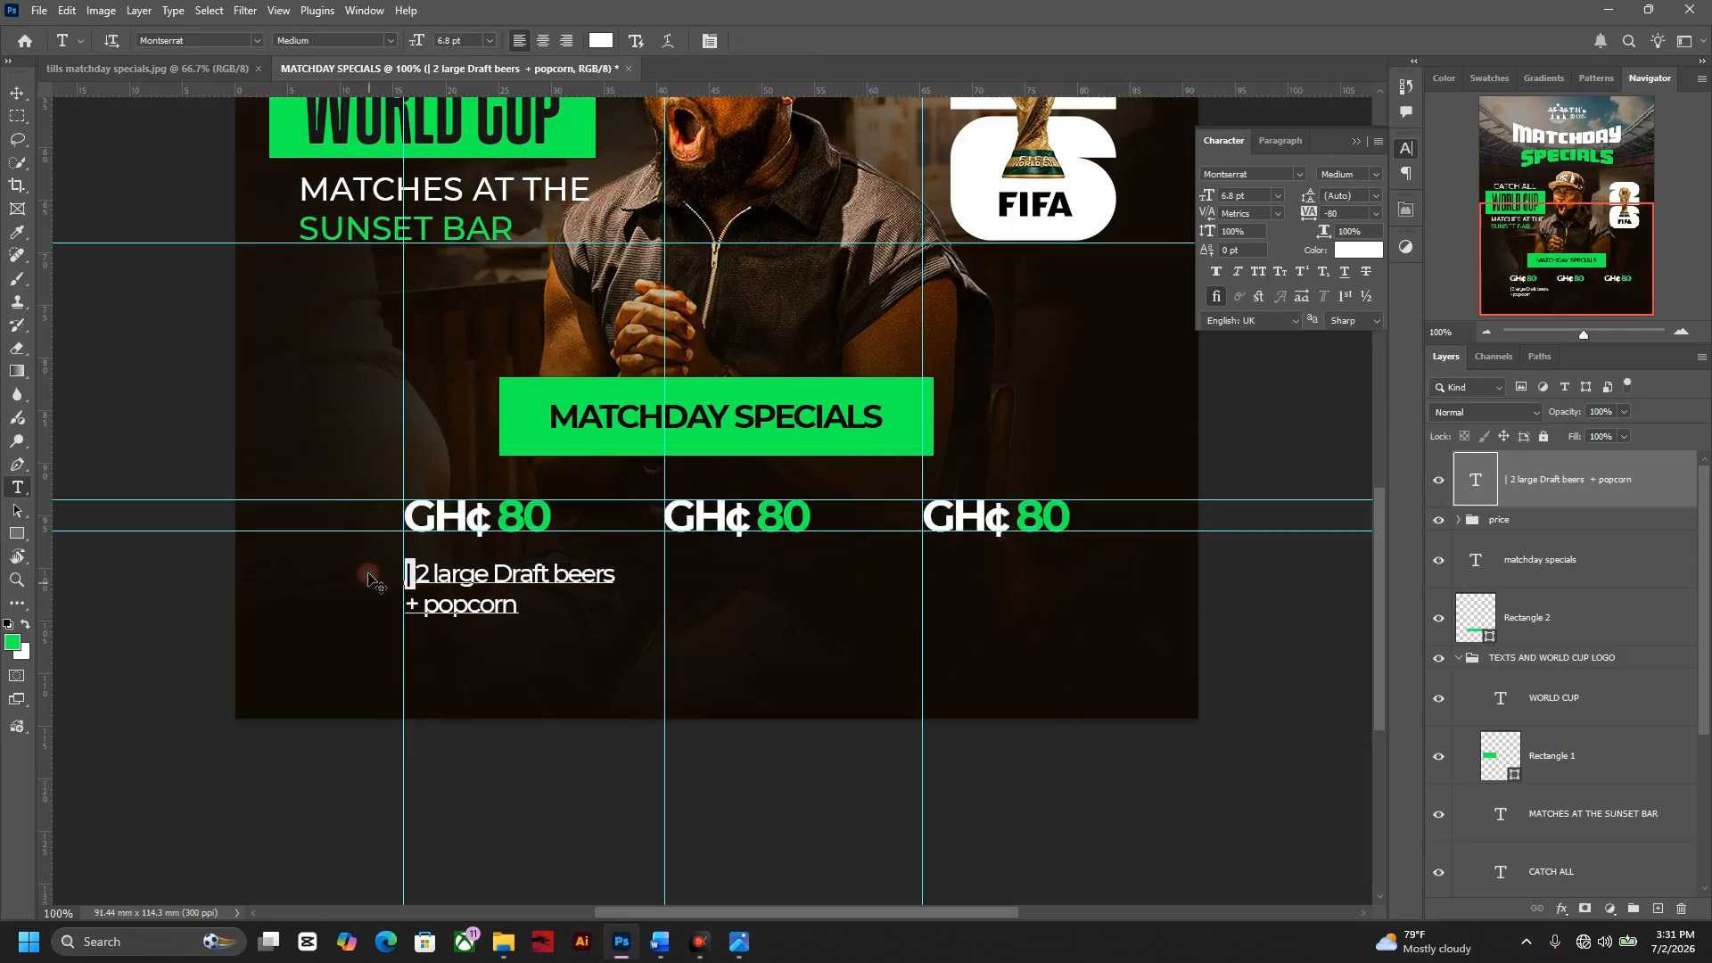
{"action": "key", "text": "BackSpace"}
{"action": "left_click", "coordinate": [479, 660]}
{"action": "key", "text": "v"}
{"action": "left_click_drag", "start_coordinate": [489, 579], "coordinate": [1029, 547]}
- Replace the second offer text with "2 Budweiser + chicken wings" copied from the Word document
{"action": "left_click_drag", "start_coordinate": [1338, 621], "coordinate": [1429, 653]}
{"action": "key", "text": "ctrl+c"}
{"action": "key", "text": "alt+Tab"}
{"action": "double_click", "coordinate": [790, 566]}
{"action": "key", "text": "ctrl+a"}
{"action": "key", "text": "ctrl+v"}
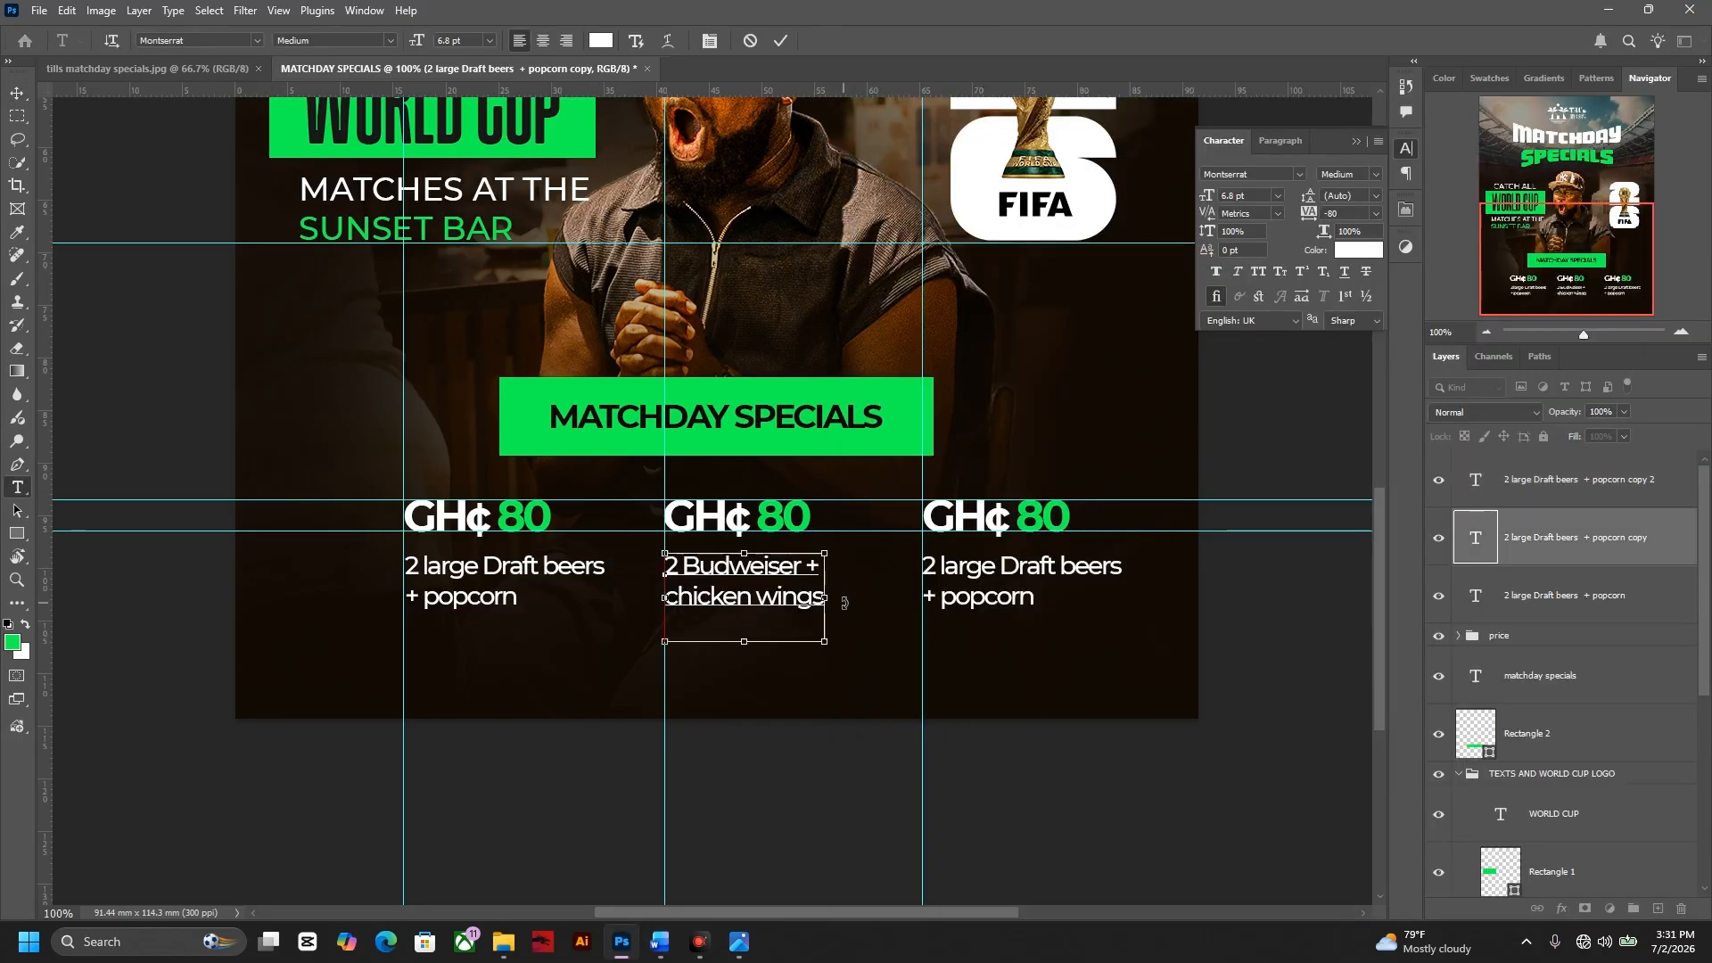
{"action": "key", "text": "ctrl+Return"}
- Replace the third offer text with "5 Budweiser beers" copied from the Word document
{"action": "key", "text": "alt+Tab"}
{"action": "left_click_drag", "start_coordinate": [1335, 714], "coordinate": [1467, 749]}
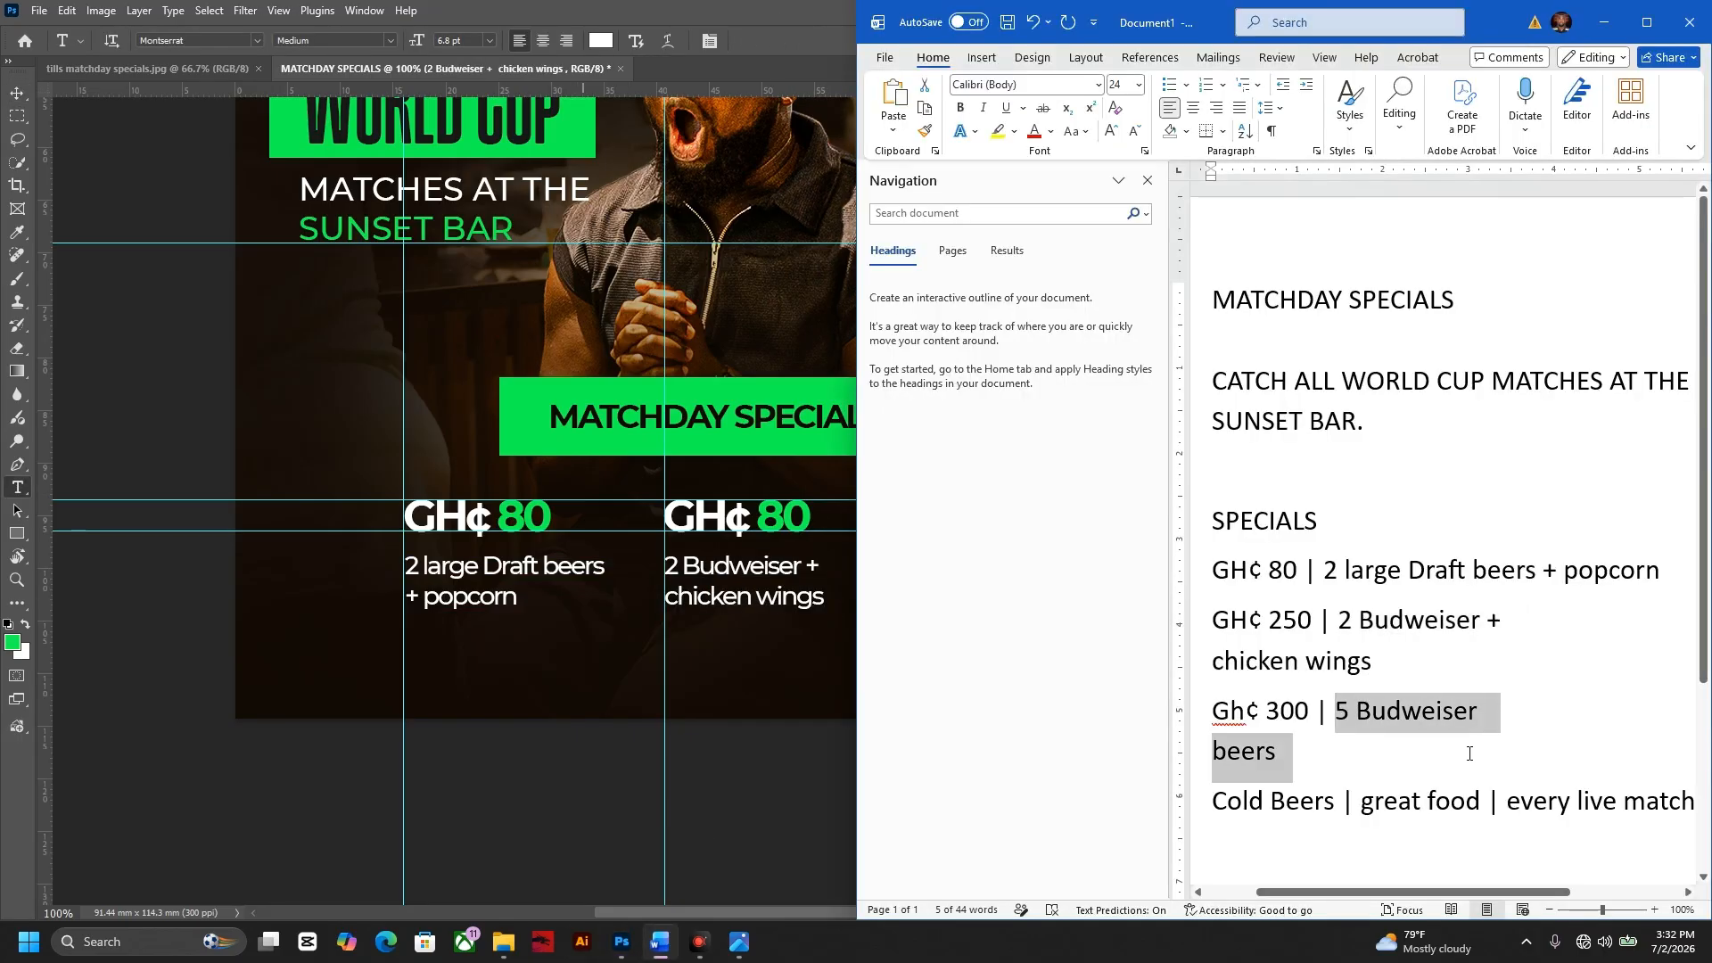
{"action": "key", "text": "ctrl+c"}
{"action": "key", "text": "alt+Tab"}
{"action": "double_click", "coordinate": [961, 571]}
{"action": "key", "text": "ctrl+a"}
{"action": "key", "text": "ctrl+v"}
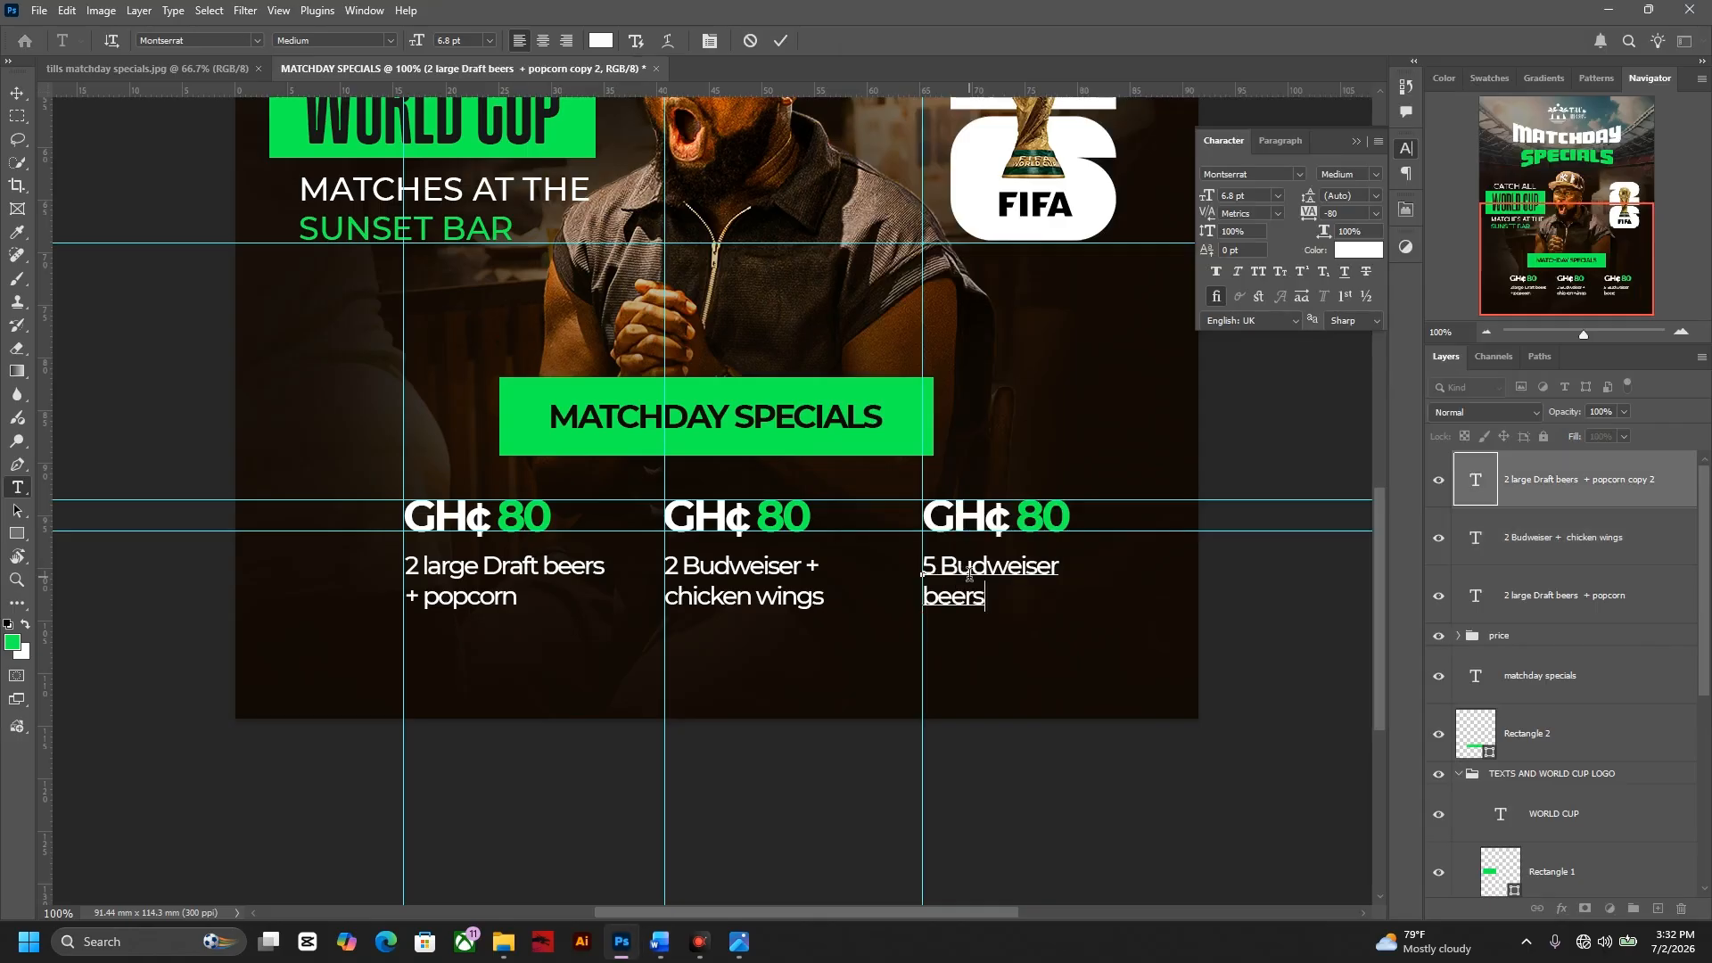
{"action": "key", "text": "ctrl+Return"}
- Group the three offer description layers and name the group "packages"
{"action": "key", "text": "v"}
{"action": "left_click", "coordinate": [184, 72]}
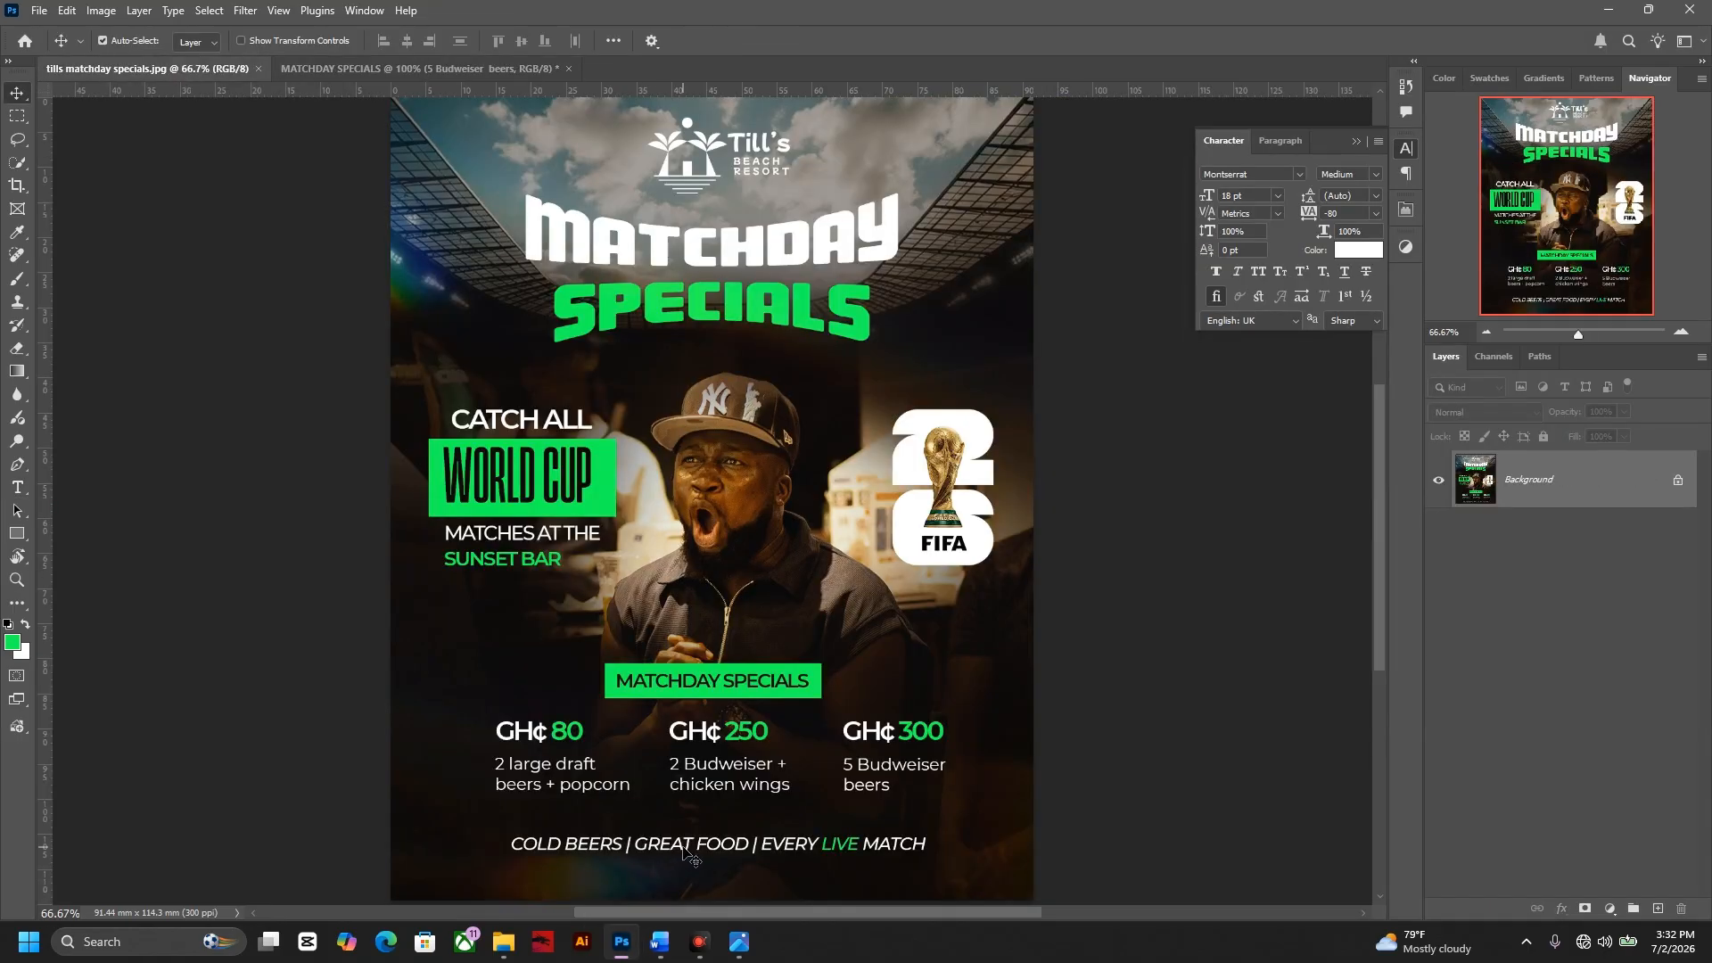
{"action": "left_click", "coordinate": [453, 68]}
{"action": "scroll", "coordinate": [807, 640], "scroll_direction": "down", "scroll_amount": 2}
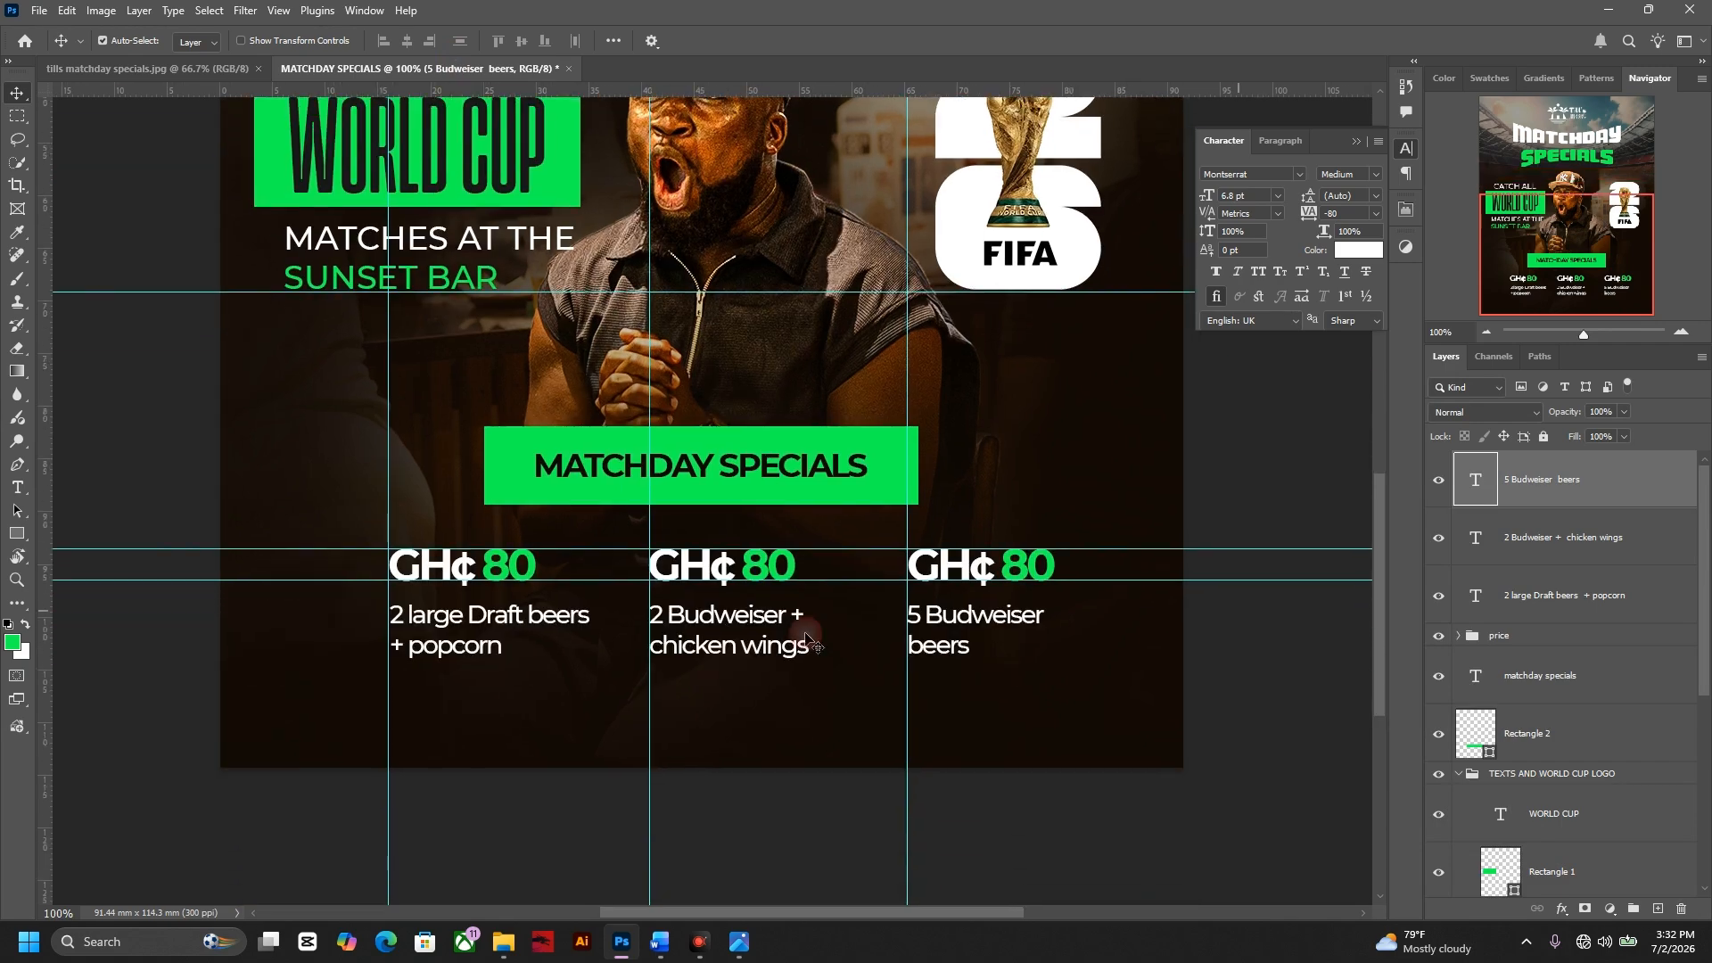
{"action": "left_click", "coordinate": [1612, 599], "text": "shift"}
{"action": "key", "text": "ctrl+g"}
{"action": "double_click", "coordinate": [1503, 461]}
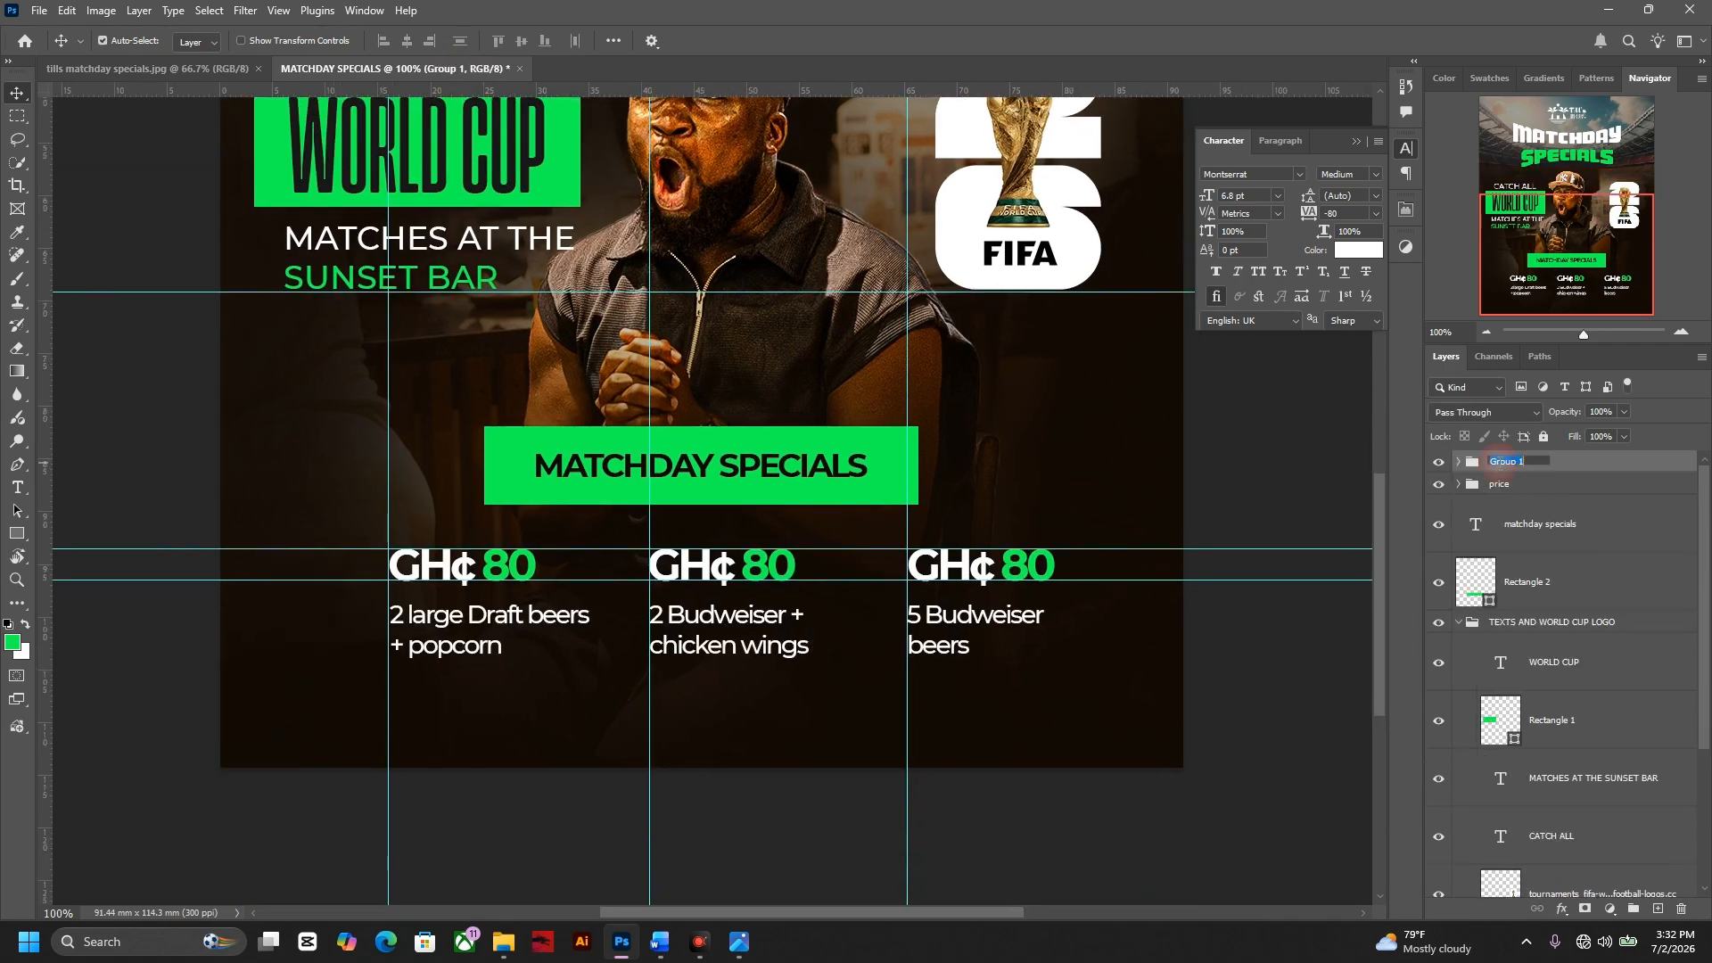
{"action": "type", "text": "packages"}
{"action": "key", "text": "Return"}
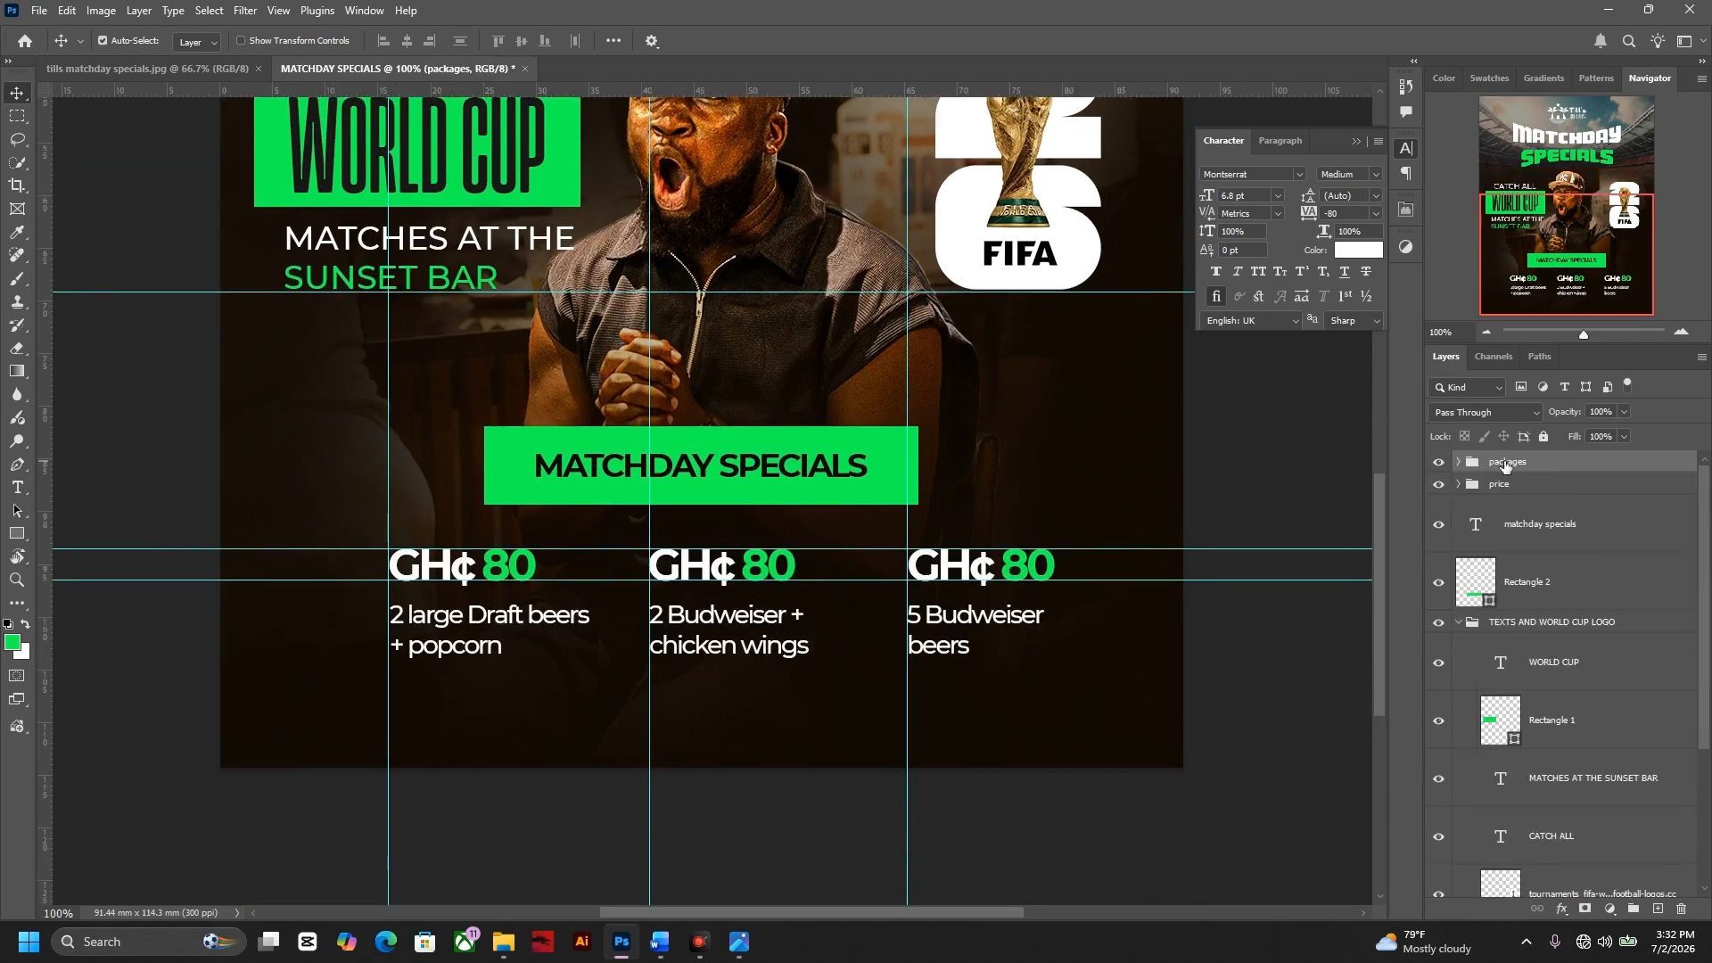
- Copy "Cold Beers | great food | every live match" from the Word document and paste it as new text below the offers
{"action": "left_click", "coordinate": [660, 942]}
{"action": "triple_click", "coordinate": [1637, 804]}
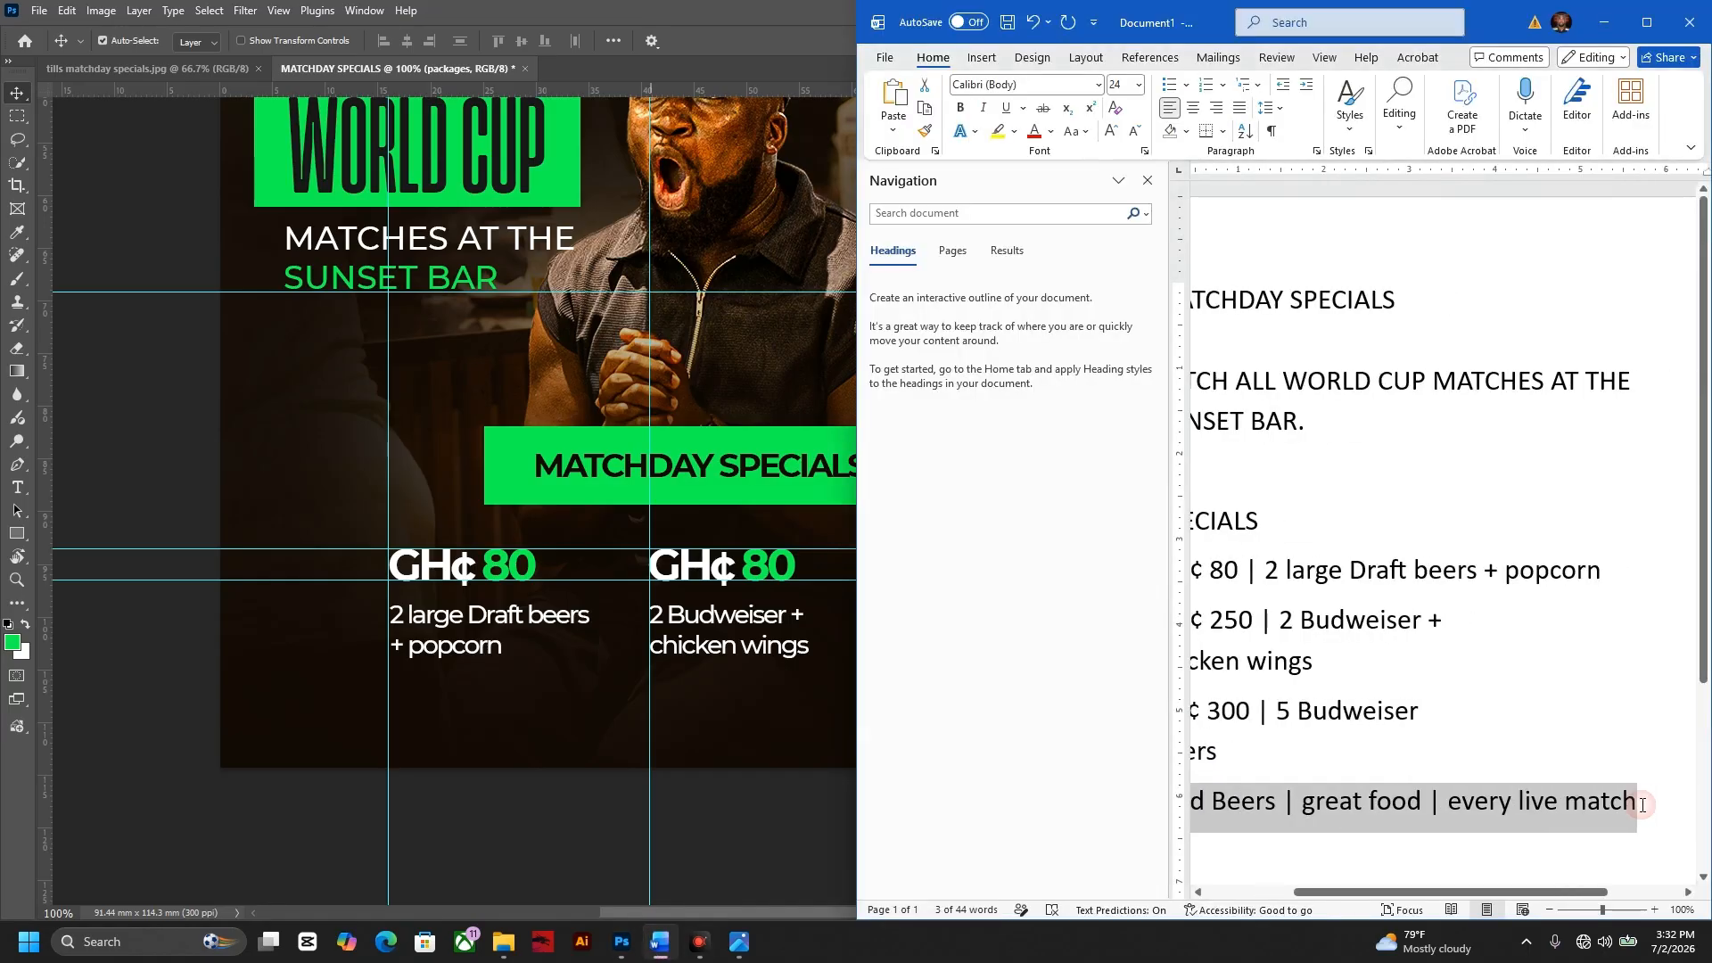
{"action": "left_click", "coordinate": [724, 7]}
{"action": "left_click", "coordinate": [190, 70]}
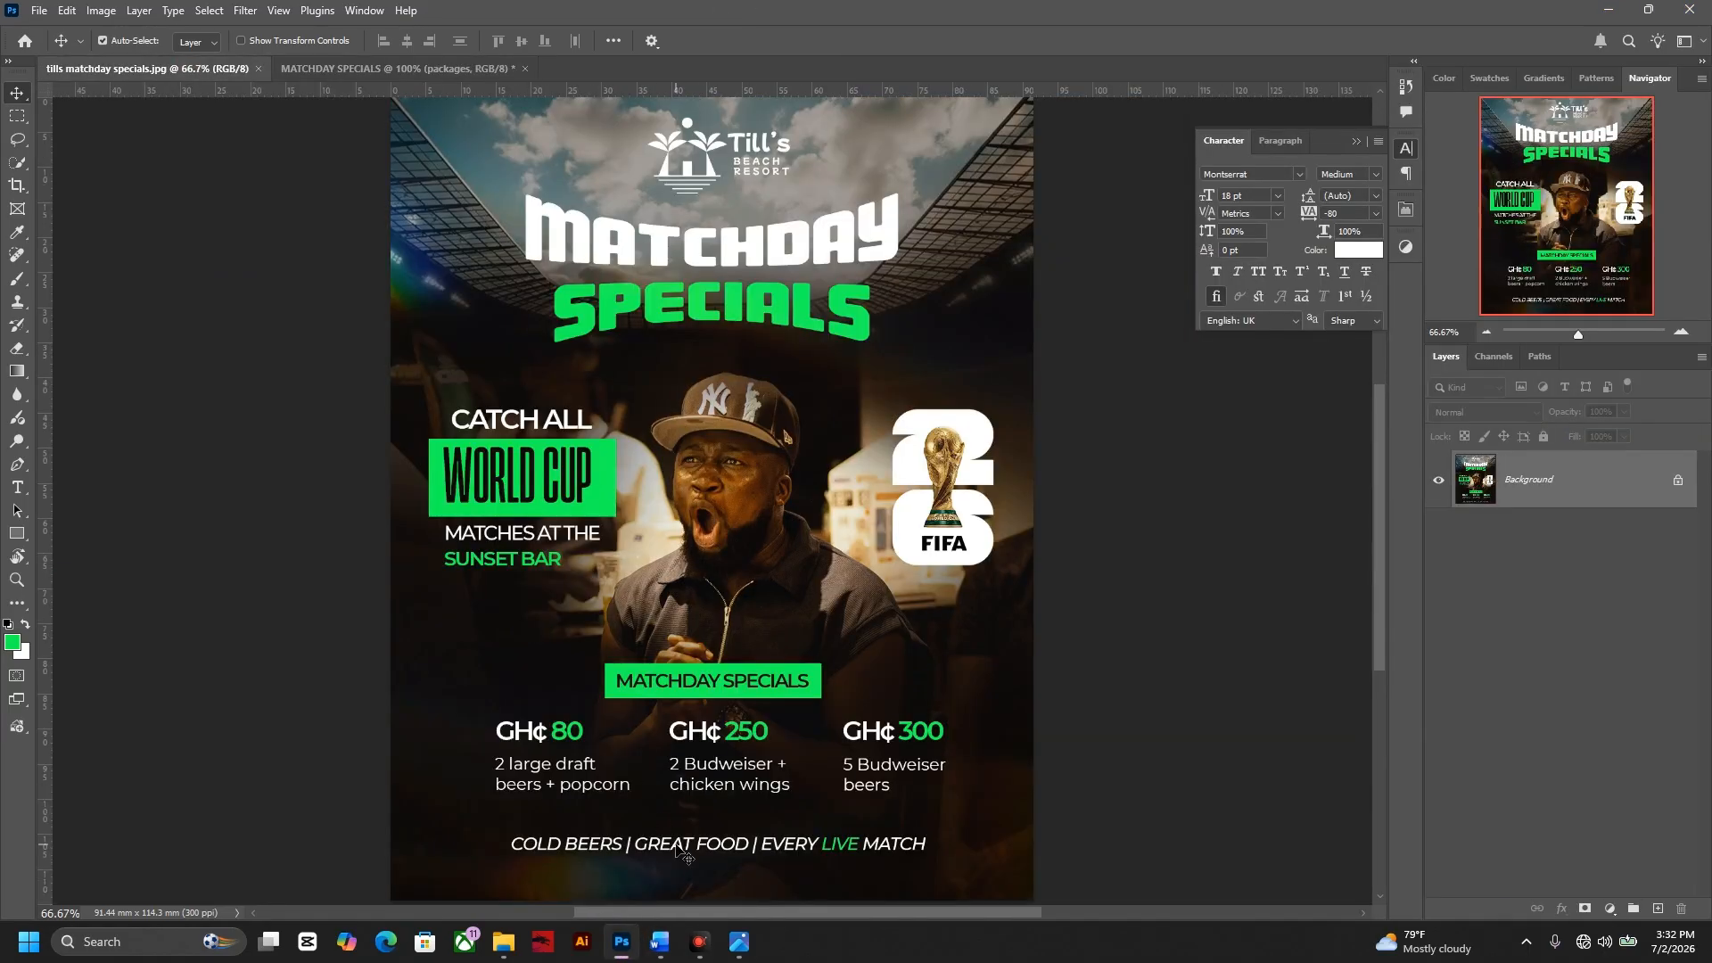
{"action": "left_click", "coordinate": [356, 69]}
{"action": "left_click_drag", "start_coordinate": [728, 783], "coordinate": [724, 587]}
{"action": "key", "text": "t"}
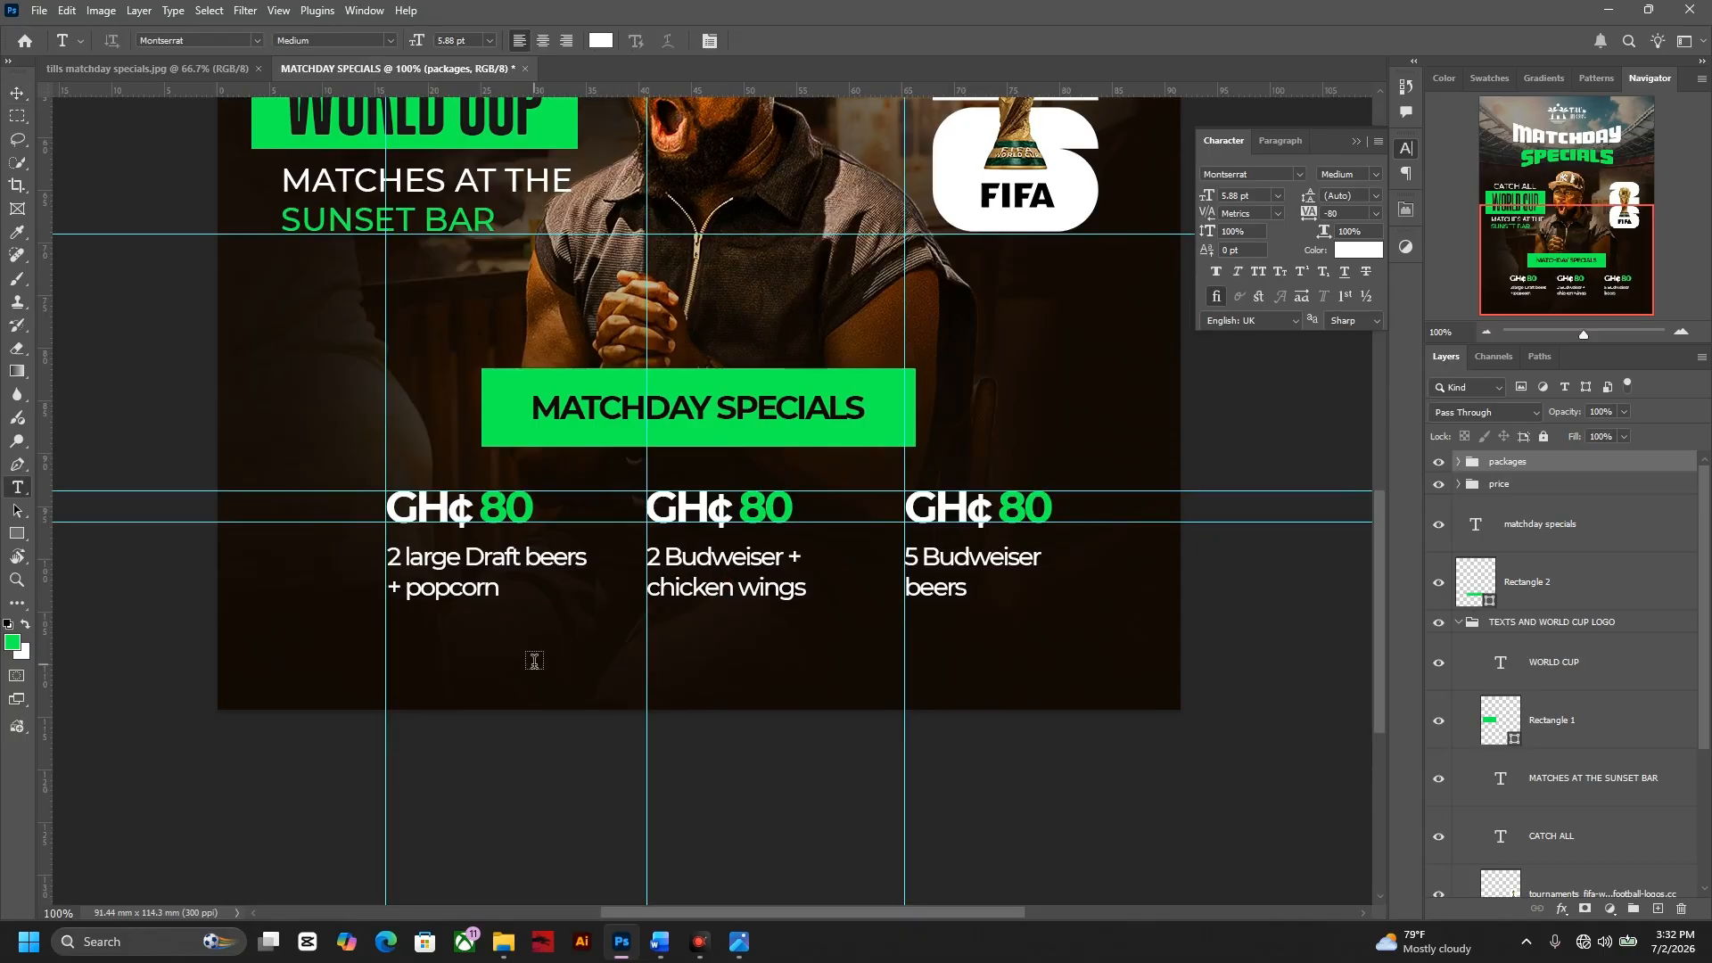
{"action": "left_click", "coordinate": [531, 657]}
{"action": "key", "text": "ctrl+v"}
- Set the closing line in faux italic and all caps at 7 pt
{"action": "key", "text": "ctrl+a"}
{"action": "left_click", "coordinate": [1237, 271]}
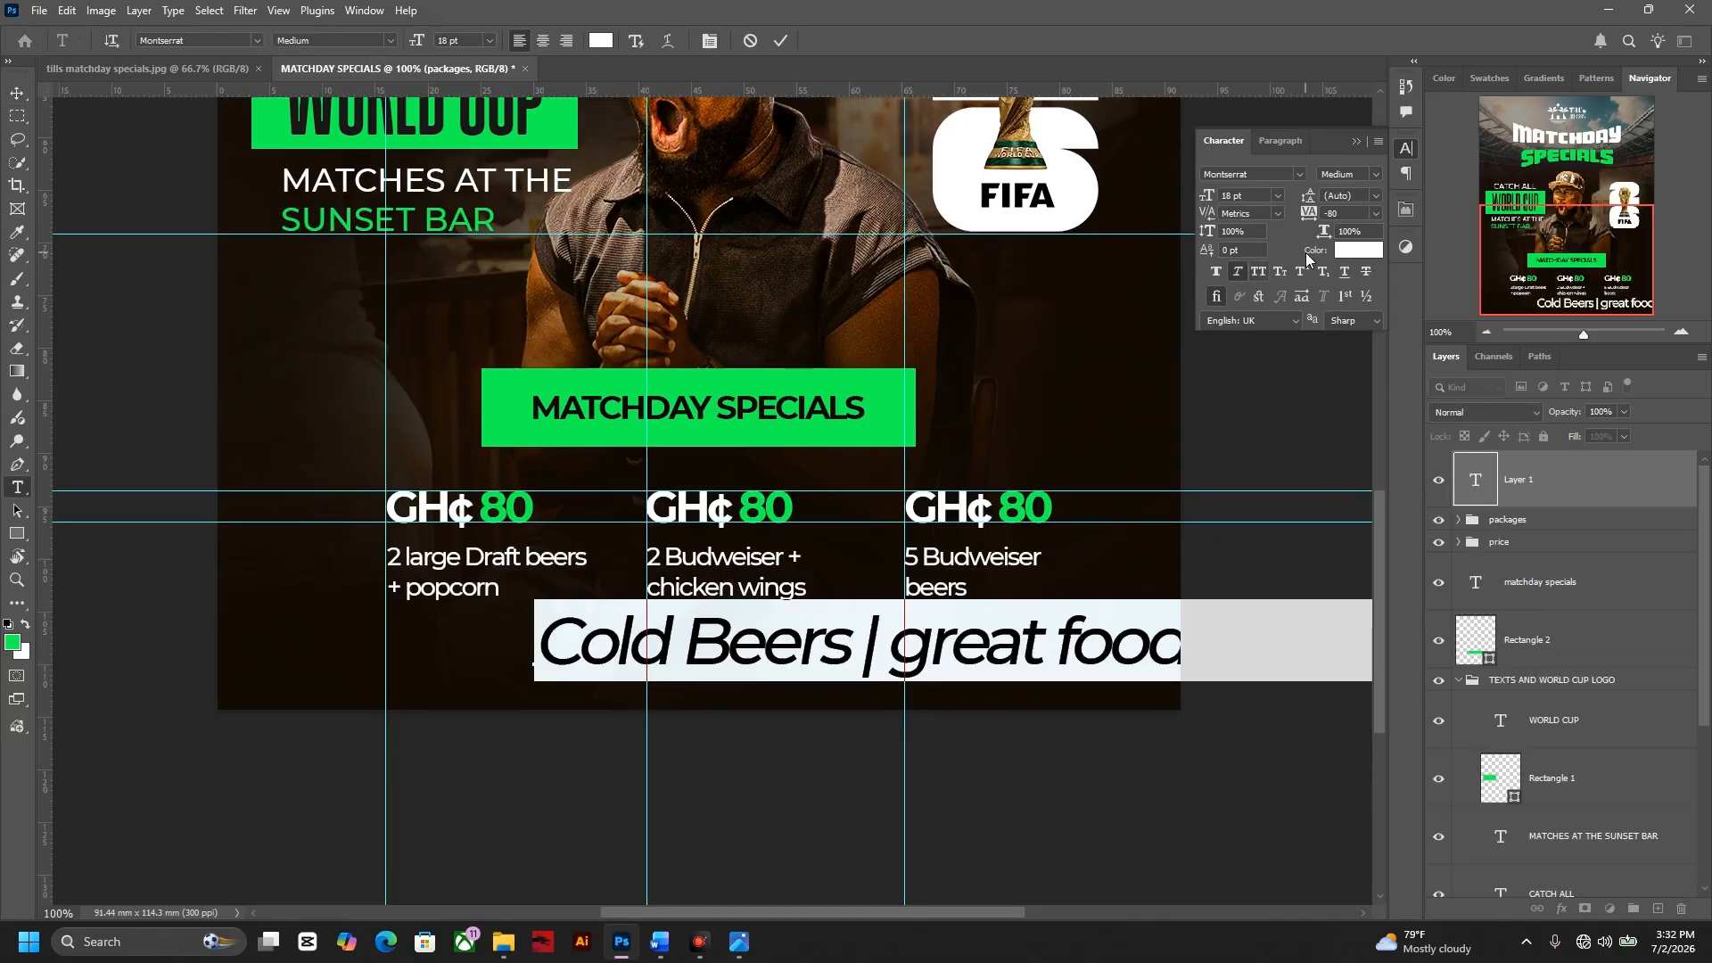
{"action": "left_click", "coordinate": [1258, 272]}
{"action": "key", "text": "ctrl+Return"}
{"action": "left_click_drag", "start_coordinate": [1206, 198], "coordinate": [1195, 198]}
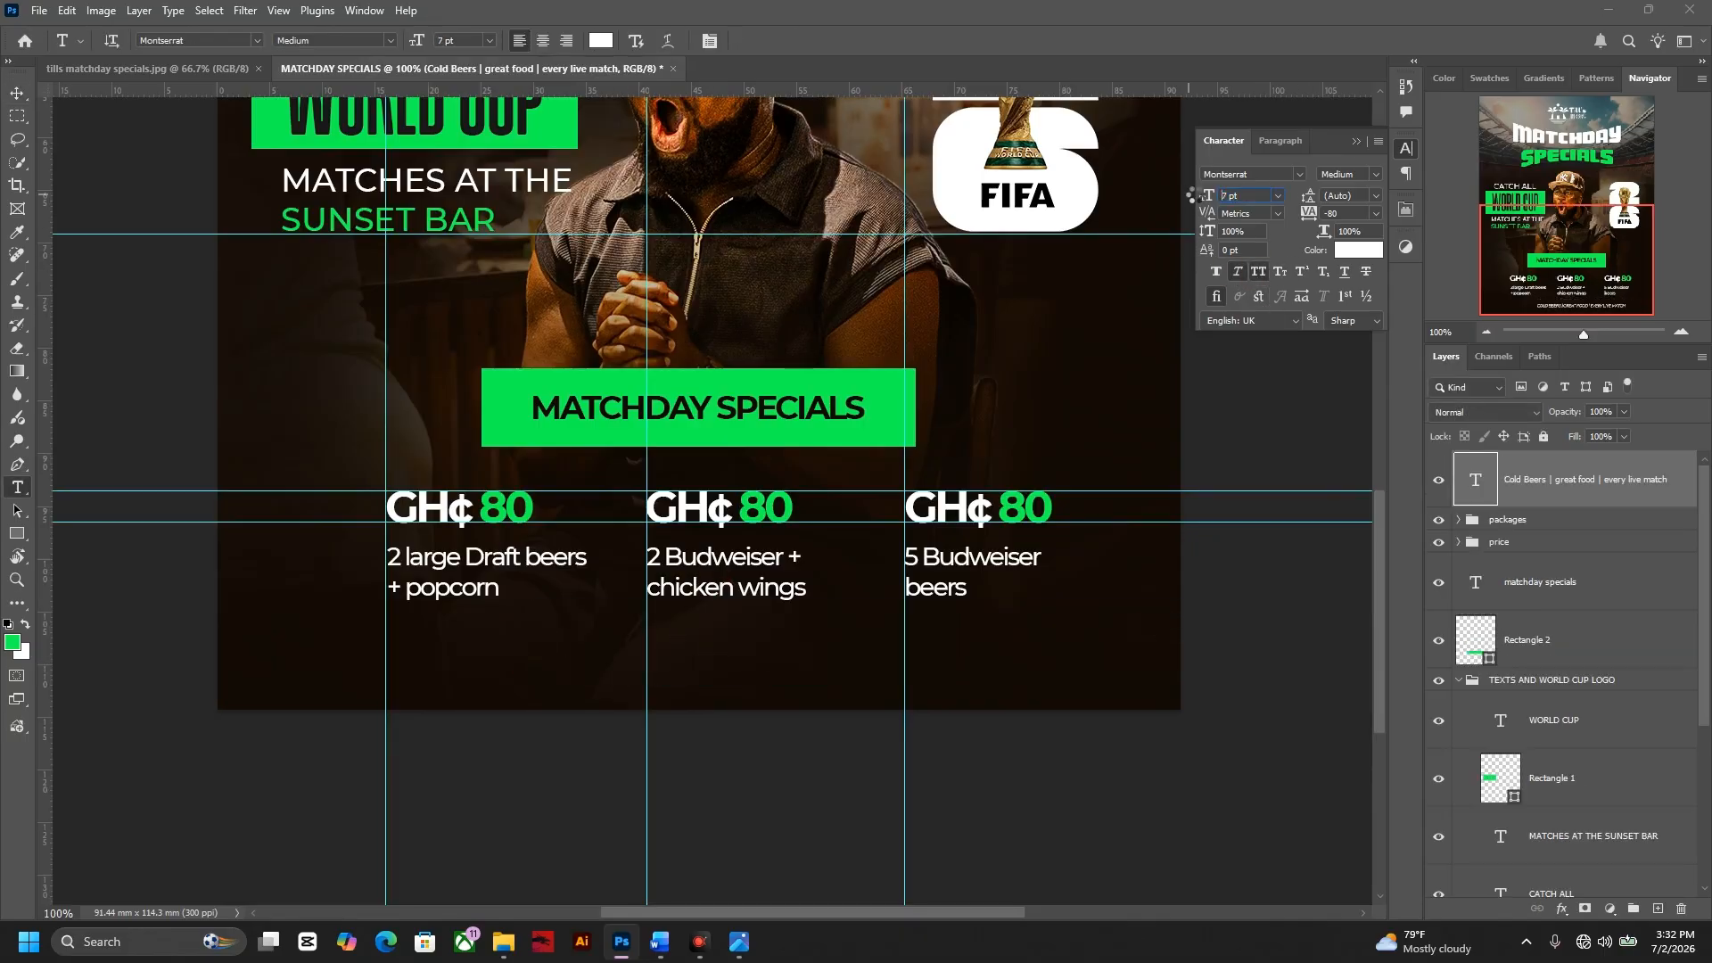
- Place the closing line below the offers and centre it horizontally on the canvas
{"action": "key", "text": "v"}
{"action": "left_click_drag", "start_coordinate": [1001, 652], "coordinate": [892, 652]}
{"action": "key", "text": "ctrl+a"}
{"action": "left_click", "coordinate": [405, 49]}
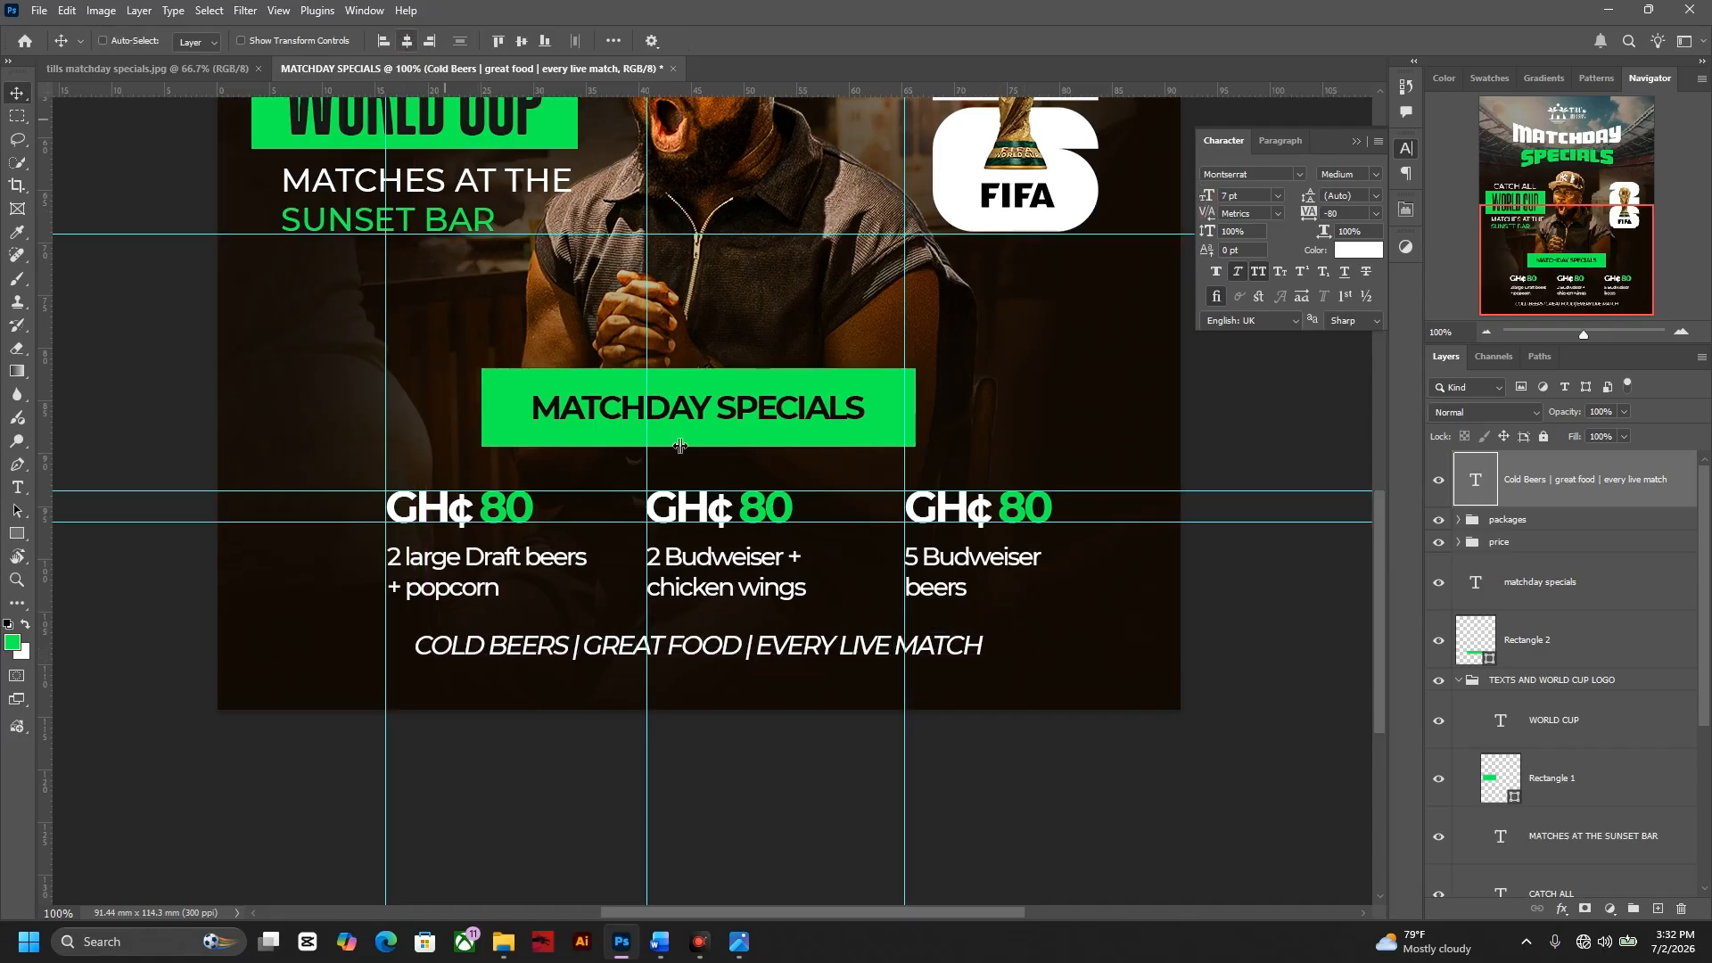
{"action": "key", "text": "ctrl+d"}
- Recolour only the word "LIVE" in the closing line with the green sampled from the Matchday Specials bar
{"action": "key", "text": "t"}
{"action": "left_click_drag", "start_coordinate": [843, 644], "coordinate": [889, 640]}
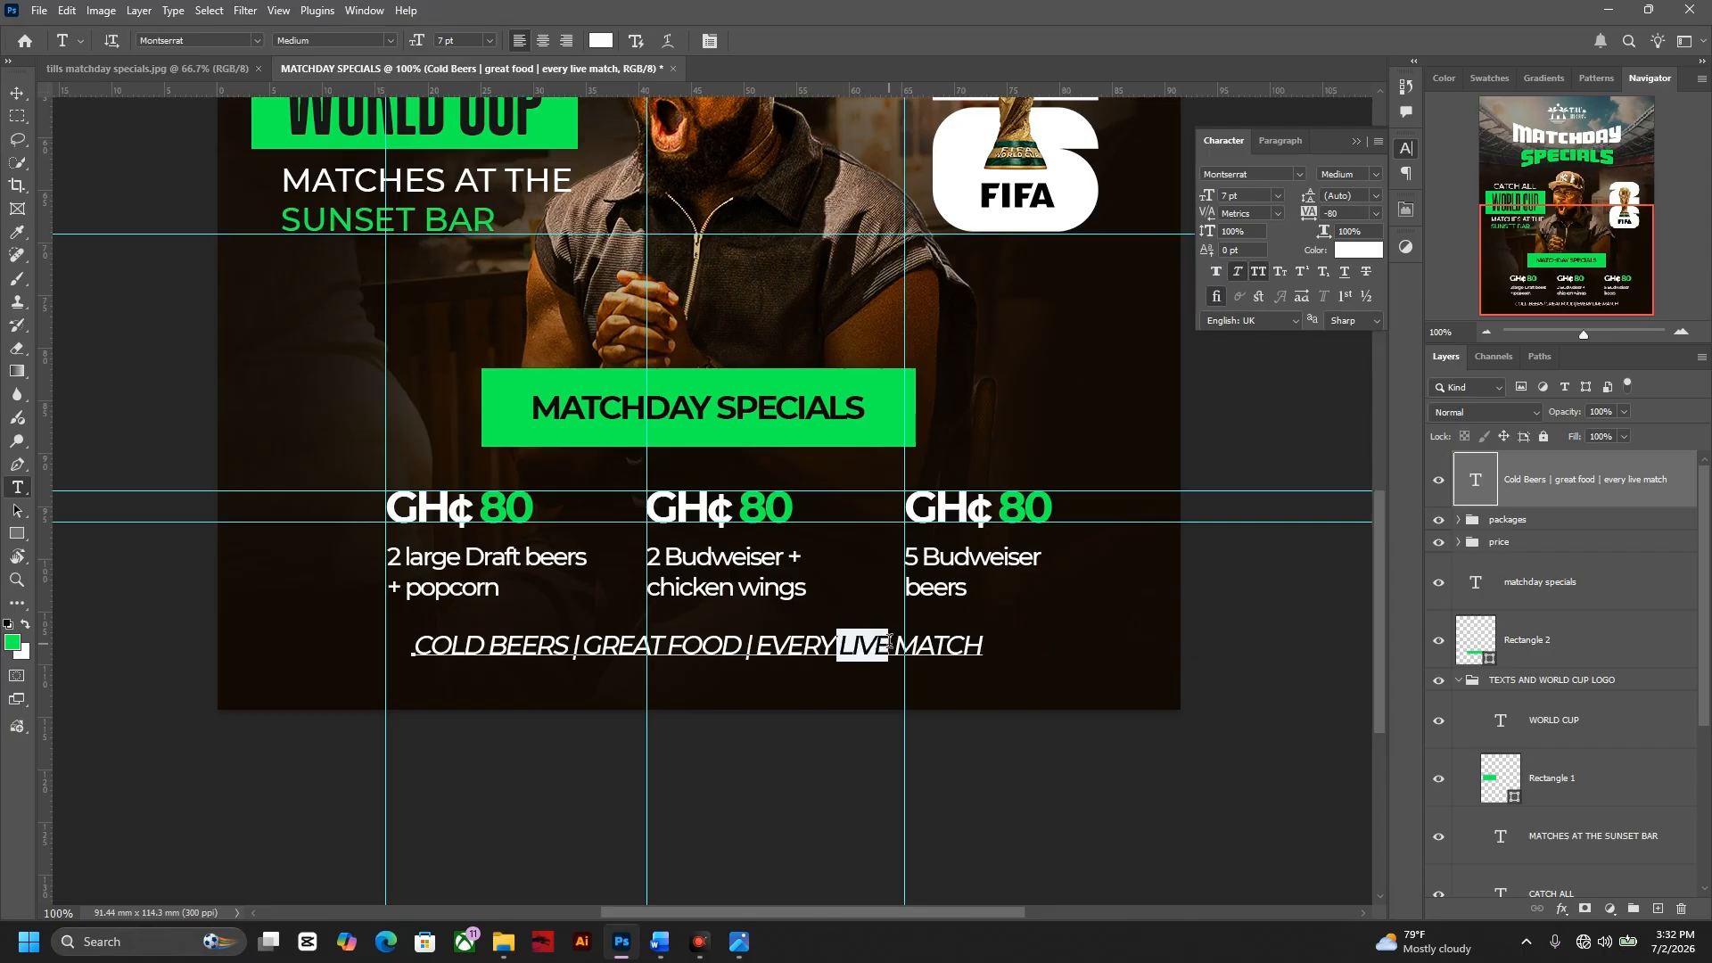
{"action": "left_click", "coordinate": [1358, 250]}
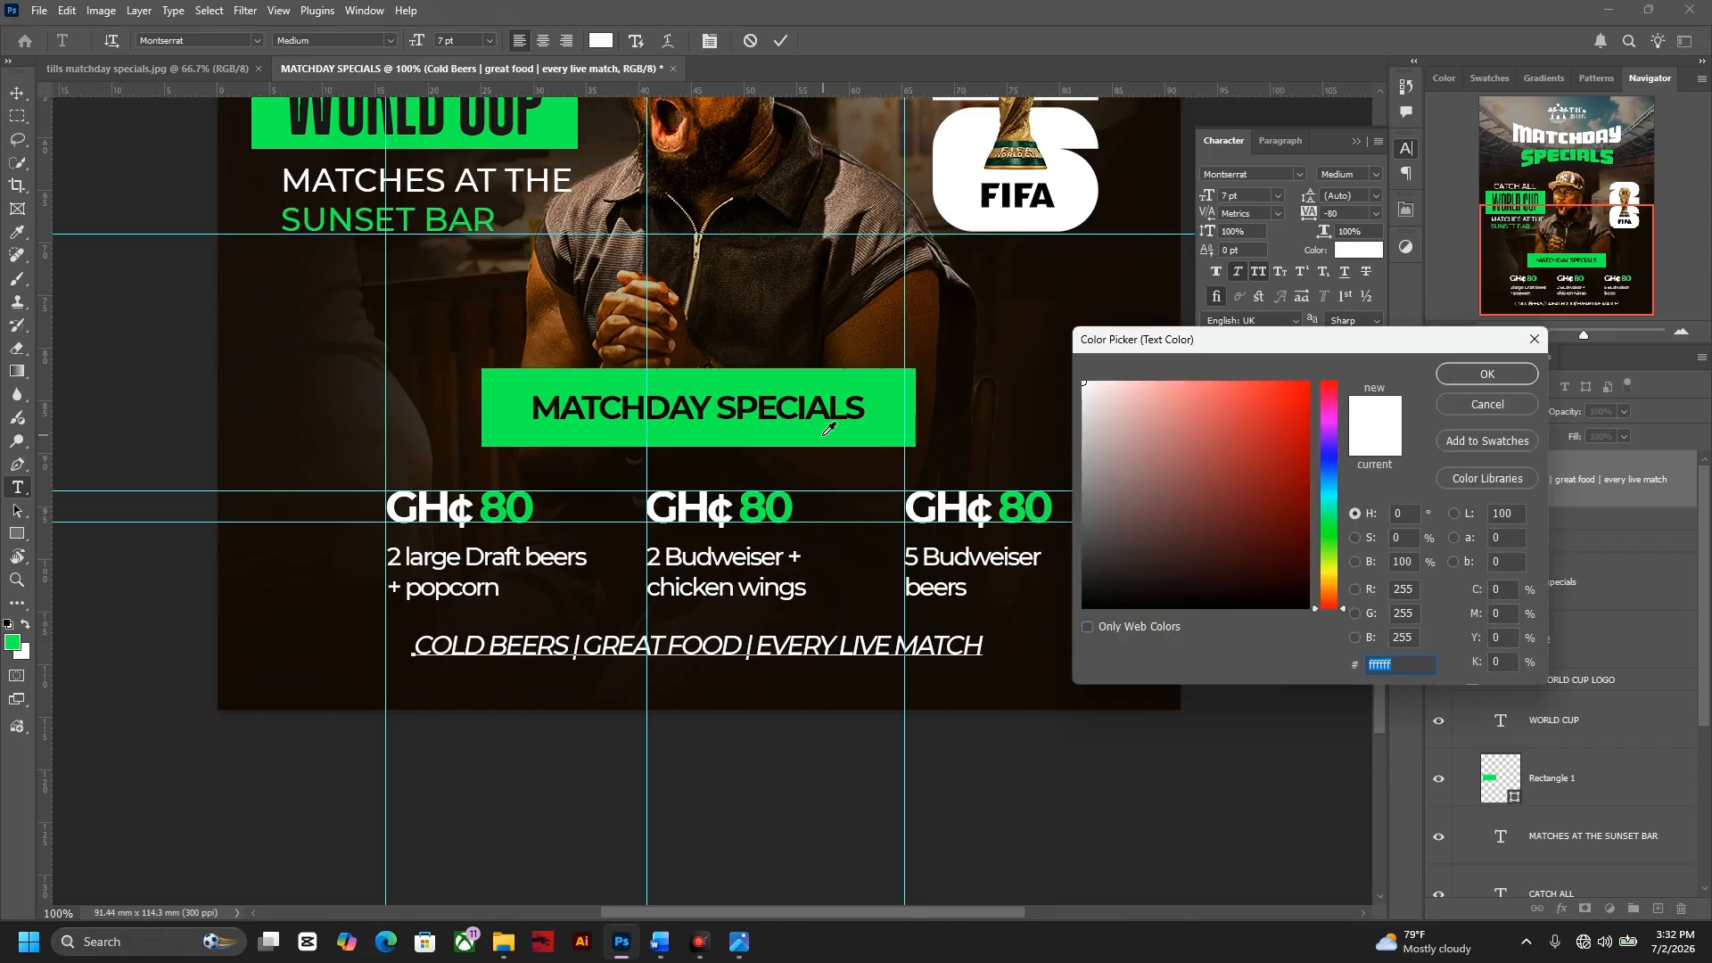
{"action": "left_click", "coordinate": [895, 423]}
{"action": "key", "text": "Return"}
{"action": "key", "text": "ctrl+Return"}
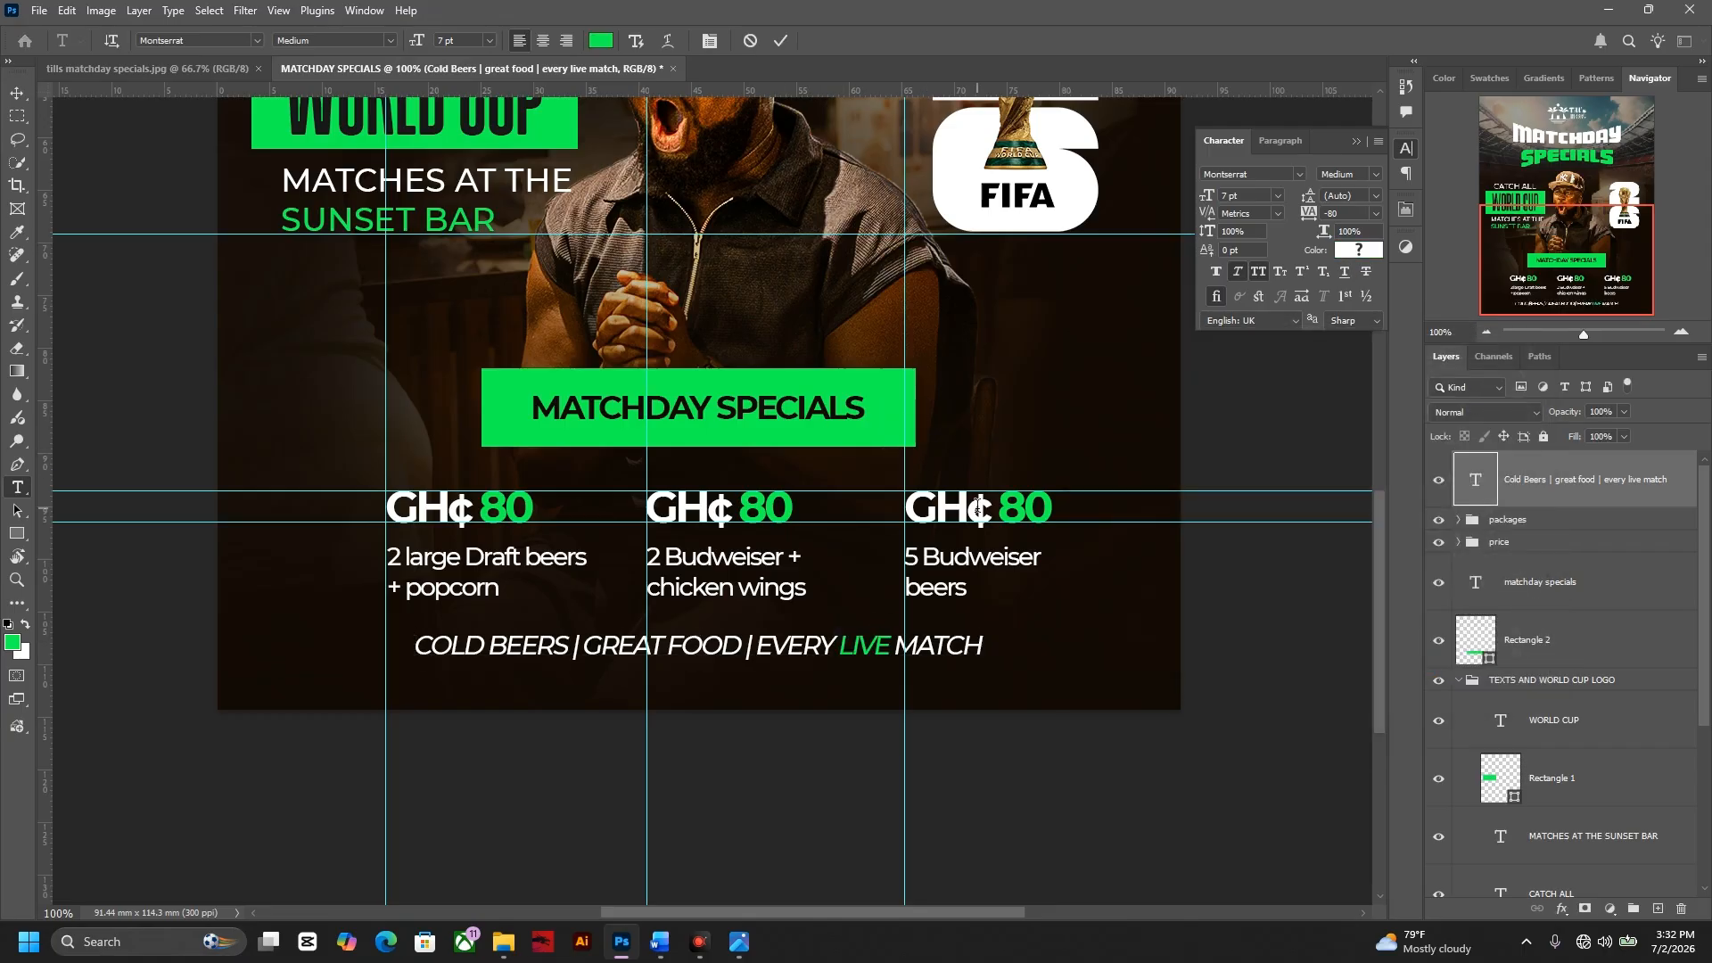
- Try to nudge the Matchday Specials bar and its text slightly upward together
{"action": "key", "text": "v"}
{"action": "left_click", "coordinate": [799, 408]}
{"action": "left_click", "coordinate": [903, 403], "text": "shift"}
{"action": "mouse_move", "coordinate": [902, 404]}
{"action": "left_mouse_down"}
{"action": "mouse_move", "coordinate": [896, 374]}
{"action": "mouse_move", "coordinate": [898, 394]}
{"action": "left_mouse_up"}
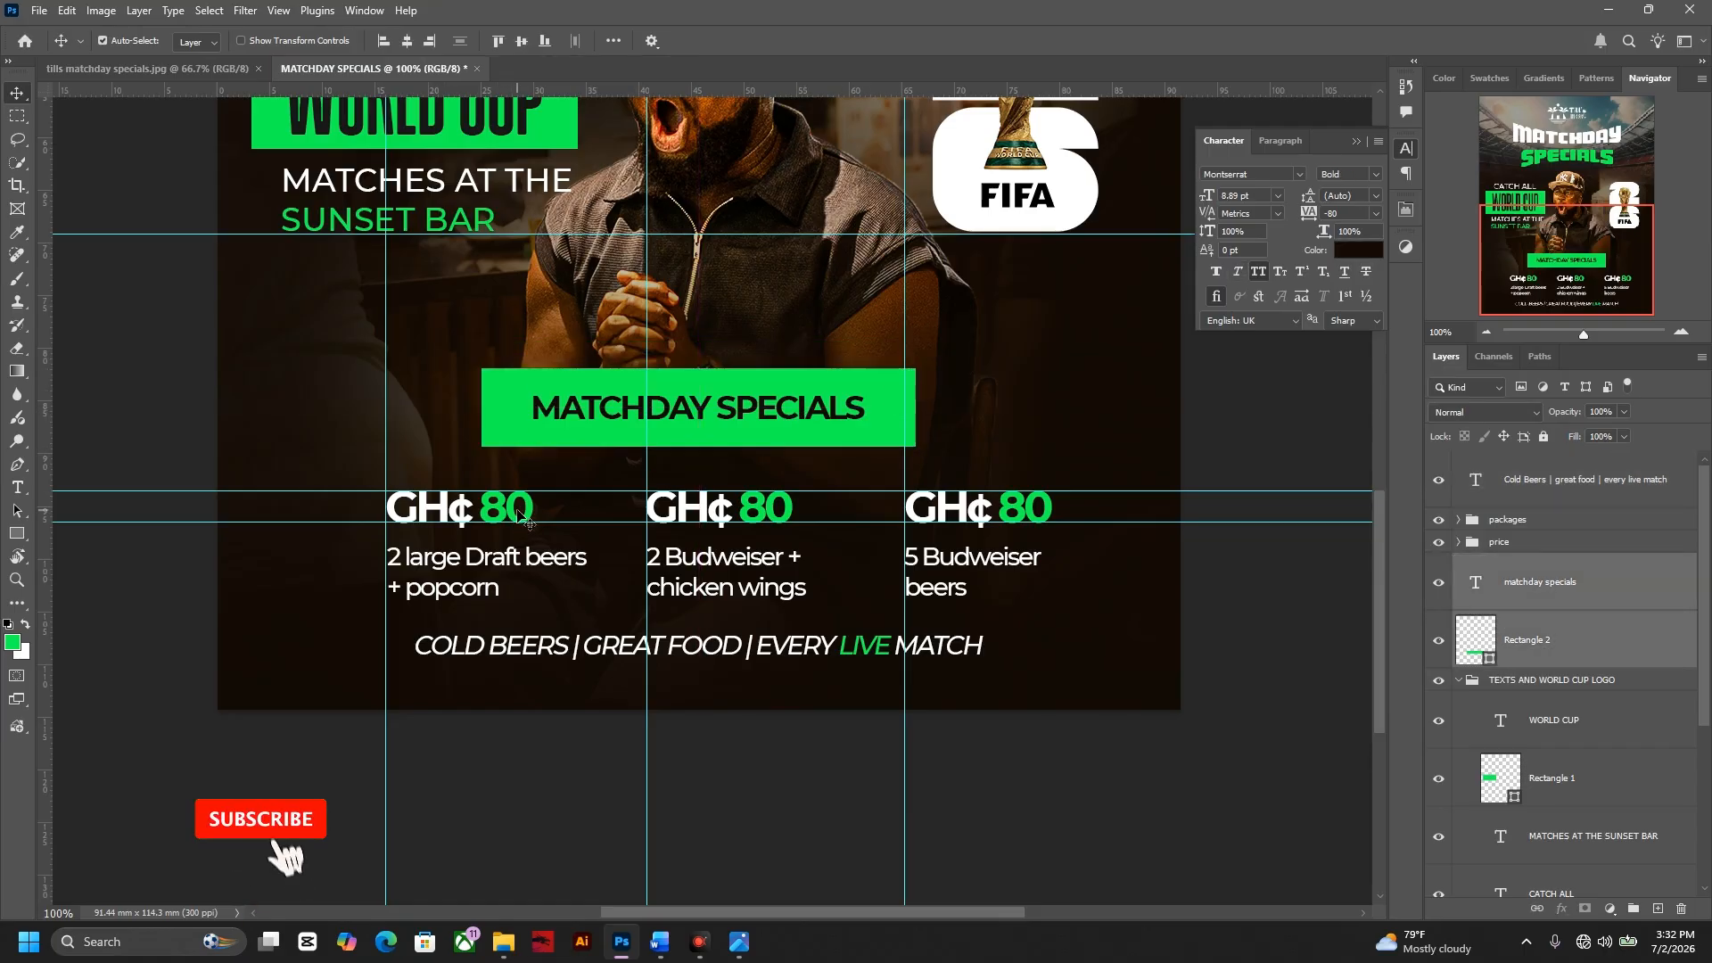
- Move the two horizontal guides from the price row down below the poster
{"action": "left_click_drag", "start_coordinate": [565, 491], "coordinate": [574, 811]}
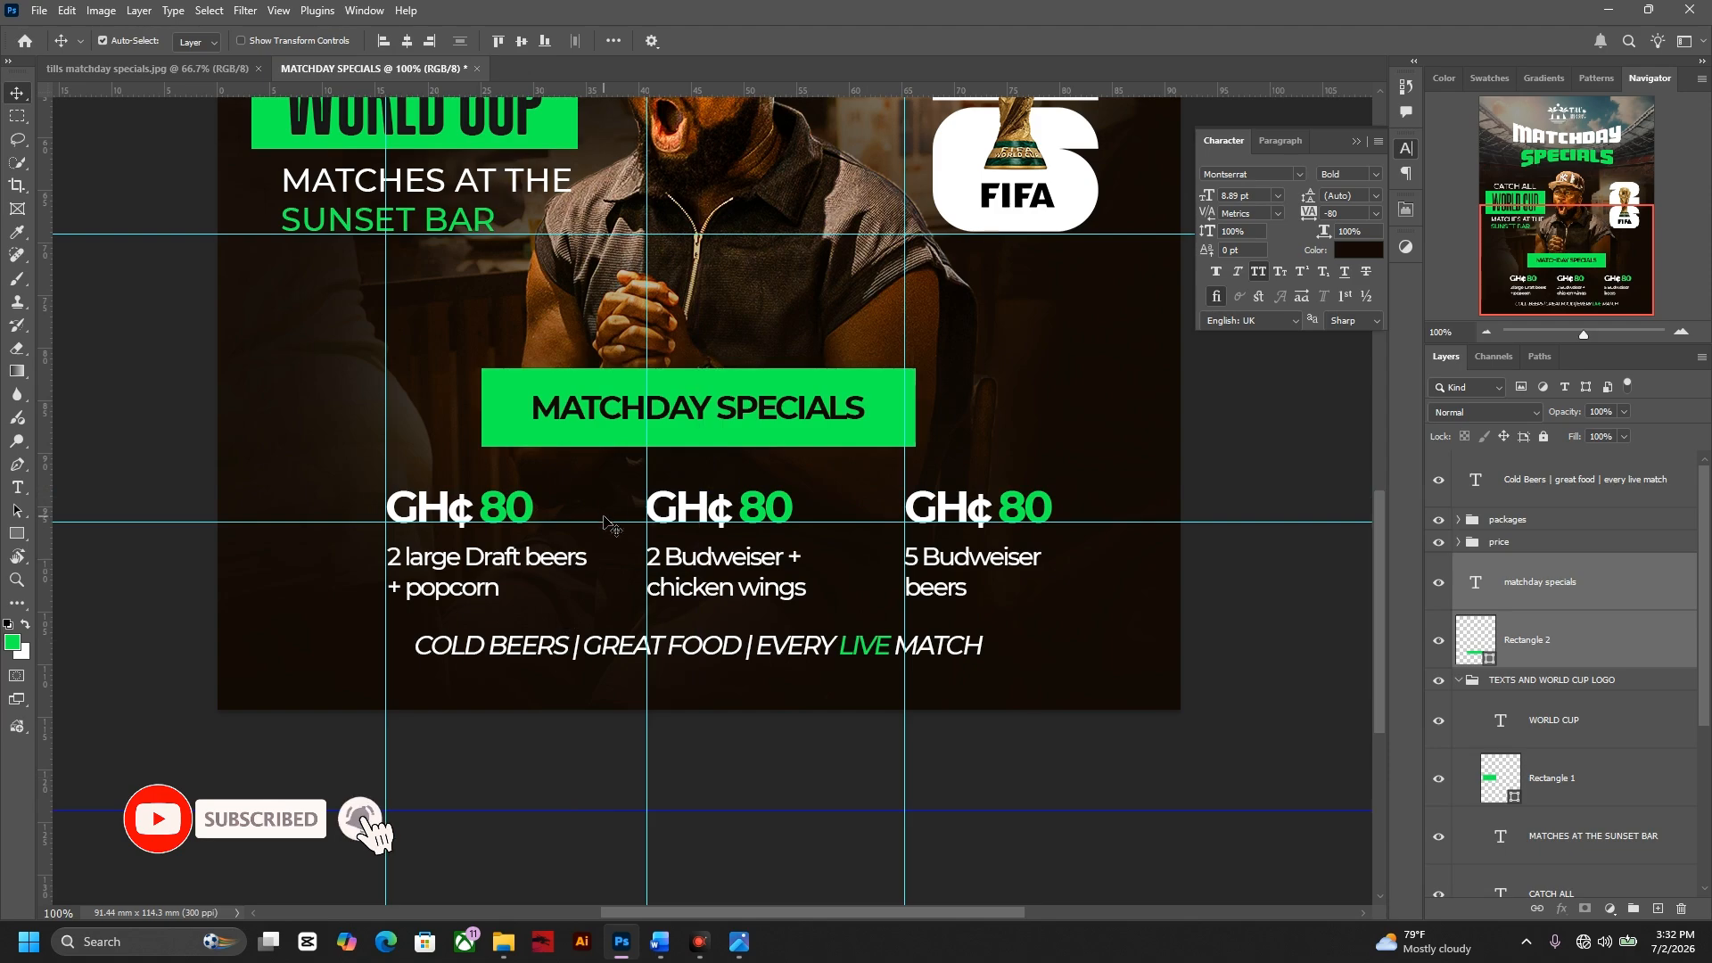
{"action": "left_click_drag", "start_coordinate": [611, 522], "coordinate": [622, 821]}
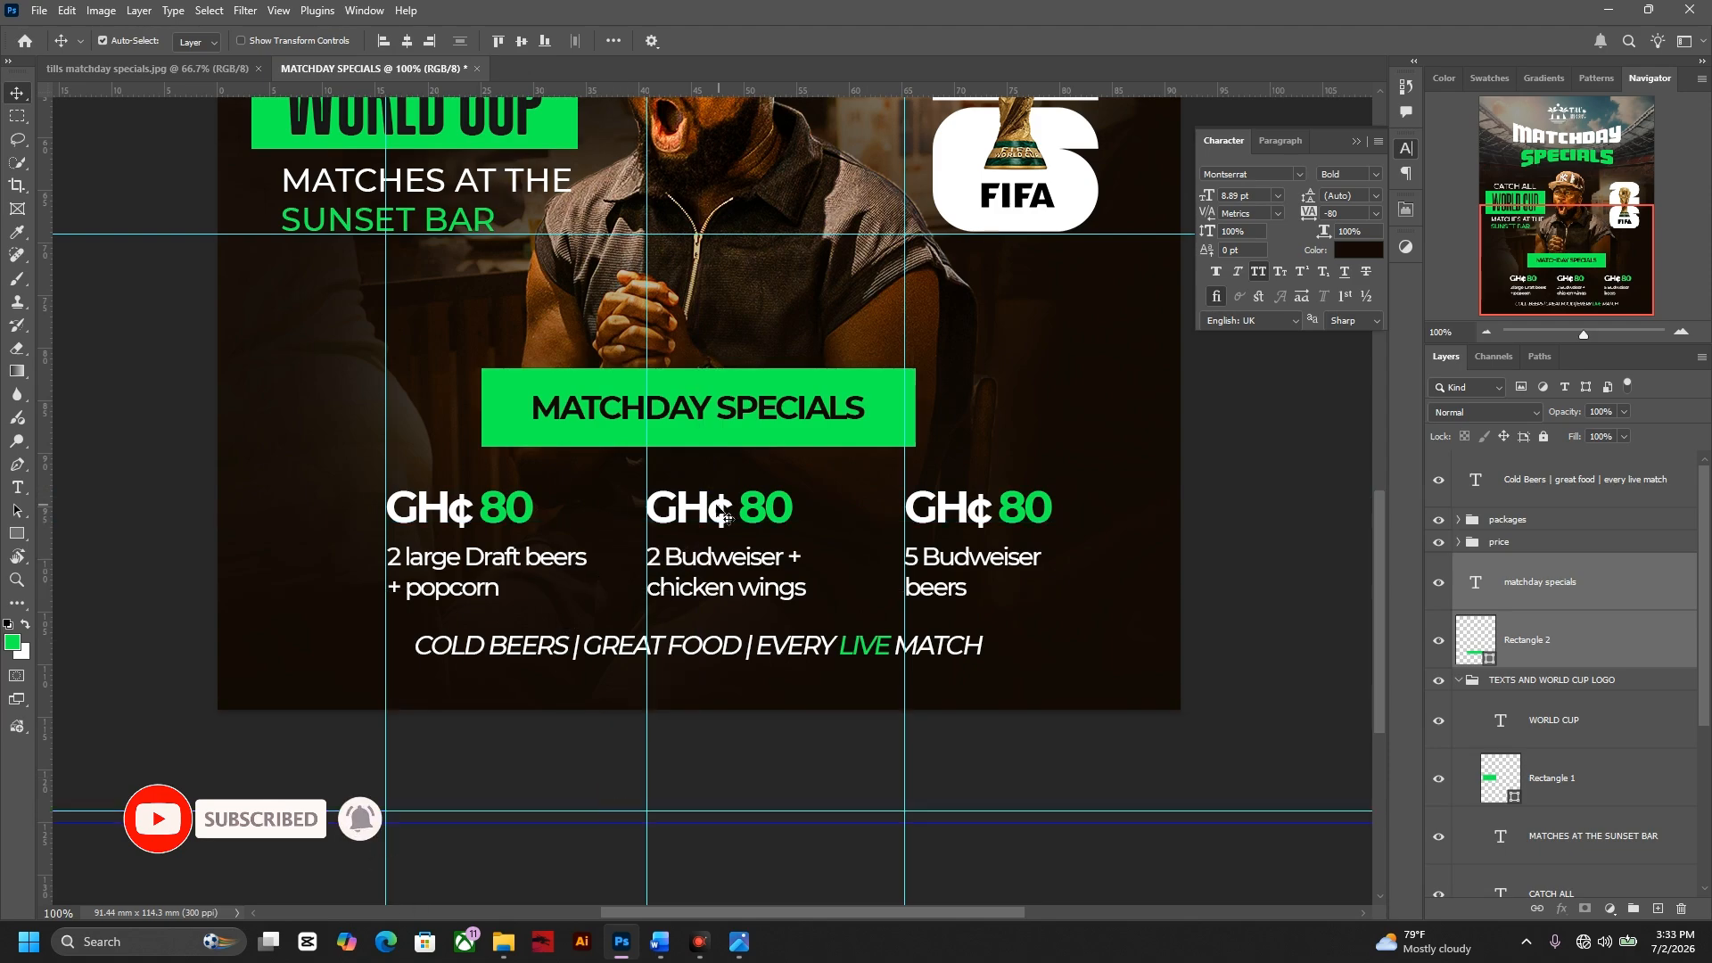
- Move the three GH¢ 80 prices slightly up together, closer to the Matchday Specials bar
{"action": "left_click", "coordinate": [515, 522]}
{"action": "left_click", "coordinate": [733, 524], "text": "shift"}
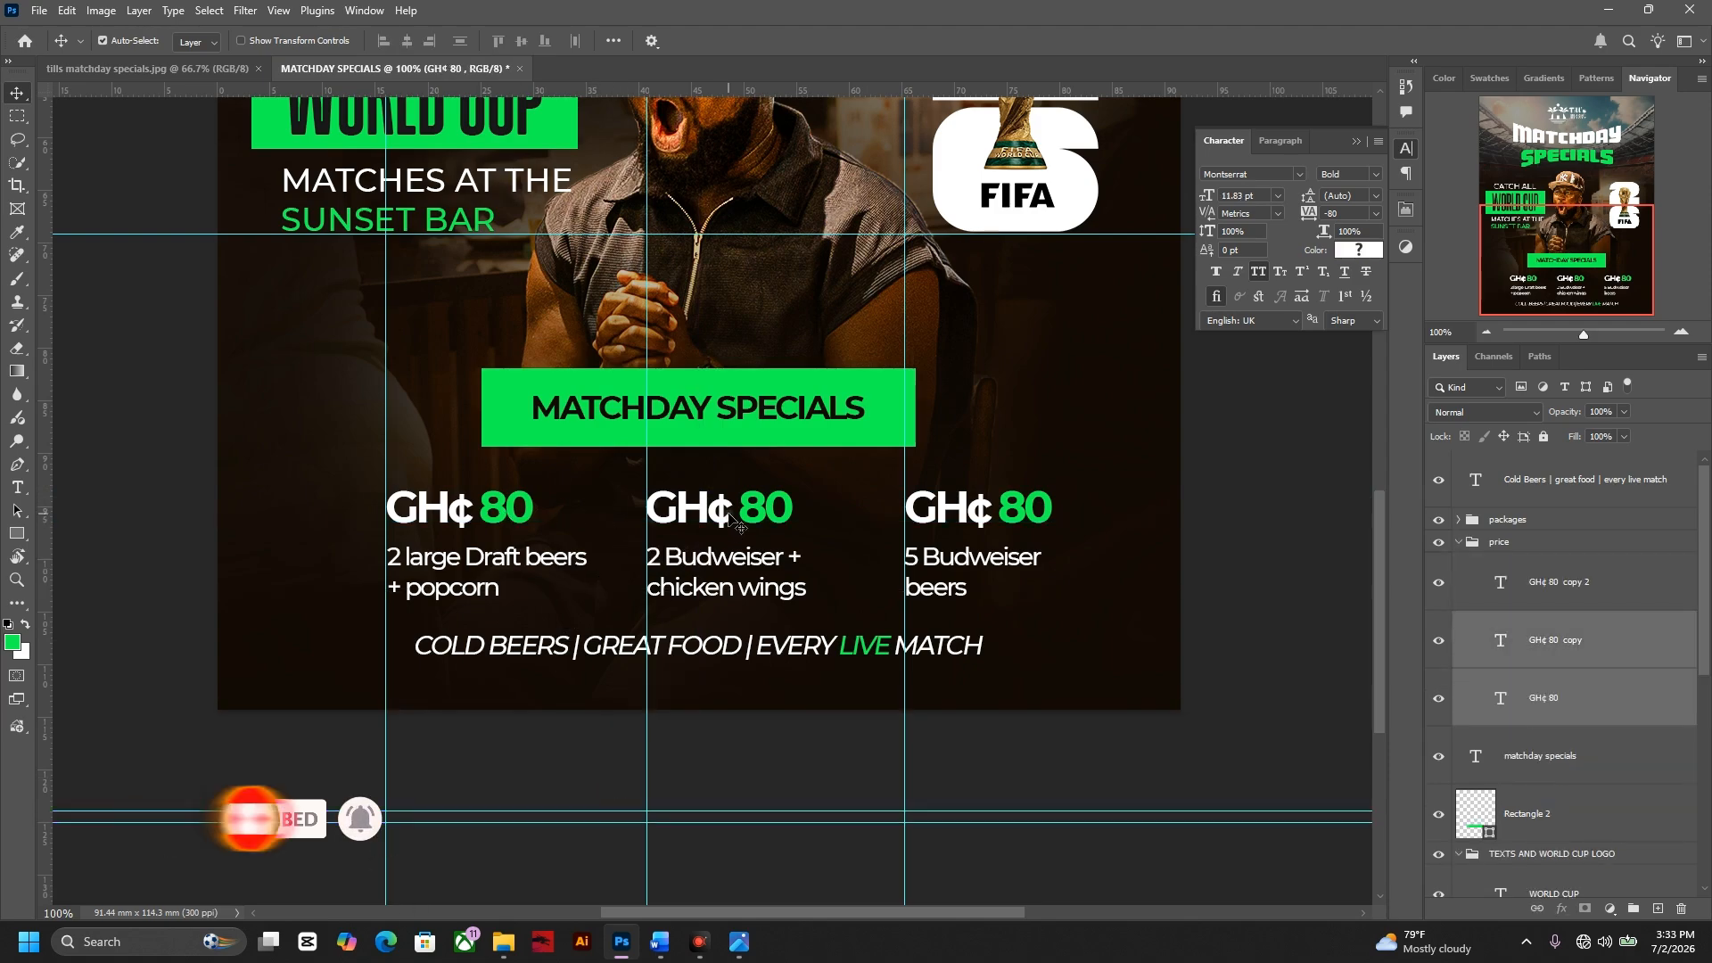
{"action": "left_click", "coordinate": [947, 512], "text": "shift"}
{"action": "left_click_drag", "start_coordinate": [948, 512], "coordinate": [948, 493]}
- Move the three drink and food descriptions slightly up together, closer beneath their prices
{"action": "left_click", "coordinate": [542, 558]}
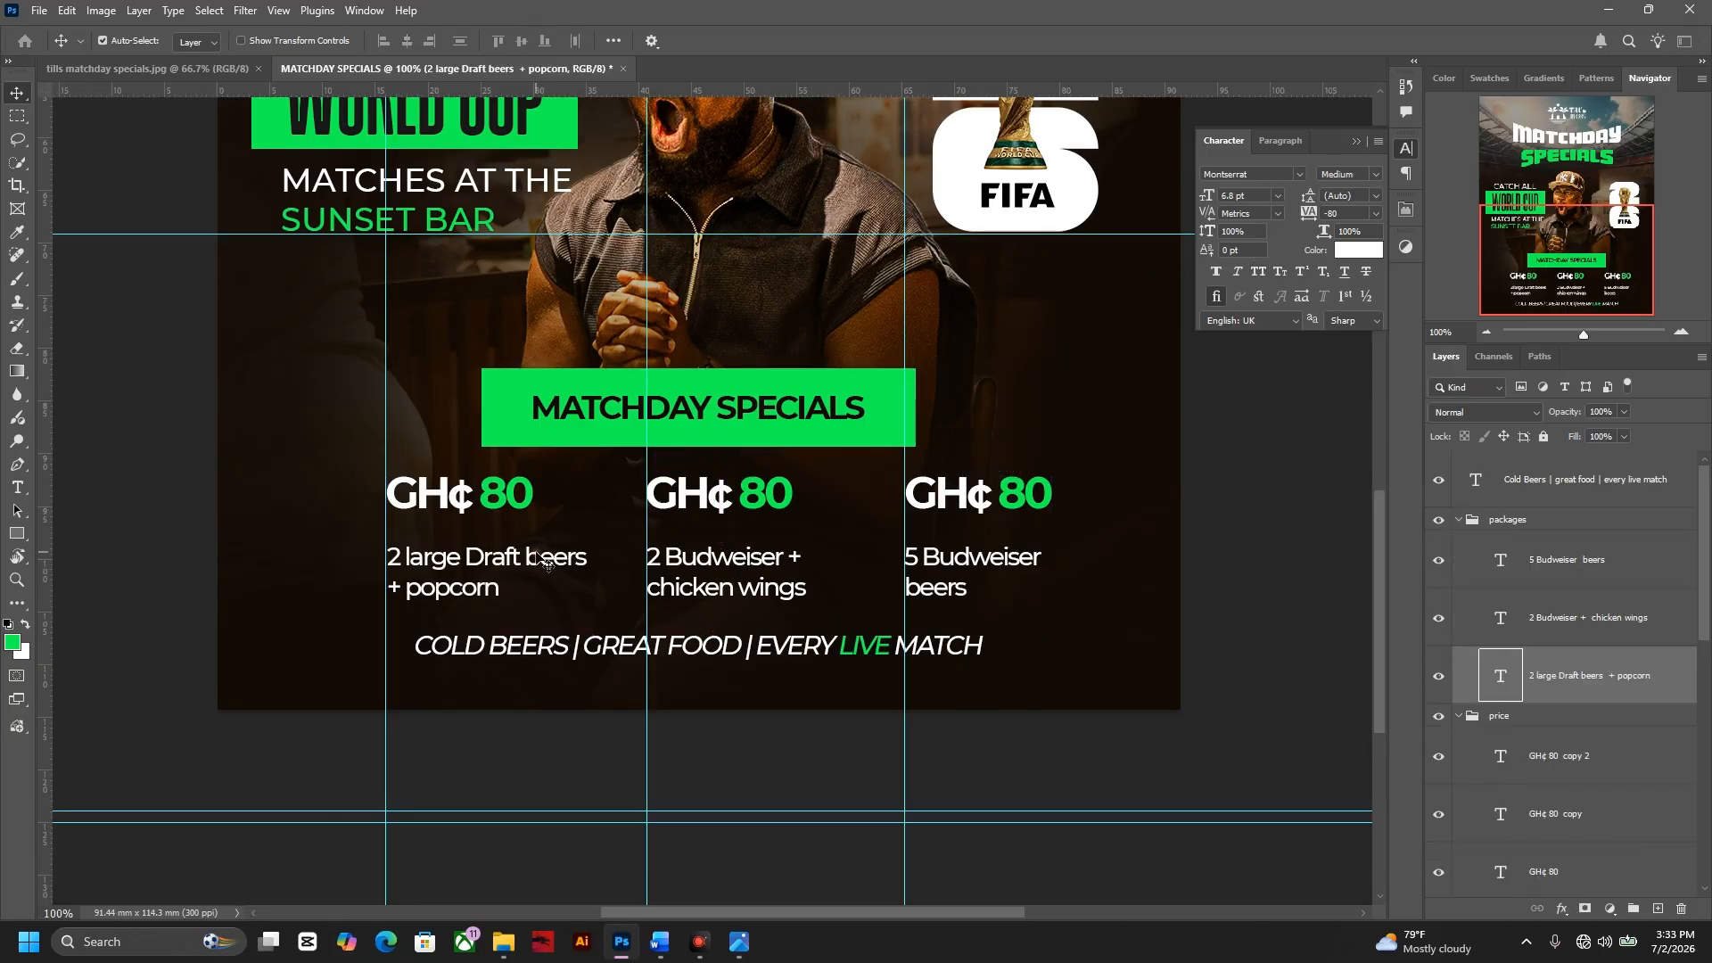
{"action": "left_click", "coordinate": [704, 571], "text": "shift"}
{"action": "left_click_drag", "start_coordinate": [983, 561], "coordinate": [974, 547]}
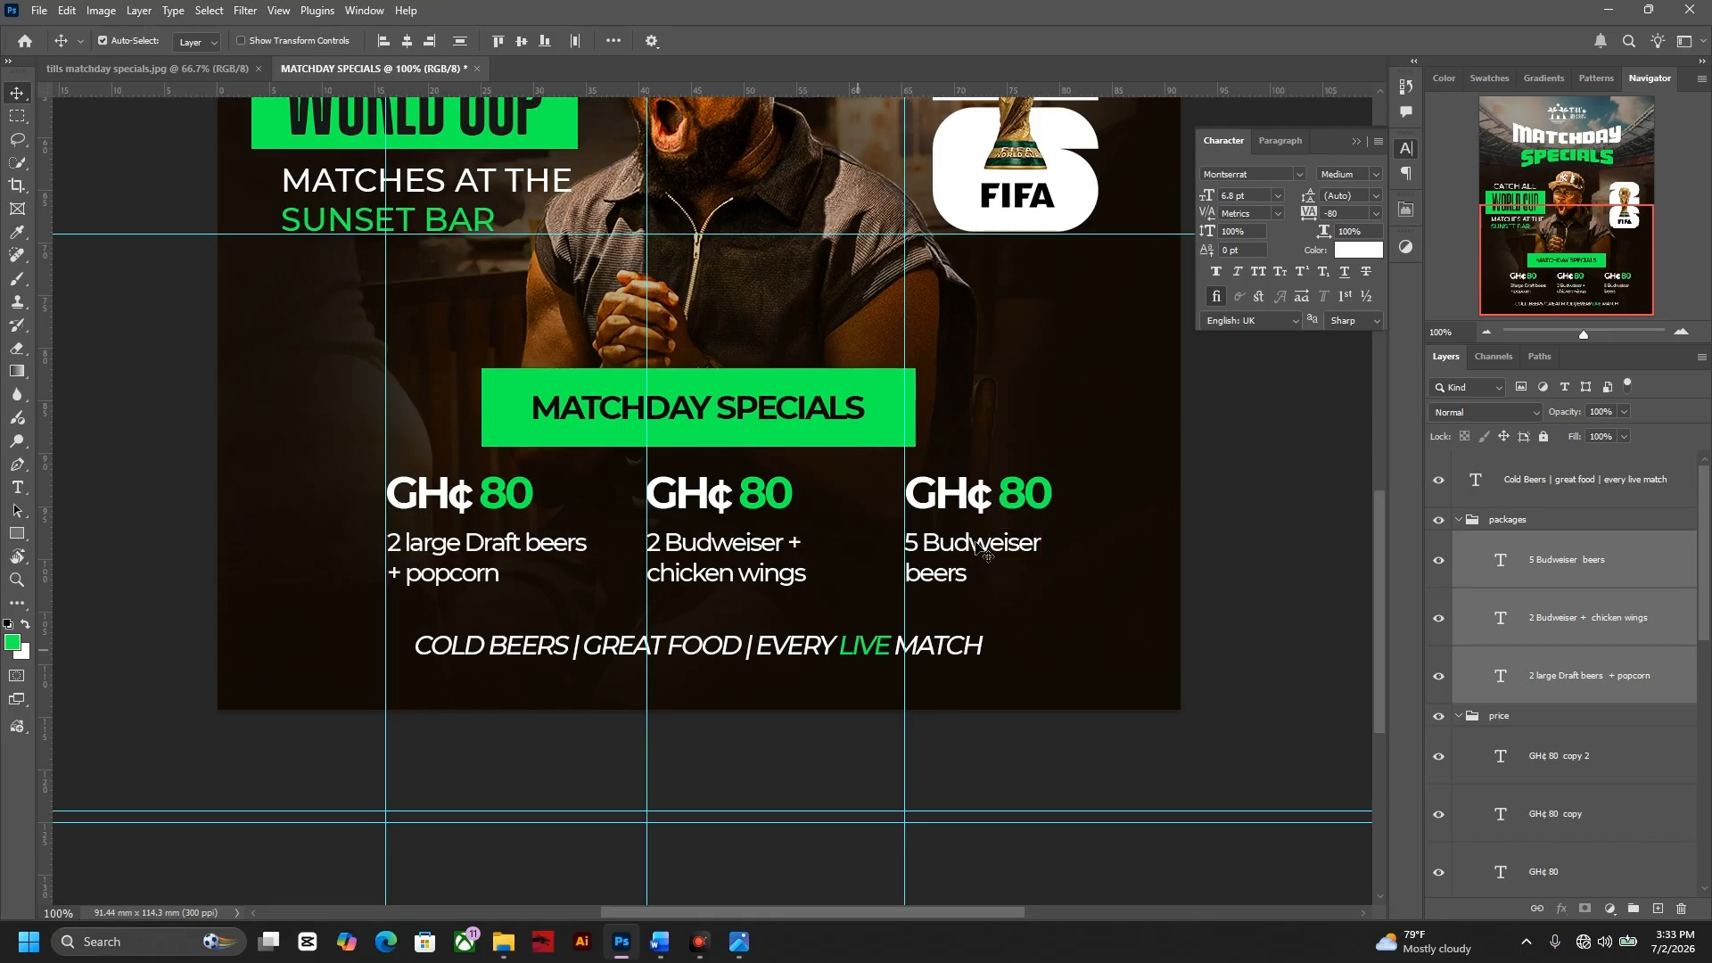
- Move the closing line slightly up beneath the offers, keeping it horizontally centred, and hide the guides
{"action": "left_click_drag", "start_coordinate": [867, 653], "coordinate": [869, 639]}
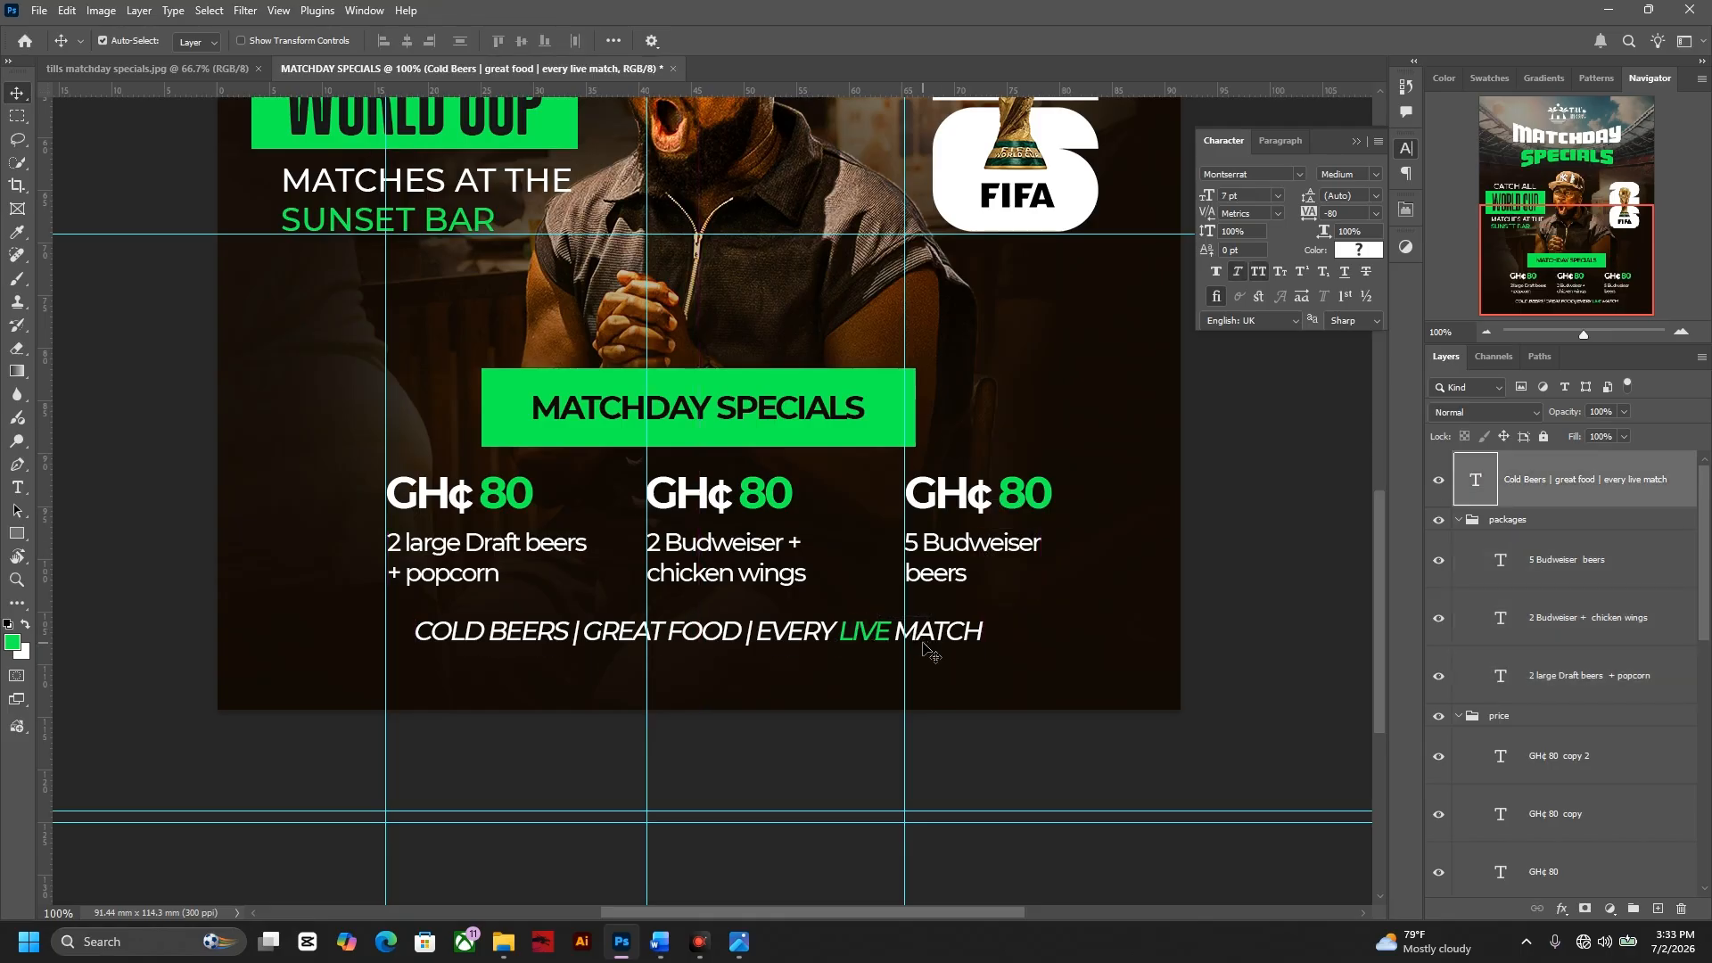
{"action": "key", "text": "ctrl+semicolon"}
{"action": "key", "text": "ctrl+0"}
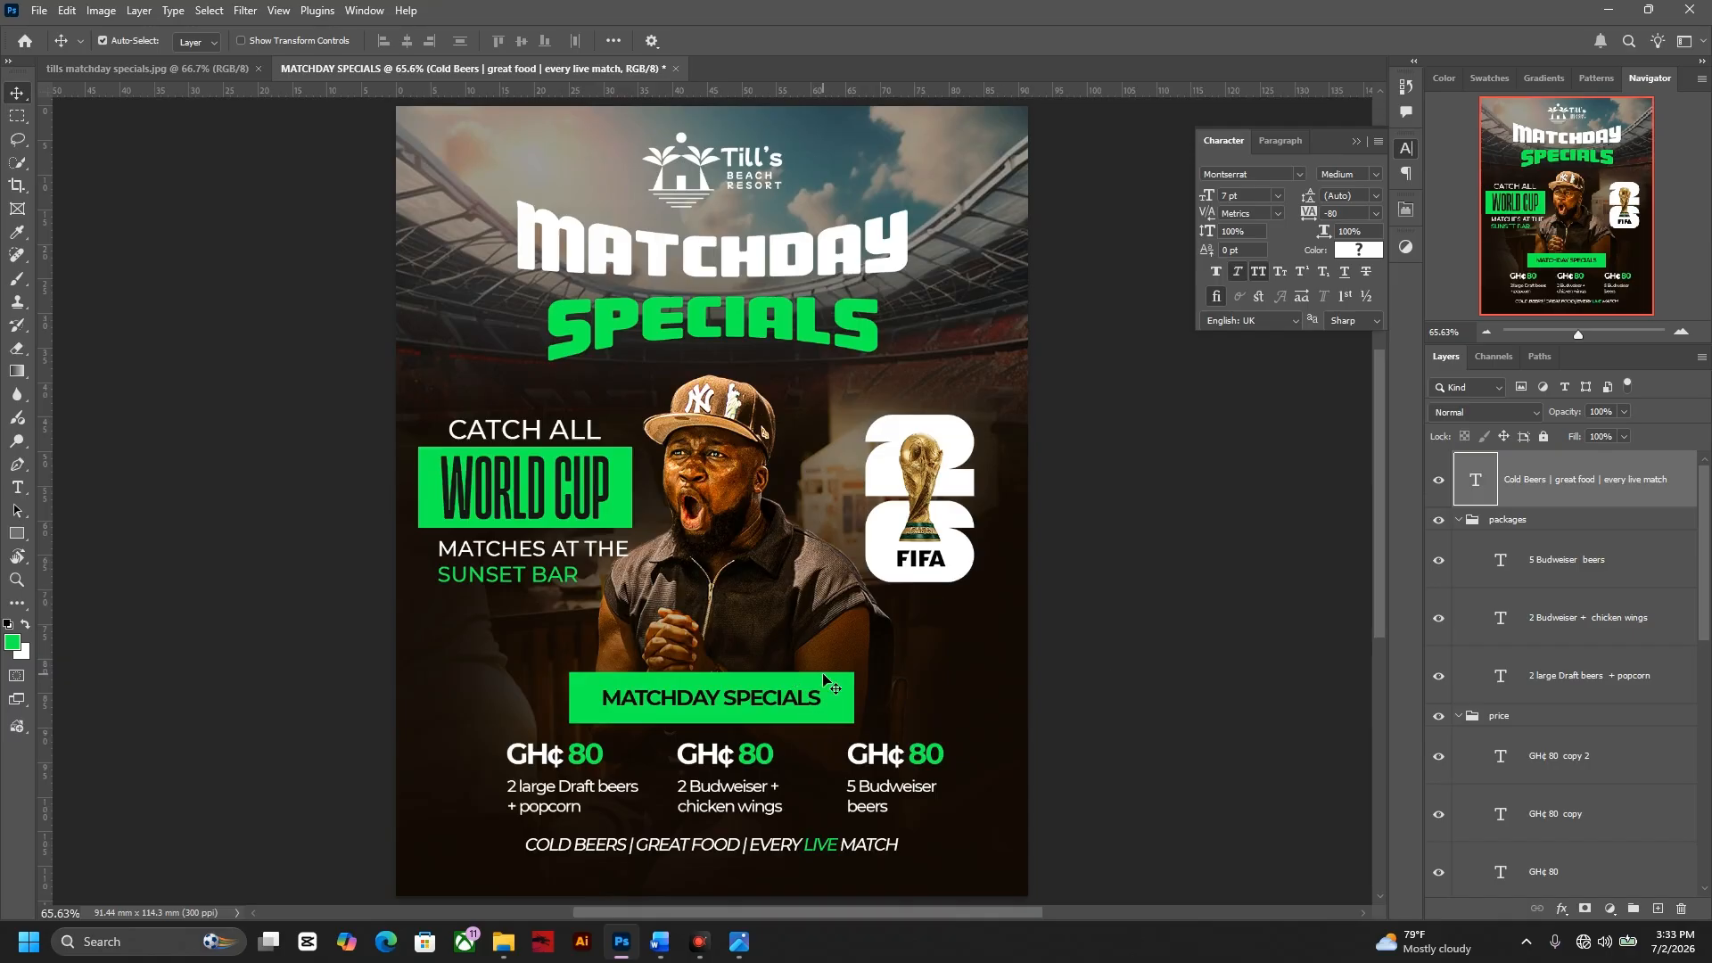
{"action": "scroll", "coordinate": [829, 684], "scroll_direction": "down", "scroll_amount": 2}
{"action": "left_click_drag", "start_coordinate": [829, 775], "coordinate": [829, 779]}
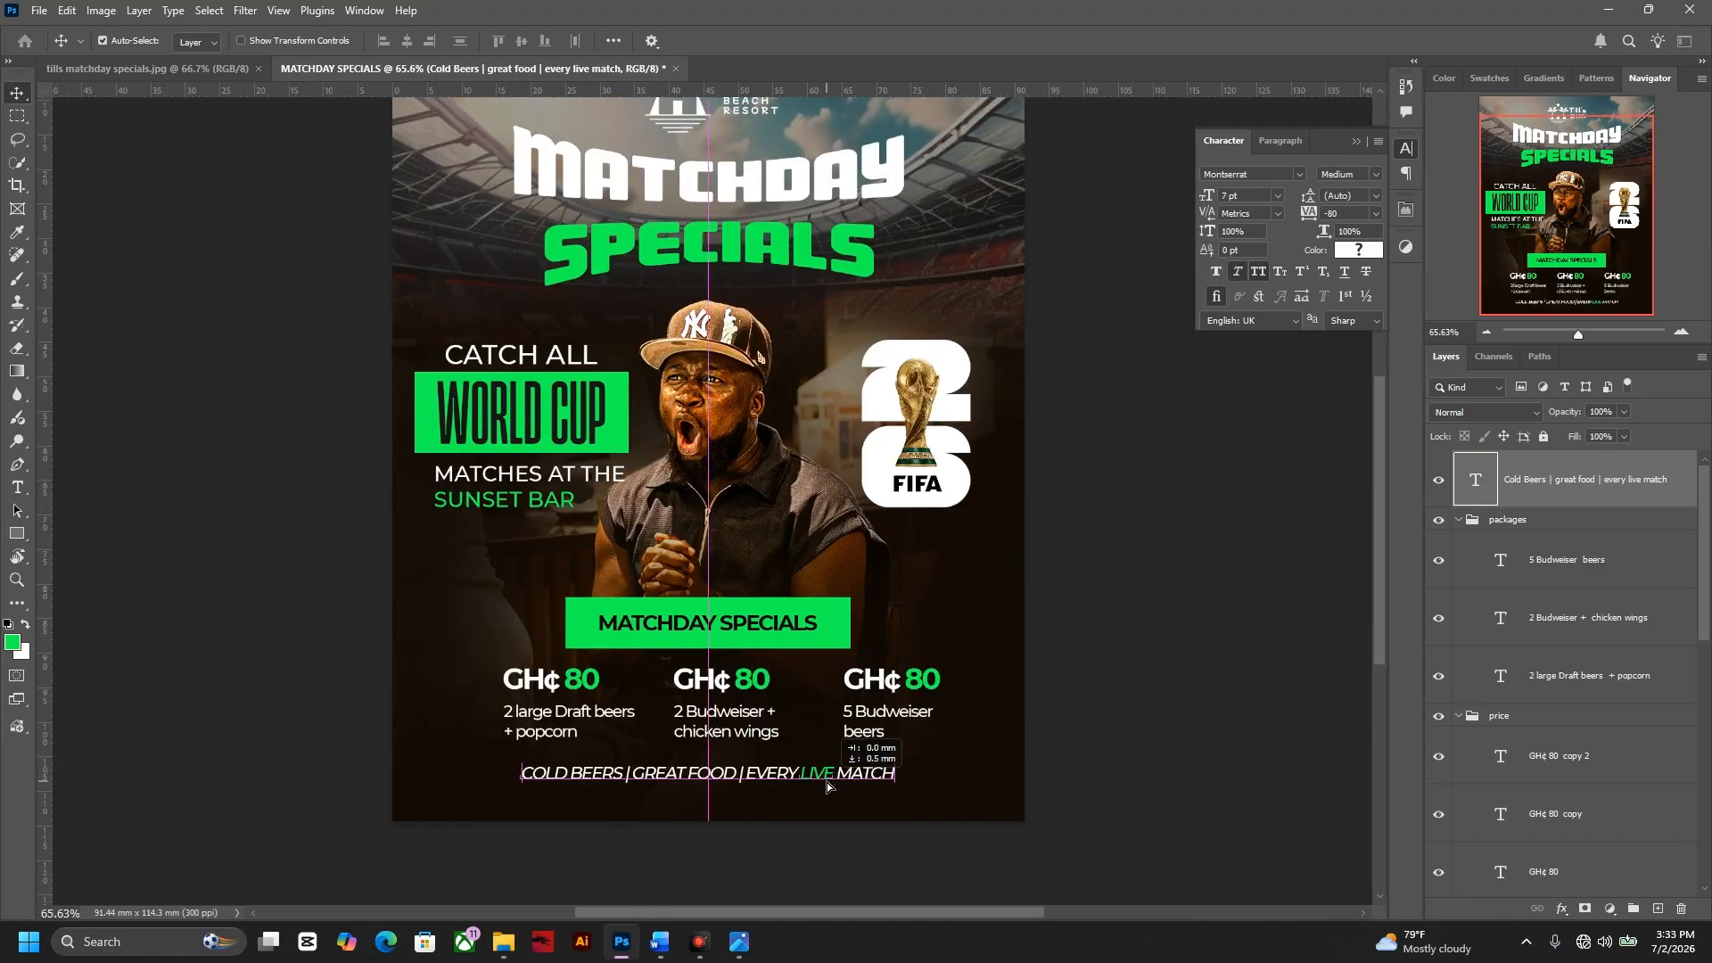
- Move the closing line's layer into the packages group and collapse the packages, price, and TEXTS AND WORLD CUP LOGO groups
{"action": "left_click", "coordinate": [1507, 520]}
{"action": "left_click", "coordinate": [1458, 520]}
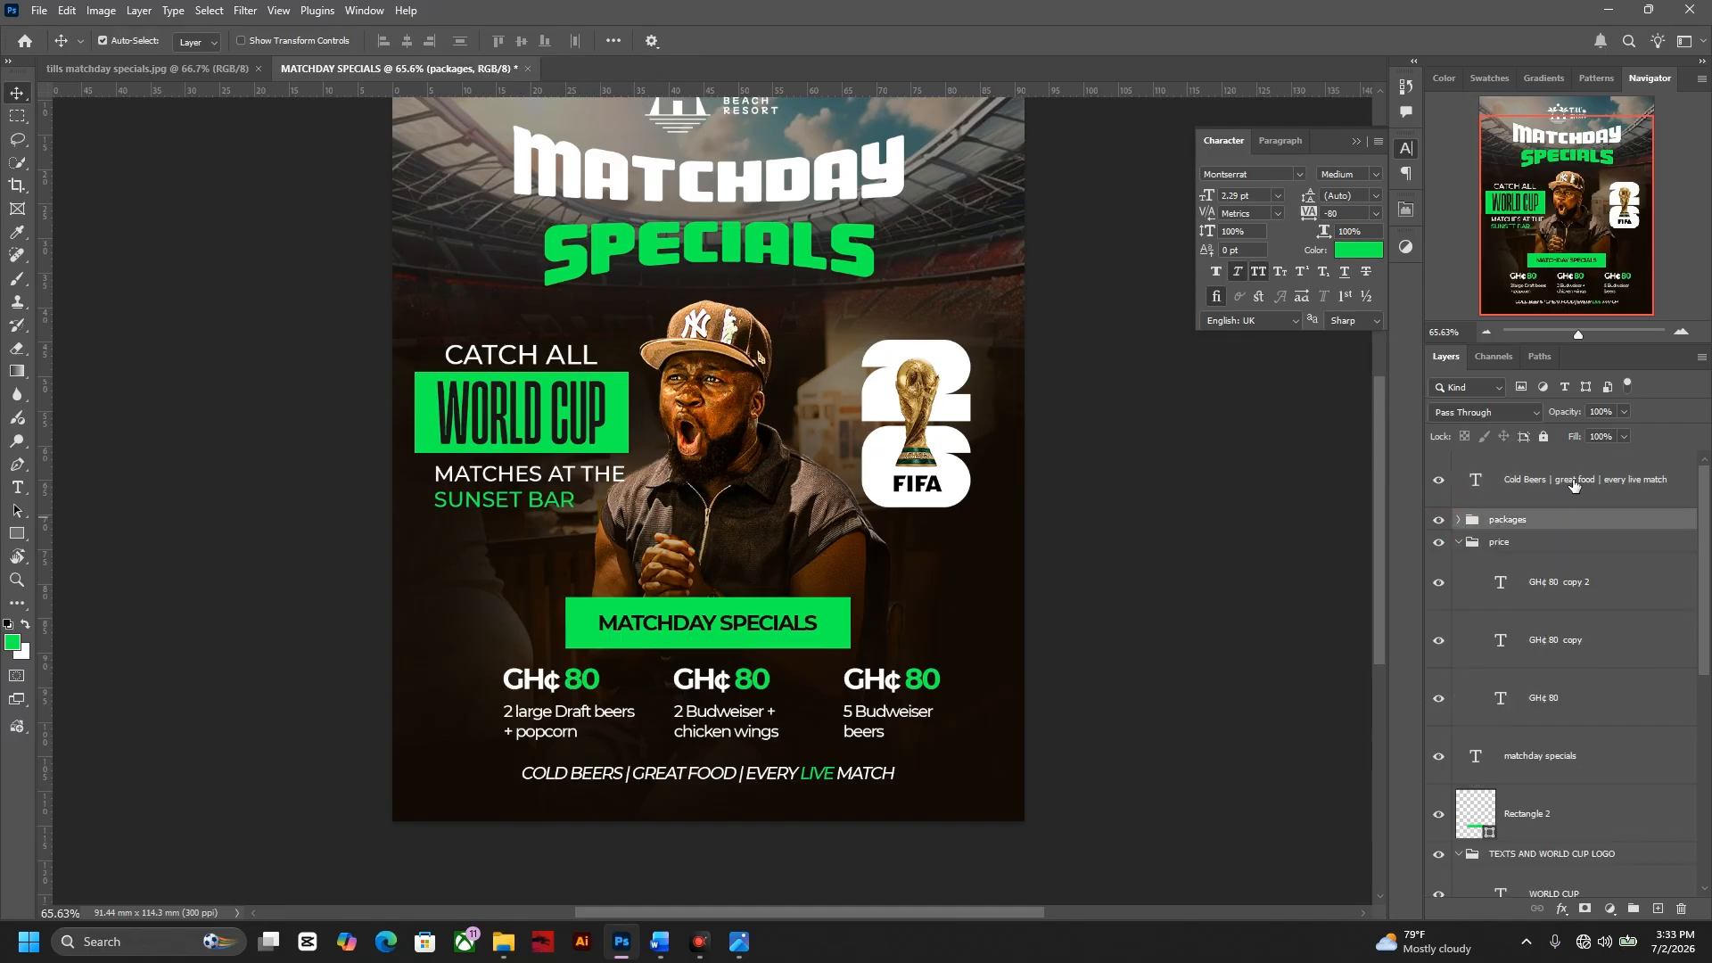
{"action": "left_click_drag", "start_coordinate": [1573, 484], "coordinate": [1487, 533]}
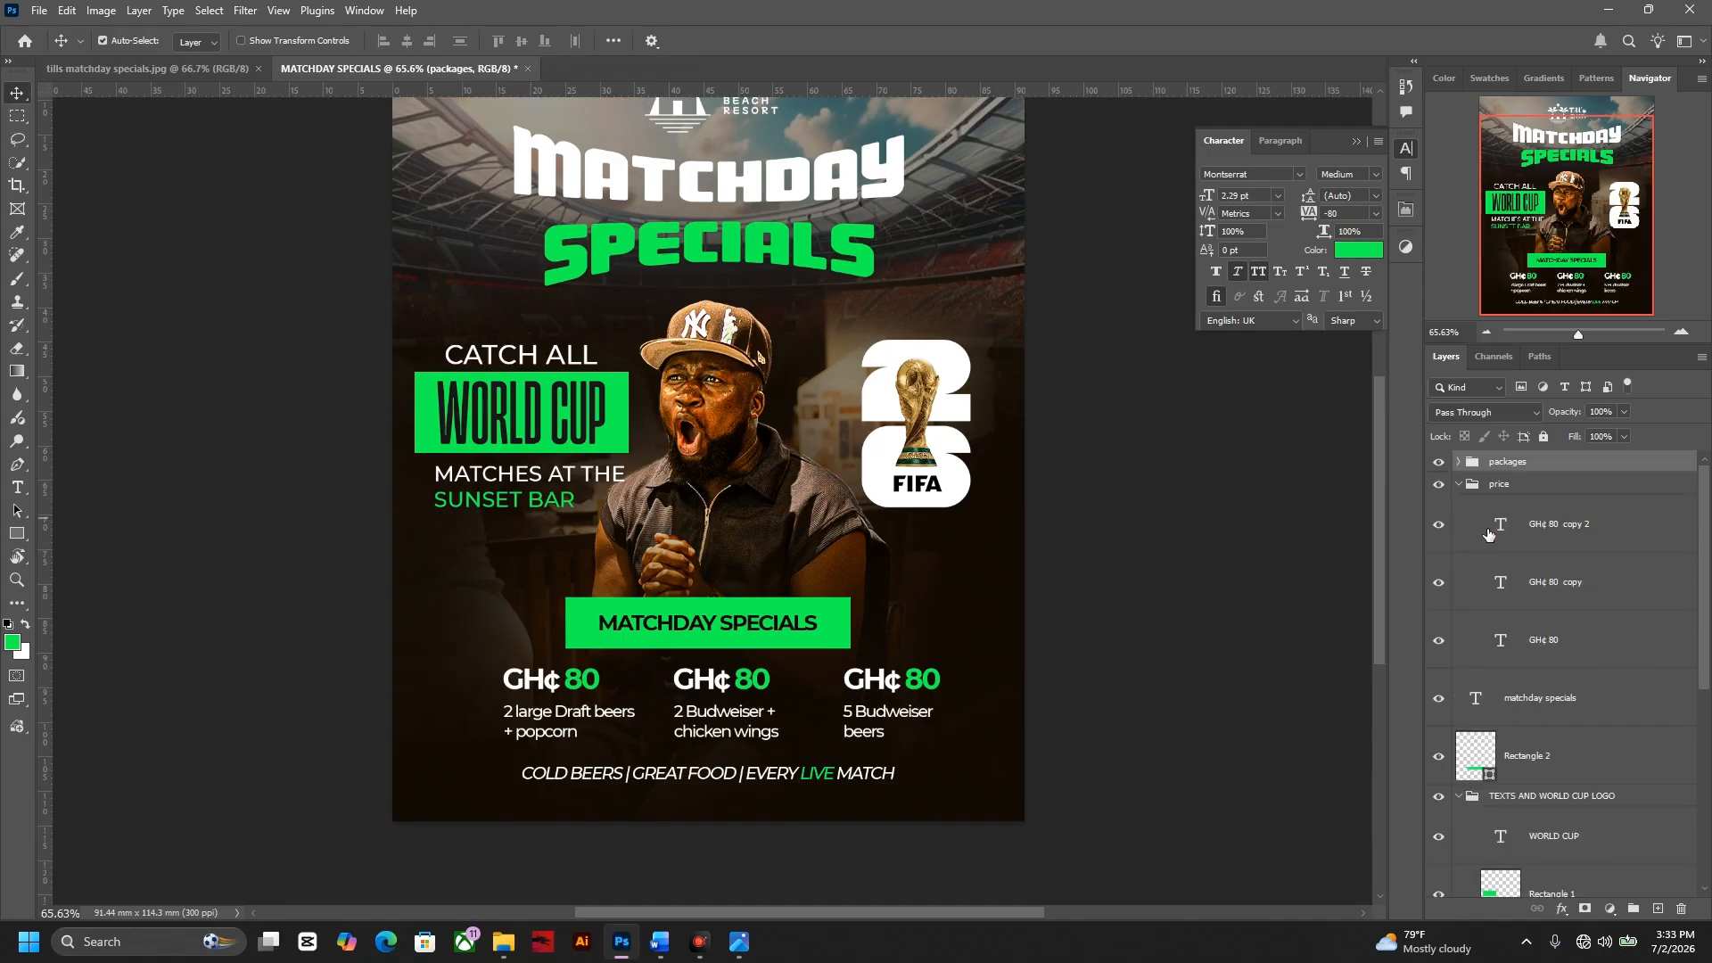
{"action": "left_click", "coordinate": [1459, 484]}
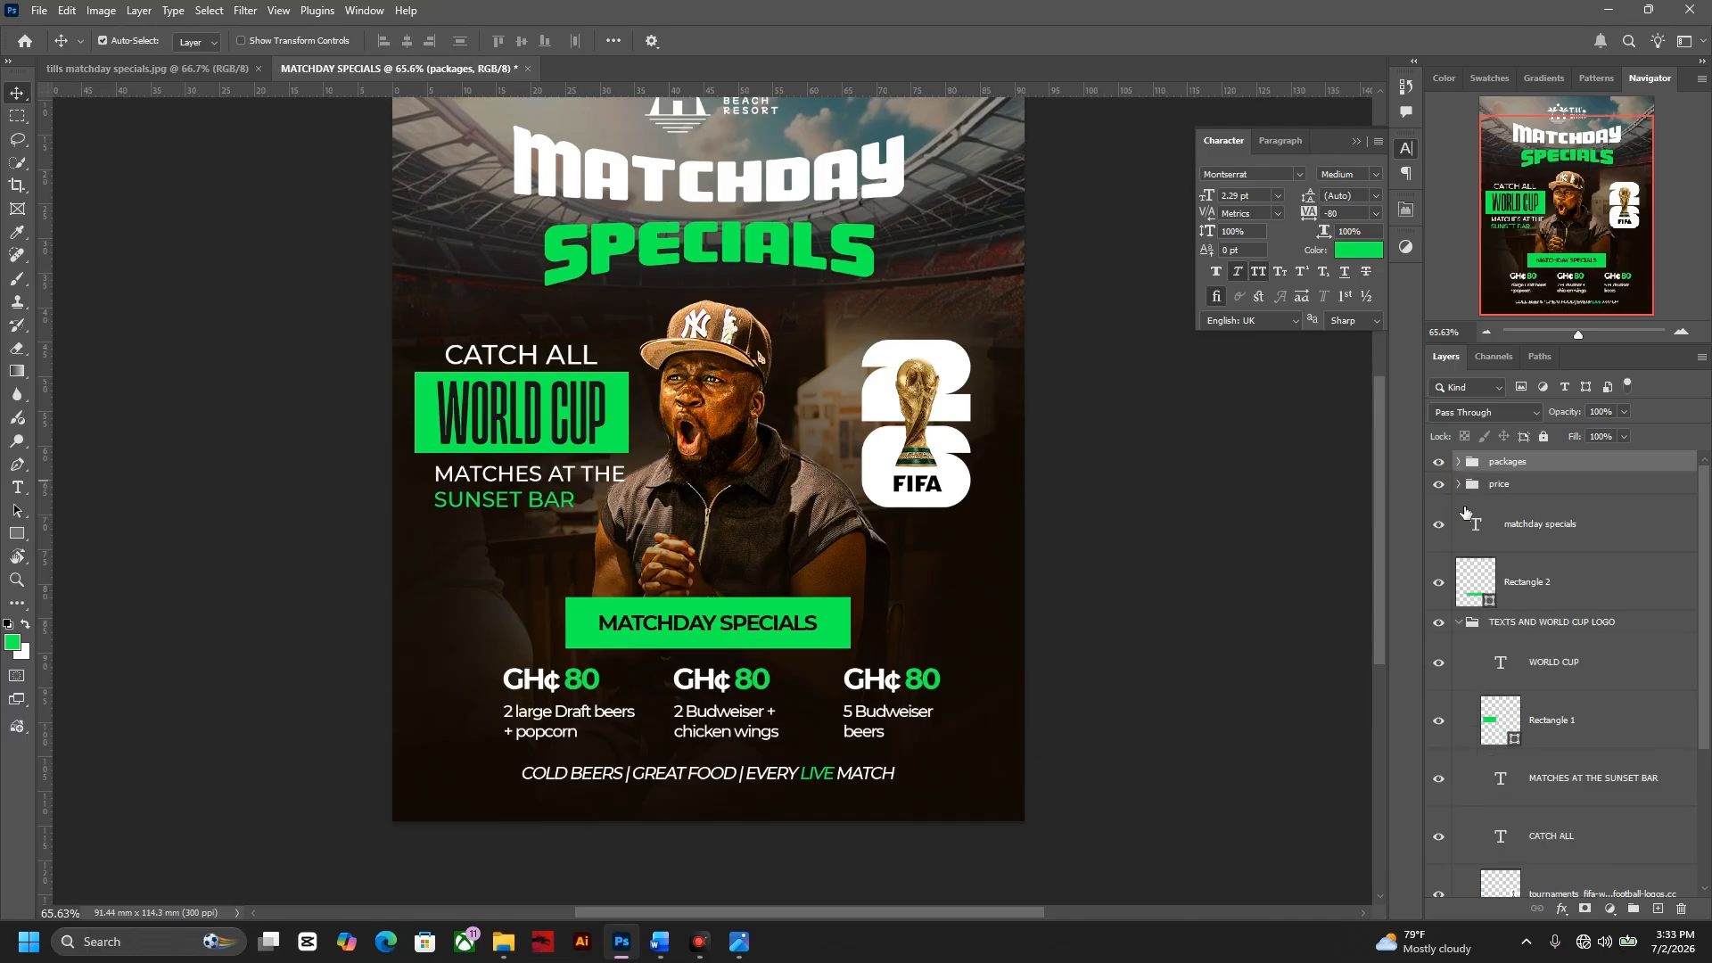
{"action": "left_click", "coordinate": [1459, 623]}
- Move the matchday specials text layer and Rectangle 2 together into the packages group
{"action": "left_click", "coordinate": [1506, 529]}
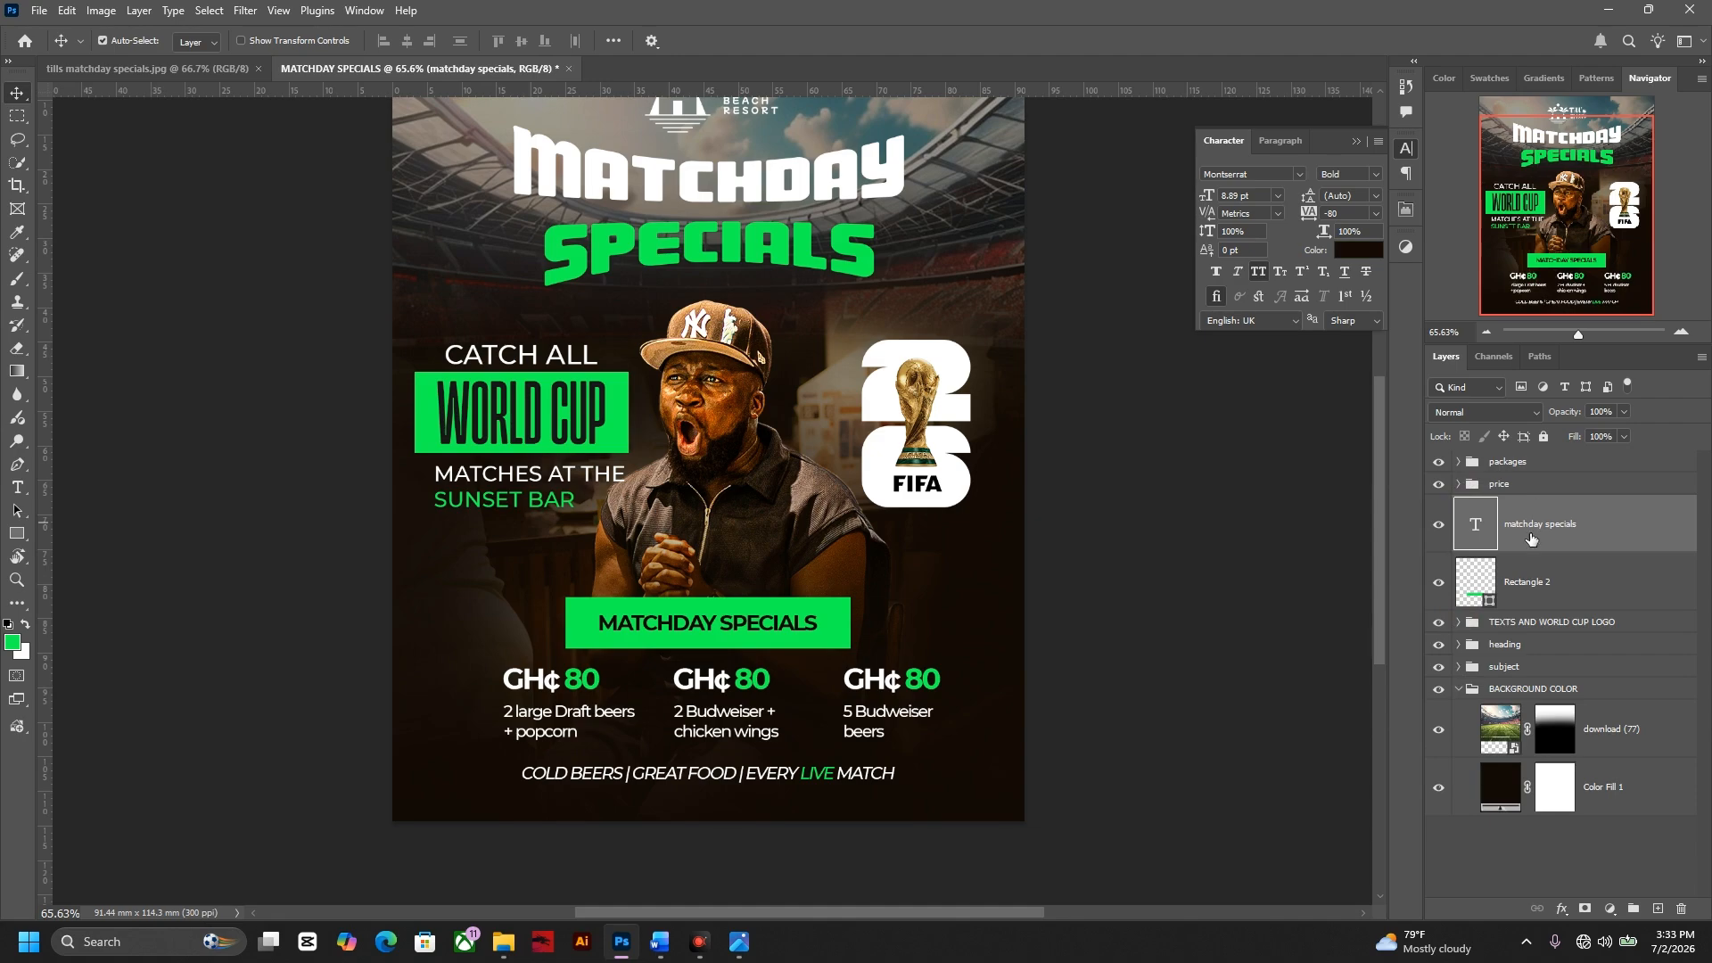
{"action": "mouse_move", "coordinate": [1538, 544]}
{"action": "left_mouse_down"}
{"action": "mouse_move", "coordinate": [1542, 591]}
{"action": "mouse_move", "coordinate": [1543, 526]}
{"action": "left_mouse_up"}
{"action": "left_click", "coordinate": [1544, 589], "text": "shift"}
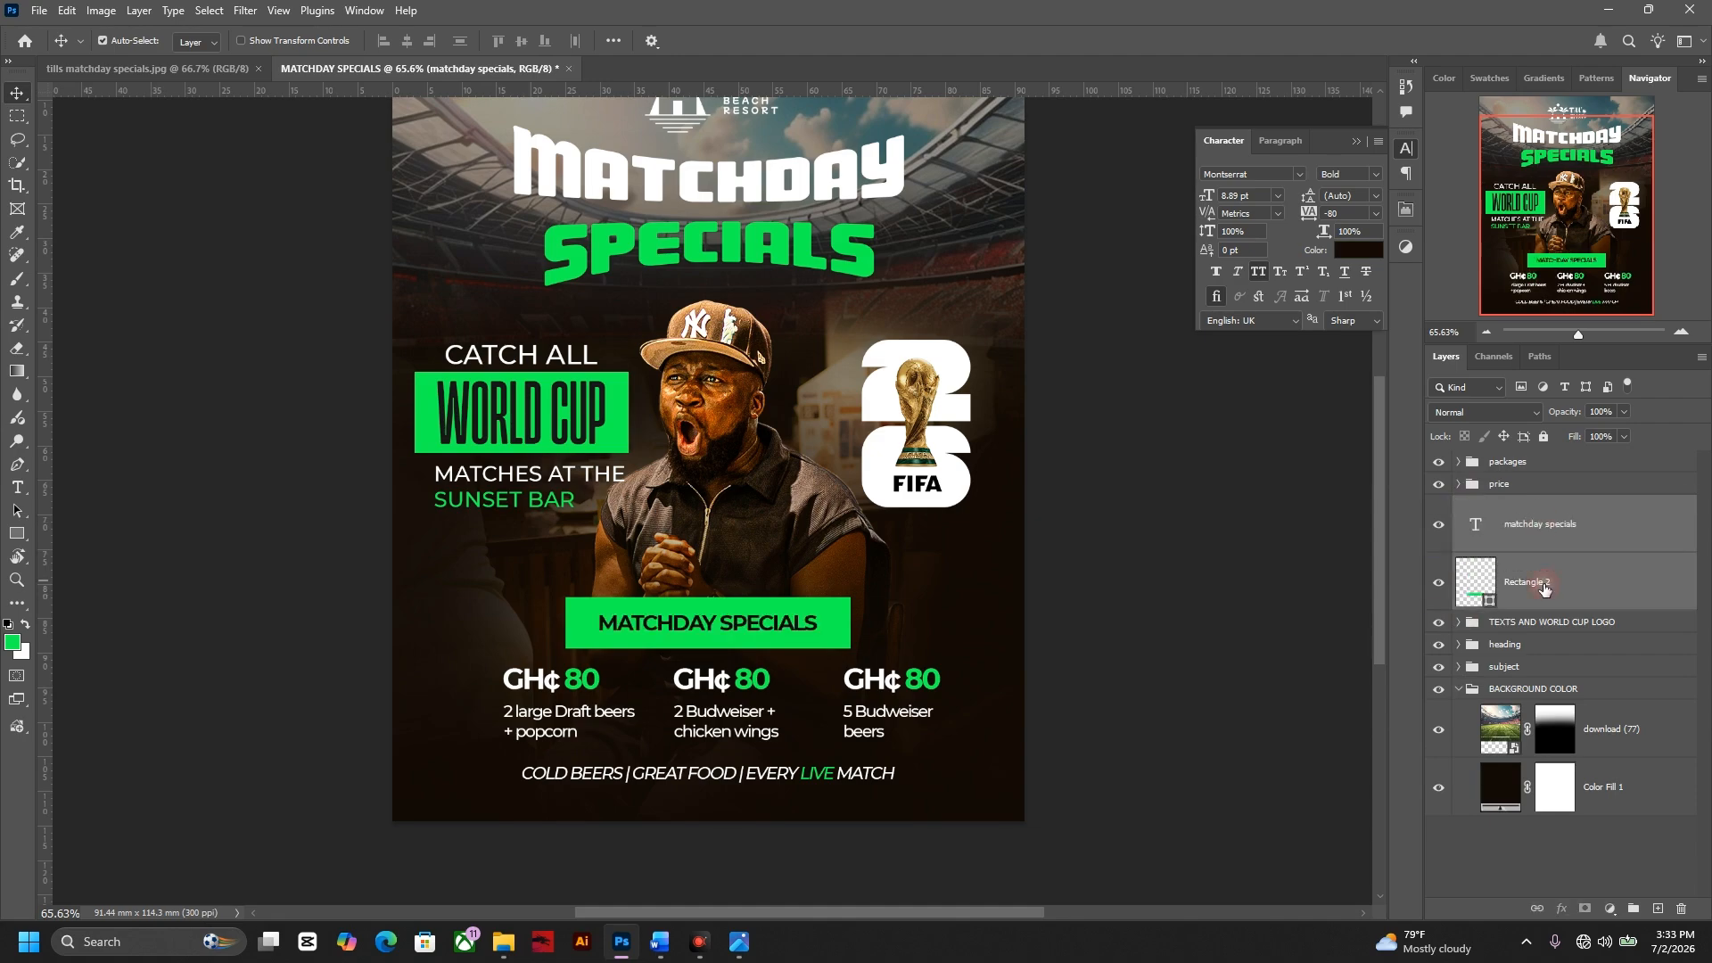
{"action": "left_click_drag", "start_coordinate": [1544, 586], "coordinate": [1538, 455]}
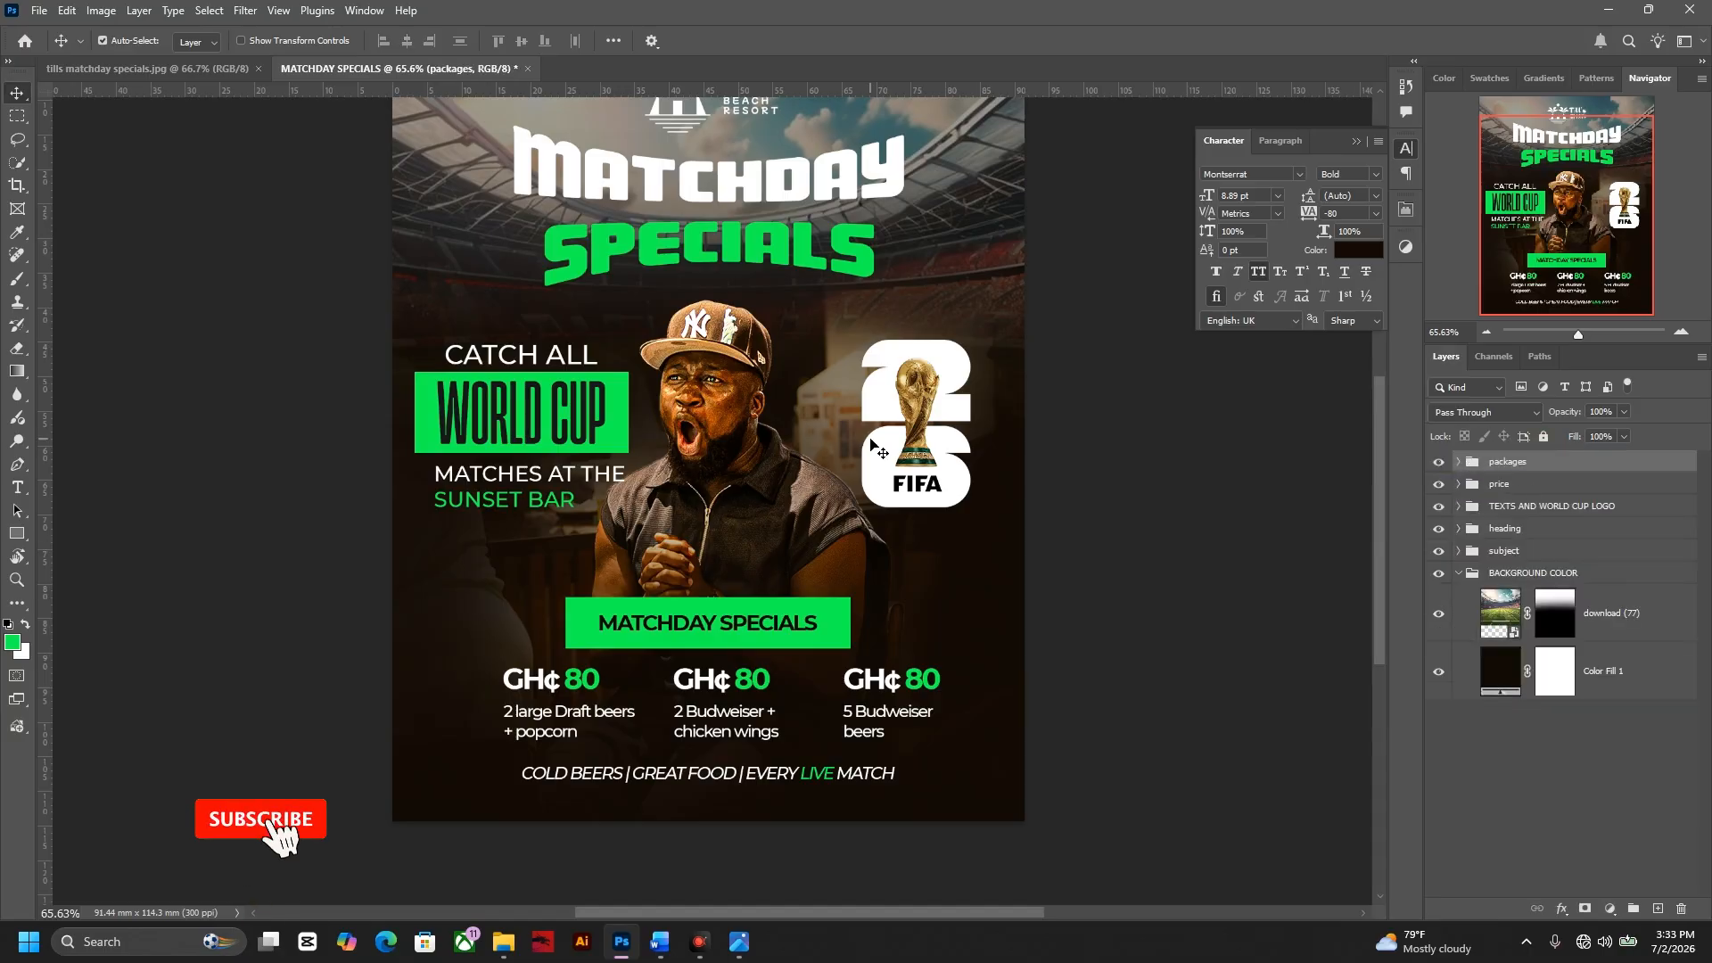
- Add an empty layer on top, then a Color Lookup adjustment using the Fuji F125 Kodak 2395 3D LUT at 46% opacity
{"action": "left_click_drag", "start_coordinate": [850, 502], "coordinate": [844, 593]}
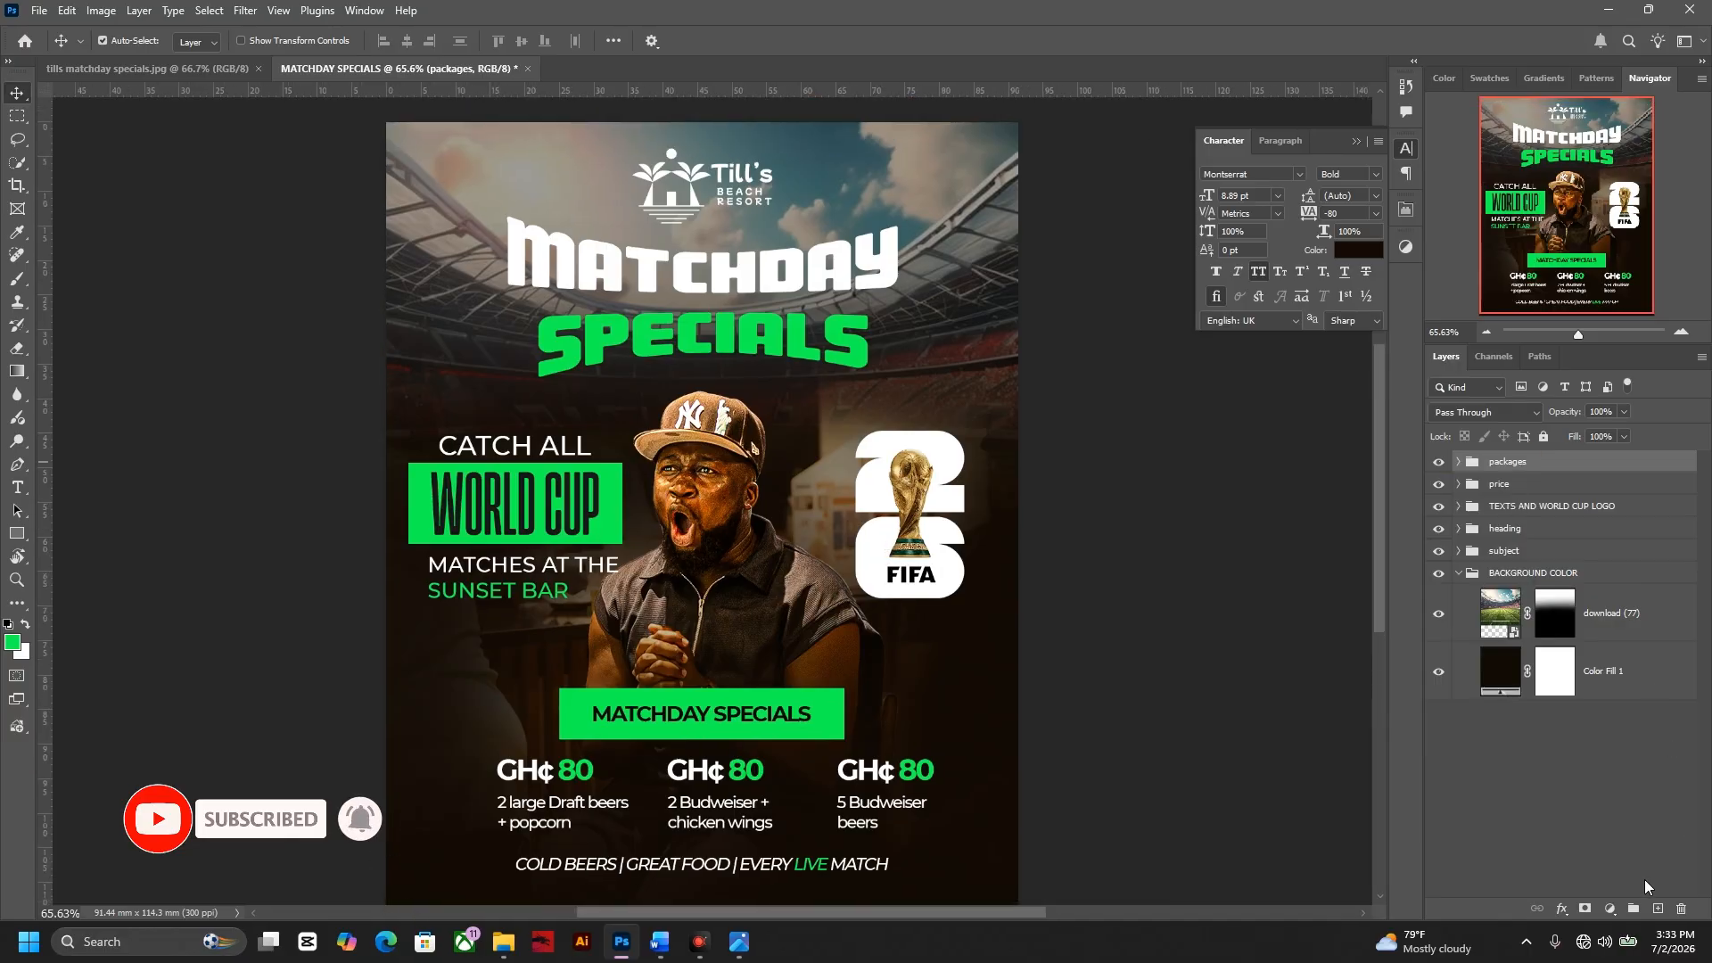
{"action": "left_click", "coordinate": [1656, 909]}
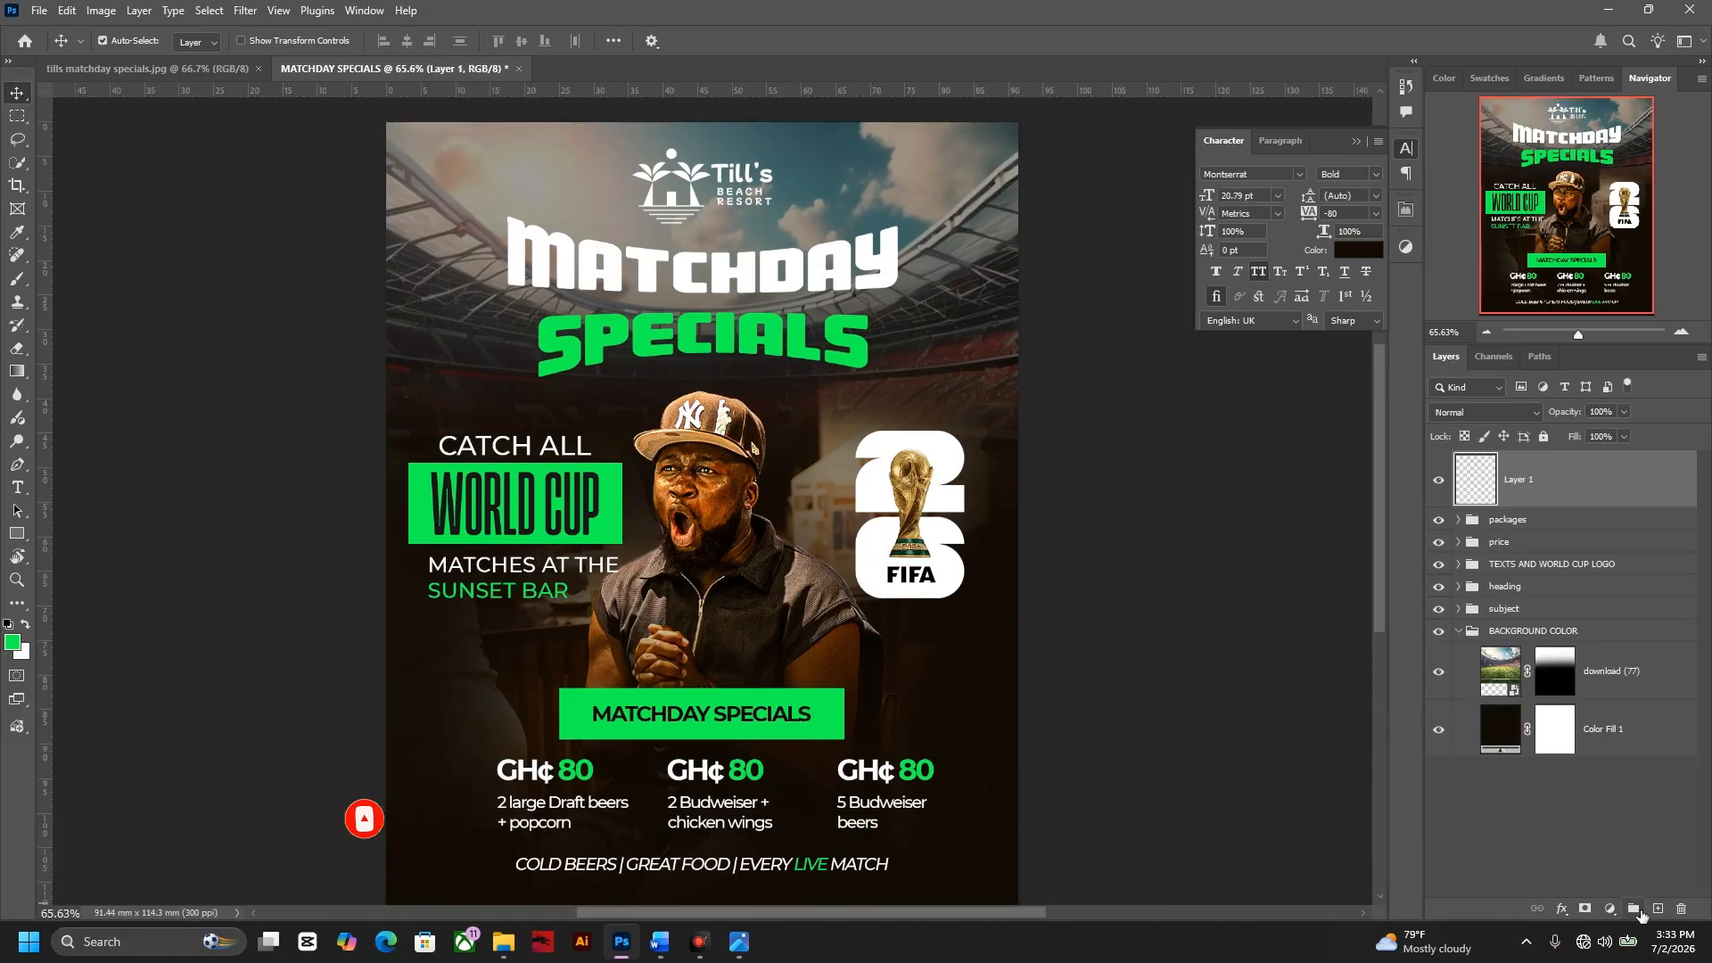
{"action": "left_click", "coordinate": [1609, 908]}
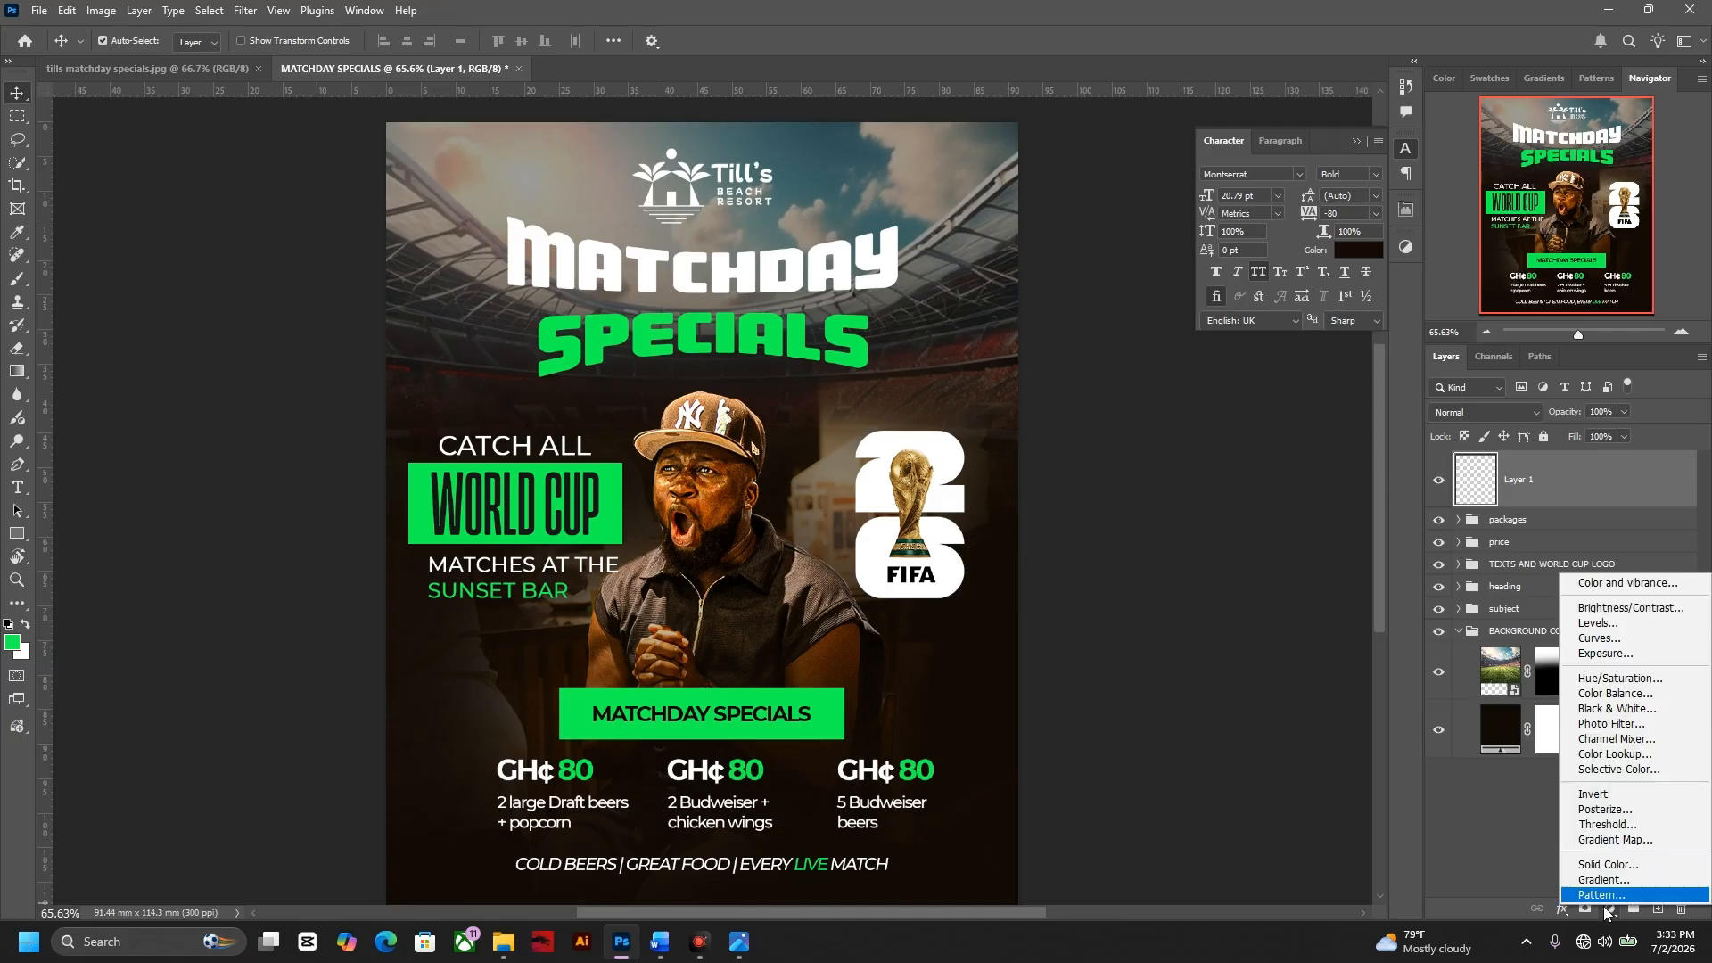
{"action": "left_click", "coordinate": [1596, 757]}
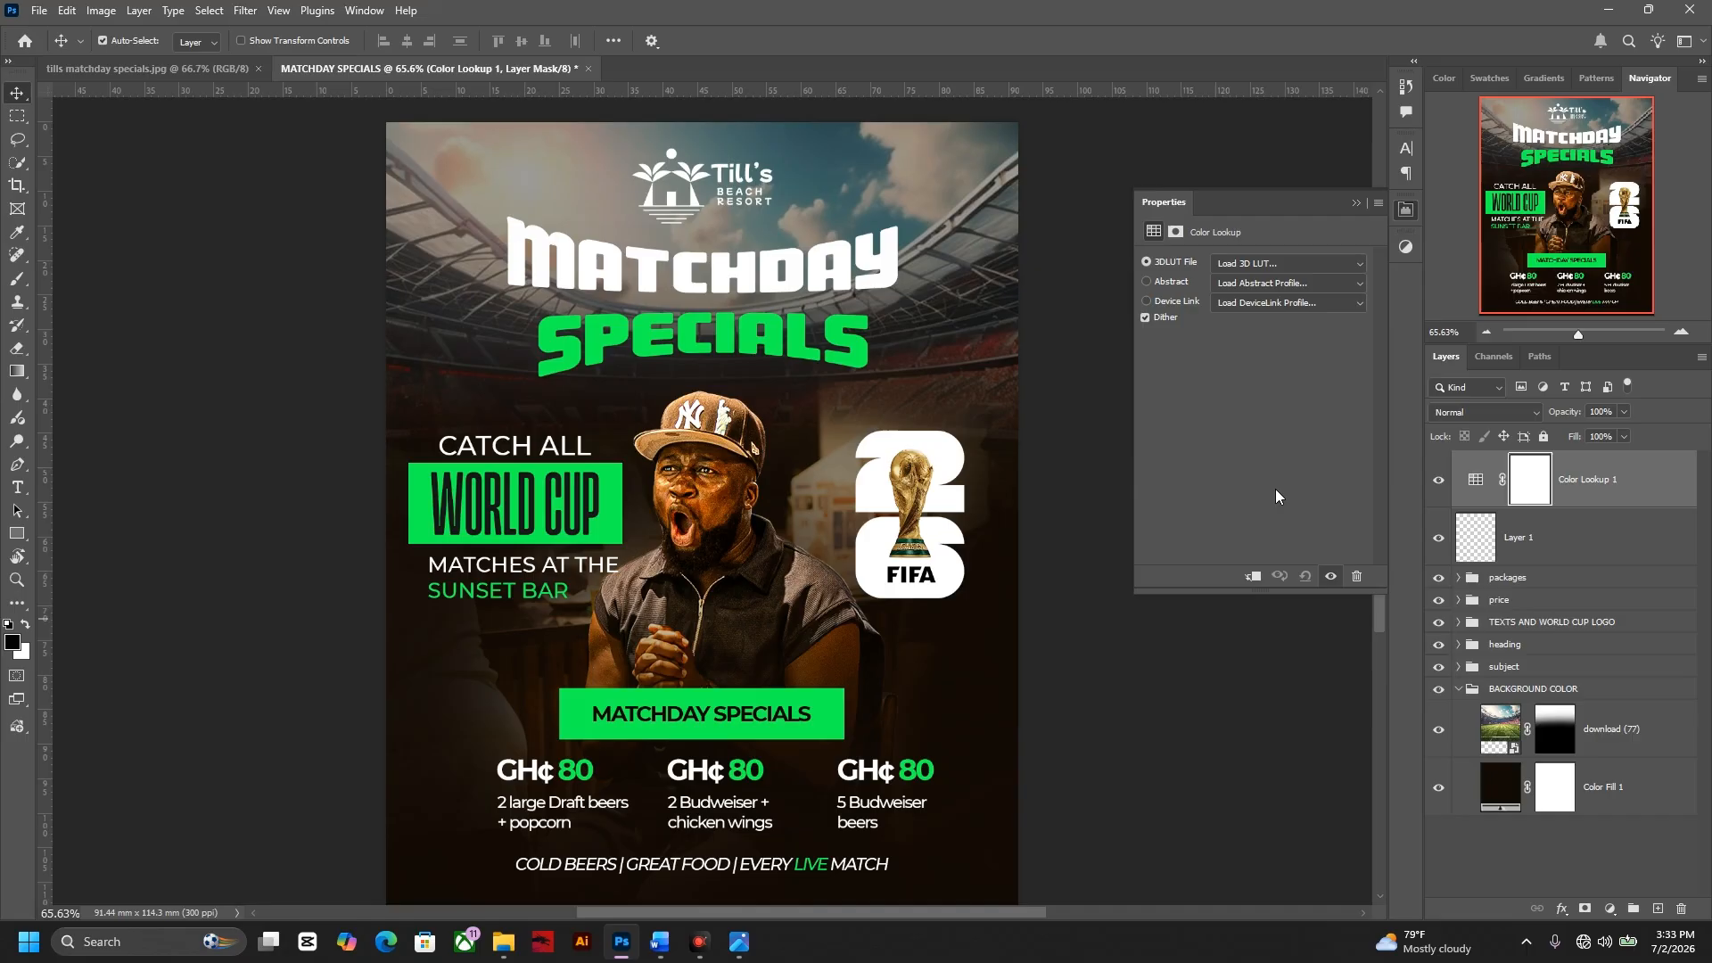
{"action": "left_click", "coordinate": [1333, 266]}
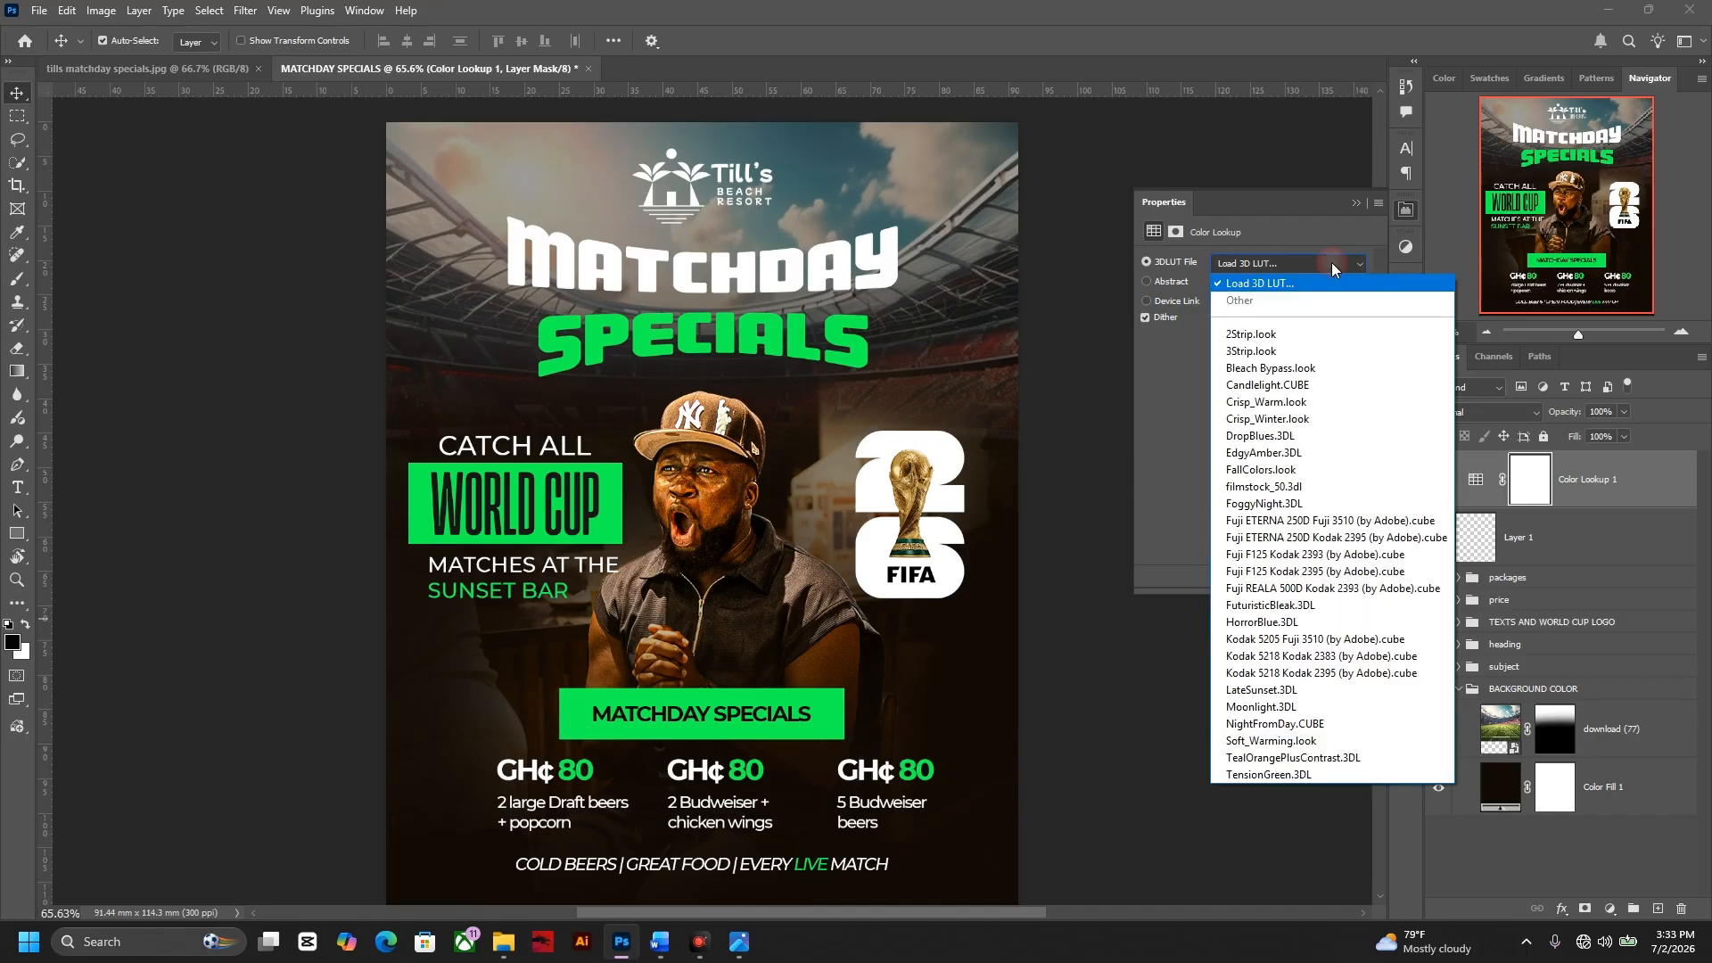
{"action": "left_click", "coordinate": [1322, 571]}
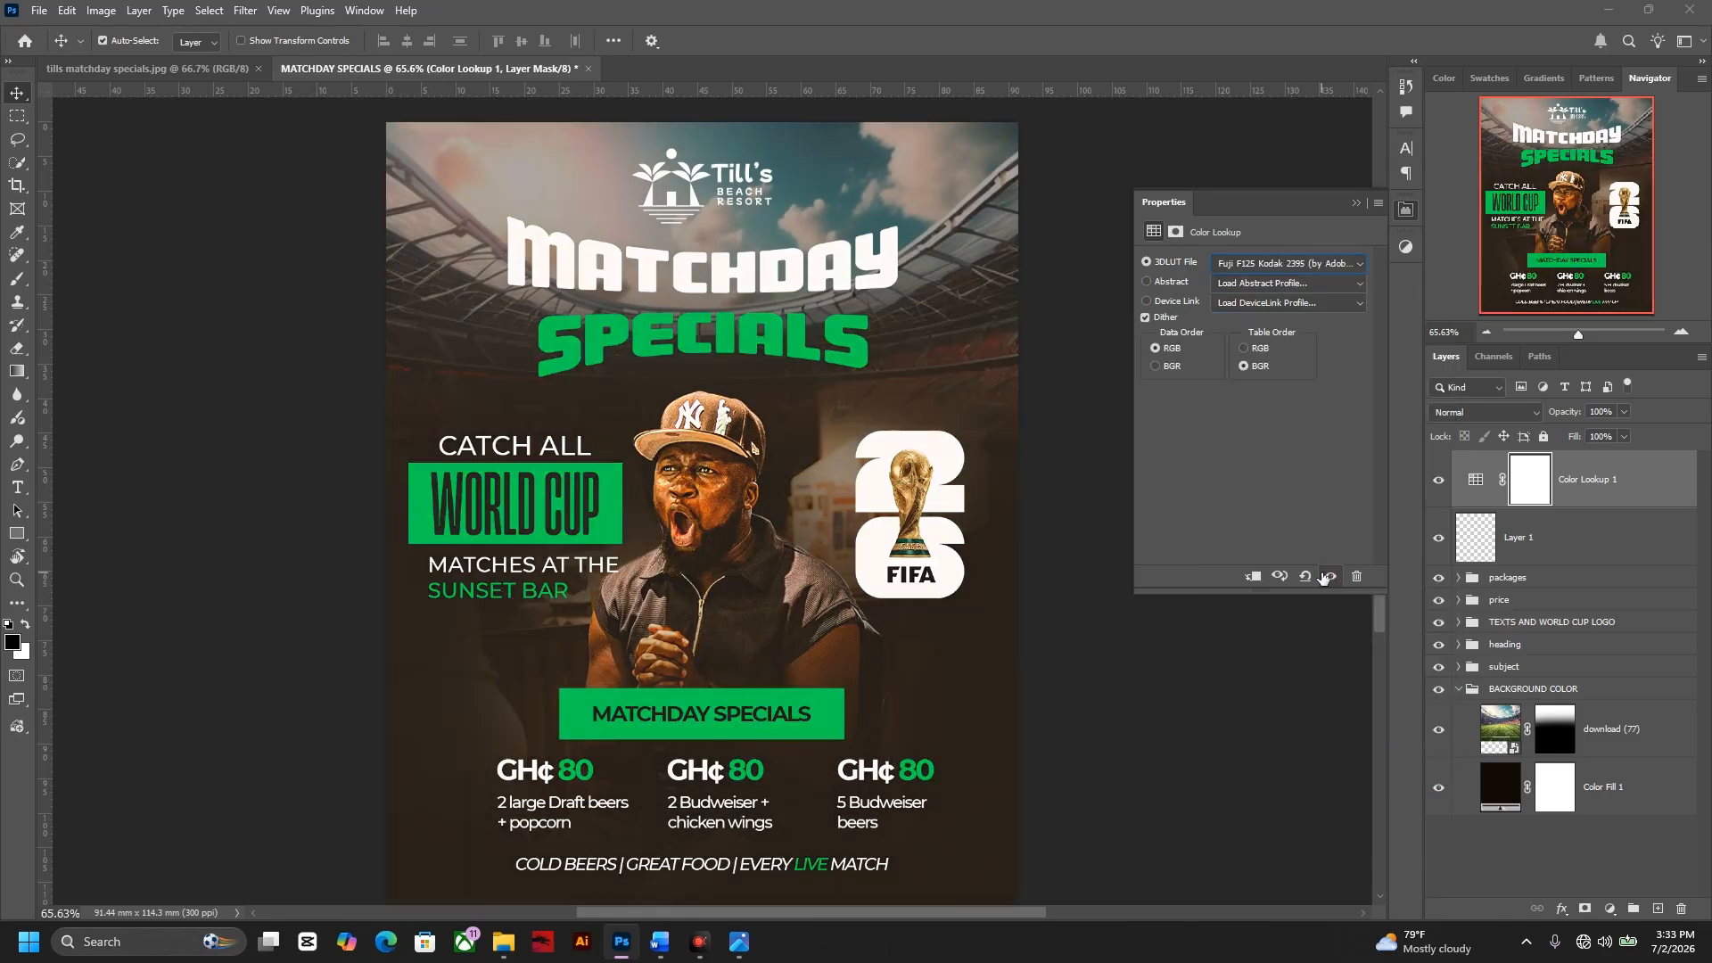
{"action": "left_click_drag", "start_coordinate": [1569, 414], "coordinate": [1567, 417]}
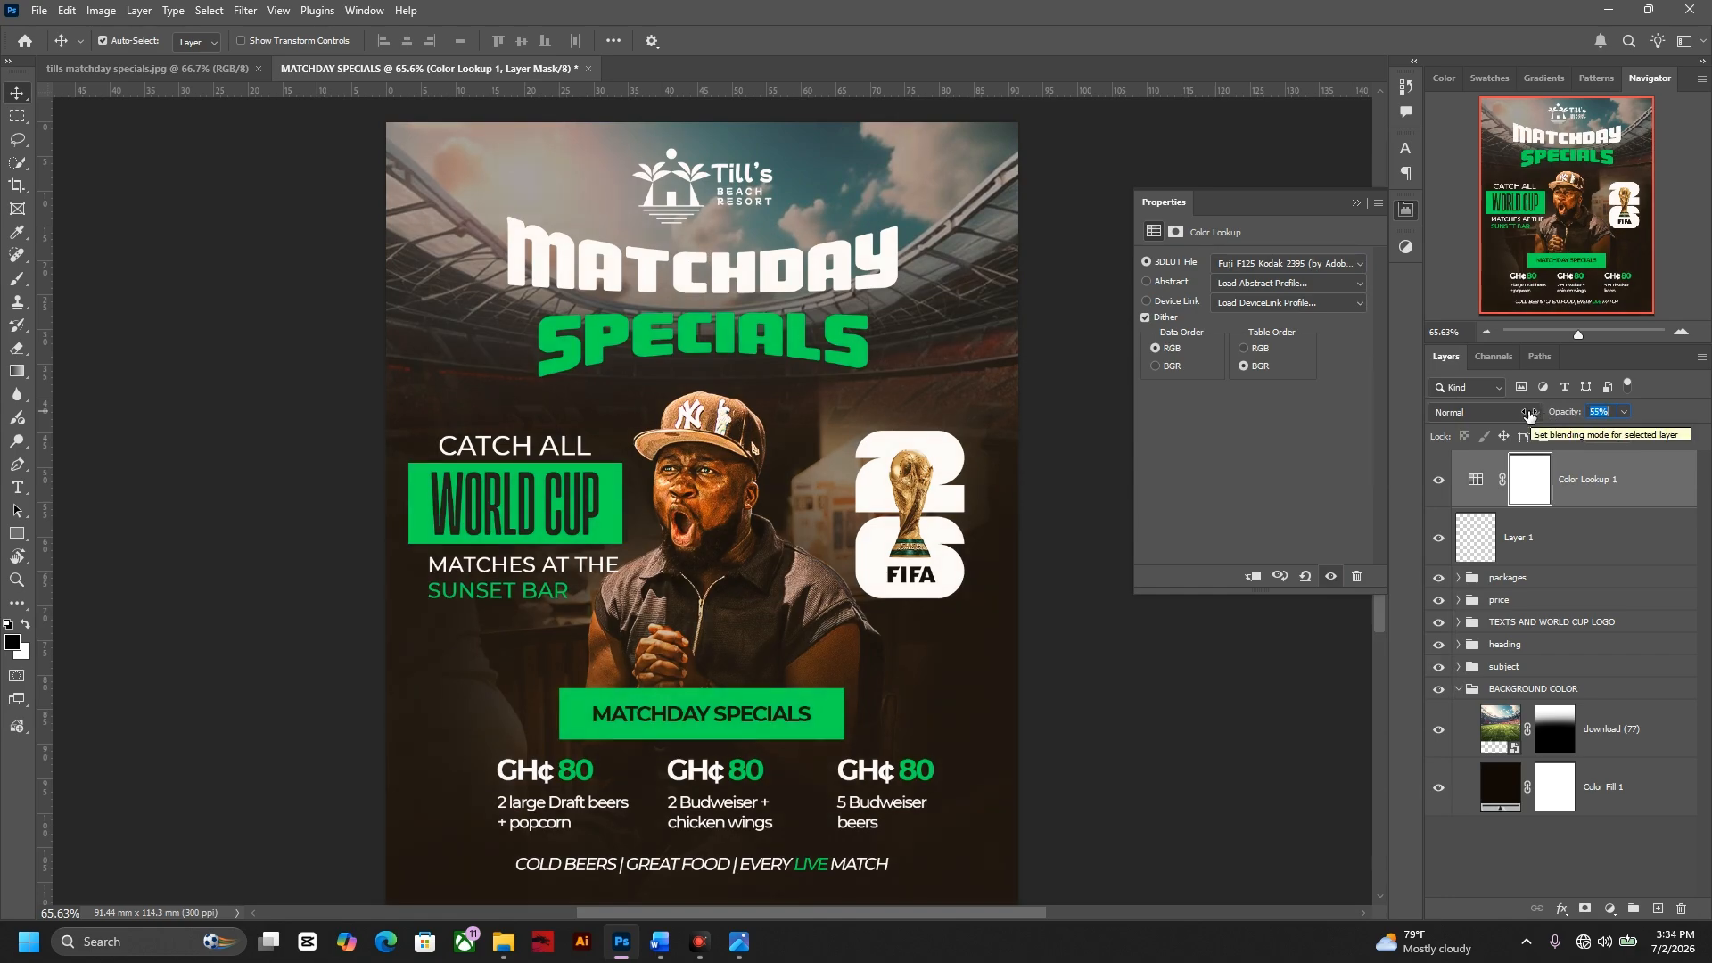
{"action": "key", "text": "Return"}
{"action": "left_click_drag", "start_coordinate": [1025, 561], "coordinate": [1023, 559]}
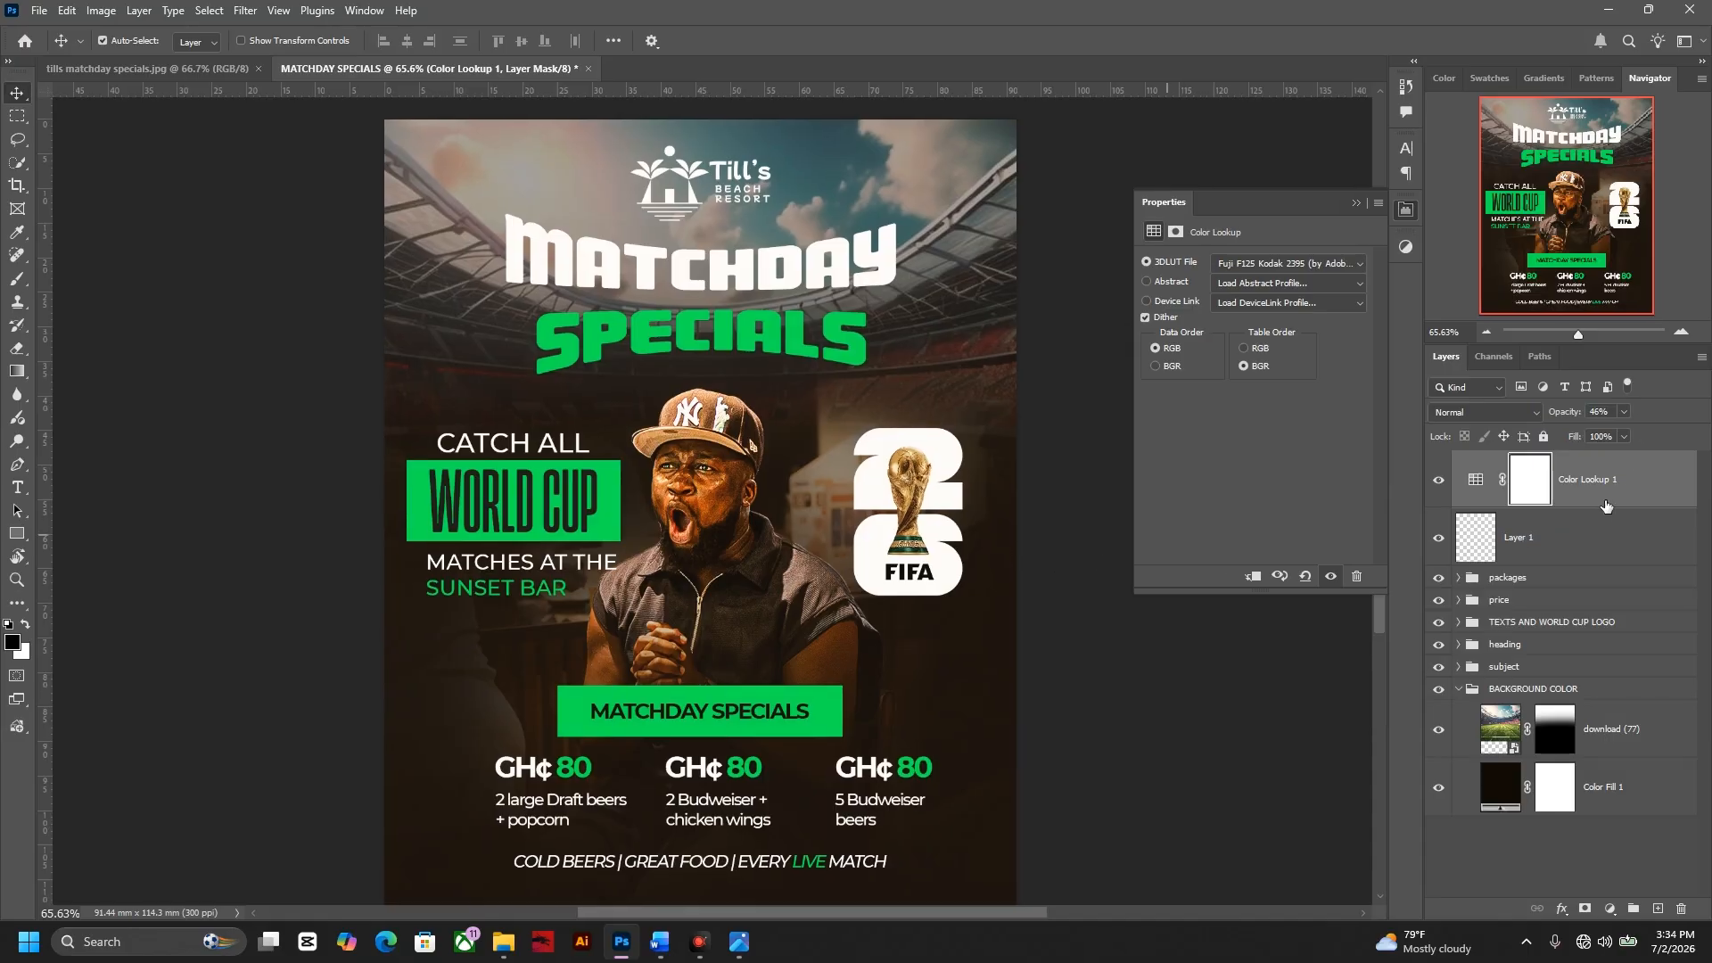
- Place the reflections image embedded over the whole poster and lower its opacity to 52%
{"action": "left_click", "coordinate": [27, 13]}
{"action": "left_click", "coordinate": [107, 337]}
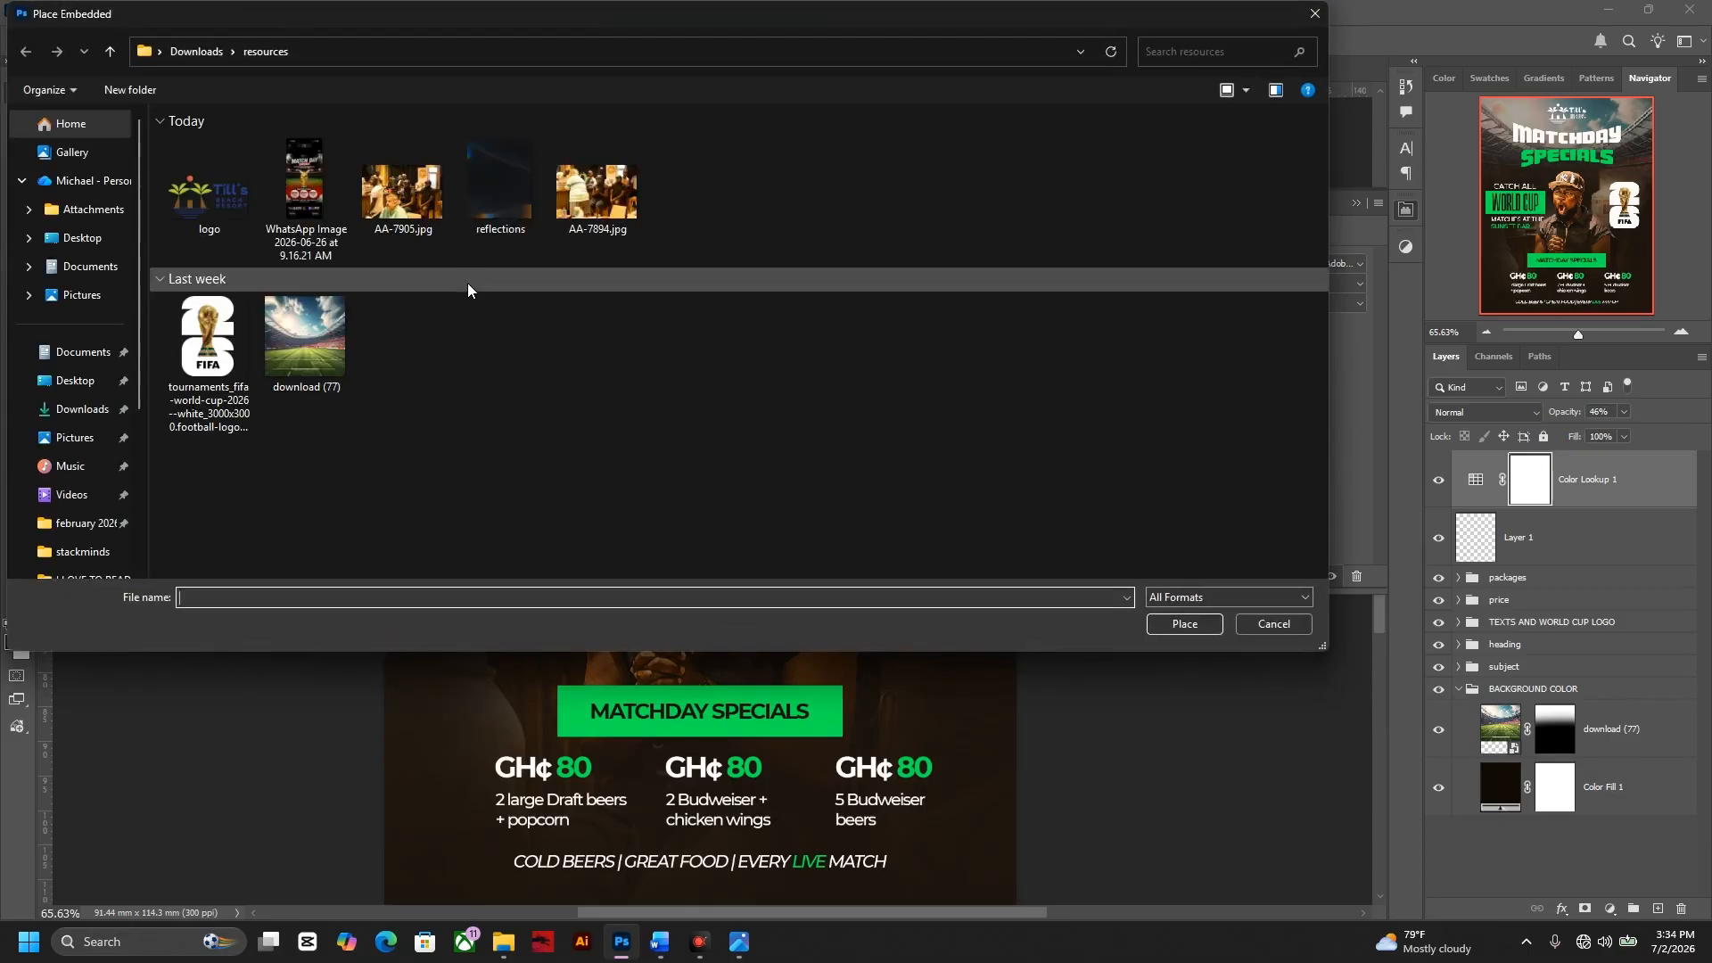
{"action": "double_click", "coordinate": [472, 179]}
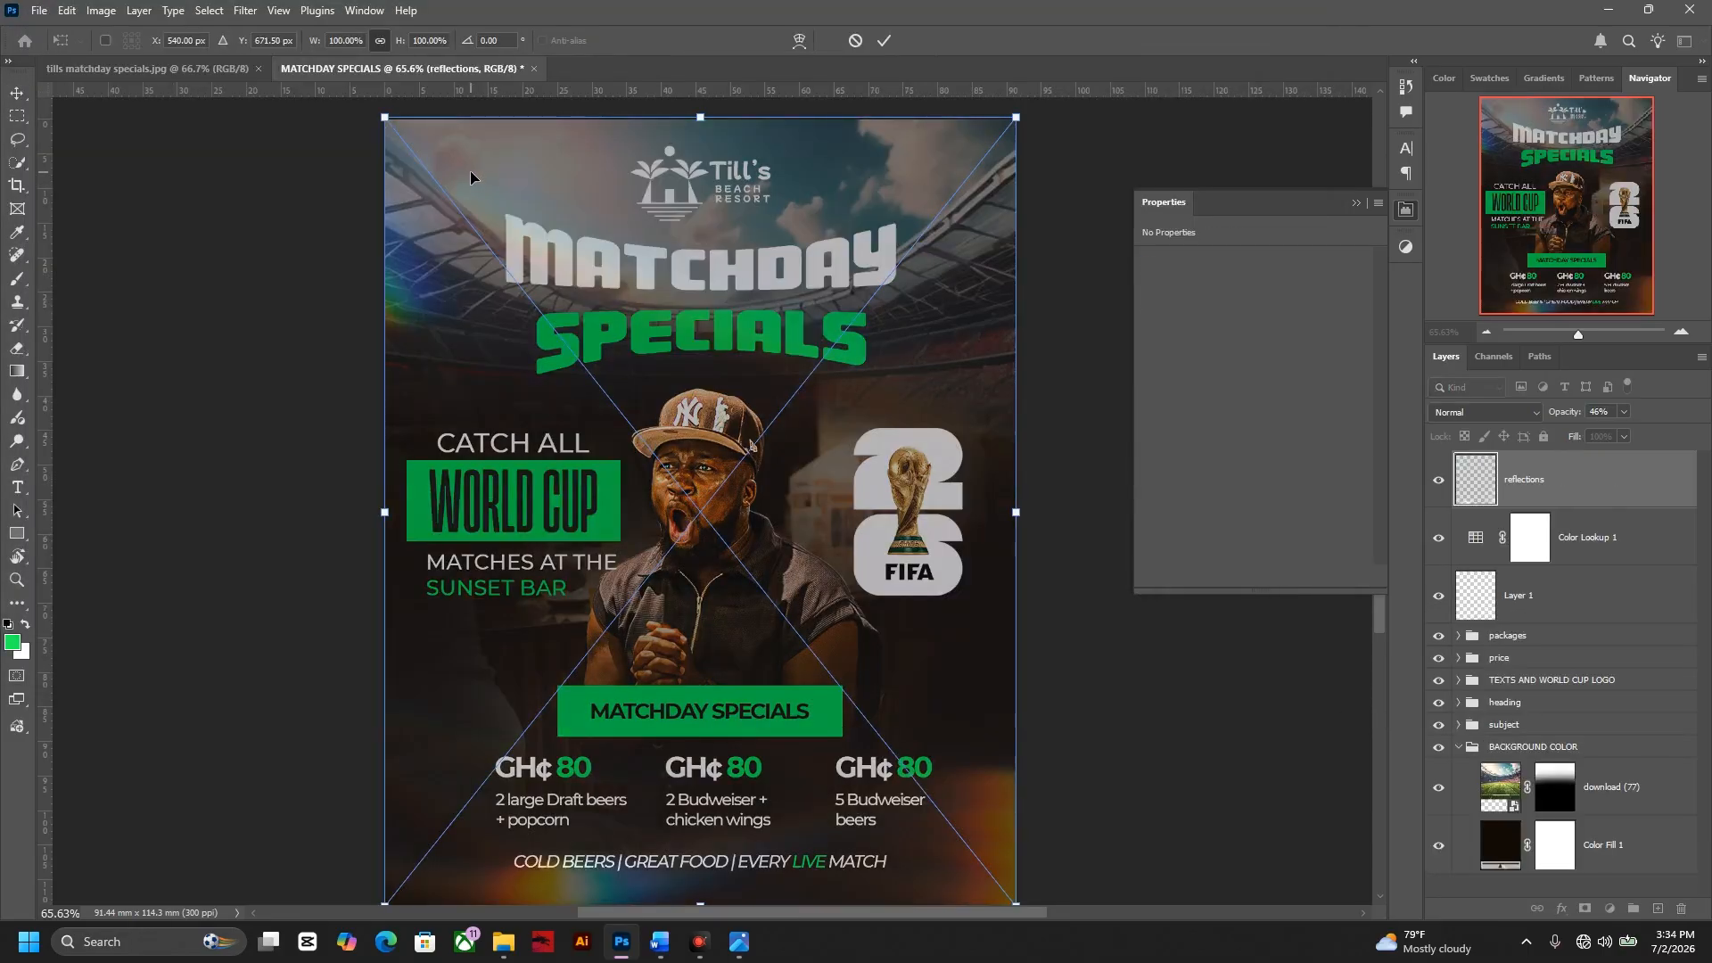
{"action": "key", "text": "Return"}
{"action": "left_click_drag", "start_coordinate": [903, 416], "coordinate": [890, 400]}
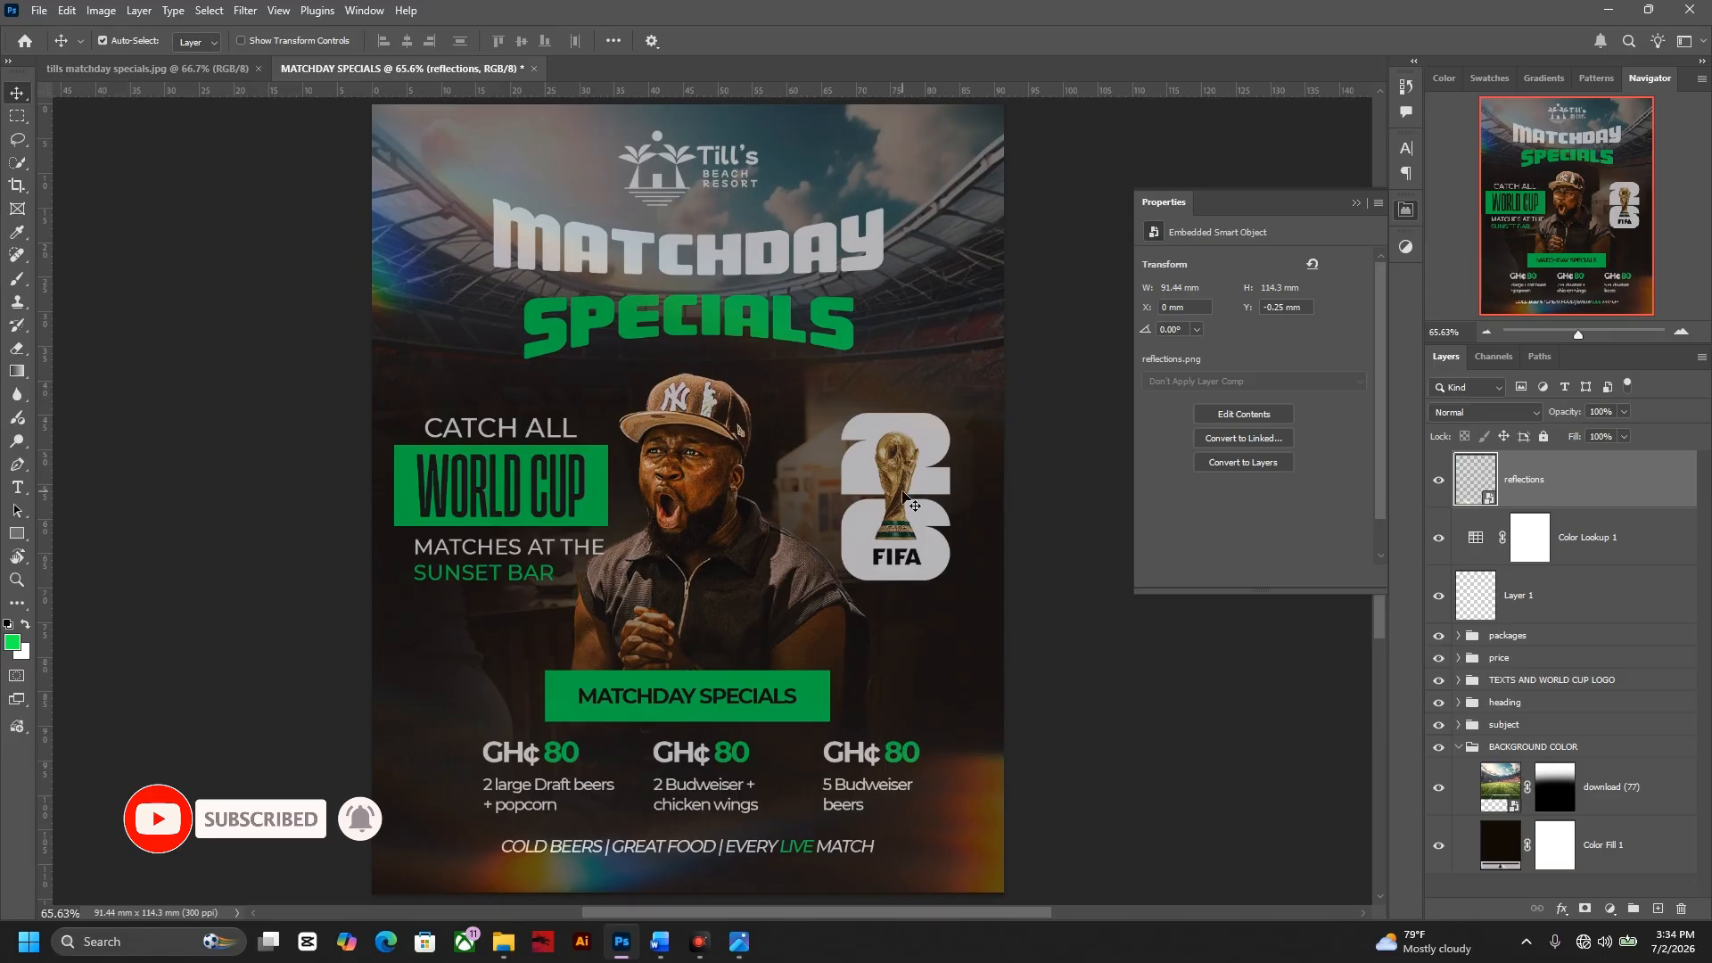
{"action": "left_click_drag", "start_coordinate": [1566, 412], "coordinate": [1524, 412]}
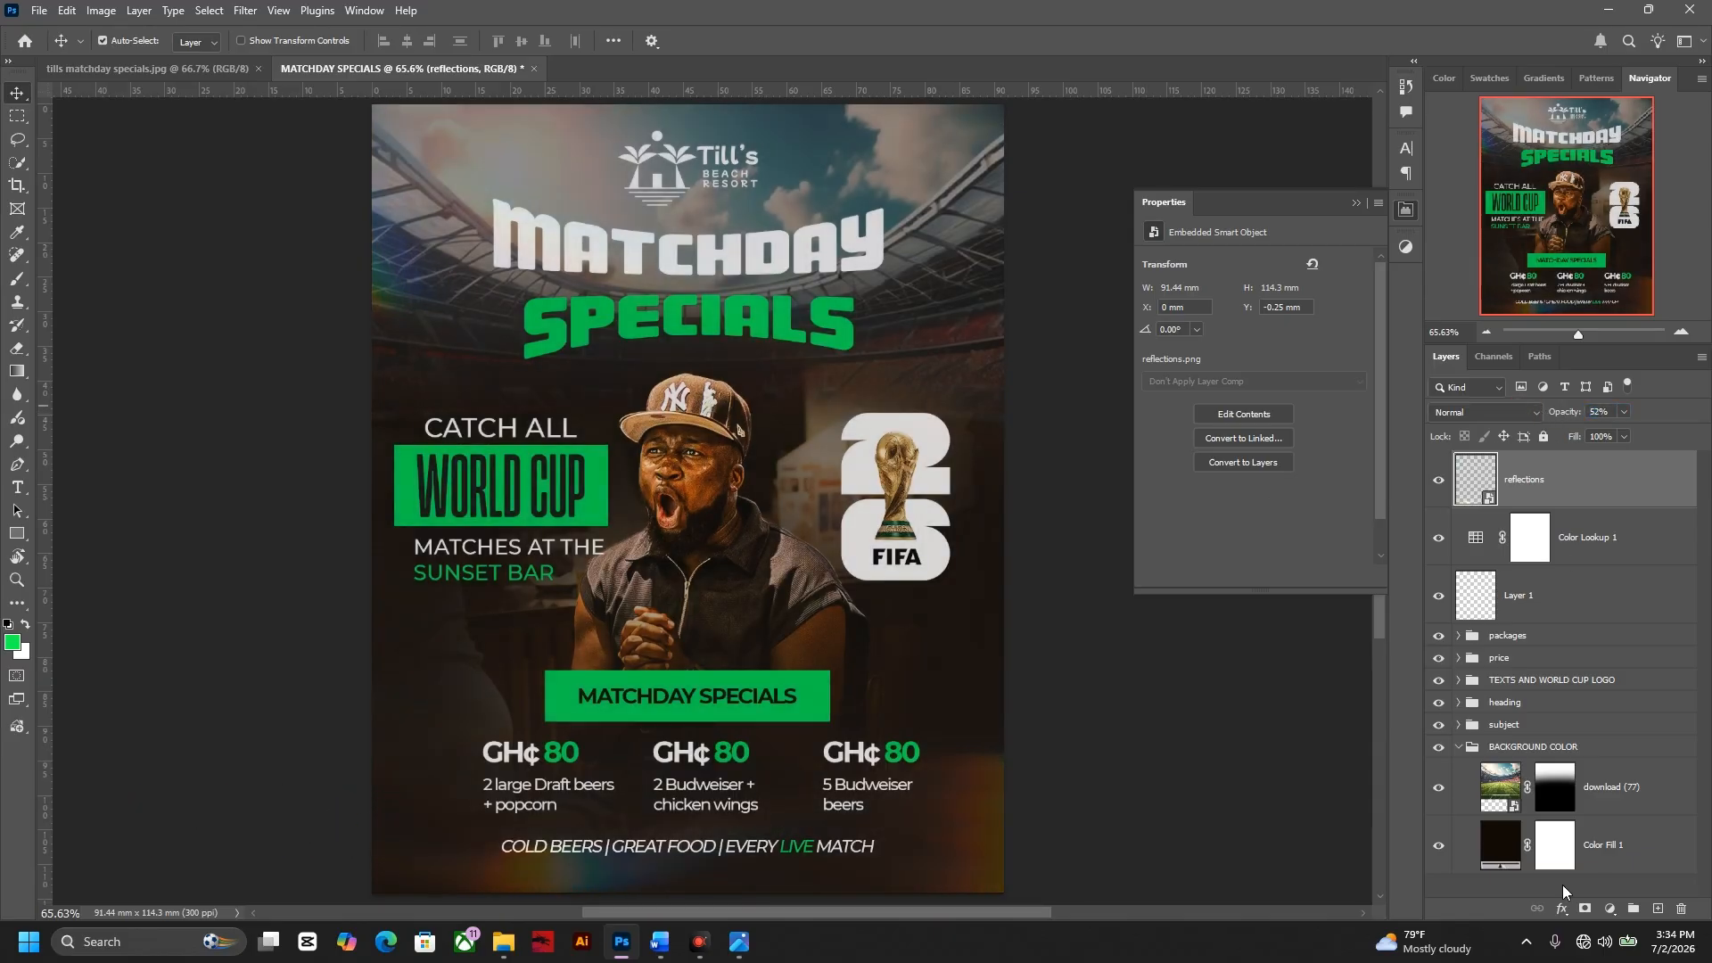
- Add a layer mask to the reflections layer and brush black along the poster's lower edge to fade the effect there
{"action": "left_click", "coordinate": [1584, 910]}
{"action": "key", "text": "b"}
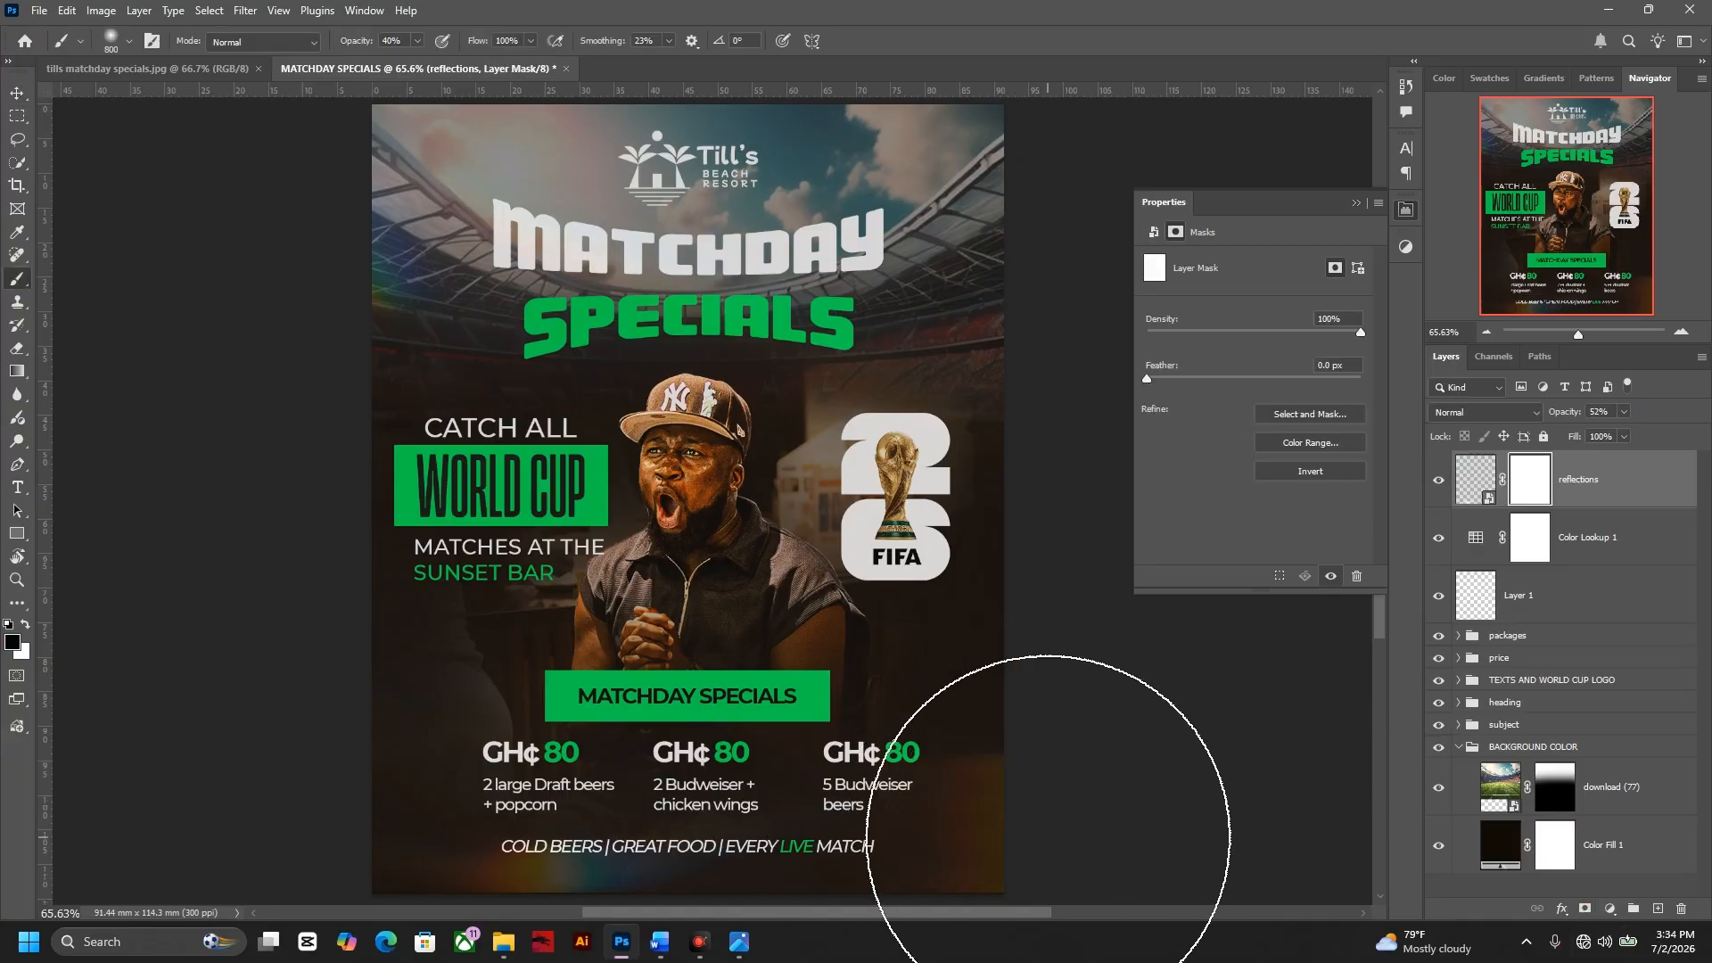
{"action": "left_click", "coordinate": [1070, 824]}
{"action": "left_click_drag", "start_coordinate": [179, 904], "coordinate": [519, 956]}
{"action": "left_click_drag", "start_coordinate": [692, 501], "coordinate": [690, 556]}
{"action": "key", "text": "v"}
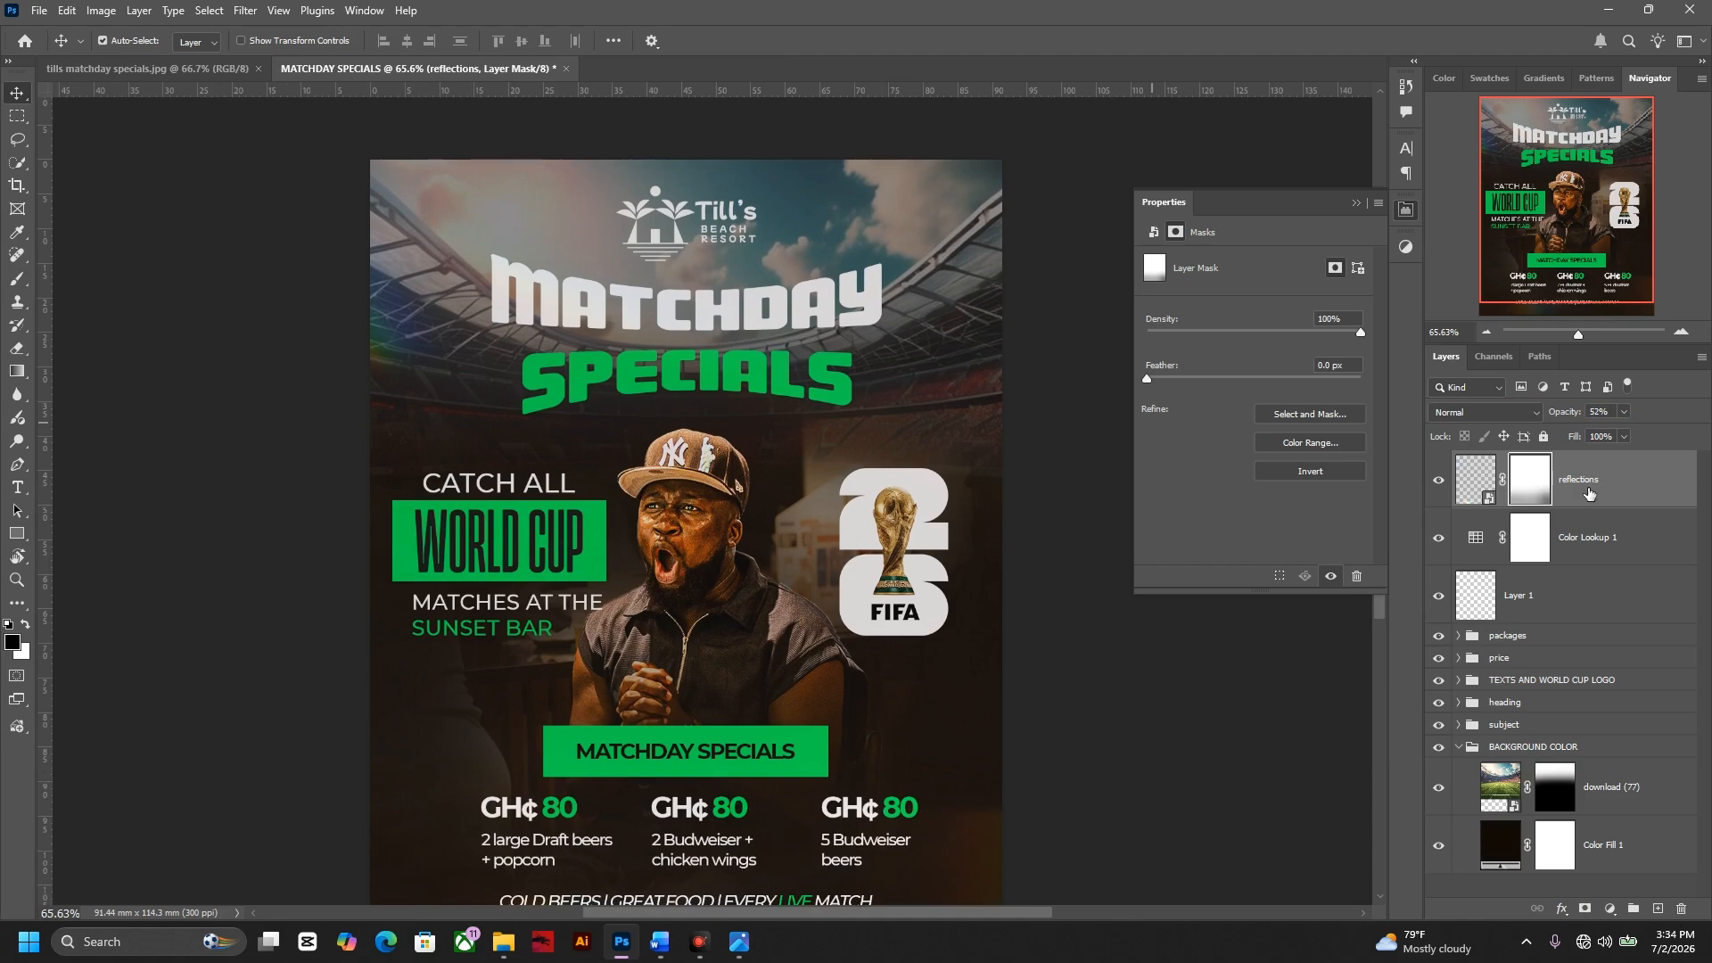
- Group the reflections layer and the Color Lookup adjustment together
{"action": "left_click", "coordinate": [1602, 539], "text": "shift"}
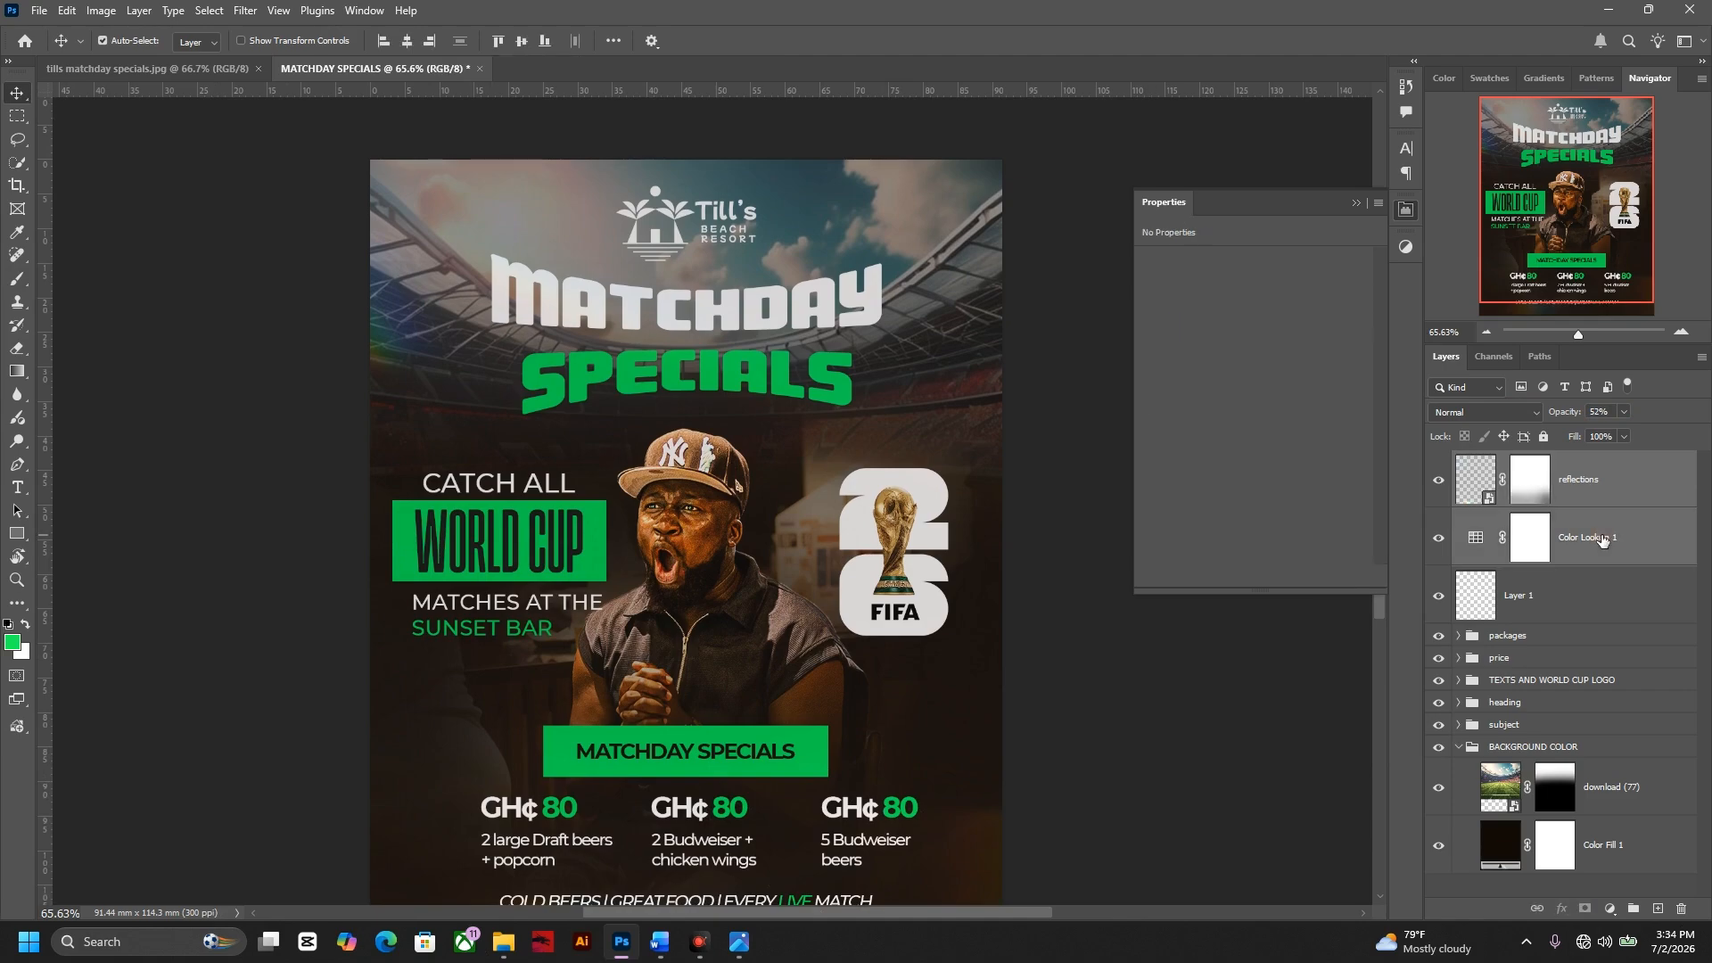
{"action": "key", "text": "ctrl+g"}
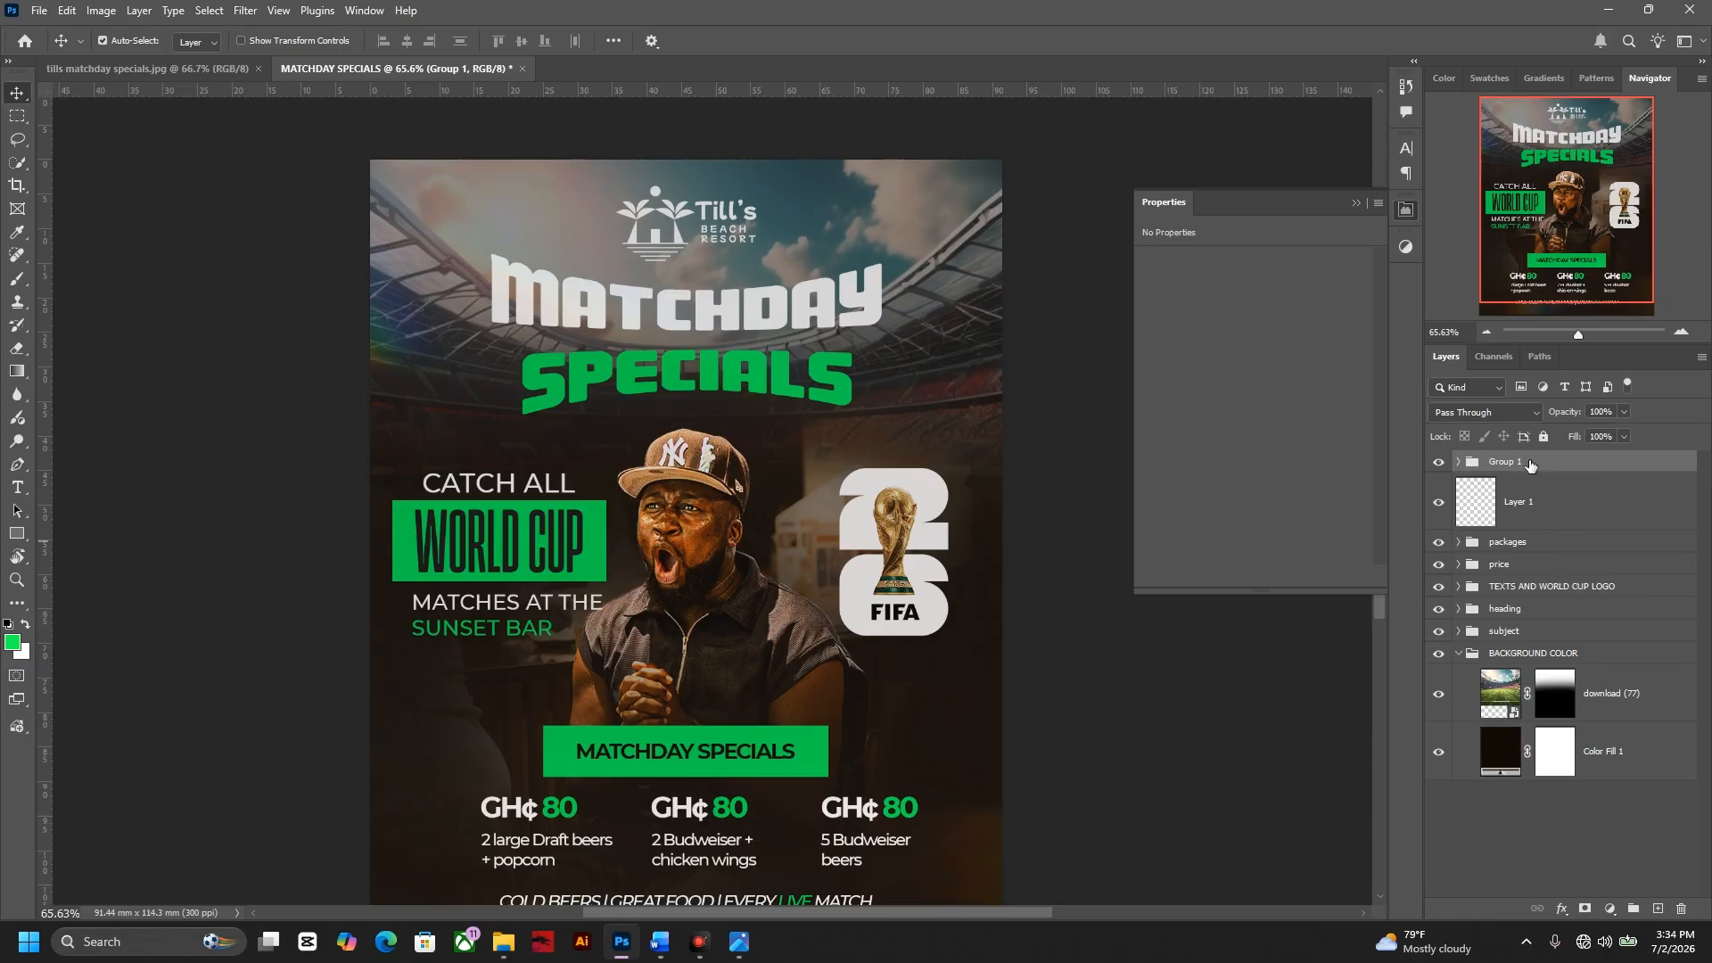
{"action": "mouse_move", "coordinate": [1530, 464]}
{"action": "left_mouse_down"}
{"action": "mouse_move", "coordinate": [1567, 615]}
{"action": "mouse_move", "coordinate": [1545, 455]}
{"action": "left_mouse_up"}
- Move the heading, packages, and TEXTS AND WORLD CUP LOGO groups above the group holding the reflections and Color Lookup
{"action": "left_click_drag", "start_coordinate": [1532, 609], "coordinate": [1522, 450]}
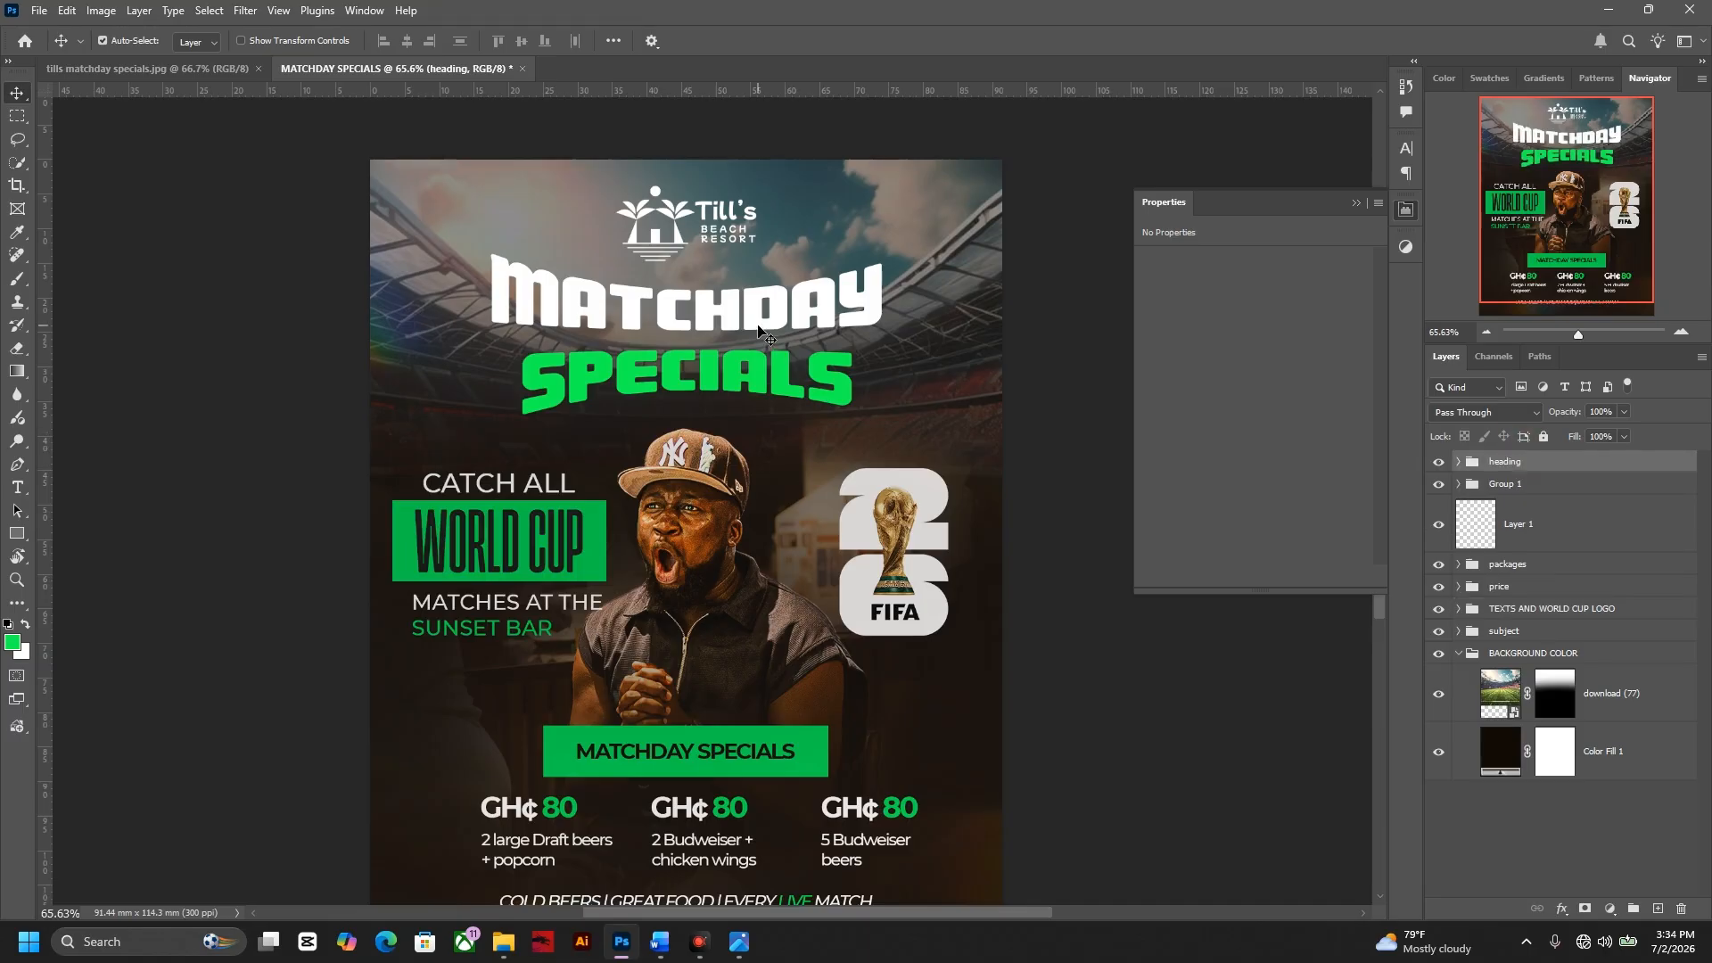
{"action": "left_click_drag", "start_coordinate": [683, 650], "coordinate": [668, 545]}
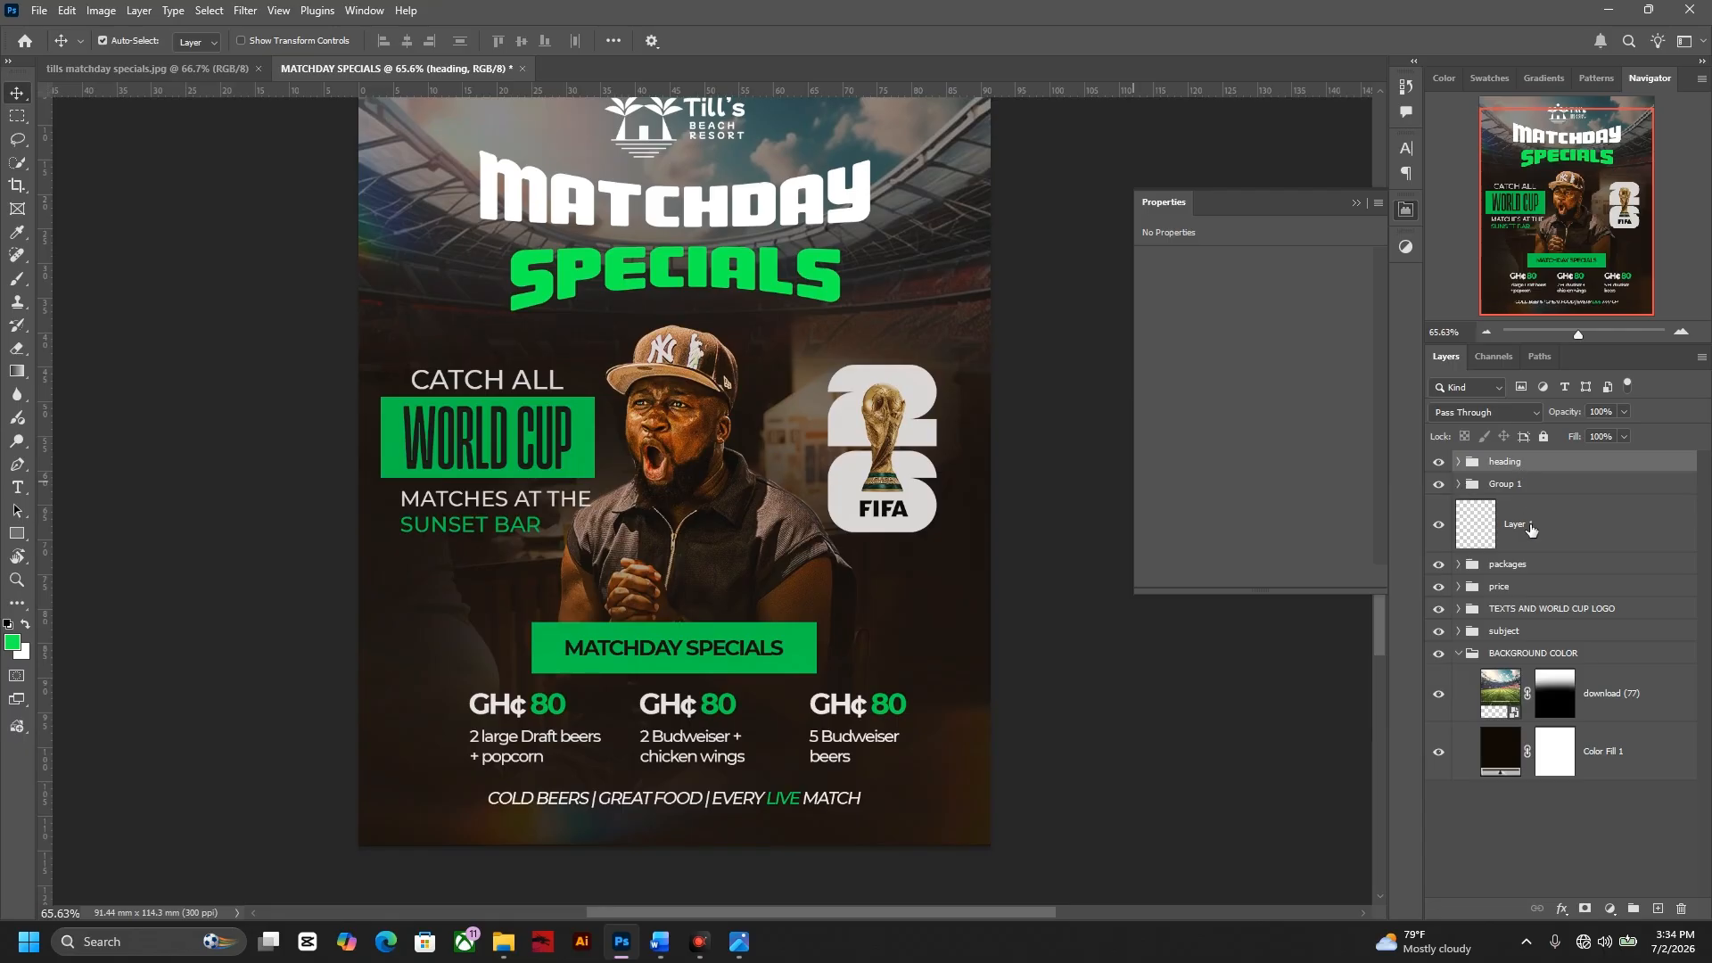
{"action": "left_click_drag", "start_coordinate": [1519, 569], "coordinate": [1515, 448]}
{"action": "left_click_drag", "start_coordinate": [1537, 613], "coordinate": [1522, 445]}
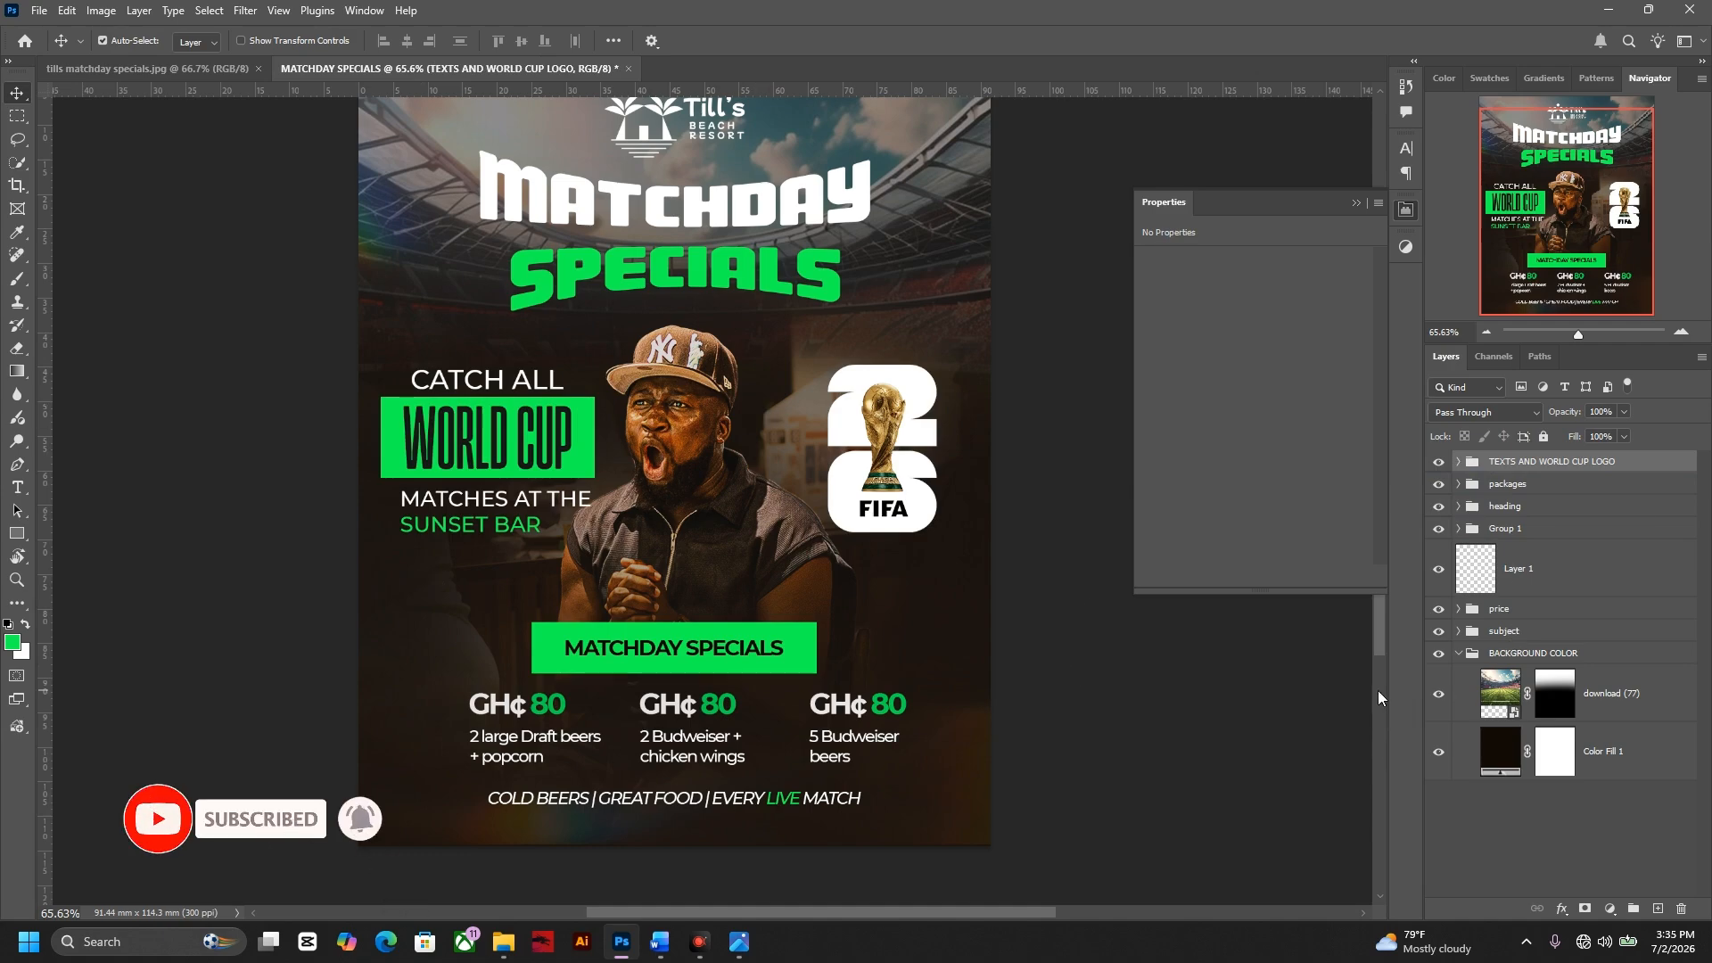
- Compare the poster with and without the reflections and Color Lookup group, then rename that group "effects"
{"action": "left_click", "coordinate": [1505, 530]}
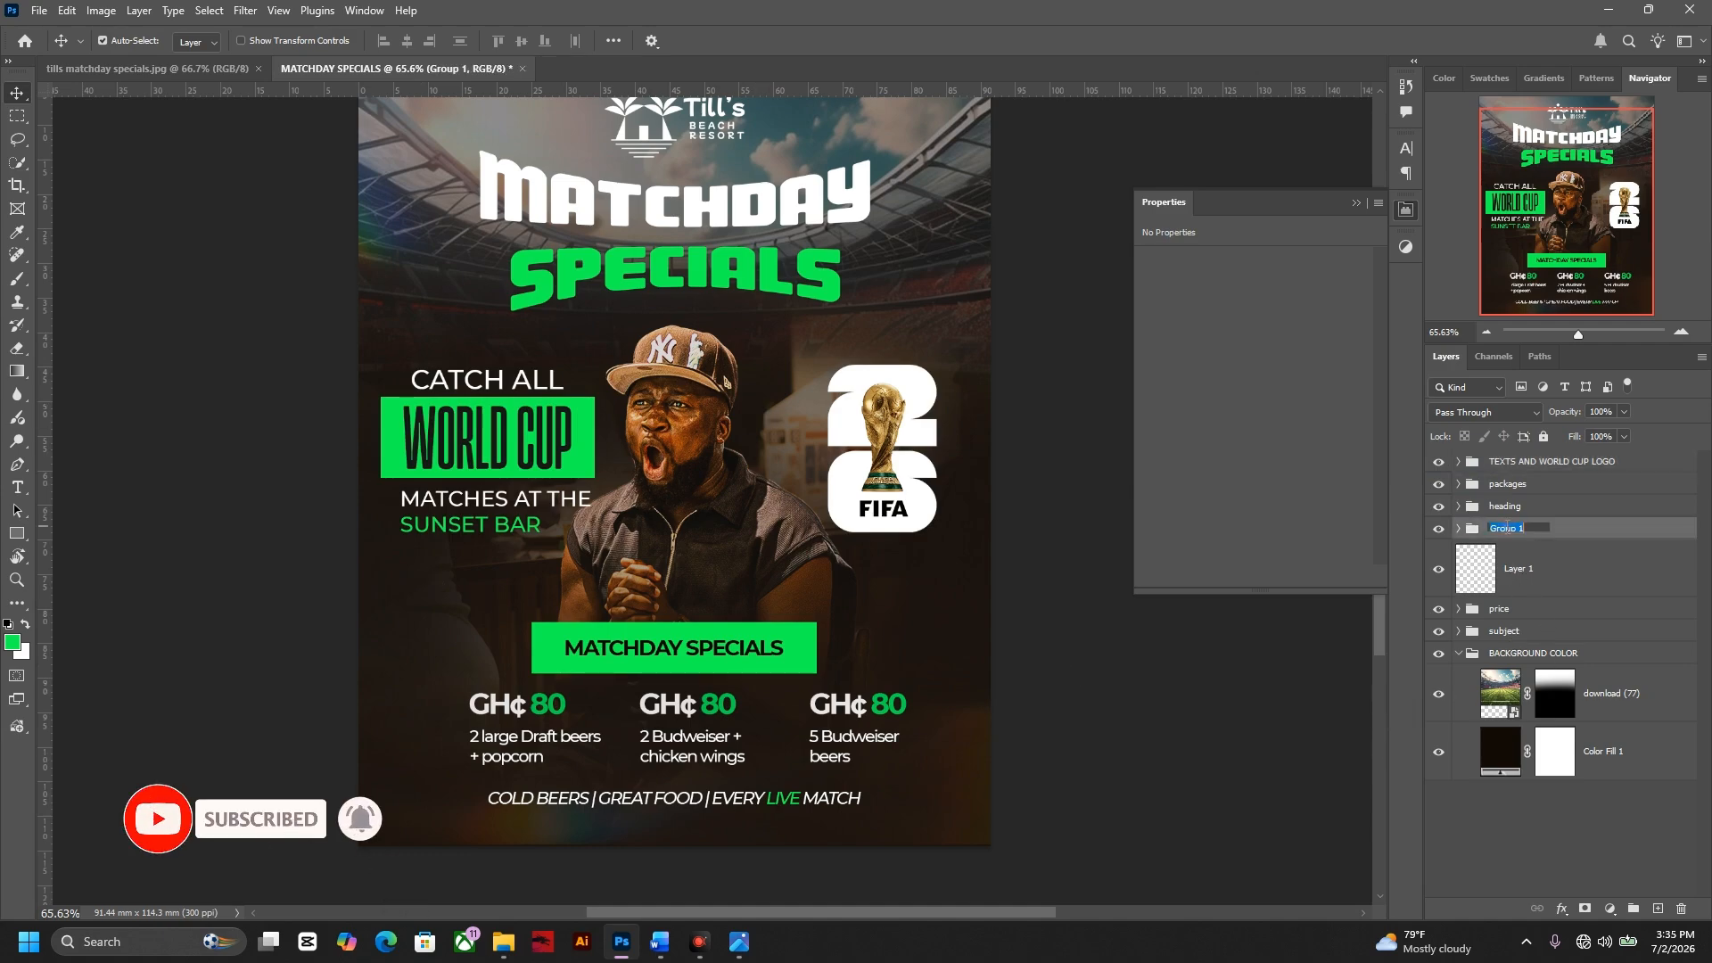
{"action": "left_click", "coordinate": [1438, 528]}
{"action": "left_click", "coordinate": [1437, 528]}
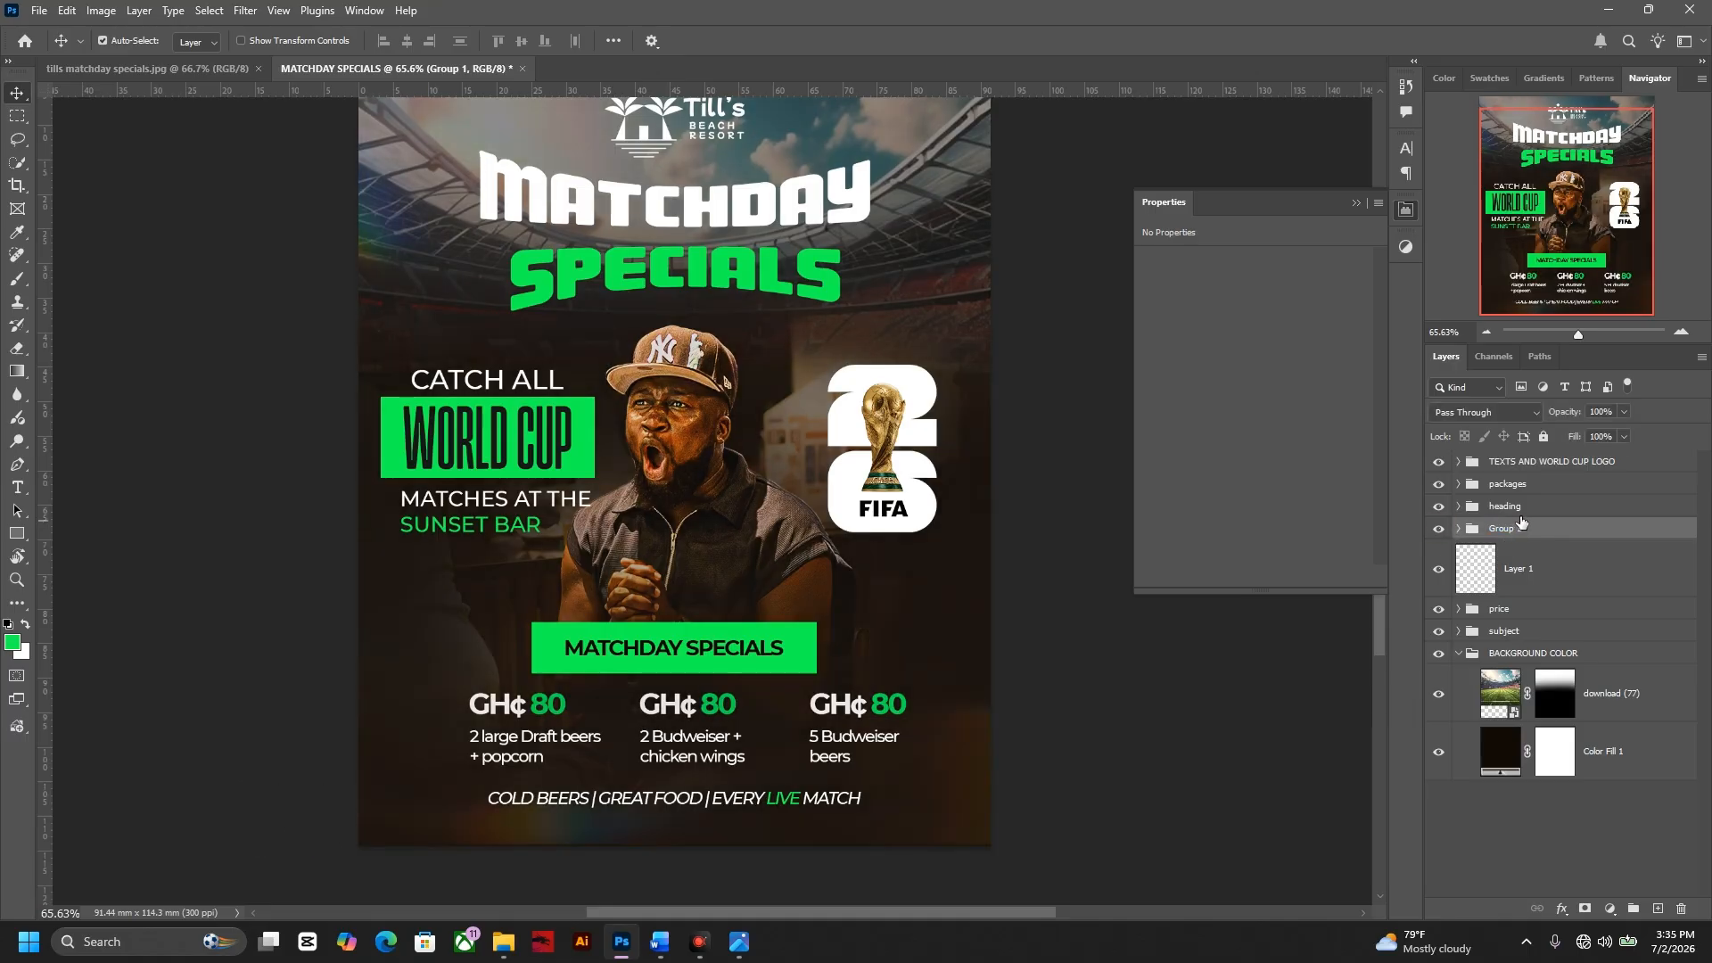
{"action": "double_click", "coordinate": [1503, 529]}
{"action": "type", "text": "effects"}
{"action": "key", "text": "Return"}
{"action": "key", "text": "ctrl+minus"}
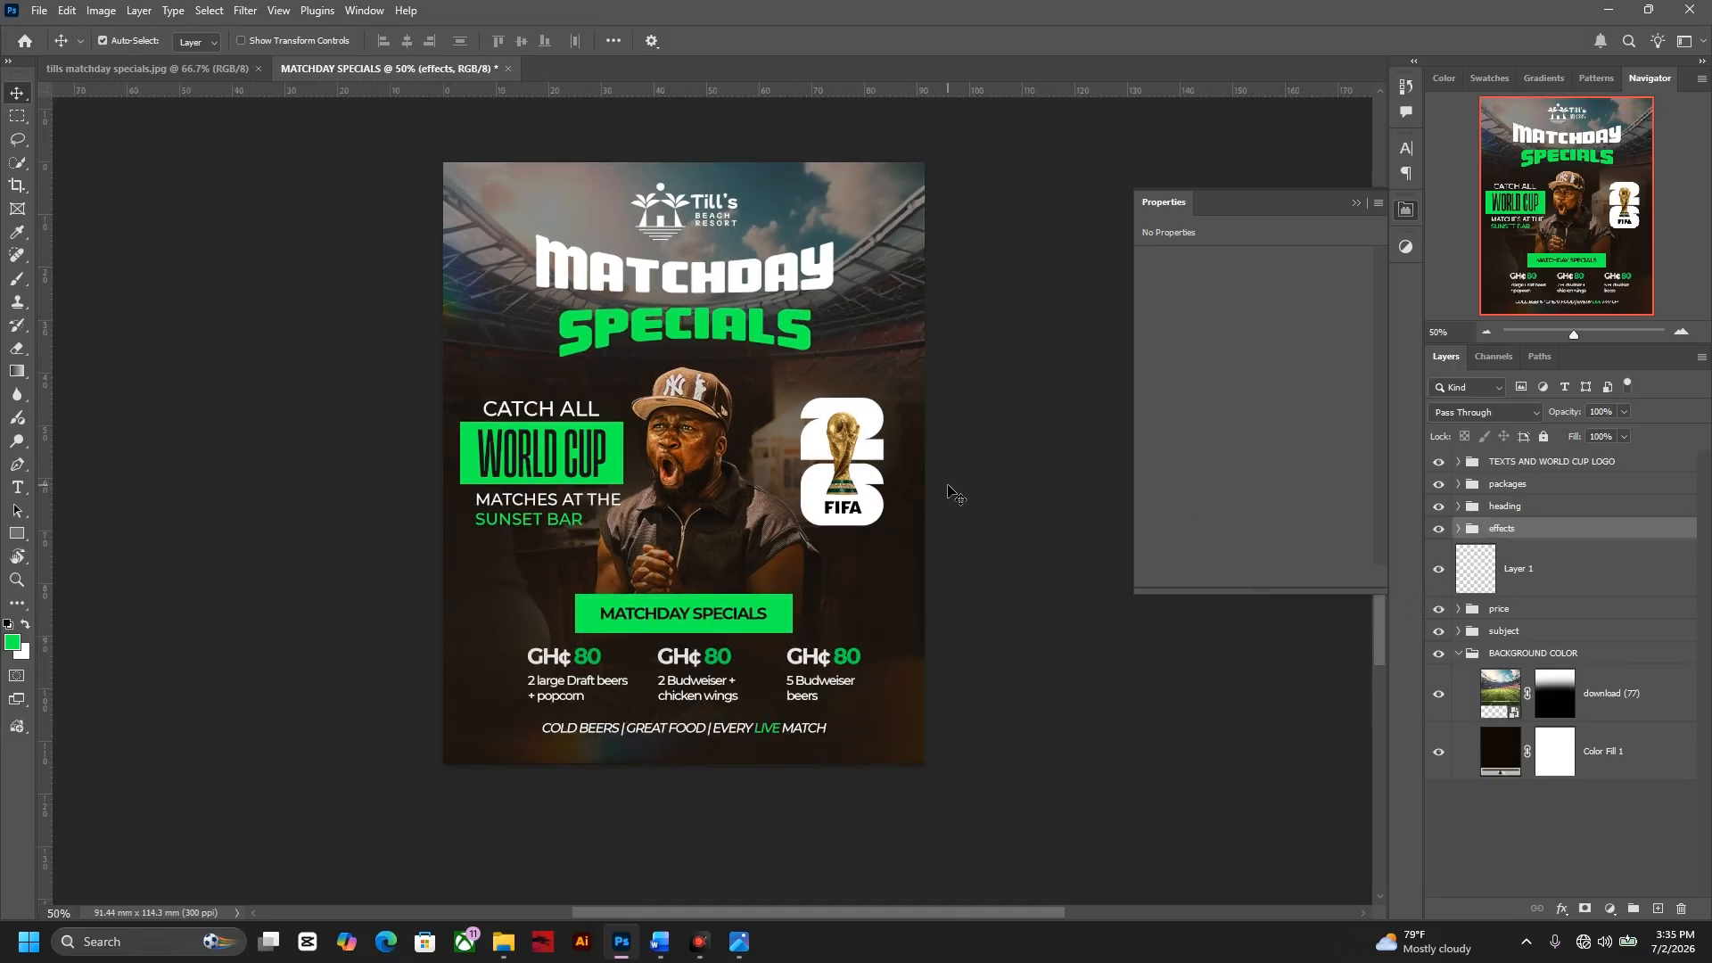